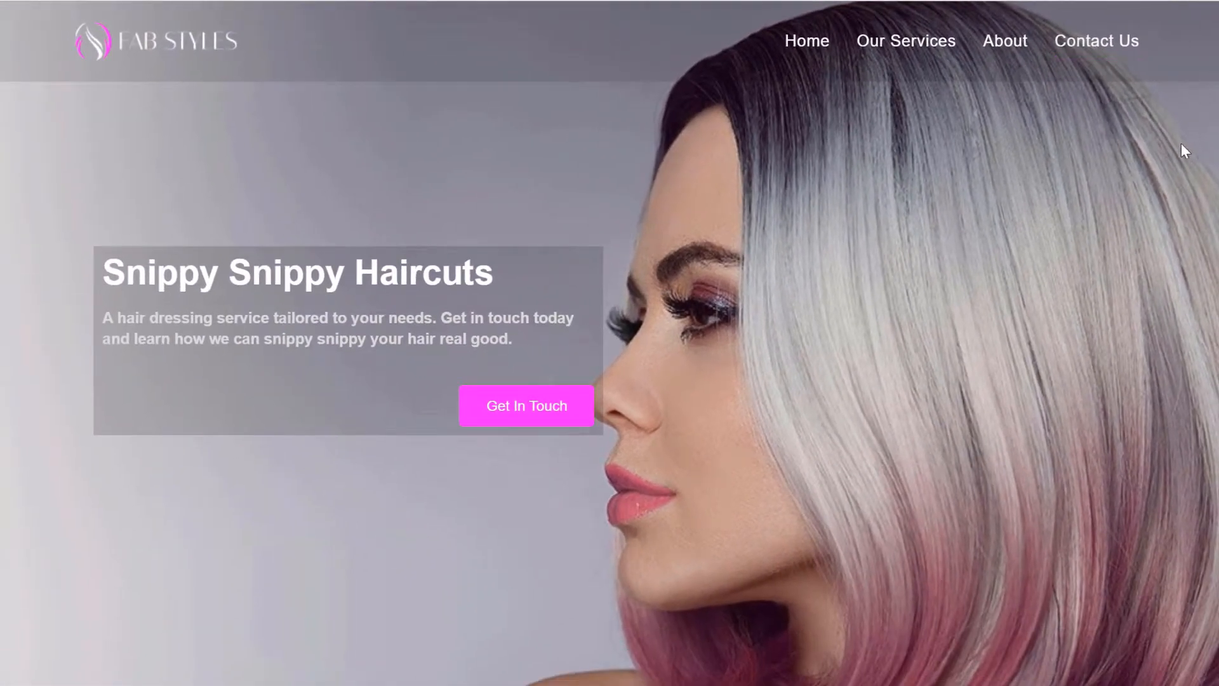
Browse the first three Recent Cuts gallery photos, then return to the top of the home page.
{"action": "scroll", "coordinate": [610, 343], "scroll_direction": "down", "scroll_amount": 13}
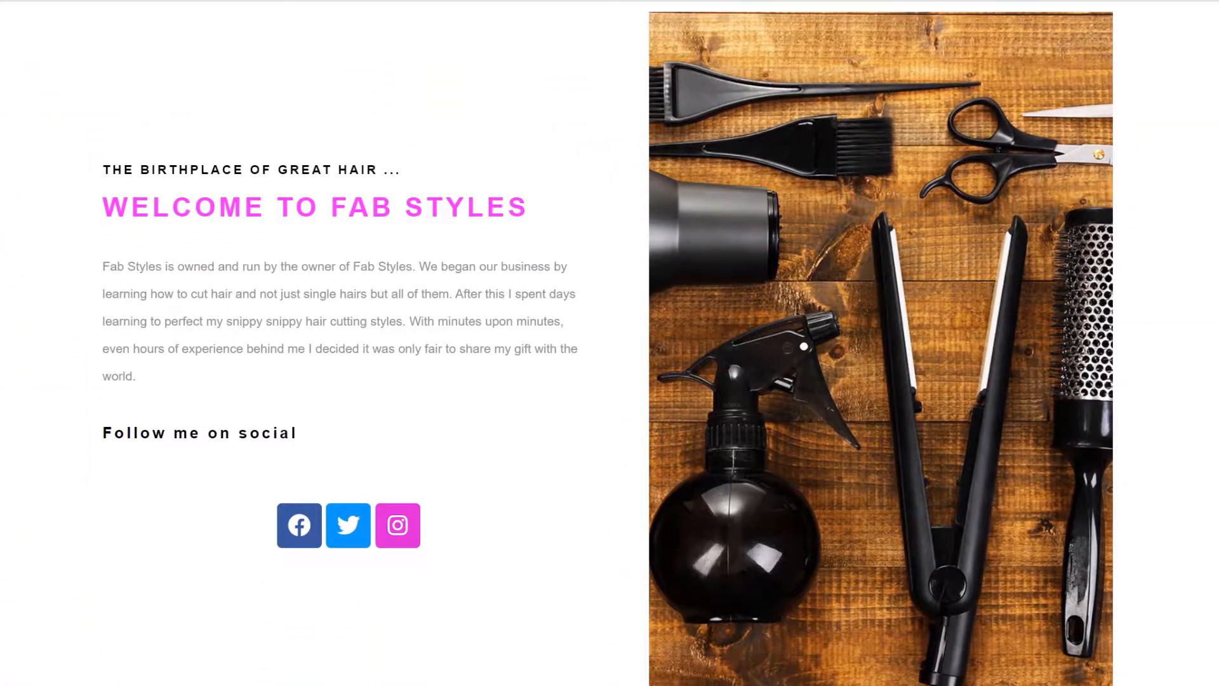
{"action": "scroll", "coordinate": [609, 343], "scroll_direction": "down", "scroll_amount": 10}
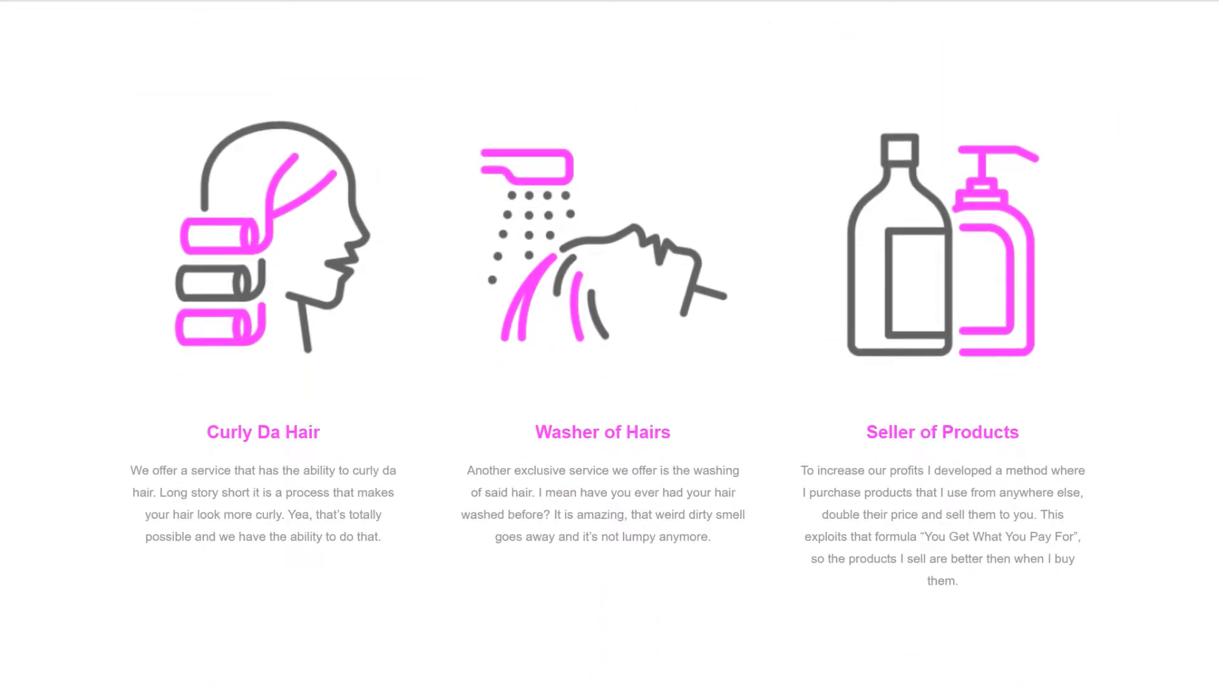
{"action": "scroll", "coordinate": [610, 343], "scroll_direction": "down", "scroll_amount": 10}
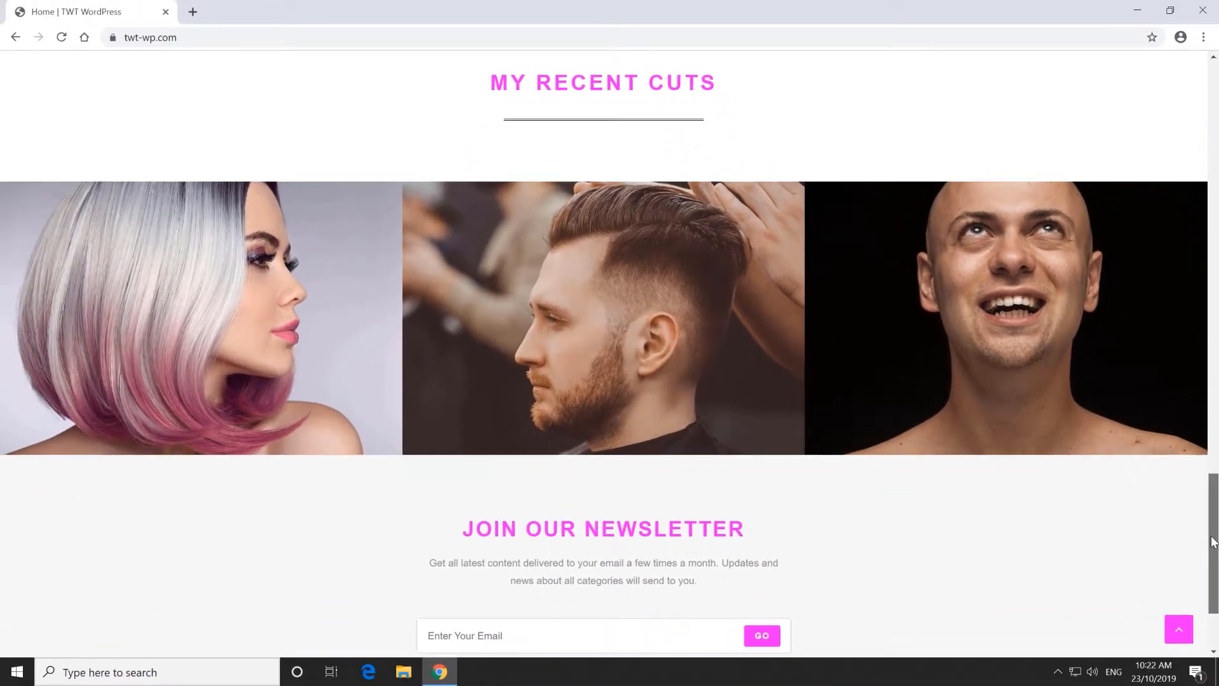
{"action": "left_click", "coordinate": [248, 319]}
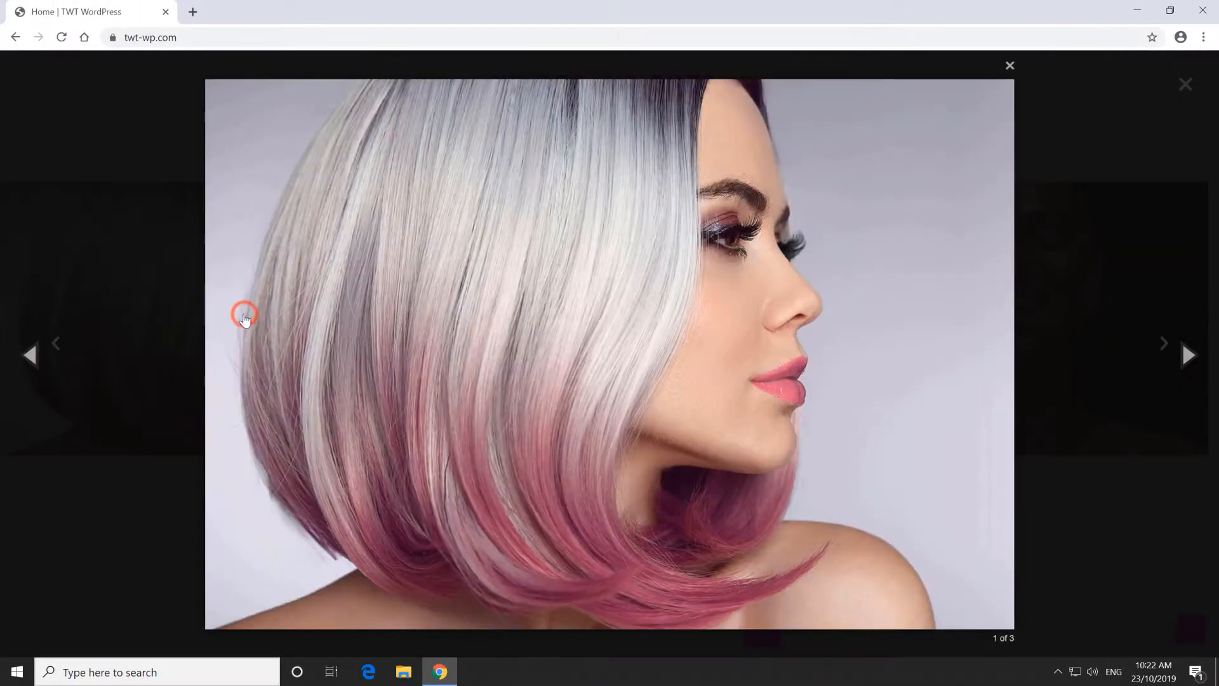
{"action": "left_click", "coordinate": [1182, 354]}
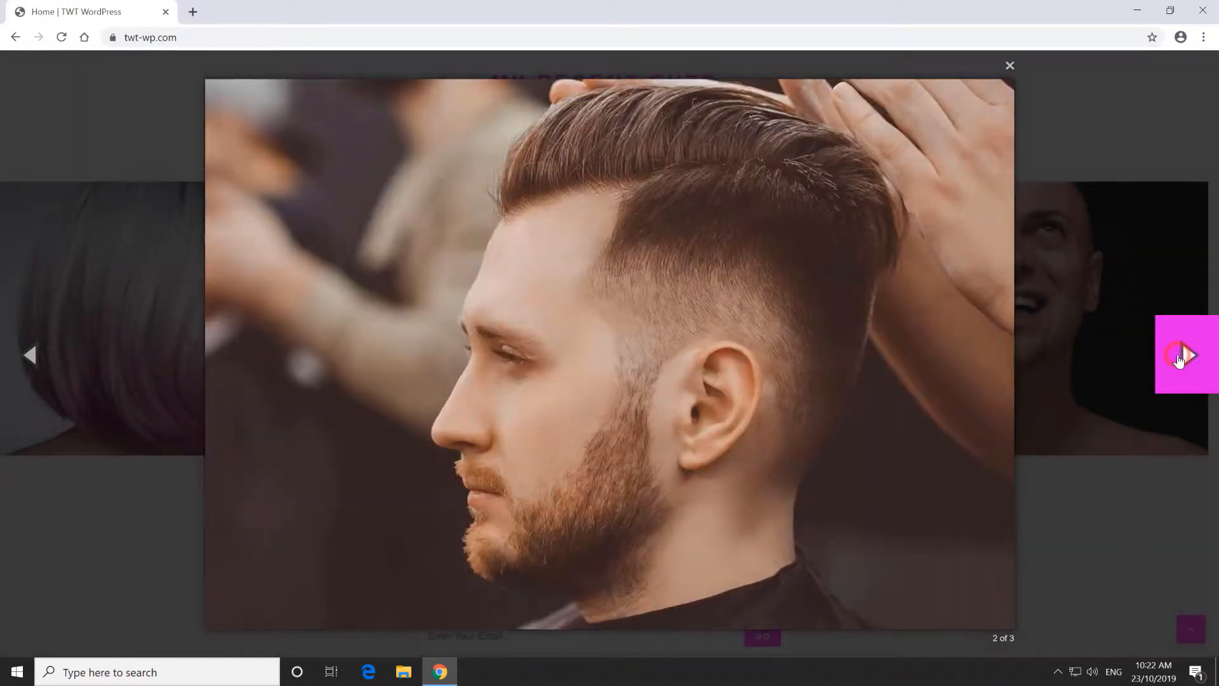
{"action": "left_click", "coordinate": [1179, 359]}
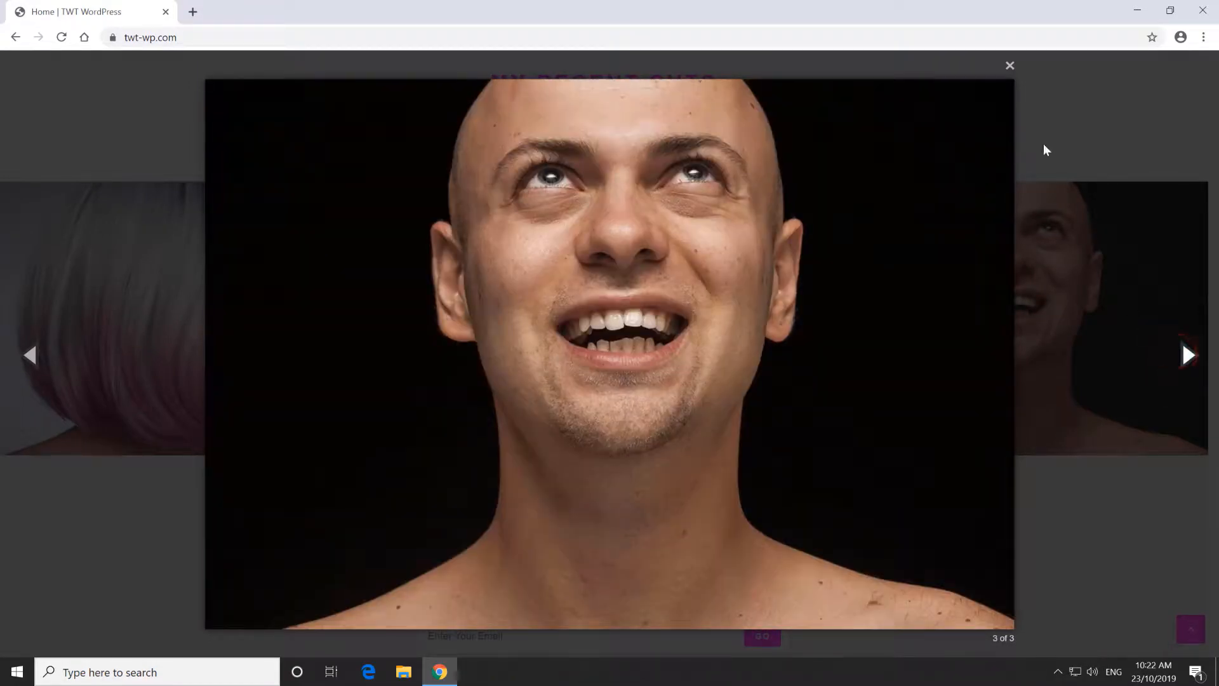
{"action": "left_click", "coordinate": [1010, 66]}
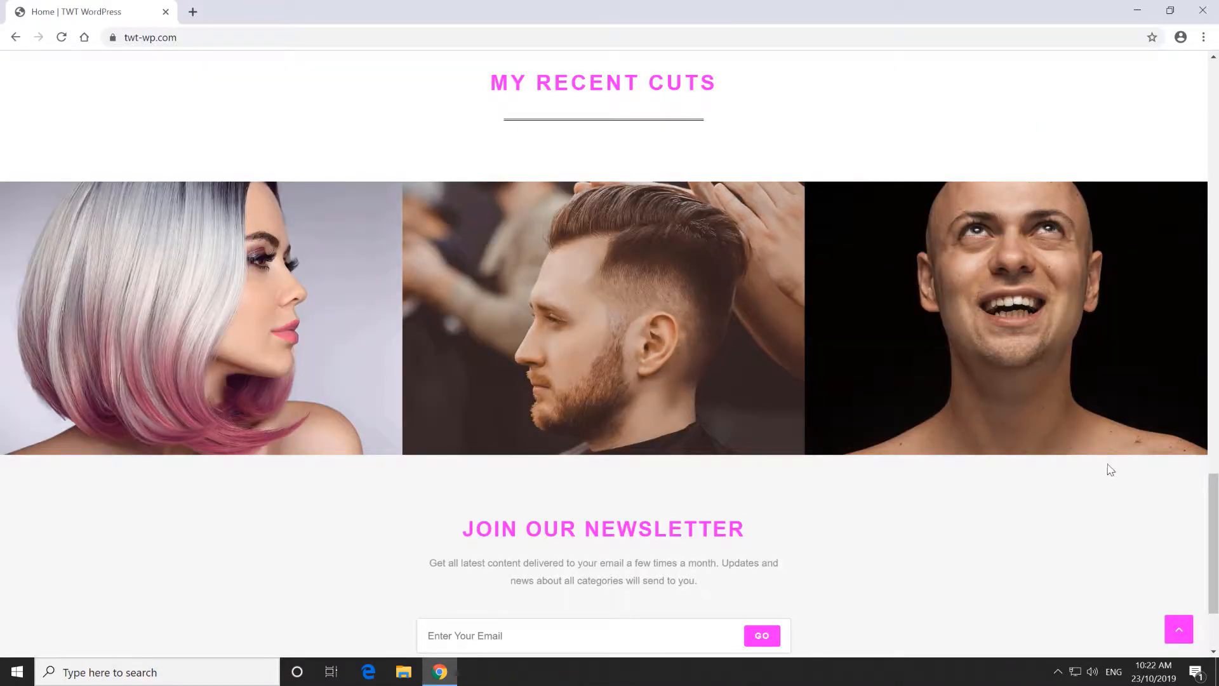
{"action": "scroll", "coordinate": [1105, 470], "scroll_direction": "down", "scroll_amount": 3}
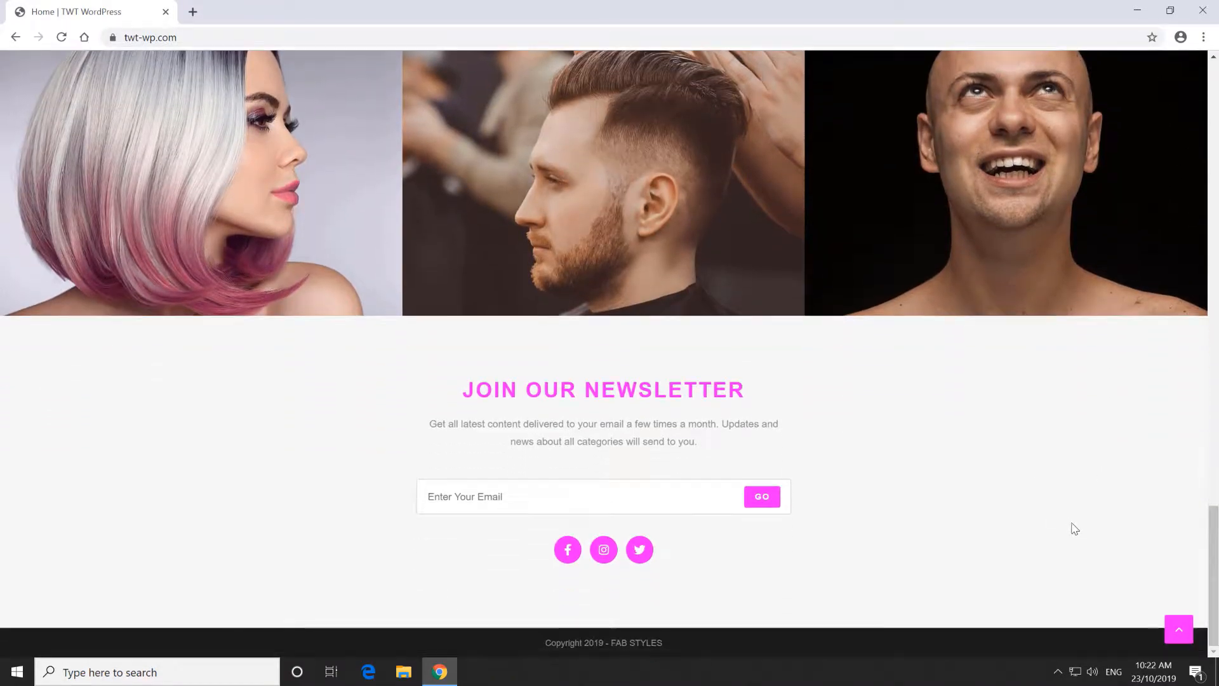
{"action": "left_click", "coordinate": [1179, 630]}
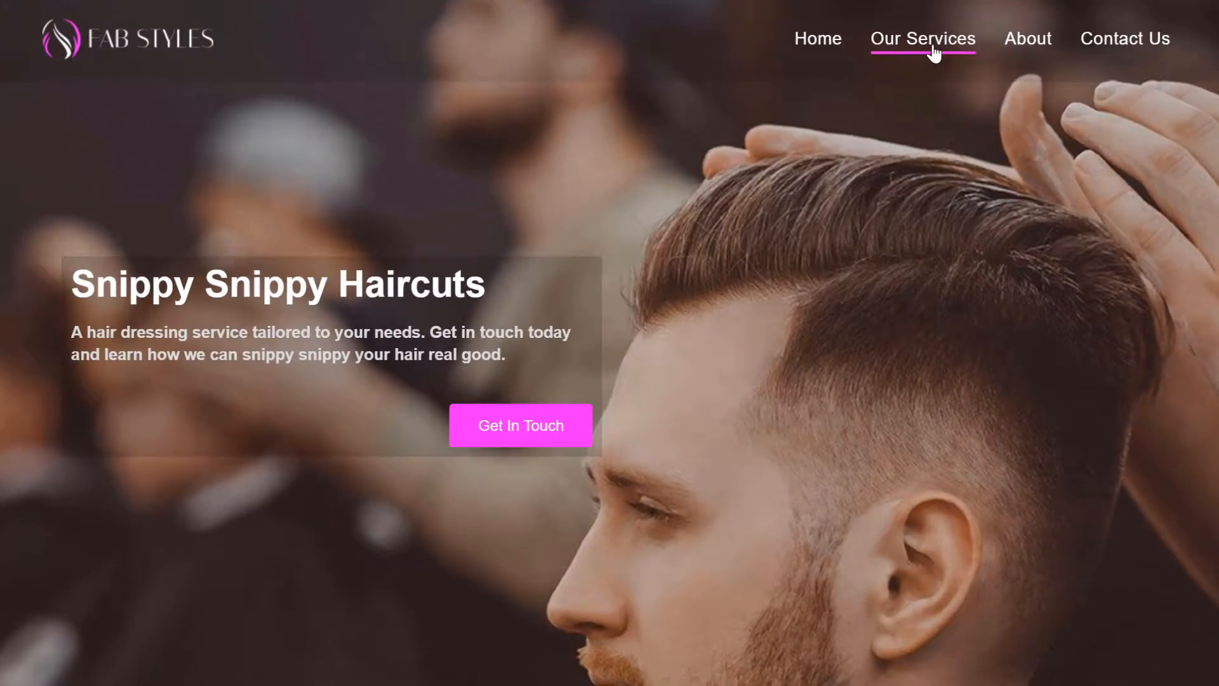
On the Our Services page, expand and collapse the Men's and Women's price lists.
{"action": "left_click", "coordinate": [865, 82]}
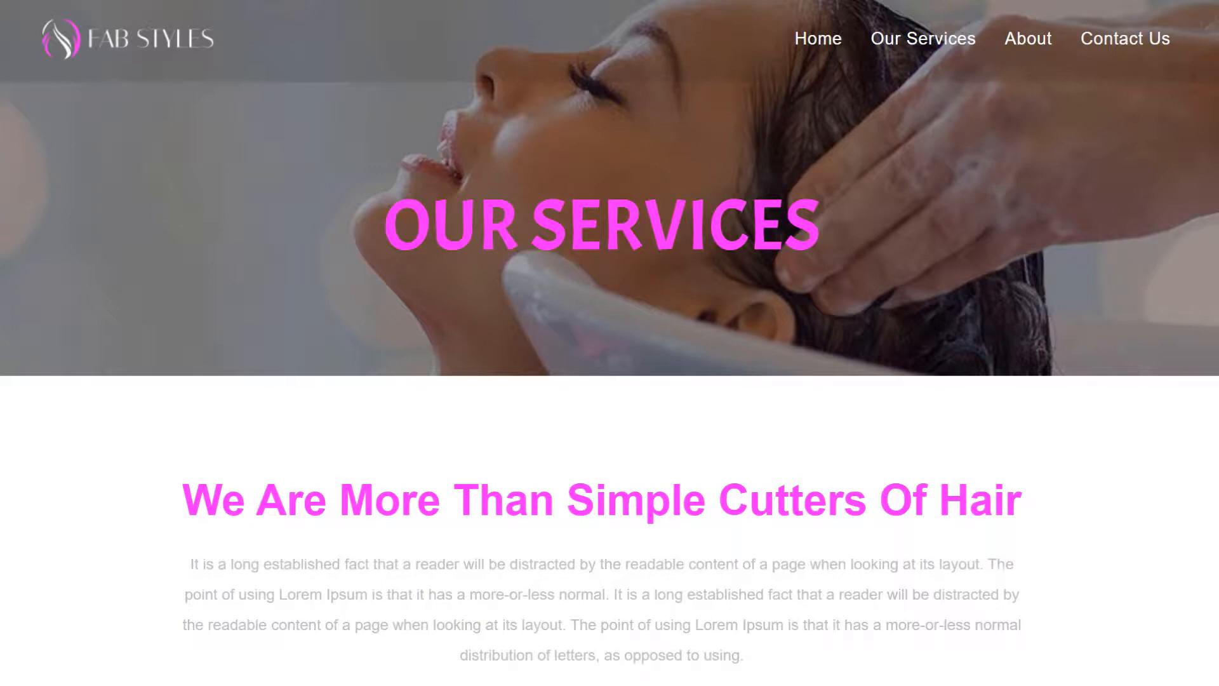
{"action": "scroll", "coordinate": [610, 342], "scroll_direction": "down", "scroll_amount": 6}
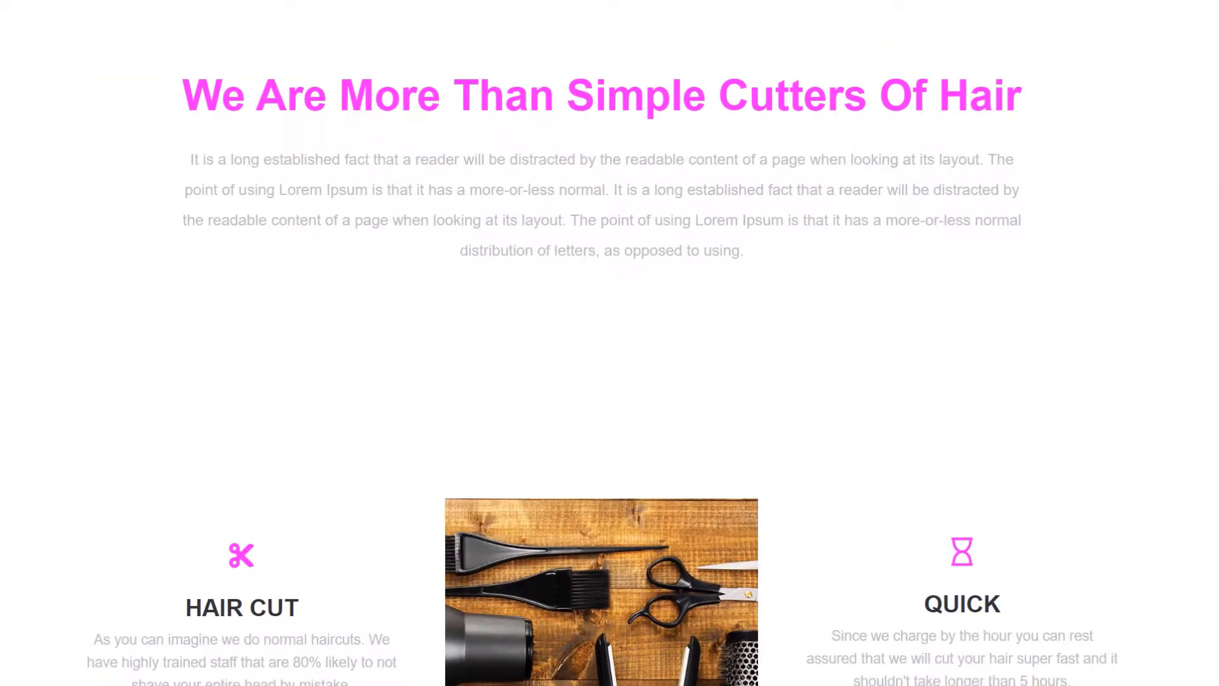
{"action": "scroll", "coordinate": [610, 343], "scroll_direction": "down", "scroll_amount": 5}
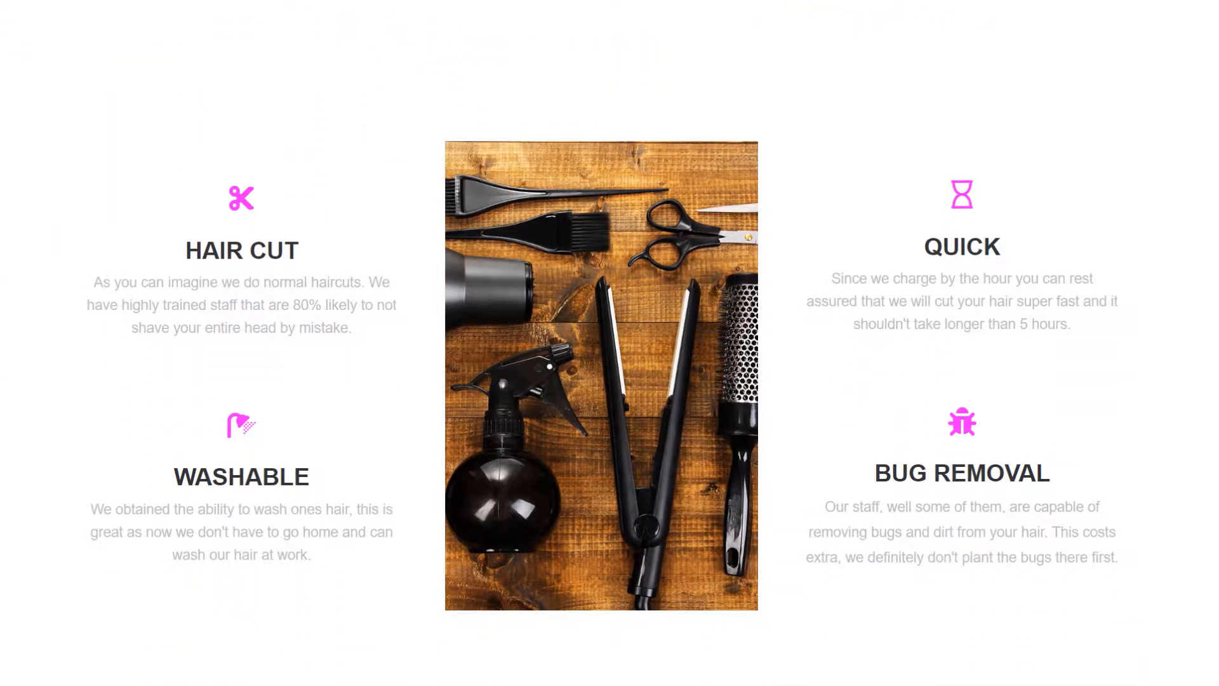
{"action": "scroll", "coordinate": [610, 343], "scroll_direction": "down", "scroll_amount": 10}
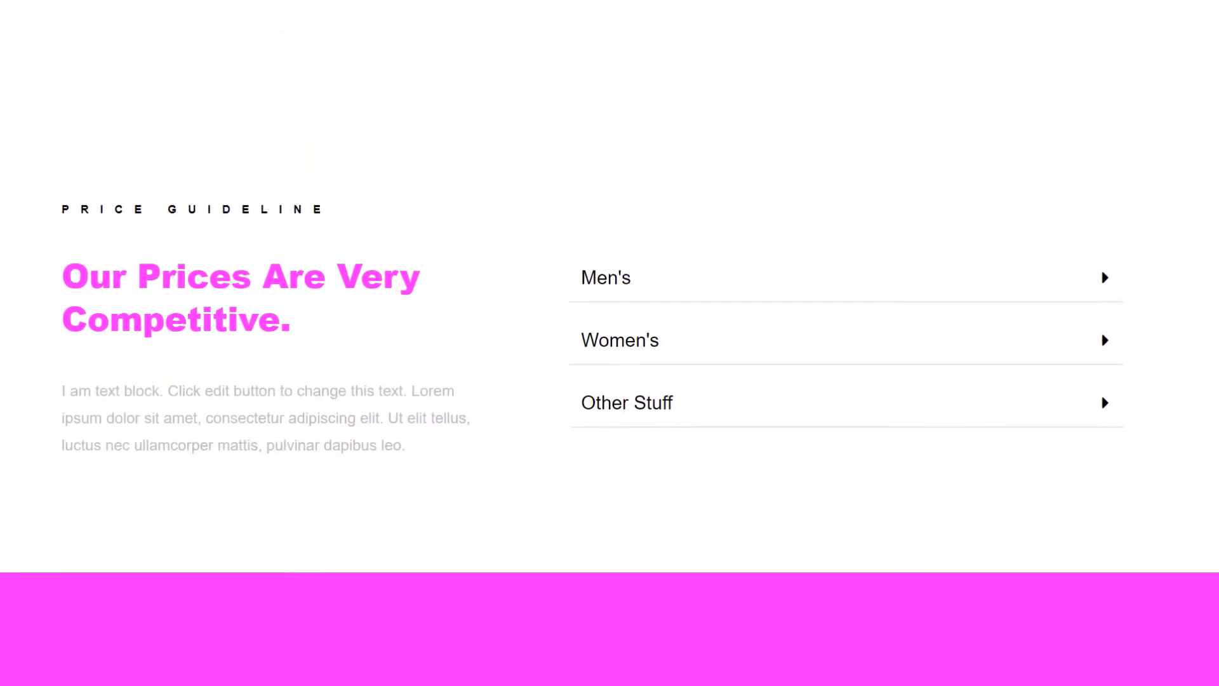
{"action": "left_click", "coordinate": [1080, 281]}
{"action": "left_click", "coordinate": [1081, 246]}
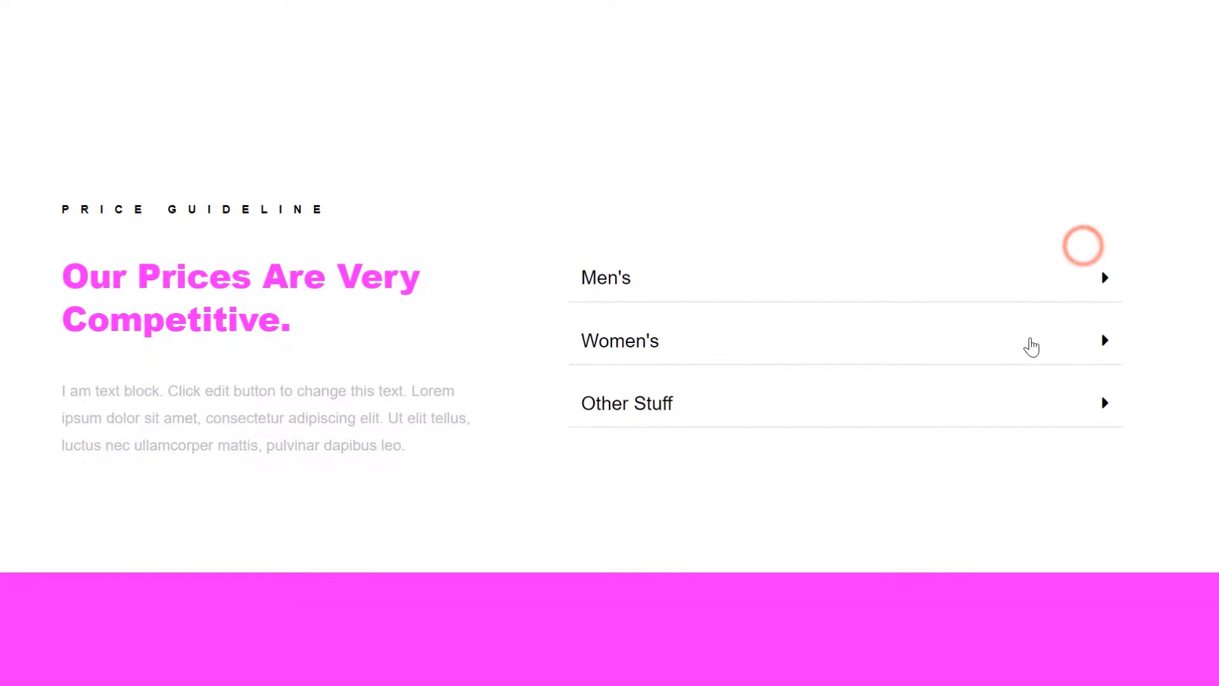
{"action": "left_click", "coordinate": [1028, 343]}
{"action": "left_click", "coordinate": [1004, 311]}
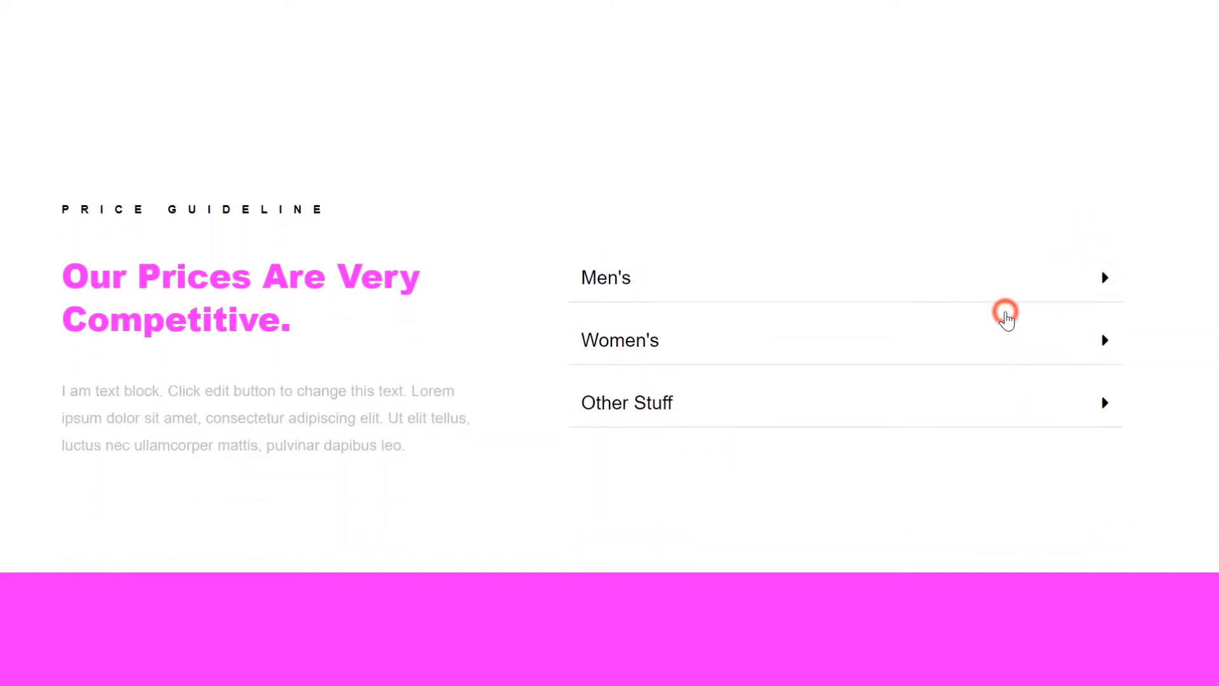
{"action": "scroll", "coordinate": [1217, 438], "scroll_direction": "down", "scroll_amount": 6}
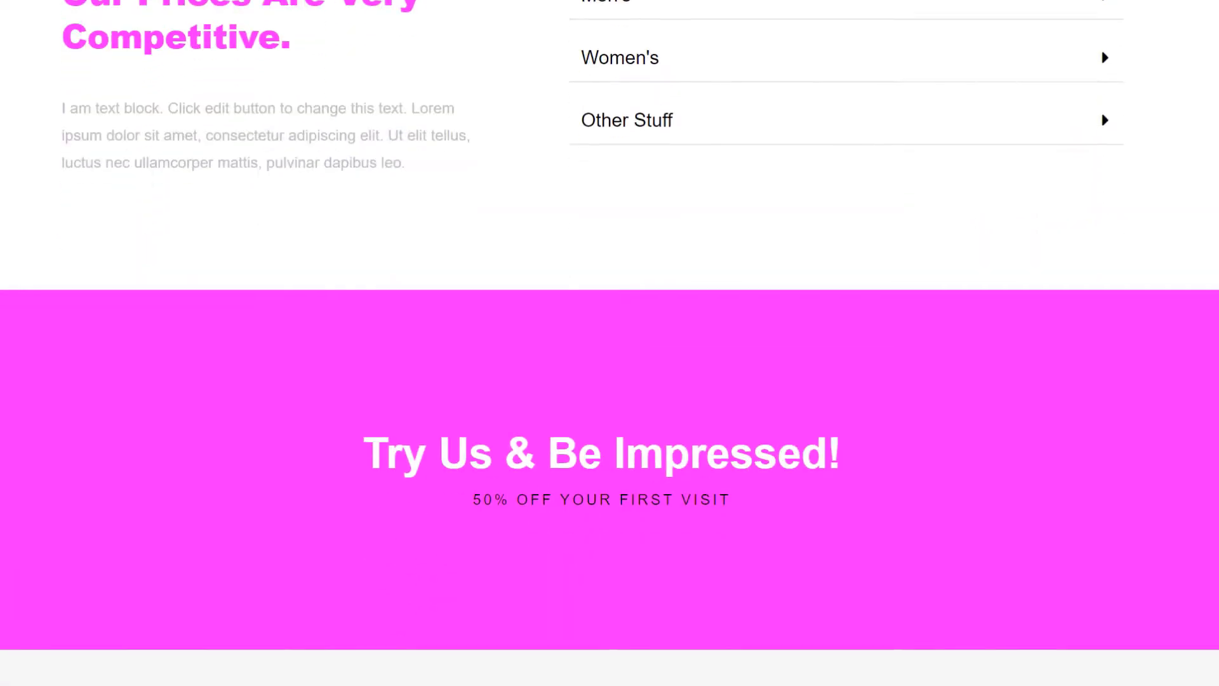
{"action": "scroll", "coordinate": [610, 342], "scroll_direction": "down", "scroll_amount": 3}
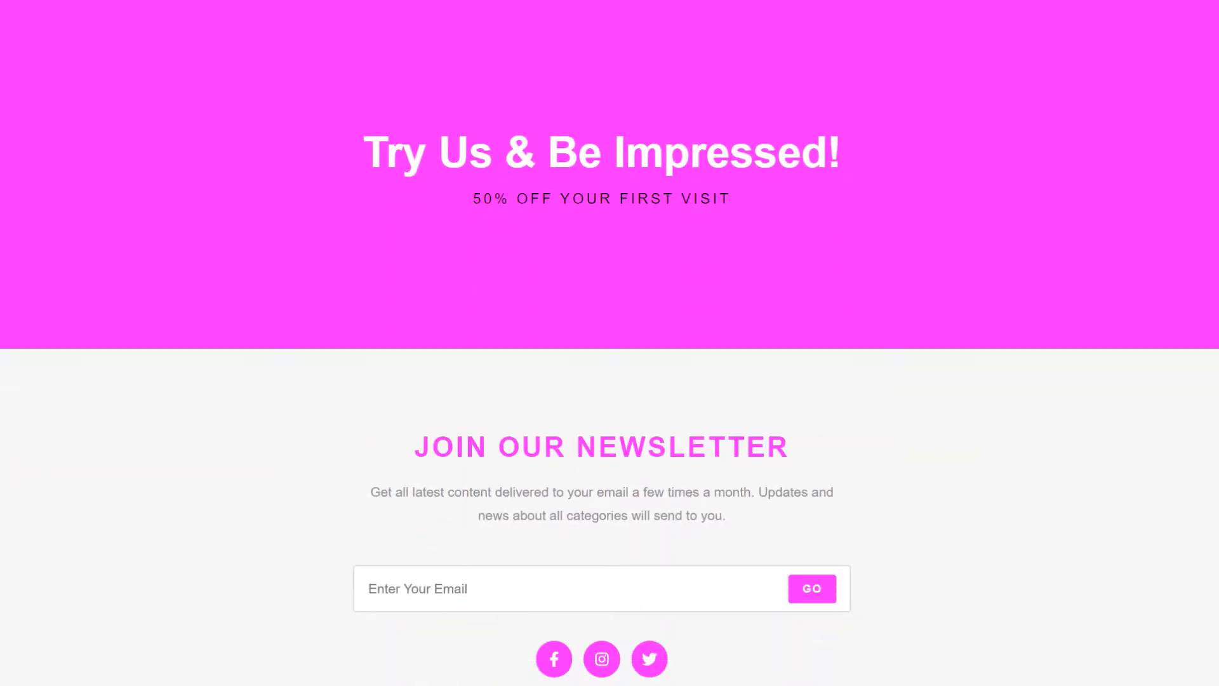
Open the Contact Us page and scroll down to its contact details.
{"action": "scroll", "coordinate": [610, 343], "scroll_direction": "up", "scroll_amount": 20}
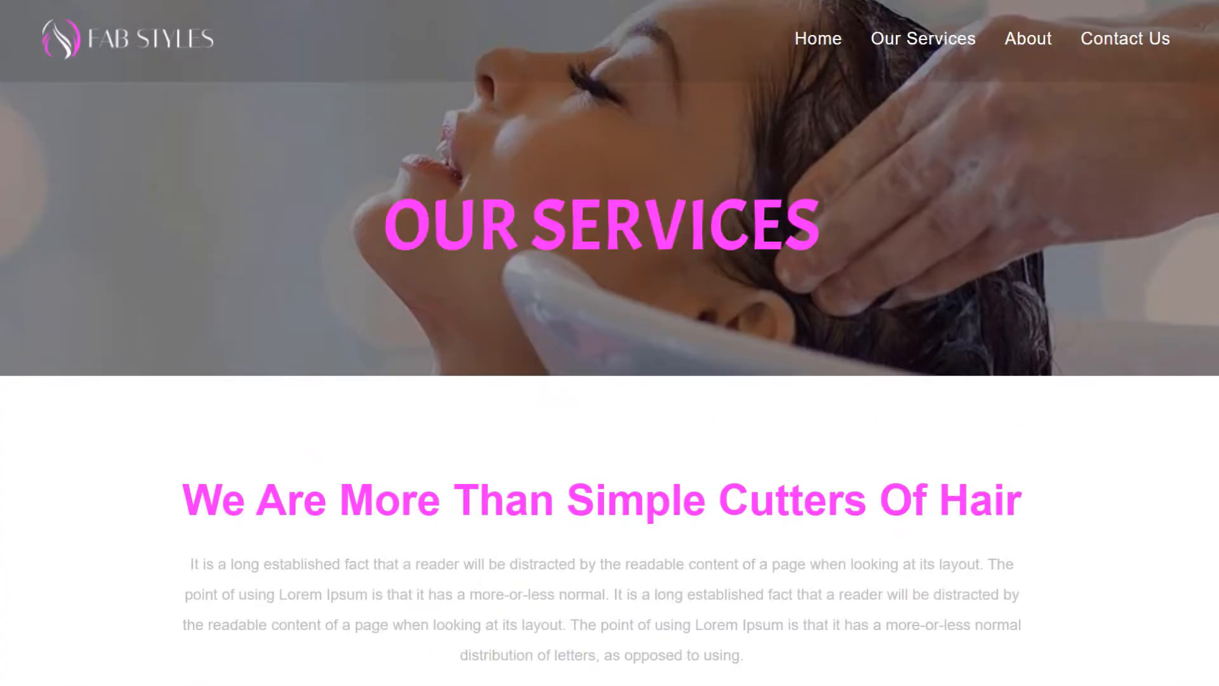
{"action": "left_click", "coordinate": [1126, 55]}
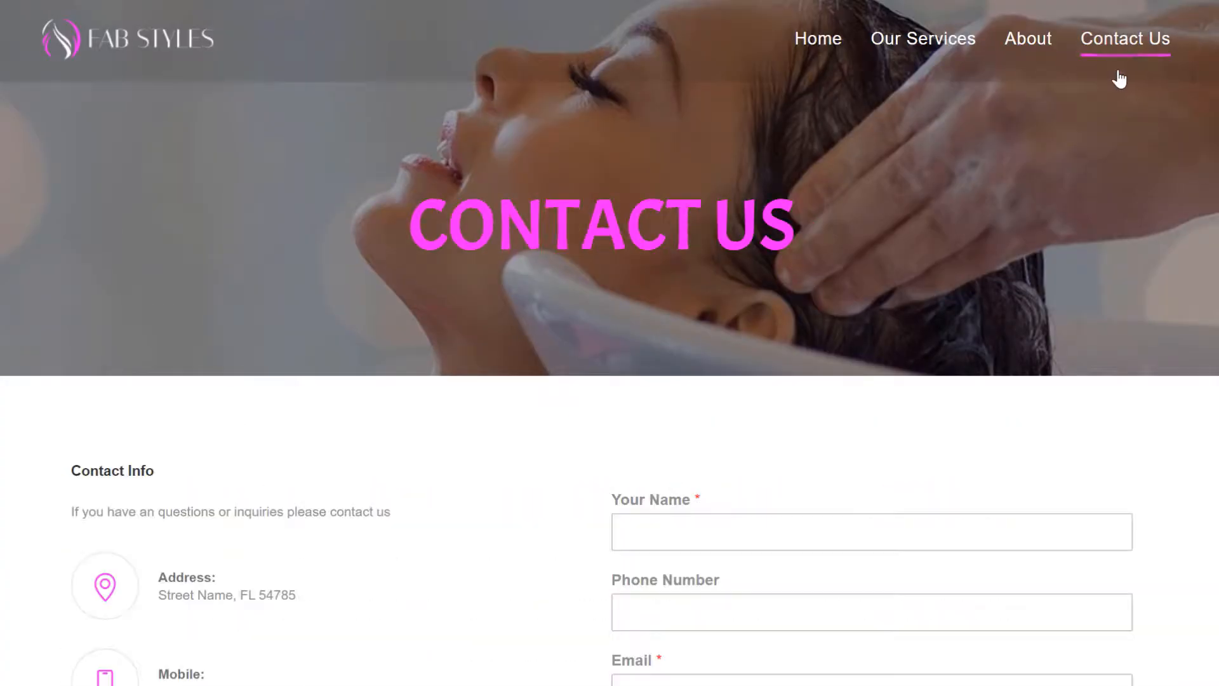
{"action": "scroll", "coordinate": [610, 343], "scroll_direction": "down", "scroll_amount": 5}
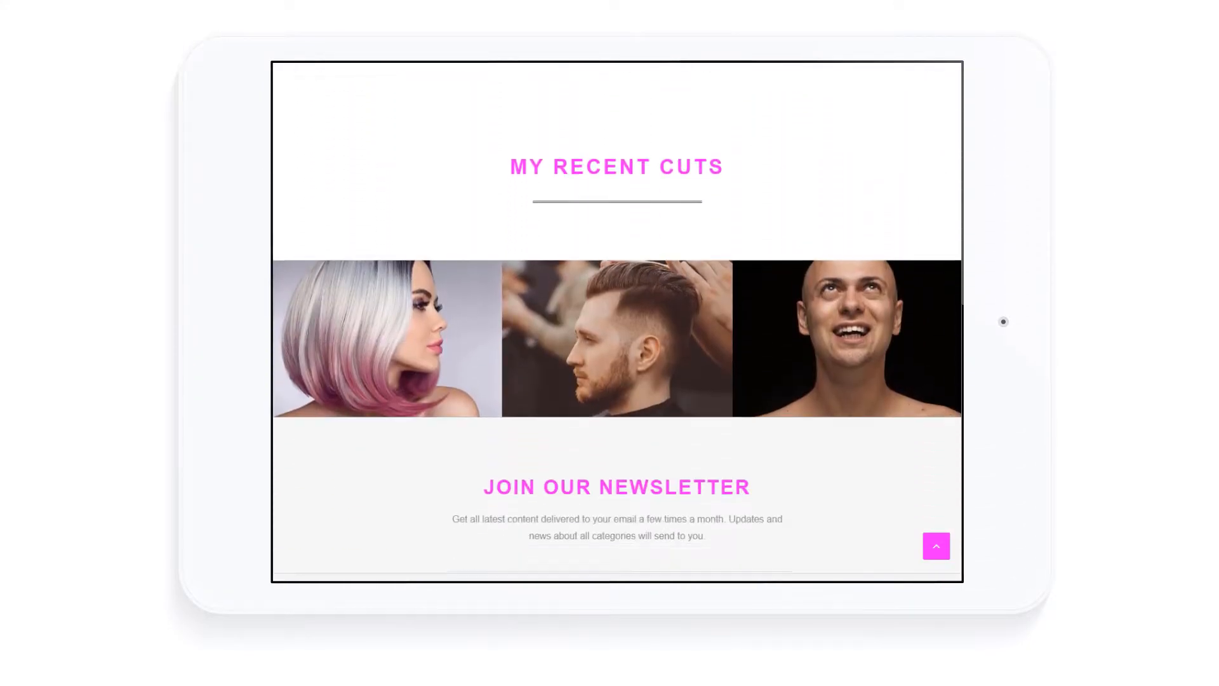
View and close the first Recent Cuts photo, then return to the top.
{"action": "left_click", "coordinate": [430, 279]}
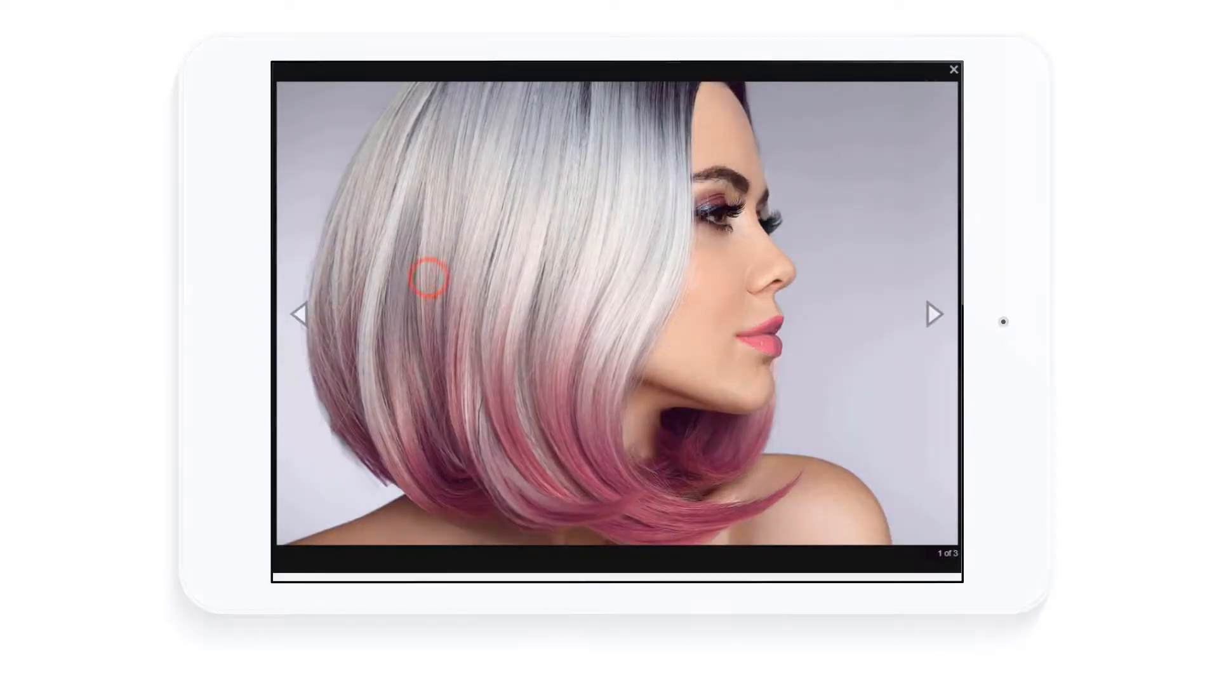
{"action": "left_click", "coordinate": [955, 69]}
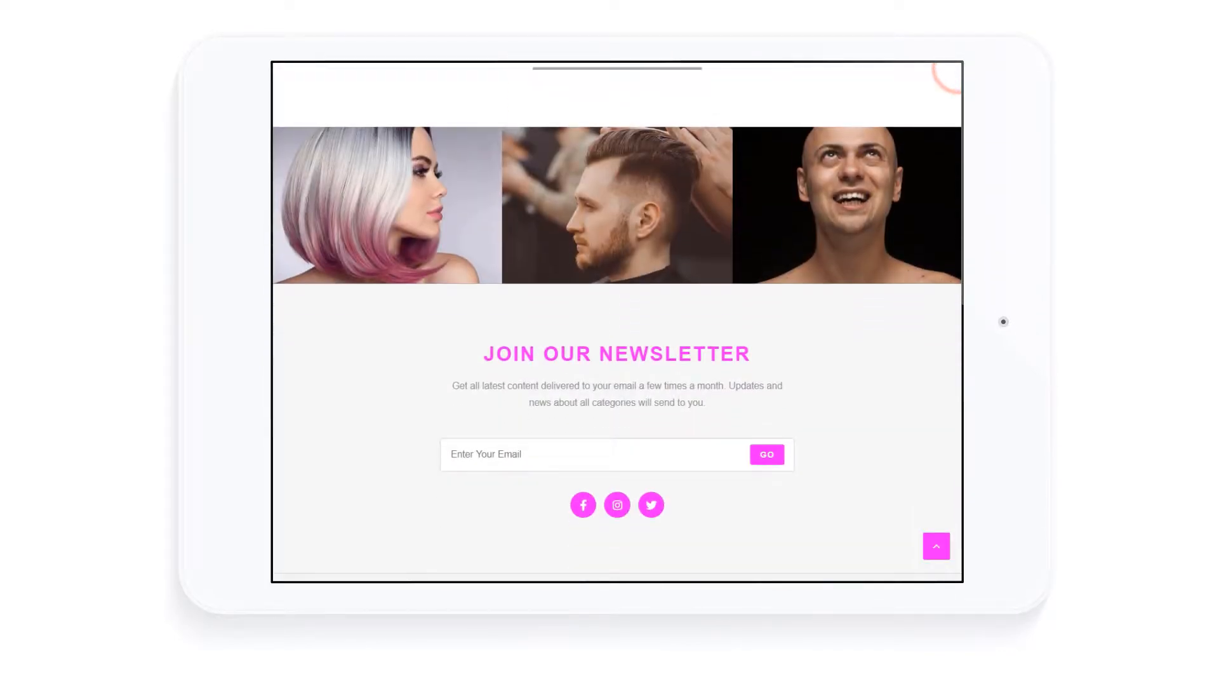
{"action": "left_click", "coordinate": [937, 546]}
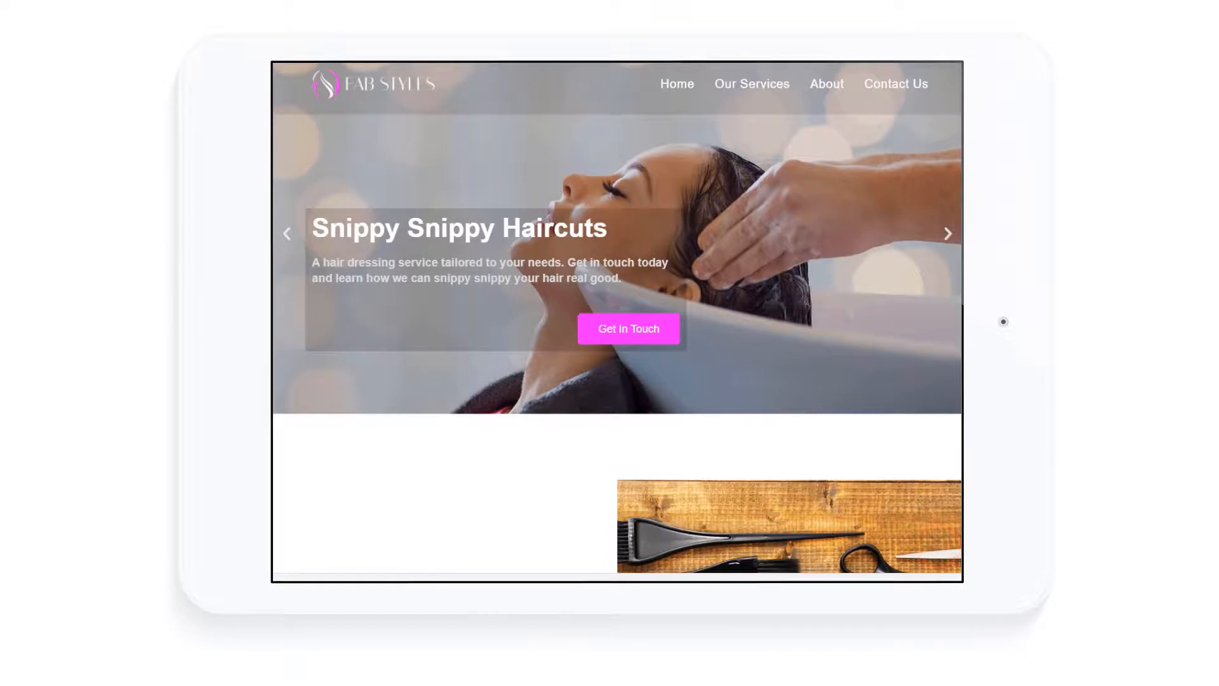
Scroll through the Our Services page, then move on to the Contact Us page.
{"action": "left_click", "coordinate": [737, 84]}
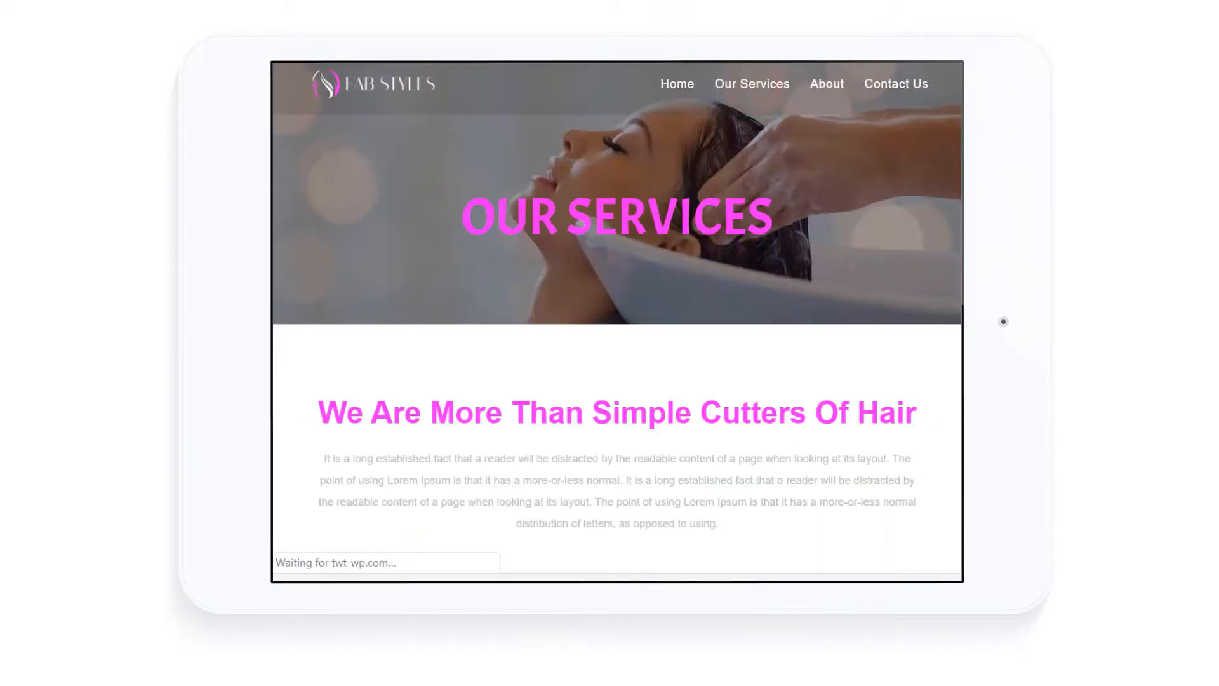
{"action": "scroll", "coordinate": [617, 318], "scroll_direction": "down", "scroll_amount": 10}
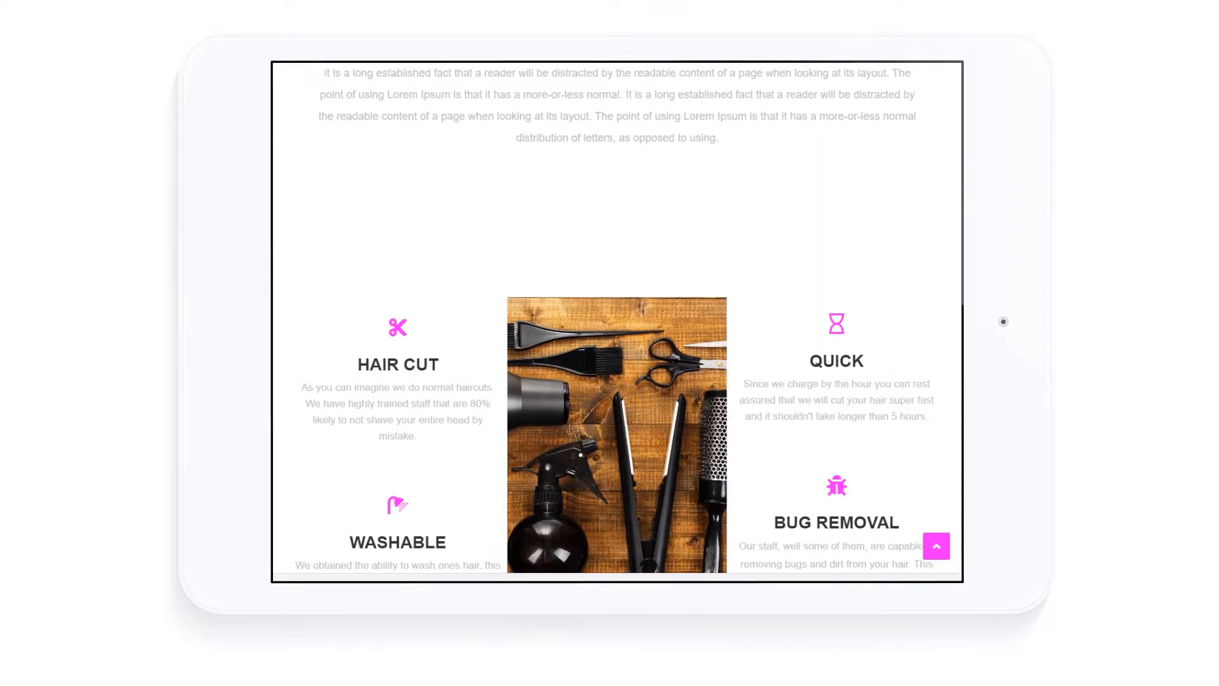
{"action": "scroll", "coordinate": [617, 317], "scroll_direction": "down", "scroll_amount": 7}
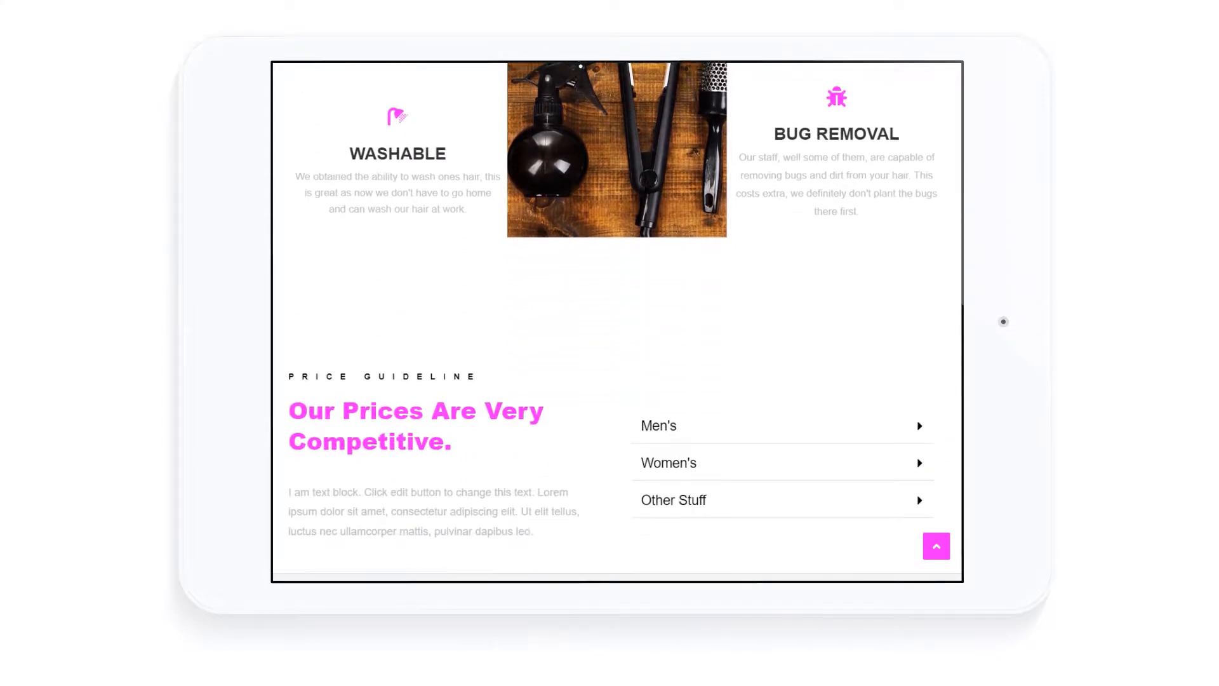
{"action": "scroll", "coordinate": [617, 318], "scroll_direction": "down", "scroll_amount": 6}
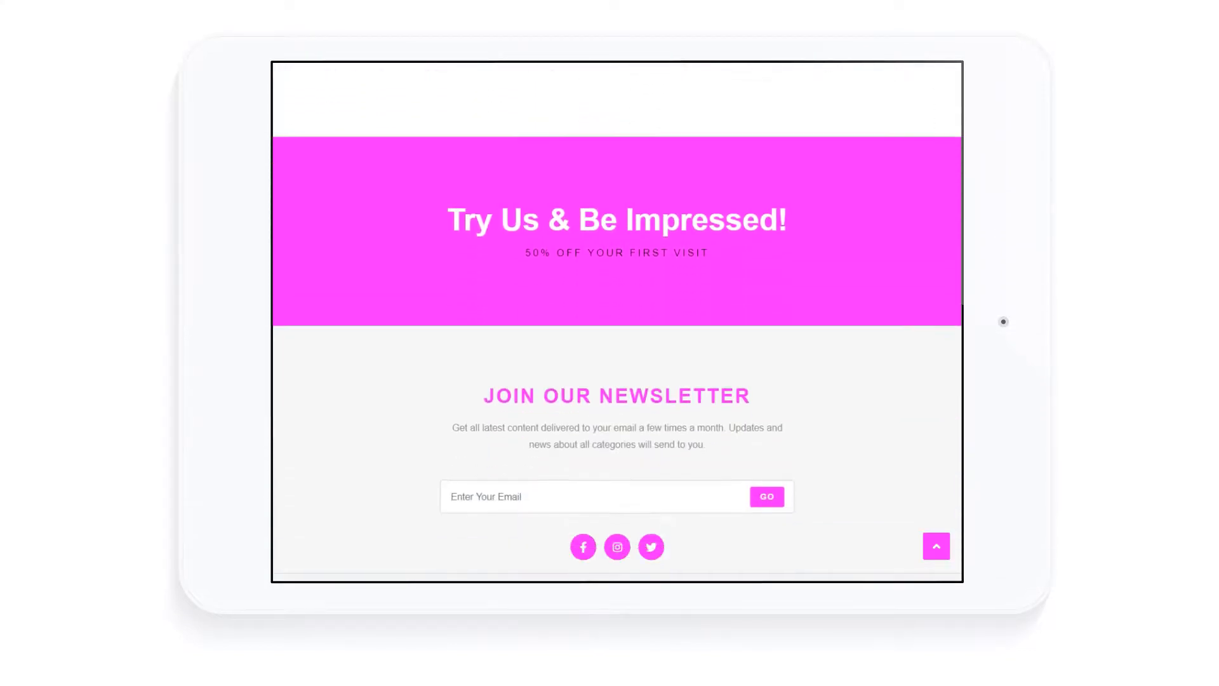
{"action": "left_click", "coordinate": [936, 548]}
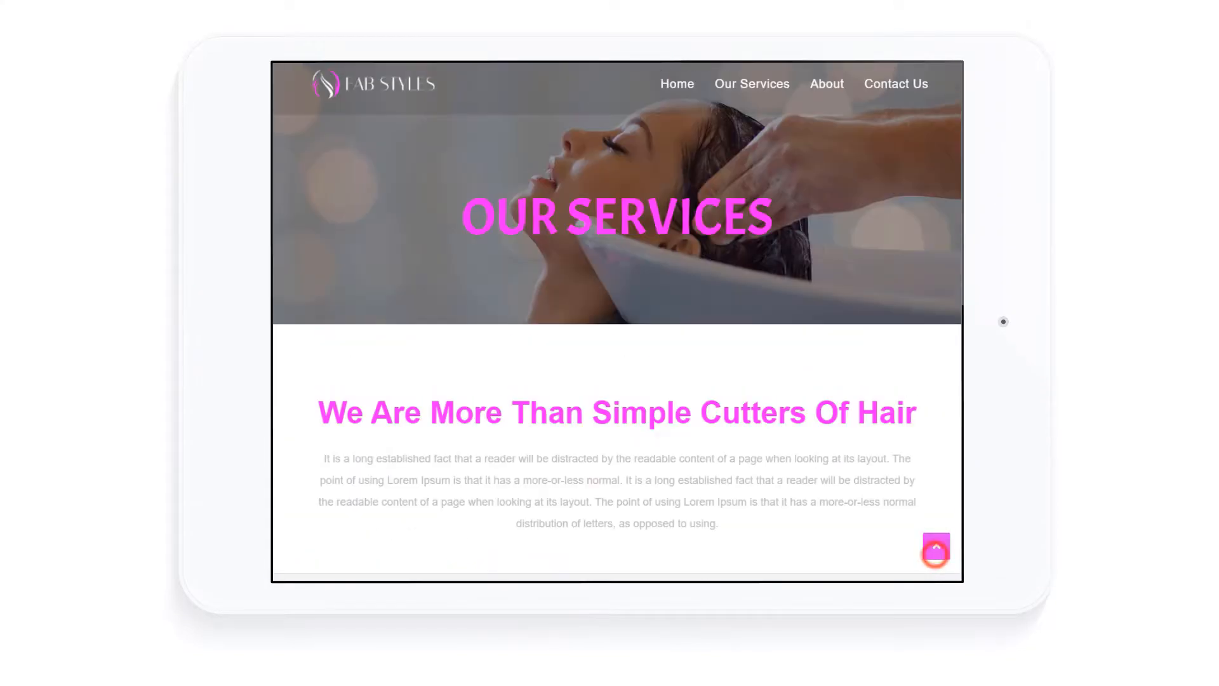
{"action": "left_click", "coordinate": [896, 81]}
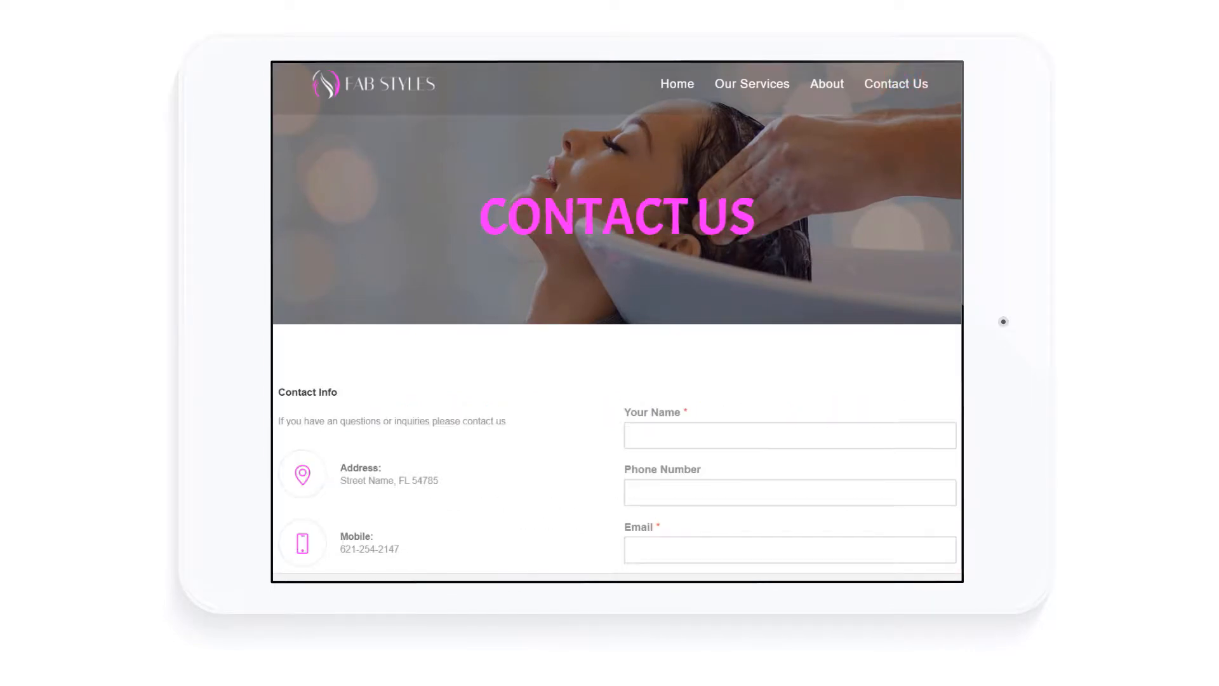
{"action": "scroll", "coordinate": [617, 318], "scroll_direction": "down", "scroll_amount": 6}
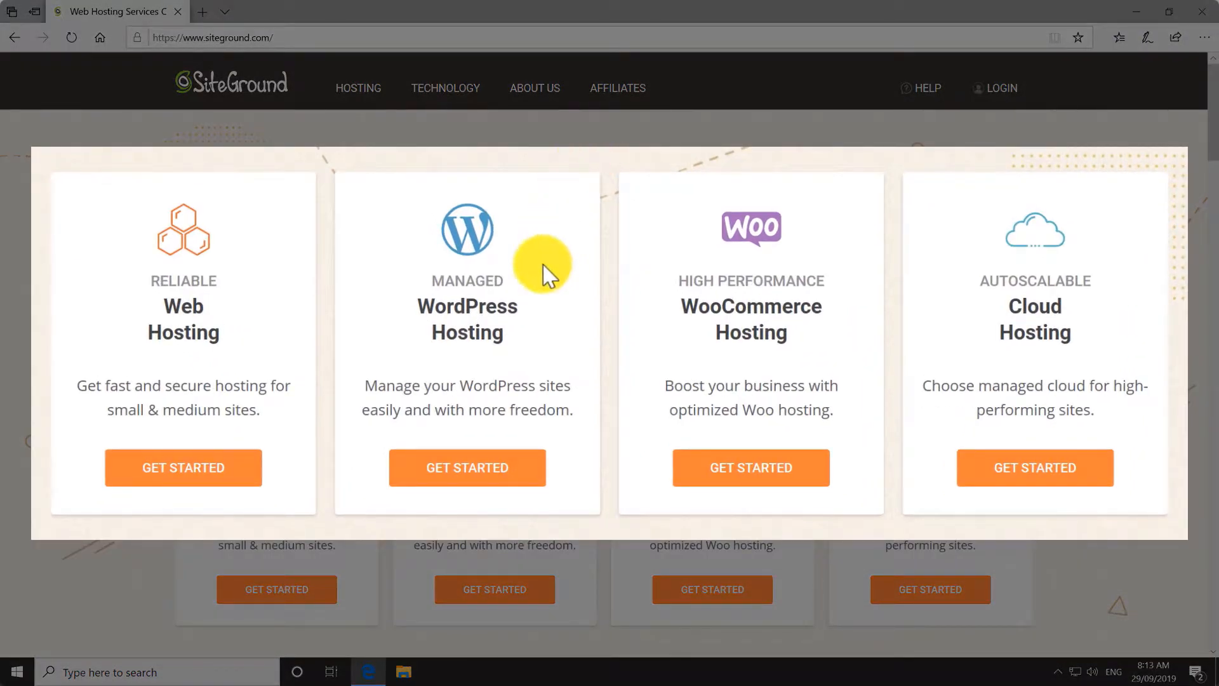
Open the WordPress Hosting plans and order the GrowBig plan.
{"action": "left_click", "coordinate": [495, 594]}
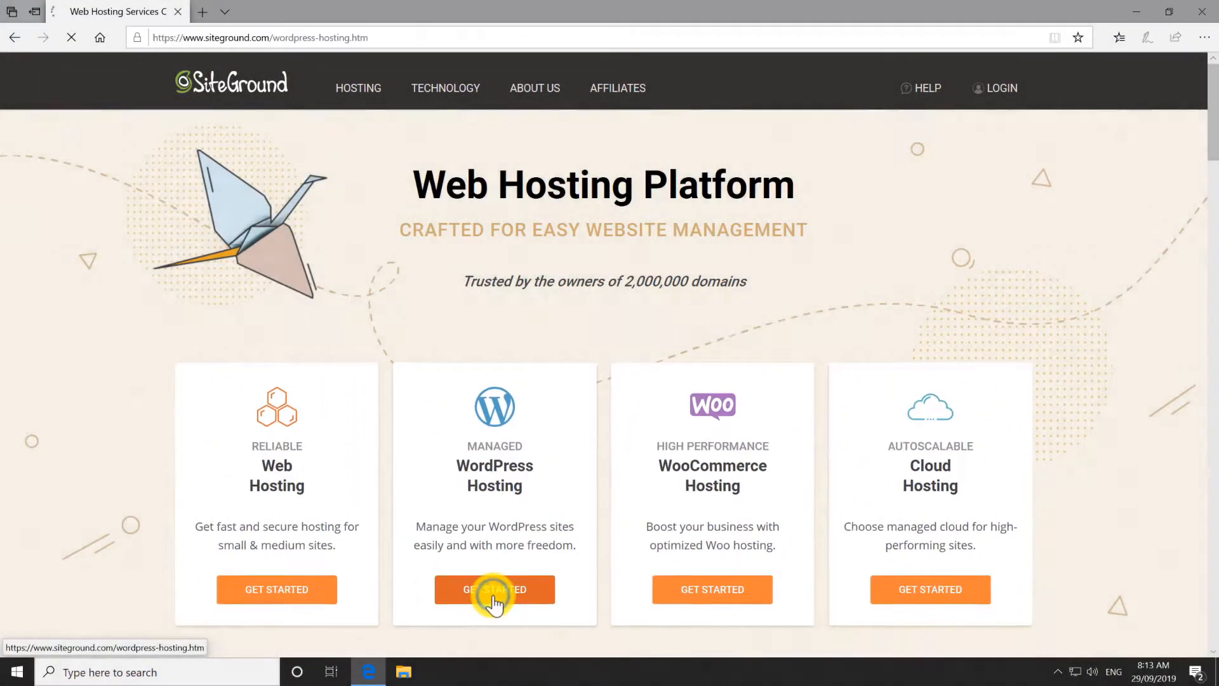
{"action": "scroll", "coordinate": [464, 527], "scroll_direction": "down", "scroll_amount": 3}
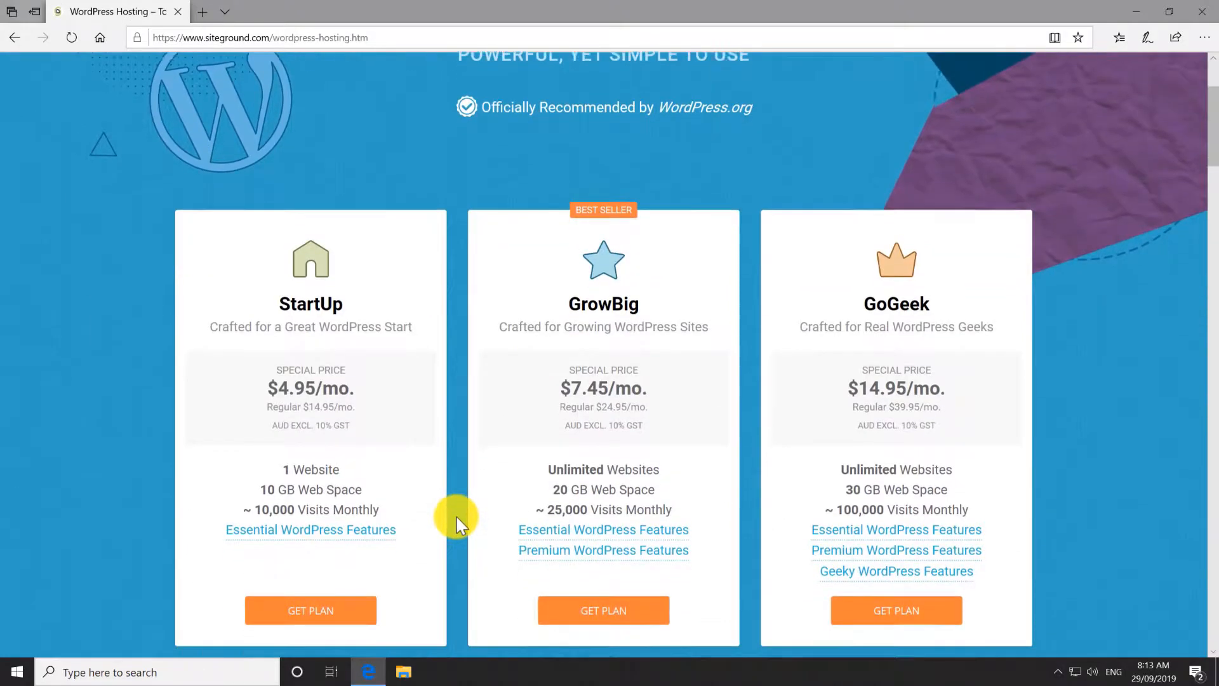
{"action": "scroll", "coordinate": [456, 517], "scroll_direction": "down", "scroll_amount": 2}
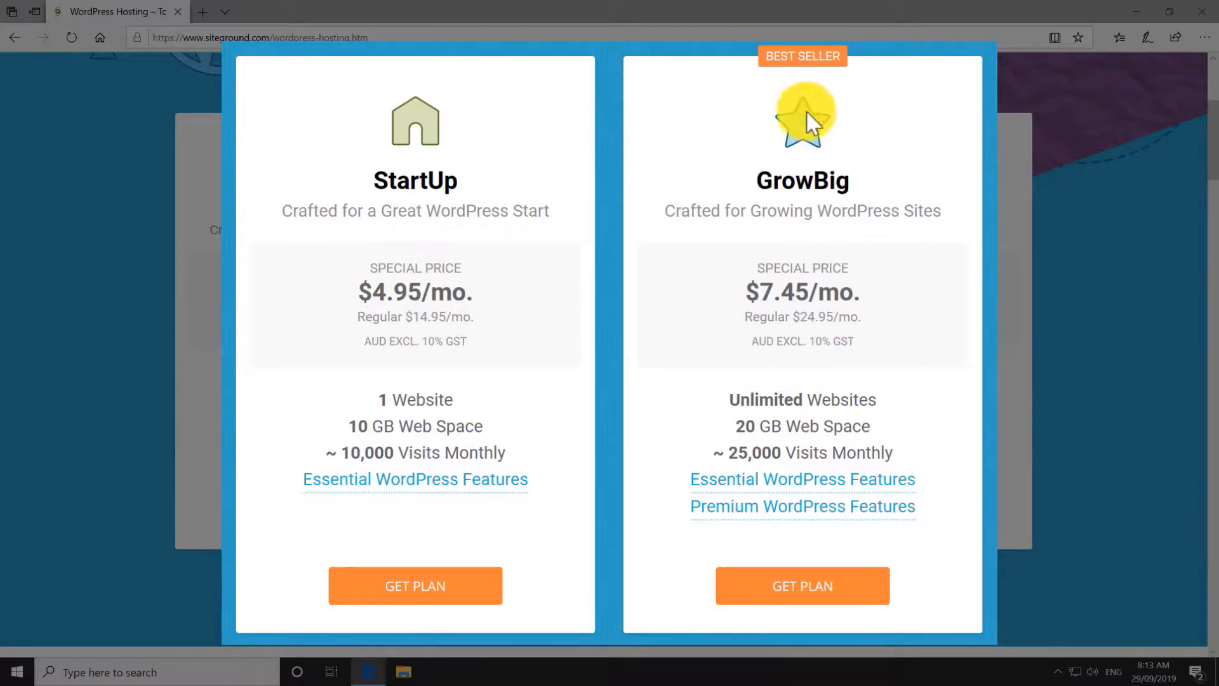
{"action": "mouse_move", "coordinate": [791, 511]}
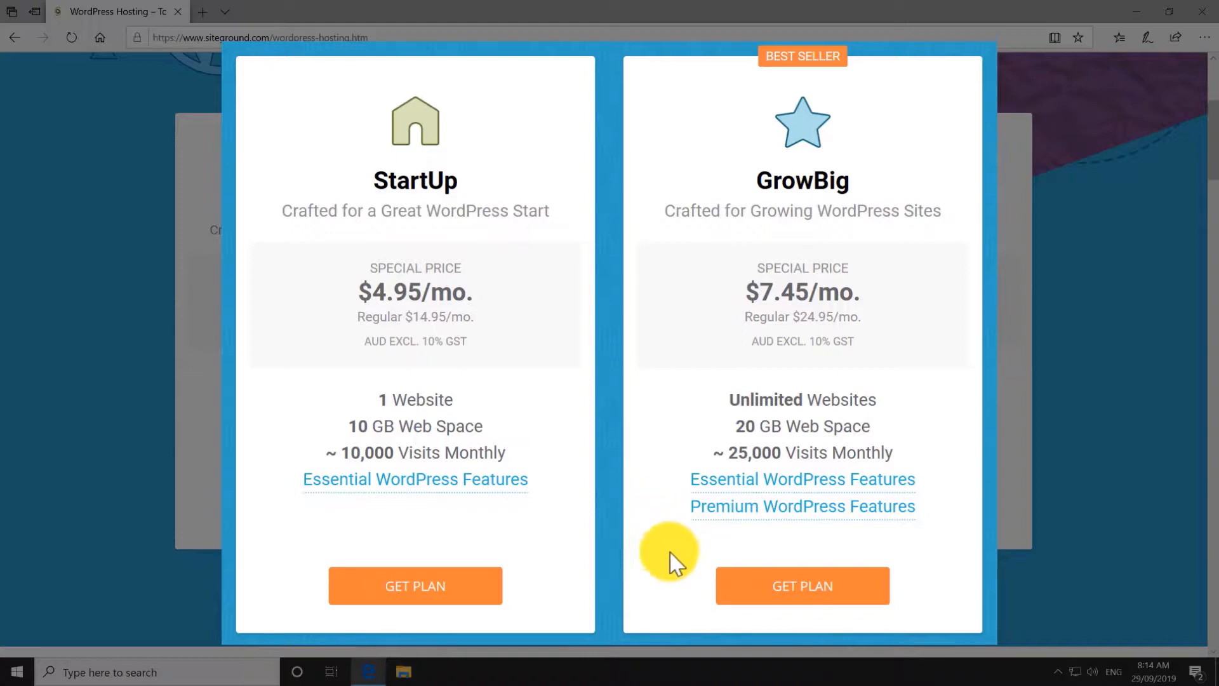
{"action": "left_click", "coordinate": [803, 606]}
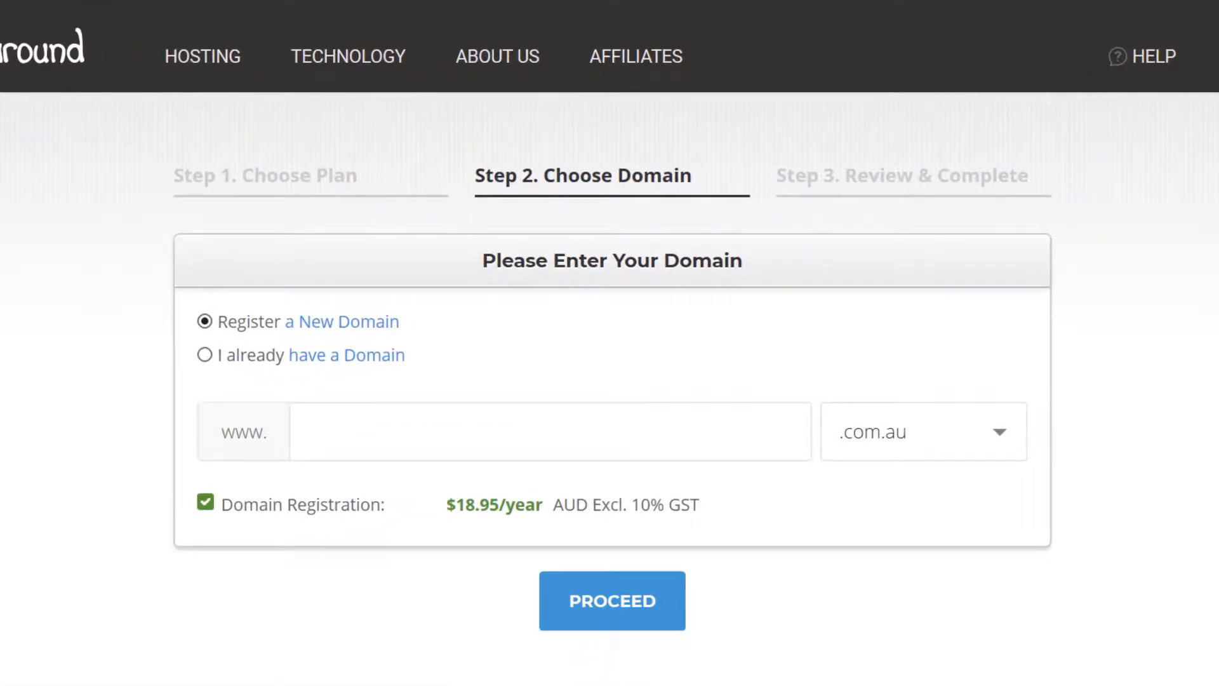
Keep Register a New Domain selected and choose the .com extension.
{"action": "left_click", "coordinate": [207, 354]}
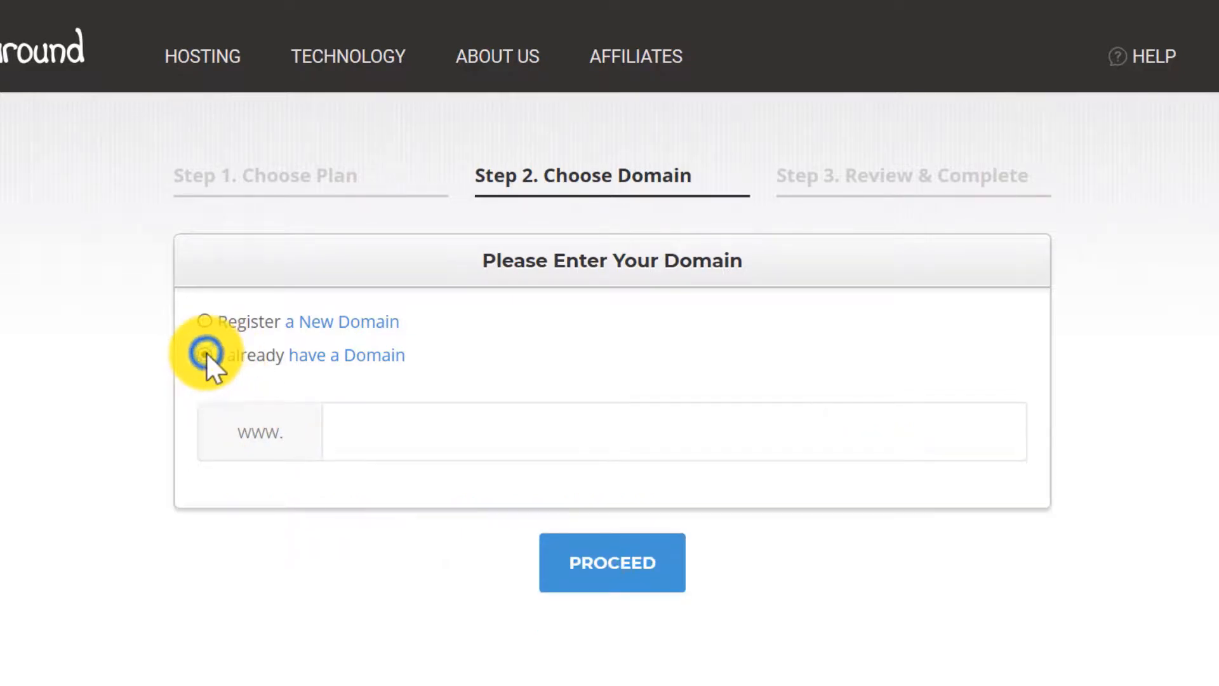
{"action": "left_click", "coordinate": [361, 427]}
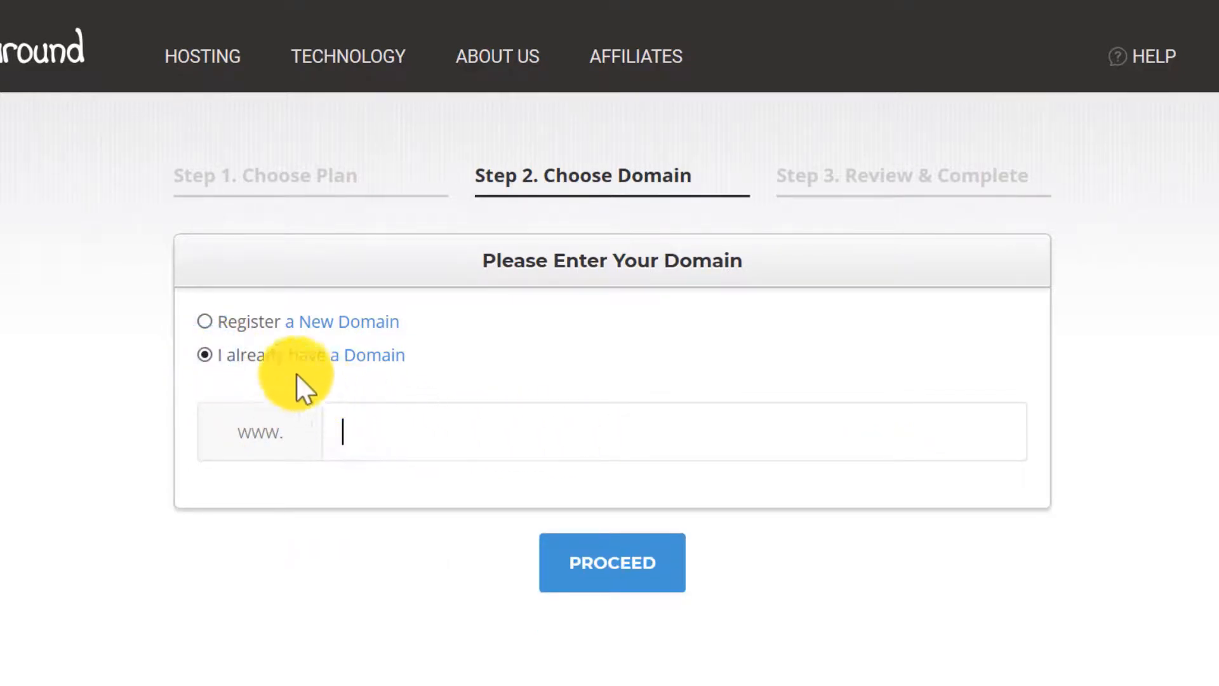
{"action": "left_click", "coordinate": [205, 321]}
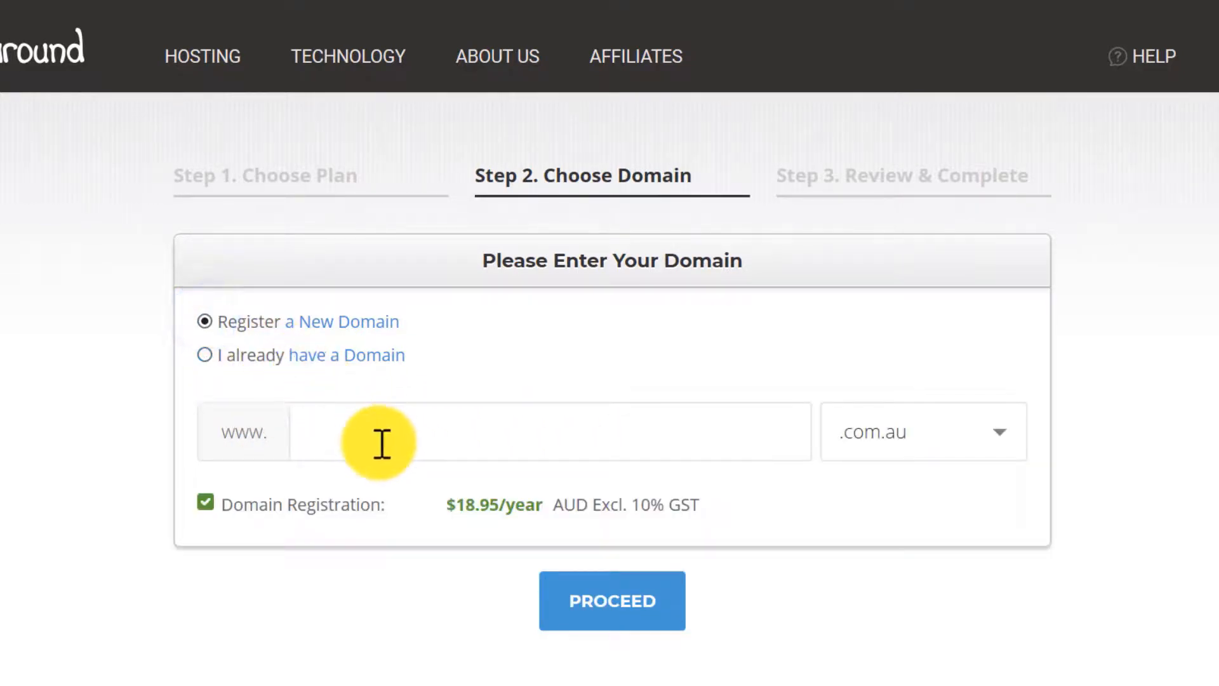
{"action": "left_click", "coordinate": [966, 448]}
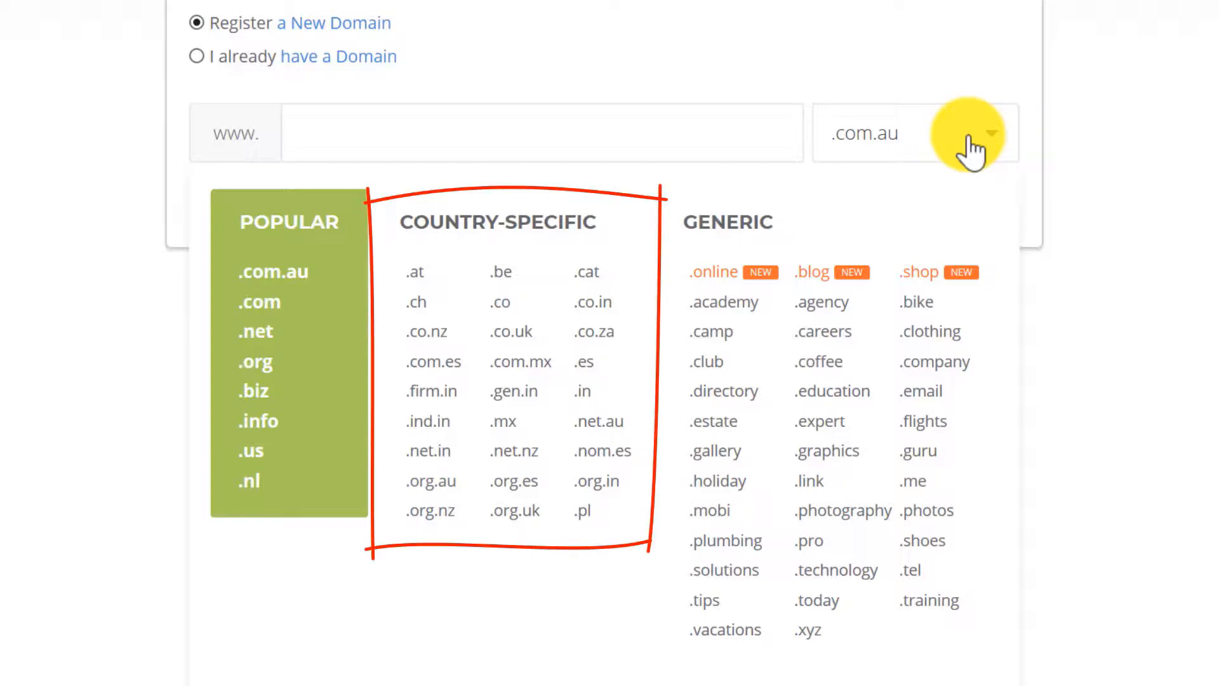
{"action": "left_click", "coordinate": [266, 304]}
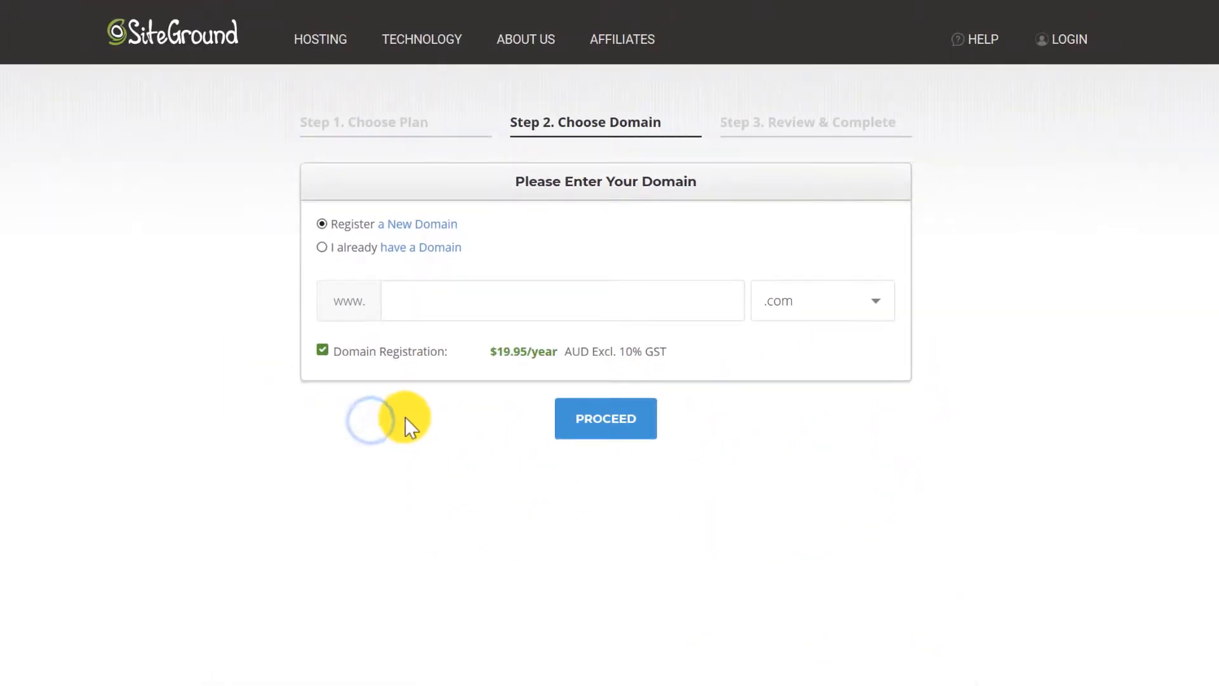
Try domain twtwp, then change it to the available twt-wp.com and proceed.
{"action": "left_click", "coordinate": [442, 303]}
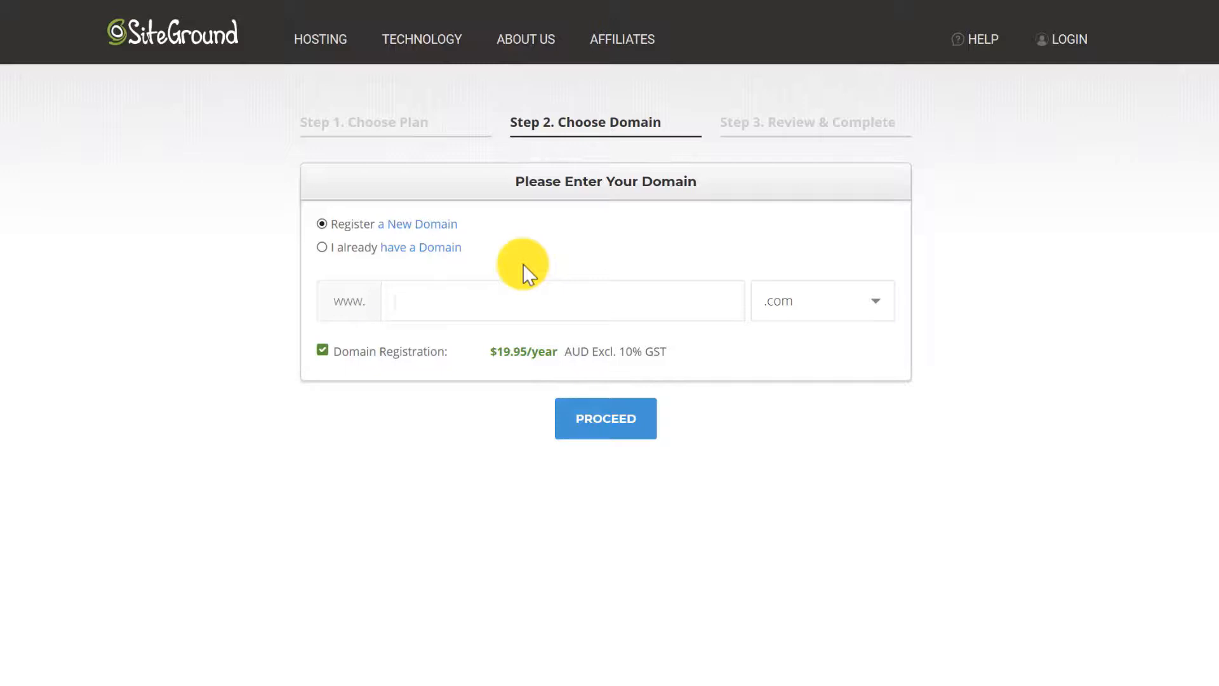
{"action": "type", "text": "twtwp"}
{"action": "left_click", "coordinate": [601, 435]}
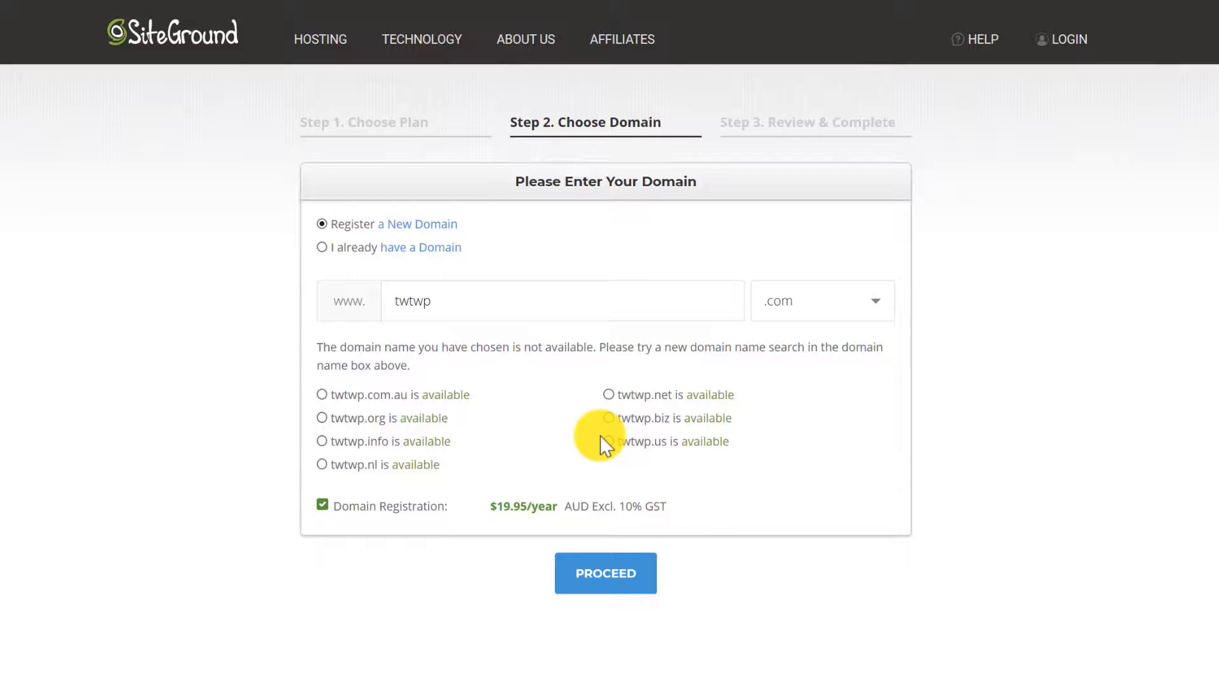
{"action": "left_click", "coordinate": [413, 299]}
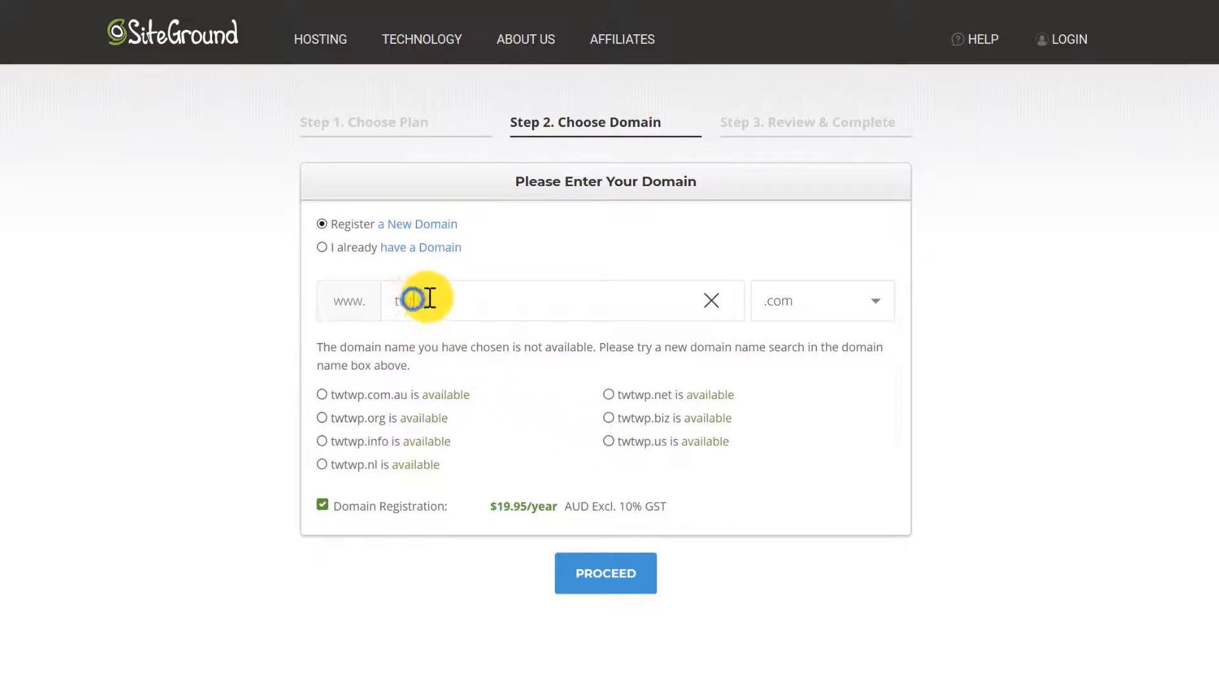
{"action": "type", "text": "-"}
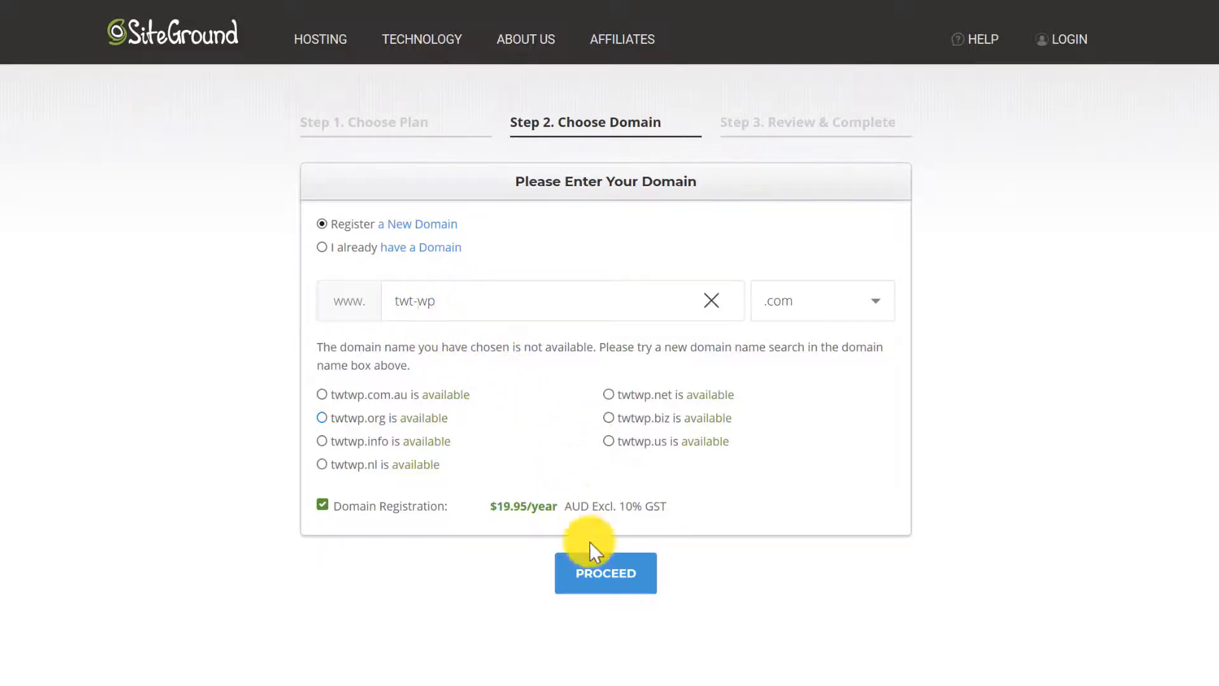
{"action": "left_click", "coordinate": [604, 570]}
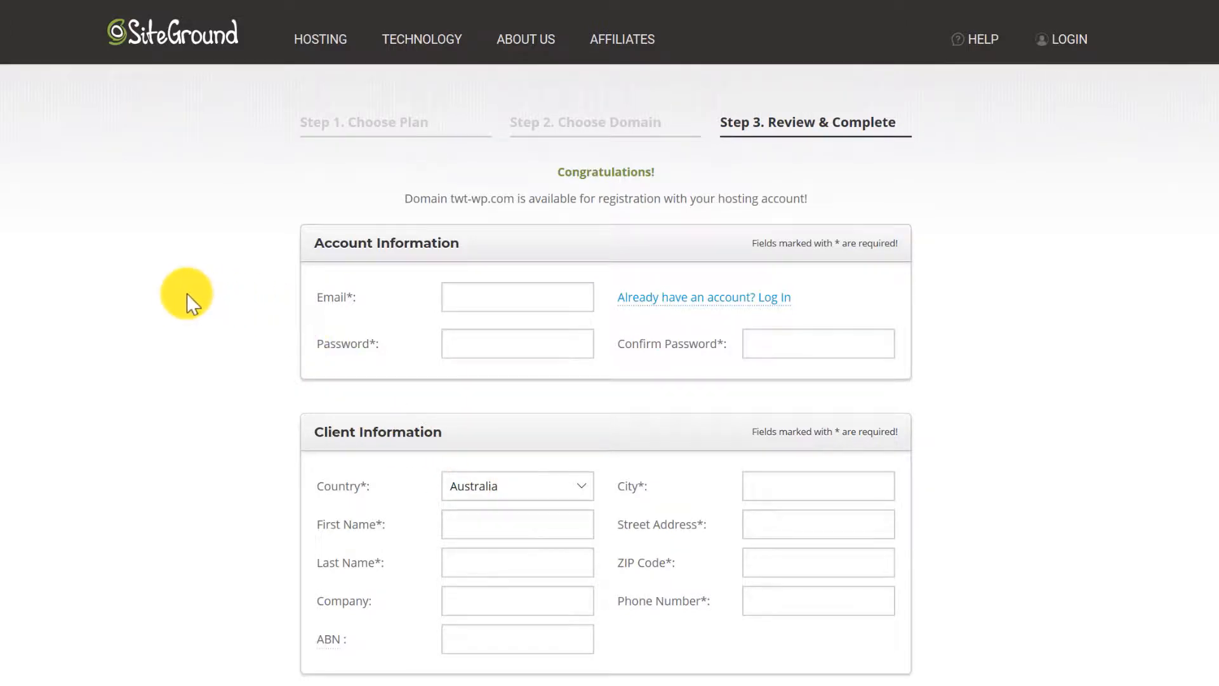
{"action": "scroll", "coordinate": [189, 293], "scroll_direction": "down", "scroll_amount": 2}
{"action": "scroll", "coordinate": [292, 159], "scroll_direction": "down", "scroll_amount": 2}
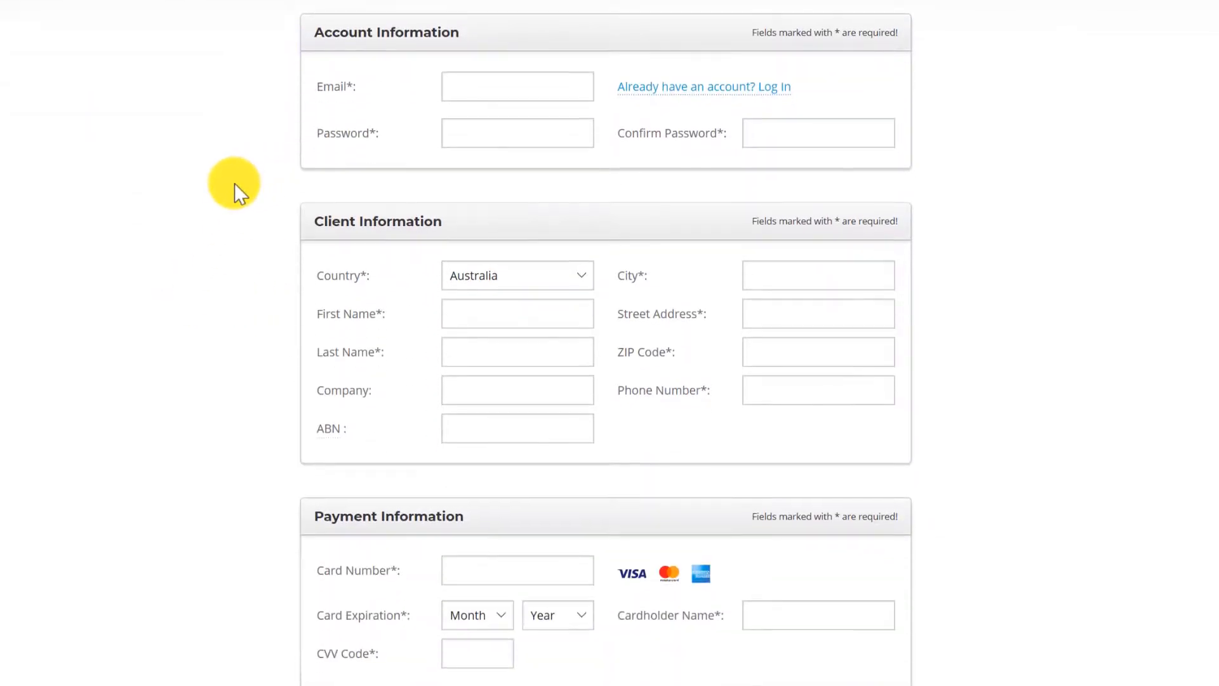
{"action": "scroll", "coordinate": [235, 183], "scroll_direction": "down", "scroll_amount": 4}
{"action": "scroll", "coordinate": [245, 295], "scroll_direction": "up", "scroll_amount": 8}
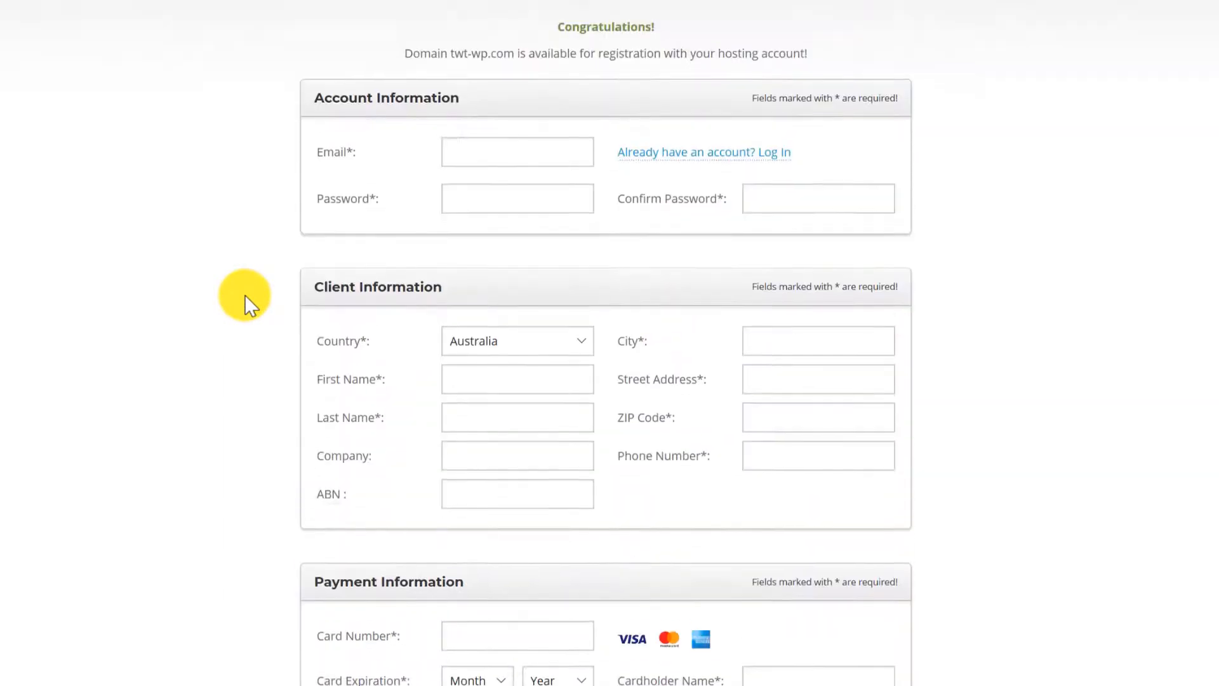
{"action": "scroll", "coordinate": [246, 295], "scroll_direction": "down", "scroll_amount": 4}
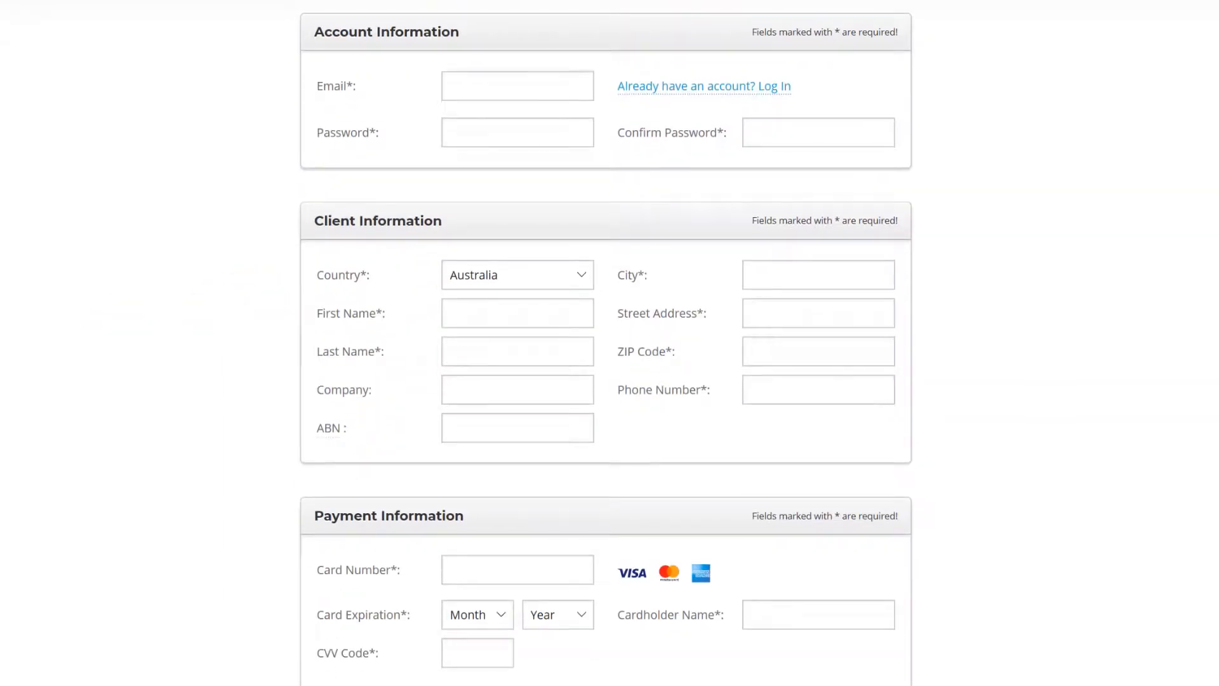
{"action": "scroll", "coordinate": [265, 181], "scroll_direction": "down", "scroll_amount": 10}
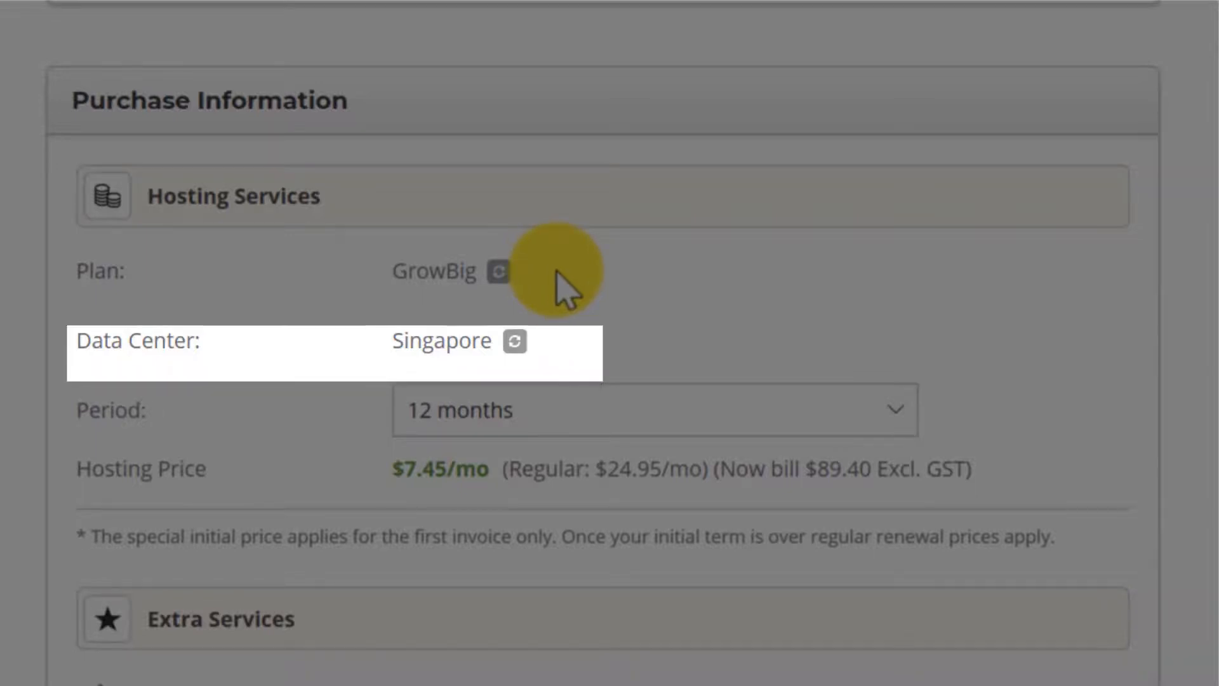
{"action": "left_click", "coordinate": [743, 410]}
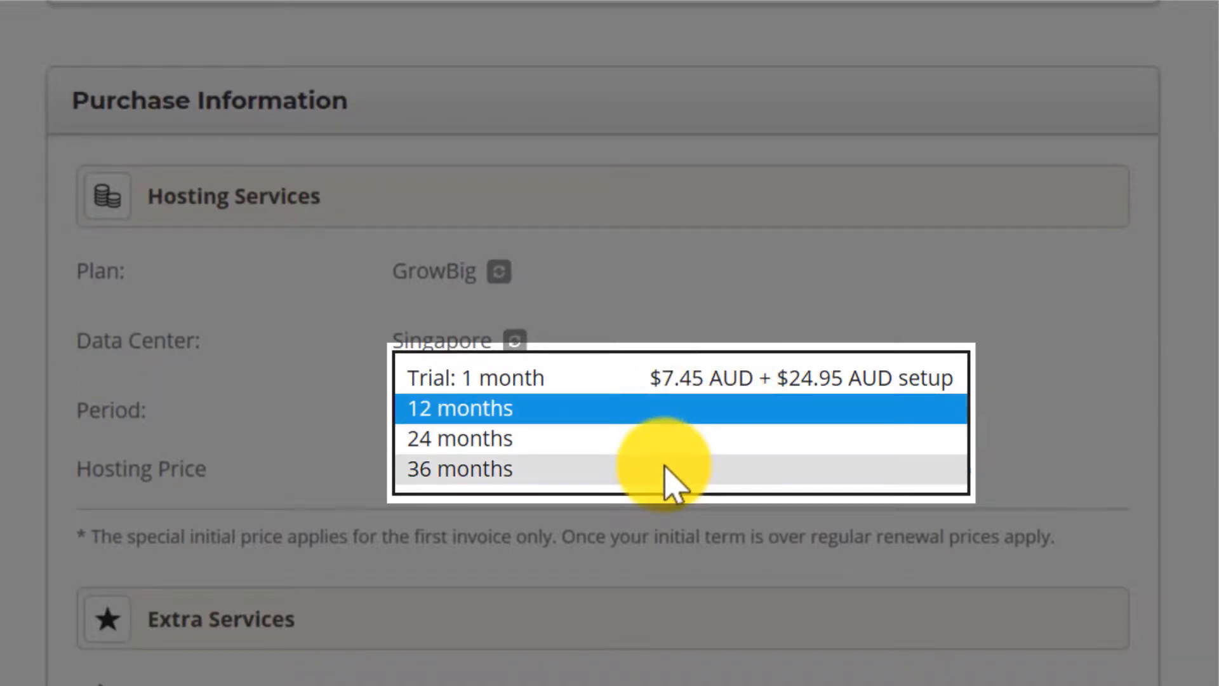
{"action": "left_click", "coordinate": [681, 410]}
{"action": "scroll", "coordinate": [1019, 411], "scroll_direction": "down", "scroll_amount": 6}
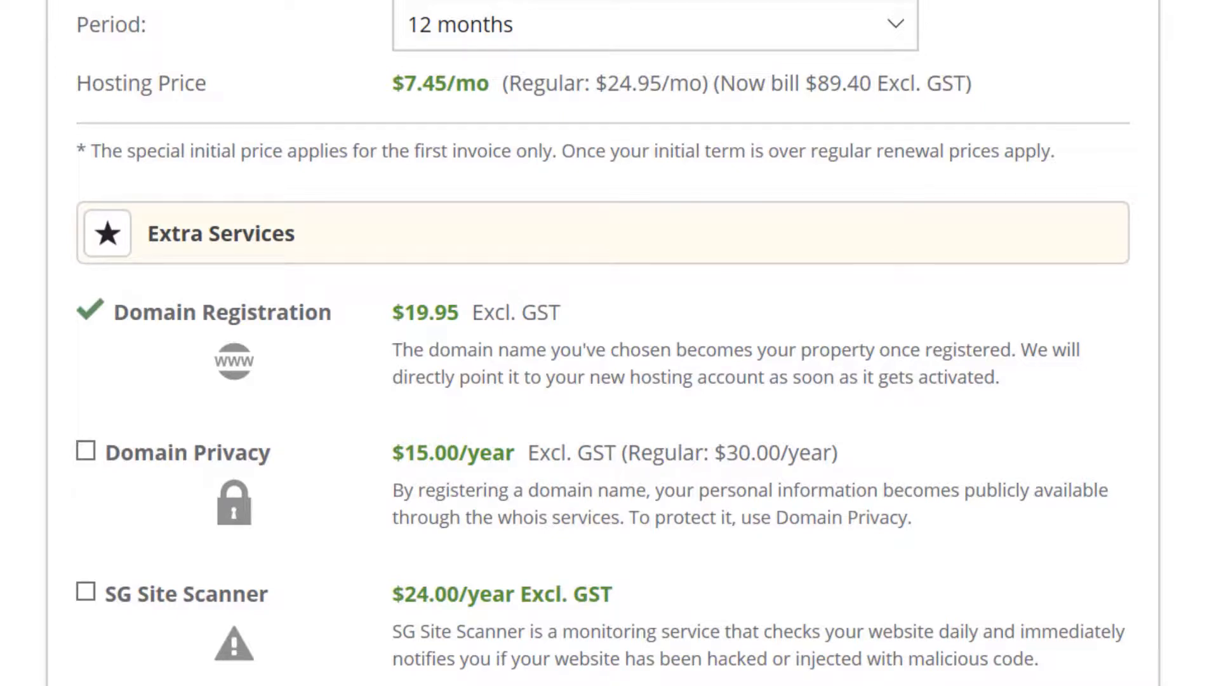
{"action": "left_click", "coordinate": [86, 452]}
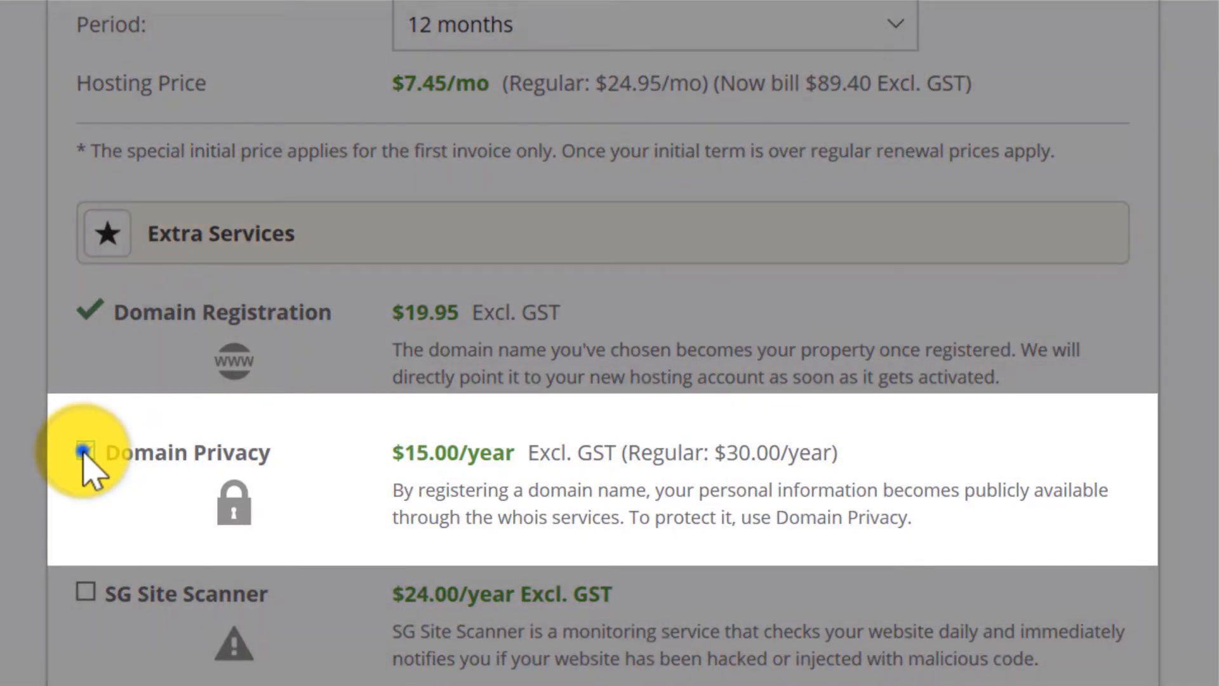
{"action": "left_click", "coordinate": [83, 452]}
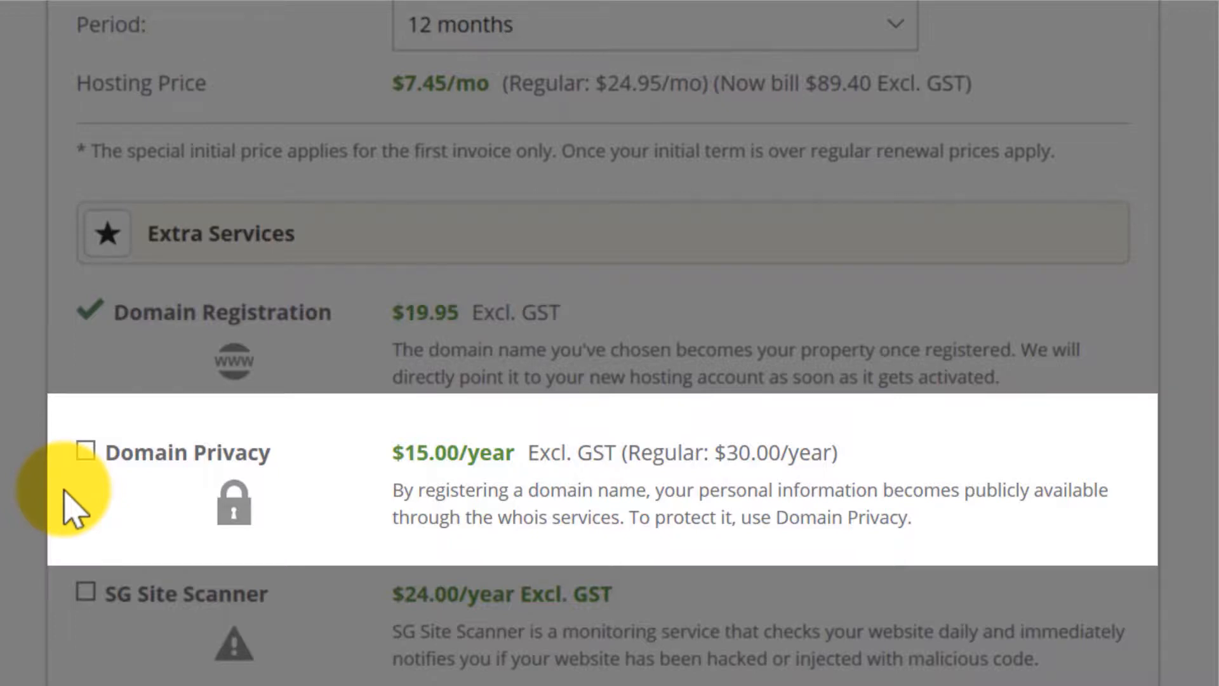
{"action": "scroll", "coordinate": [63, 521], "scroll_direction": "down", "scroll_amount": 5}
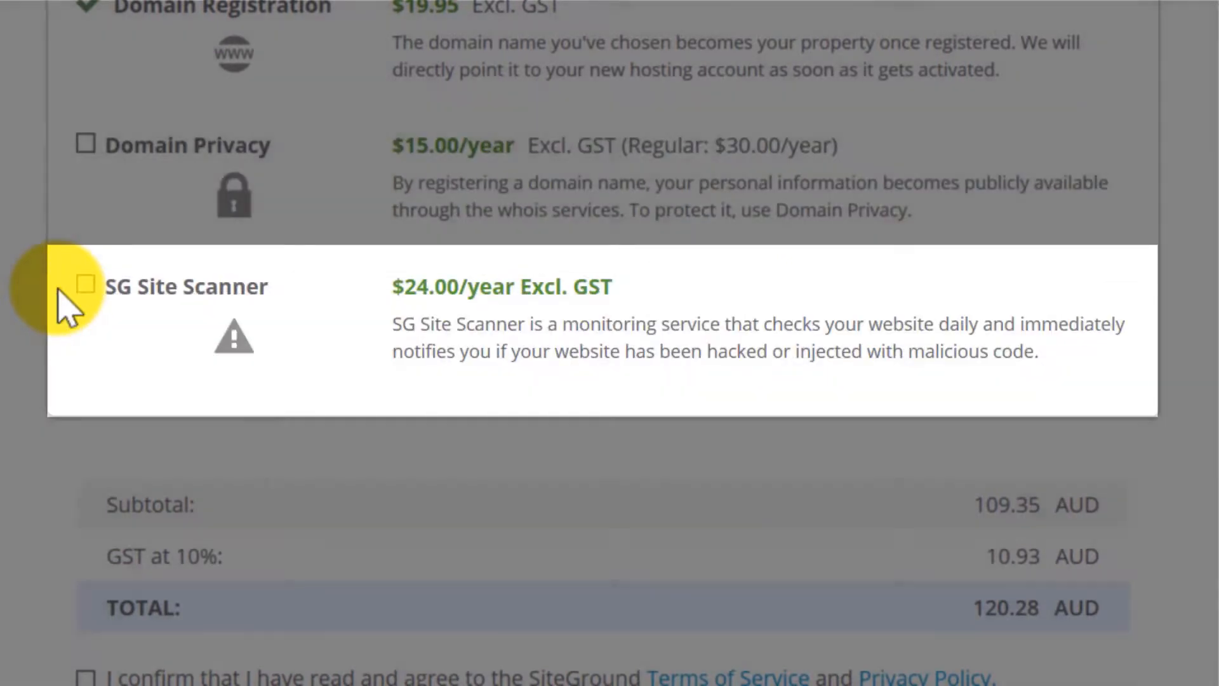
{"action": "scroll", "coordinate": [33, 450], "scroll_direction": "down", "scroll_amount": 4}
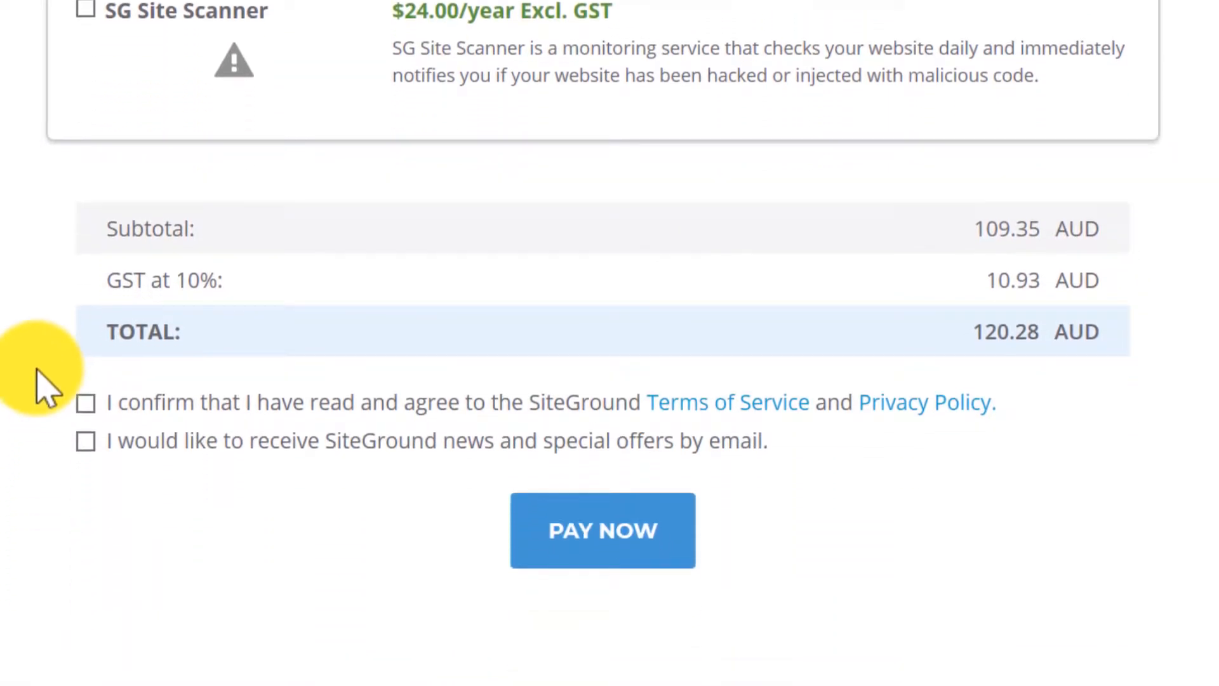
Accept the Terms of Service and pay for the GrowBig hosting order.
{"action": "left_click", "coordinate": [86, 404]}
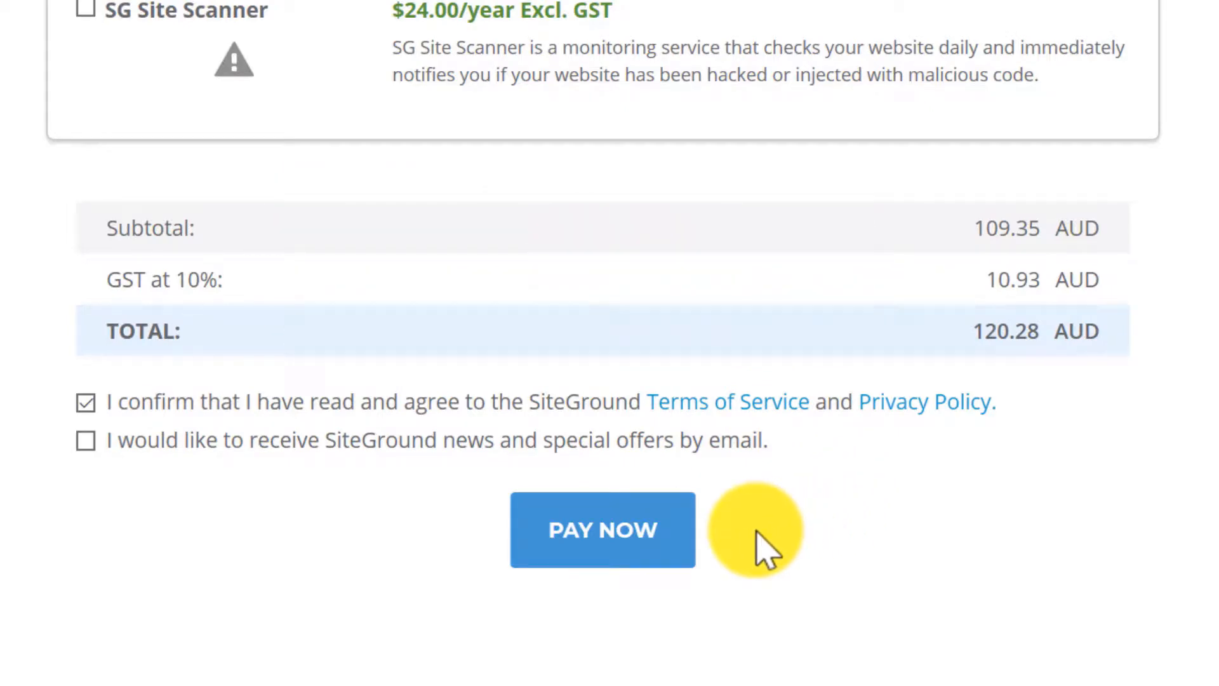
{"action": "left_click", "coordinate": [596, 557]}
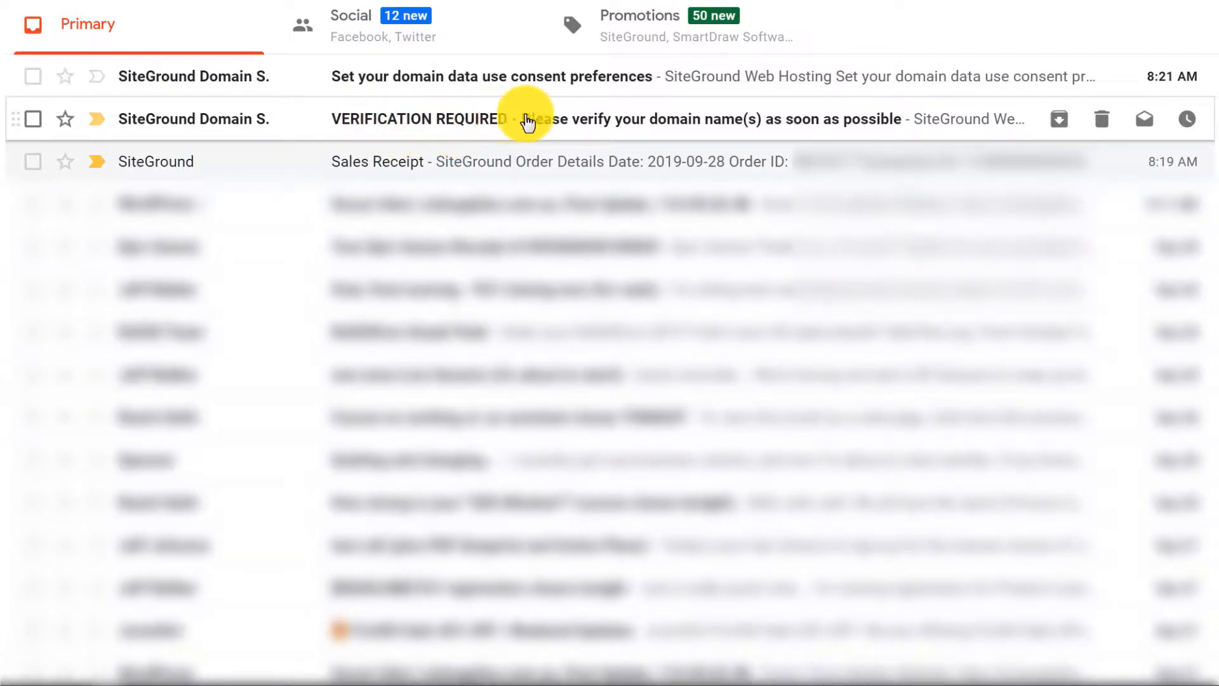
Follow the SiteGround verification email link to verify the twt-wp.com contact information.
{"action": "left_click", "coordinate": [937, 121]}
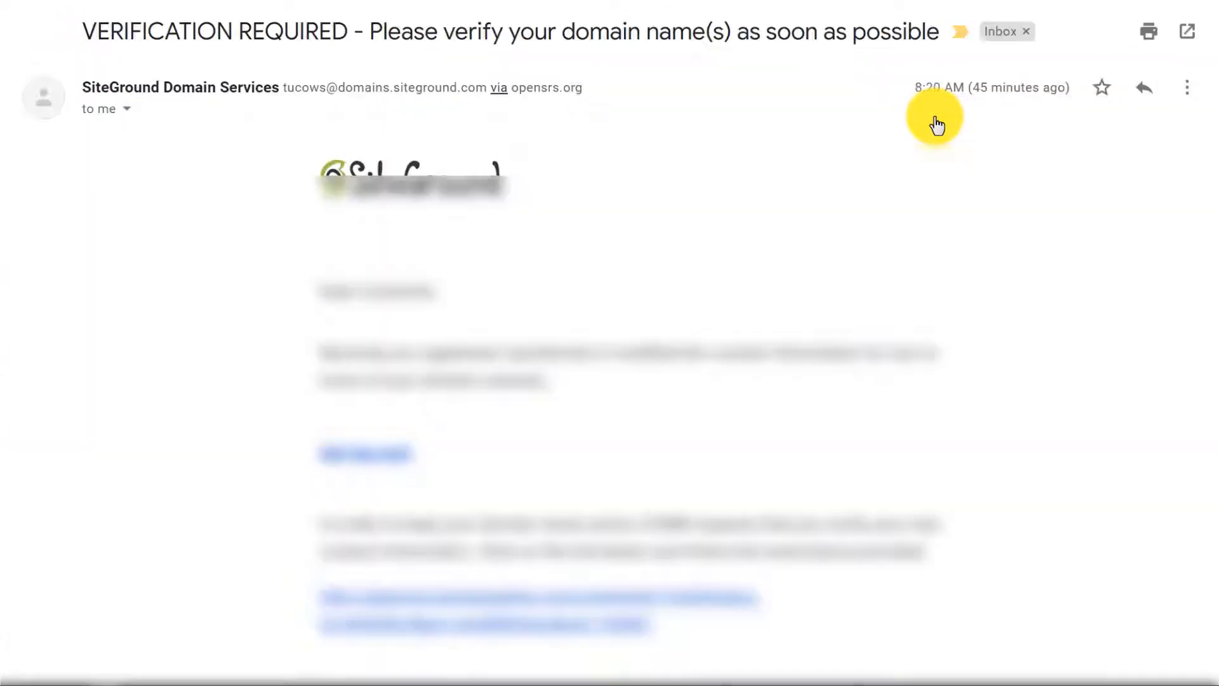
{"action": "scroll", "coordinate": [254, 249], "scroll_direction": "down", "scroll_amount": 3}
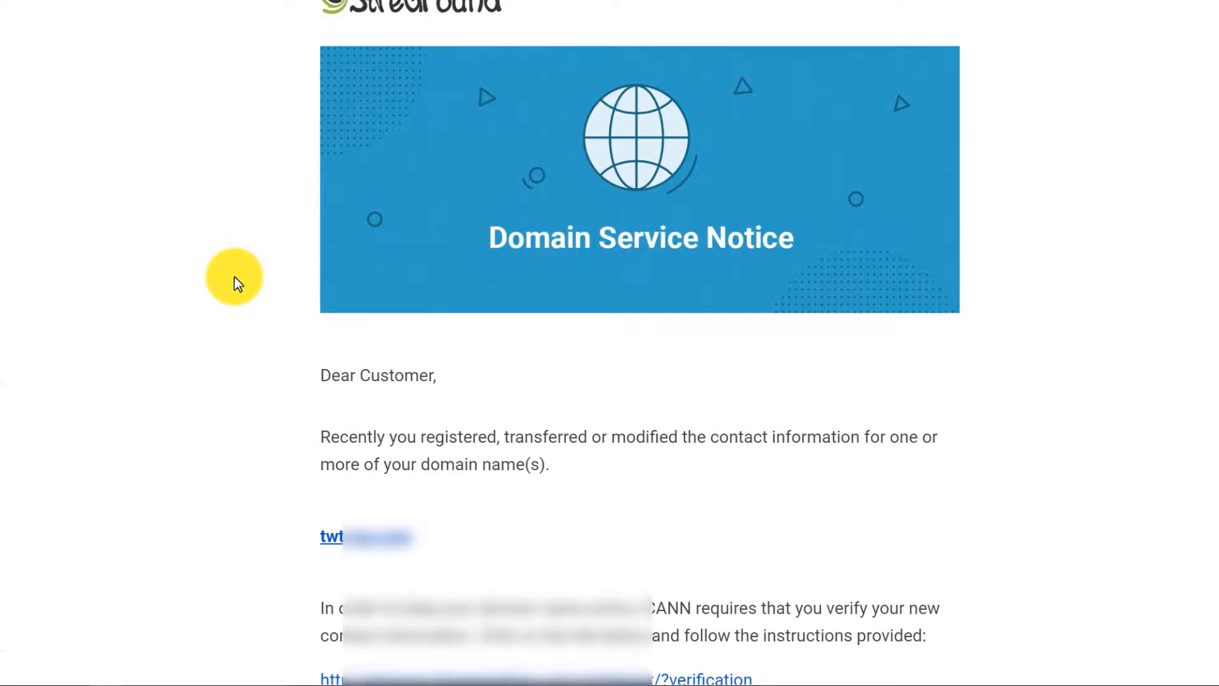
{"action": "scroll", "coordinate": [234, 277], "scroll_direction": "down", "scroll_amount": 3}
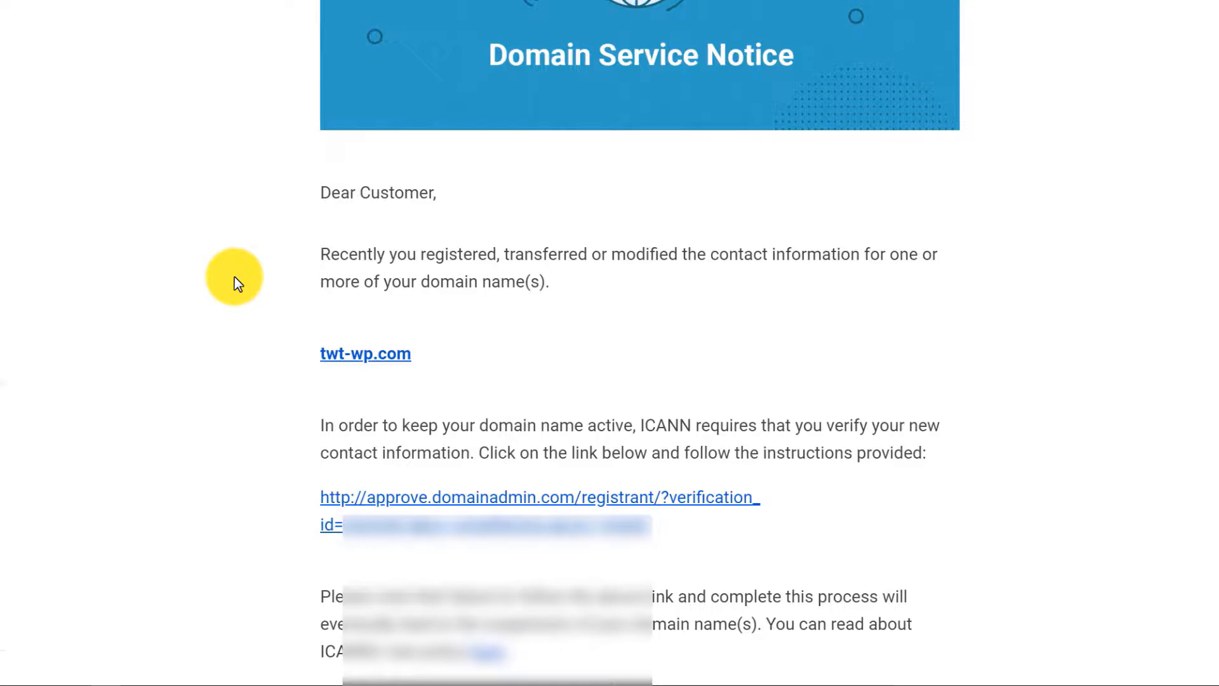
{"action": "scroll", "coordinate": [234, 277], "scroll_direction": "down", "scroll_amount": 3}
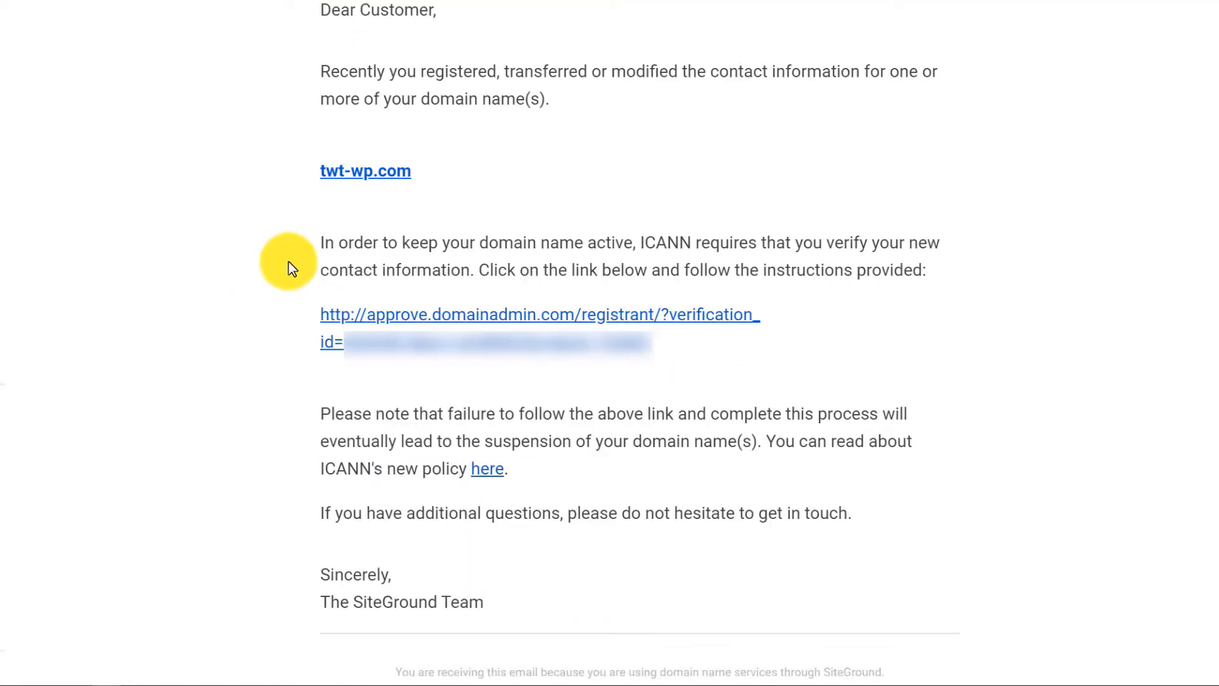
{"action": "left_click", "coordinate": [562, 316]}
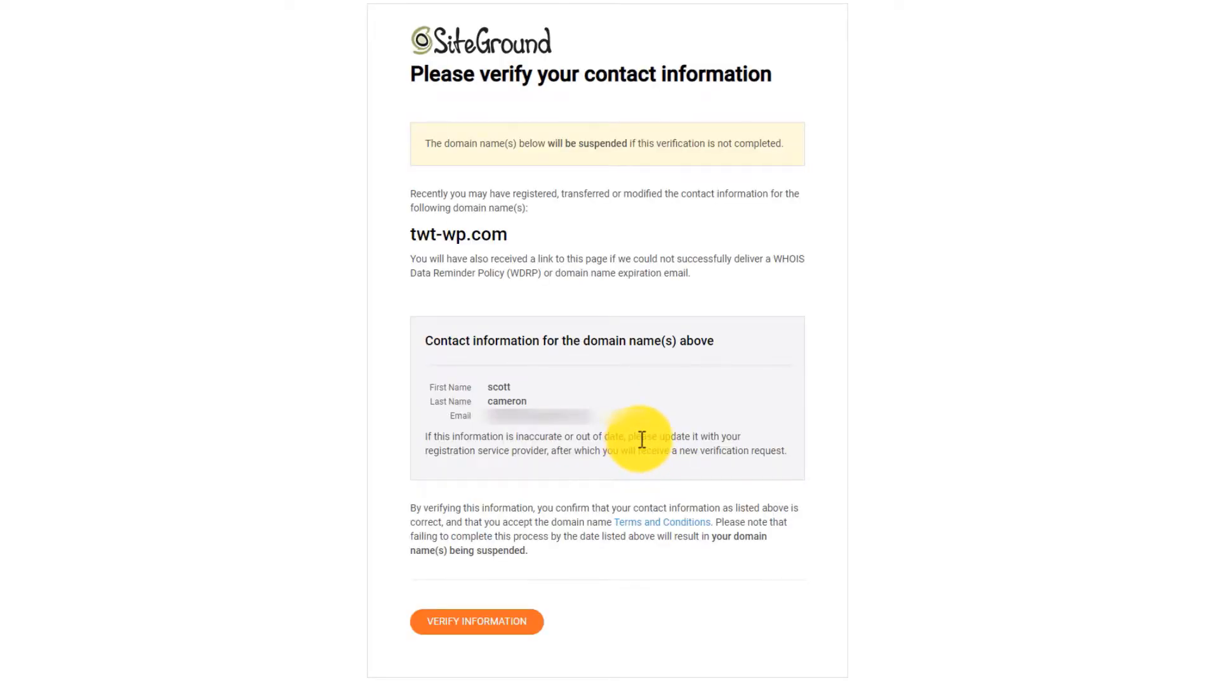
{"action": "left_click", "coordinate": [484, 625]}
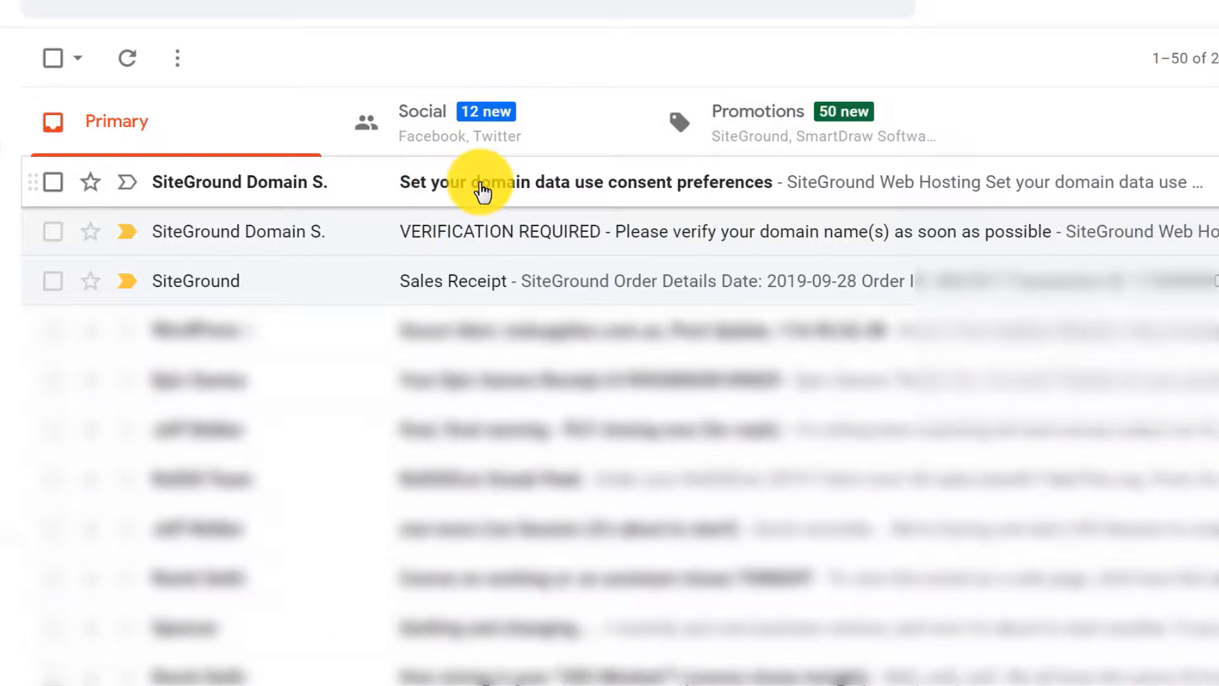
Follow the consent preferences email link and save the domain data use consent settings.
{"action": "left_click", "coordinate": [480, 184]}
{"action": "scroll", "coordinate": [291, 362], "scroll_direction": "down", "scroll_amount": 10}
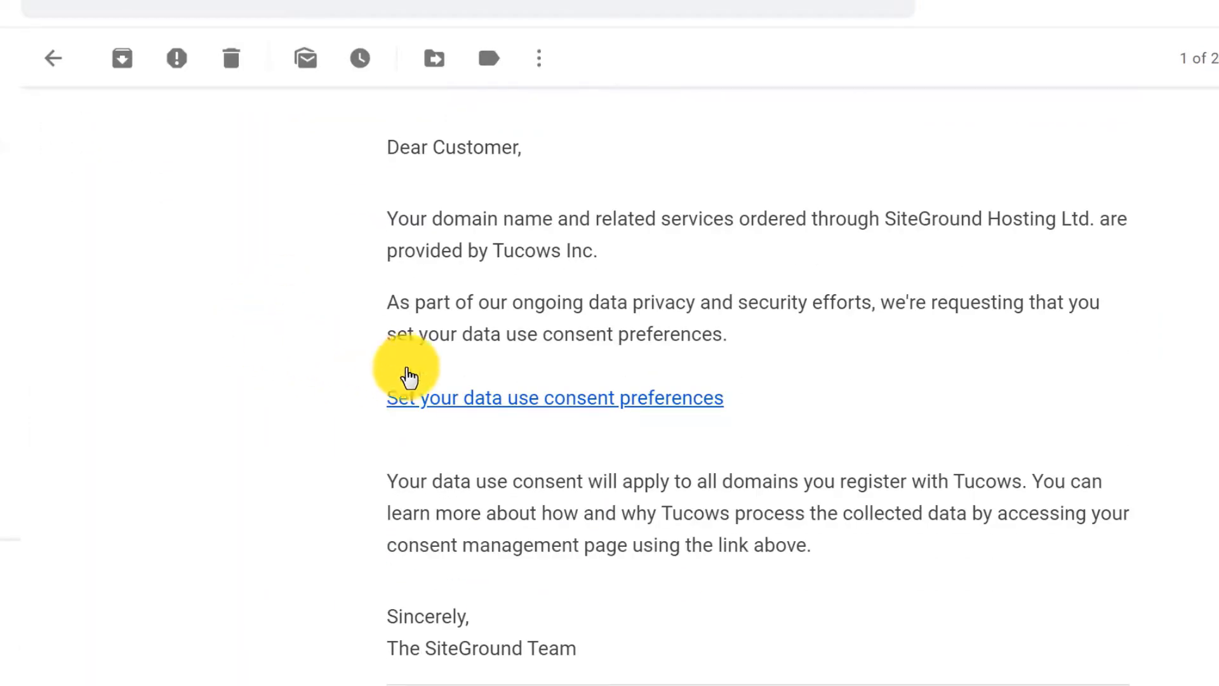
{"action": "left_click", "coordinate": [551, 399]}
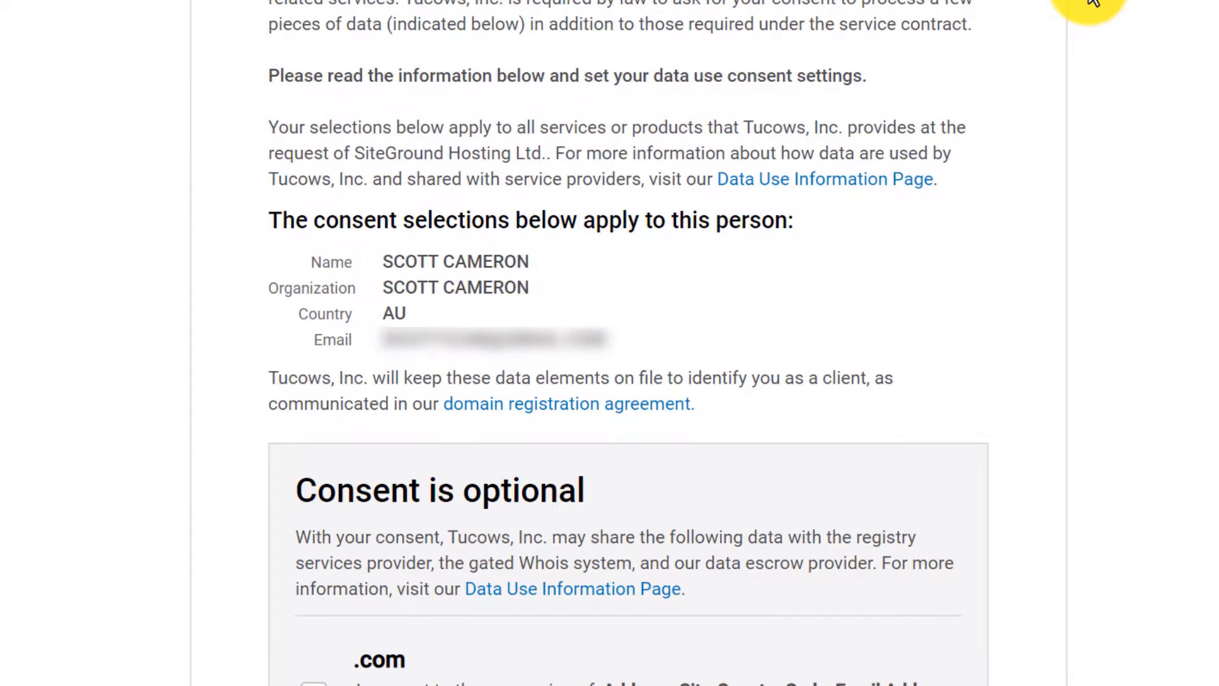
{"action": "scroll", "coordinate": [1093, 1], "scroll_direction": "down", "scroll_amount": 4}
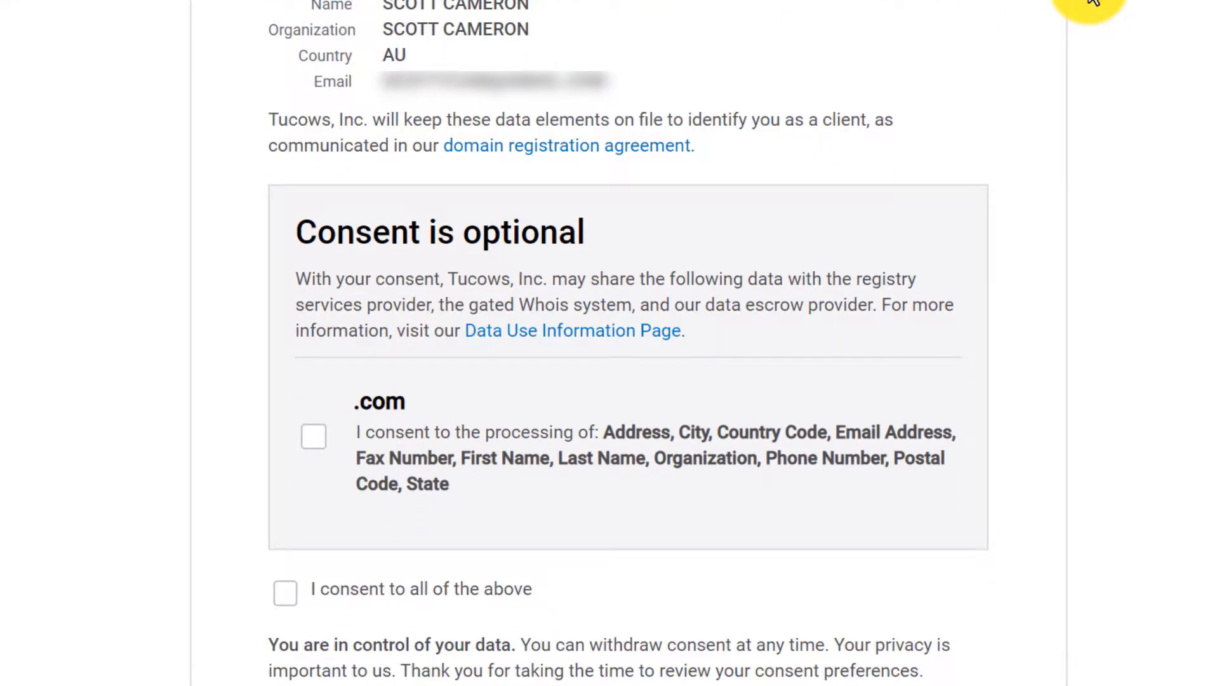
{"action": "scroll", "coordinate": [1189, 191], "scroll_direction": "down", "scroll_amount": 4}
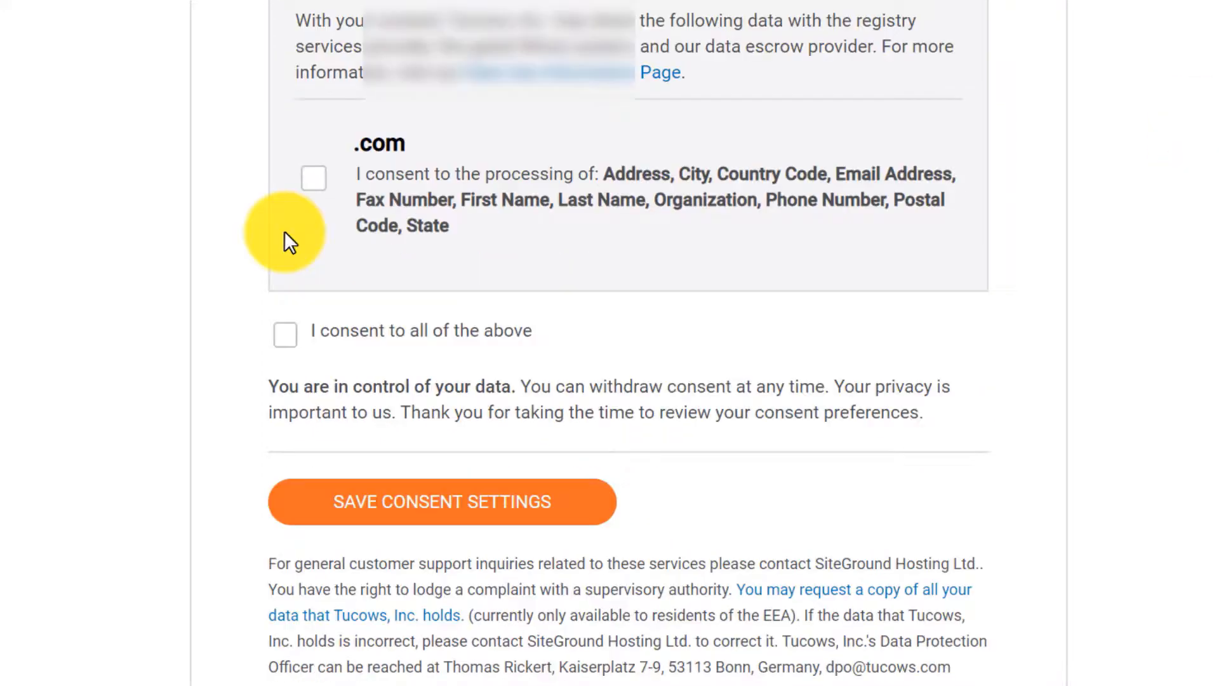
{"action": "left_click", "coordinate": [424, 499]}
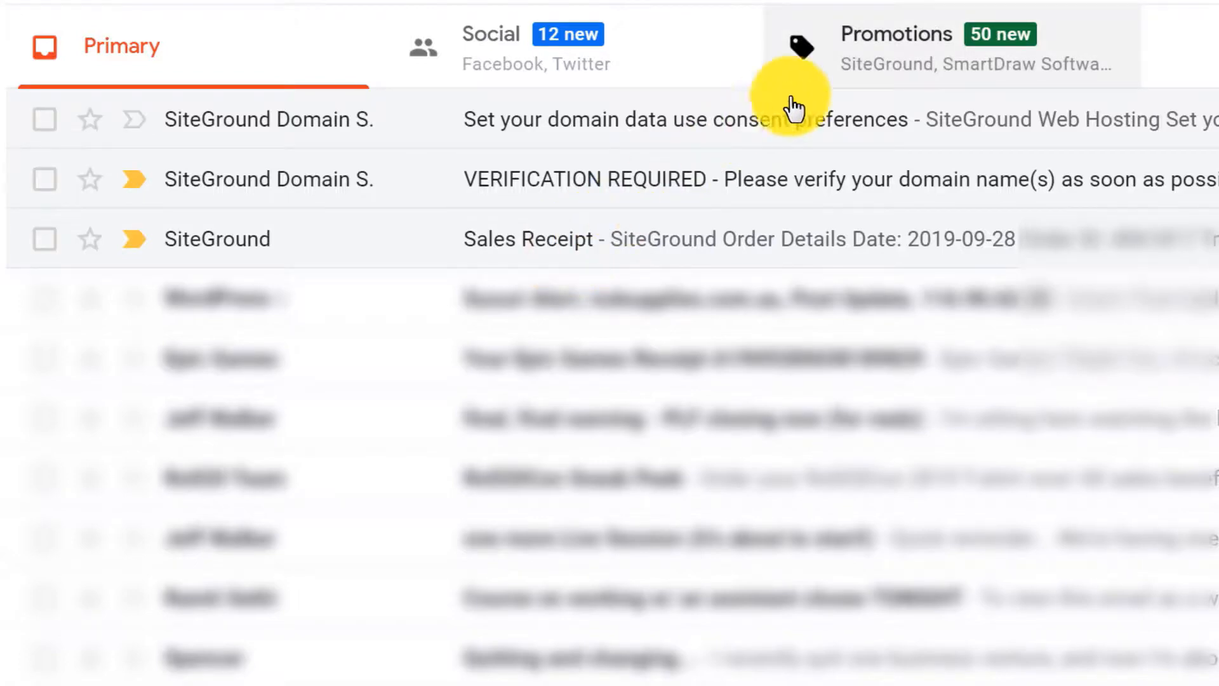
Move the SiteGround hosting plan email from Promotions to the Primary tab.
{"action": "left_click", "coordinate": [873, 45]}
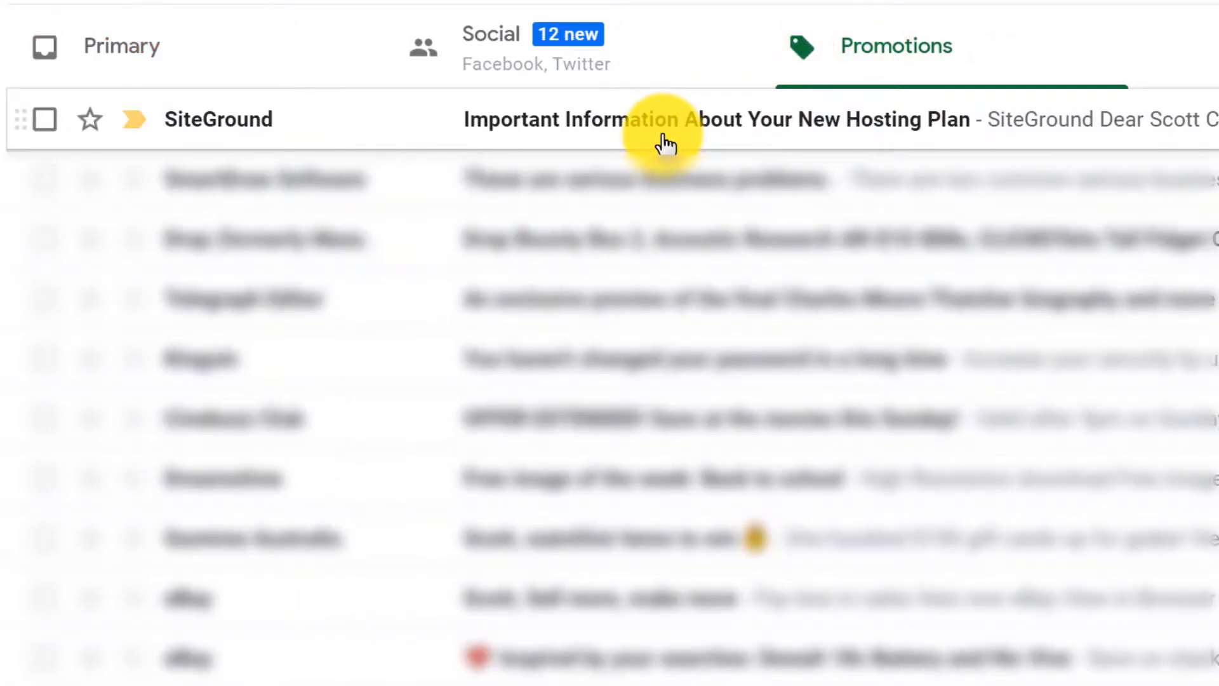
{"action": "right_click", "coordinate": [191, 127]}
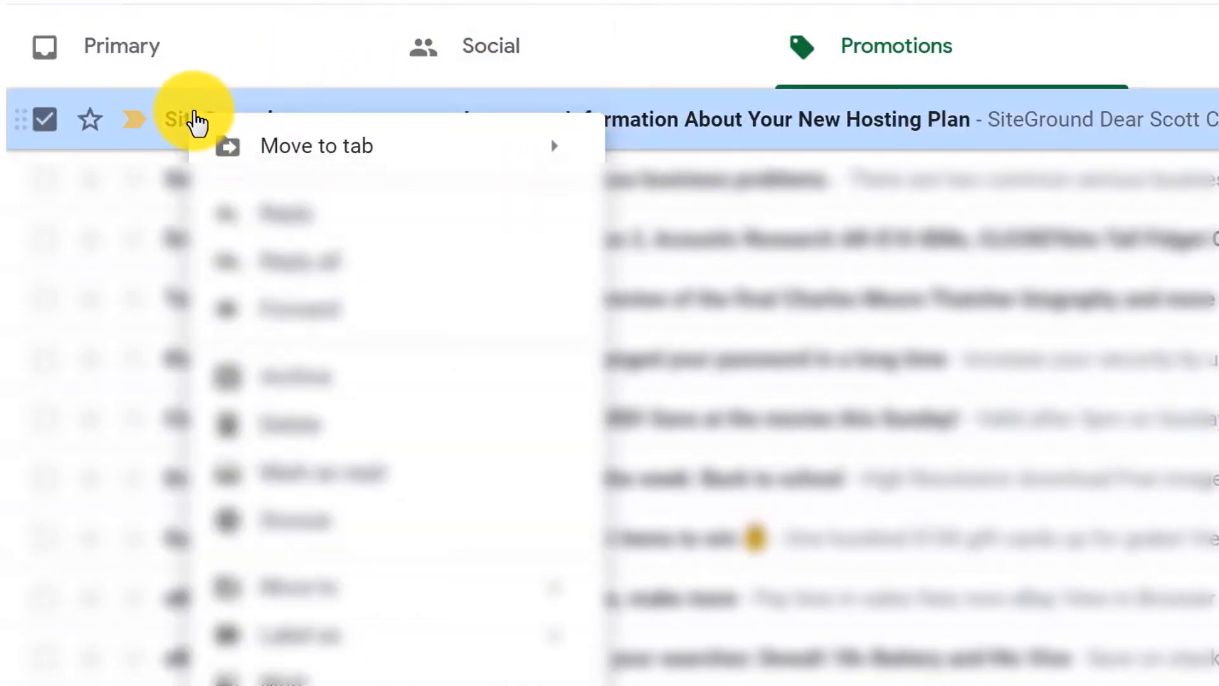
{"action": "mouse_move", "coordinate": [362, 152]}
{"action": "left_click", "coordinate": [718, 162]}
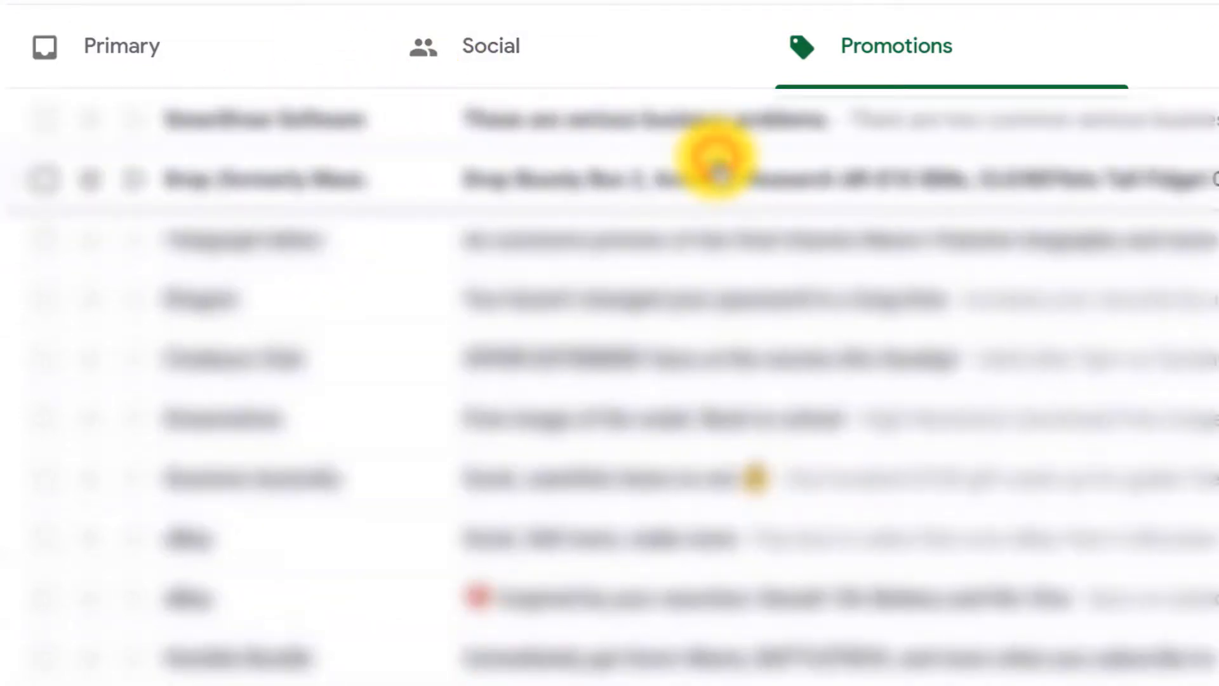
{"action": "left_click", "coordinate": [185, 60]}
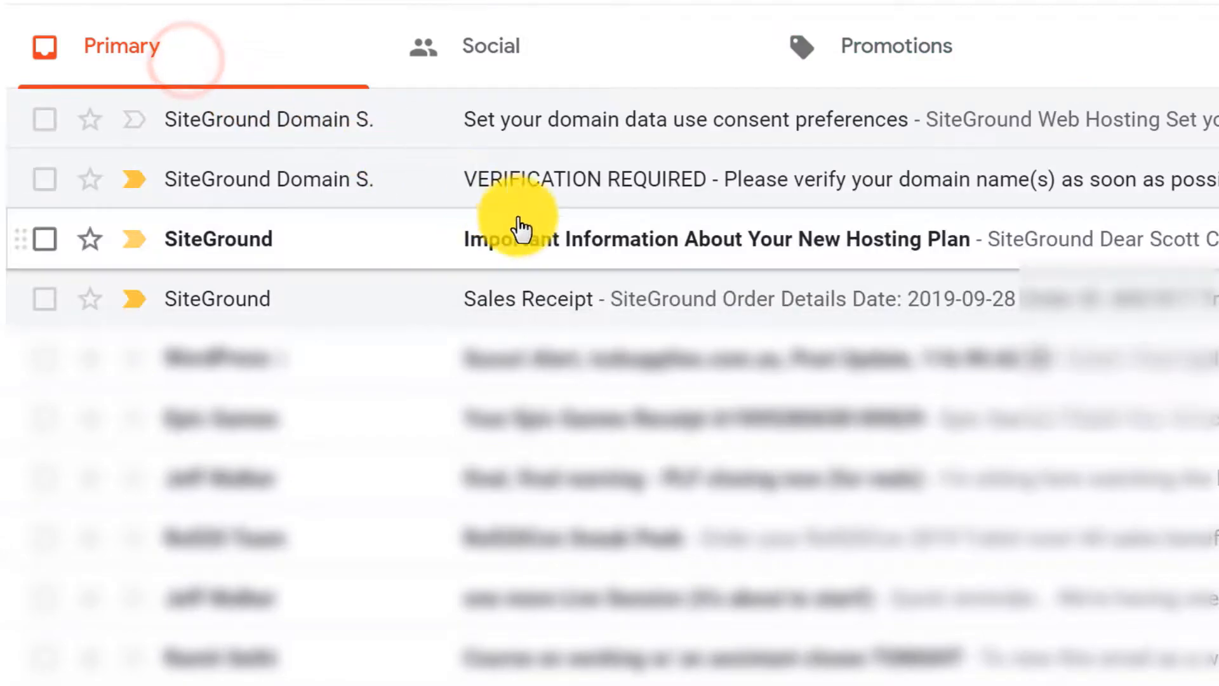
Open the new hosting plan information email in Primary and read through it.
{"action": "left_click", "coordinate": [569, 243]}
{"action": "scroll", "coordinate": [453, 175], "scroll_direction": "down", "scroll_amount": 3}
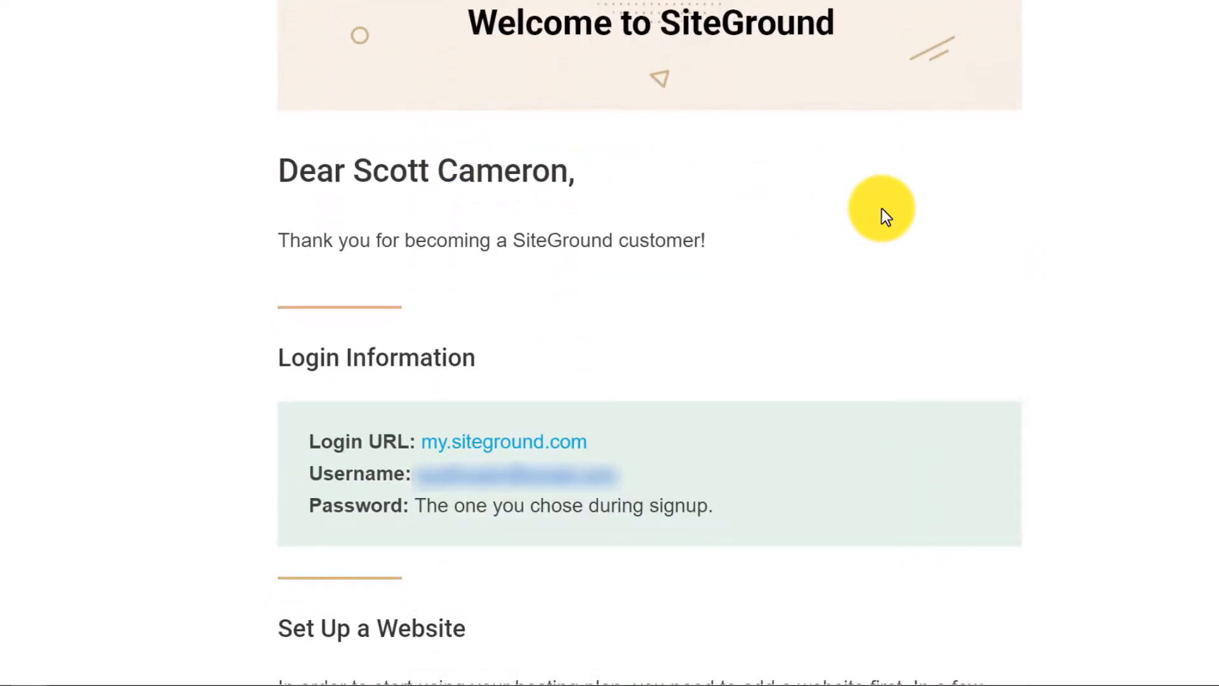
{"action": "scroll", "coordinate": [882, 209], "scroll_direction": "down", "scroll_amount": 1}
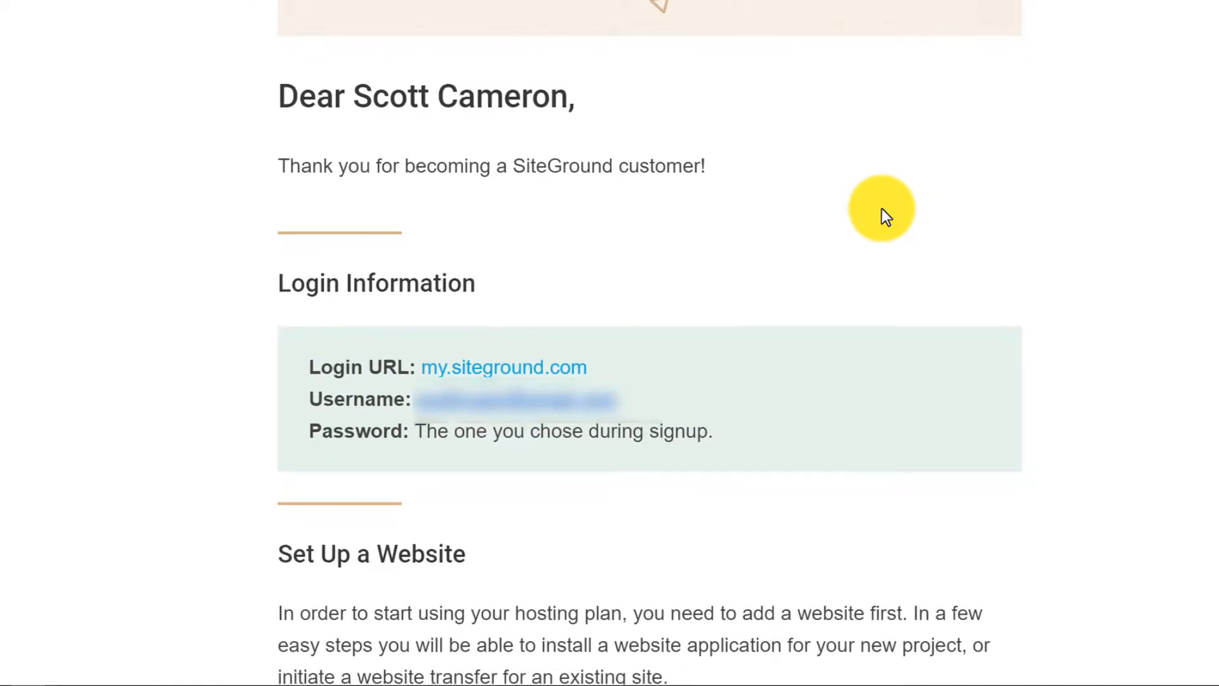
{"action": "scroll", "coordinate": [882, 209], "scroll_direction": "down", "scroll_amount": 1}
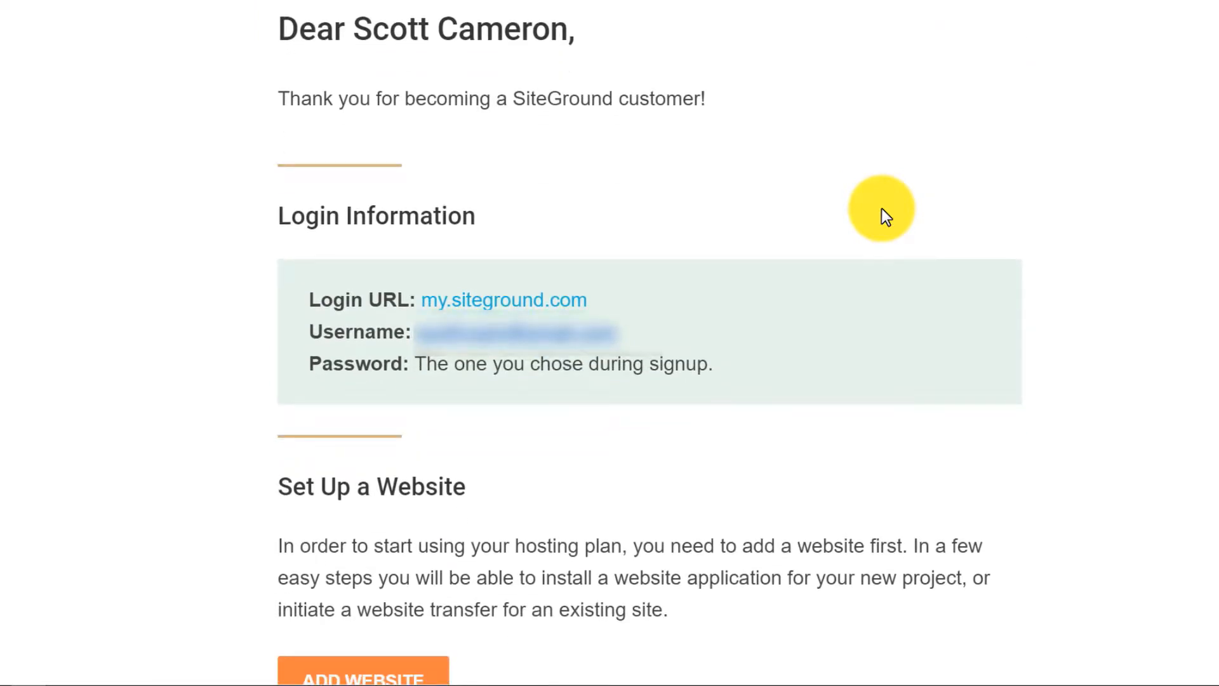
{"action": "scroll", "coordinate": [882, 209], "scroll_direction": "down", "scroll_amount": 3}
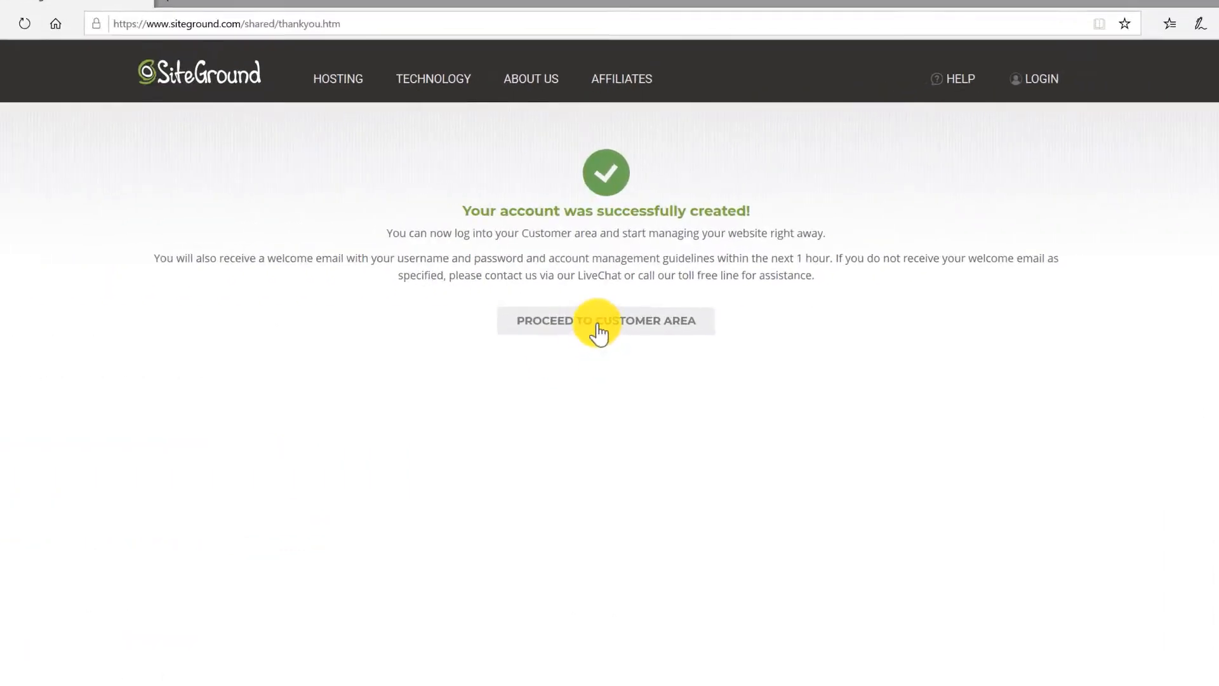
From the Customer Area's Websites list, resume setup of the pending twt-wp.com site.
{"action": "left_click", "coordinate": [603, 357]}
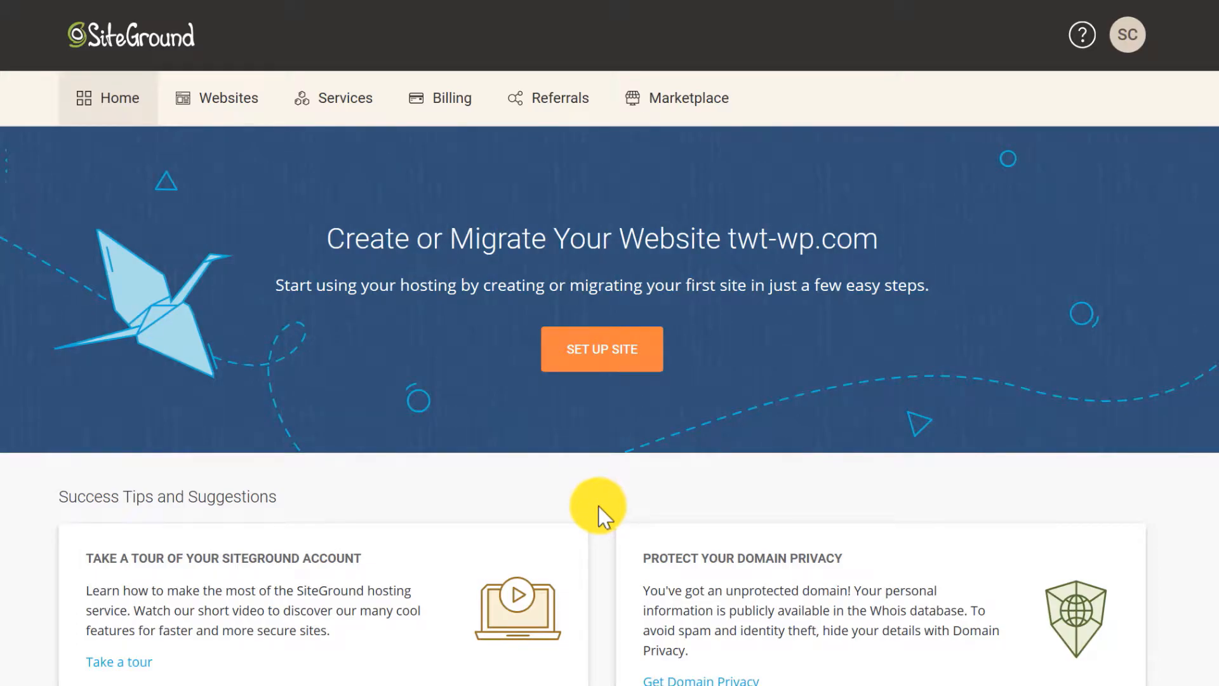
{"action": "left_click", "coordinate": [219, 99]}
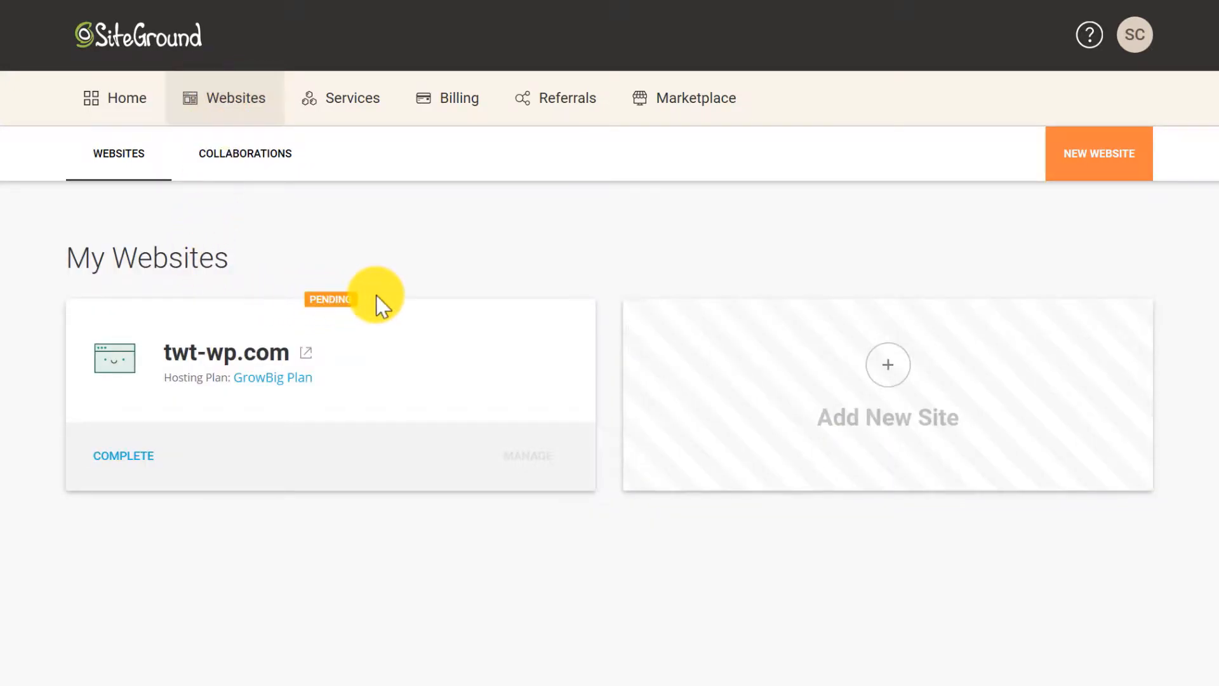
{"action": "left_click", "coordinate": [122, 457]}
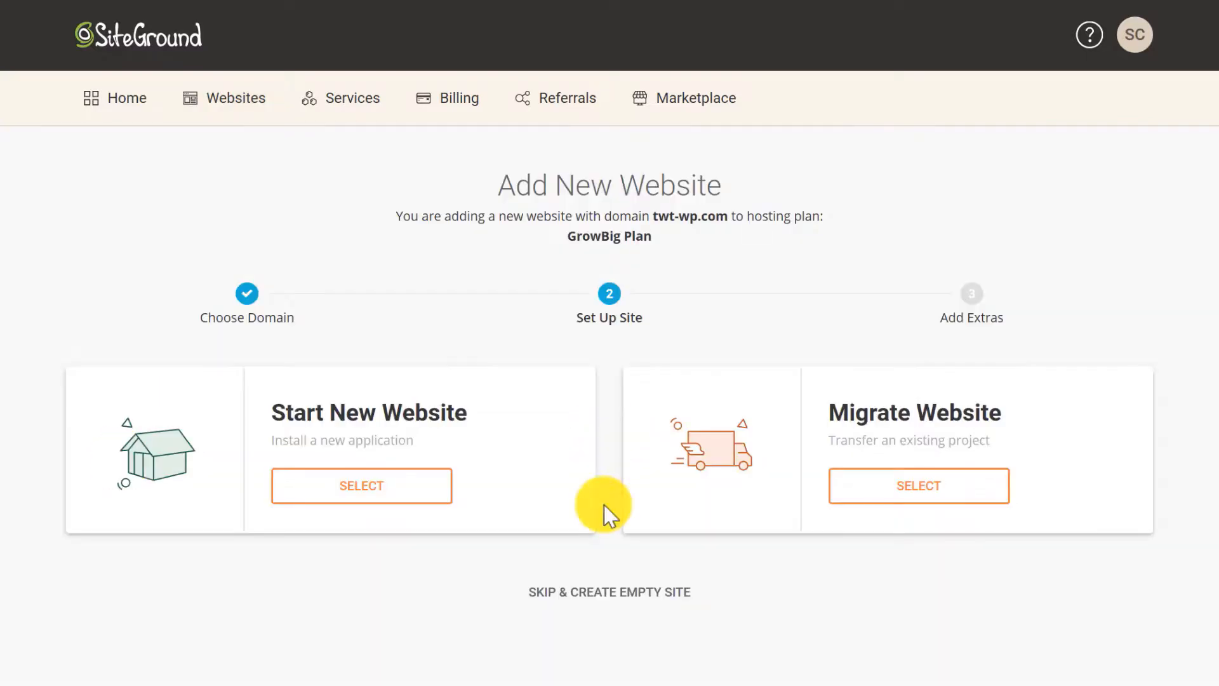
Choose Start New Website with WordPress as the application.
{"action": "left_click", "coordinate": [357, 502]}
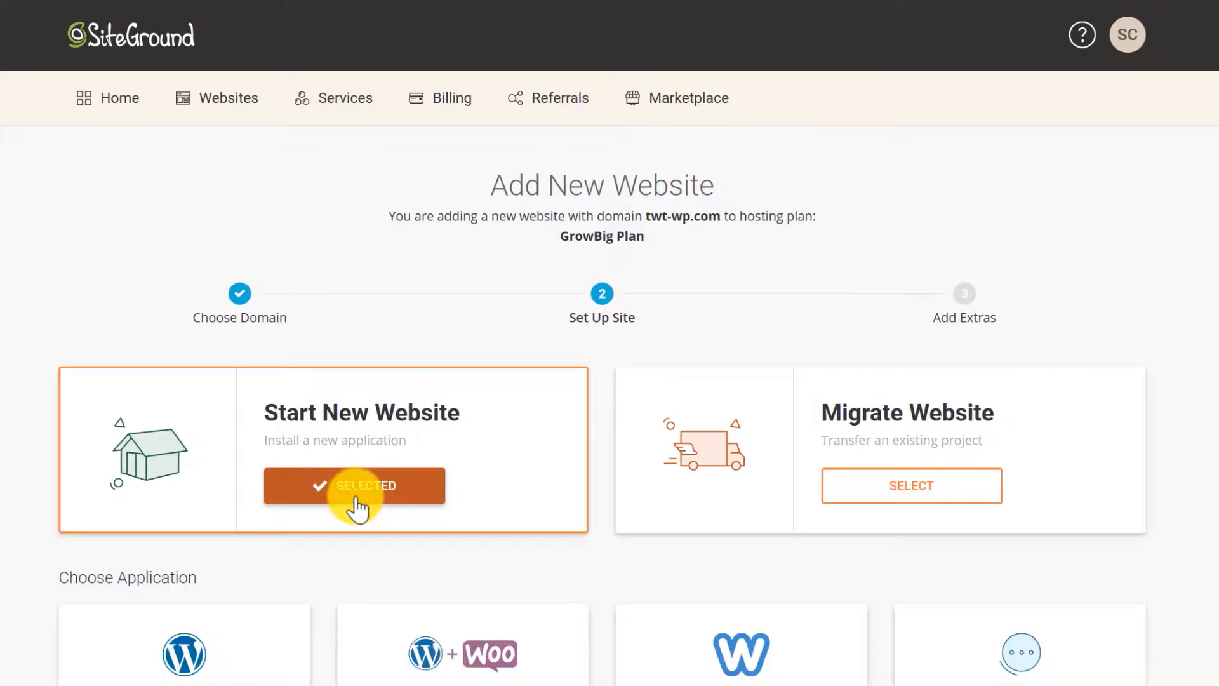
{"action": "scroll", "coordinate": [602, 448], "scroll_direction": "down", "scroll_amount": 4}
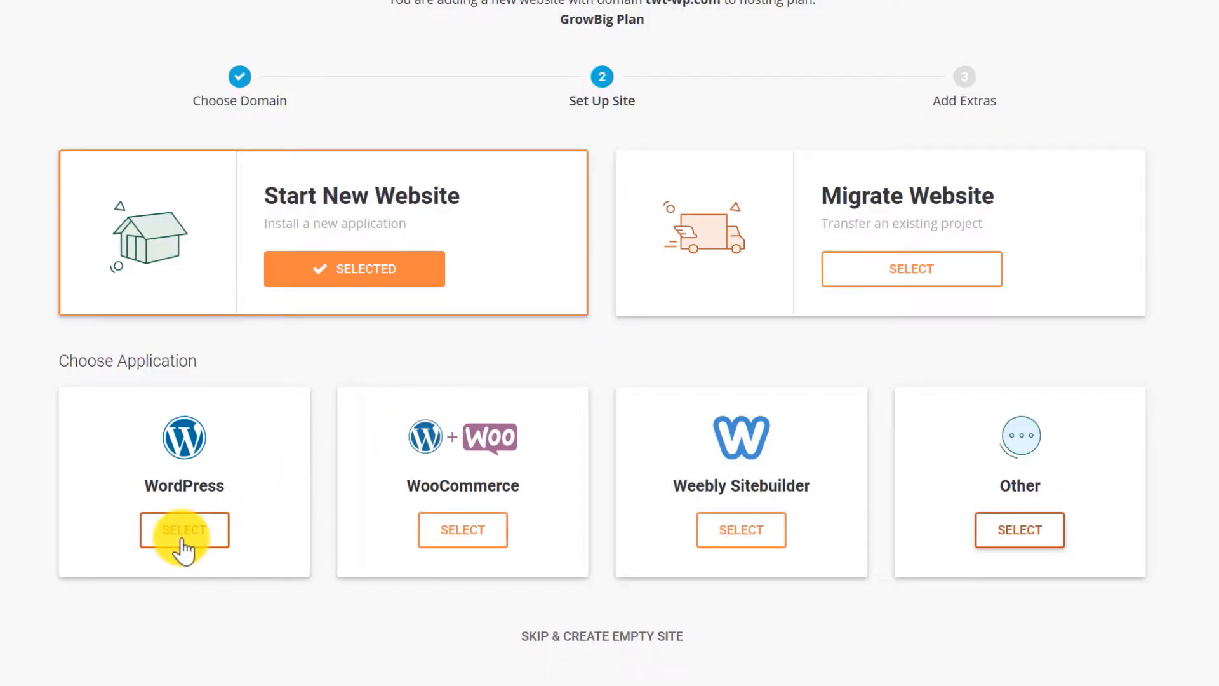
{"action": "left_click", "coordinate": [183, 538]}
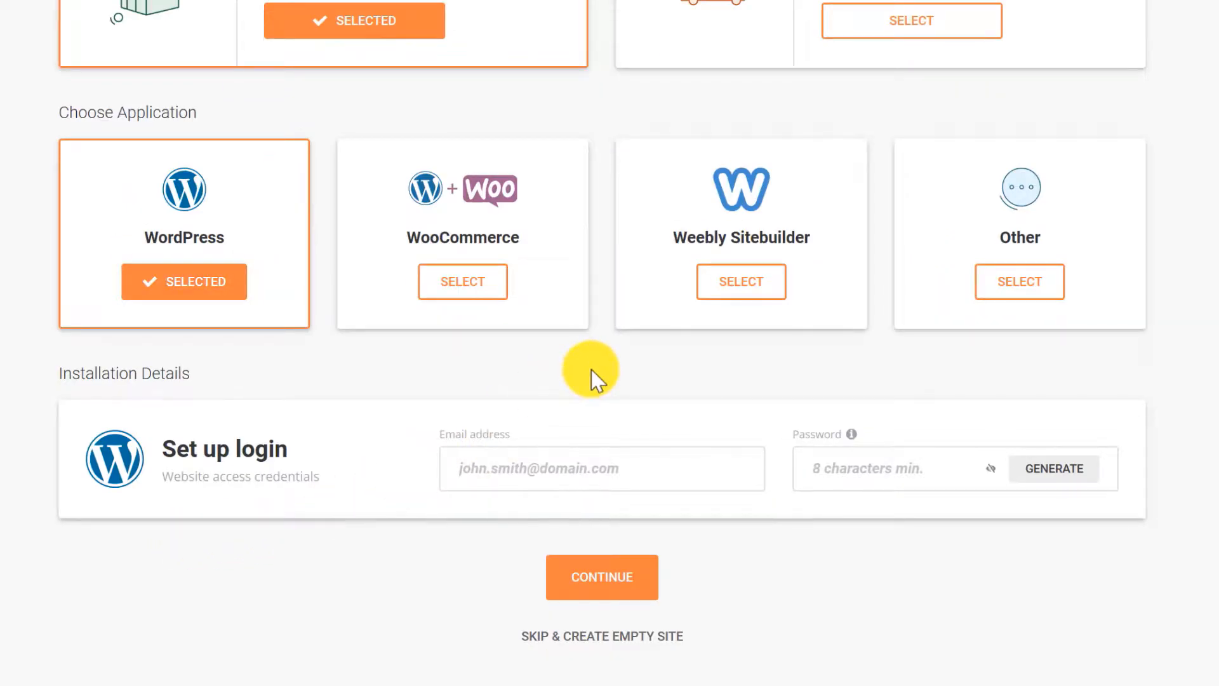
Enter the admin login email, generate a strong password, and continue.
{"action": "left_click", "coordinate": [462, 469]}
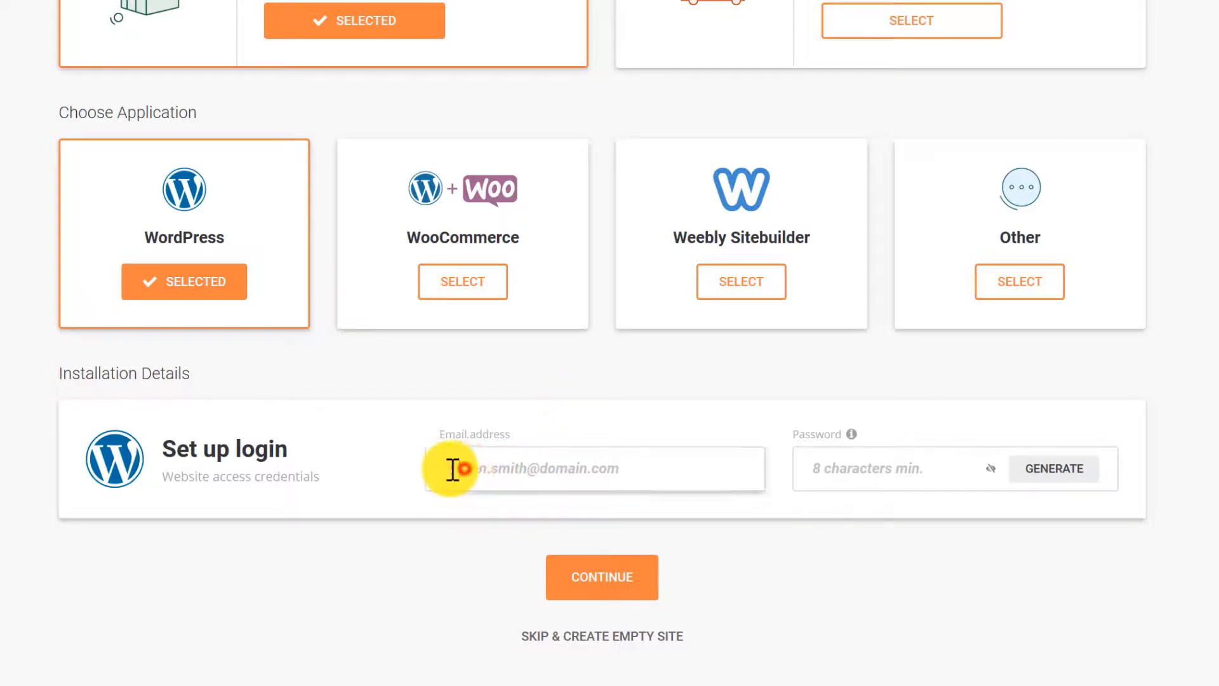
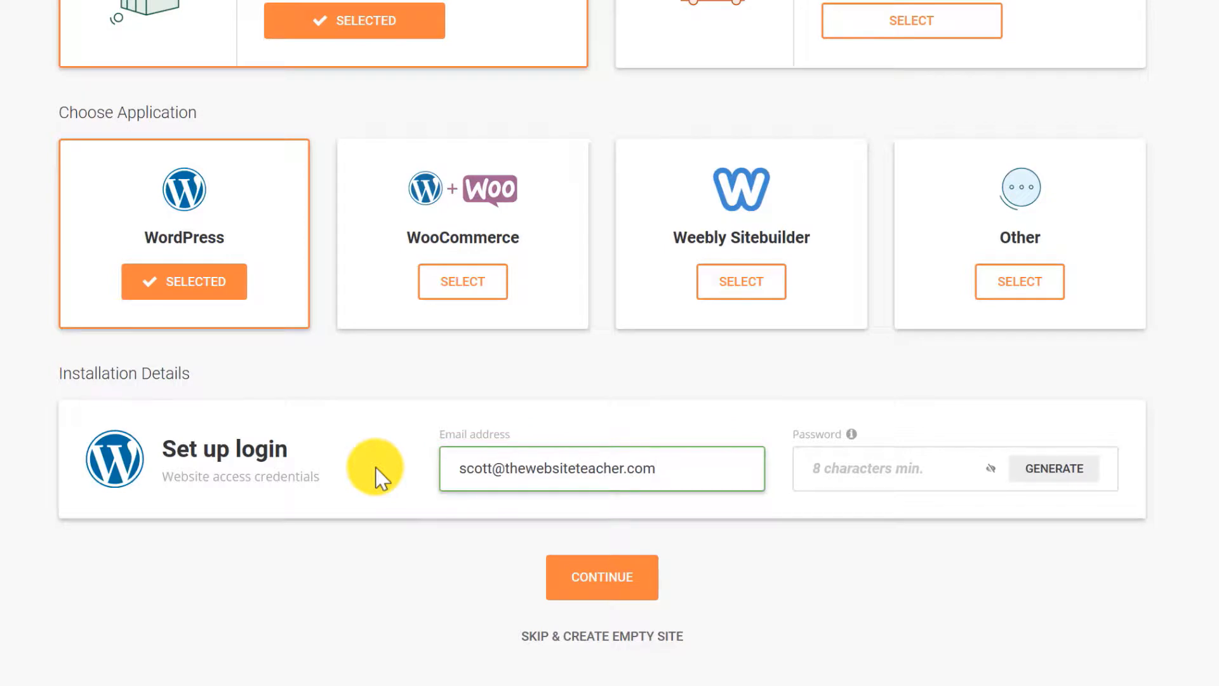
{"action": "key", "text": "Tab"}
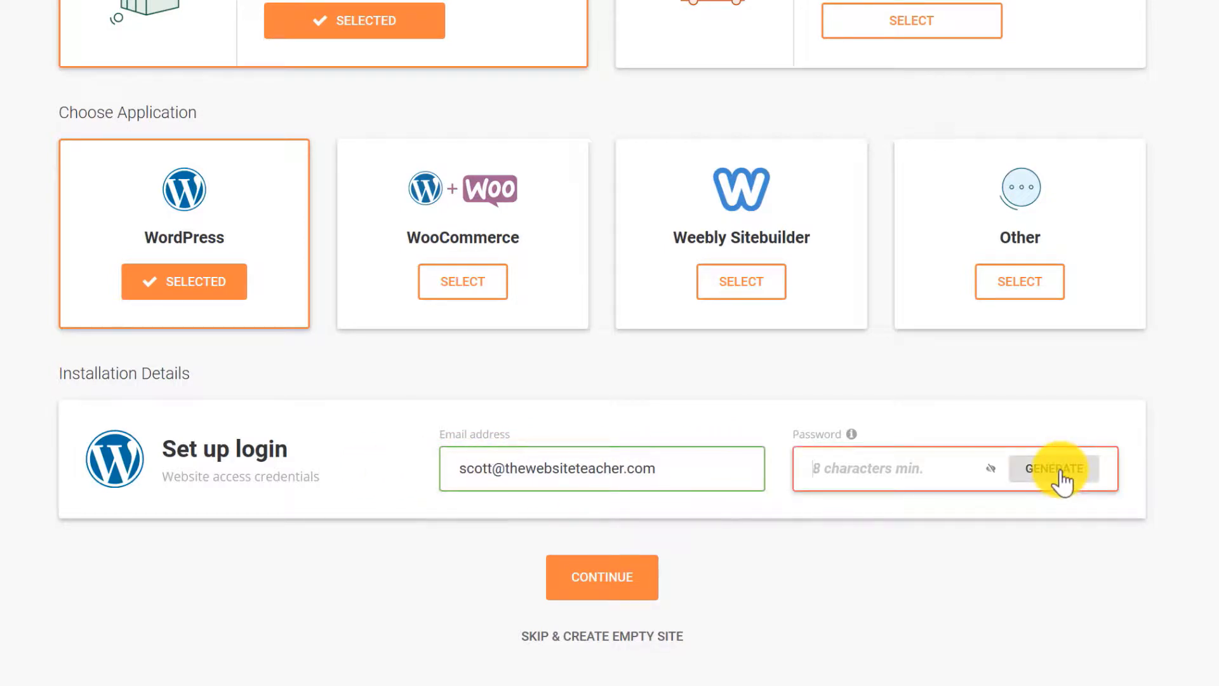
{"action": "left_click", "coordinate": [1062, 481]}
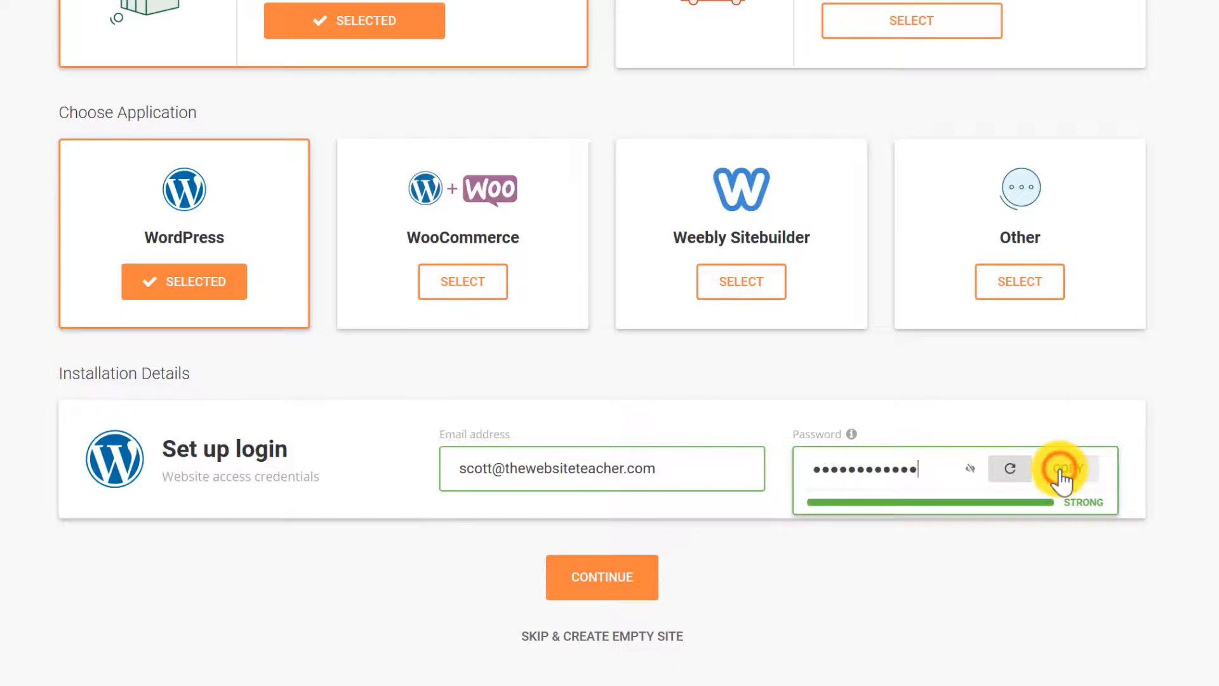
{"action": "left_click", "coordinate": [604, 581]}
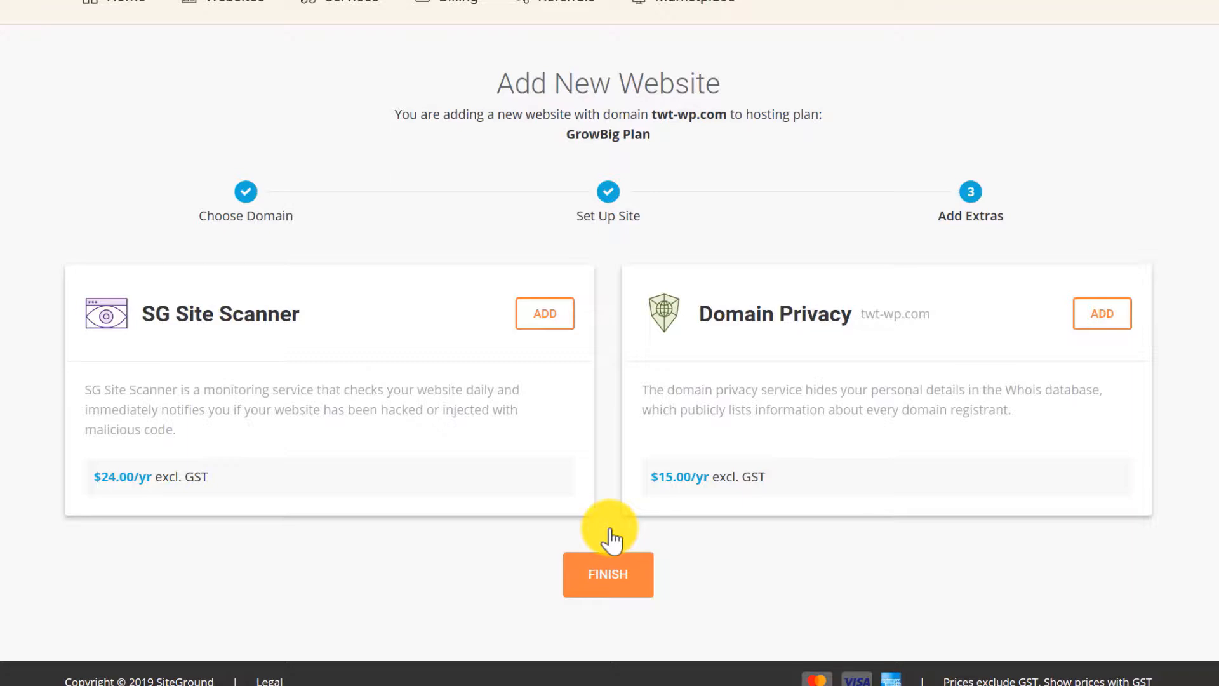
Finish creating the new site, then open Site Tools for twt-wp.com from the websites list.
{"action": "left_click", "coordinate": [611, 596]}
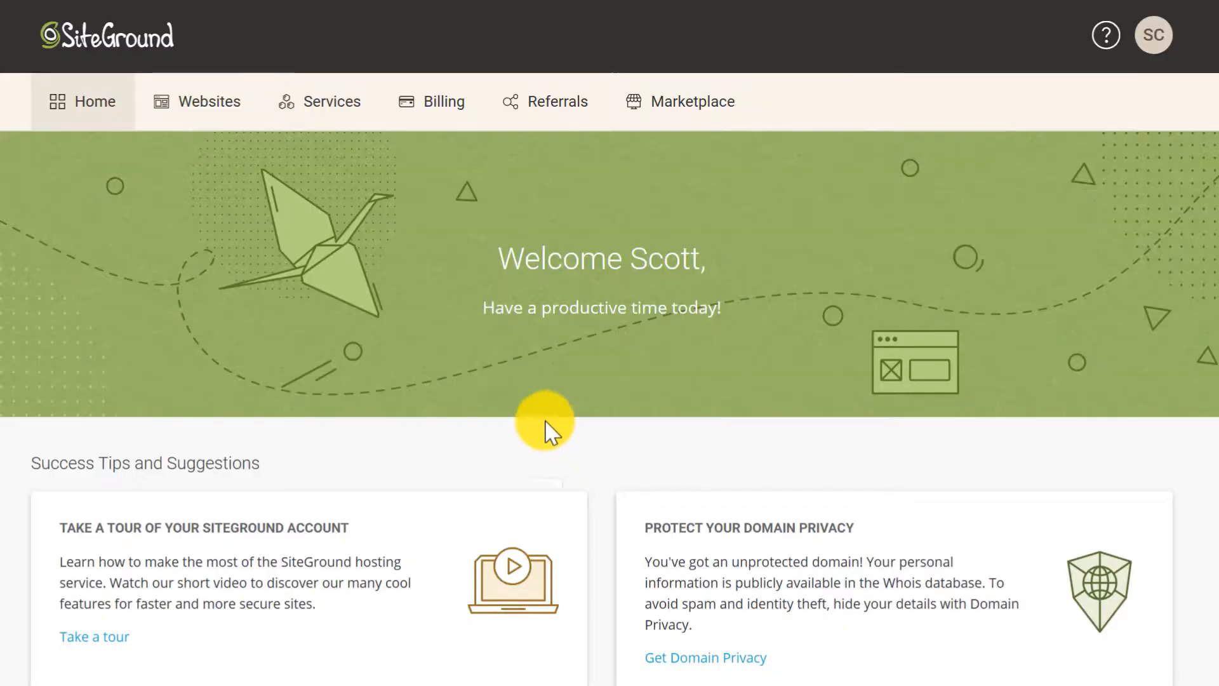
{"action": "left_click", "coordinate": [202, 113]}
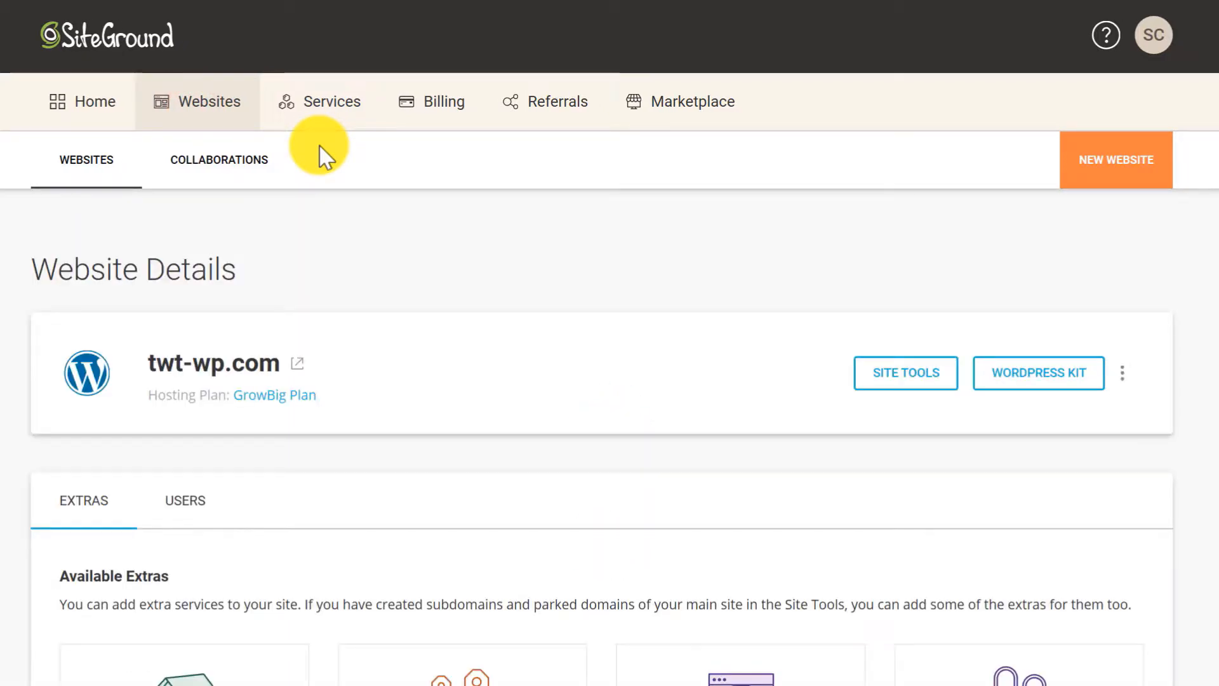
{"action": "scroll", "coordinate": [580, 237], "scroll_direction": "down", "scroll_amount": 3}
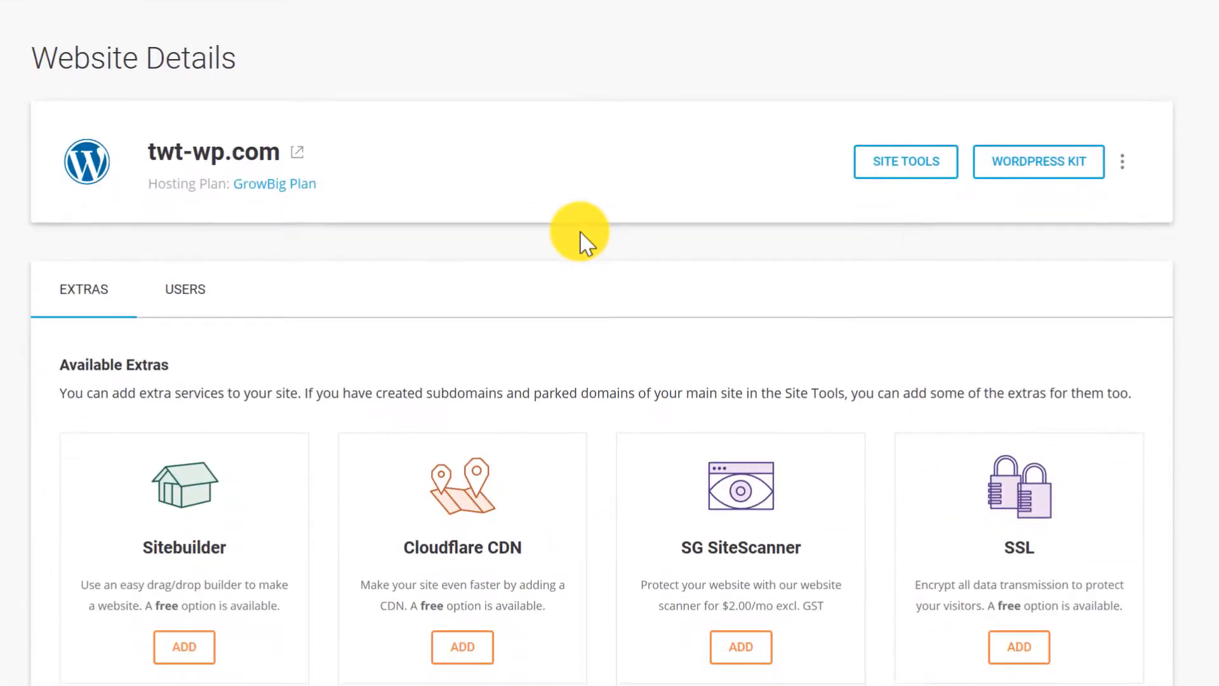
{"action": "left_click", "coordinate": [900, 166]}
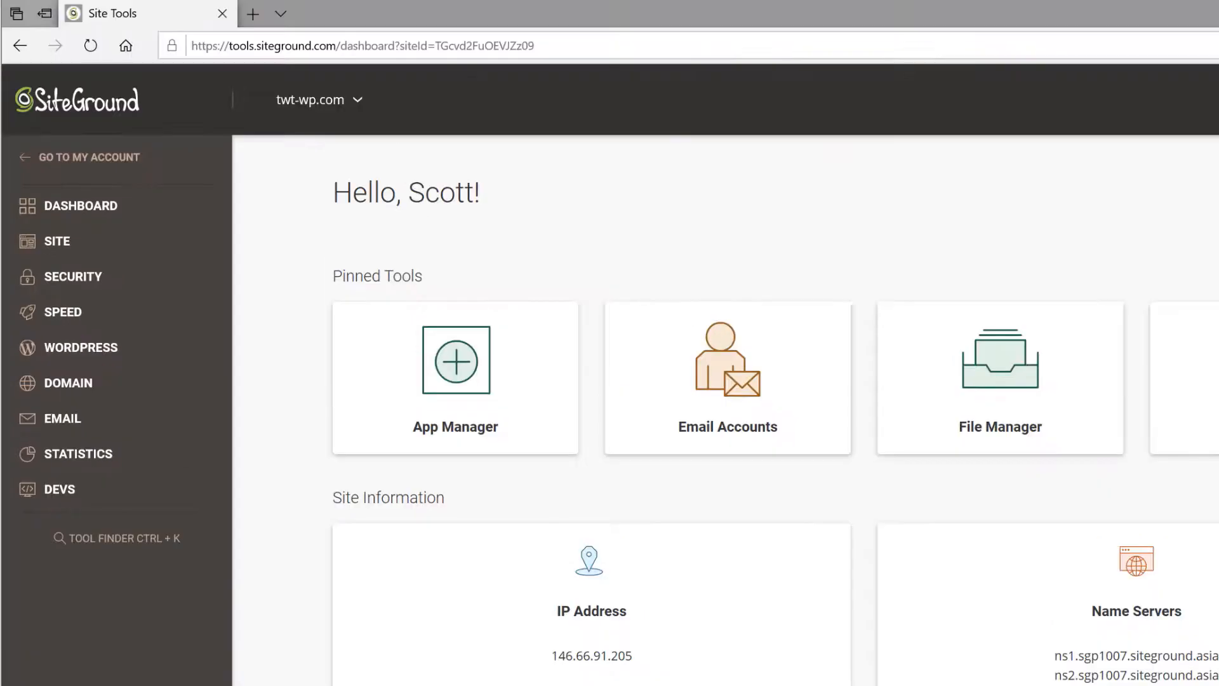
Load twt-wp.com in a new tab and scroll through its default Nothing Found page.
{"action": "left_click", "coordinate": [253, 16]}
{"action": "type", "text": "twt-wp.com/"}
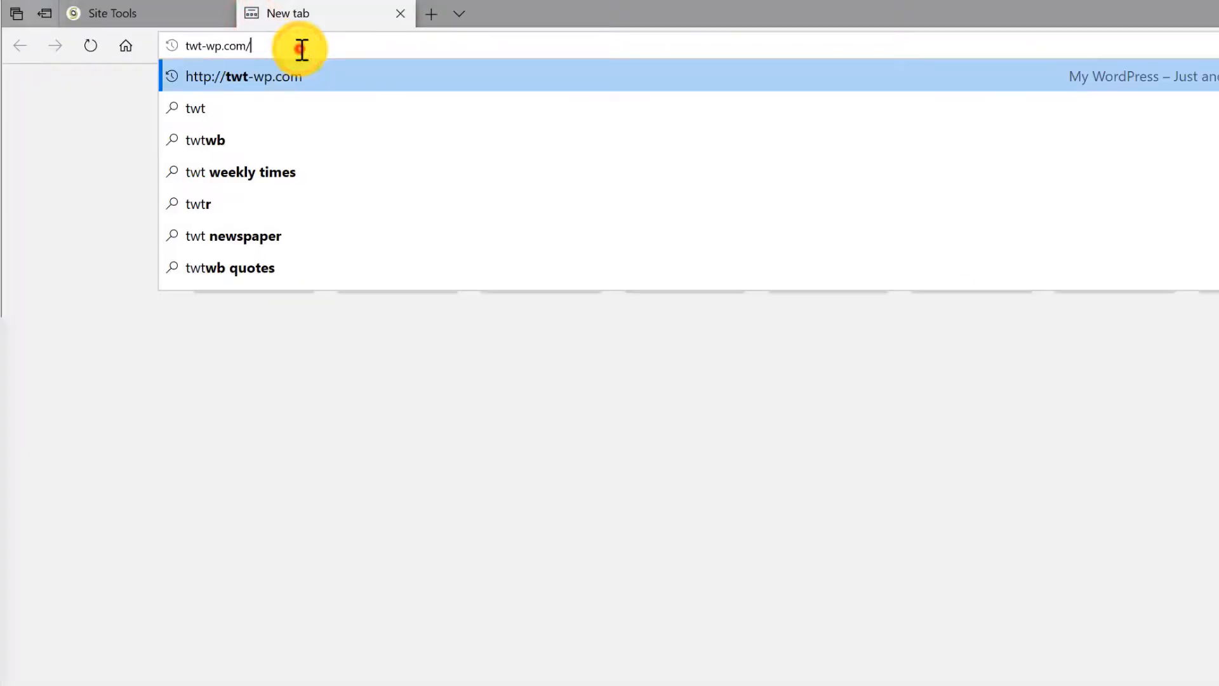
{"action": "key", "text": "Return"}
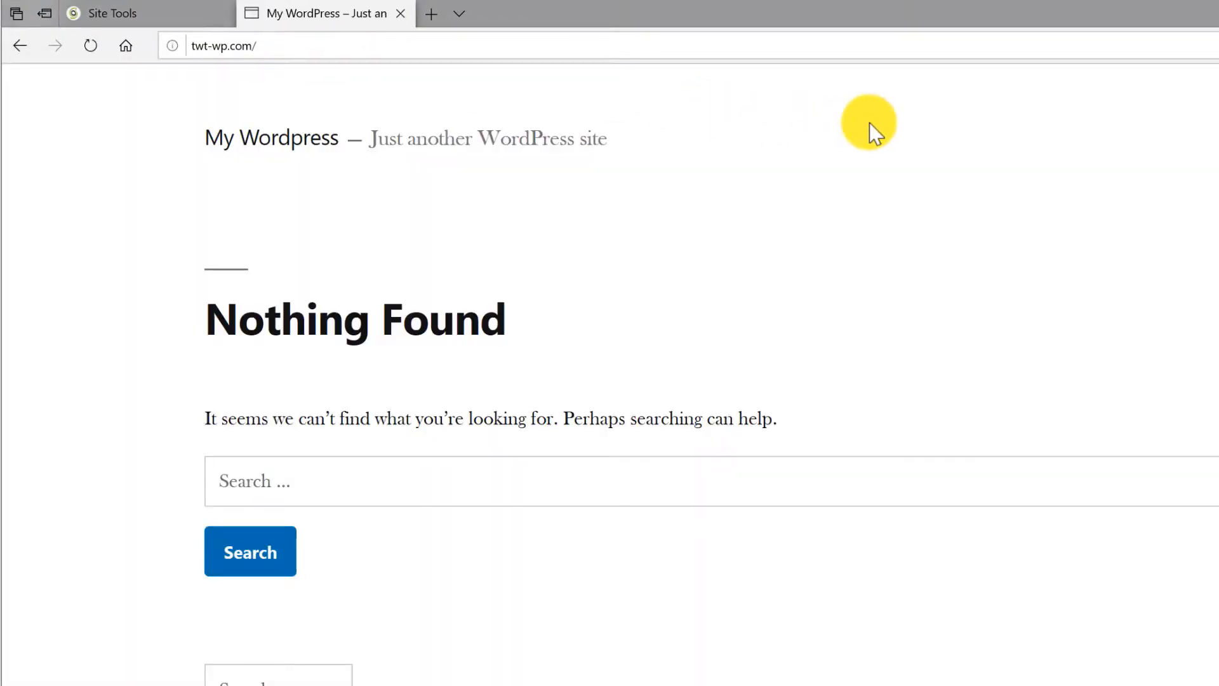
{"action": "scroll", "coordinate": [870, 123], "scroll_direction": "down", "scroll_amount": 8}
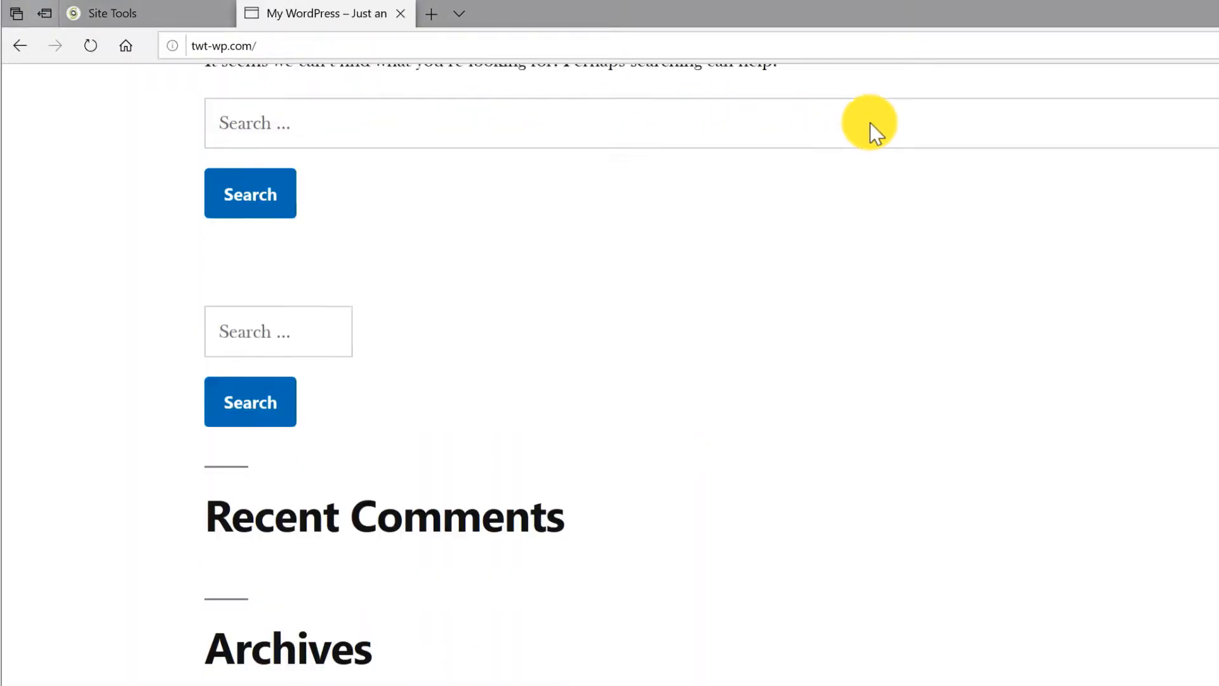
{"action": "scroll", "coordinate": [870, 123], "scroll_direction": "down", "scroll_amount": 3}
{"action": "scroll", "coordinate": [870, 123], "scroll_direction": "up", "scroll_amount": 12}
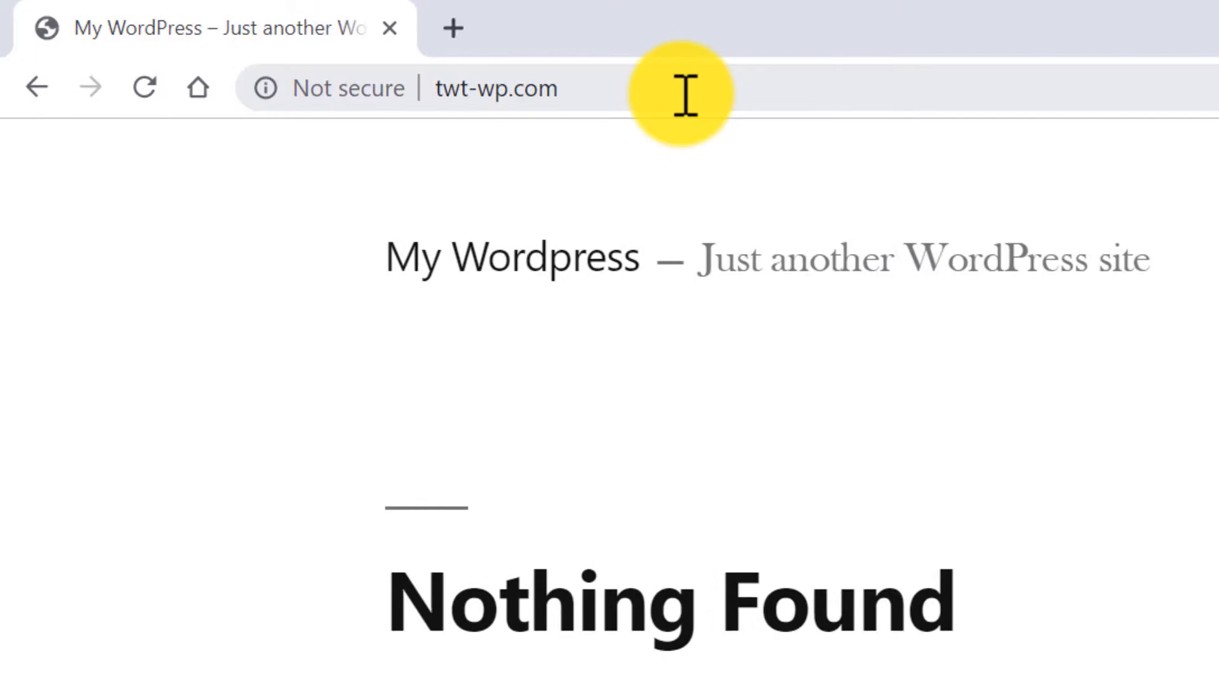
{"action": "left_click", "coordinate": [437, 60]}
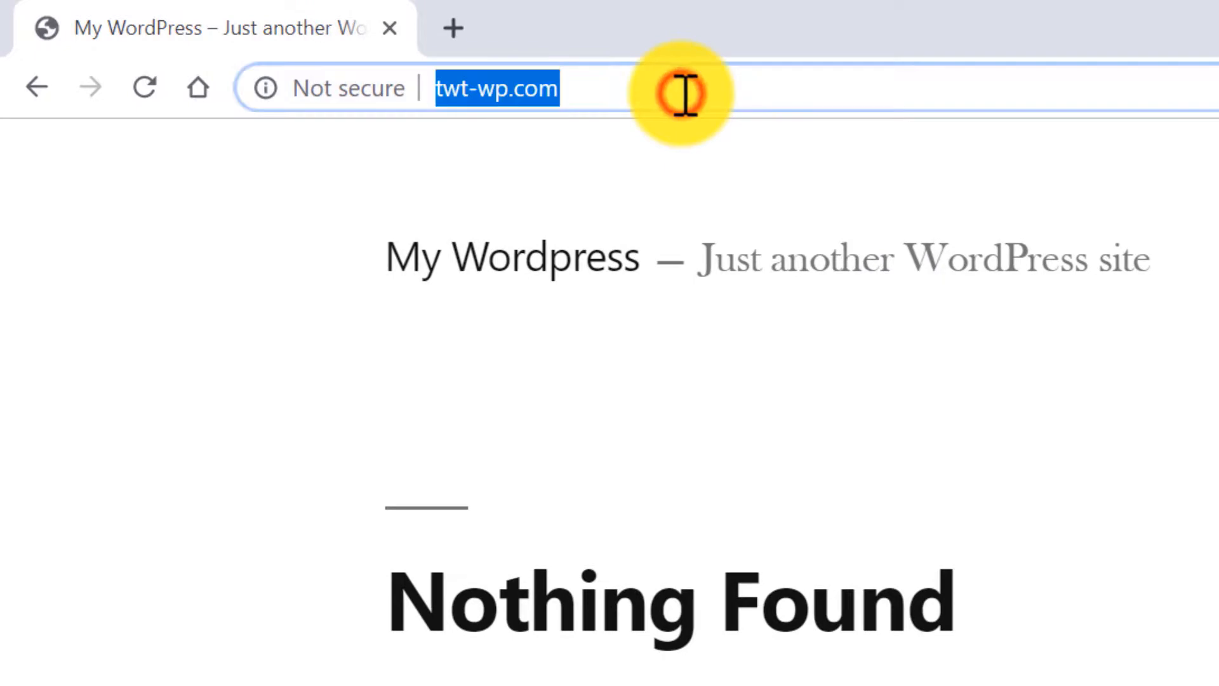
Go to twt-wp.com/wp-admin and log in with the account email and password.
{"action": "left_click", "coordinate": [674, 89]}
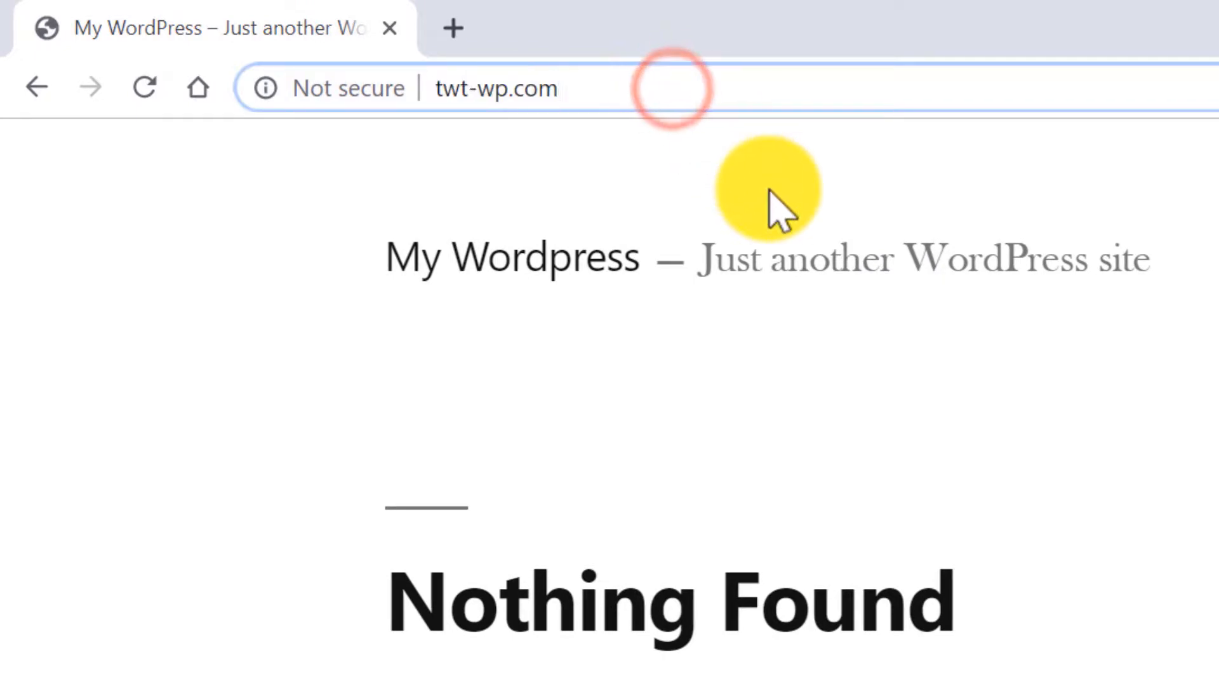
{"action": "type", "text": "/wp-a"}
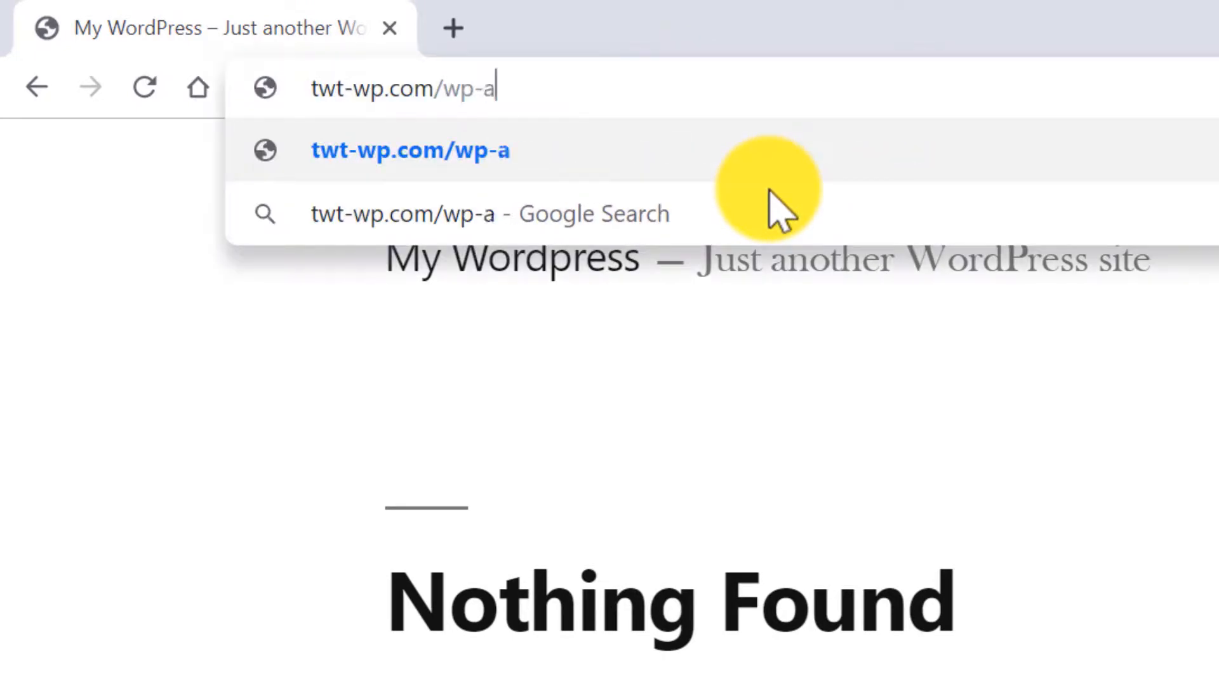
{"action": "type", "text": "dmin"}
{"action": "key", "text": "Return"}
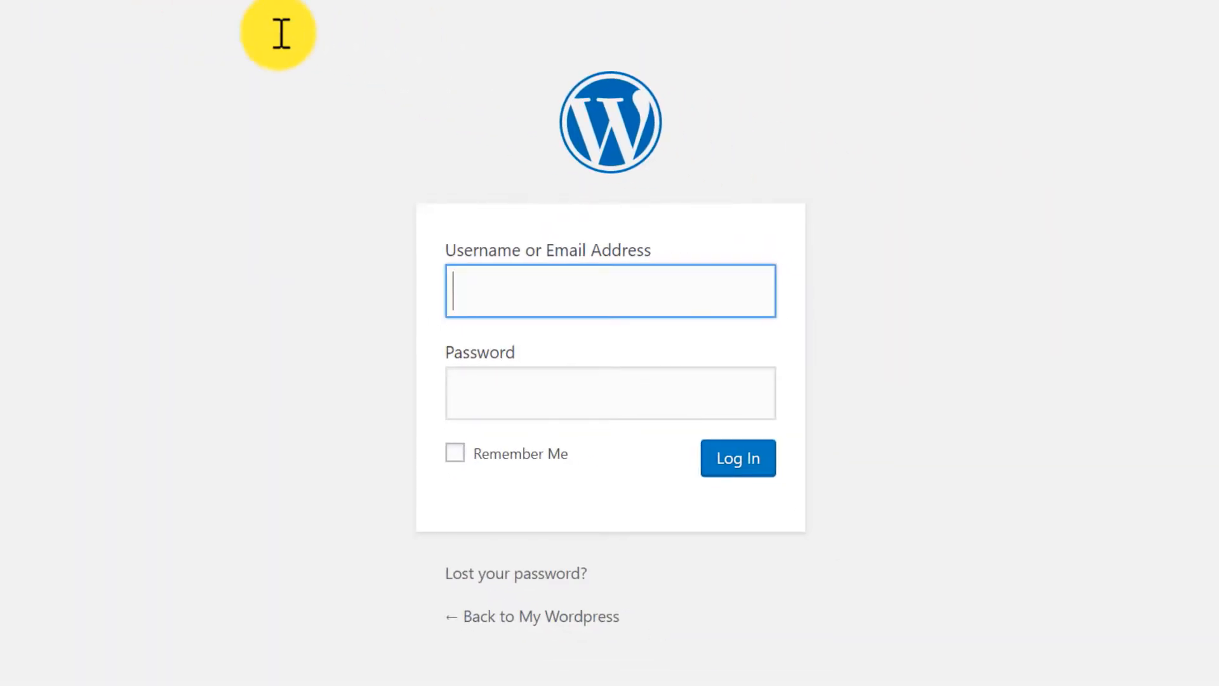
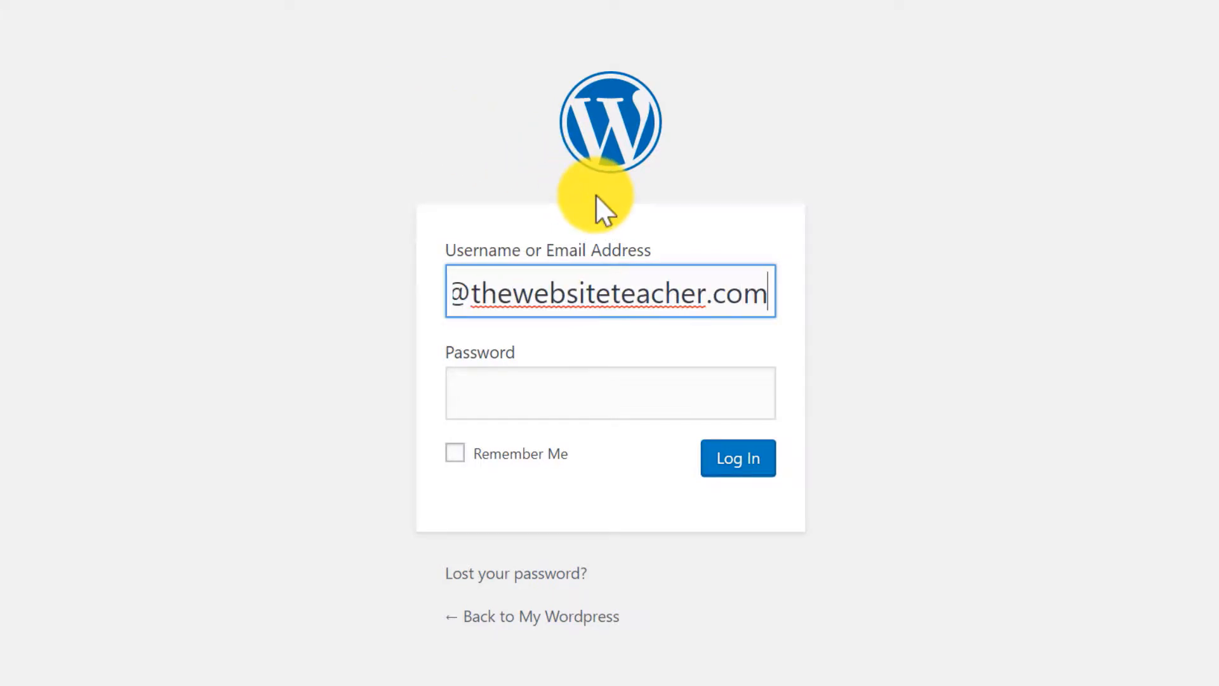
{"action": "key", "text": "Tab"}
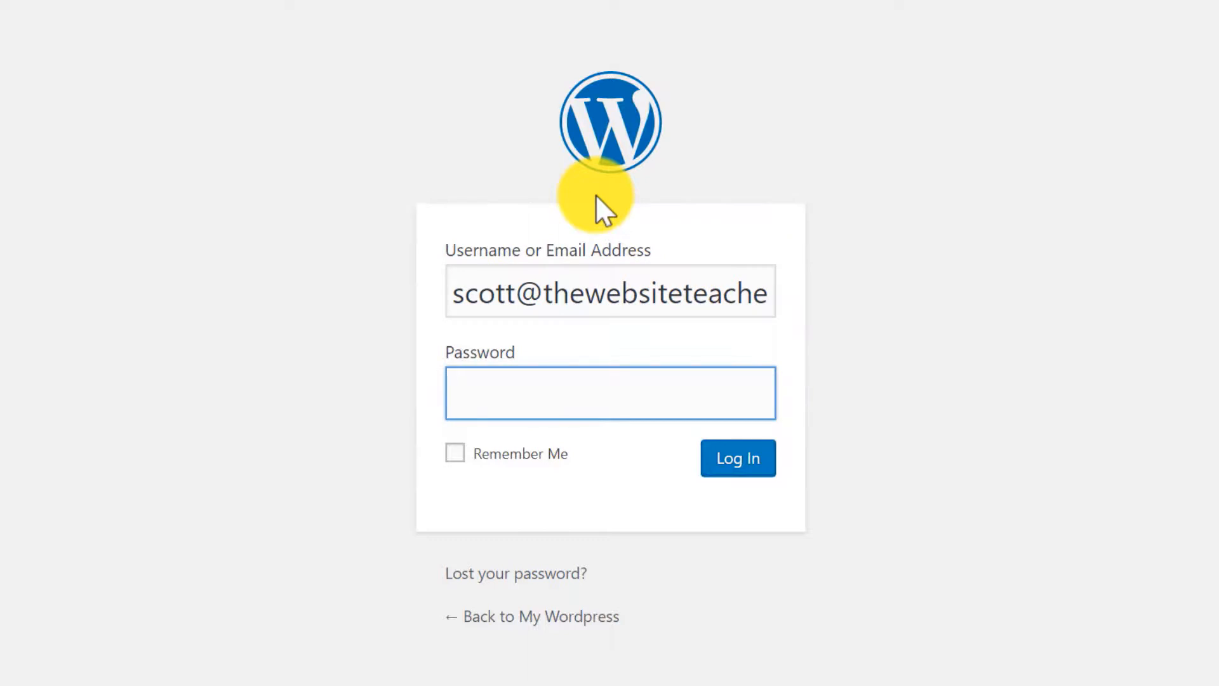
{"action": "key", "text": "ctrl+v"}
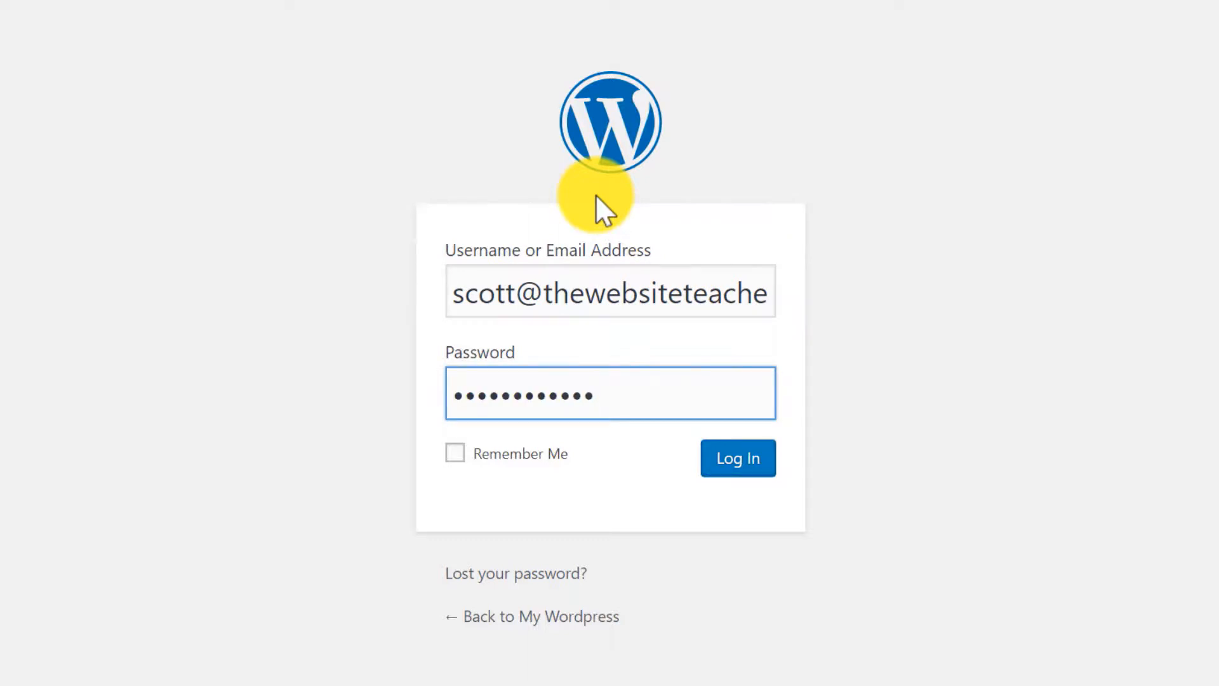
{"action": "left_click", "coordinate": [718, 459]}
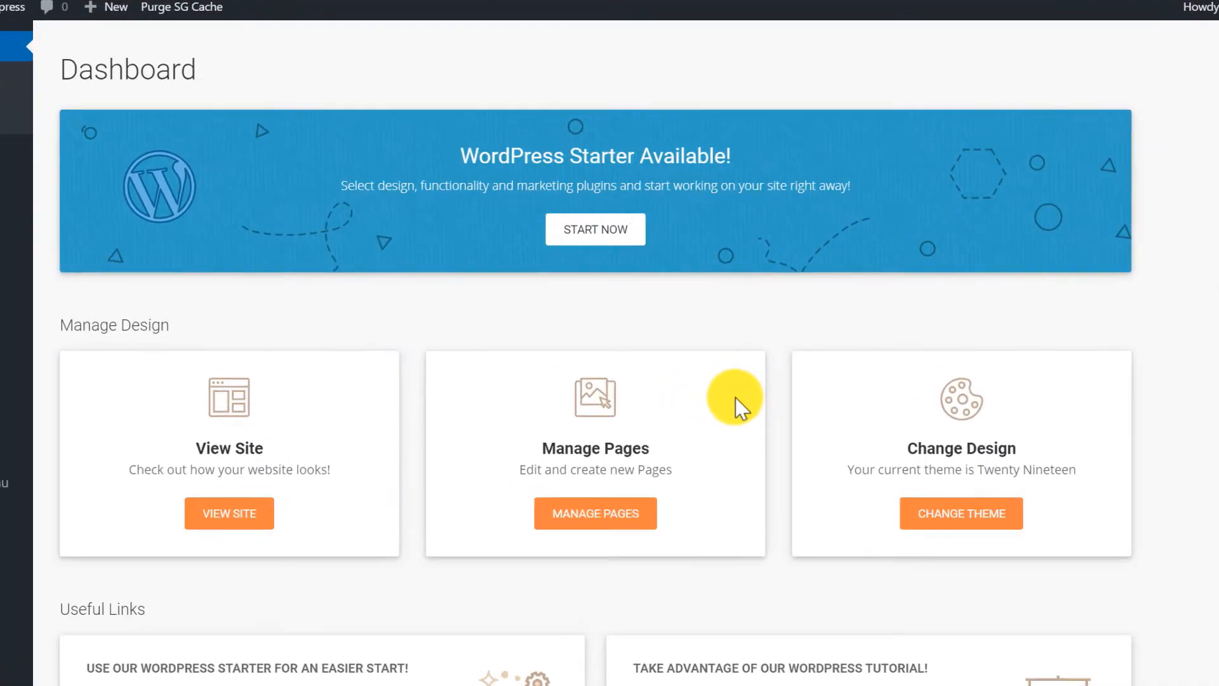
Launch the WordPress Starter setup from the Dashboard's Starter Available banner.
{"action": "left_click", "coordinate": [610, 241]}
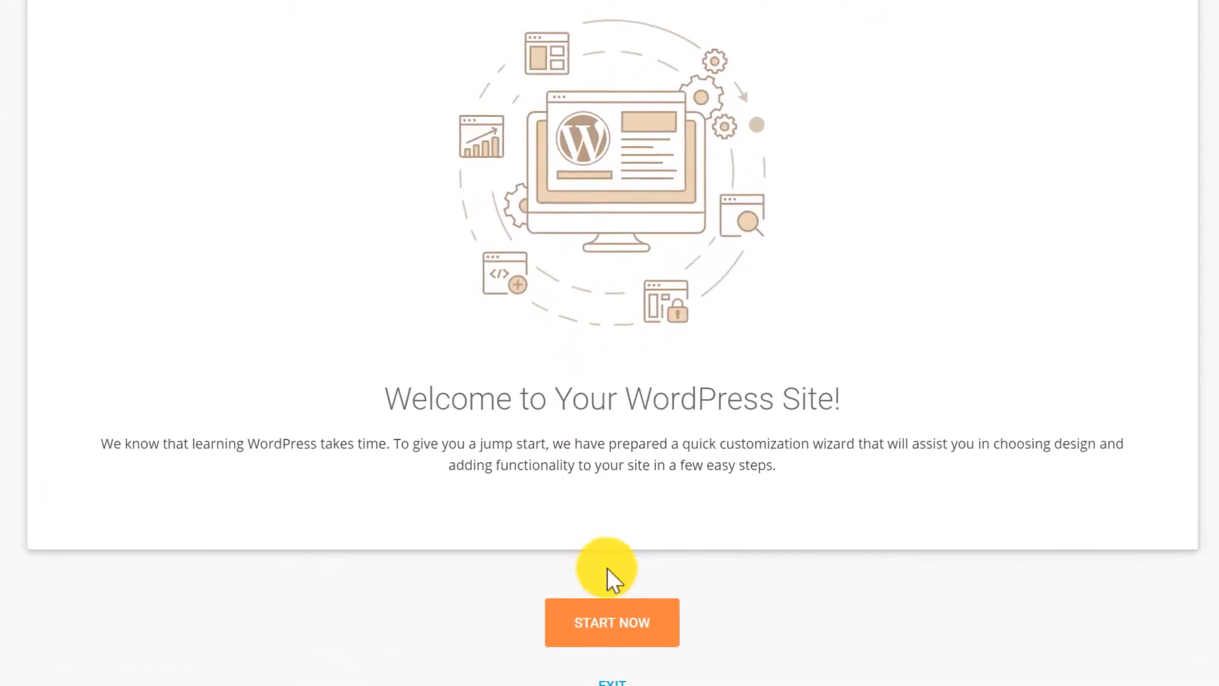
Start the WordPress Starter wizard to reach the step 1 of 3 theme designs.
{"action": "left_click", "coordinate": [612, 619]}
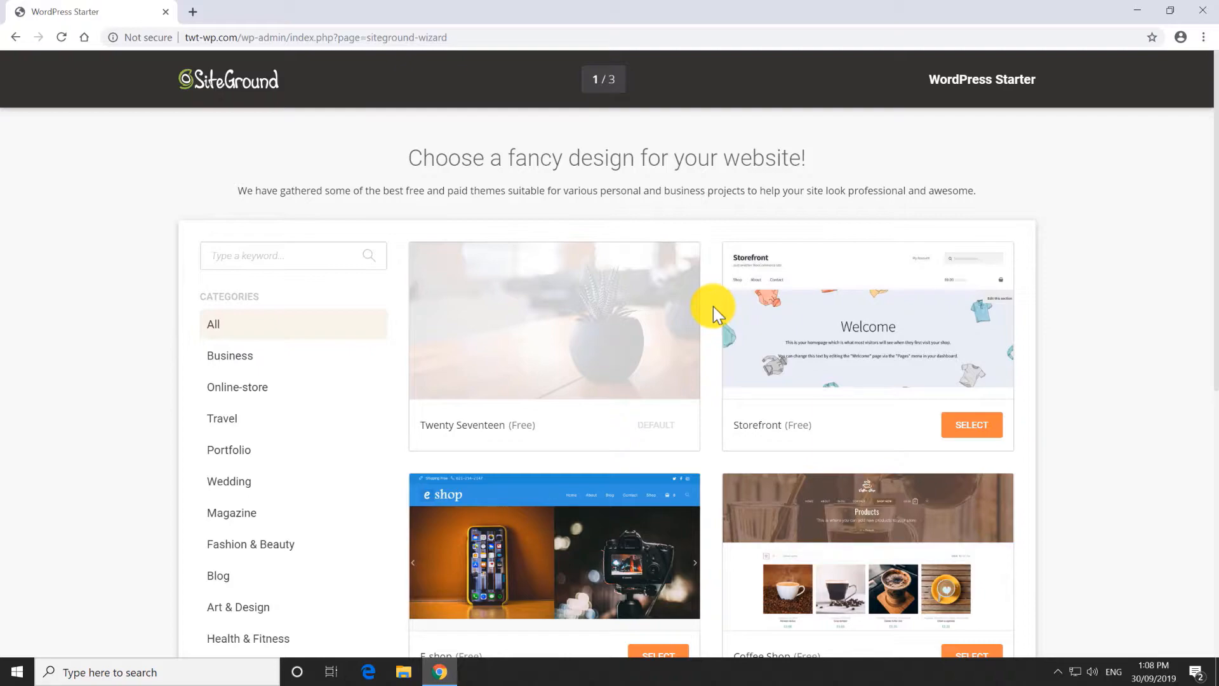
Browse the theme designs, then filter the list to the Travel category.
{"action": "scroll", "coordinate": [714, 306], "scroll_direction": "down", "scroll_amount": 15}
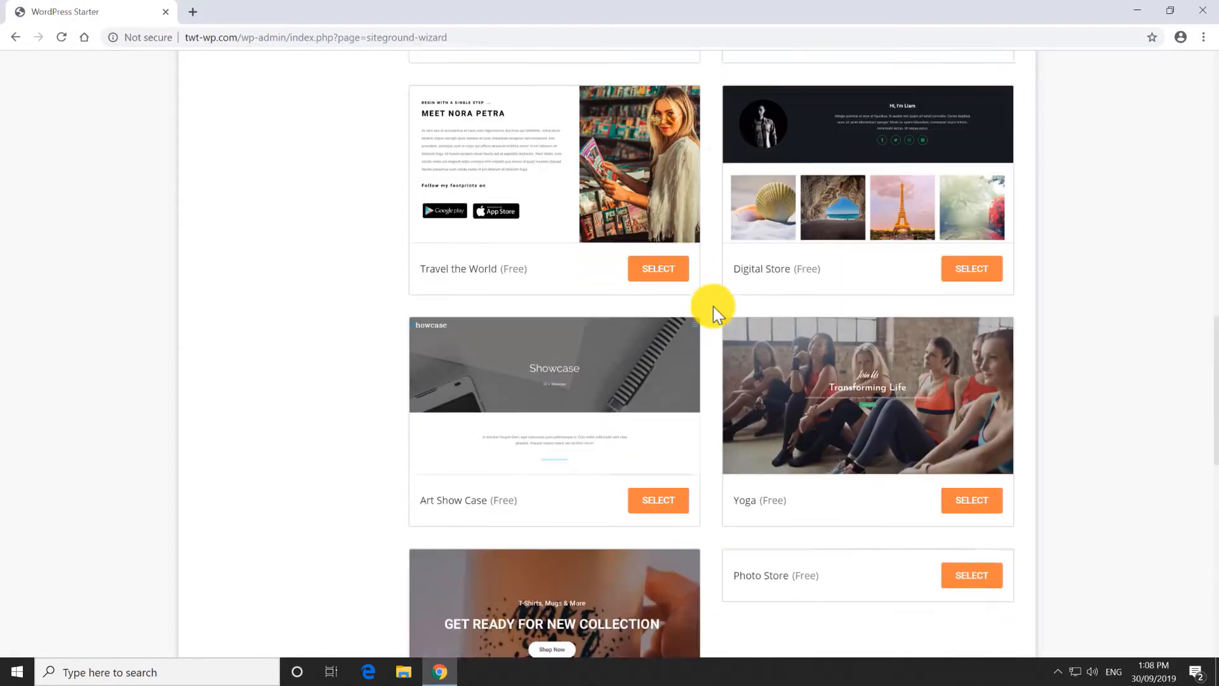
{"action": "scroll", "coordinate": [714, 306], "scroll_direction": "down", "scroll_amount": 20}
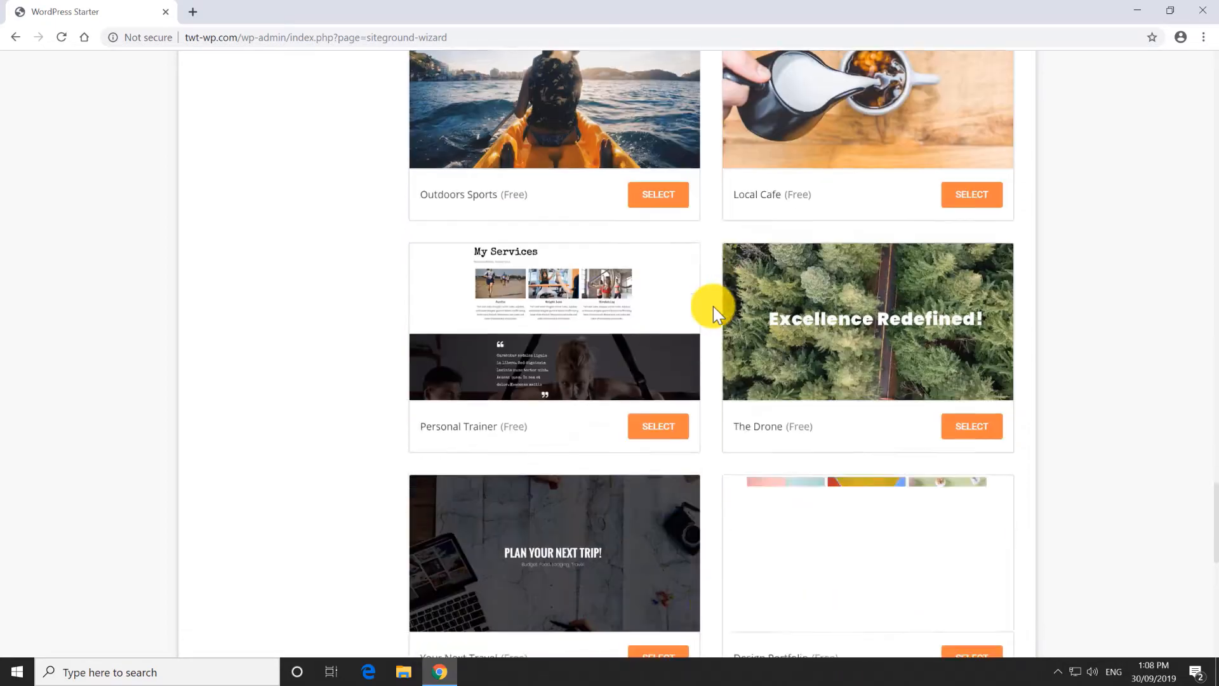
{"action": "scroll", "coordinate": [714, 306], "scroll_direction": "down", "scroll_amount": 16}
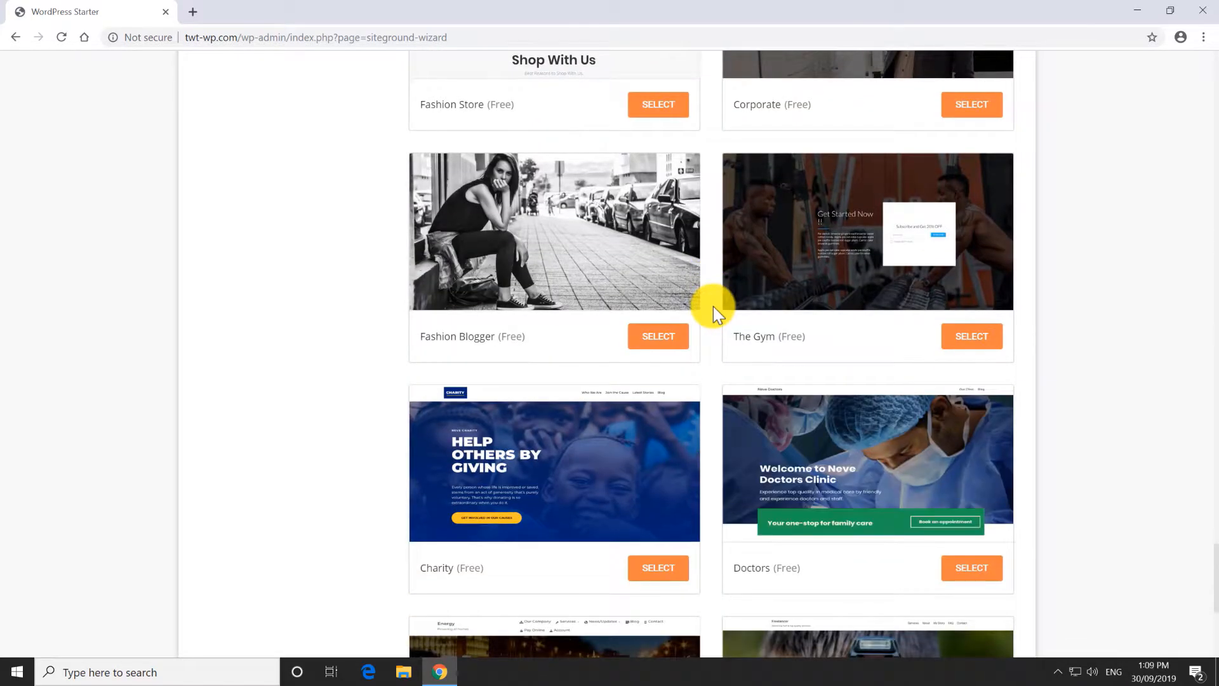
{"action": "scroll", "coordinate": [714, 306], "scroll_direction": "down", "scroll_amount": 9}
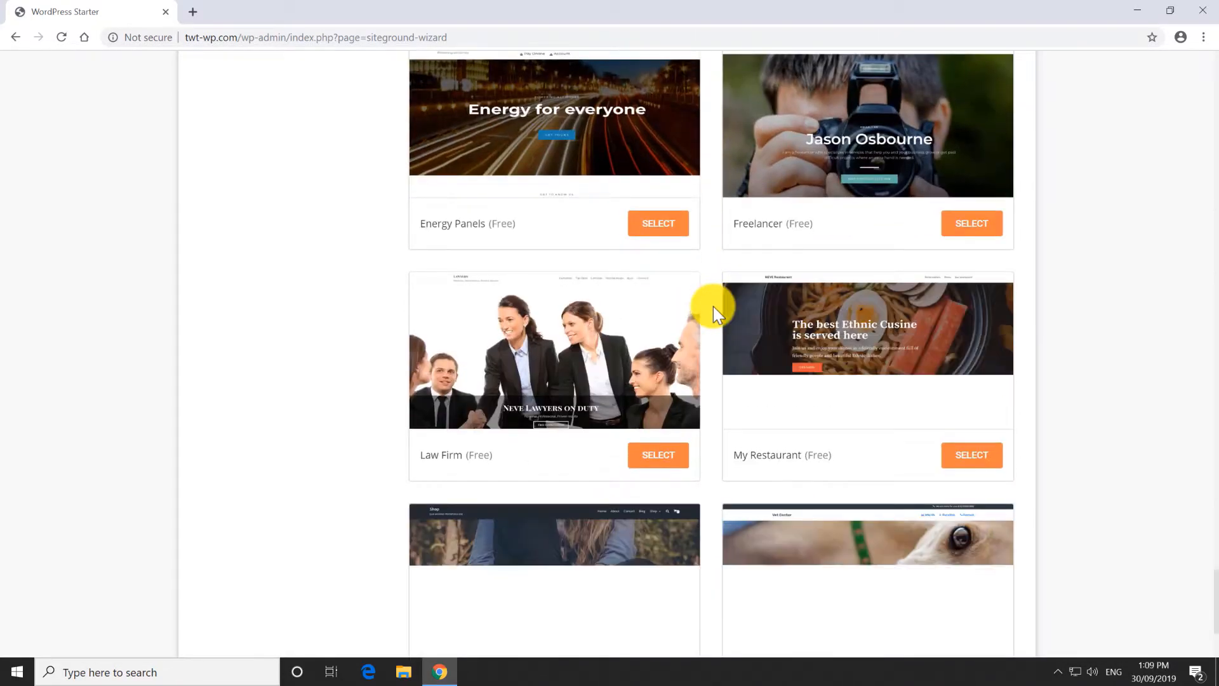
{"action": "middle_click", "coordinate": [712, 311]}
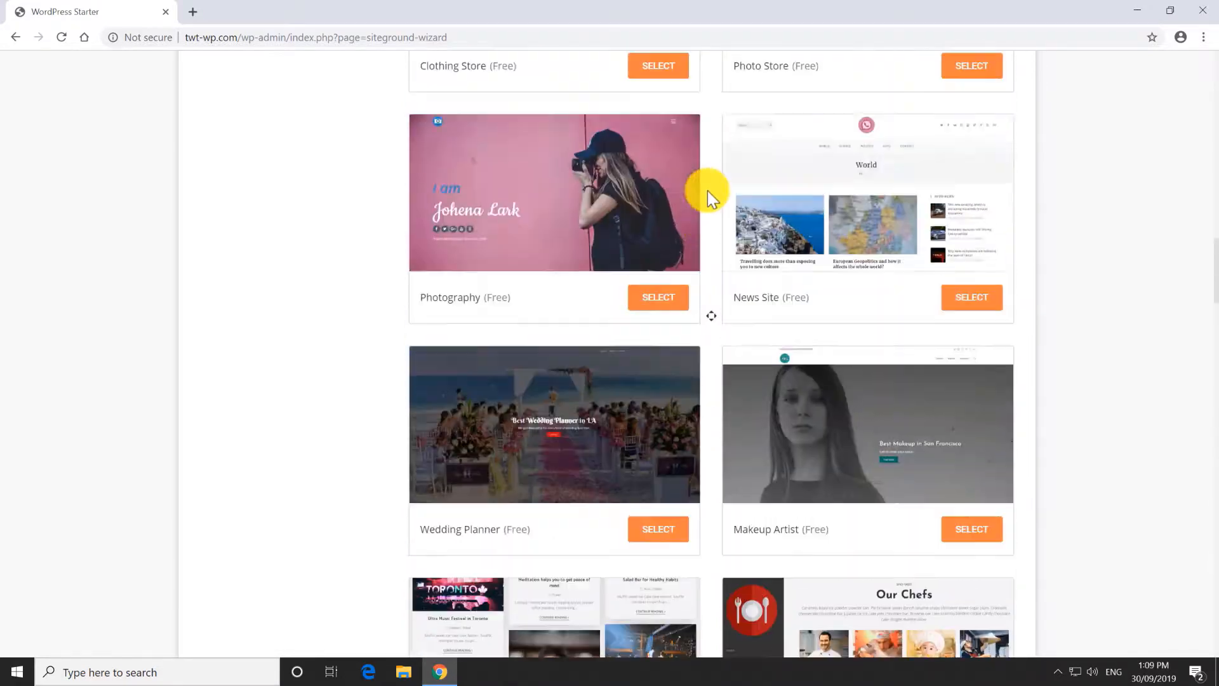
{"action": "middle_click", "coordinate": [707, 190]}
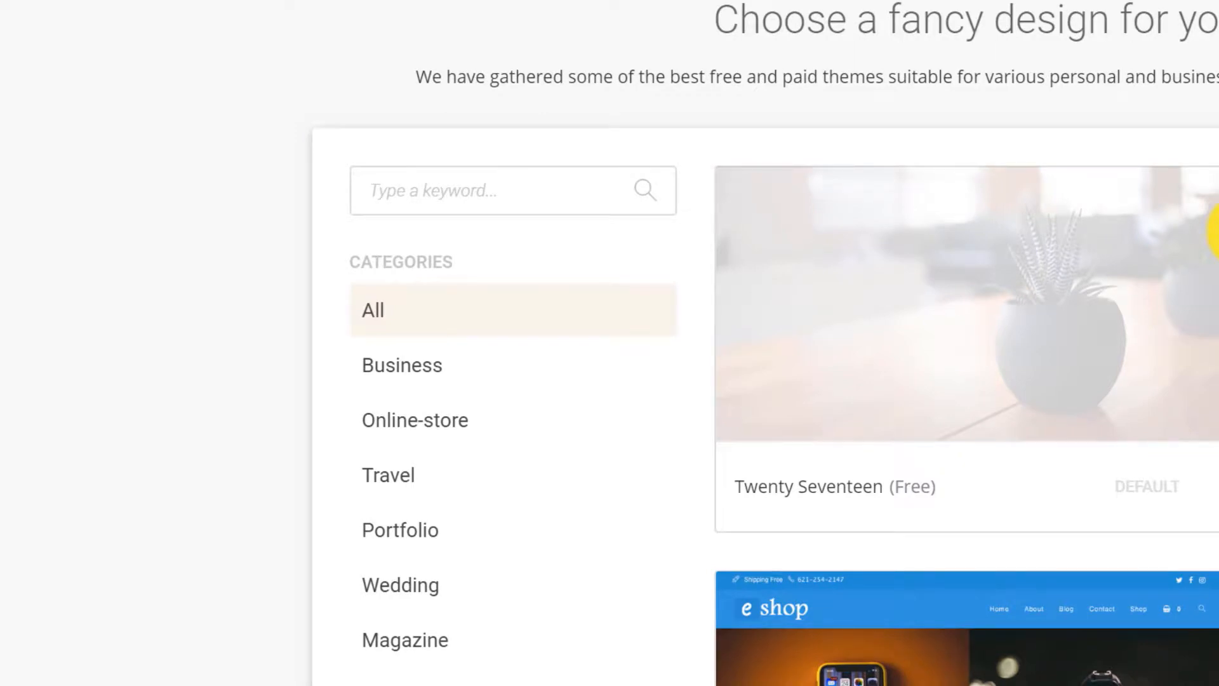
{"action": "scroll", "coordinate": [1213, 232], "scroll_direction": "down", "scroll_amount": 5}
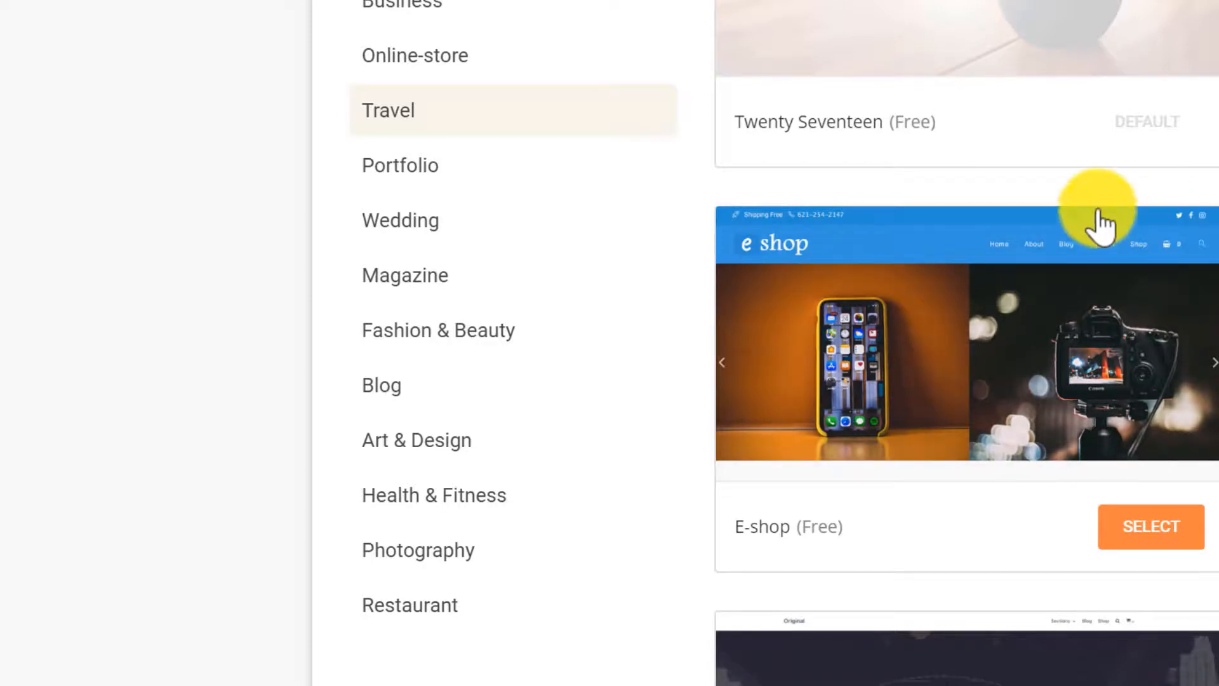
{"action": "left_click", "coordinate": [447, 111]}
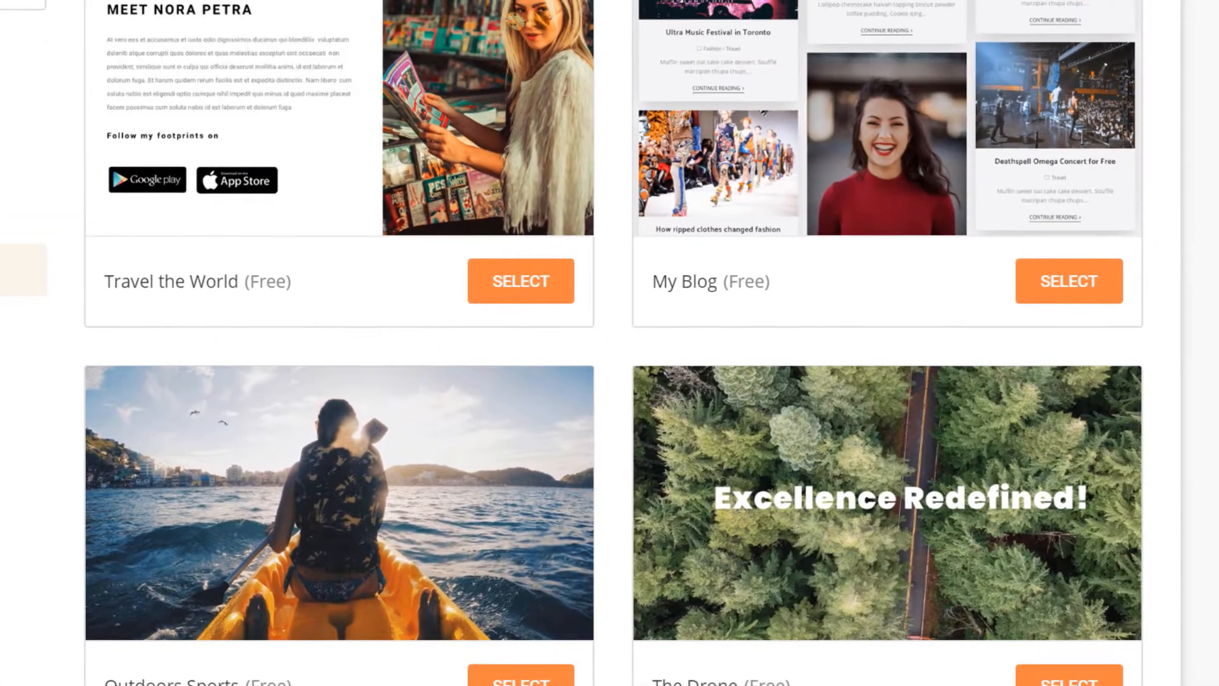
{"action": "scroll", "coordinate": [1216, 616], "scroll_direction": "up", "scroll_amount": 3}
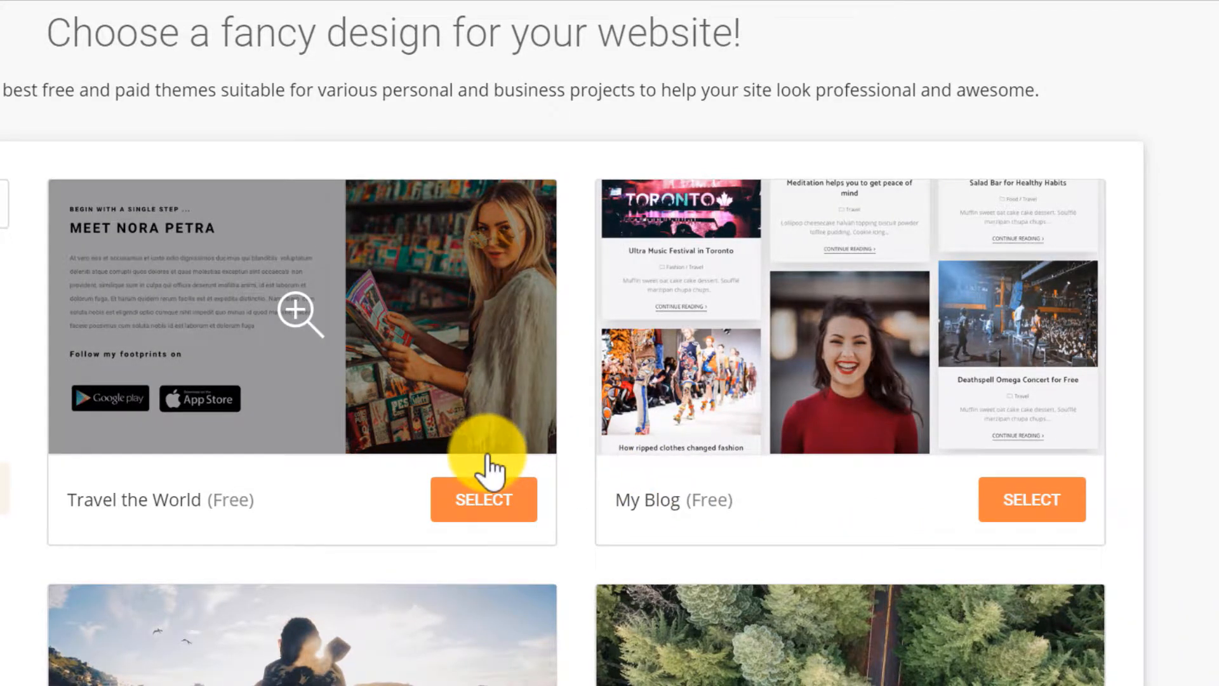
{"action": "left_click", "coordinate": [348, 310]}
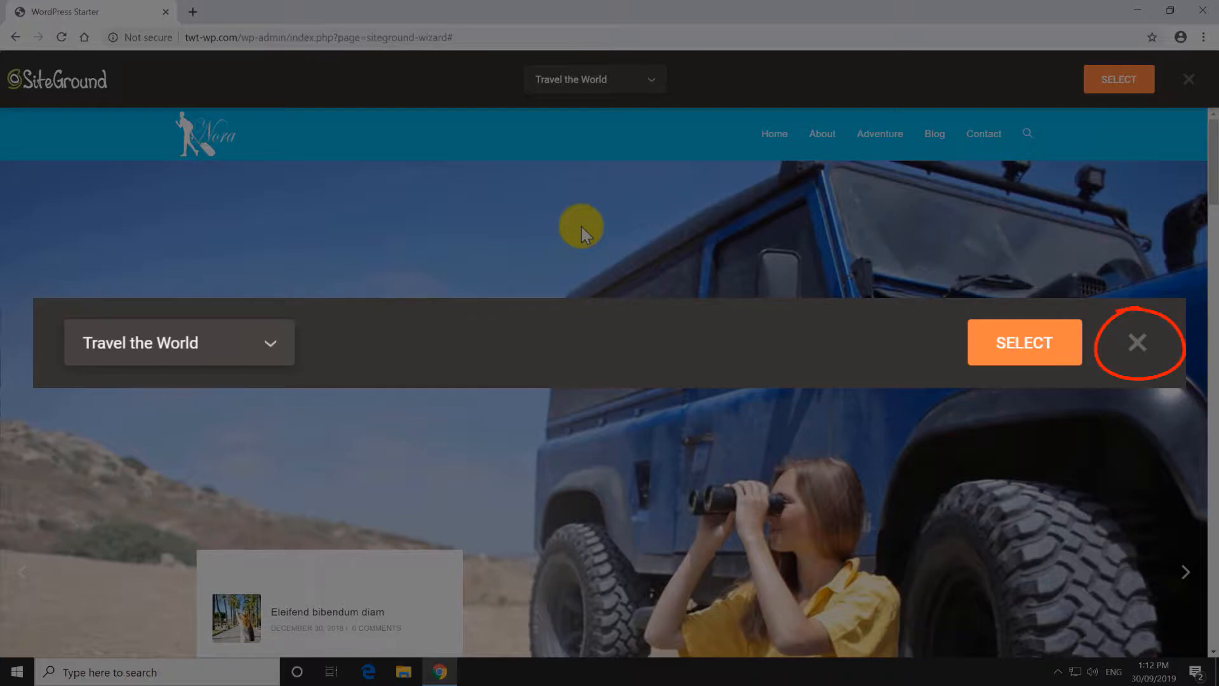
{"action": "scroll", "coordinate": [580, 224], "scroll_direction": "down", "scroll_amount": 5}
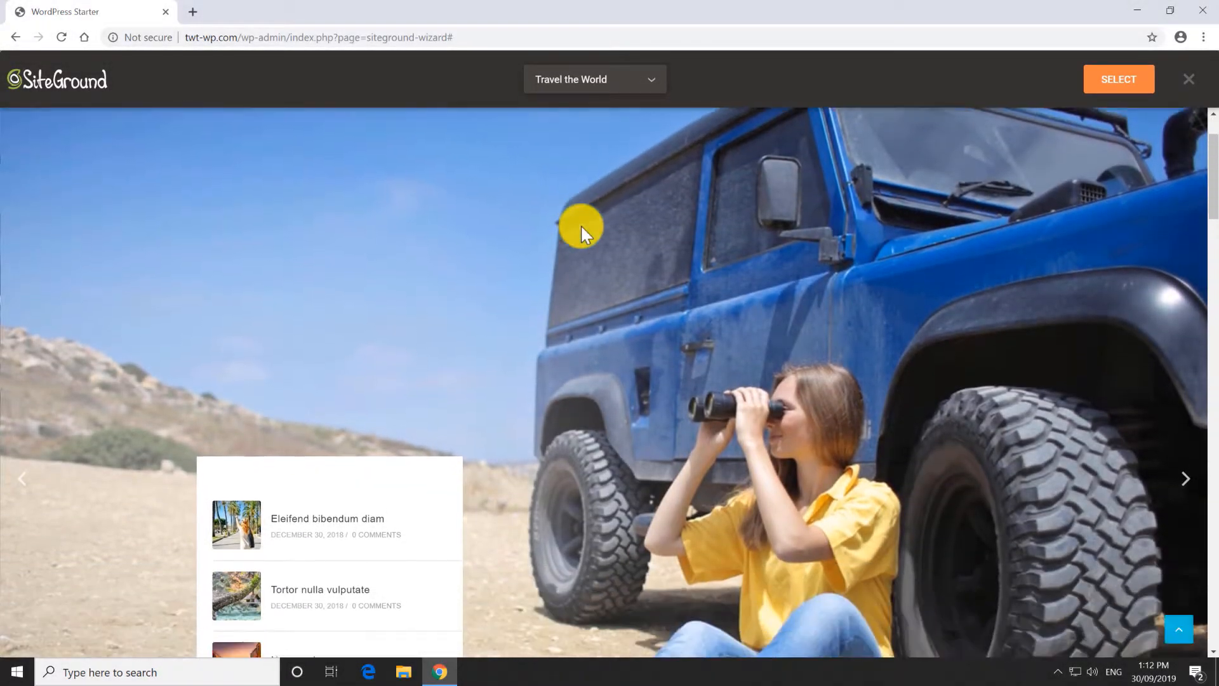
{"action": "scroll", "coordinate": [581, 224], "scroll_direction": "down", "scroll_amount": 7}
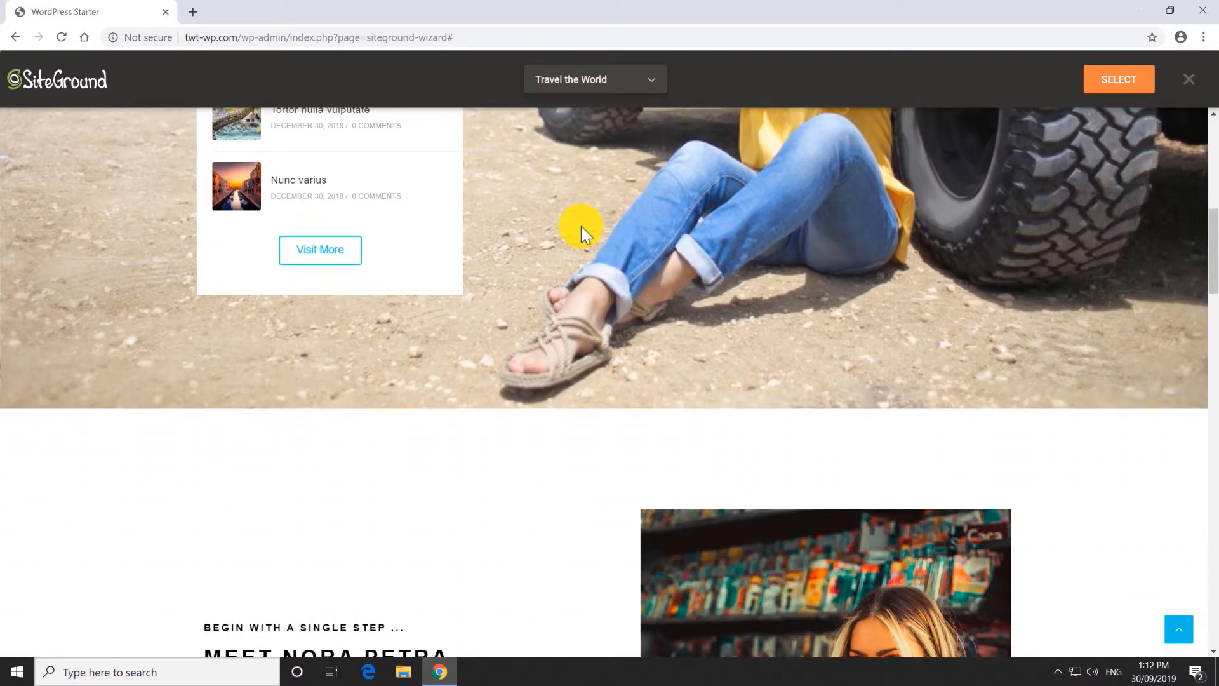
{"action": "scroll", "coordinate": [581, 226], "scroll_direction": "down", "scroll_amount": 13}
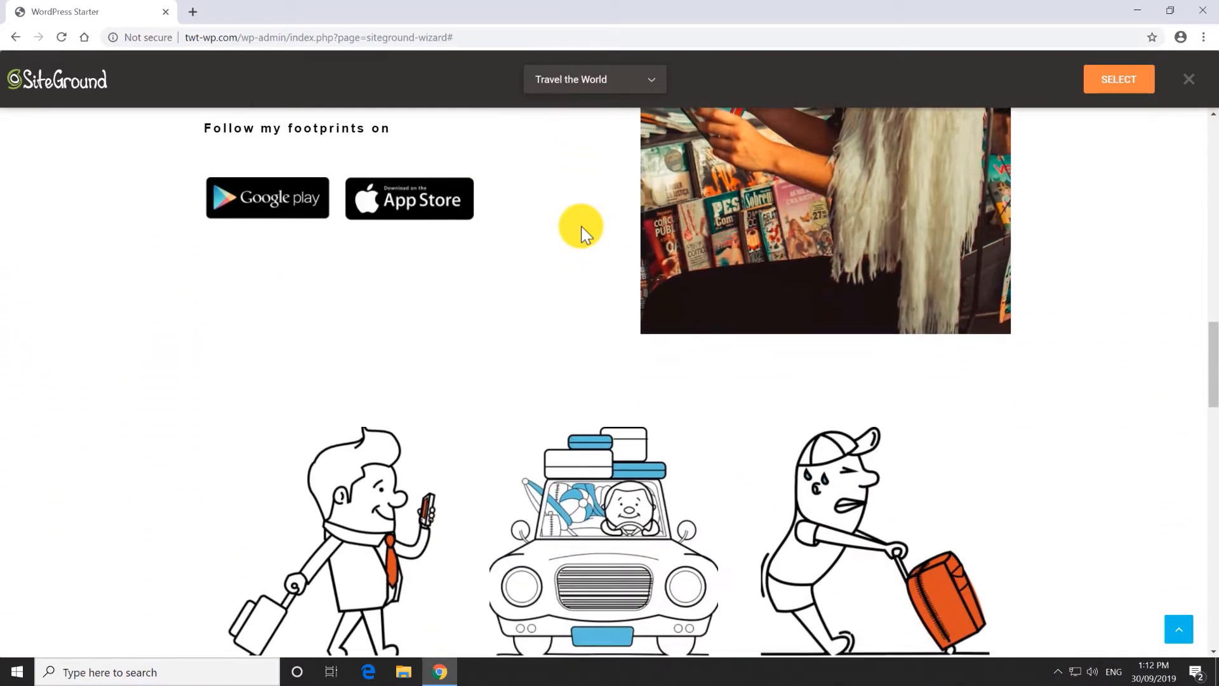
{"action": "scroll", "coordinate": [581, 227], "scroll_direction": "down", "scroll_amount": 12}
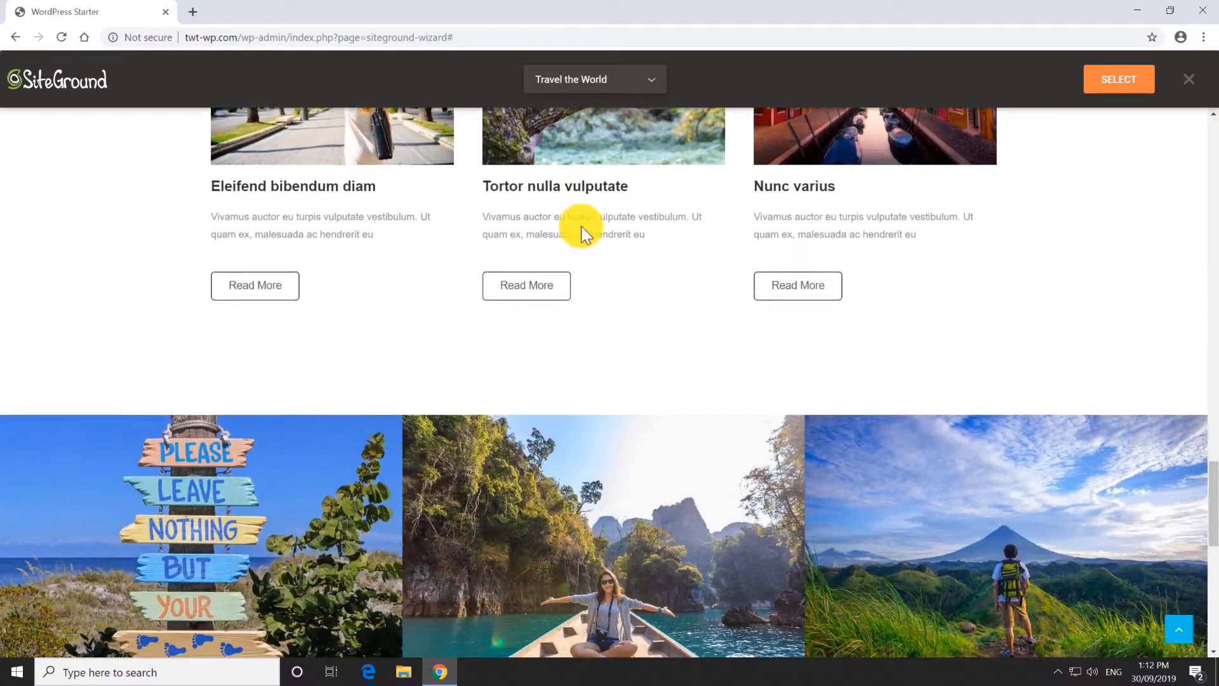
{"action": "scroll", "coordinate": [581, 226], "scroll_direction": "down", "scroll_amount": 7}
{"action": "scroll", "coordinate": [579, 231], "scroll_direction": "up", "scroll_amount": 20}
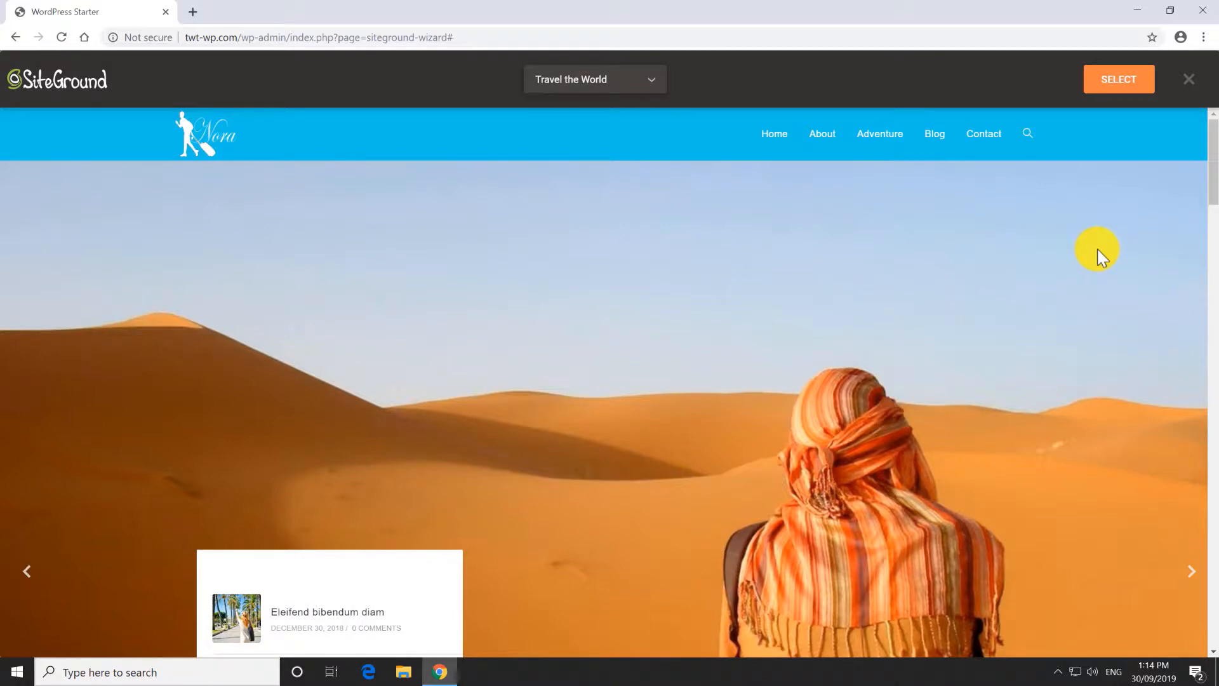
Preview the Travel the World design as an iPhone X in DevTools, testing its mobile menu.
{"action": "key", "text": "F12"}
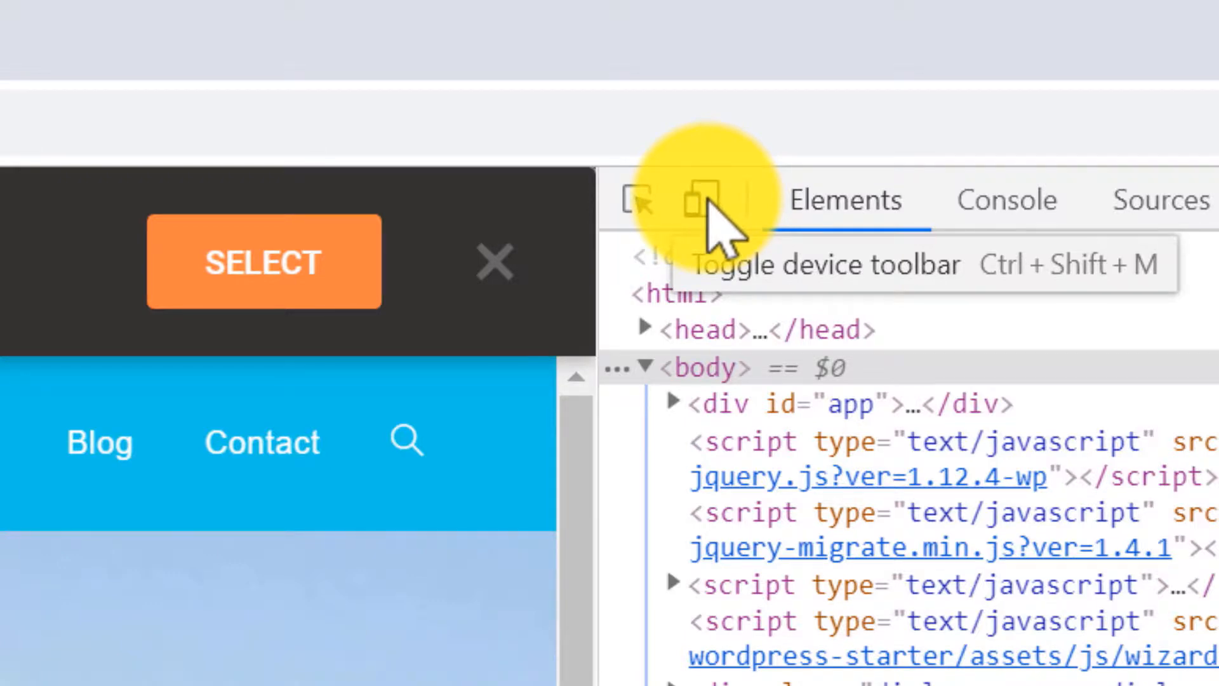
{"action": "left_click", "coordinate": [703, 200]}
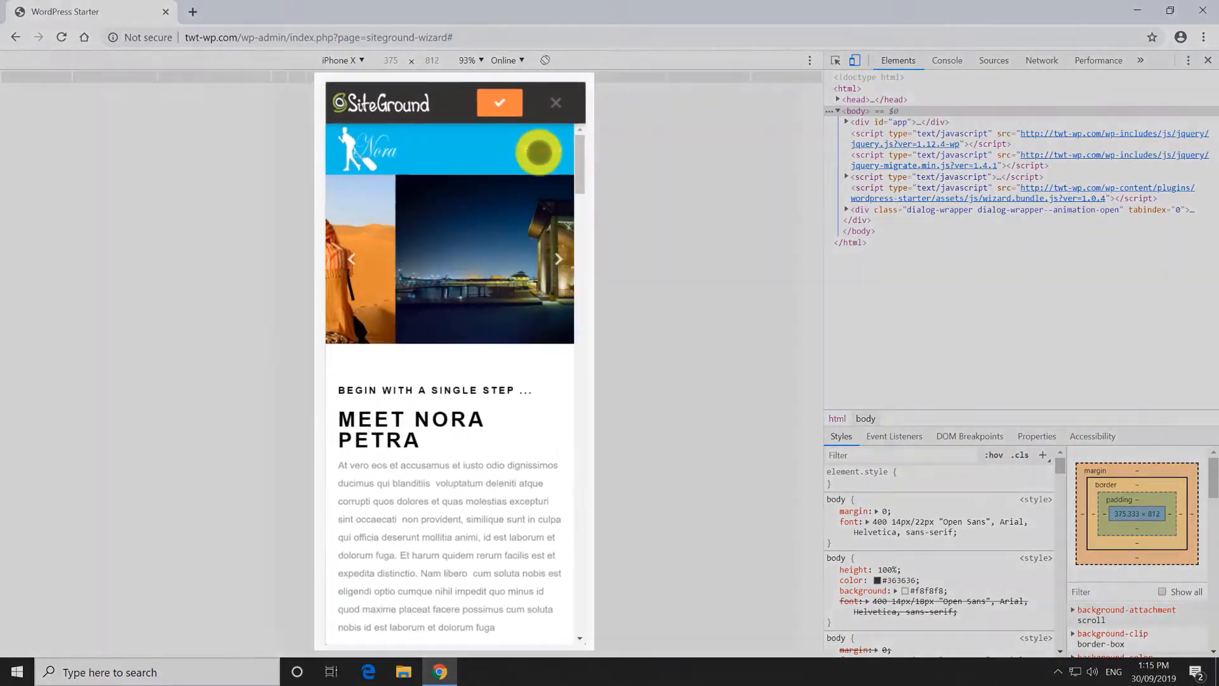
{"action": "left_click", "coordinate": [539, 153]}
{"action": "left_click", "coordinate": [347, 140]}
{"action": "scroll", "coordinate": [456, 175], "scroll_direction": "down", "scroll_amount": 5}
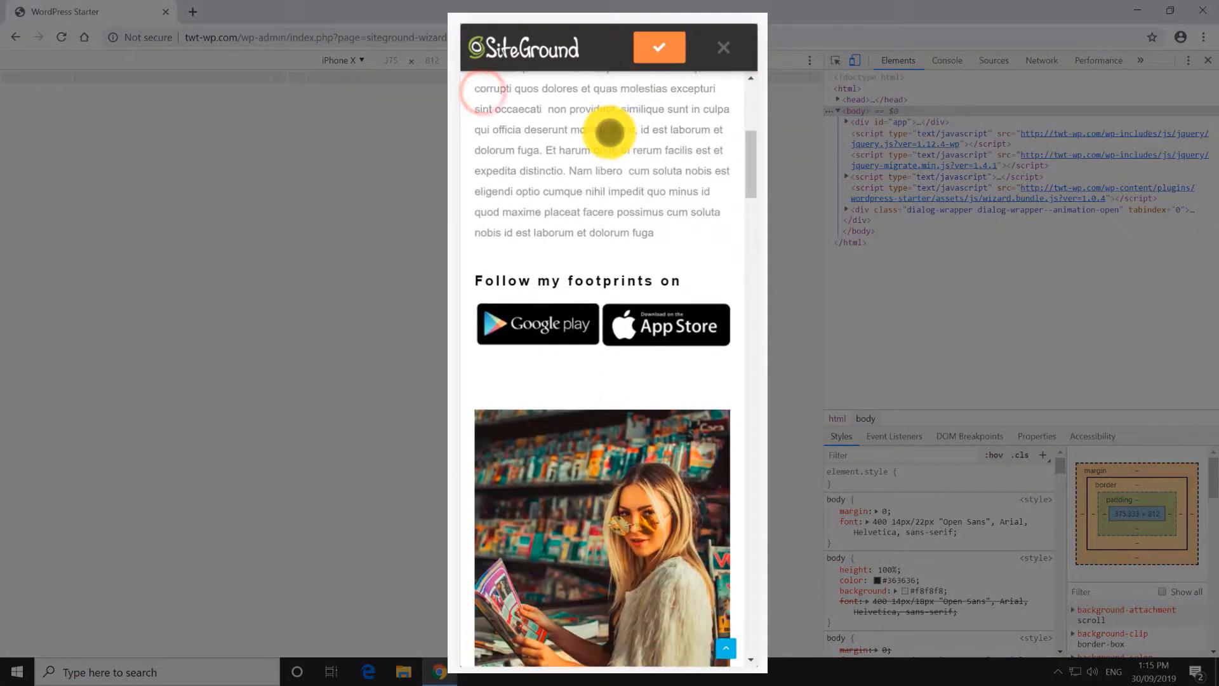
{"action": "scroll", "coordinate": [609, 132], "scroll_direction": "down", "scroll_amount": 15}
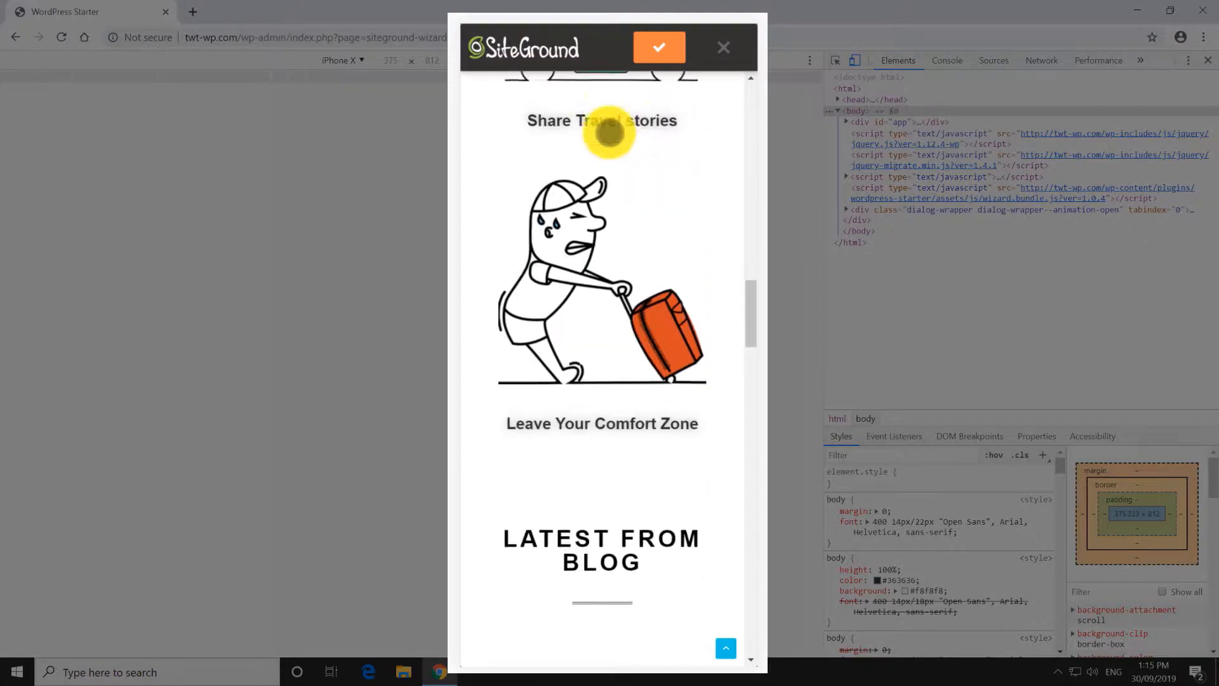
{"action": "scroll", "coordinate": [610, 131], "scroll_direction": "down", "scroll_amount": 15}
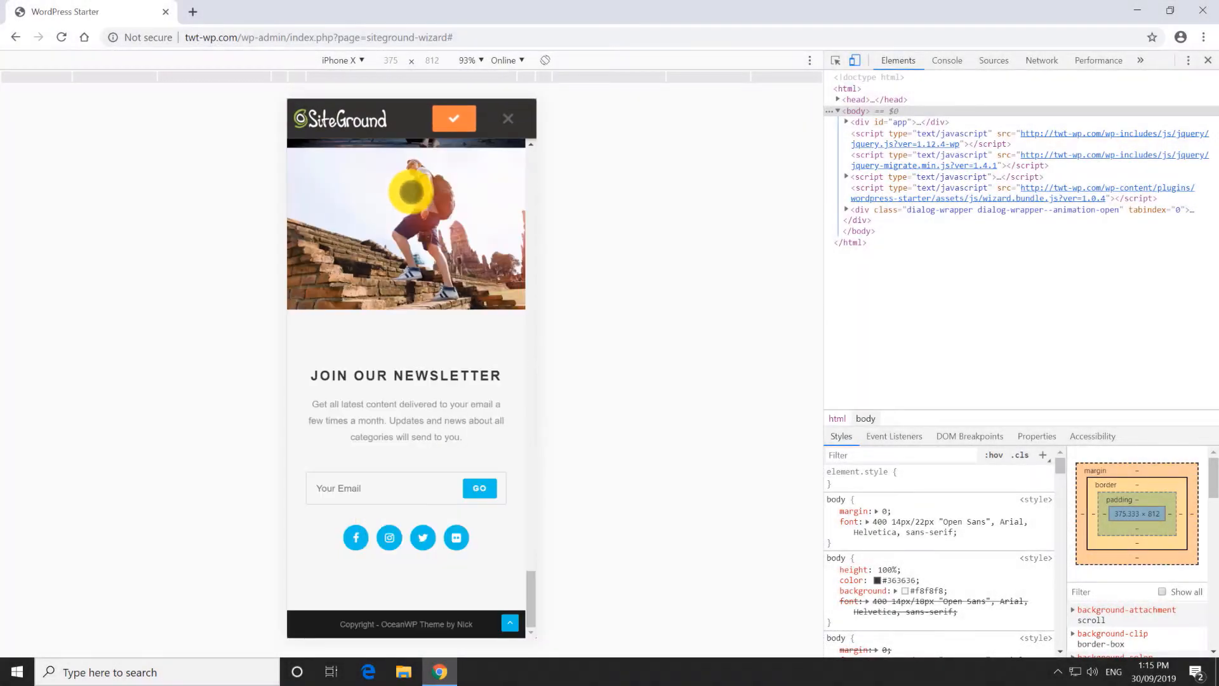
Turn off phone emulation, close DevTools and close the design preview.
{"action": "left_click", "coordinate": [855, 59]}
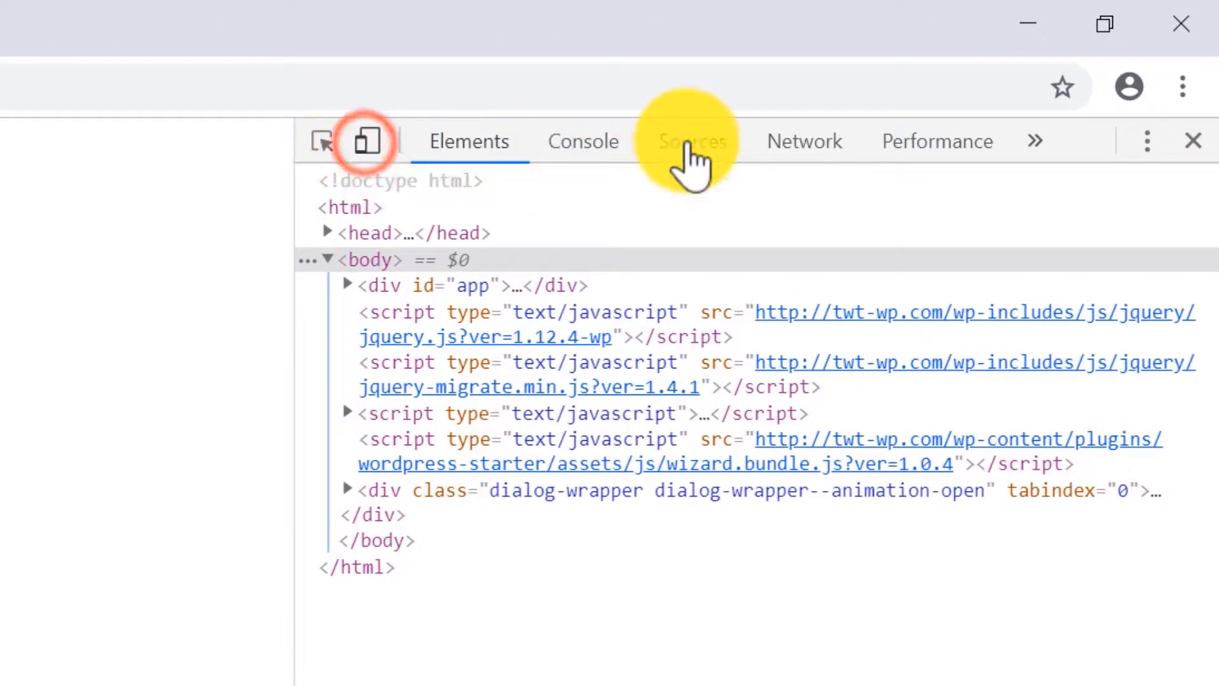
{"action": "left_click", "coordinate": [1194, 141]}
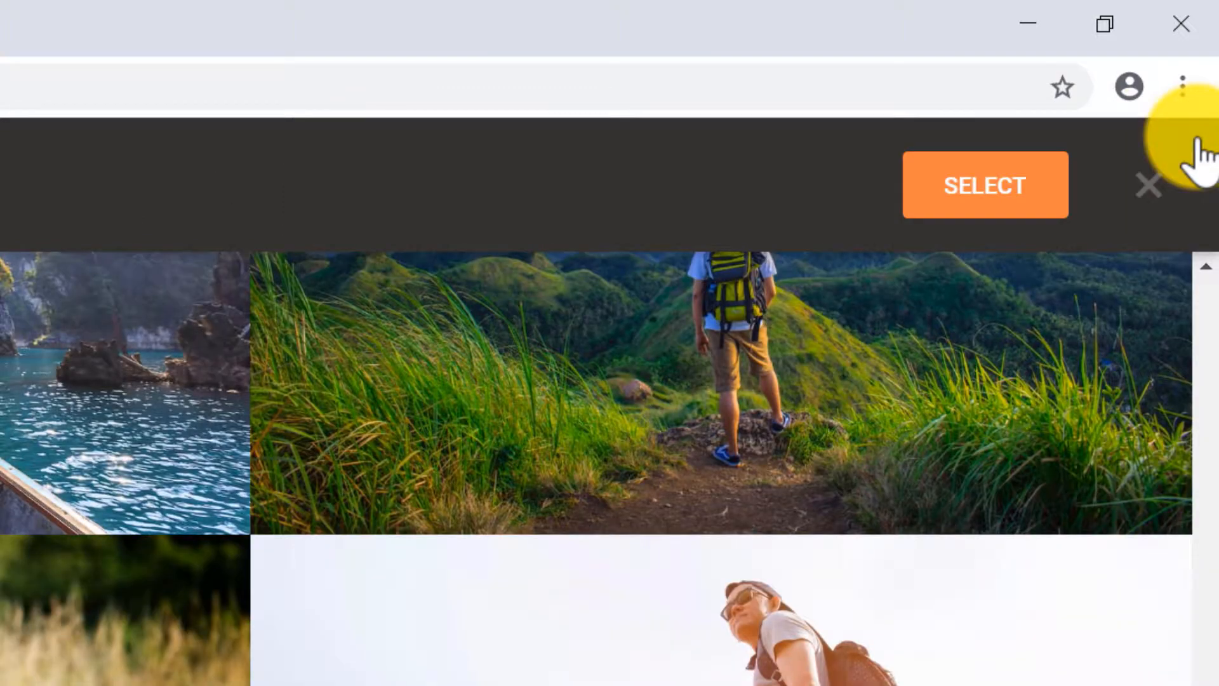
{"action": "left_click", "coordinate": [1151, 185]}
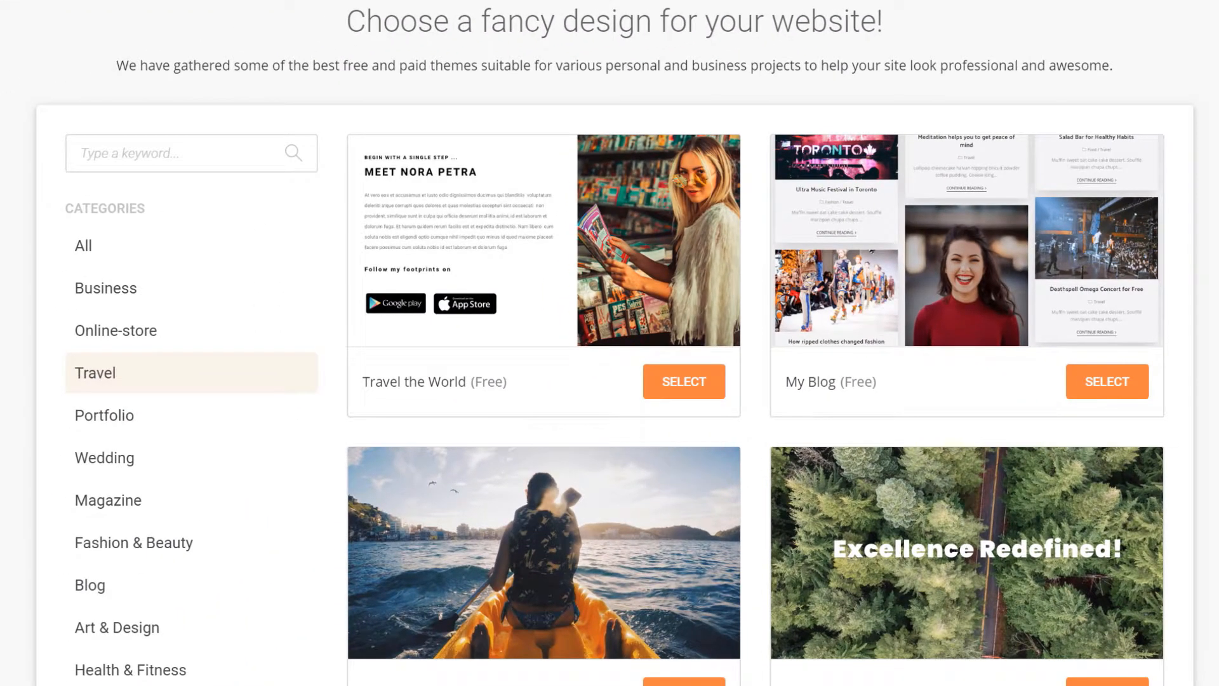
Select the Travel the World design and confirm installing Elementor with it.
{"action": "left_click", "coordinate": [692, 387]}
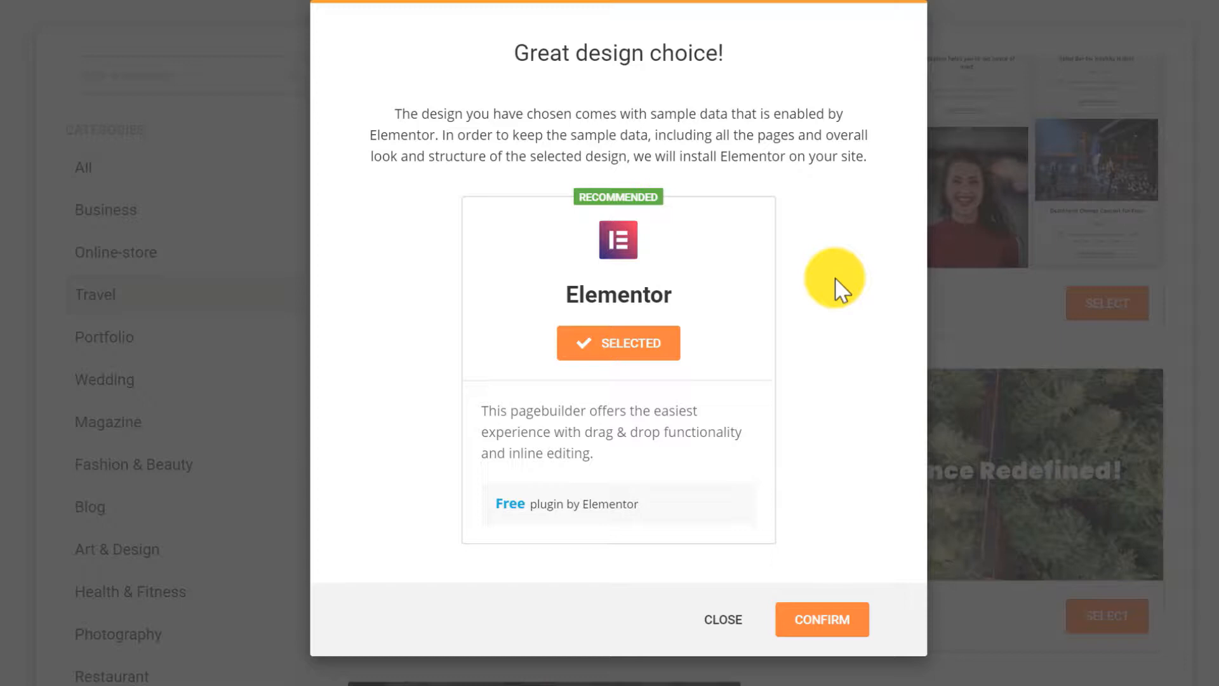
{"action": "left_click", "coordinate": [828, 630]}
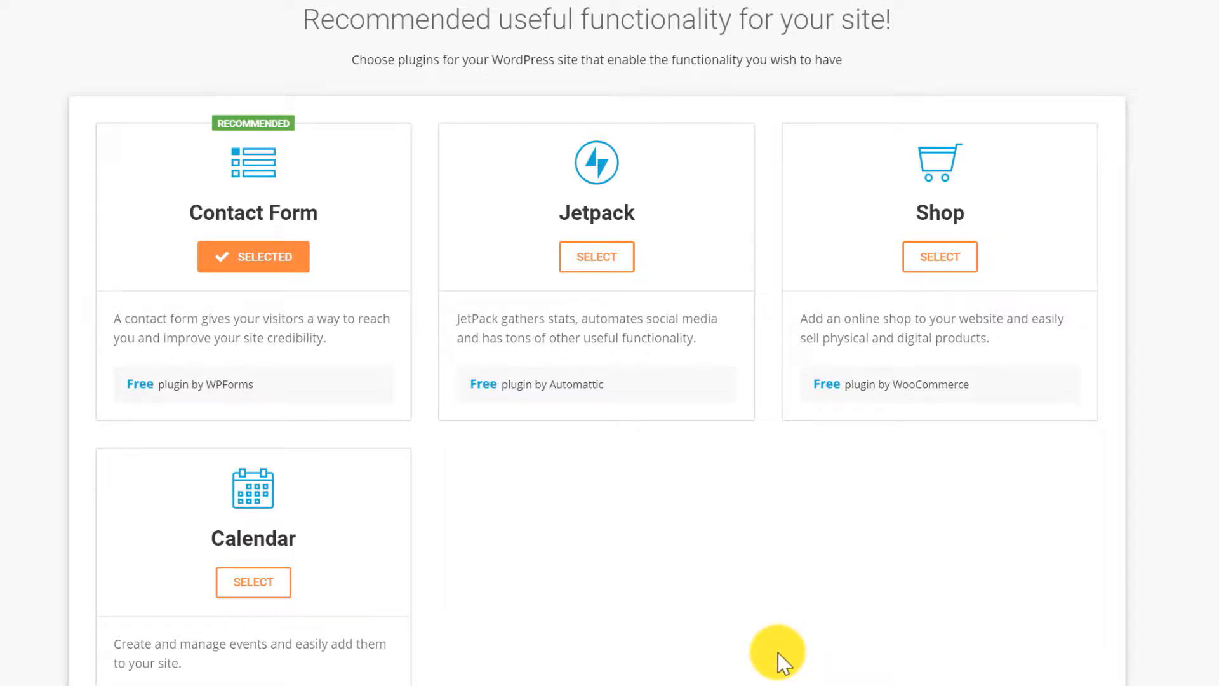
Add Jetpack alongside Contact Form and continue to the marketing step.
{"action": "left_click", "coordinate": [599, 262]}
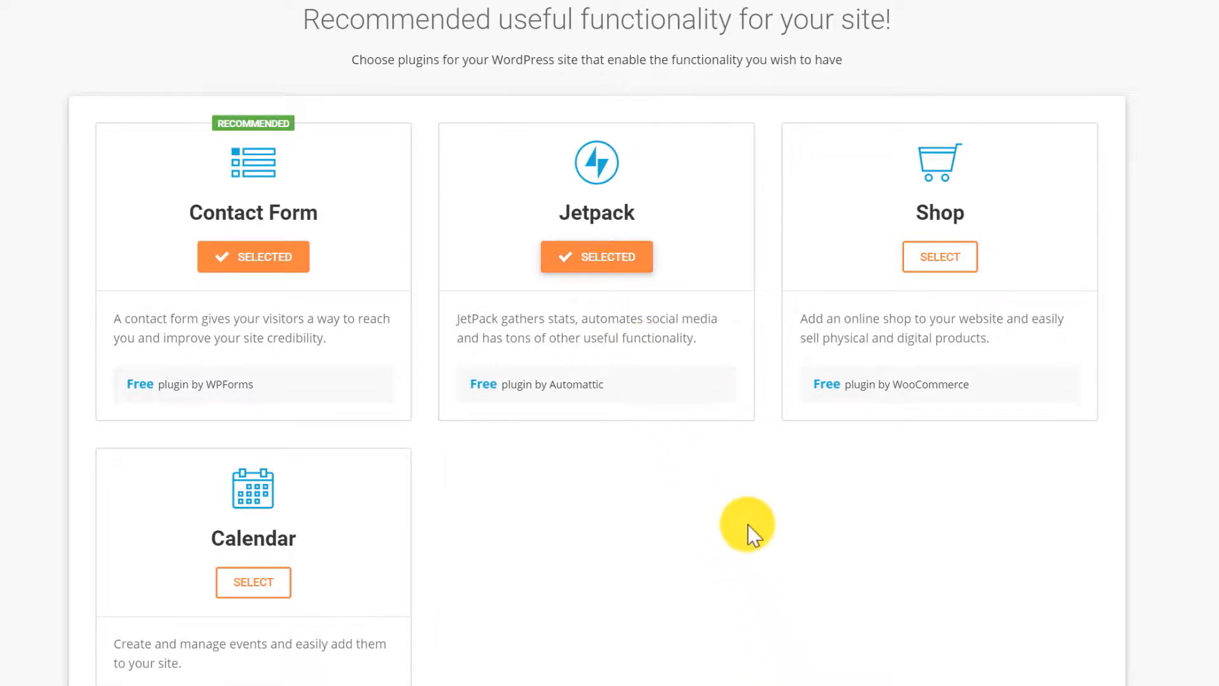
{"action": "scroll", "coordinate": [729, 529], "scroll_direction": "down", "scroll_amount": 1}
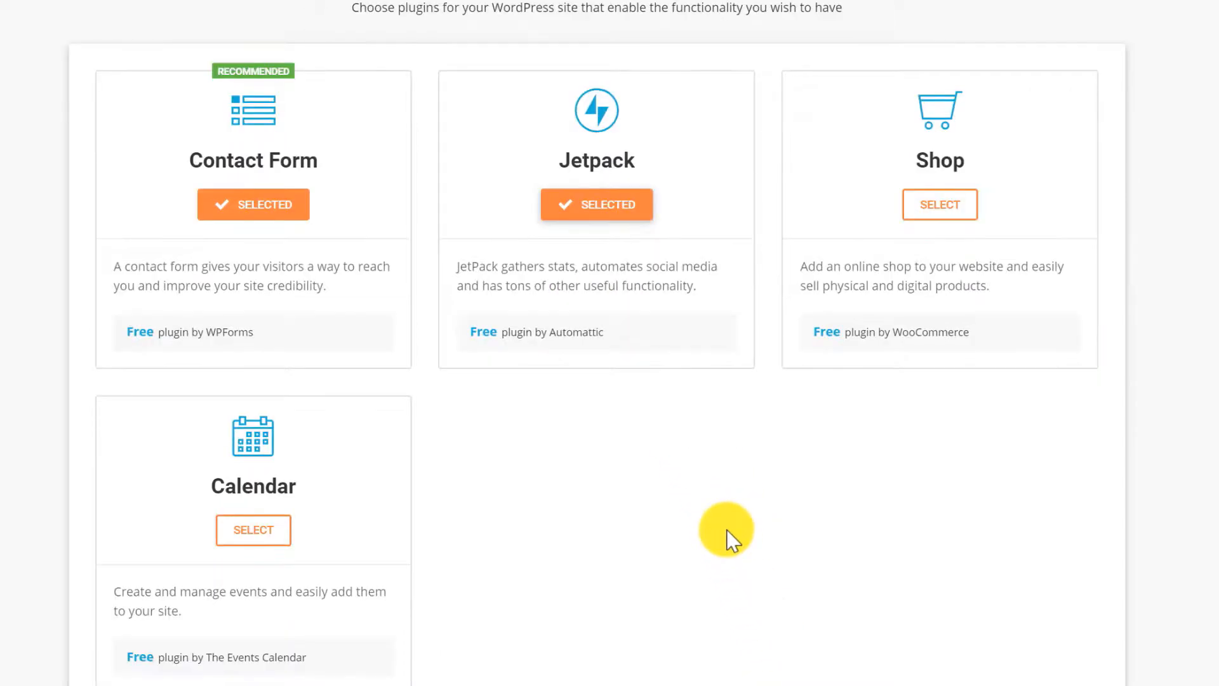
{"action": "scroll", "coordinate": [728, 530], "scroll_direction": "down", "scroll_amount": 3}
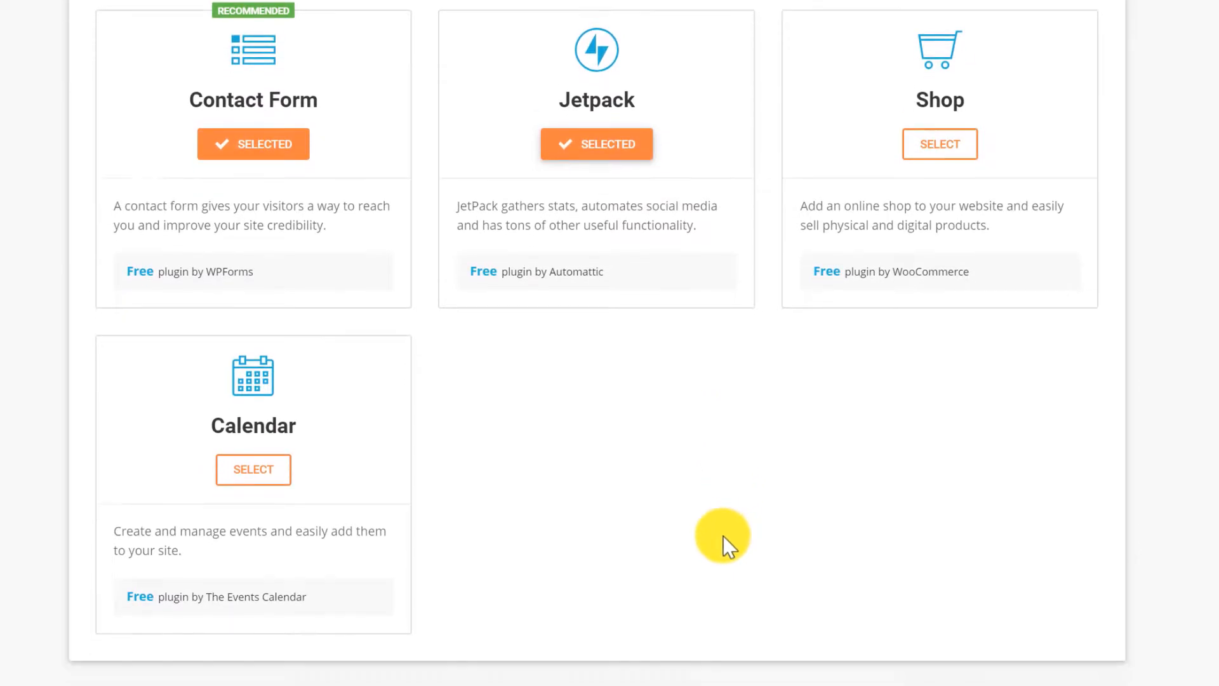
{"action": "left_click", "coordinate": [612, 661]}
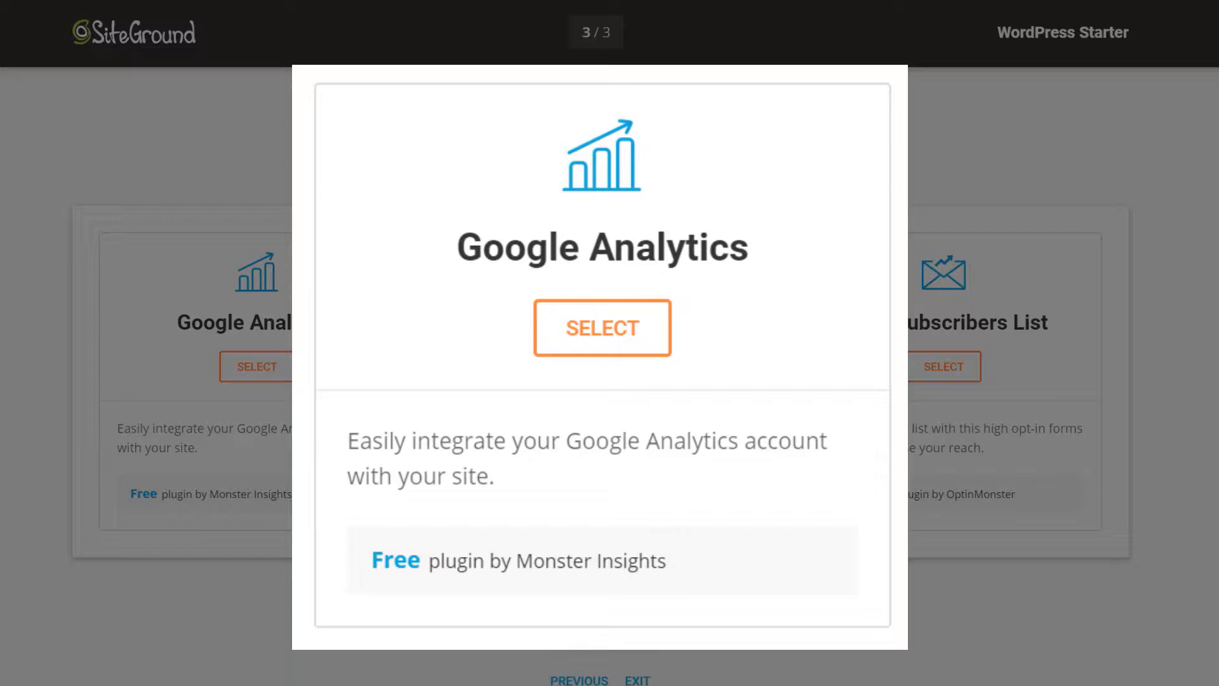
Add Google Analytics and Optimize for SEO, then complete the wizard's installation.
{"action": "left_click", "coordinate": [545, 334]}
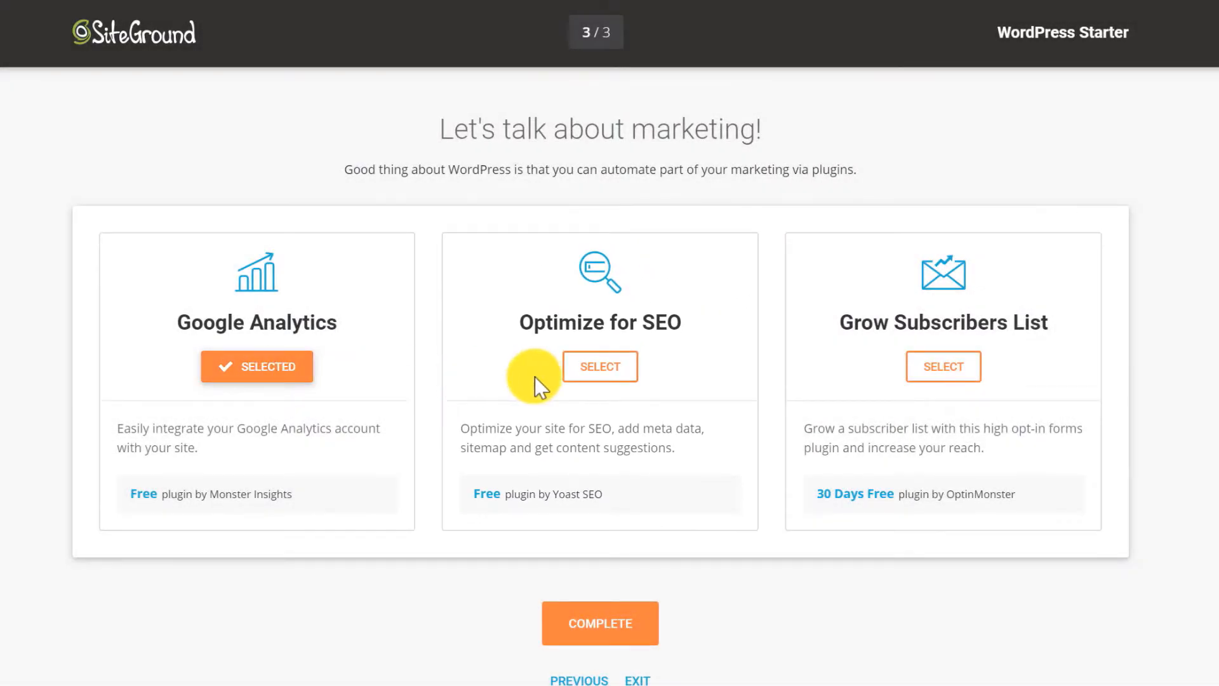
{"action": "left_click", "coordinate": [610, 374]}
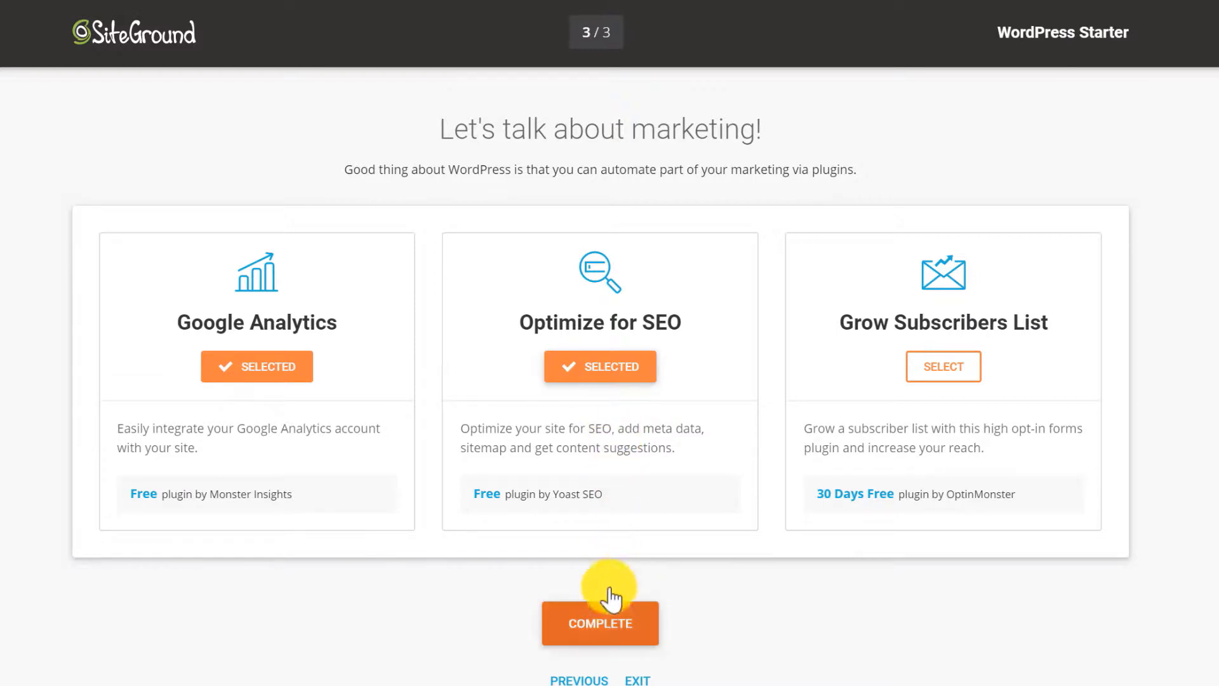
{"action": "left_click", "coordinate": [597, 634]}
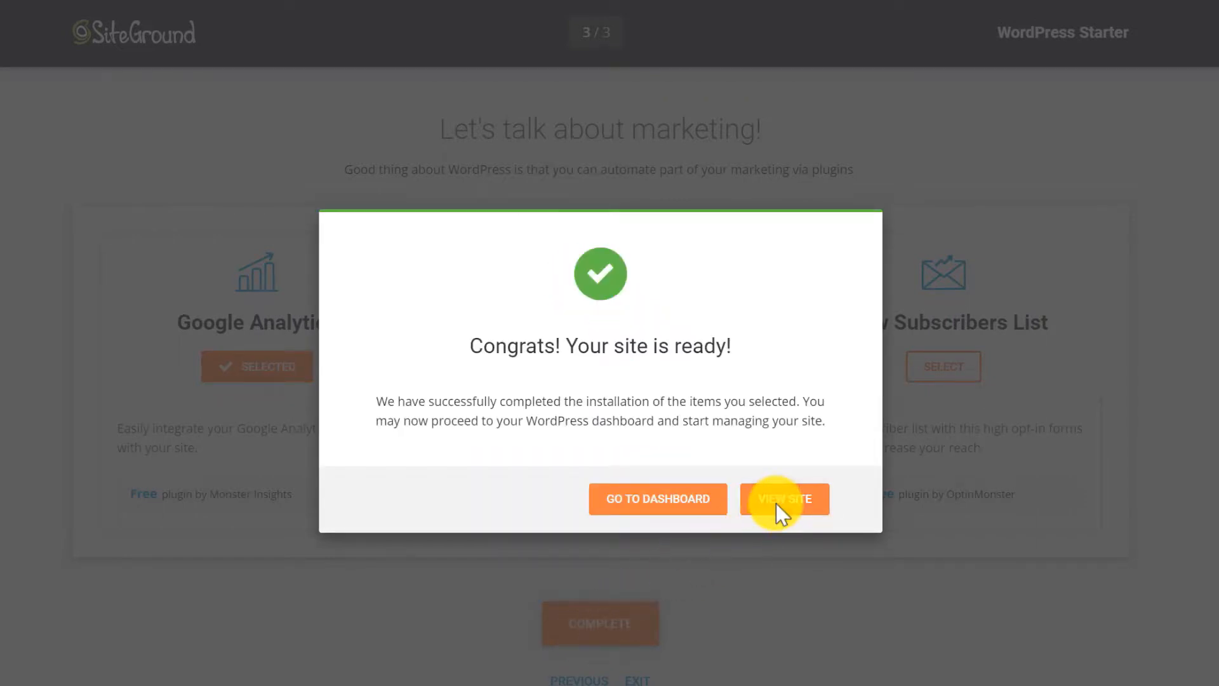
Go to the dashboard and preview the twt-wp.com home page in a second tab.
{"action": "left_click", "coordinate": [656, 514]}
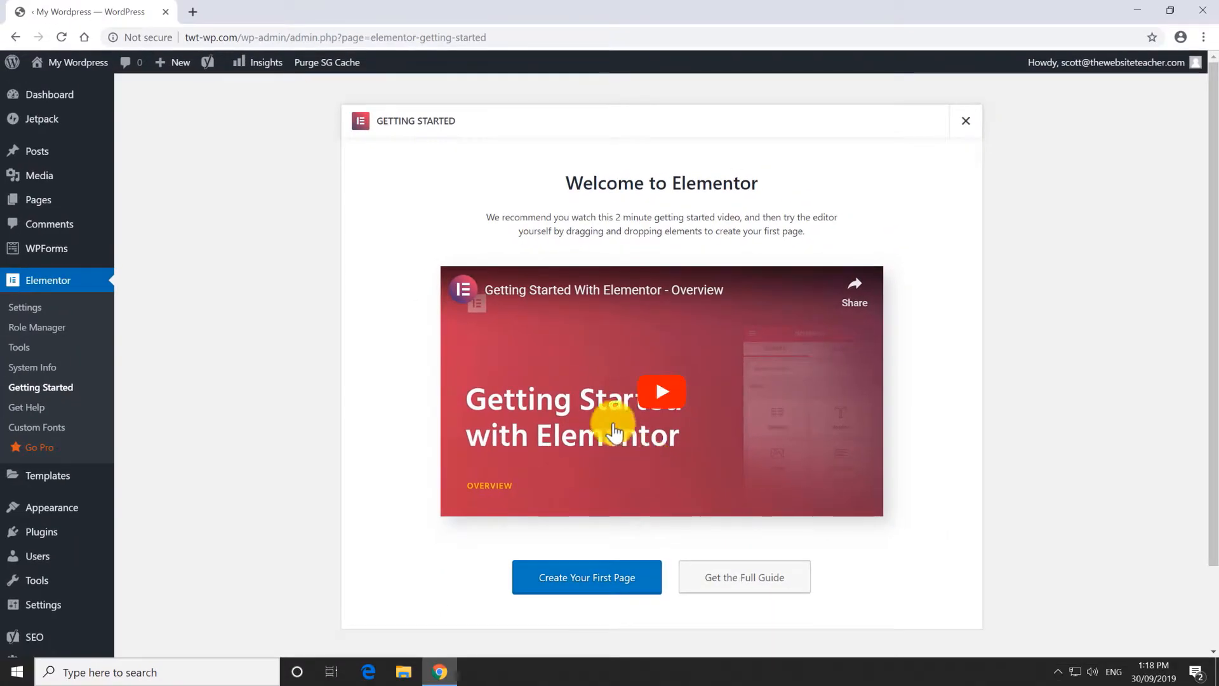
{"action": "left_click", "coordinate": [193, 12]}
{"action": "type", "text": "twt-wp.com"}
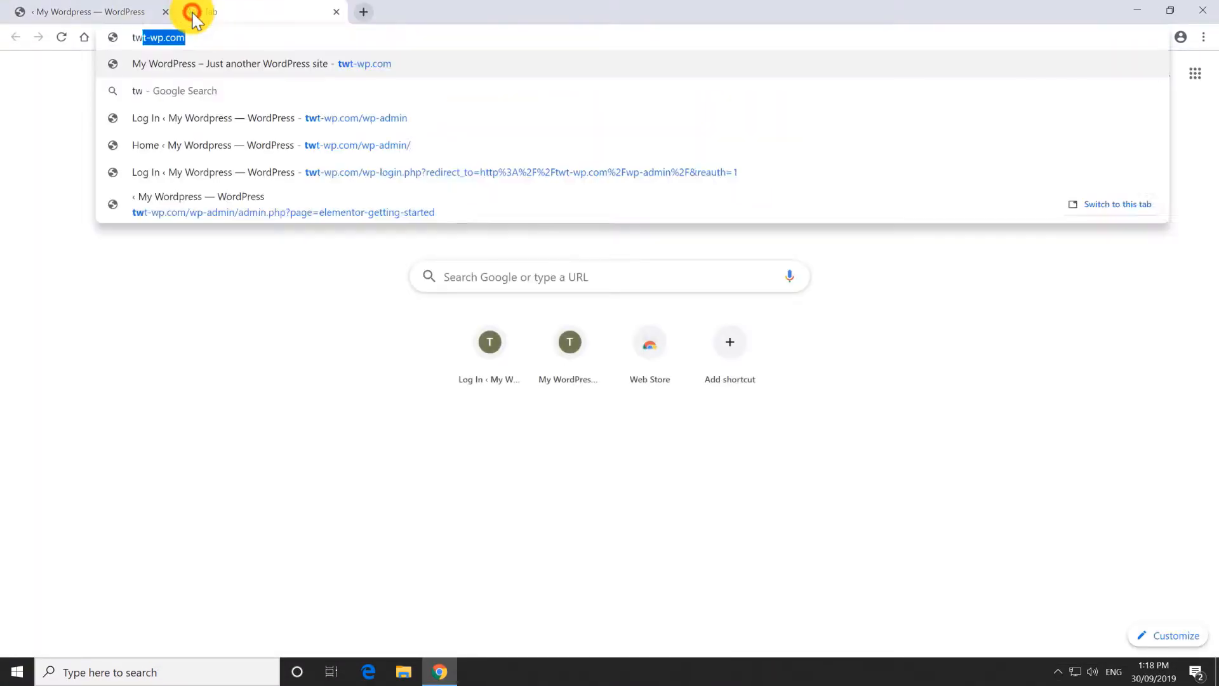
{"action": "key", "text": "Return"}
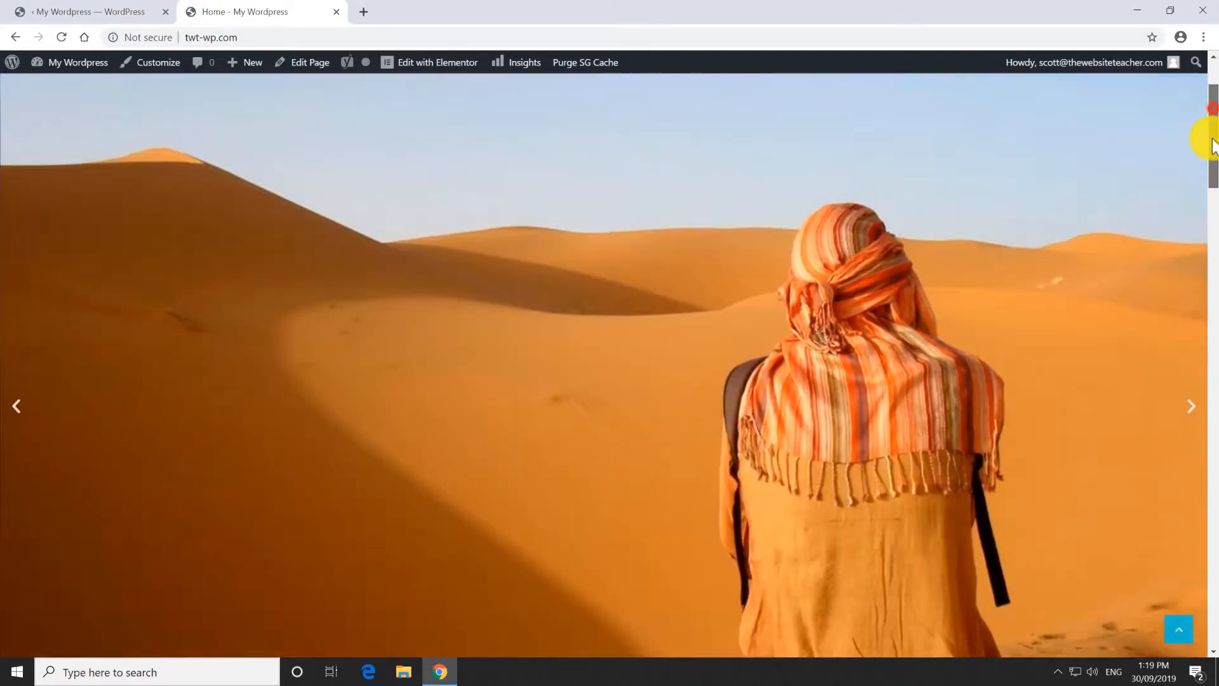
{"action": "left_click_drag", "start_coordinate": [1212, 128], "coordinate": [1213, 353]}
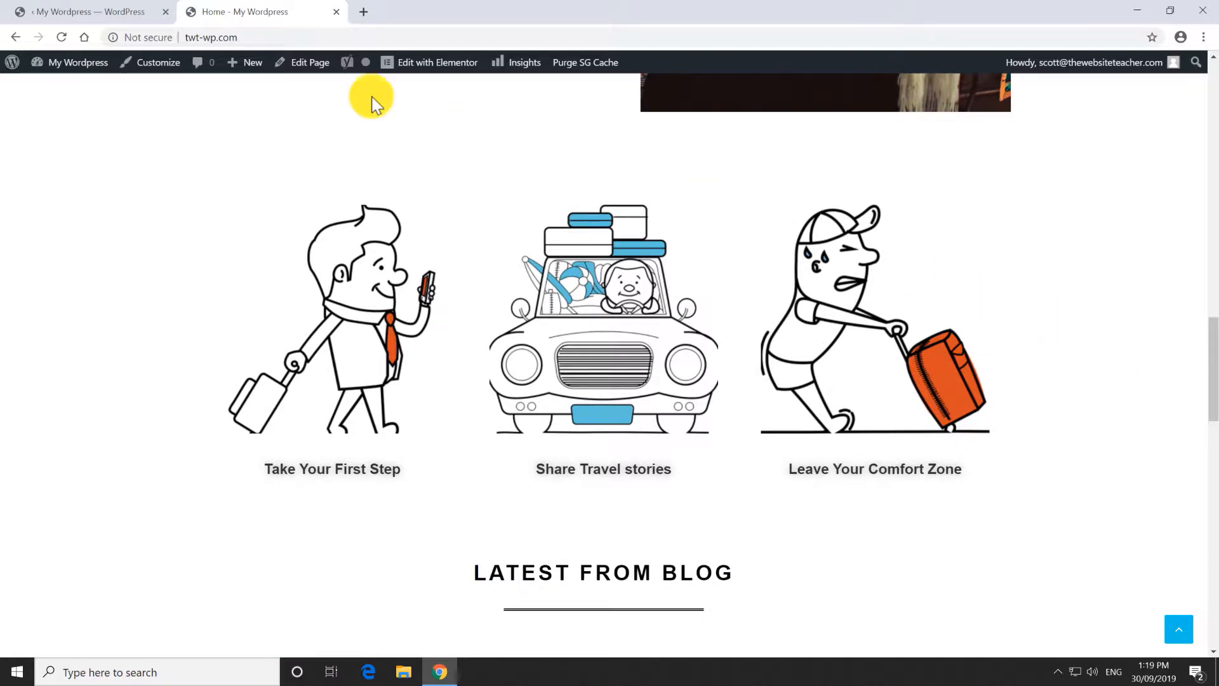
{"action": "left_click", "coordinate": [95, 12]}
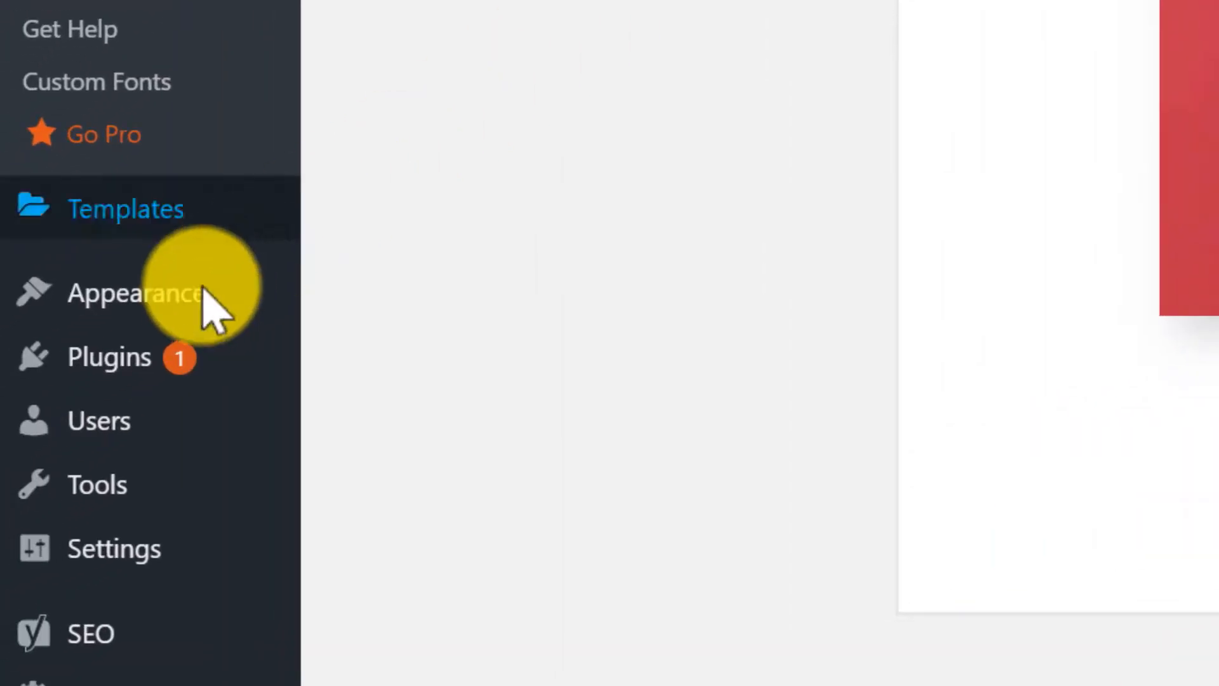
Browse popular and latest themes and the feature filter, then go to Add New Plugins.
{"action": "mouse_move", "coordinate": [200, 294]}
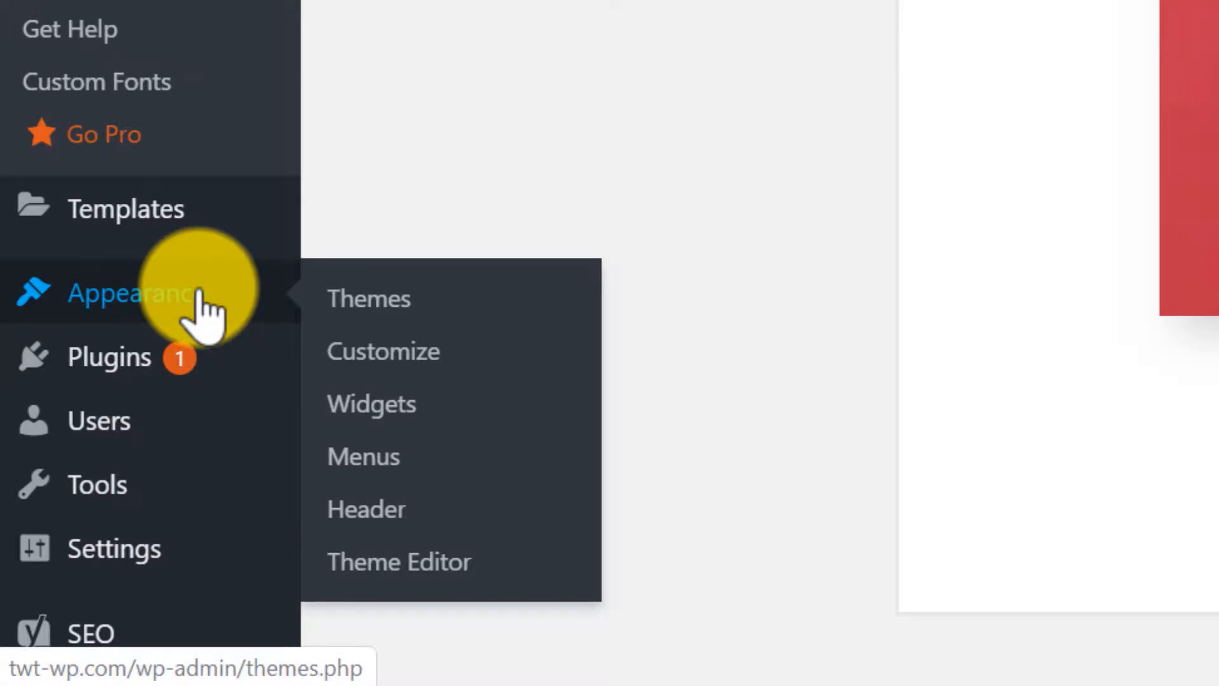
{"action": "left_click", "coordinate": [423, 304]}
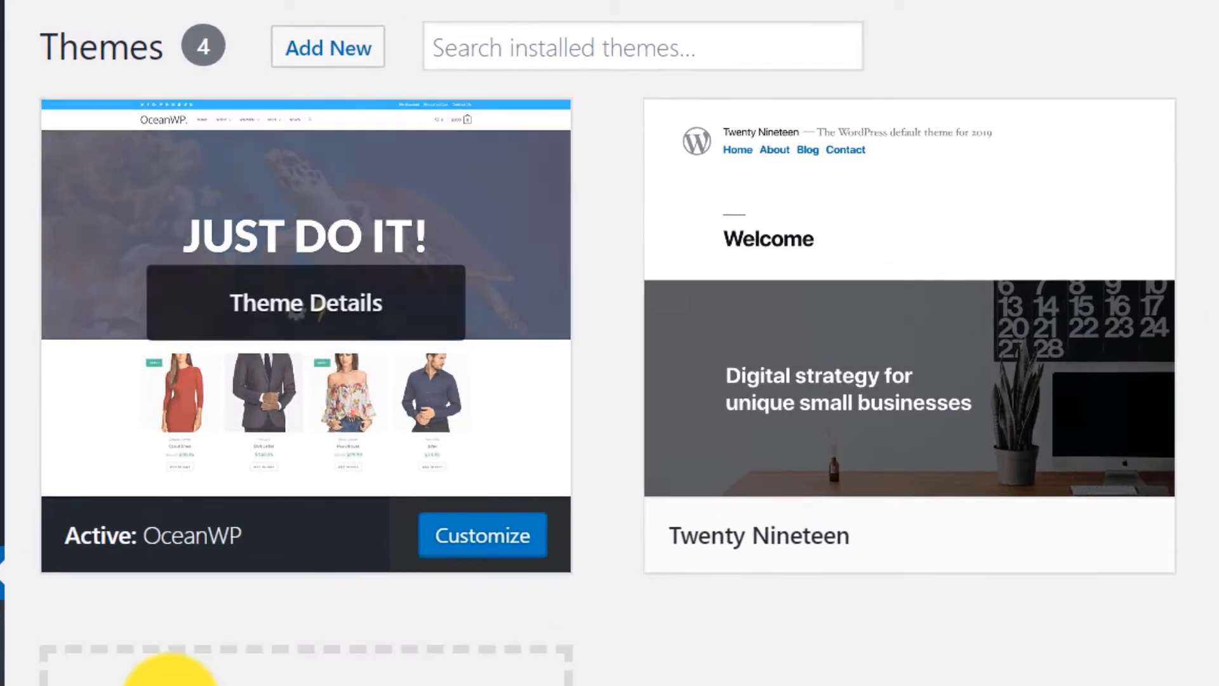
{"action": "left_click", "coordinate": [328, 55]}
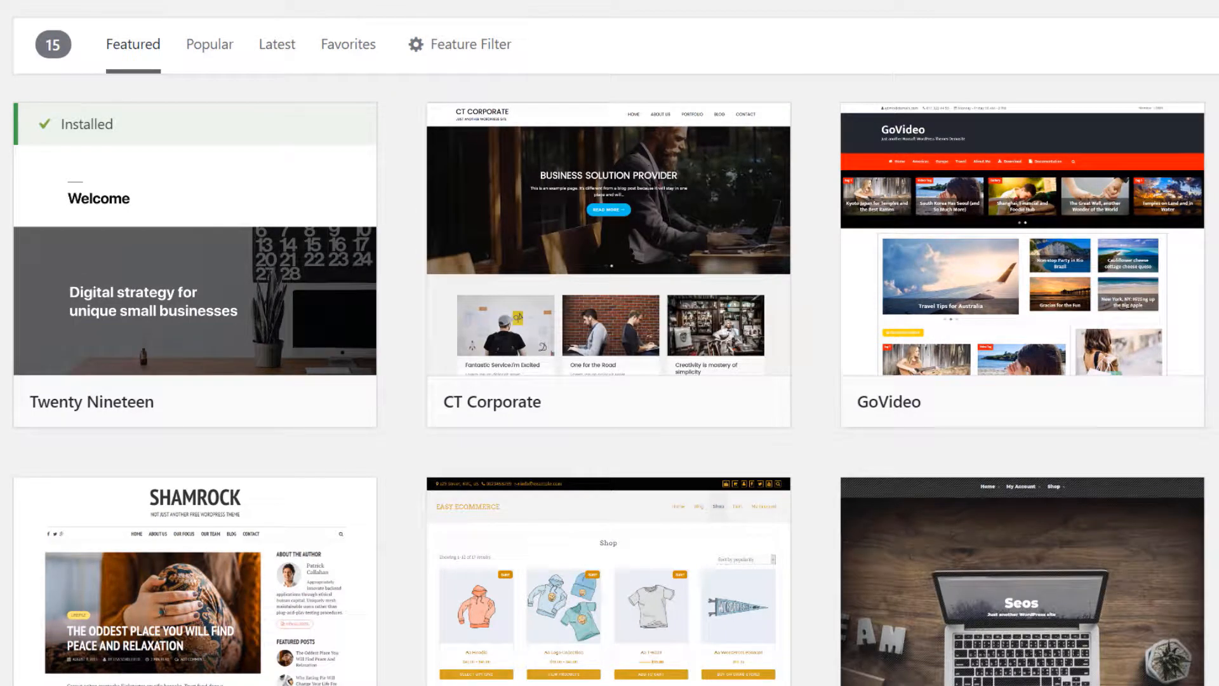
{"action": "left_click", "coordinate": [212, 48]}
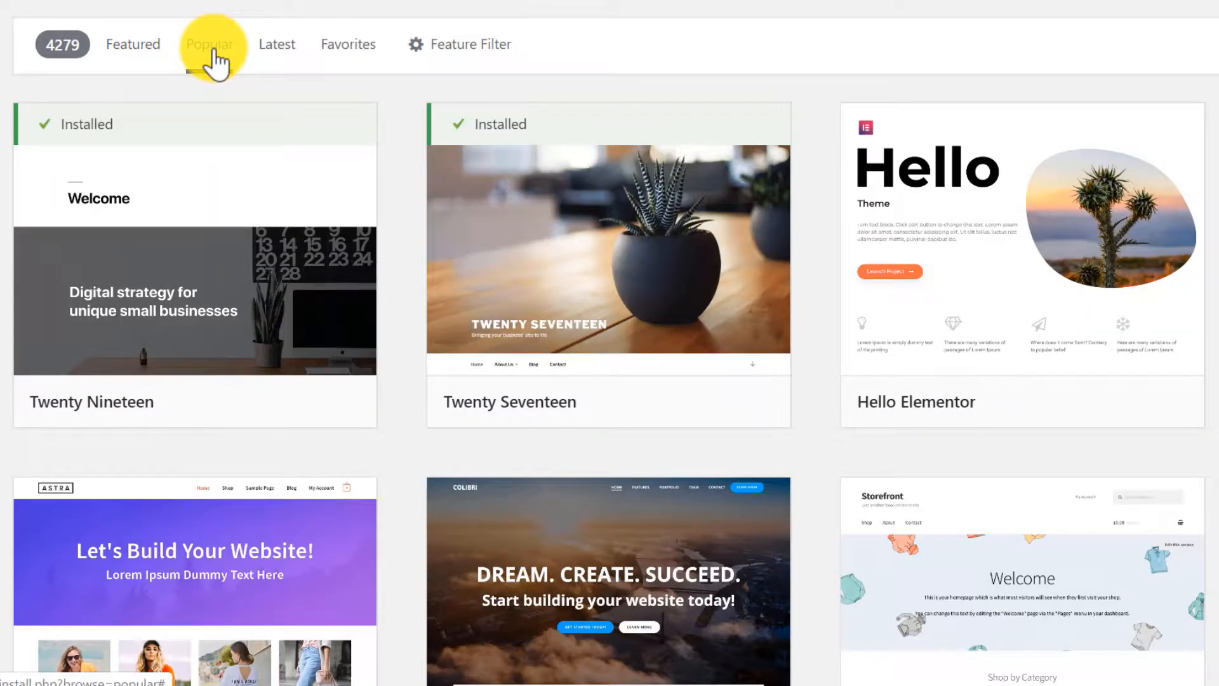
{"action": "left_click", "coordinate": [285, 47]}
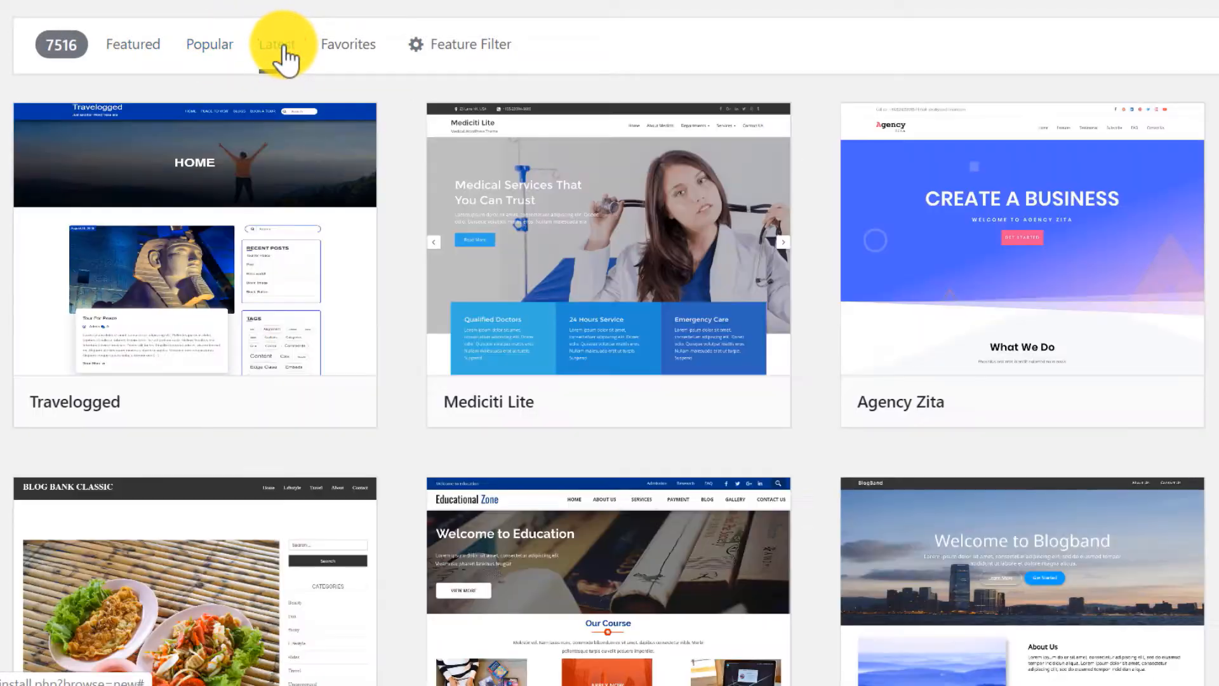
{"action": "left_click", "coordinate": [464, 45]}
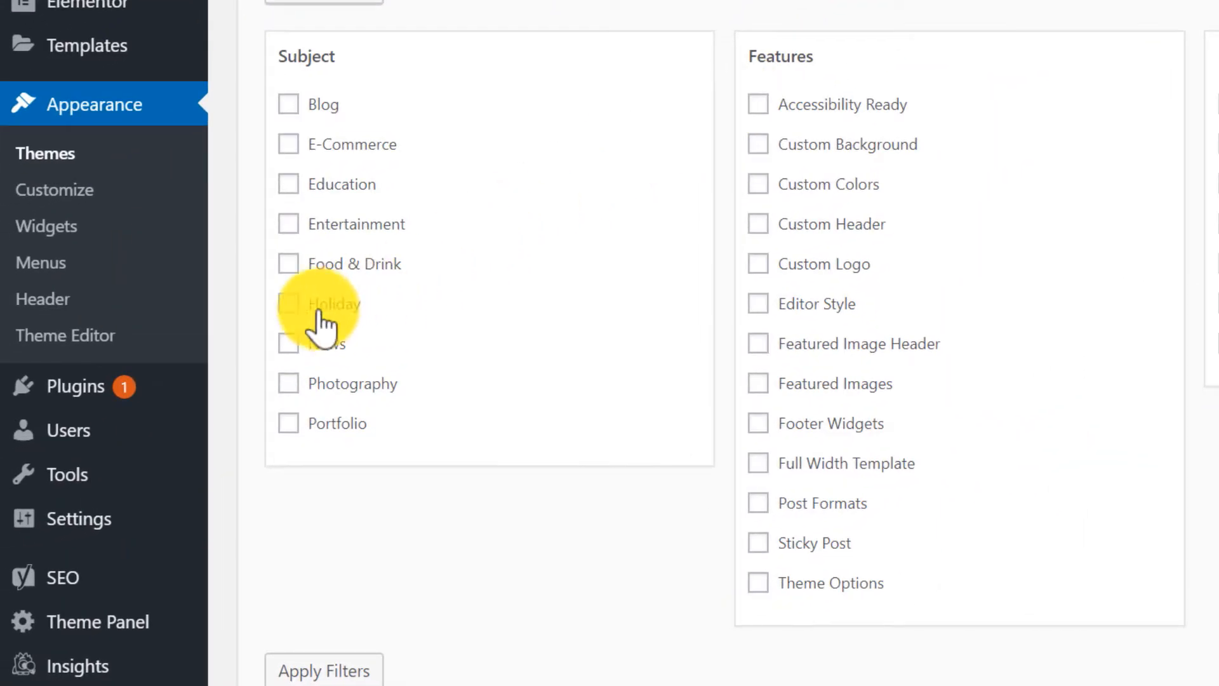
{"action": "mouse_move", "coordinate": [120, 401]}
{"action": "left_click", "coordinate": [285, 428]}
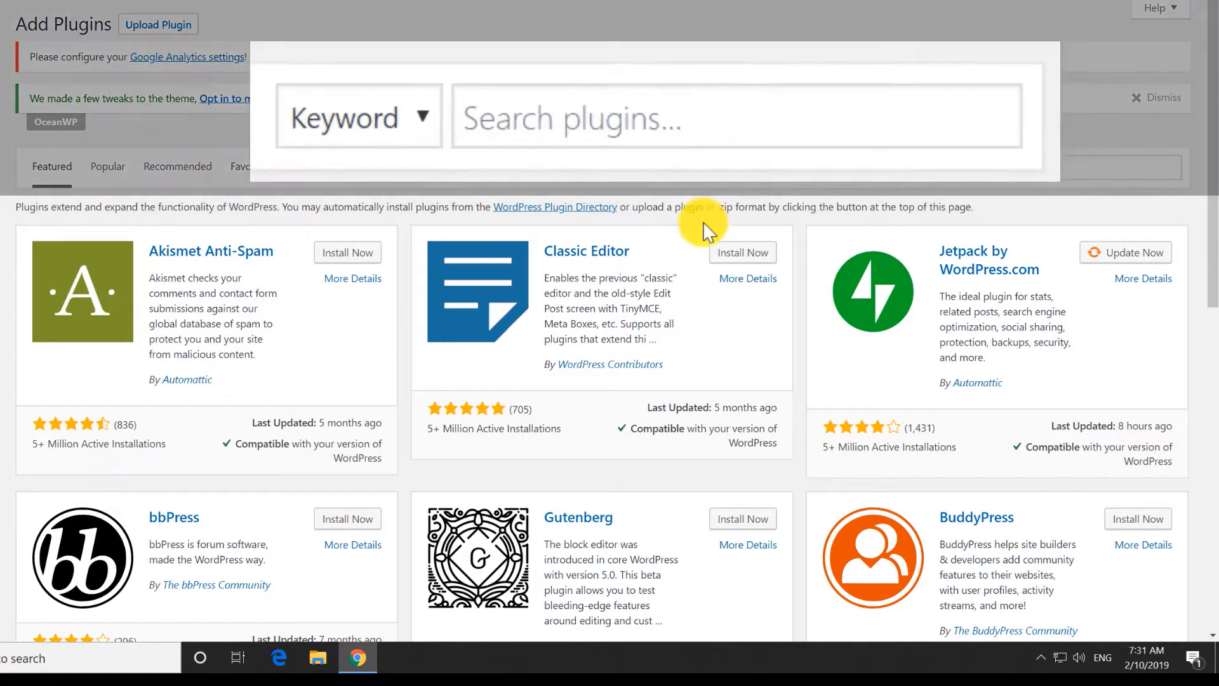
Search the plugin directory for jetpack, google analytics, yoast seo, wpforms and elementor.
{"action": "left_click", "coordinate": [642, 103]}
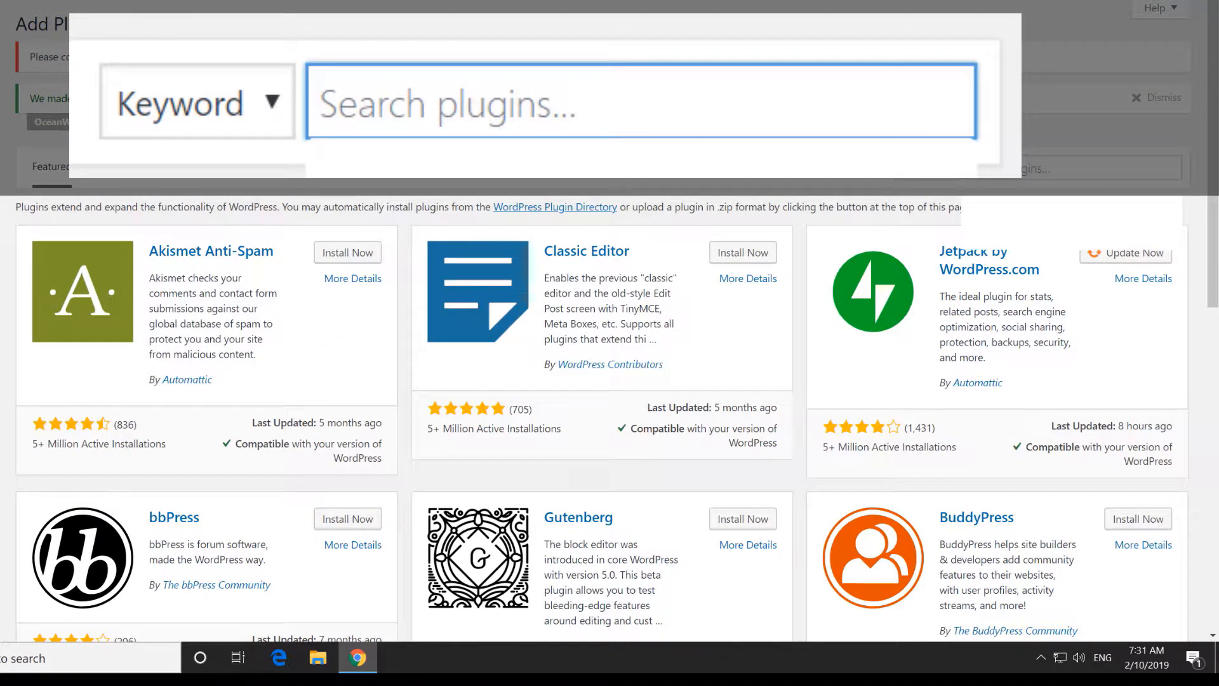
{"action": "type", "text": "jetpack"}
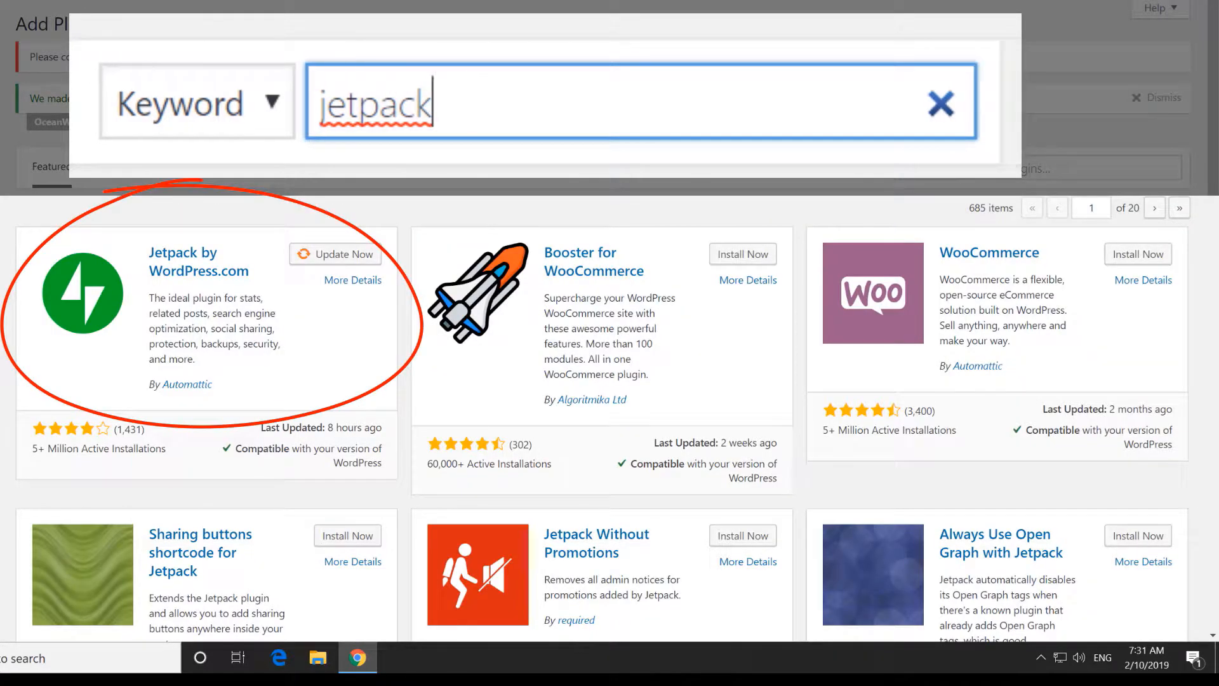
{"action": "key", "text": "ctrl+a"}
{"action": "key", "text": "BackSpace"}
{"action": "type", "text": "goog"}
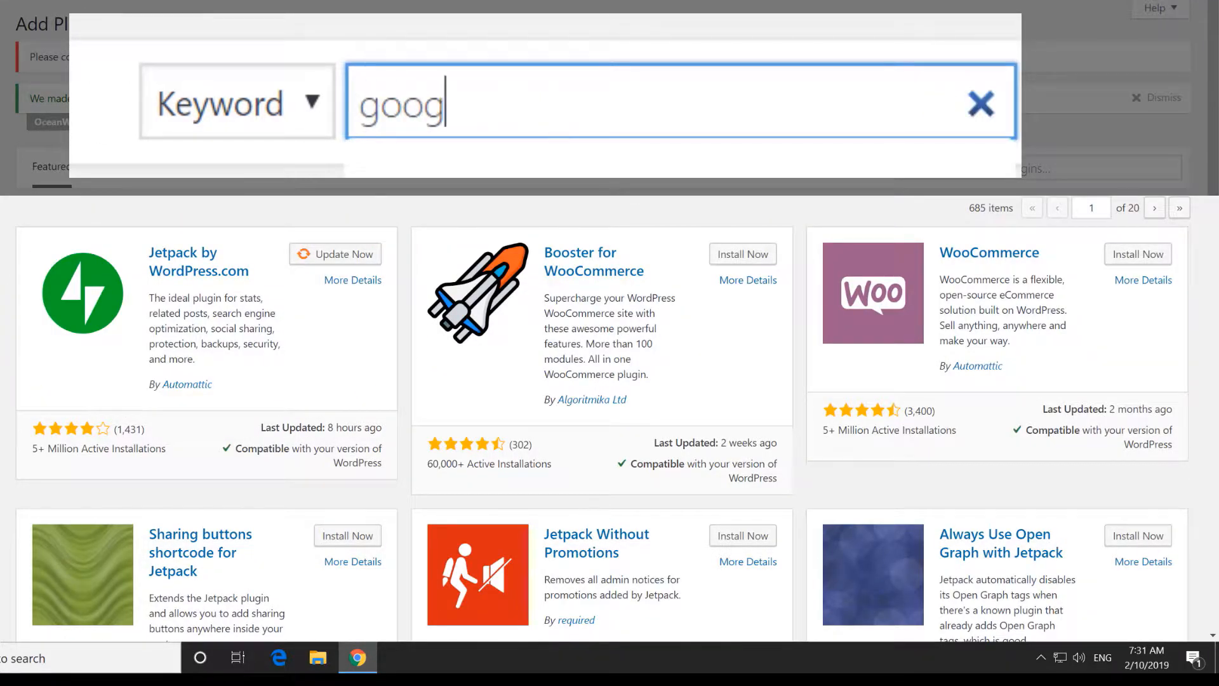
{"action": "type", "text": "le analytics"}
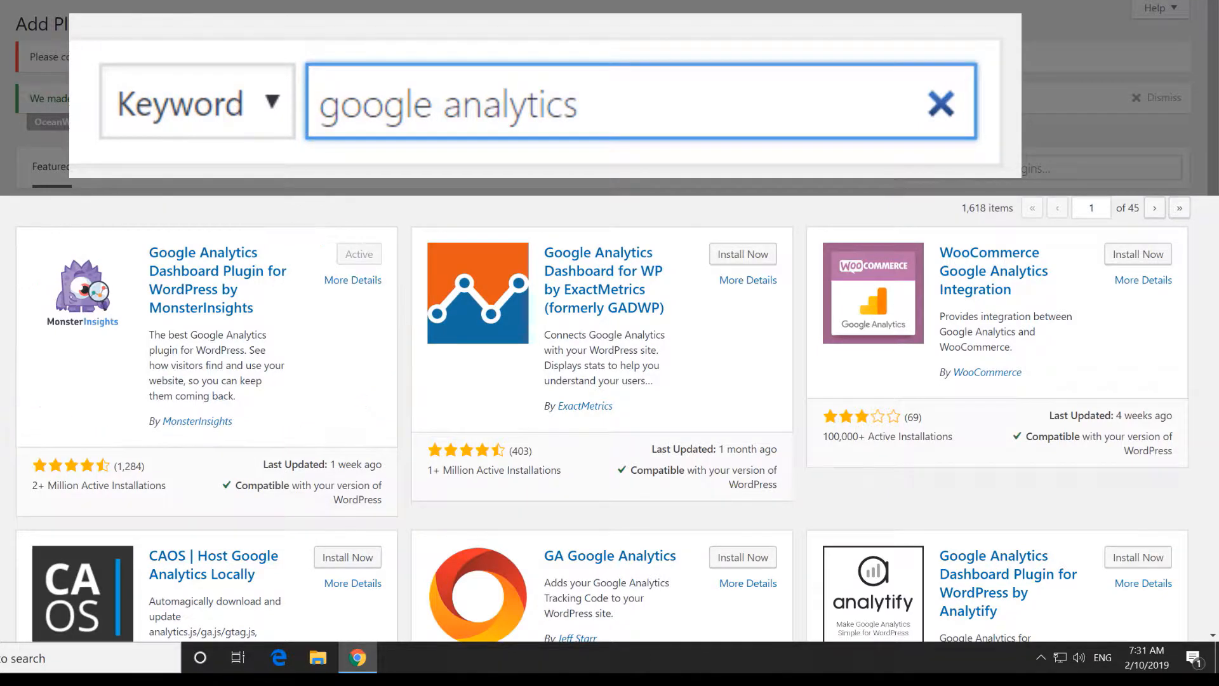
{"action": "key", "text": "Escape"}
{"action": "type", "text": "yoast seo"}
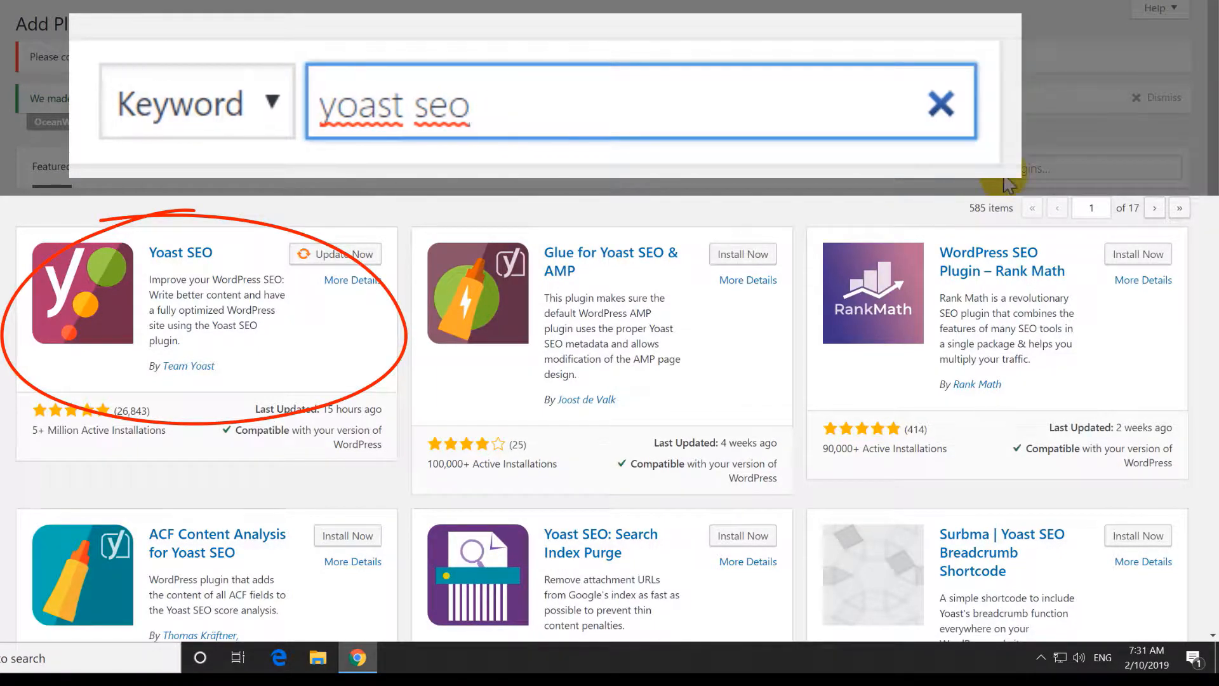
{"action": "key", "text": "ctrl+a"}
{"action": "key", "text": "BackSpace"}
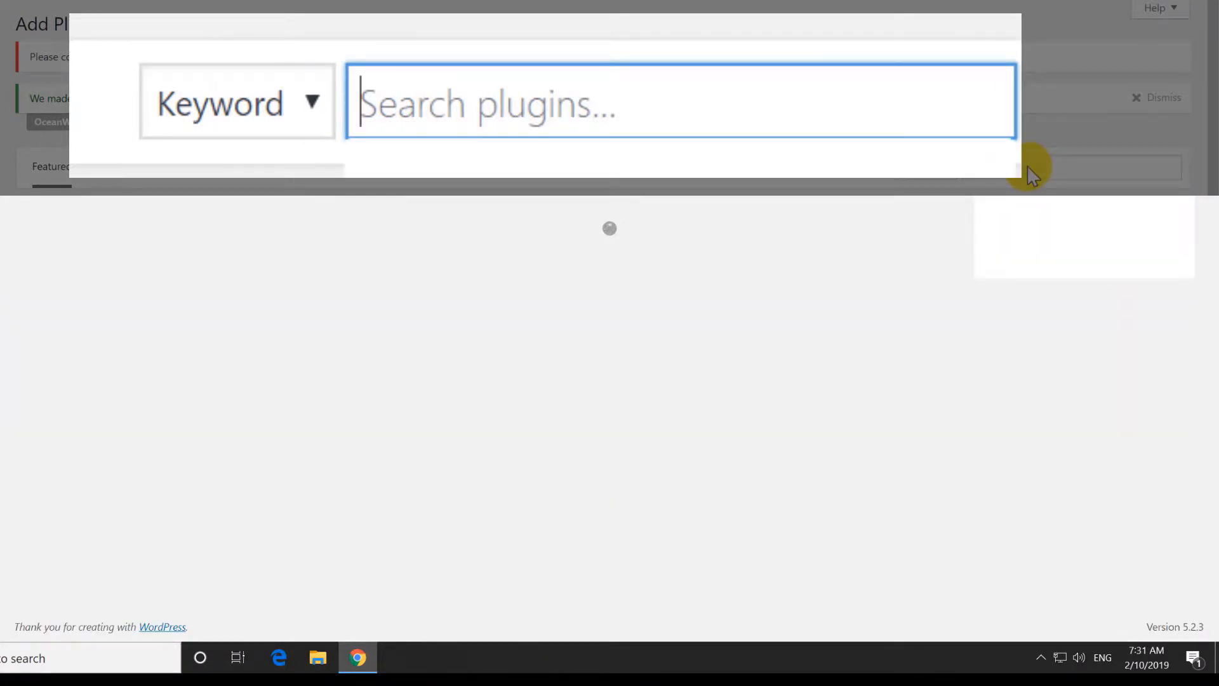
{"action": "type", "text": "wp"}
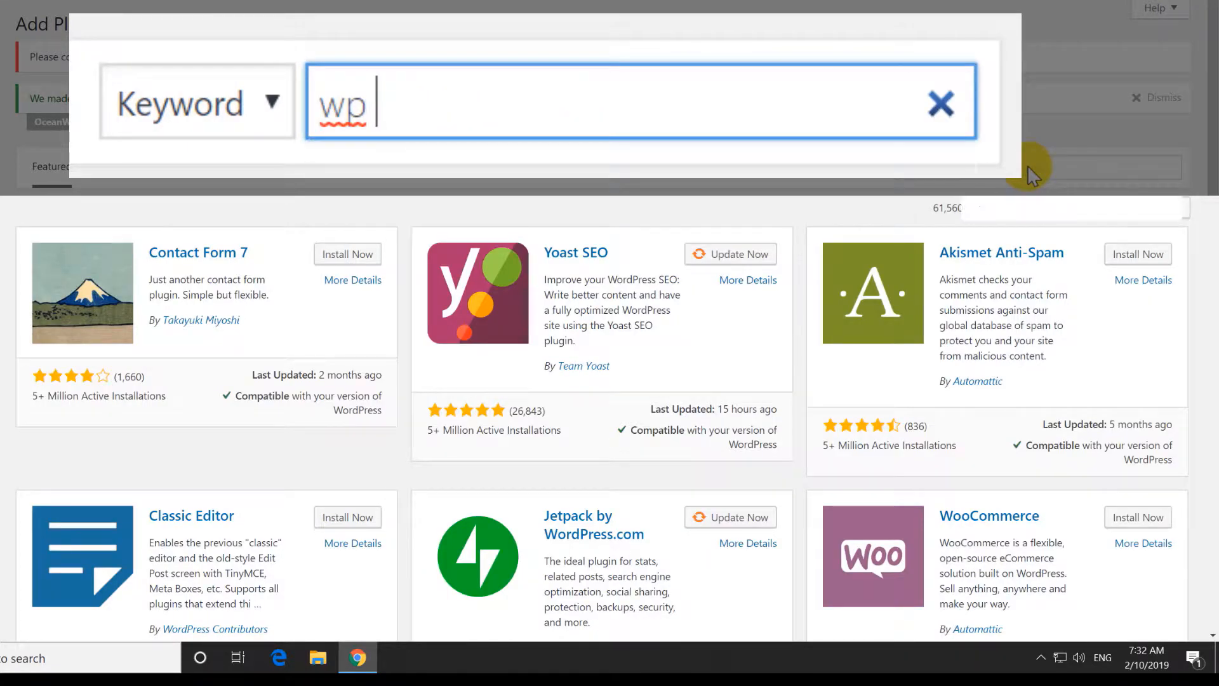
{"action": "type", "text": "forms"}
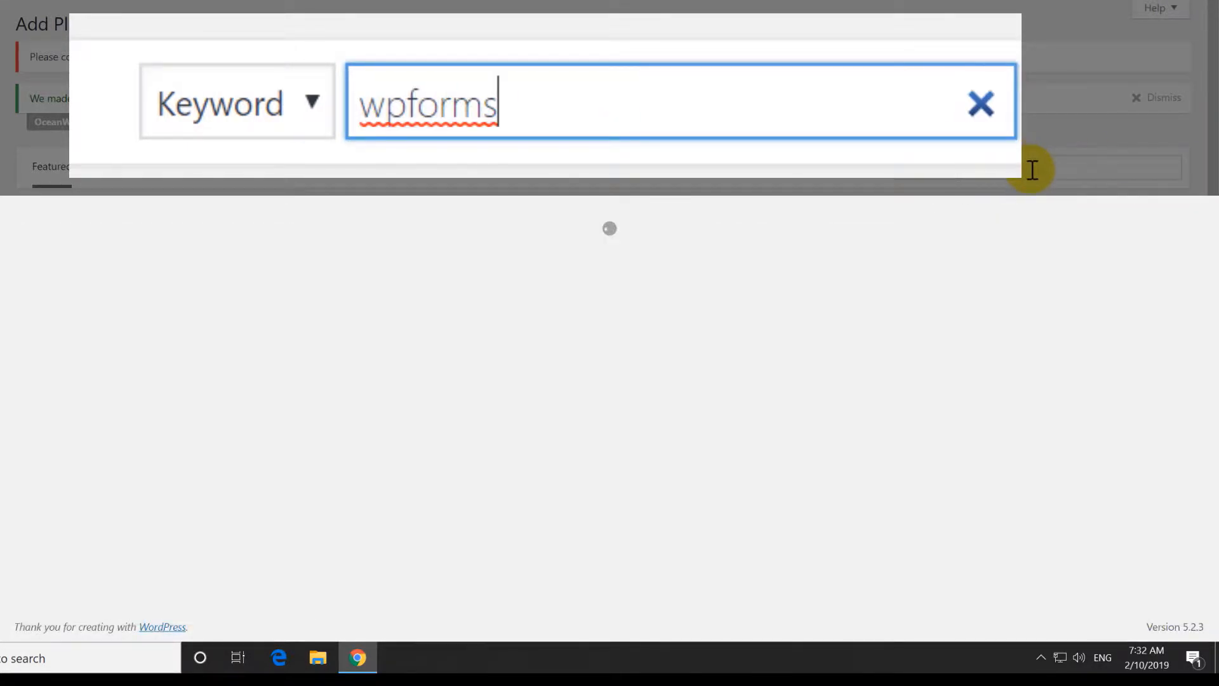
{"action": "key", "text": "BackSpace"}
{"action": "key", "text": "BackSpace"}
{"action": "key", "text": "BackSpace"}
{"action": "key", "text": "BackSpace"}
{"action": "key", "text": "BackSpace"}
{"action": "key", "text": "BackSpace"}
{"action": "key", "text": "BackSpace"}
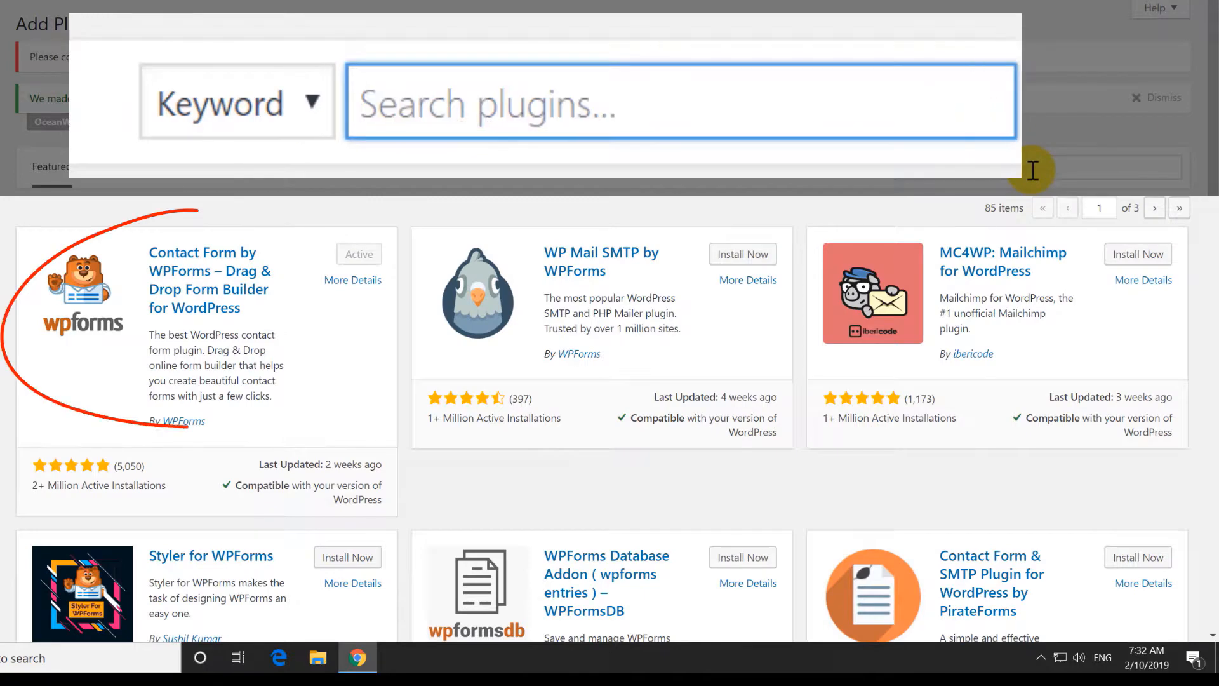
{"action": "type", "text": "elemento"}
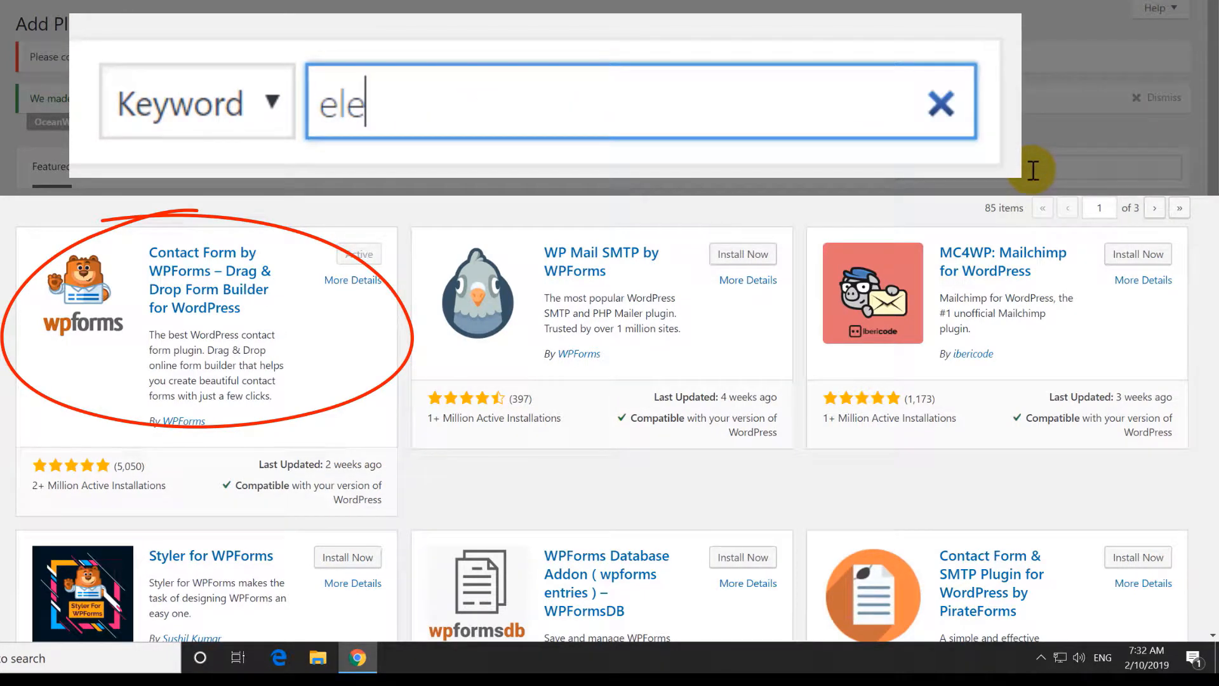
{"action": "type", "text": "r"}
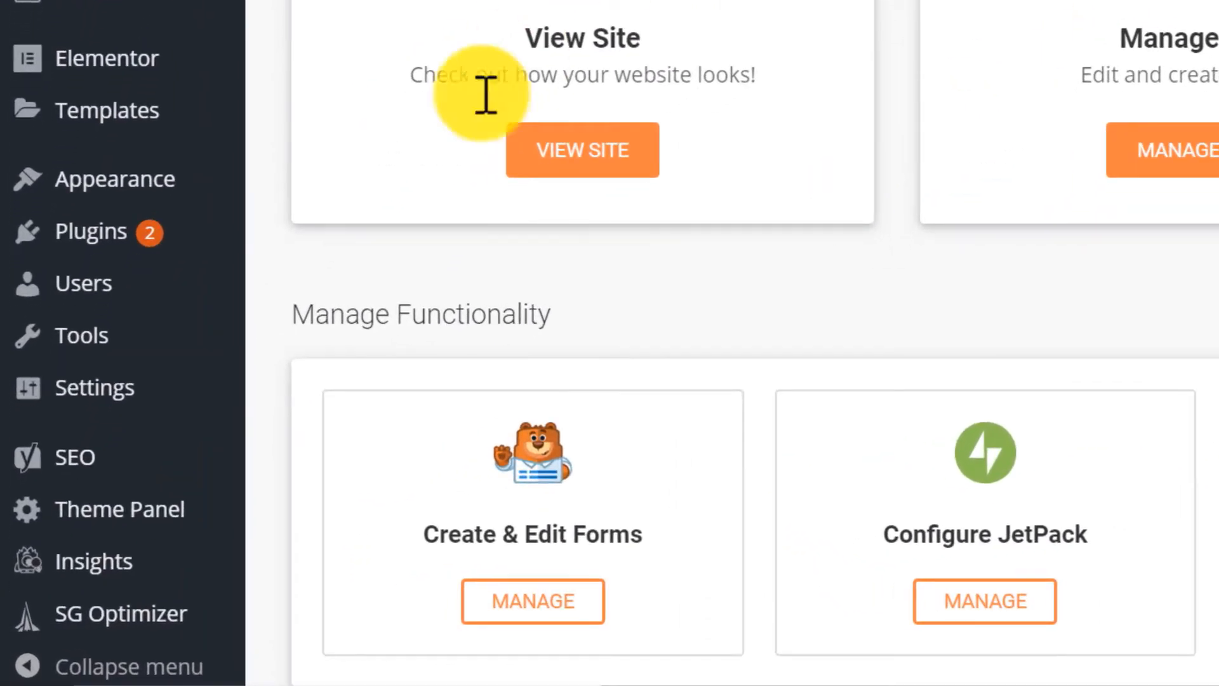
Set the Site Title to 'TWT WordPress' and the Tagline to 'My attempt to teach WordPress'.
{"action": "mouse_move", "coordinate": [138, 398]}
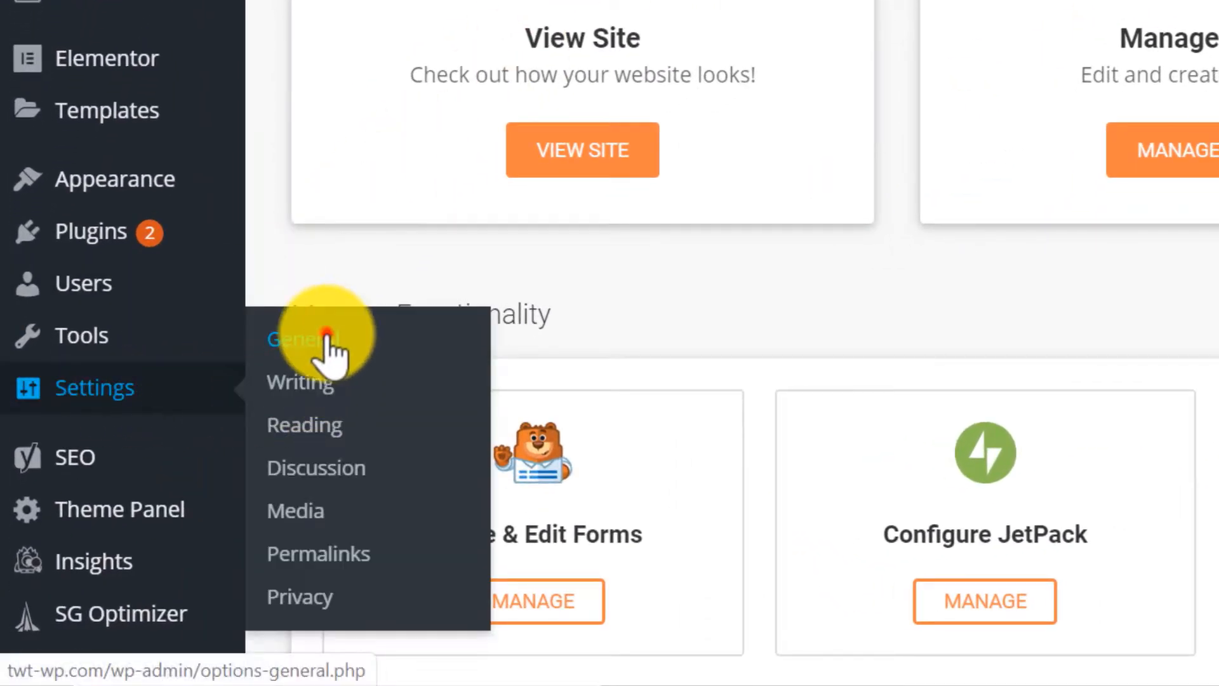
{"action": "left_click", "coordinate": [326, 336]}
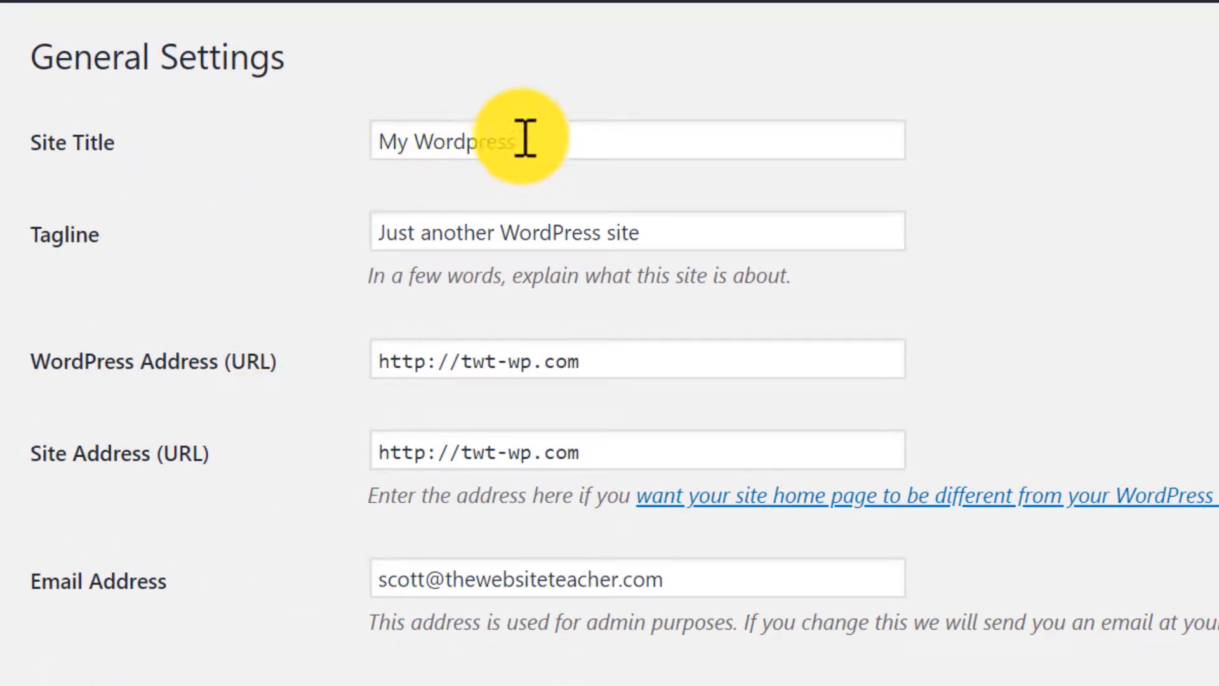
{"action": "left_click_drag", "start_coordinate": [525, 140], "coordinate": [395, 77]}
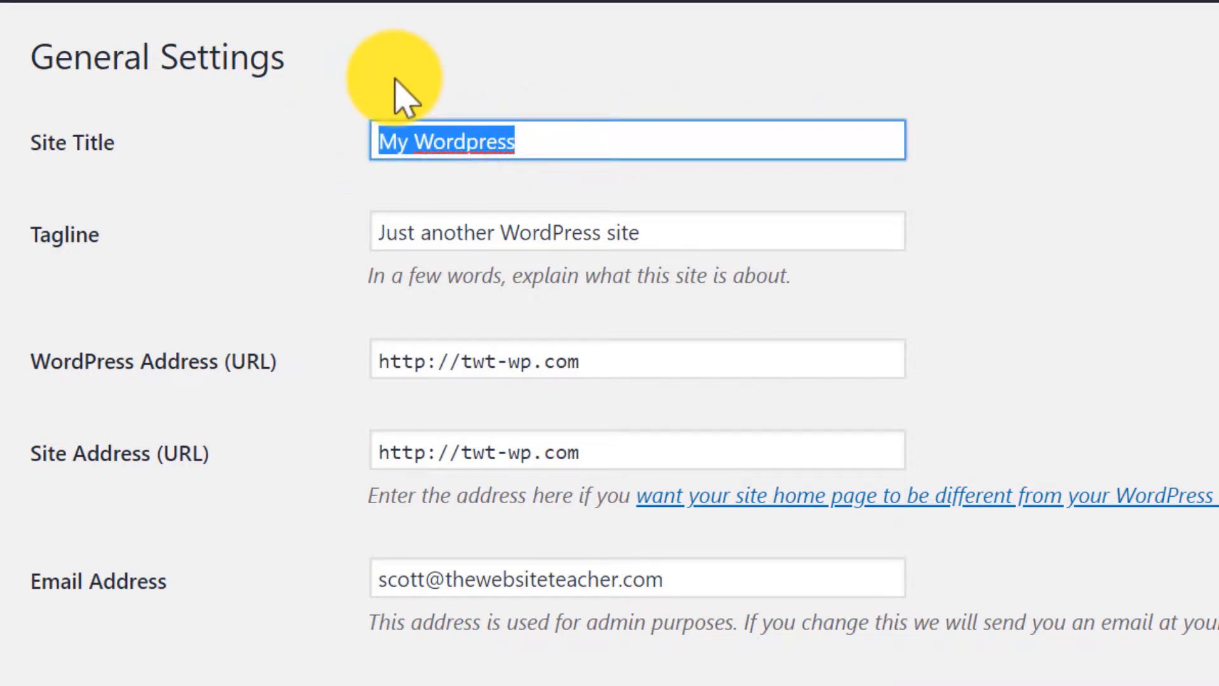
{"action": "type", "text": "TWT Wo"}
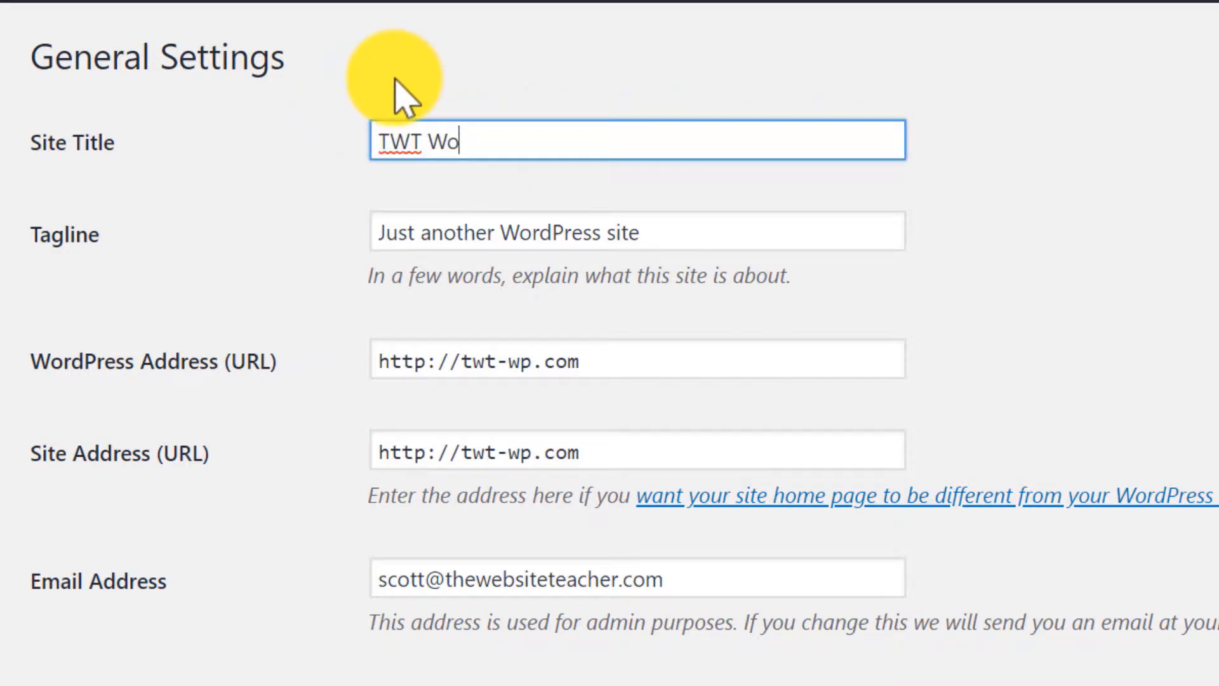
{"action": "type", "text": "rdPress"}
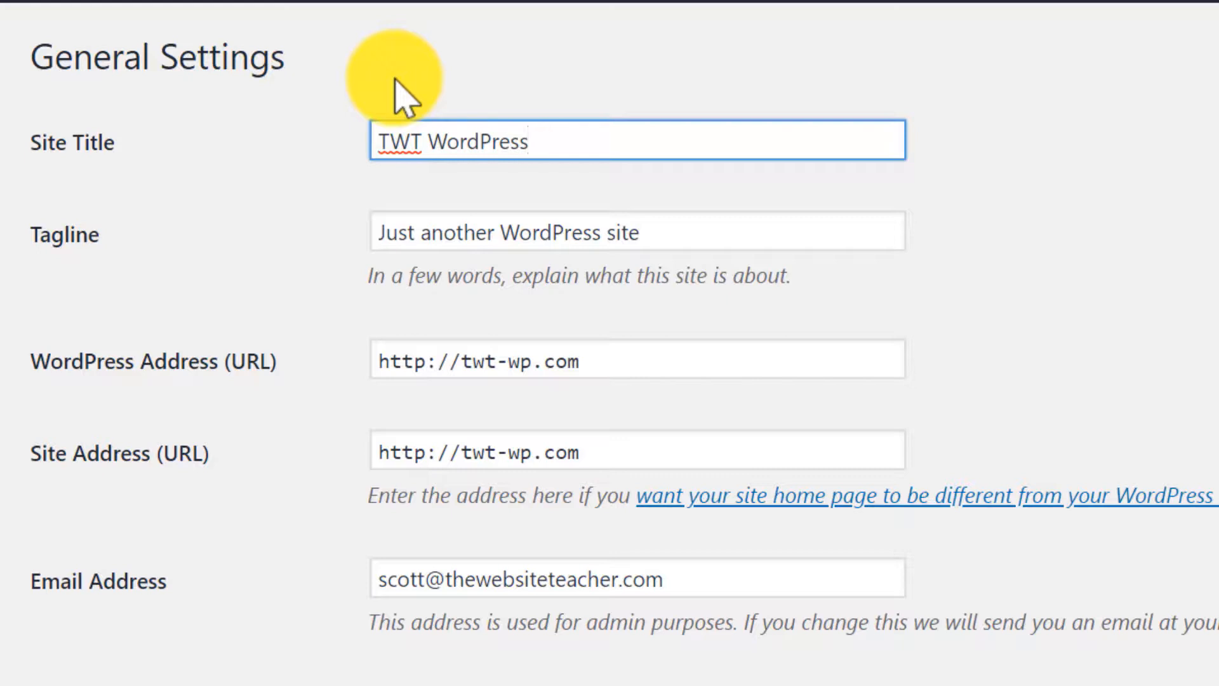
{"action": "left_click", "coordinate": [690, 231]}
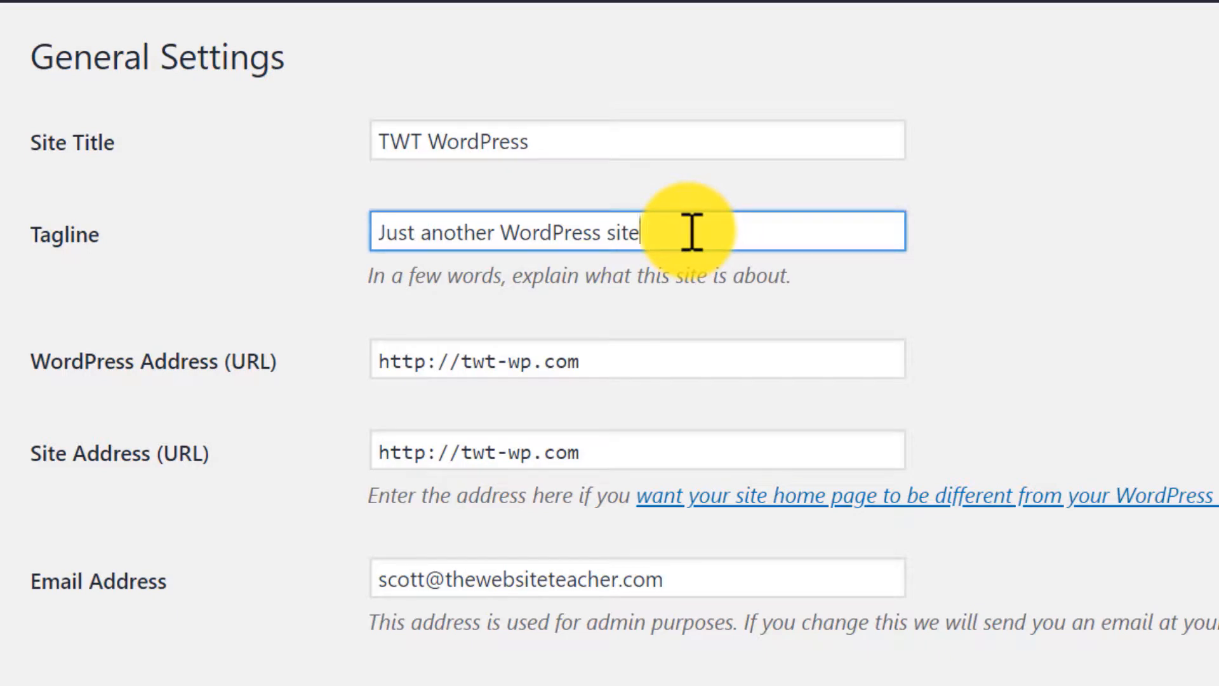
{"action": "triple_click", "coordinate": [691, 231]}
{"action": "type", "text": "My"}
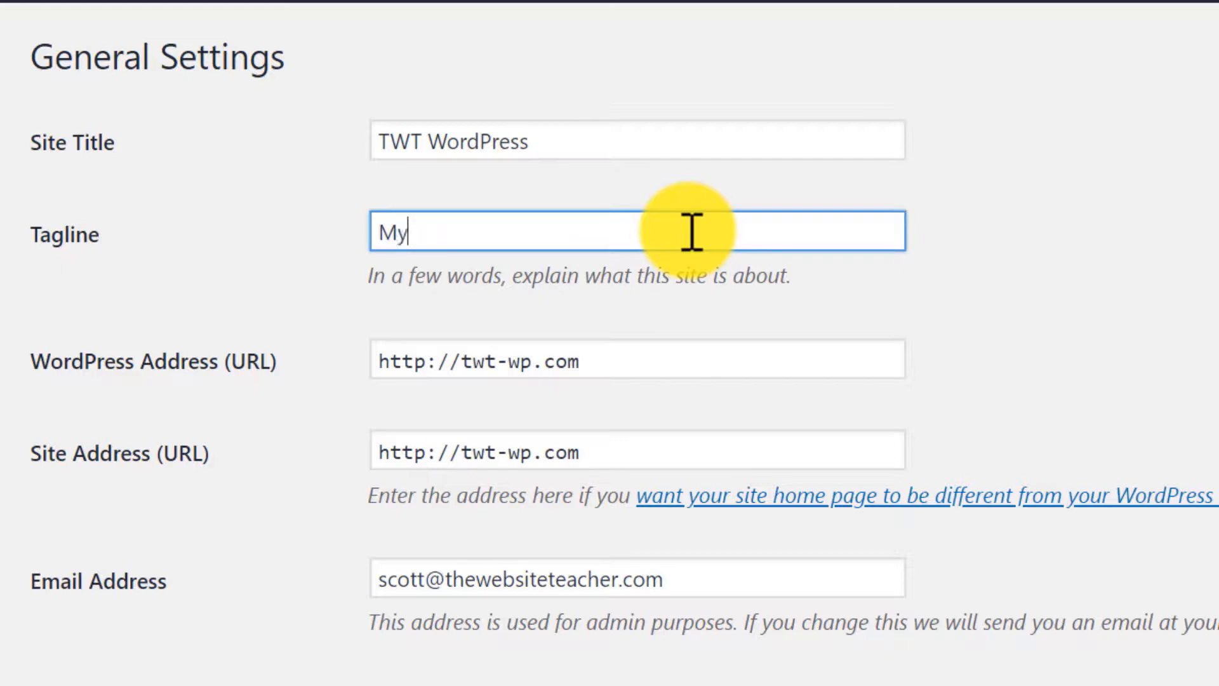
{"action": "type", "text": " attempt to tea"}
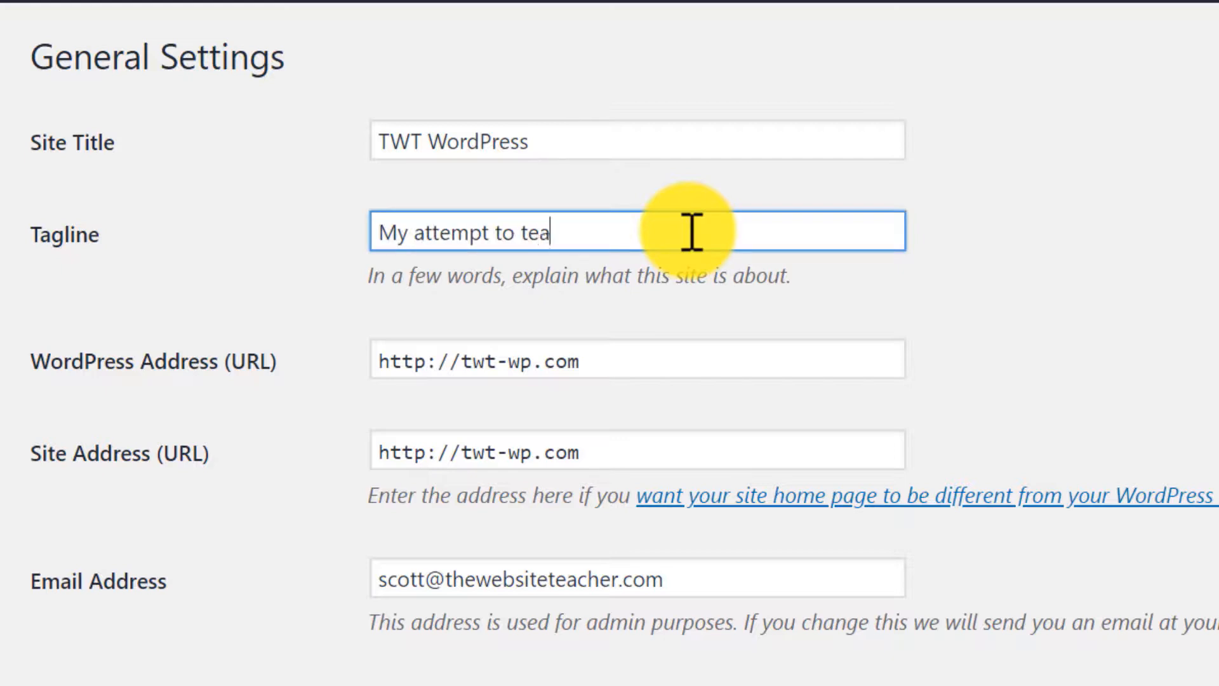
{"action": "type", "text": "ch WordPress"}
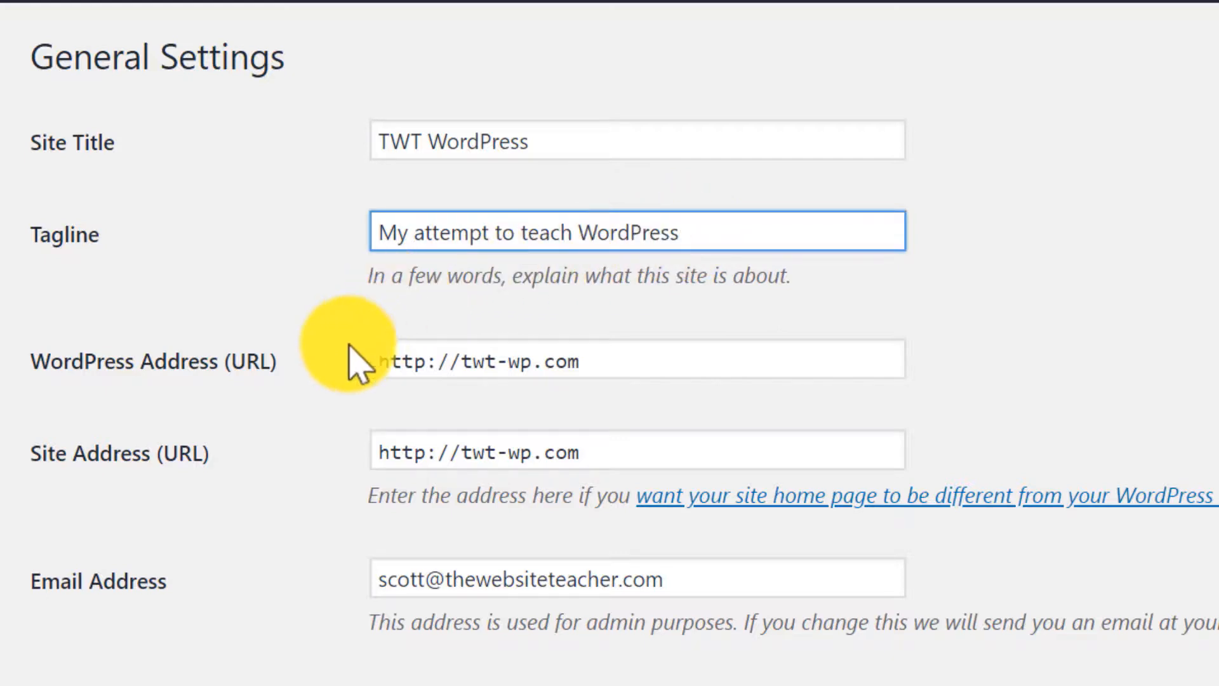
{"action": "left_click", "coordinate": [315, 385]}
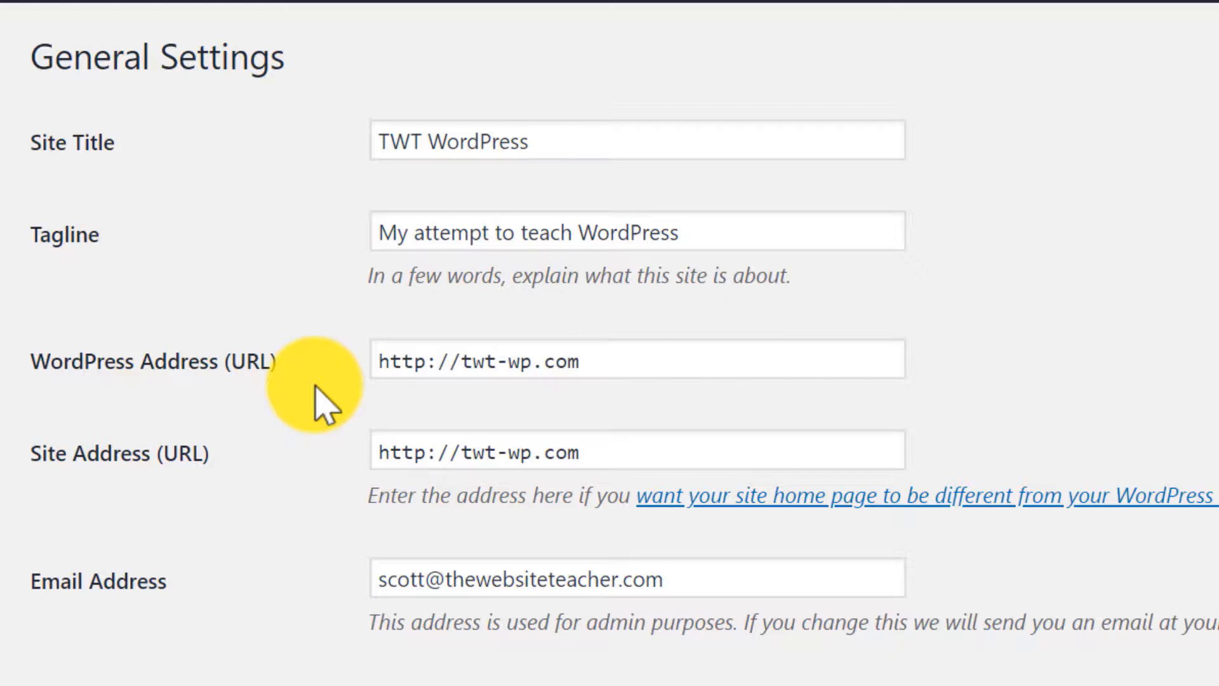
{"action": "left_click", "coordinate": [430, 361]}
{"action": "type", "text": "s"}
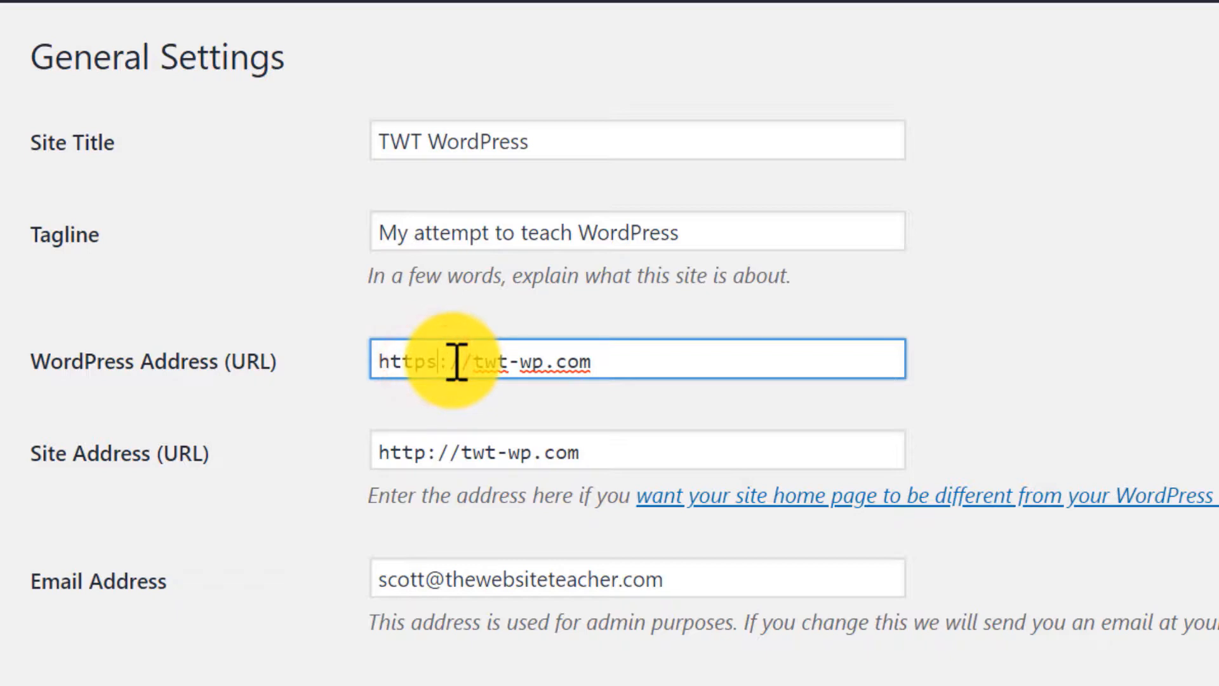
{"action": "left_click", "coordinate": [431, 452]}
{"action": "type", "text": "s"}
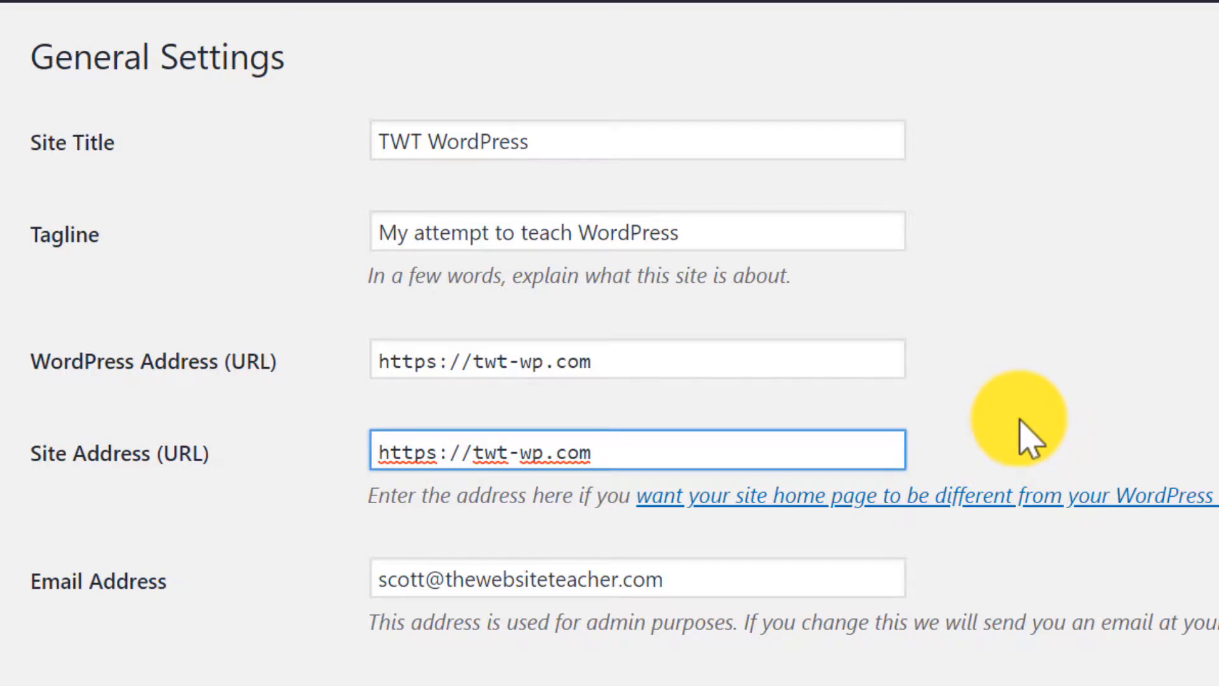
Set the site timezone to Brisbane and save the General Settings.
{"action": "scroll", "coordinate": [1021, 420], "scroll_direction": "down", "scroll_amount": 5}
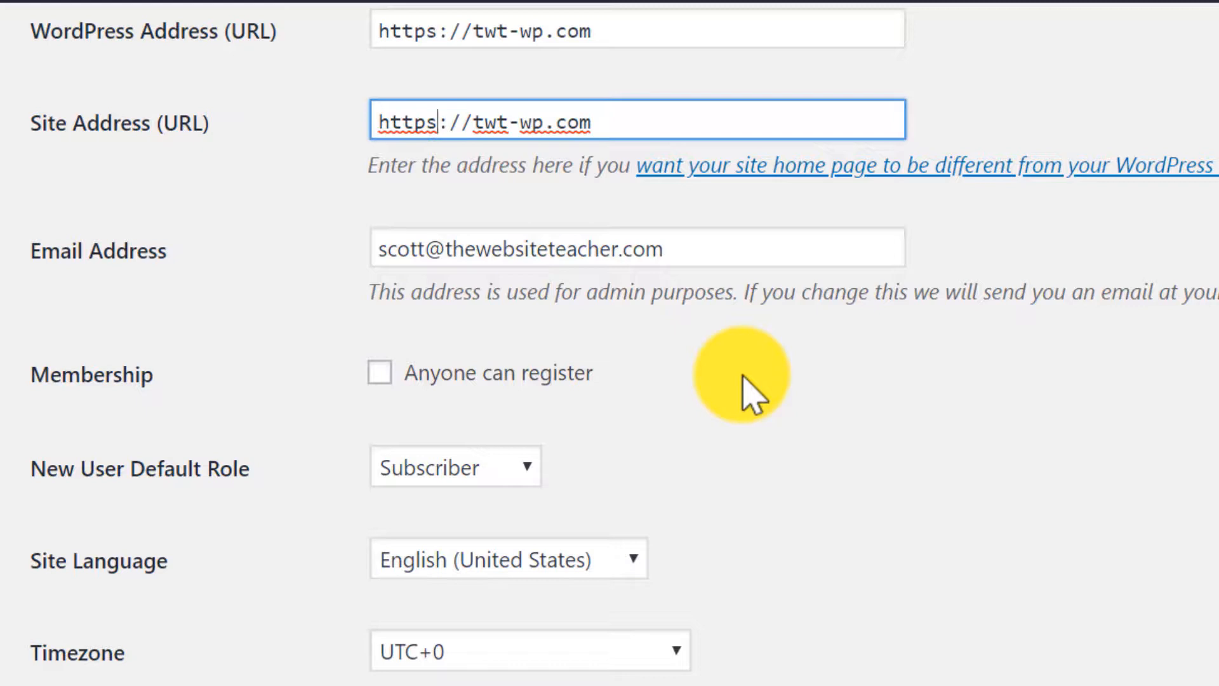
{"action": "scroll", "coordinate": [753, 394], "scroll_direction": "down", "scroll_amount": 2}
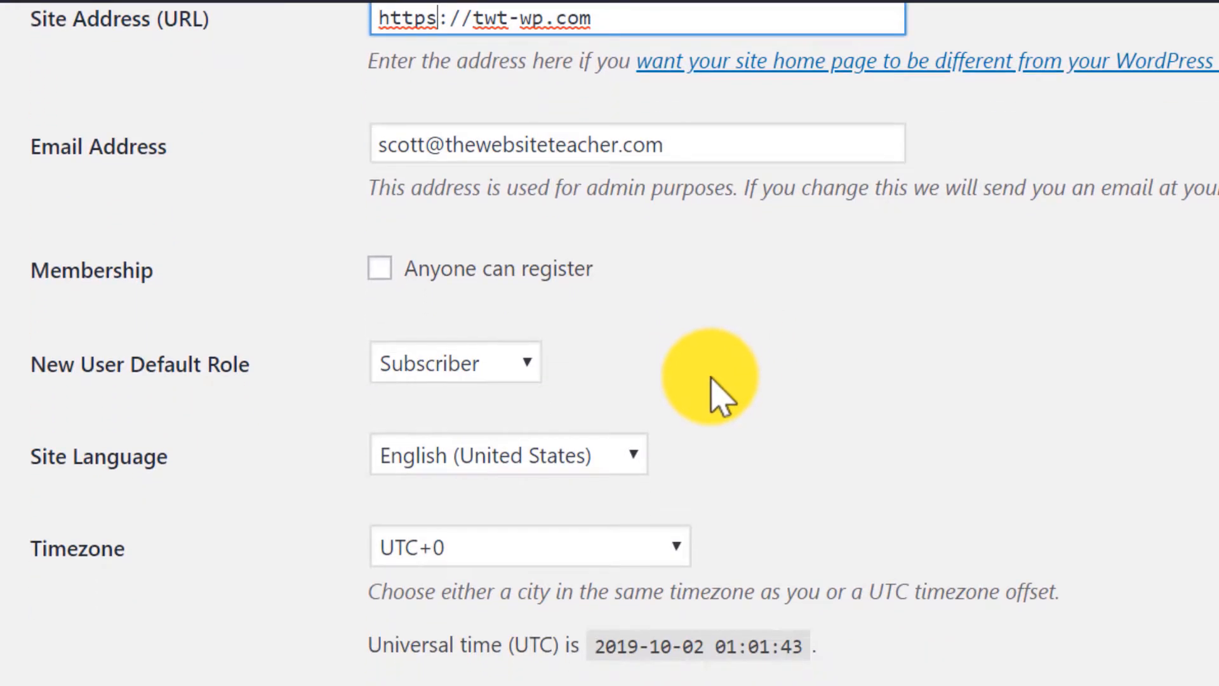
{"action": "scroll", "coordinate": [722, 381], "scroll_direction": "down", "scroll_amount": 4}
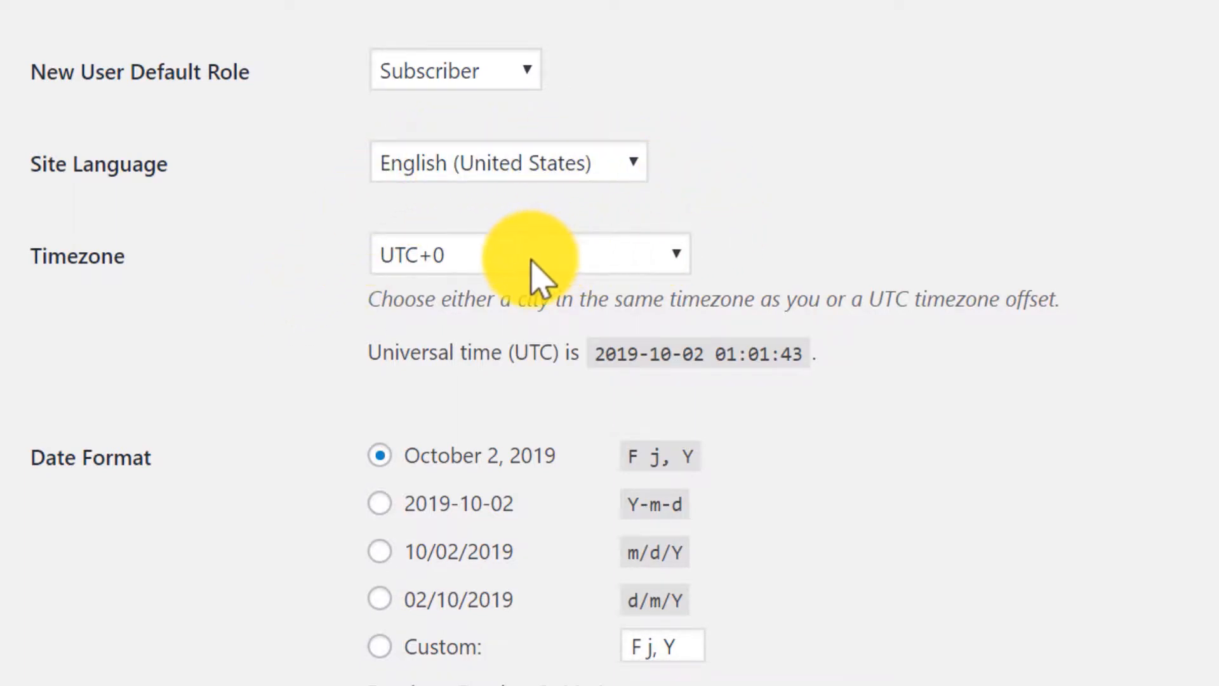
{"action": "left_click", "coordinate": [666, 253]}
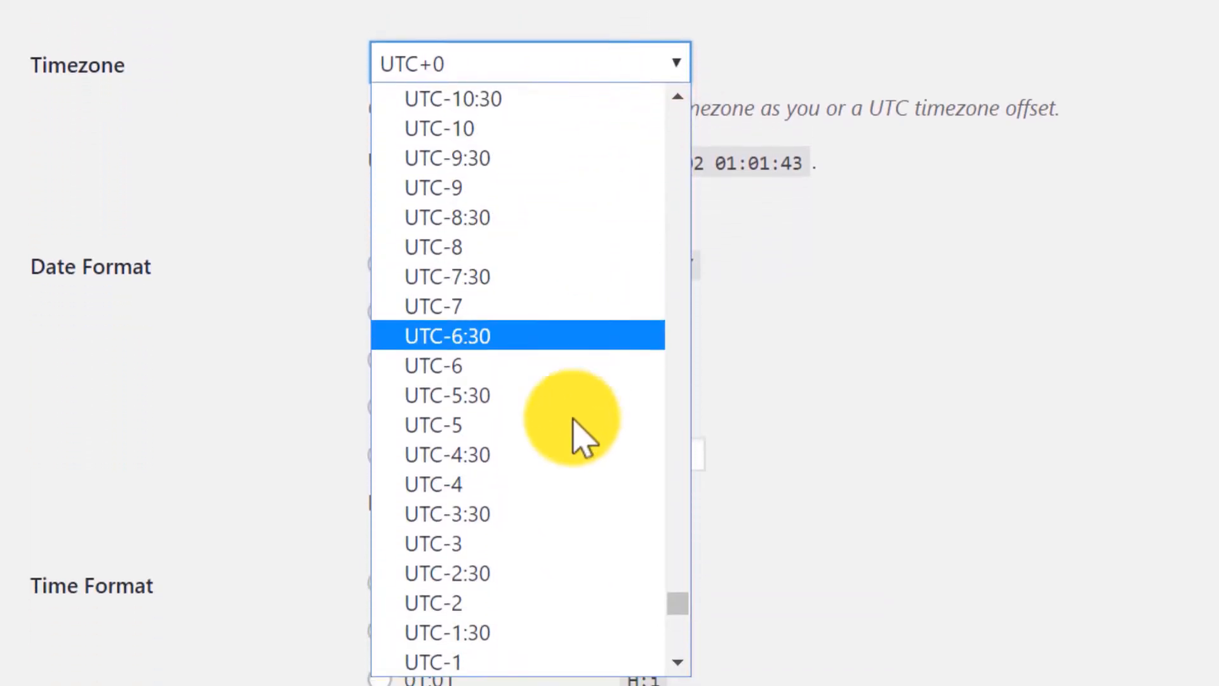
{"action": "type", "text": "bri"}
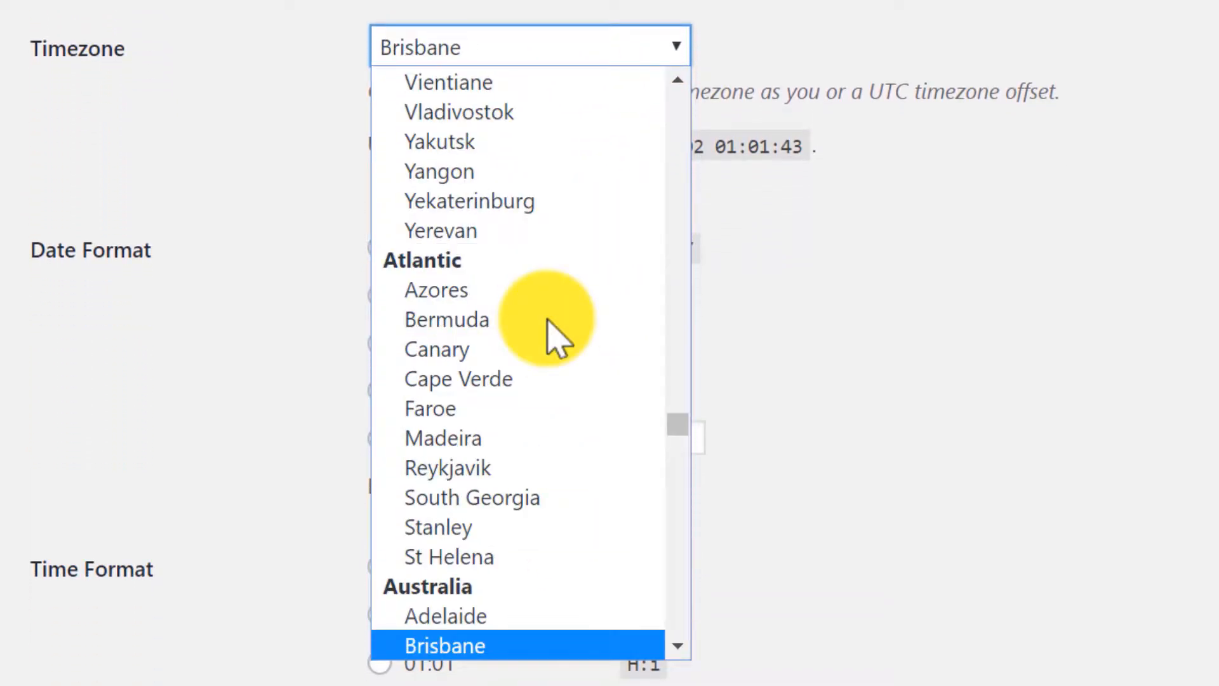
{"action": "left_click", "coordinate": [486, 646]}
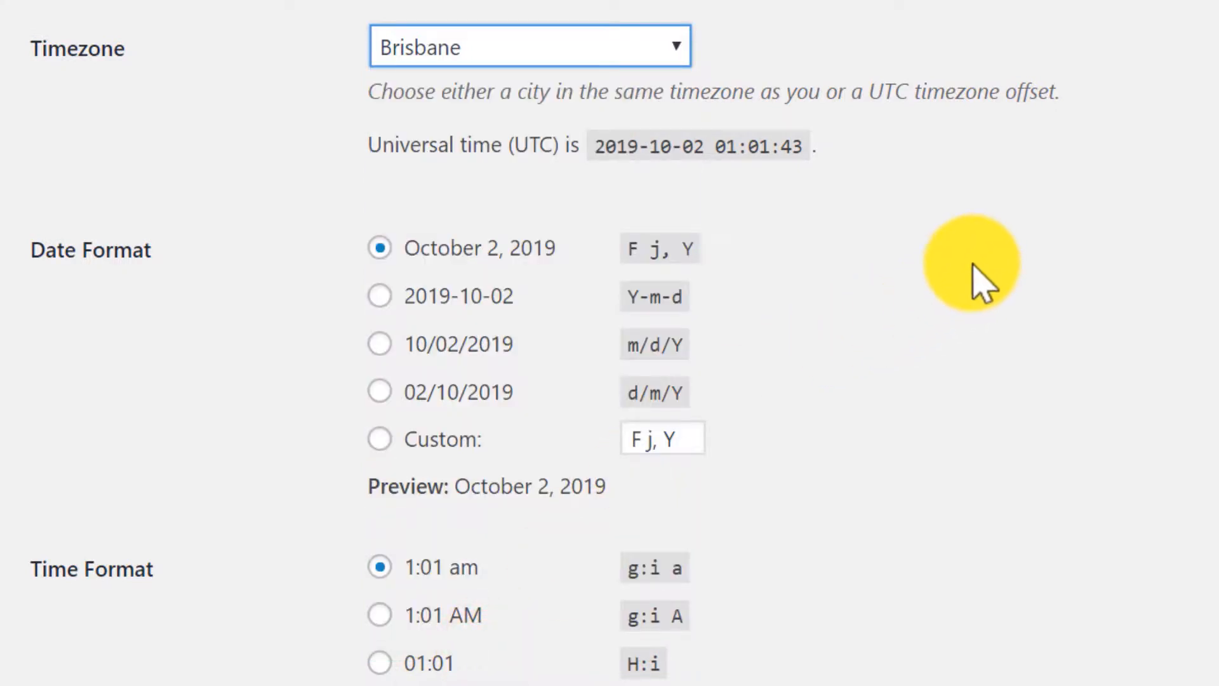
{"action": "scroll", "coordinate": [978, 2], "scroll_direction": "down", "scroll_amount": 2}
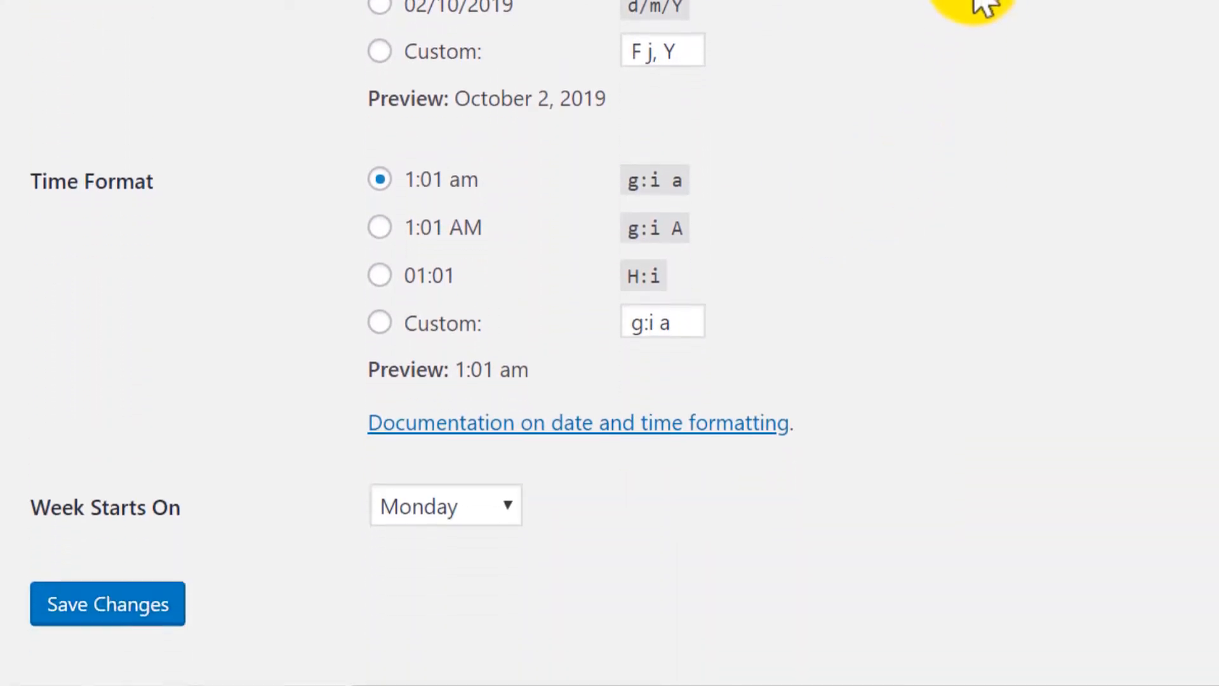
{"action": "left_click", "coordinate": [103, 535]}
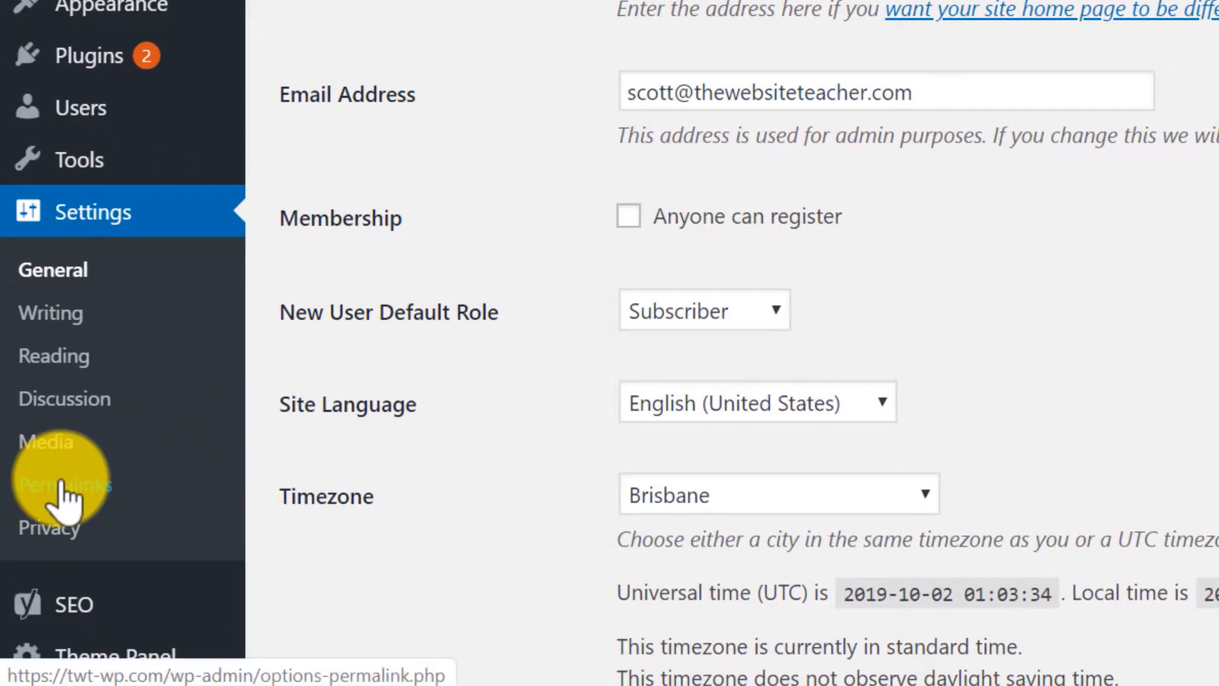
{"action": "left_click", "coordinate": [60, 483]}
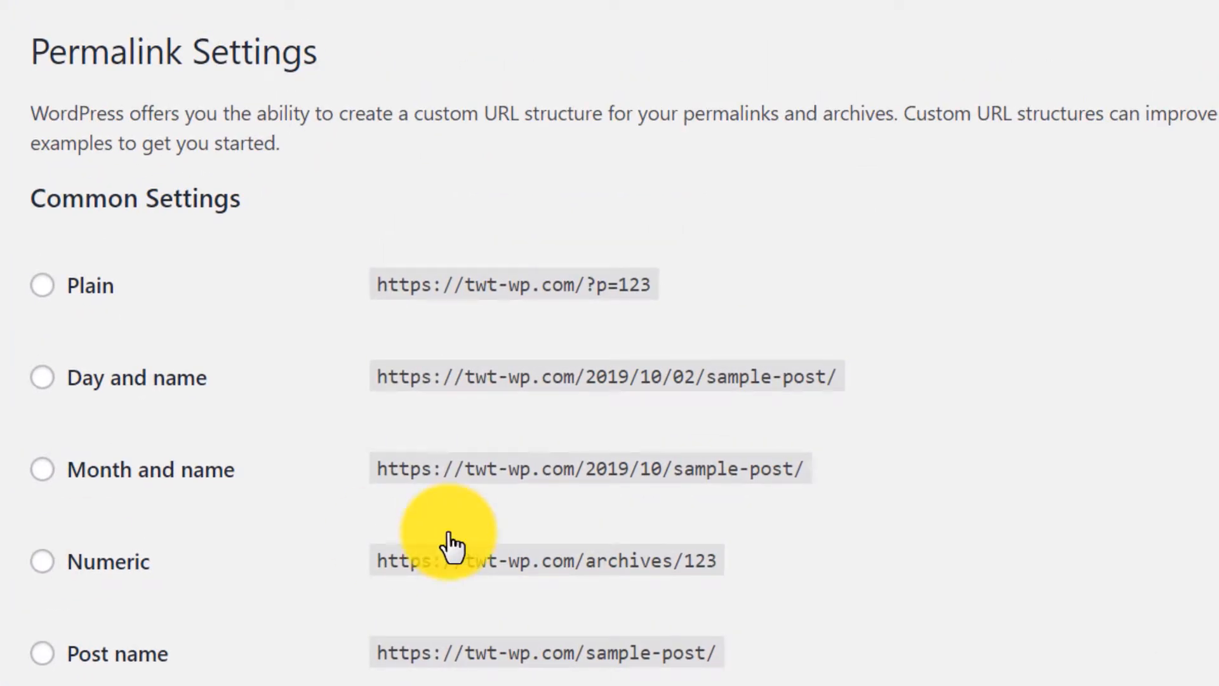
Check on the live site that the About page address contains /index.php/about/.
{"action": "left_click", "coordinate": [1023, 336]}
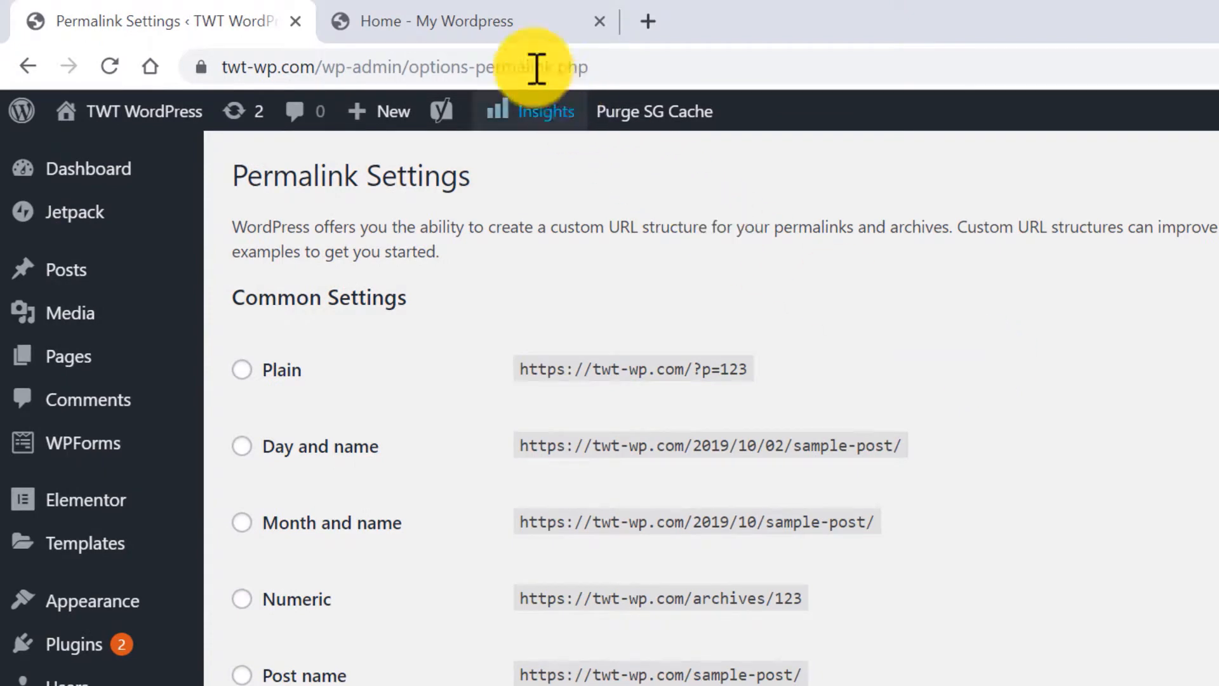
{"action": "left_click", "coordinate": [476, 20]}
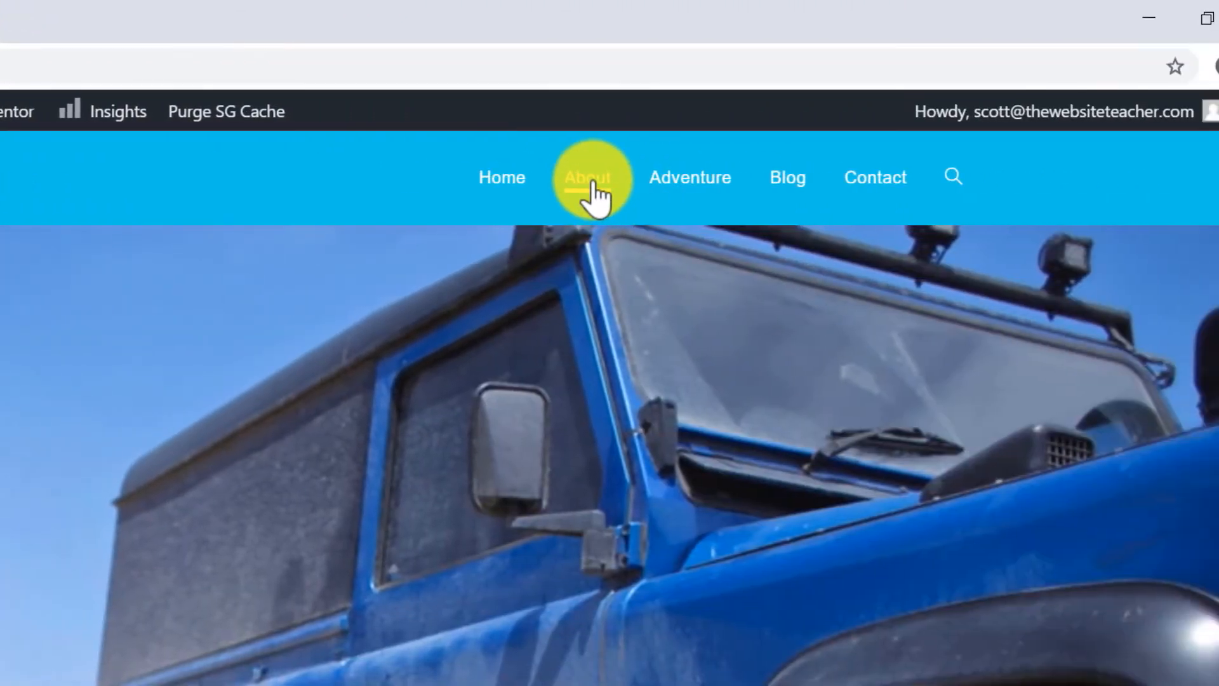
{"action": "left_click", "coordinate": [945, 181]}
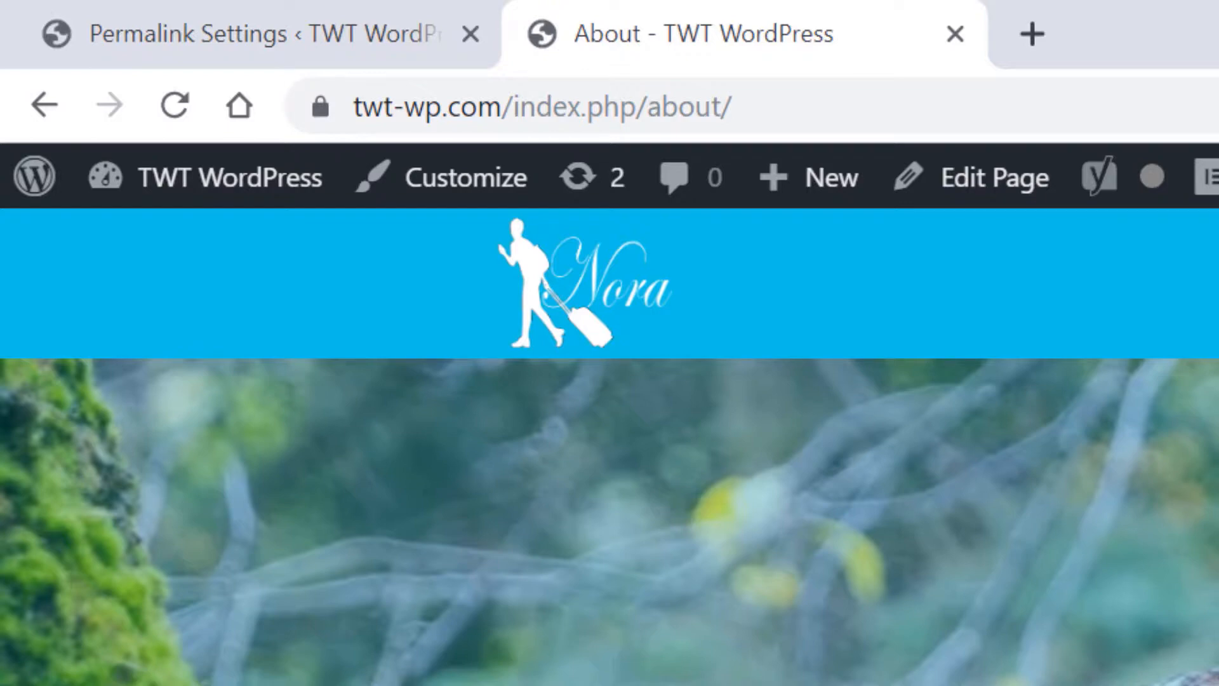
{"action": "left_click", "coordinate": [281, 34]}
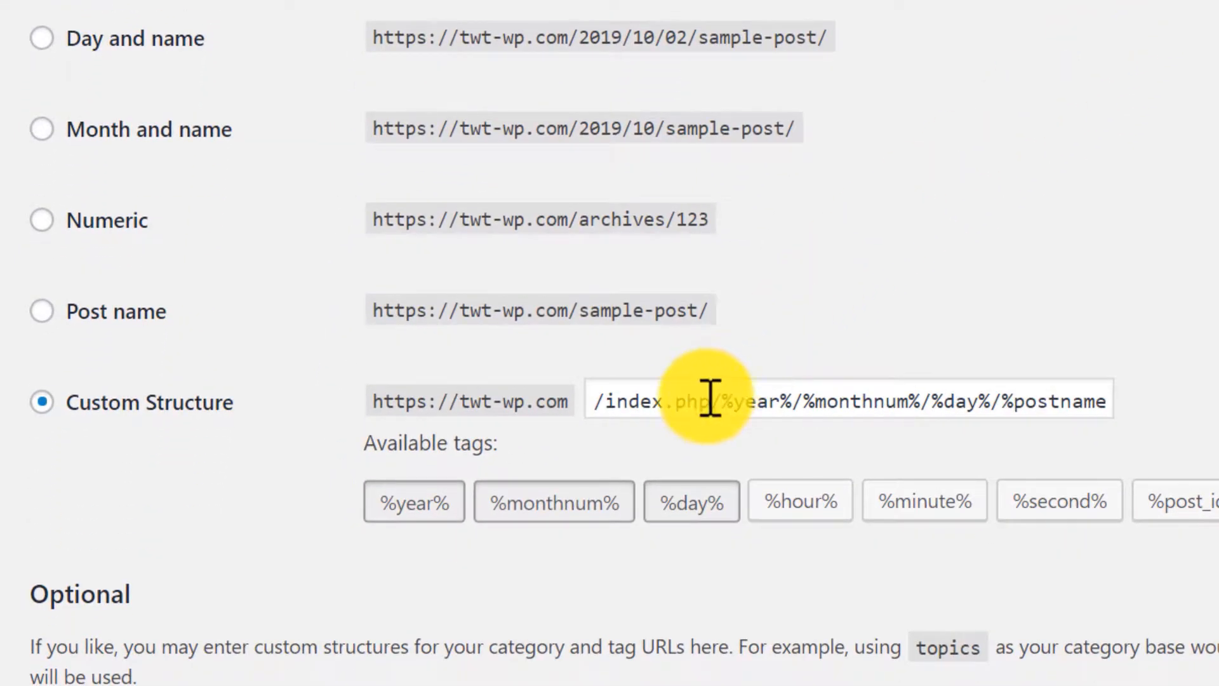
Remove index.php from the custom permalink structure and save it.
{"action": "left_click", "coordinate": [712, 402]}
{"action": "key", "text": "BackSpace"}
{"action": "key", "text": "BackSpace"}
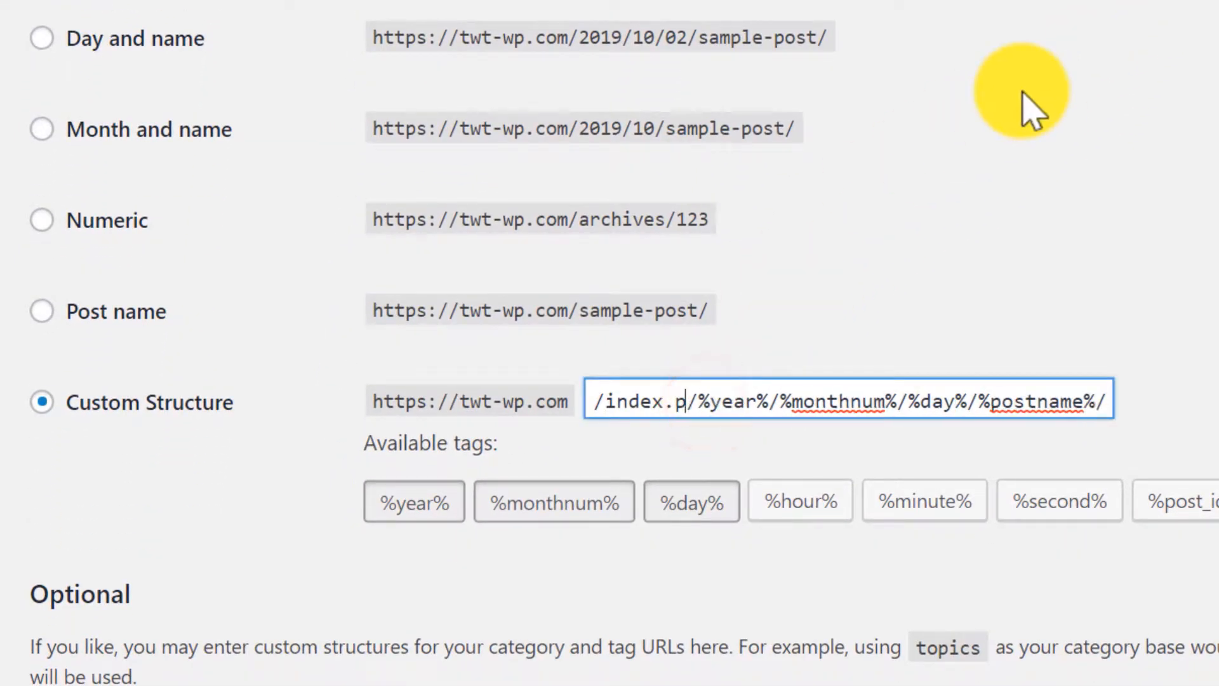
{"action": "key", "text": "BackSpace"}
{"action": "key", "text": "BackSpace"}
{"action": "key", "text": "BackSpace"}
{"action": "key", "text": "BackSpace"}
{"action": "key", "text": "BackSpace"}
{"action": "key", "text": "BackSpace"}
{"action": "key", "text": "BackSpace"}
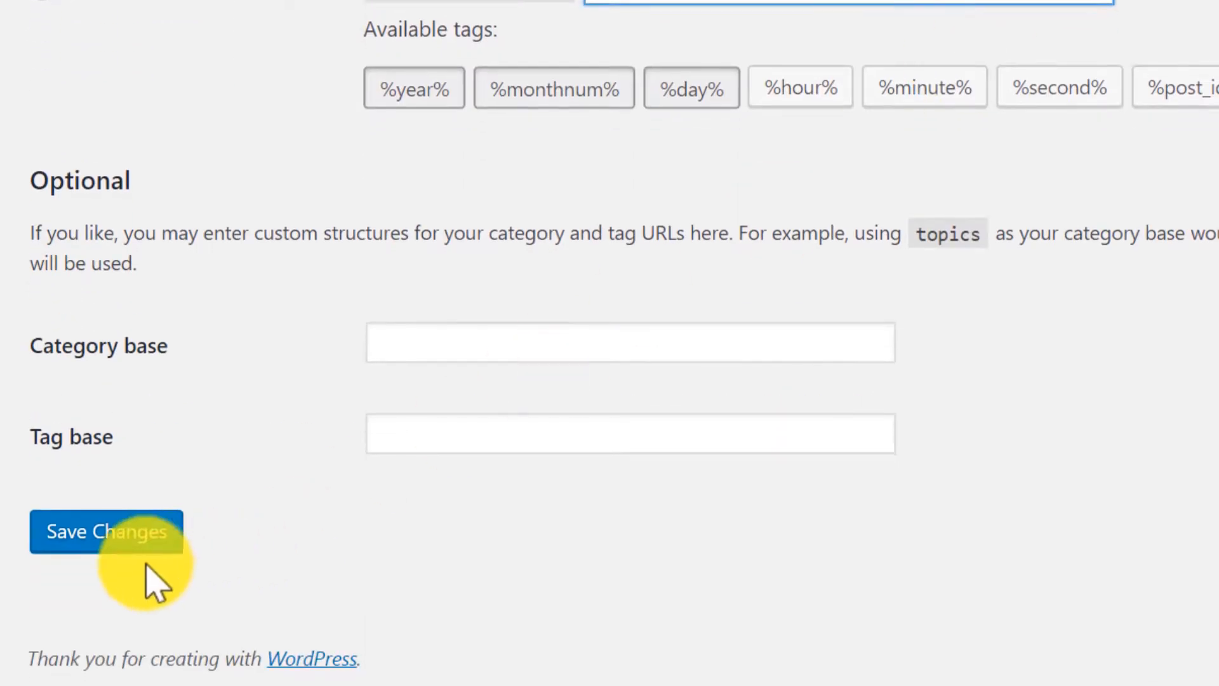
{"action": "left_click", "coordinate": [117, 541]}
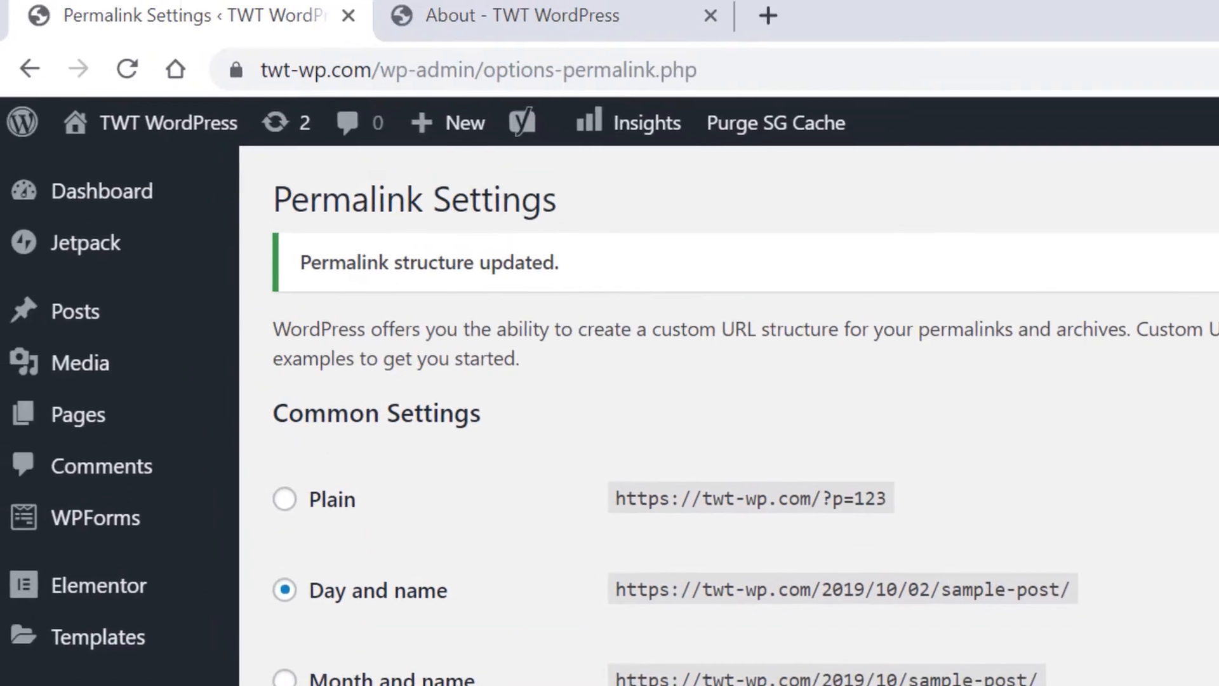
Verify the About page now loads at twt-wp.com/about/.
{"action": "left_click", "coordinate": [566, 17]}
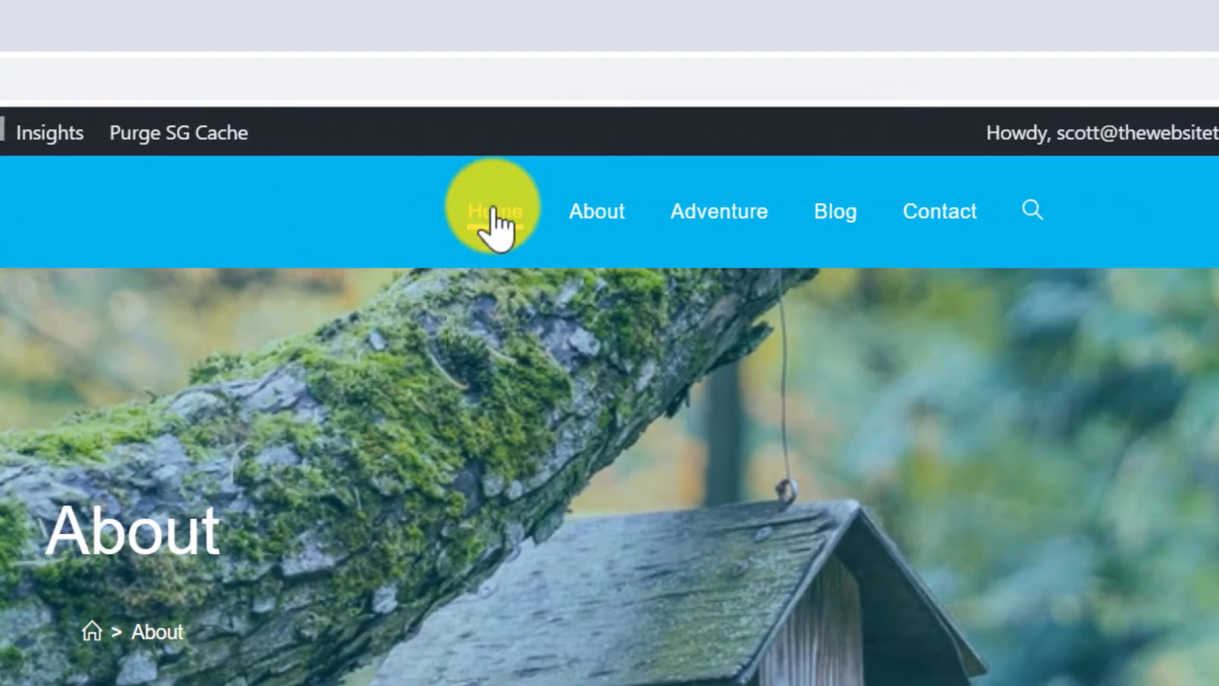
{"action": "left_click", "coordinate": [493, 212]}
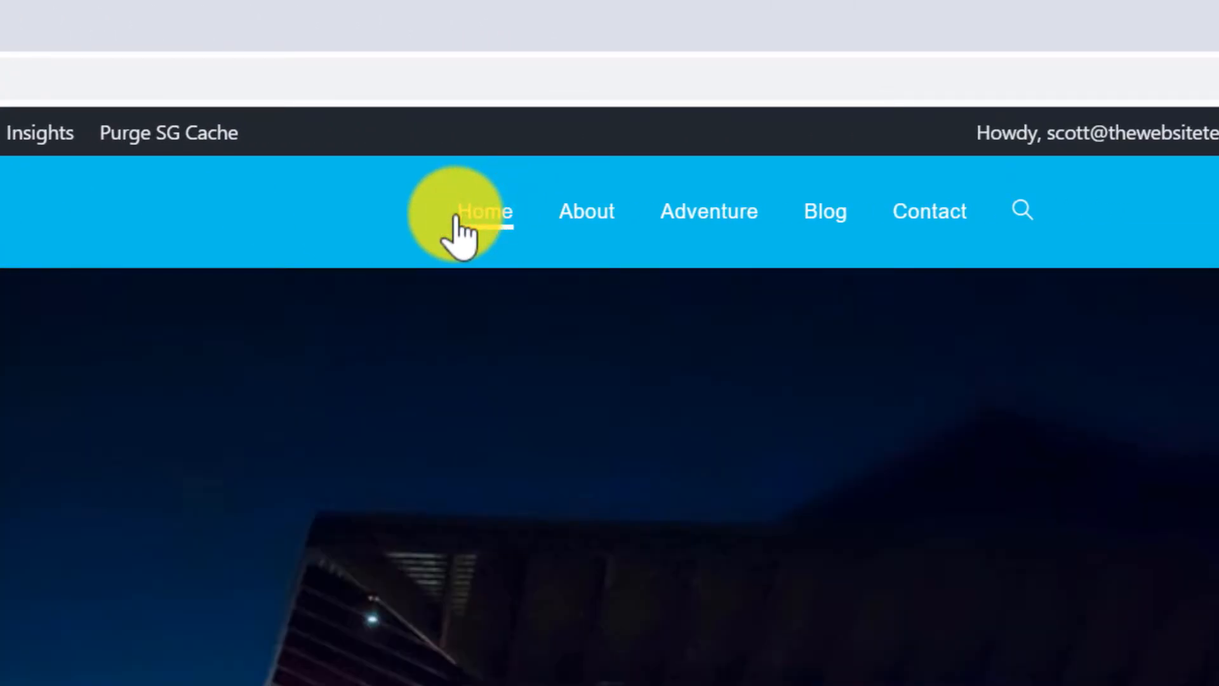
{"action": "left_click", "coordinate": [588, 217]}
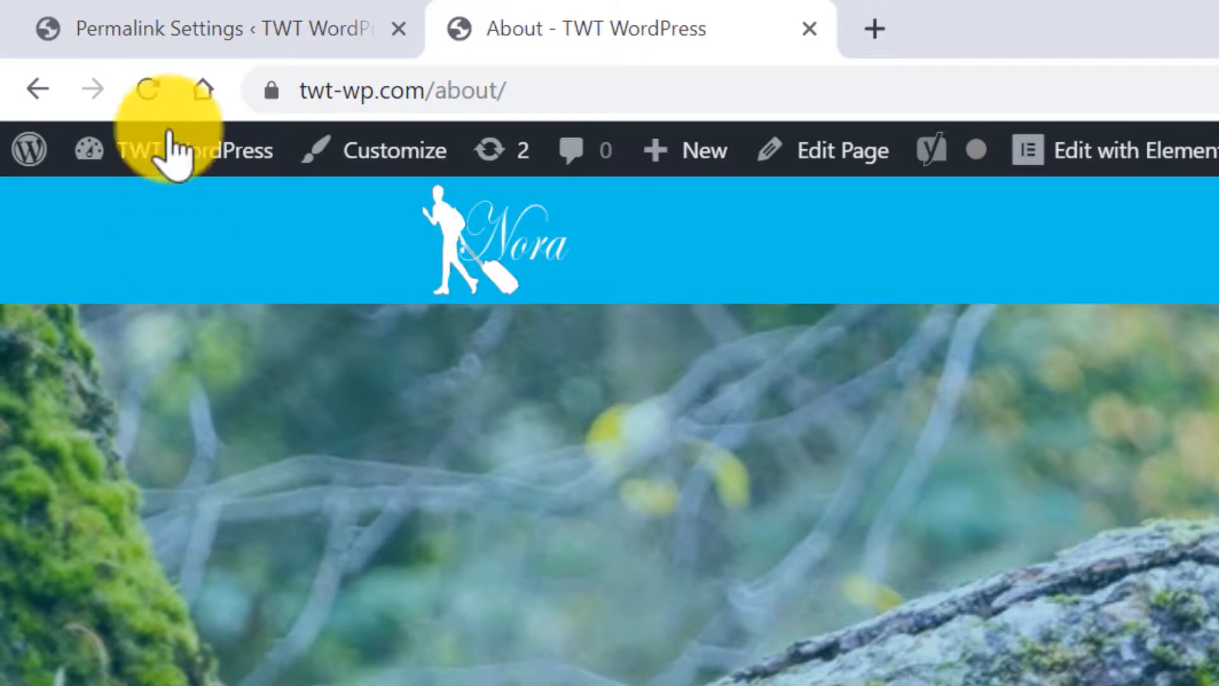
{"action": "left_click", "coordinate": [164, 26]}
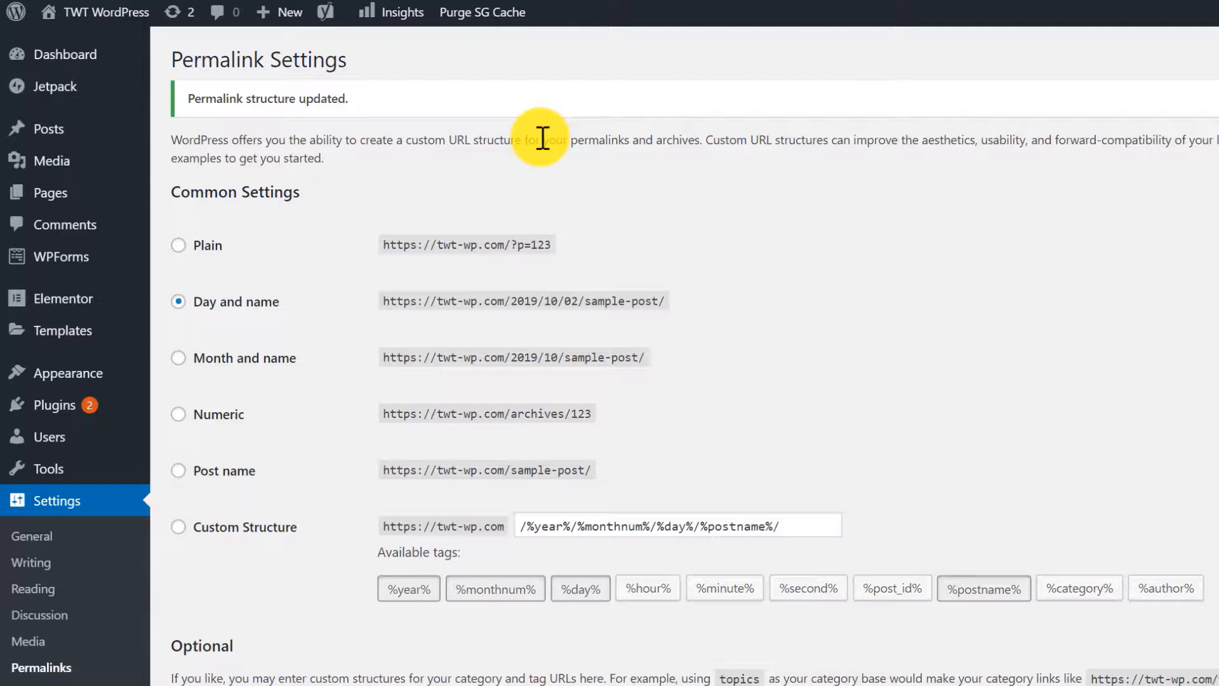
Launch the Yoast SEO configuration wizard from the SEO General dashboard.
{"action": "scroll", "coordinate": [542, 138], "scroll_direction": "down", "scroll_amount": 5}
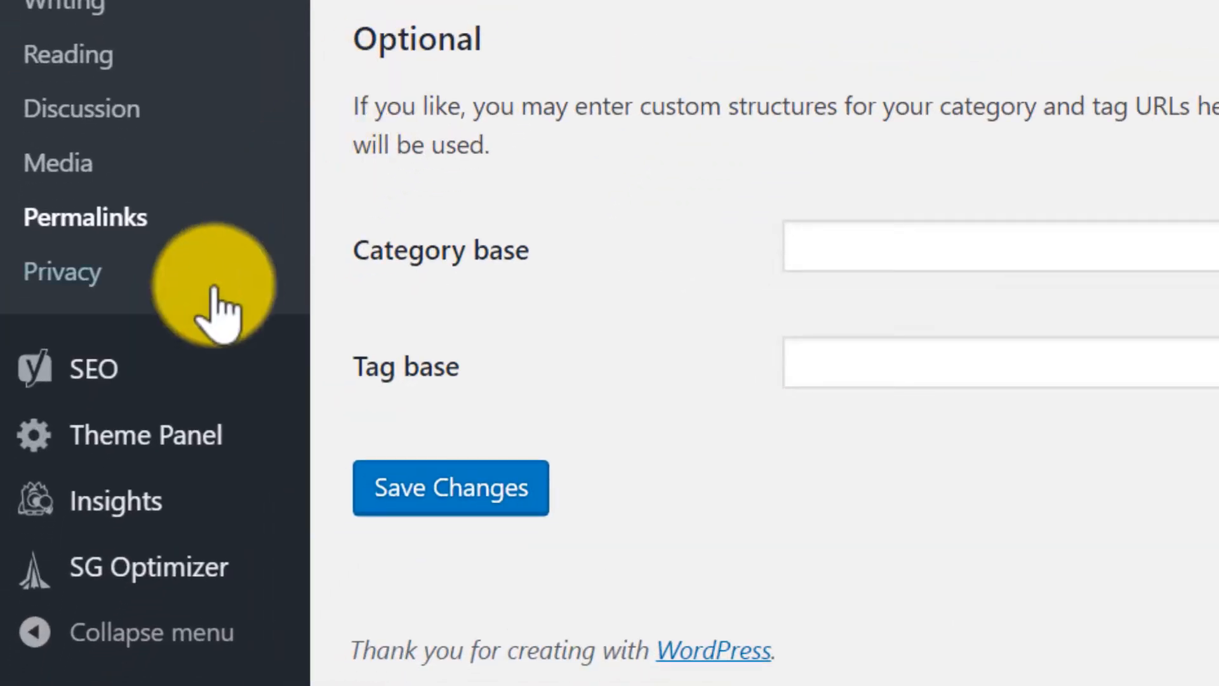
{"action": "mouse_move", "coordinate": [103, 389]}
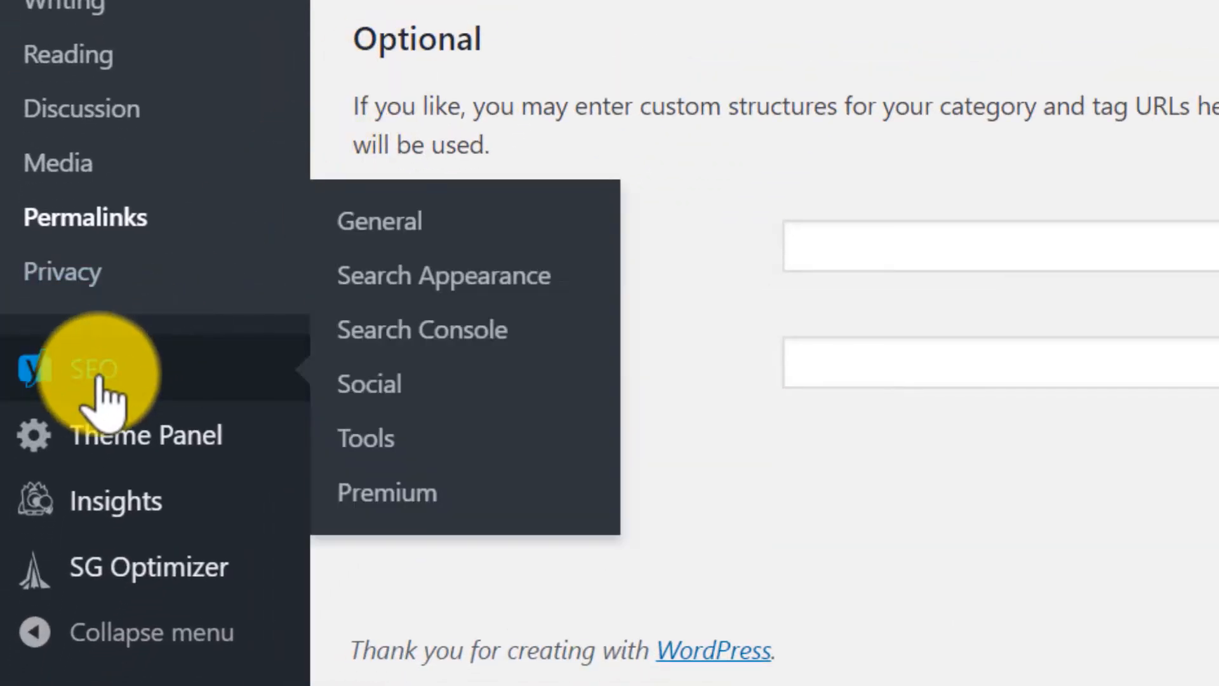
{"action": "left_click", "coordinate": [423, 220]}
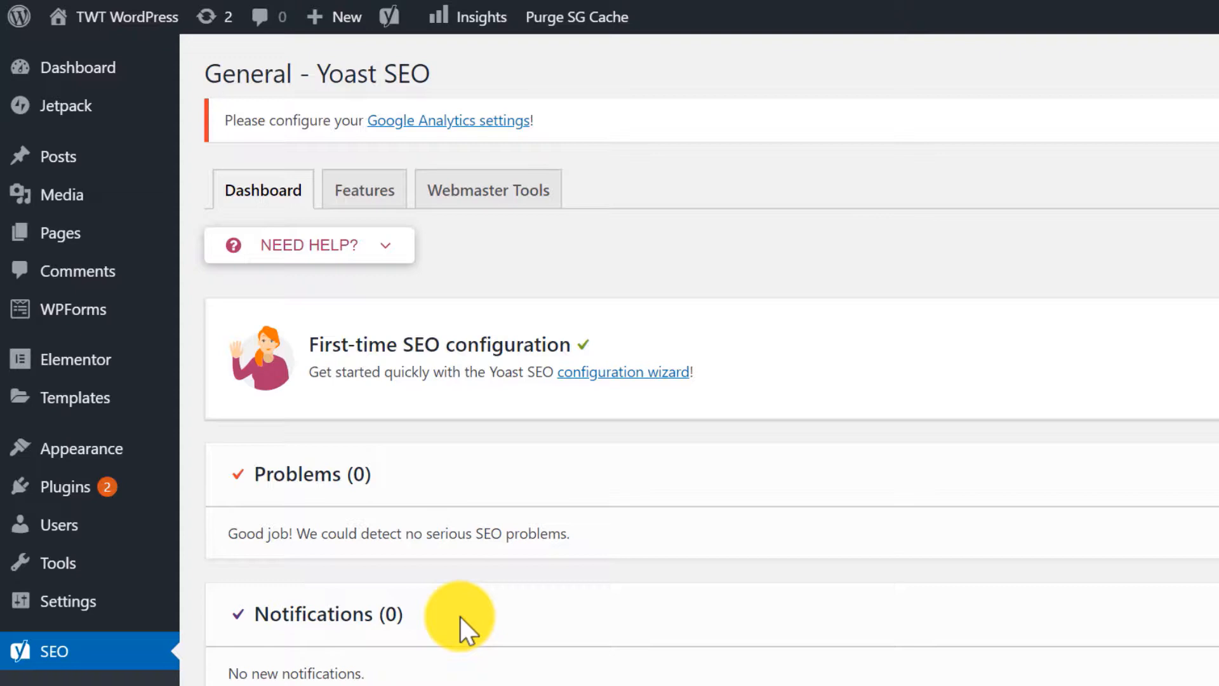
{"action": "left_click", "coordinate": [616, 376]}
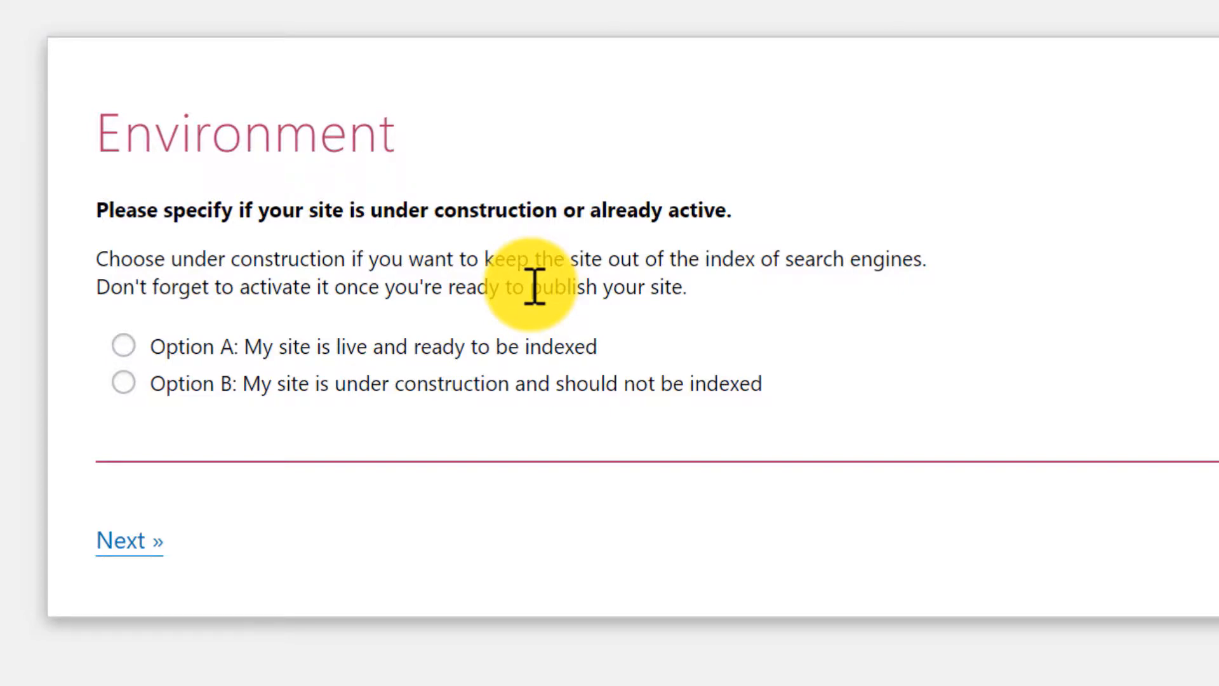
Mark the site as live and as a small offline business in the Yoast wizard.
{"action": "left_click", "coordinate": [121, 346]}
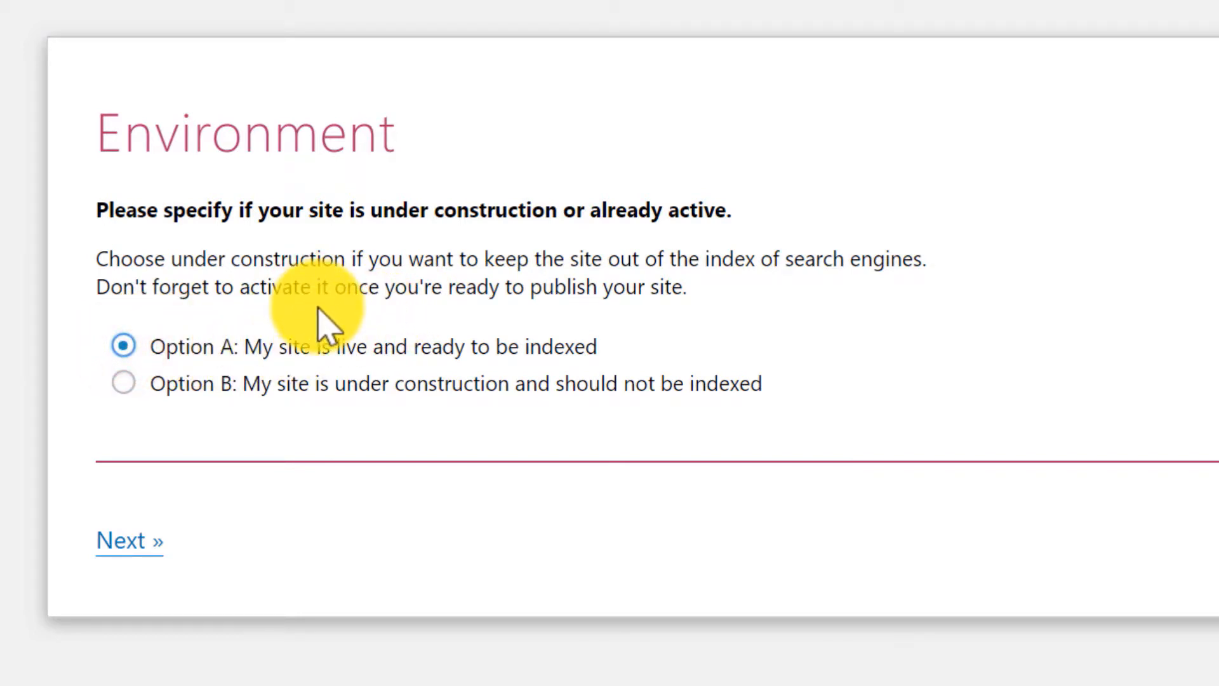
{"action": "left_click", "coordinate": [122, 545]}
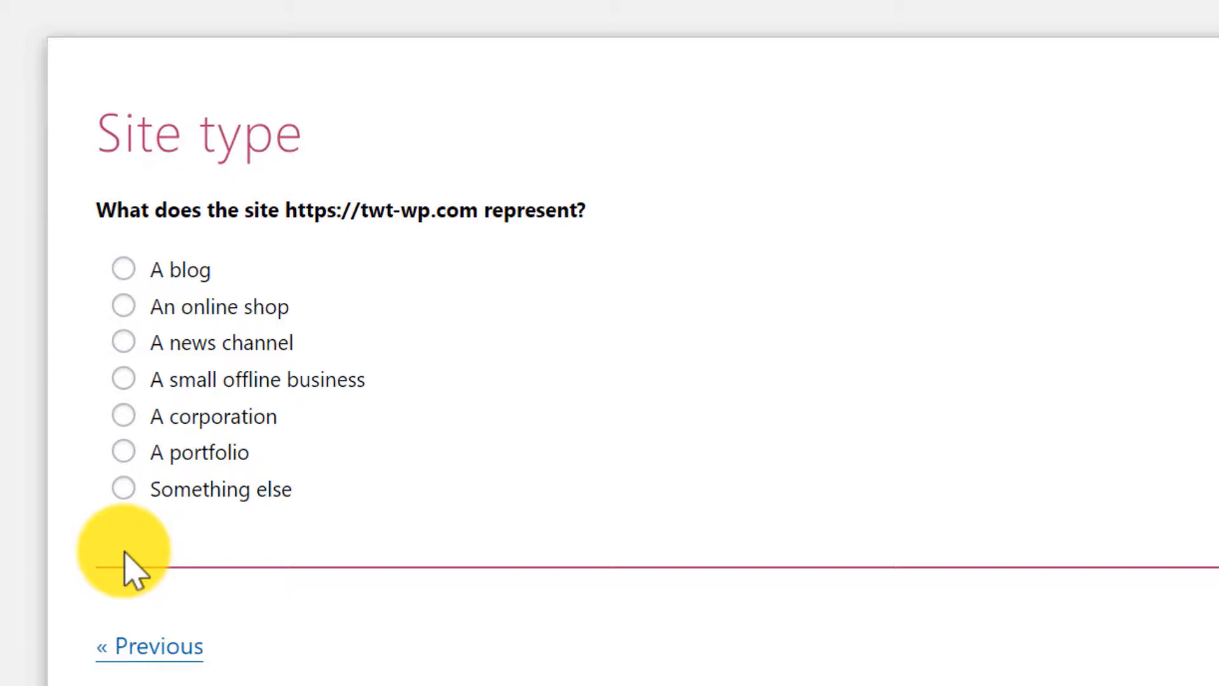
{"action": "left_click", "coordinate": [124, 380]}
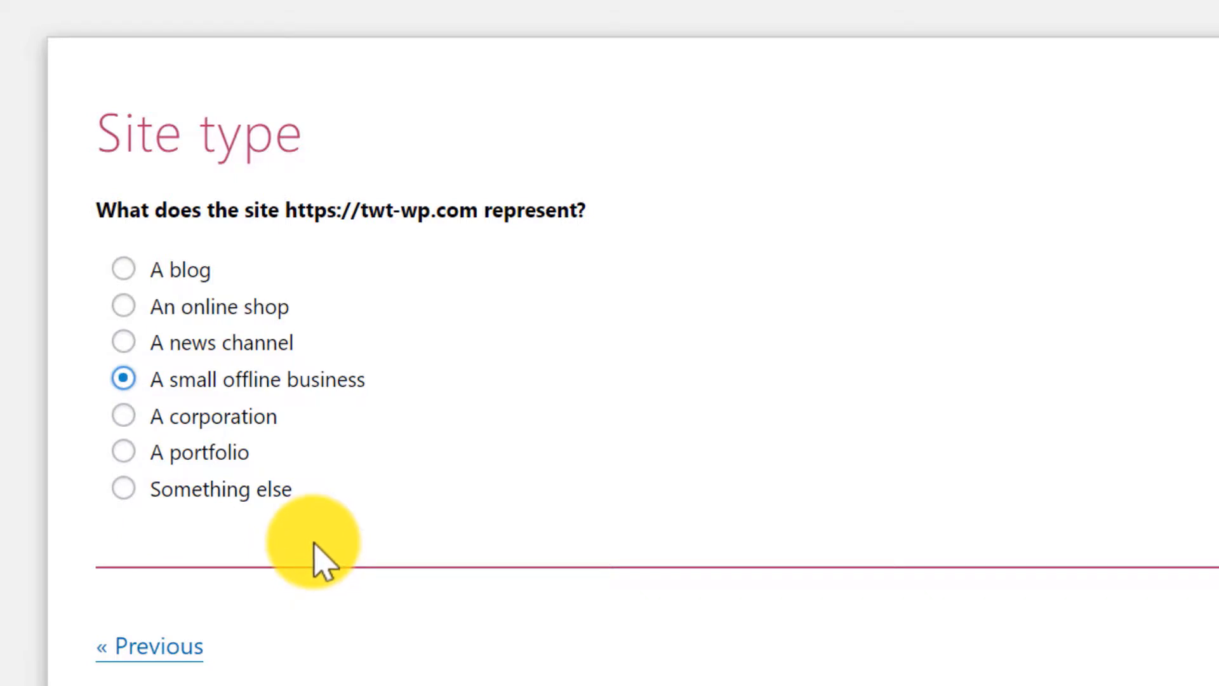
{"action": "left_click", "coordinate": [1054, 549]}
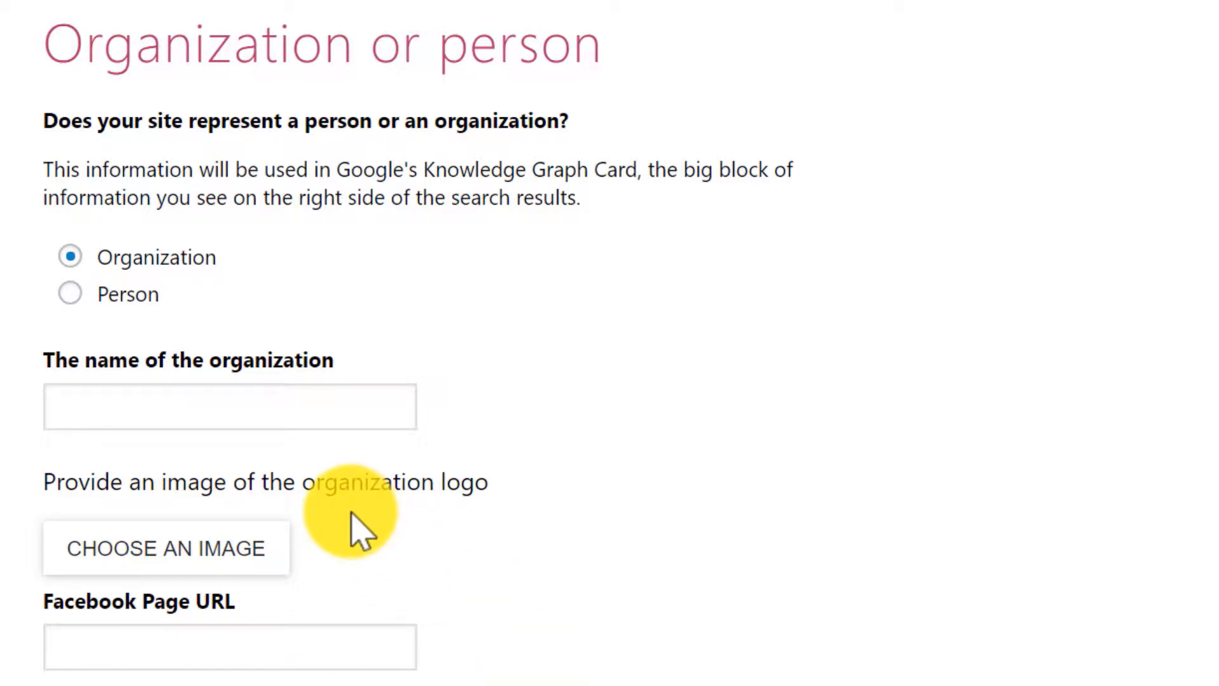
Enter 'TWT WP' as the organization name in the Yoast wizard.
{"action": "left_click", "coordinate": [278, 397]}
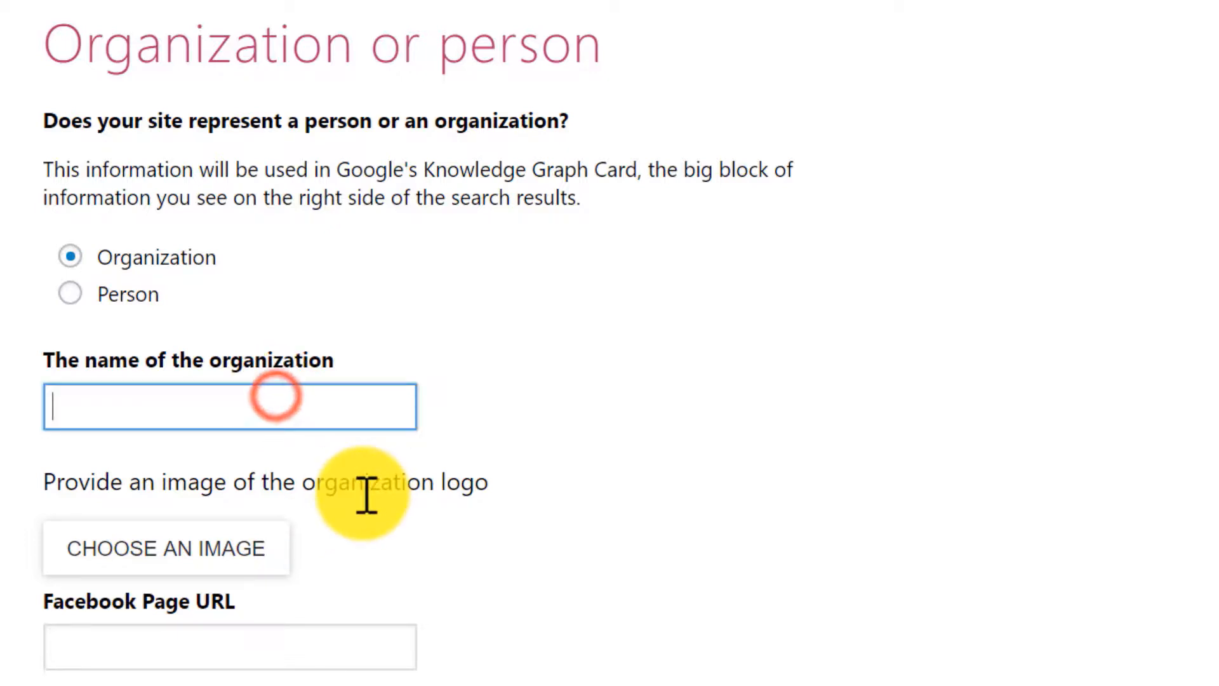
{"action": "type", "text": "TWT W"}
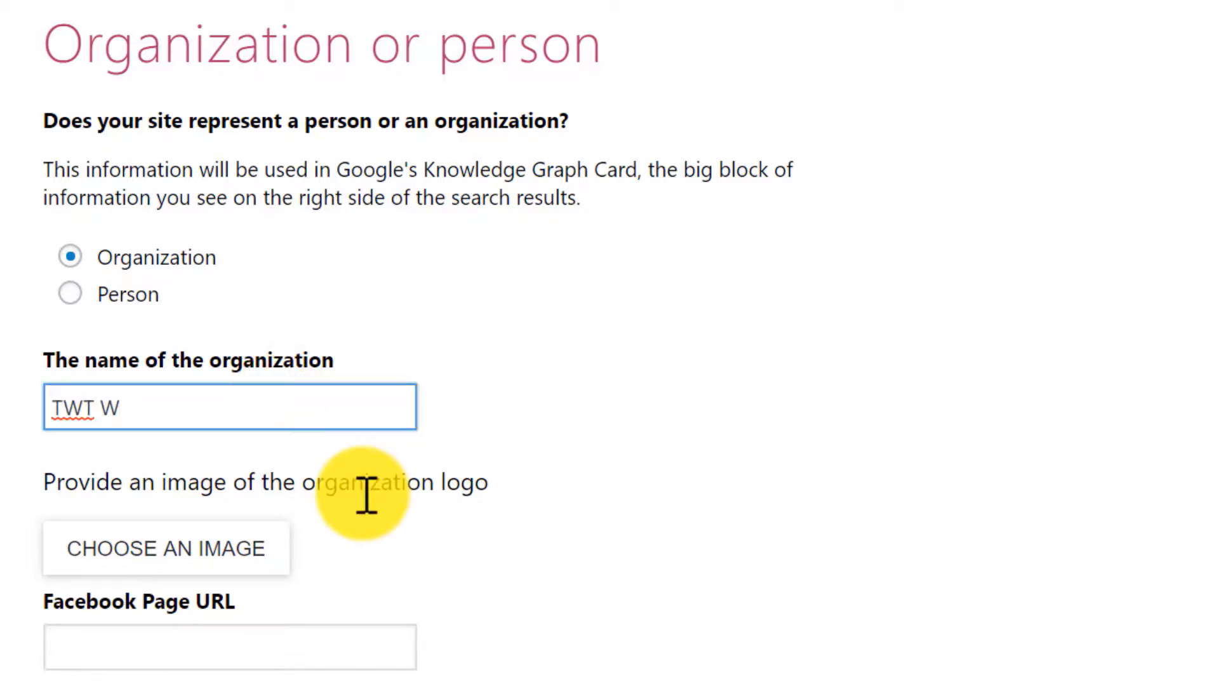
{"action": "type", "text": "P"}
{"action": "left_click", "coordinate": [367, 495]}
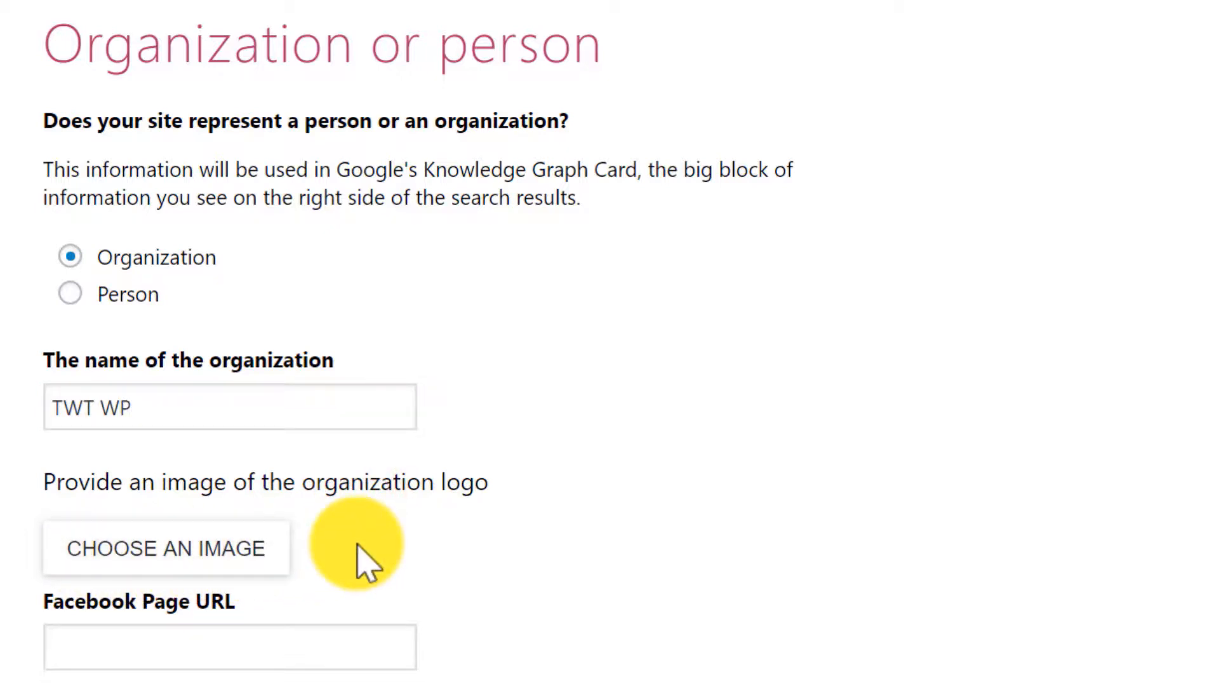
{"action": "scroll", "coordinate": [358, 545], "scroll_direction": "down", "scroll_amount": 5}
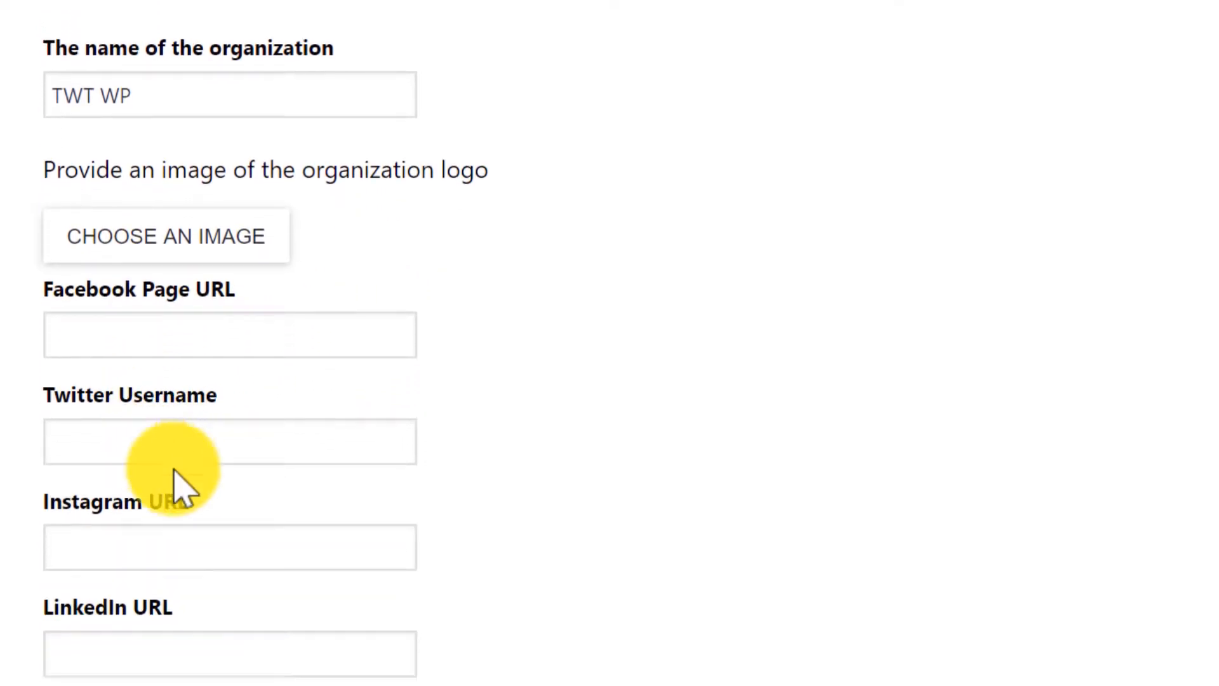
{"action": "left_click", "coordinate": [1029, 547]}
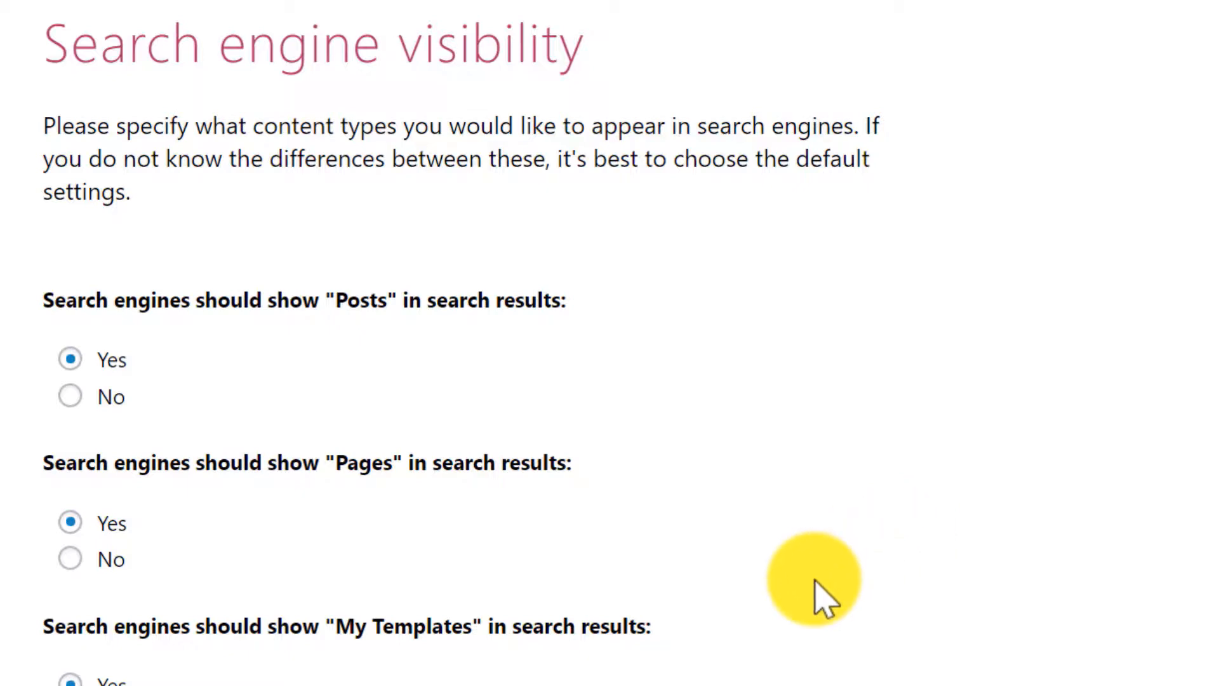
Hide My Templates and My Library from search results.
{"action": "left_click", "coordinate": [70, 532]}
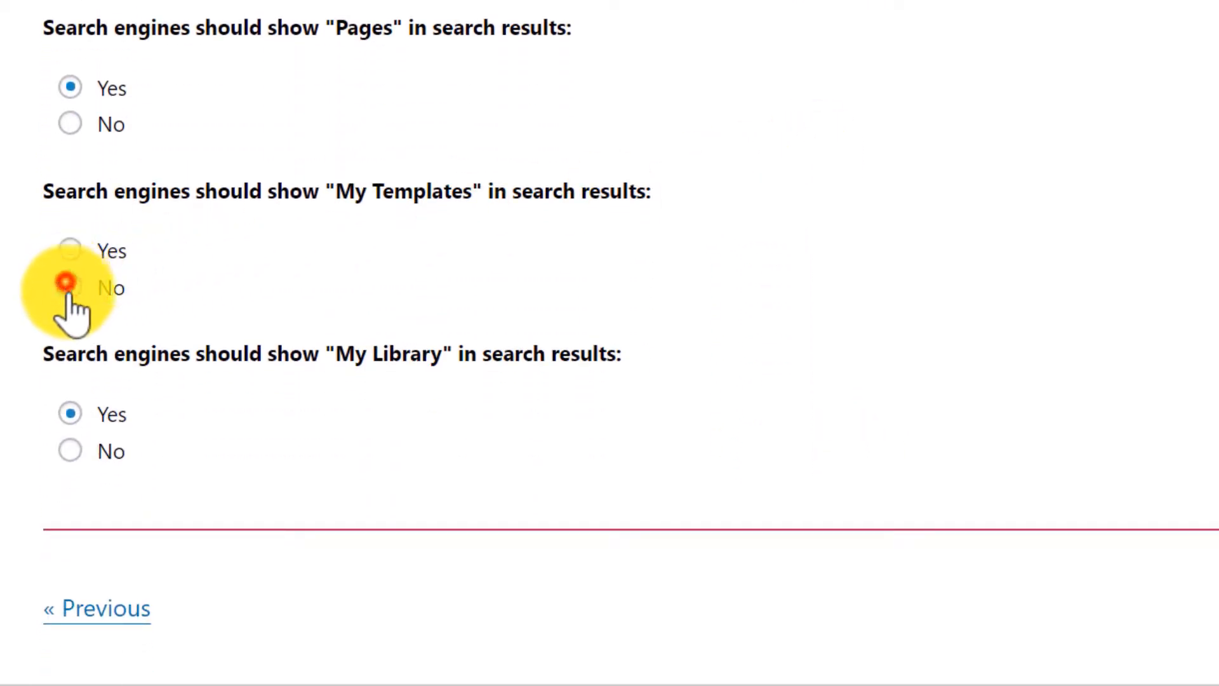
{"action": "left_click", "coordinate": [70, 449]}
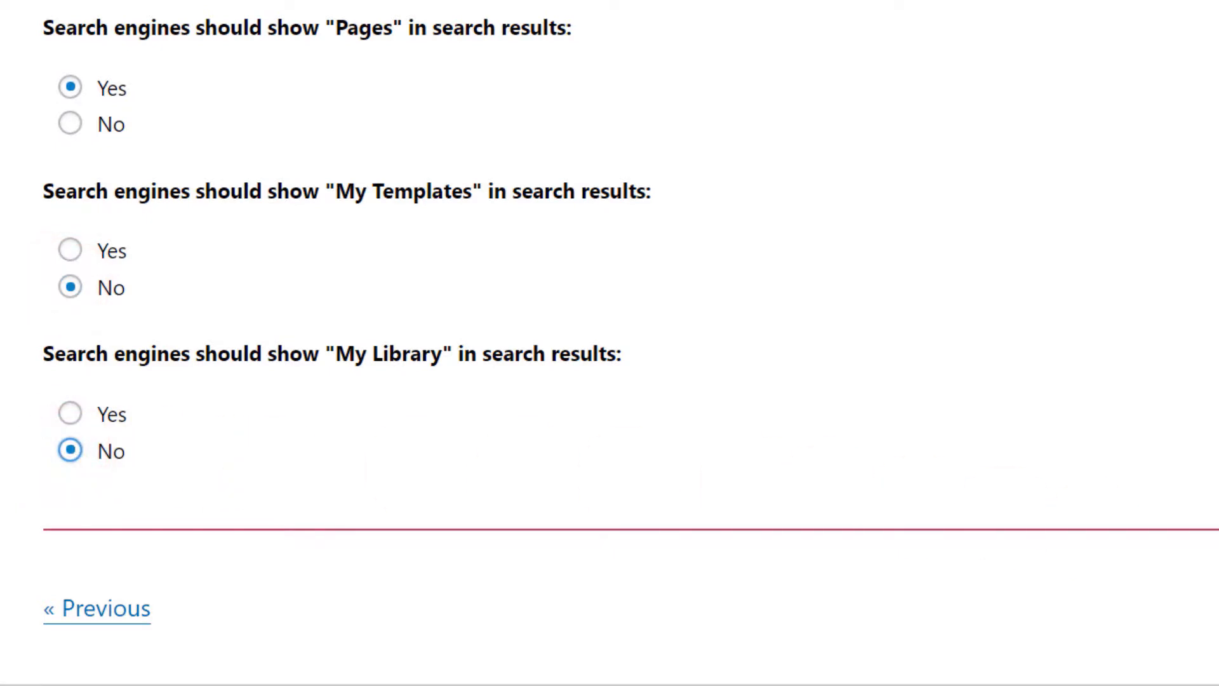
{"action": "left_click", "coordinate": [1042, 567]}
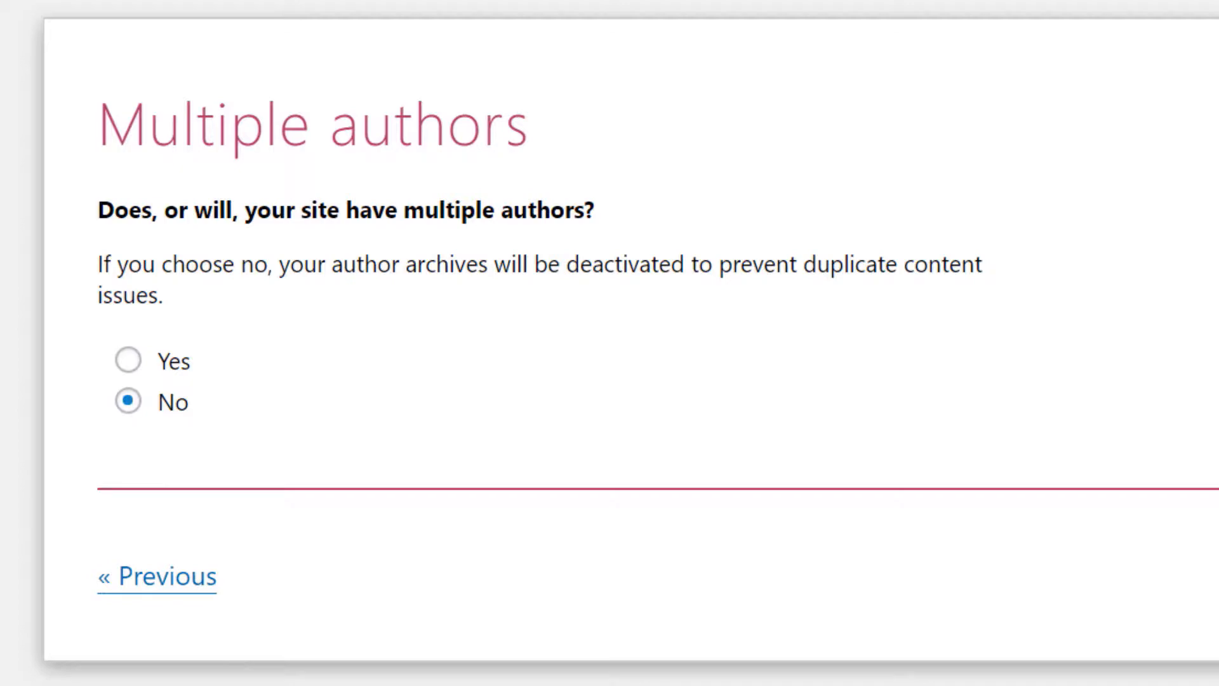
Keep No for multiple authors and continue to the Title settings step.
{"action": "left_click", "coordinate": [1121, 565]}
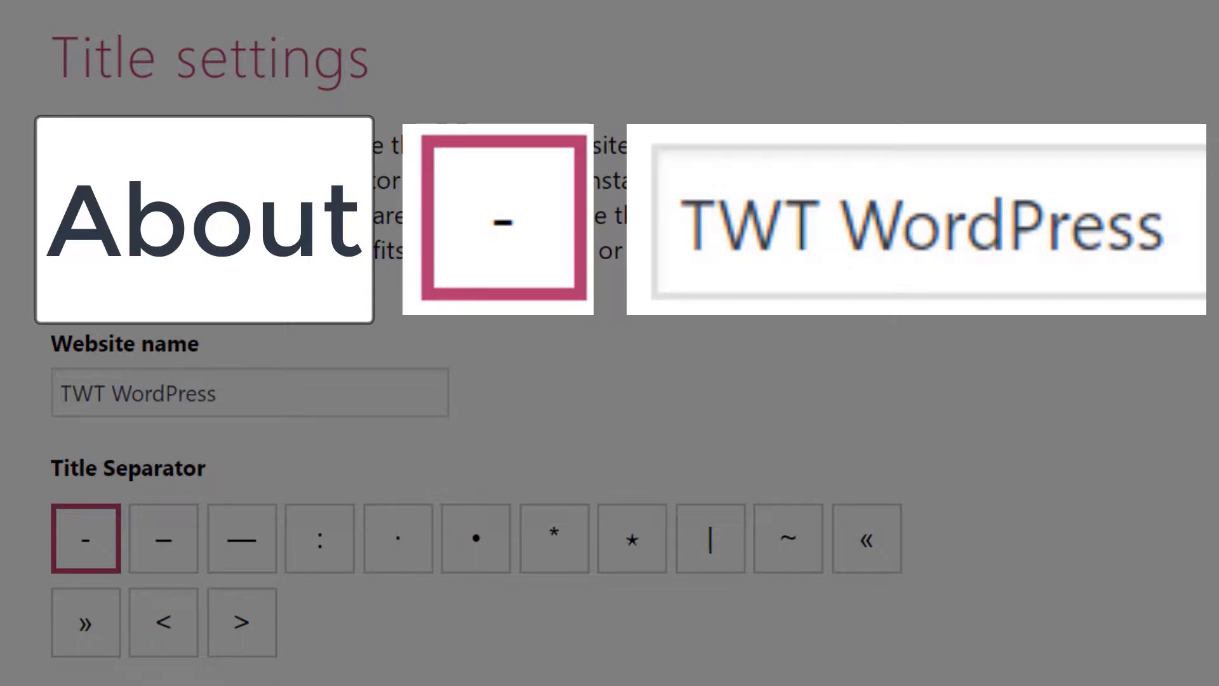
Choose the | title separator, skip the newsletter signup and close the finished Yoast wizard.
{"action": "left_click", "coordinate": [702, 548]}
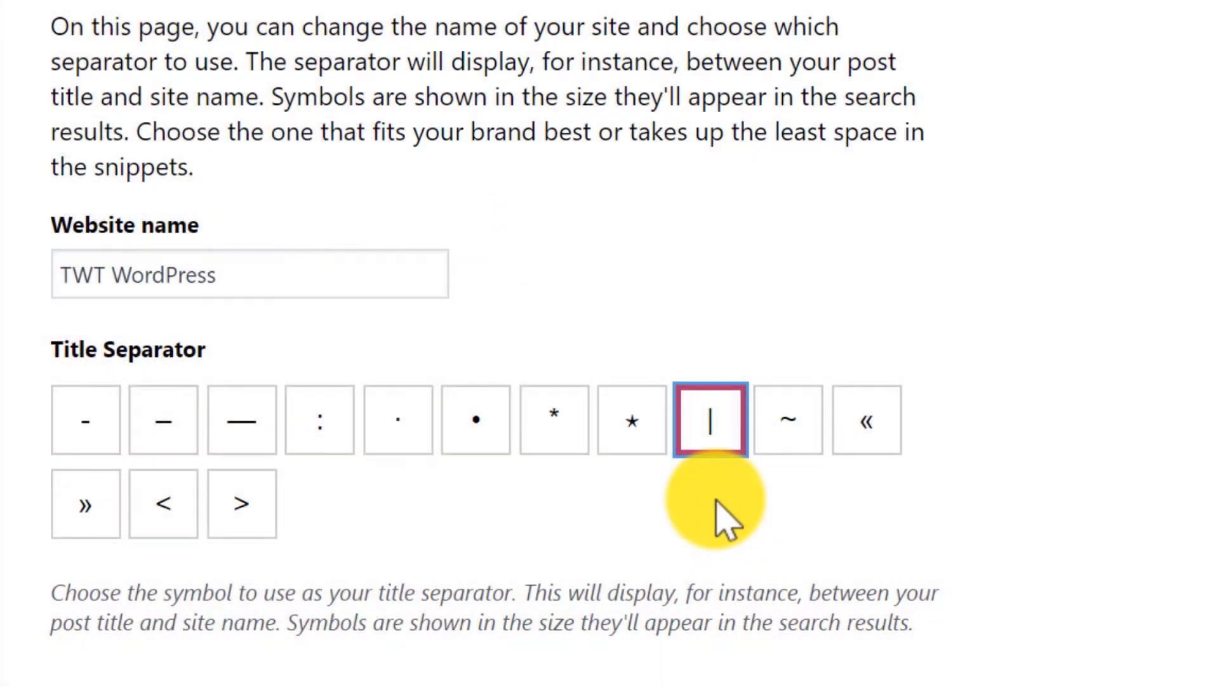
{"action": "left_click", "coordinate": [1092, 575]}
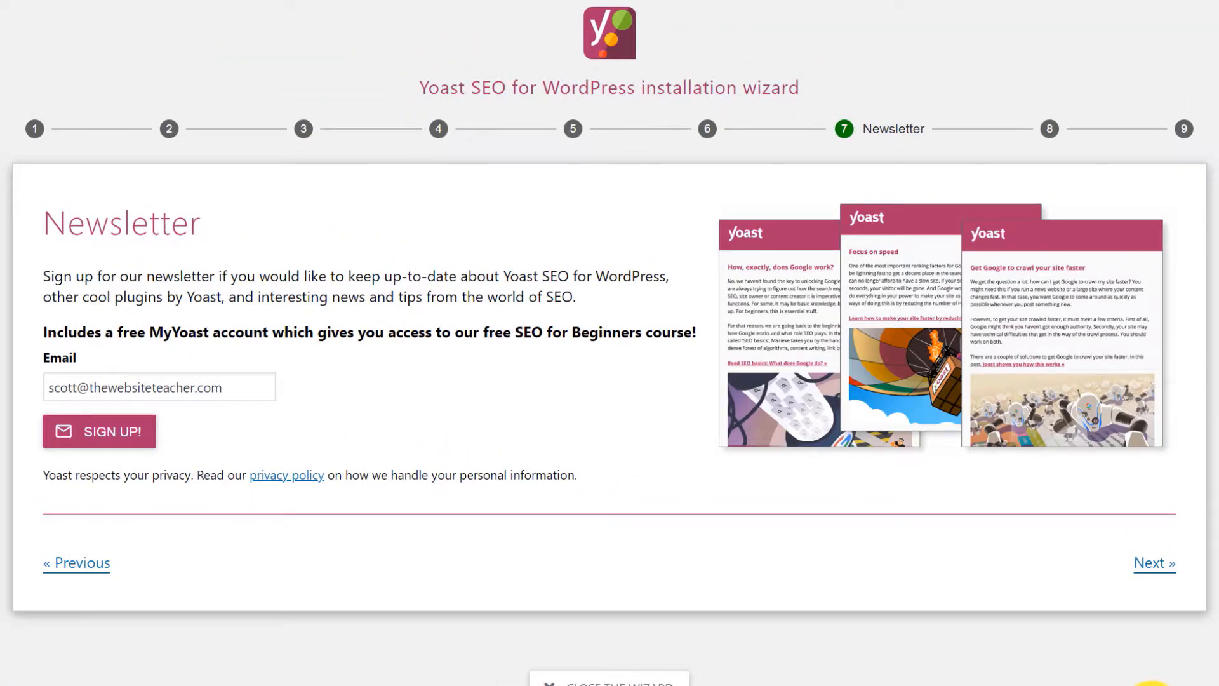
{"action": "left_click", "coordinate": [1153, 566]}
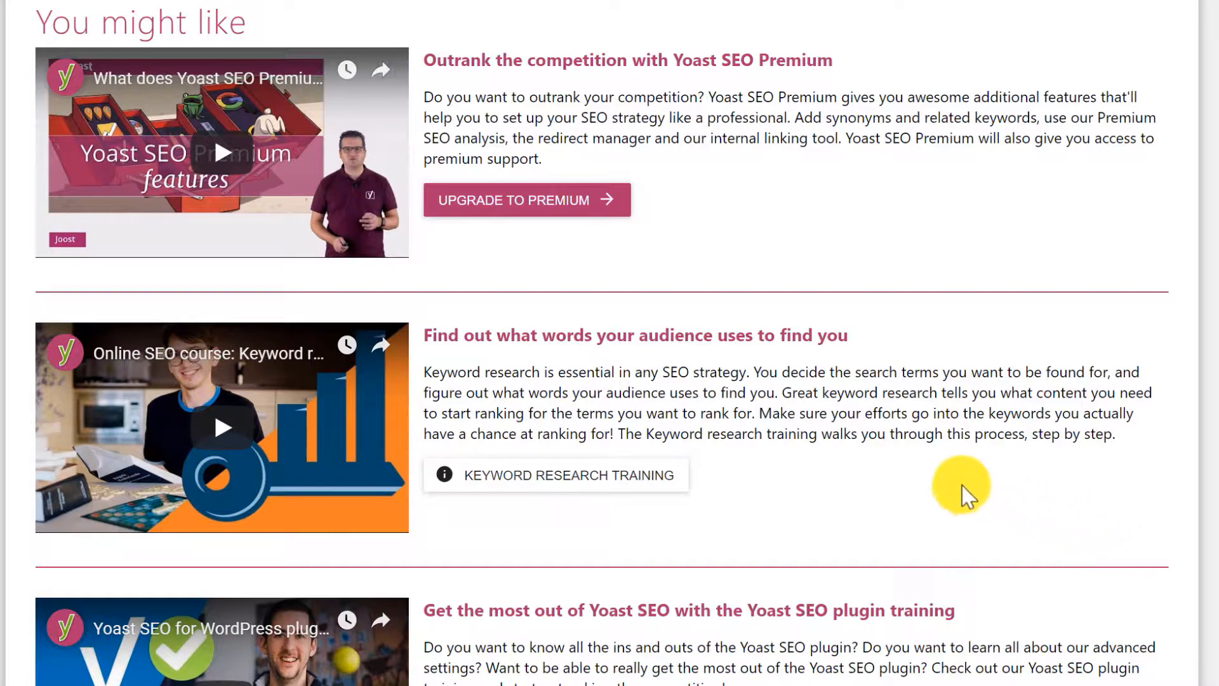
{"action": "scroll", "coordinate": [907, 476], "scroll_direction": "down", "scroll_amount": 4}
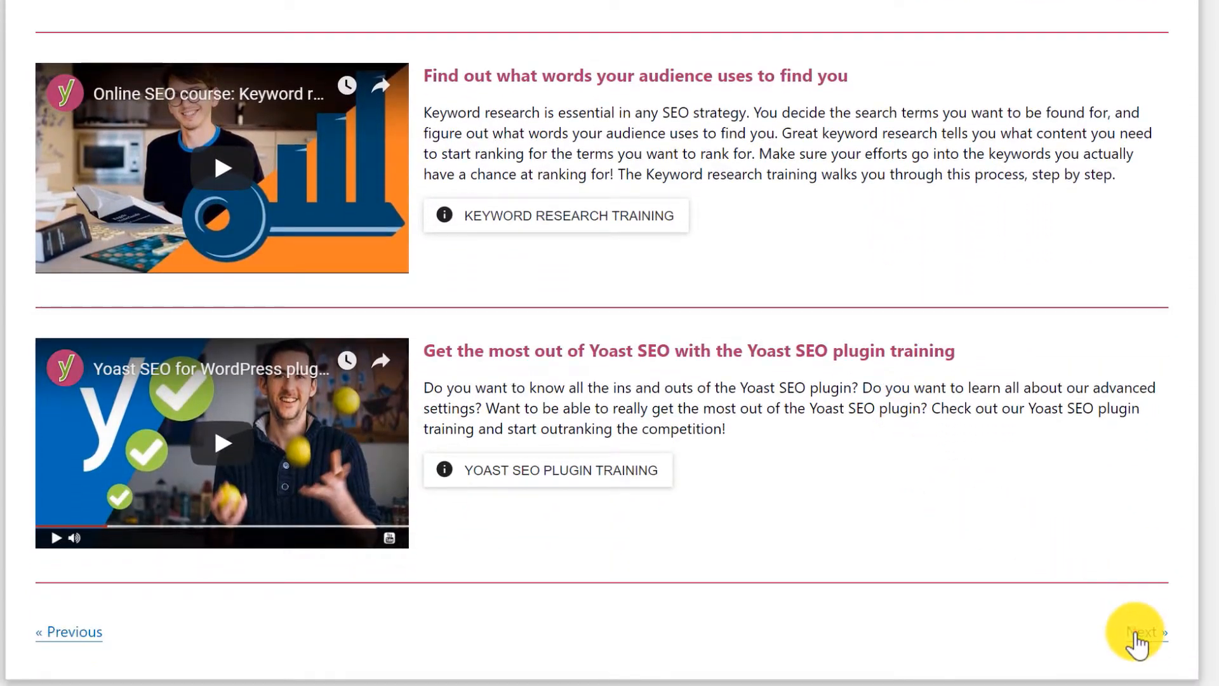
{"action": "left_click", "coordinate": [1134, 632]}
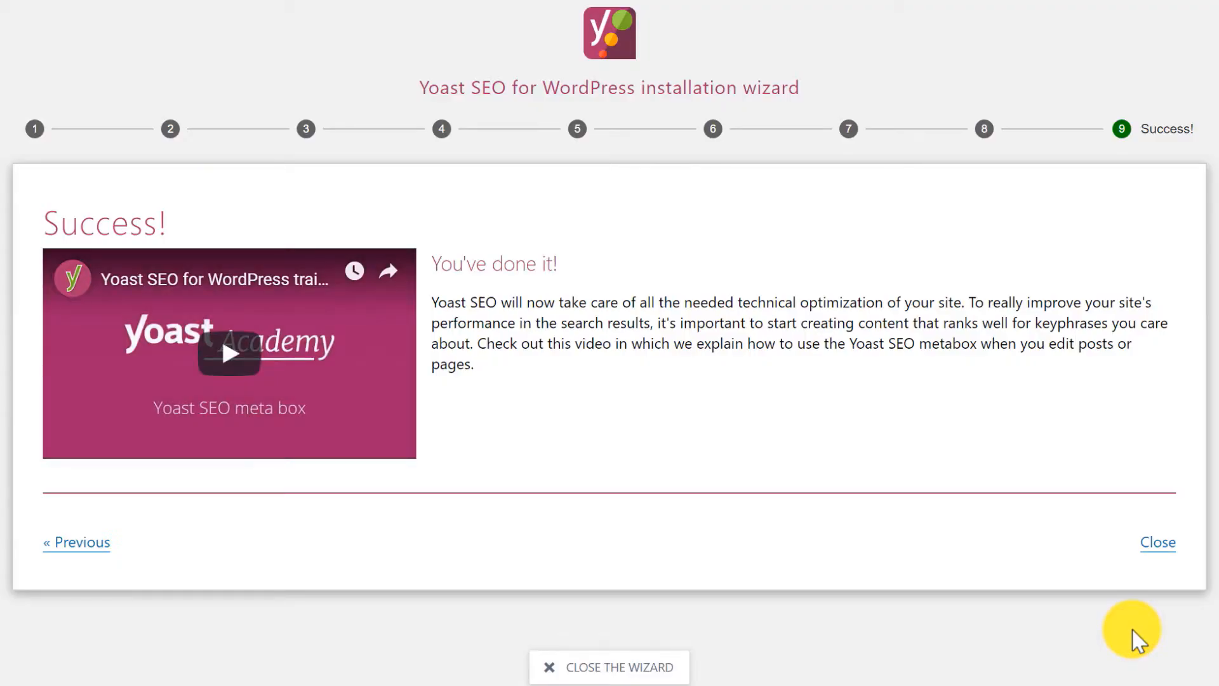
{"action": "left_click", "coordinate": [1157, 545]}
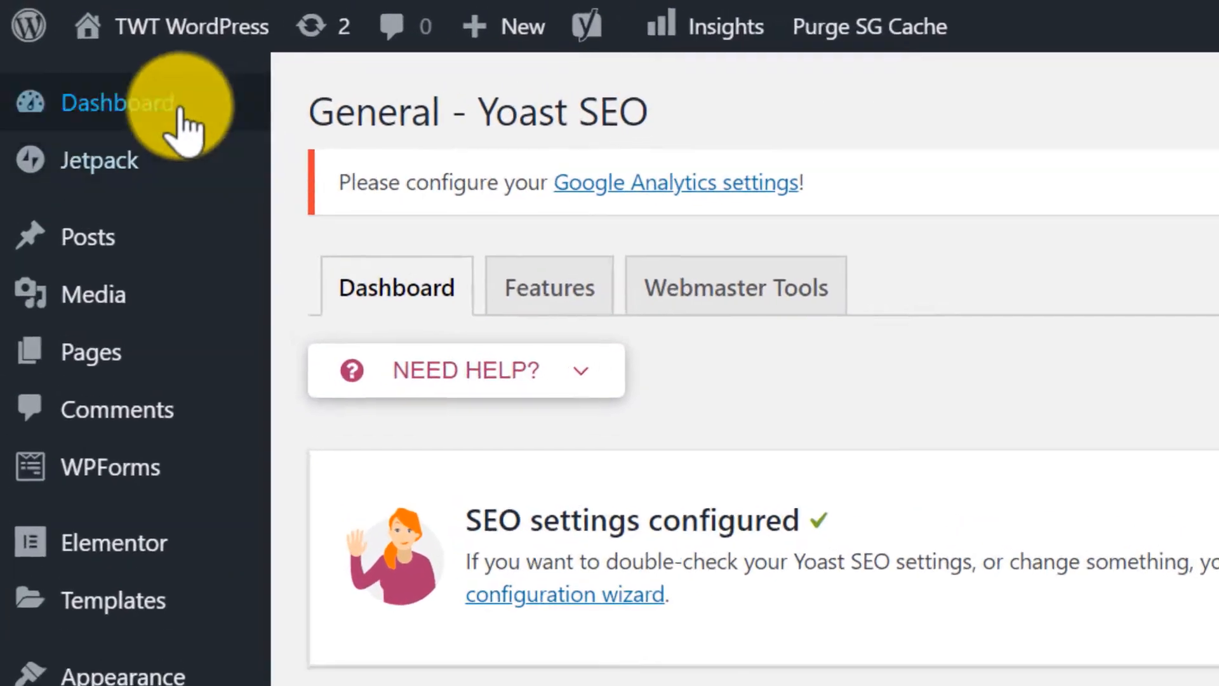
Update the Jetpack and Yoast SEO plugins from Dashboard > Updates.
{"action": "mouse_move", "coordinate": [95, 63]}
{"action": "left_click", "coordinate": [361, 167]}
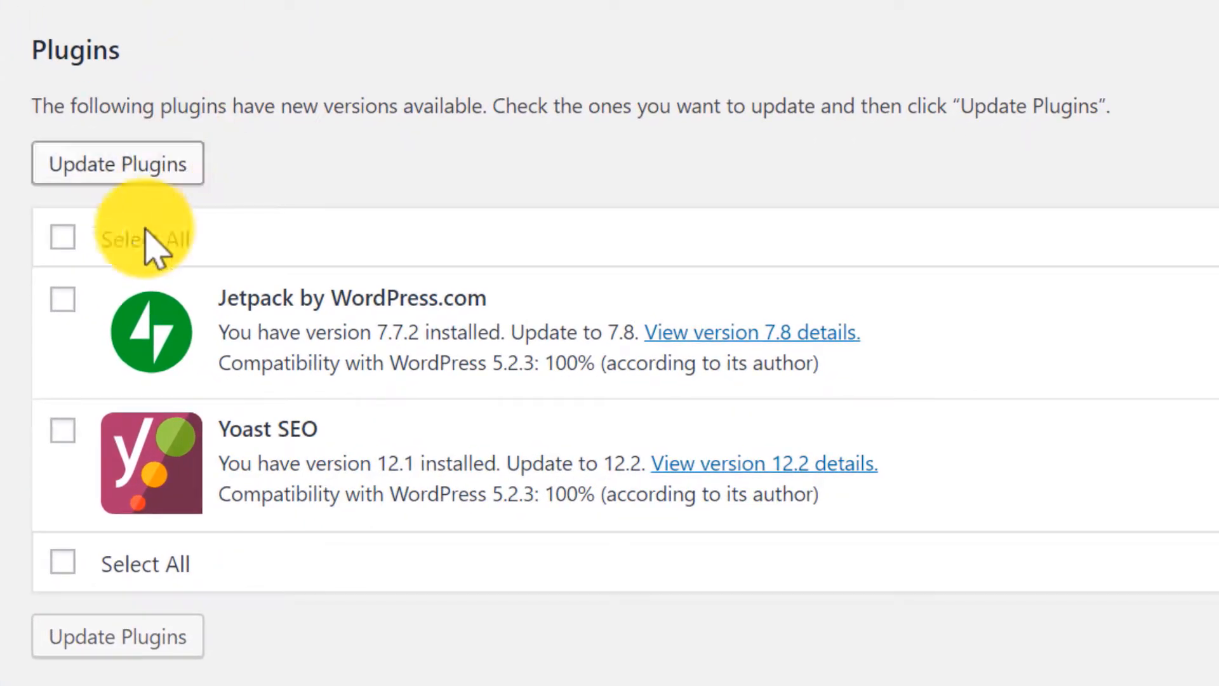
{"action": "left_click", "coordinate": [62, 299]}
{"action": "left_click", "coordinate": [63, 430]}
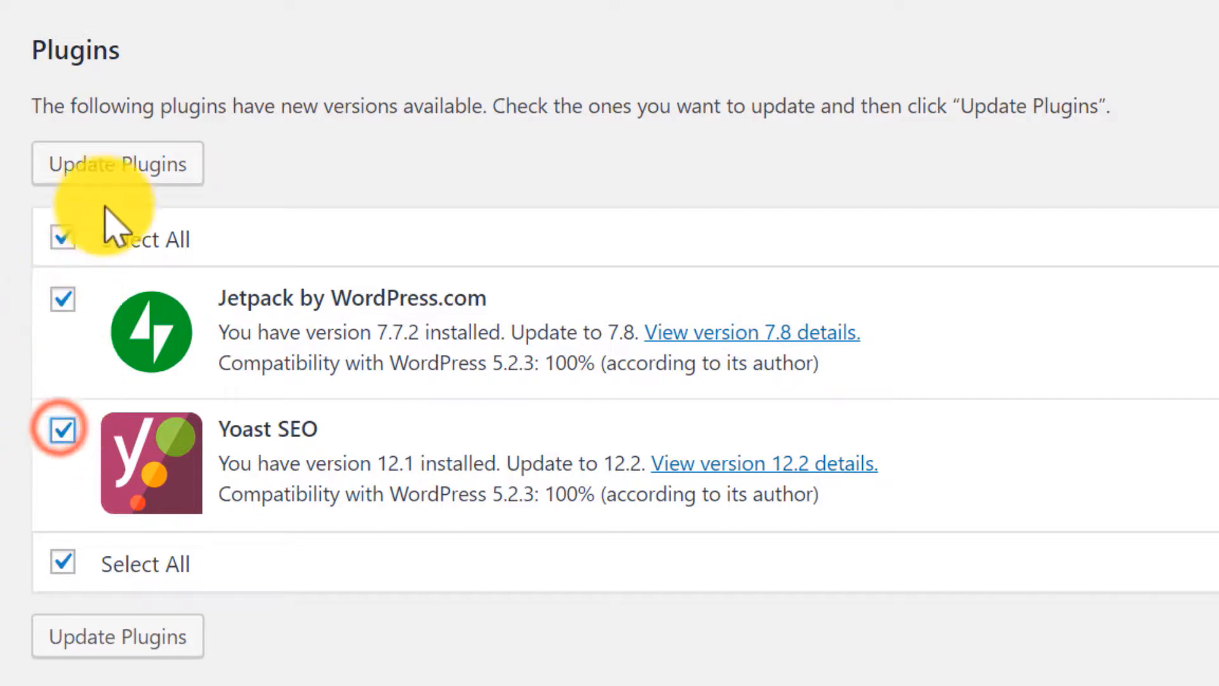
{"action": "left_click", "coordinate": [133, 177]}
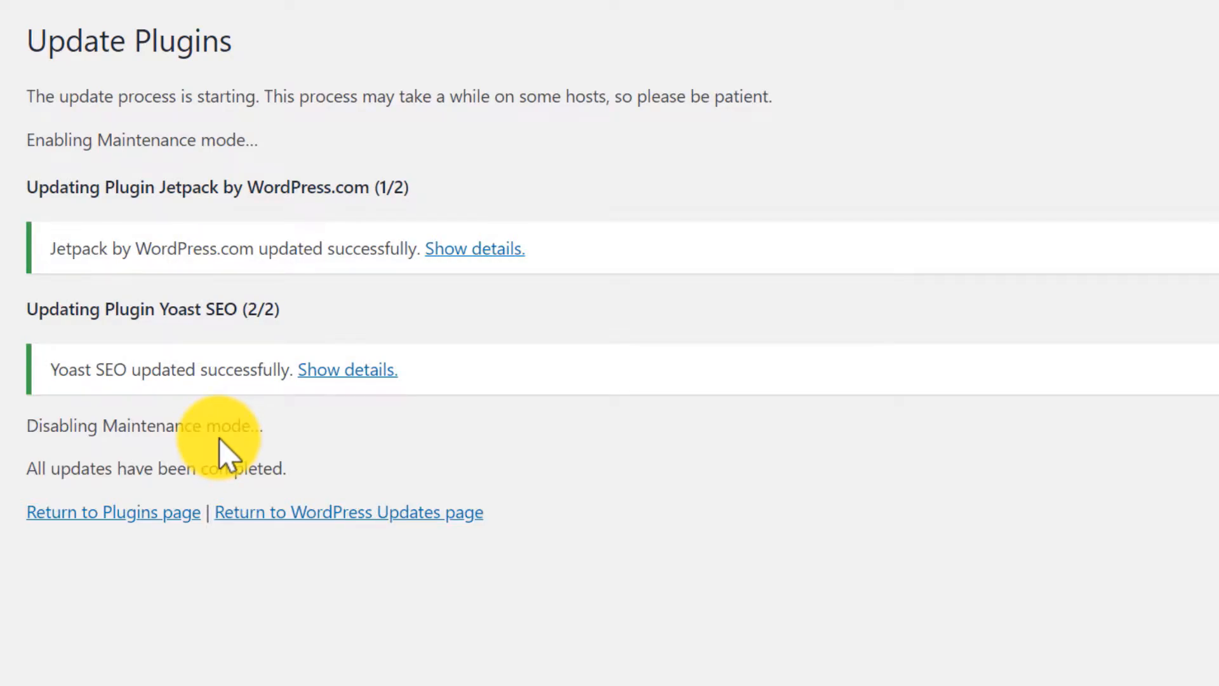
{"action": "left_click", "coordinate": [347, 516]}
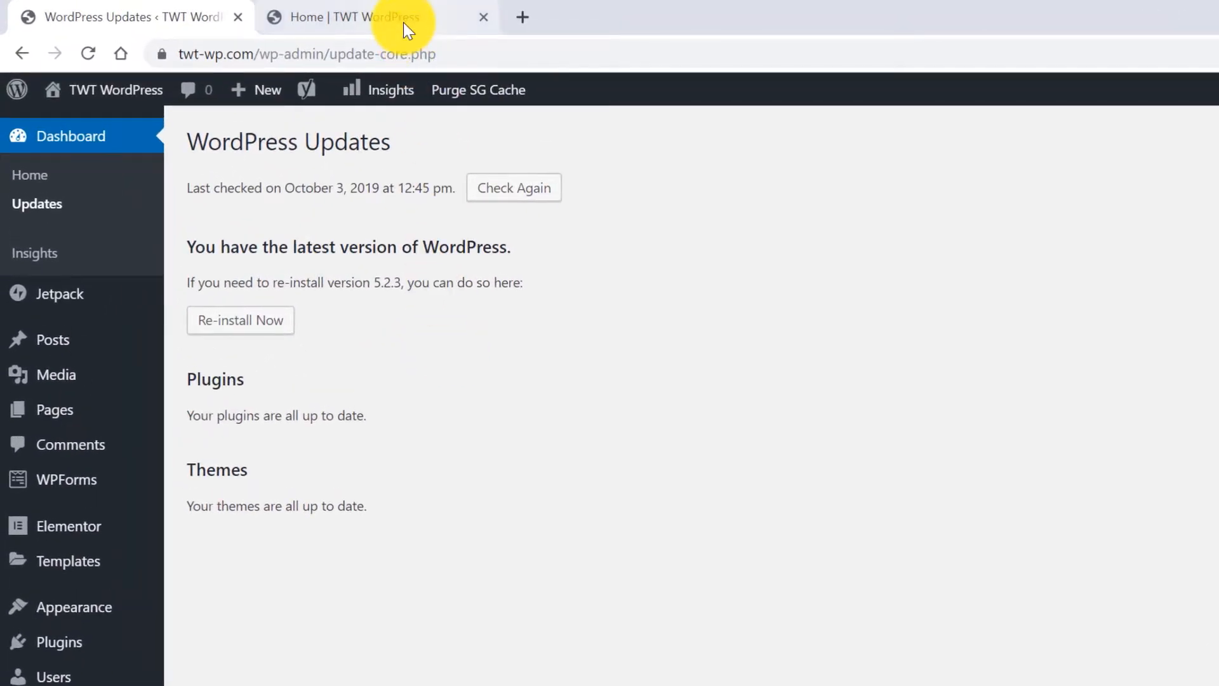
Check the live Home page, then launch Appearance > Customize for TWT WordPress.
{"action": "left_click", "coordinate": [404, 24]}
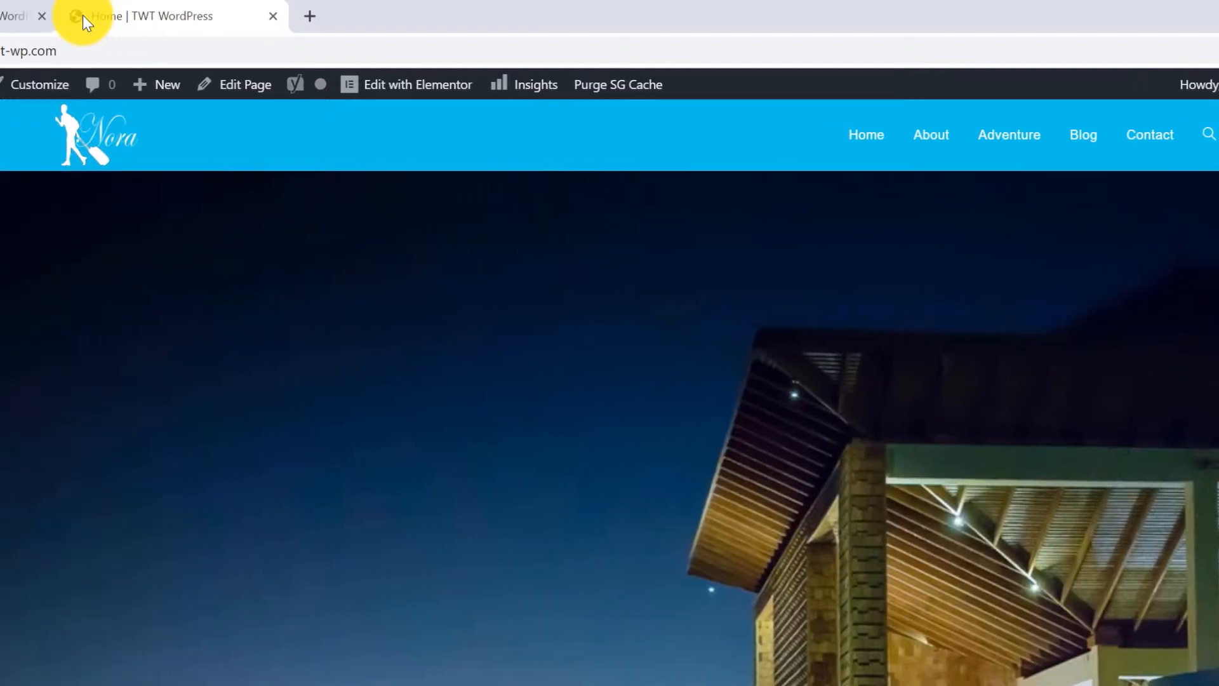
{"action": "left_click", "coordinate": [122, 17]}
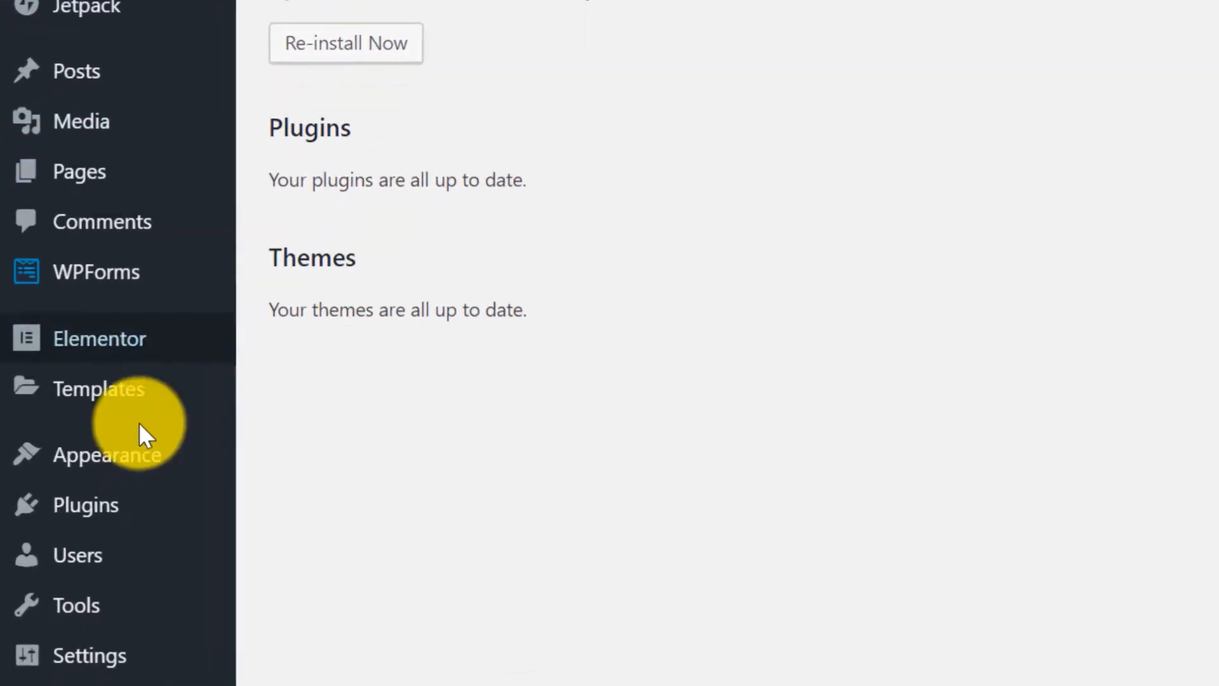
{"action": "mouse_move", "coordinate": [140, 467]}
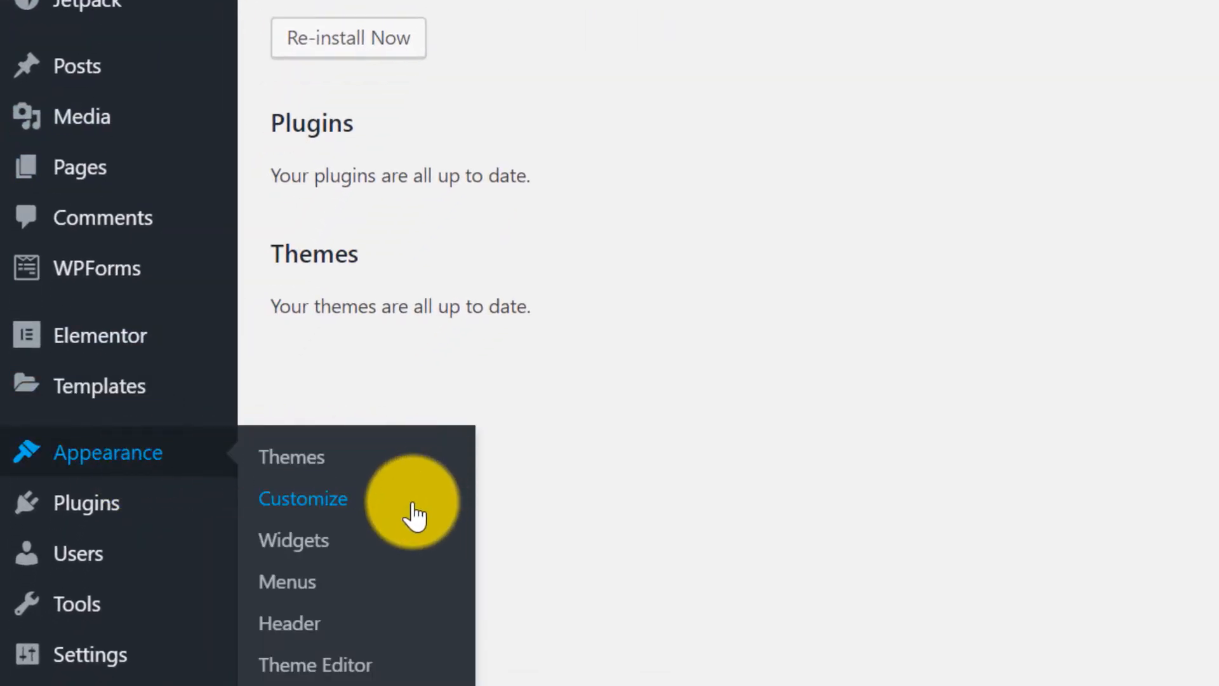
{"action": "left_click", "coordinate": [413, 505]}
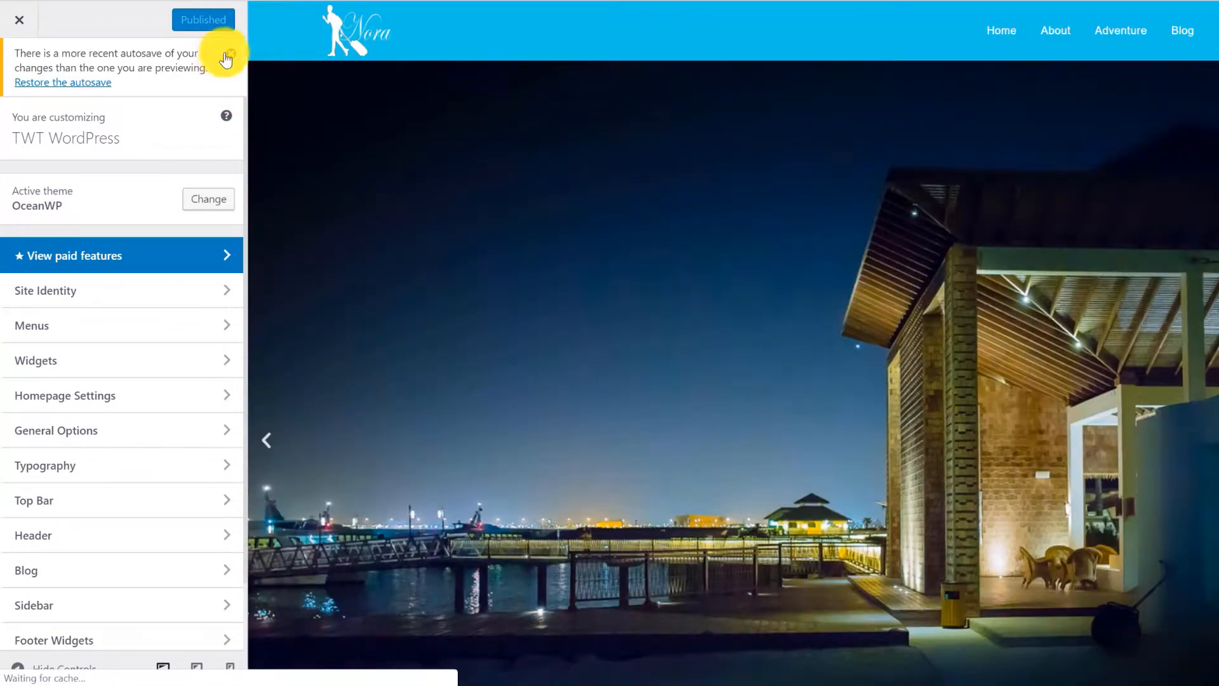
Dismiss the autosave notice and show the Customizer's Header panel.
{"action": "left_click", "coordinate": [230, 54]}
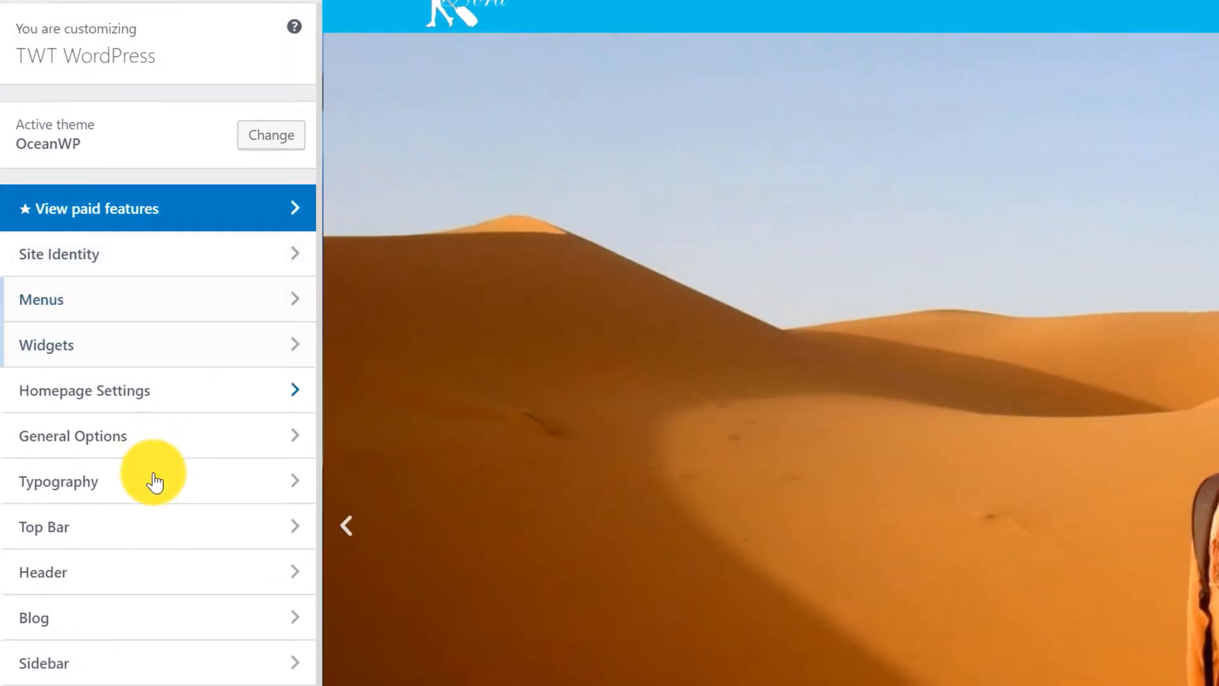
{"action": "left_click", "coordinate": [131, 574]}
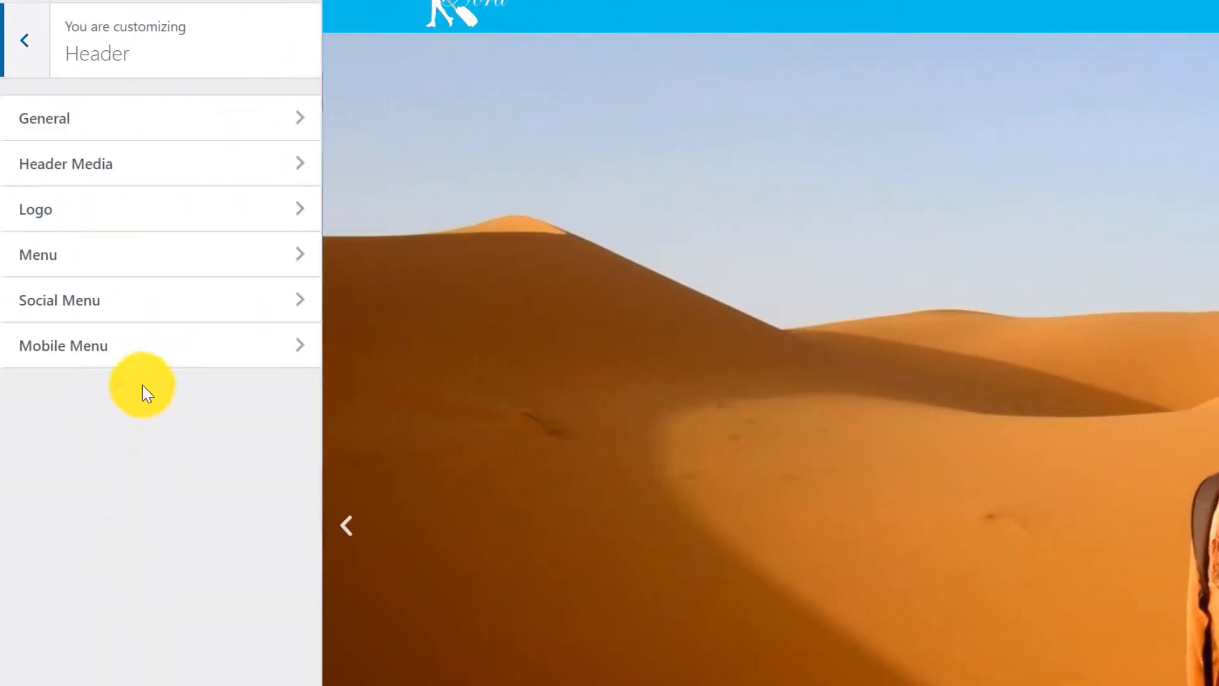
In Header > General, raise the header height to 90 px and brighten its blue background.
{"action": "left_click", "coordinate": [147, 120]}
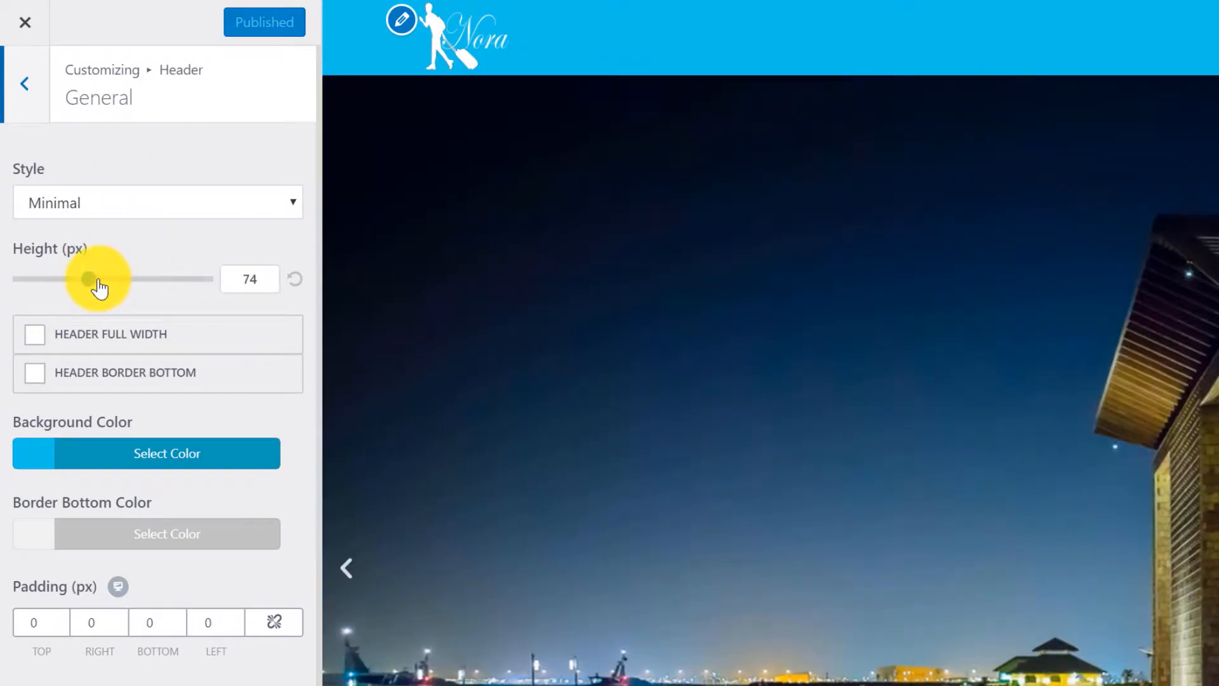
{"action": "left_click_drag", "start_coordinate": [90, 283], "coordinate": [106, 290]}
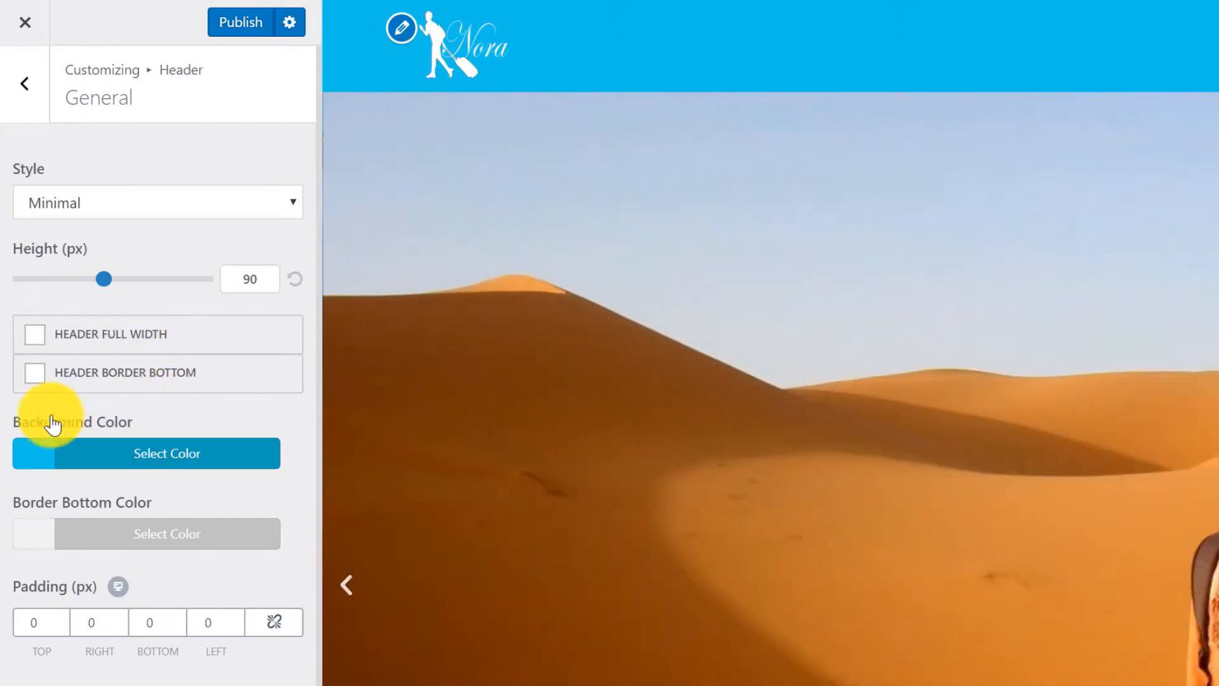
{"action": "left_click", "coordinate": [99, 449]}
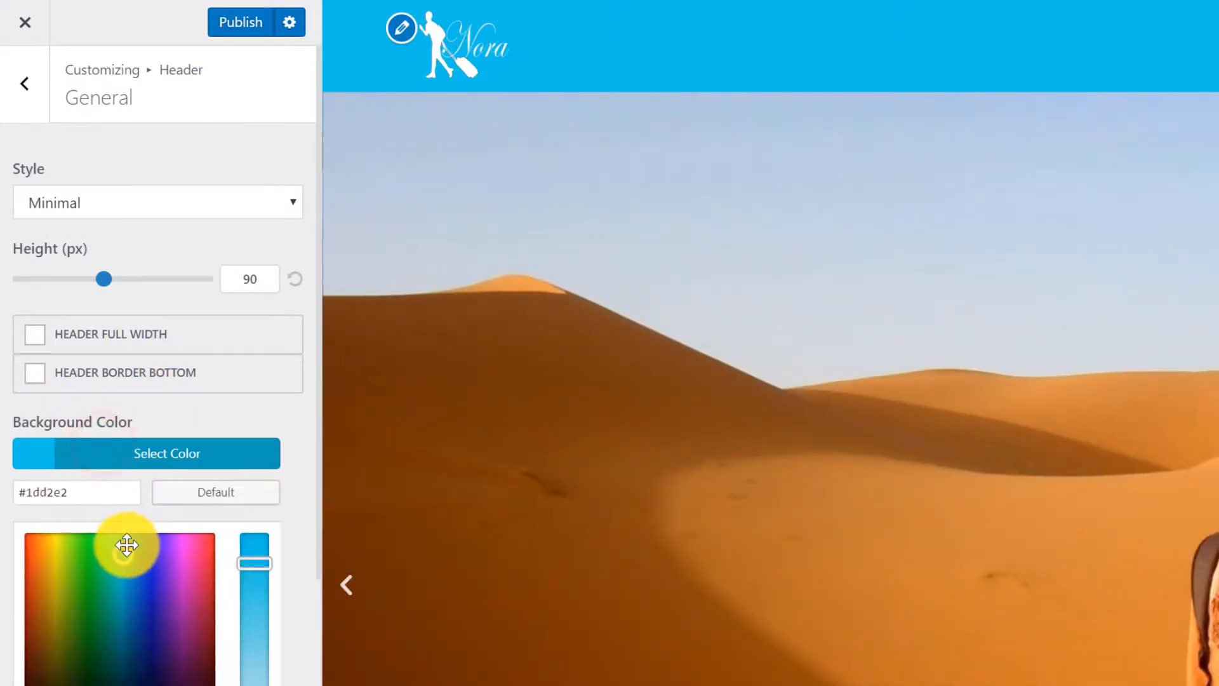
{"action": "left_click_drag", "start_coordinate": [127, 545], "coordinate": [136, 527]}
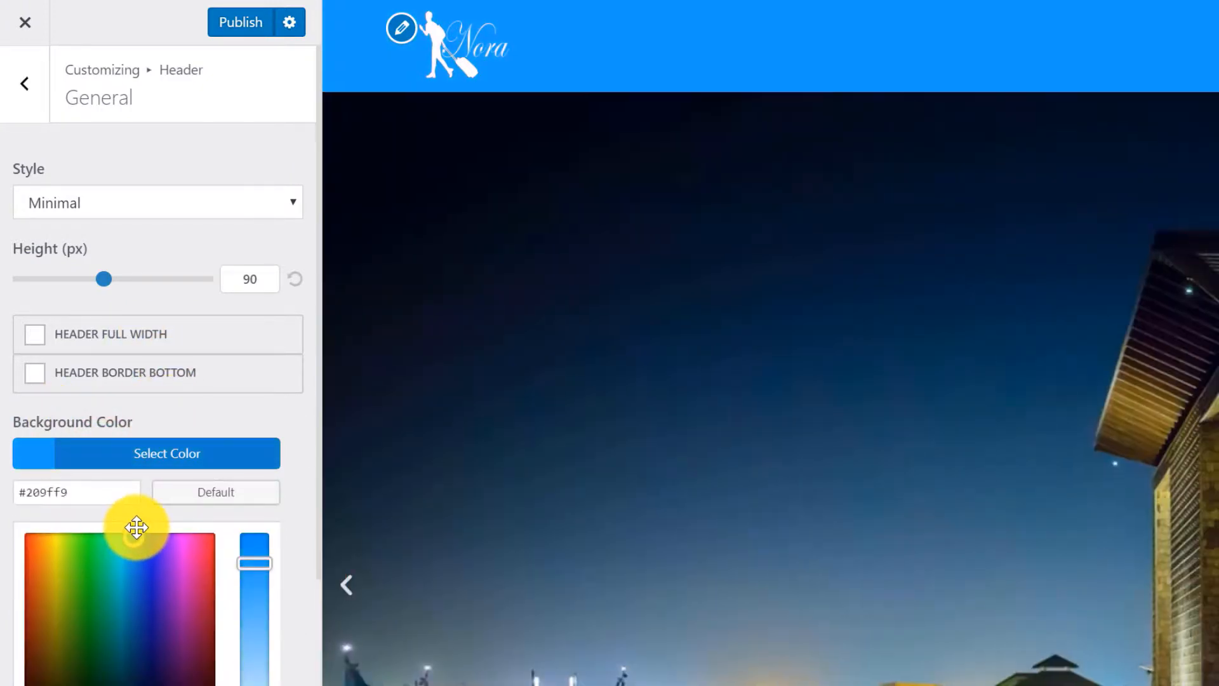
{"action": "left_click", "coordinate": [280, 399]}
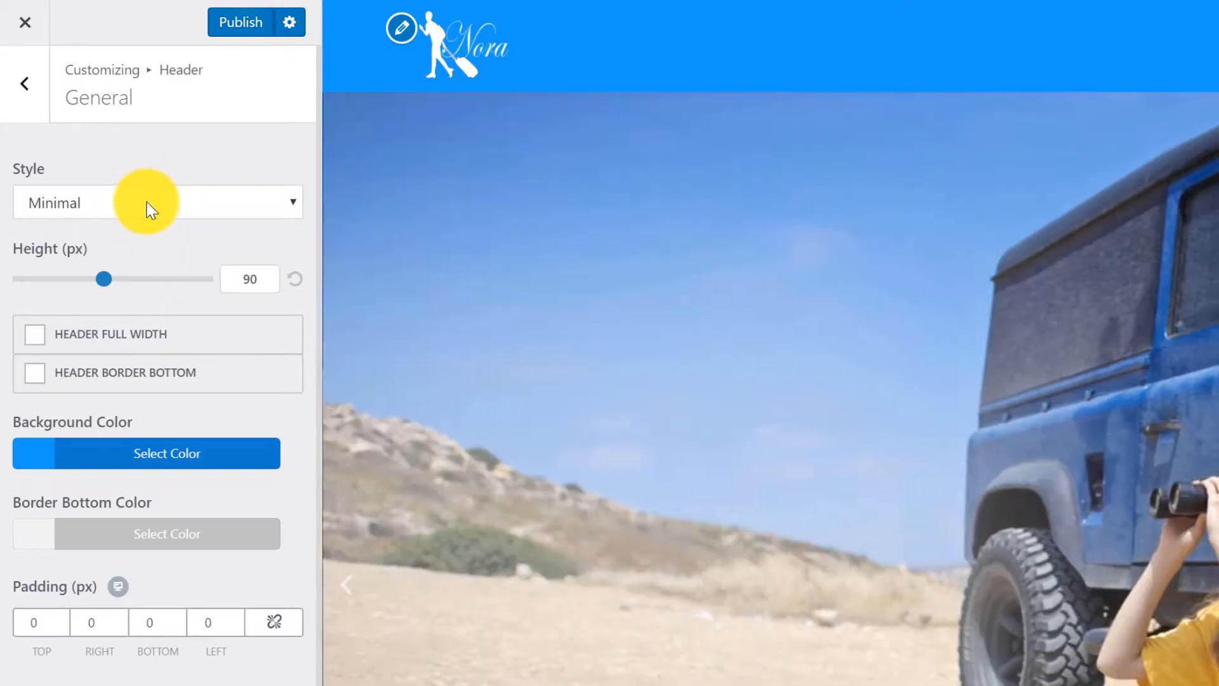
Switch the header style to Transparent with a black background at 10% opacity, rgba(0,0,0,0.1).
{"action": "left_click", "coordinate": [147, 202]}
{"action": "left_click", "coordinate": [109, 253]}
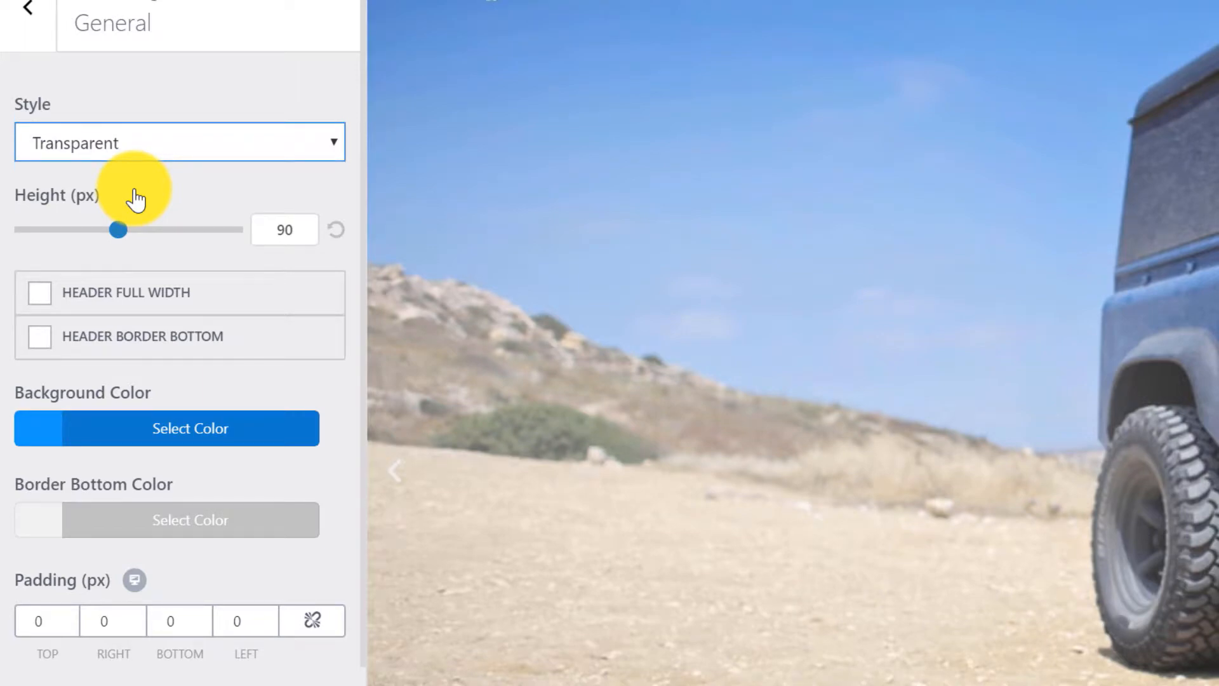
{"action": "scroll", "coordinate": [136, 201], "scroll_direction": "down", "scroll_amount": 4}
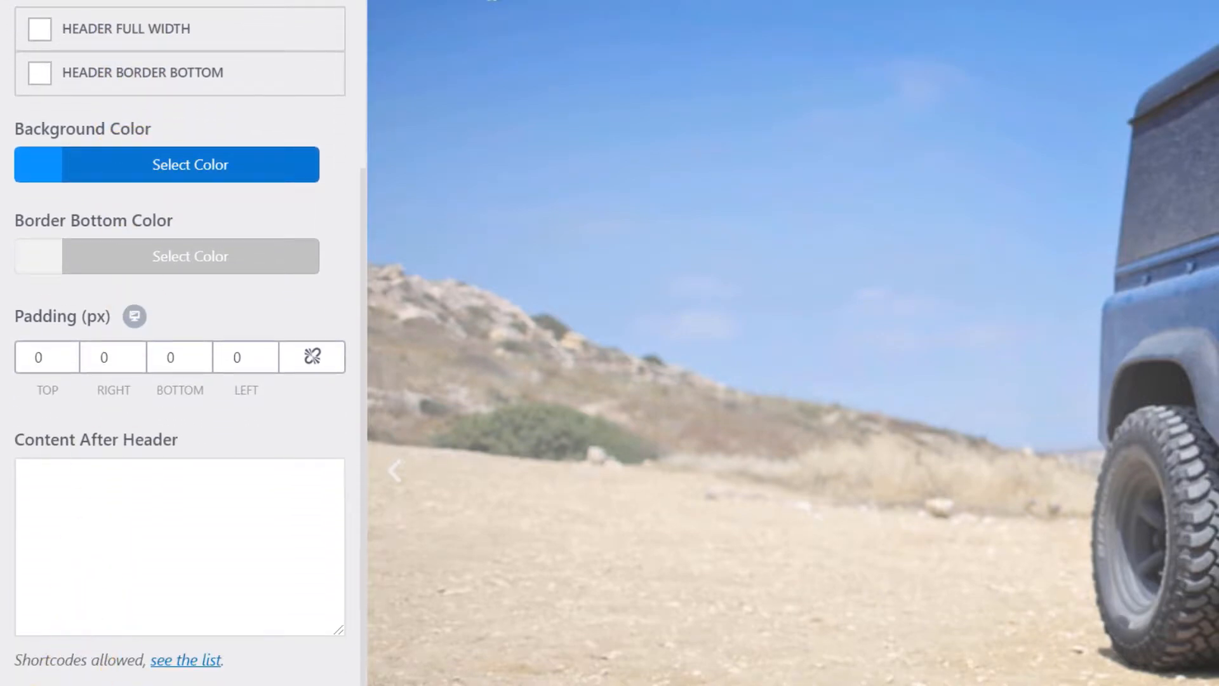
{"action": "scroll", "coordinate": [299, 498], "scroll_direction": "down", "scroll_amount": 4}
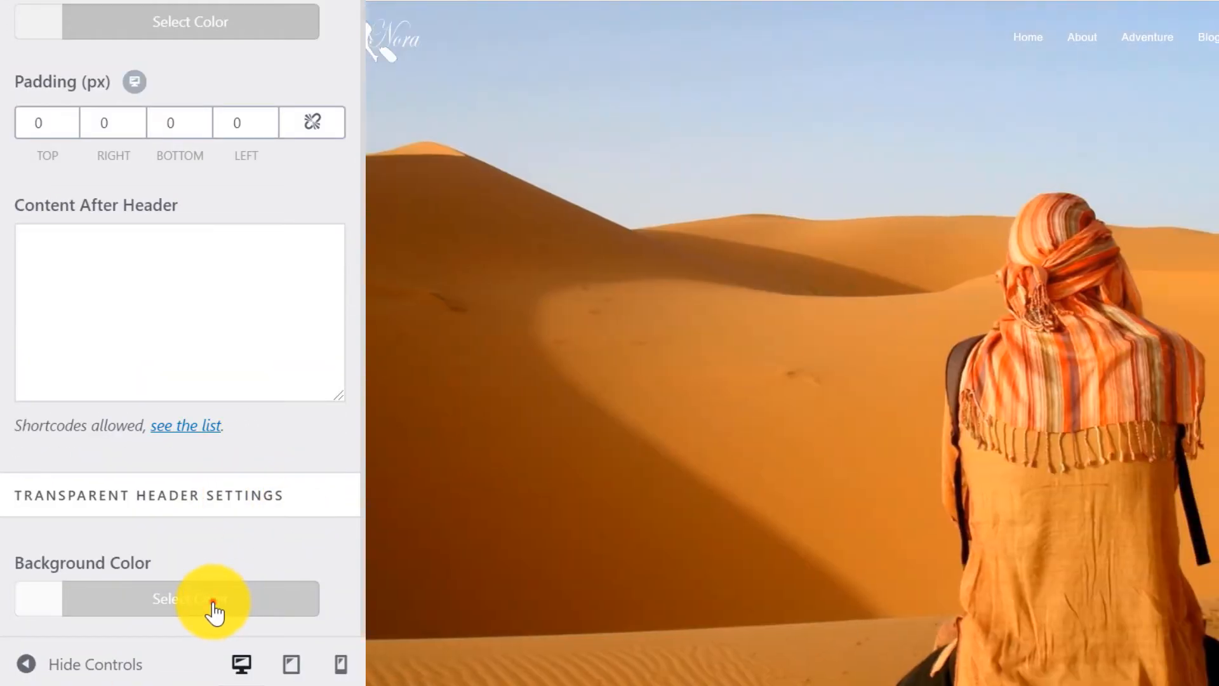
{"action": "left_click", "coordinate": [210, 604]}
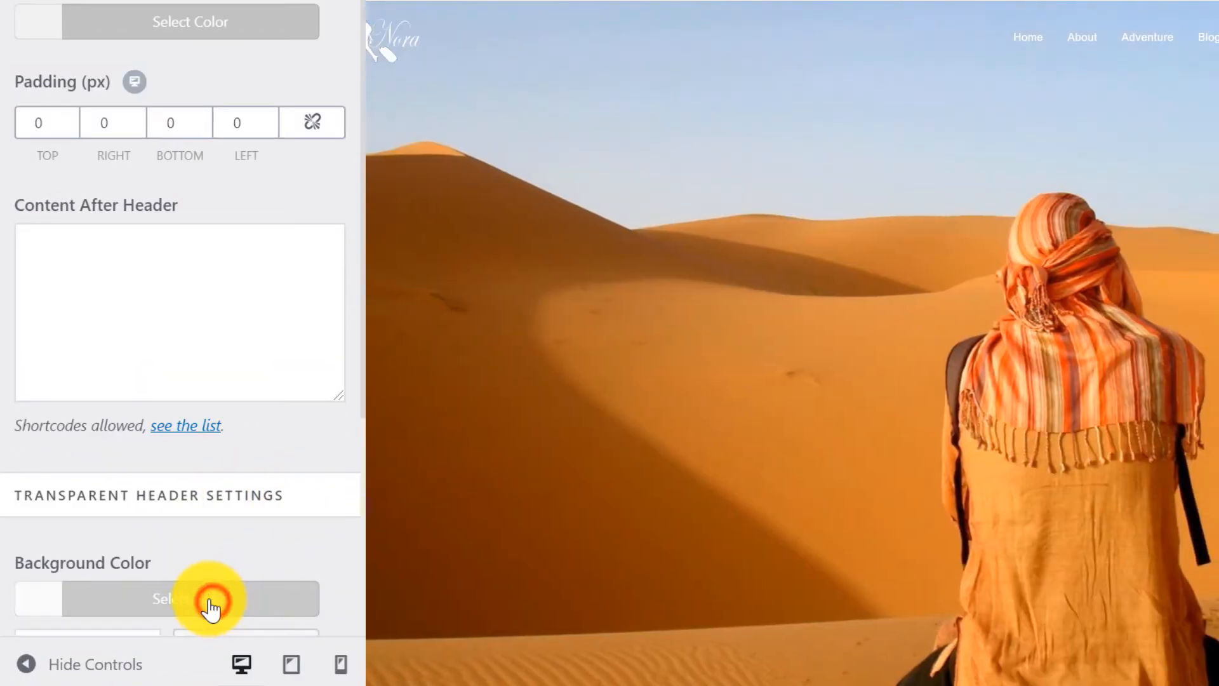
{"action": "scroll", "coordinate": [228, 501], "scroll_direction": "down", "scroll_amount": 5}
{"action": "left_click", "coordinate": [43, 550]}
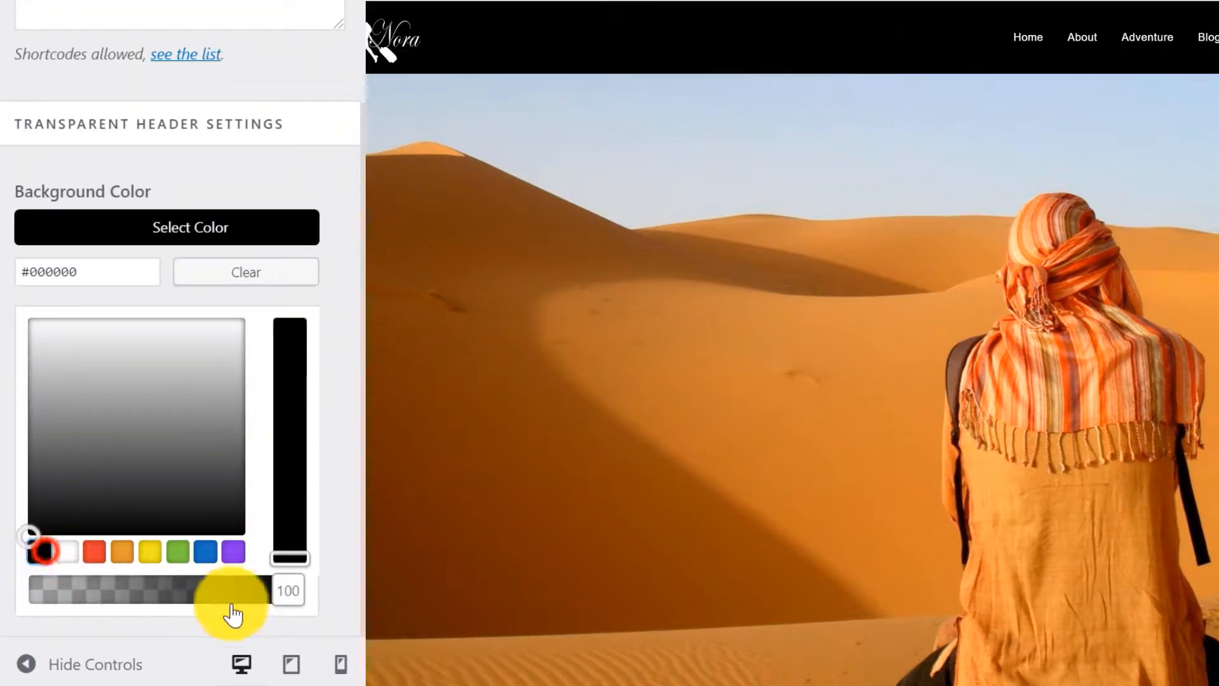
{"action": "left_click_drag", "start_coordinate": [289, 590], "coordinate": [76, 600]}
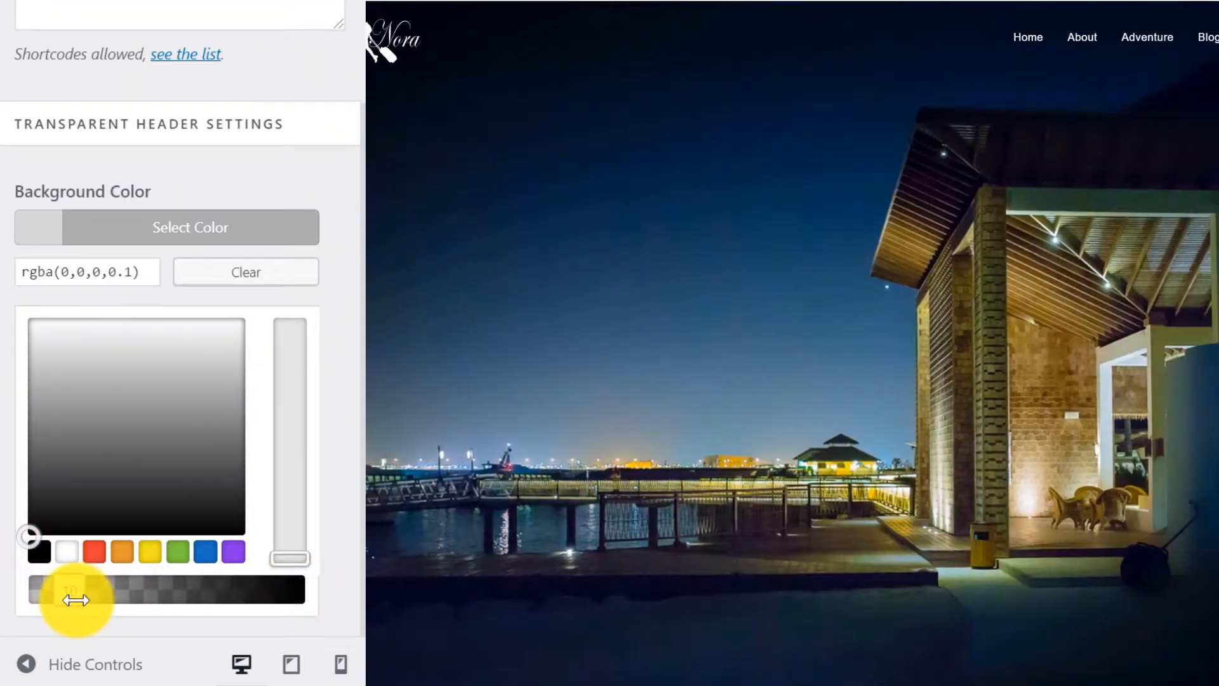
{"action": "left_click", "coordinate": [223, 174]}
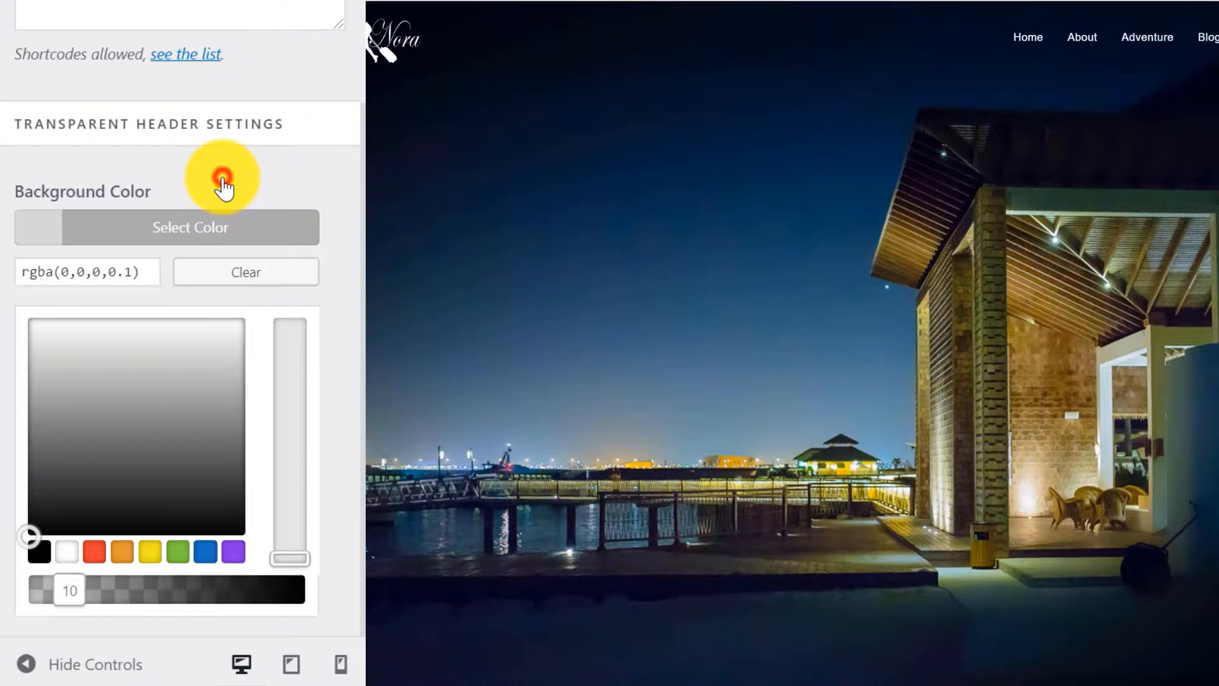
{"action": "left_click", "coordinate": [346, 189]}
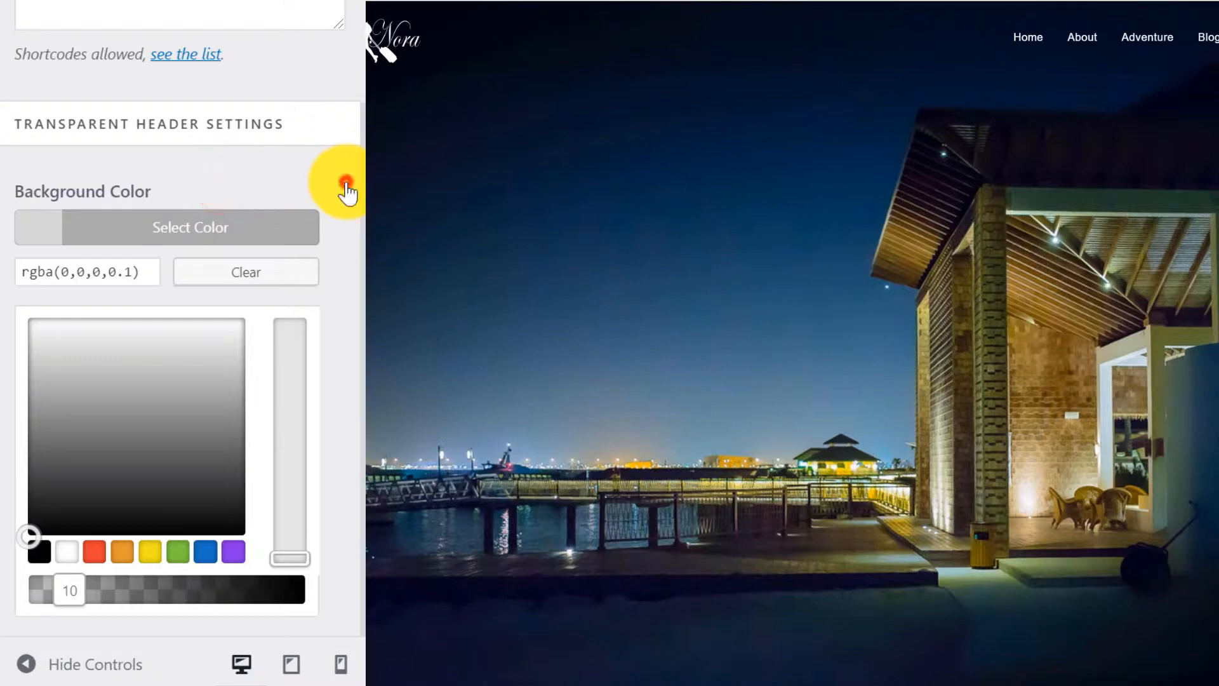
{"action": "left_click", "coordinate": [154, 231]}
{"action": "scroll", "coordinate": [190, 366], "scroll_direction": "up", "scroll_amount": 5}
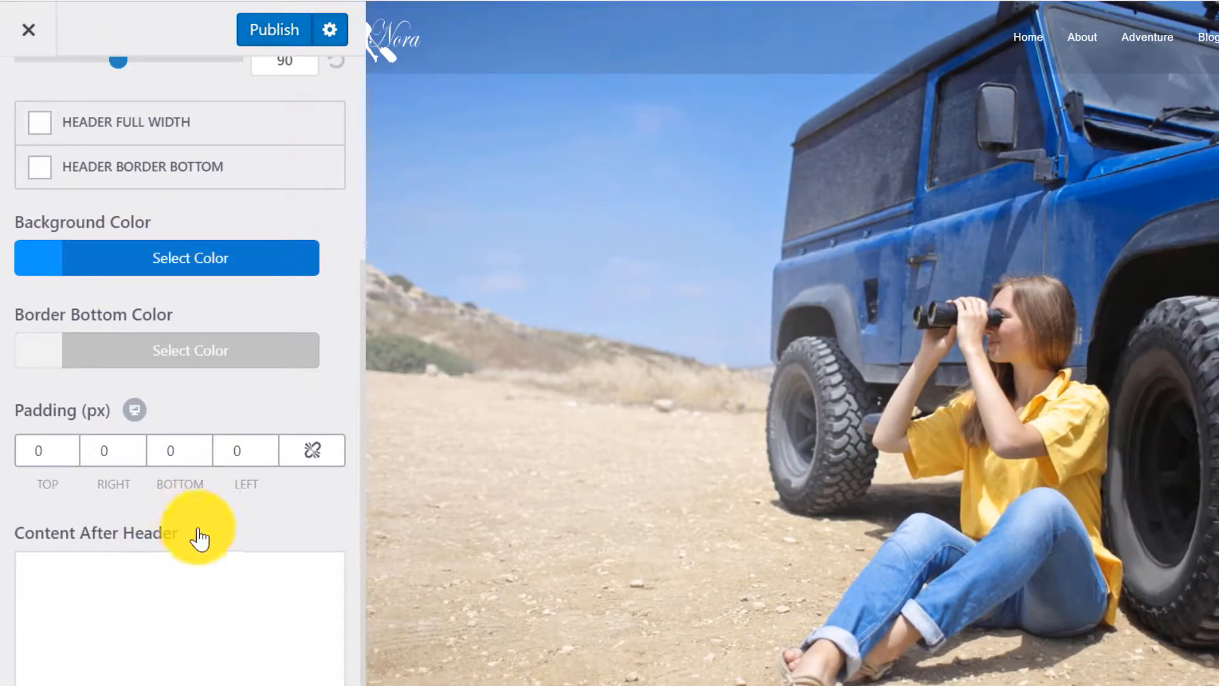
{"action": "scroll", "coordinate": [95, 150], "scroll_direction": "up", "scroll_amount": 5}
{"action": "left_click", "coordinate": [27, 105]}
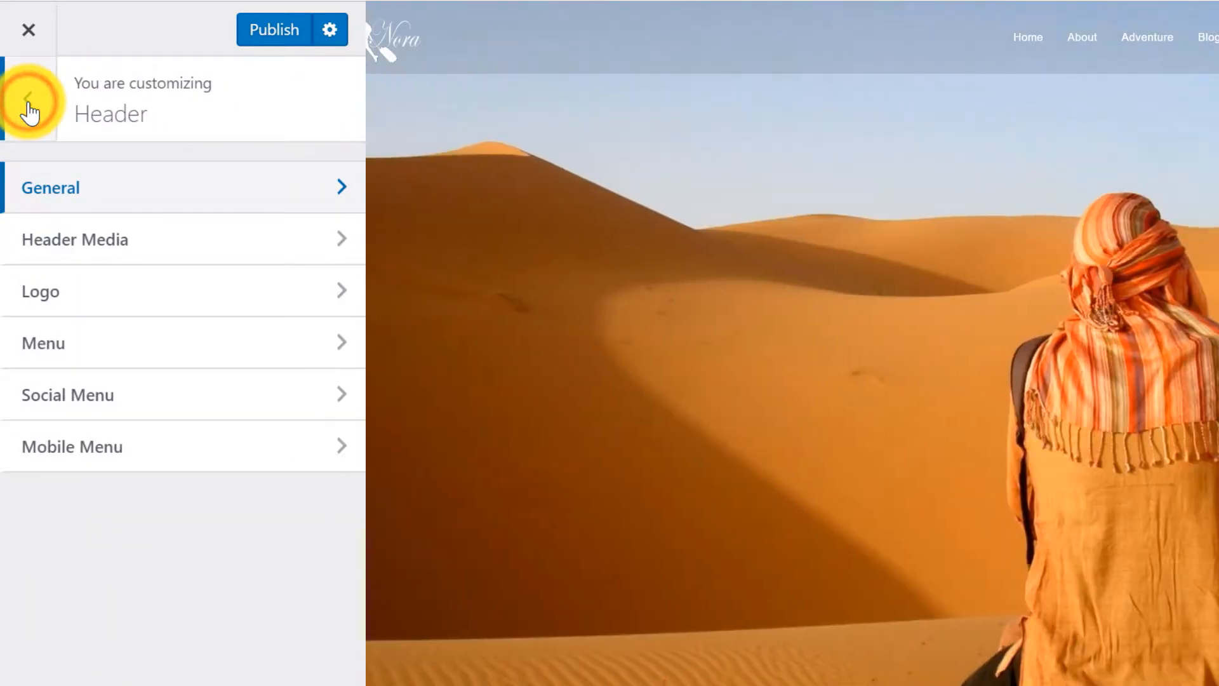
In Header > Menu, keep the menu right-aligned after trying centre and left positions.
{"action": "left_click", "coordinate": [75, 352]}
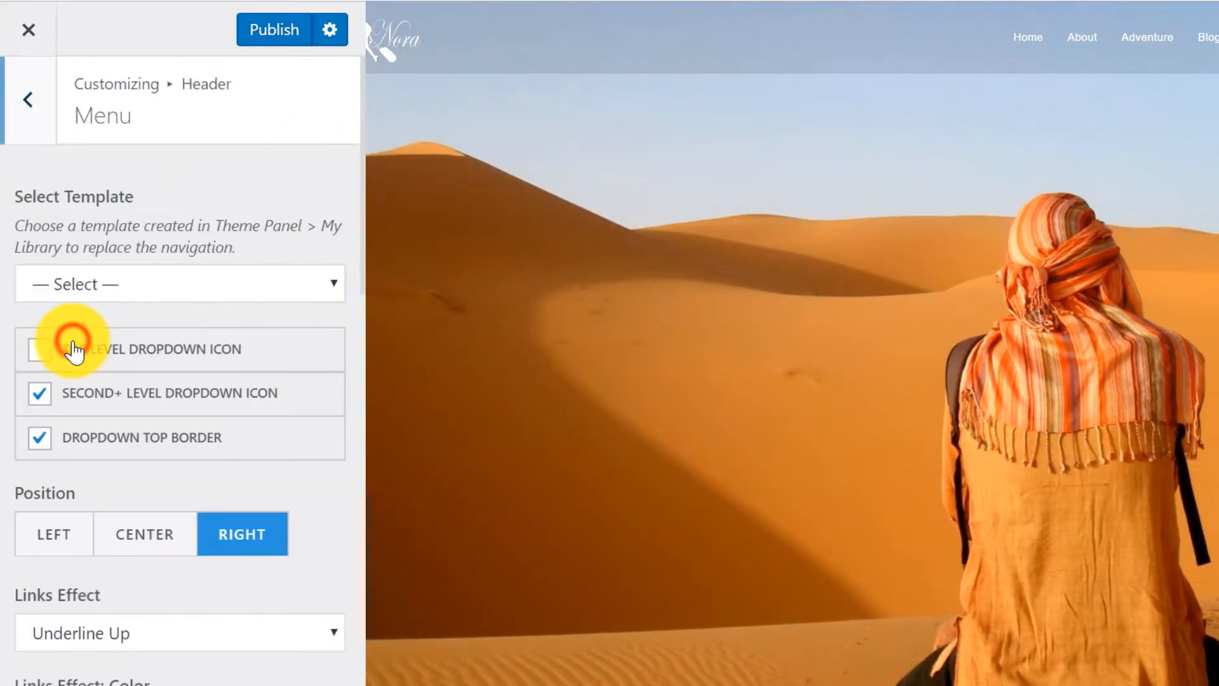
{"action": "left_click", "coordinate": [143, 555]}
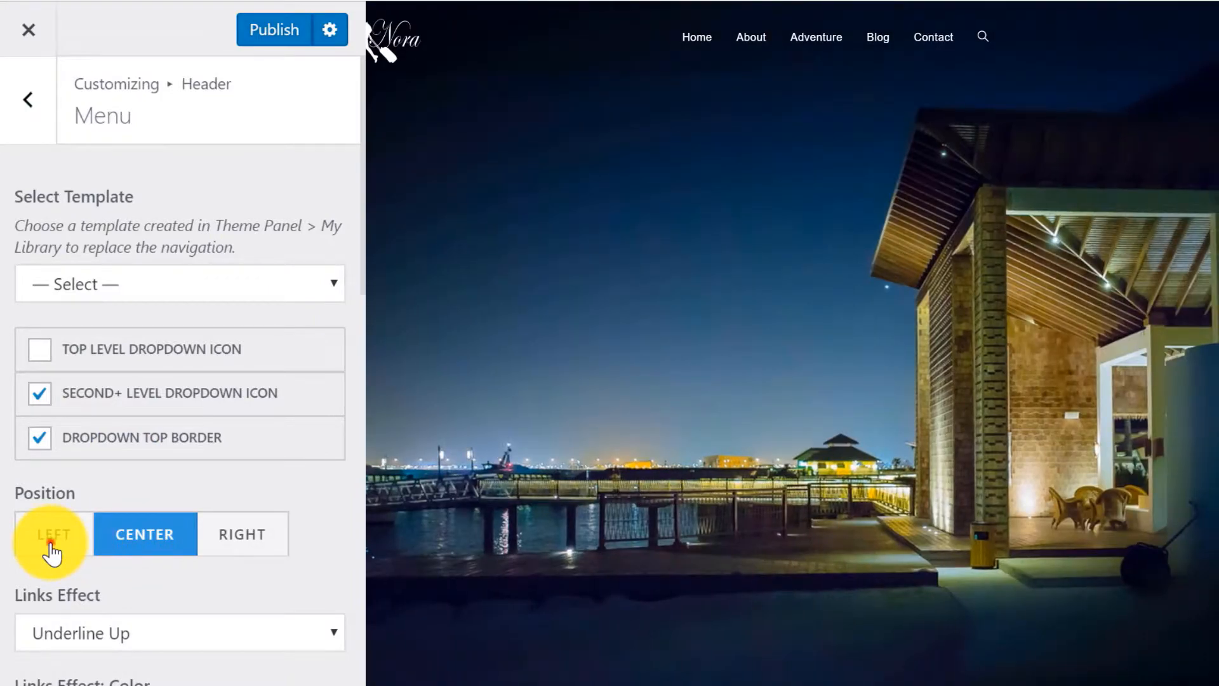
{"action": "left_click", "coordinate": [50, 543]}
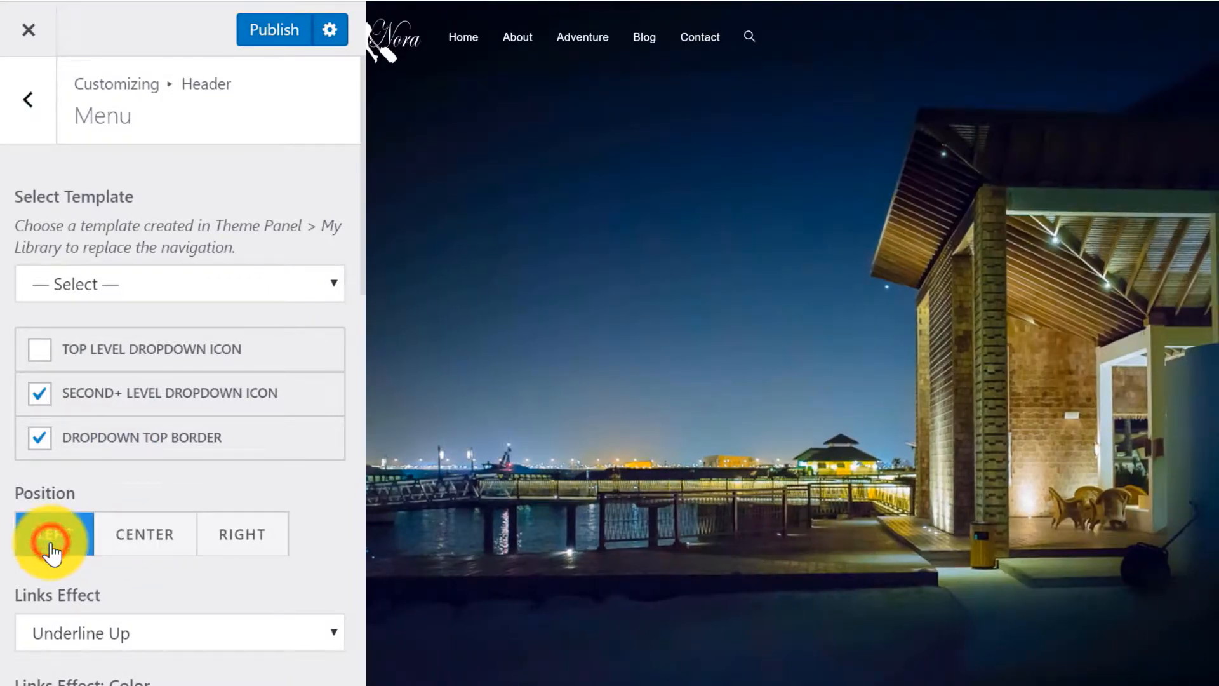
{"action": "left_click", "coordinate": [240, 547]}
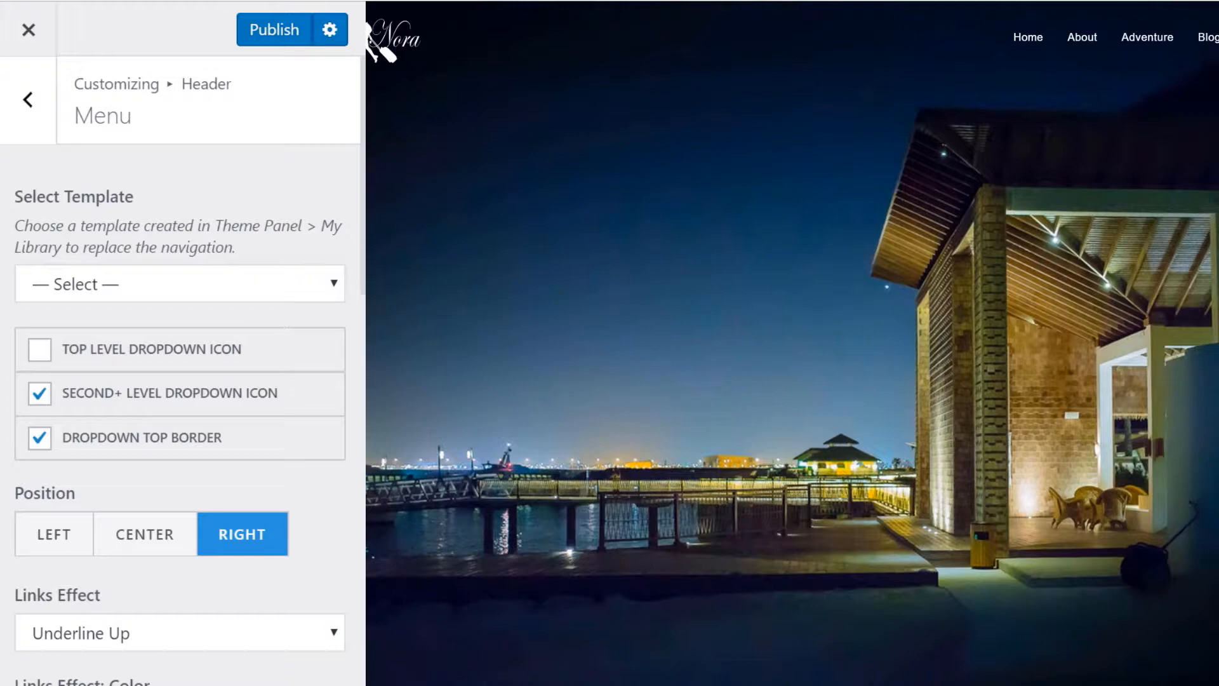
Set the menu links effect to Underline Up in a translucent white colour.
{"action": "scroll", "coordinate": [339, 291], "scroll_direction": "down", "scroll_amount": 5}
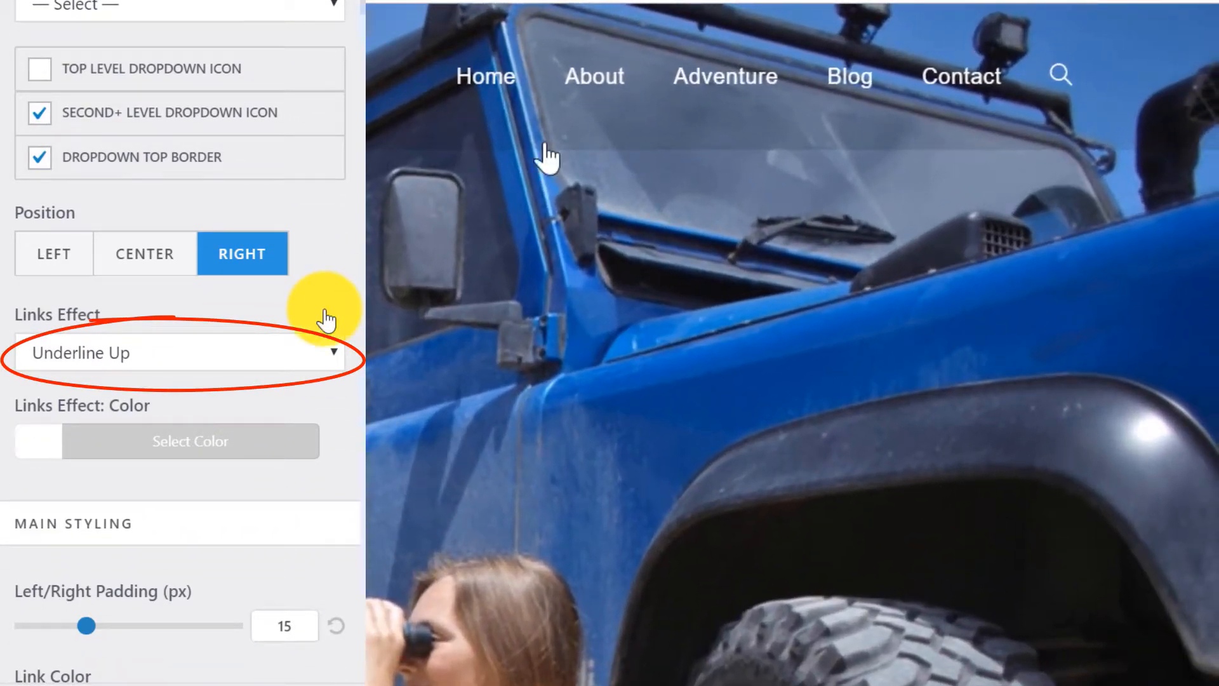
{"action": "left_click", "coordinate": [269, 354]}
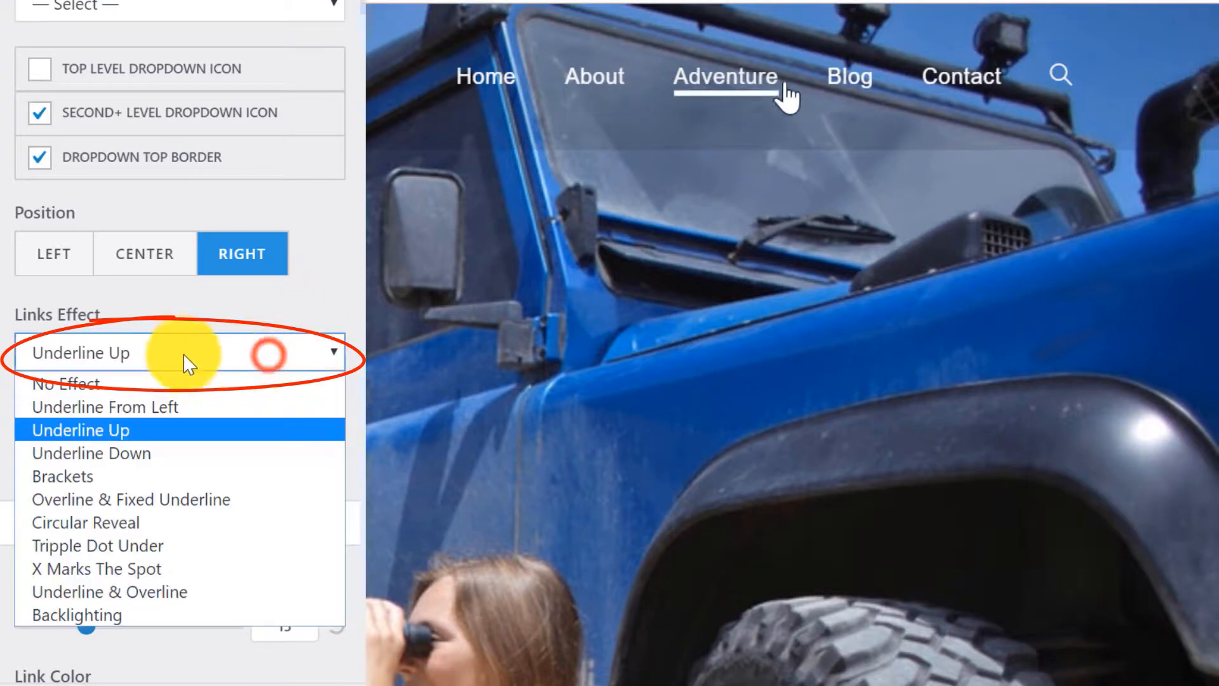
{"action": "left_click", "coordinate": [64, 477]}
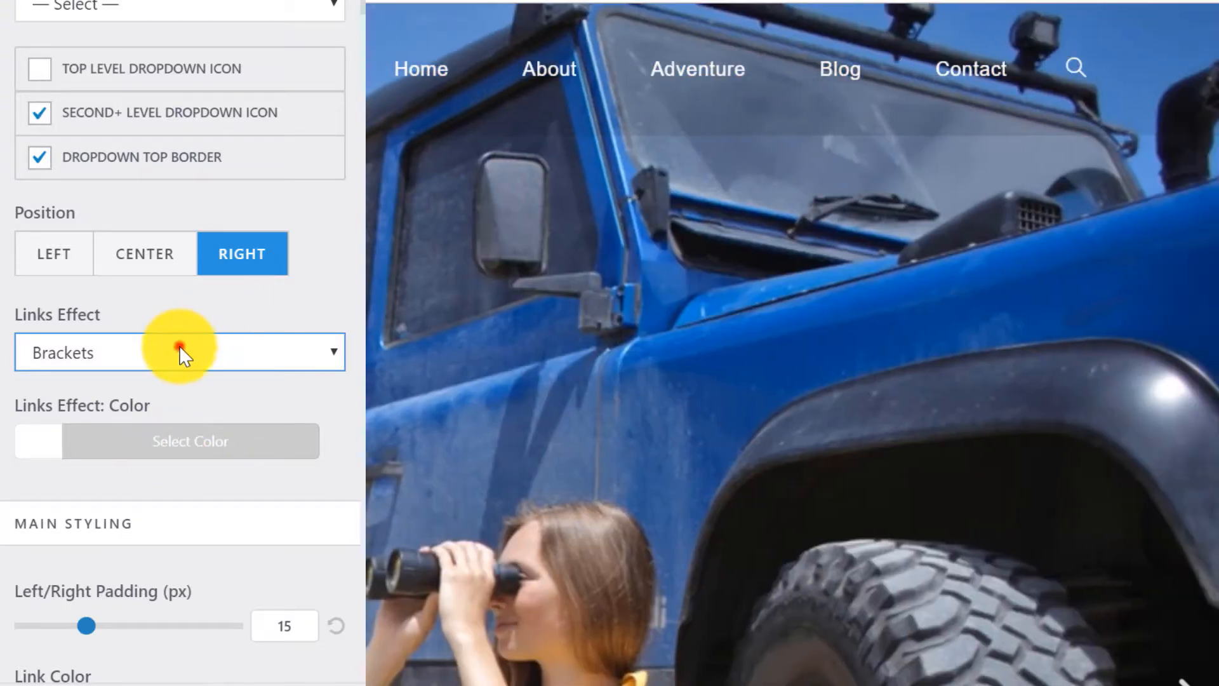
{"action": "left_click", "coordinate": [180, 349]}
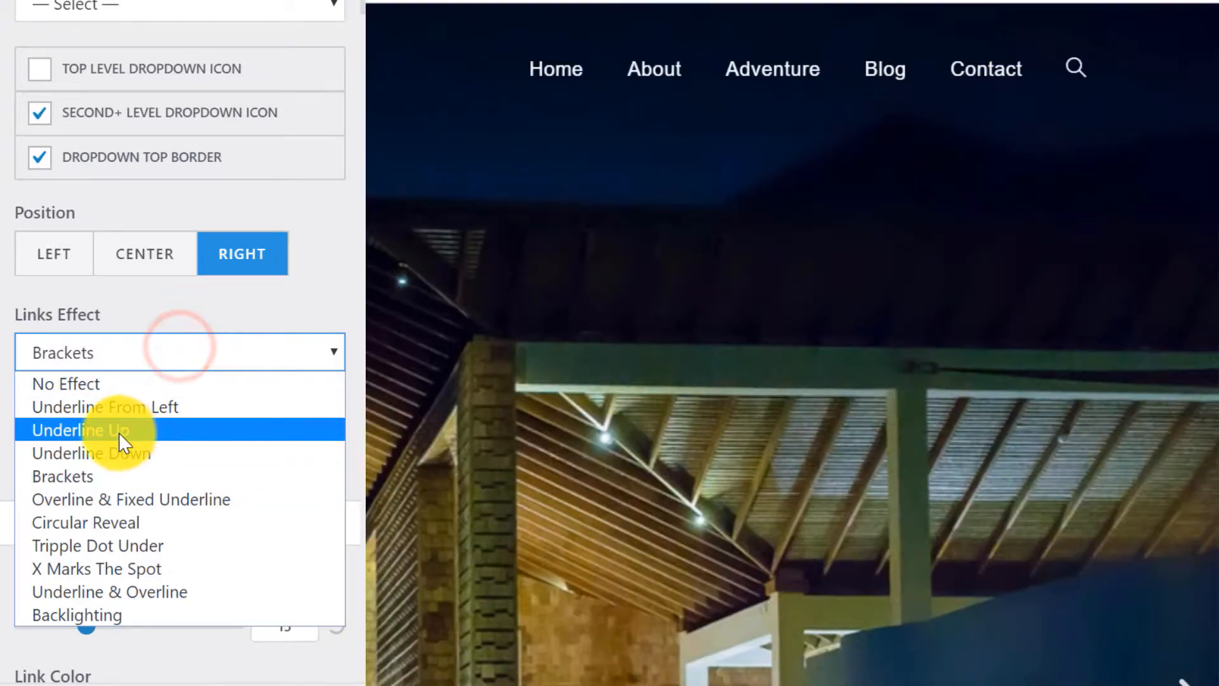
{"action": "left_click", "coordinate": [119, 431]}
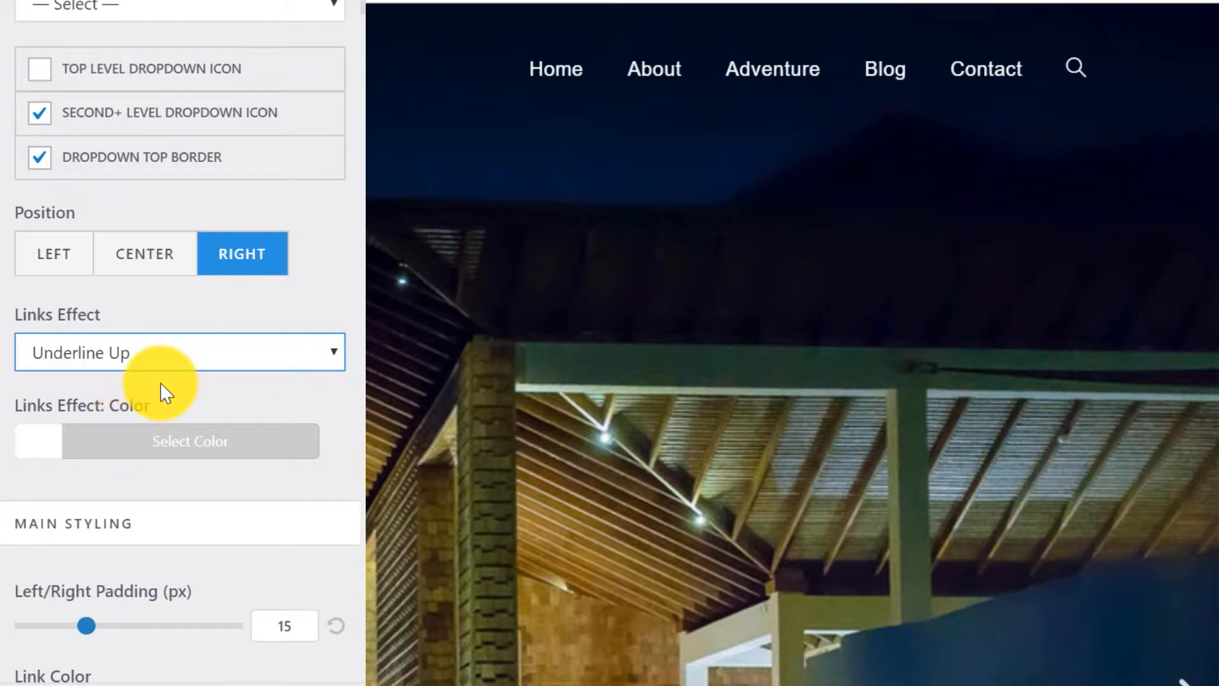
{"action": "left_click", "coordinate": [139, 437]}
{"action": "scroll", "coordinate": [277, 346], "scroll_direction": "down", "scroll_amount": 5}
{"action": "left_click", "coordinate": [94, 337]}
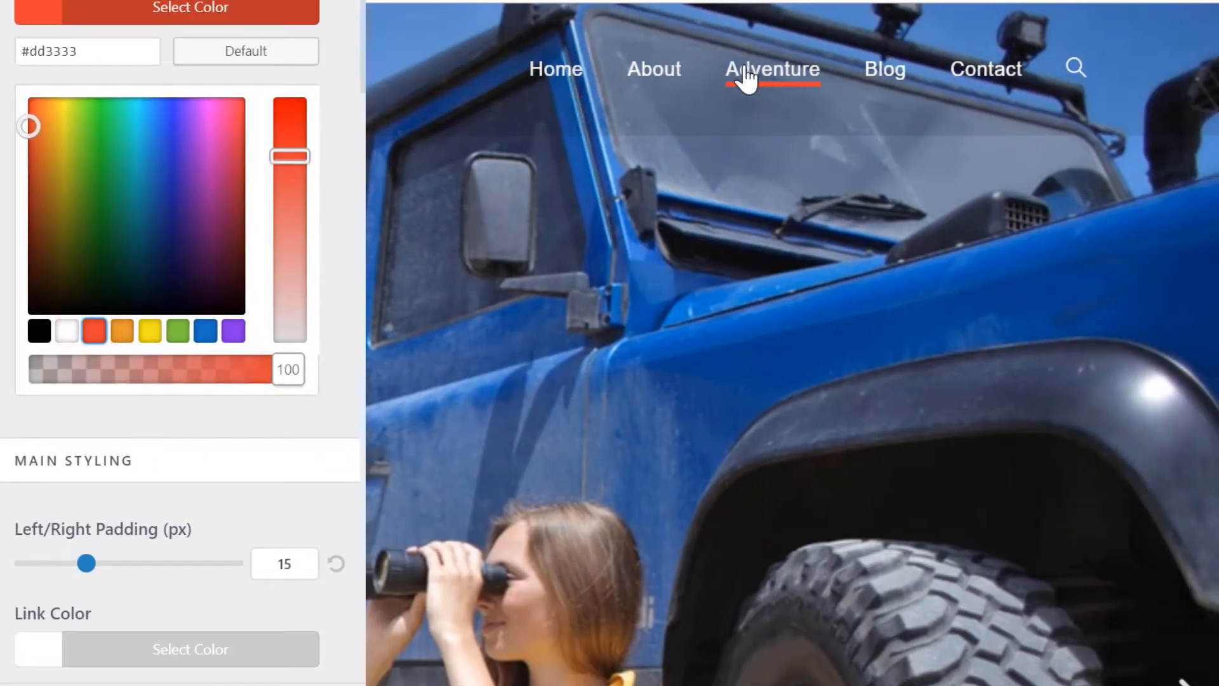
{"action": "left_click", "coordinate": [205, 335]}
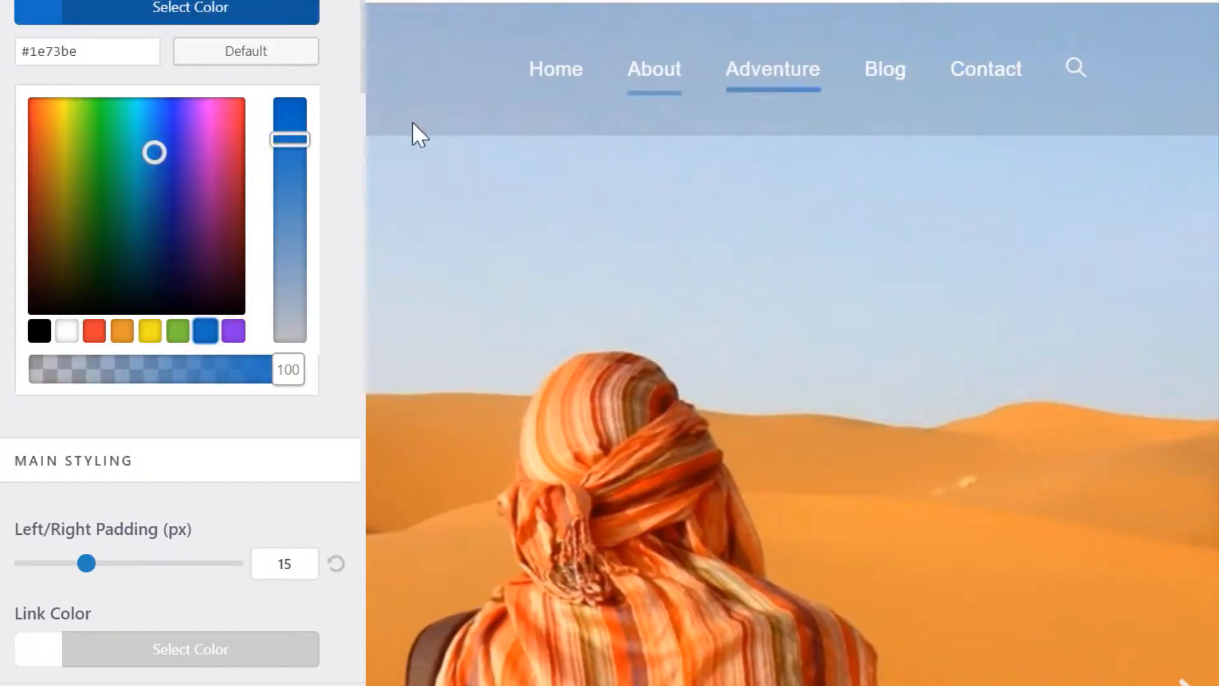
{"action": "left_click", "coordinate": [66, 331]}
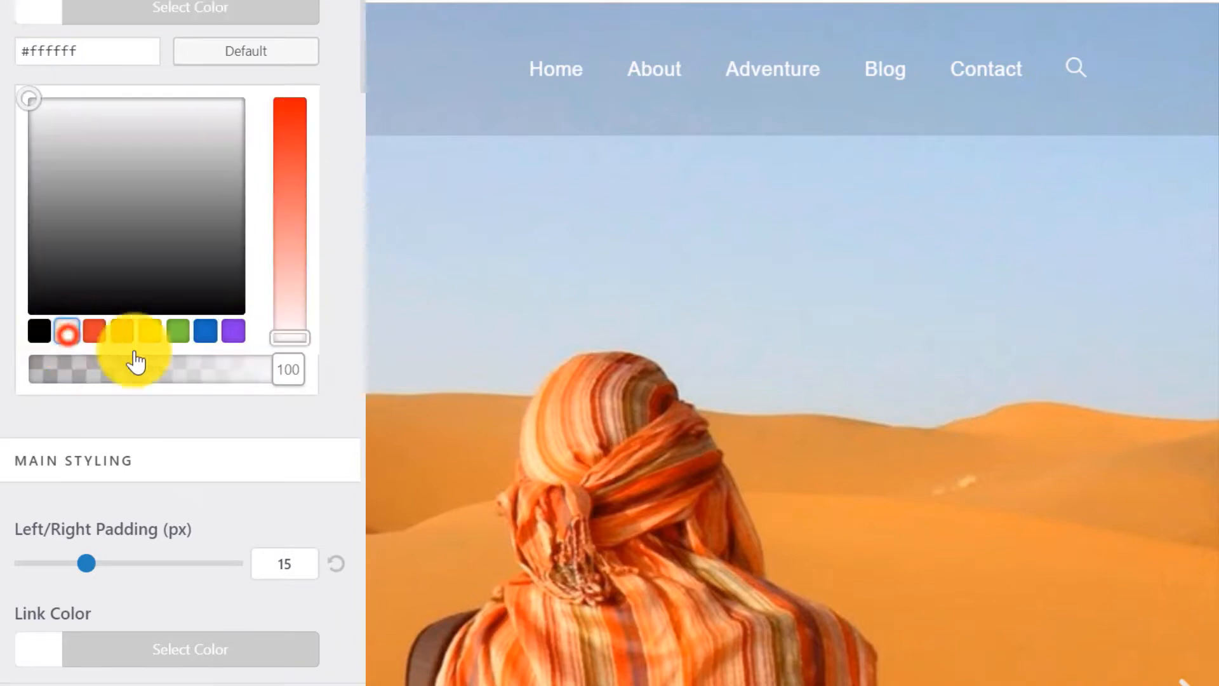
{"action": "left_click_drag", "start_coordinate": [289, 367], "coordinate": [228, 375]}
{"action": "left_click", "coordinate": [224, 19]}
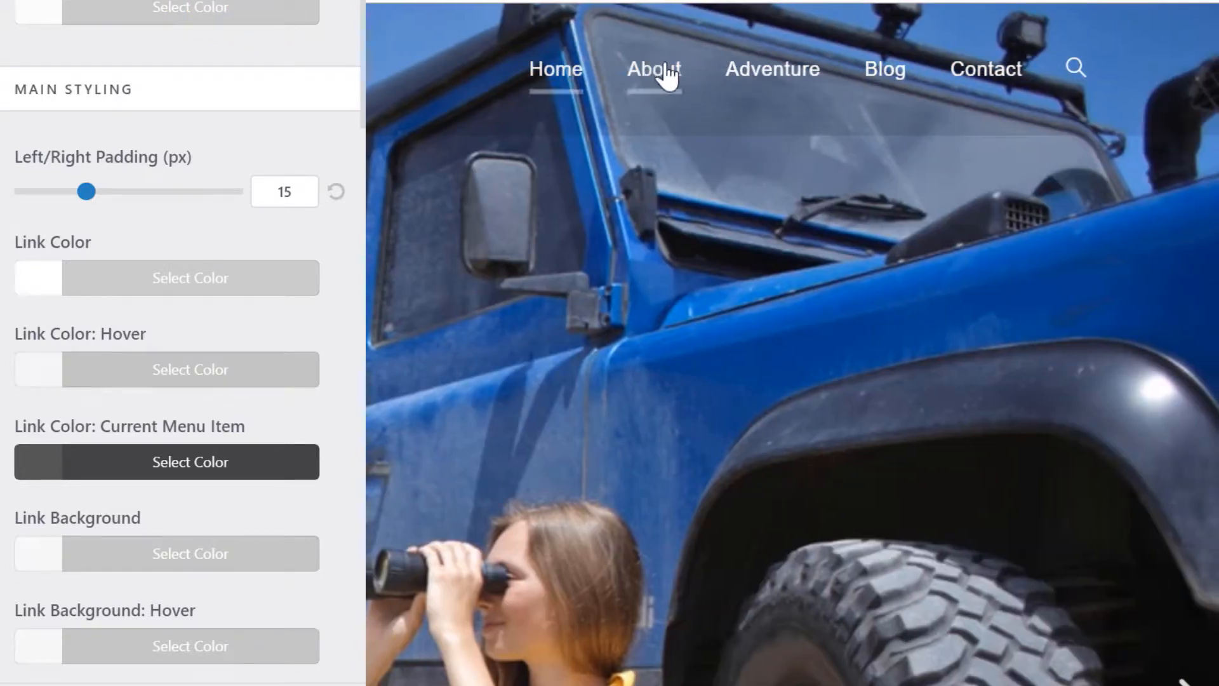
Set the menu's Search Icon Style to Disabled.
{"action": "scroll", "coordinate": [300, 119], "scroll_direction": "down", "scroll_amount": 3}
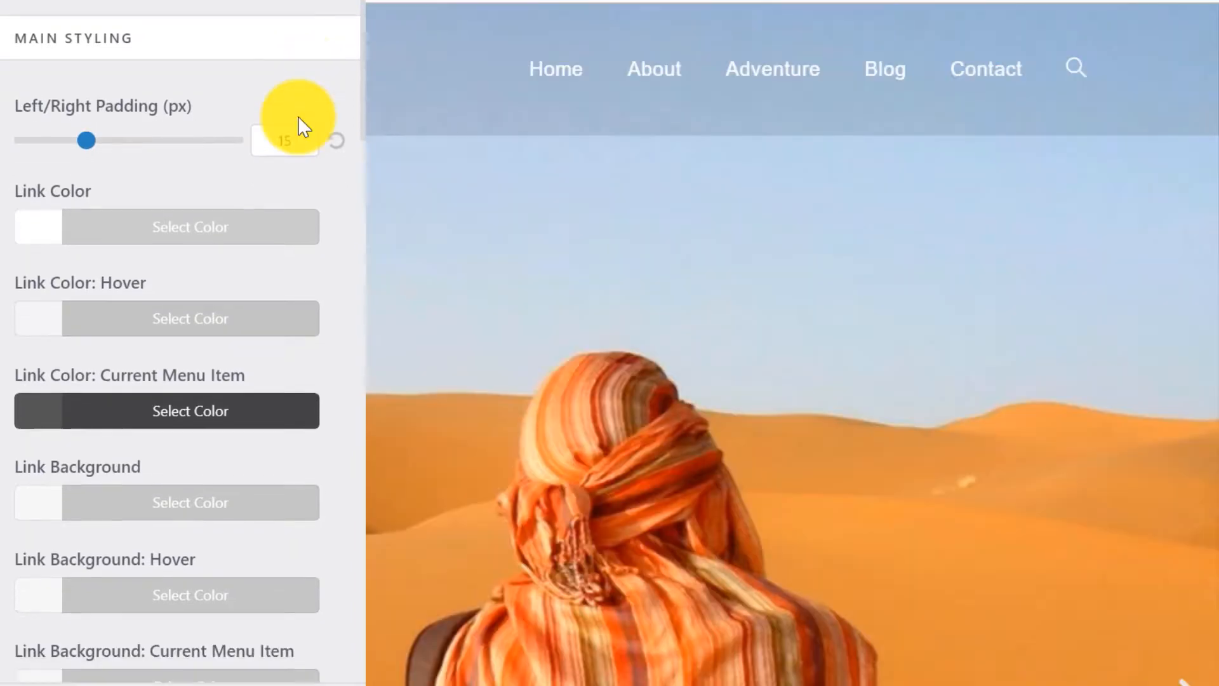
{"action": "scroll", "coordinate": [298, 118], "scroll_direction": "down", "scroll_amount": 3}
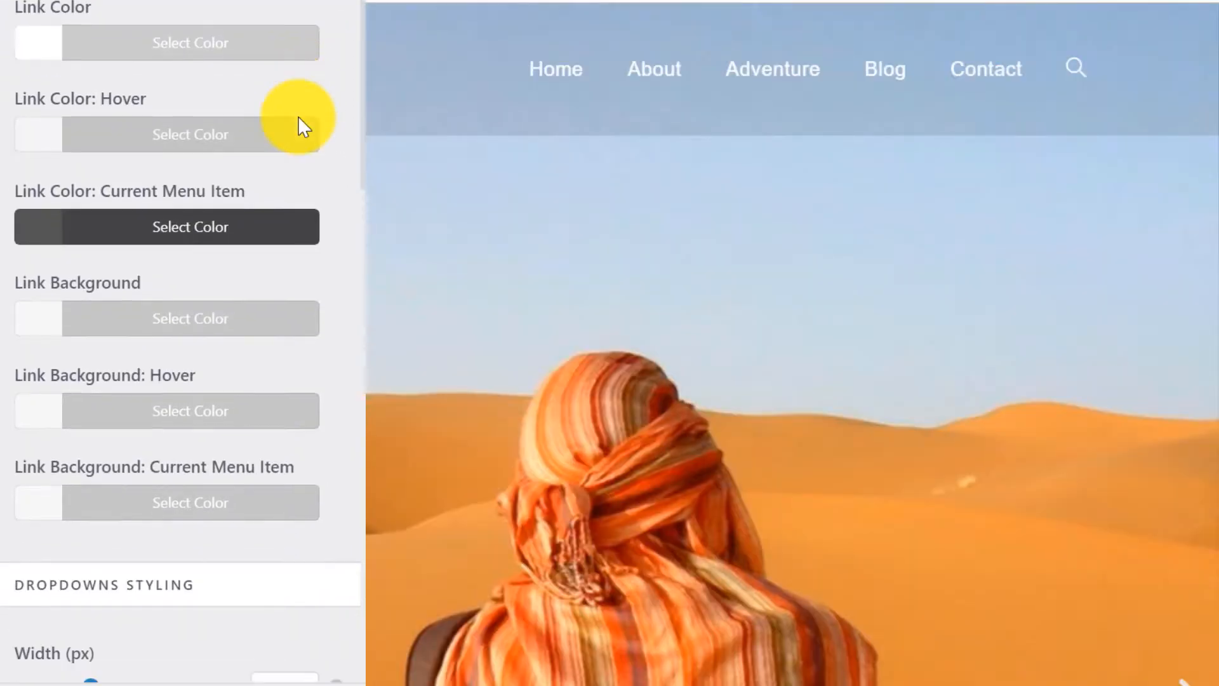
{"action": "scroll", "coordinate": [298, 119], "scroll_direction": "down", "scroll_amount": 3}
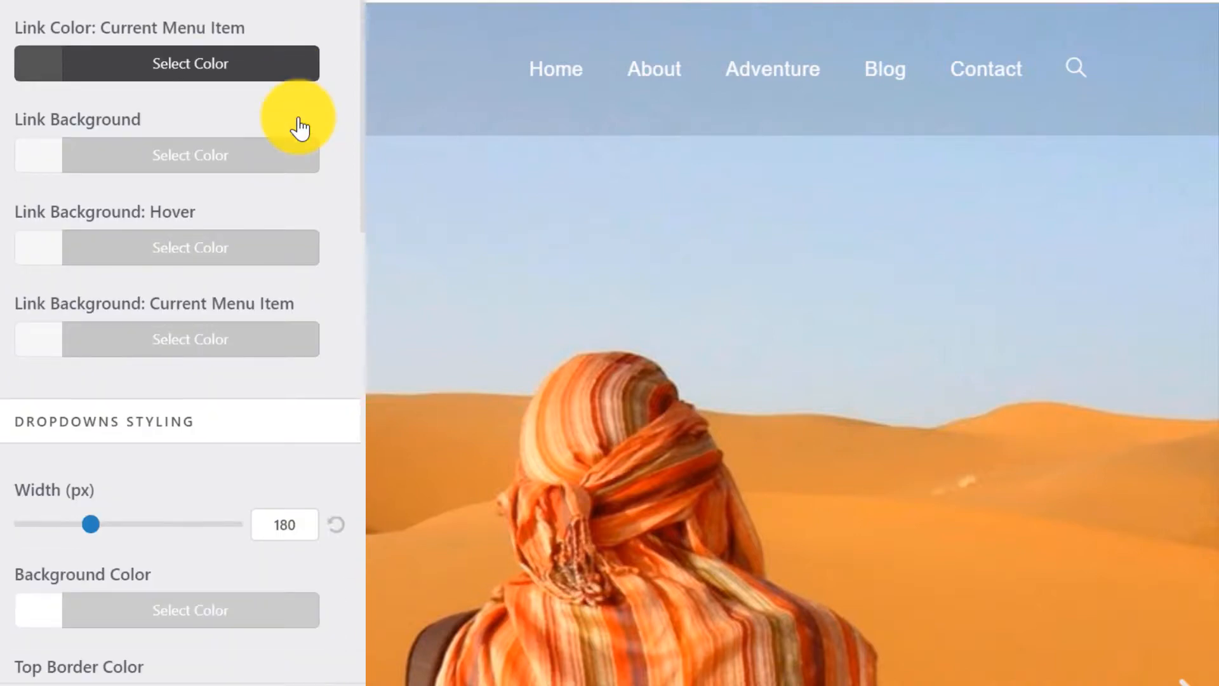
{"action": "scroll", "coordinate": [299, 118], "scroll_direction": "down", "scroll_amount": 2}
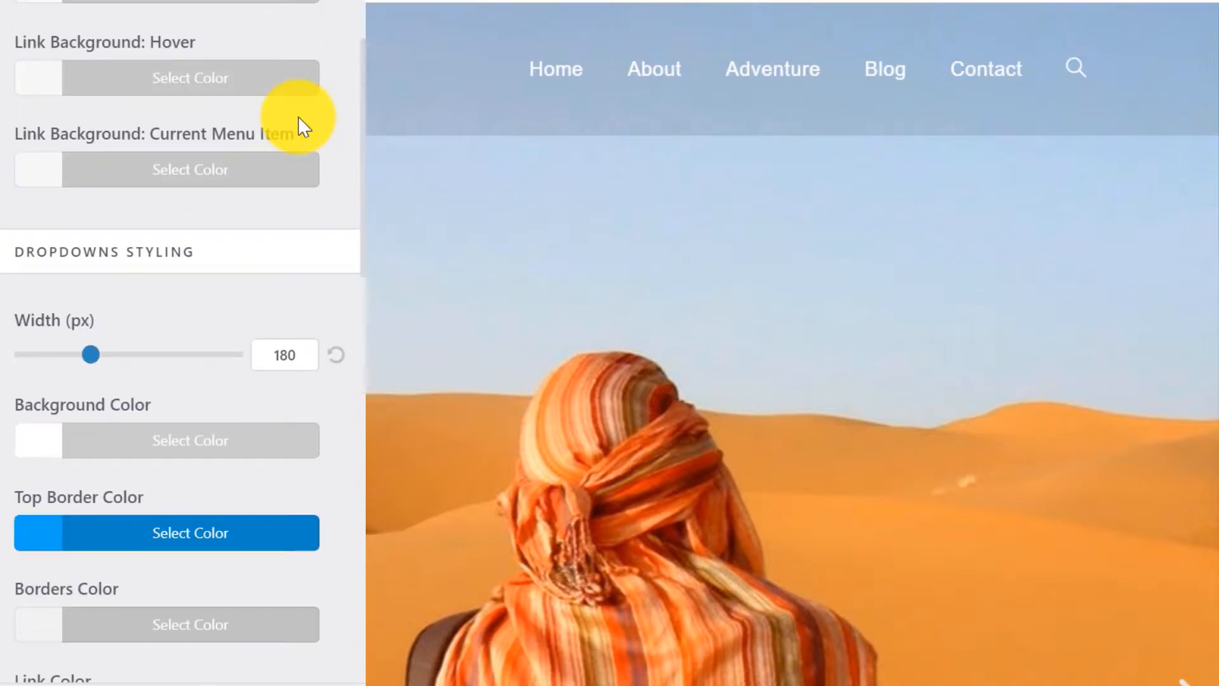
{"action": "scroll", "coordinate": [299, 129], "scroll_direction": "down", "scroll_amount": 1}
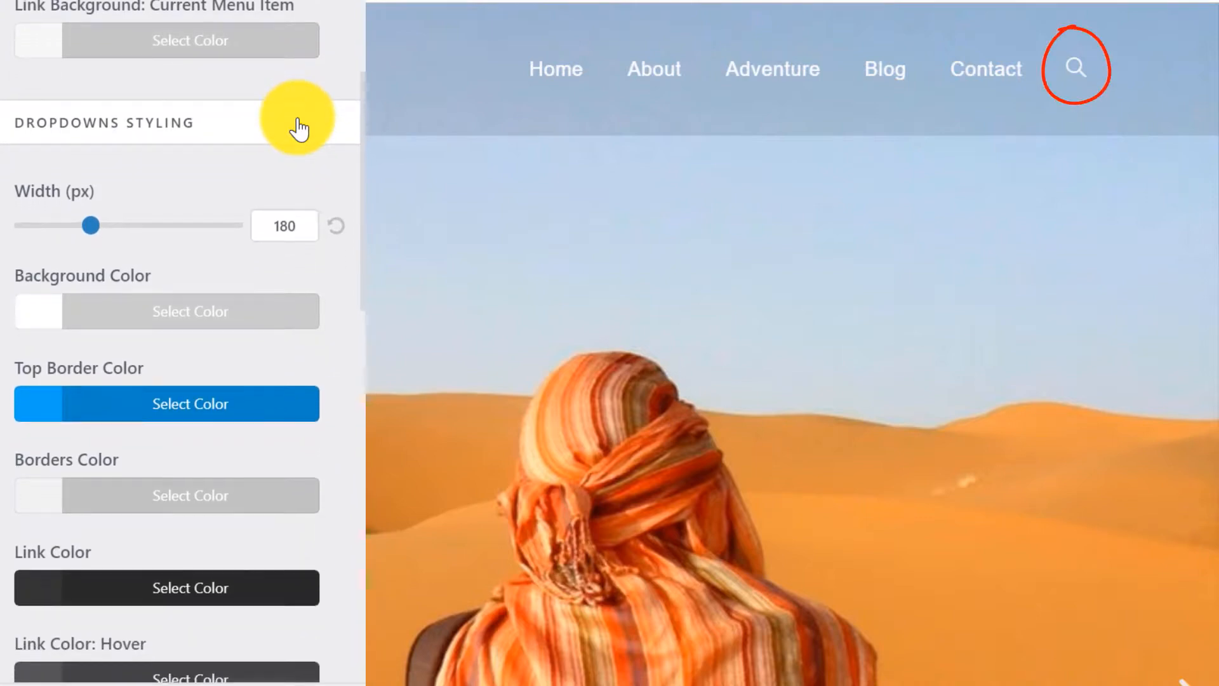
{"action": "scroll", "coordinate": [298, 129], "scroll_direction": "down", "scroll_amount": 10}
{"action": "scroll", "coordinate": [298, 129], "scroll_direction": "down", "scroll_amount": 4}
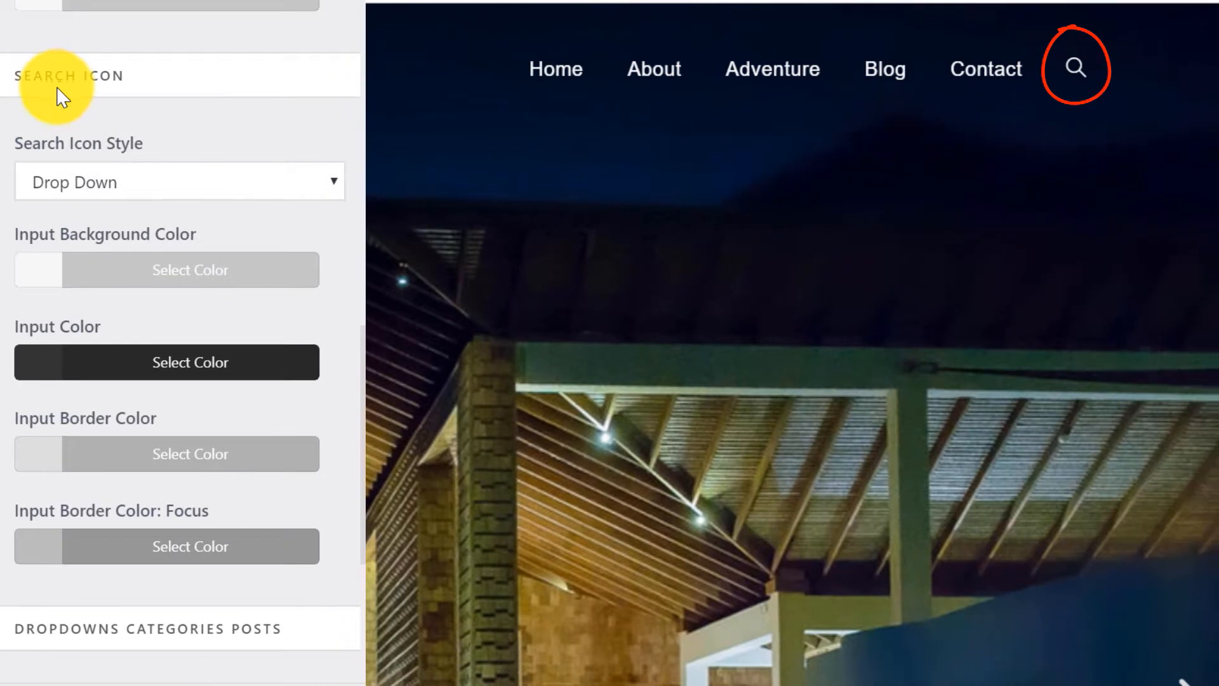
{"action": "left_click", "coordinate": [83, 183]}
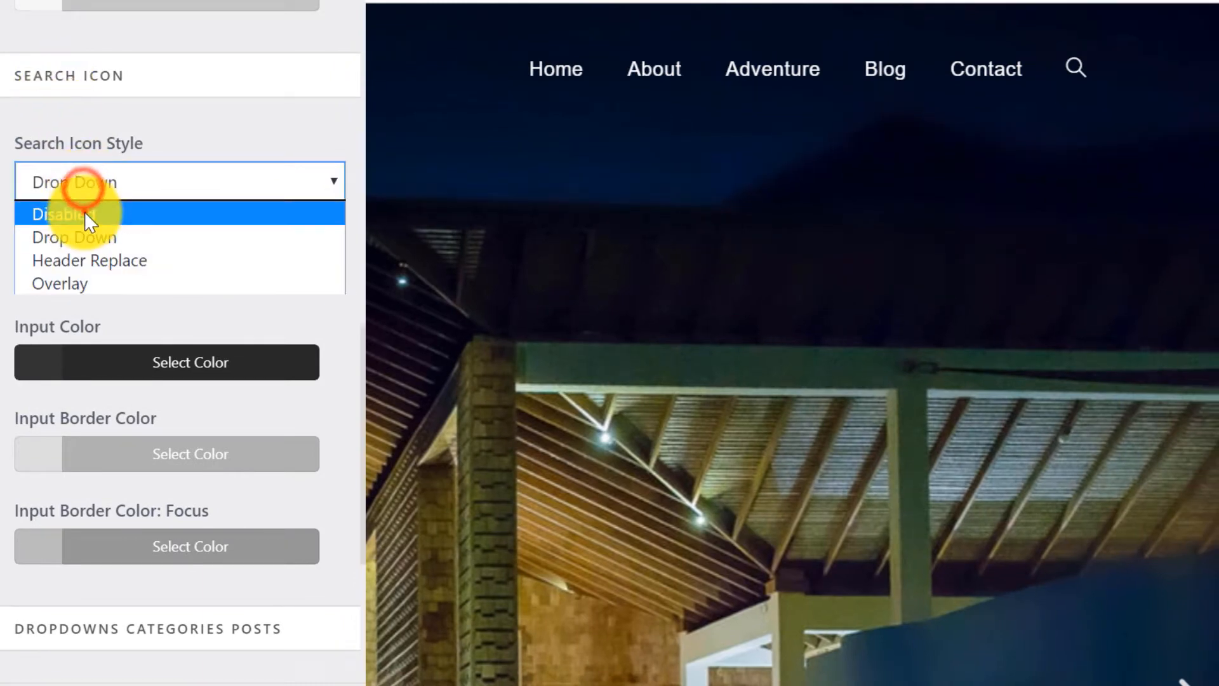
{"action": "left_click", "coordinate": [85, 213]}
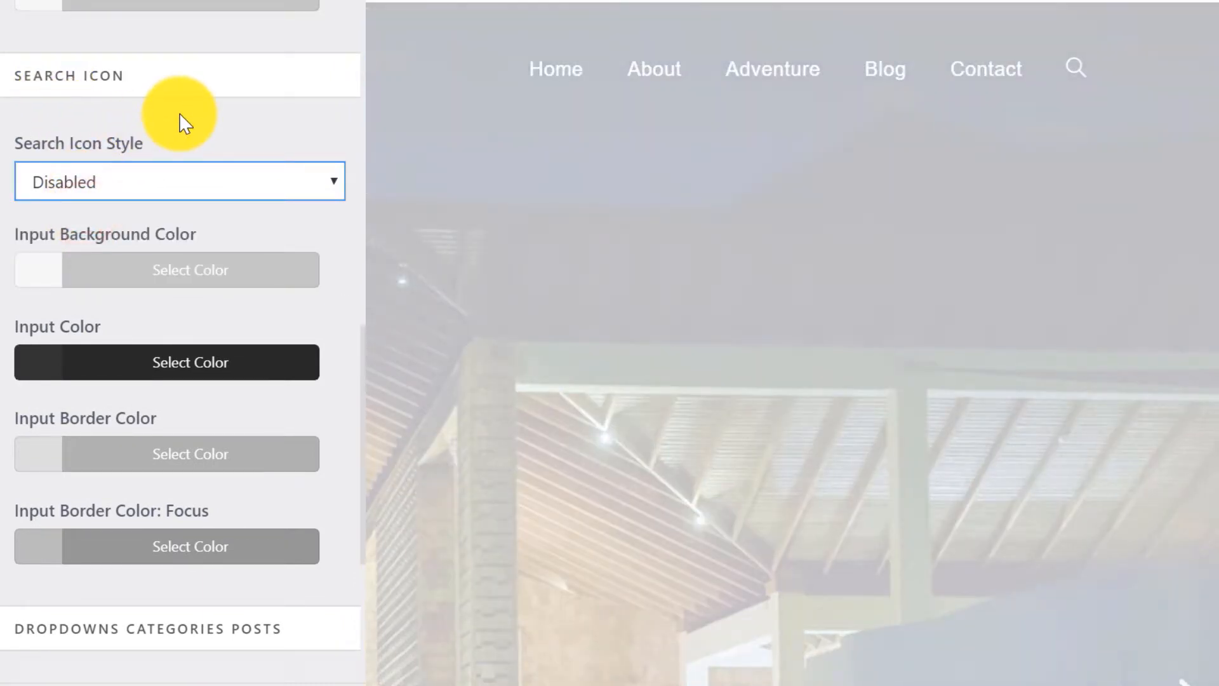
{"action": "scroll", "coordinate": [180, 121], "scroll_direction": "up", "scroll_amount": 15}
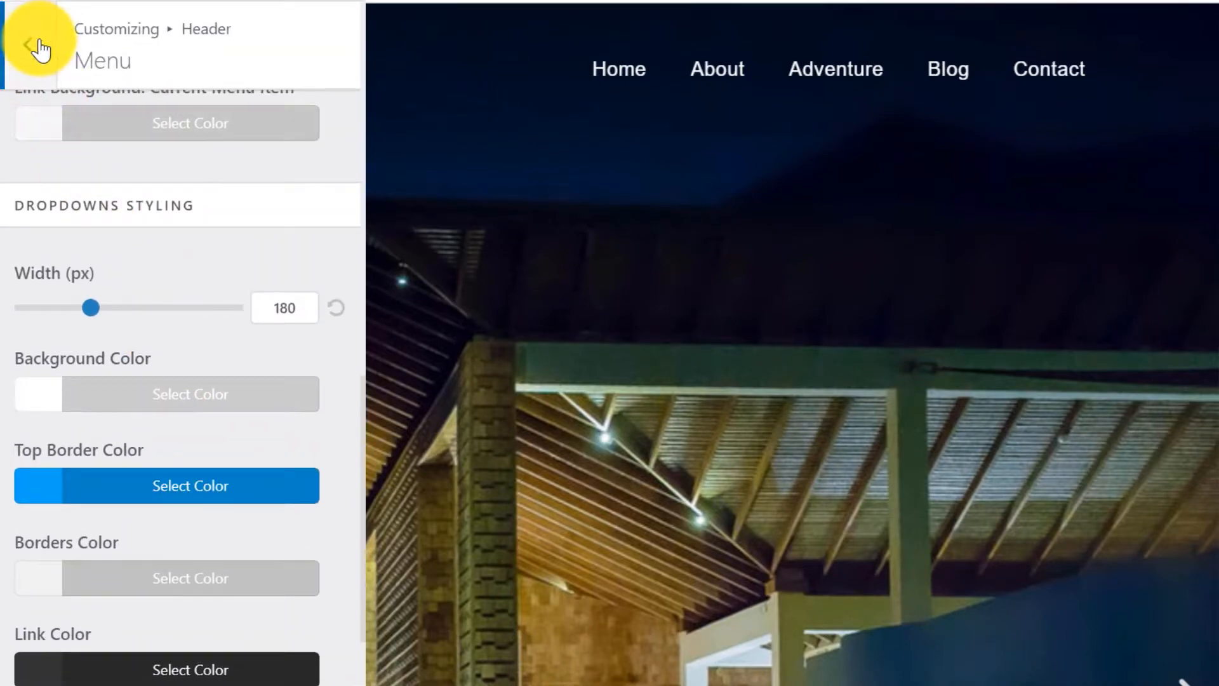
Change the Typography > Main Menu font size to 18px and return to the main panel.
{"action": "left_click", "coordinate": [35, 44]}
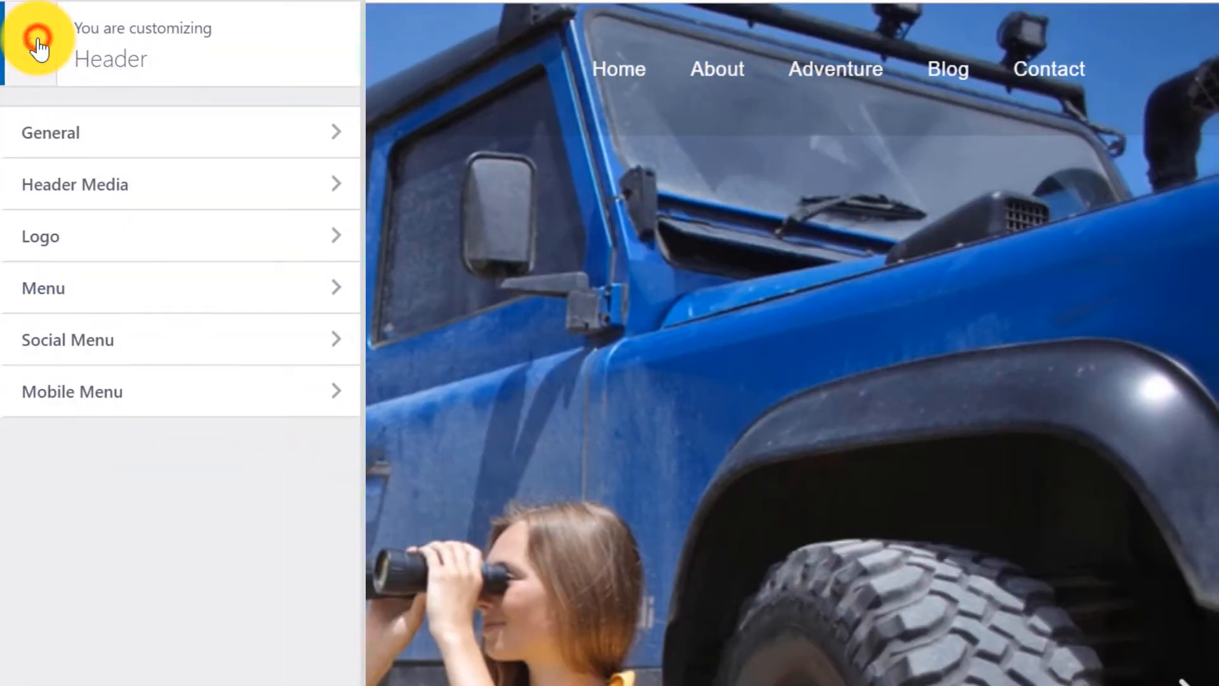
{"action": "left_click", "coordinate": [38, 45]}
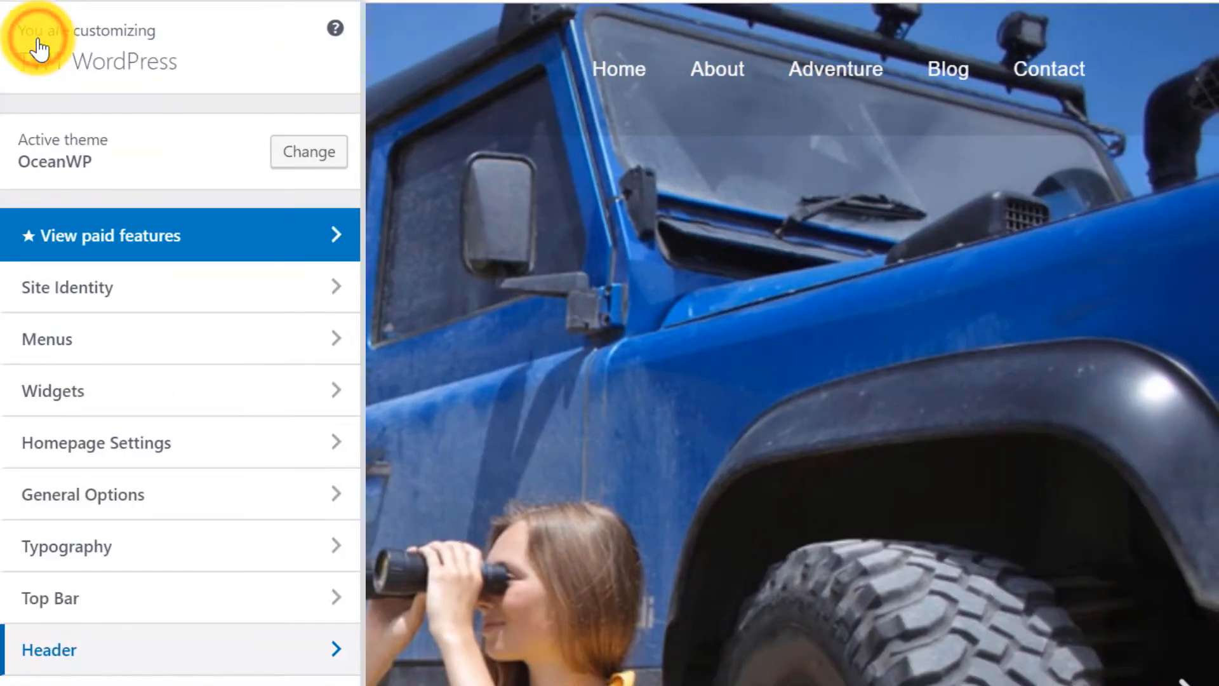
{"action": "left_click", "coordinate": [153, 552]}
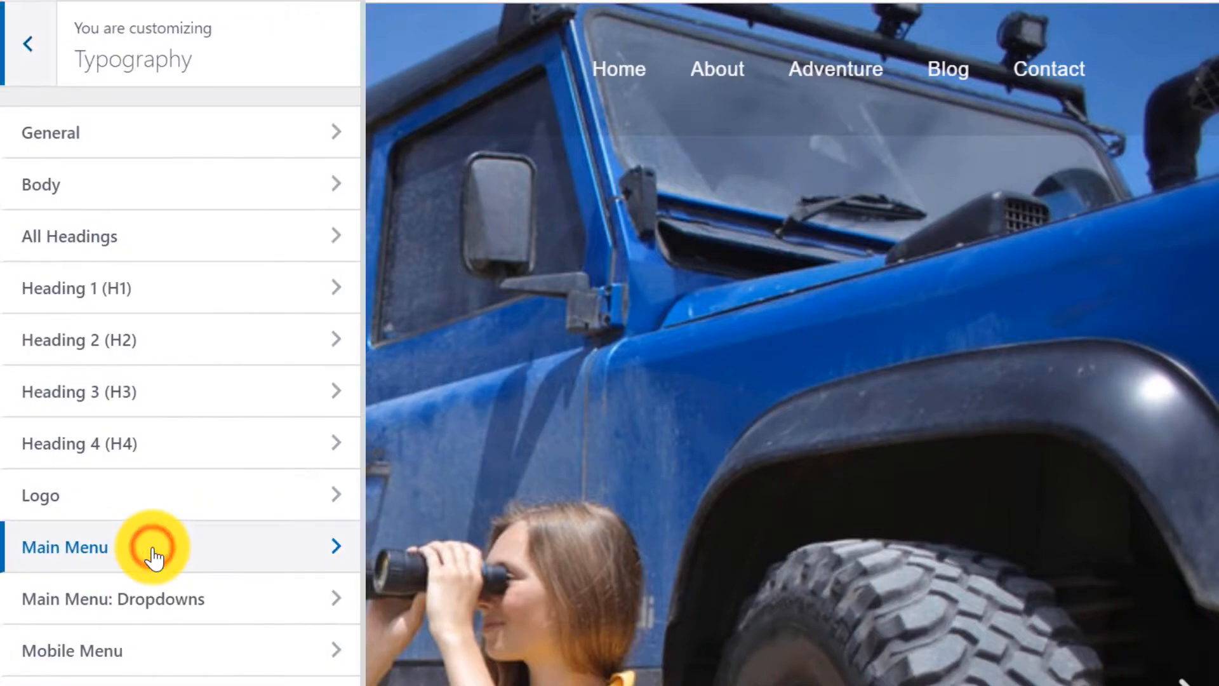
{"action": "left_click", "coordinate": [186, 548]}
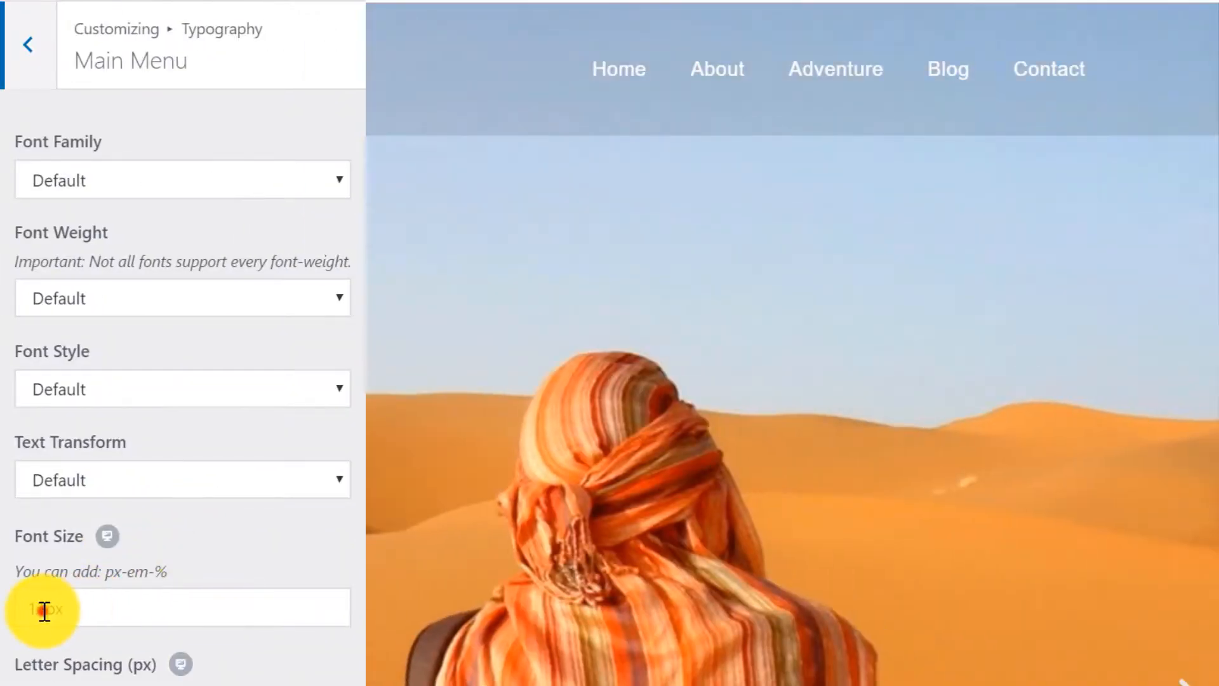
{"action": "left_click", "coordinate": [45, 611]}
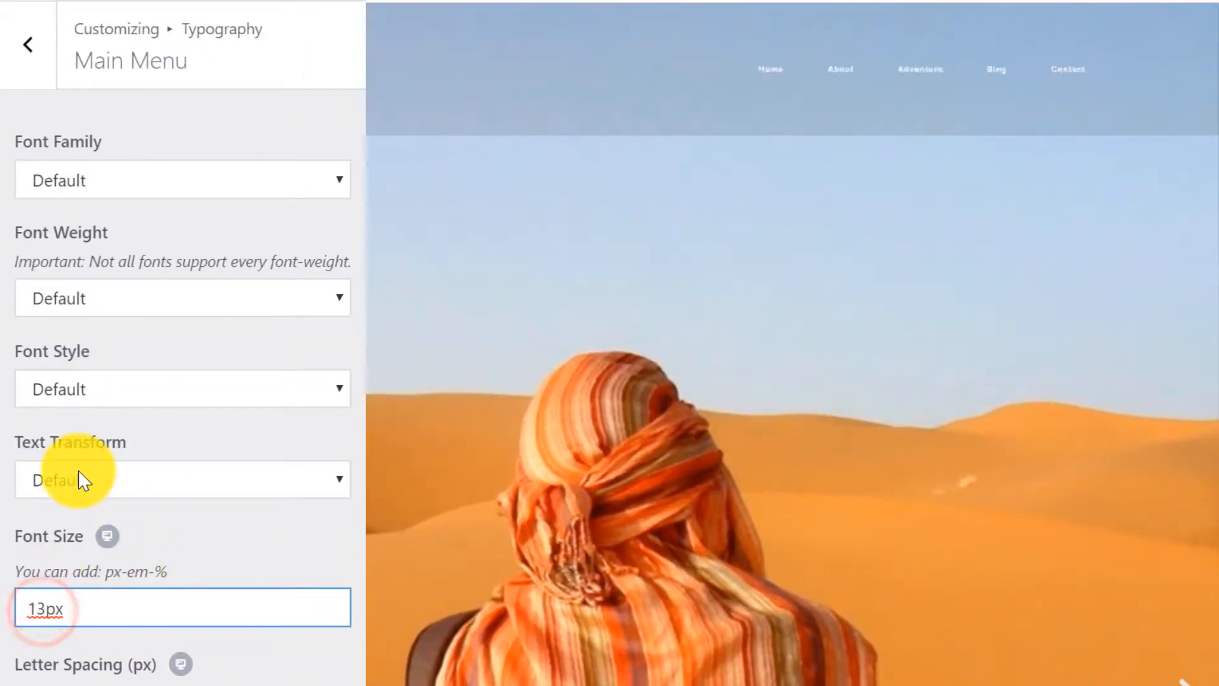
{"action": "key", "text": "BackSpace"}
{"action": "type", "text": "8"}
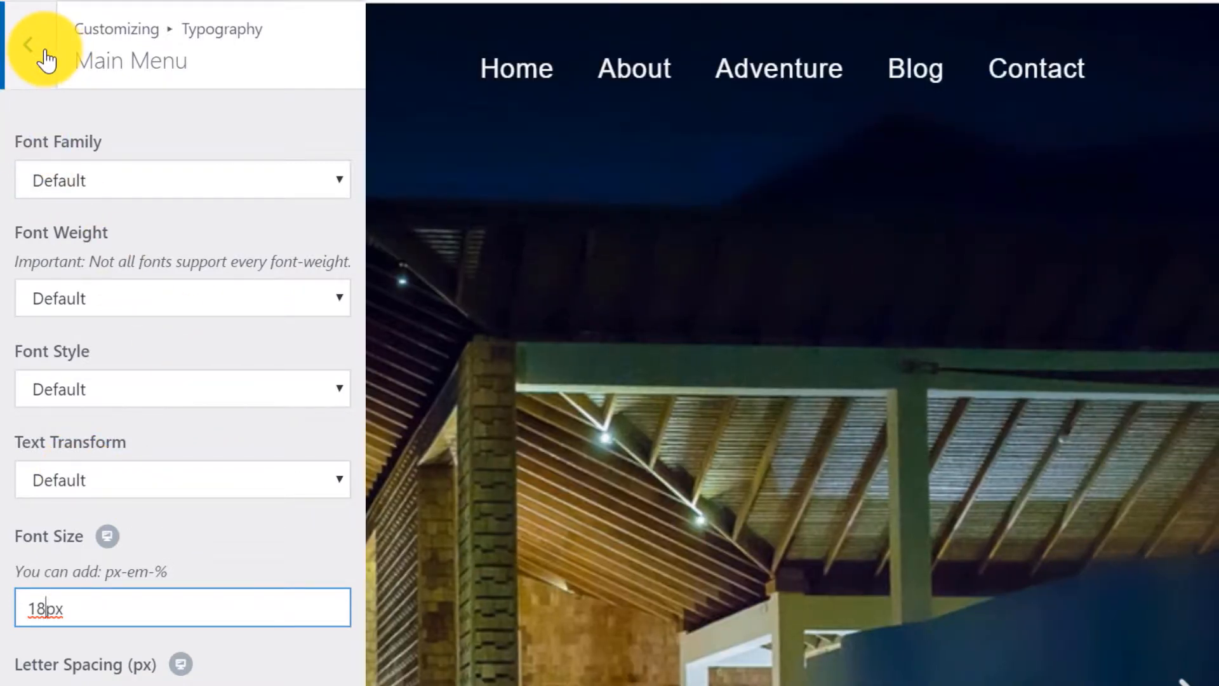
{"action": "left_click", "coordinate": [46, 61]}
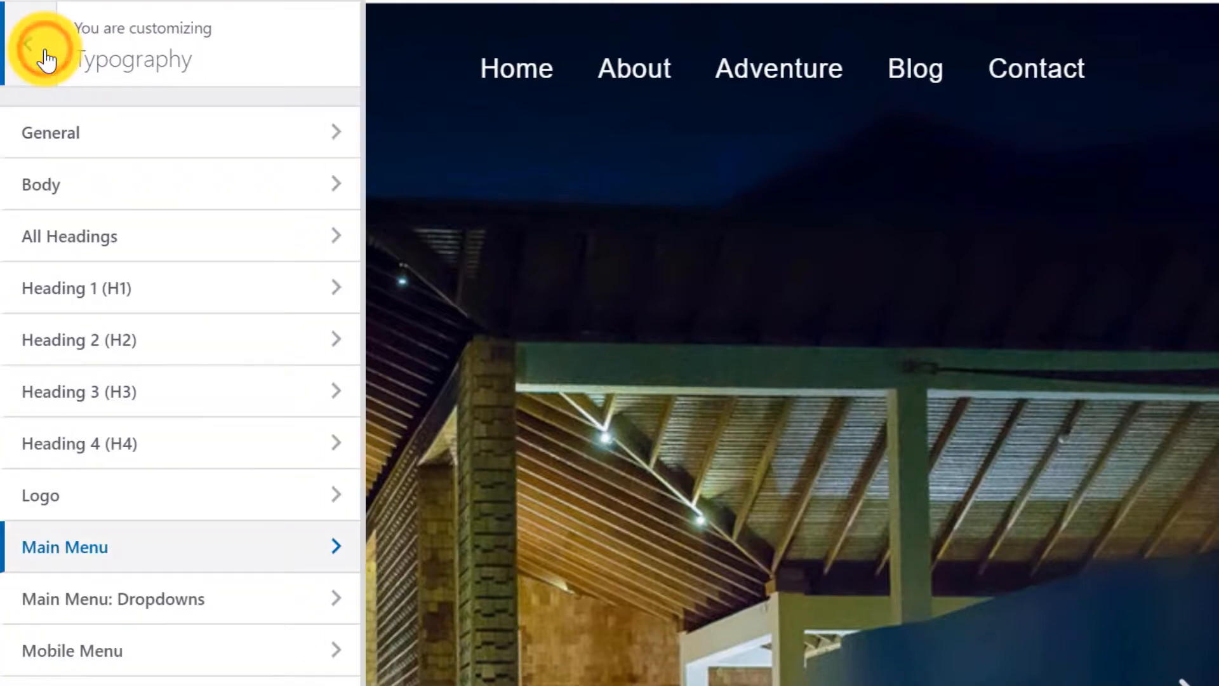
{"action": "left_click", "coordinate": [47, 60]}
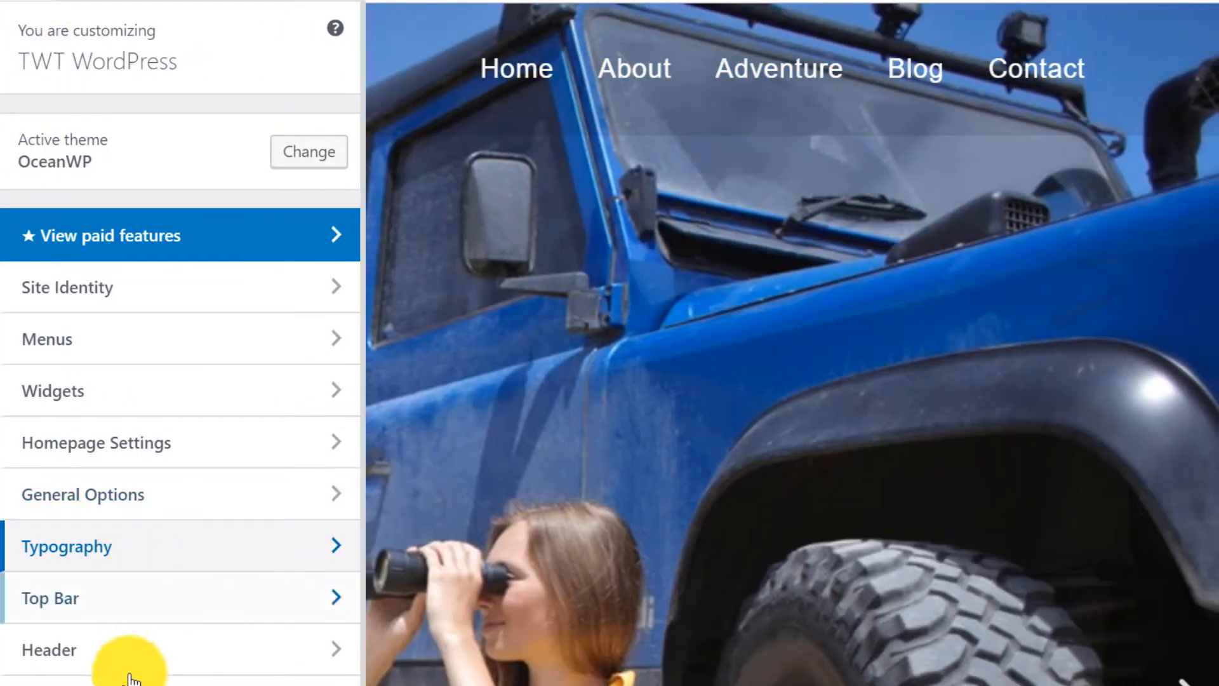
Replace the header logo with the FAB STYLES image from Pictures and set its max width to 200.
{"action": "left_click", "coordinate": [113, 642]}
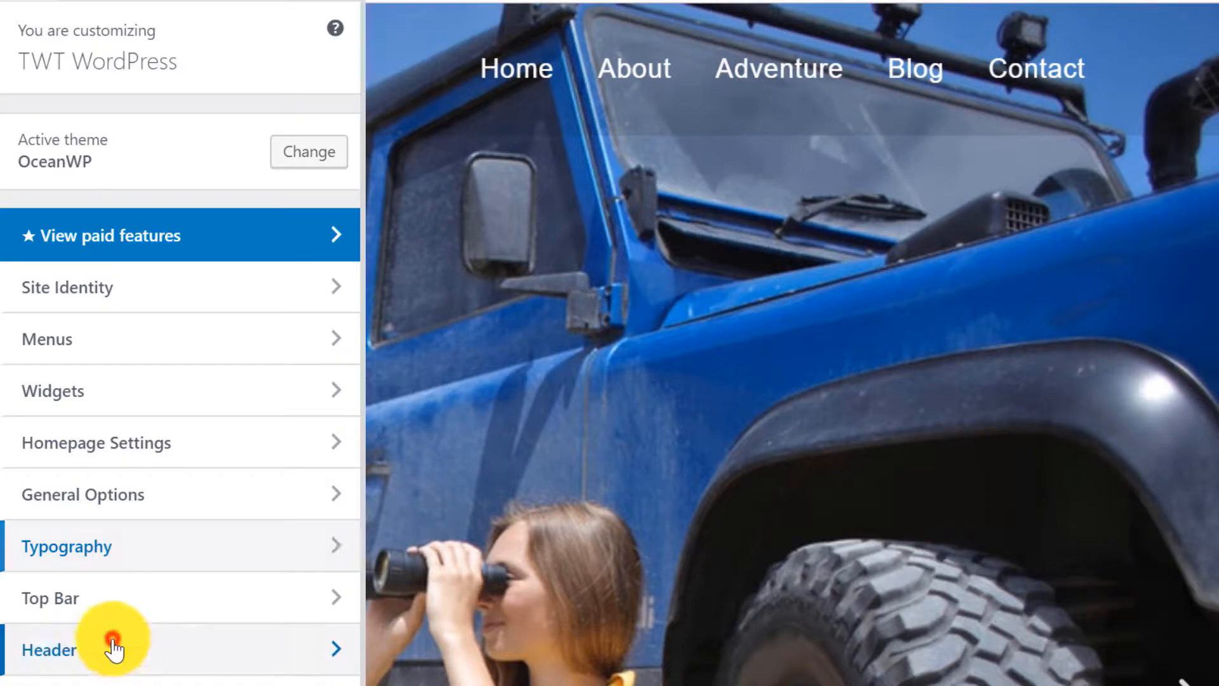
{"action": "left_click", "coordinate": [121, 239]}
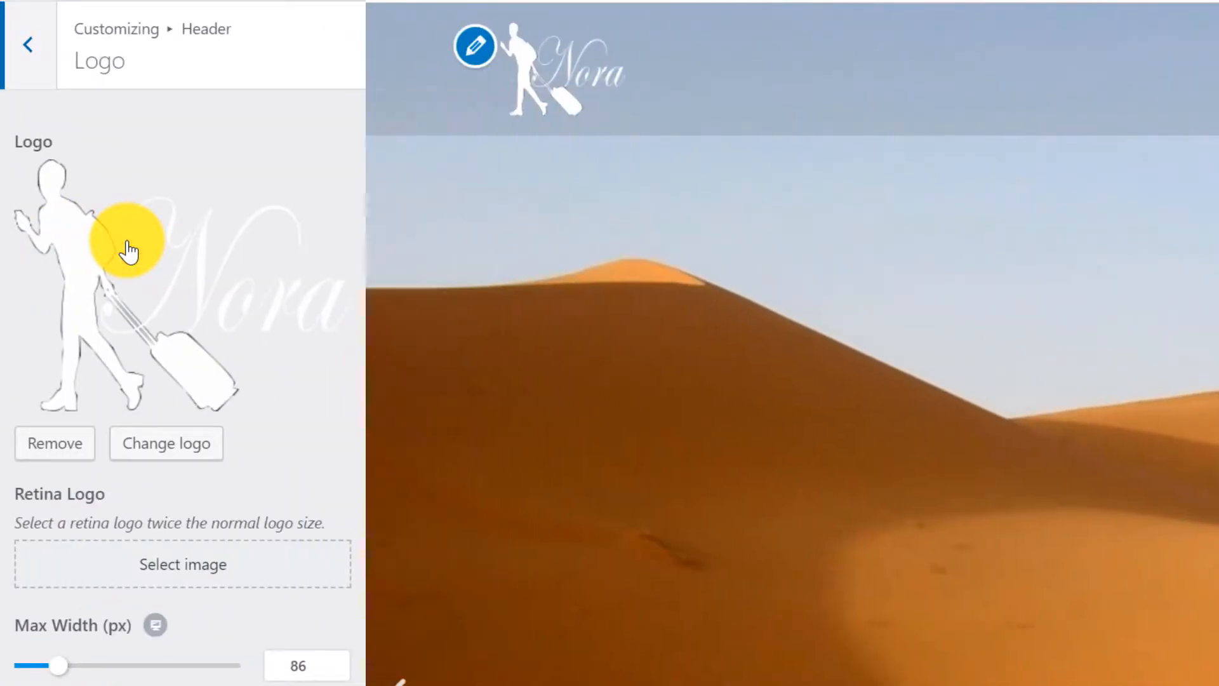
{"action": "left_click", "coordinate": [194, 445]}
{"action": "left_click", "coordinate": [912, 501]}
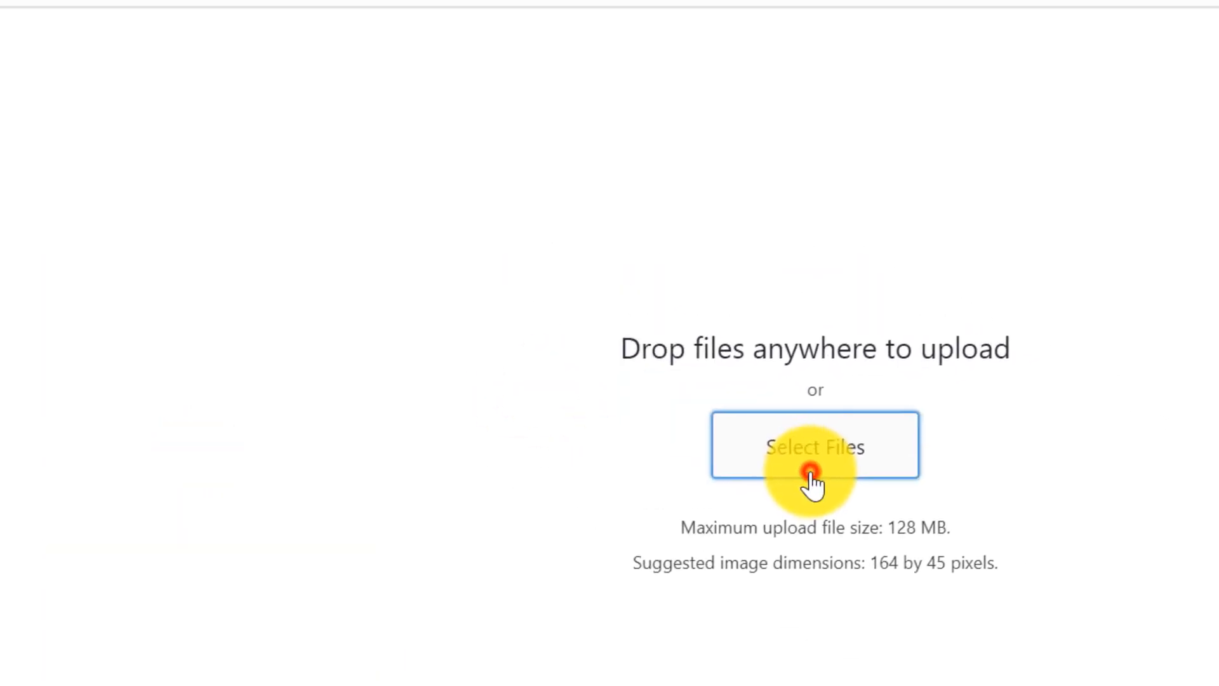
{"action": "left_click", "coordinate": [121, 325]}
{"action": "left_click", "coordinate": [667, 228]}
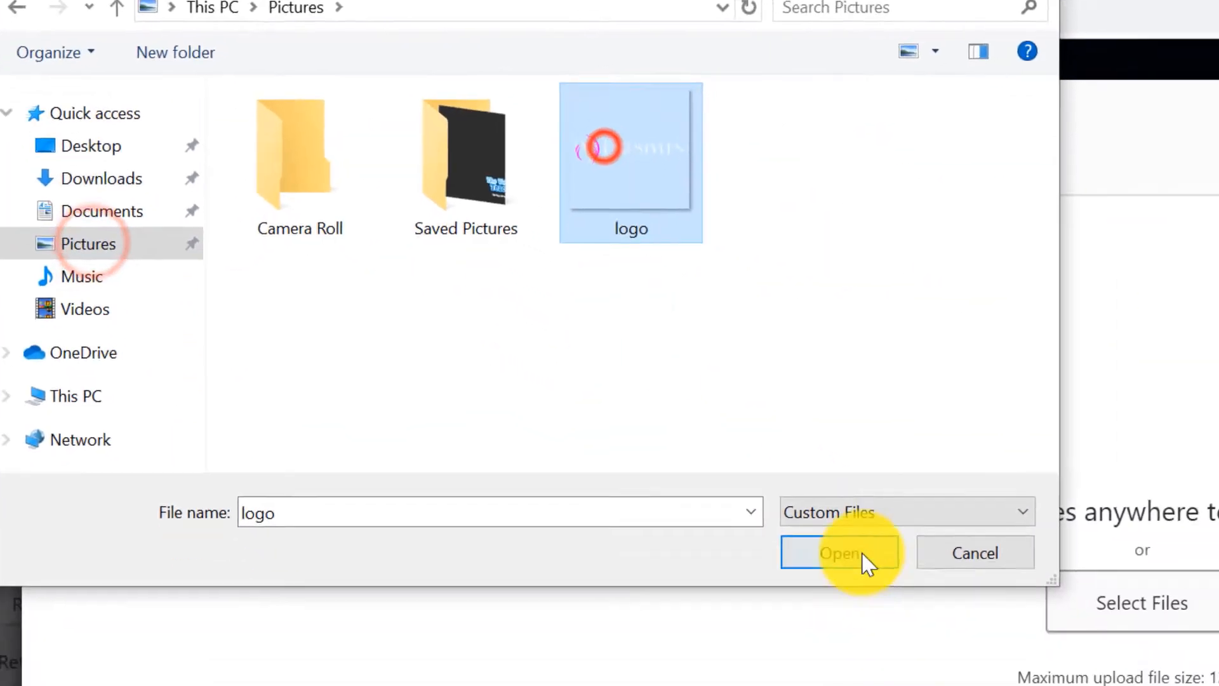
{"action": "left_click", "coordinate": [952, 658]}
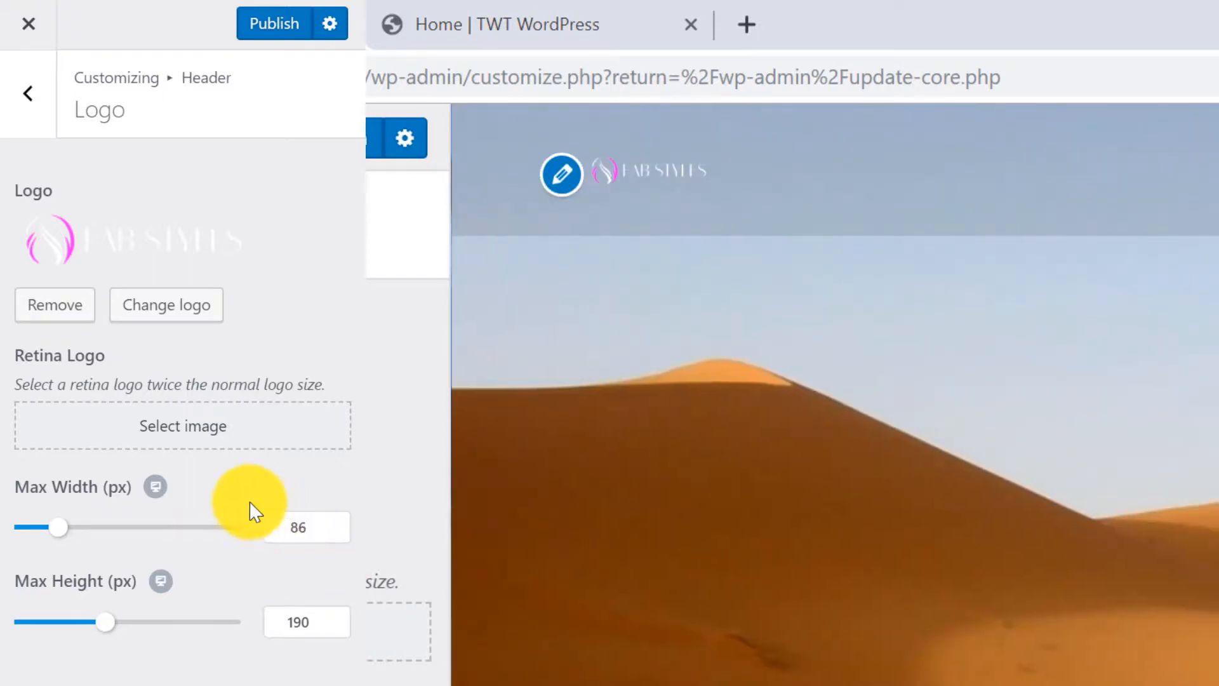
{"action": "left_click", "coordinate": [305, 526]}
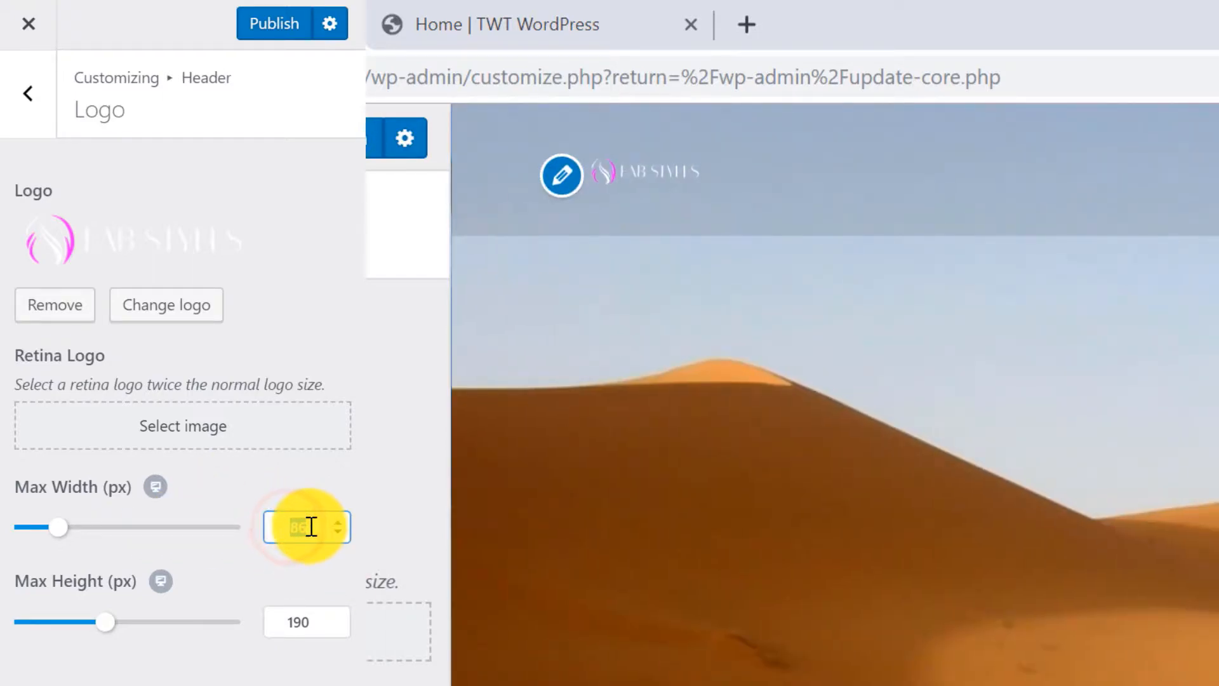
{"action": "type", "text": "200"}
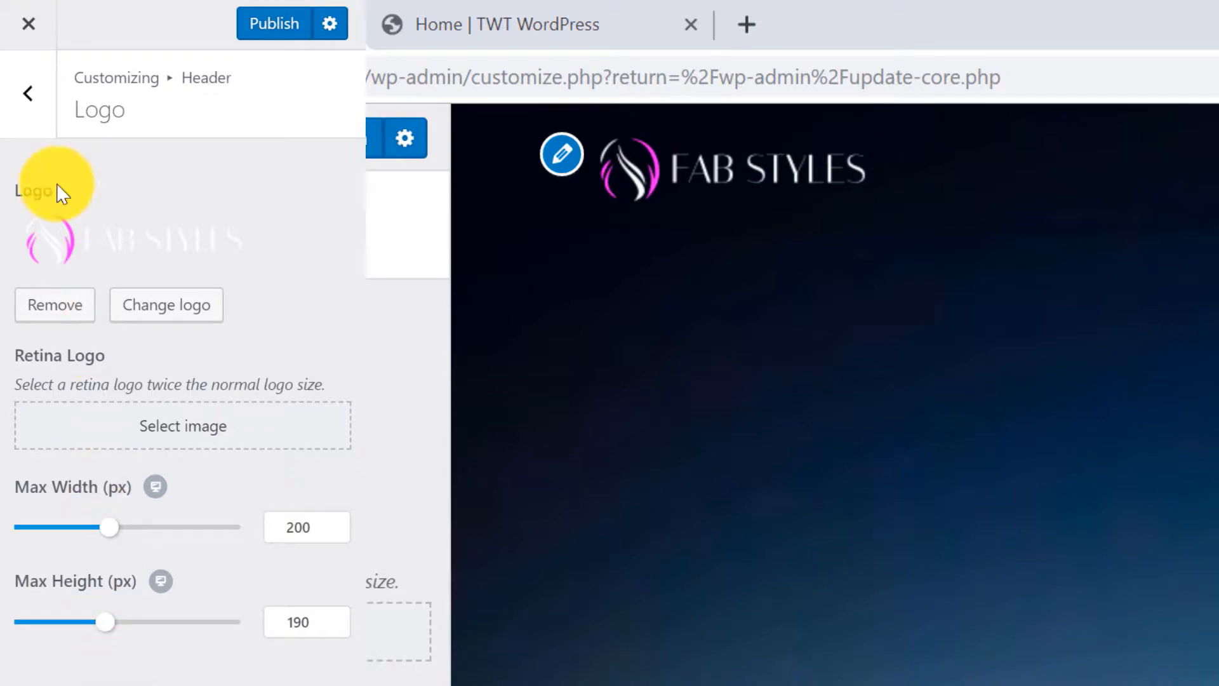
{"action": "left_click", "coordinate": [28, 93]}
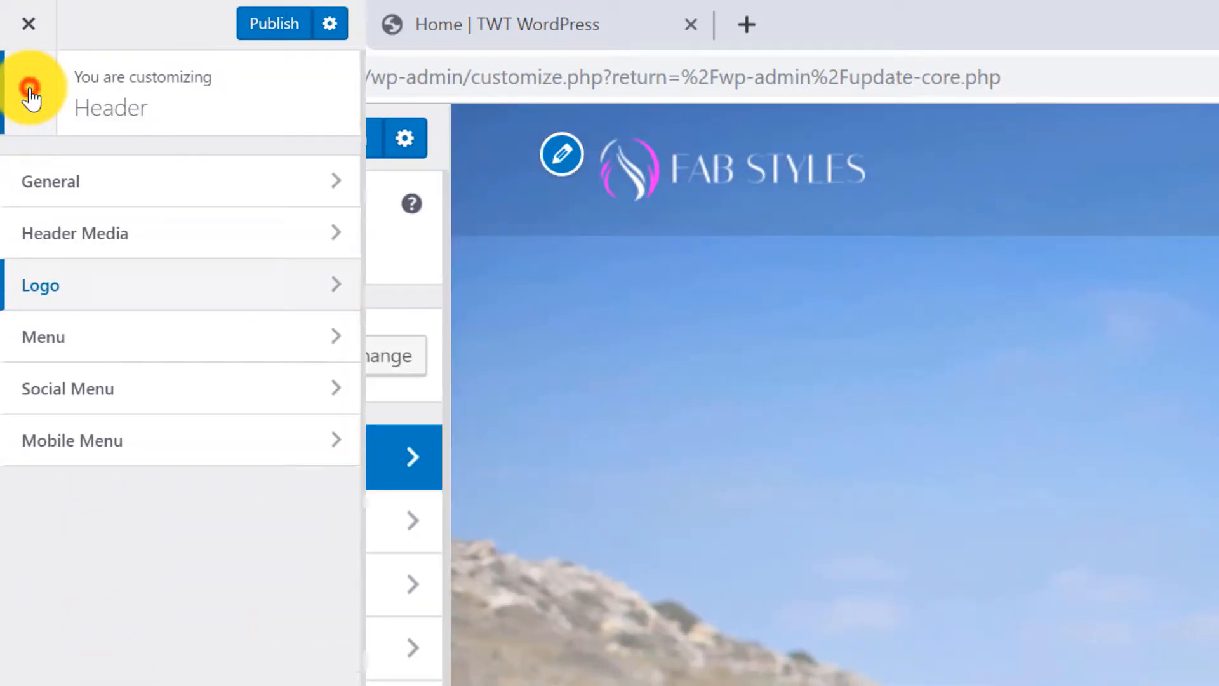
Change the Footer Bottom copyright text to 'Copyright 2019 - FAB STYLES'.
{"action": "left_click", "coordinate": [31, 99]}
{"action": "scroll", "coordinate": [127, 572], "scroll_direction": "down", "scroll_amount": 4}
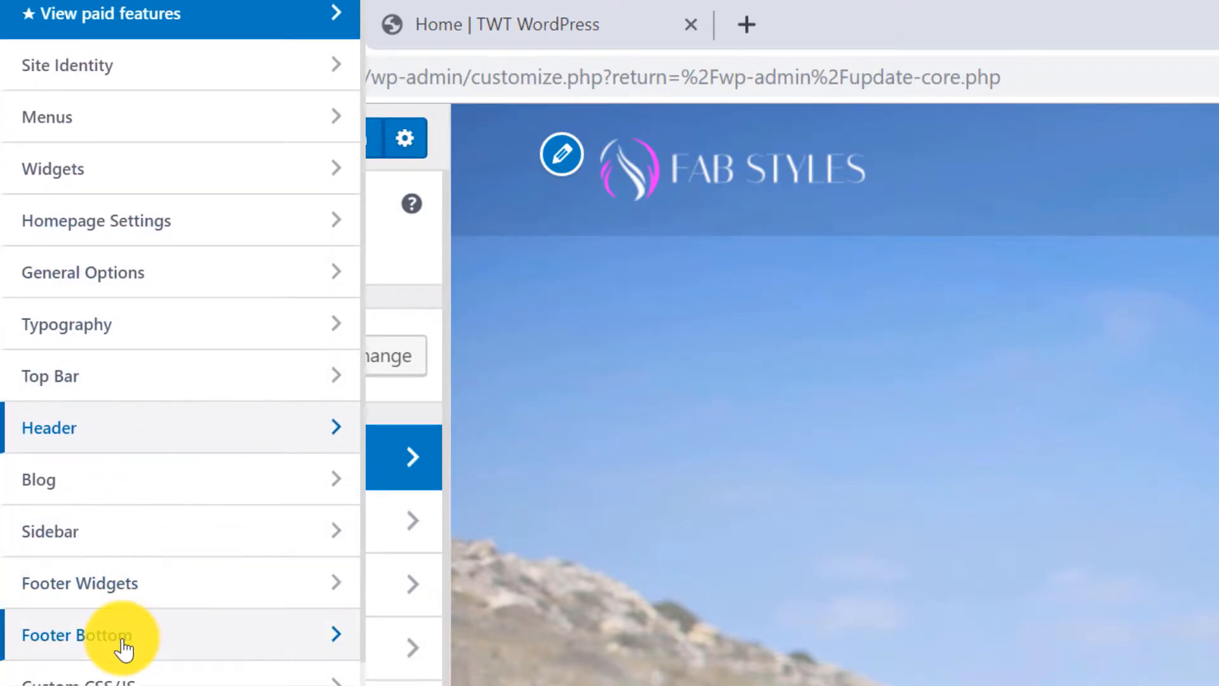
{"action": "left_click", "coordinate": [122, 639]}
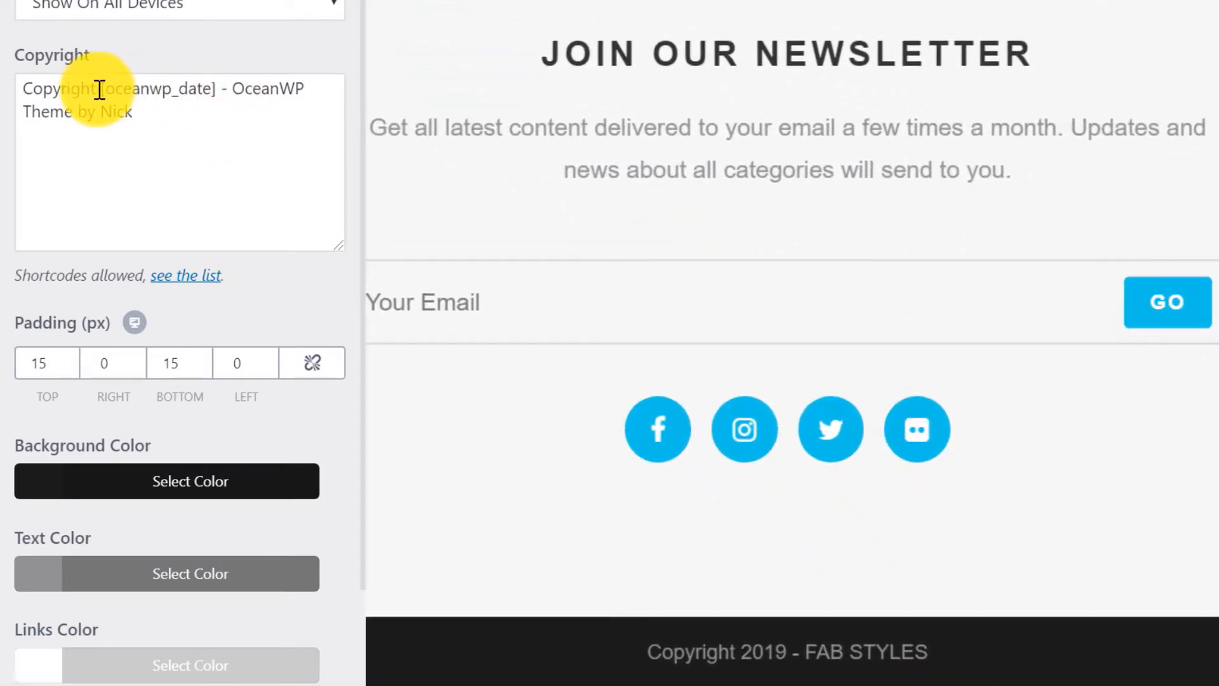
{"action": "left_click_drag", "start_coordinate": [99, 89], "coordinate": [169, 117]}
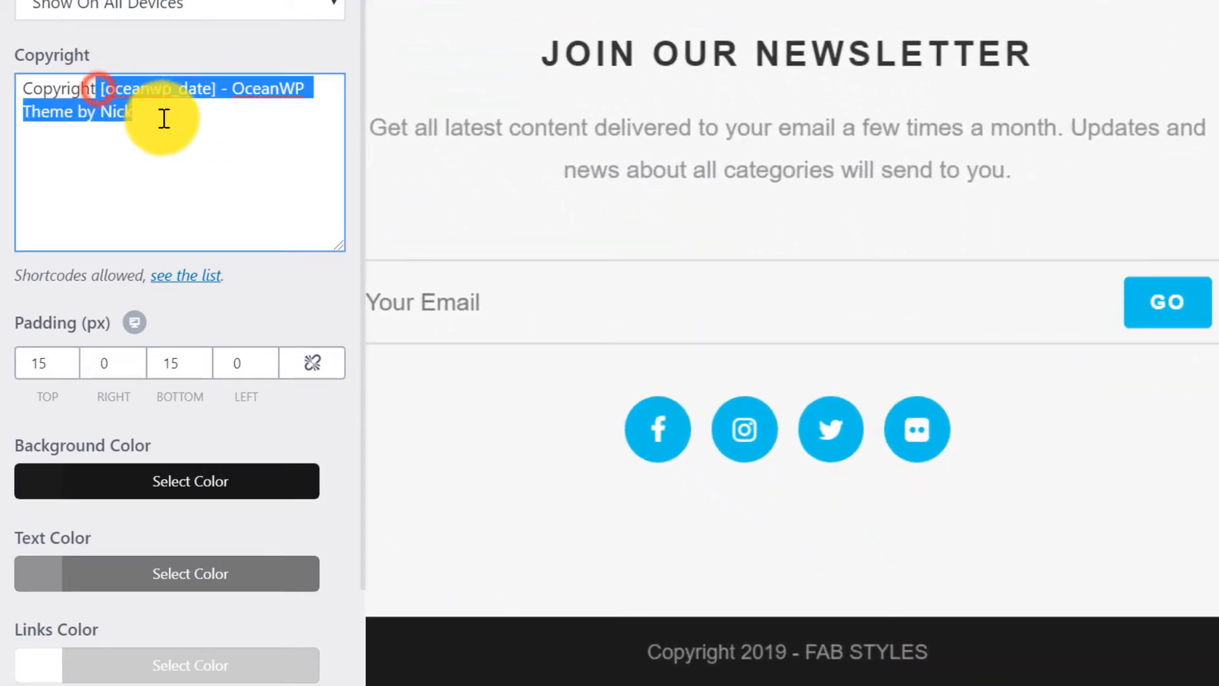
{"action": "key", "text": "BackSpace"}
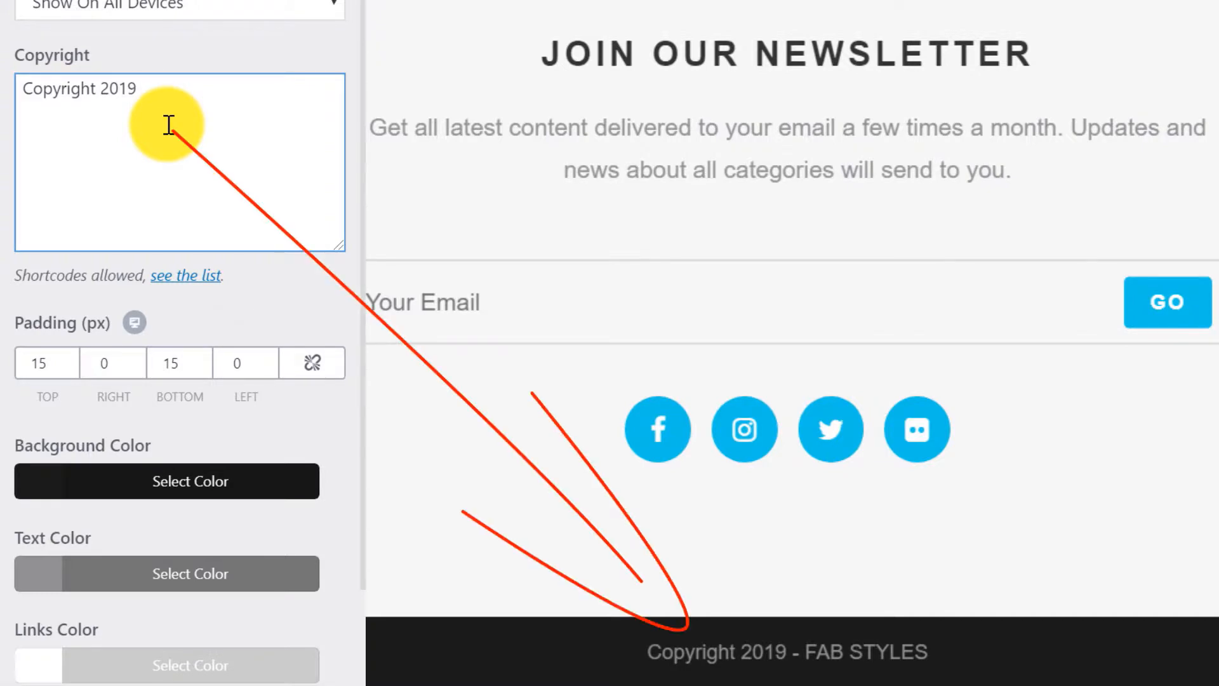
{"action": "type", "text": "2019 - FAB "}
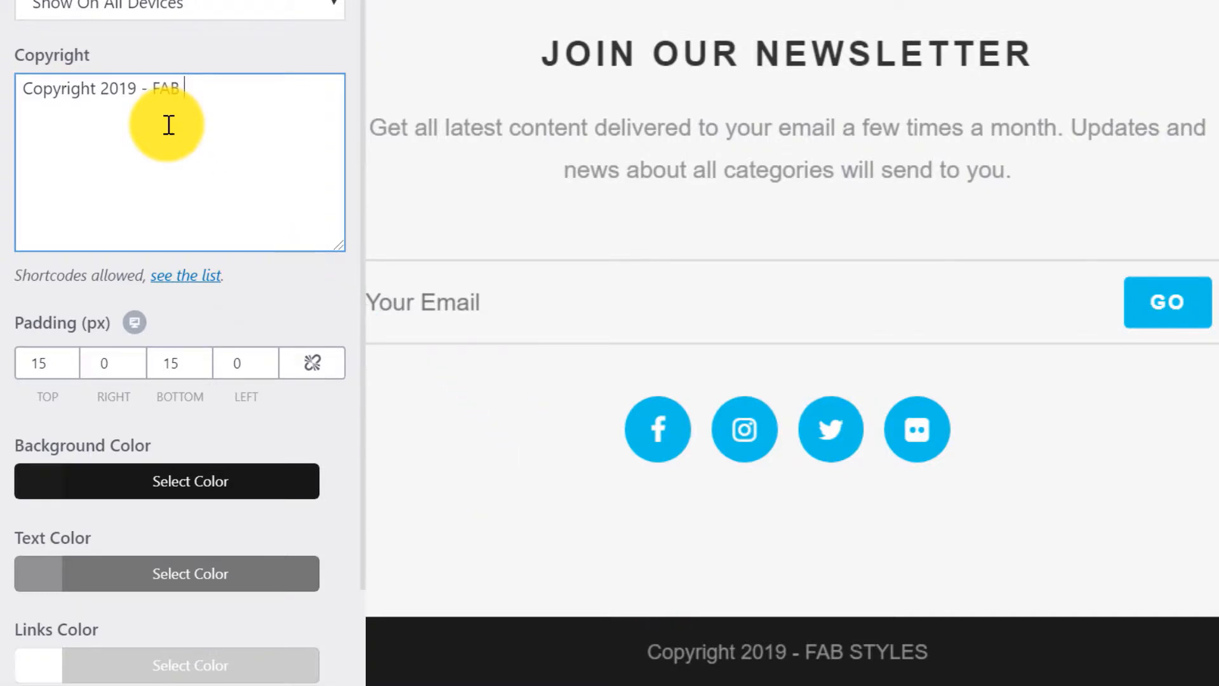
{"action": "type", "text": "STYLES"}
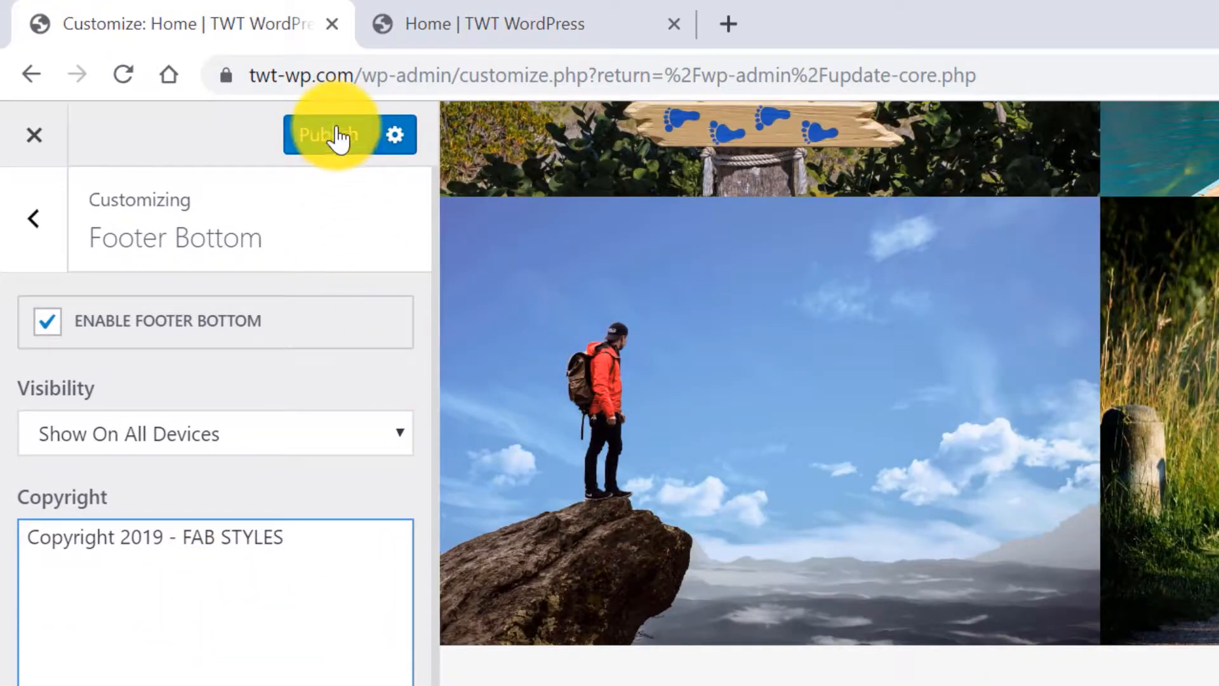
Publish the Customizer changes and reload the live front page to check them.
{"action": "left_click", "coordinate": [339, 136]}
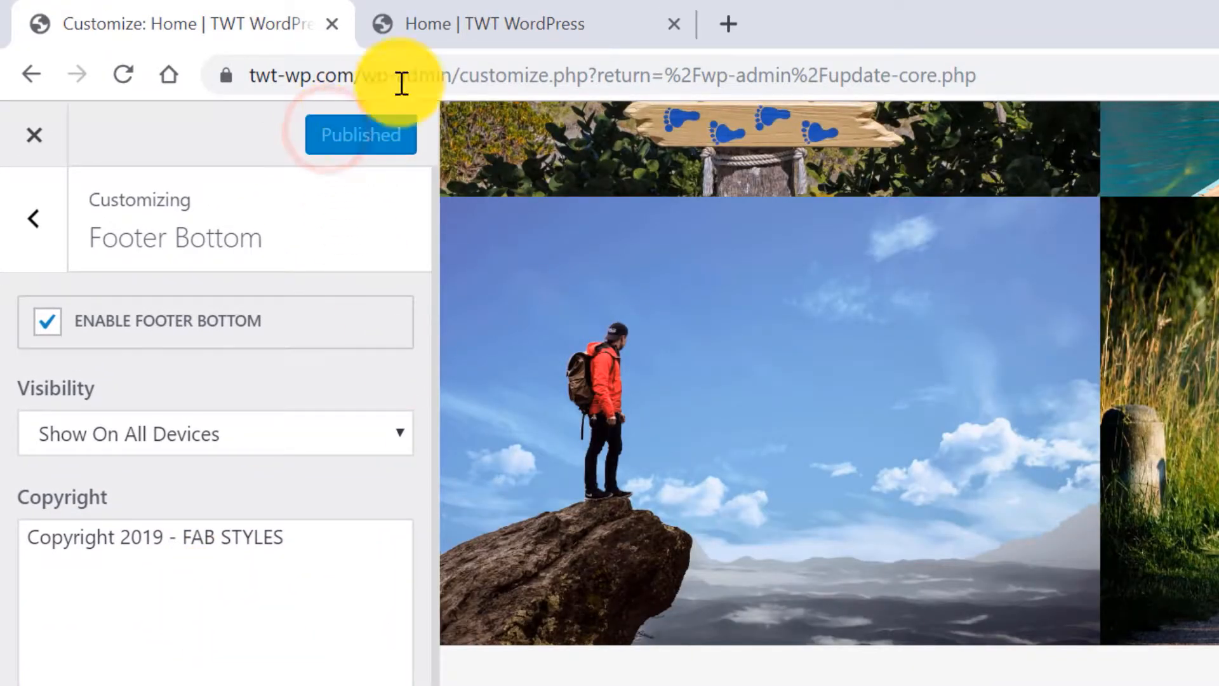
{"action": "left_click", "coordinate": [473, 31]}
{"action": "left_click", "coordinate": [123, 74]}
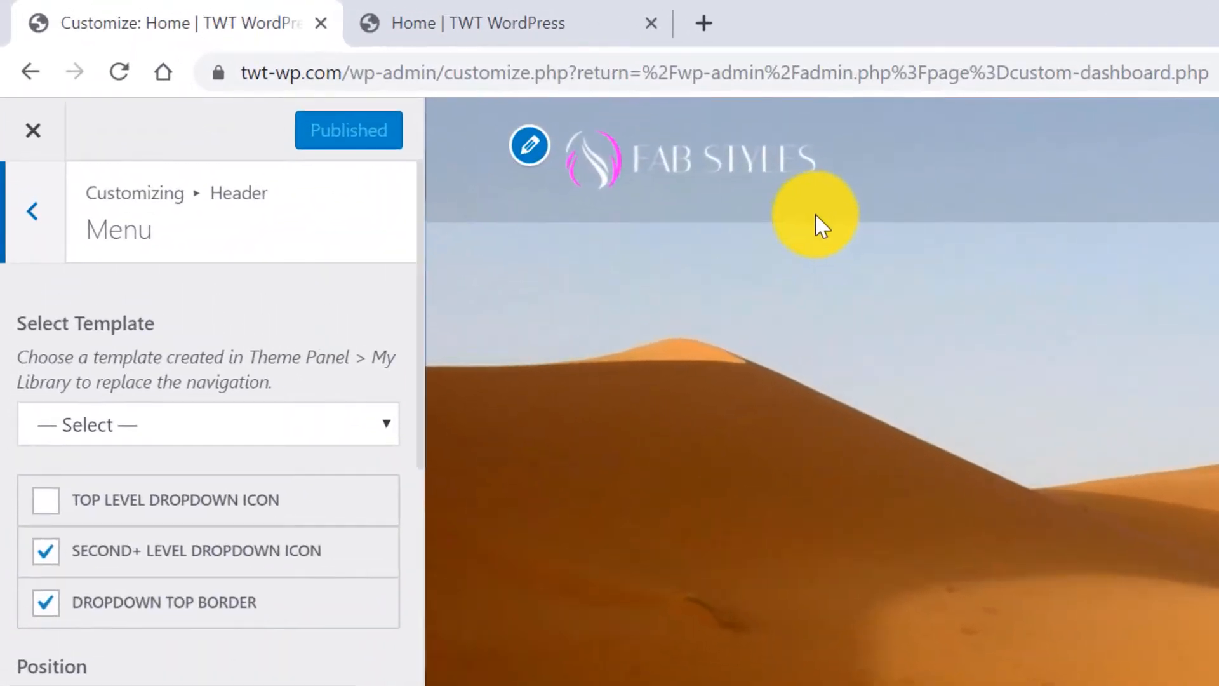
Close the customizer and open the Home page from All Pages in Elementor.
{"action": "left_click", "coordinate": [29, 110]}
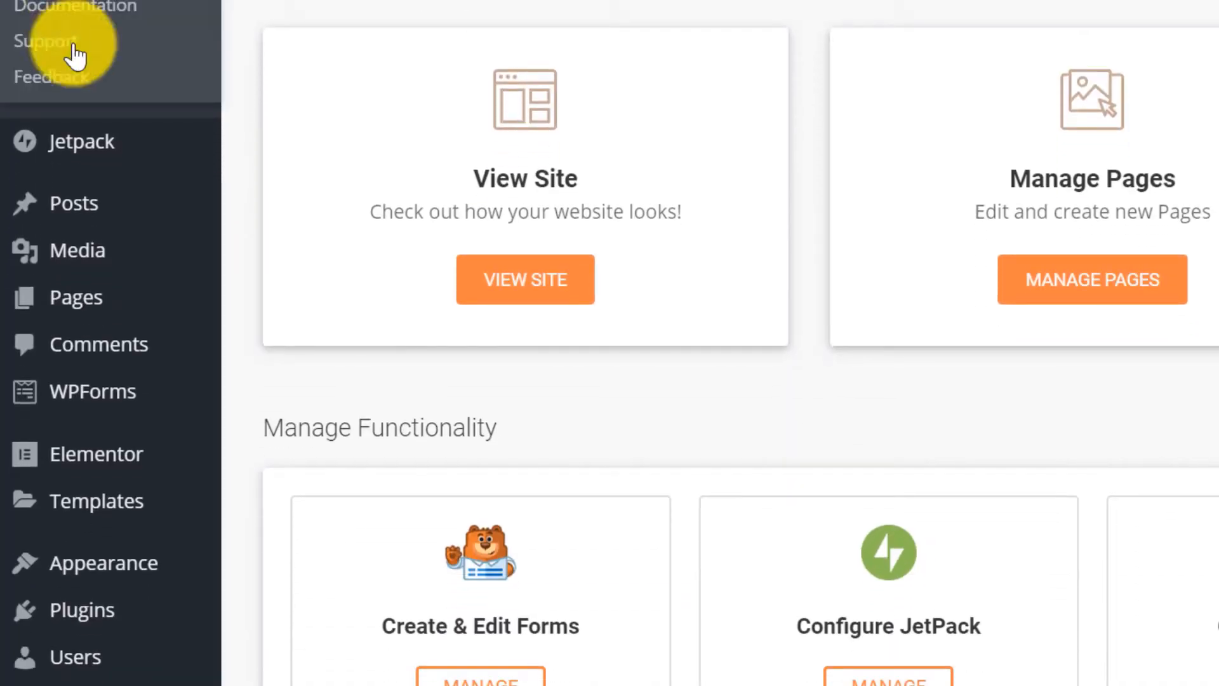
{"action": "mouse_move", "coordinate": [93, 308]}
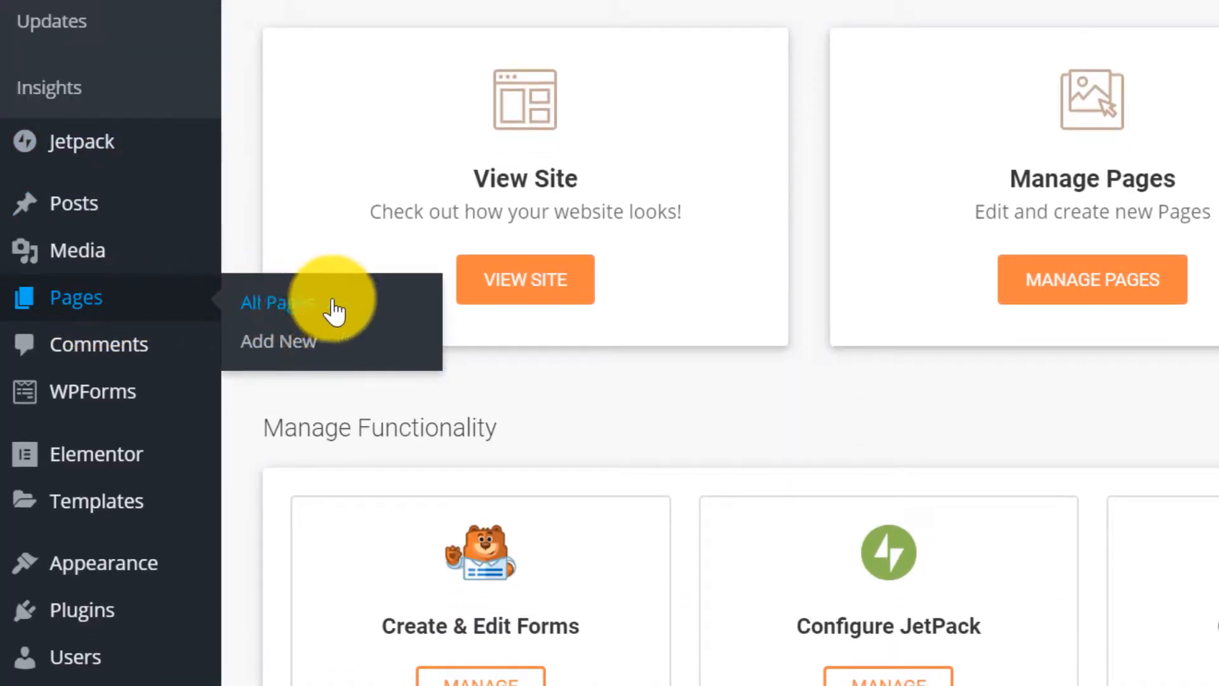
{"action": "left_click", "coordinate": [329, 301]}
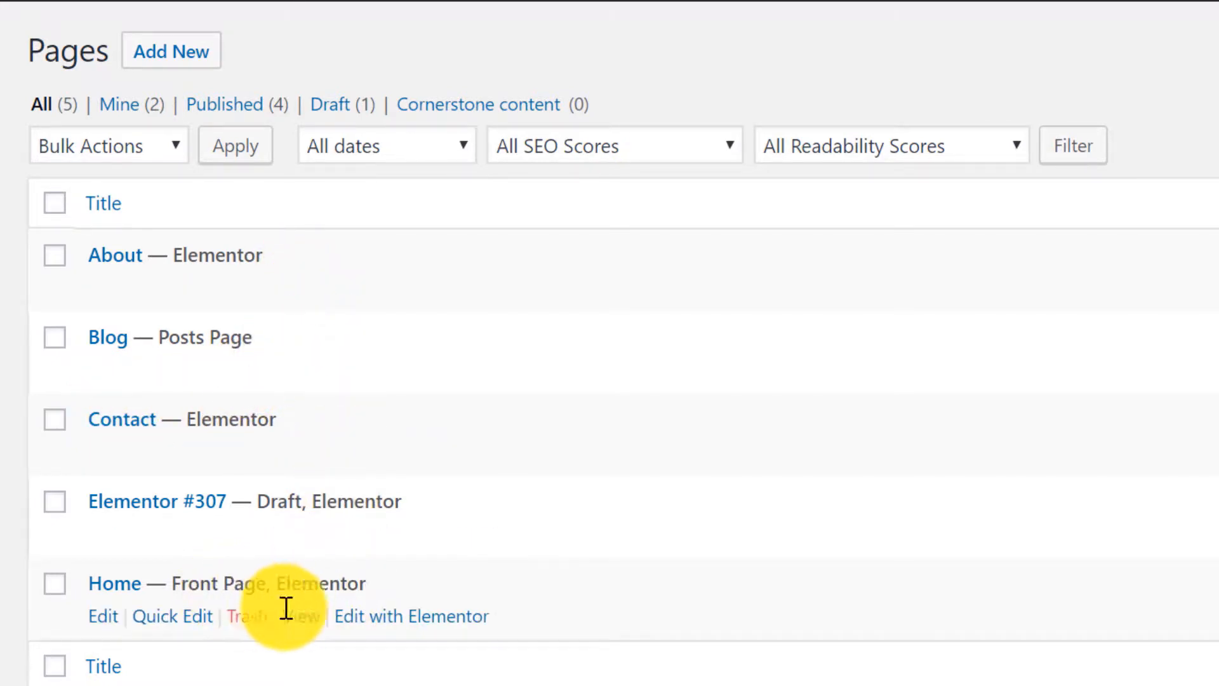
{"action": "left_click", "coordinate": [451, 631]}
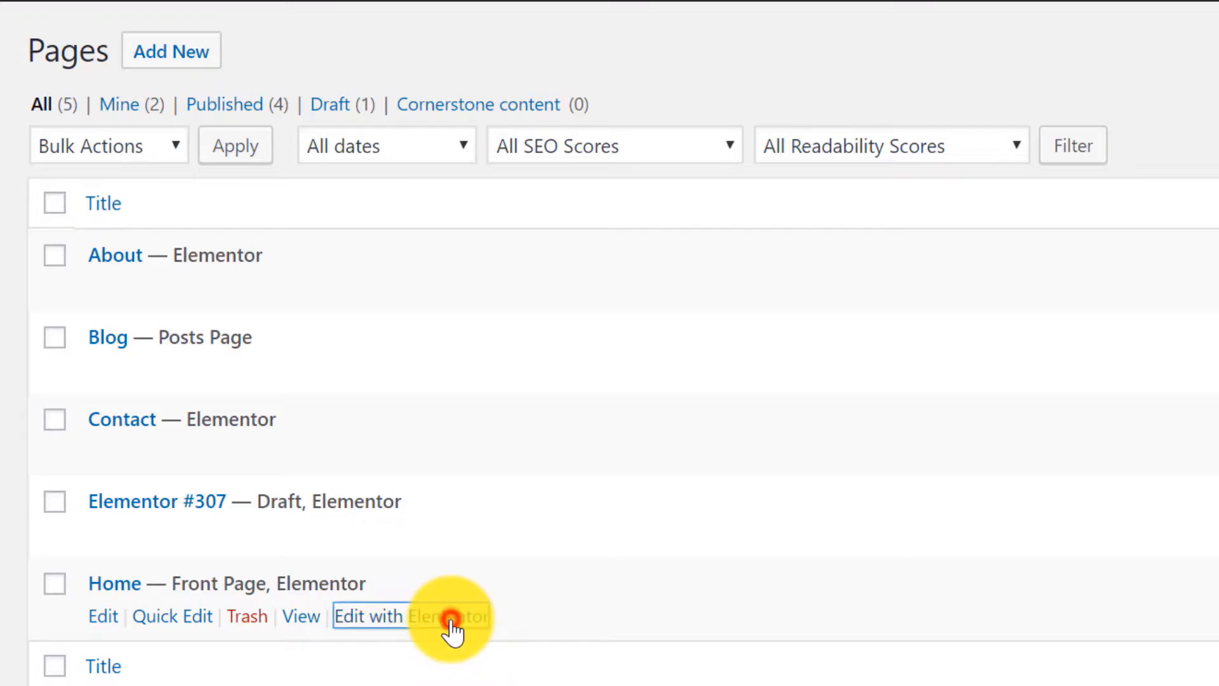
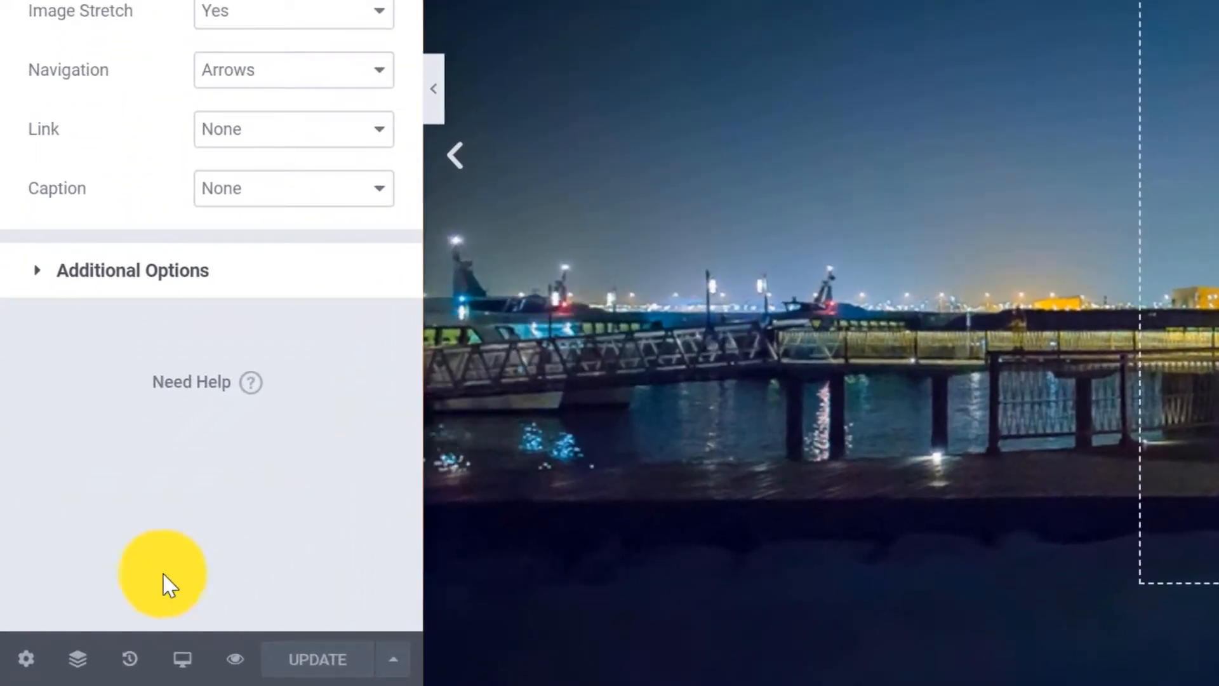
Open the Navigator and scroll through the page's seven sections and back to the top slider.
{"action": "left_click", "coordinate": [77, 660]}
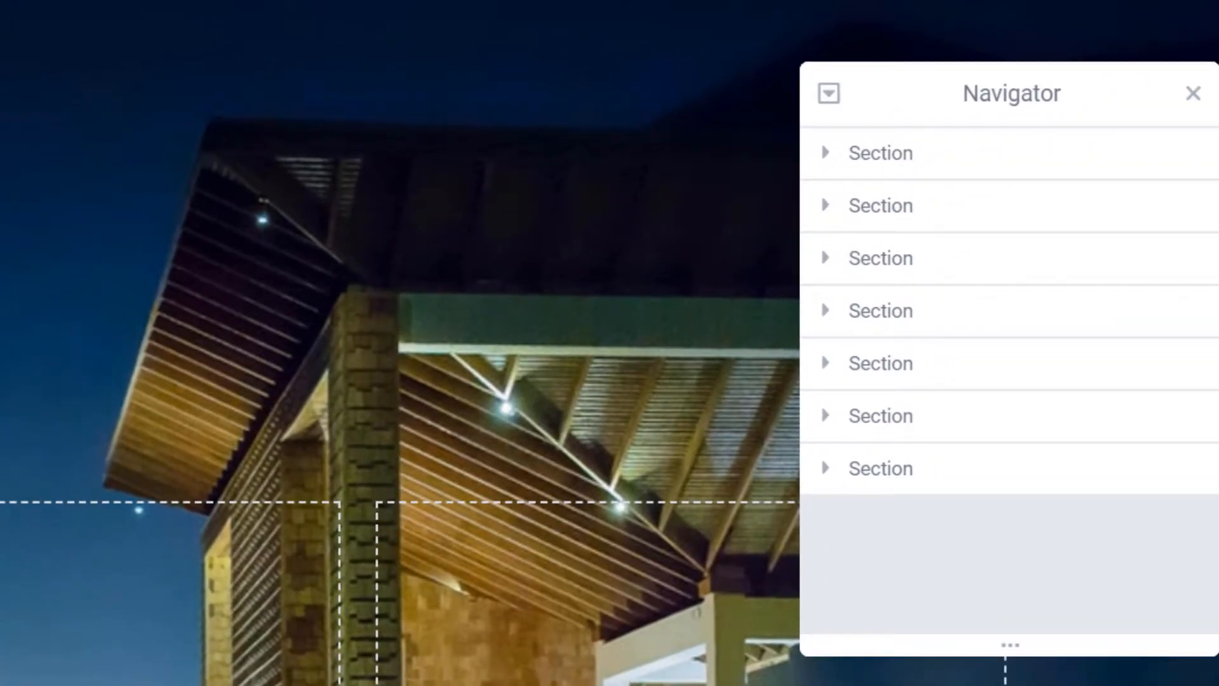
{"action": "scroll", "coordinate": [264, 469], "scroll_direction": "down", "scroll_amount": 5}
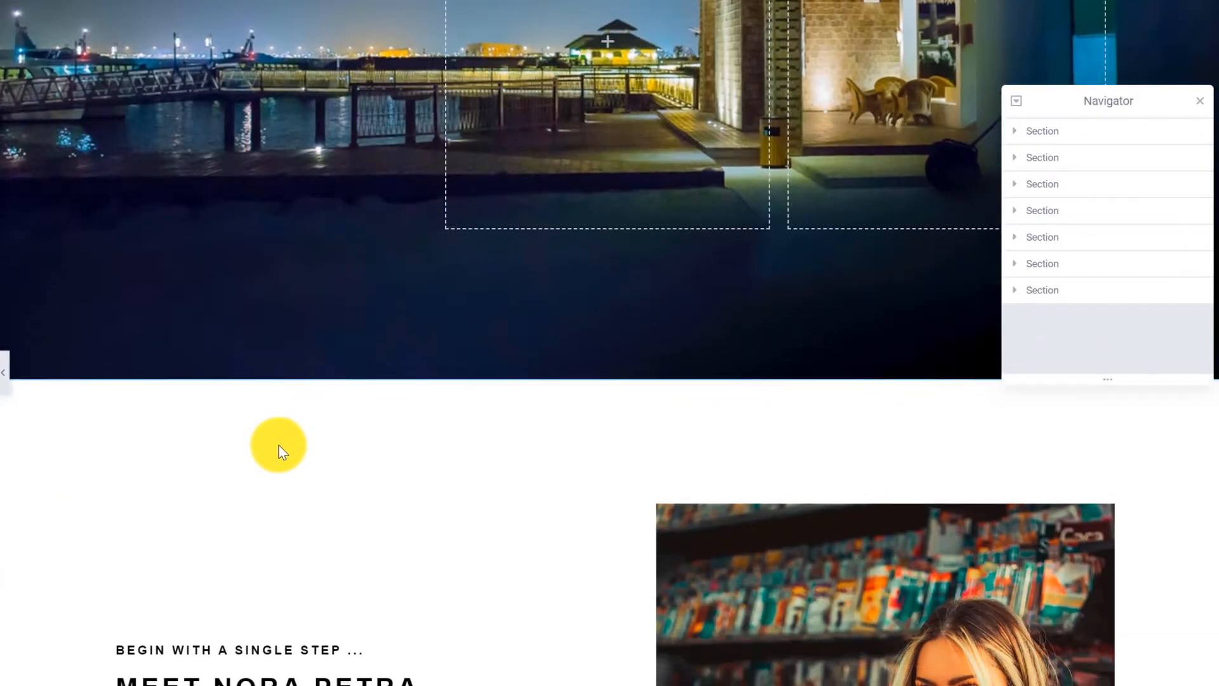
{"action": "scroll", "coordinate": [282, 452], "scroll_direction": "down", "scroll_amount": 3}
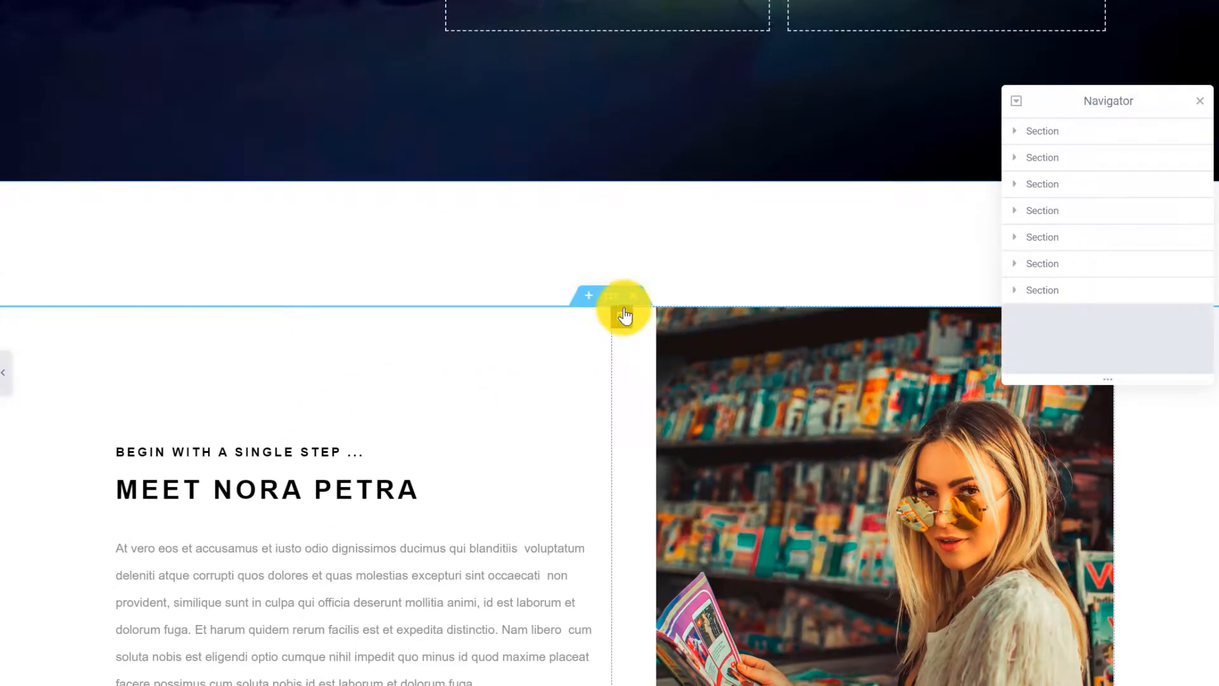
{"action": "scroll", "coordinate": [635, 368], "scroll_direction": "down", "scroll_amount": 3}
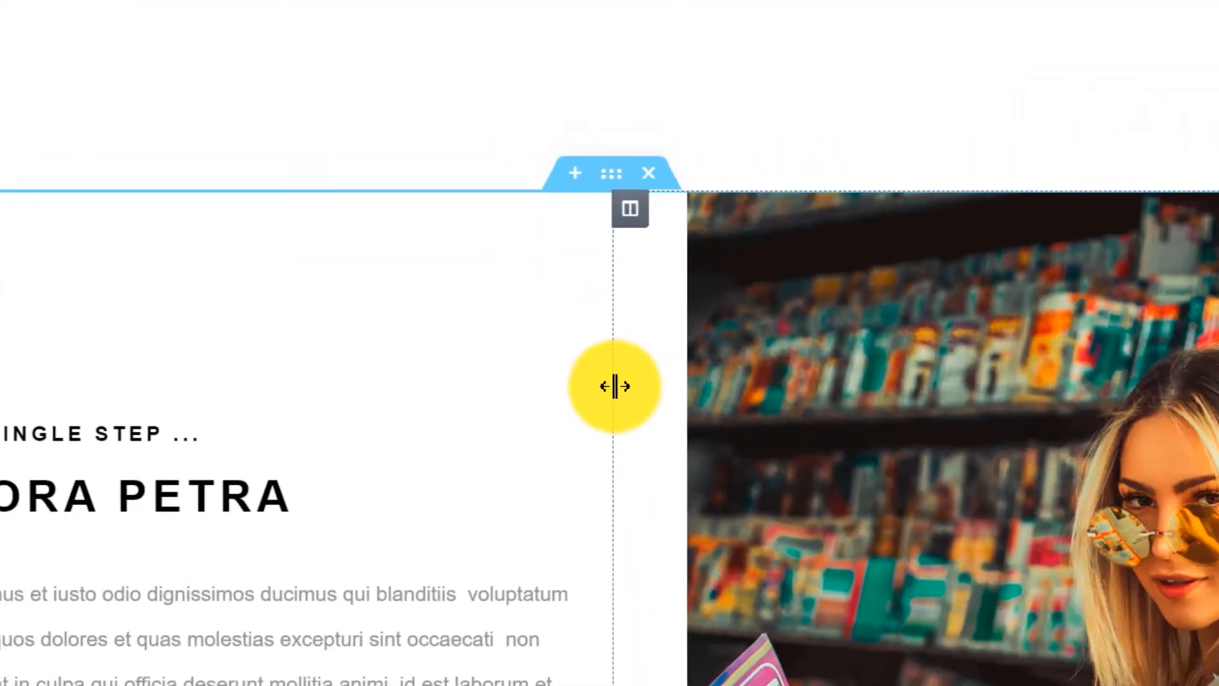
{"action": "scroll", "coordinate": [615, 386], "scroll_direction": "down", "scroll_amount": 6}
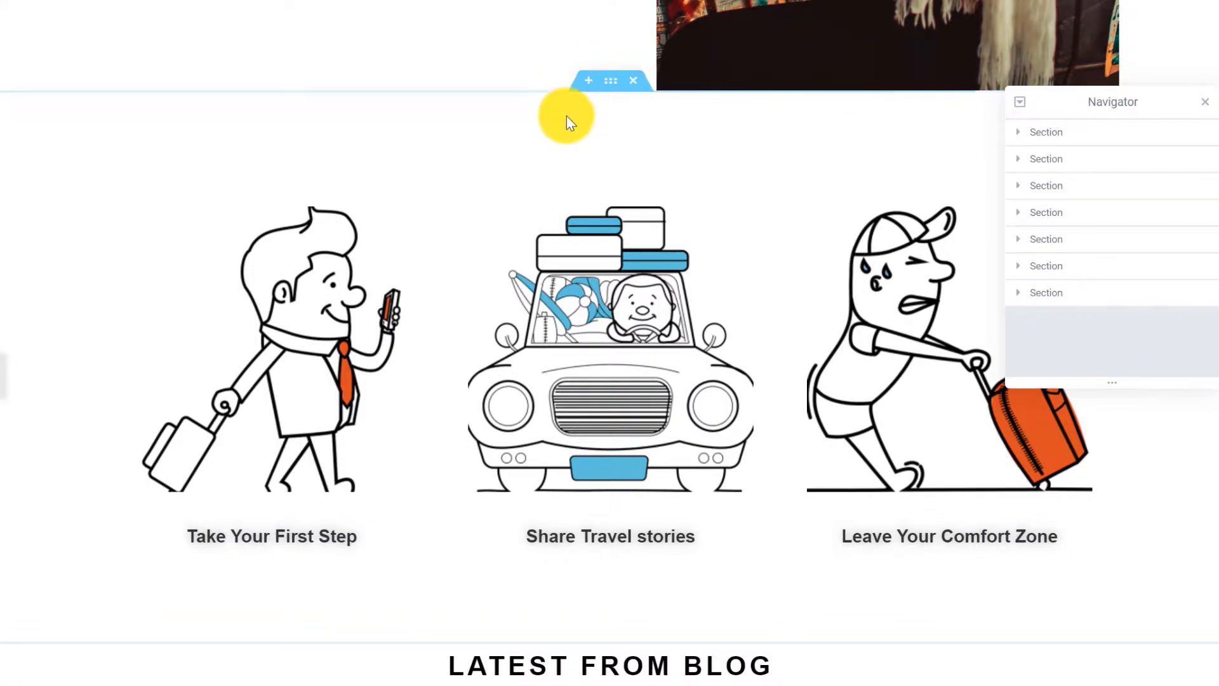
{"action": "scroll", "coordinate": [562, 219], "scroll_direction": "up", "scroll_amount": 3}
{"action": "scroll", "coordinate": [562, 218], "scroll_direction": "up", "scroll_amount": 15}
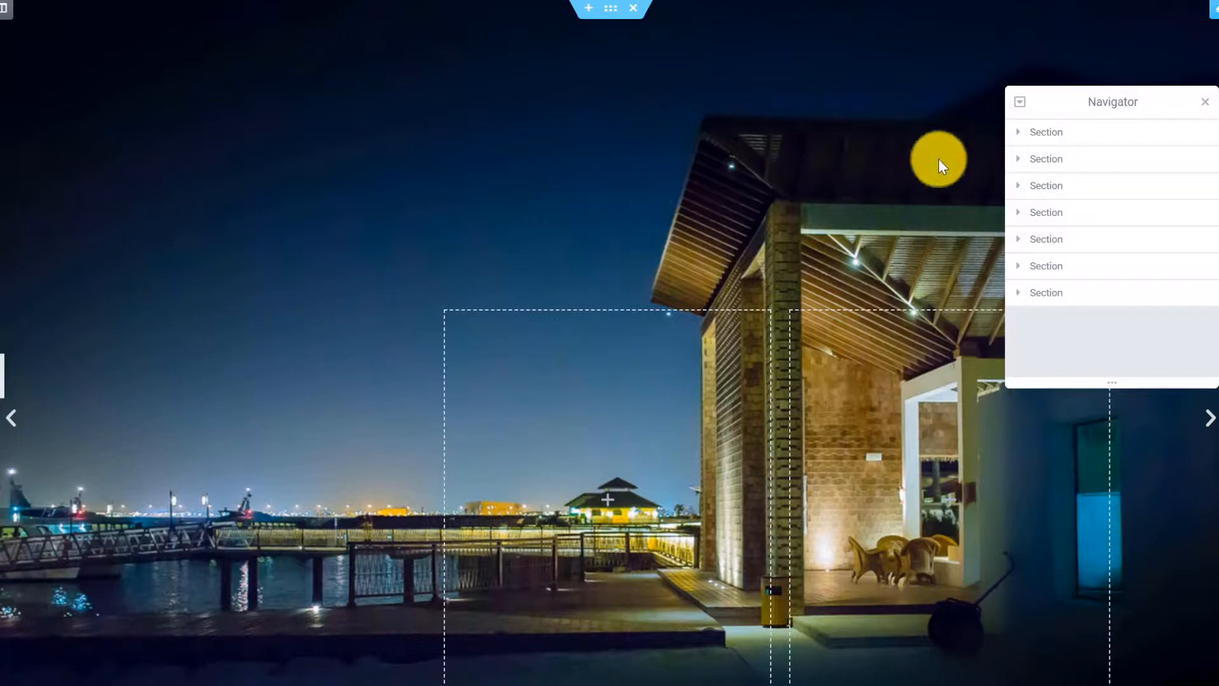
Select the top Image Carousel in the Navigator and reset its gallery to empty.
{"action": "left_click", "coordinate": [1018, 134]}
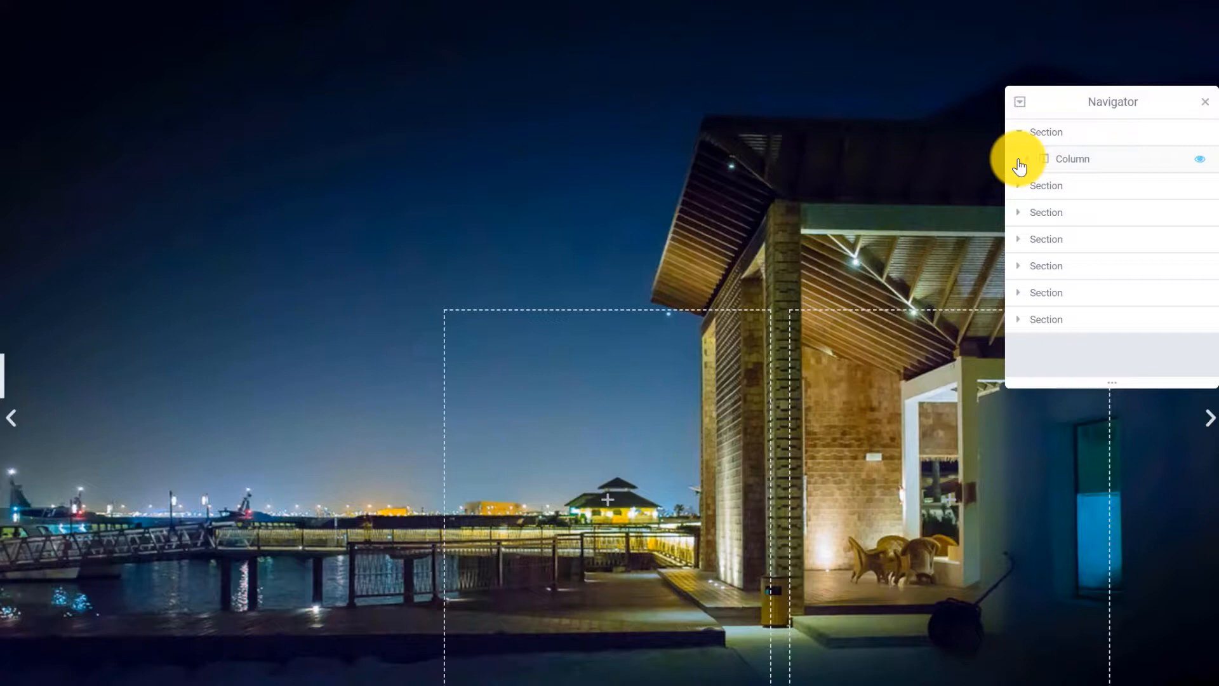
{"action": "left_click", "coordinate": [1022, 162]}
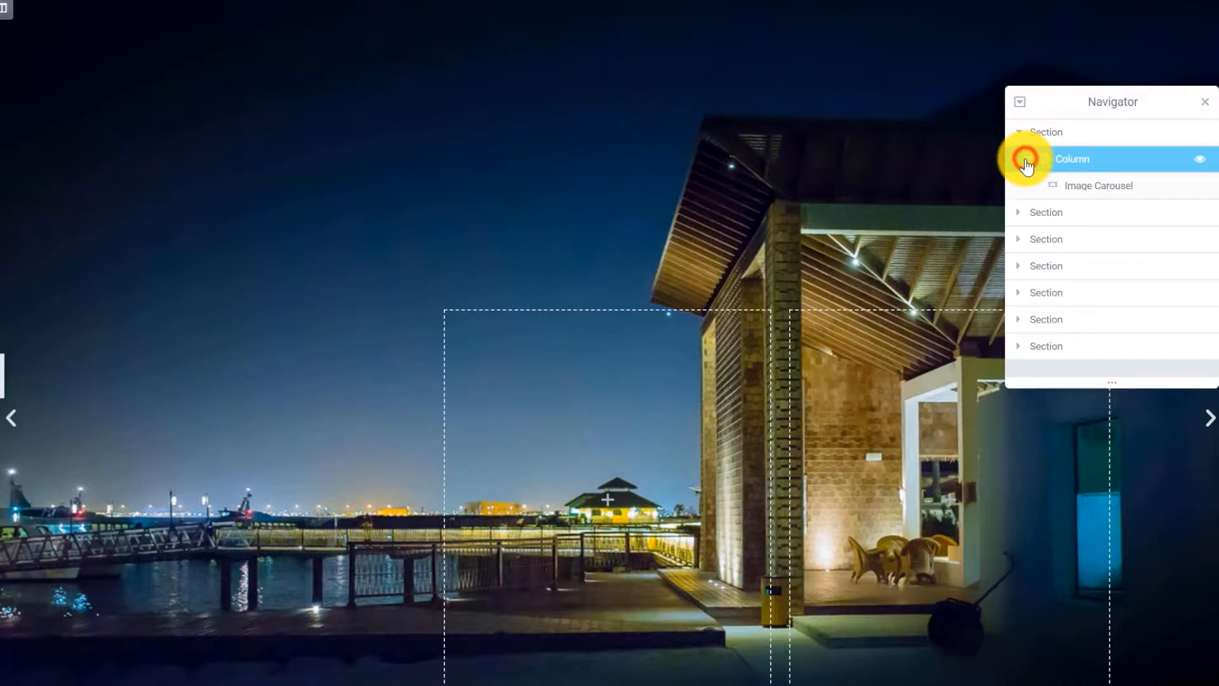
{"action": "left_click", "coordinate": [1089, 188]}
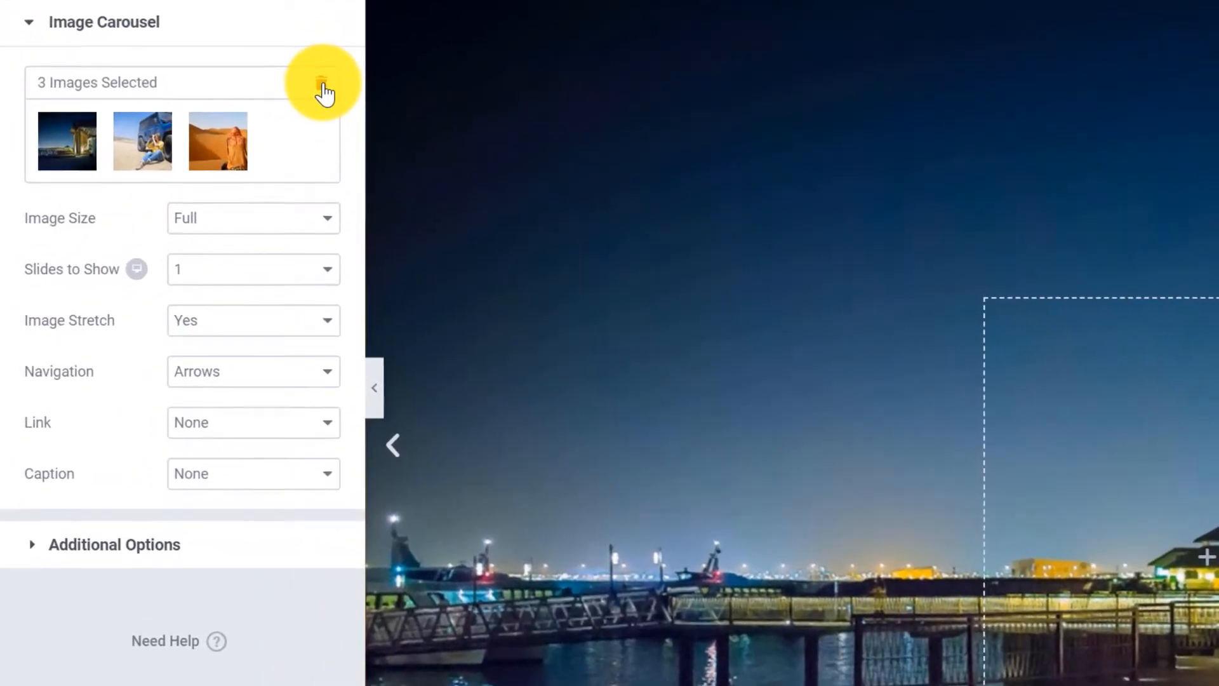
{"action": "left_click", "coordinate": [322, 89]}
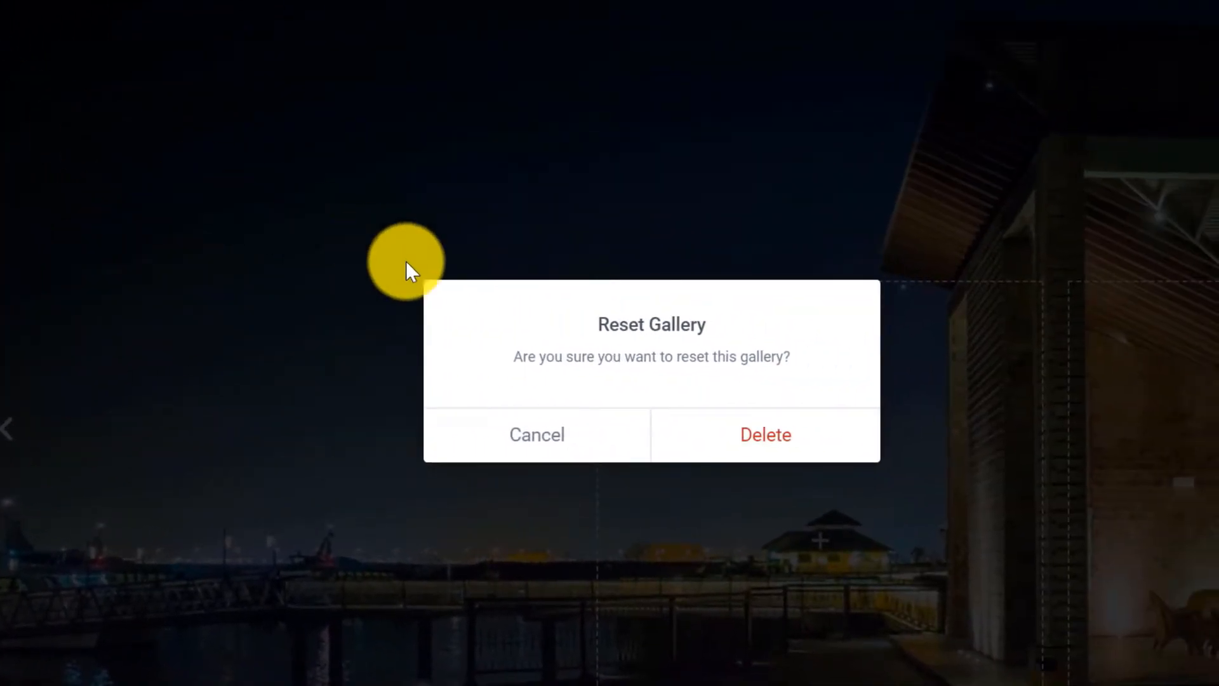
{"action": "left_click", "coordinate": [772, 445]}
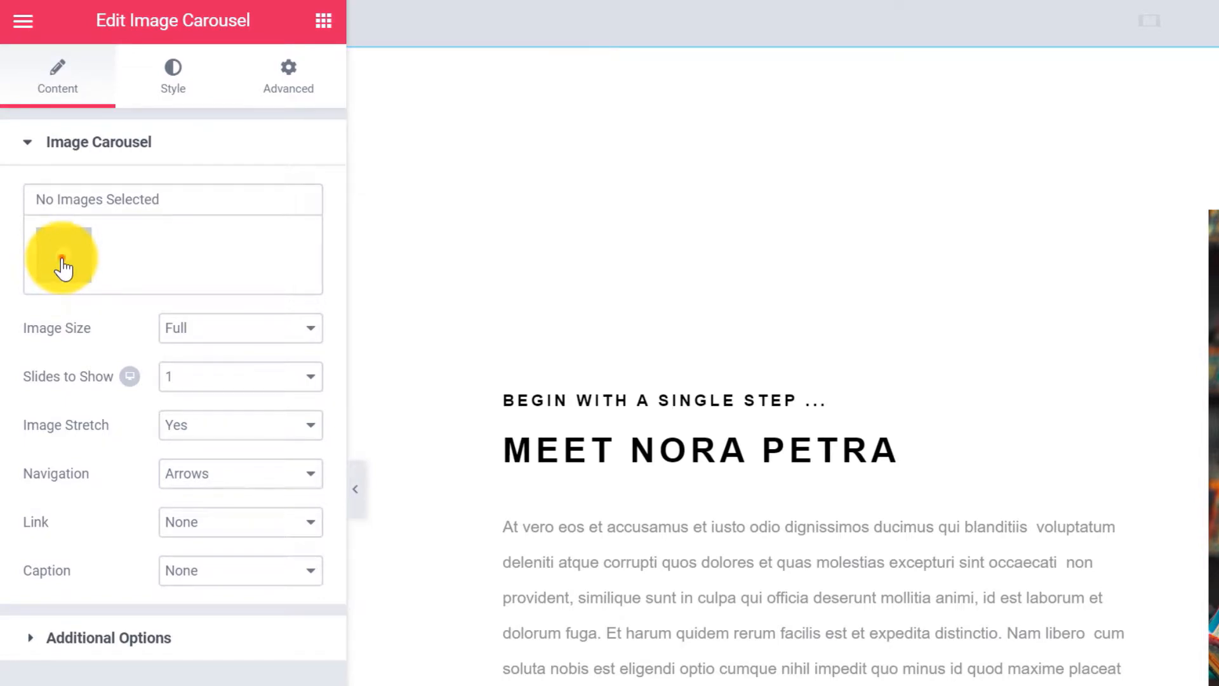
Upload hair-1, hair-2 and hair-3 from twt-wp and insert them as the carousel's new gallery.
{"action": "left_click", "coordinate": [61, 267]}
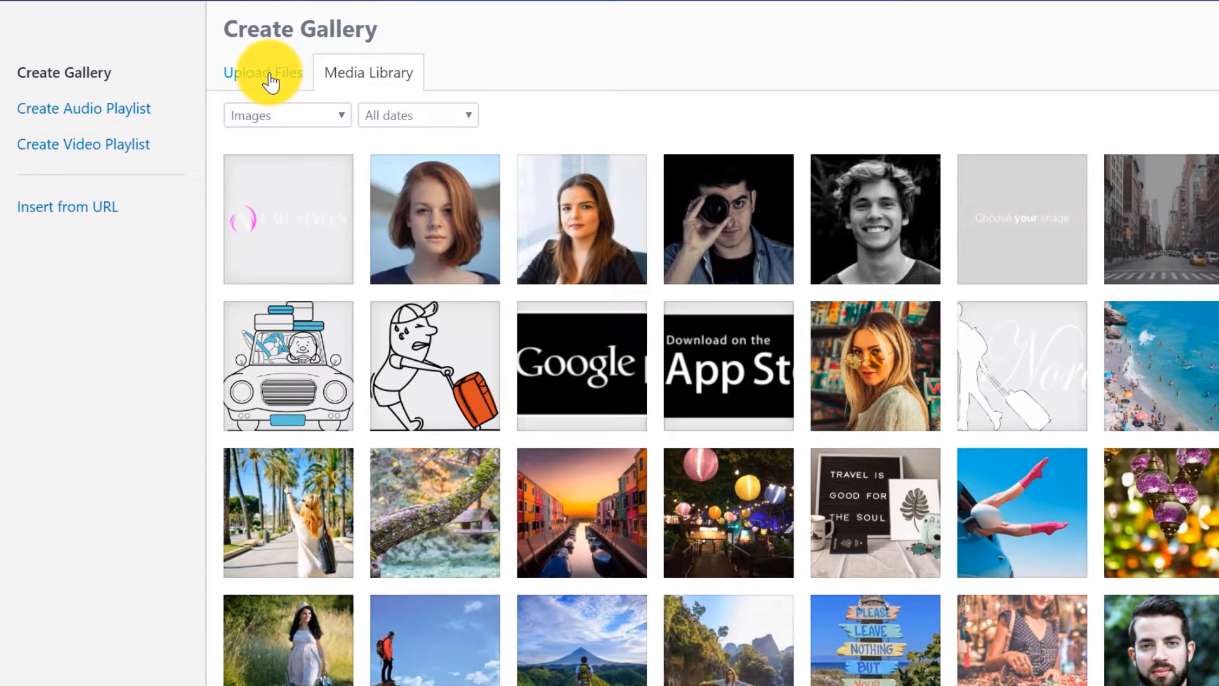
{"action": "left_click", "coordinate": [321, 109]}
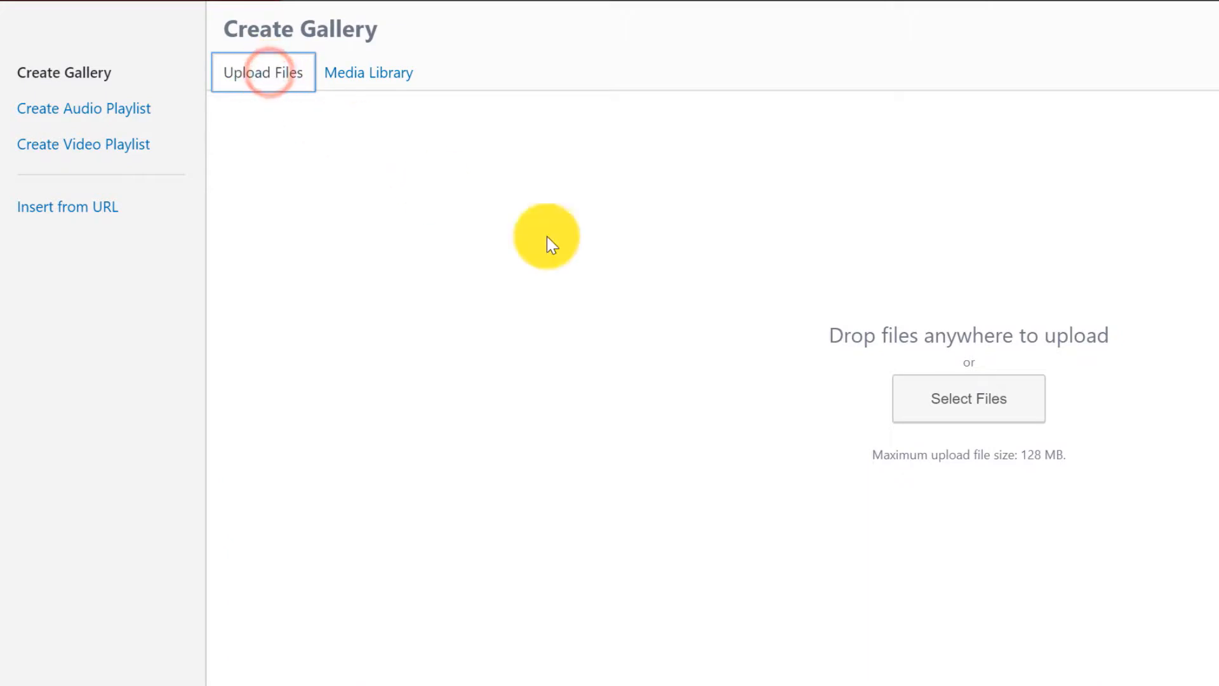
{"action": "left_click", "coordinate": [982, 422]}
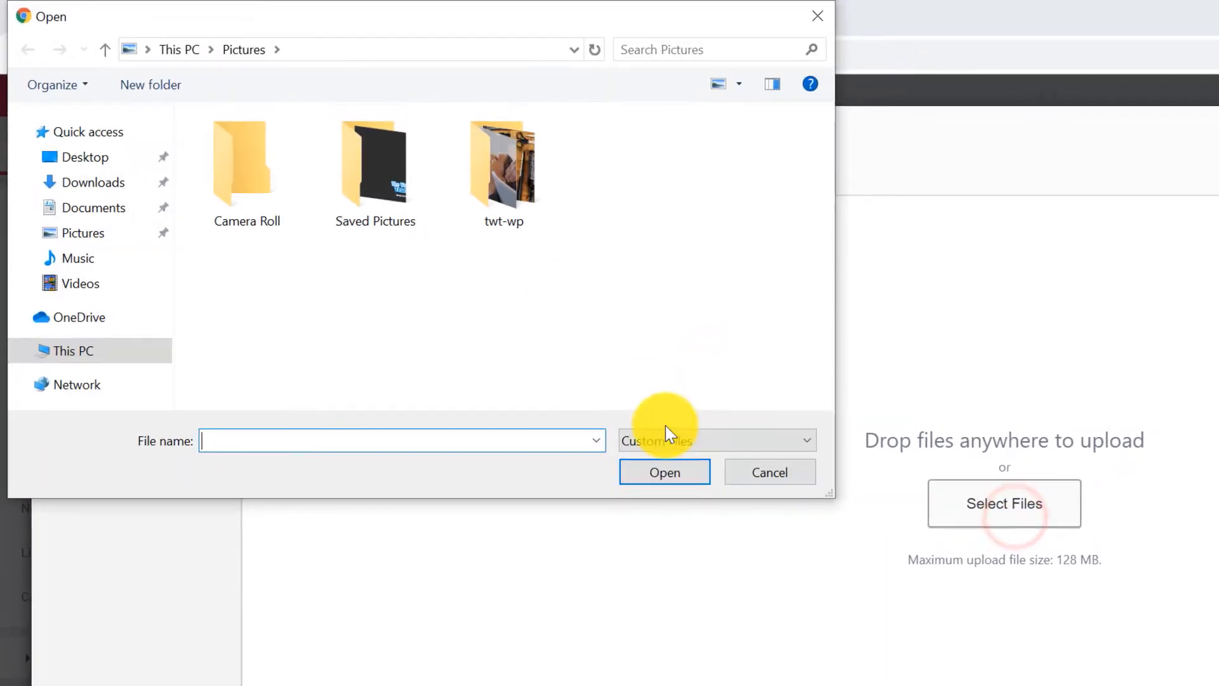
{"action": "left_click", "coordinate": [77, 233]}
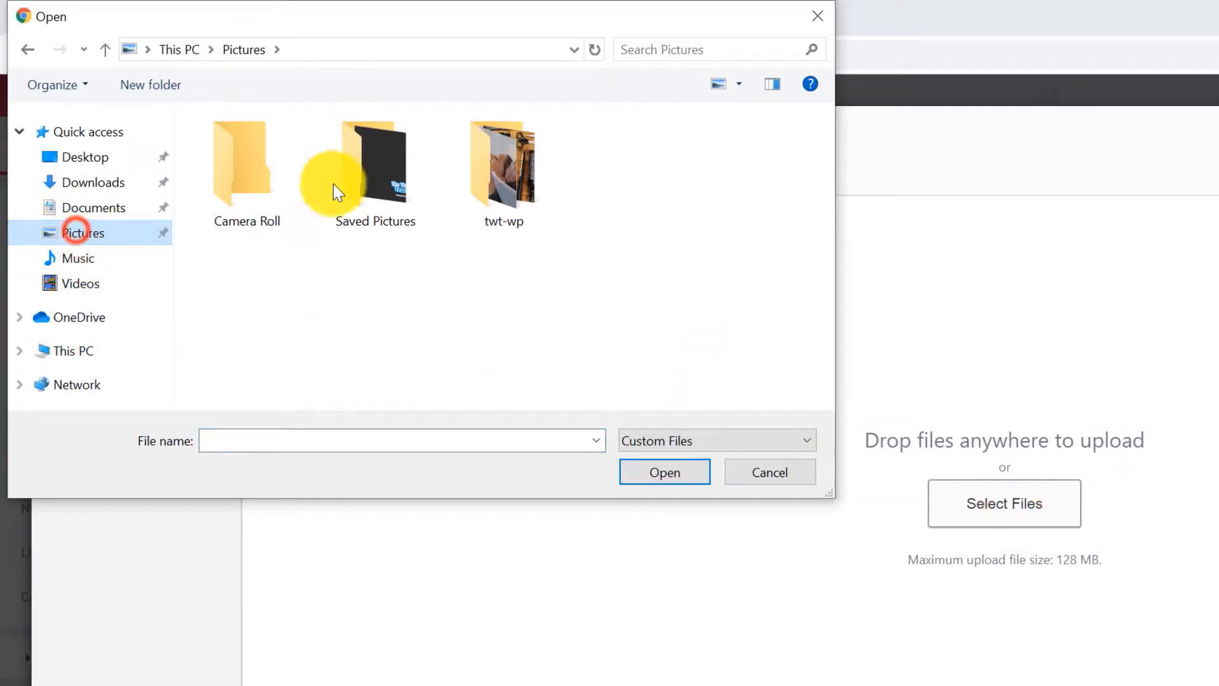
{"action": "double_click", "coordinate": [502, 176]}
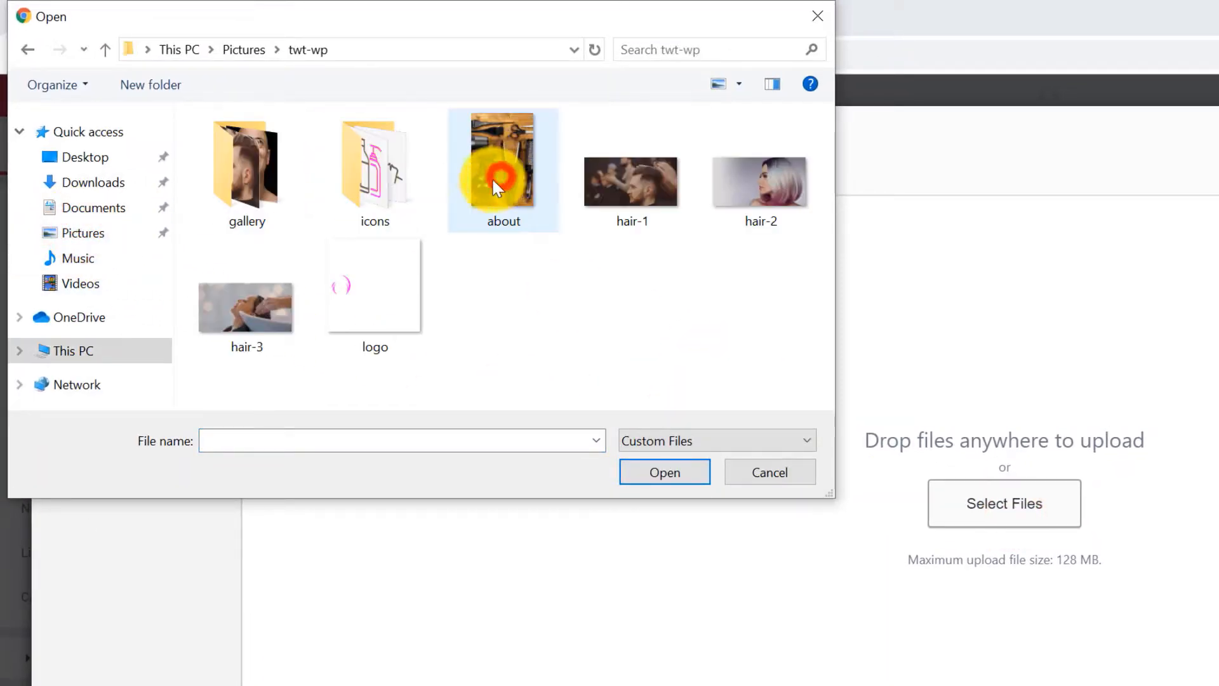
{"action": "left_click", "coordinate": [615, 197]}
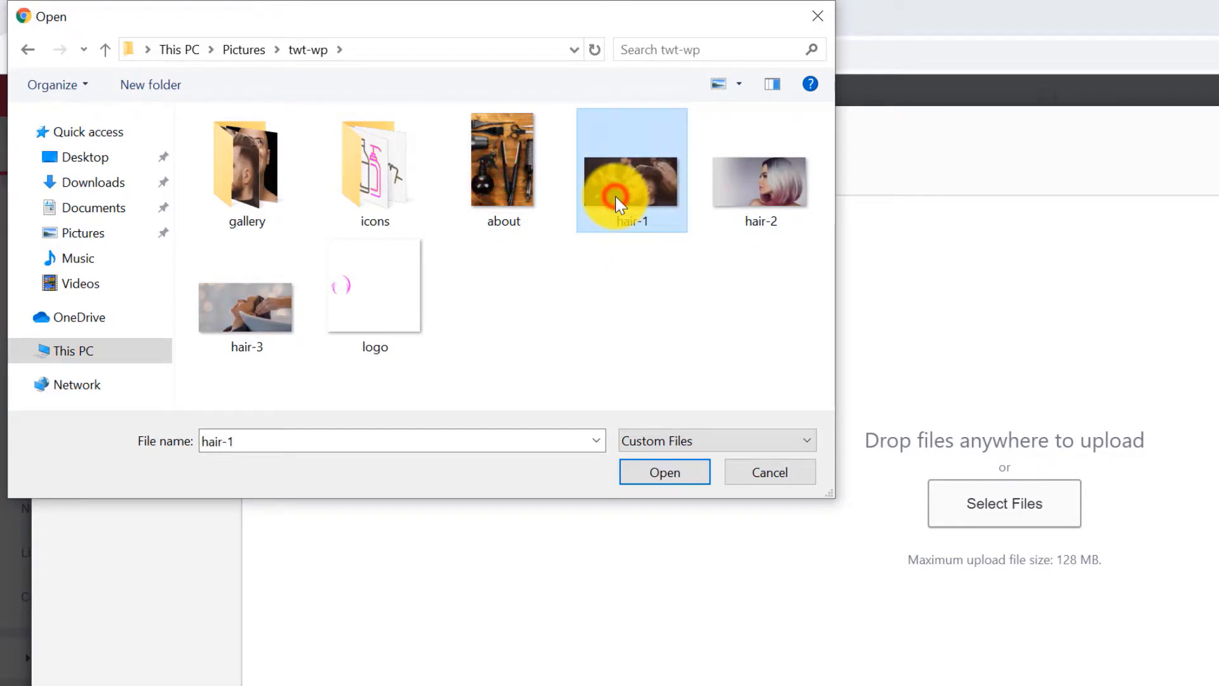
{"action": "left_click", "coordinate": [728, 192], "text": "ctrl"}
{"action": "left_click", "coordinate": [245, 314], "text": "ctrl"}
{"action": "left_click", "coordinate": [665, 471]}
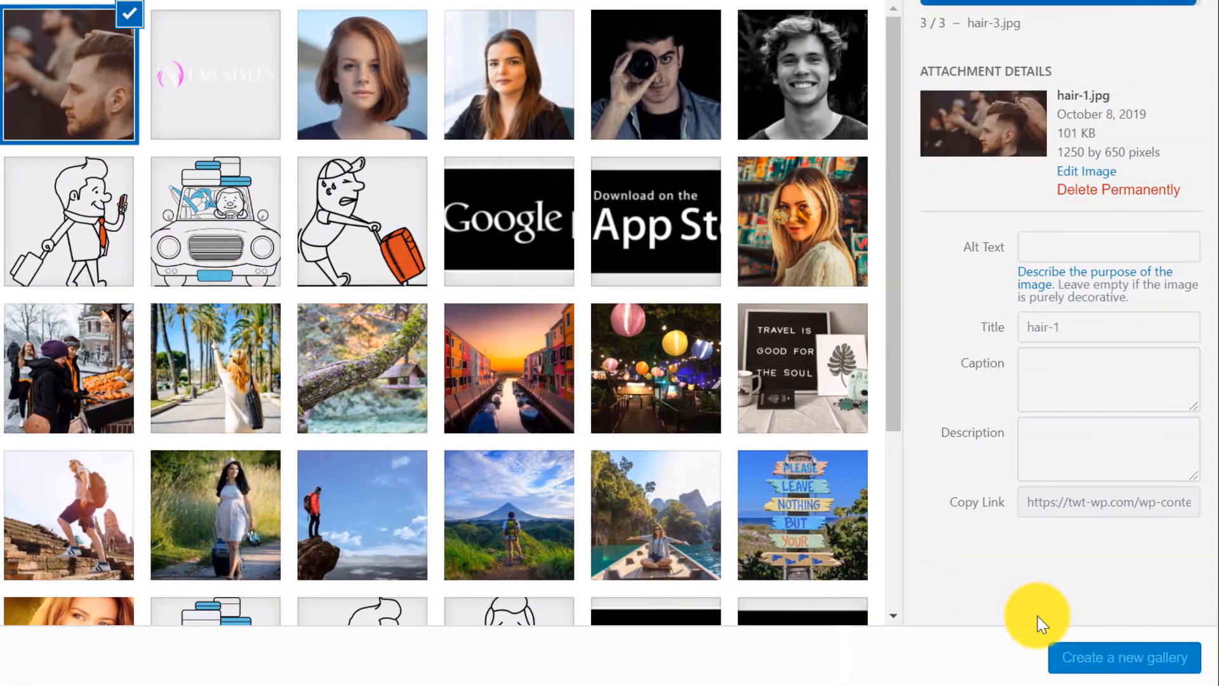
{"action": "left_click", "coordinate": [1116, 664]}
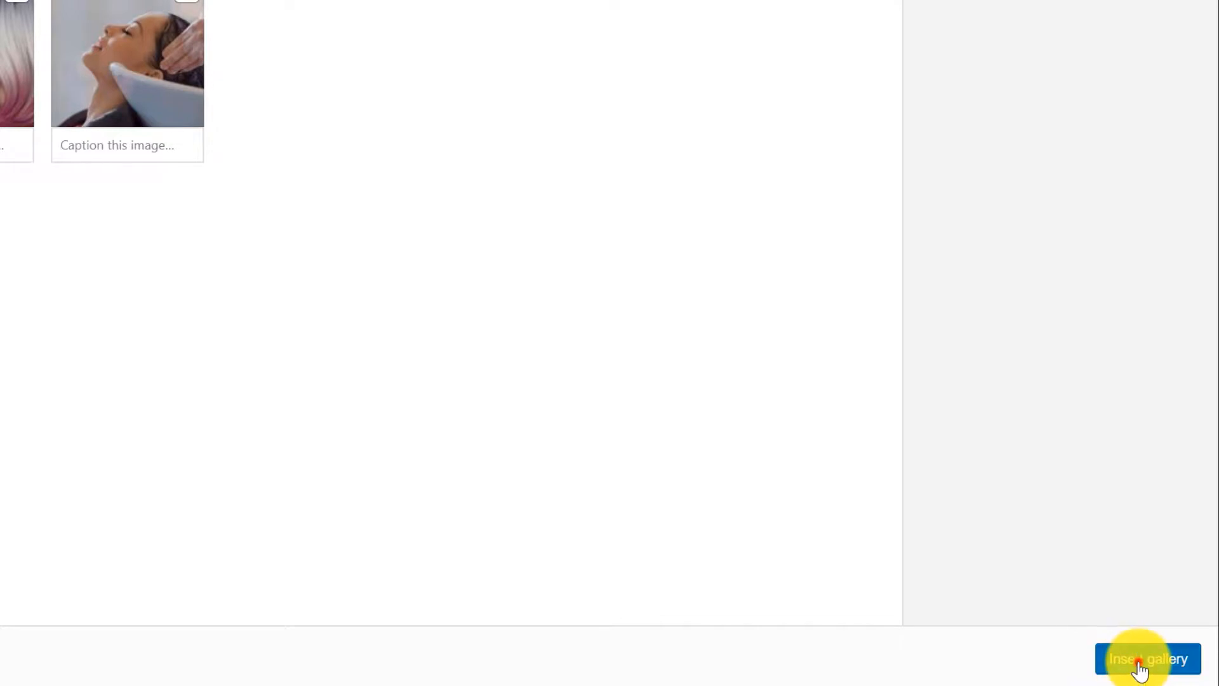
{"action": "left_click", "coordinate": [1140, 661]}
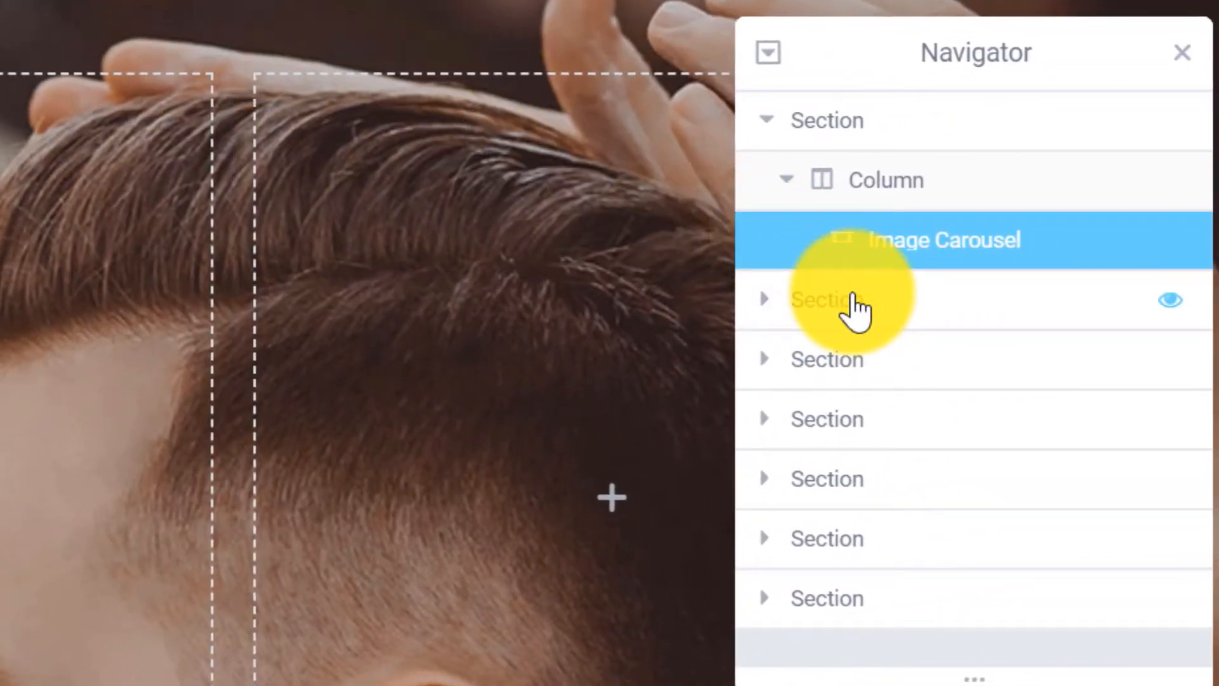
Expand the second three-column section in the Navigator and open its Edit Section settings.
{"action": "left_click", "coordinate": [763, 298]}
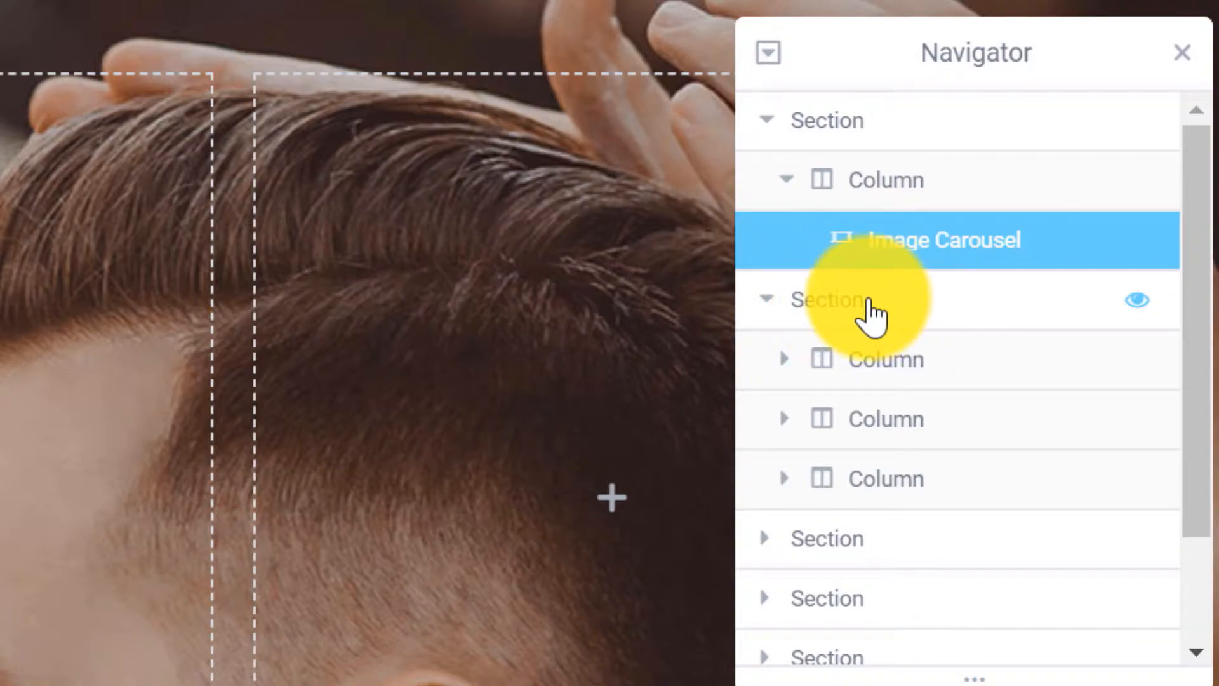
{"action": "left_click", "coordinate": [883, 312]}
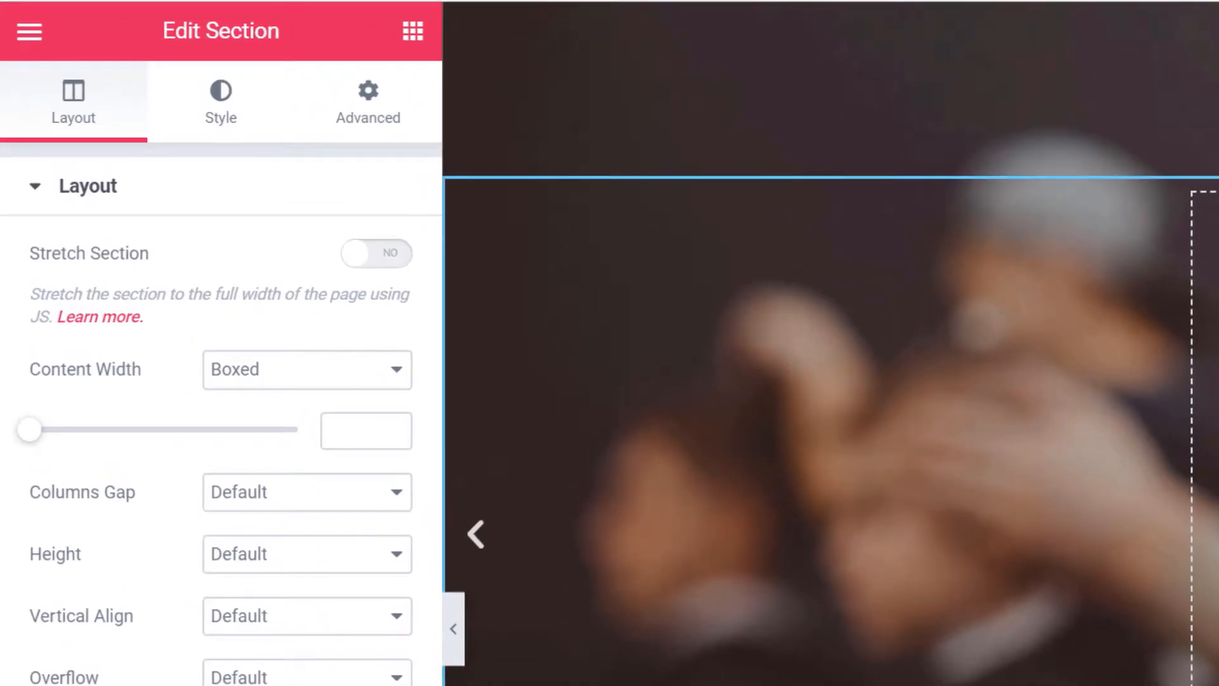
Give the second section a z-index of 1 under Advanced.
{"action": "left_click", "coordinate": [377, 114]}
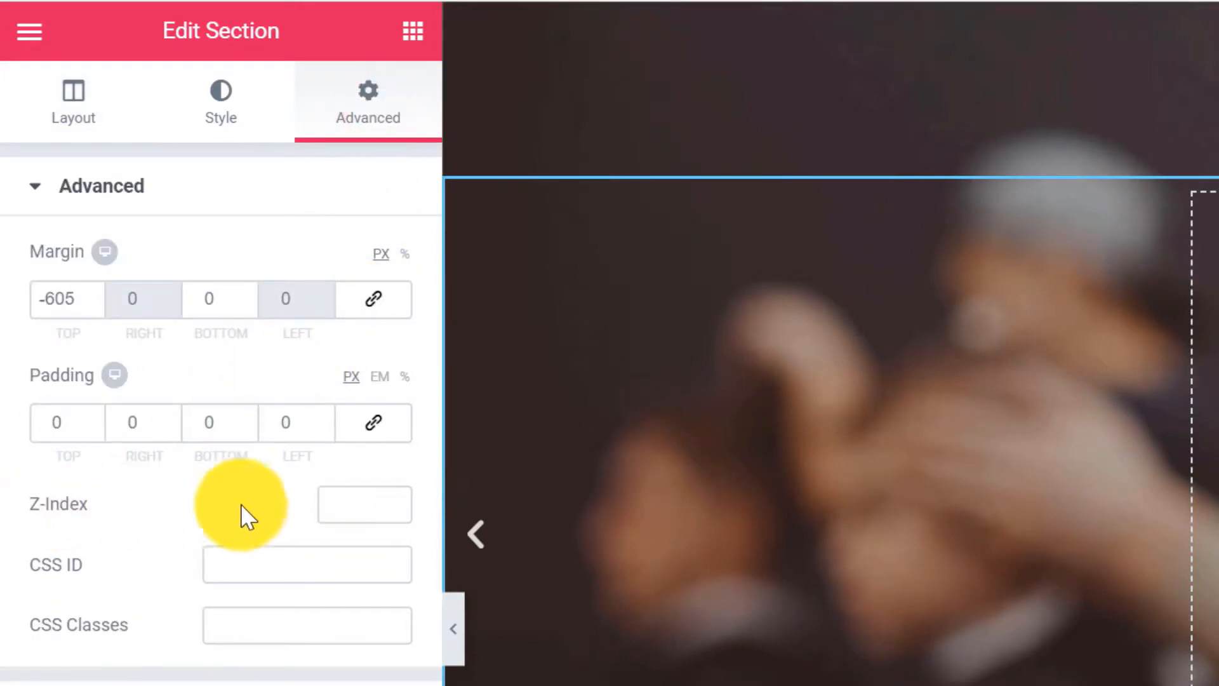
{"action": "left_click", "coordinate": [370, 505]}
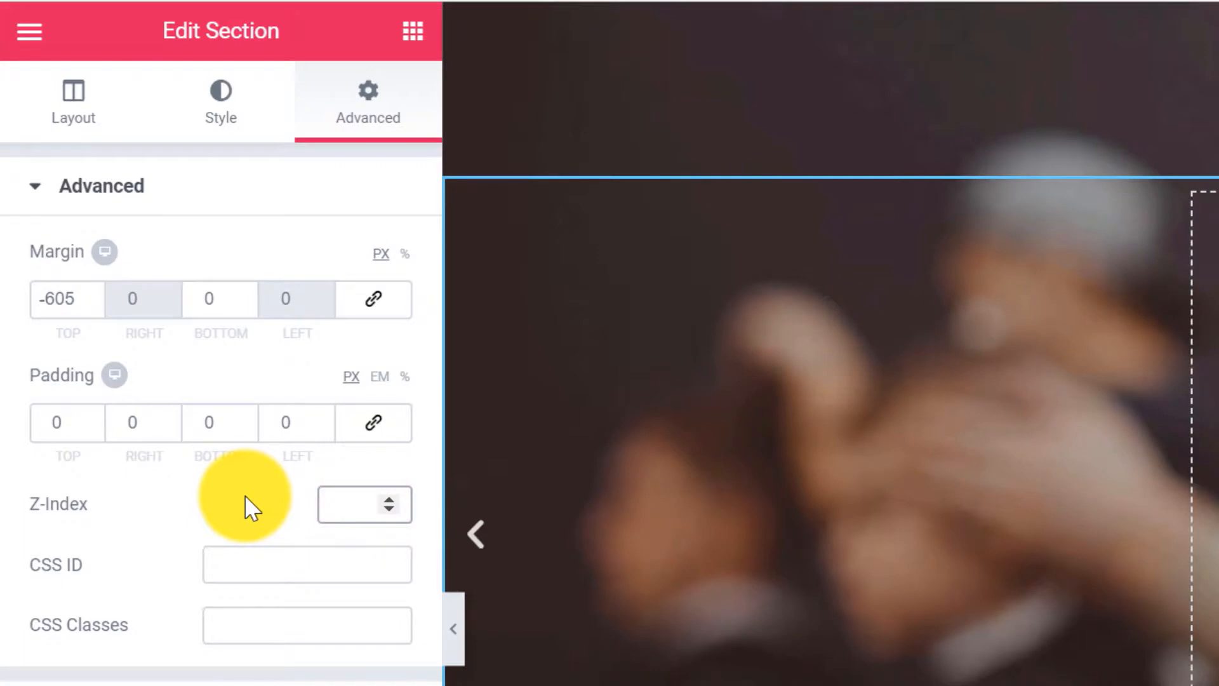
{"action": "type", "text": "1"}
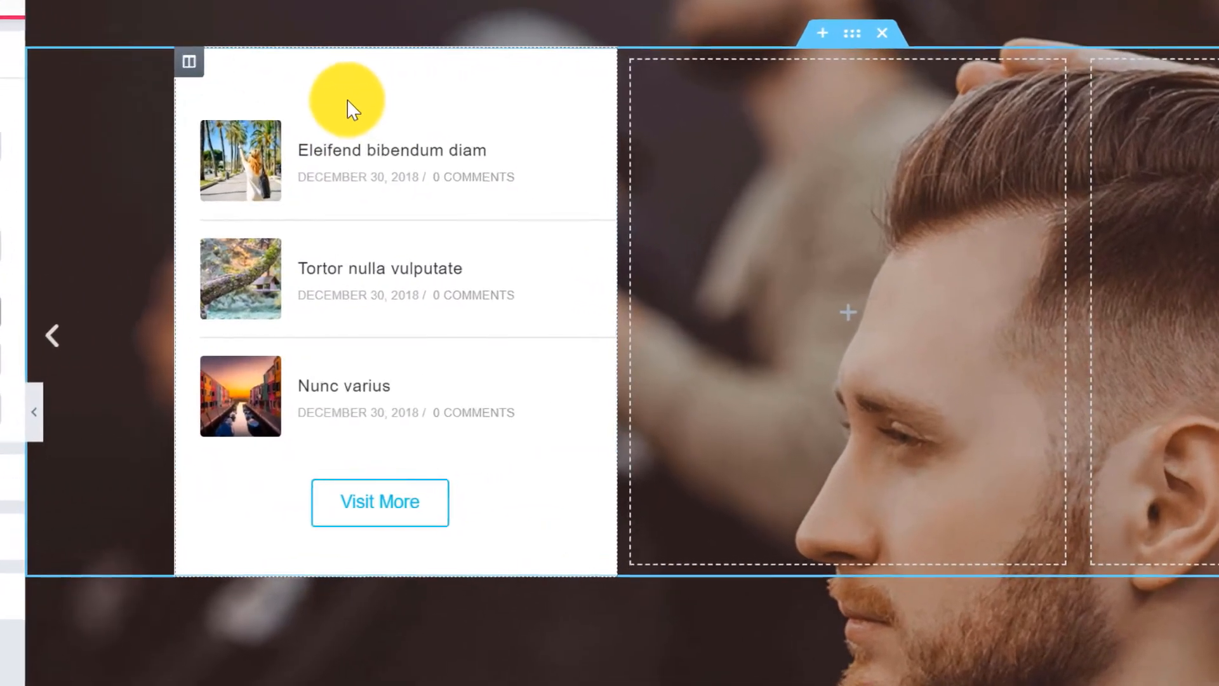
Delete the blog-post column from the overlapping second section.
{"action": "right_click", "coordinate": [366, 117]}
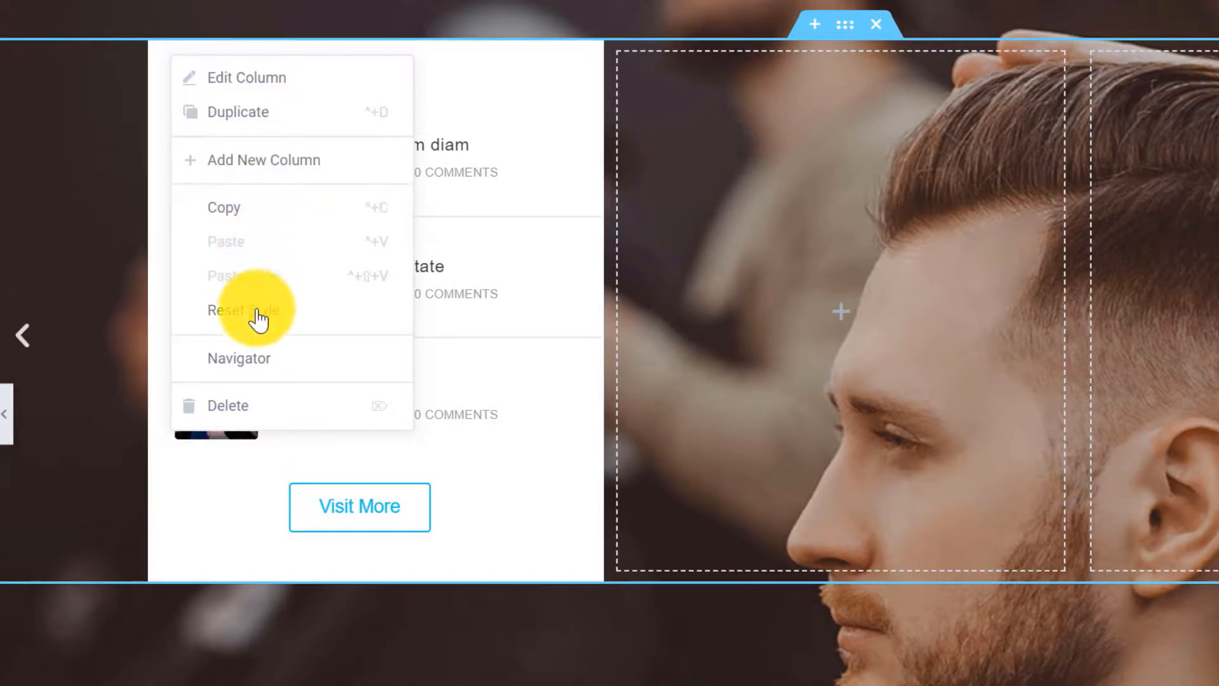
{"action": "left_click", "coordinate": [257, 416]}
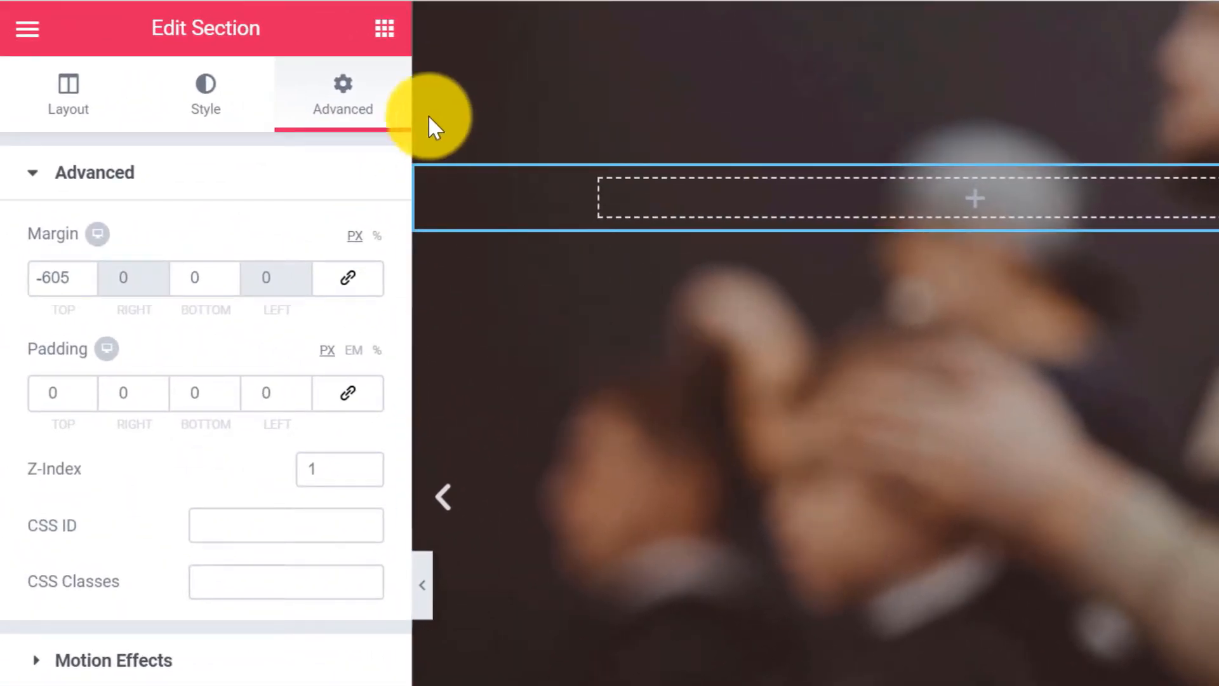
Add a Heading widget to the empty section reading 'Snippy Snippy Haircuts'.
{"action": "left_click", "coordinate": [389, 35]}
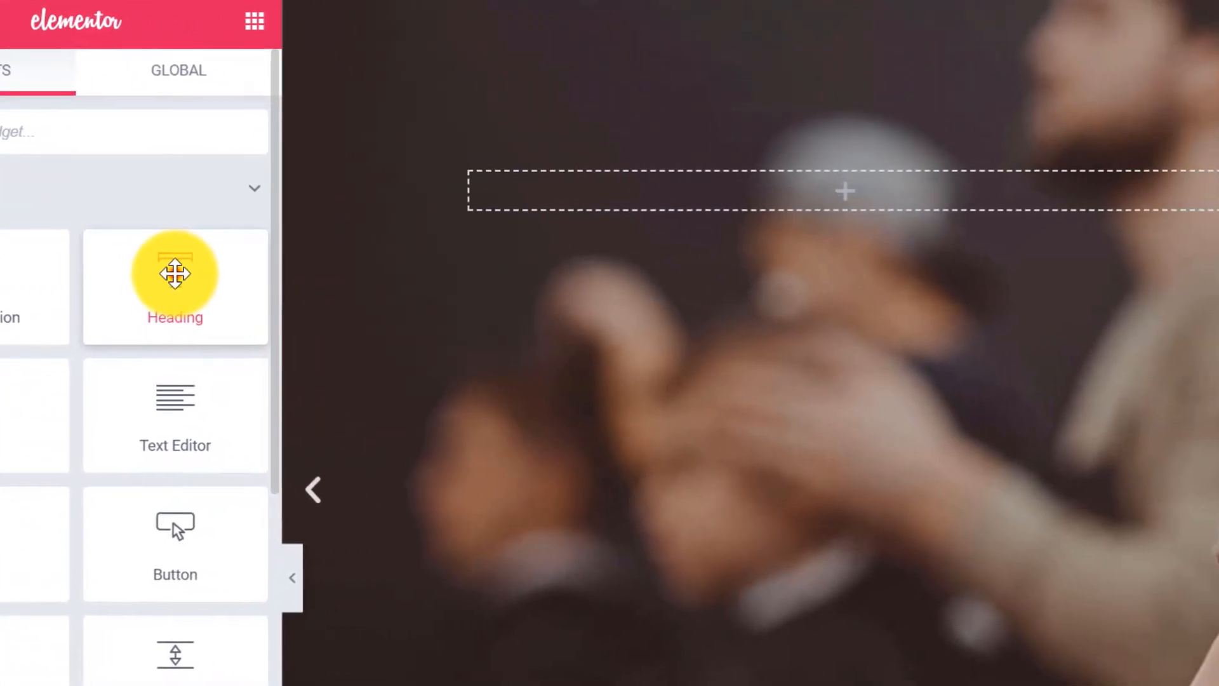
{"action": "left_click_drag", "start_coordinate": [175, 273], "coordinate": [813, 202]}
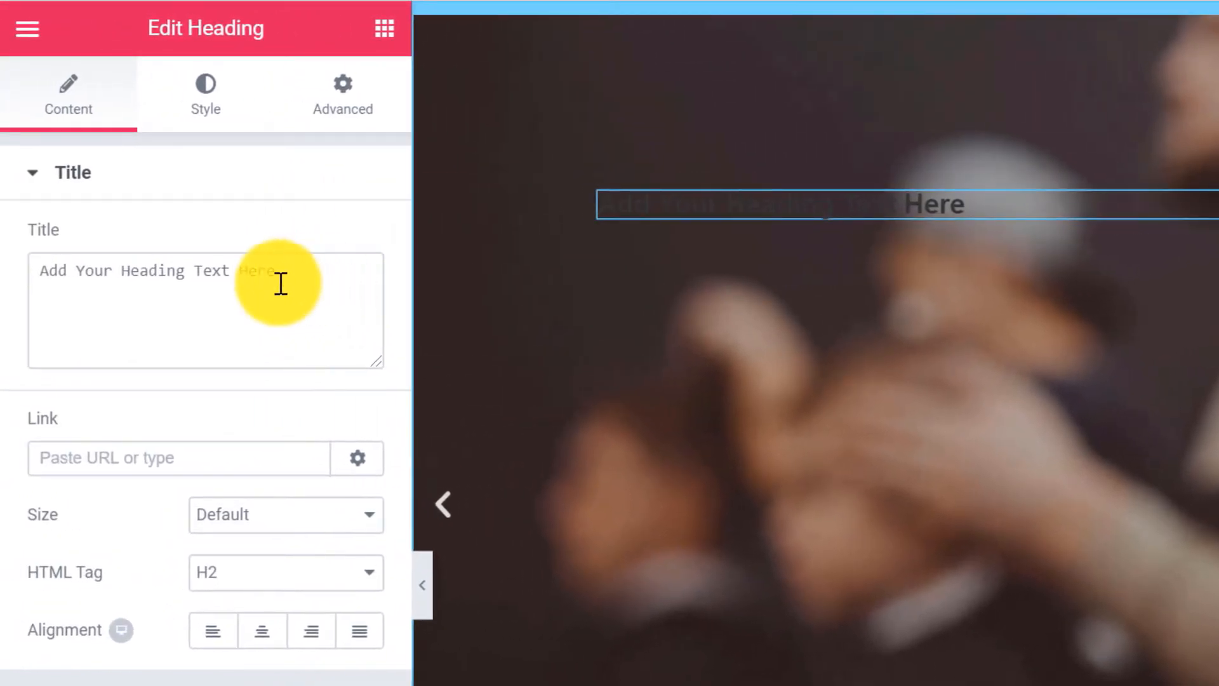
{"action": "left_click_drag", "start_coordinate": [130, 268], "coordinate": [9, 384]}
{"action": "type", "text": "Sn"}
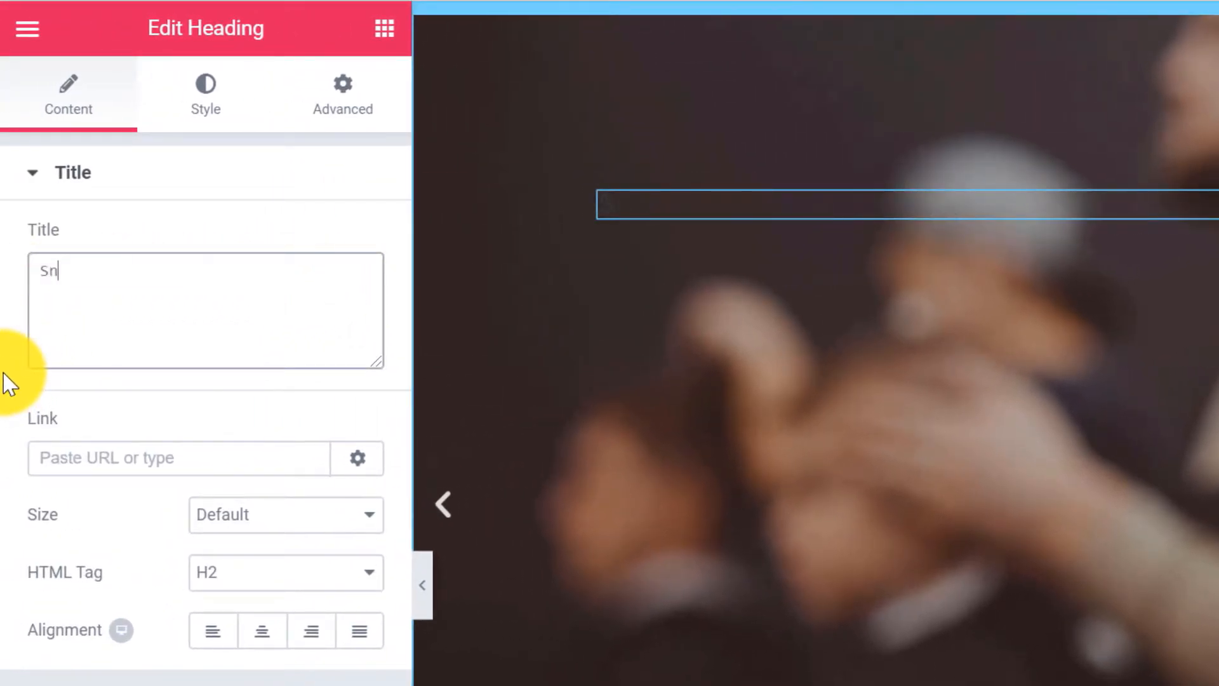
{"action": "type", "text": "ippy Snippy Haircuts"}
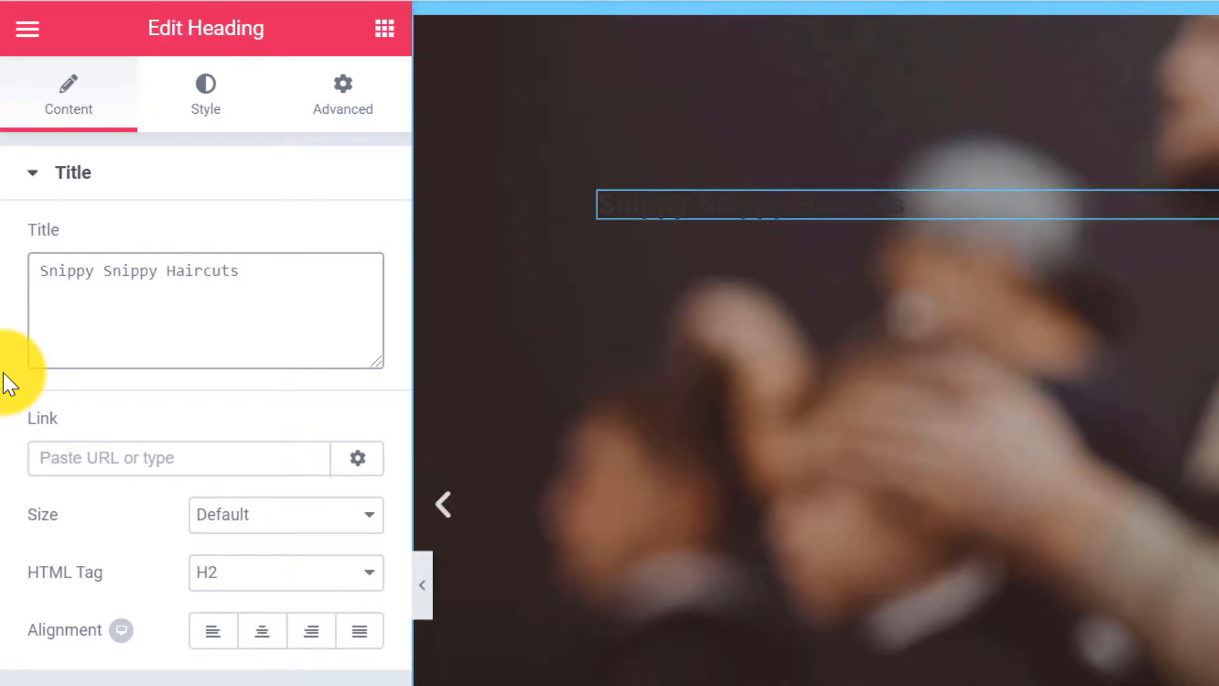
Make the heading XL size with white text colour.
{"action": "left_click", "coordinate": [280, 517]}
{"action": "left_click", "coordinate": [217, 629]}
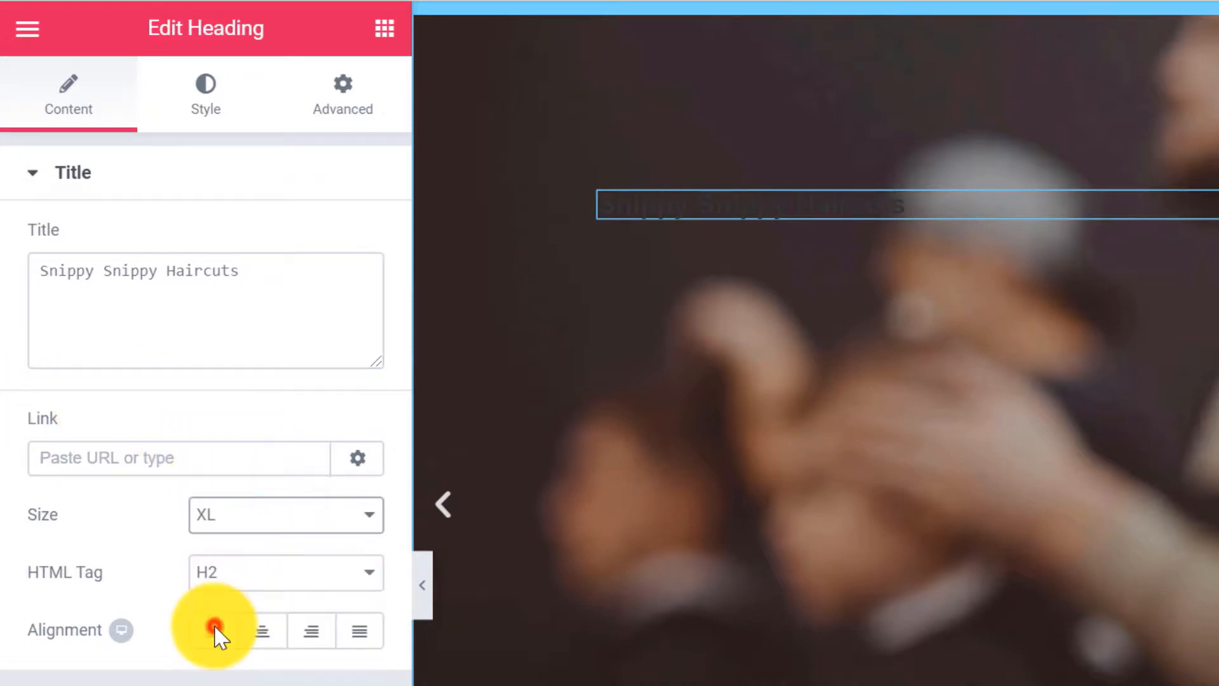
{"action": "left_click", "coordinate": [219, 105]}
{"action": "left_click", "coordinate": [349, 241]}
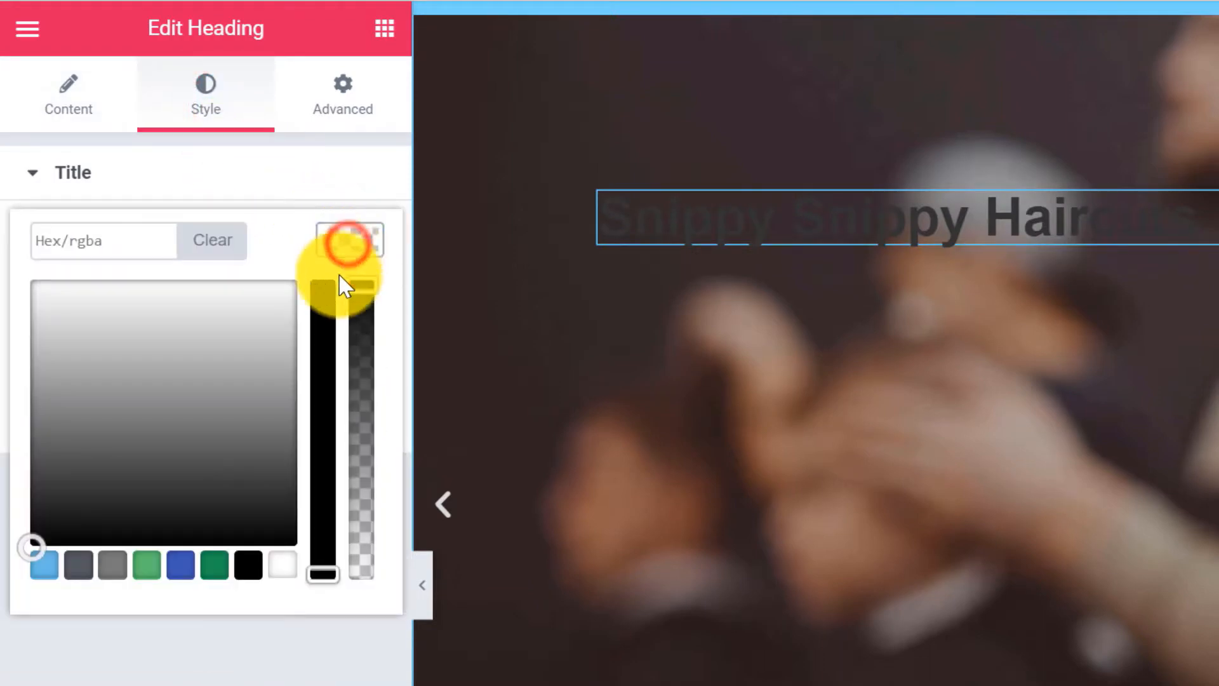
{"action": "left_click", "coordinate": [282, 572]}
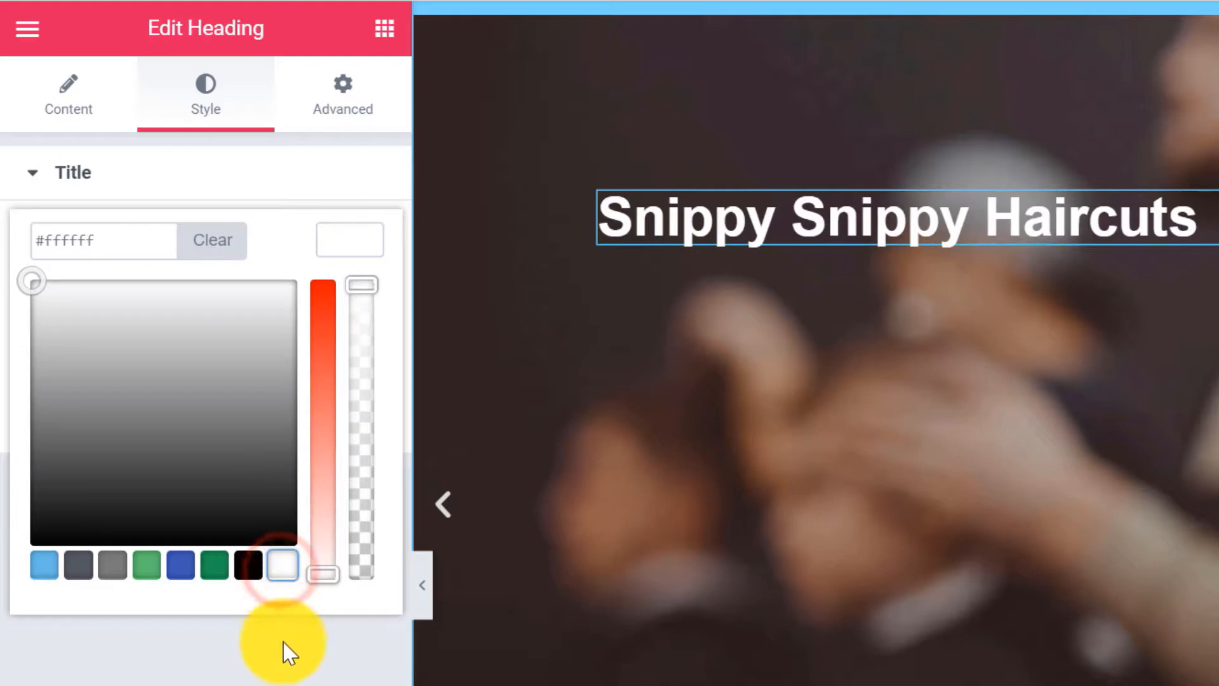
{"action": "left_click", "coordinate": [285, 646]}
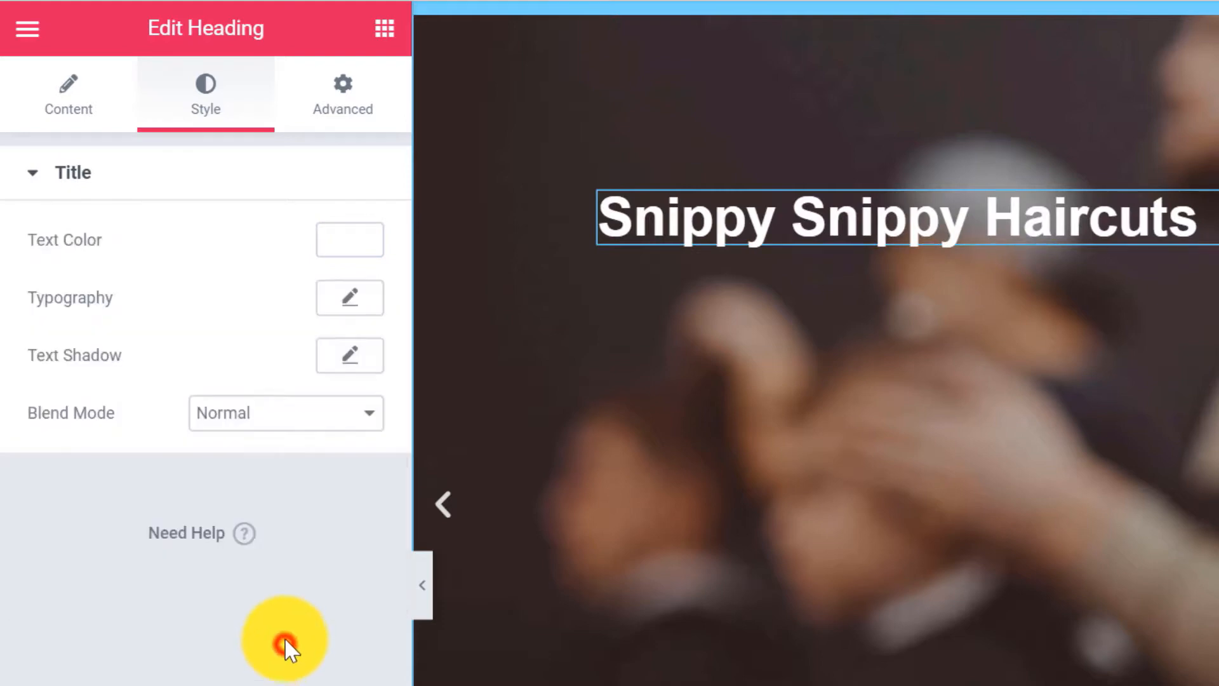
{"action": "left_click", "coordinate": [385, 38]}
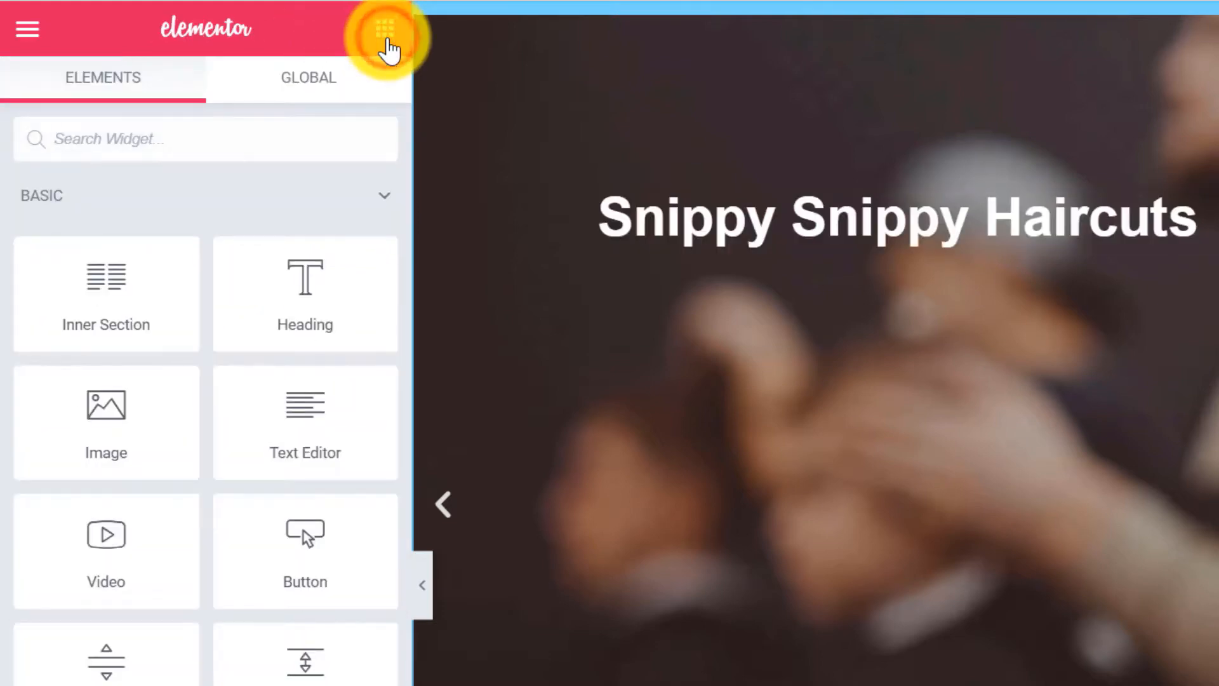
Add a Text Editor below the heading with the hair dressing service description, formatted as Heading 4.
{"action": "left_click_drag", "start_coordinate": [295, 407], "coordinate": [866, 237]}
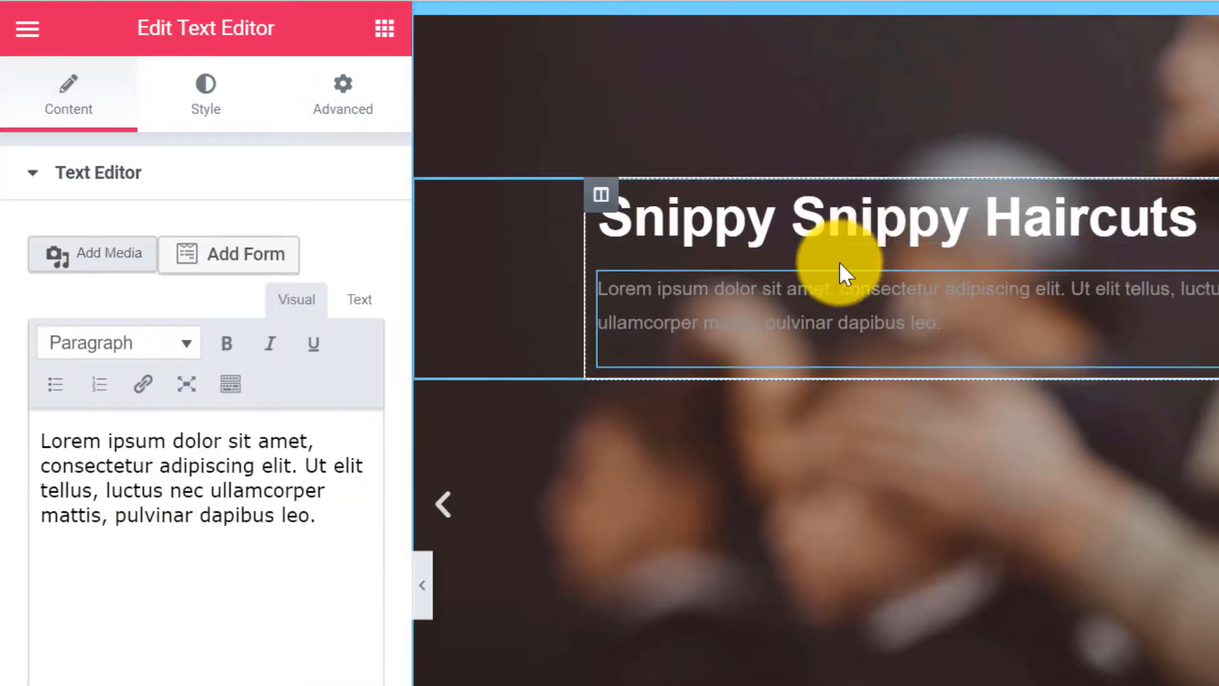
{"action": "left_click_drag", "start_coordinate": [324, 544], "coordinate": [301, 421]}
{"action": "type", "text": "A hair dressing service tailored to your needs. Get in touch today and learn how we can snippy snippy your hair real good."}
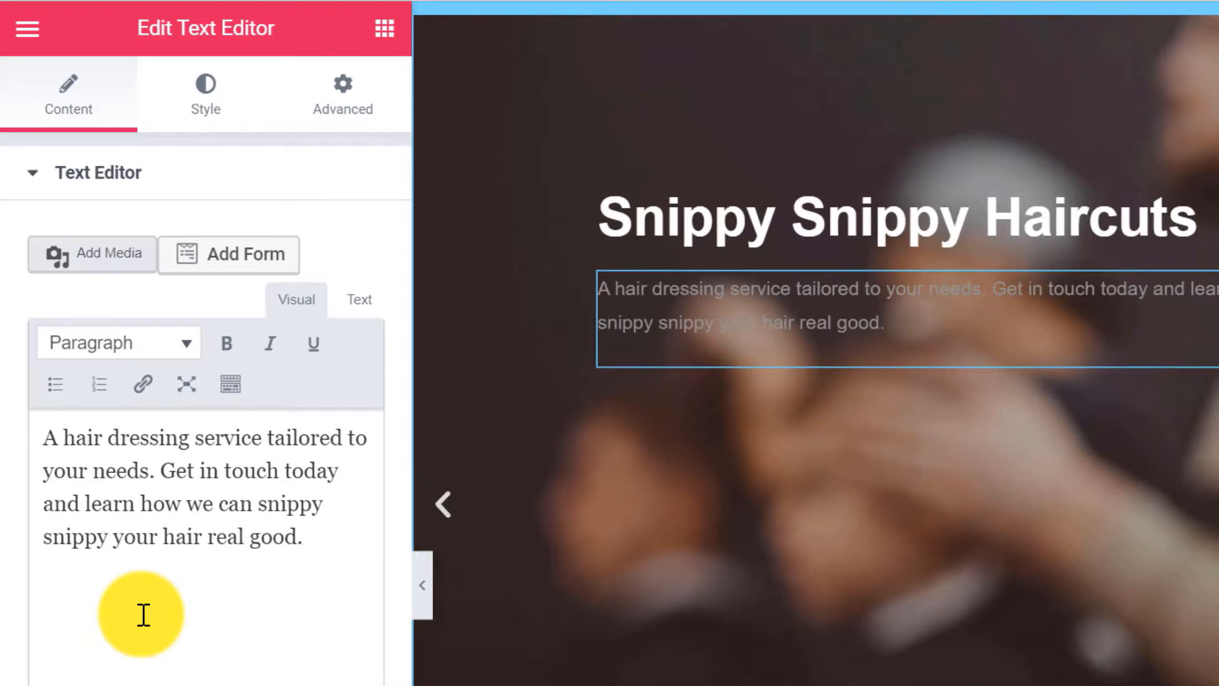
{"action": "triple_click", "coordinate": [215, 463]}
{"action": "left_click", "coordinate": [151, 340]}
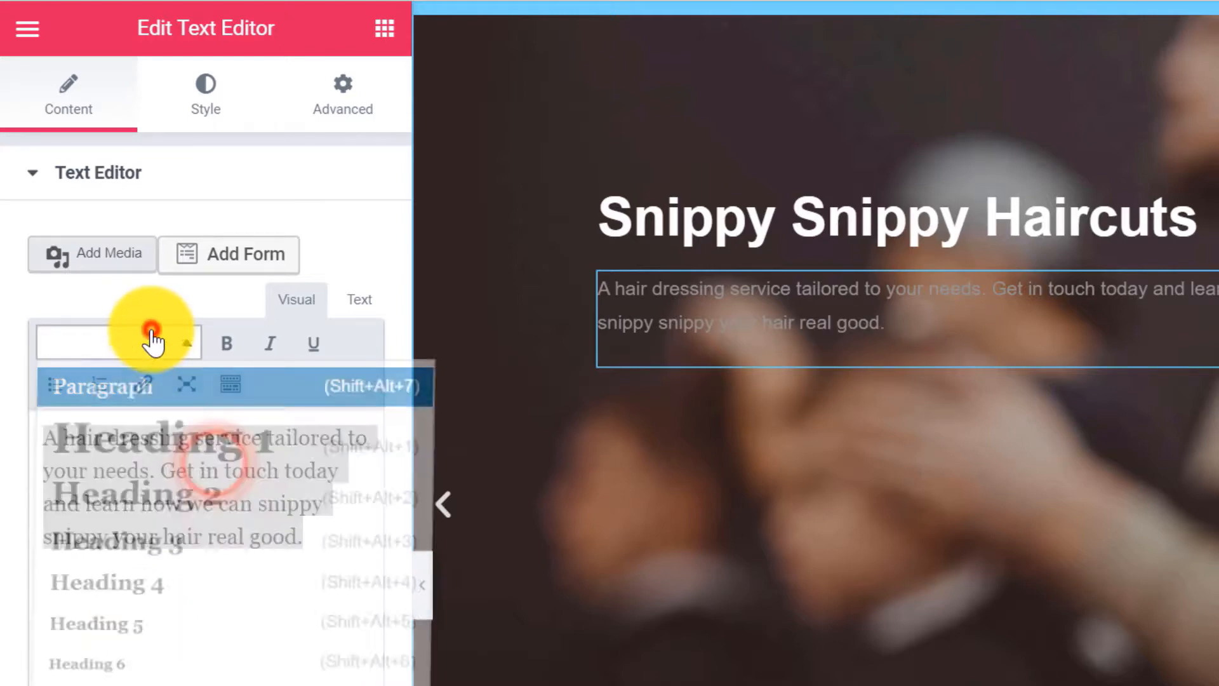
{"action": "left_click", "coordinate": [155, 588]}
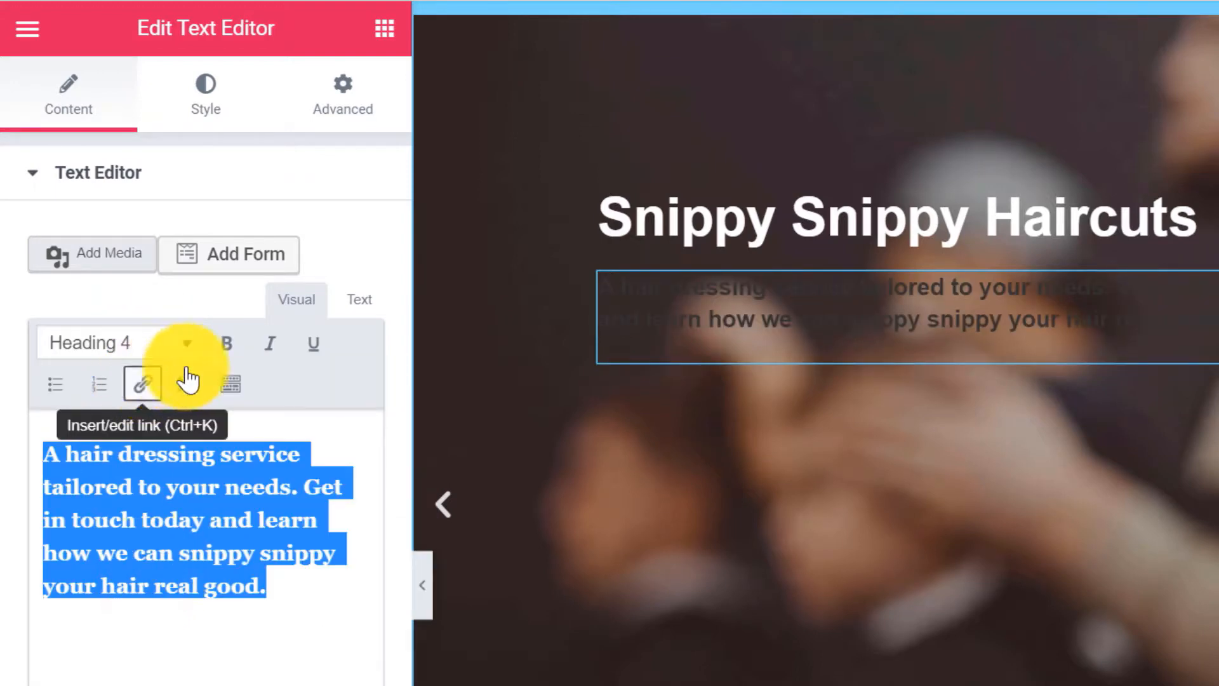
Give the paragraph a custom light grey colour and drop a Button widget beneath it.
{"action": "left_click", "coordinate": [230, 384]}
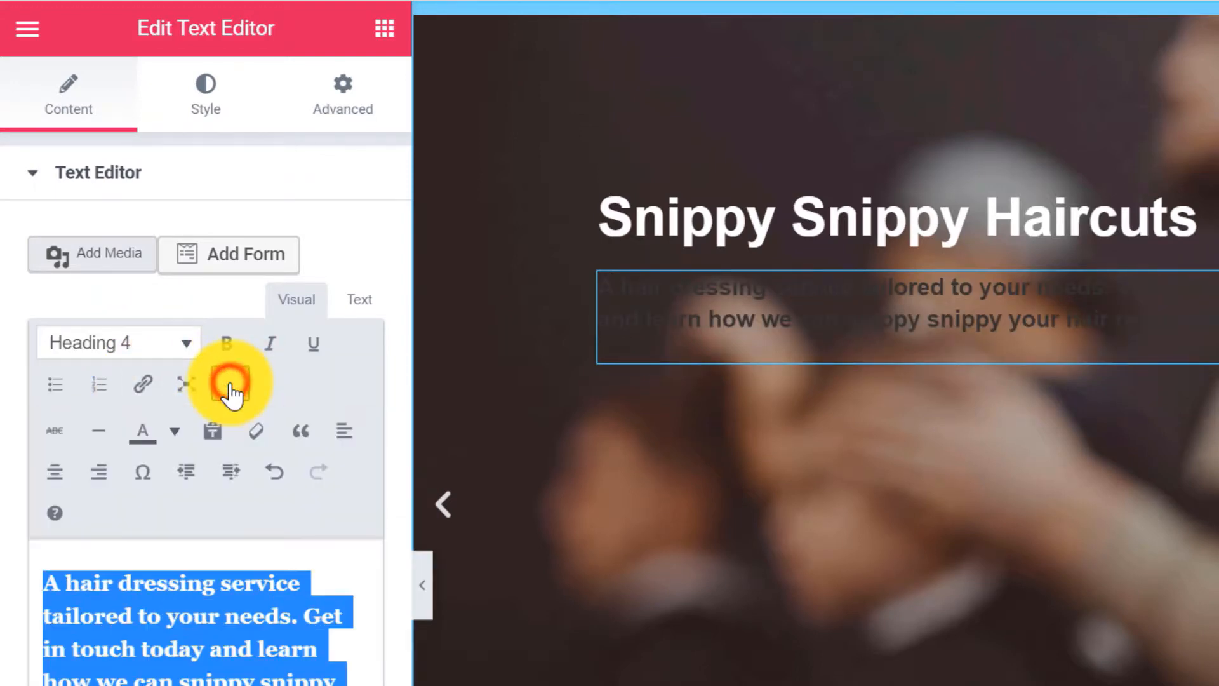
{"action": "left_click", "coordinate": [174, 433]}
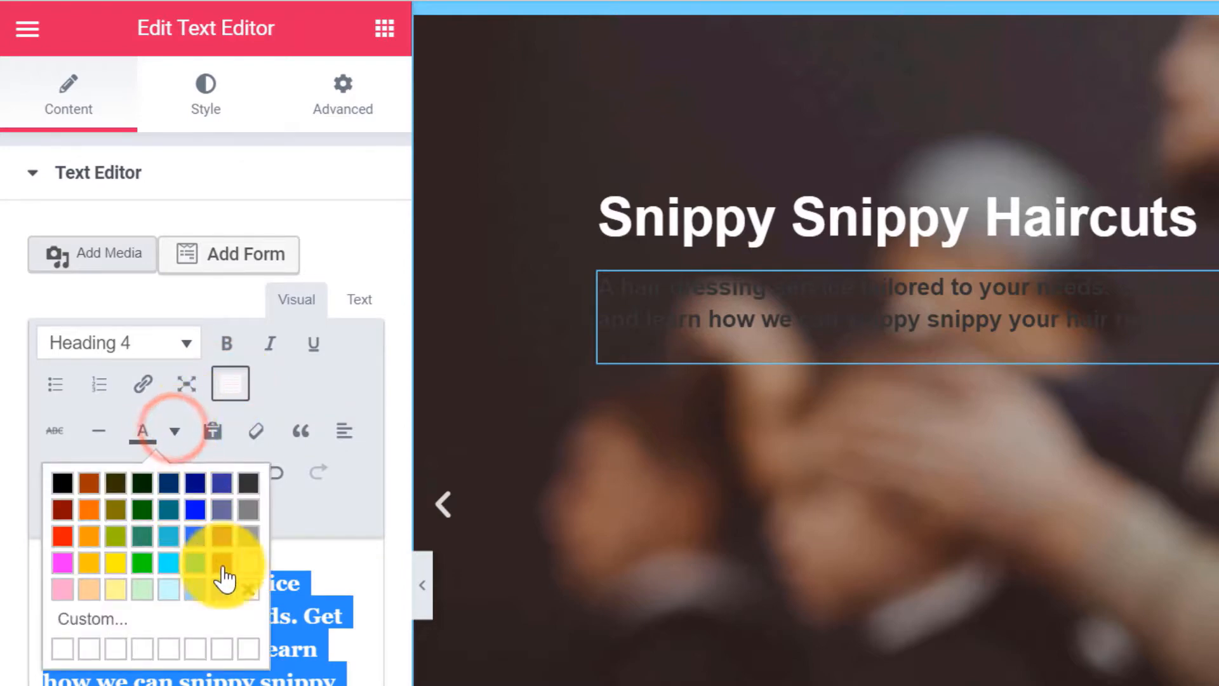
{"action": "left_click", "coordinate": [103, 626]}
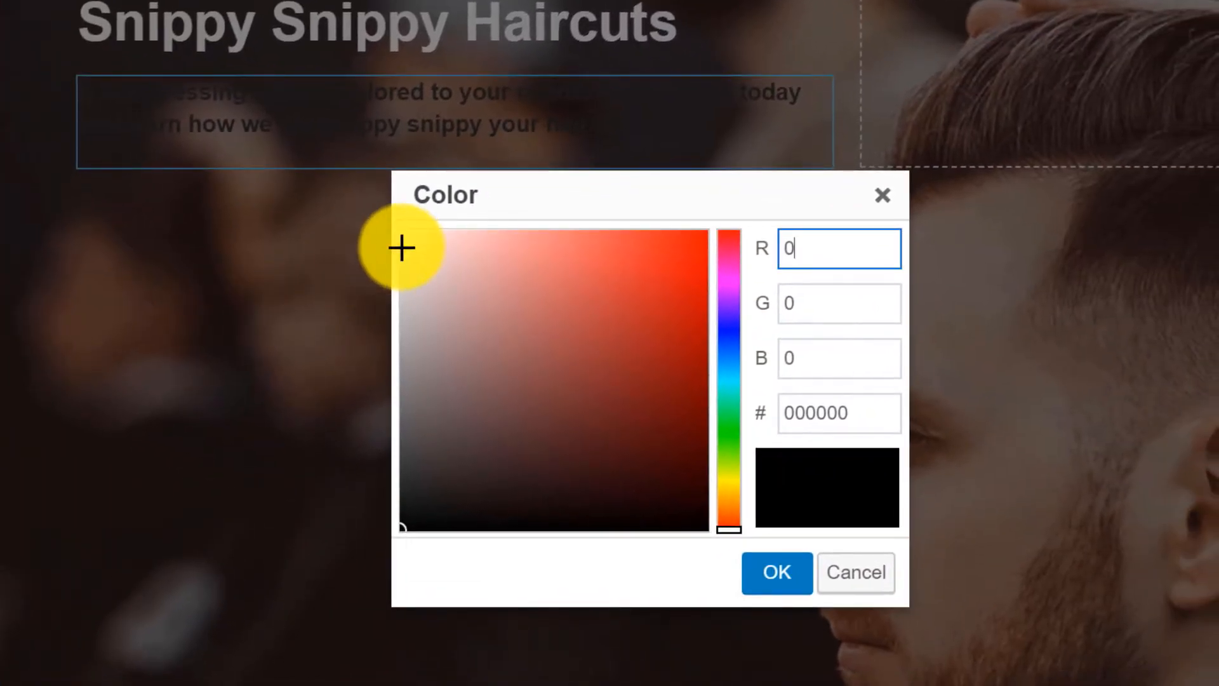
{"action": "left_click", "coordinate": [409, 243]}
{"action": "left_click_drag", "start_coordinate": [396, 243], "coordinate": [372, 317]}
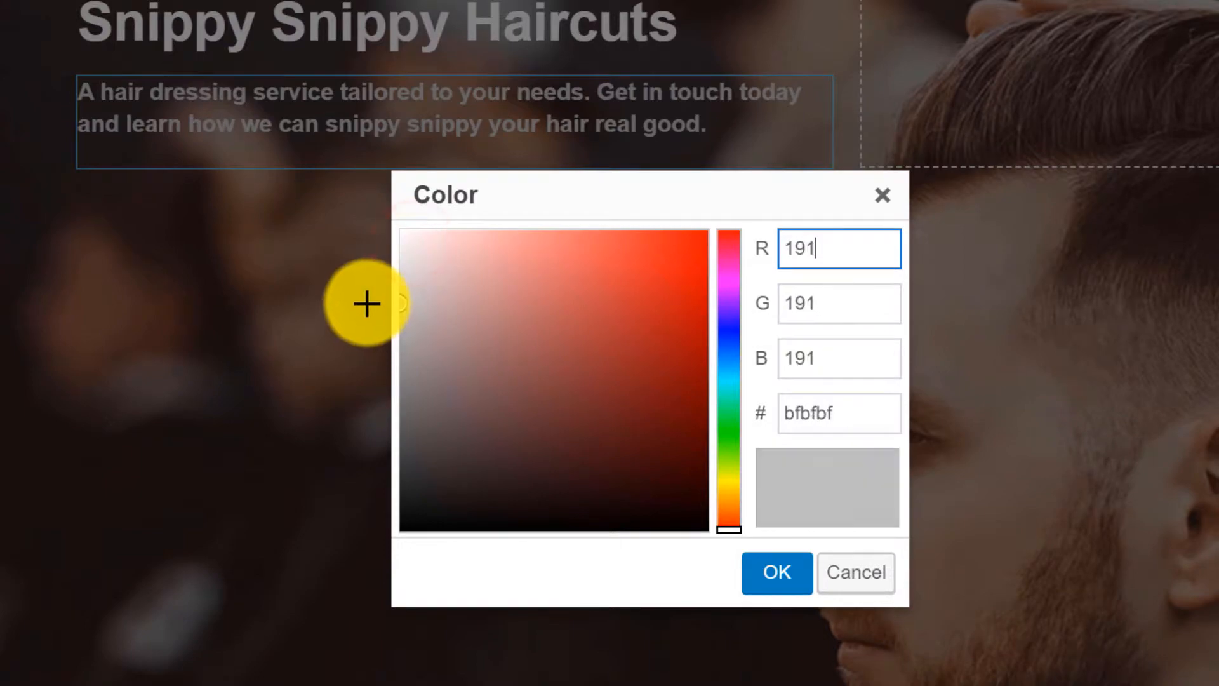
{"action": "left_click", "coordinate": [768, 572]}
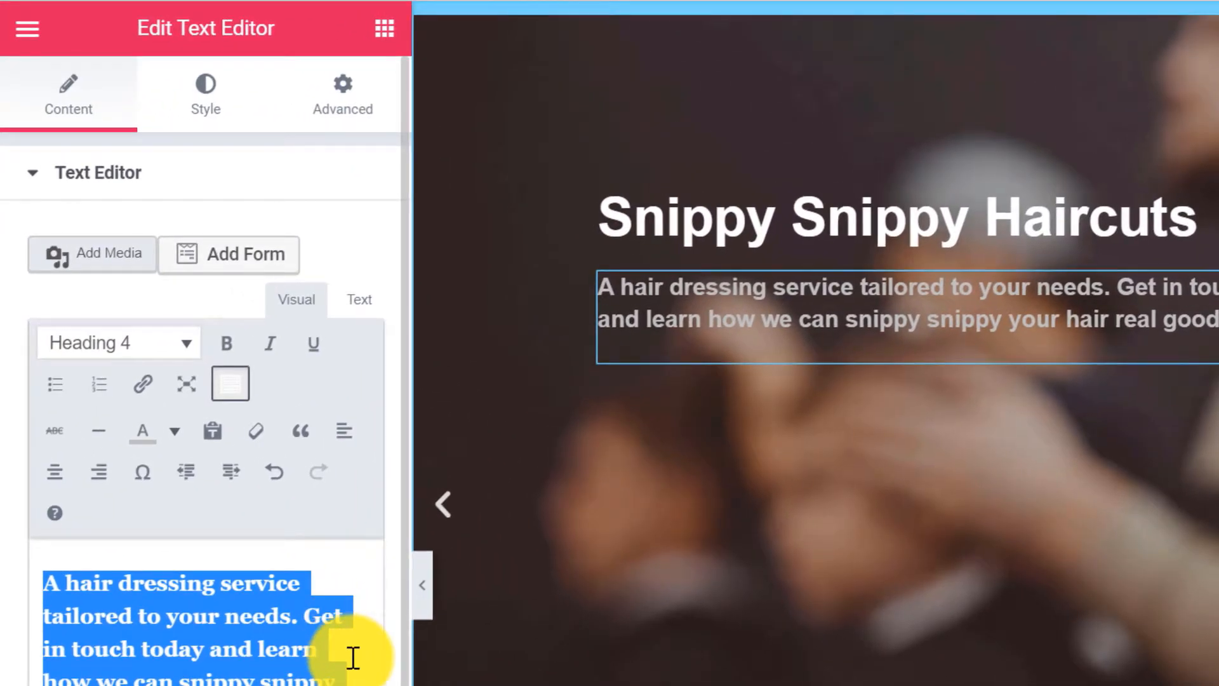
{"action": "left_click", "coordinate": [387, 28]}
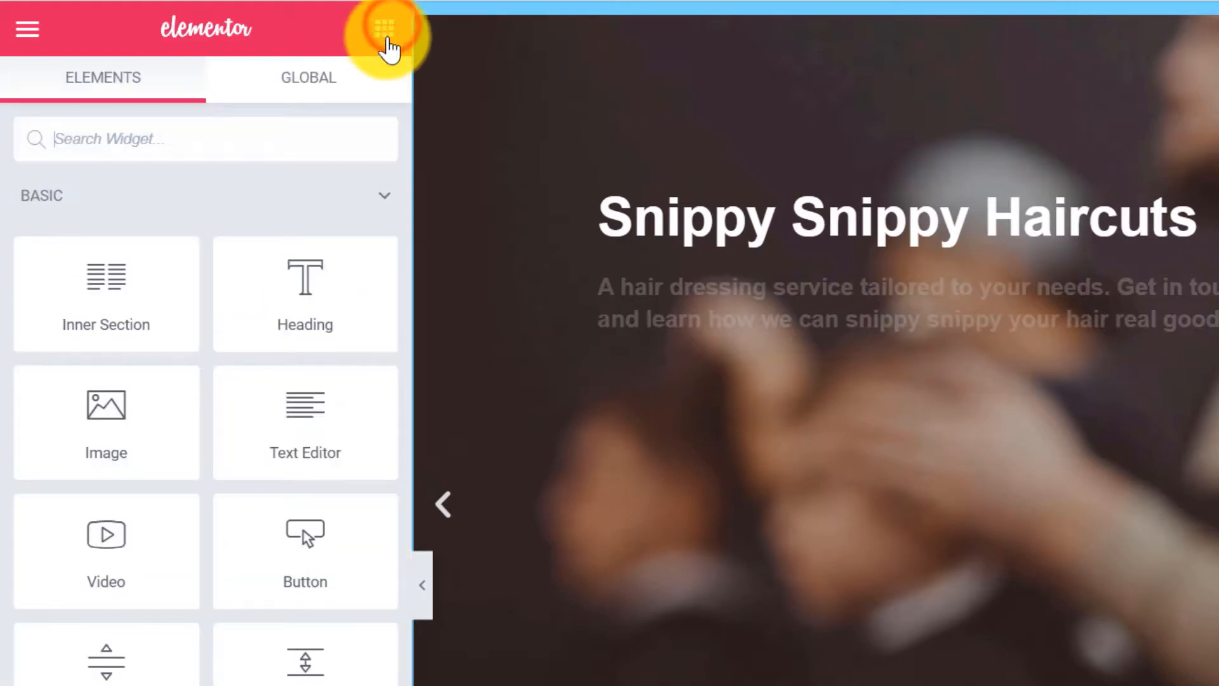
{"action": "left_click_drag", "start_coordinate": [292, 554], "coordinate": [1018, 357]}
Set the button to 'Get In Touch', linking to /contact, right-aligned, Medium size.
{"action": "left_click_drag", "start_coordinate": [301, 296], "coordinate": [185, 291]}
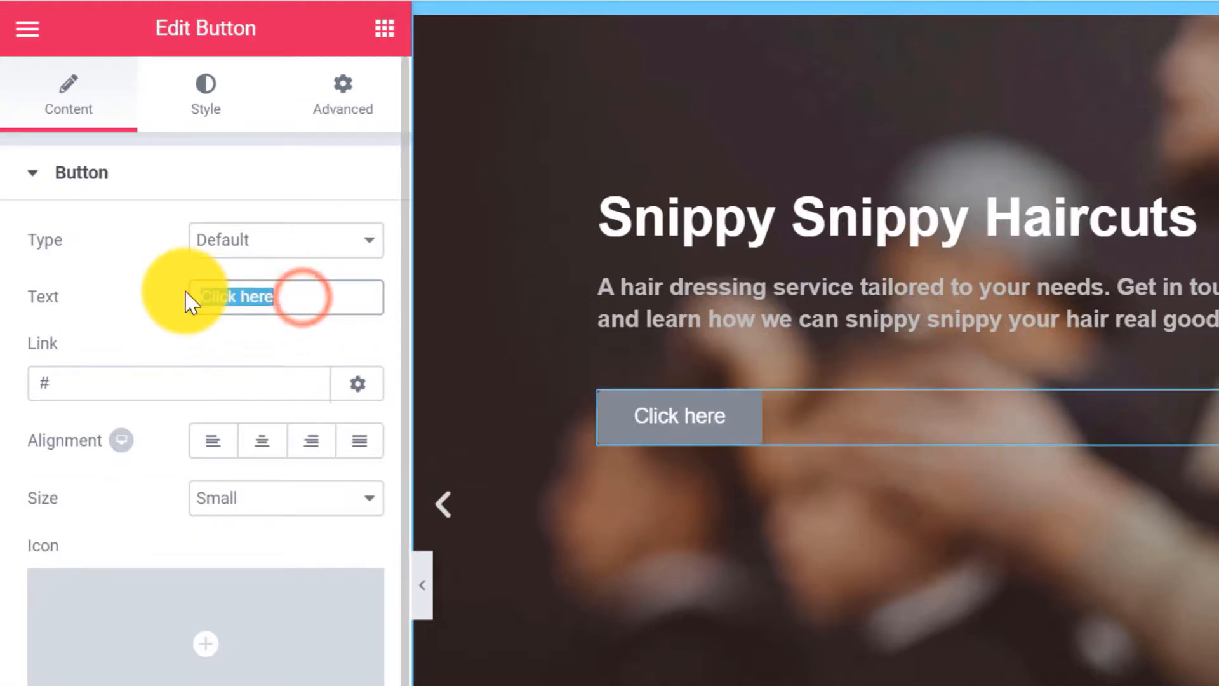
{"action": "type", "text": "Get In Touch"}
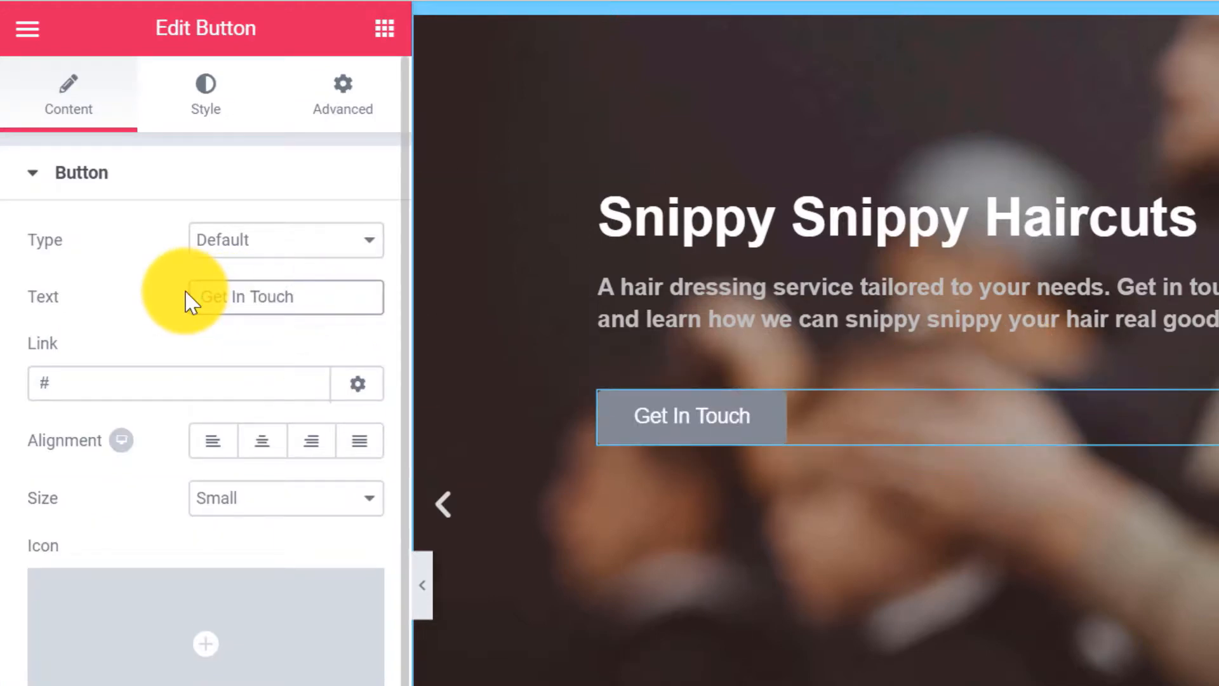
{"action": "left_click", "coordinate": [118, 385]}
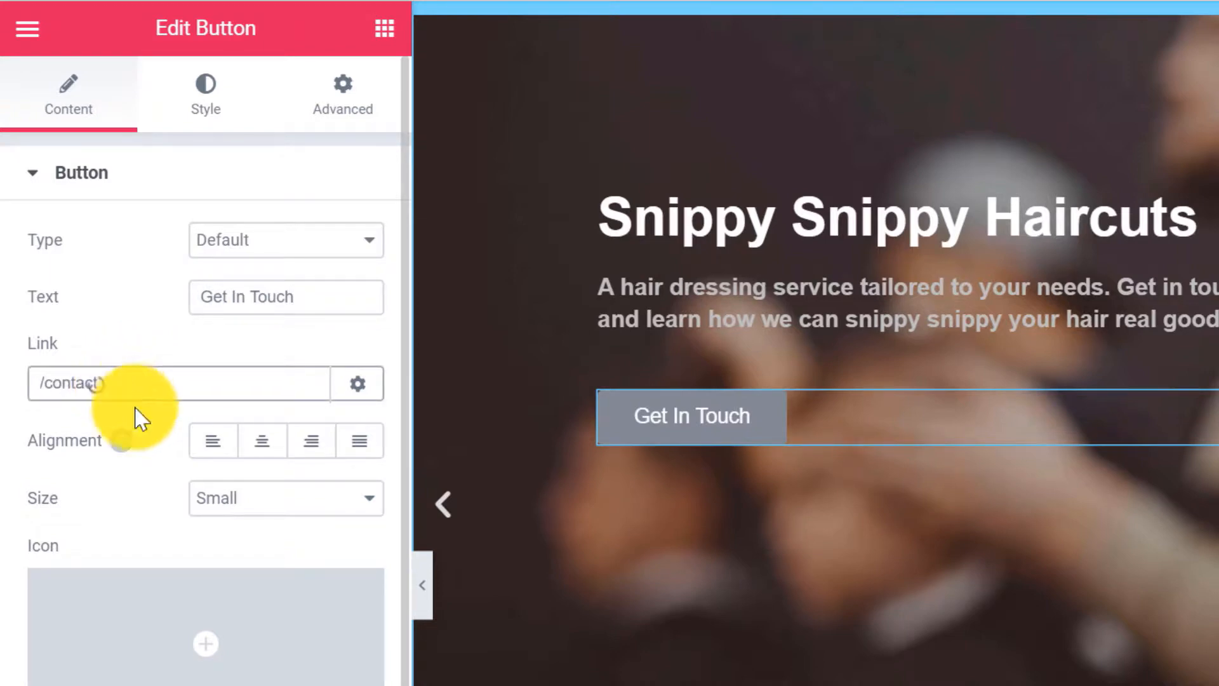
{"action": "left_click", "coordinate": [310, 438]}
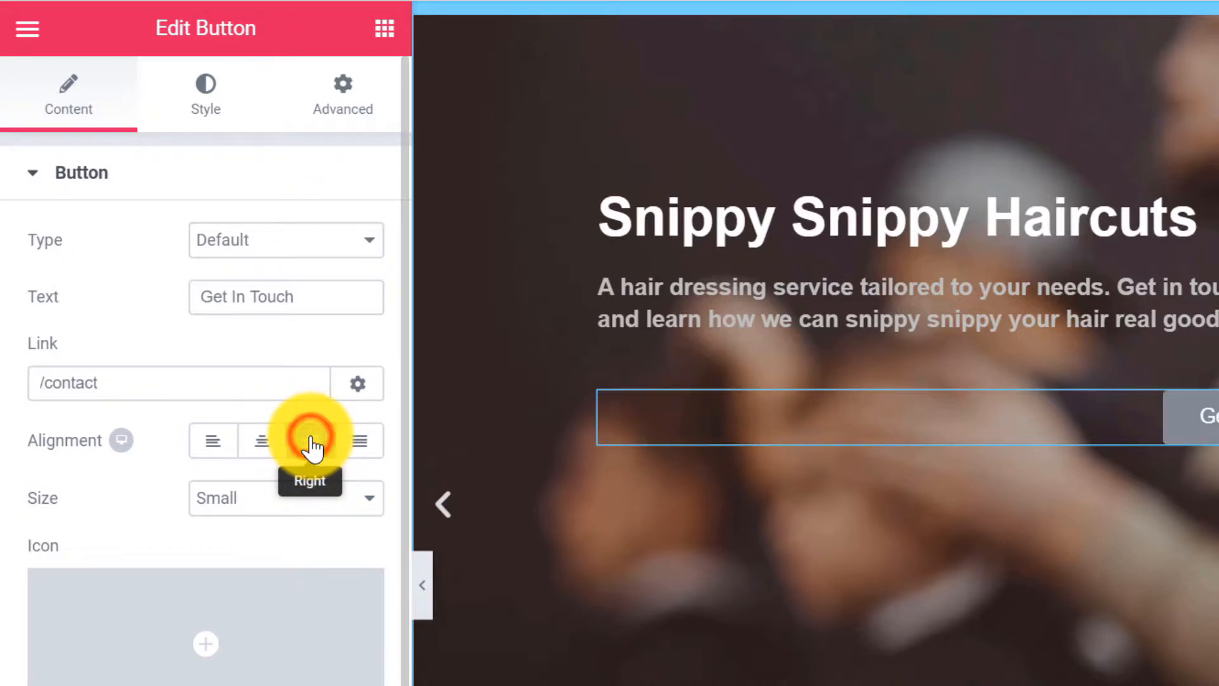
{"action": "left_click", "coordinate": [343, 508]}
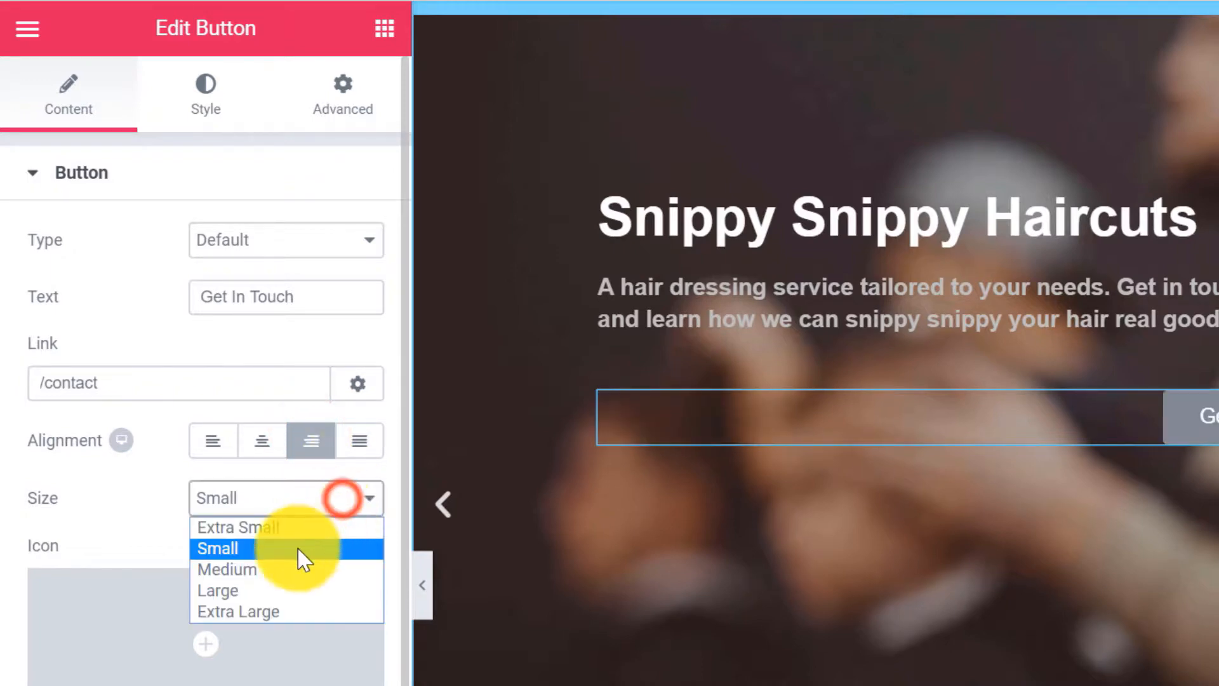
{"action": "left_click", "coordinate": [240, 568]}
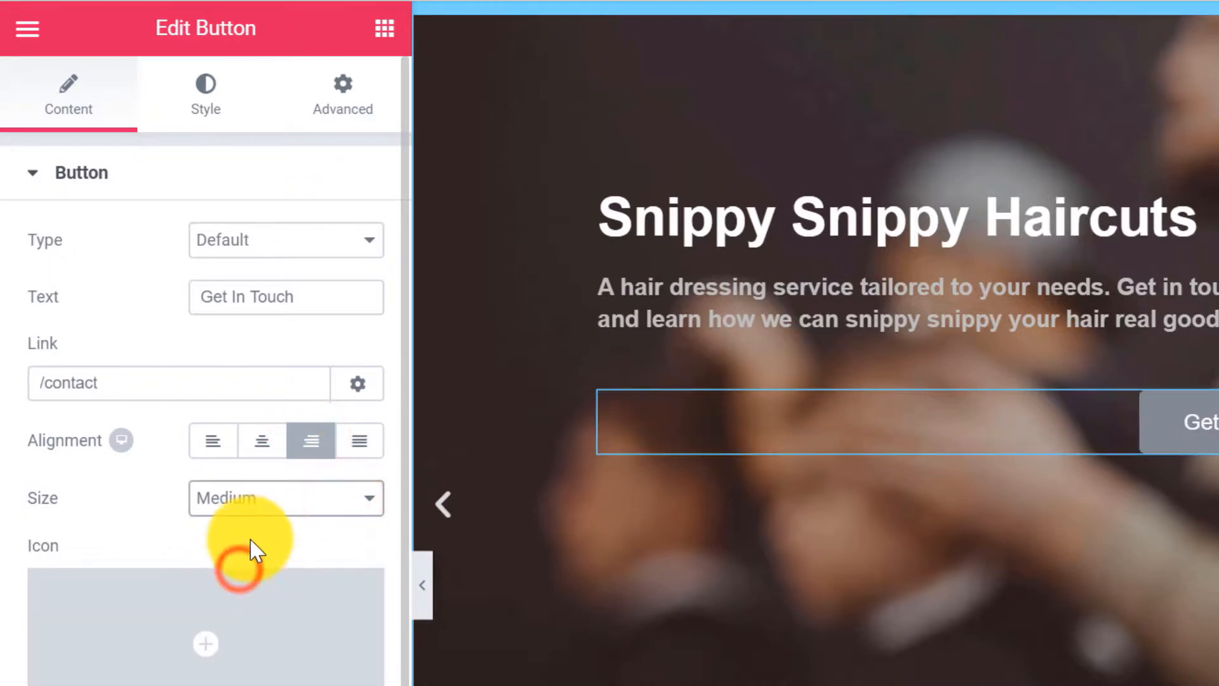
Set the button's background colour to ff00ff.
{"action": "left_click", "coordinate": [209, 92]}
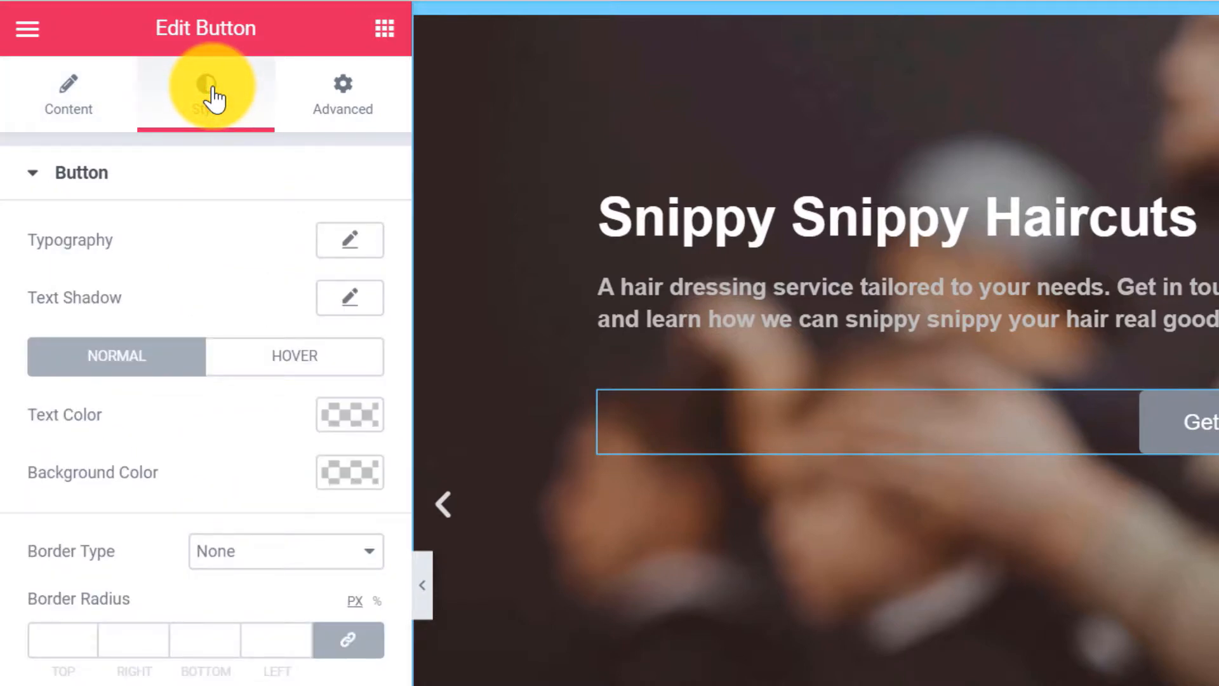
{"action": "left_click", "coordinate": [348, 474]}
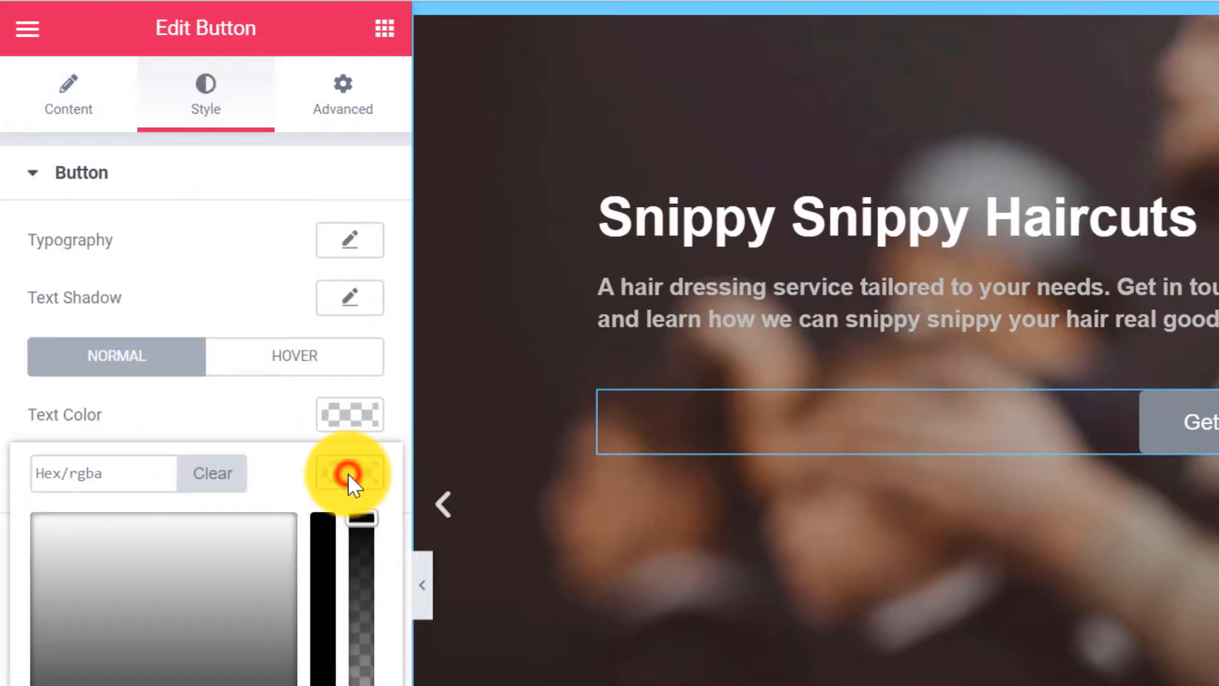
{"action": "left_click", "coordinate": [106, 476]}
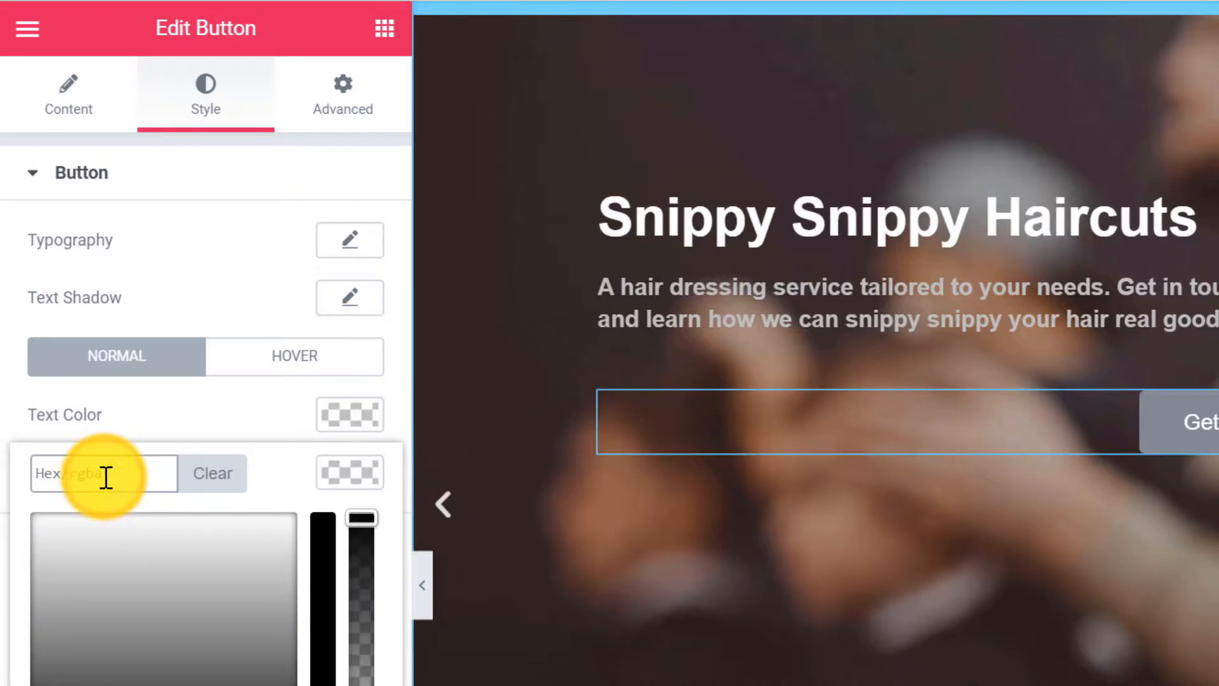
{"action": "type", "text": "ff00ff"}
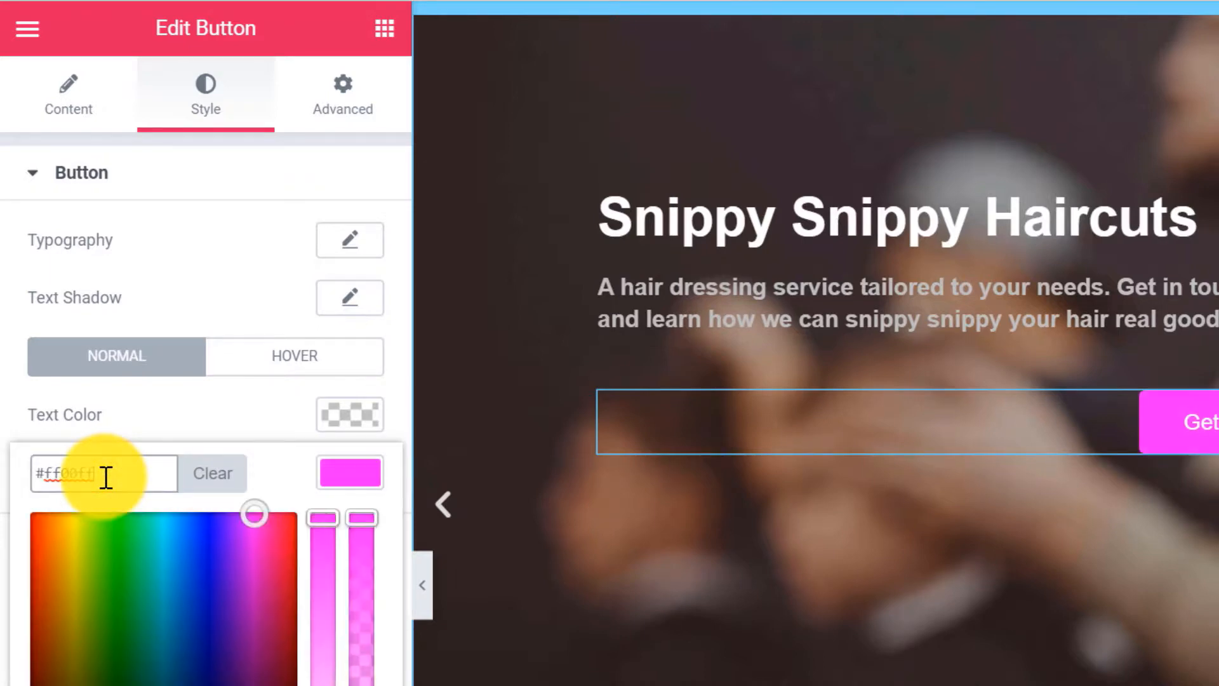
{"action": "left_click", "coordinate": [285, 407]}
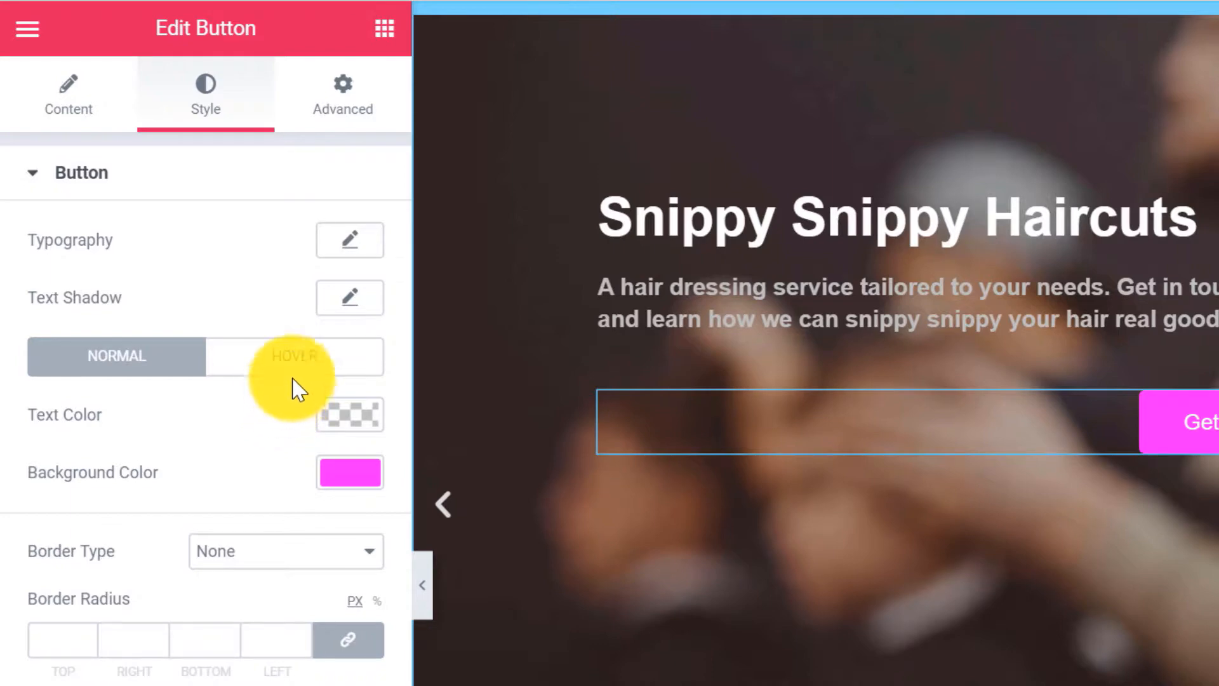
Set the button's hover background colour to ff00ff pink.
{"action": "left_click", "coordinate": [365, 367]}
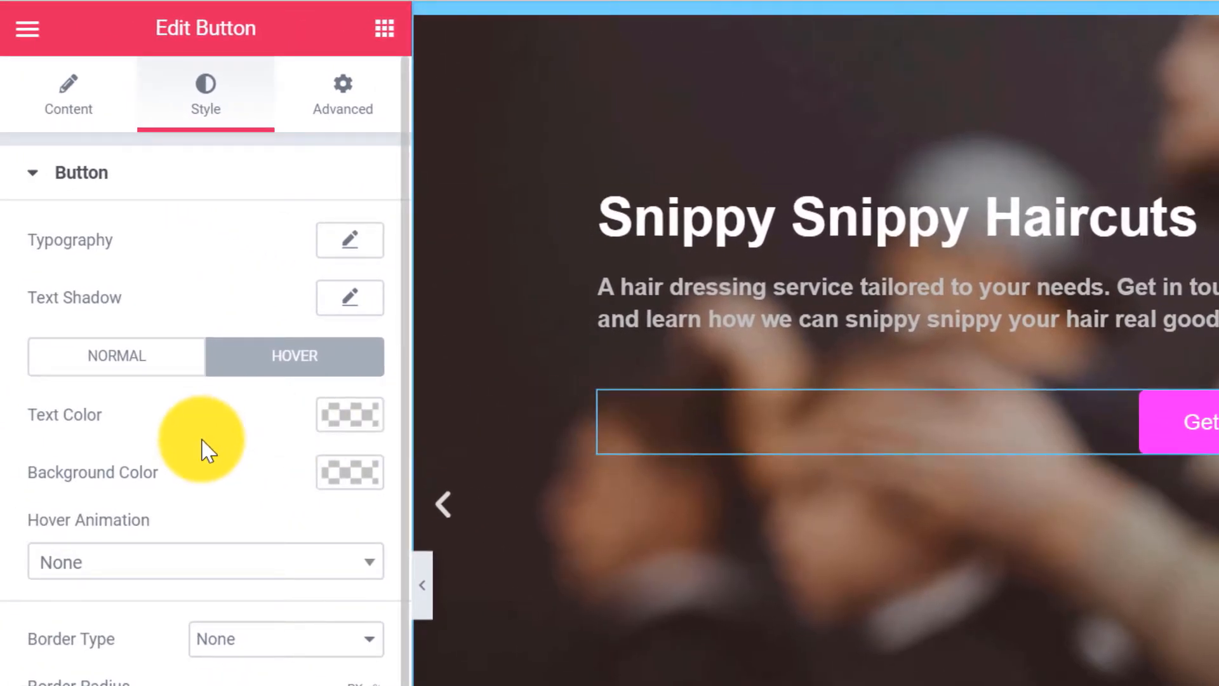
{"action": "left_click", "coordinate": [343, 473]}
{"action": "left_click", "coordinate": [108, 476]}
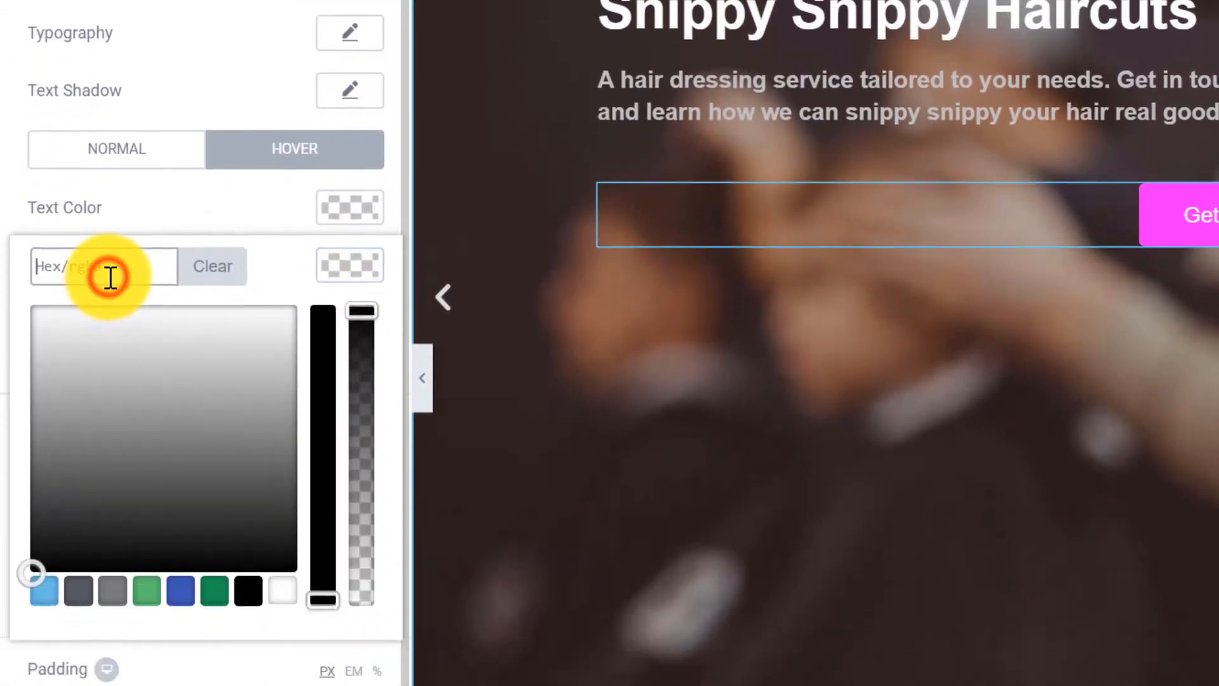
{"action": "type", "text": "ff00ff"}
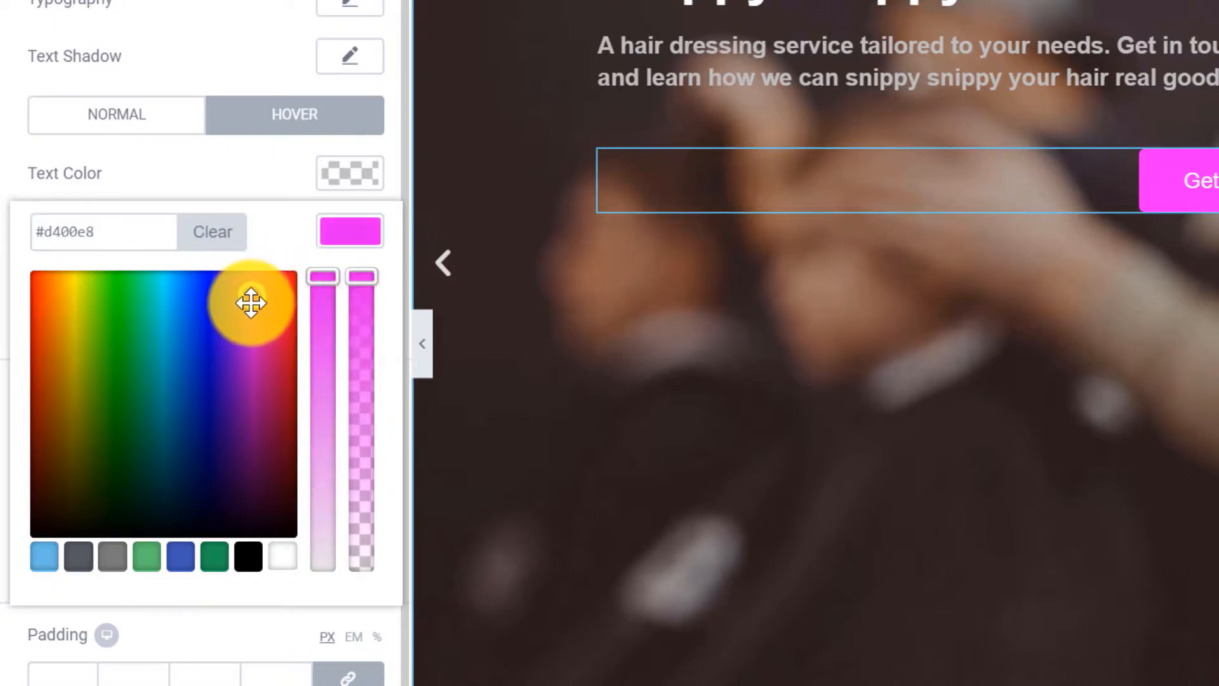
{"action": "left_click_drag", "start_coordinate": [251, 303], "coordinate": [251, 300]}
{"action": "left_click", "coordinate": [279, 174]}
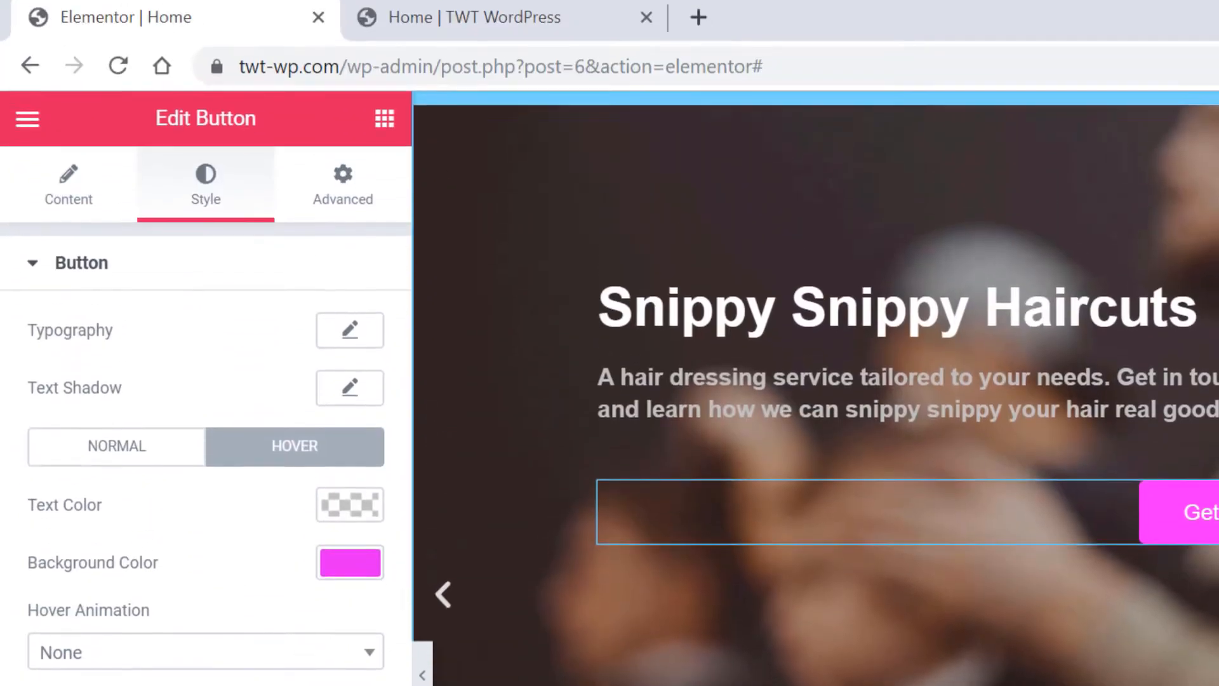
{"action": "left_click", "coordinate": [565, 23]}
{"action": "left_click", "coordinate": [118, 71]}
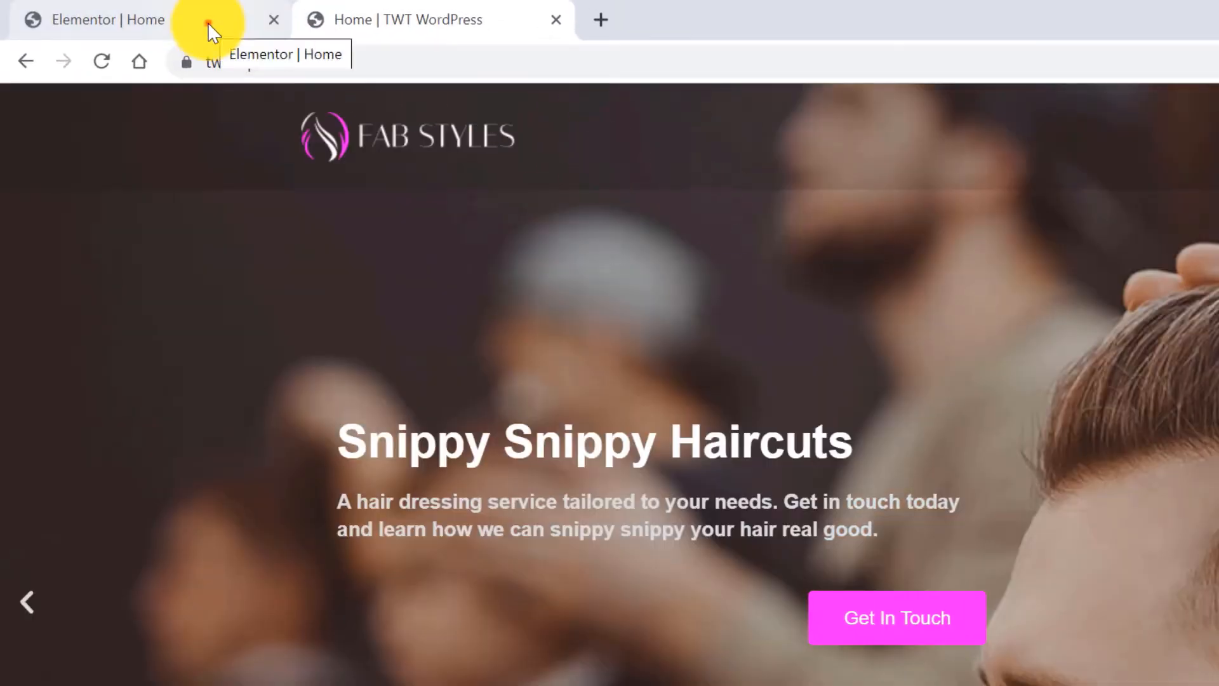
{"action": "left_click", "coordinate": [208, 22]}
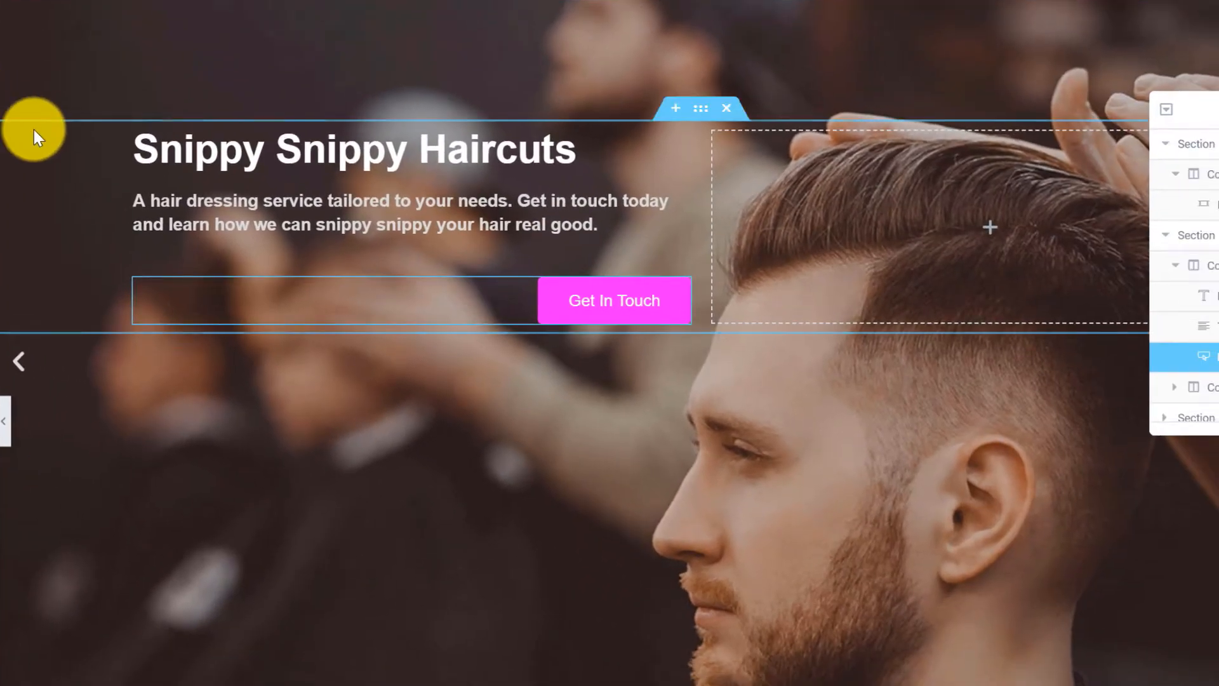
Swap the Meet Nora Petra picture for the uploaded 'about' photo of hairdressing tools.
{"action": "scroll", "coordinate": [54, 155], "scroll_direction": "down", "scroll_amount": 9}
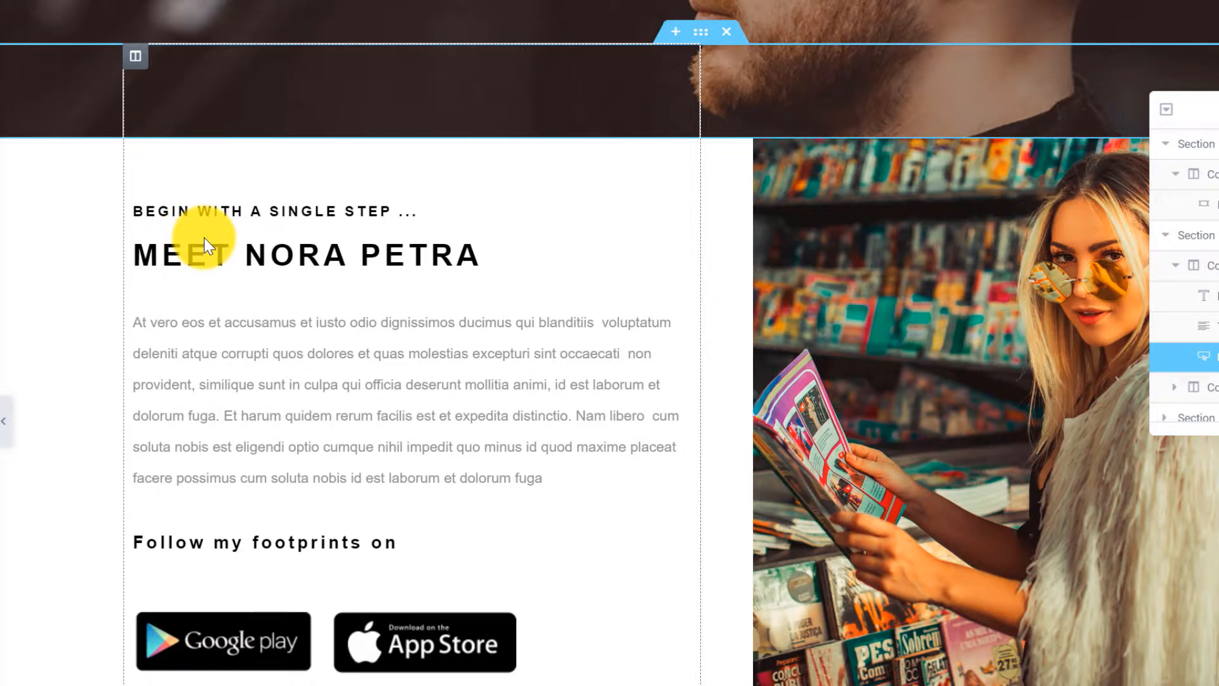
{"action": "left_click", "coordinate": [855, 345]}
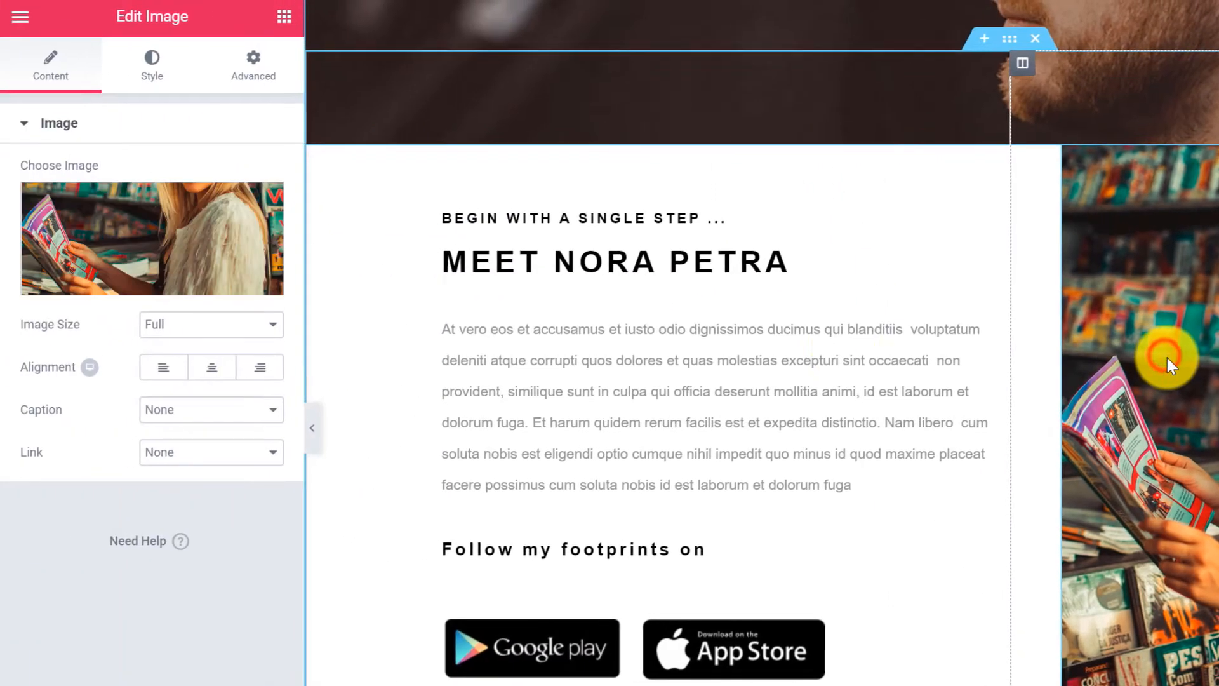
{"action": "left_click", "coordinate": [213, 243]}
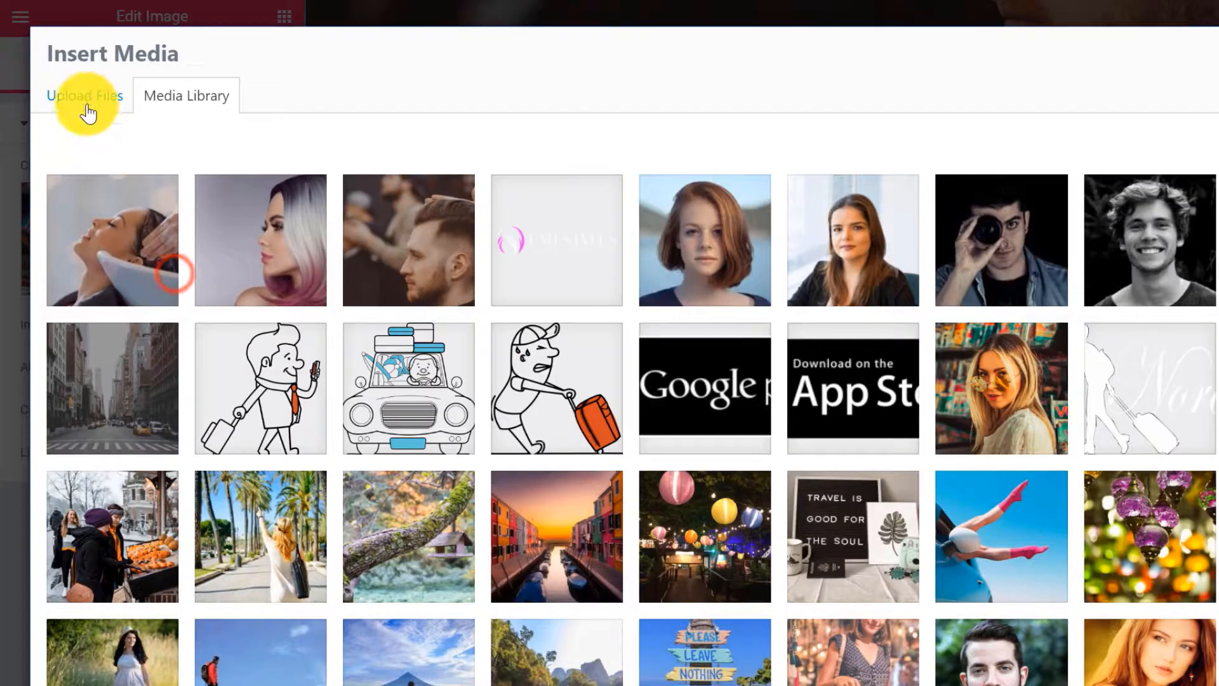
{"action": "left_click", "coordinate": [87, 100]}
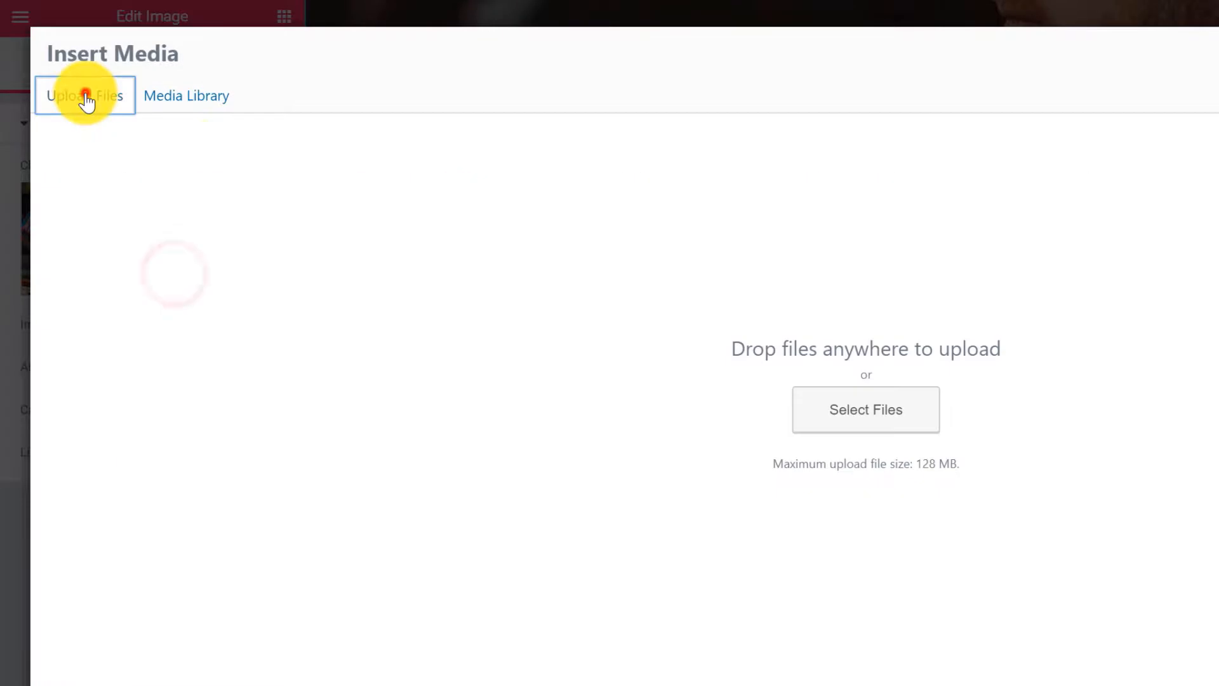
{"action": "left_click", "coordinate": [852, 408]}
{"action": "left_click", "coordinate": [489, 104]}
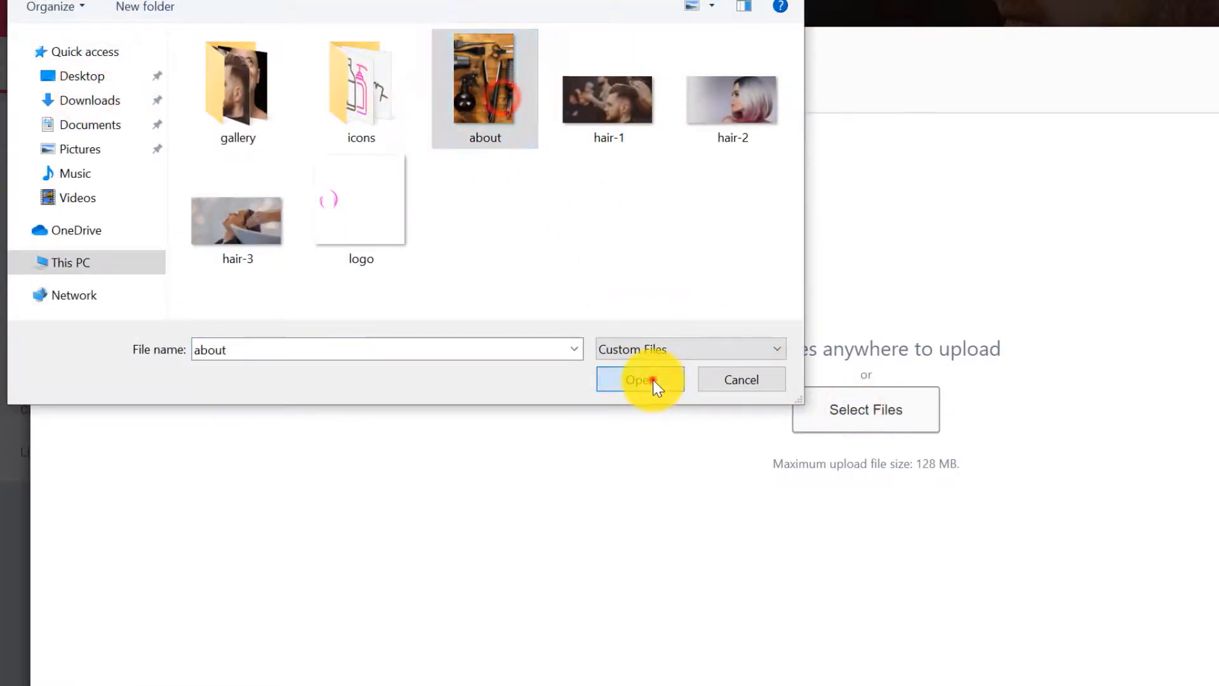
{"action": "left_click", "coordinate": [645, 380]}
{"action": "left_click", "coordinate": [1118, 643]}
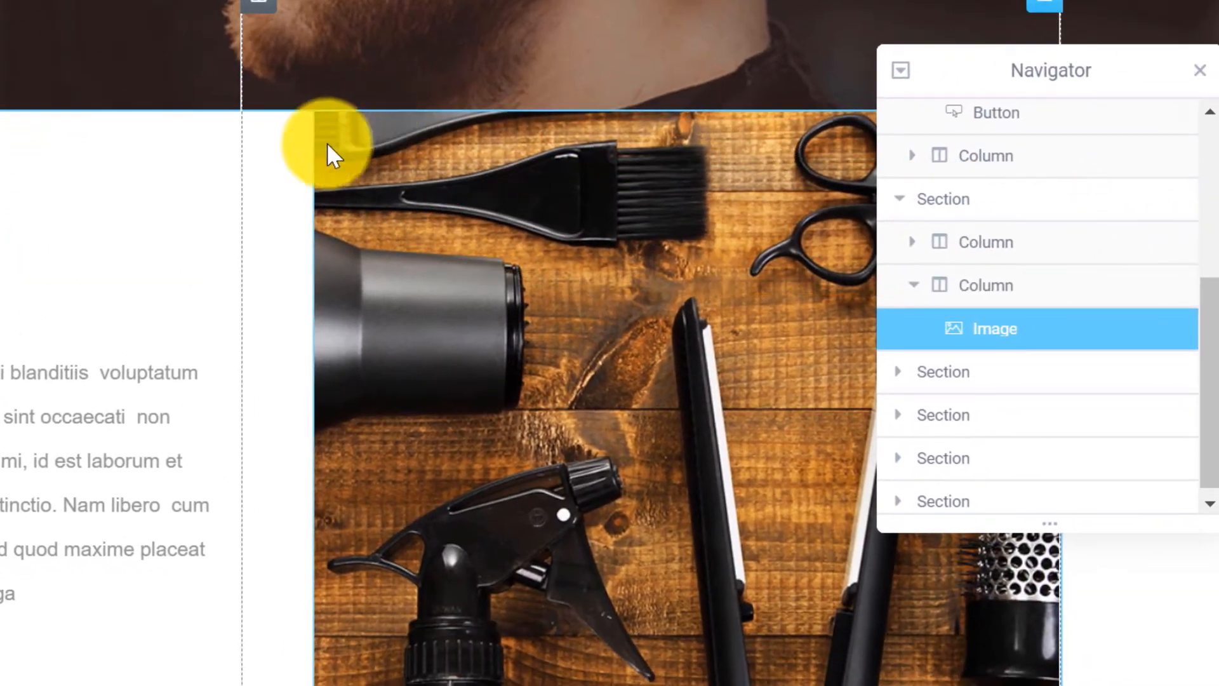
{"action": "left_click", "coordinate": [1019, 198]}
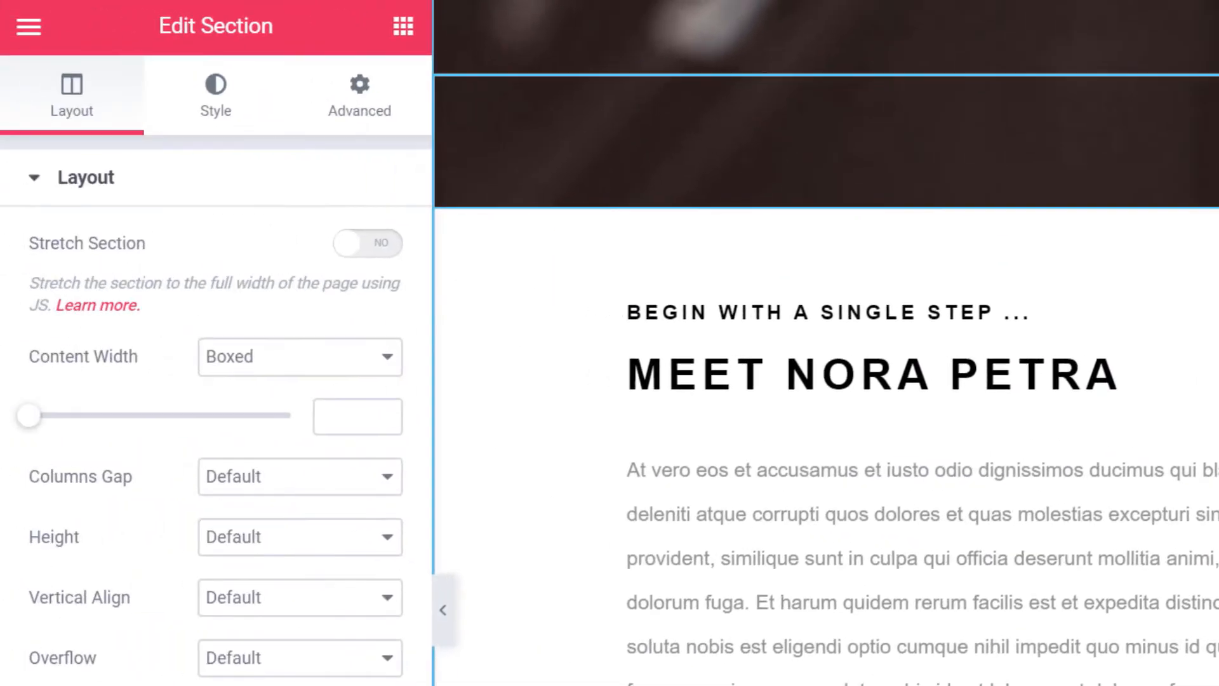
Set the section's top margin to 45 and retitle the small heading 'The Birthplace of great hair'.
{"action": "left_click", "coordinate": [366, 101]}
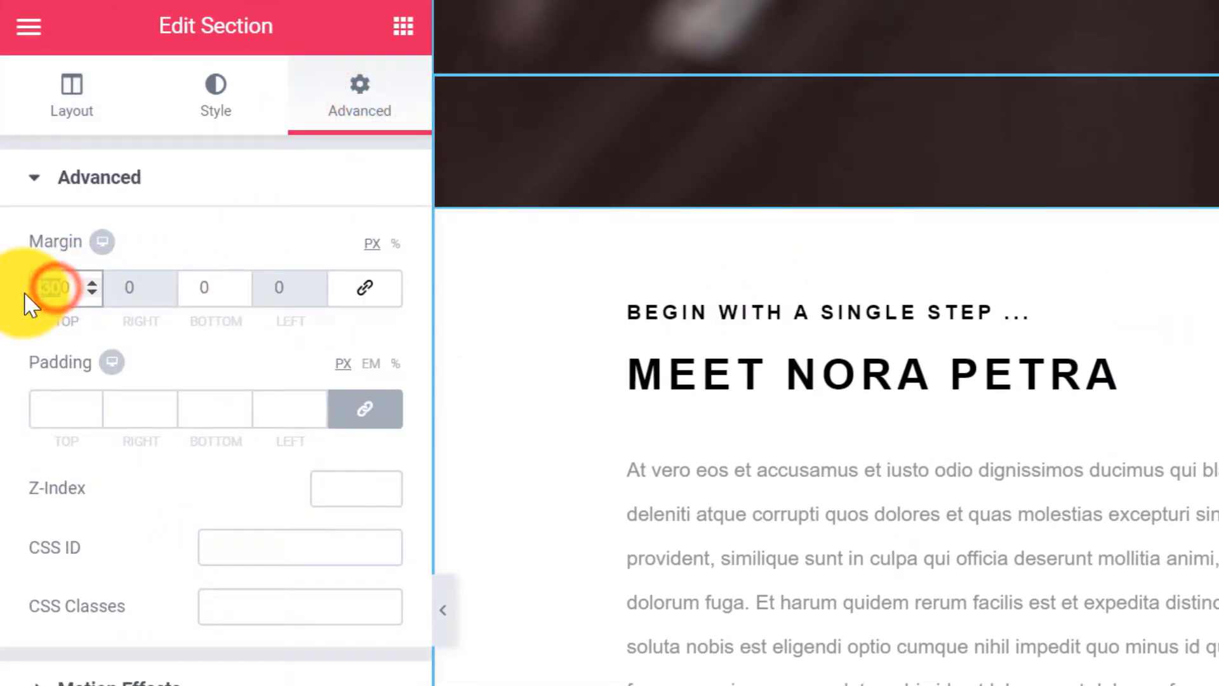
{"action": "type", "text": "45"}
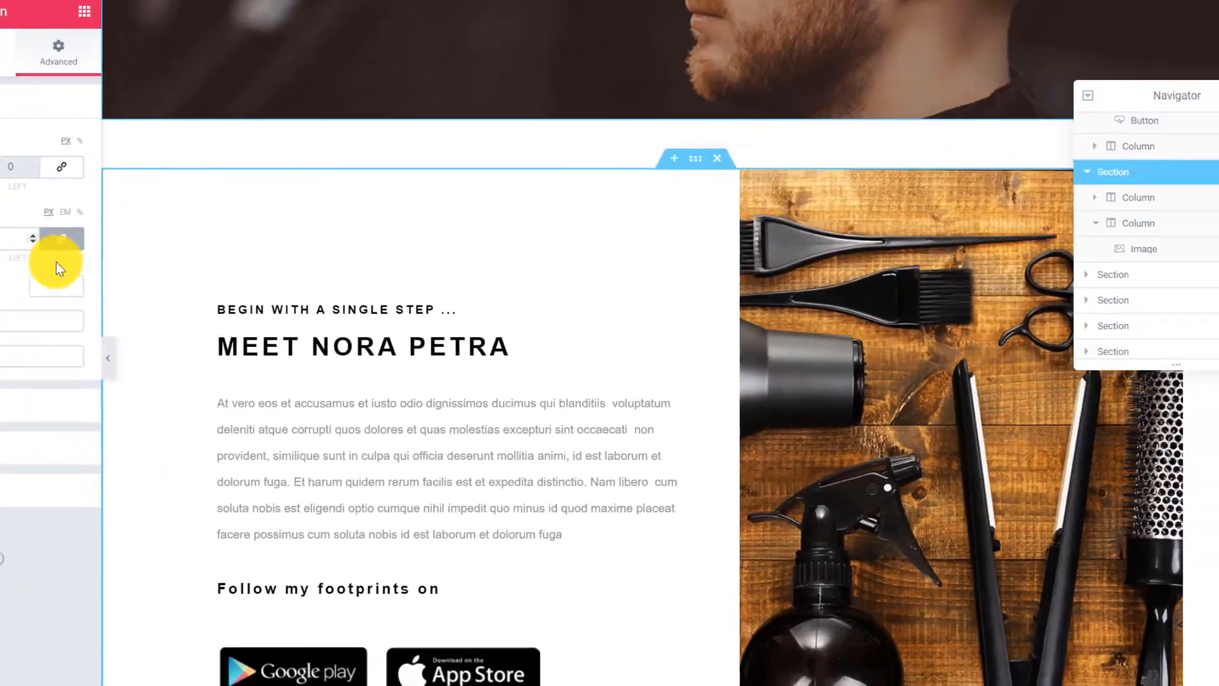
{"action": "scroll", "coordinate": [219, 263], "scroll_direction": "down", "scroll_amount": 1}
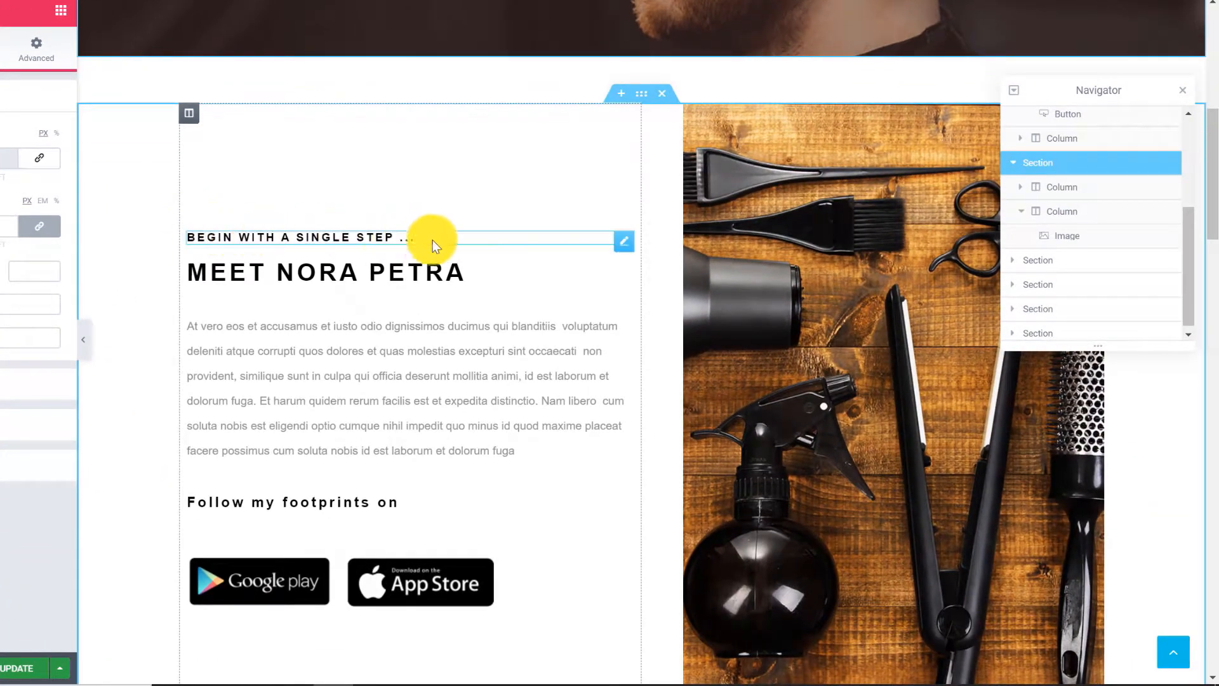
{"action": "left_click", "coordinate": [617, 238]}
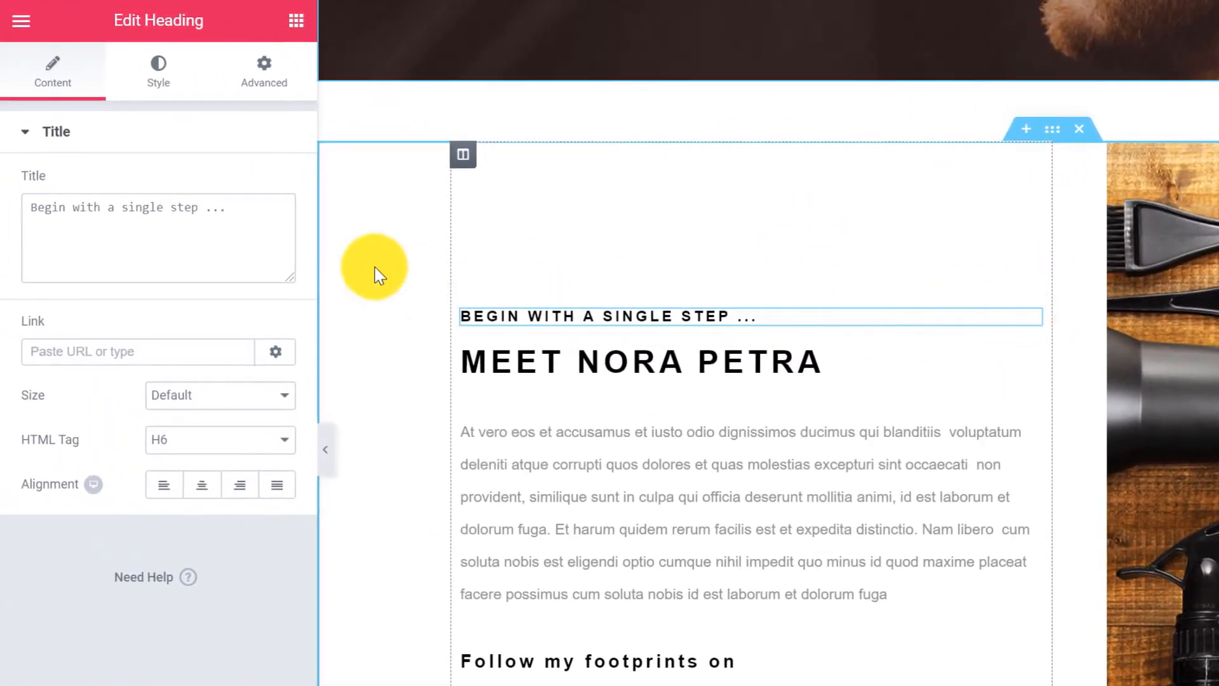
{"action": "left_click_drag", "start_coordinate": [245, 217], "coordinate": [41, 213]}
{"action": "type", "text": "The Birthpl"}
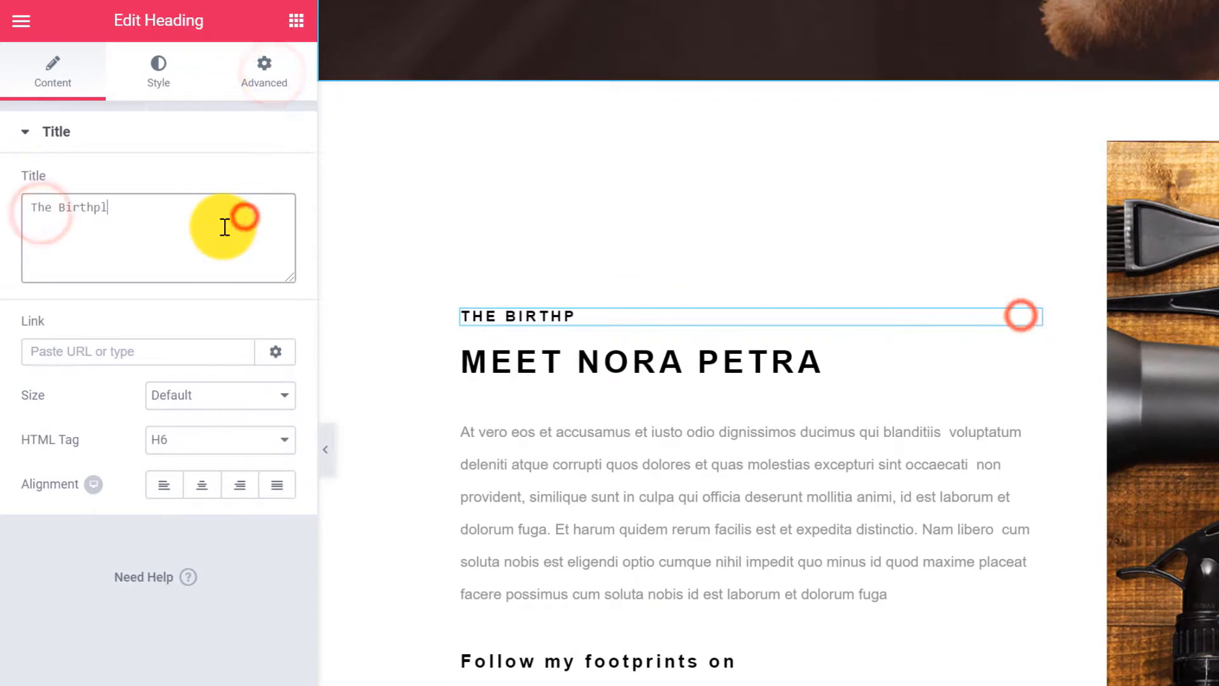
{"action": "type", "text": "ace of great hair ..."}
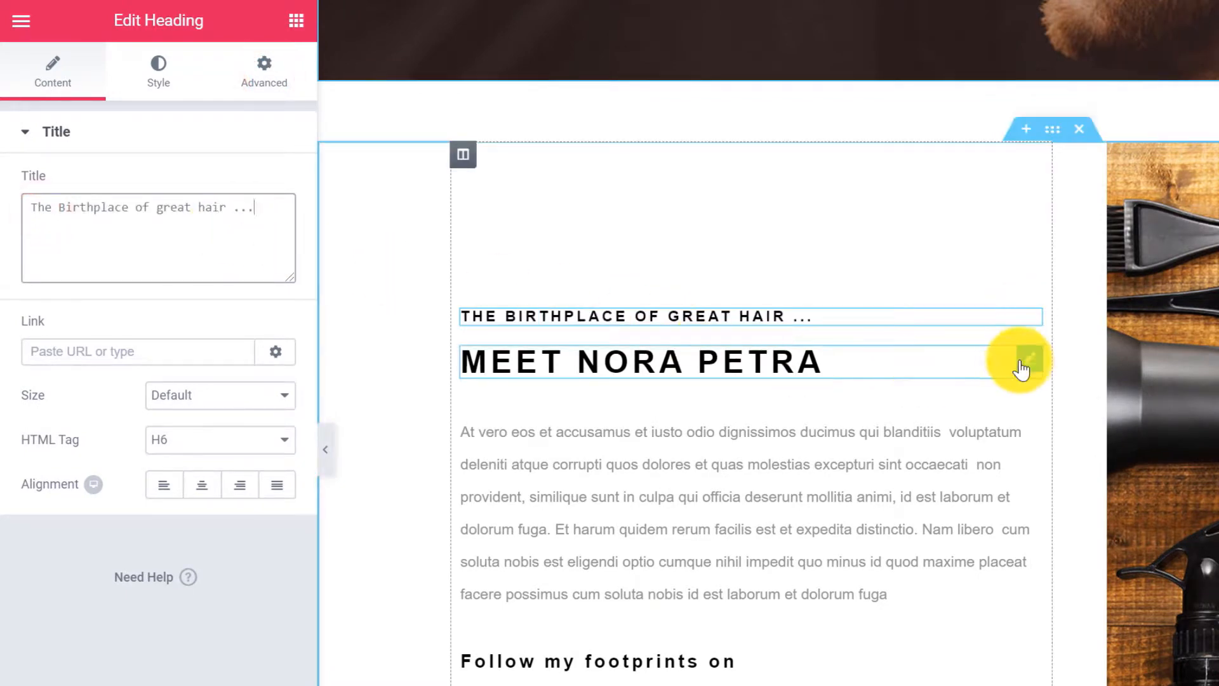
Change the Meet Nora Petra heading to 'Welcome To Fab Styles' in magenta #ff00ff.
{"action": "left_click", "coordinate": [1023, 357]}
{"action": "left_click_drag", "start_coordinate": [158, 209], "coordinate": [23, 206]}
{"action": "type", "text": "Welcome To Fab Styles"}
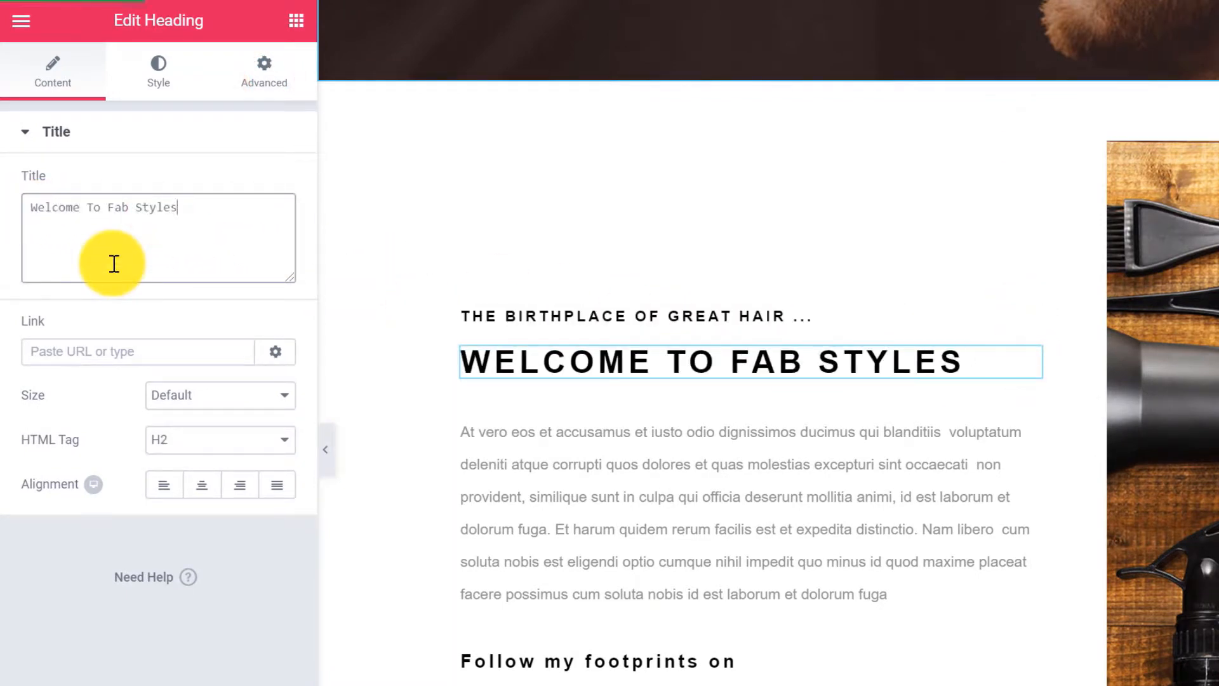
{"action": "left_click", "coordinate": [160, 65]}
{"action": "left_click", "coordinate": [267, 182]}
{"action": "left_click", "coordinate": [168, 185]}
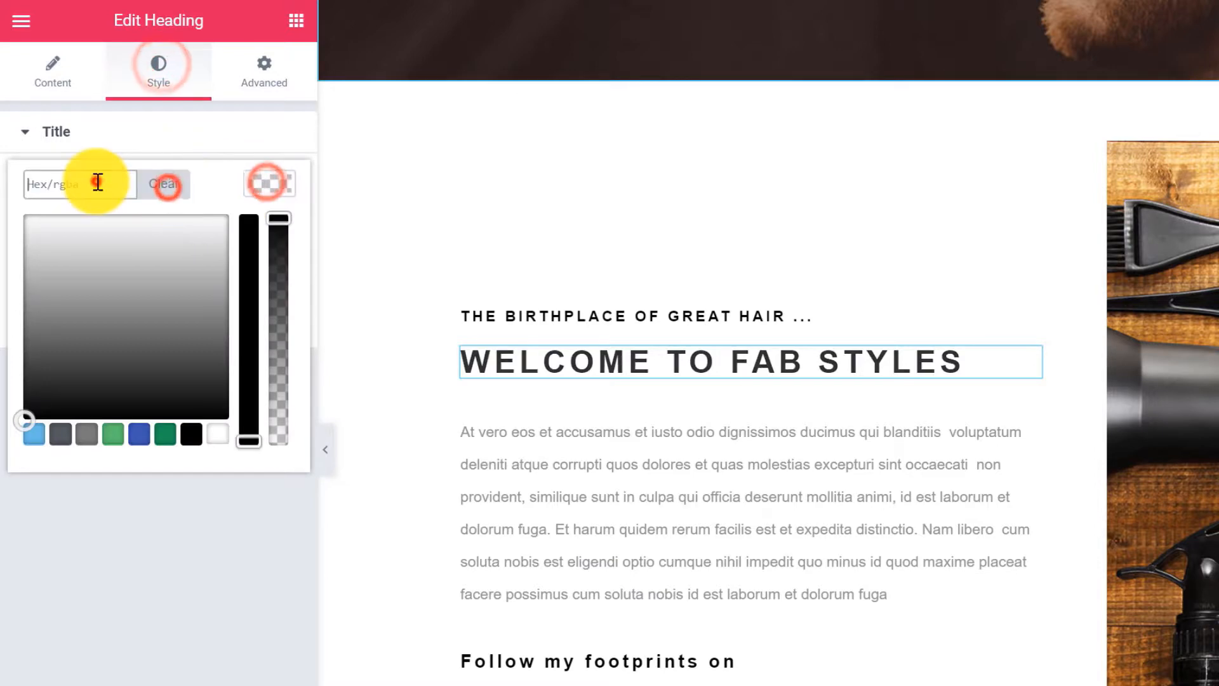
{"action": "left_click", "coordinate": [97, 183]}
{"action": "type", "text": "#ff00ff"}
{"action": "left_click", "coordinate": [163, 143]}
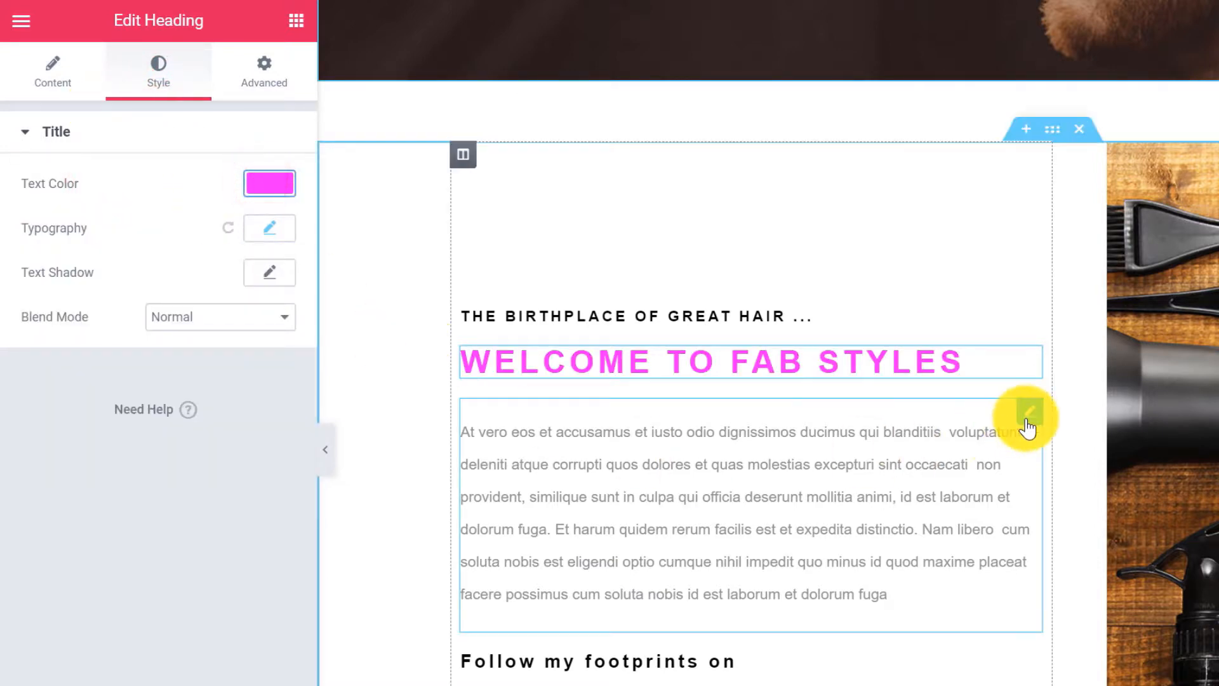
Replace the placeholder paragraph with the Fab Styles owner story and start editing the footprints heading.
{"action": "left_click", "coordinate": [1023, 416]}
{"action": "left_click", "coordinate": [105, 501]}
{"action": "key", "text": "ctrl+a"}
{"action": "key", "text": "Delete"}
{"action": "type", "text": "Fab Styles is owned and run by the owner of Fab Styles"}
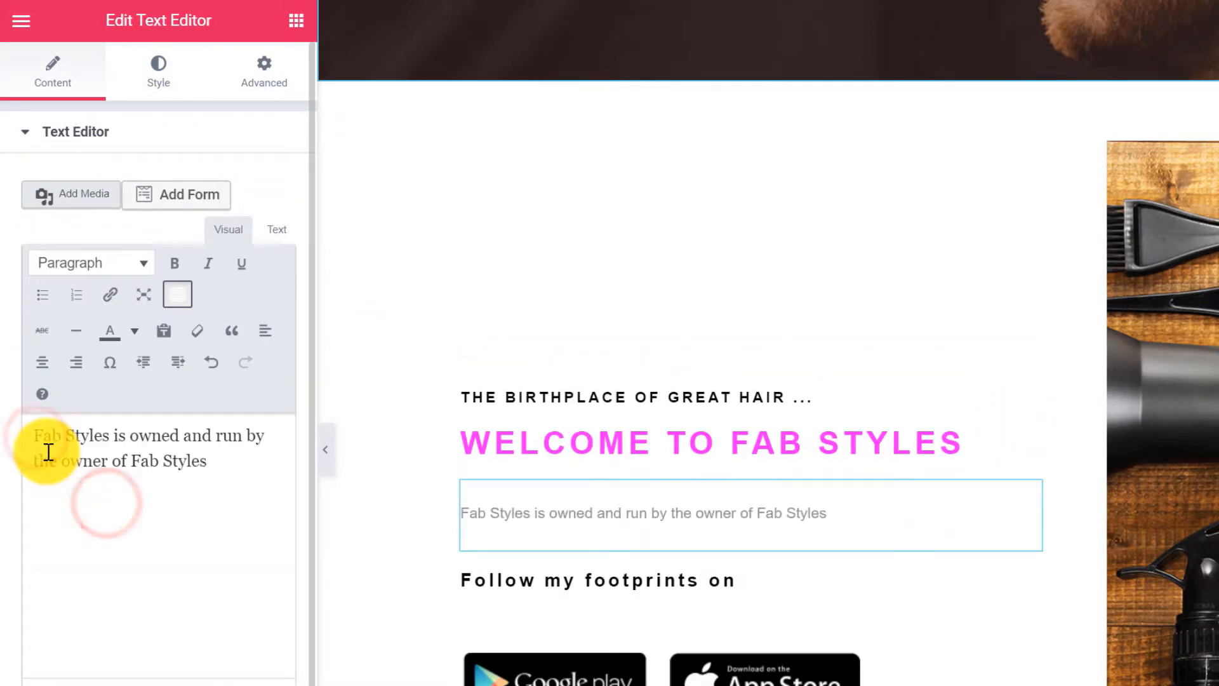
{"action": "type", "text": "business by learning how to cut hair and not just single hairs but all of them. After this I spen"}
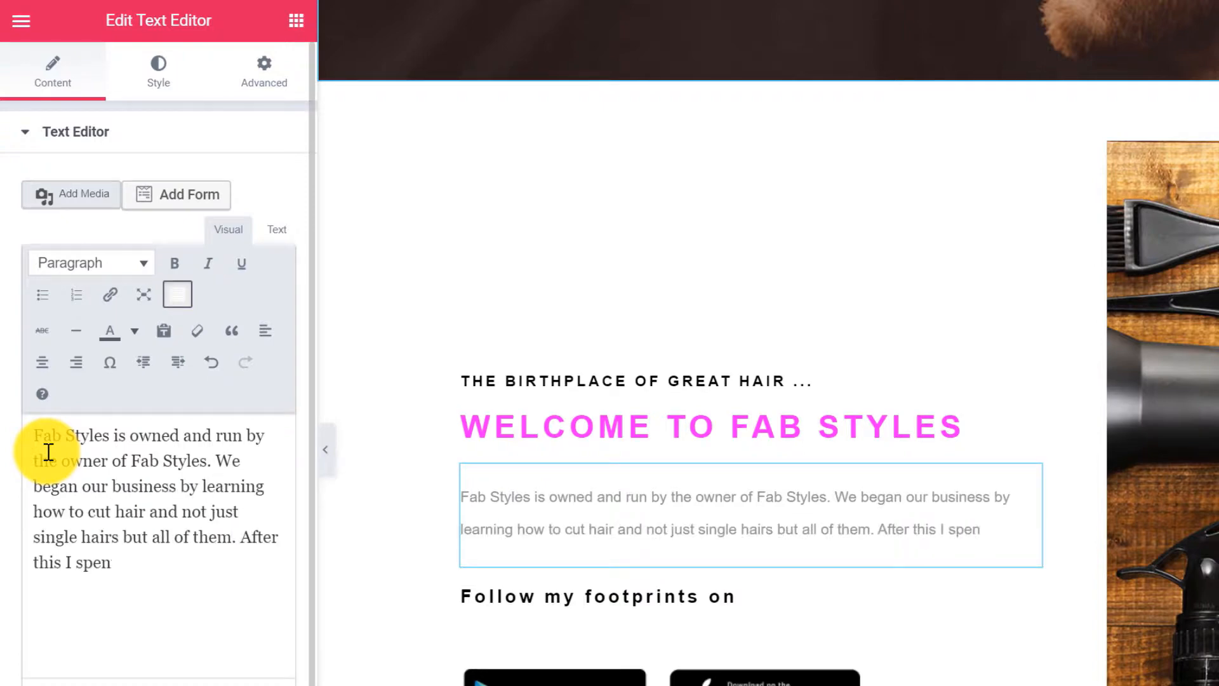
{"action": "type", "text": "t days learning to perfect my snippy snippy hair cutting styles. With minutes upon minutes, even hours of experience behind me I decided it was only fair to share my gift with the world."}
{"action": "left_click", "coordinate": [1027, 644]}
{"action": "left_click_drag", "start_coordinate": [199, 207], "coordinate": [86, 241]}
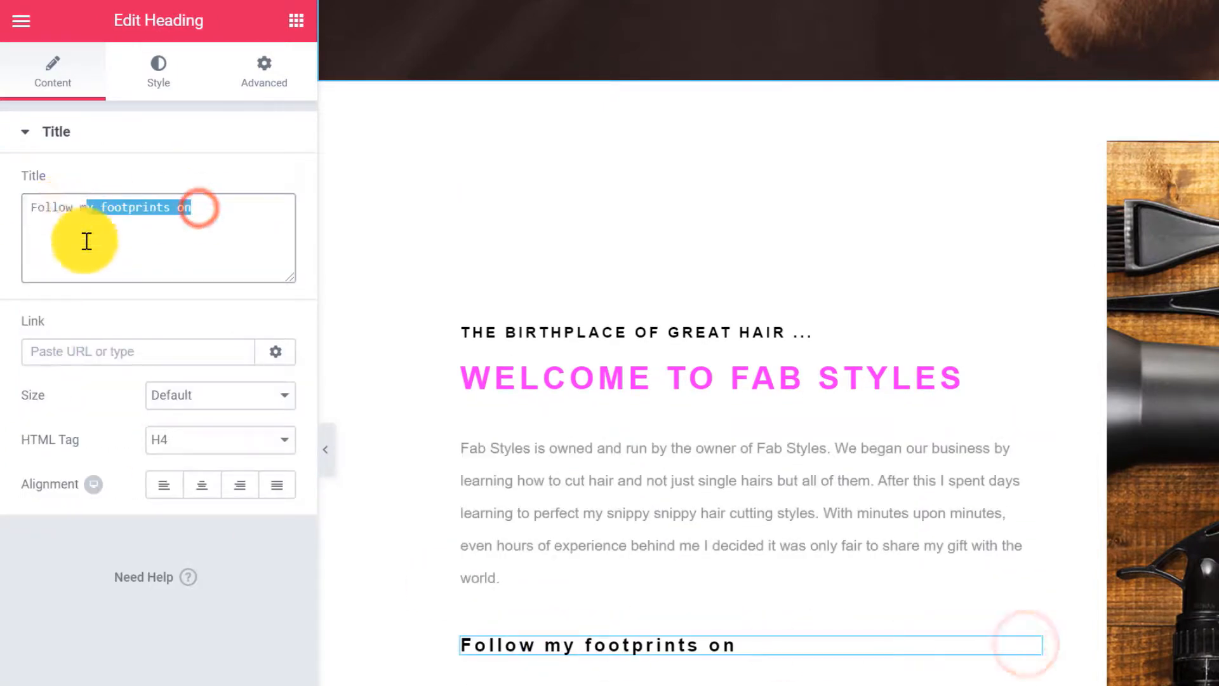
Finish the 'Follow me on social' heading and delete the Google Play and App Store badges.
{"action": "type", "text": "llow me on social"}
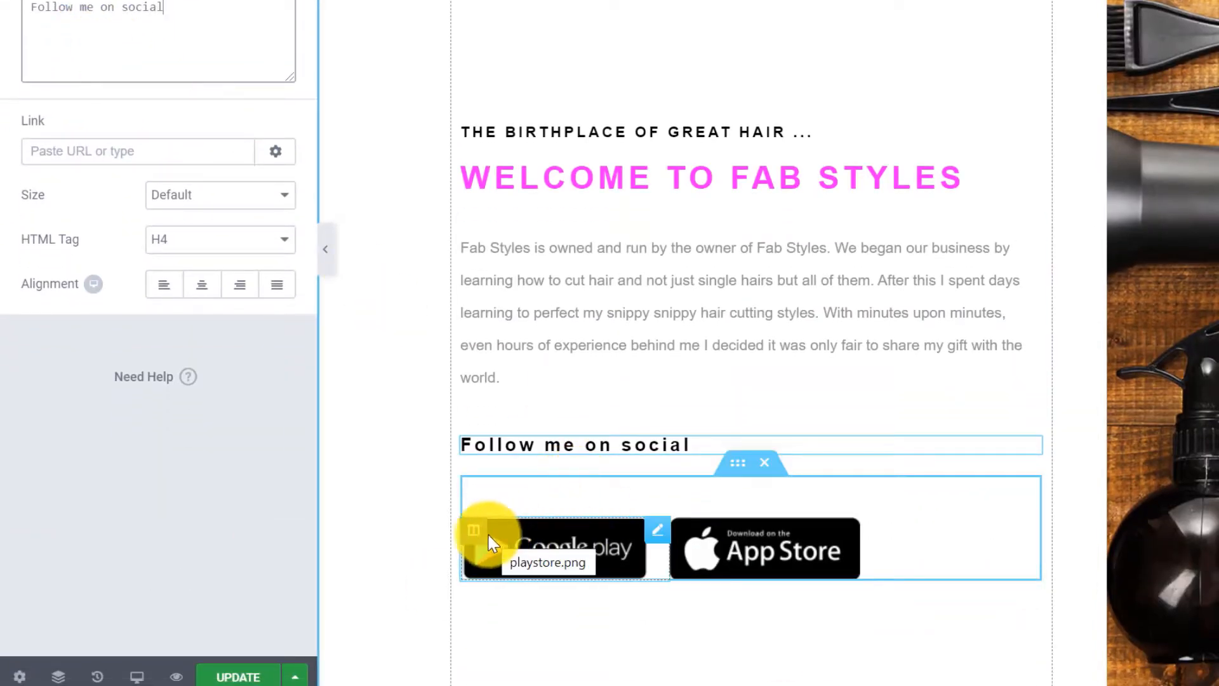
{"action": "right_click", "coordinate": [484, 528]}
{"action": "left_click", "coordinate": [550, 676]}
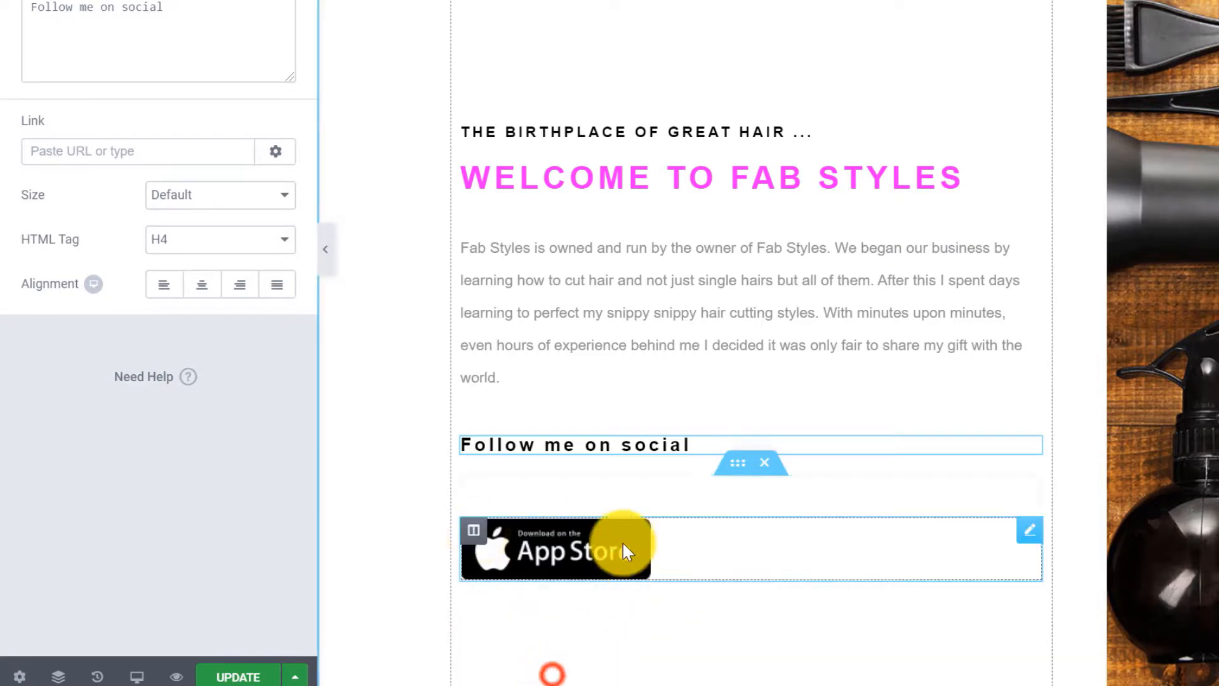
{"action": "right_click", "coordinate": [475, 539]}
{"action": "left_click", "coordinate": [550, 675]}
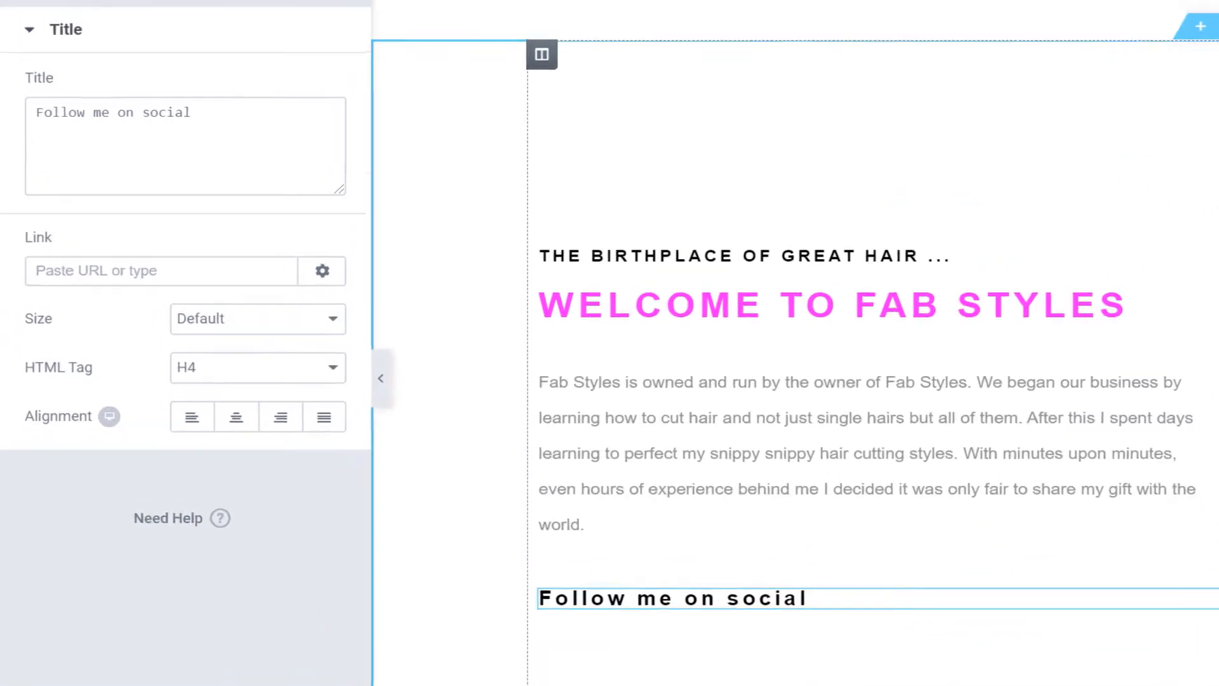
Add a Social Icons widget below the 'Follow me on social' heading.
{"action": "left_click", "coordinate": [477, 28]}
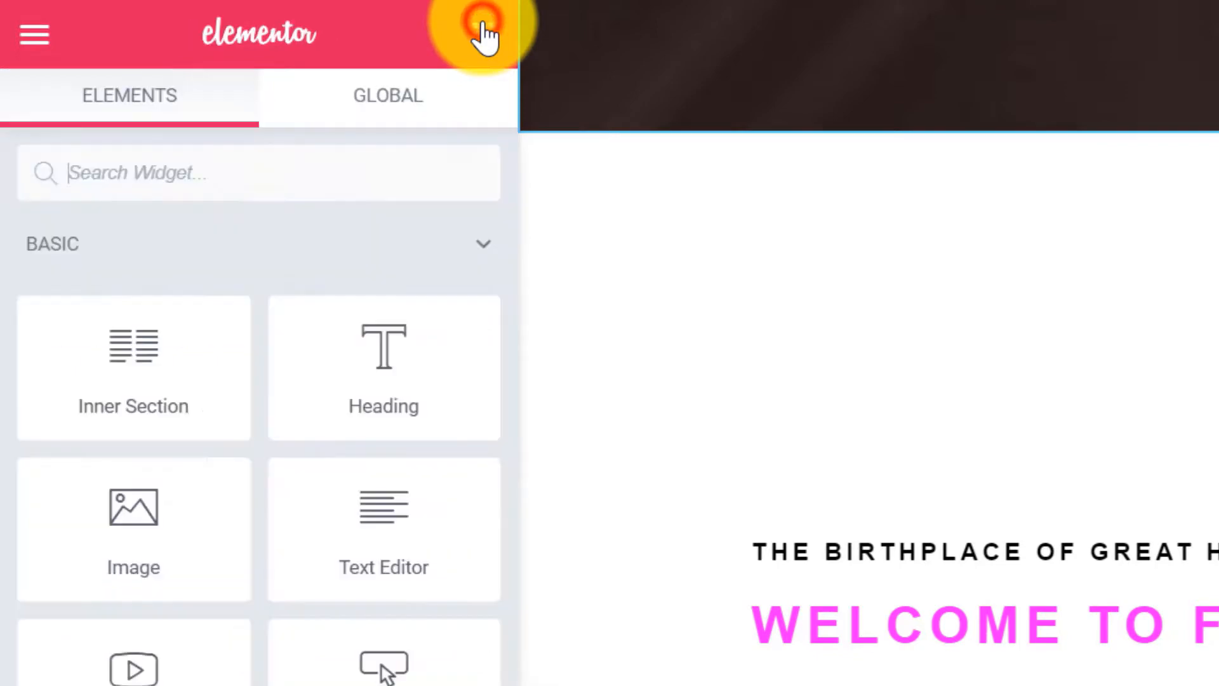
{"action": "left_click", "coordinate": [119, 166]}
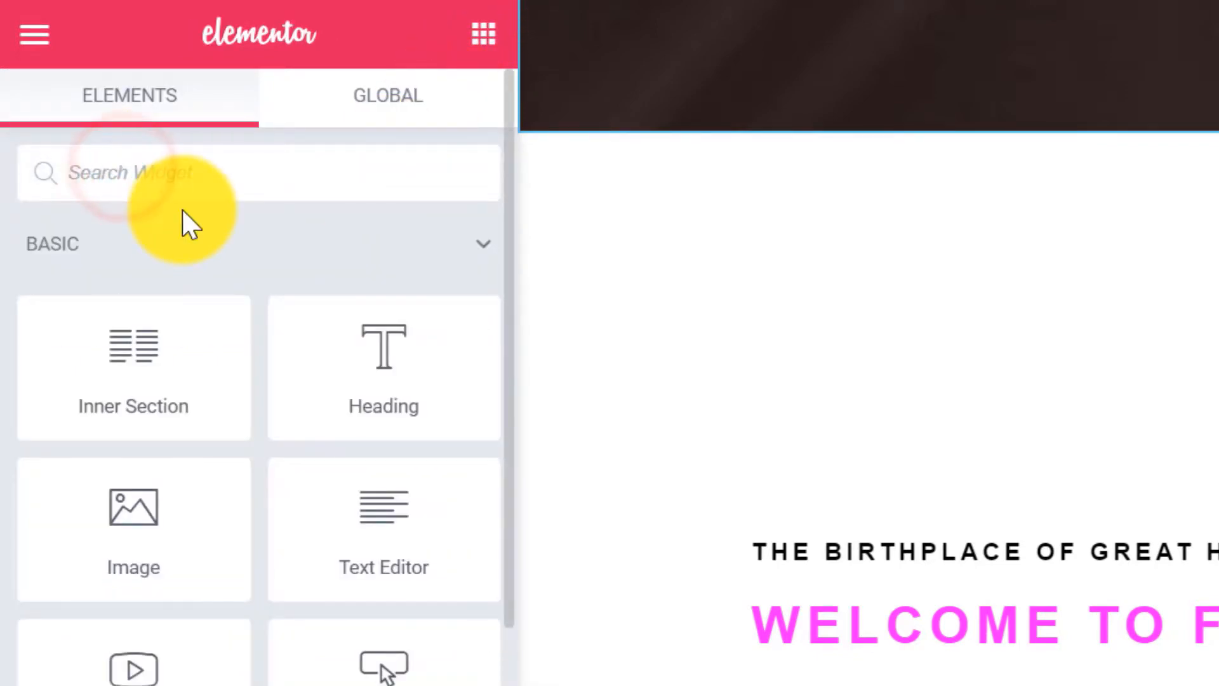
{"action": "type", "text": "social"}
{"action": "left_click_drag", "start_coordinate": [178, 277], "coordinate": [948, 685]}
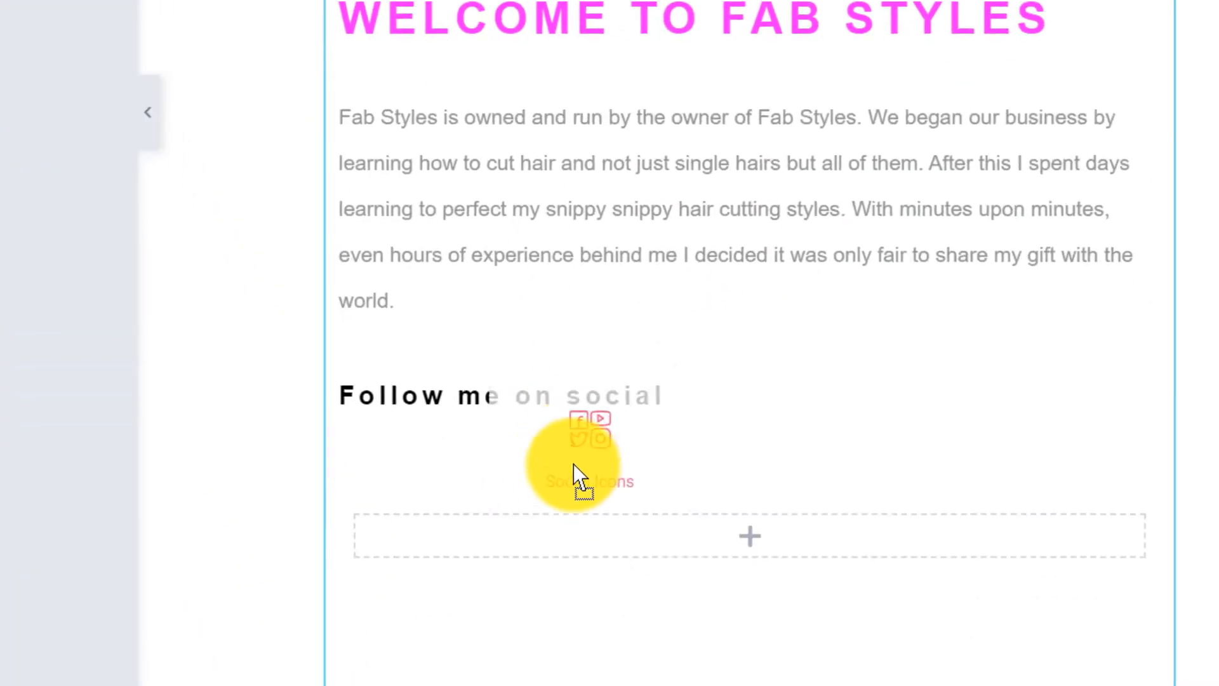
{"action": "left_click_drag", "start_coordinate": [574, 465], "coordinate": [673, 541]}
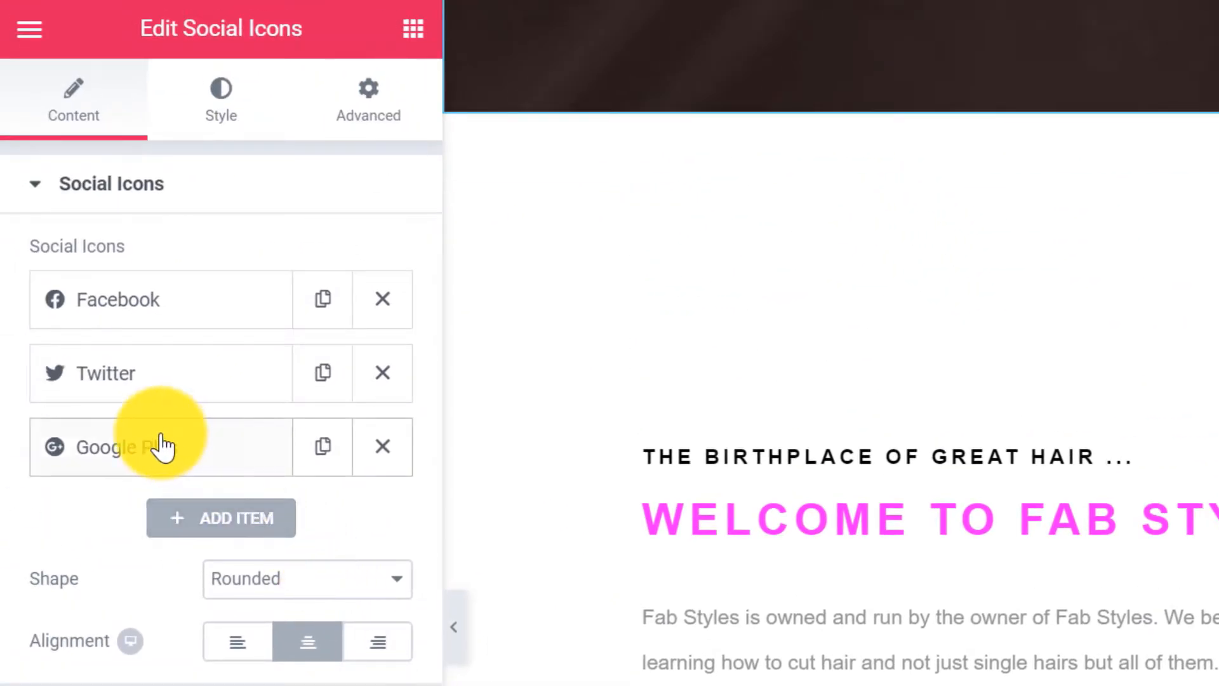
Replace the Google Plus icon with Instagram from the Icon Library.
{"action": "left_click", "coordinate": [181, 459]}
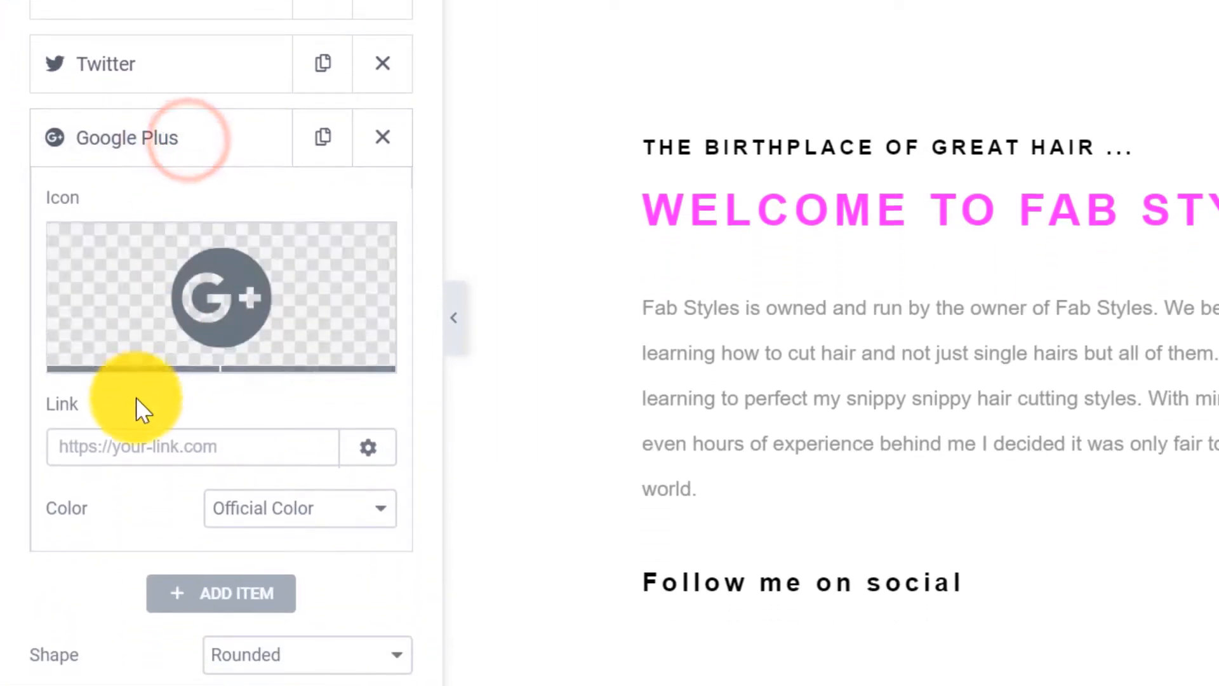
{"action": "left_click", "coordinate": [113, 365]}
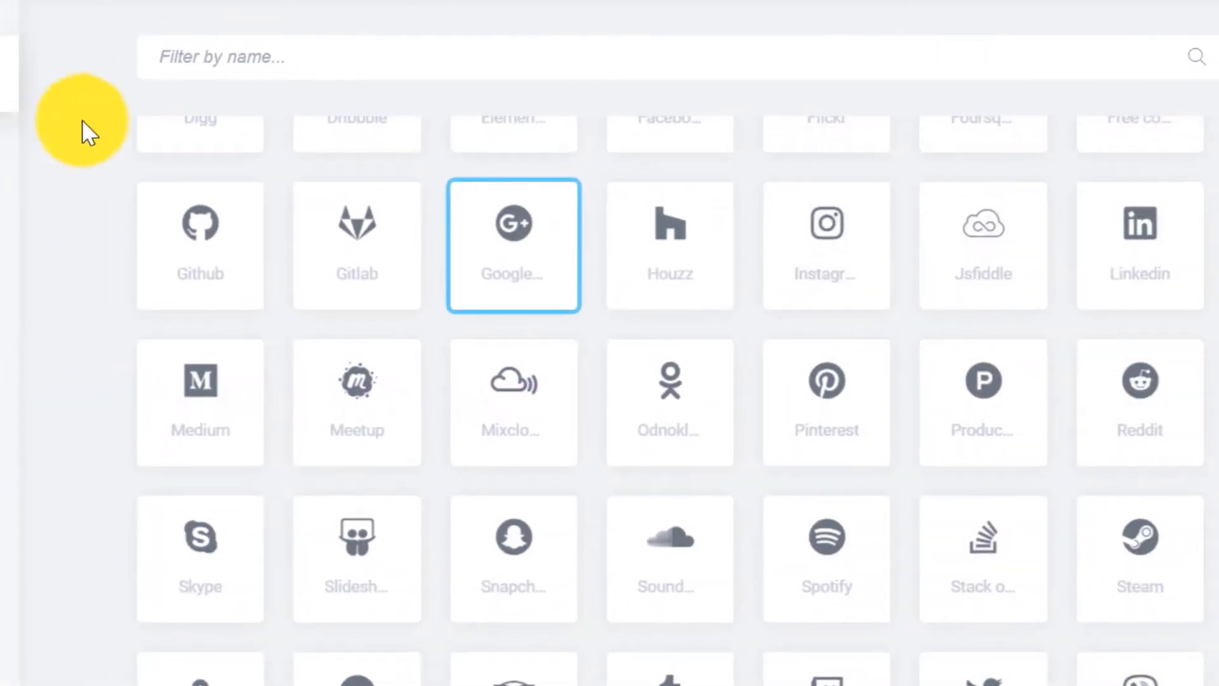
{"action": "left_click", "coordinate": [245, 61]}
{"action": "type", "text": "inst"}
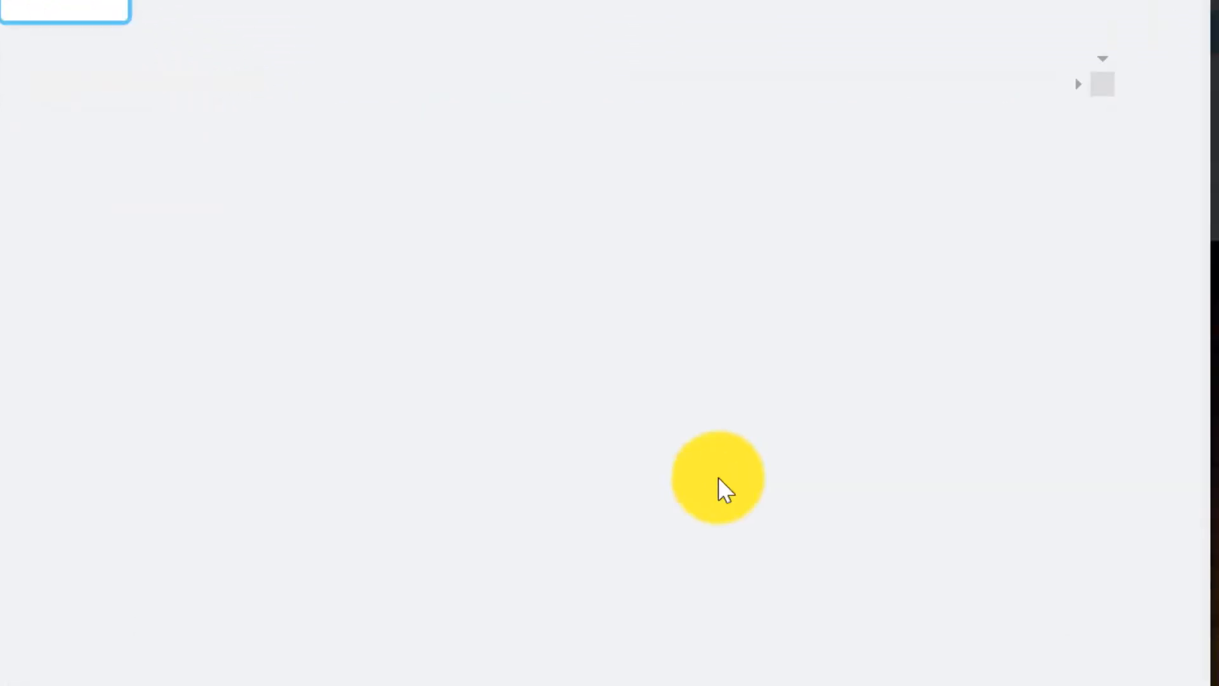
{"action": "left_click", "coordinate": [994, 572]}
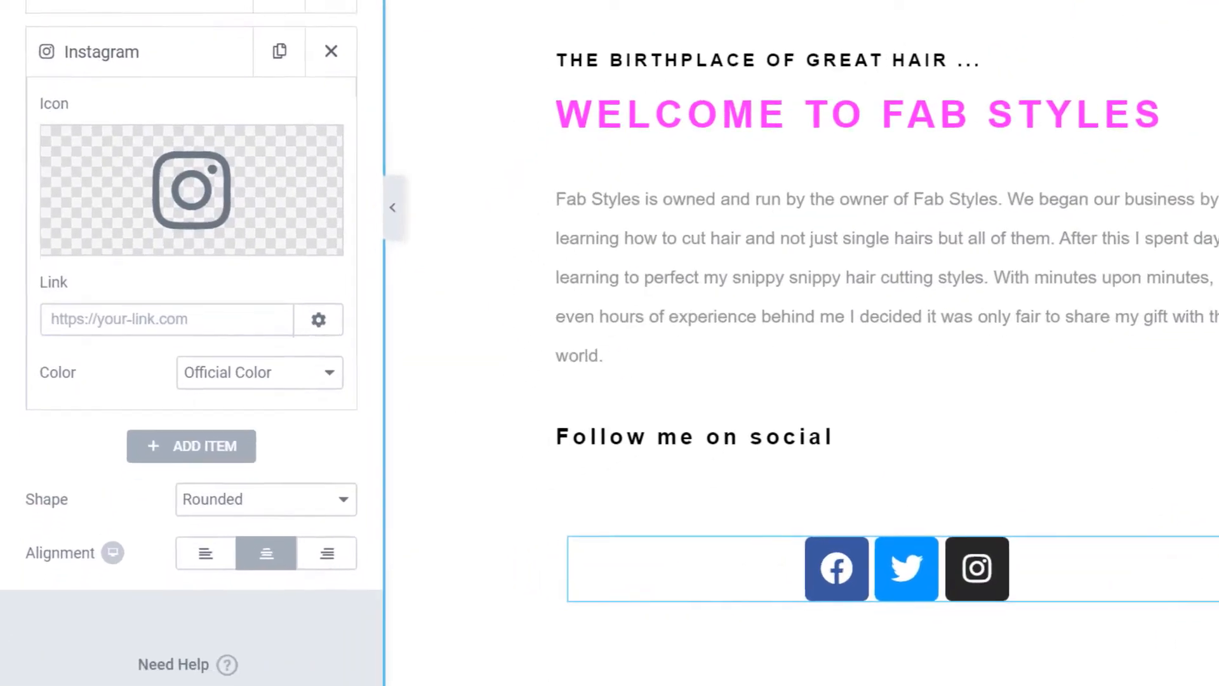
Give the Instagram icon a custom magenta primary colour.
{"action": "left_click", "coordinate": [227, 513]}
{"action": "left_click", "coordinate": [165, 545]}
{"action": "left_click", "coordinate": [331, 398]}
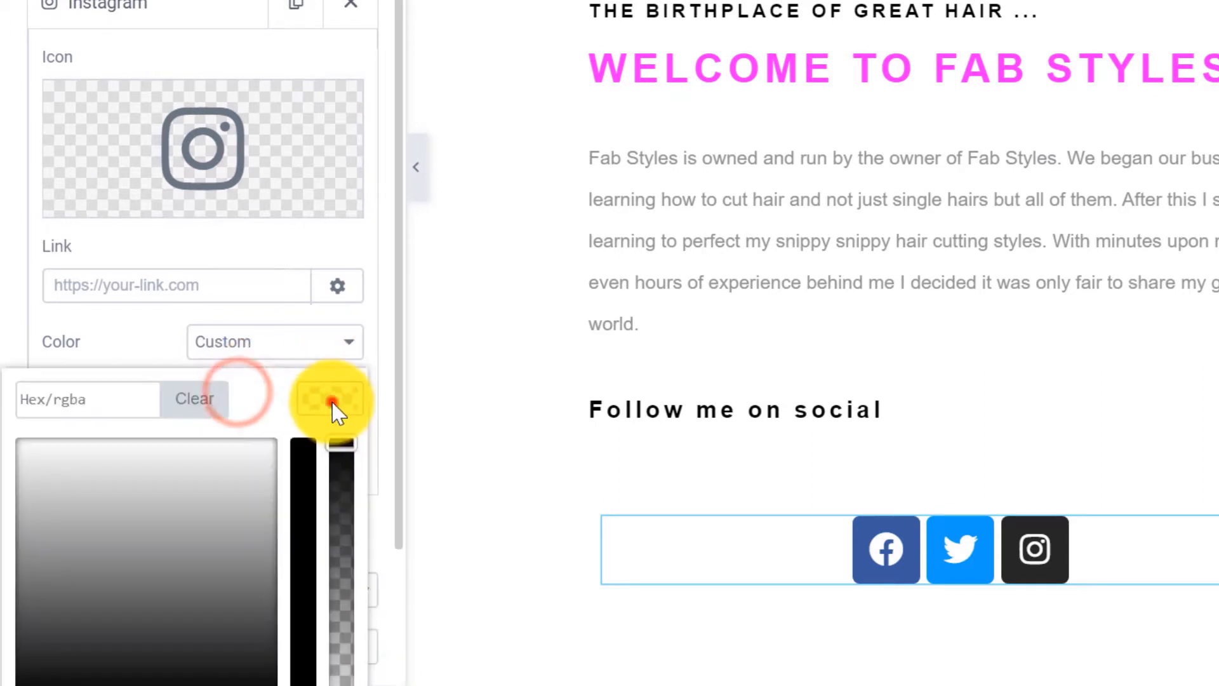
{"action": "scroll", "coordinate": [332, 408], "scroll_direction": "down", "scroll_amount": 2}
{"action": "left_click_drag", "start_coordinate": [306, 561], "coordinate": [304, 285]}
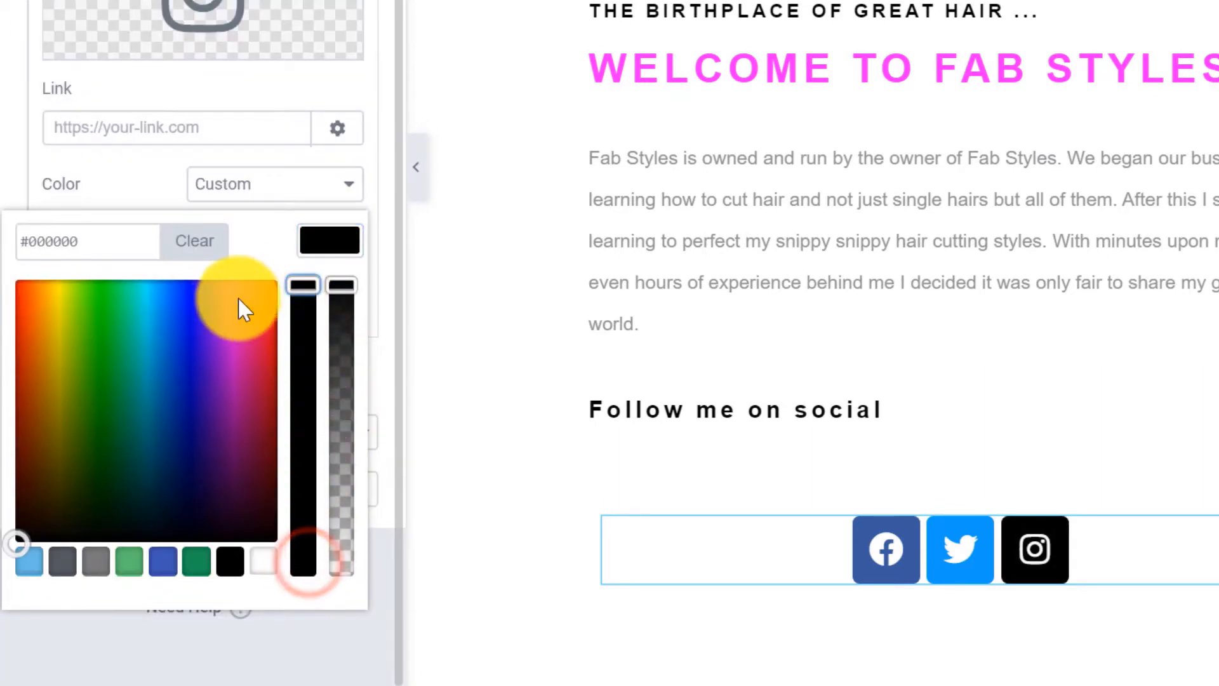
{"action": "left_click", "coordinate": [229, 318]}
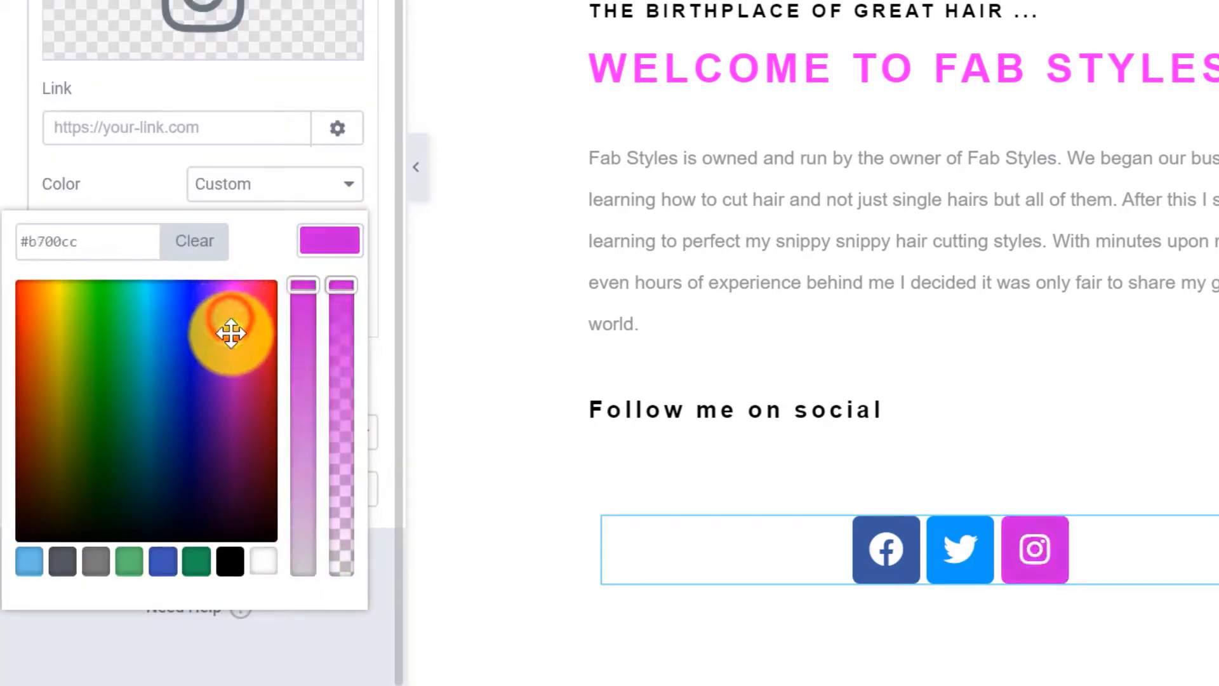
{"action": "left_click", "coordinate": [327, 244]}
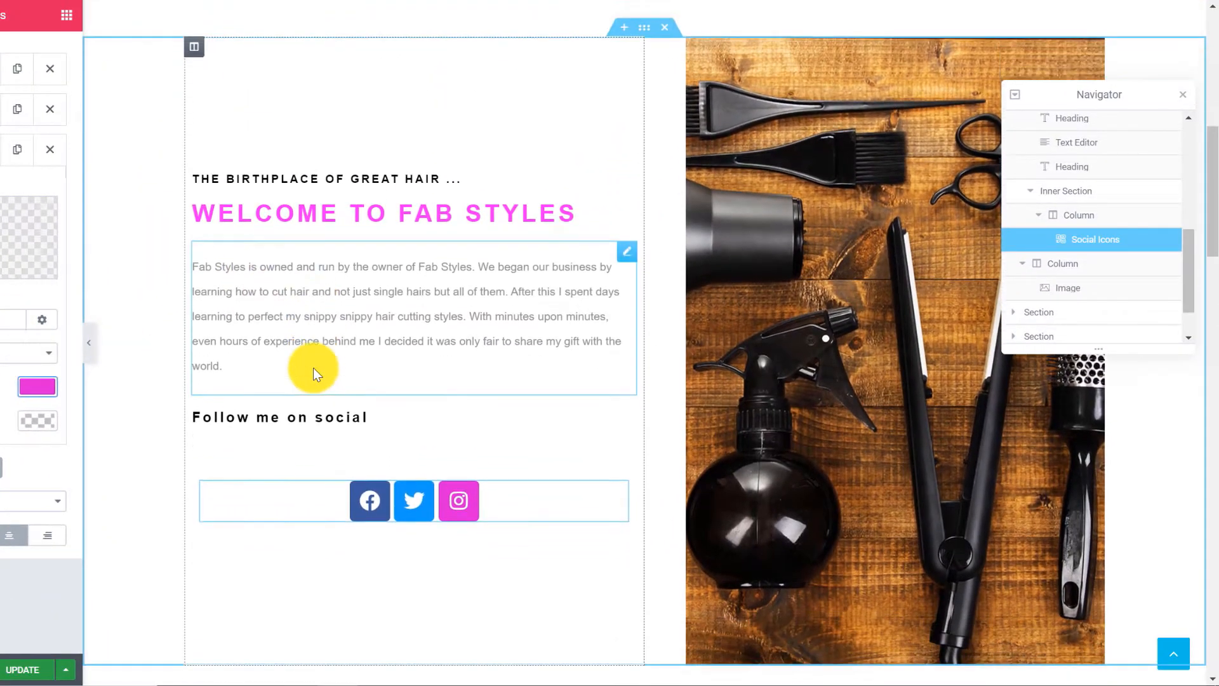
{"action": "scroll", "coordinate": [313, 368], "scroll_direction": "down", "scroll_amount": 10}
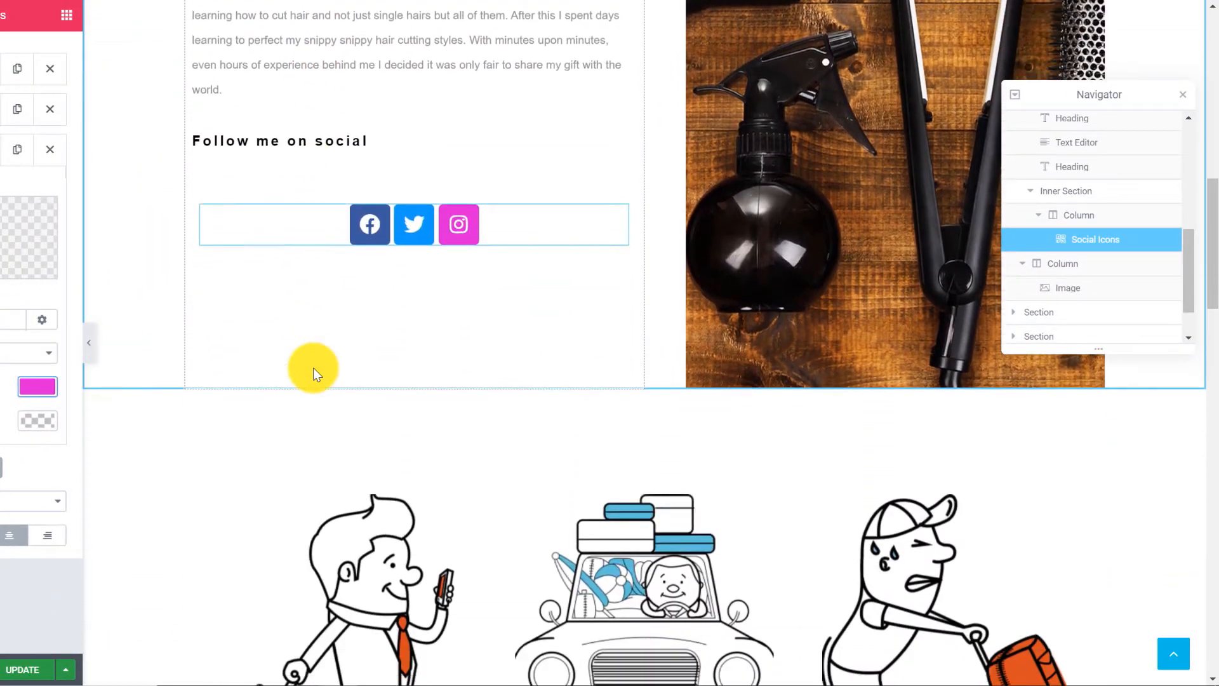
{"action": "scroll", "coordinate": [321, 375], "scroll_direction": "up", "scroll_amount": 1}
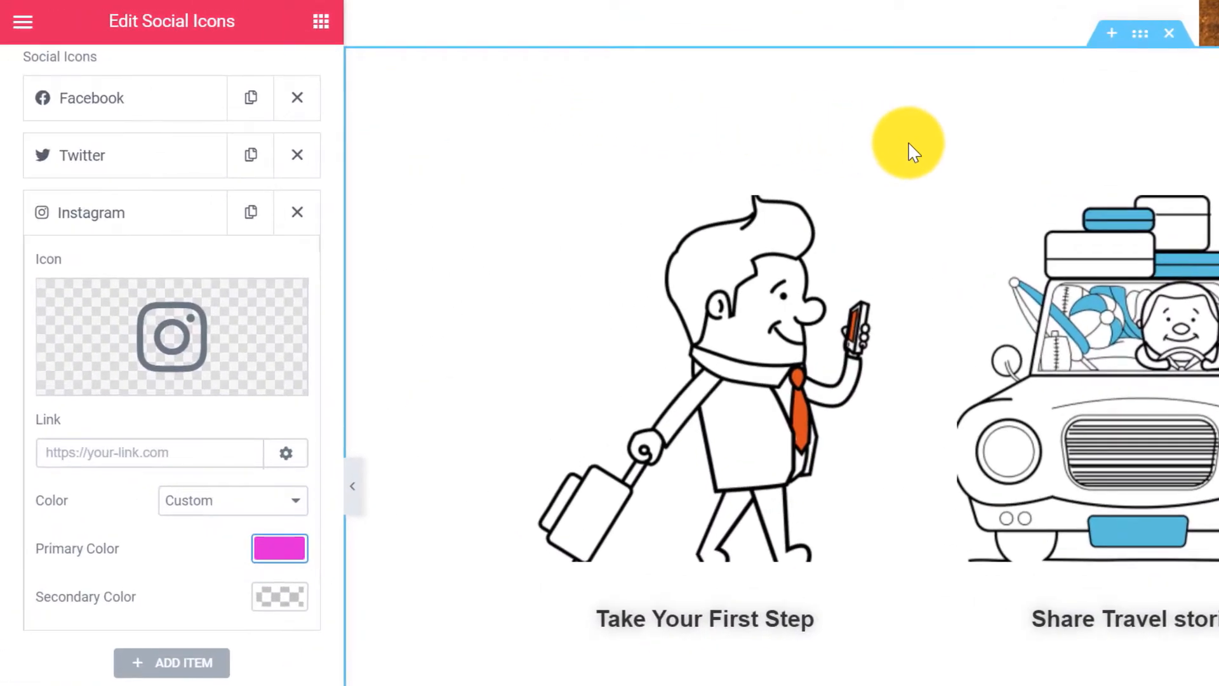
Replace the first card's image with the uploaded curl2.png icon.
{"action": "left_click", "coordinate": [802, 310]}
{"action": "left_click", "coordinate": [164, 314]}
{"action": "left_click", "coordinate": [96, 113]}
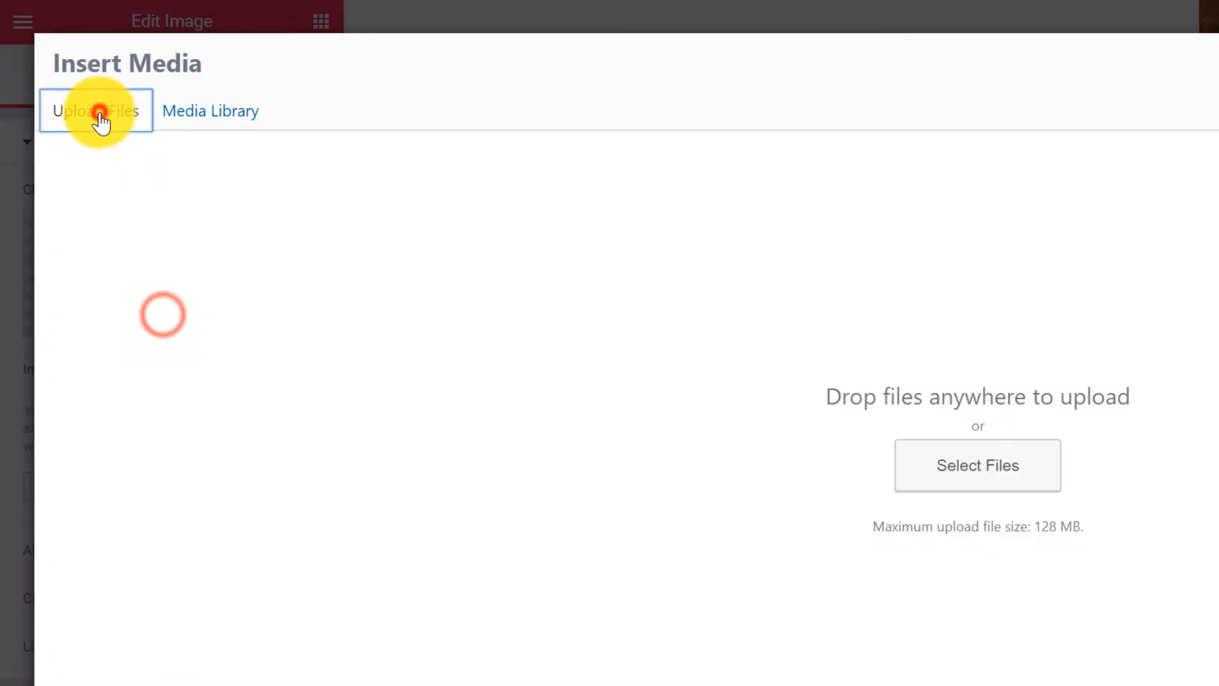
{"action": "left_click", "coordinate": [953, 470]}
{"action": "double_click", "coordinate": [409, 111]}
{"action": "left_click", "coordinate": [417, 122]}
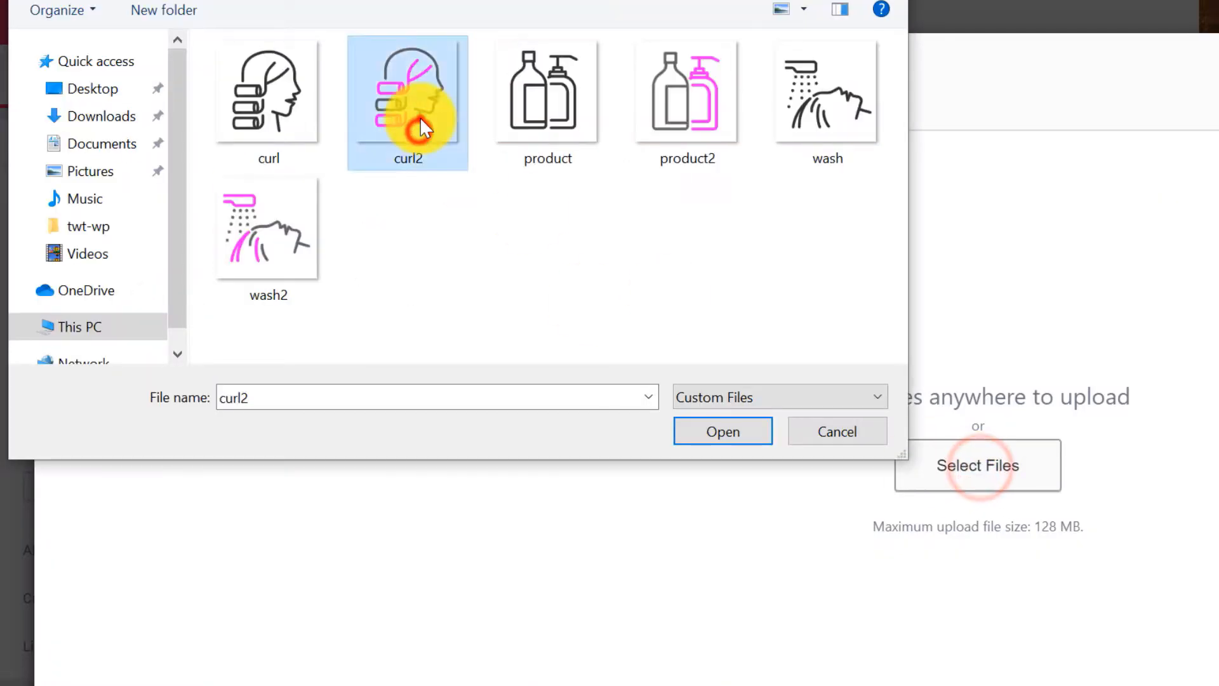
{"action": "double_click", "coordinate": [417, 122]}
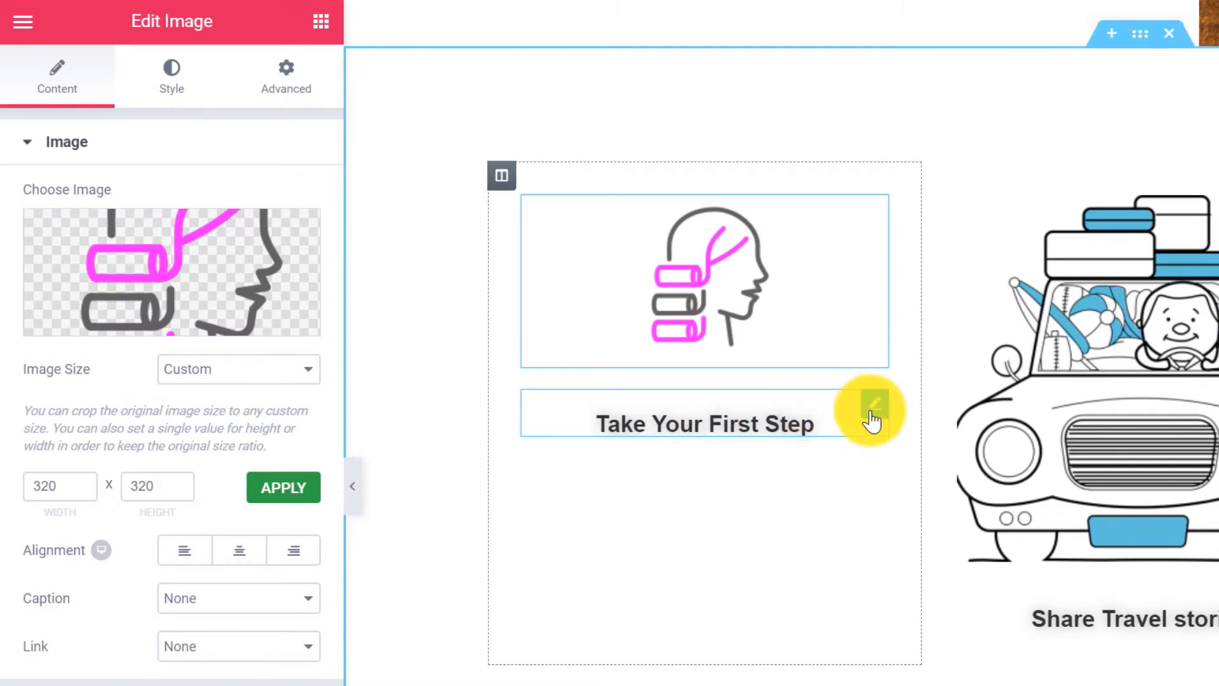
Retitle the card heading 'Curly Da Hair' with default text shadow and #ff00ff colour.
{"action": "left_click", "coordinate": [869, 411]}
{"action": "left_click_drag", "start_coordinate": [196, 229], "coordinate": [33, 226]}
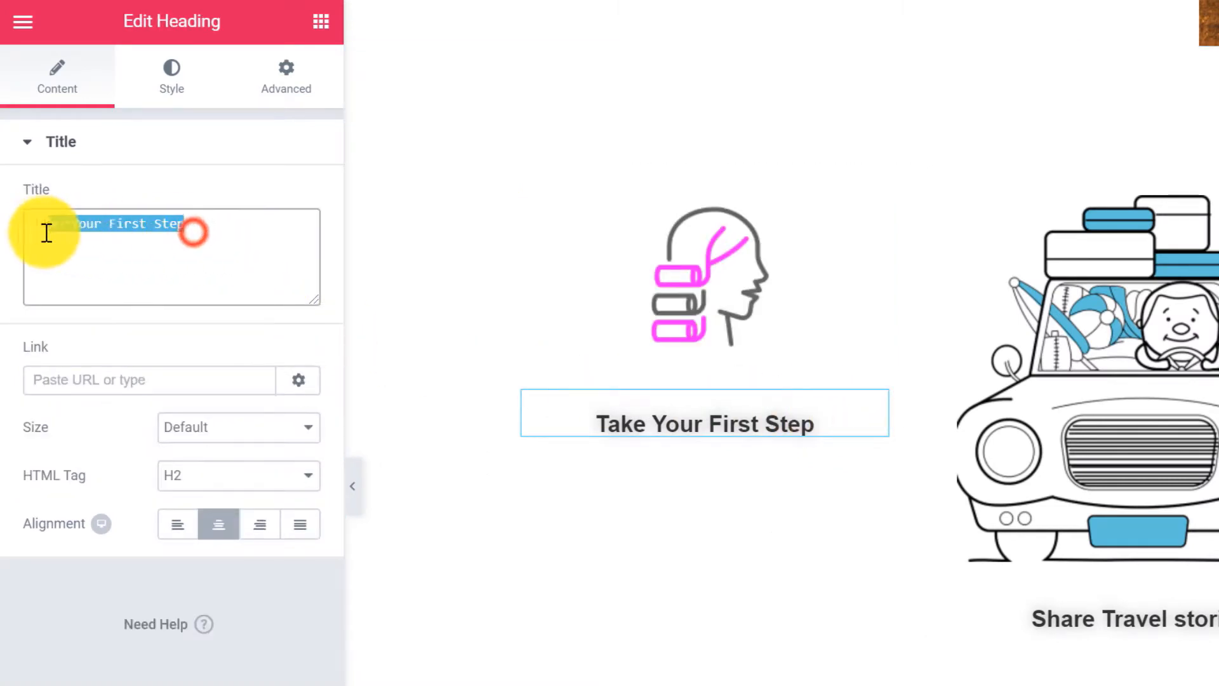
{"action": "type", "text": "Curly Da Hair"}
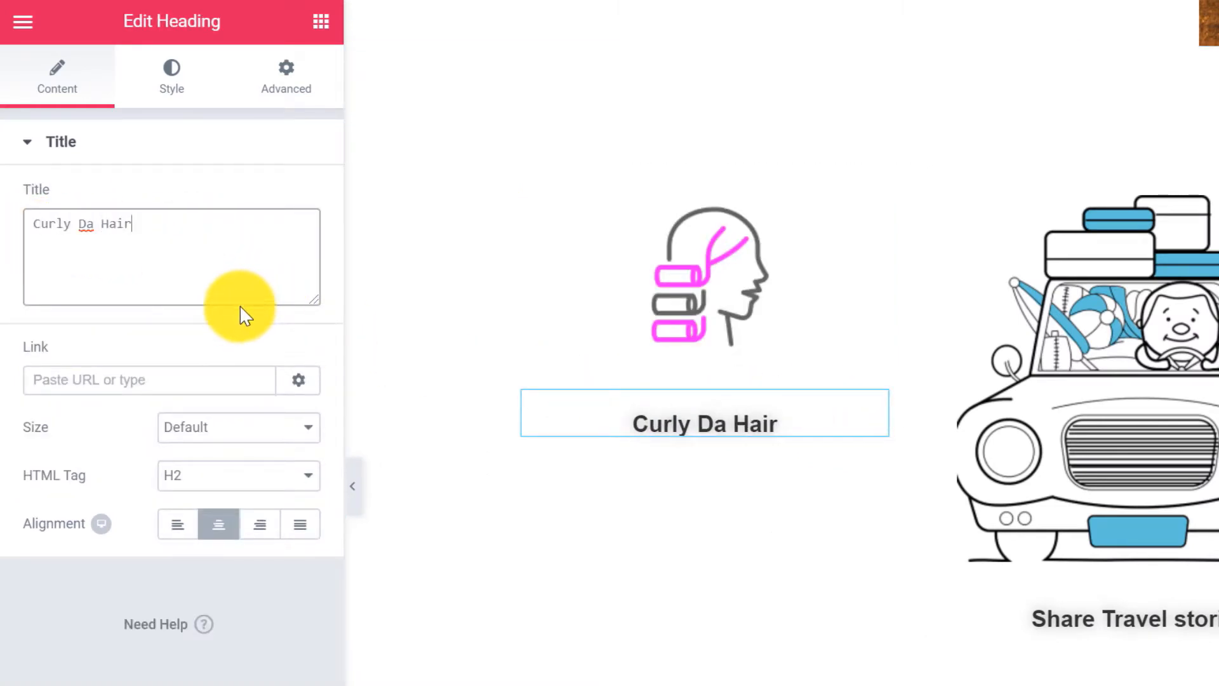
{"action": "left_click", "coordinate": [181, 94]}
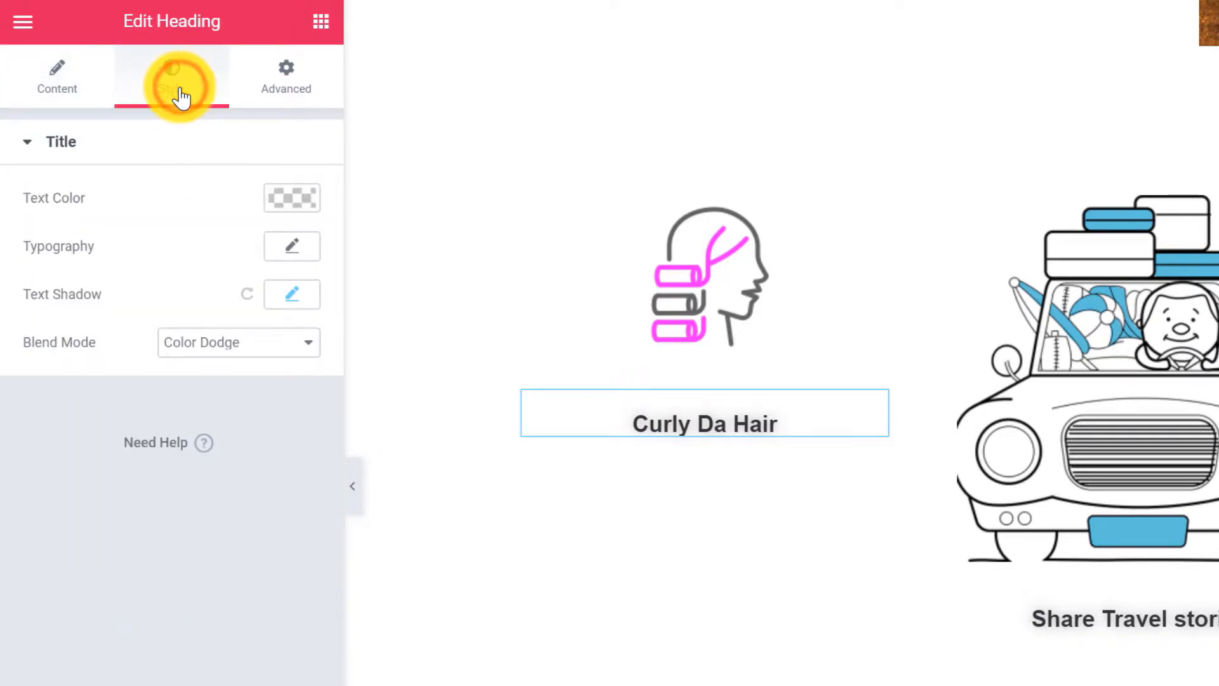
{"action": "left_click", "coordinate": [249, 304]}
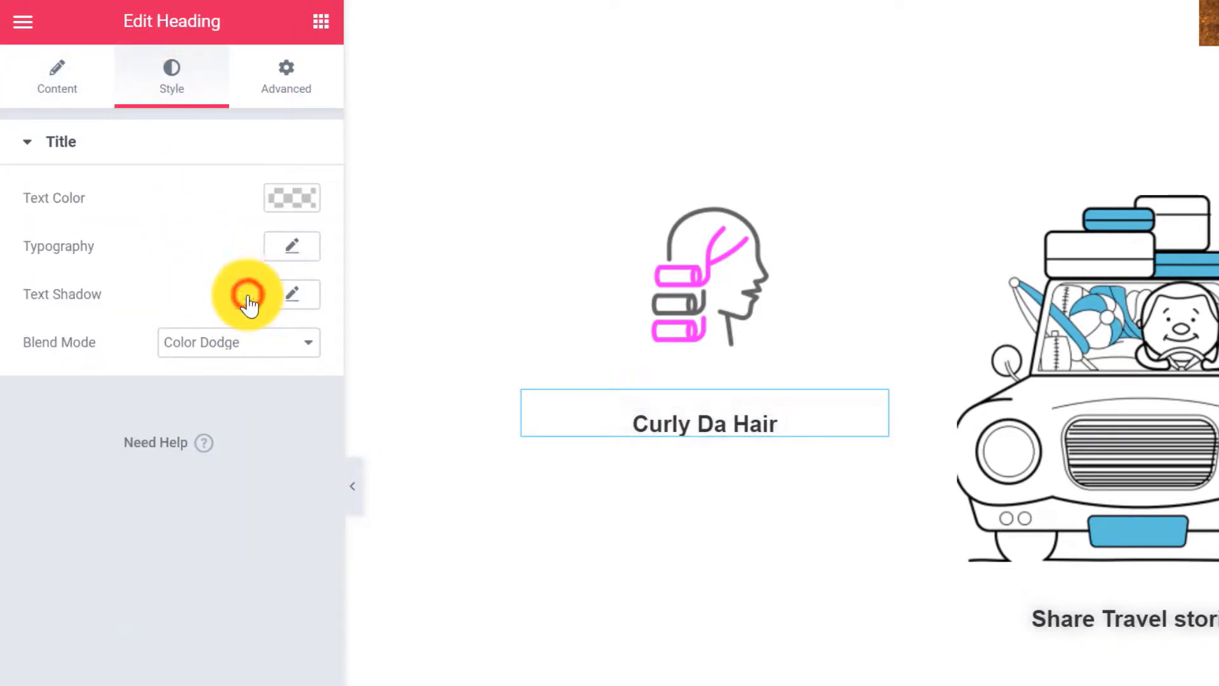
{"action": "left_click", "coordinate": [292, 197]}
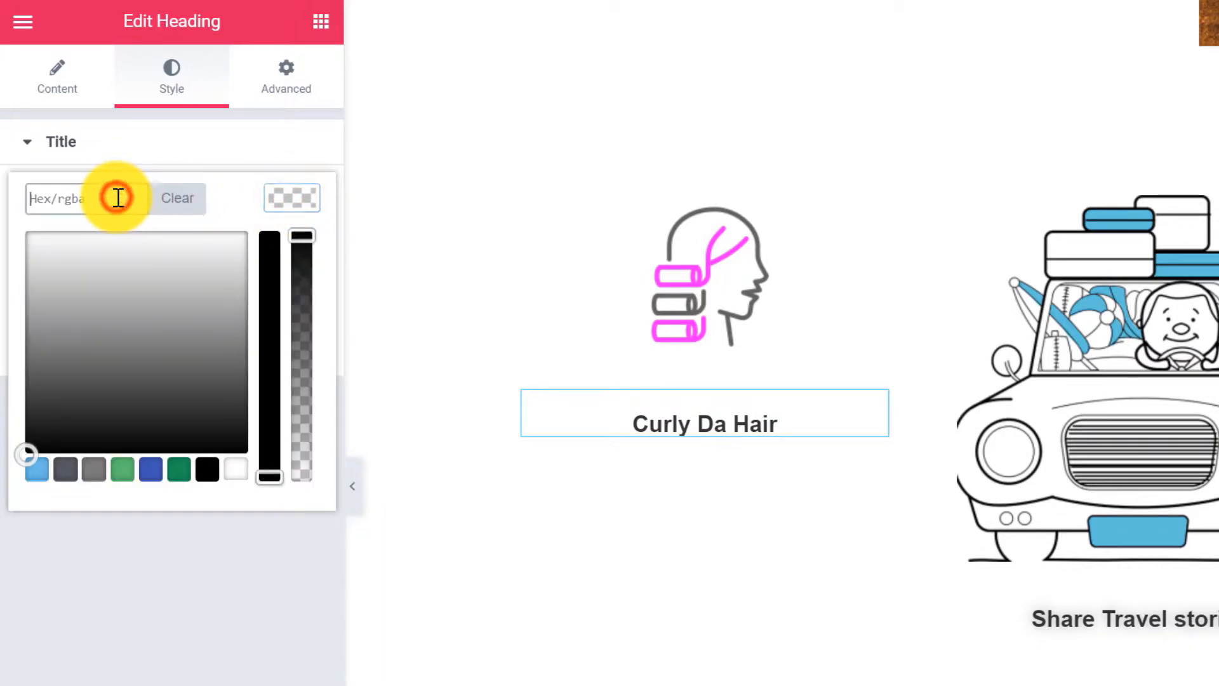
{"action": "type", "text": "ff00f"}
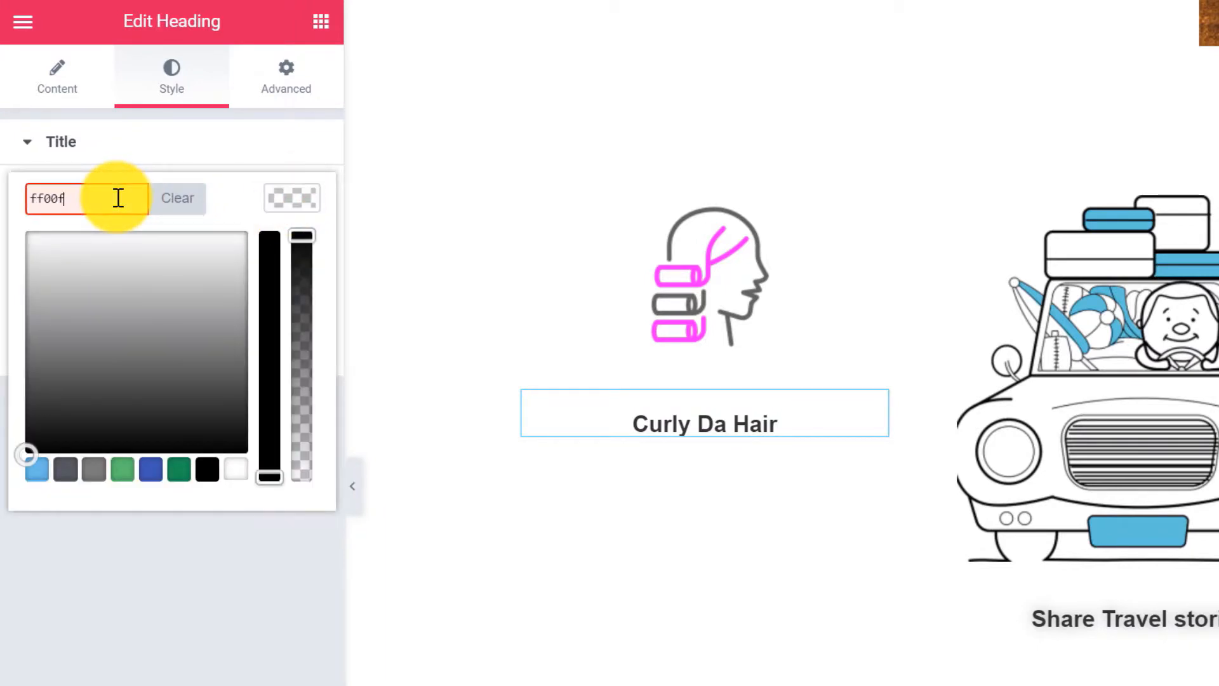
{"action": "type", "text": "f"}
{"action": "left_click", "coordinate": [297, 192]}
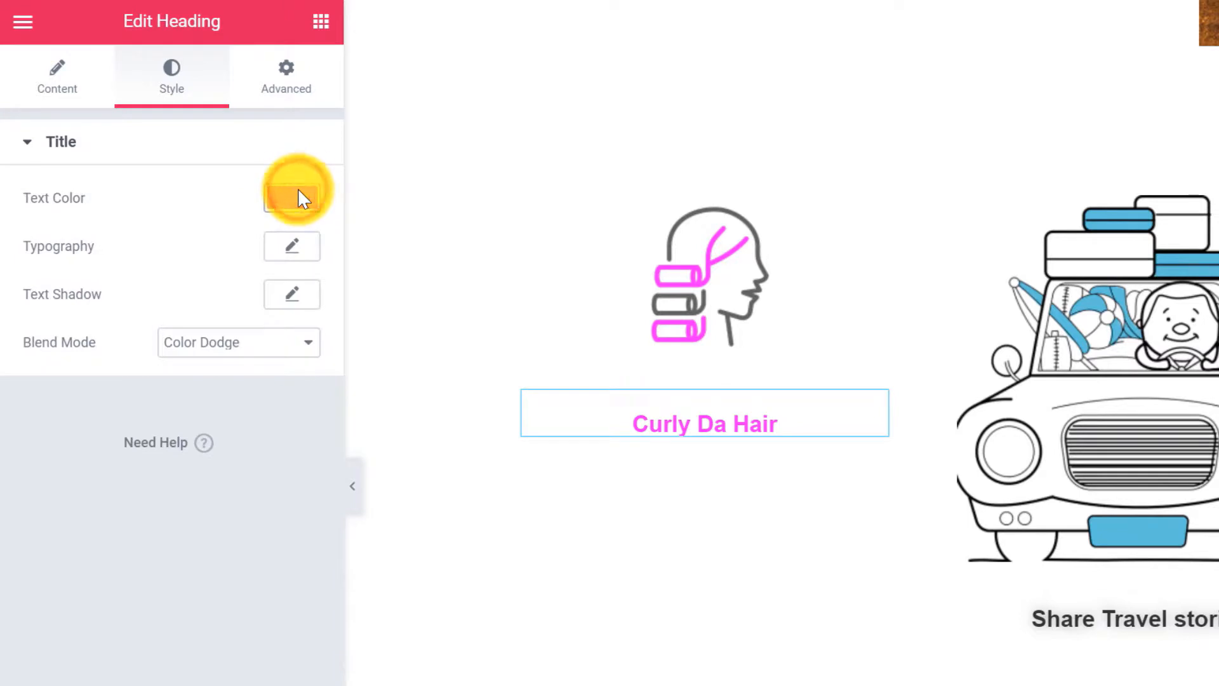
Add a centre-aligned Text Editor describing the hair-curling service below the heading.
{"action": "left_click", "coordinate": [322, 24]}
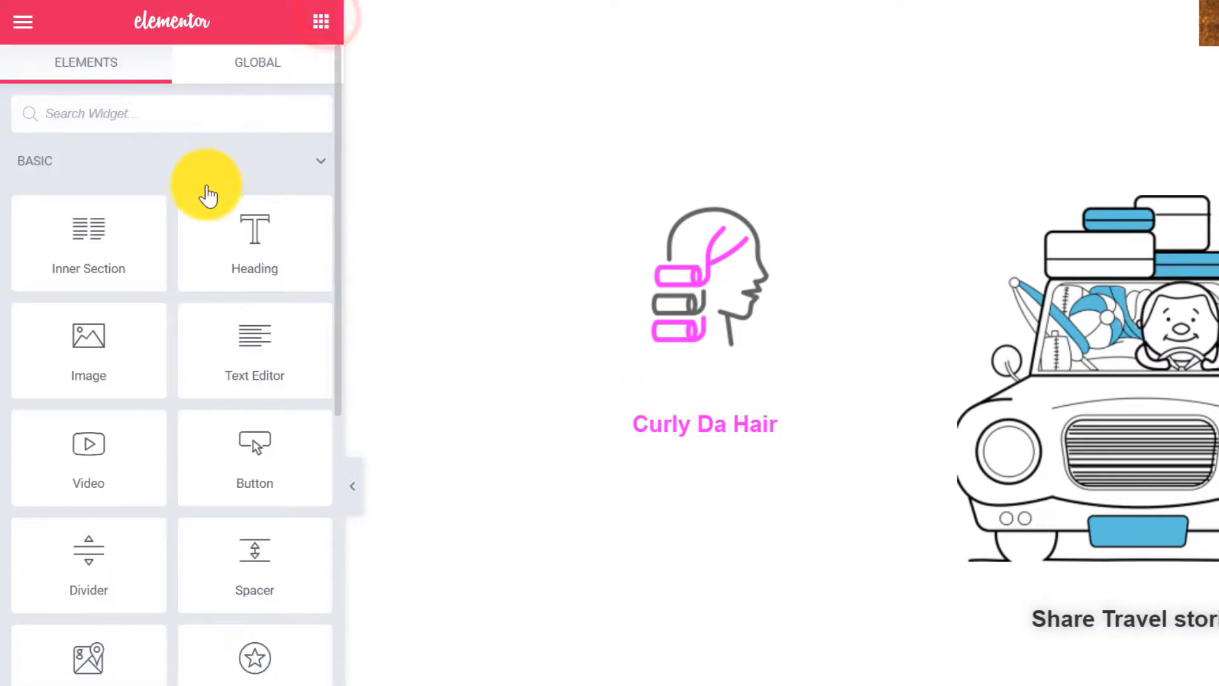
{"action": "left_click_drag", "start_coordinate": [221, 335], "coordinate": [627, 429]}
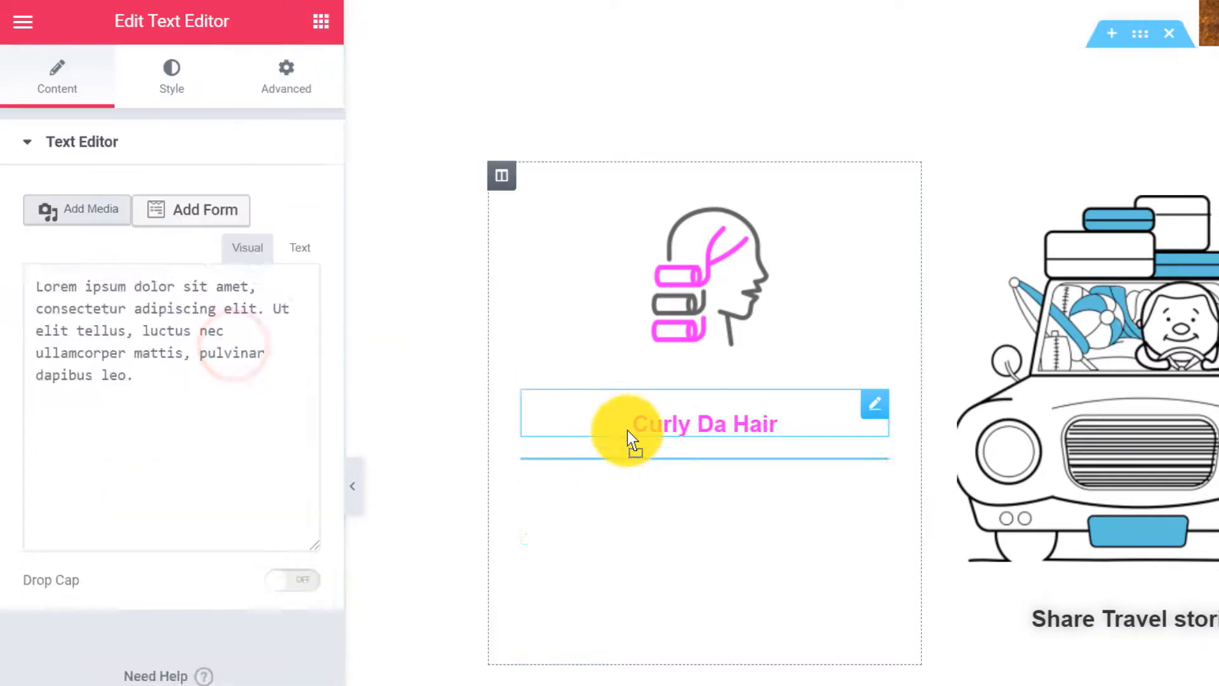
{"action": "left_click_drag", "start_coordinate": [270, 554], "coordinate": [21, 485]}
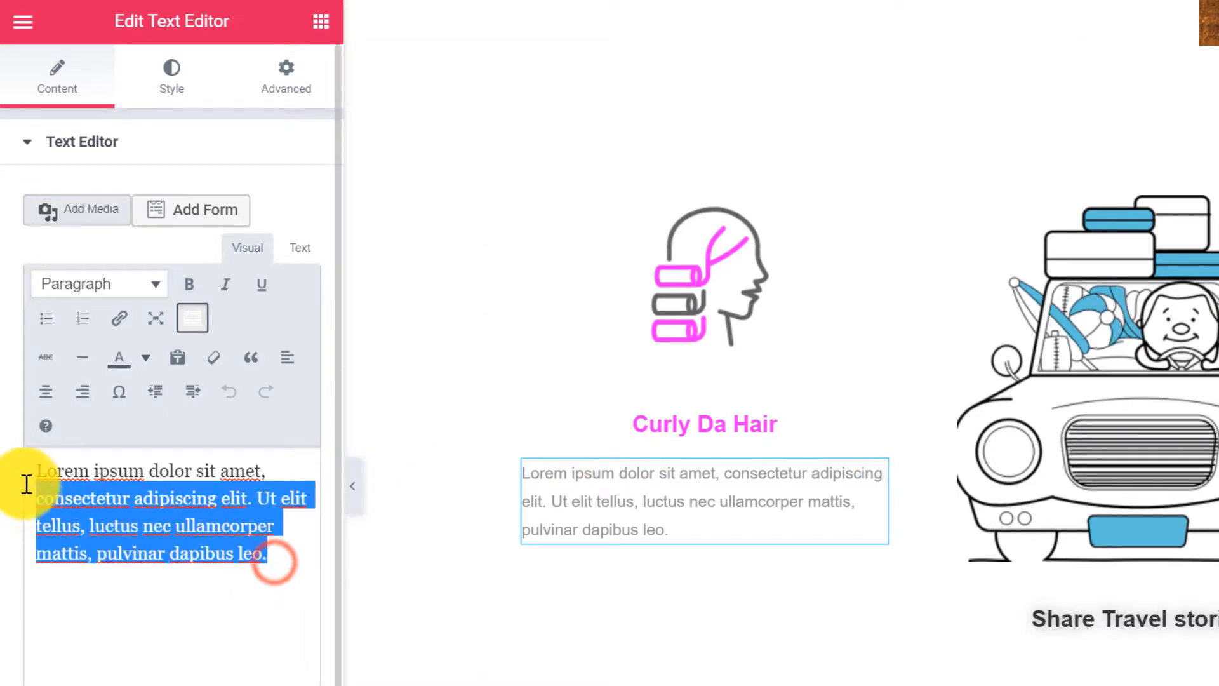
{"action": "type", "text": "We offer a service that has the ability to curly da hair. Long story short it is a p"}
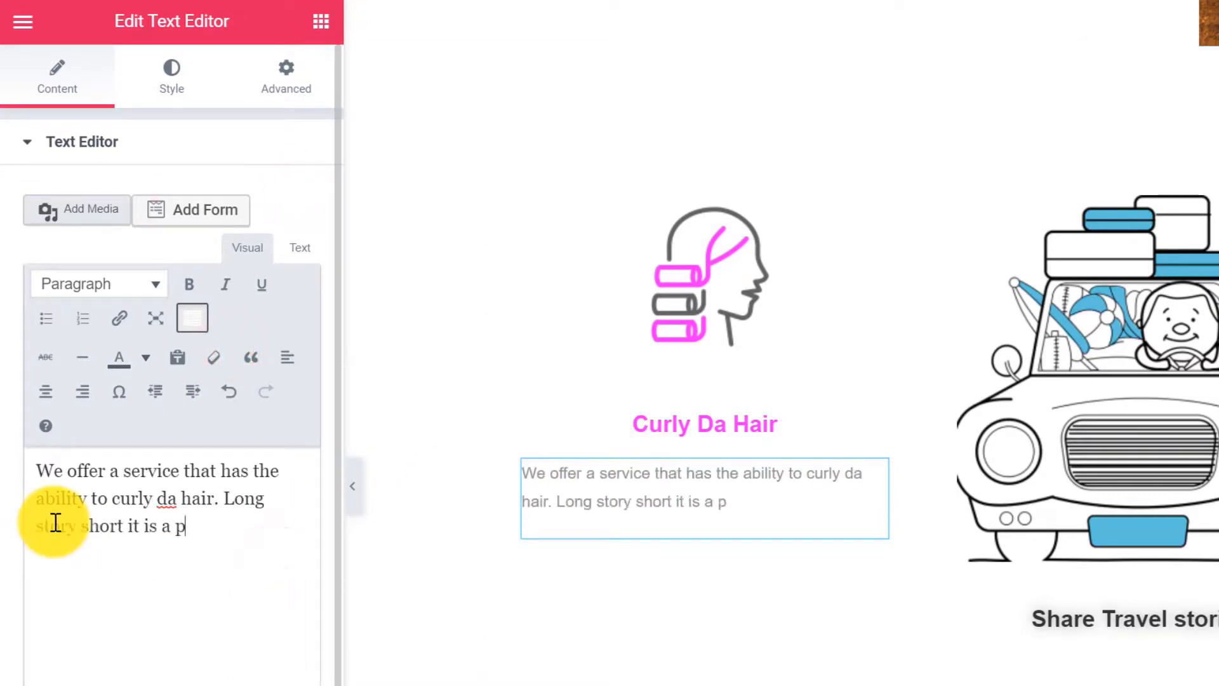
{"action": "type", "text": "rocess that makes your hair look more curly. Yea, that's totally possible and we have the ability to do that."}
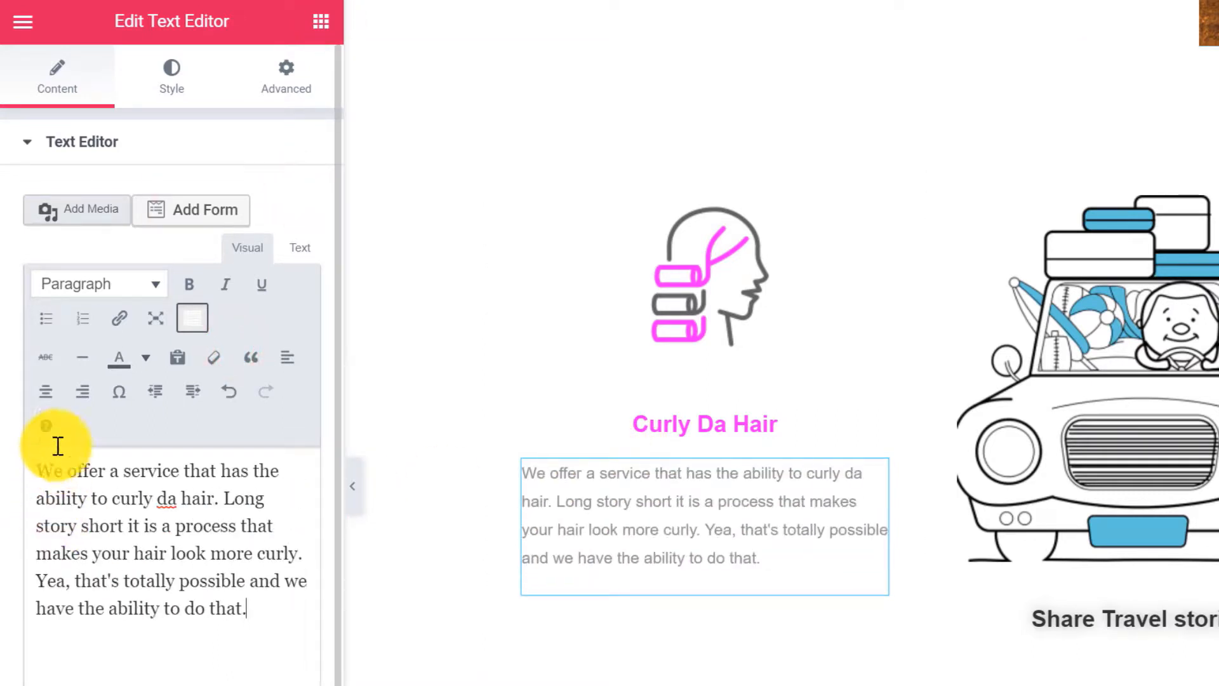
{"action": "left_click", "coordinate": [49, 399]}
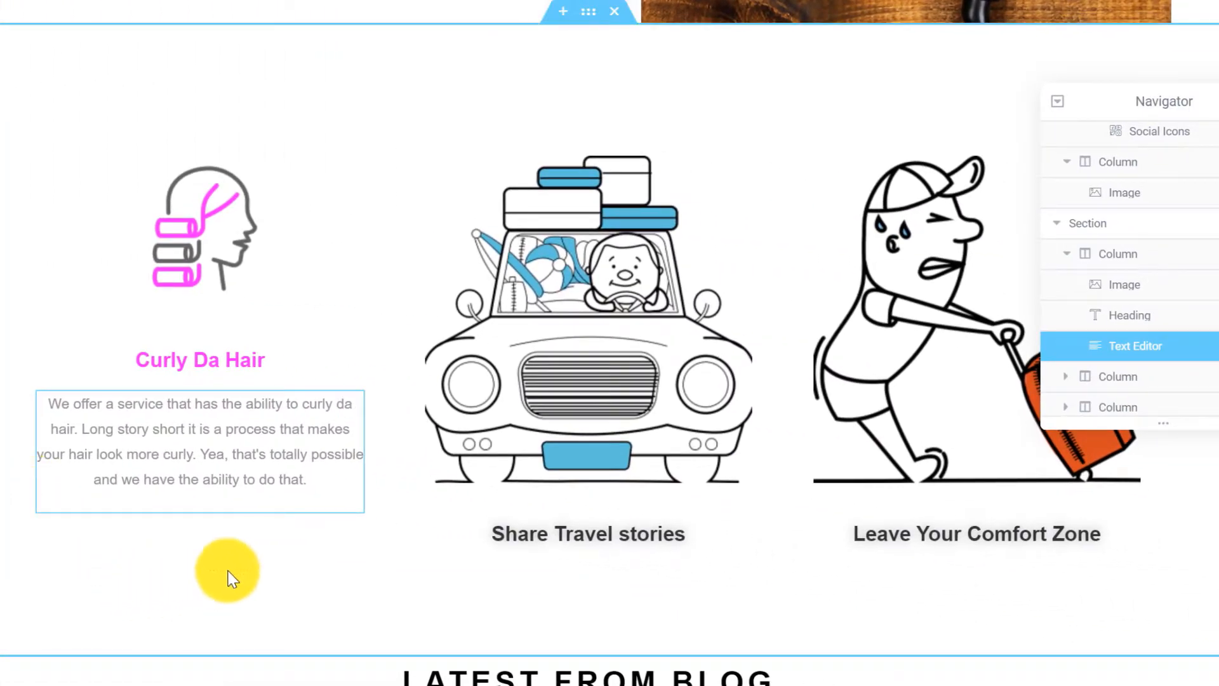
Delete the second and third card columns and duplicate the Curly Da Hair column twice.
{"action": "right_click", "coordinate": [795, 135]}
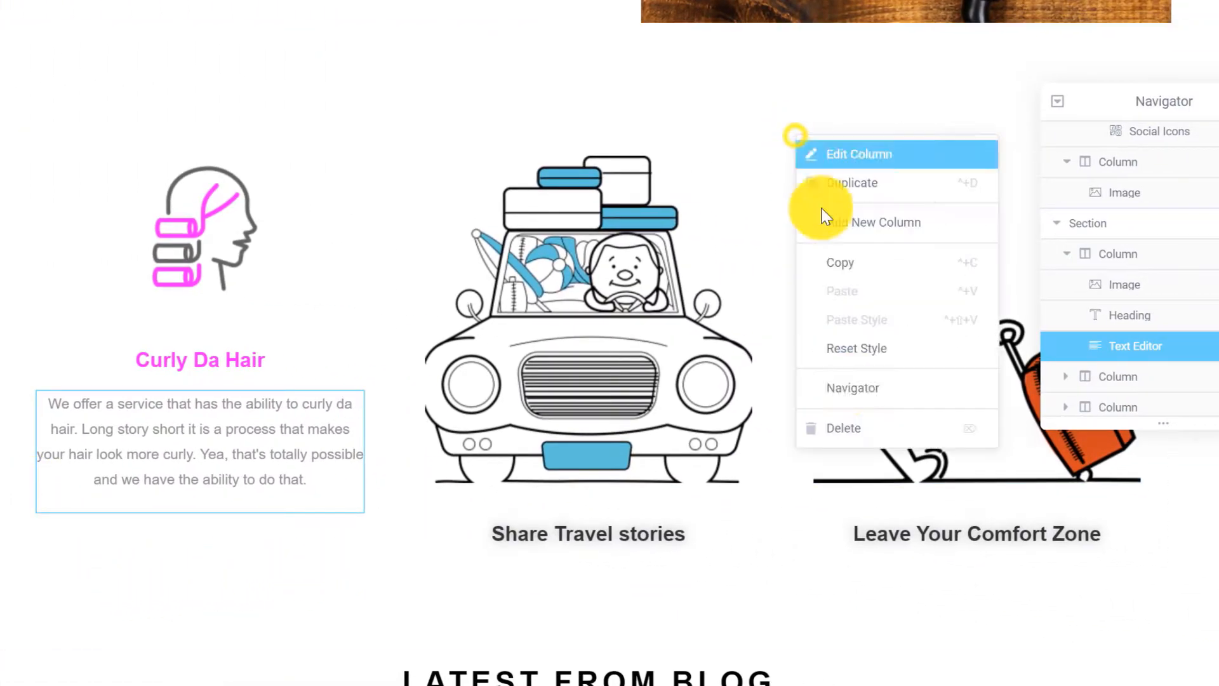
{"action": "left_click", "coordinate": [846, 429]}
{"action": "right_click", "coordinate": [607, 138]}
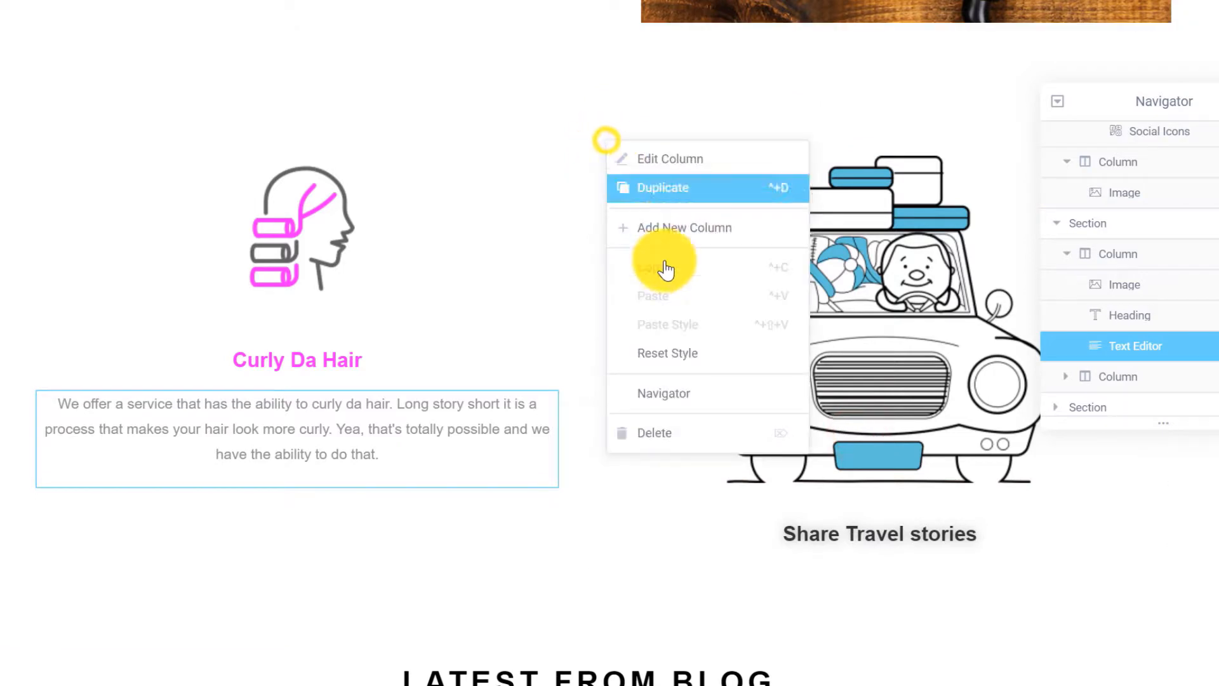
{"action": "left_click", "coordinate": [689, 428]}
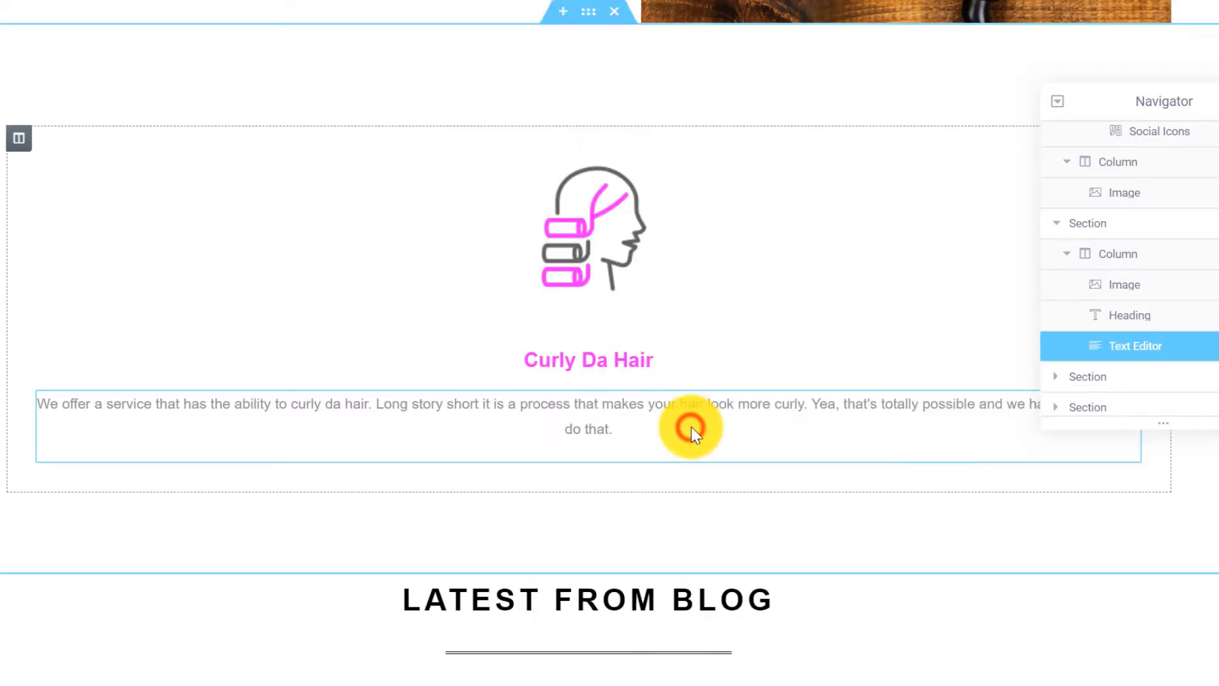
{"action": "right_click", "coordinate": [18, 148]}
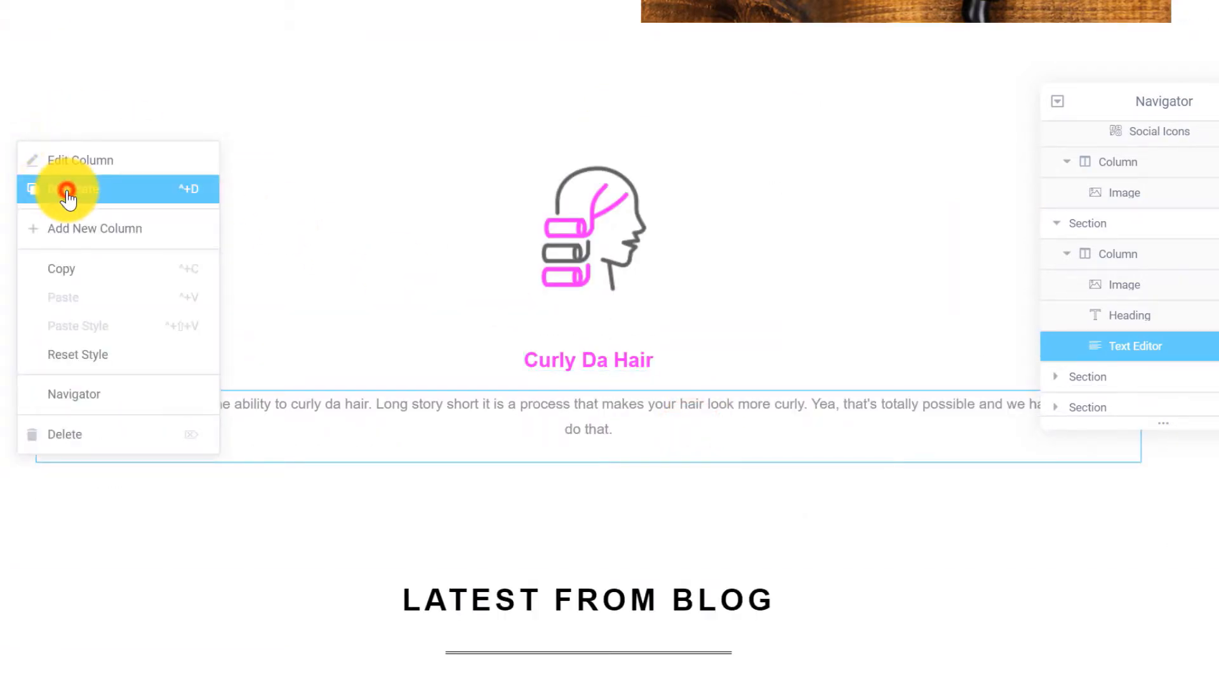
{"action": "left_click", "coordinate": [60, 186]}
{"action": "right_click", "coordinate": [18, 138]}
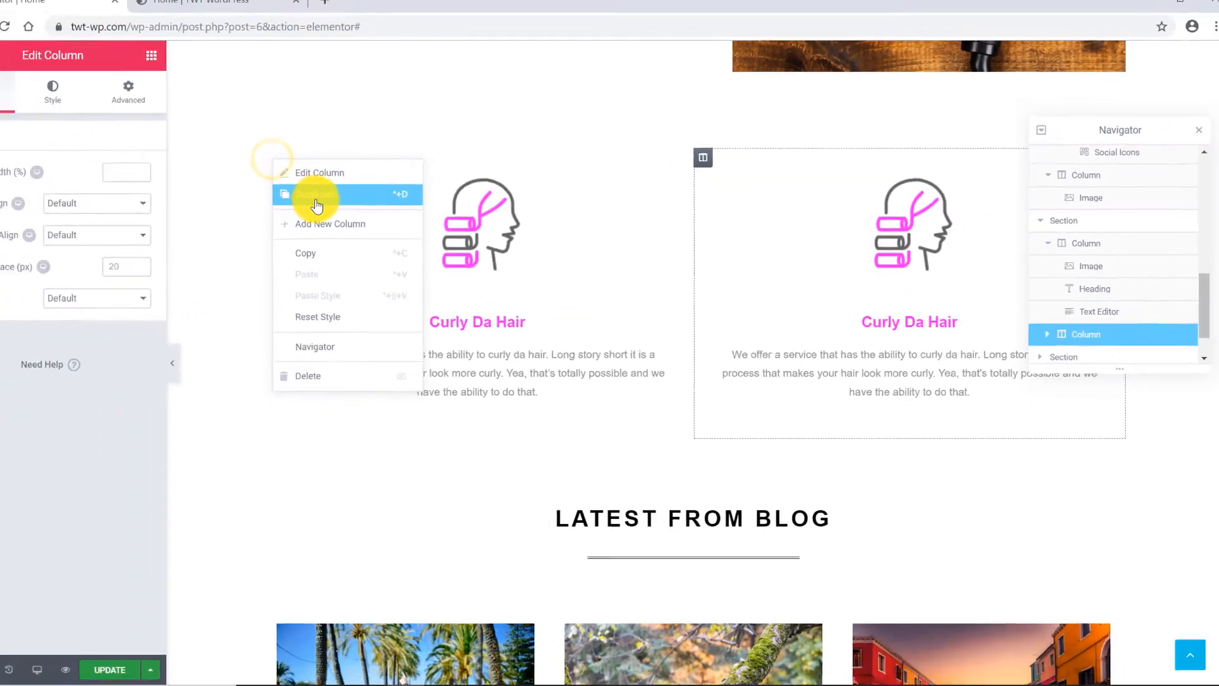
{"action": "left_click", "coordinate": [356, 199]}
Give the middle column the wash2 icon, a hair-washing description and heading 'Washer of Hairs'.
{"action": "left_click", "coordinate": [708, 218]}
{"action": "left_click", "coordinate": [95, 245]}
{"action": "left_click", "coordinate": [61, 117]}
{"action": "left_click", "coordinate": [626, 343]}
{"action": "left_click", "coordinate": [175, 211]}
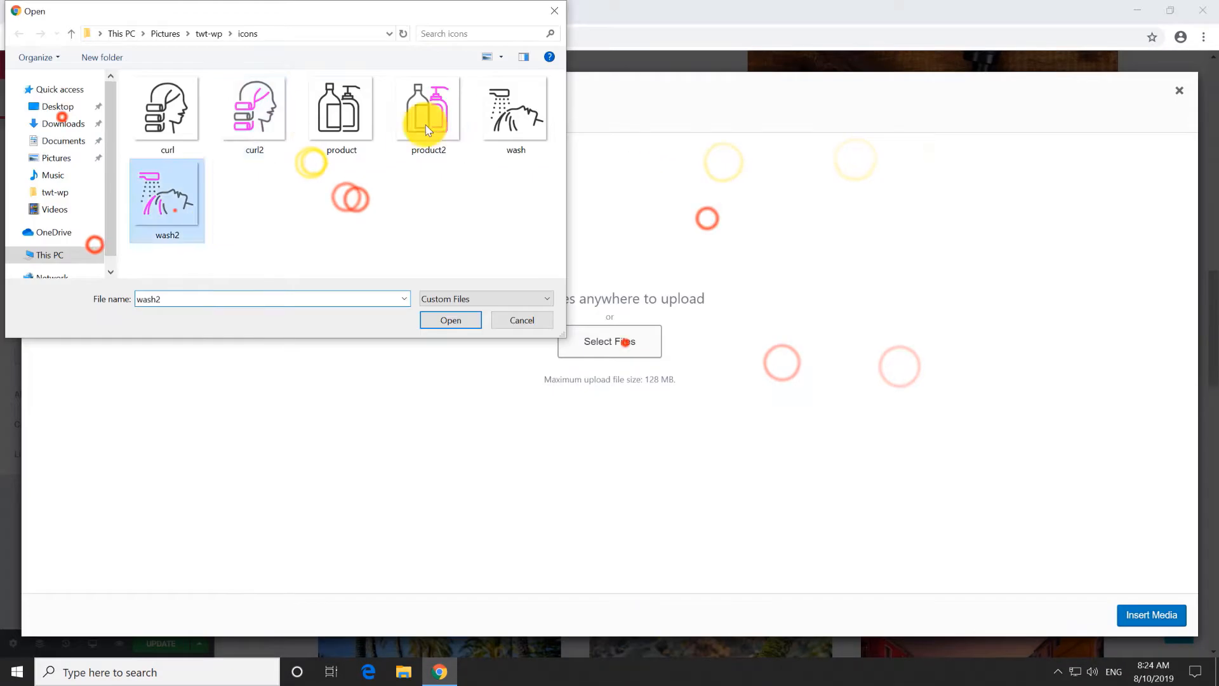
{"action": "left_click", "coordinate": [459, 321]}
{"action": "left_click", "coordinate": [1142, 614]}
{"action": "type", "text": "Another exclusive service we offer is the washing of said hair. I mean have you ever had your hair washed before? It is amazing, that weird dirty smell goes away and it's not lumpy anymore."}
{"action": "left_click", "coordinate": [817, 302]}
{"action": "left_click", "coordinate": [87, 196]}
{"action": "key", "text": "ctrl+a"}
{"action": "type", "text": "Washer of Hairs"}
Give the third column a new icon, heading 'Seller of Products' and a product-selling description.
{"action": "left_click", "coordinate": [959, 227]}
{"action": "left_click", "coordinate": [64, 251]}
{"action": "left_click", "coordinate": [53, 114]}
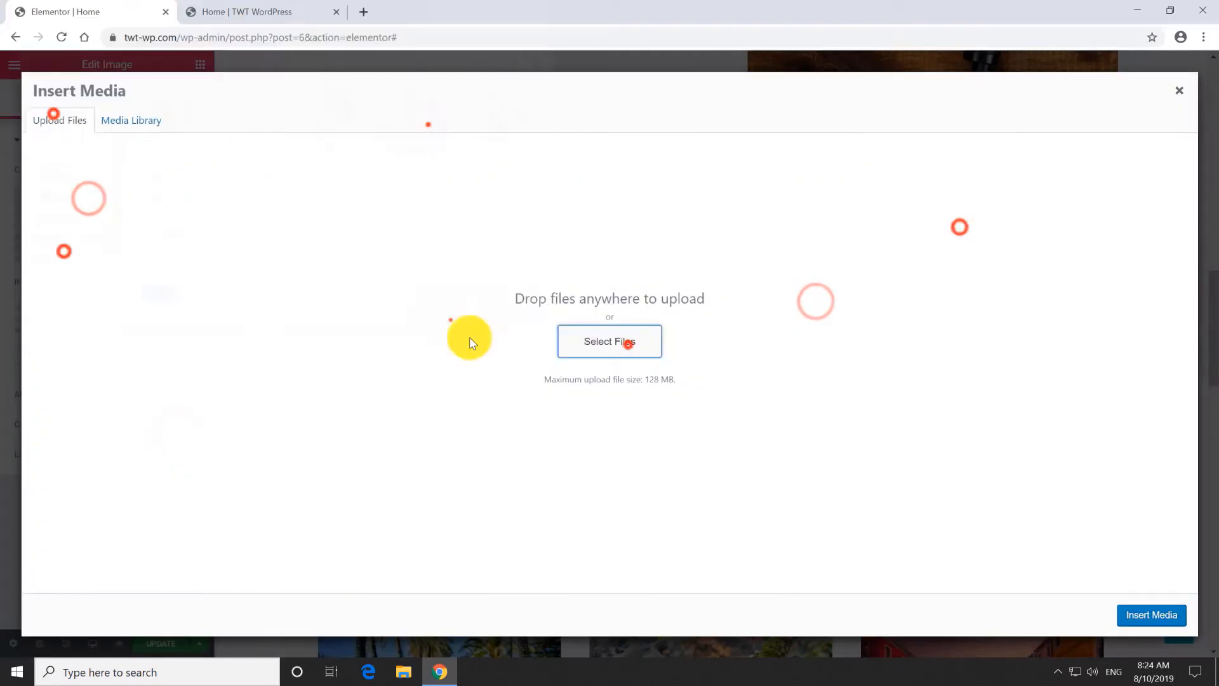
{"action": "type", "text": "oducts"}
{"action": "left_click_drag", "start_coordinate": [1143, 131], "coordinate": [1150, 66]}
{"action": "left_click", "coordinate": [963, 359]}
{"action": "left_click", "coordinate": [917, 362]}
{"action": "key", "text": "ctrl+a"}
{"action": "type", "text": "To increase our profits I developed a method where I purchase products that I use from anywhere else, double their price and sell them to you. This exploits that formula \"You Get What You Pay For\", so the products I sell are better then when I buy them."}
{"action": "scroll", "coordinate": [830, 188], "scroll_direction": "up", "scroll_amount": 2}
{"action": "left_click", "coordinate": [831, 189]}
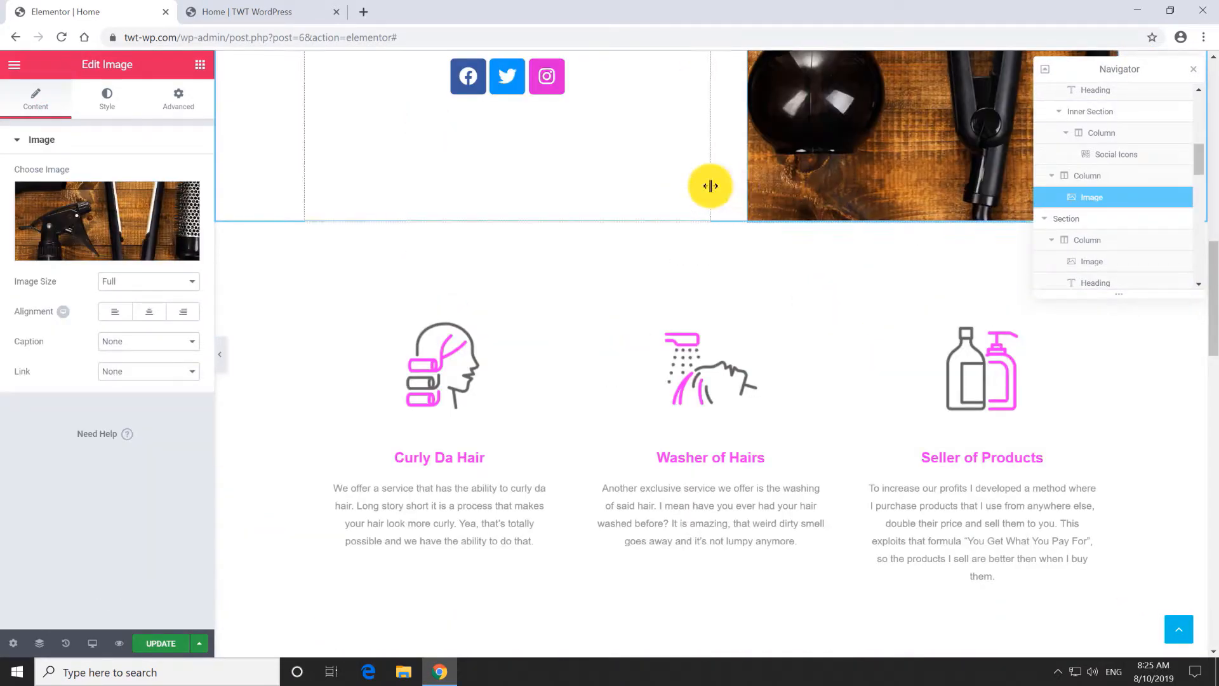
{"action": "scroll", "coordinate": [682, 234], "scroll_direction": "down", "scroll_amount": 1}
Delete the blog posts section and retitle the gallery heading 'MY RECENT CUTS'.
{"action": "scroll", "coordinate": [684, 238], "scroll_direction": "down", "scroll_amount": 6}
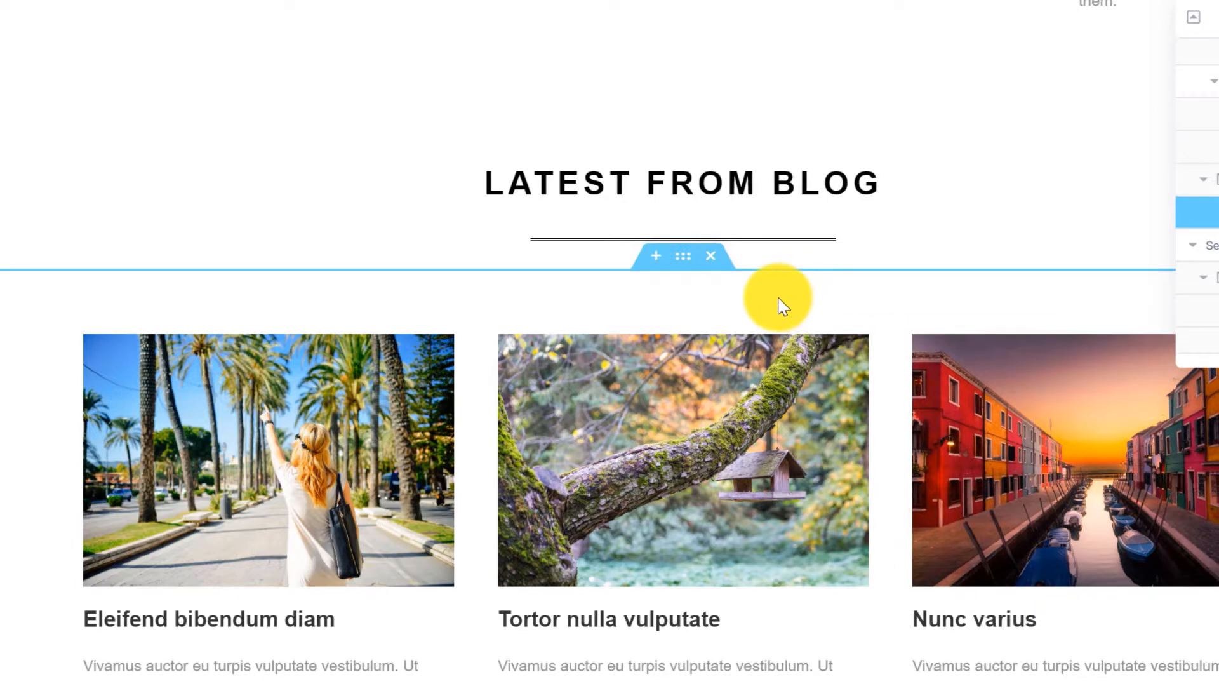
{"action": "left_click", "coordinate": [711, 258]}
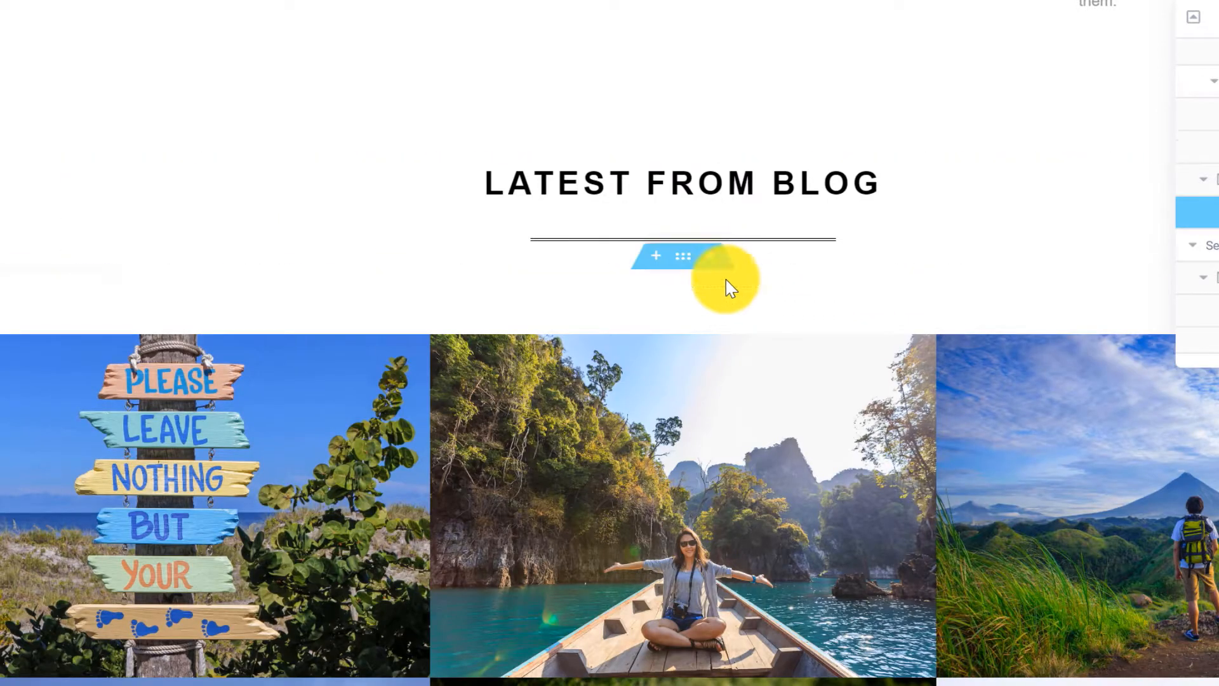
{"action": "triple_click", "coordinate": [572, 188]}
{"action": "type", "text": "MY RECEN"}
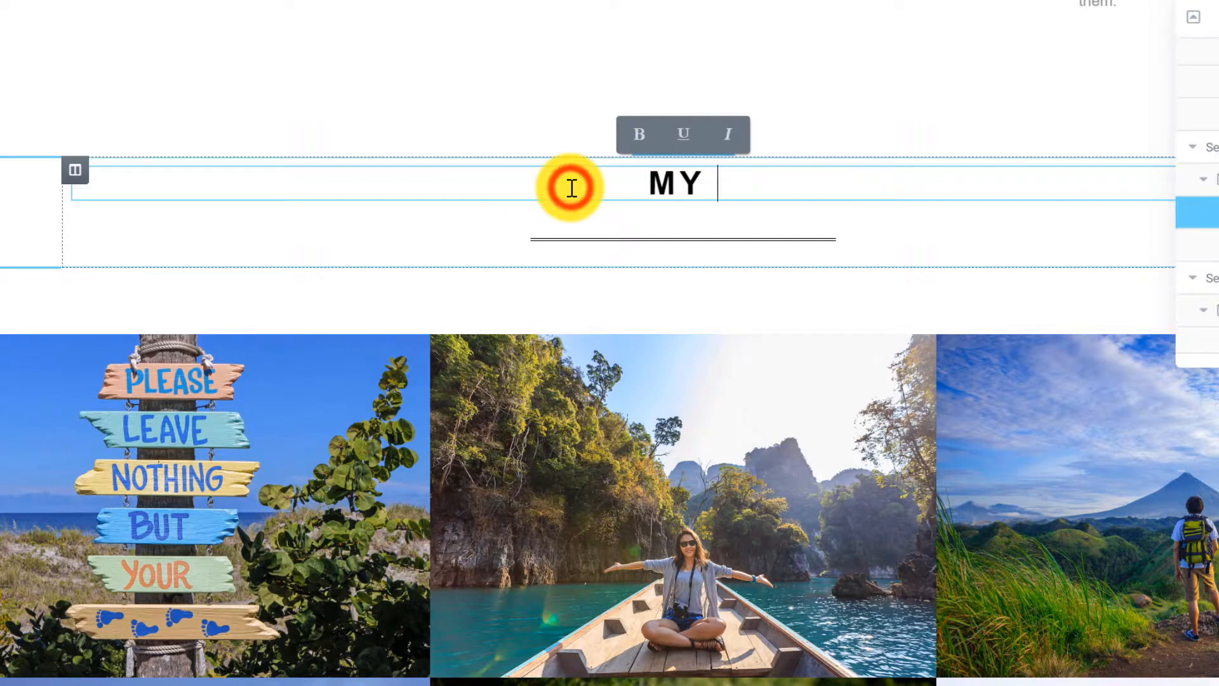
{"action": "type", "text": "T CUTS"}
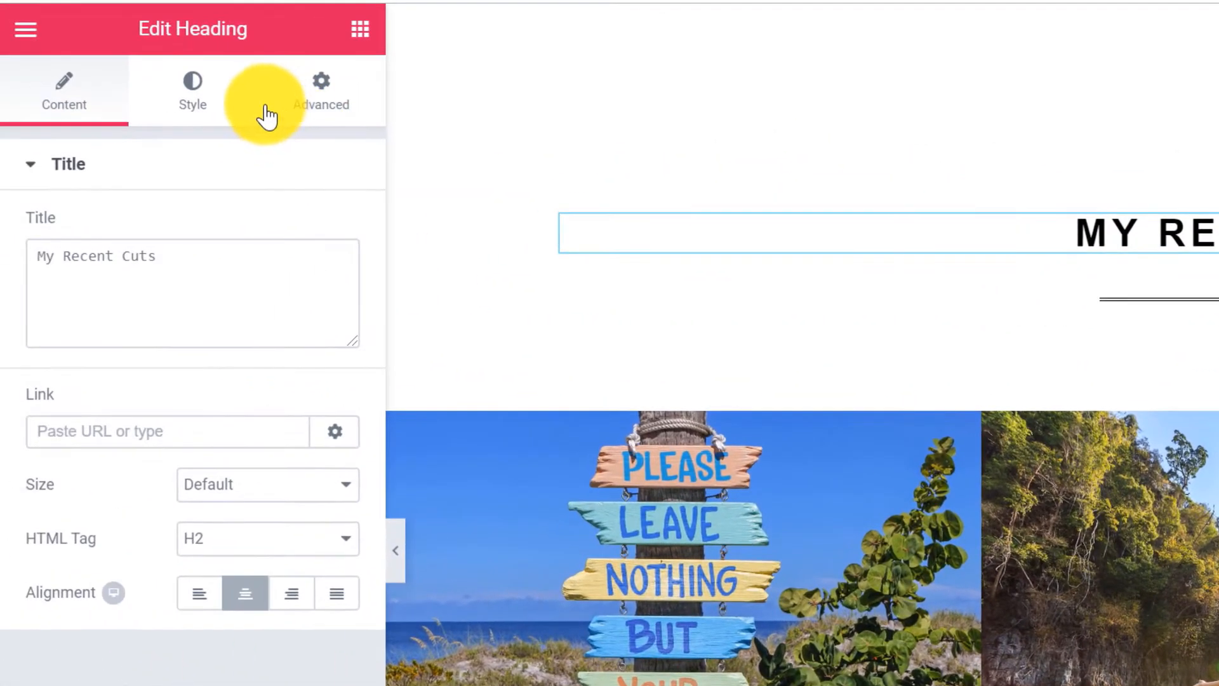
Set the MY RECENT CUTS heading's text colour to pink #ff00ff.
{"action": "left_click", "coordinate": [194, 92]}
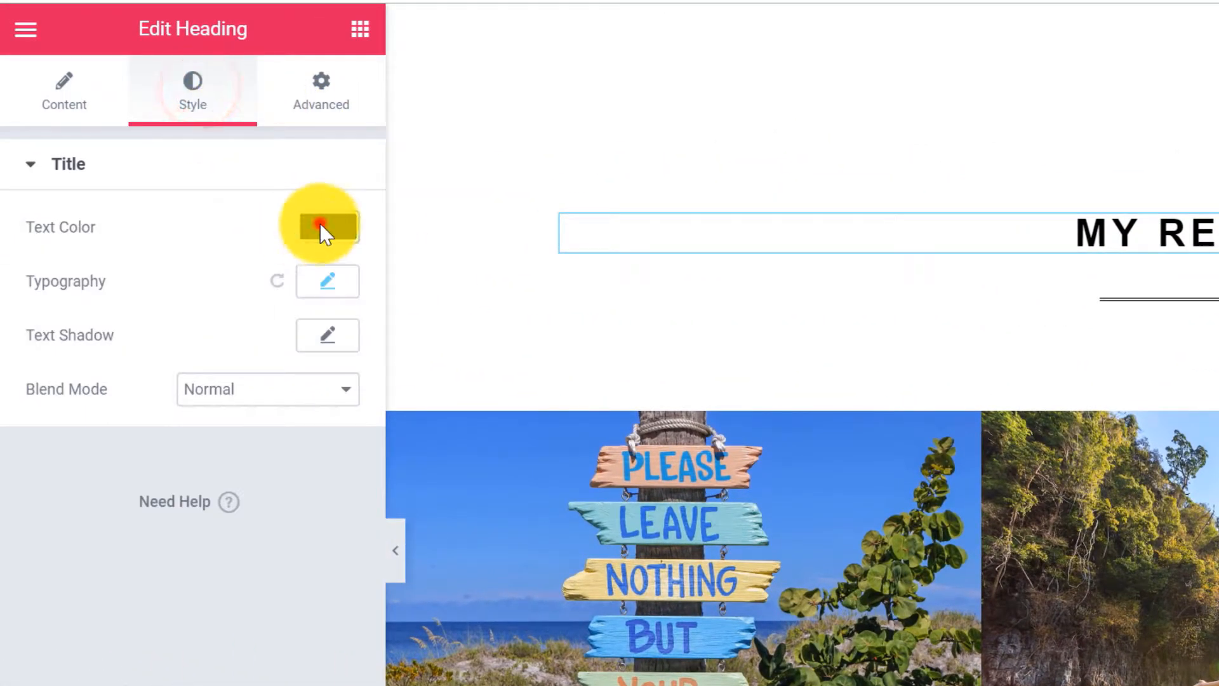
{"action": "left_click", "coordinate": [321, 227]}
{"action": "left_click", "coordinate": [119, 231]}
{"action": "type", "text": "#ff00ff"}
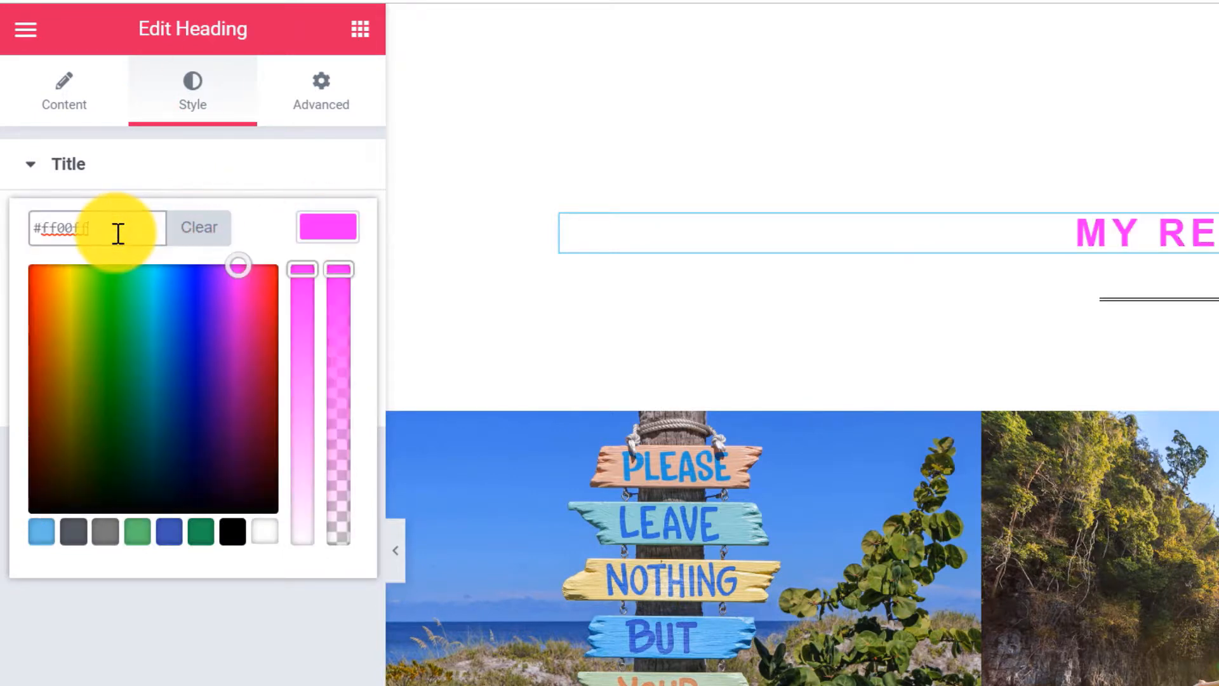
{"action": "left_click", "coordinate": [321, 227]}
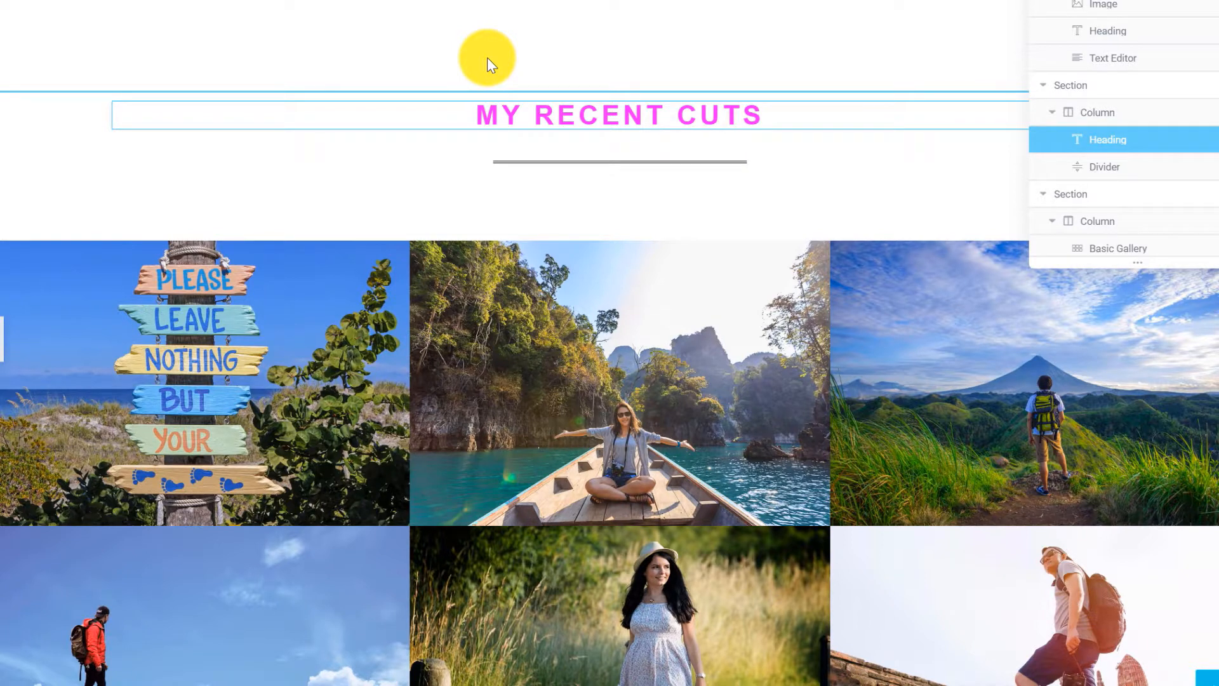
Clear the six travel pictures from the Basic Gallery.
{"action": "scroll", "coordinate": [486, 57], "scroll_direction": "down", "scroll_amount": 1}
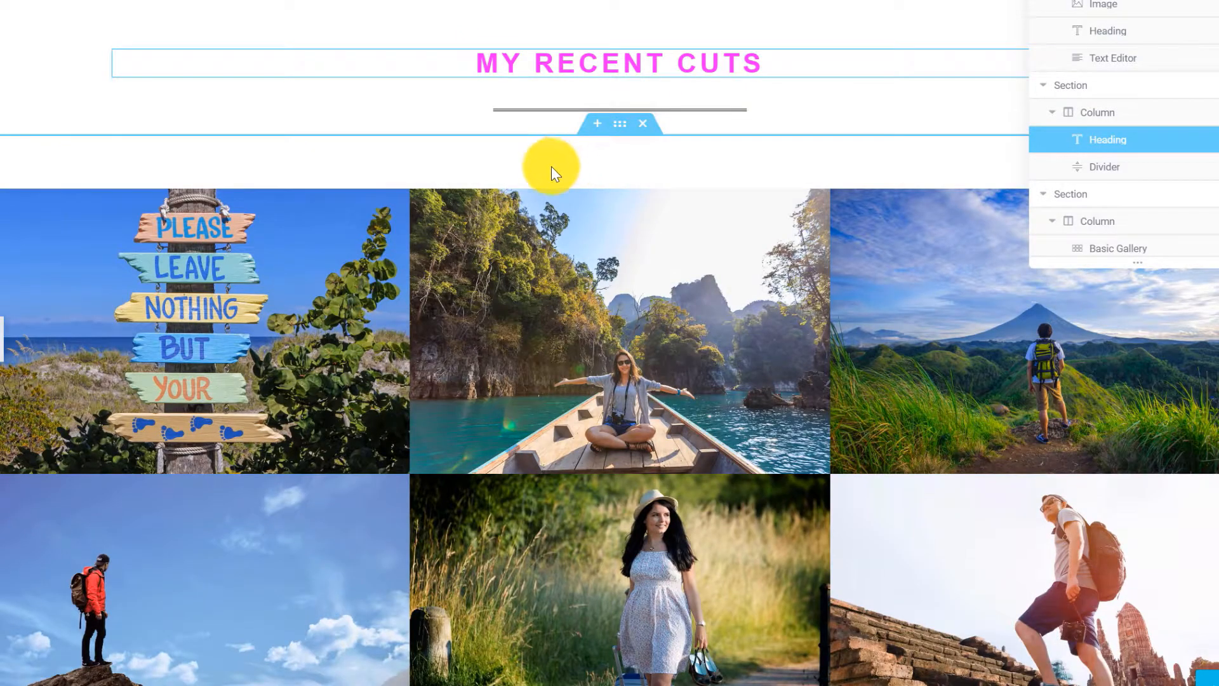
{"action": "left_click", "coordinate": [482, 302]}
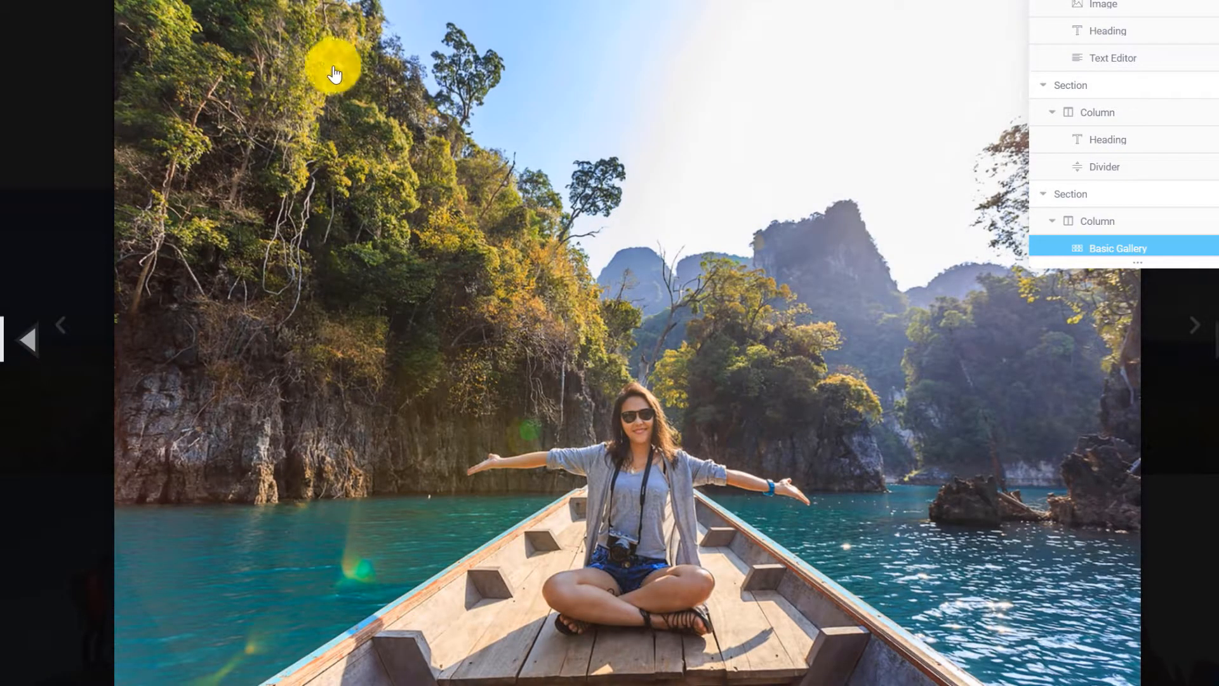
{"action": "left_click", "coordinate": [85, 6]}
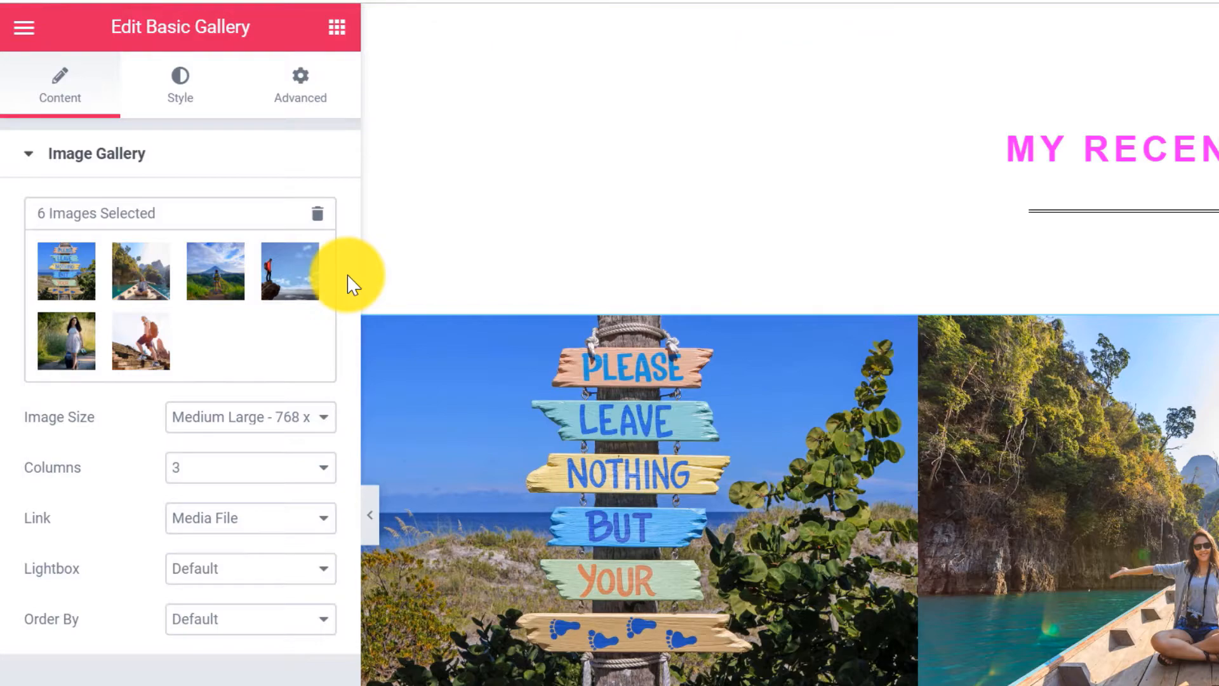
{"action": "left_click", "coordinate": [317, 214]}
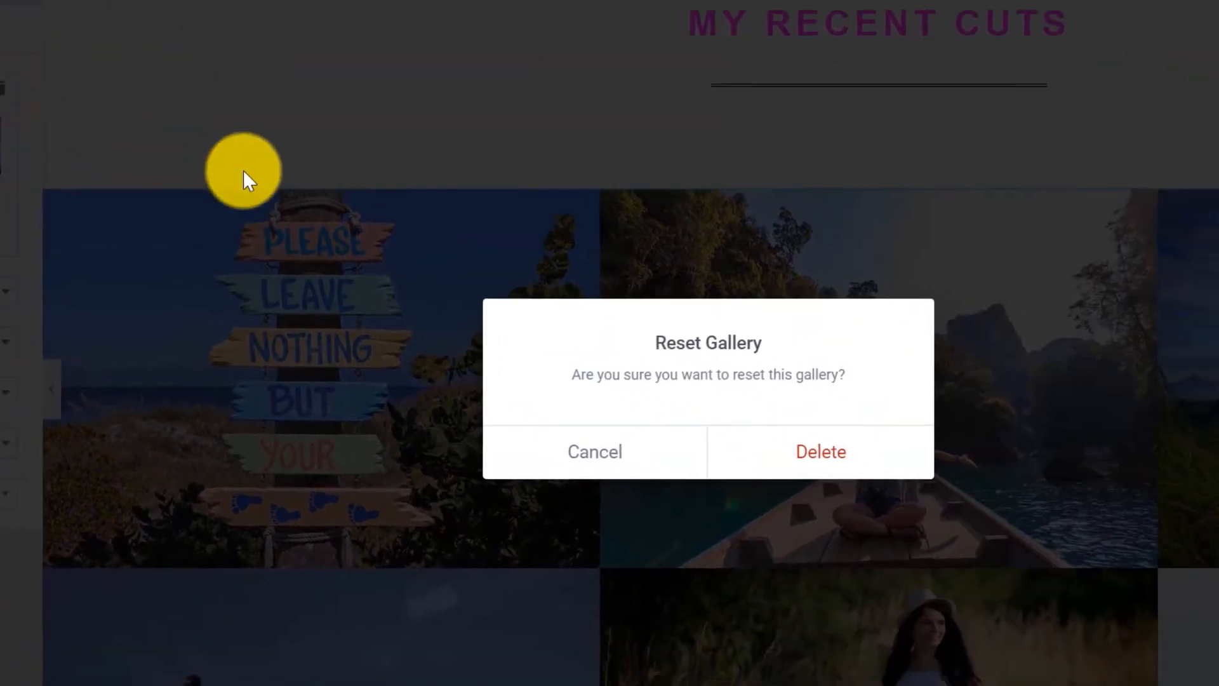
{"action": "left_click", "coordinate": [825, 453]}
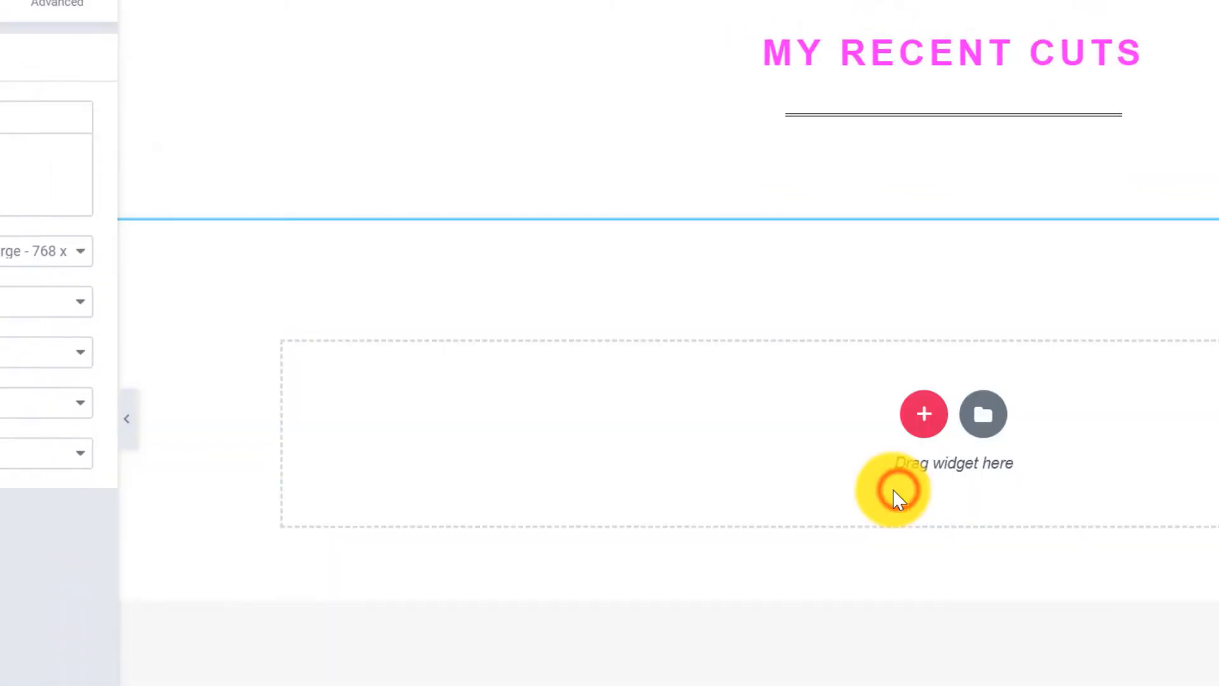
Upload the three hairstyle photos from the gallery folder and insert them as the gallery.
{"action": "left_click", "coordinate": [67, 270]}
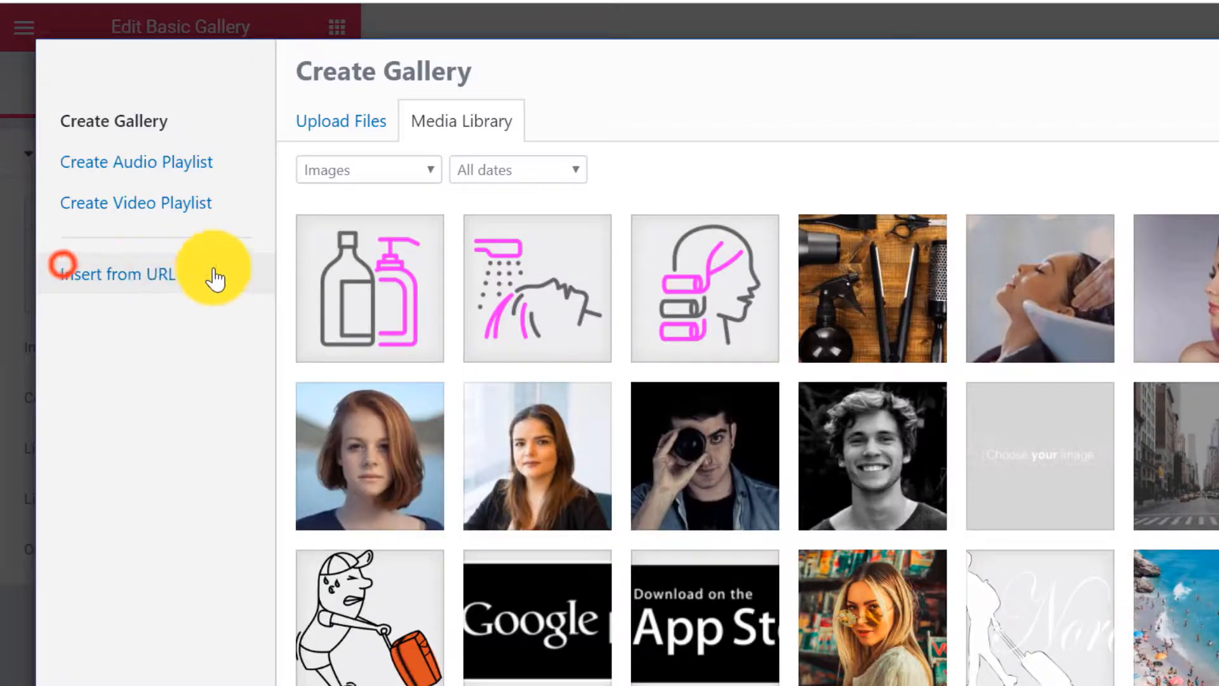
{"action": "left_click", "coordinate": [349, 120]}
{"action": "left_click", "coordinate": [849, 387]}
{"action": "left_click", "coordinate": [358, 56]}
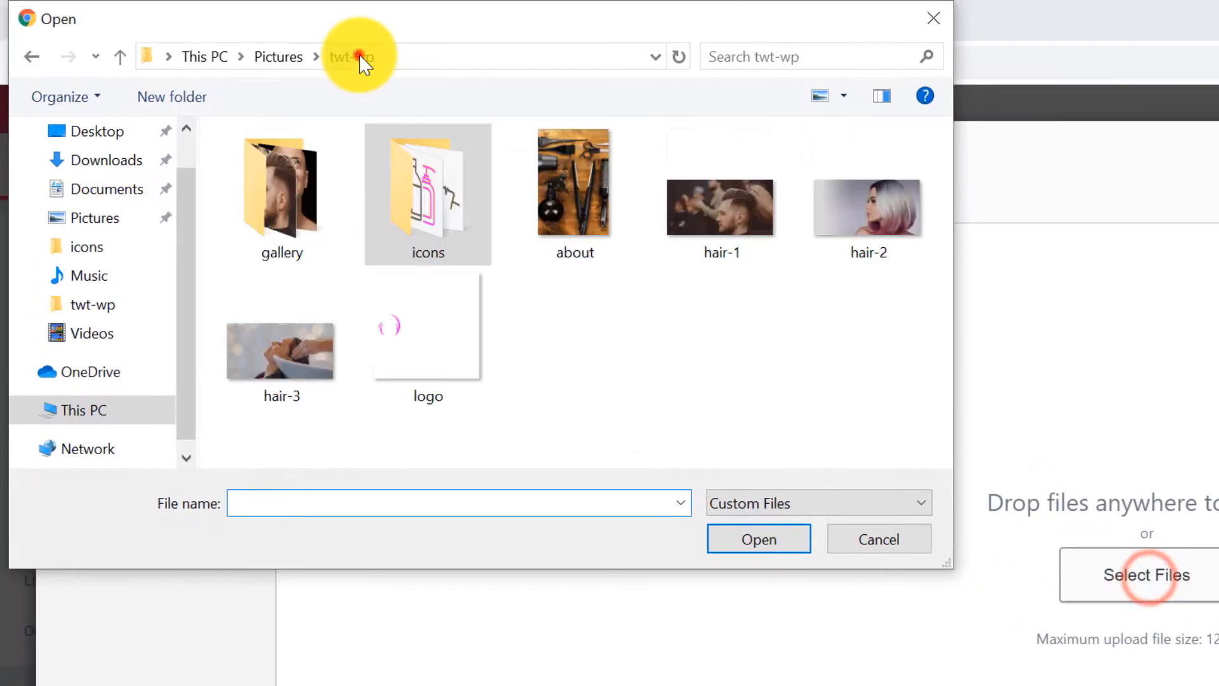
{"action": "double_click", "coordinate": [295, 184]}
{"action": "key", "text": "ctrl+a"}
{"action": "left_click", "coordinate": [759, 539]}
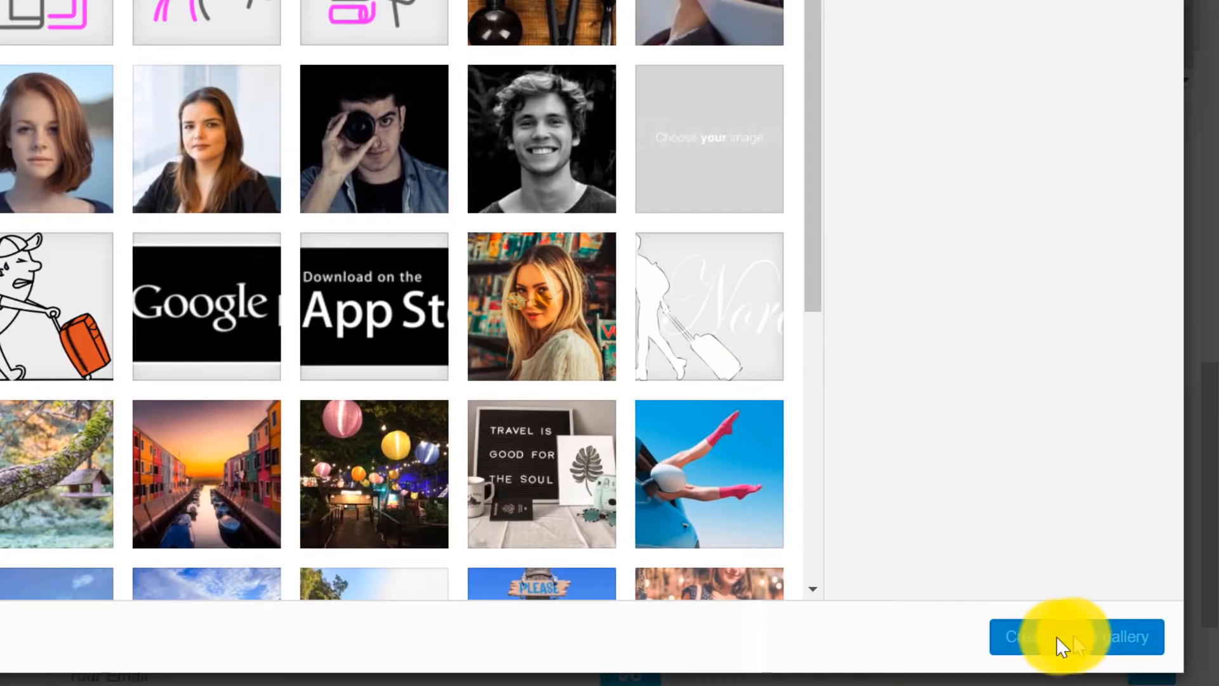
{"action": "left_click", "coordinate": [1067, 638]}
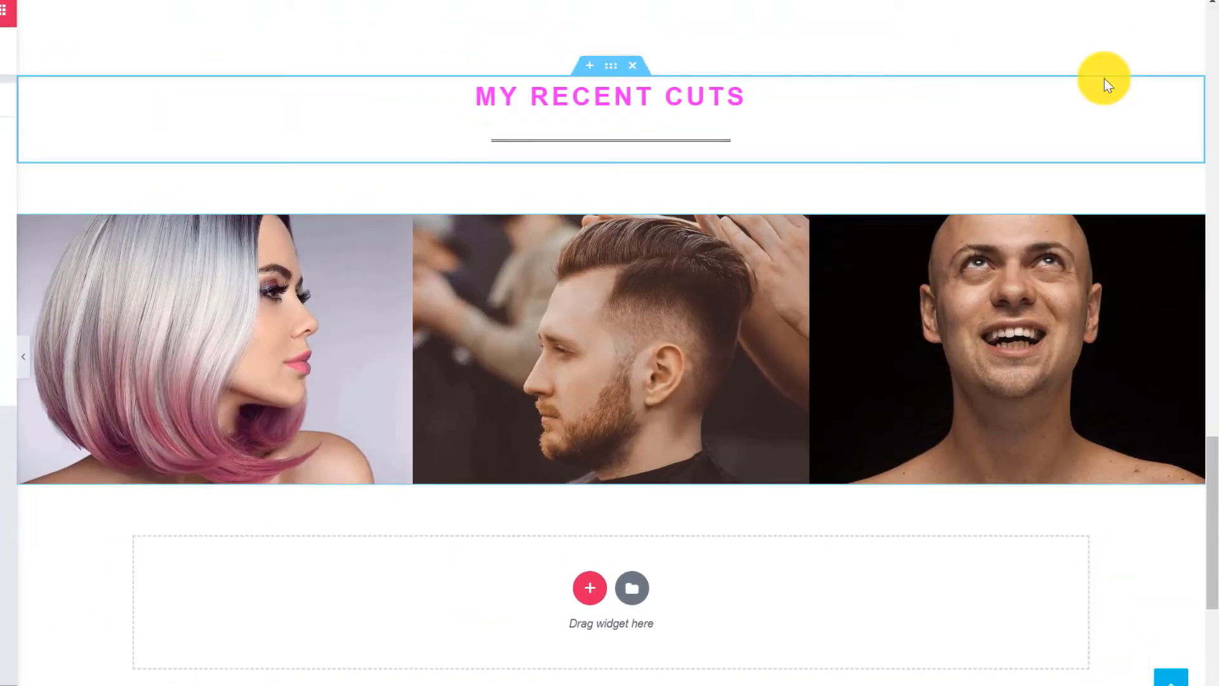
{"action": "scroll", "coordinate": [1116, 64], "scroll_direction": "down", "scroll_amount": 3}
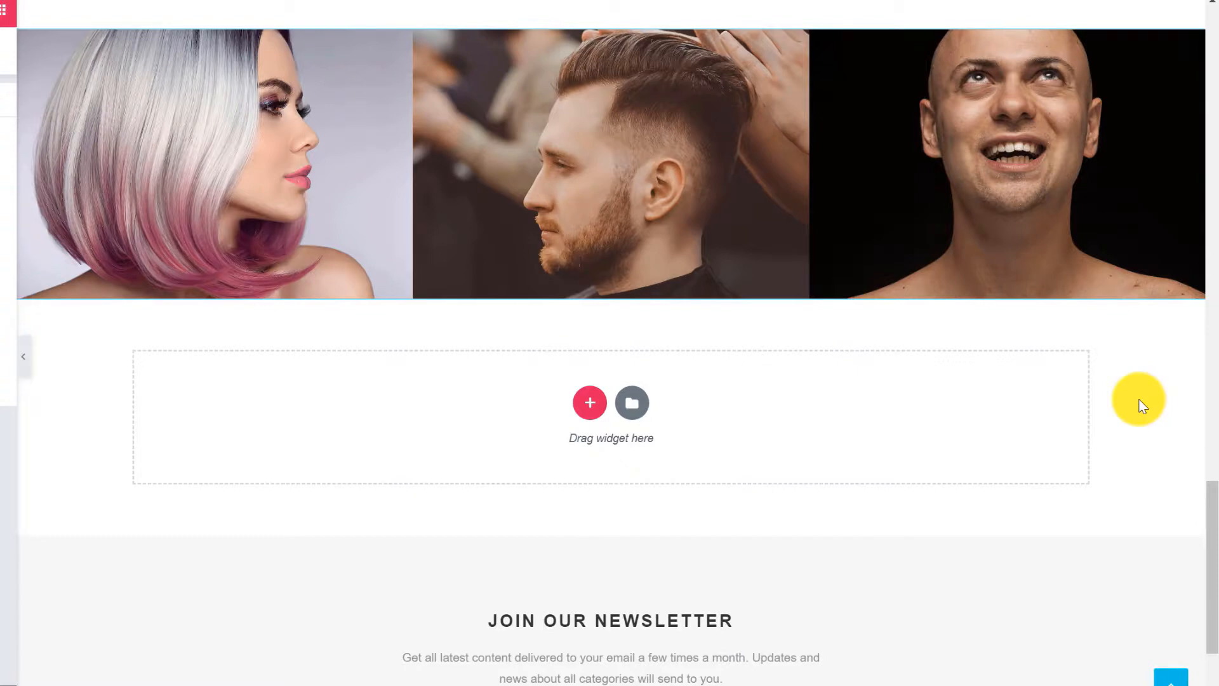
{"action": "scroll", "coordinate": [1139, 402], "scroll_direction": "down", "scroll_amount": 4}
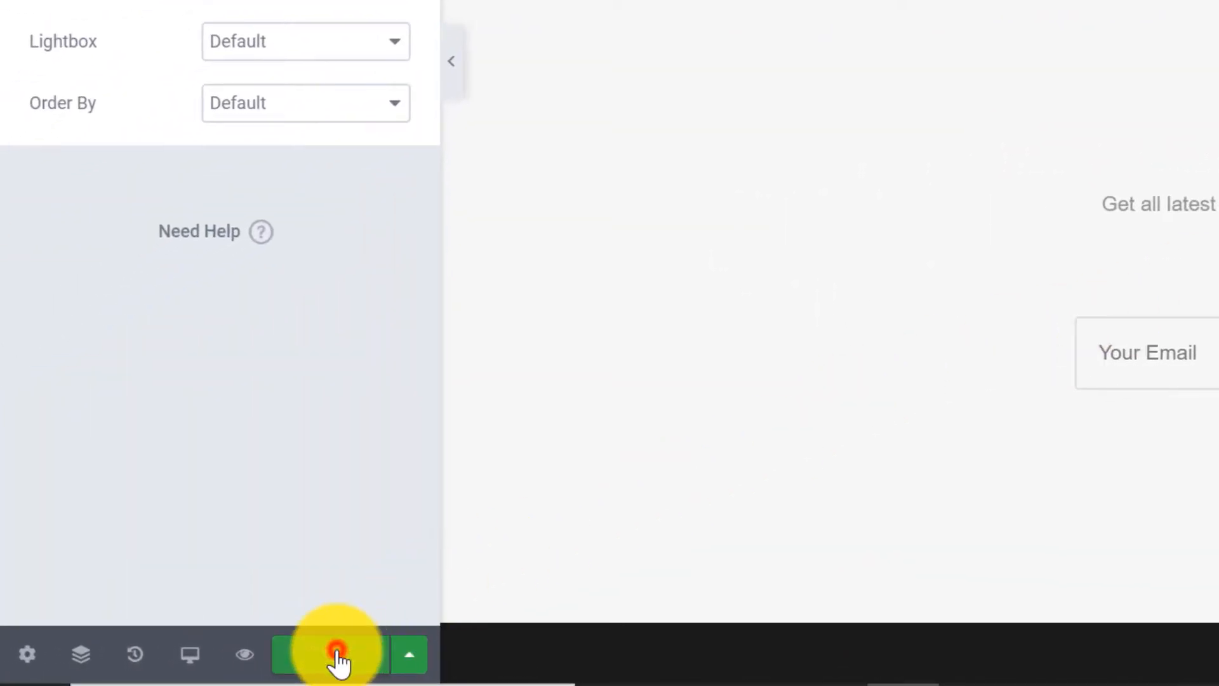
{"action": "left_click", "coordinate": [337, 654]}
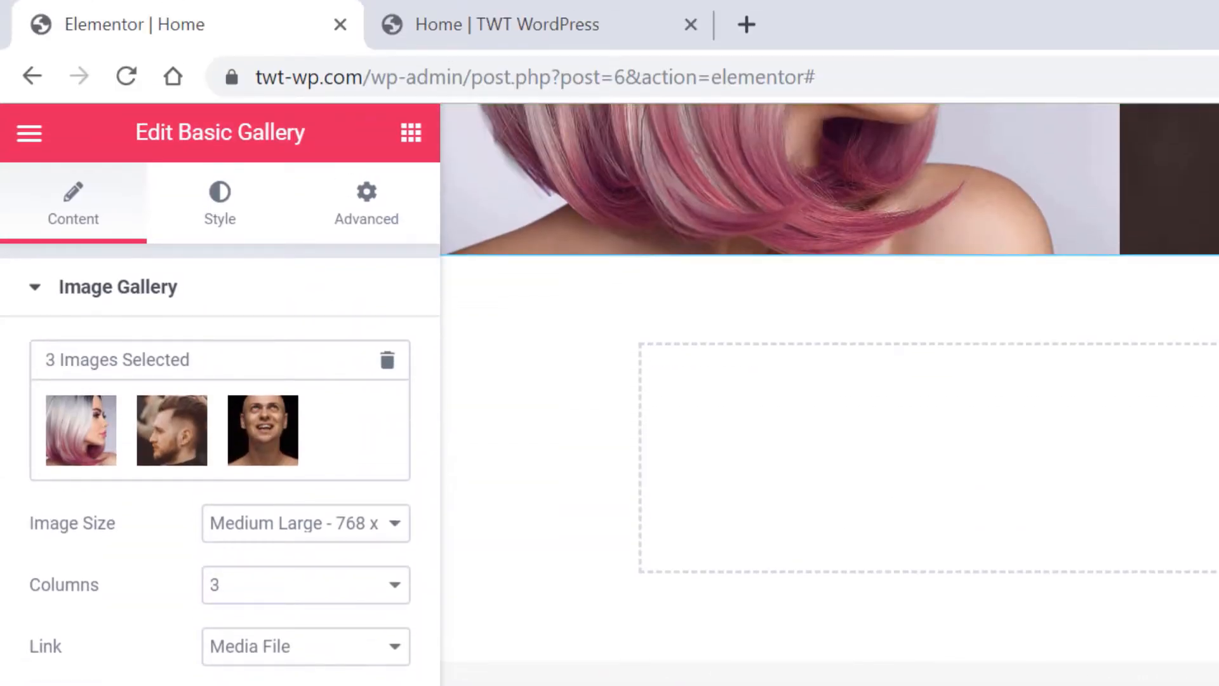
{"action": "left_click", "coordinate": [525, 26]}
{"action": "left_click", "coordinate": [132, 75]}
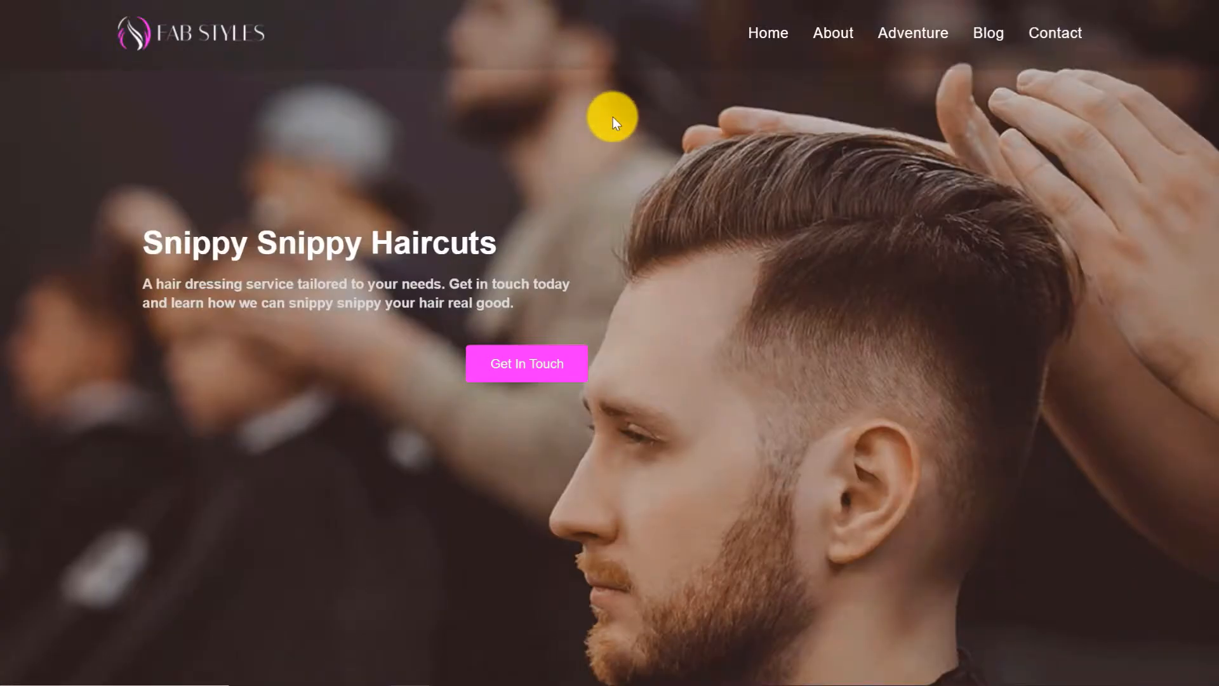
{"action": "scroll", "coordinate": [612, 116], "scroll_direction": "down", "scroll_amount": 3}
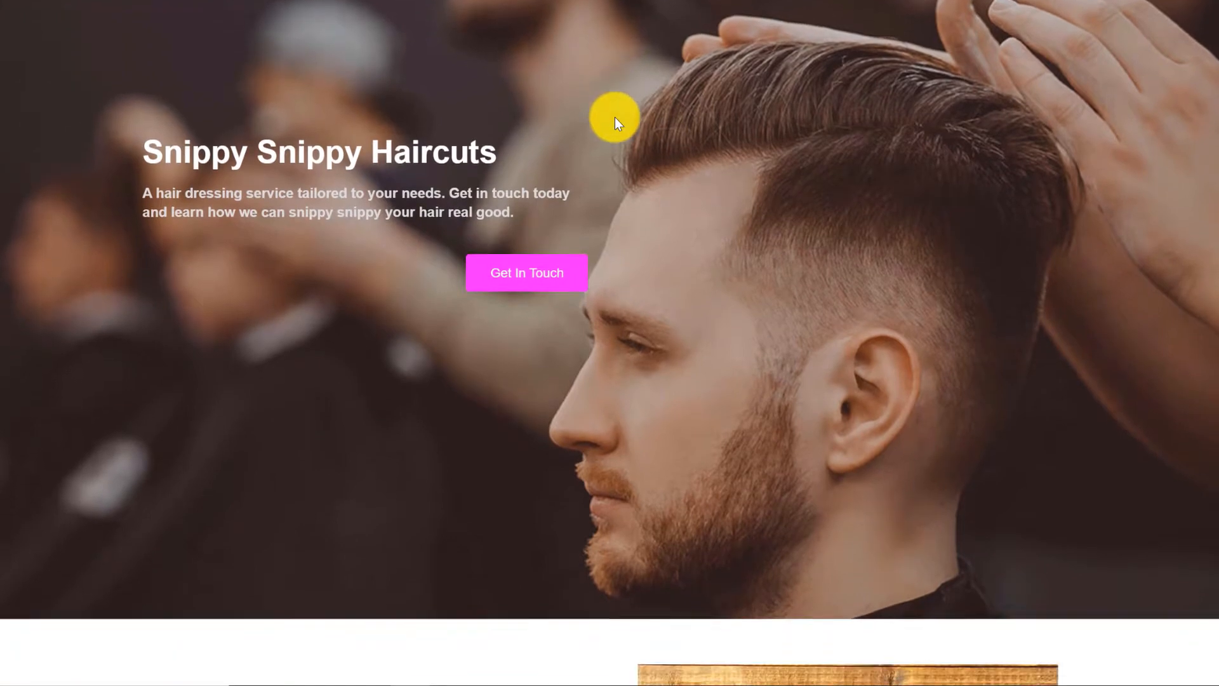
{"action": "scroll", "coordinate": [615, 117], "scroll_direction": "down", "scroll_amount": 9}
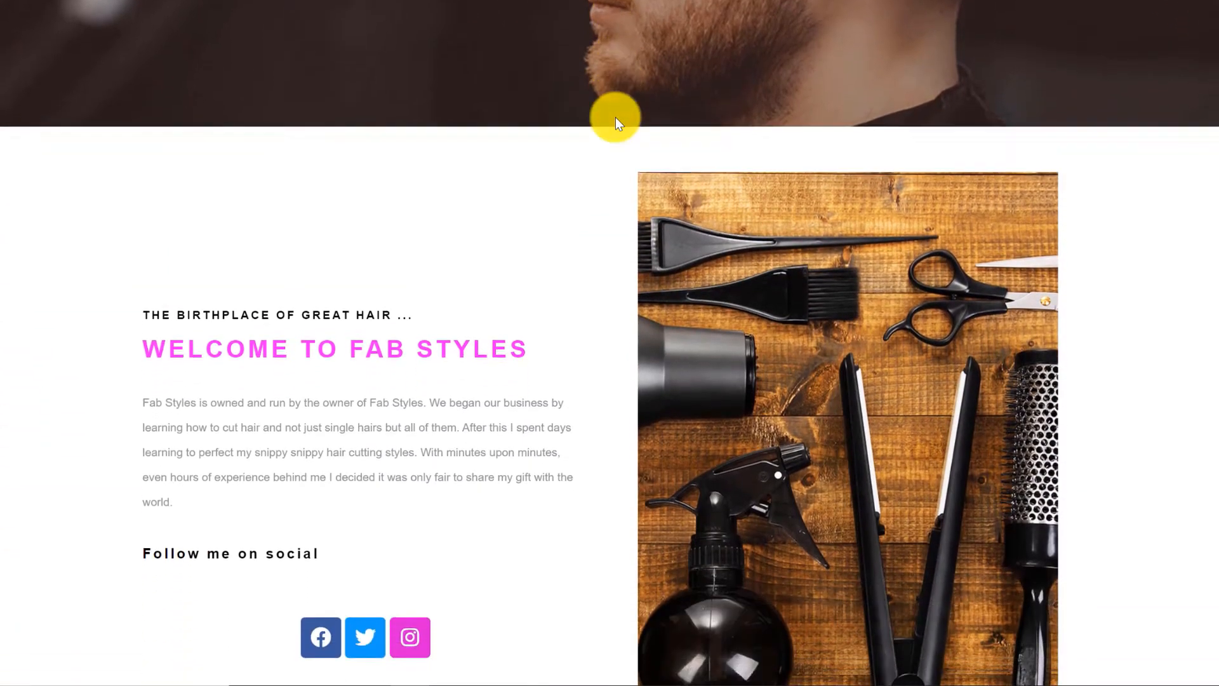
{"action": "scroll", "coordinate": [615, 117], "scroll_direction": "down", "scroll_amount": 7}
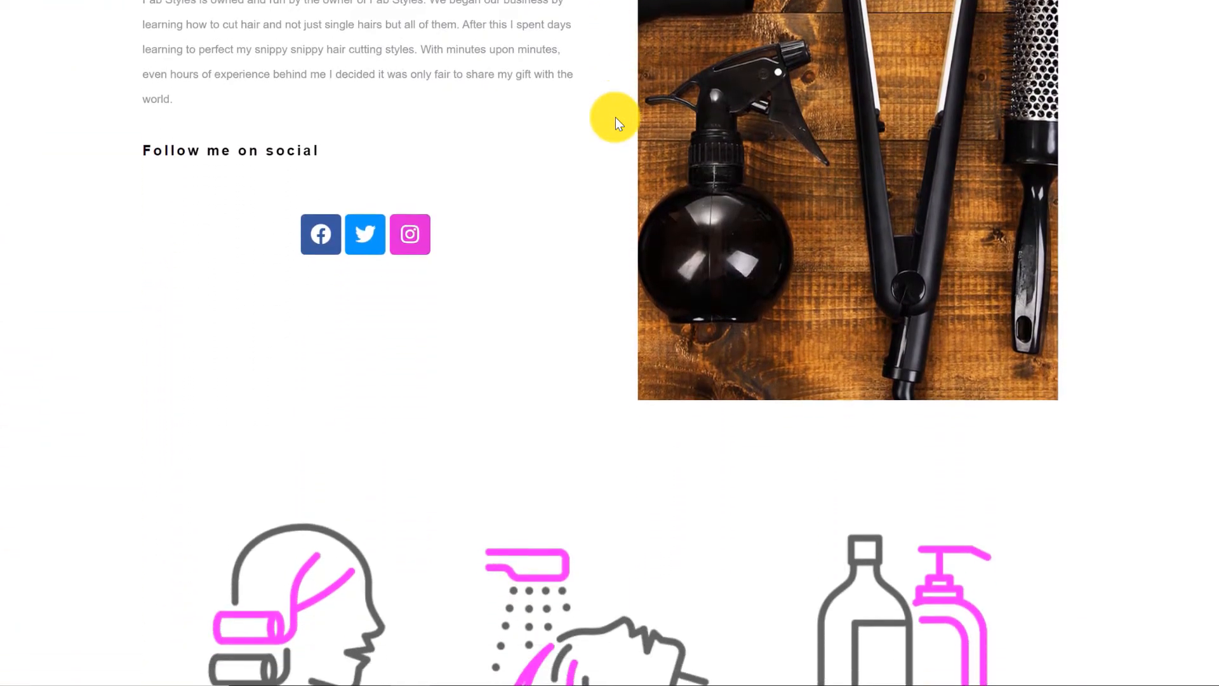
{"action": "scroll", "coordinate": [615, 117], "scroll_direction": "down", "scroll_amount": 8}
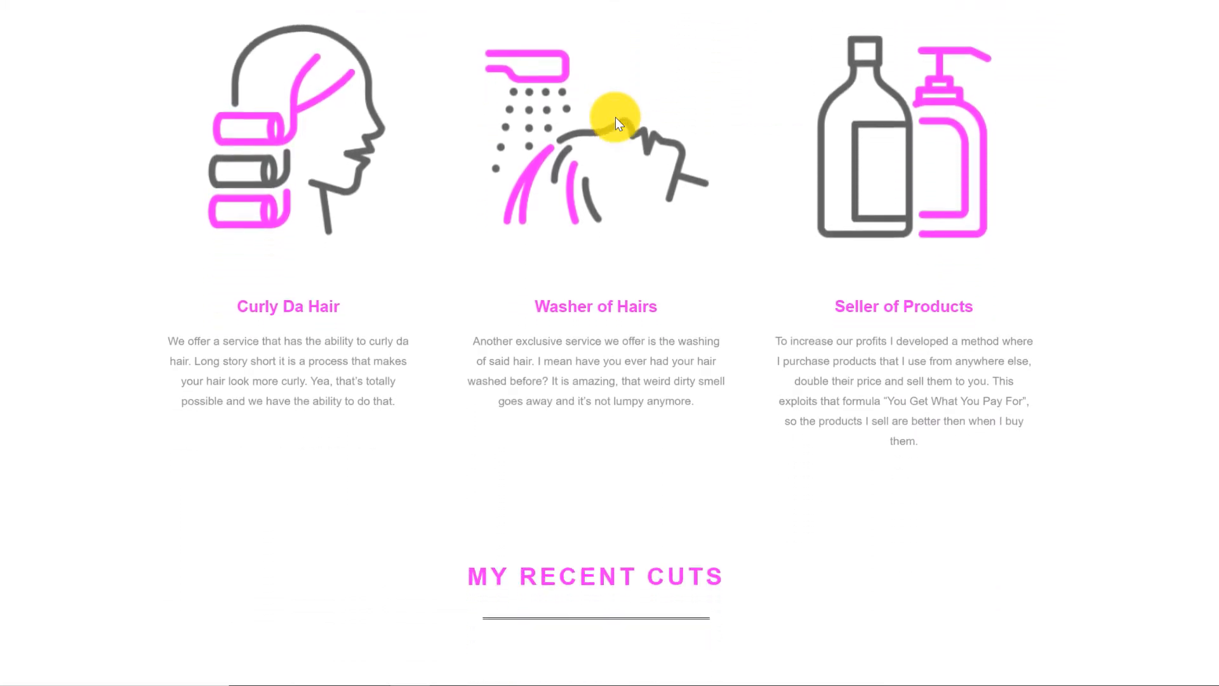
{"action": "scroll", "coordinate": [616, 117], "scroll_direction": "down", "scroll_amount": 6}
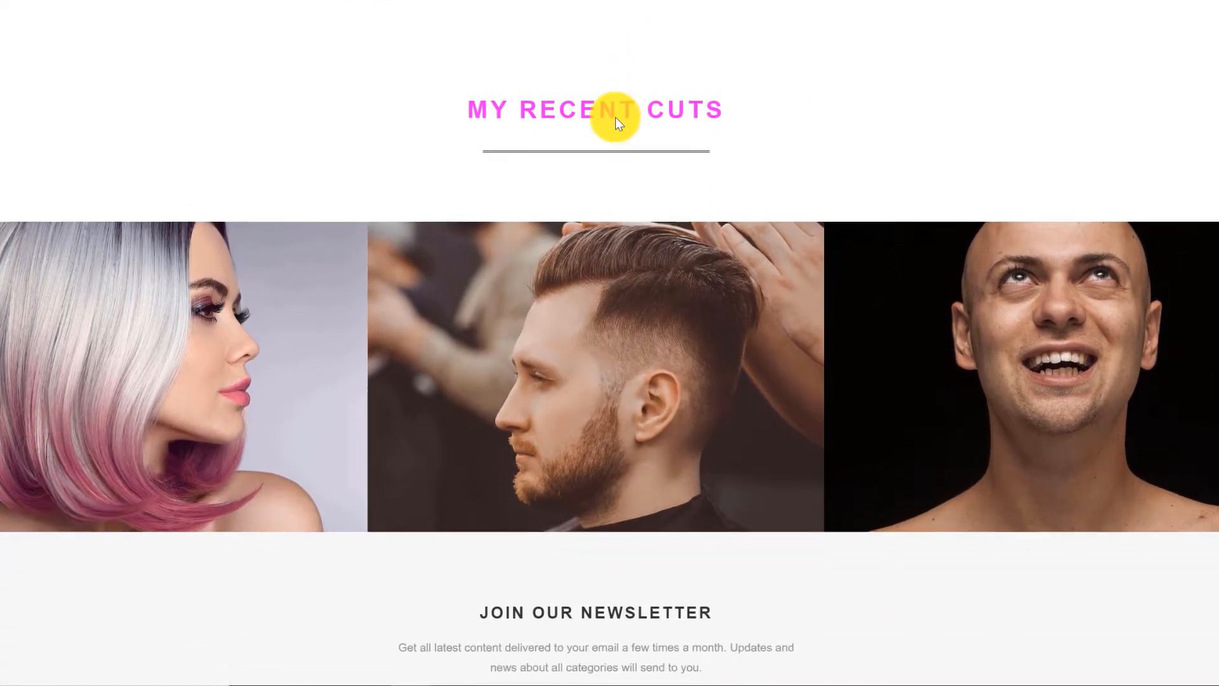
{"action": "scroll", "coordinate": [615, 118], "scroll_direction": "down", "scroll_amount": 3}
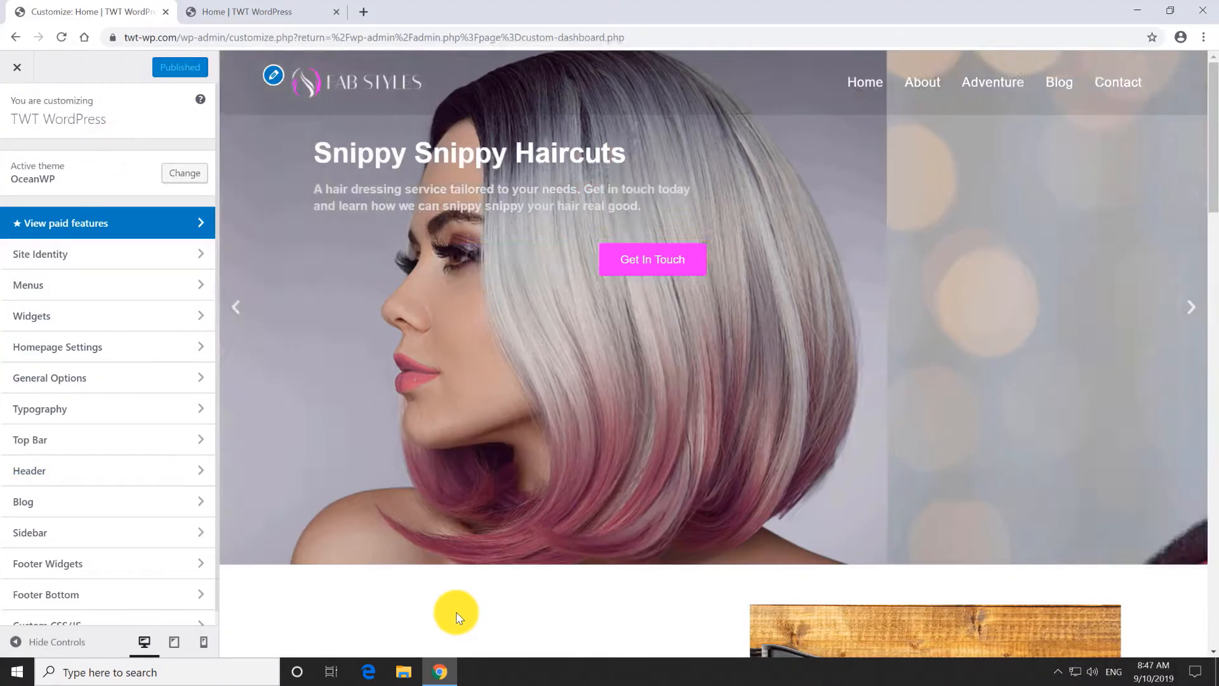
Re-enable Footer Widgets with the Custom Footer template, then return to the dashboard.
{"action": "scroll", "coordinate": [438, 603], "scroll_direction": "down", "scroll_amount": 20}
{"action": "scroll", "coordinate": [433, 602], "scroll_direction": "down", "scroll_amount": 5}
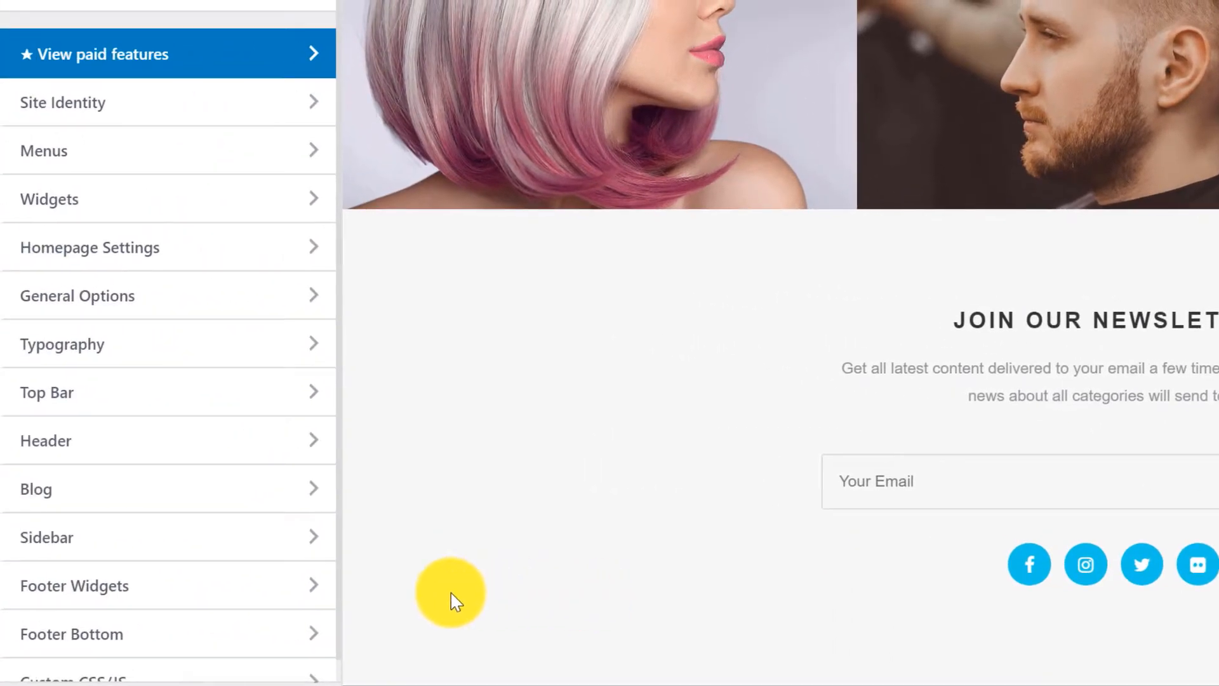
{"action": "left_click", "coordinate": [175, 586]}
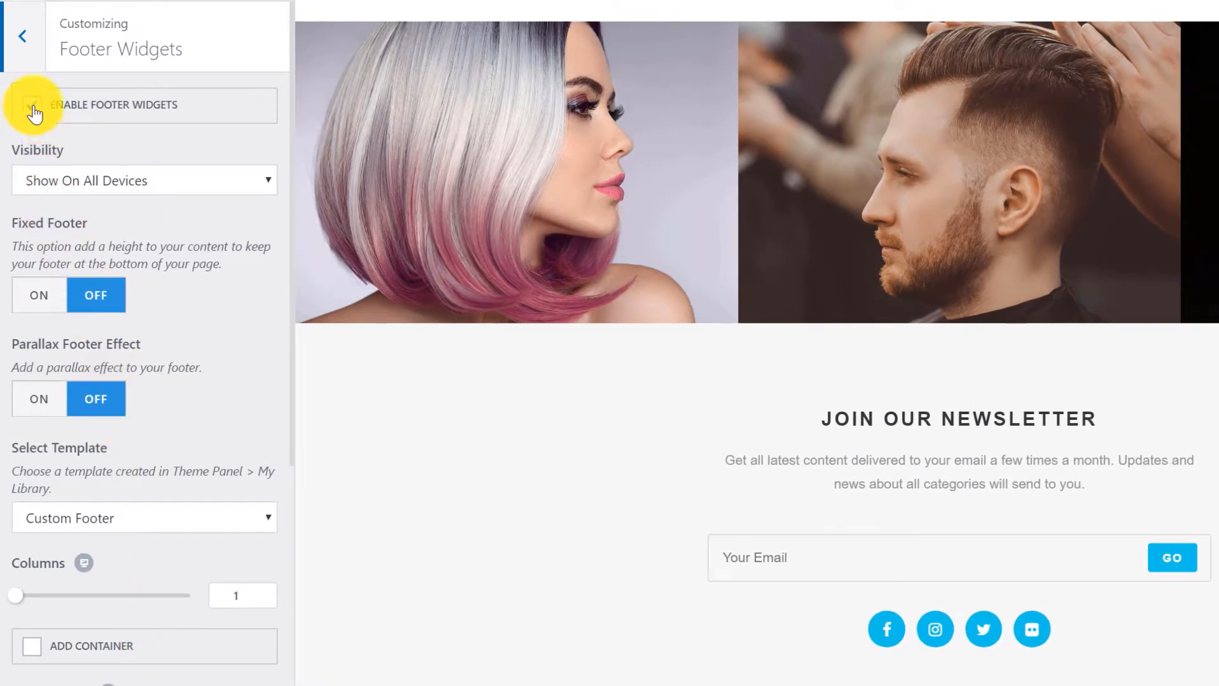
{"action": "left_click", "coordinate": [31, 107]}
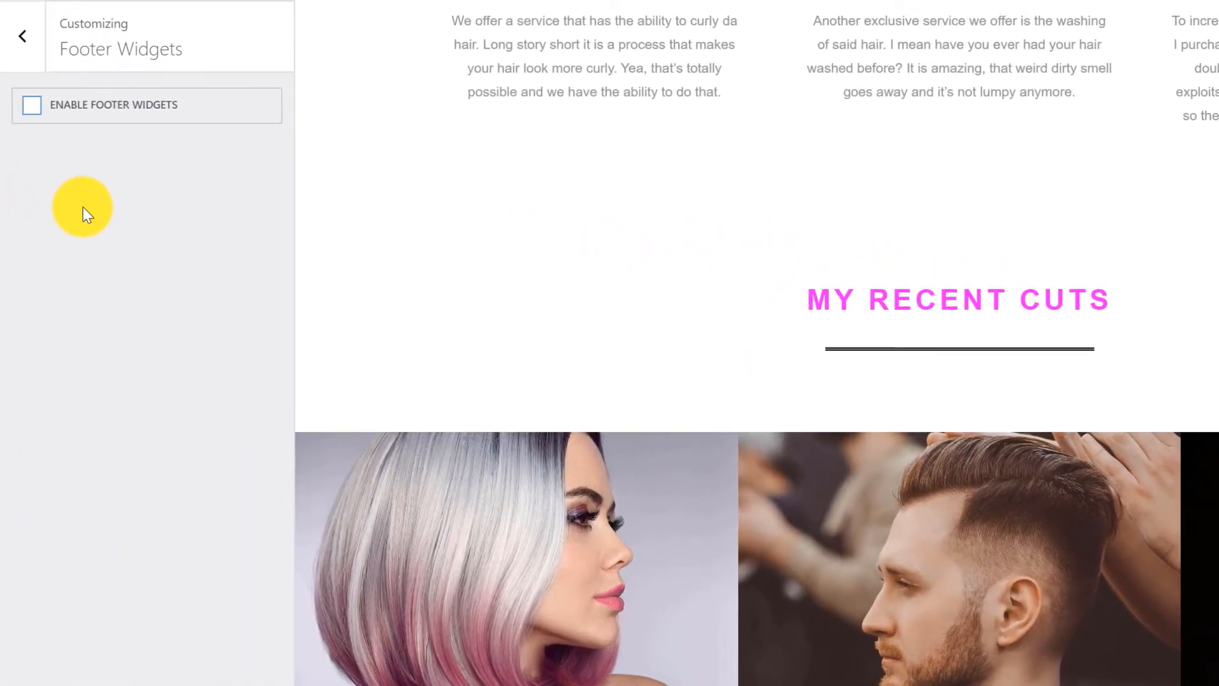
{"action": "left_click", "coordinate": [28, 108]}
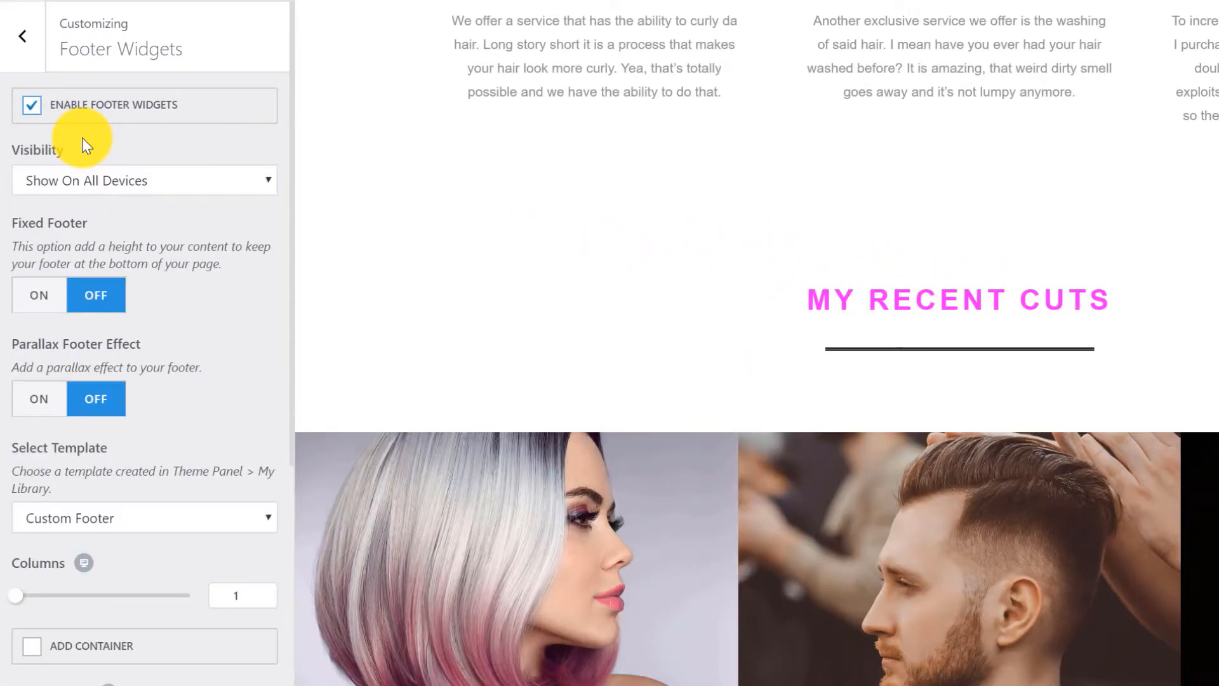
{"action": "scroll", "coordinate": [413, 238], "scroll_direction": "down", "scroll_amount": 5}
{"action": "scroll", "coordinate": [413, 235], "scroll_direction": "down", "scroll_amount": 1}
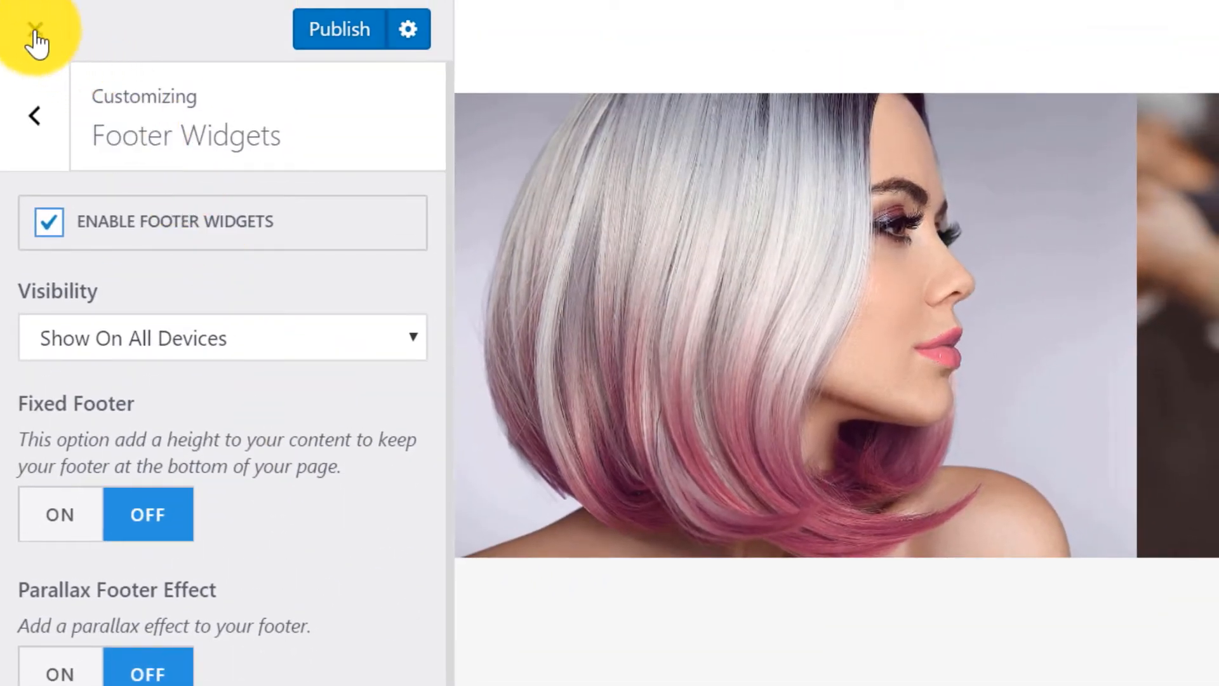
{"action": "left_click", "coordinate": [28, 28]}
Leave the Customizer and open the Custom Footer template from the theme's My Library in Elementor.
{"action": "key", "text": "Return"}
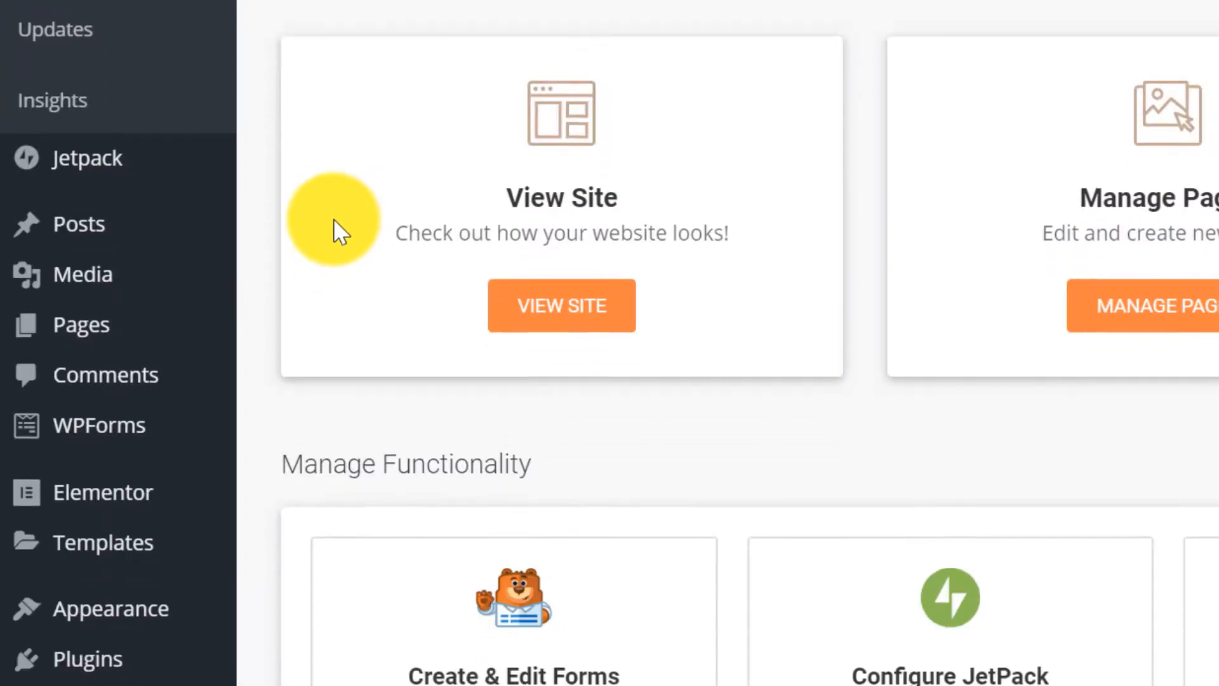
{"action": "scroll", "coordinate": [318, 235], "scroll_direction": "down", "scroll_amount": 5}
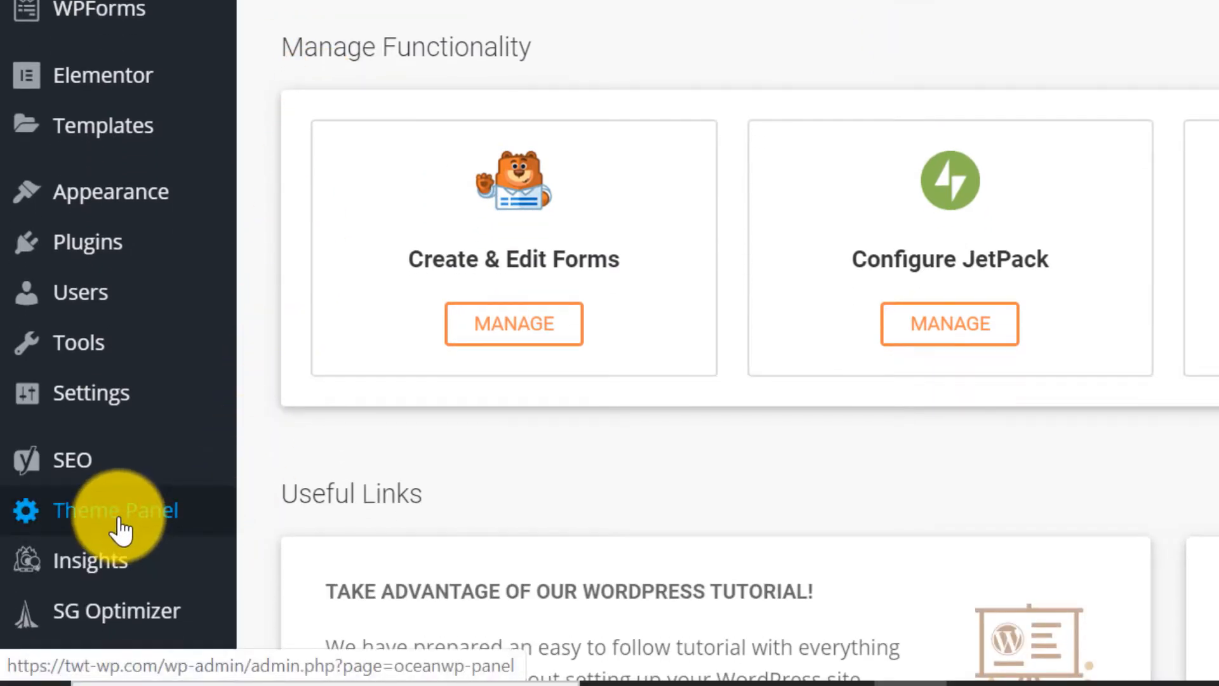
{"action": "left_click", "coordinate": [119, 540]}
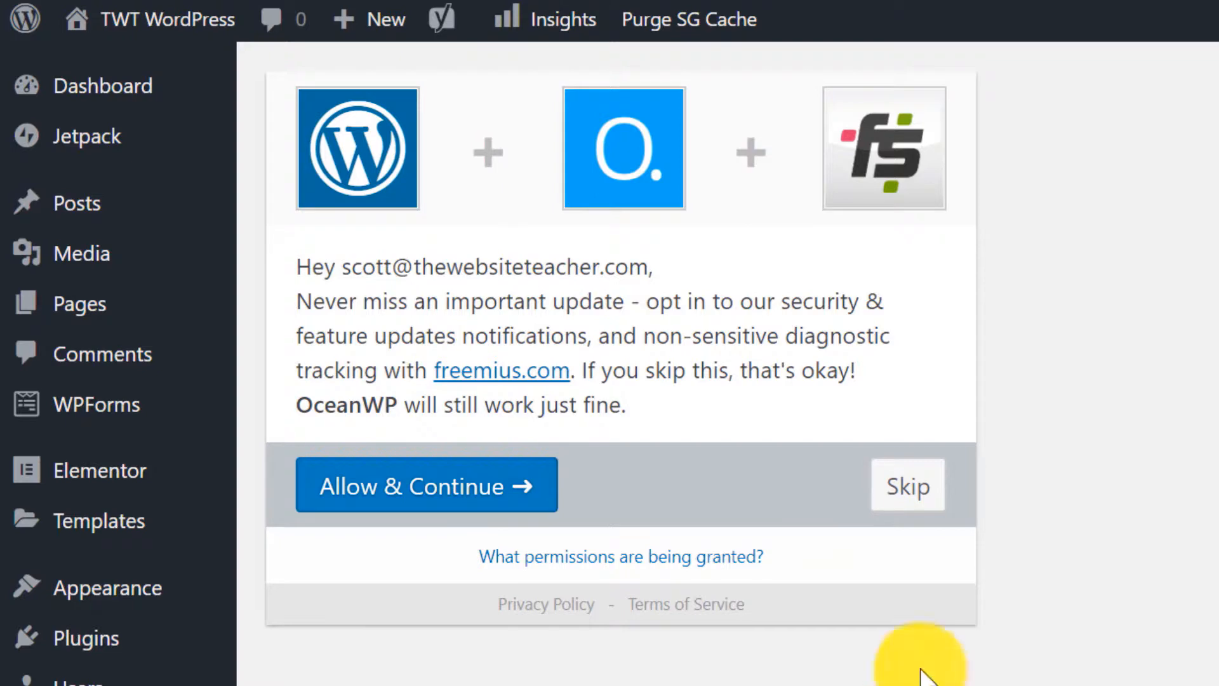
{"action": "left_click", "coordinate": [906, 499]}
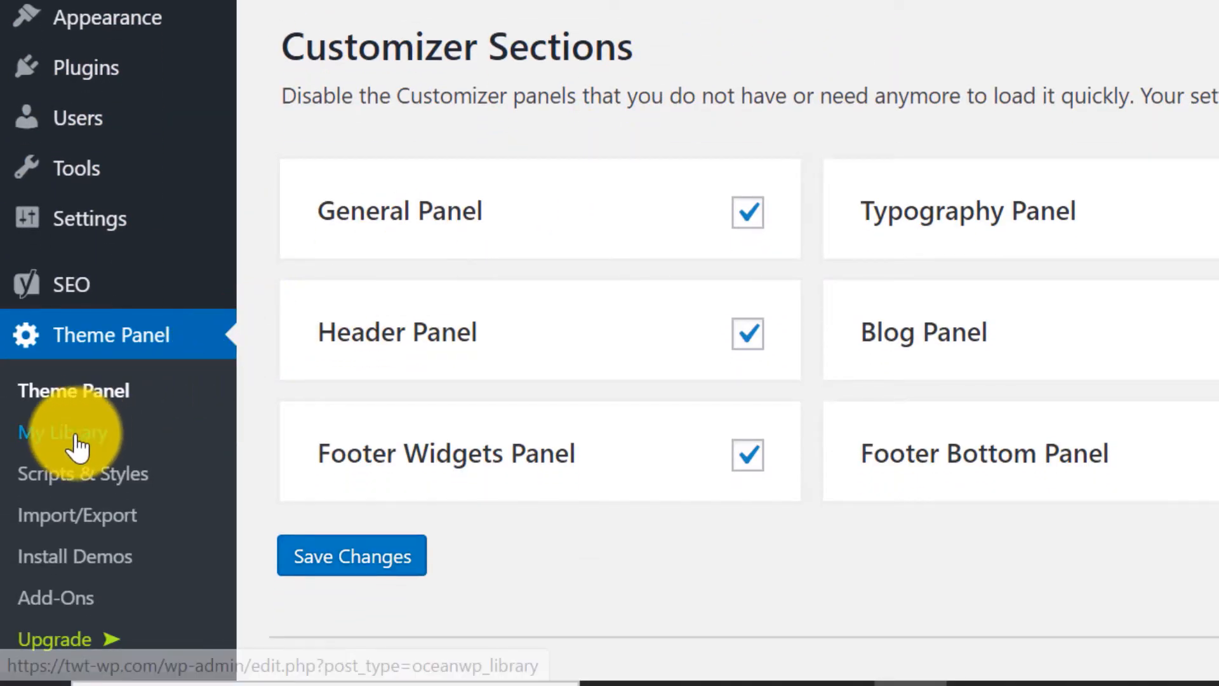
{"action": "left_click", "coordinate": [78, 444]}
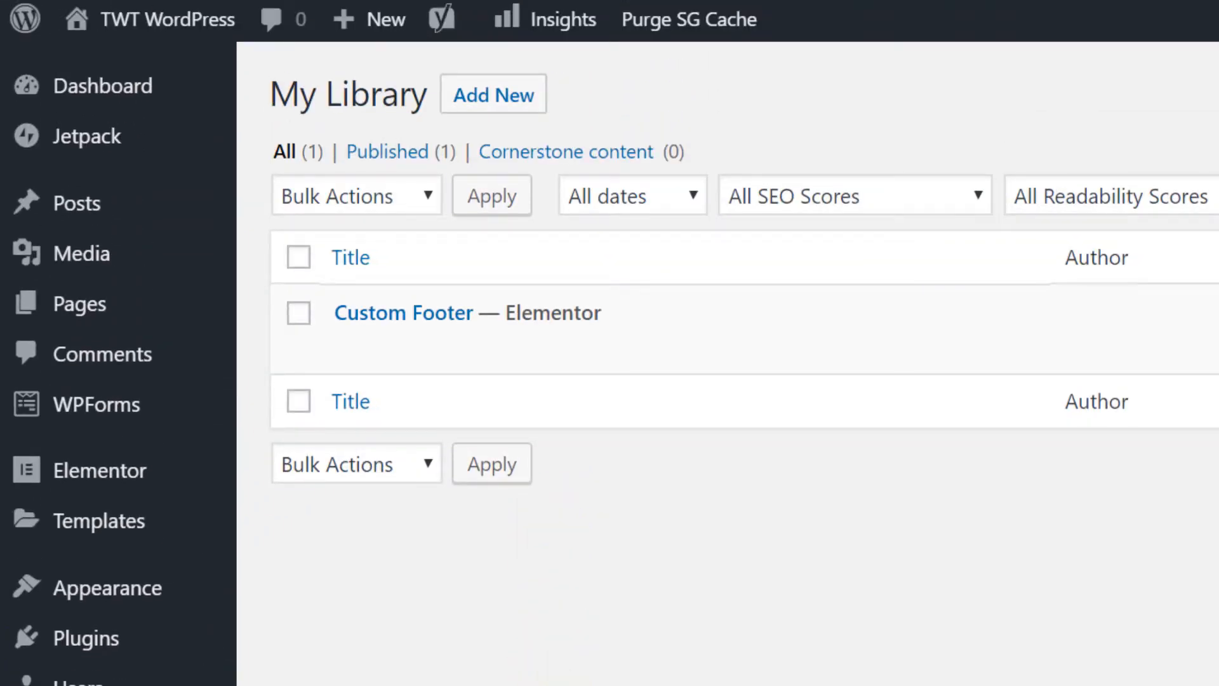
{"action": "left_click", "coordinate": [735, 357]}
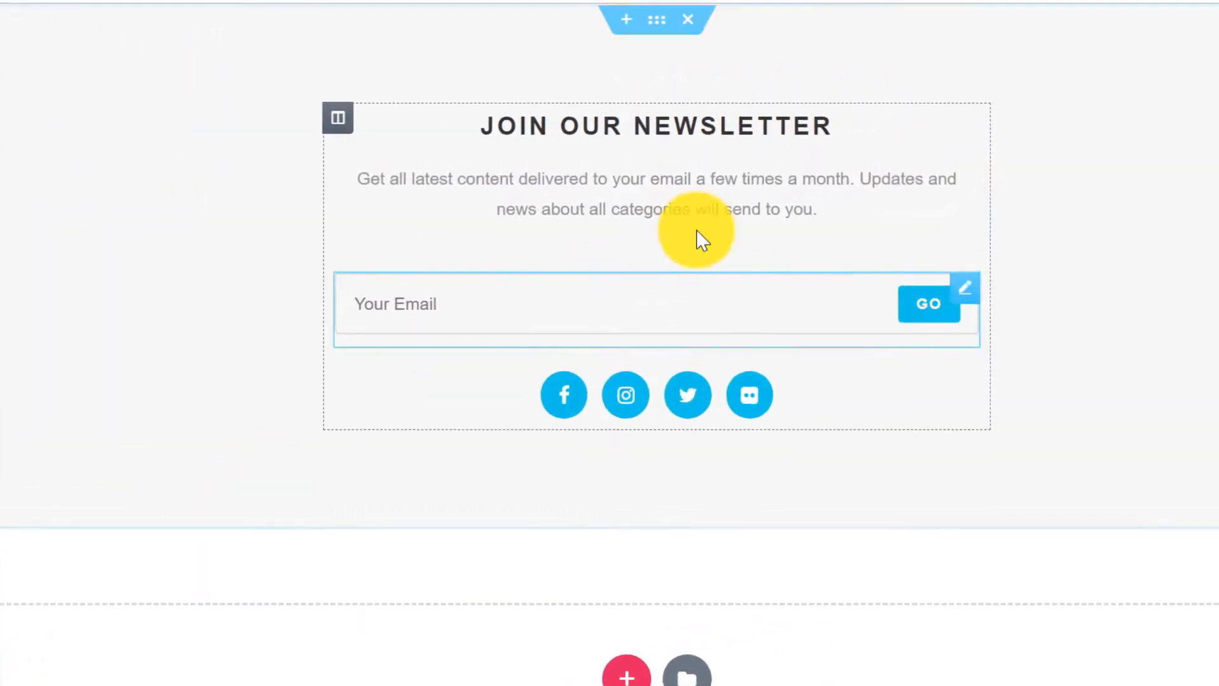
Set the JOIN OUR NEWSLETTER heading's text colour to #ff00ff.
{"action": "left_click", "coordinate": [969, 130]}
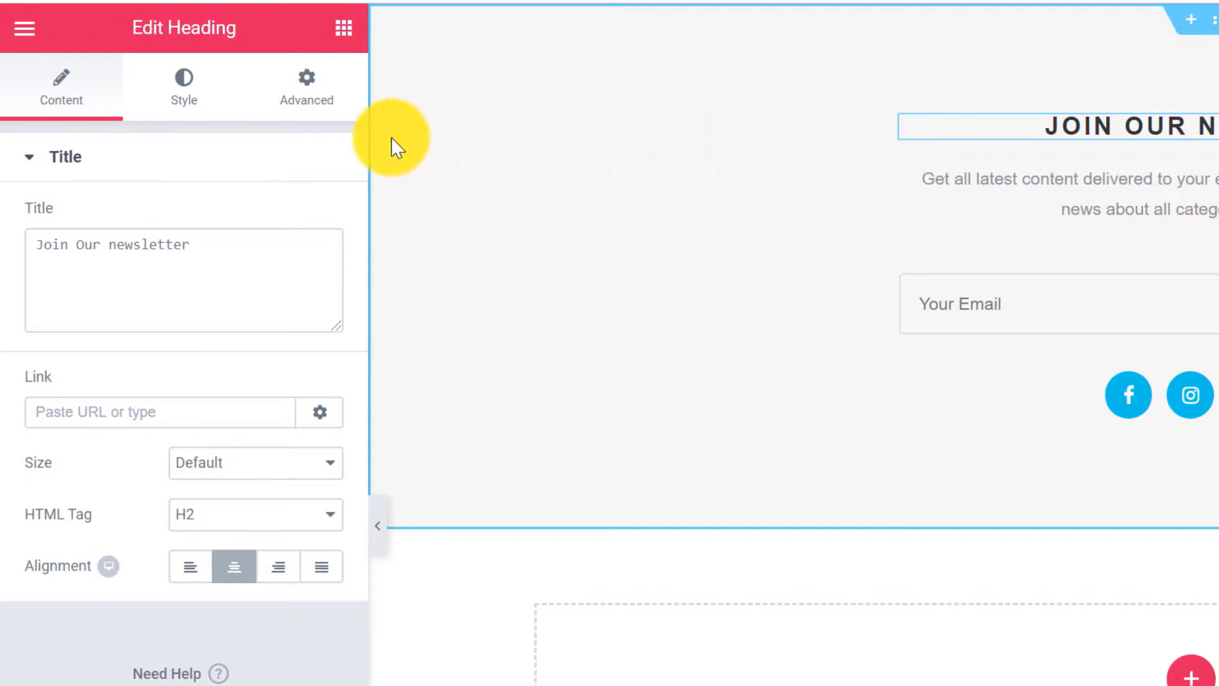
{"action": "left_click", "coordinate": [182, 95]}
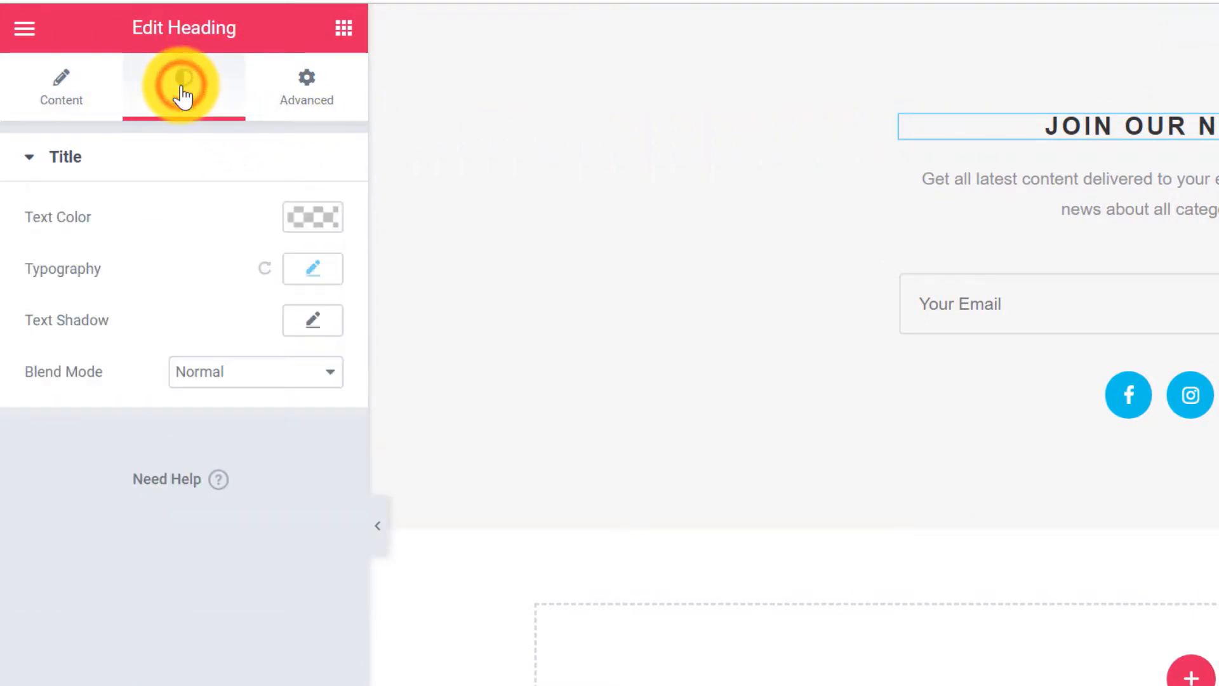
{"action": "left_click", "coordinate": [312, 215]}
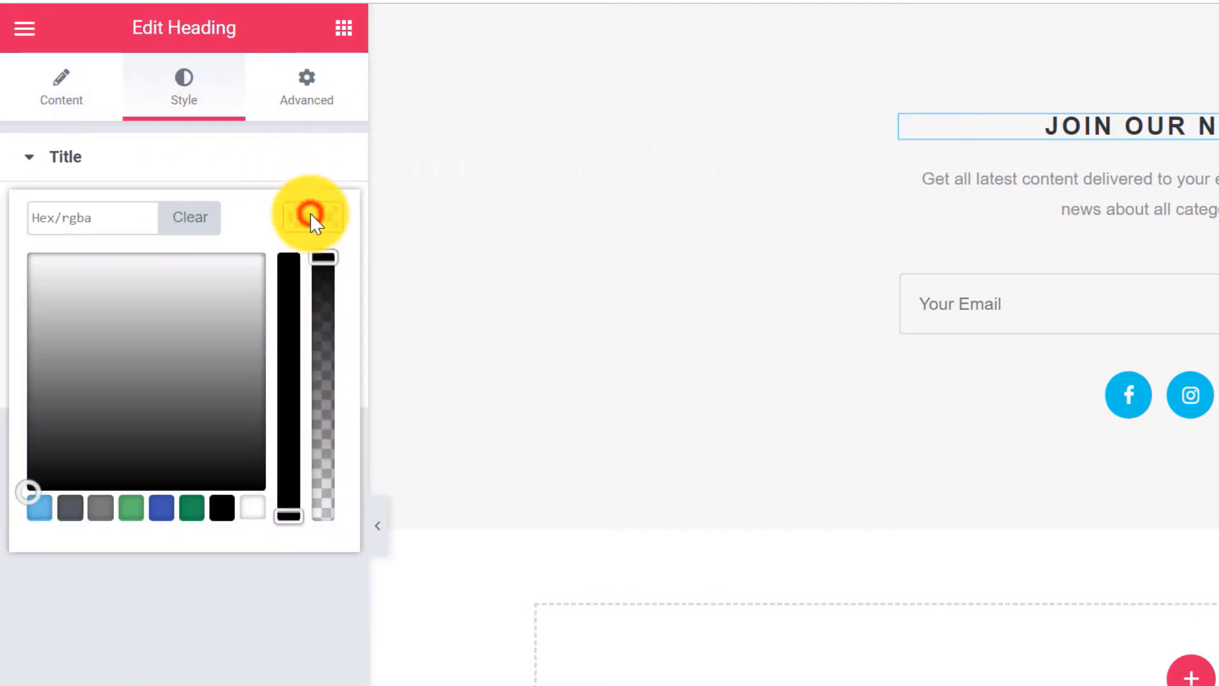
{"action": "left_click", "coordinate": [101, 218]}
{"action": "type", "text": "ff"}
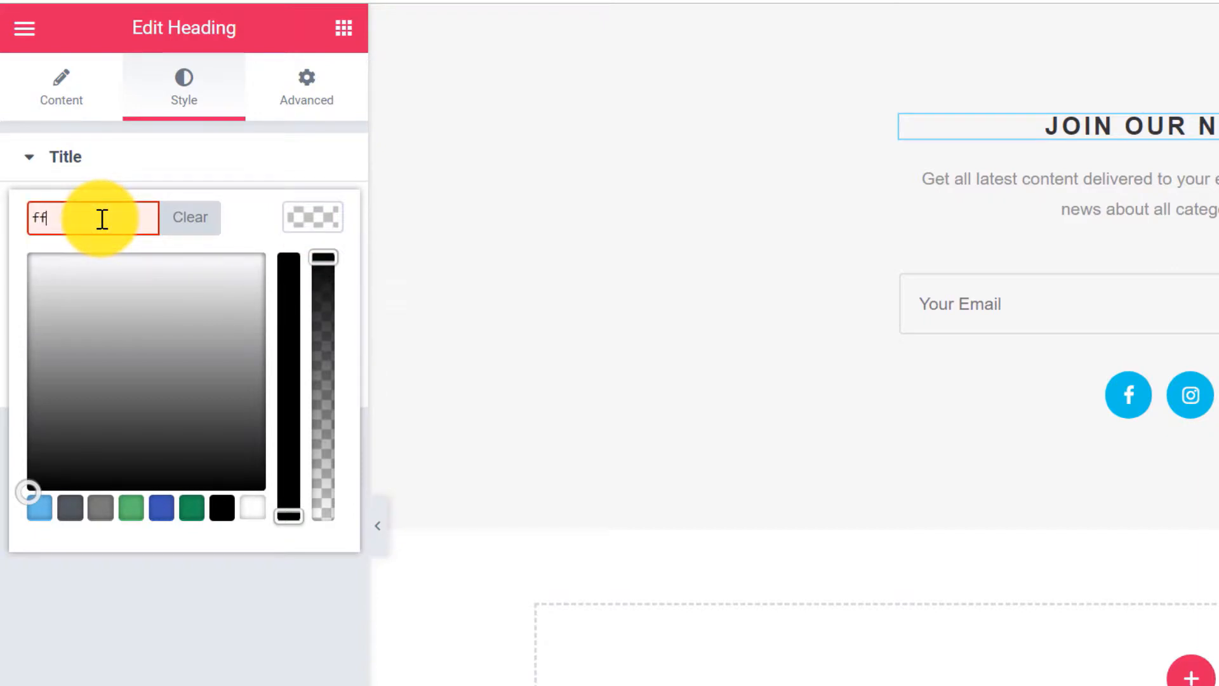
{"action": "type", "text": "00ff"}
{"action": "left_click", "coordinate": [313, 213]}
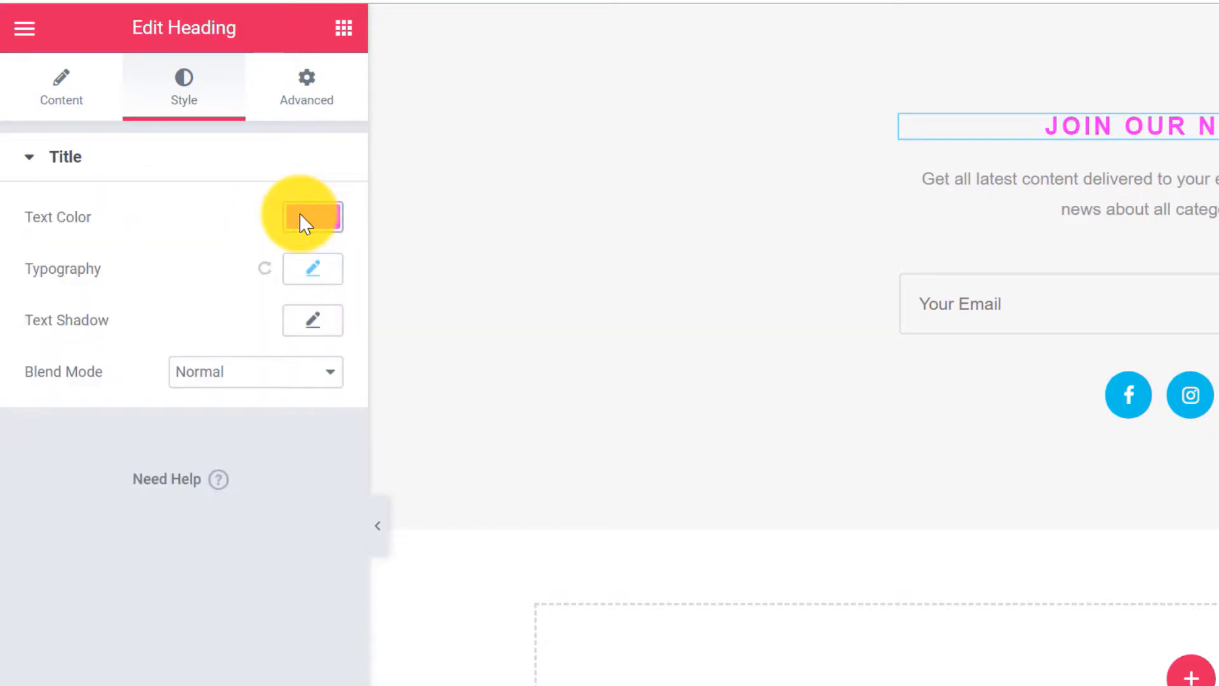
Change the newsletter heading's size to Large.
{"action": "left_click", "coordinate": [69, 102]}
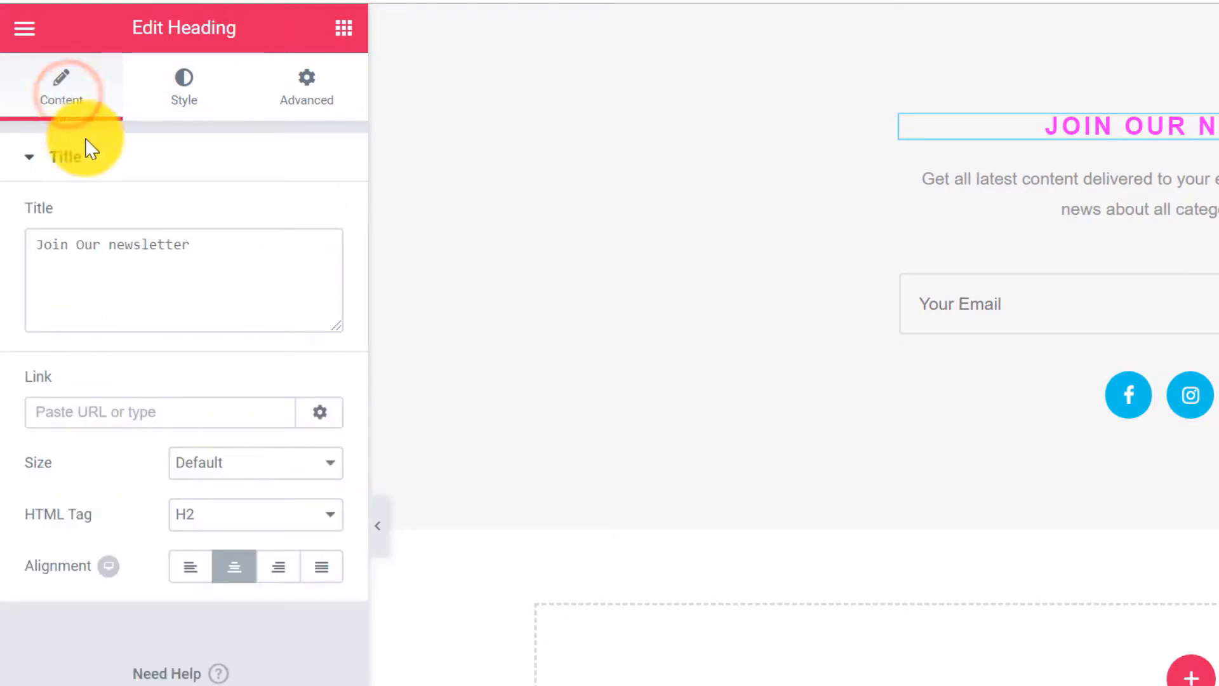
{"action": "left_click", "coordinate": [256, 474]}
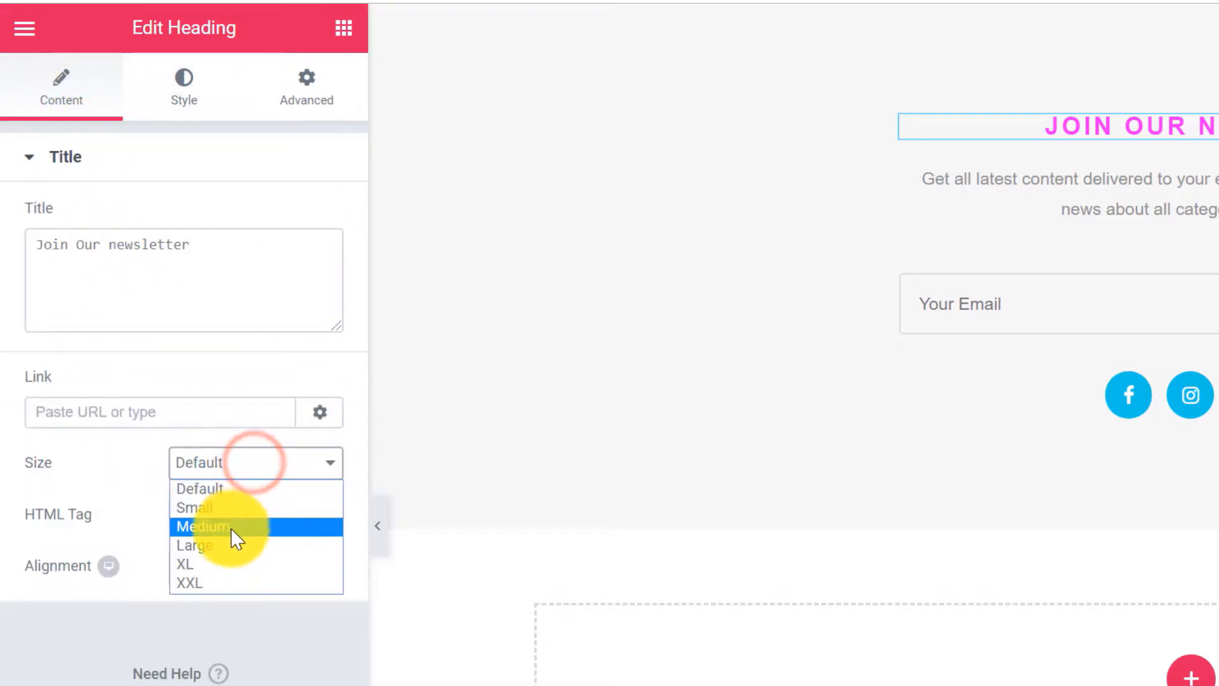
{"action": "left_click", "coordinate": [218, 549]}
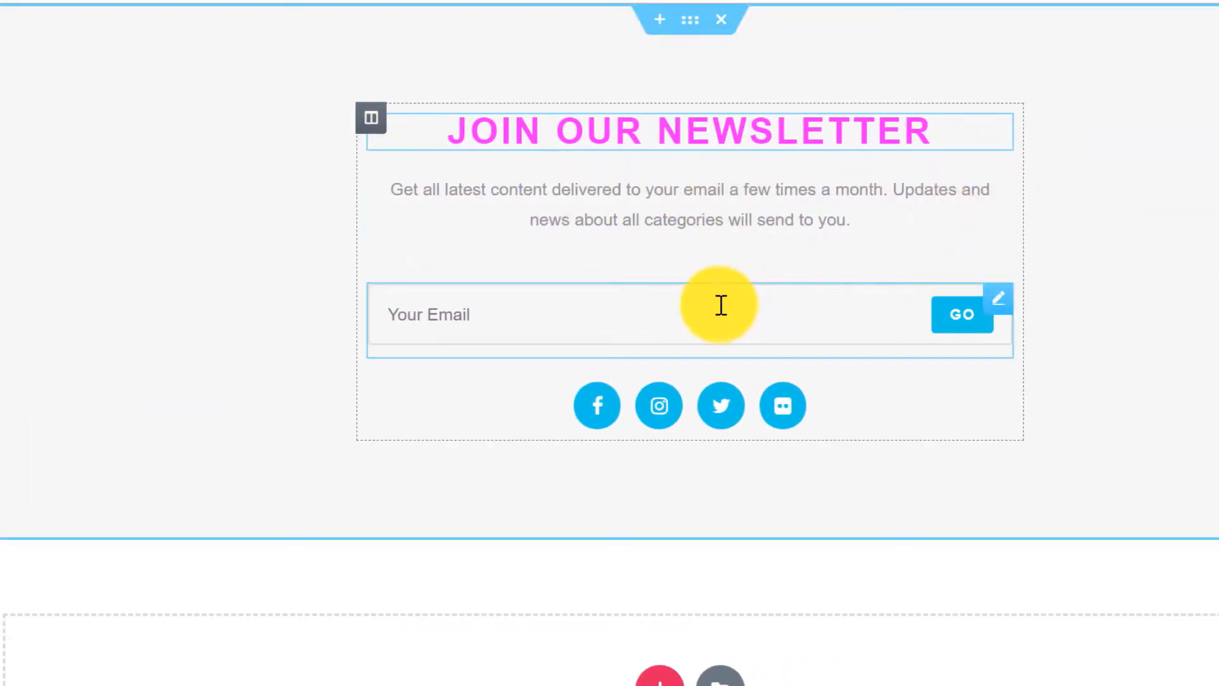
{"action": "left_click", "coordinate": [1001, 294]}
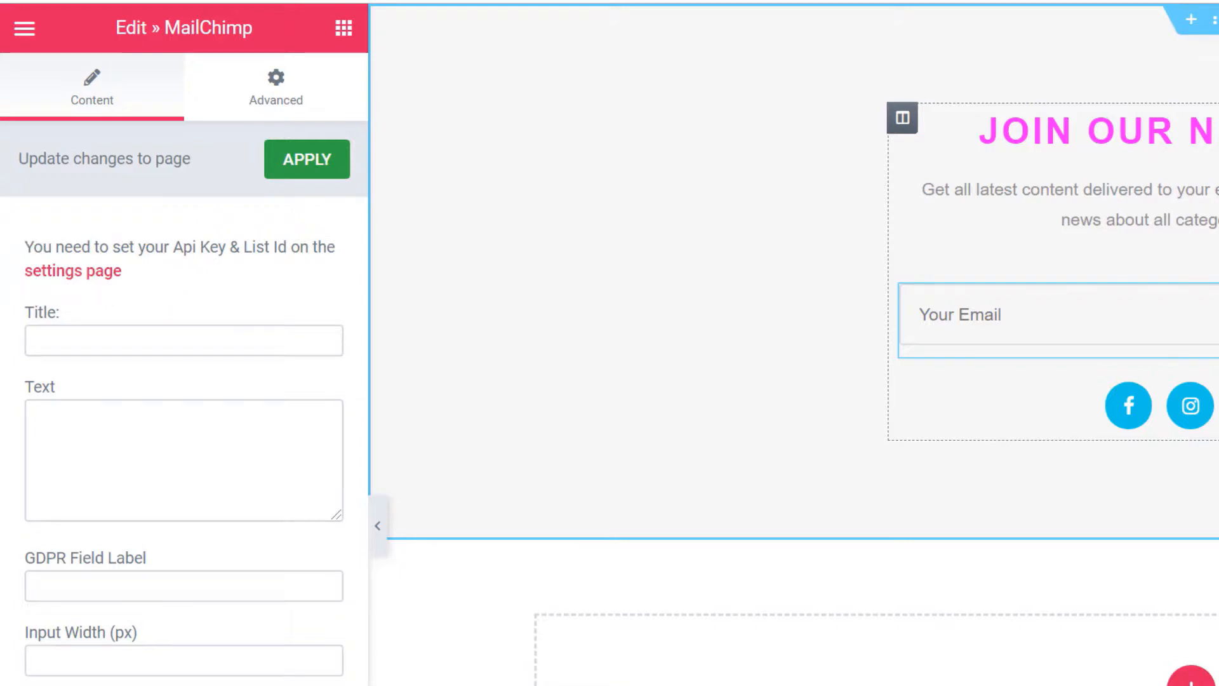
Change the signup field placeholder from 'Your Email' to 'Enter Your Email'.
{"action": "left_click", "coordinate": [137, 475]}
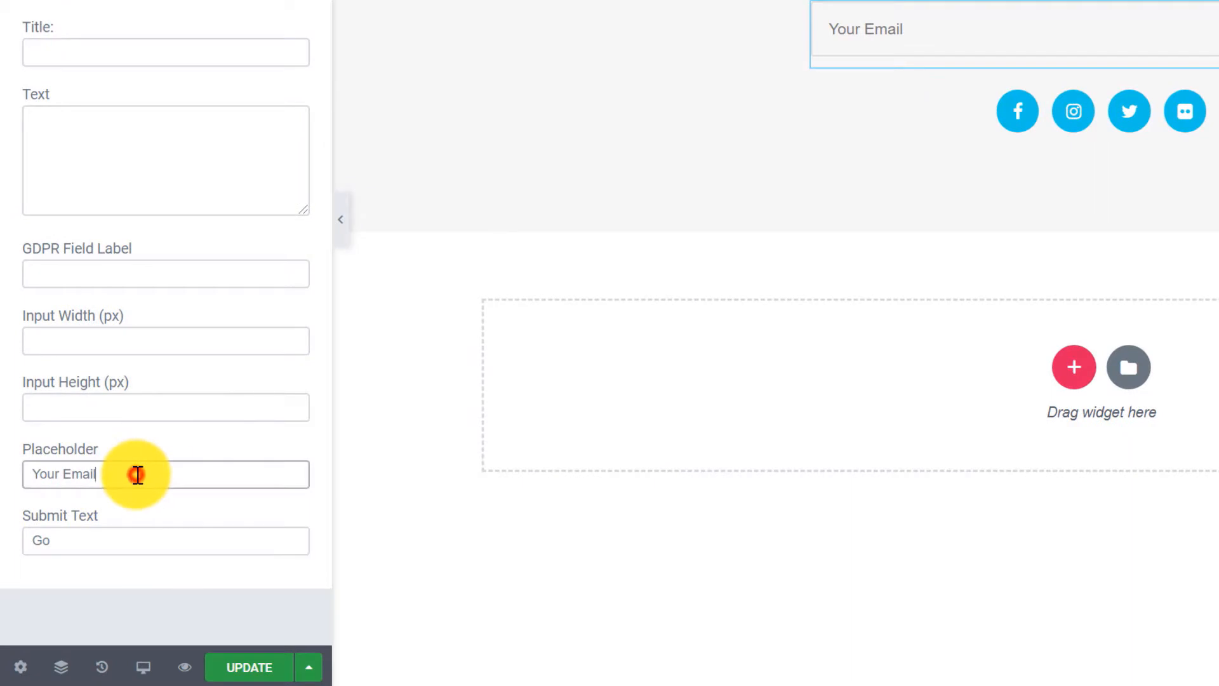
{"action": "key", "text": "Home"}
{"action": "type", "text": "Enter"}
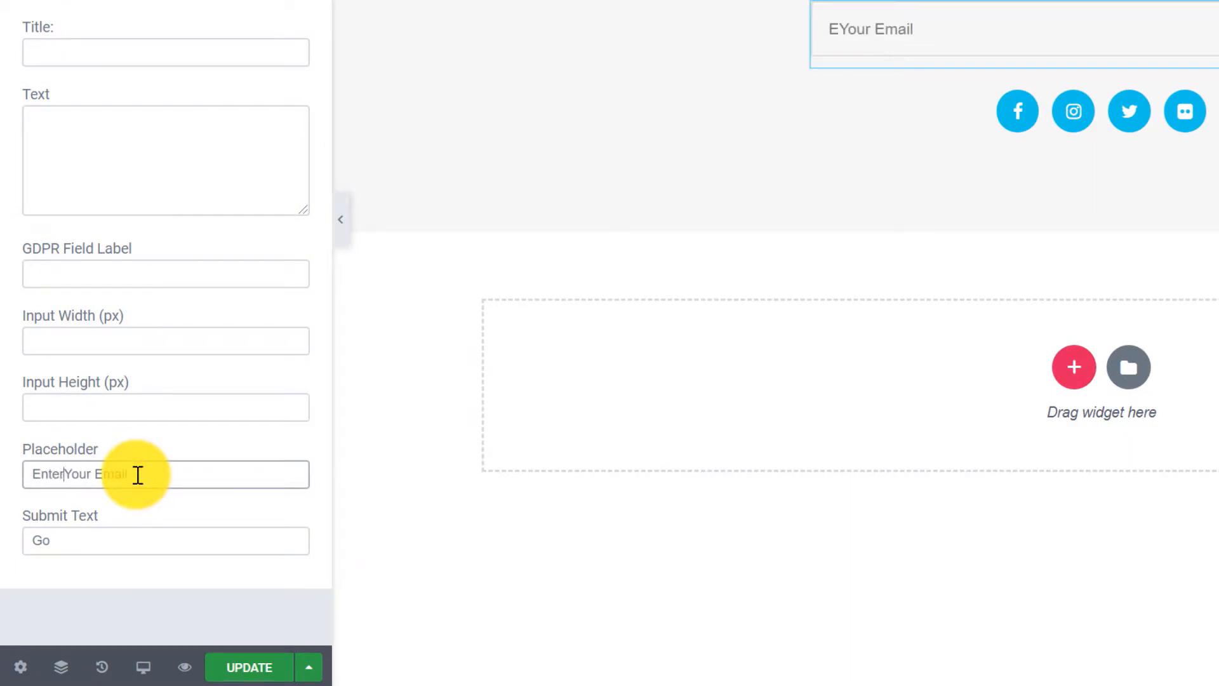
{"action": "left_click", "coordinate": [80, 540]}
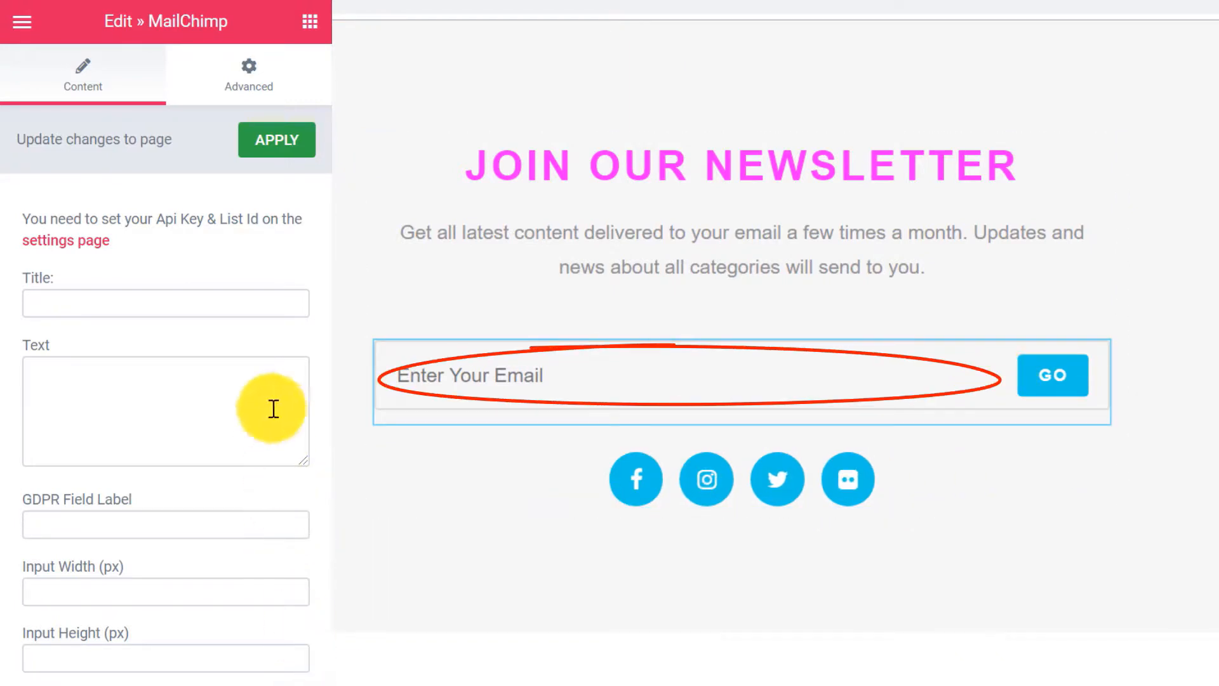
Give the signup form a solid white background in its Advanced settings.
{"action": "left_click", "coordinate": [247, 73]}
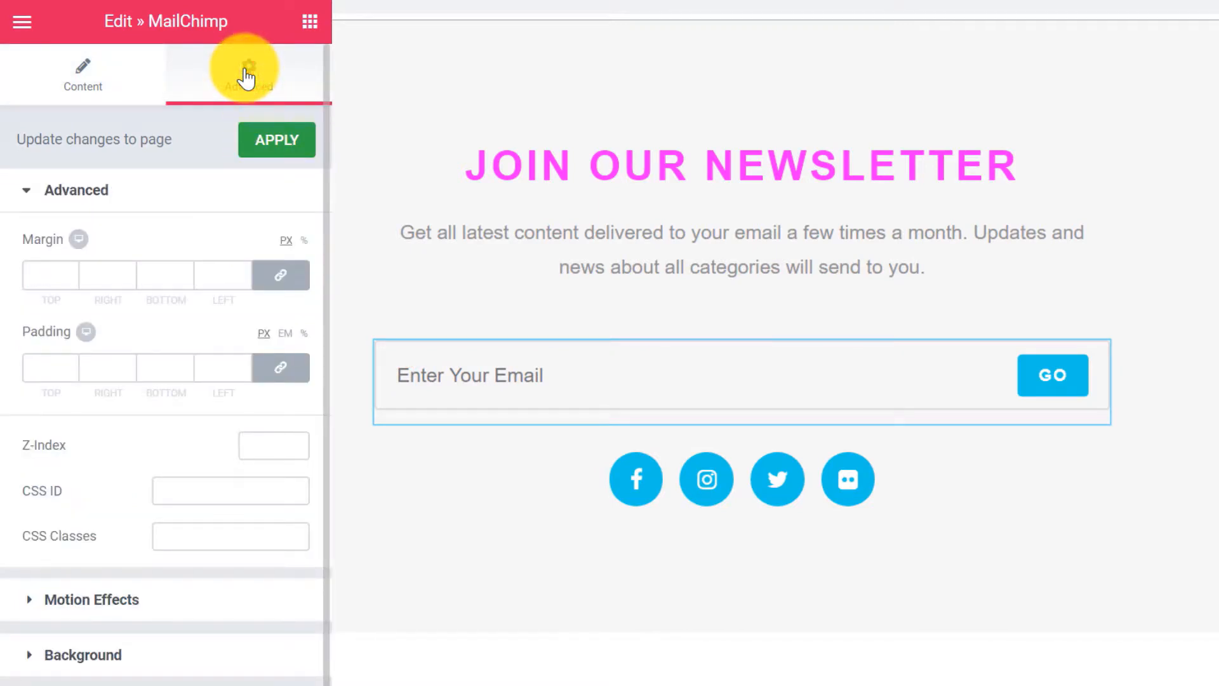
{"action": "left_click", "coordinate": [32, 658]}
{"action": "scroll", "coordinate": [136, 210], "scroll_direction": "down", "scroll_amount": 3}
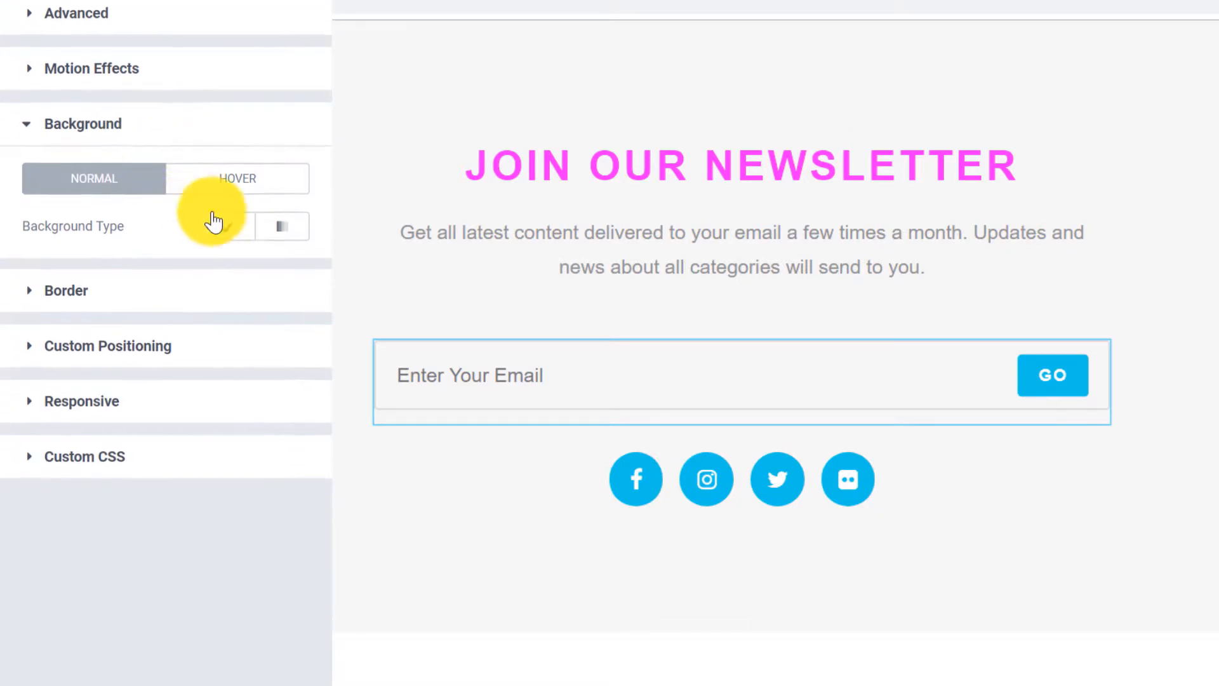
{"action": "left_click", "coordinate": [216, 227]}
{"action": "left_click", "coordinate": [282, 272]}
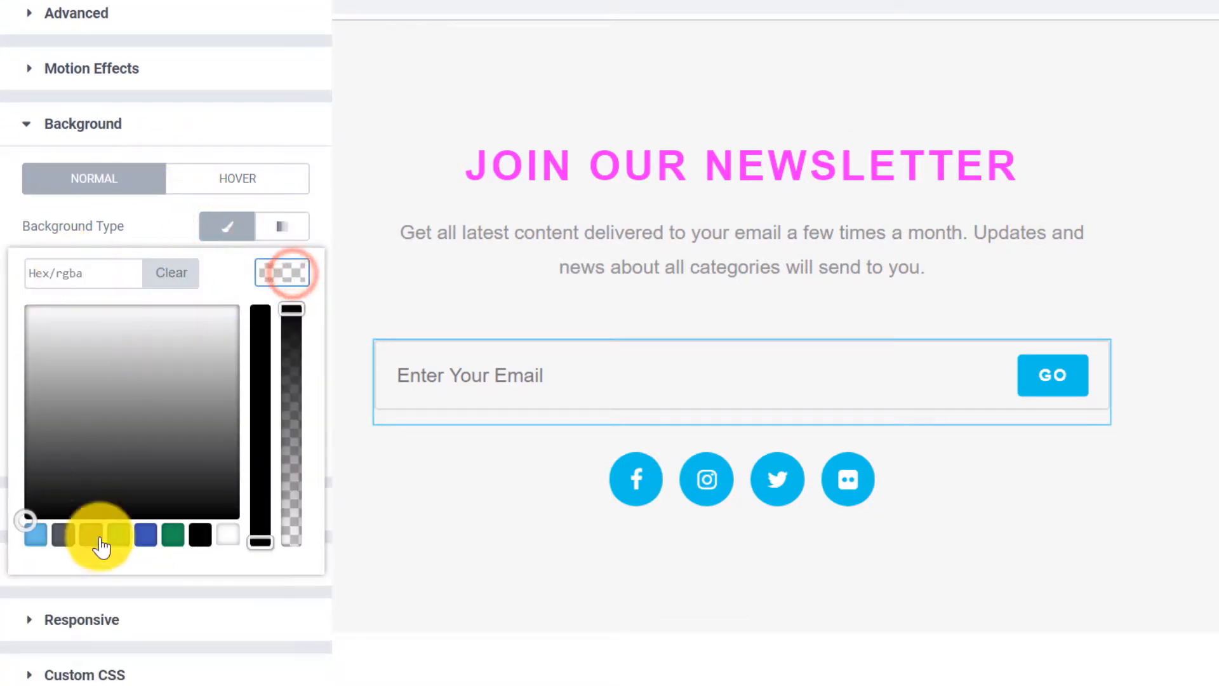
{"action": "left_click", "coordinate": [227, 534]}
{"action": "left_click", "coordinate": [152, 207]}
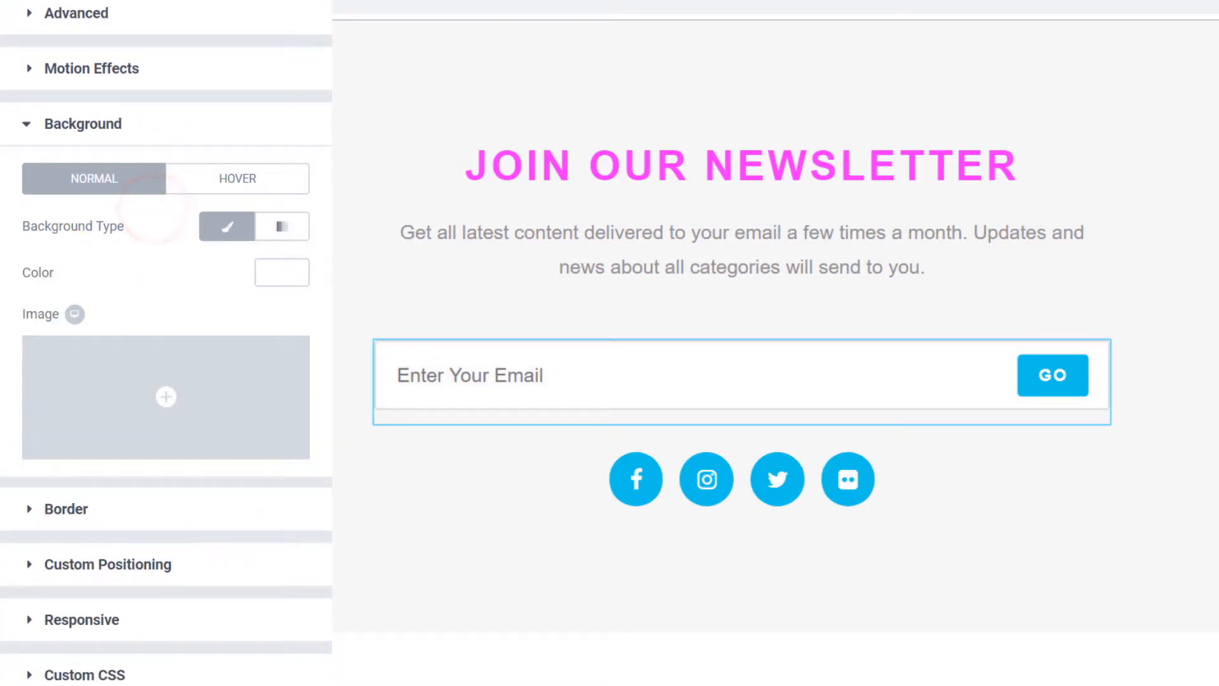
Delete the Flickr social icon and give Facebook a custom #ff44ff primary colour.
{"action": "left_click", "coordinate": [1101, 470]}
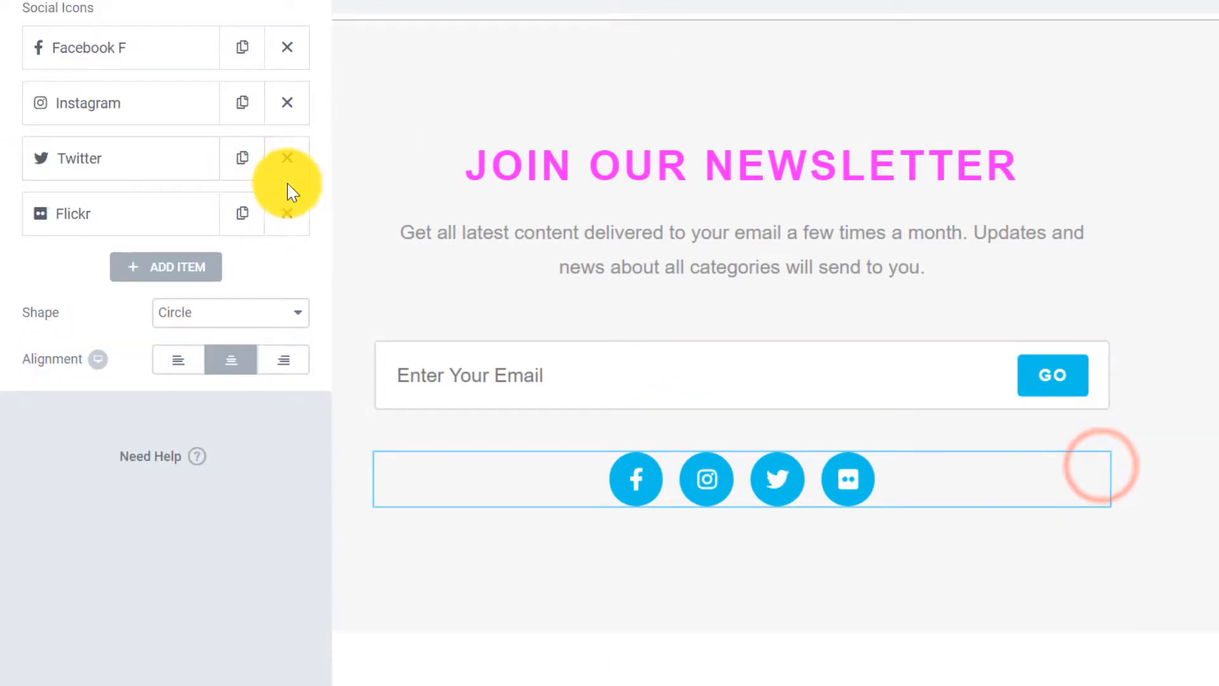
{"action": "left_click", "coordinate": [287, 214]}
{"action": "left_click", "coordinate": [189, 46]}
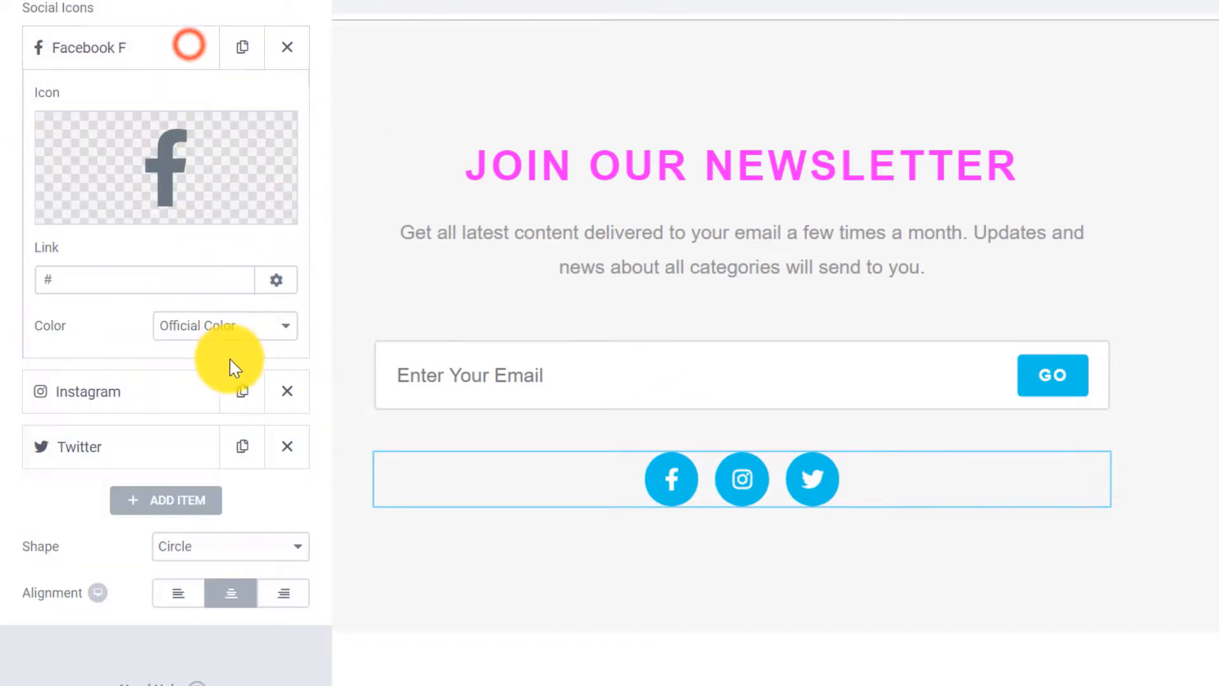
{"action": "left_click", "coordinate": [210, 326]}
{"action": "left_click", "coordinate": [200, 351]}
{"action": "left_click", "coordinate": [273, 371]}
{"action": "left_click", "coordinate": [97, 372]}
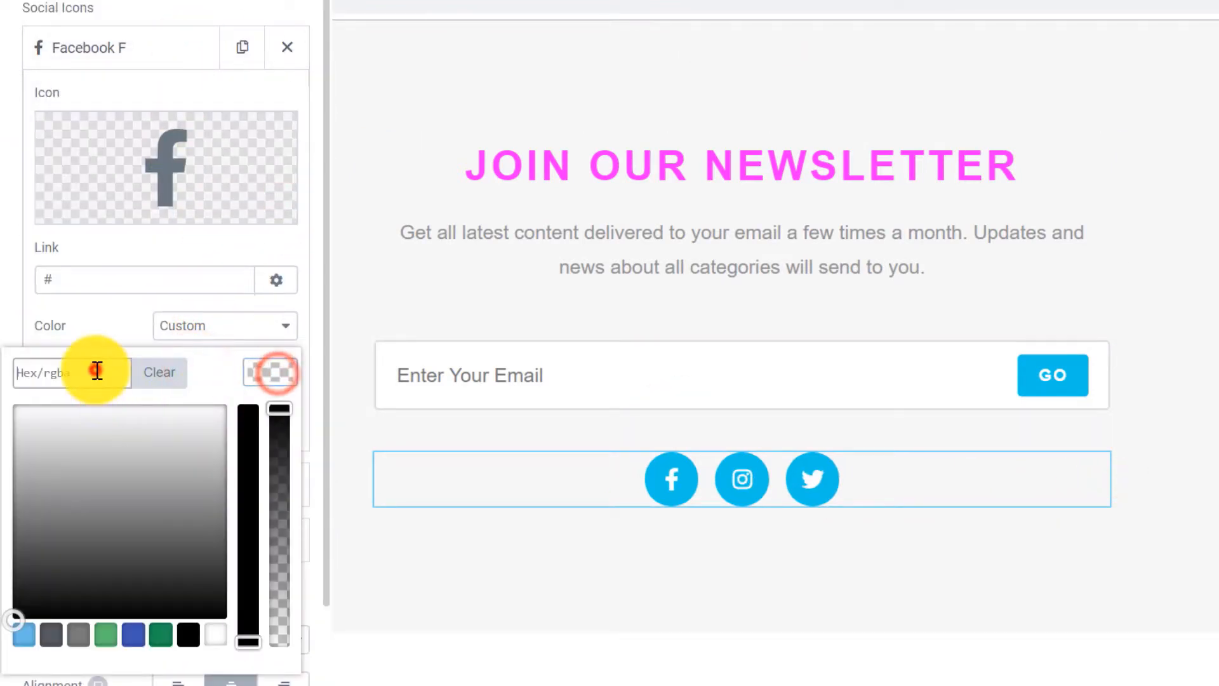
{"action": "type", "text": "ff44ff"}
{"action": "left_click", "coordinate": [277, 366]}
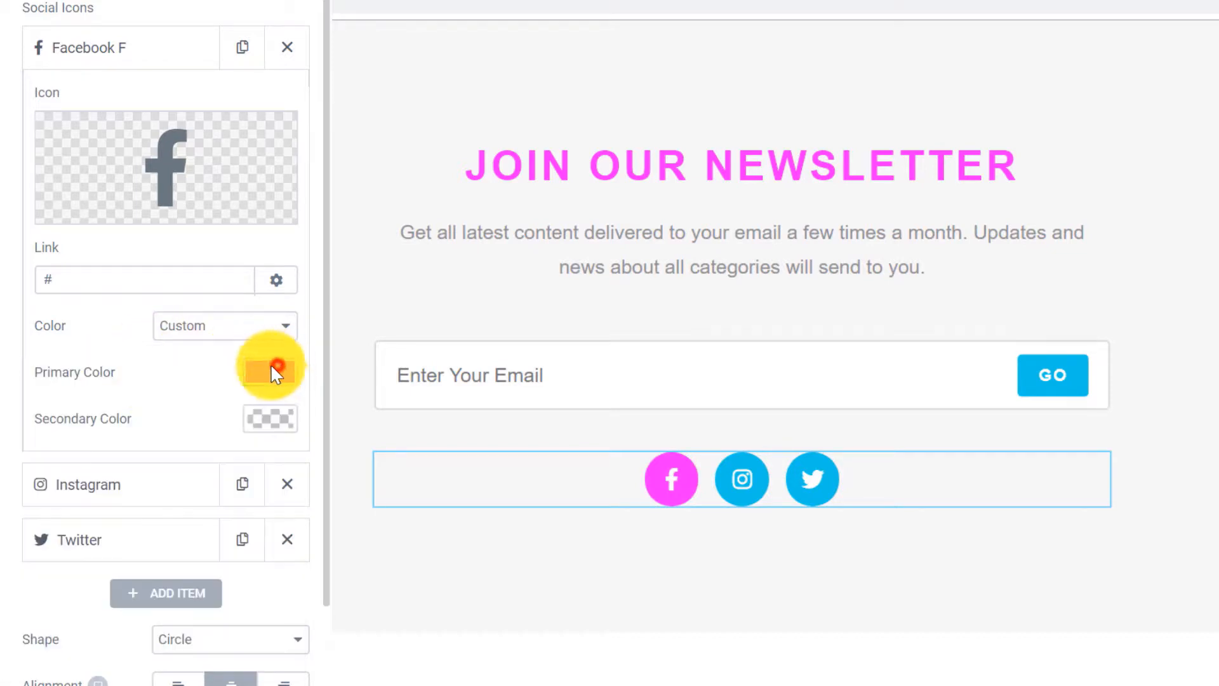
Set the Instagram icon to a custom #ff00ff primary colour.
{"action": "left_click", "coordinate": [104, 484]}
{"action": "left_click", "coordinate": [273, 381]}
{"action": "left_click", "coordinate": [202, 420]}
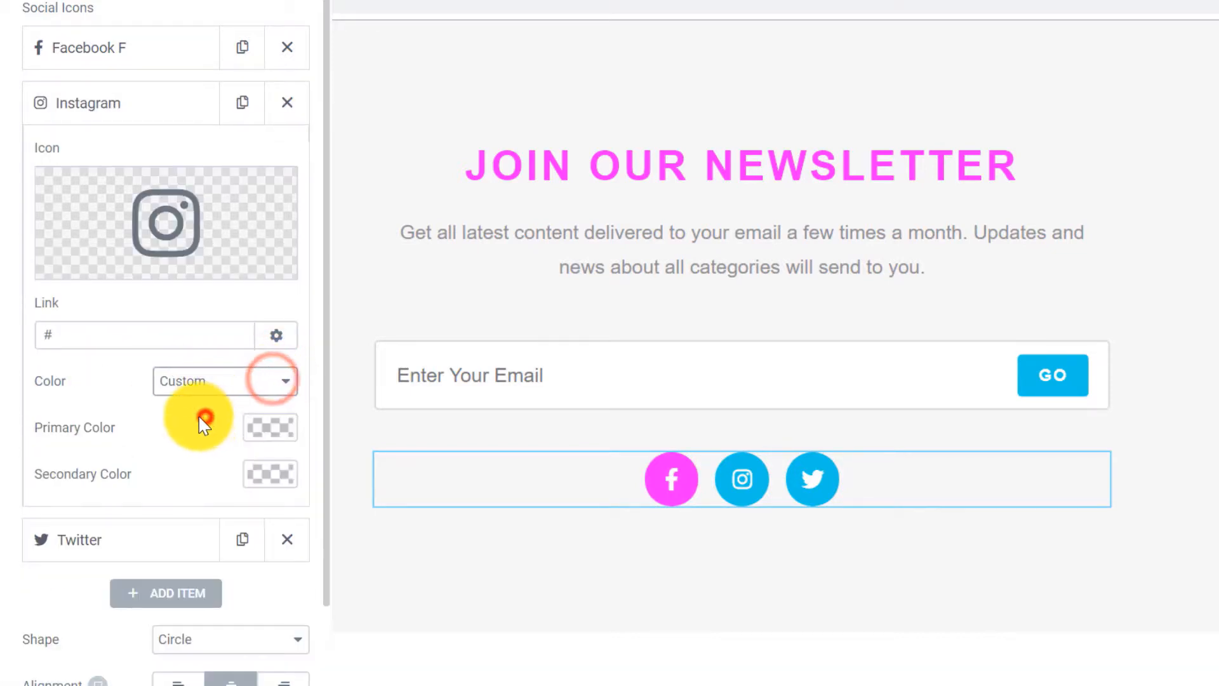
{"action": "left_click", "coordinate": [270, 427]}
{"action": "left_click", "coordinate": [97, 427]}
{"action": "type", "text": "ff00ff"}
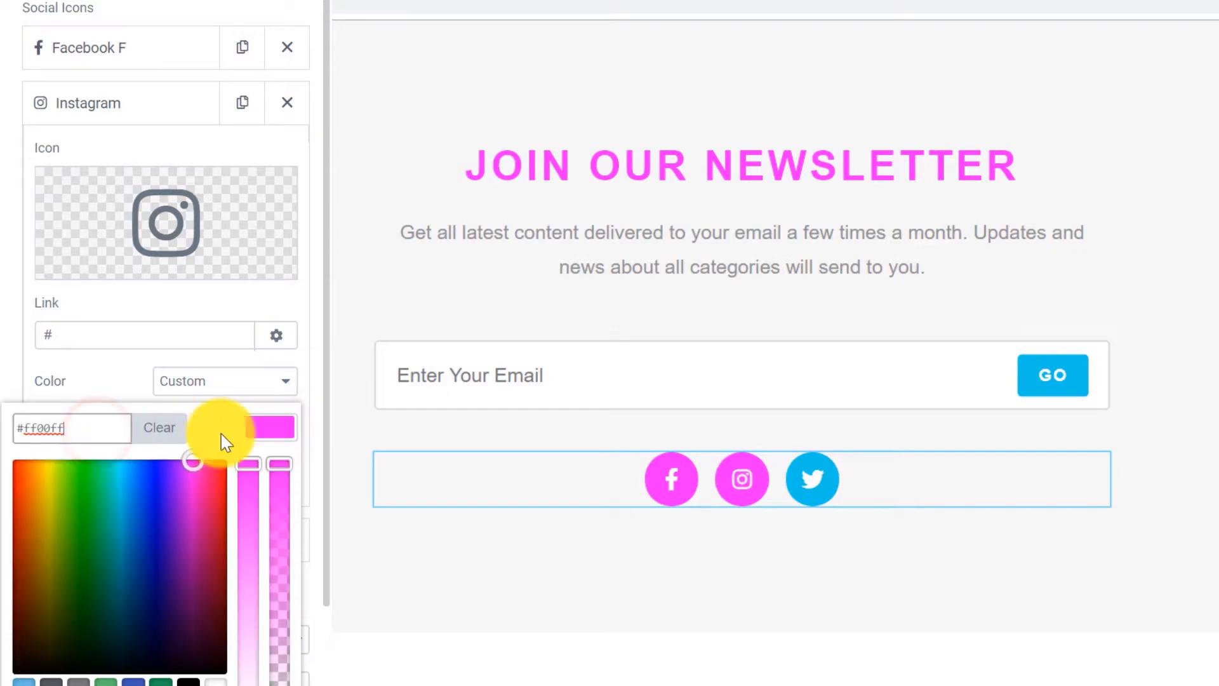
{"action": "left_click", "coordinate": [280, 427]}
Set the Twitter icon to a custom #ff00ff primary colour and update the footer.
{"action": "left_click", "coordinate": [127, 540]}
{"action": "left_click", "coordinate": [248, 432]}
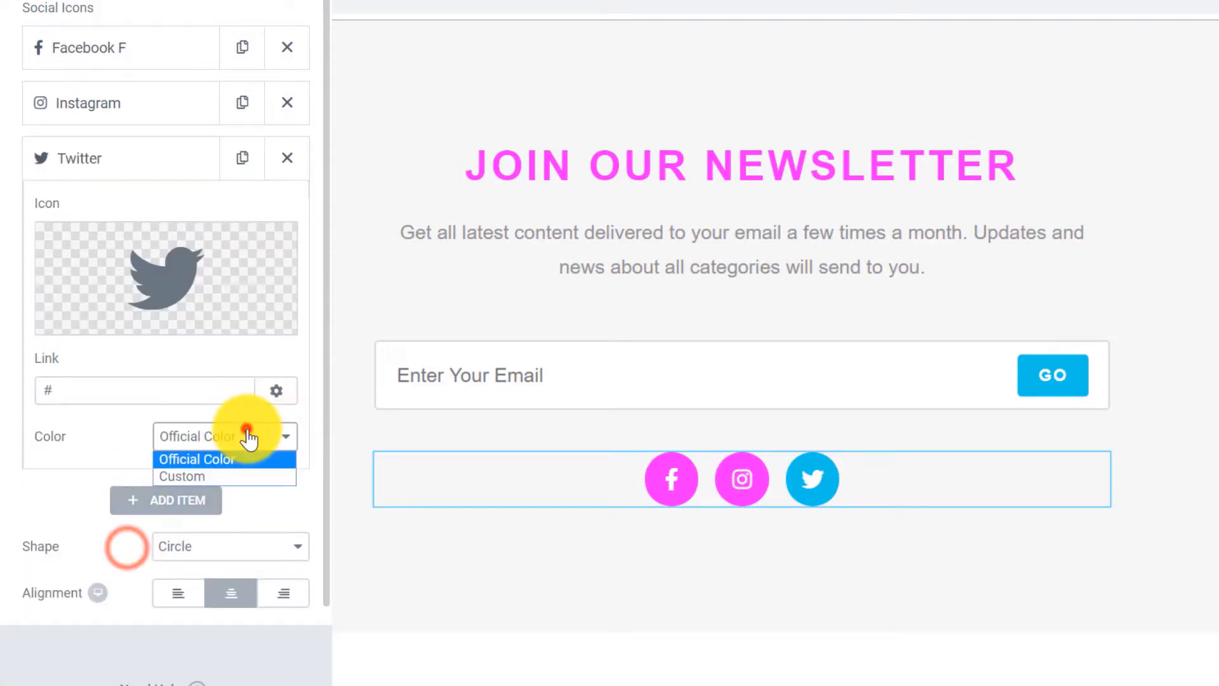
{"action": "left_click", "coordinate": [216, 476]}
{"action": "left_click", "coordinate": [273, 485]}
{"action": "left_click", "coordinate": [76, 482]}
{"action": "type", "text": "ff00ff"}
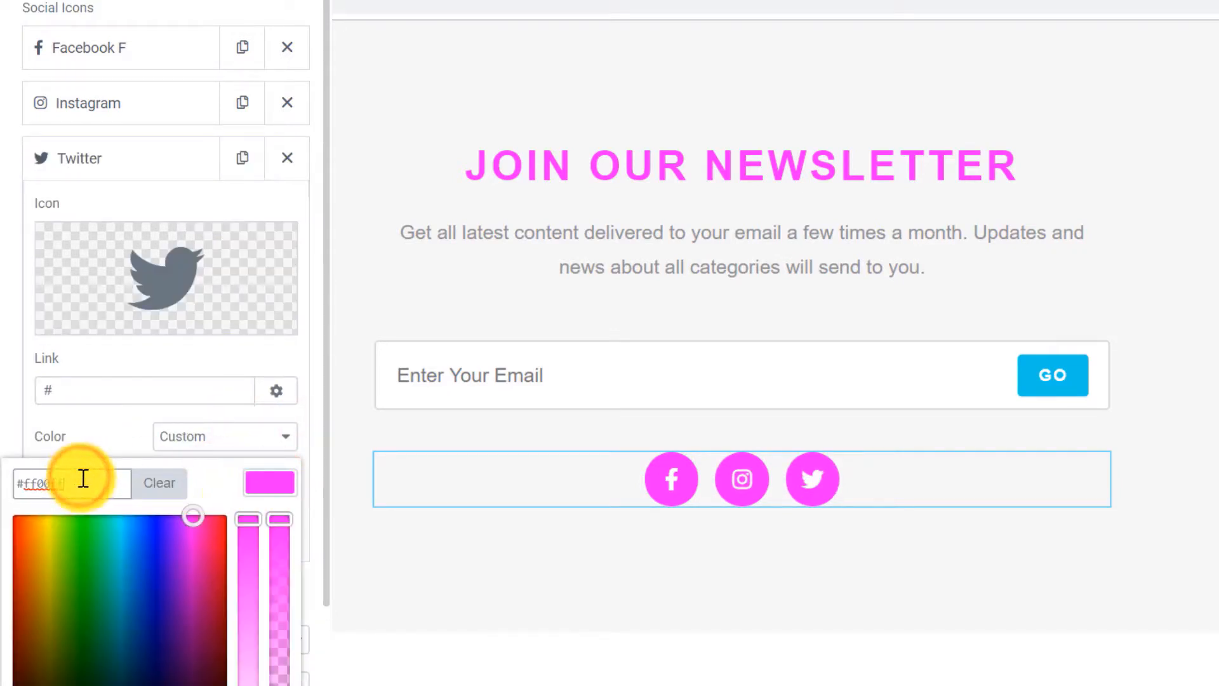
{"action": "left_click", "coordinate": [277, 485]}
{"action": "scroll", "coordinate": [191, 508], "scroll_direction": "down", "scroll_amount": 2}
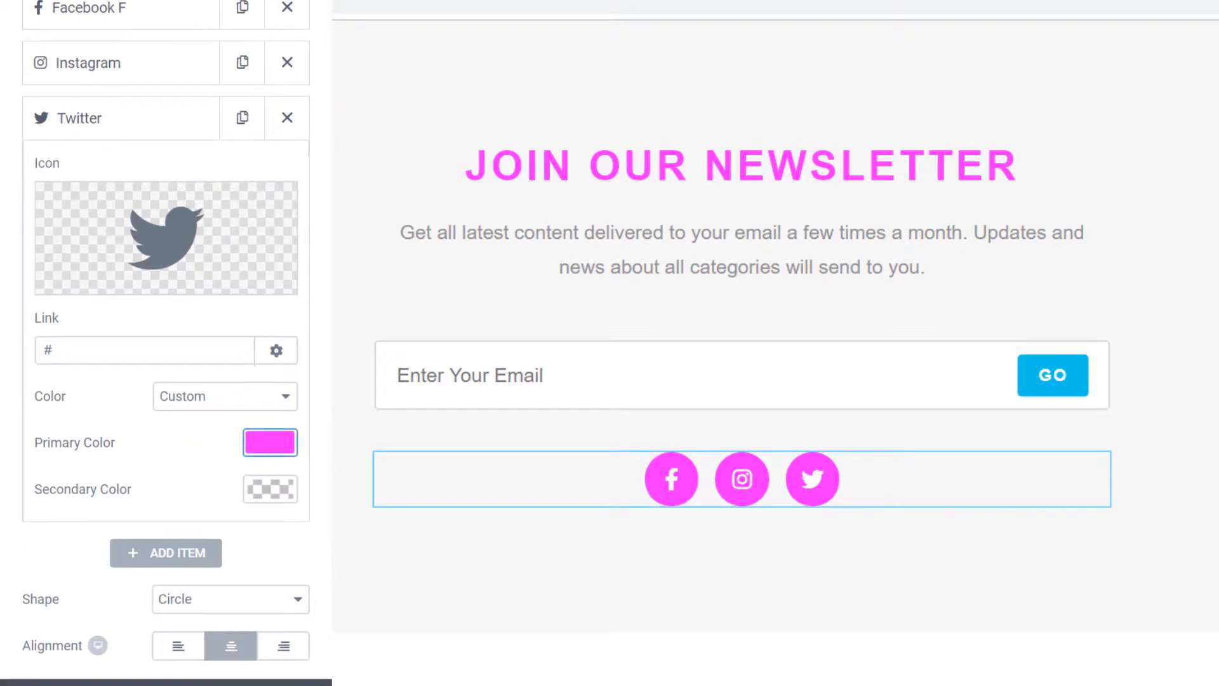
{"action": "left_click", "coordinate": [251, 675]}
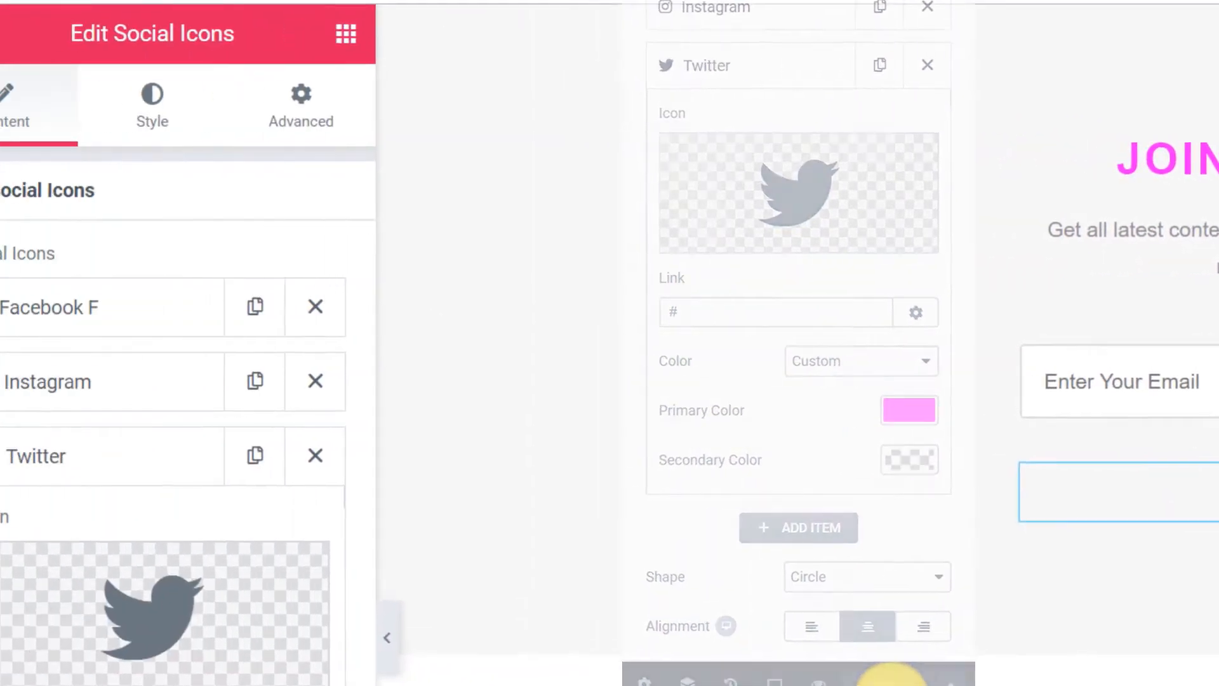
Exit Elementor to the dashboard and open the Customizer's General Options.
{"action": "left_click", "coordinate": [25, 37]}
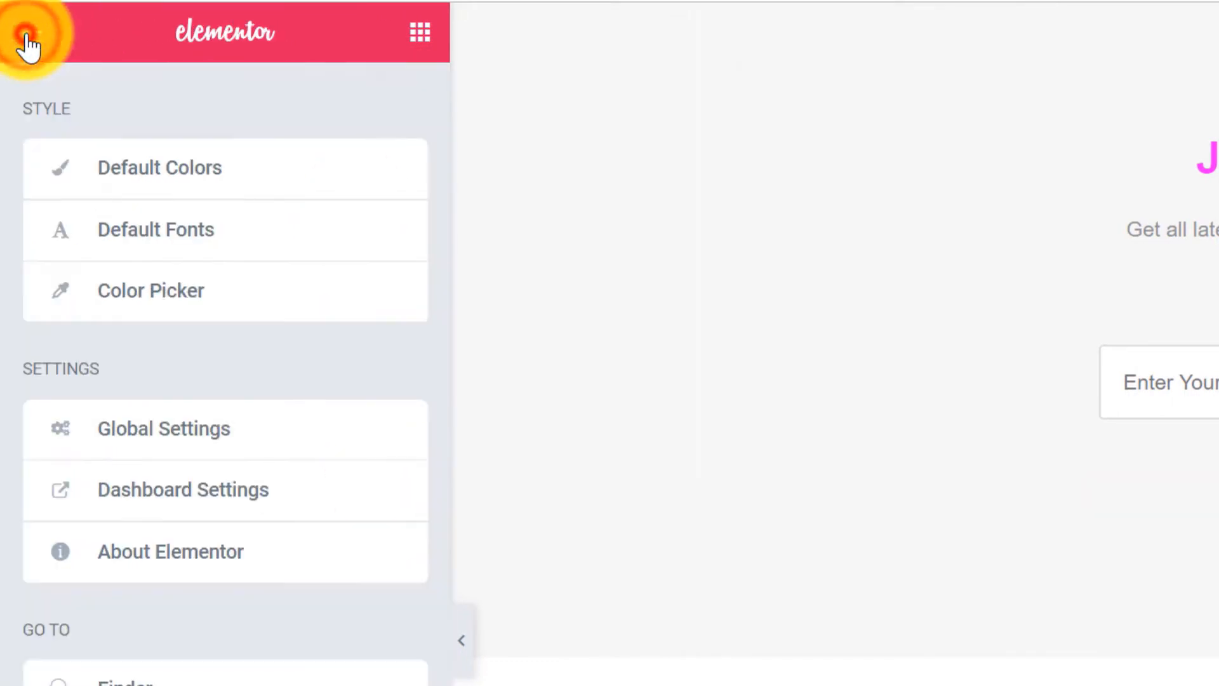
{"action": "left_click", "coordinate": [192, 438]}
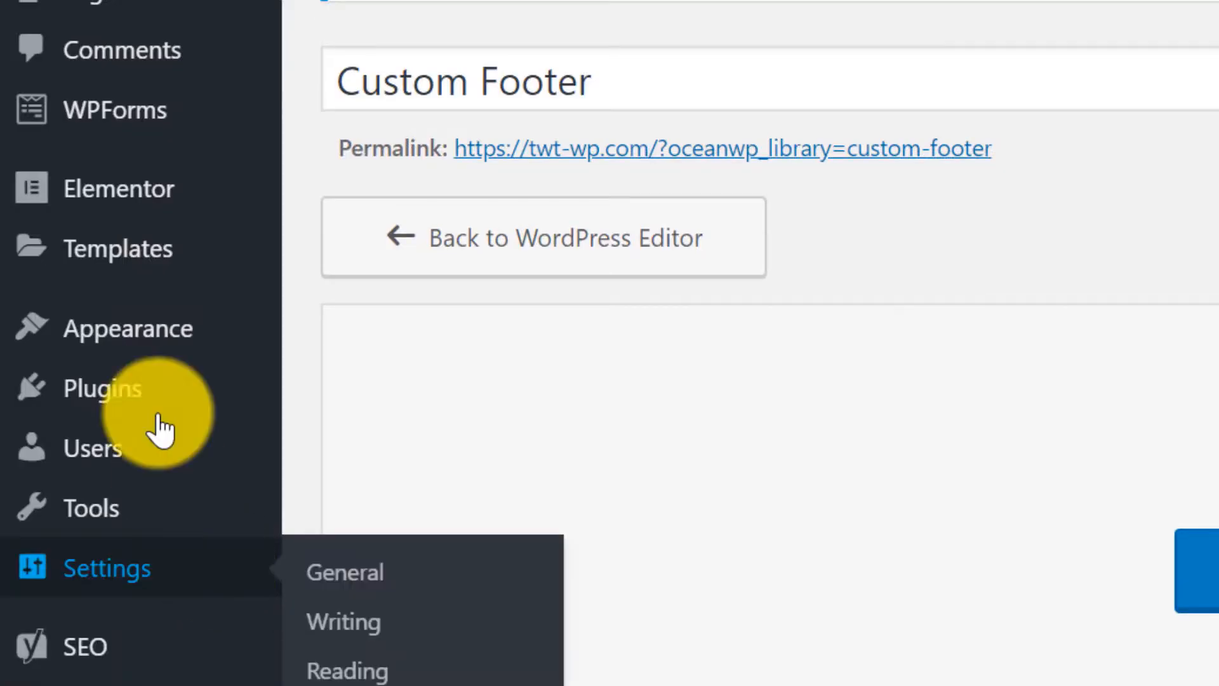
{"action": "mouse_move", "coordinate": [57, 341]}
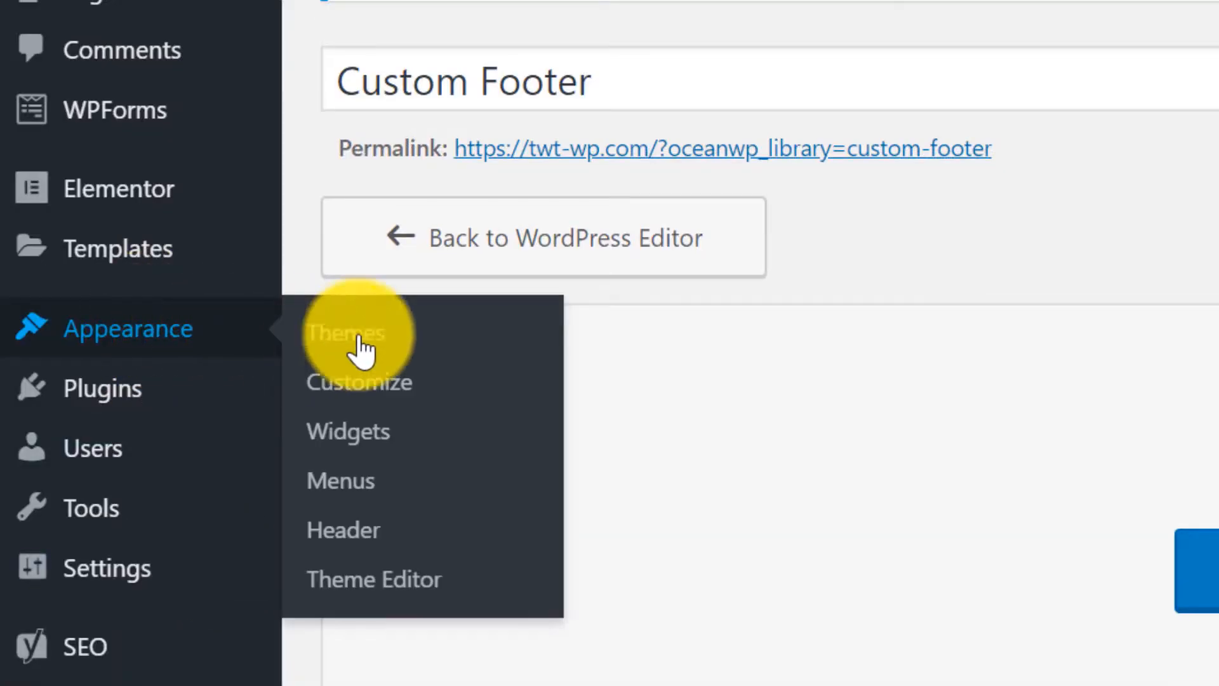
{"action": "left_click", "coordinate": [414, 388]}
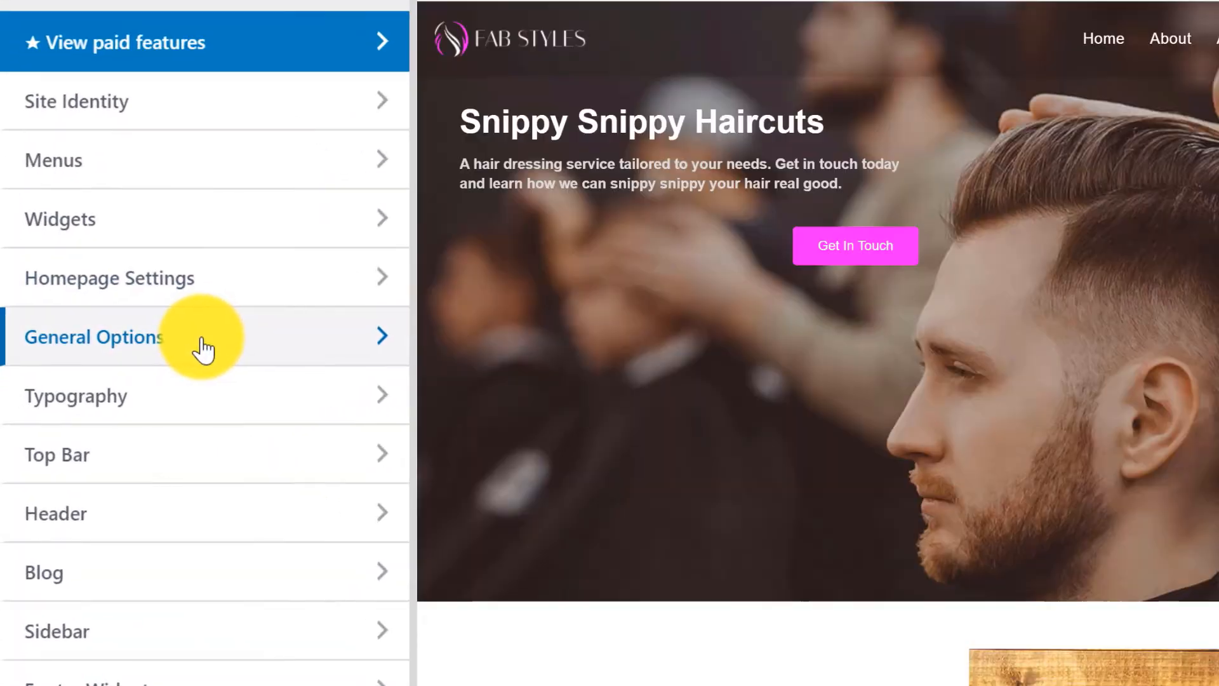
{"action": "left_click", "coordinate": [190, 361]}
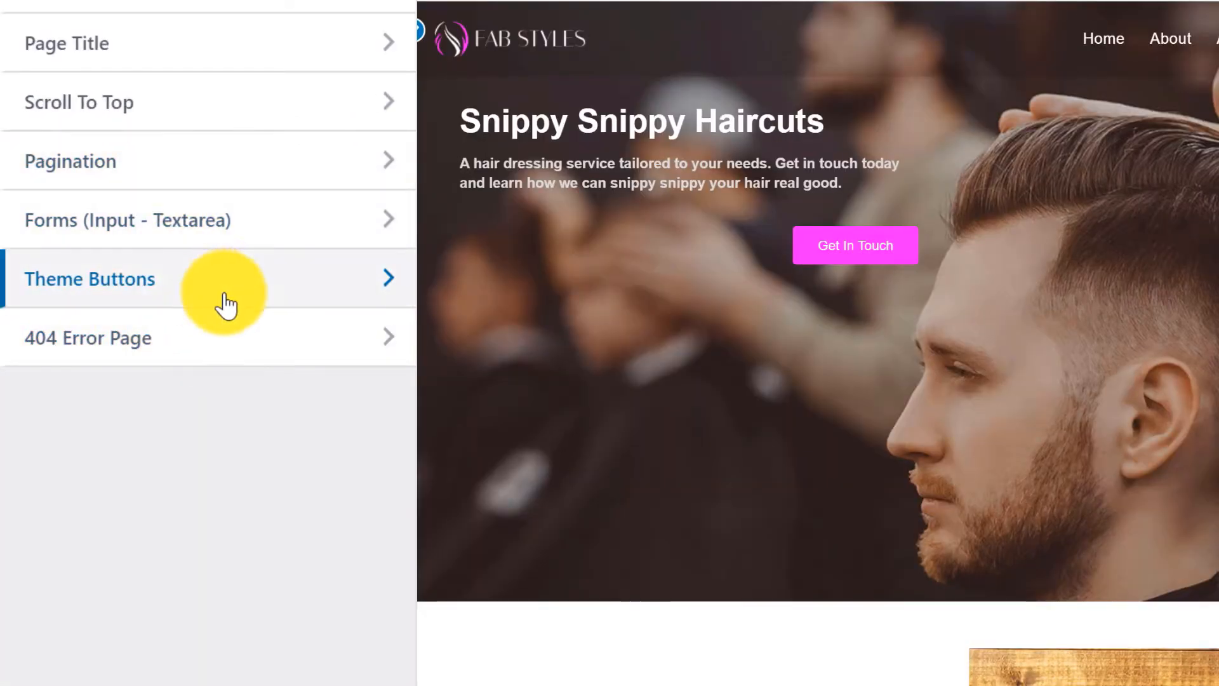
Set the Theme Buttons background colour to #ff00ff.
{"action": "left_click", "coordinate": [261, 288]}
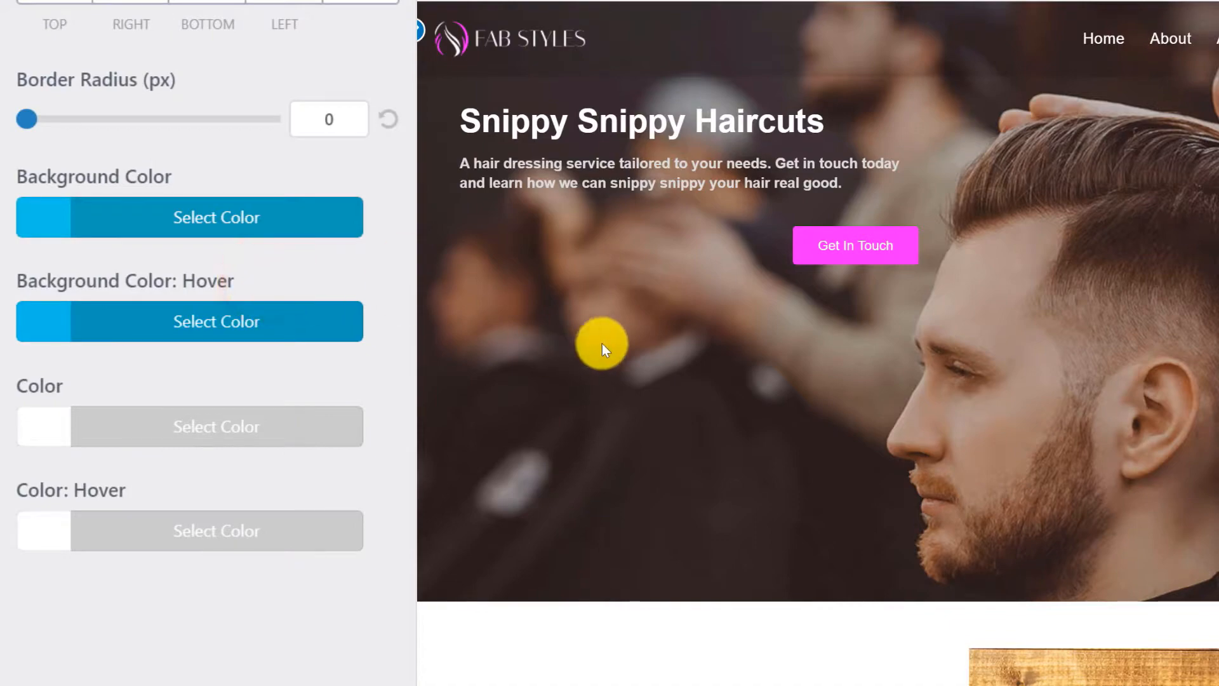
{"action": "scroll", "coordinate": [597, 343], "scroll_direction": "down", "scroll_amount": 20}
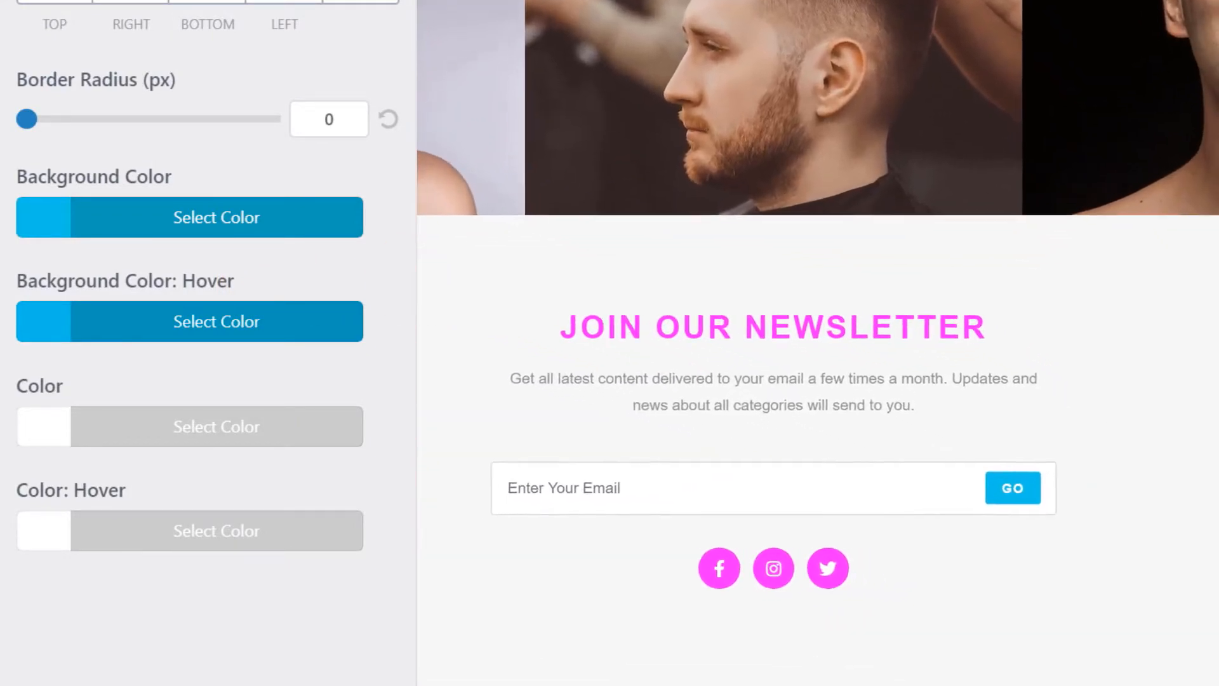
{"action": "left_click", "coordinate": [71, 213]}
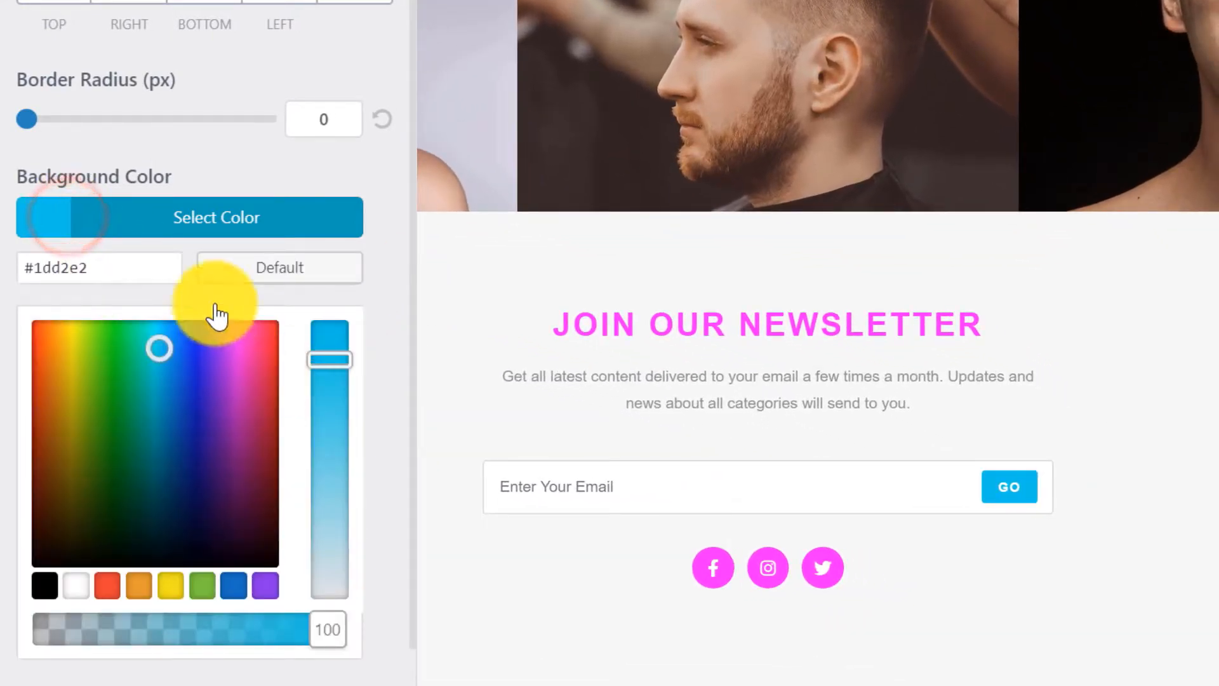
{"action": "left_click", "coordinate": [101, 267]}
{"action": "key", "text": "ctrl+a"}
{"action": "key", "text": "BackSpace"}
{"action": "type", "text": "ff0"}
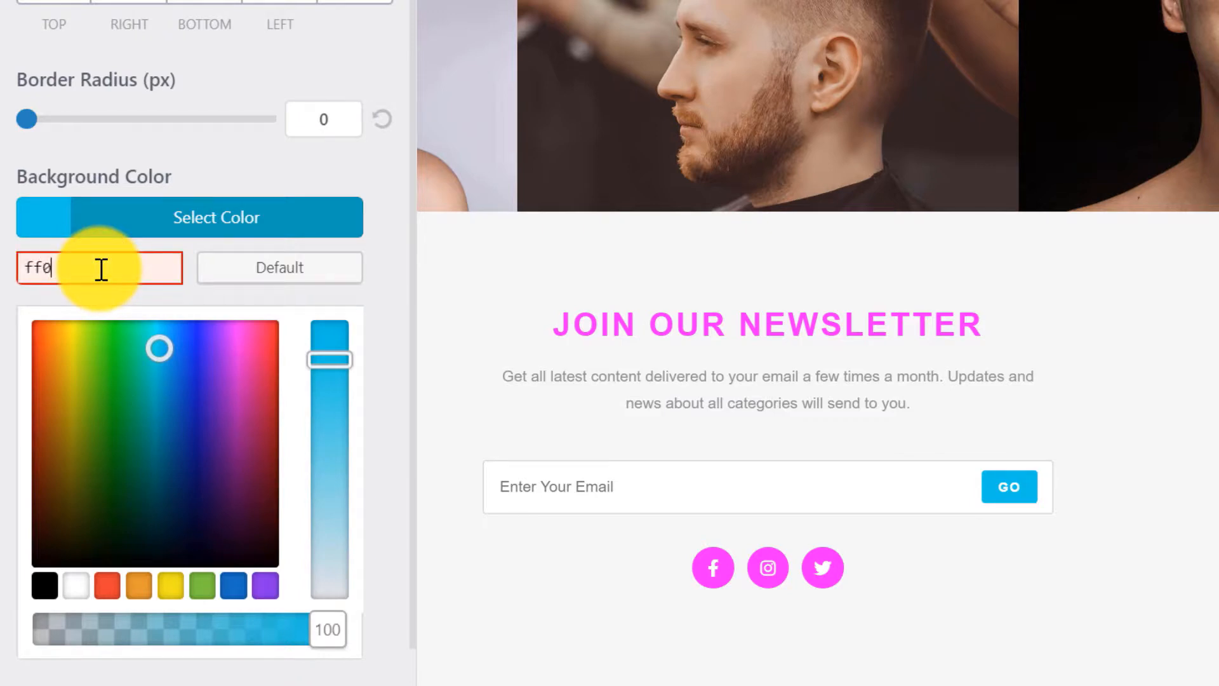
{"action": "type", "text": "0ff"}
{"action": "left_click", "coordinate": [303, 214]}
Pick a darker magenta shade for the theme buttons' hover background colour.
{"action": "left_click", "coordinate": [154, 321]}
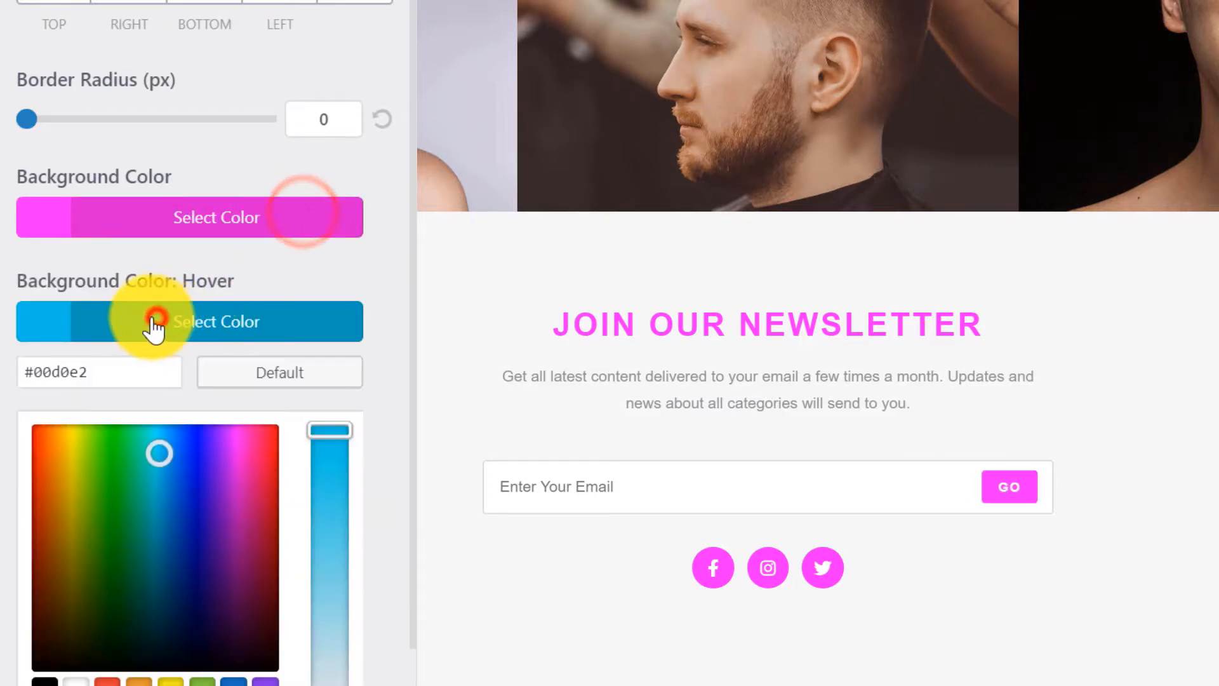
{"action": "left_click", "coordinate": [109, 372]}
{"action": "key", "text": "ctrl+a"}
{"action": "key", "text": "BackSpace"}
{"action": "type", "text": "ff00ff"}
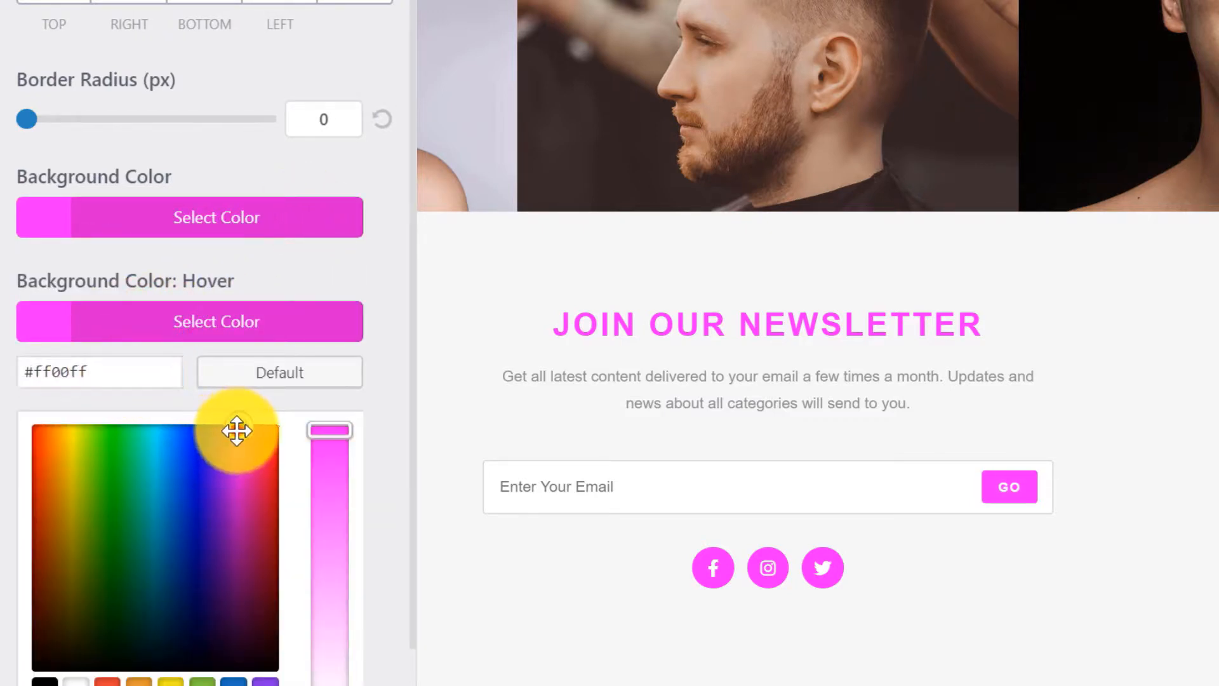
{"action": "left_click", "coordinate": [234, 449]}
{"action": "left_click", "coordinate": [242, 441]}
{"action": "left_click", "coordinate": [294, 326]}
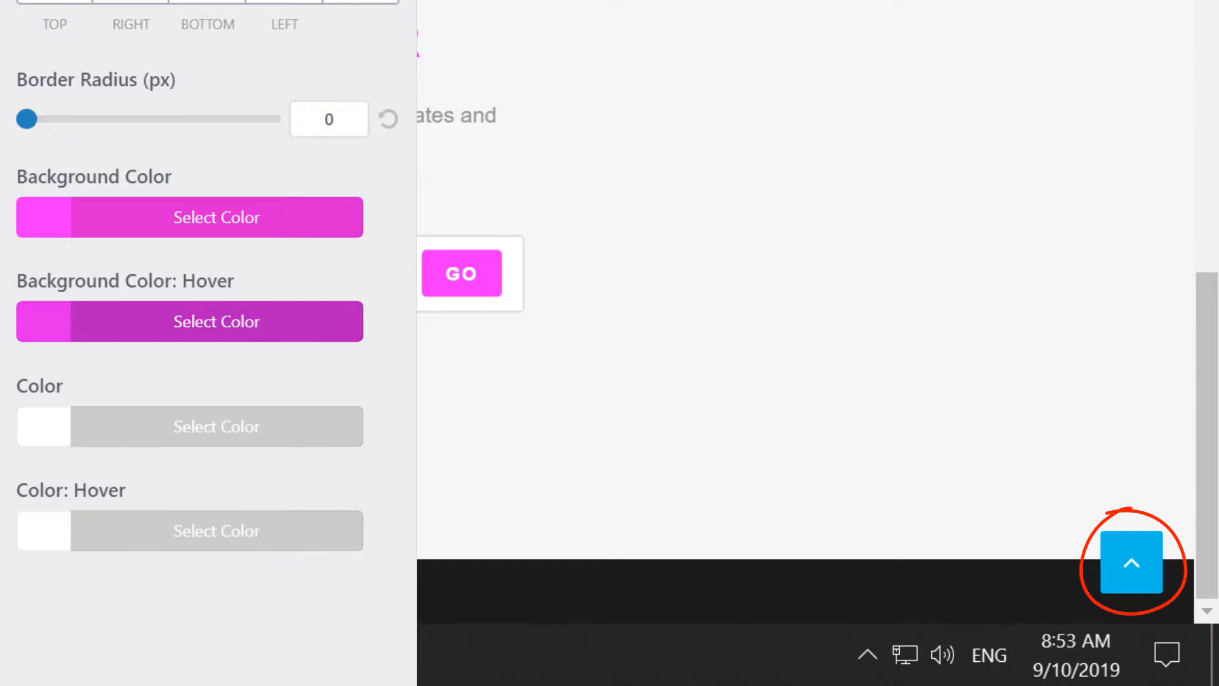
{"action": "scroll", "coordinate": [208, 318], "scroll_direction": "up", "scroll_amount": 5}
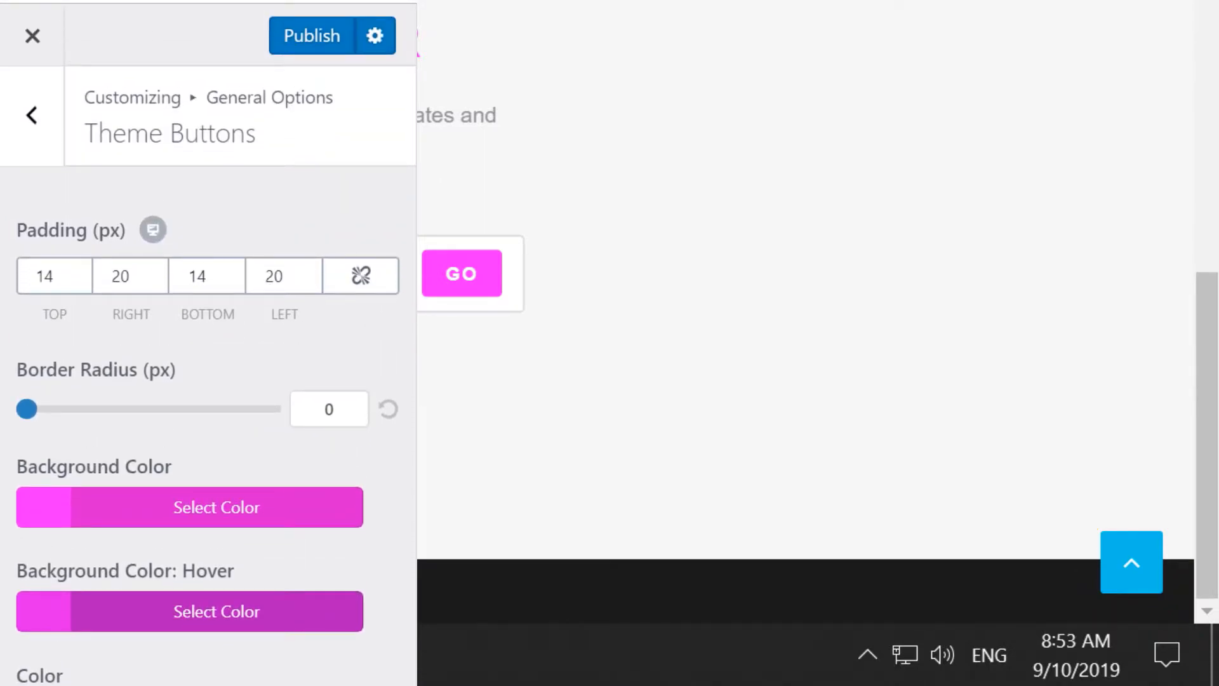
{"action": "left_click", "coordinate": [32, 113]}
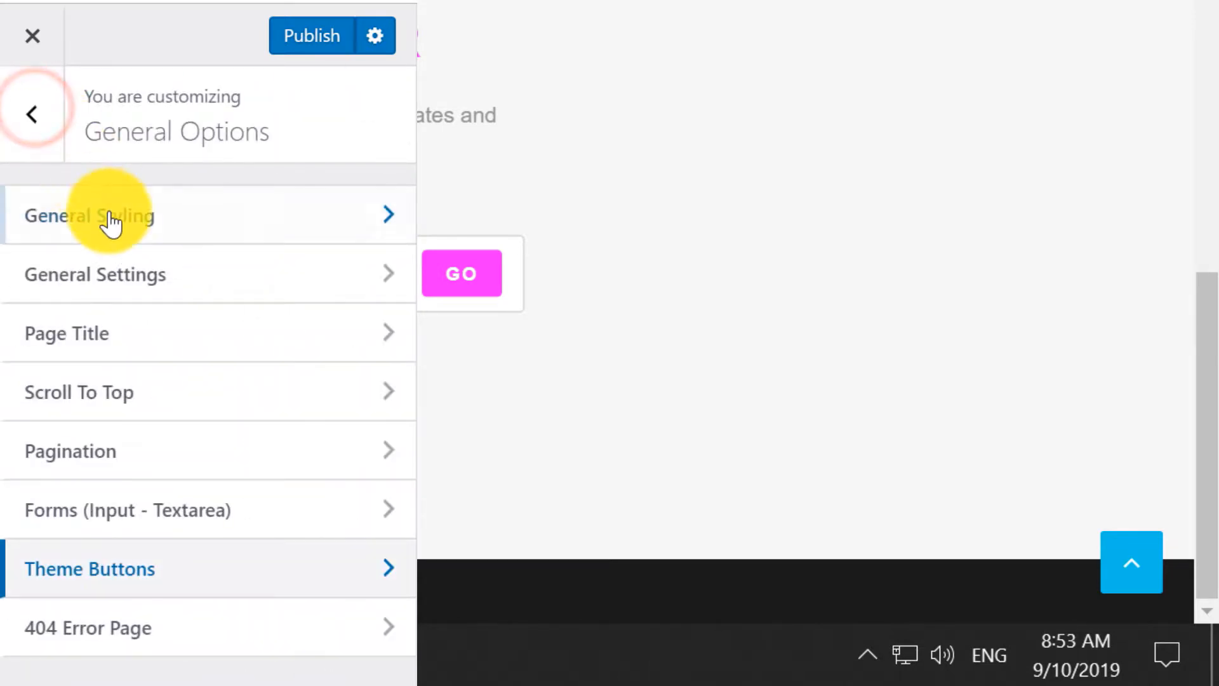
Set the scroll-to-top button's background colour to #ff40ff.
{"action": "left_click", "coordinate": [163, 399]}
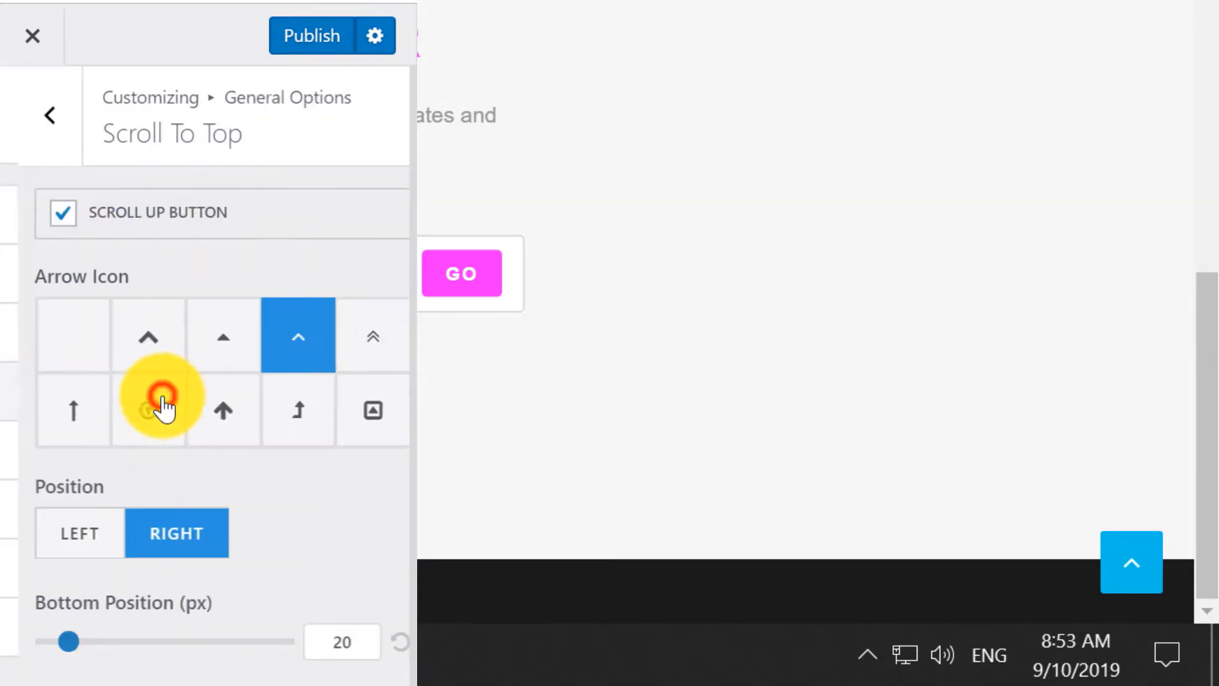
{"action": "scroll", "coordinate": [245, 559], "scroll_direction": "down", "scroll_amount": 10}
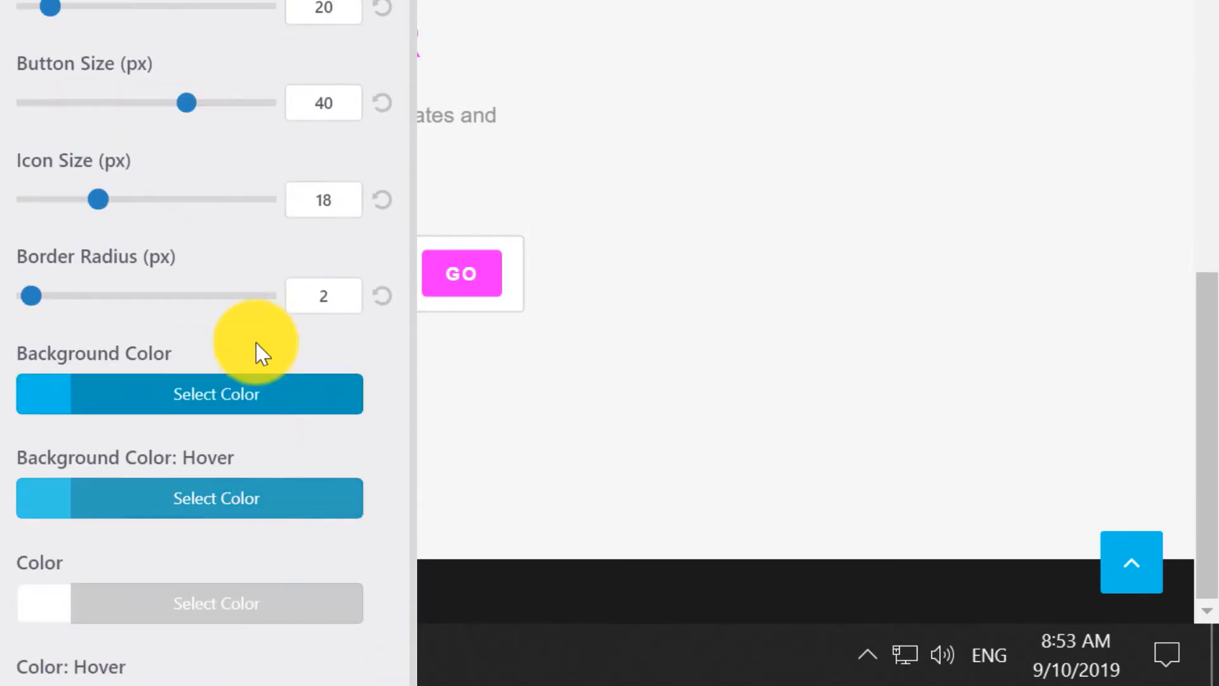
{"action": "scroll", "coordinate": [262, 353], "scroll_direction": "down", "scroll_amount": 2}
{"action": "left_click", "coordinate": [146, 263]}
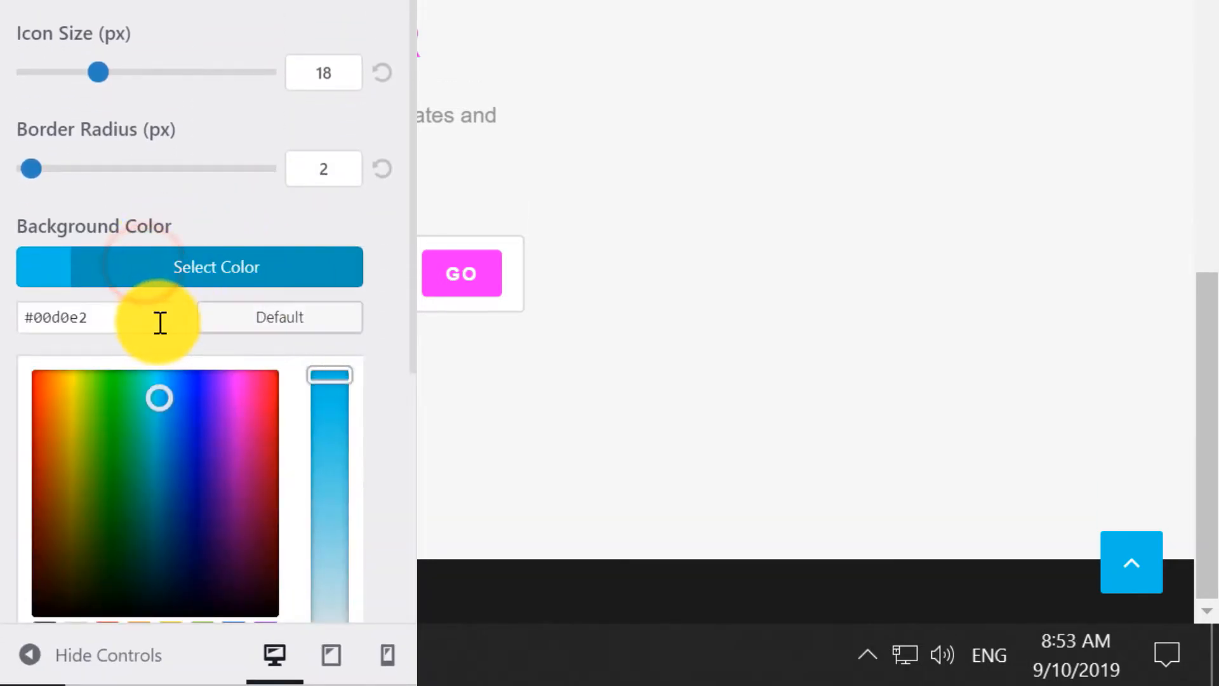
{"action": "left_click", "coordinate": [146, 322]}
{"action": "key", "text": "BackSpace"}
{"action": "key", "text": "BackSpace"}
{"action": "key", "text": "BackSpace"}
{"action": "key", "text": "BackSpace"}
{"action": "key", "text": "BackSpace"}
{"action": "key", "text": "BackSpace"}
{"action": "key", "text": "BackSpace"}
{"action": "type", "text": "#ff40ff"}
{"action": "left_click", "coordinate": [124, 265]}
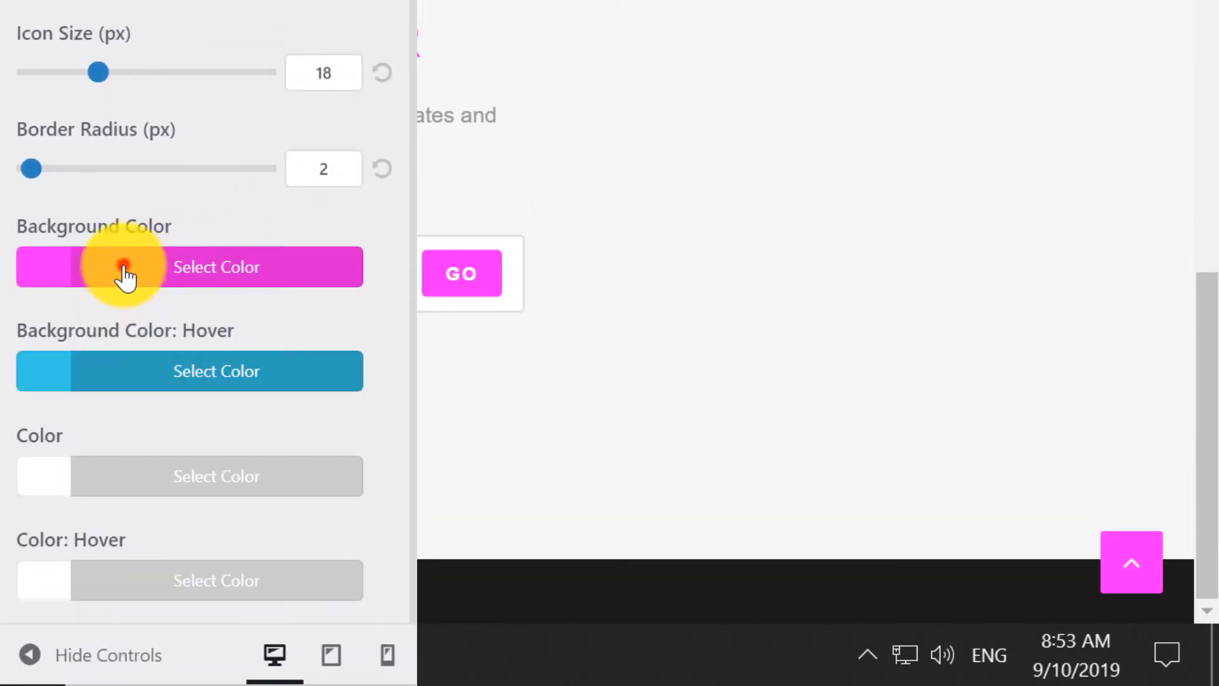
Give the scroll-to-top hover a deeper magenta (#d300ea), then publish and close the Customizer.
{"action": "left_click", "coordinate": [131, 381]}
{"action": "left_click", "coordinate": [128, 422]}
{"action": "key", "text": "BackSpace"}
{"action": "key", "text": "BackSpace"}
{"action": "key", "text": "BackSpace"}
{"action": "key", "text": "BackSpace"}
{"action": "key", "text": "BackSpace"}
{"action": "key", "text": "BackSpace"}
{"action": "key", "text": "BackSpace"}
{"action": "type", "text": "#ff00ff"}
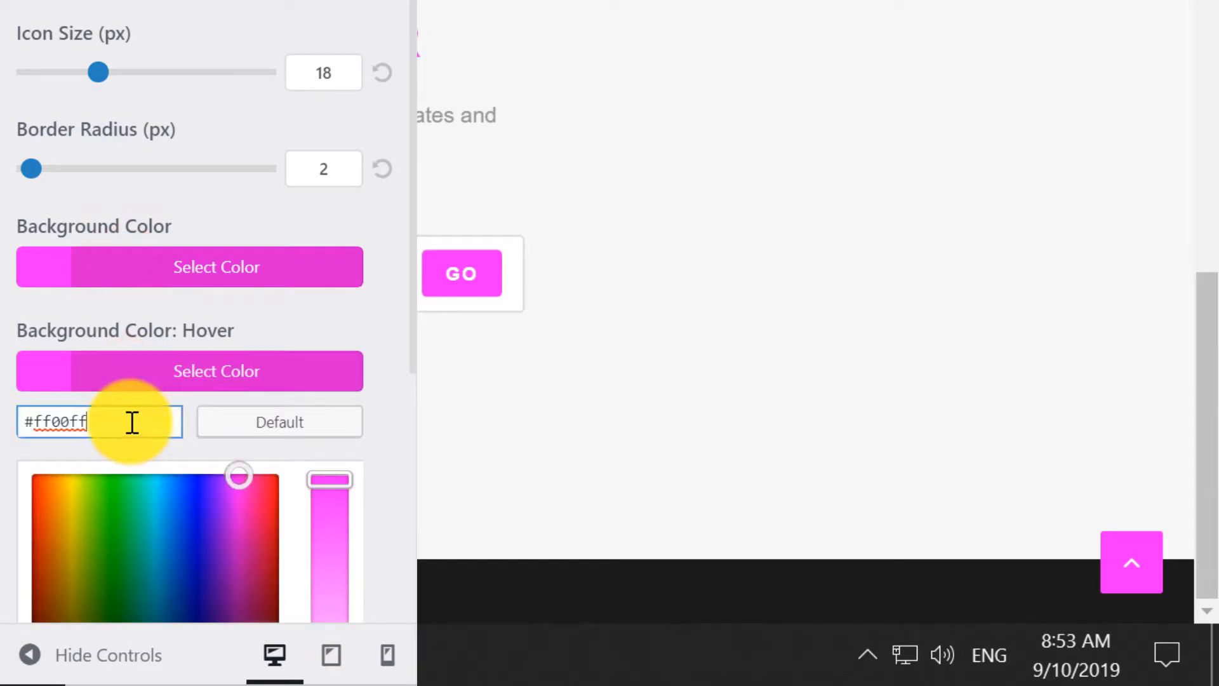
{"action": "left_click_drag", "start_coordinate": [240, 473], "coordinate": [235, 495]}
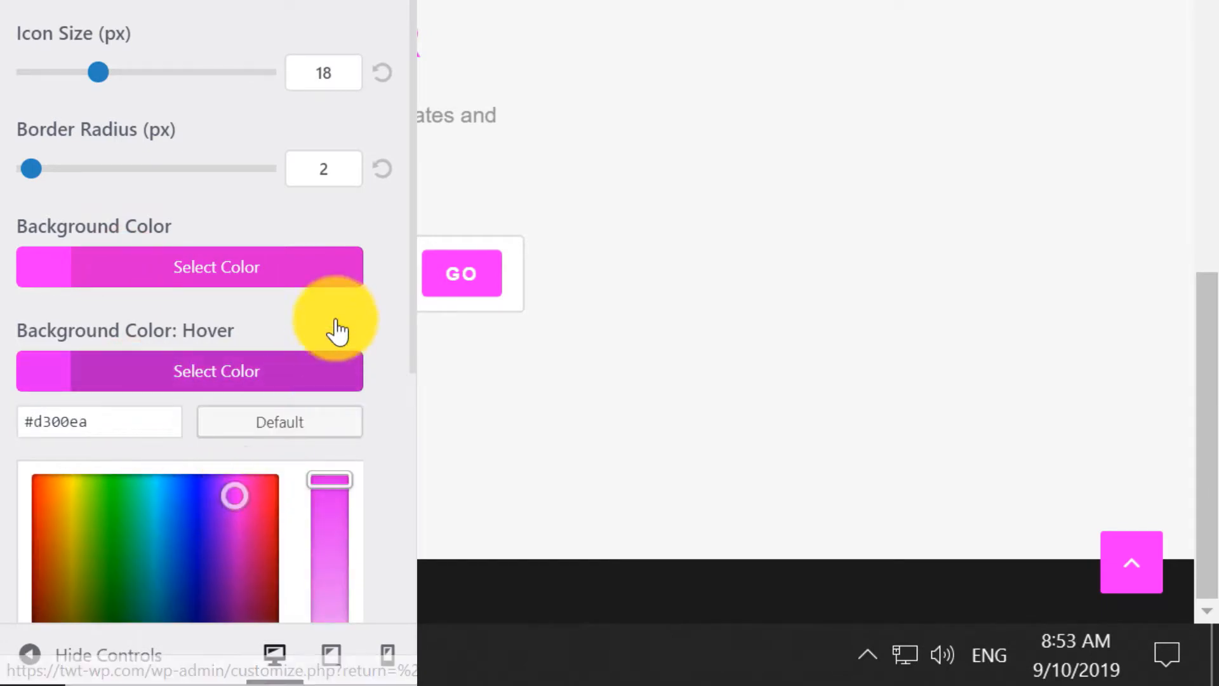
{"action": "left_click", "coordinate": [337, 331]}
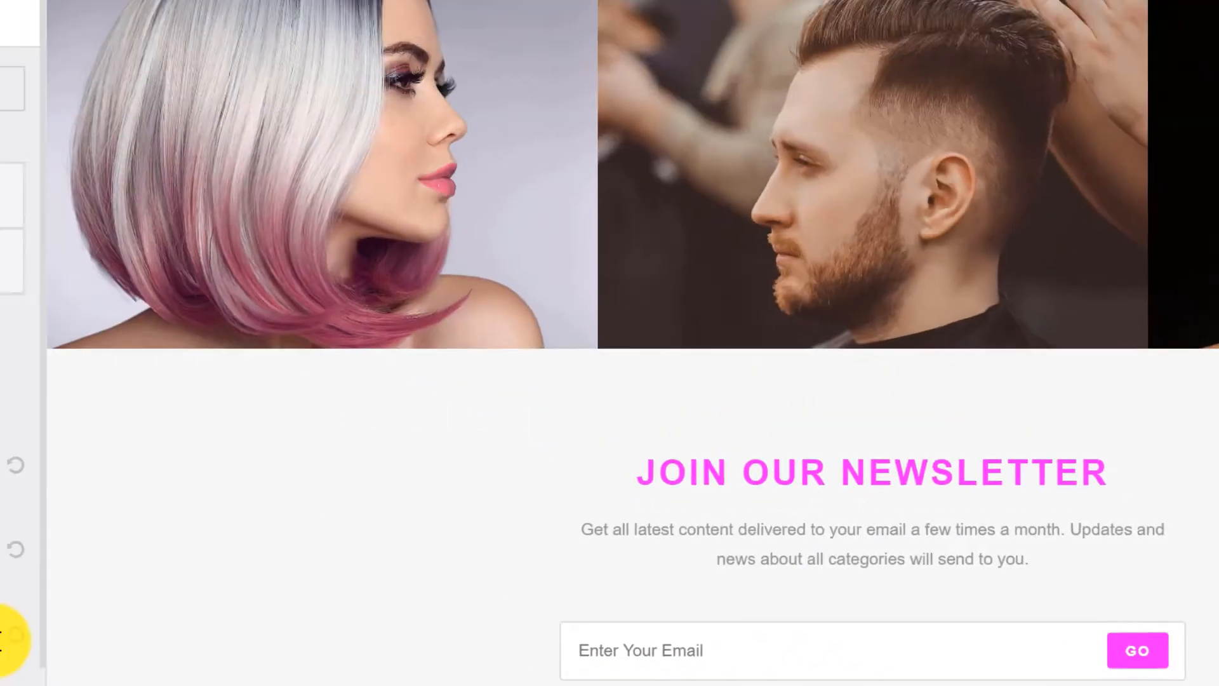
{"action": "left_click", "coordinate": [265, 112]}
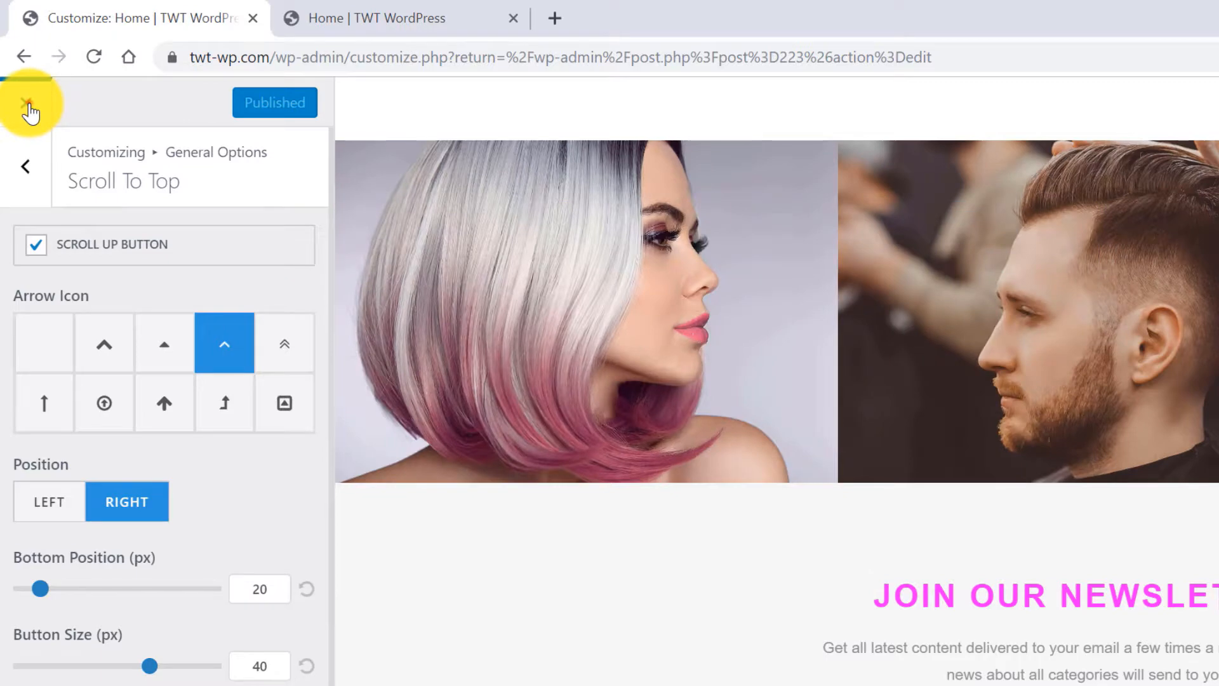
{"action": "left_click", "coordinate": [27, 103]}
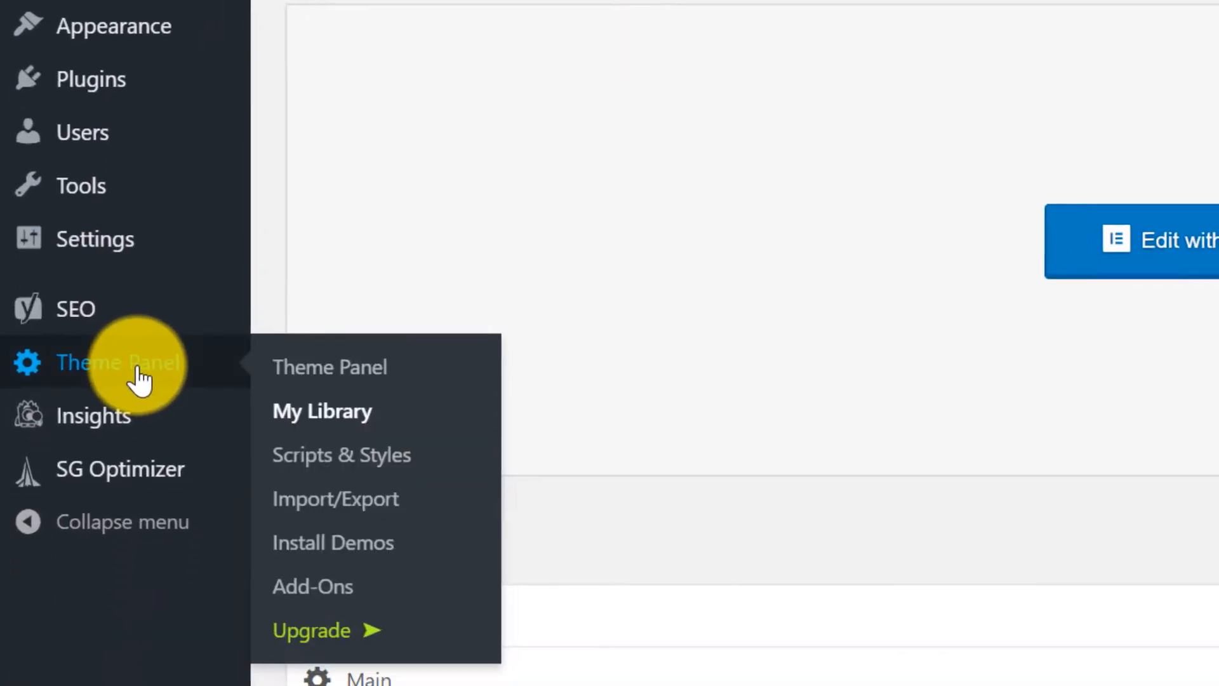
Check the Theme Panel's empty MailChimp integration fields, then go to mailchimp.com.
{"action": "left_click", "coordinate": [136, 357]}
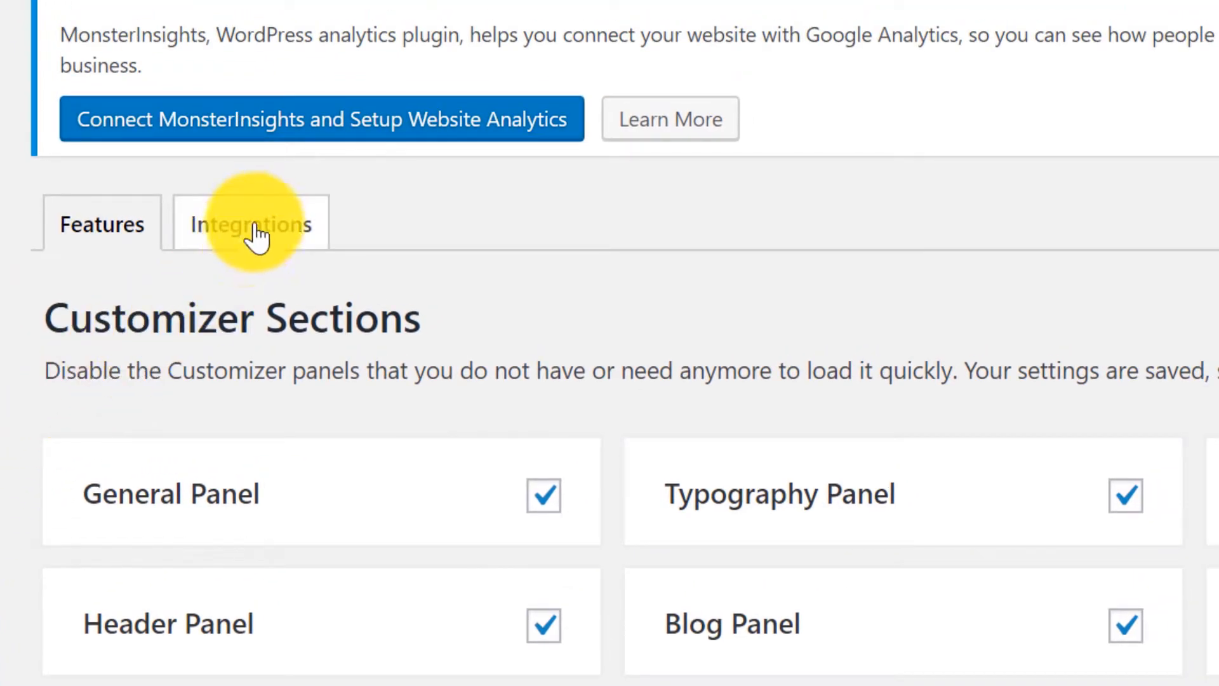
{"action": "left_click", "coordinate": [251, 240]}
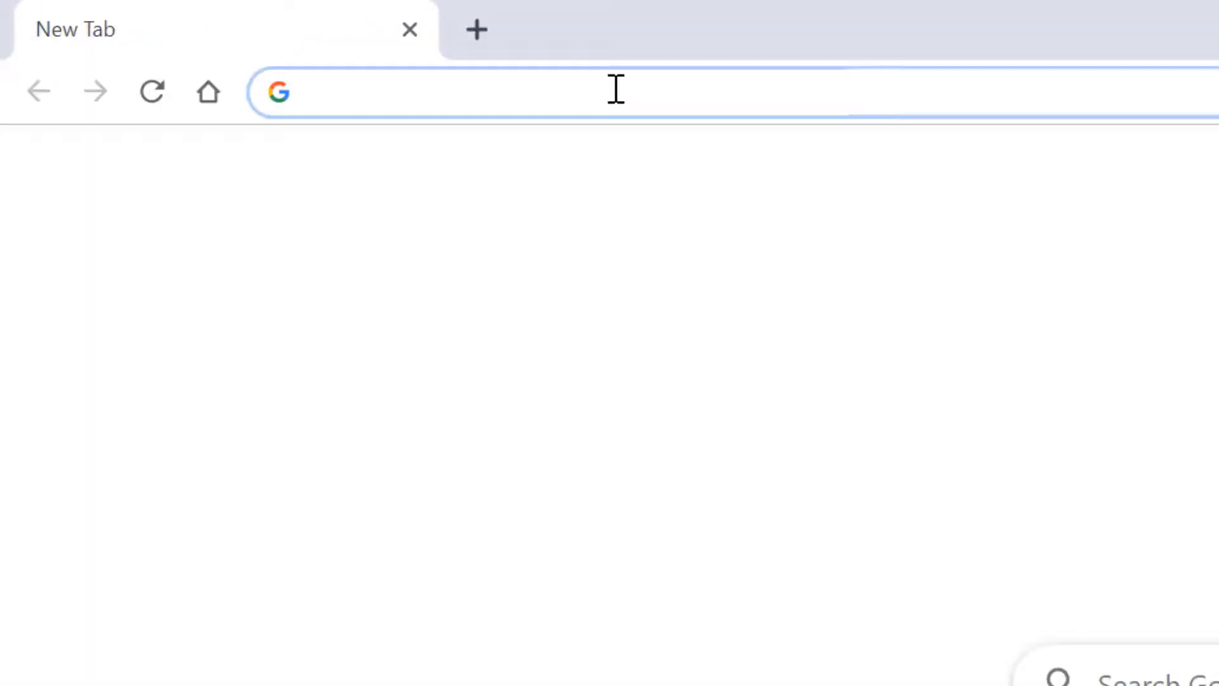
{"action": "type", "text": "mailchimp"}
{"action": "key", "text": "Return"}
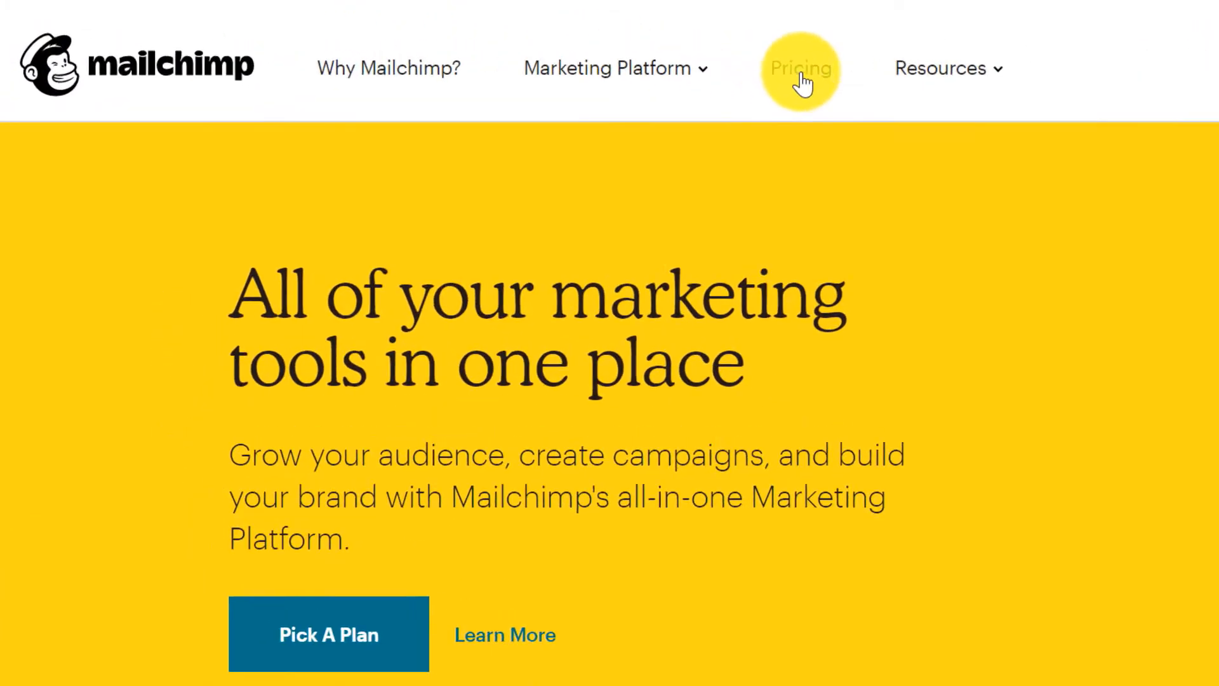
Browse Mailchimp's pricing plans and start signing up for the Free plan.
{"action": "left_click", "coordinate": [803, 79]}
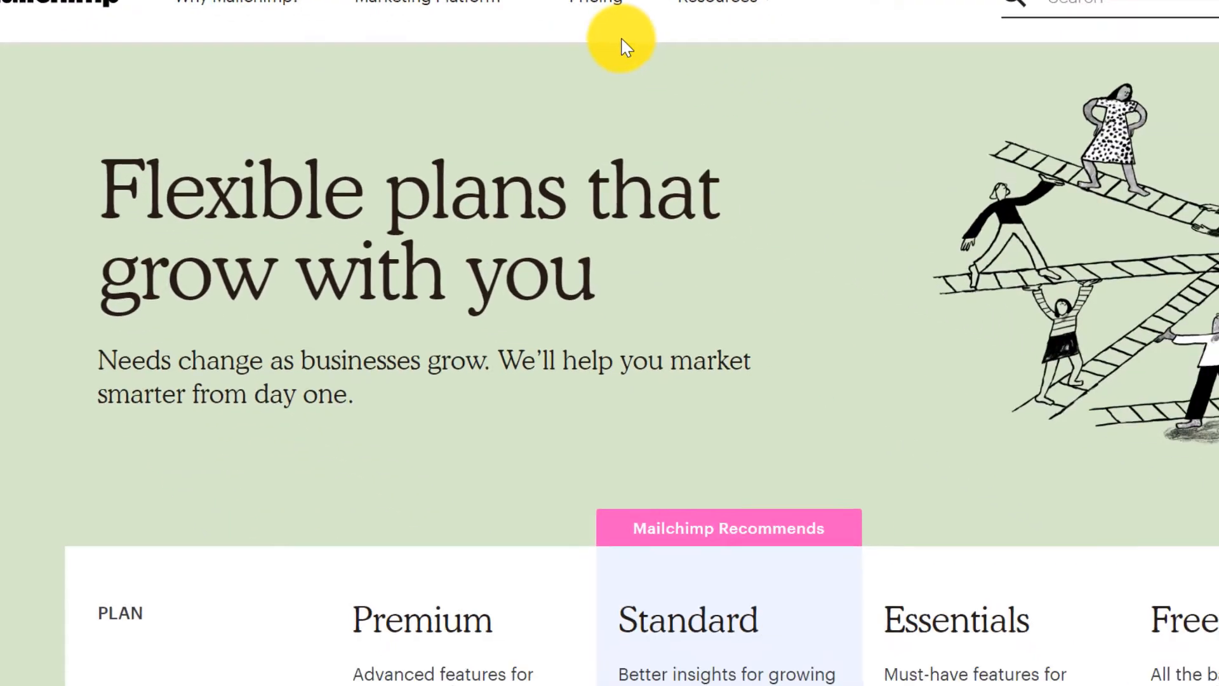
{"action": "scroll", "coordinate": [619, 61], "scroll_direction": "down", "scroll_amount": 5}
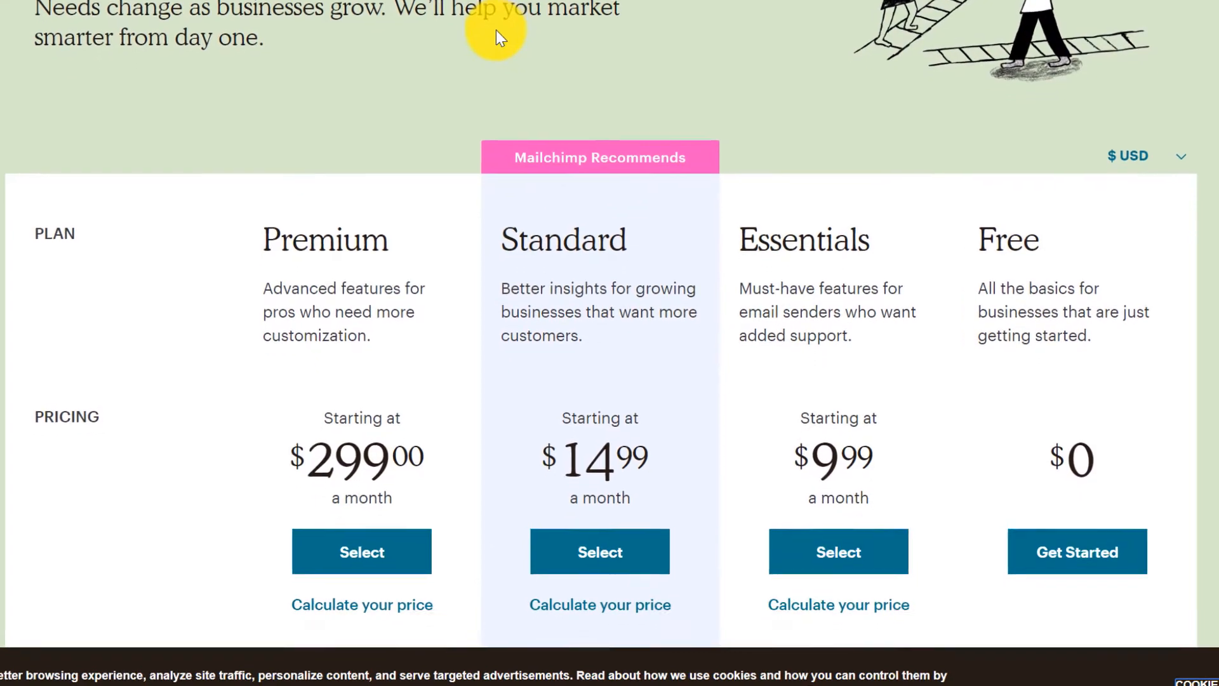
{"action": "scroll", "coordinate": [496, 29], "scroll_direction": "down", "scroll_amount": 10}
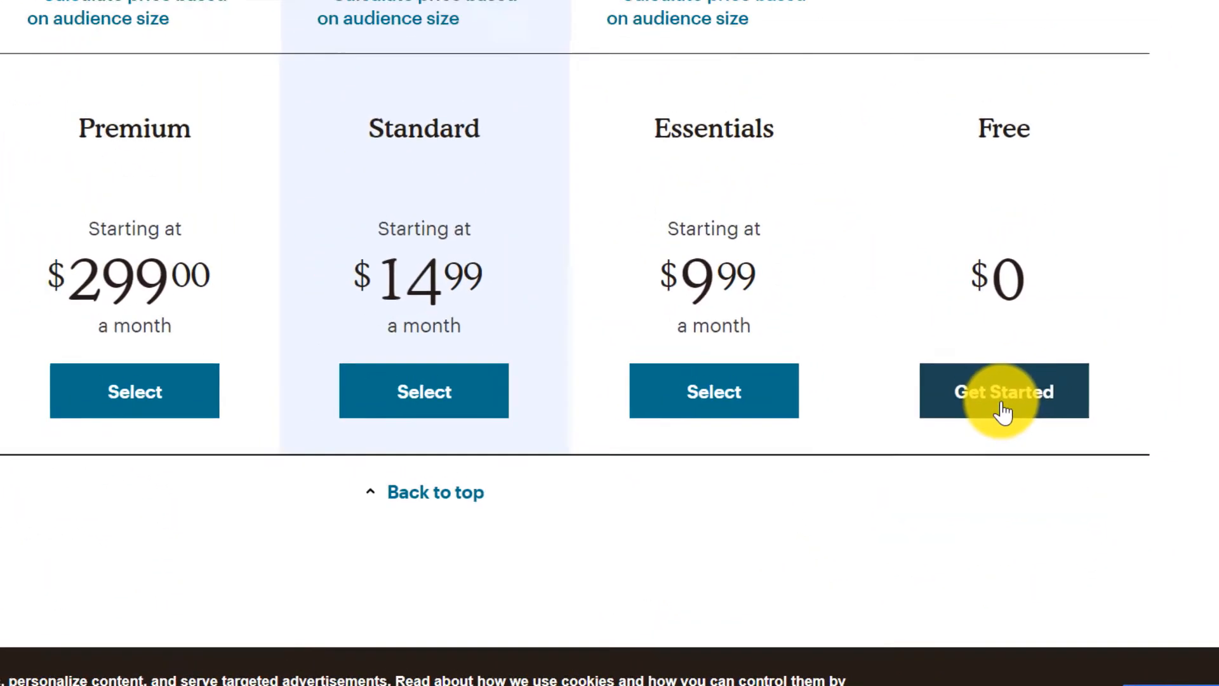
{"action": "left_click", "coordinate": [1004, 411]}
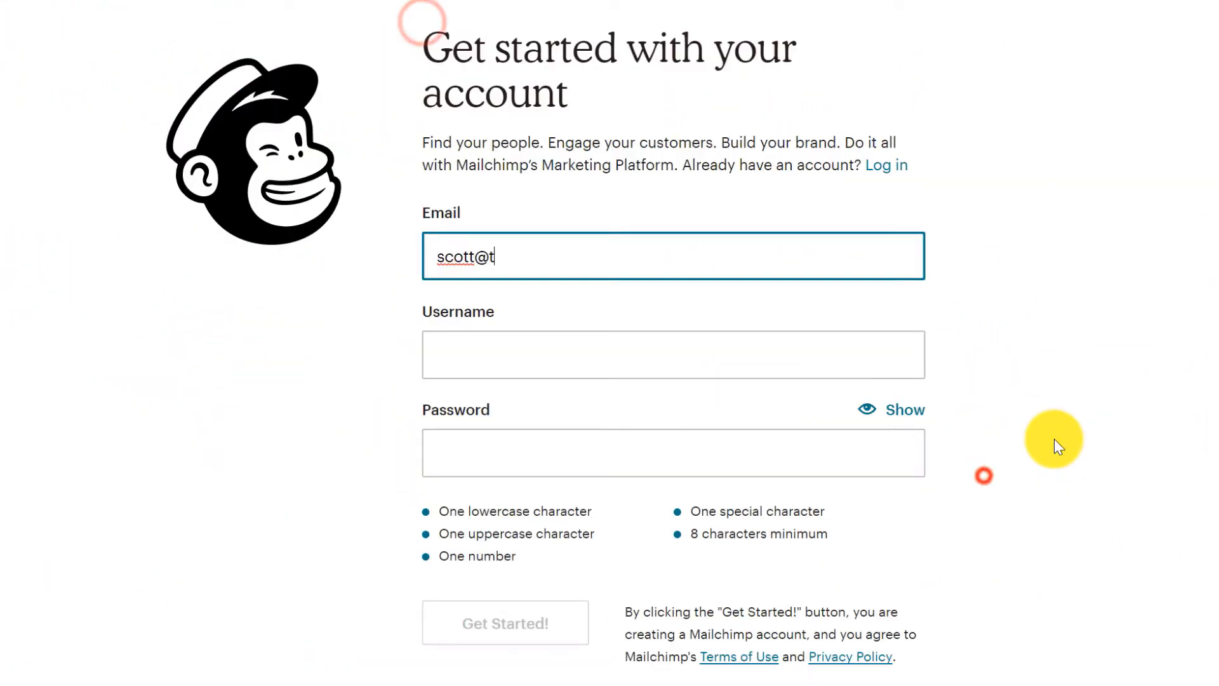
Fill in the signup form's account e-mail, username and password.
{"action": "type", "text": "hewebsiteteacher.com"}
{"action": "left_click", "coordinate": [546, 357]}
{"action": "type", "text": "TheWe"}
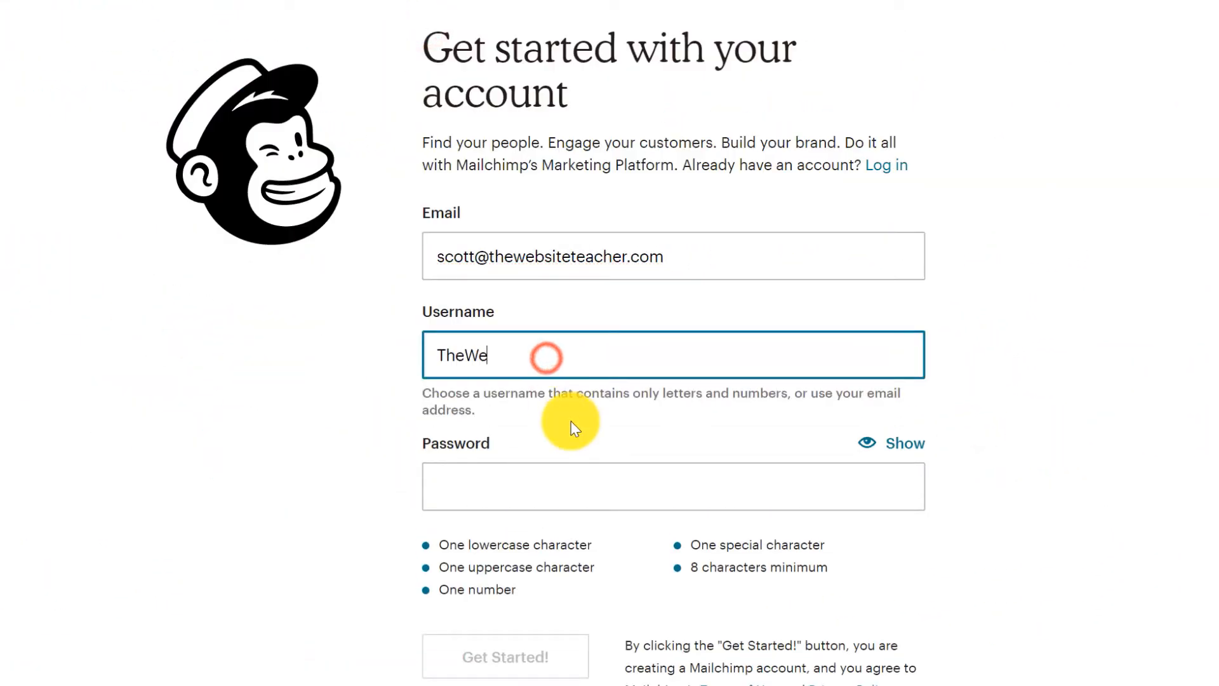
{"action": "type", "text": "bsiteTeacher"}
{"action": "left_click", "coordinate": [553, 468]}
{"action": "type", "text": "************"}
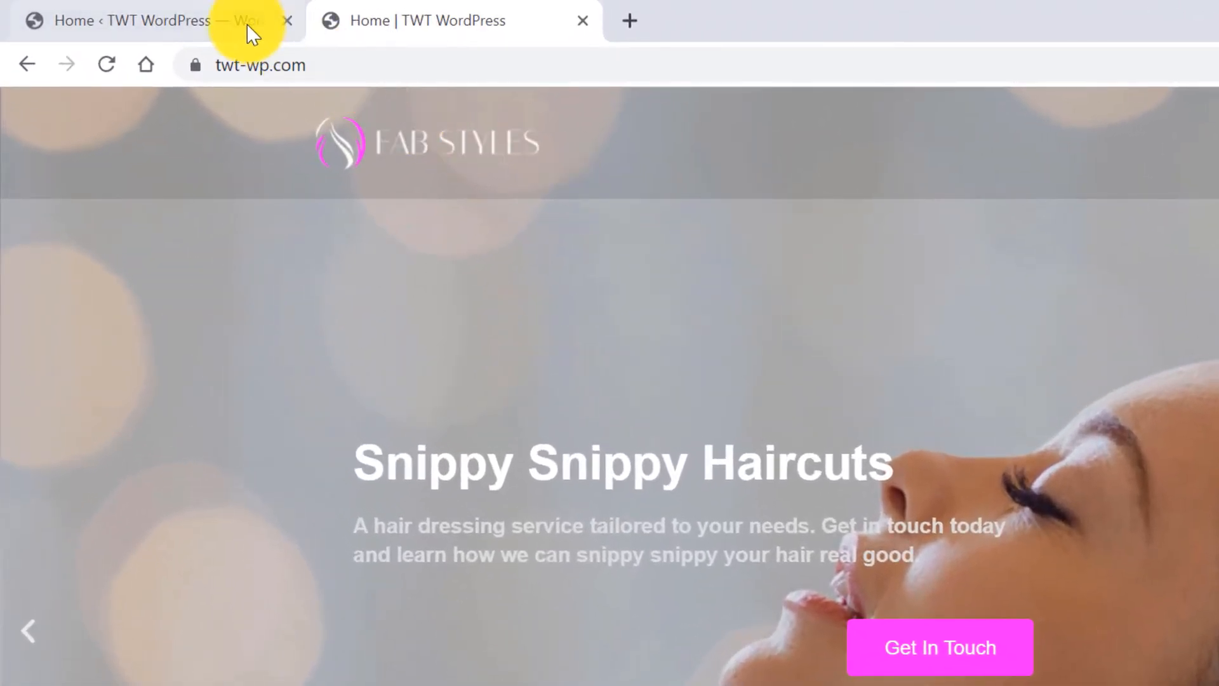
In Appearance > Menus, remove Adventure and Blog from the main menu and save it.
{"action": "left_click", "coordinate": [125, 10]}
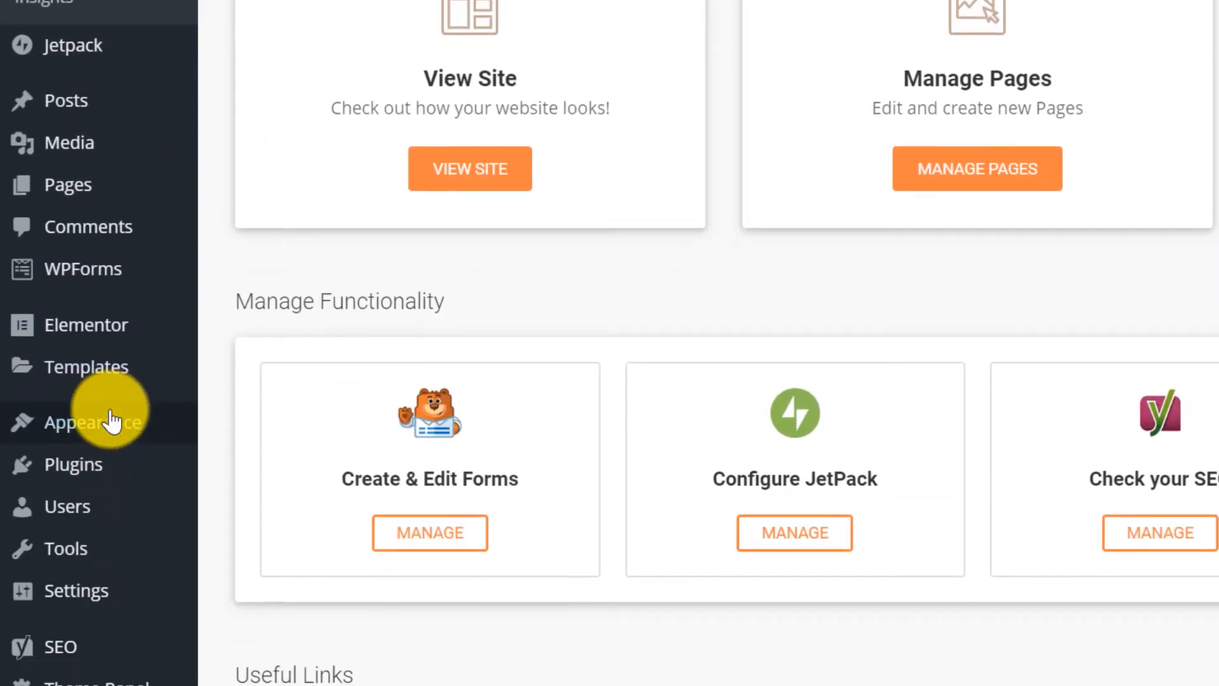
{"action": "mouse_move", "coordinate": [108, 280]}
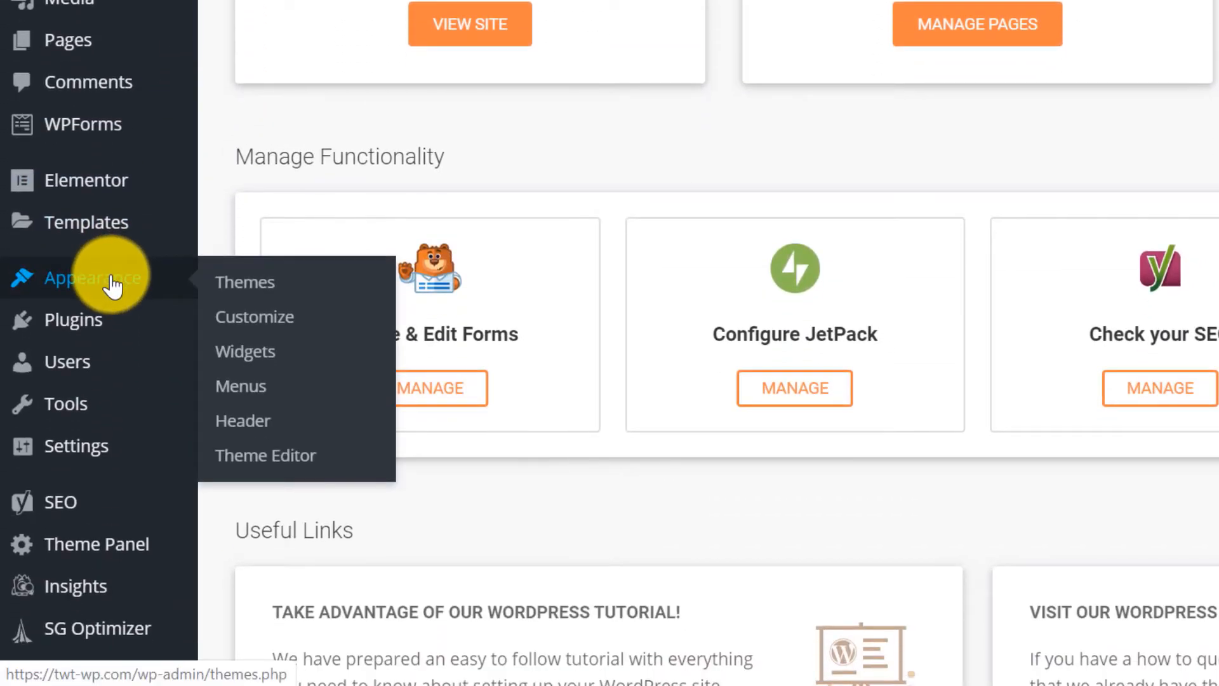
{"action": "left_click", "coordinate": [256, 389]}
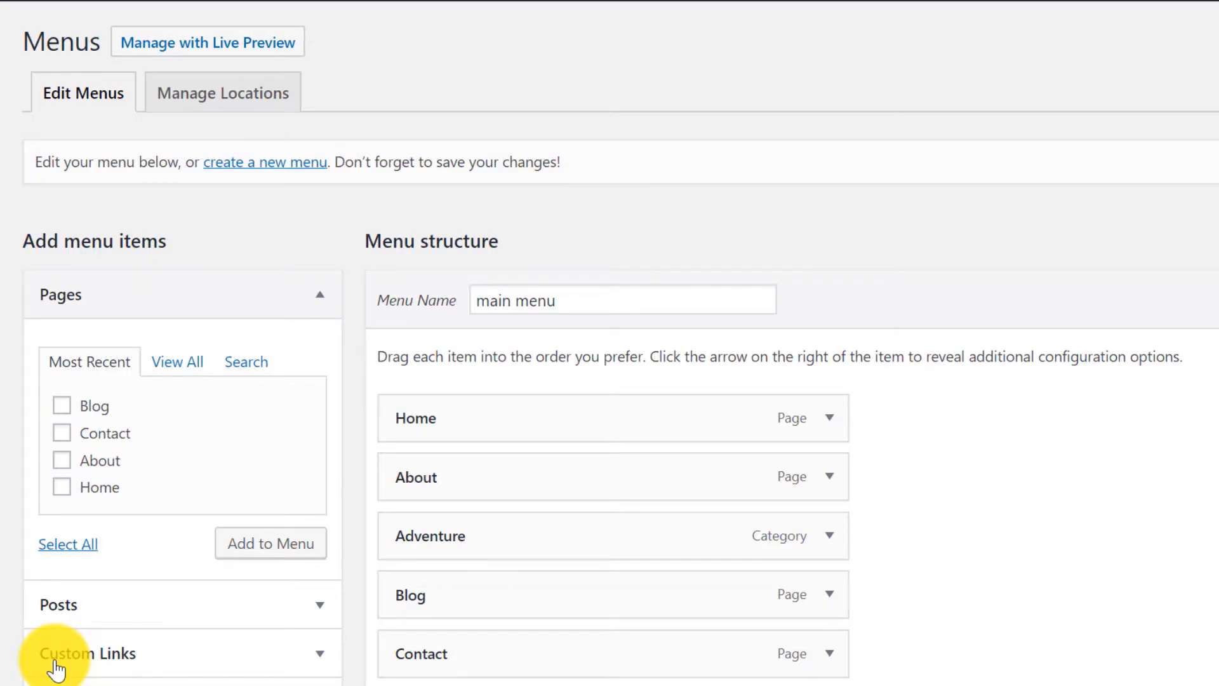
{"action": "left_click", "coordinate": [829, 536]}
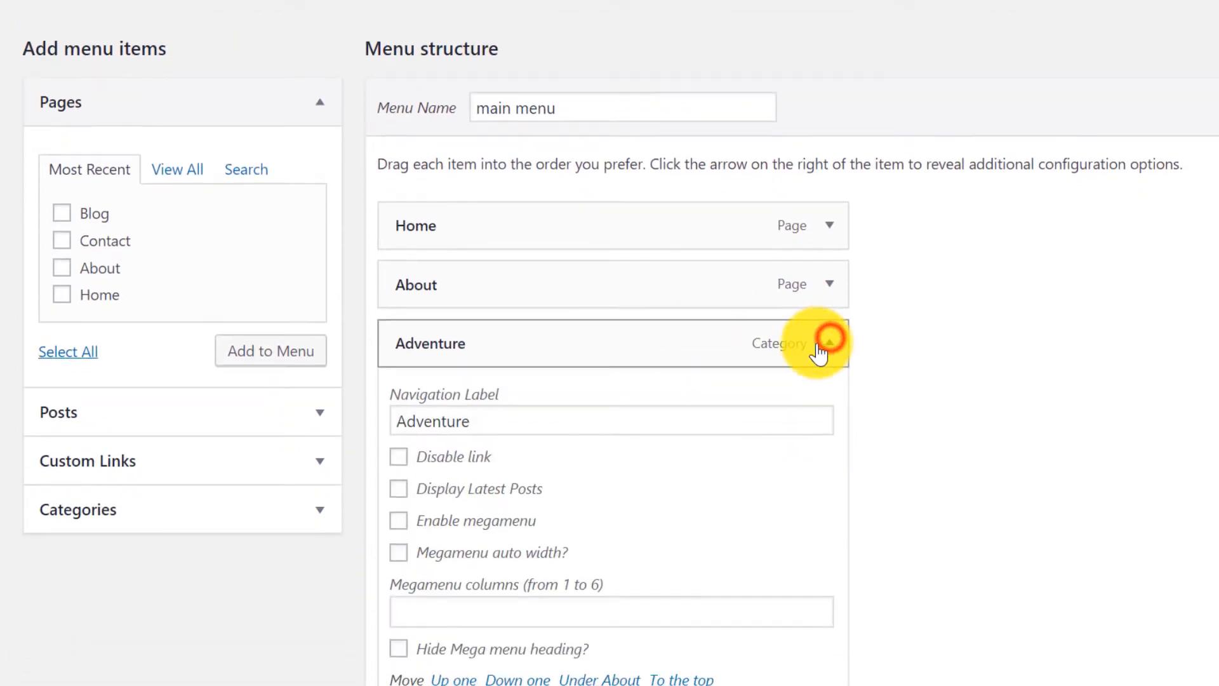
{"action": "scroll", "coordinate": [508, 541], "scroll_direction": "down", "scroll_amount": 3}
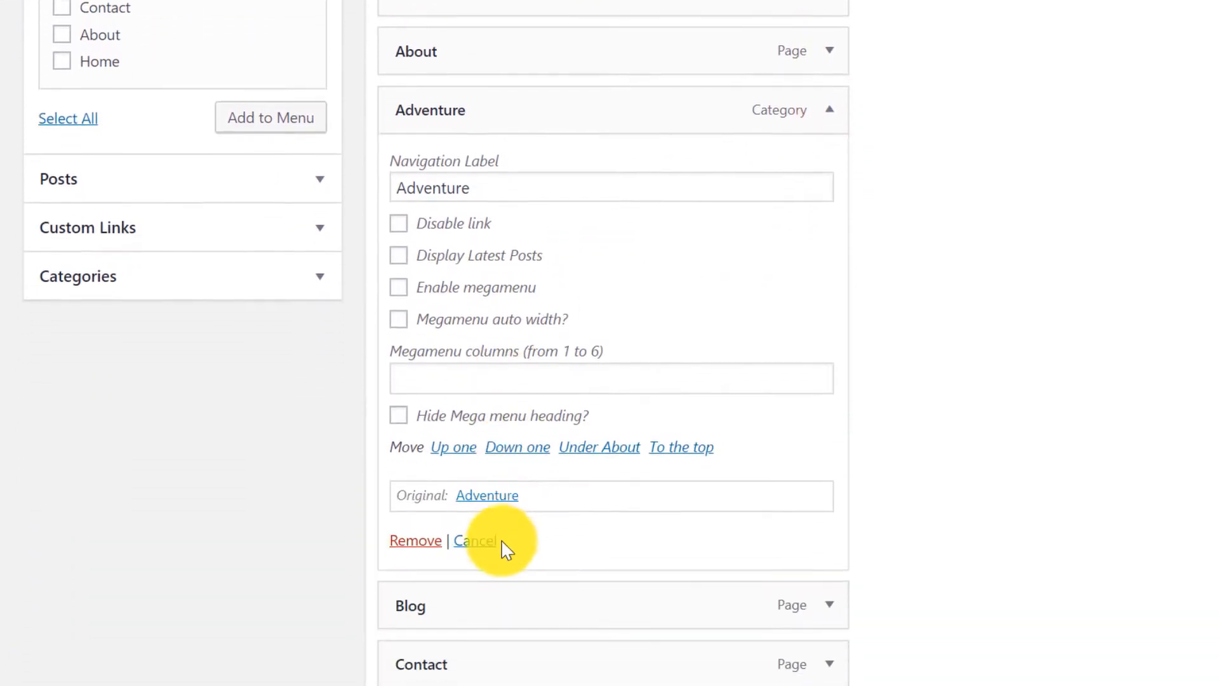
{"action": "left_click", "coordinate": [416, 508]}
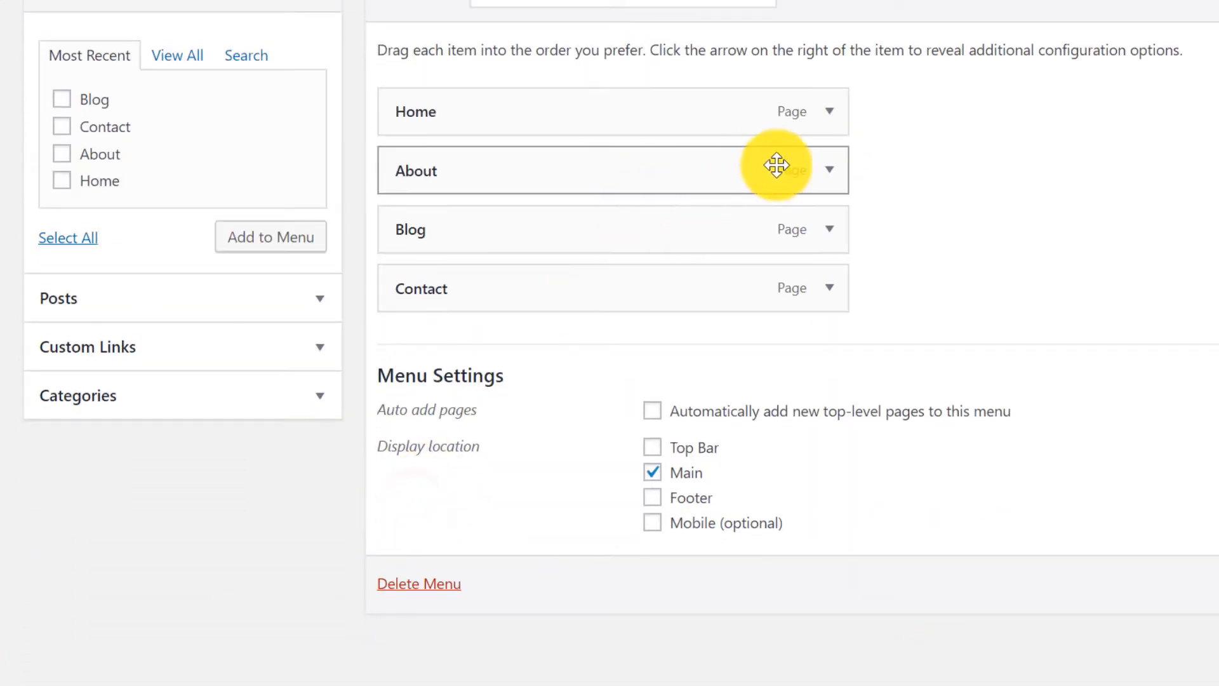
{"action": "left_click", "coordinate": [829, 230]}
{"action": "scroll", "coordinate": [826, 234], "scroll_direction": "down", "scroll_amount": 2}
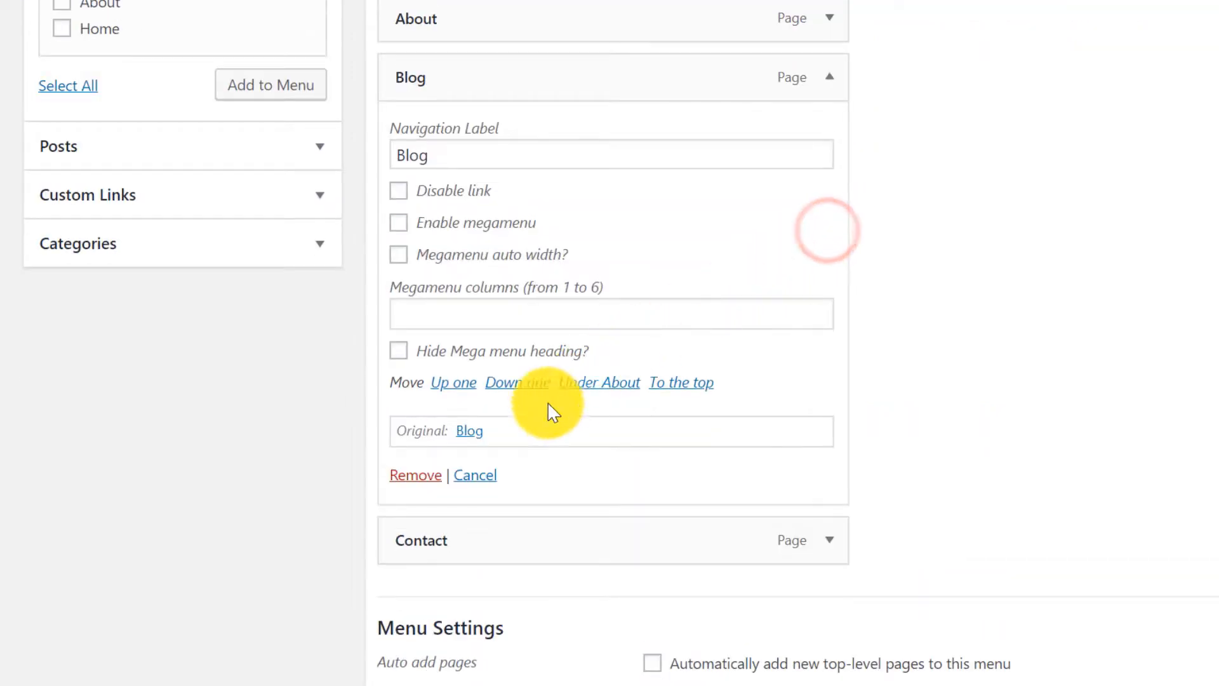
{"action": "left_click", "coordinate": [409, 481]}
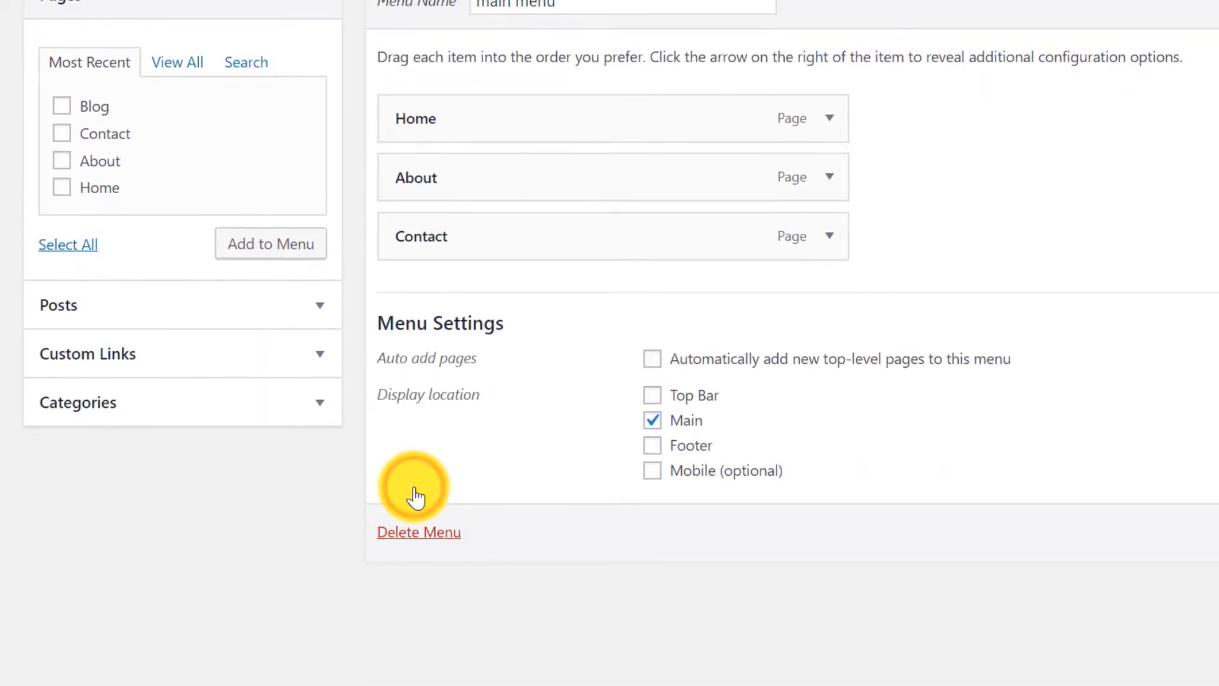
{"action": "scroll", "coordinate": [416, 498], "scroll_direction": "up", "scroll_amount": 3}
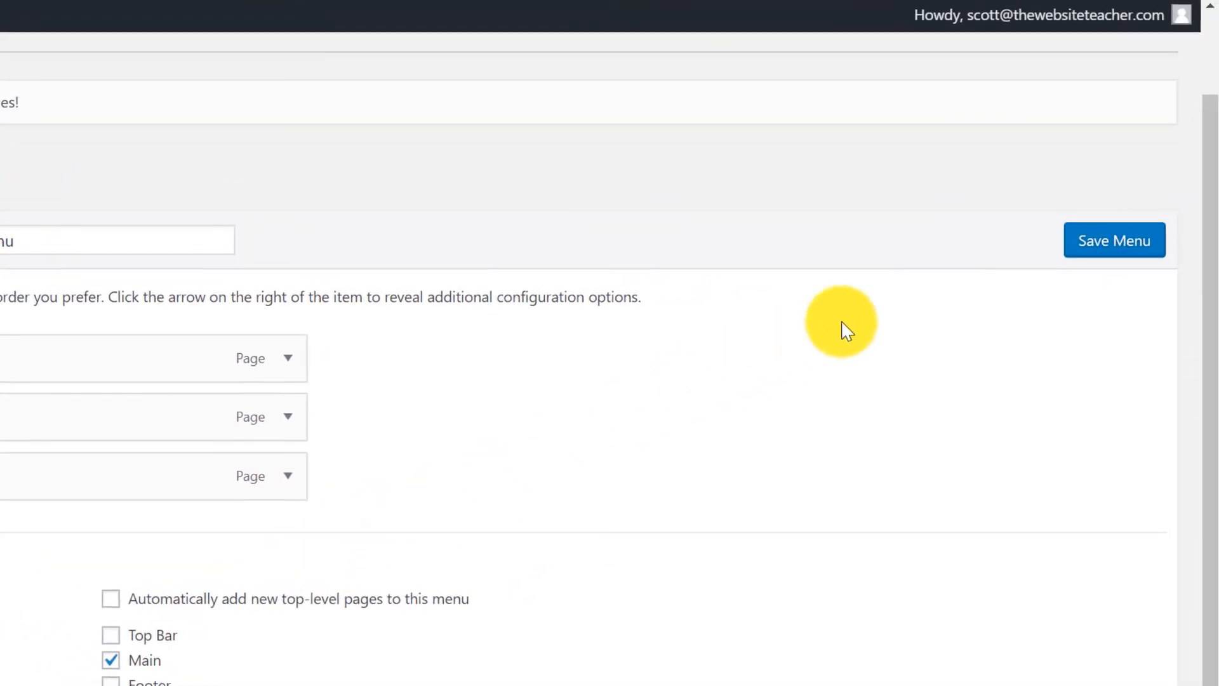
{"action": "left_click", "coordinate": [1106, 259]}
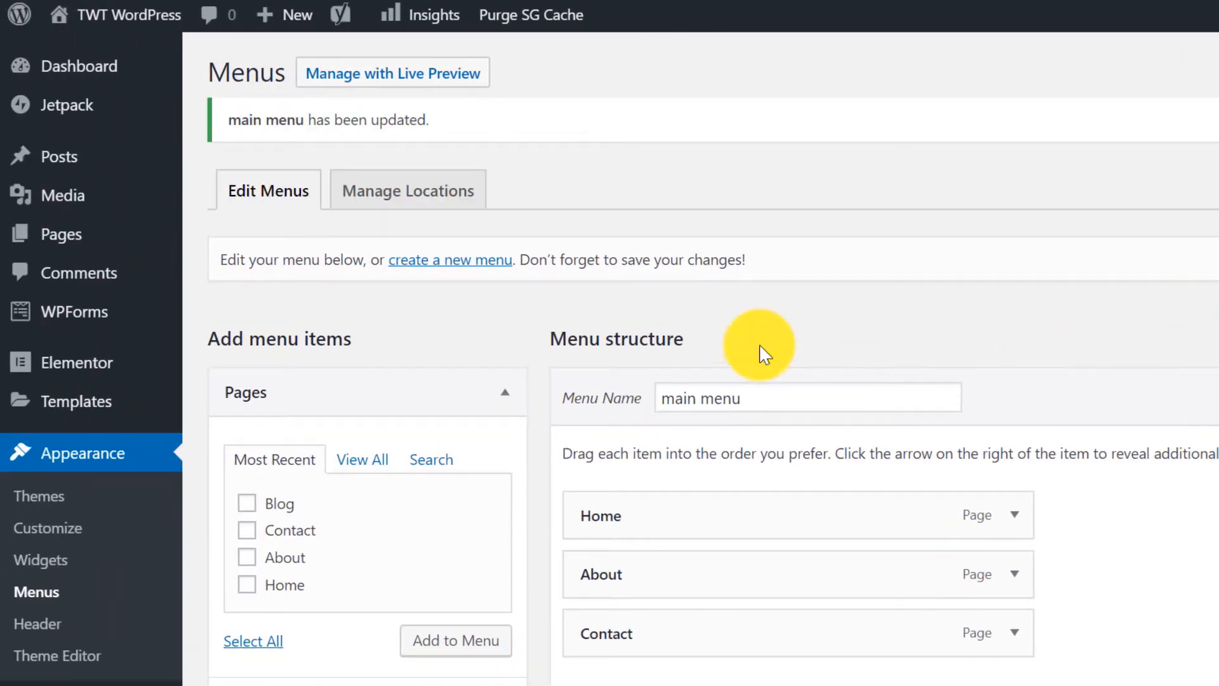
Add a new WordPress page titled 'Our Services'.
{"action": "mouse_move", "coordinate": [79, 245]}
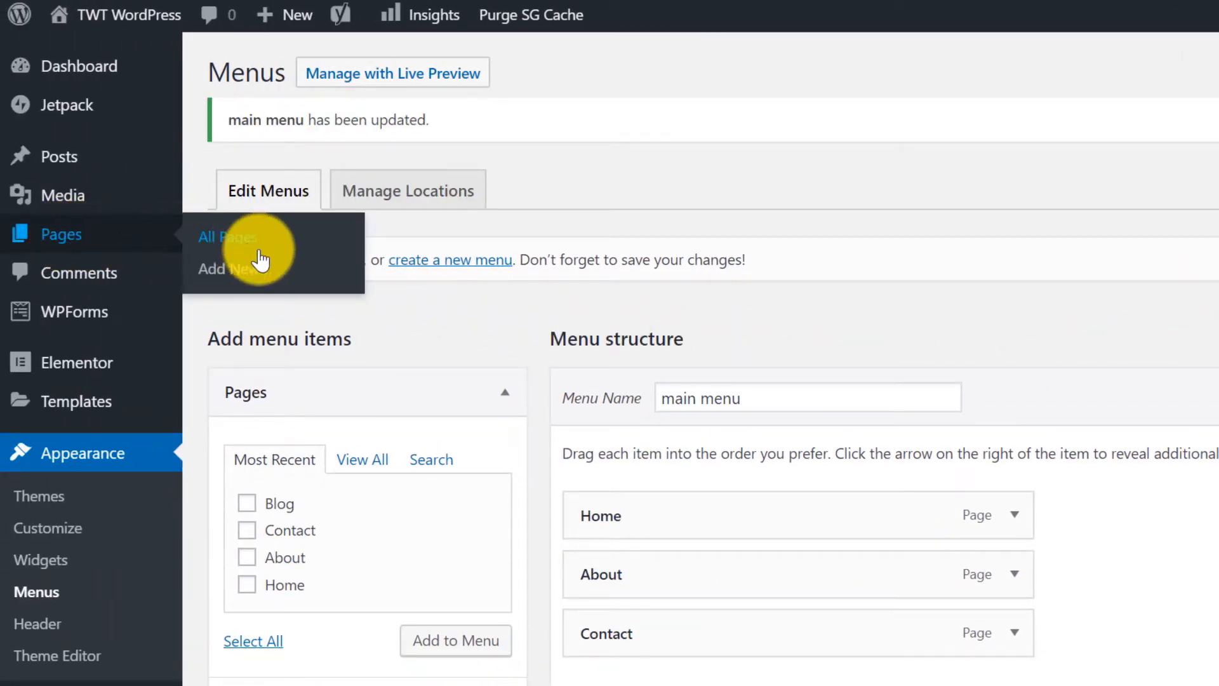
{"action": "left_click", "coordinate": [289, 281]}
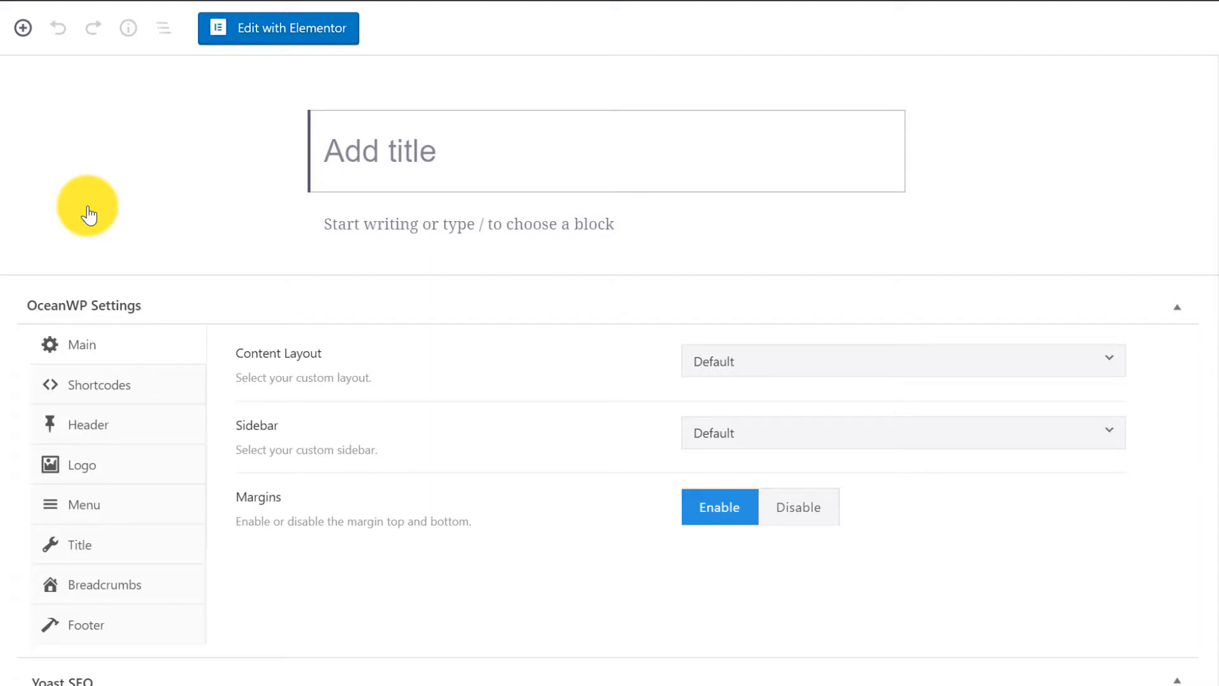
{"action": "left_click", "coordinate": [374, 156]}
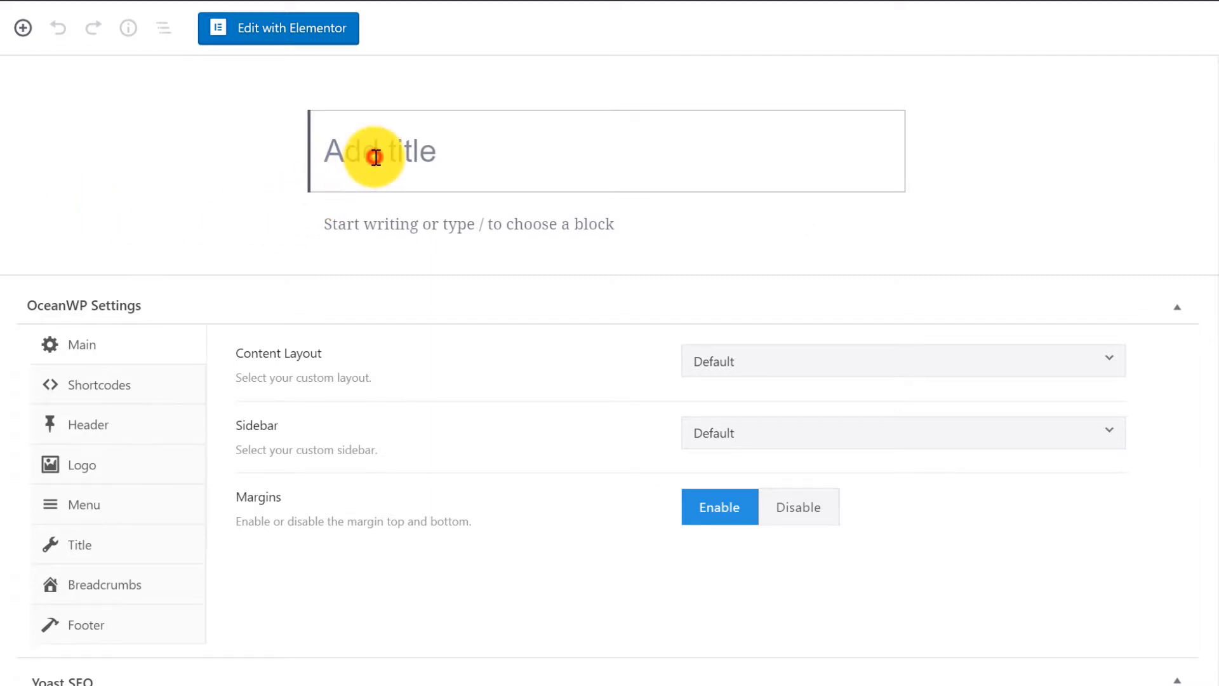
{"action": "type", "text": "Our S"}
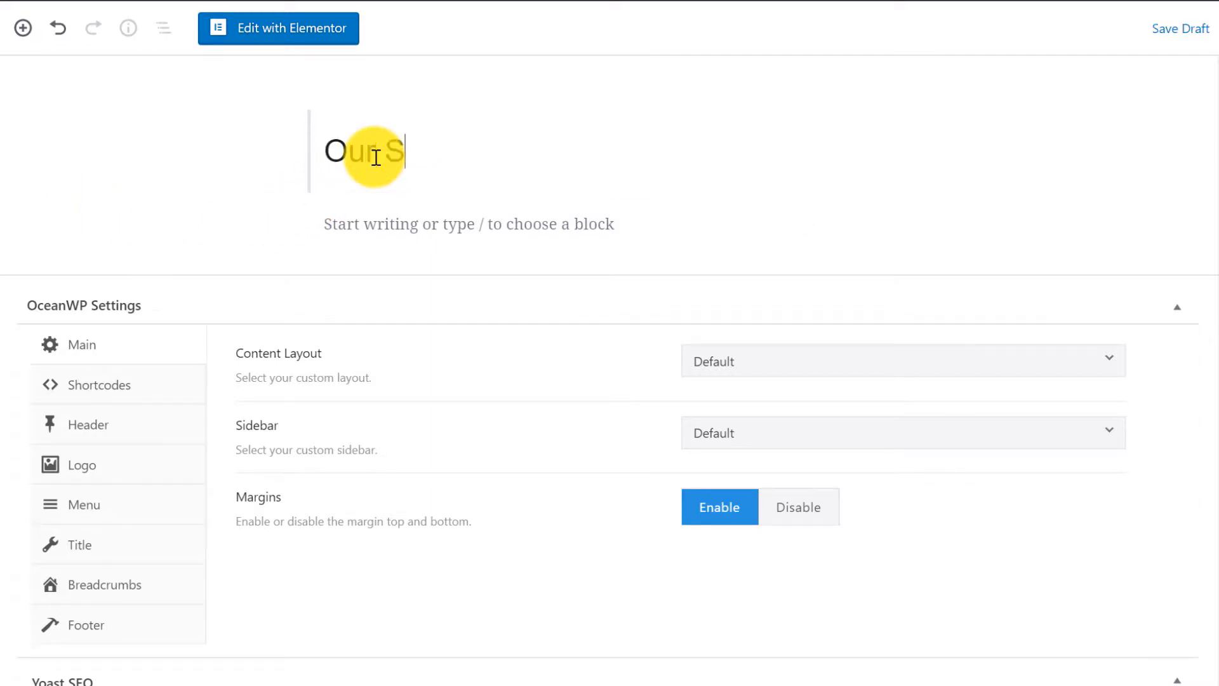
{"action": "type", "text": "ervices"}
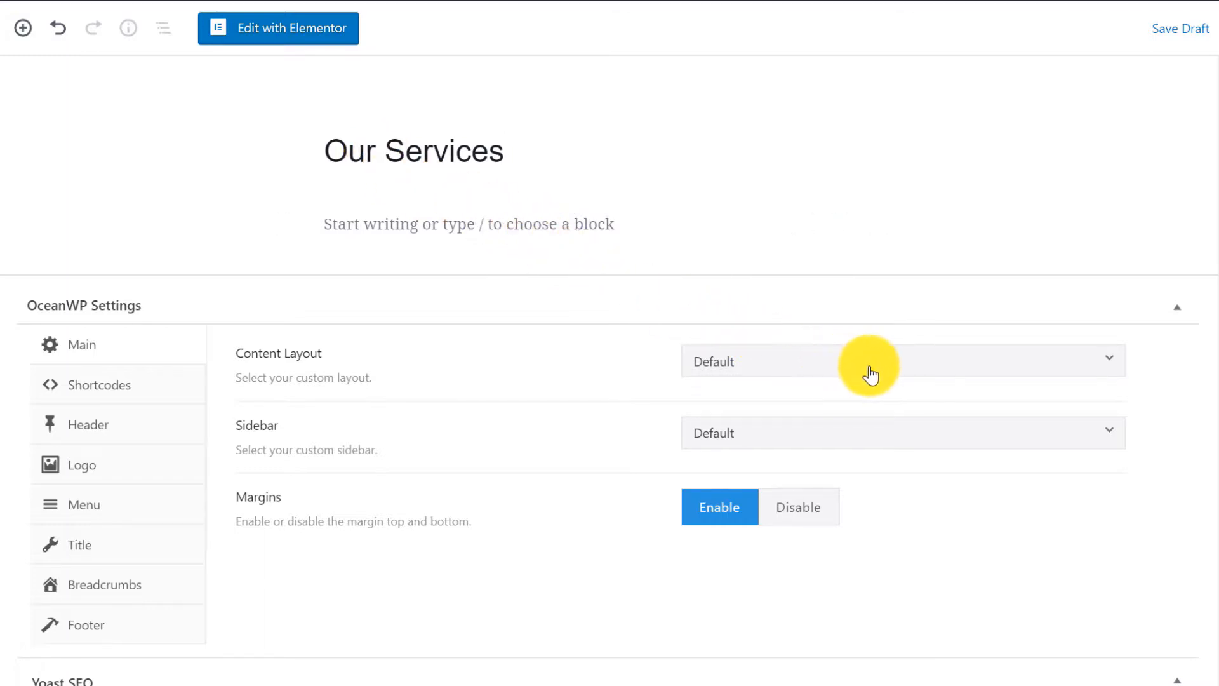
Set the page's content layout to 100% Full Width and edit it with Elementor.
{"action": "left_click", "coordinate": [915, 367]}
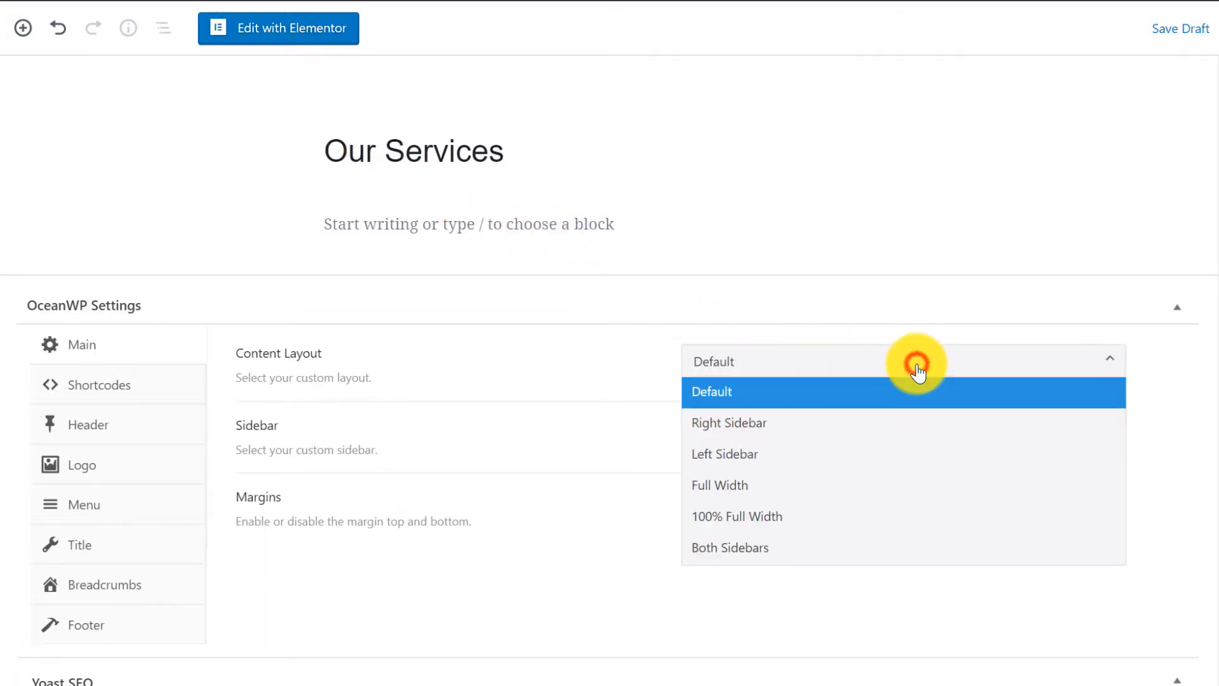
{"action": "left_click", "coordinate": [772, 517]}
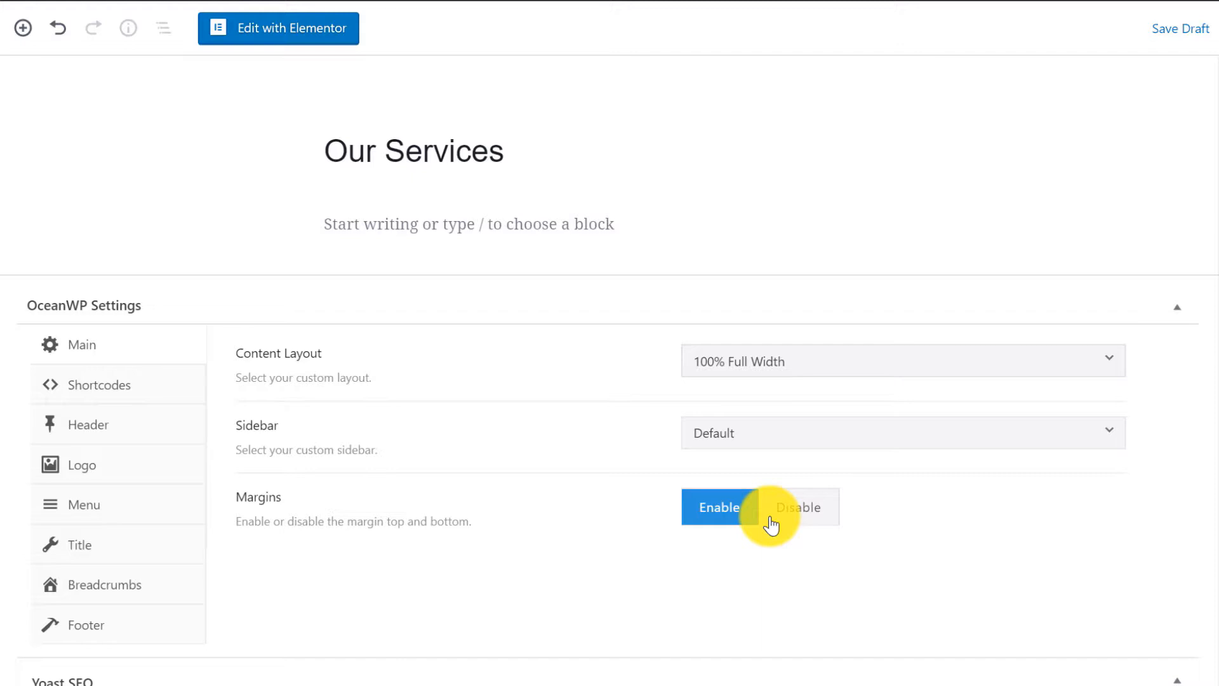
{"action": "left_click", "coordinate": [275, 45]}
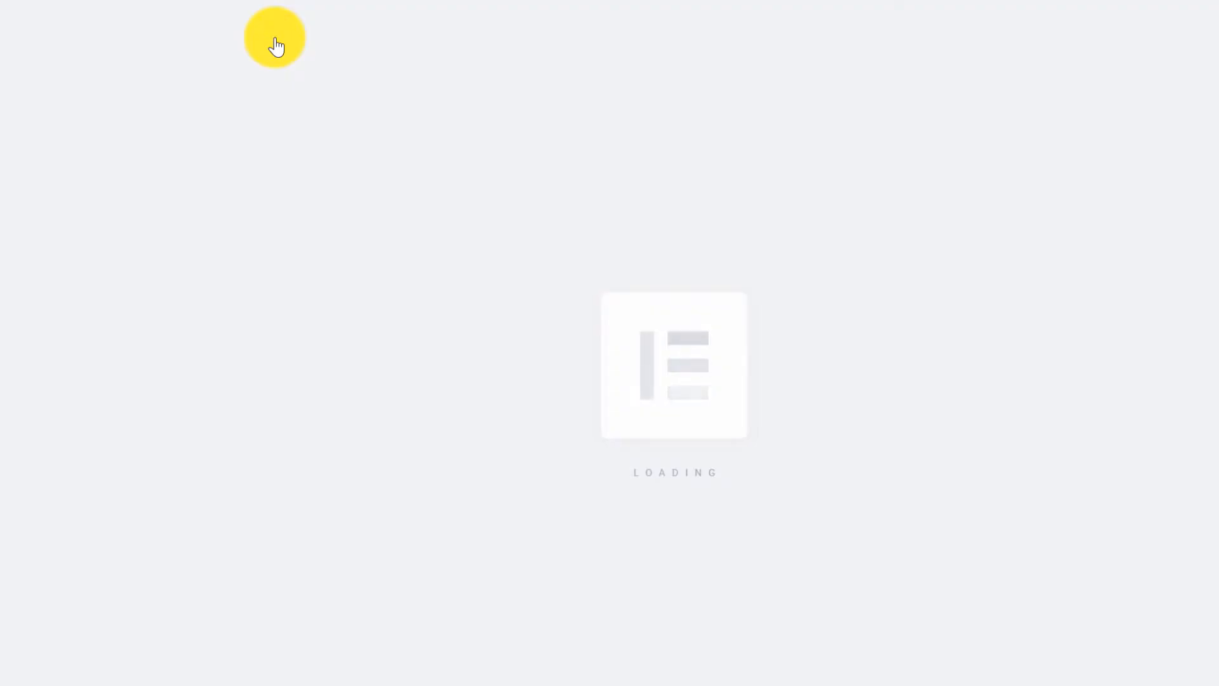
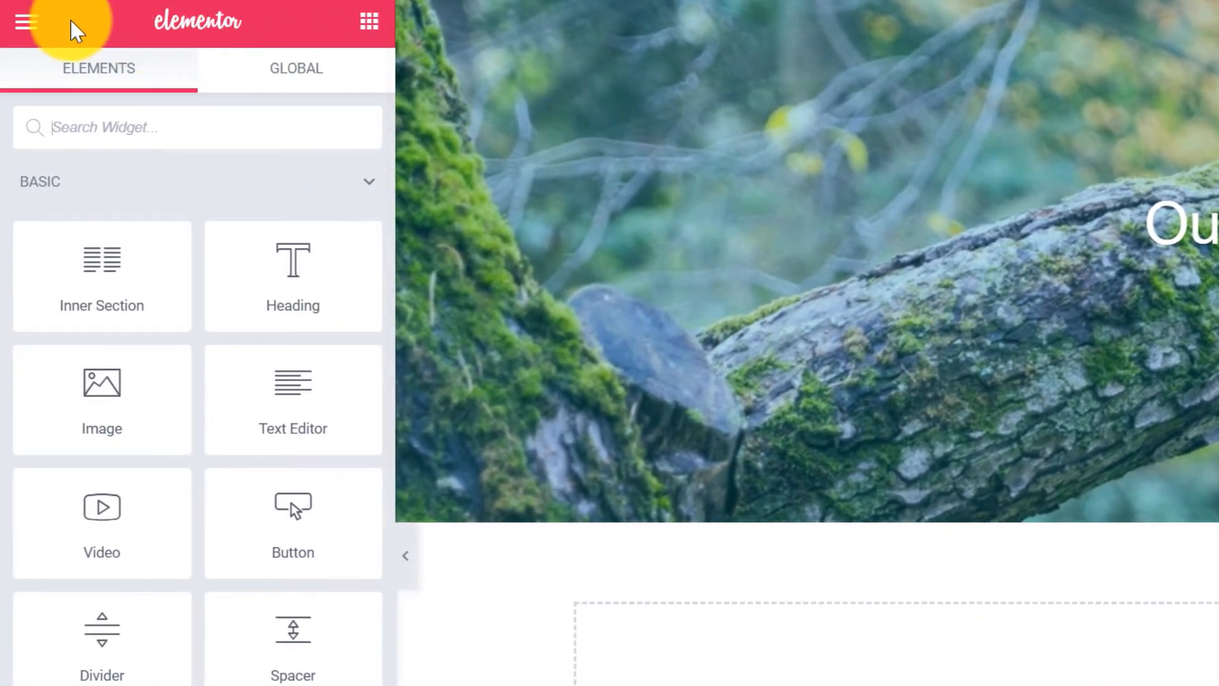
Exit Elementor to the WordPress dashboard and open the OceanWP theme Customizer.
{"action": "left_click", "coordinate": [26, 22]}
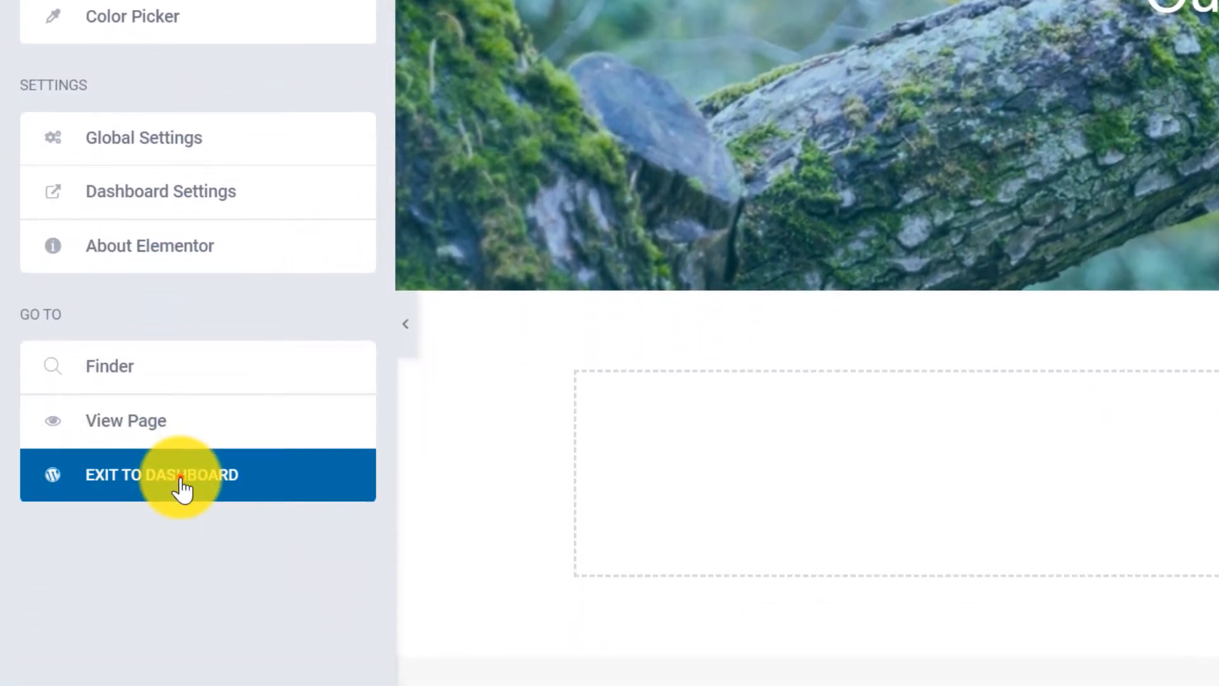
{"action": "left_click", "coordinate": [184, 600]}
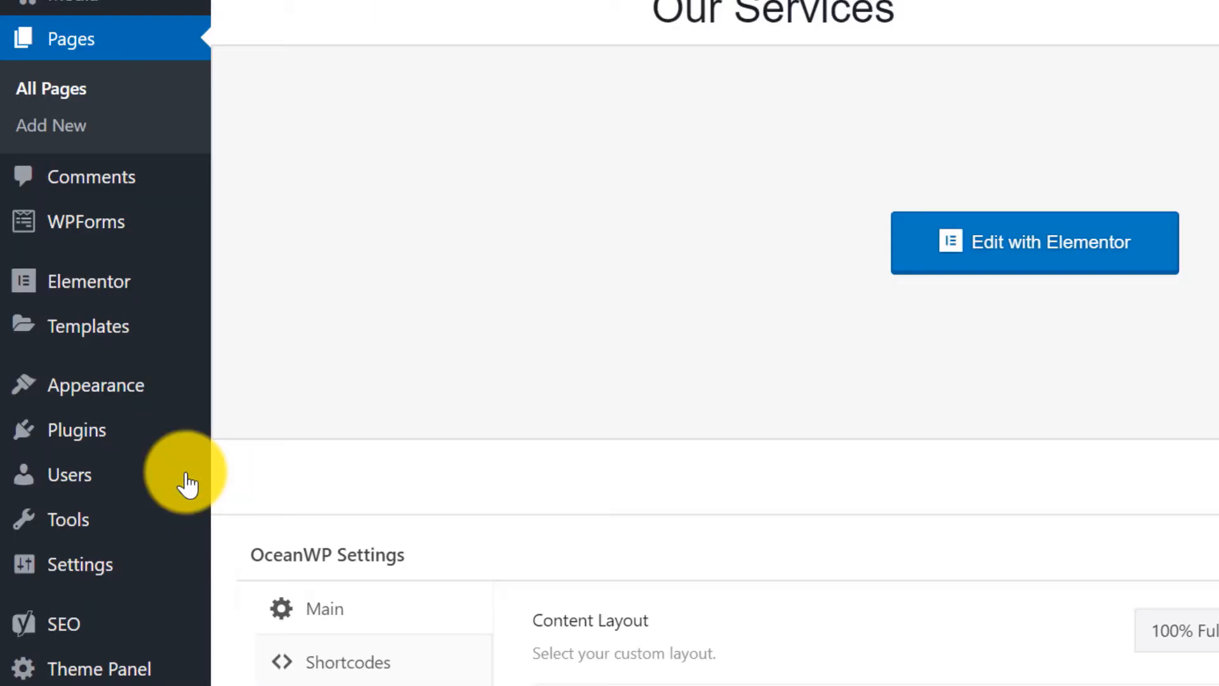
{"action": "mouse_move", "coordinate": [99, 397]}
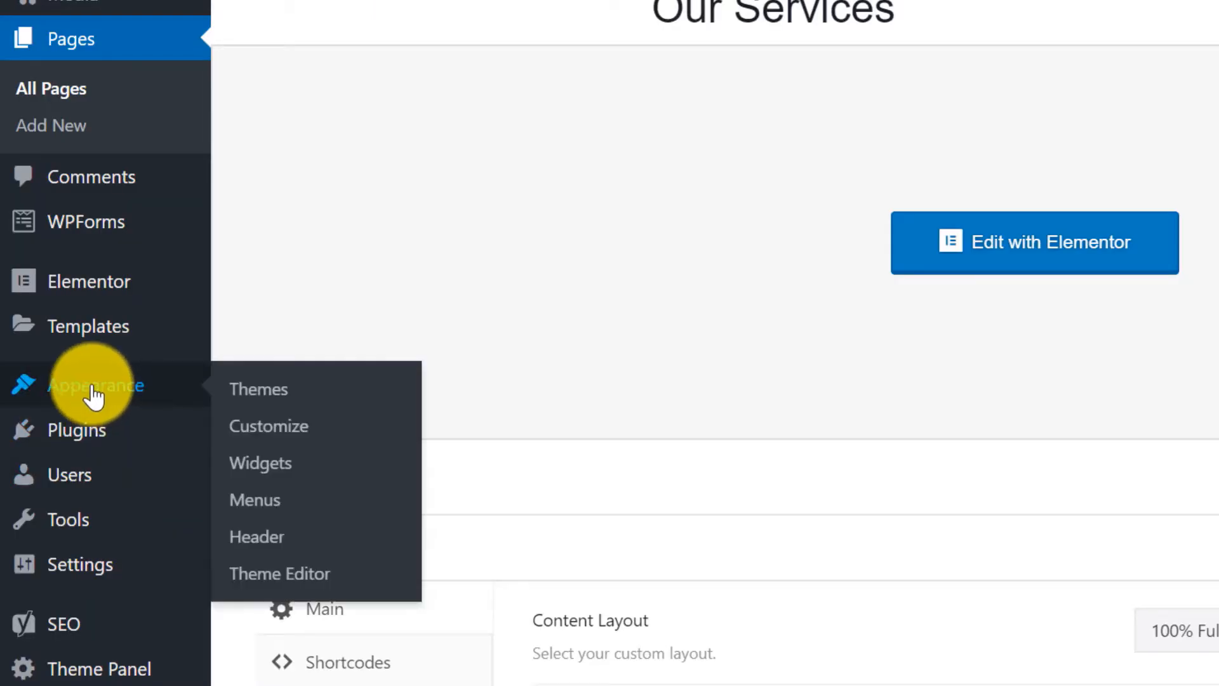
{"action": "left_click", "coordinate": [324, 434]}
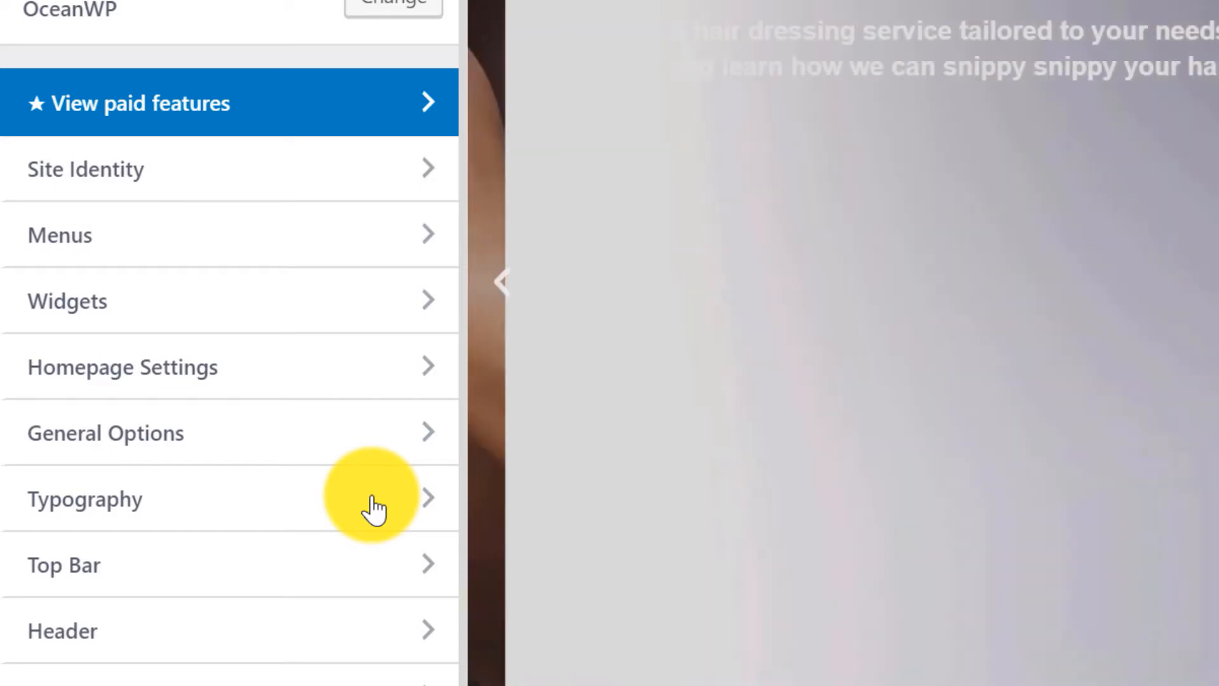
Change the default Pages layout in General Settings from Right Sidebar to Full Width.
{"action": "left_click", "coordinate": [290, 443]}
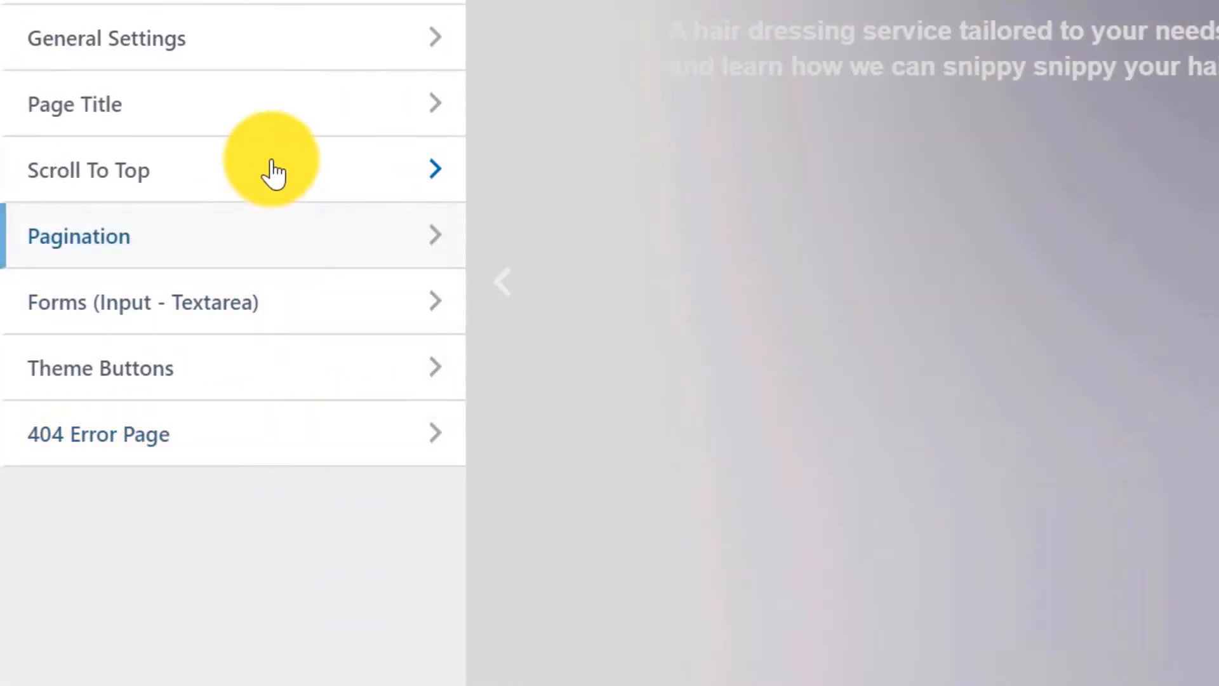
{"action": "left_click", "coordinate": [291, 49]}
{"action": "scroll", "coordinate": [368, 417], "scroll_direction": "down", "scroll_amount": 8}
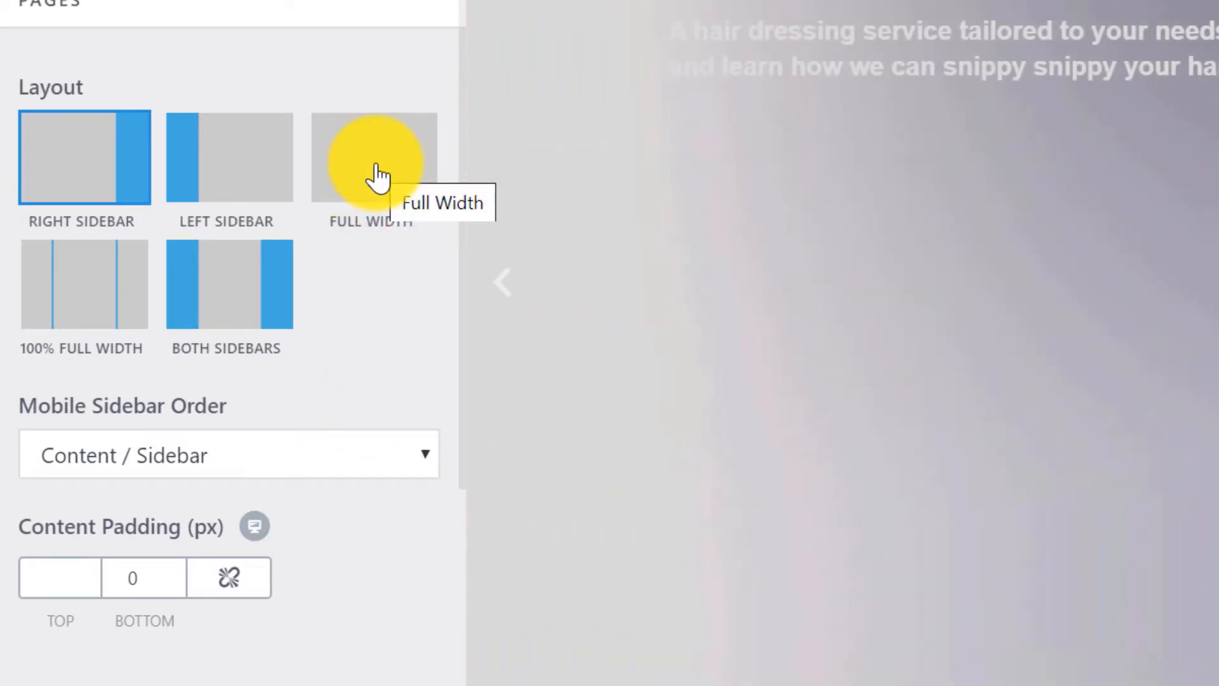
{"action": "left_click", "coordinate": [378, 175]}
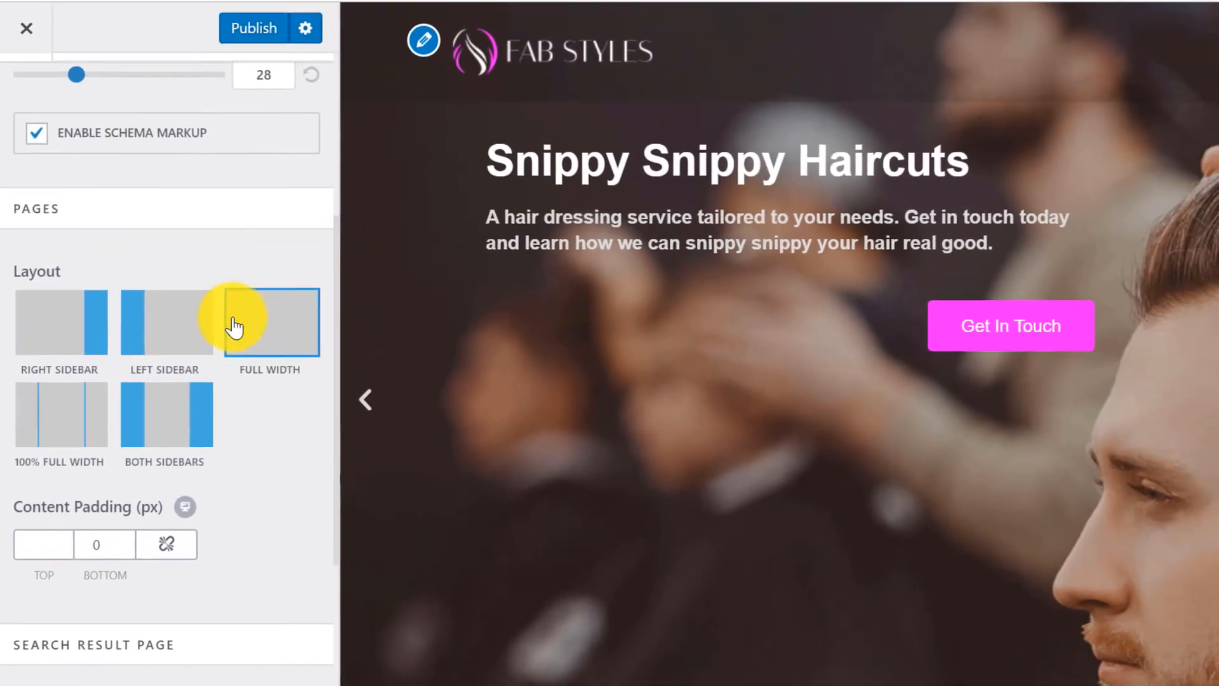
{"action": "scroll", "coordinate": [287, 263], "scroll_direction": "up", "scroll_amount": 5}
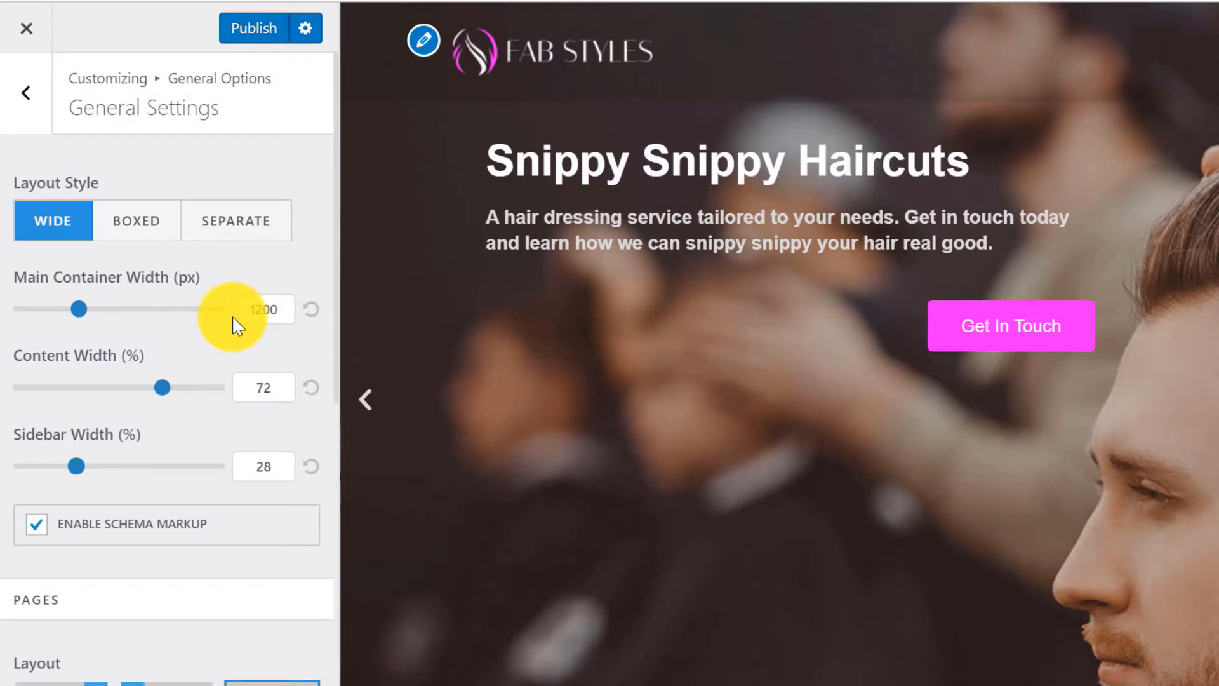
Preview the About page, disable page-title breadcrumbs, and set the hair-3 photo as title background.
{"action": "left_click", "coordinate": [19, 96]}
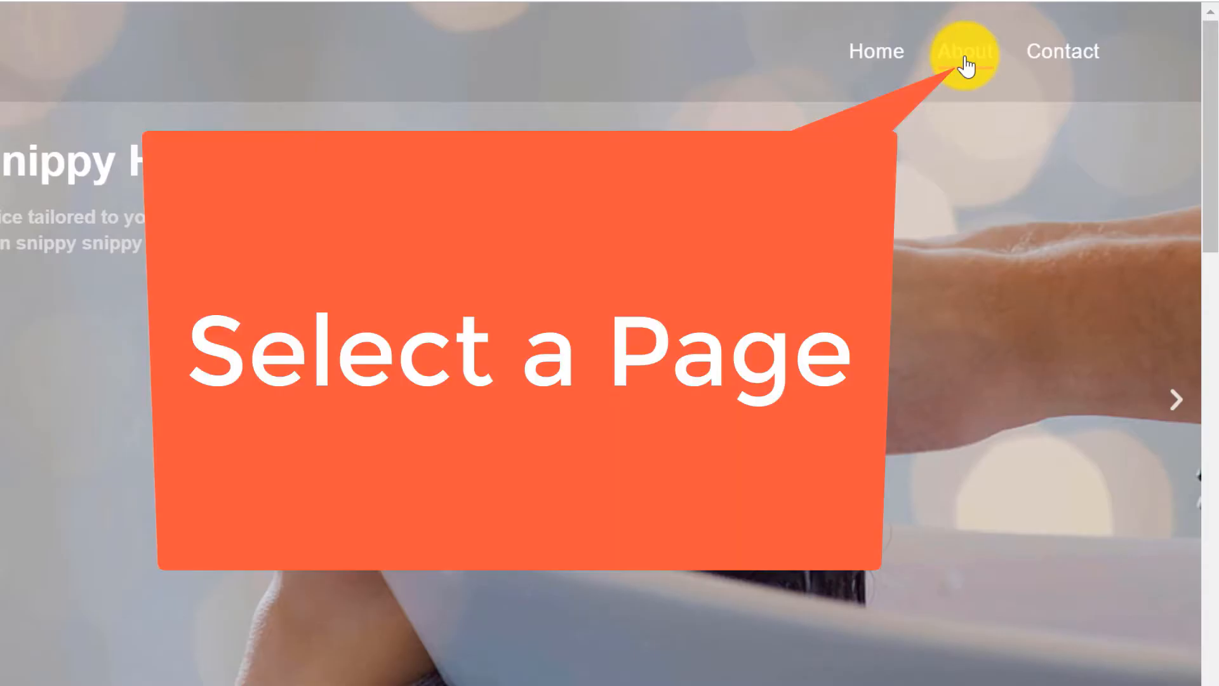
{"action": "left_click", "coordinate": [964, 62]}
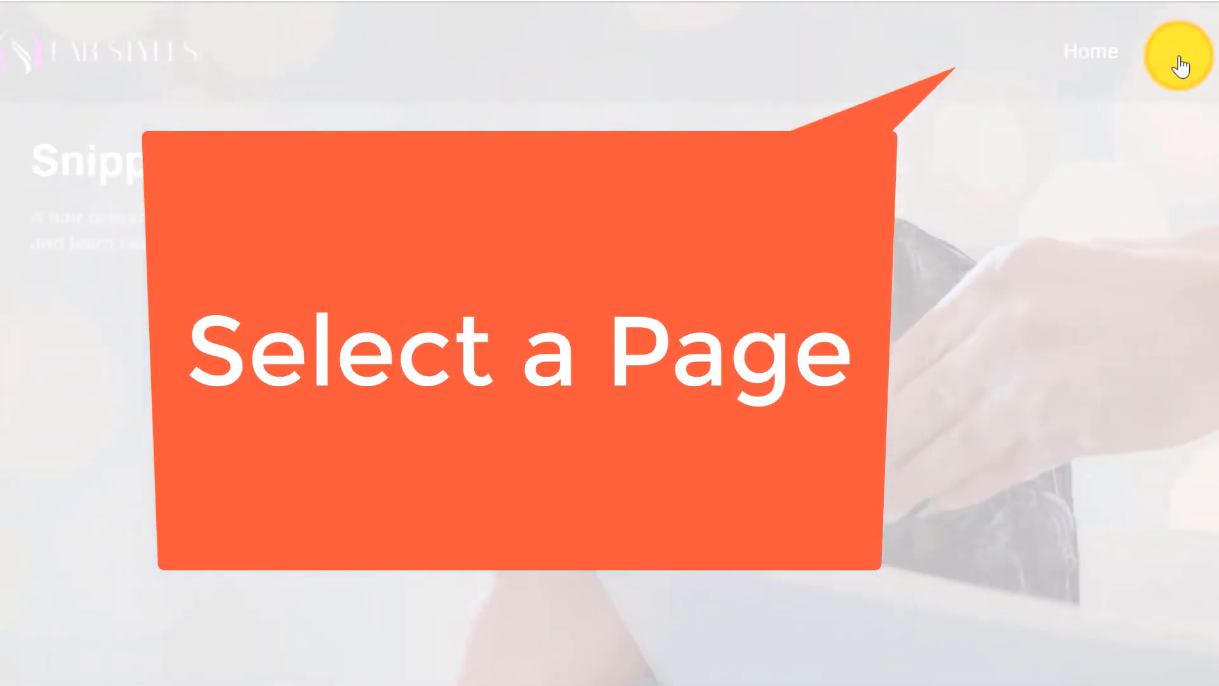
{"action": "scroll", "coordinate": [185, 334], "scroll_direction": "down", "scroll_amount": 10}
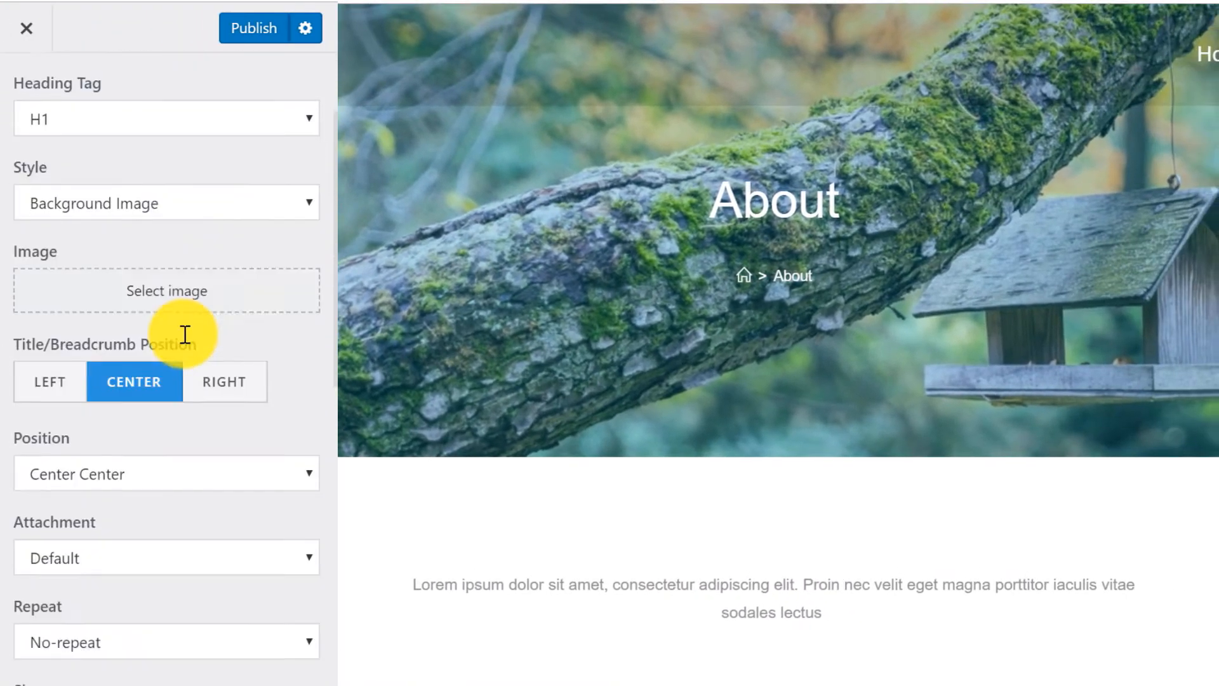
{"action": "left_click", "coordinate": [36, 369]}
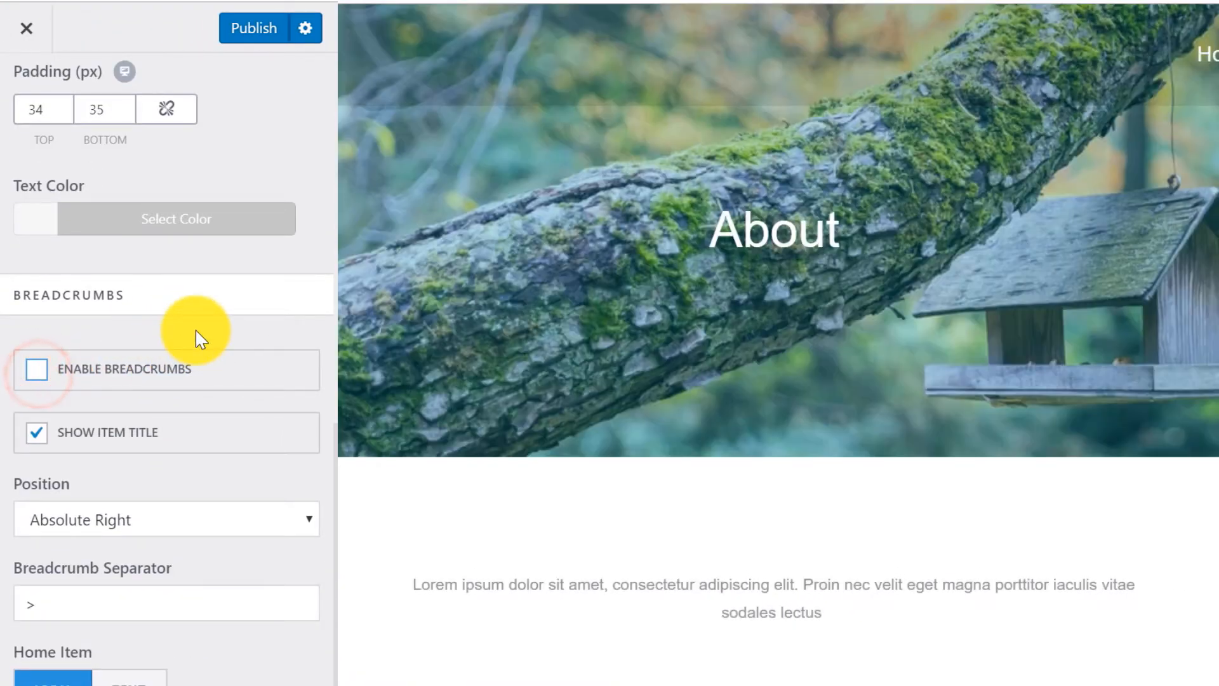
{"action": "scroll", "coordinate": [190, 334], "scroll_direction": "up", "scroll_amount": 10}
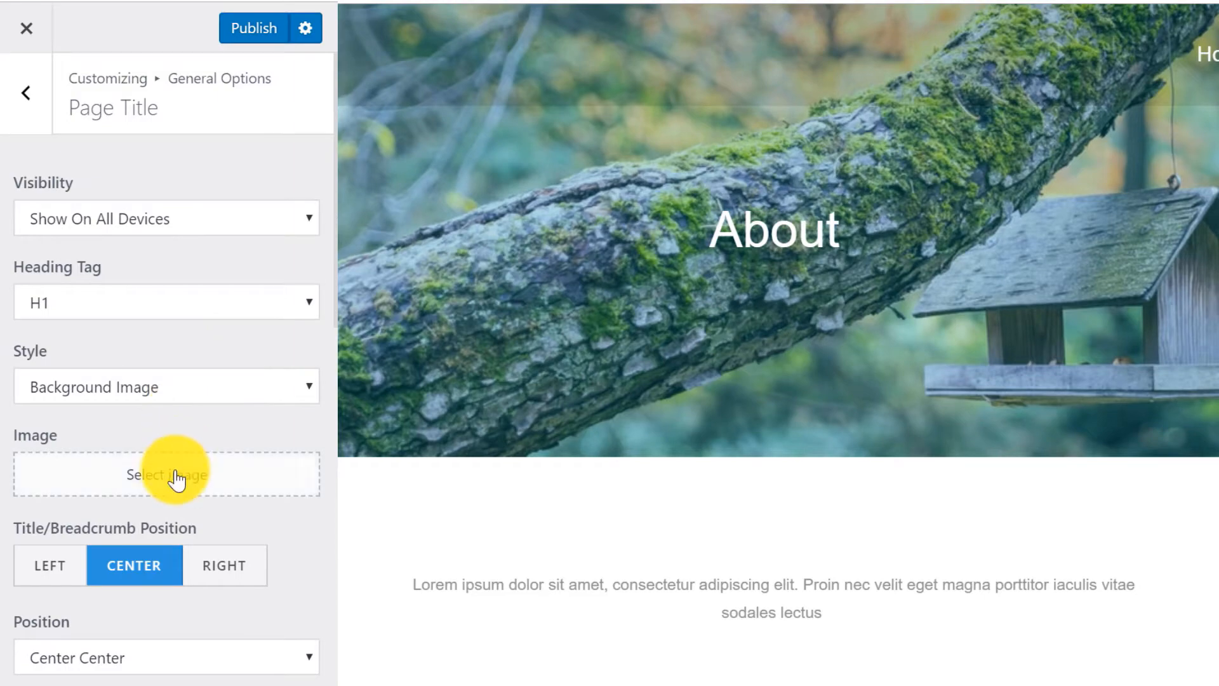
{"action": "left_click", "coordinate": [174, 478]}
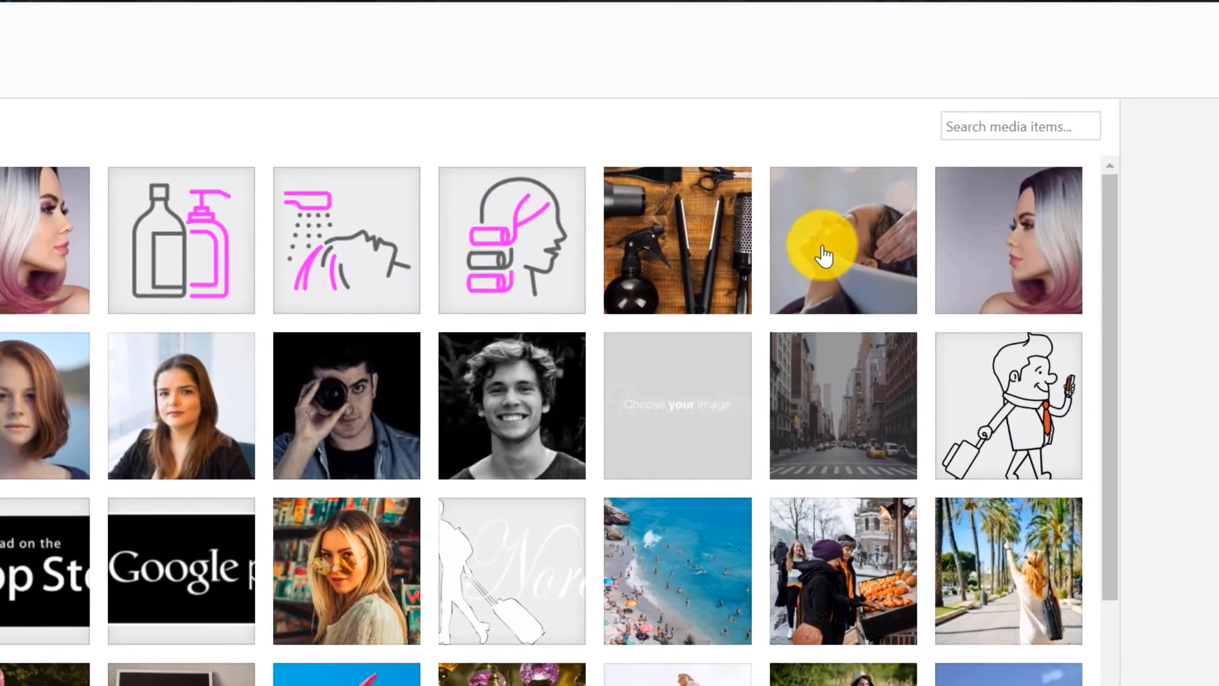
{"action": "left_click", "coordinate": [896, 280]}
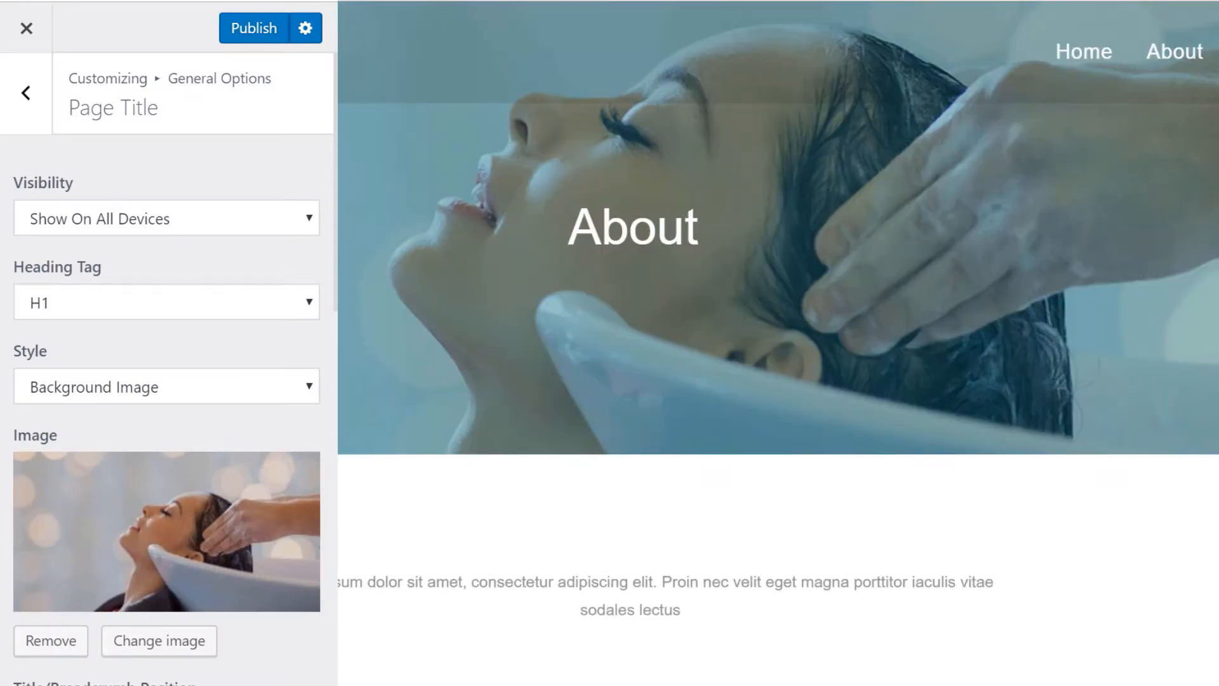
Reset the page title overlay colour to the default black.
{"action": "scroll", "coordinate": [284, 463], "scroll_direction": "down", "scroll_amount": 10}
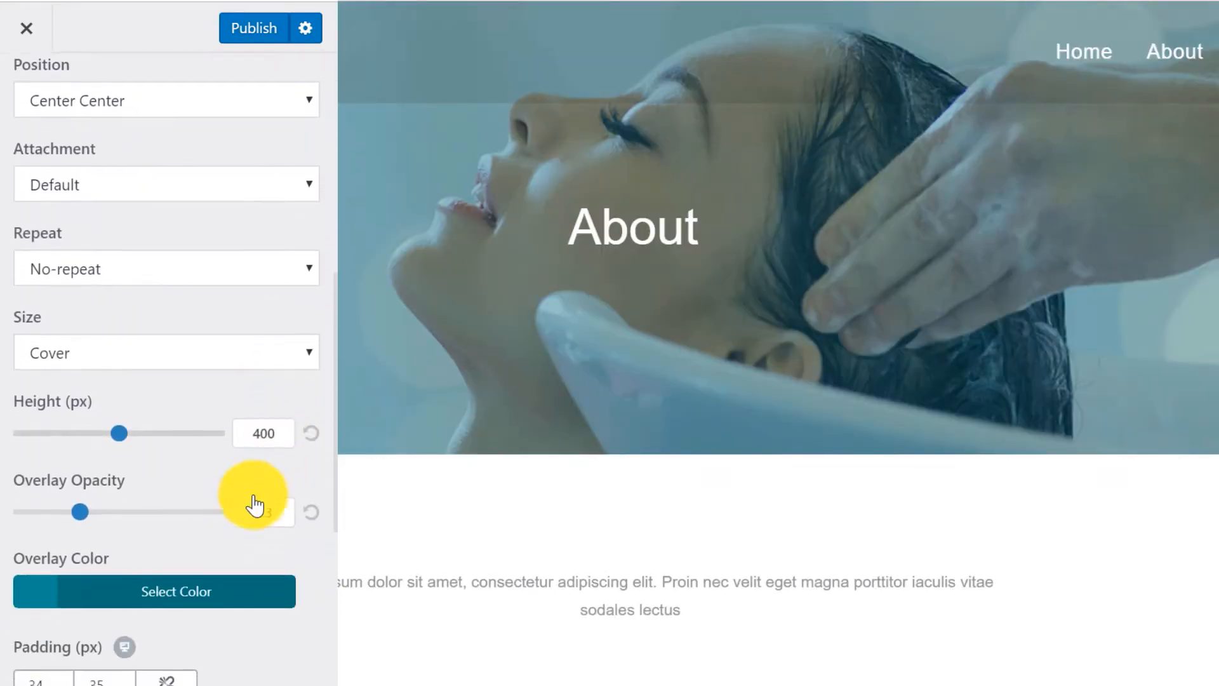
{"action": "left_click", "coordinate": [172, 583]}
{"action": "scroll", "coordinate": [178, 565], "scroll_direction": "down", "scroll_amount": 2}
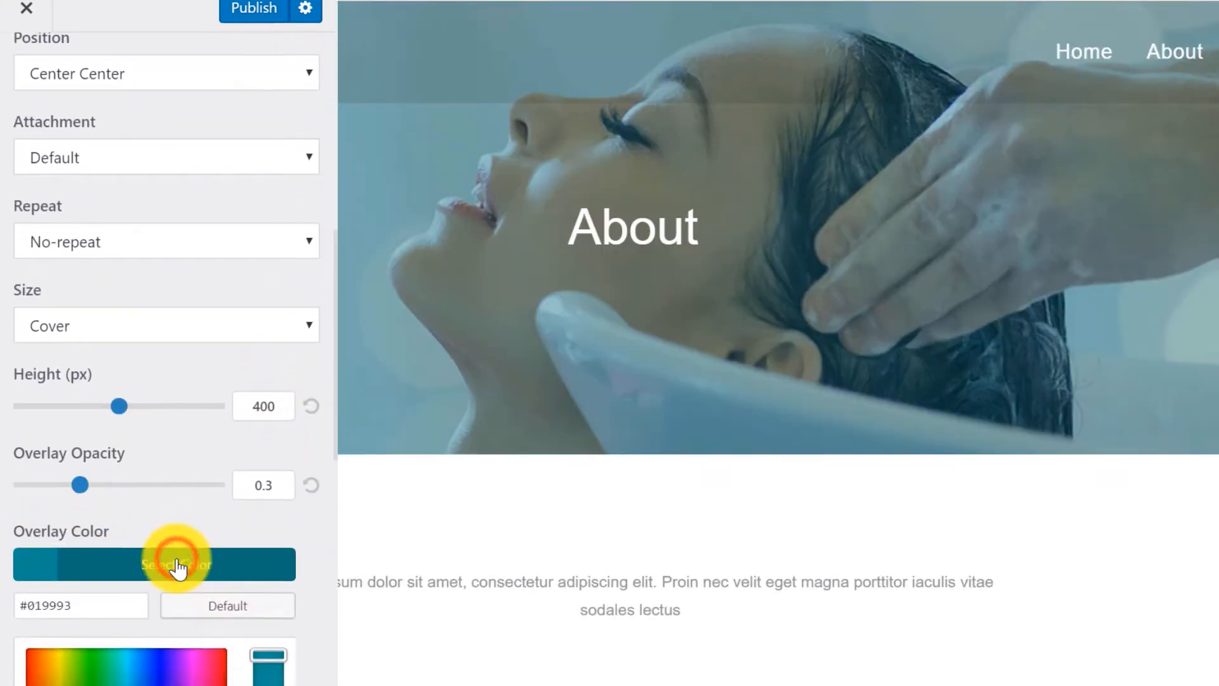
{"action": "scroll", "coordinate": [203, 483], "scroll_direction": "down", "scroll_amount": 4}
{"action": "left_click", "coordinate": [231, 378]}
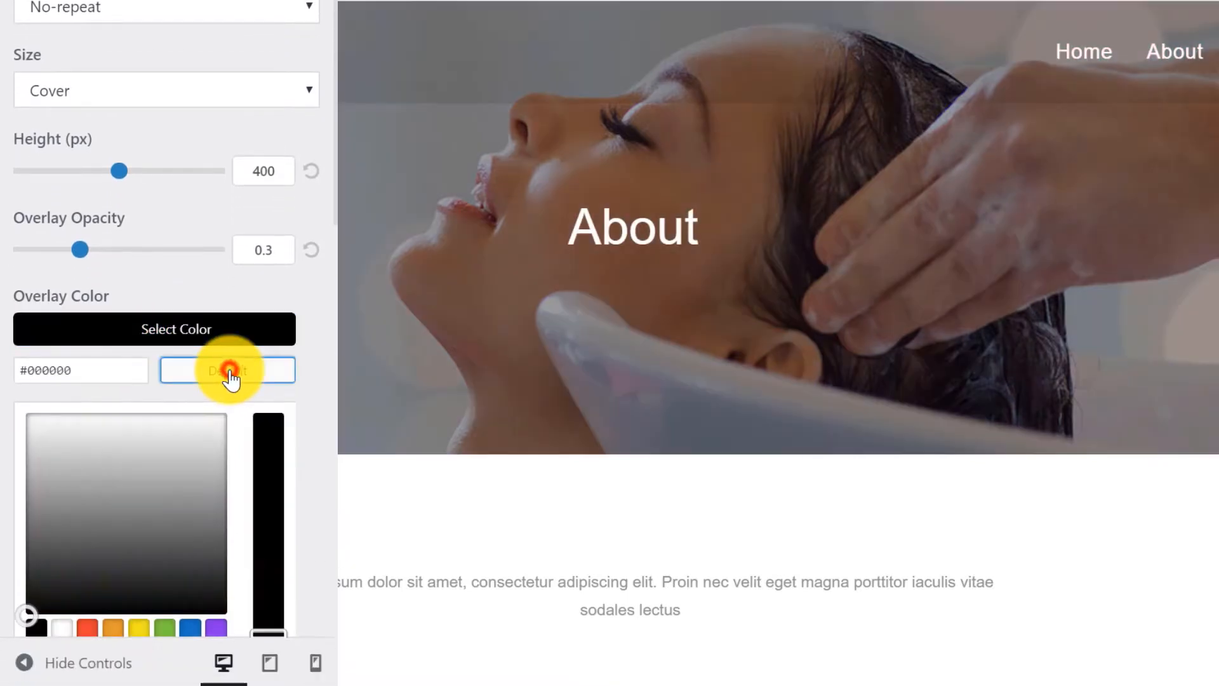
{"action": "left_click", "coordinate": [322, 316]}
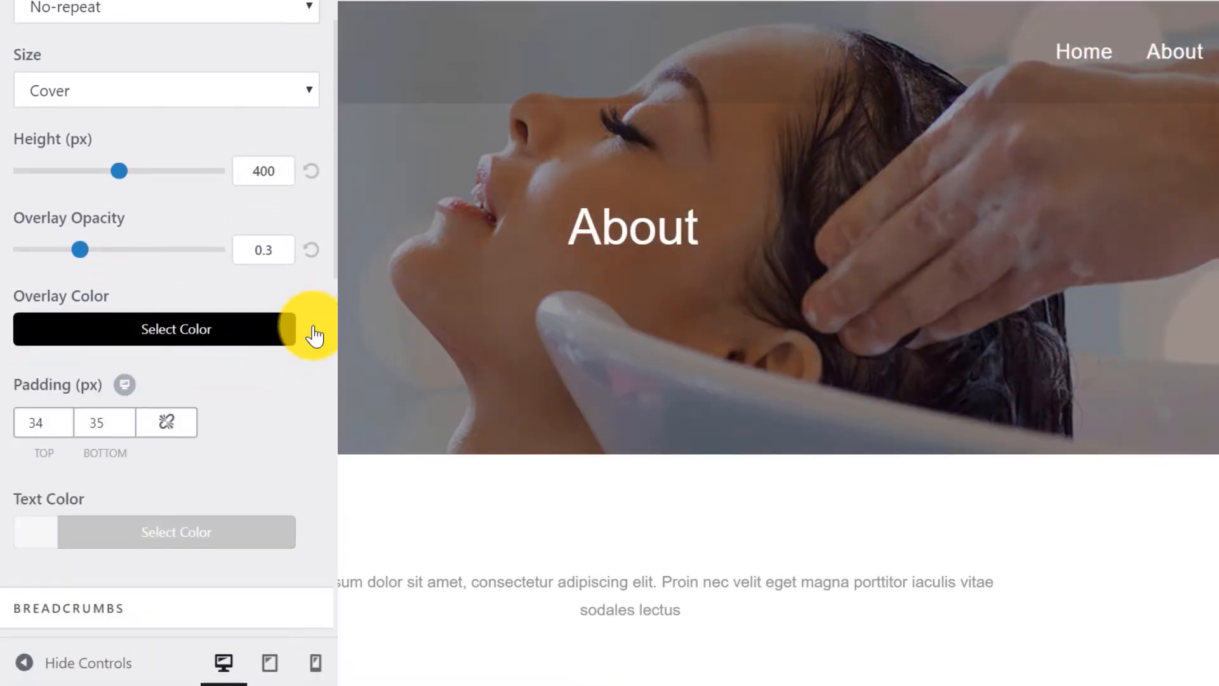
Set the page title text colour to #ff00ff.
{"action": "scroll", "coordinate": [313, 334], "scroll_direction": "down", "scroll_amount": 3}
{"action": "left_click", "coordinate": [151, 373]}
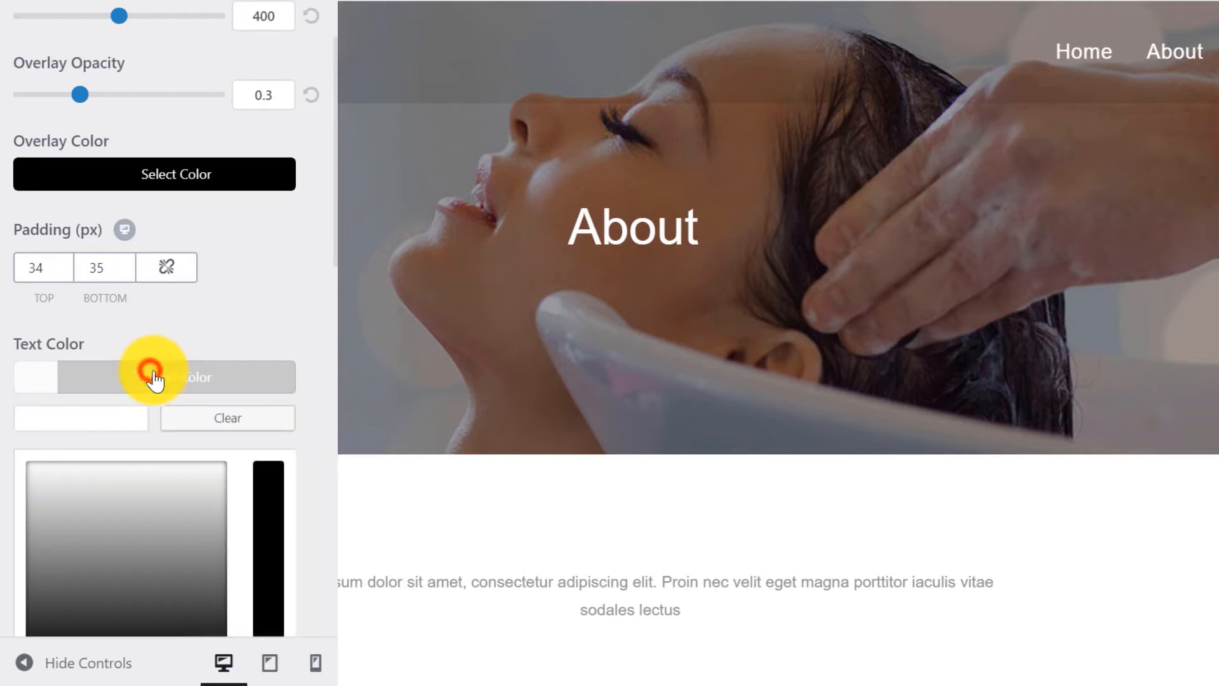
{"action": "left_click", "coordinate": [102, 414]}
{"action": "type", "text": "#ff00ff"}
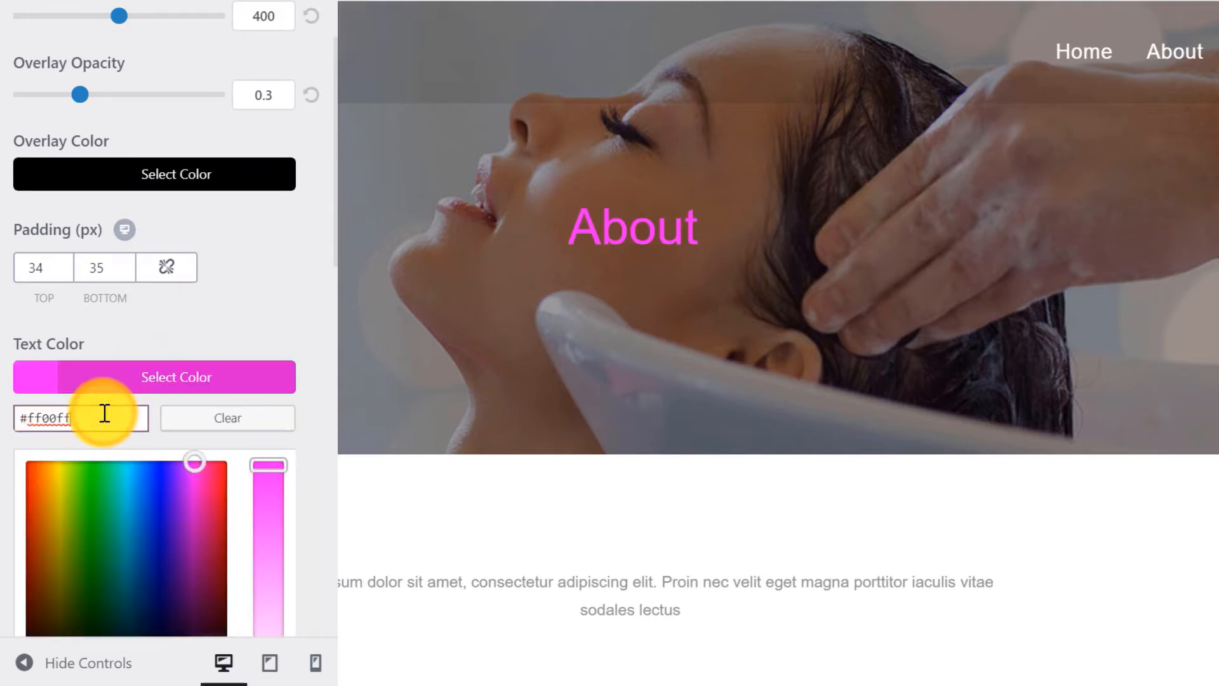
{"action": "left_click", "coordinate": [105, 381]}
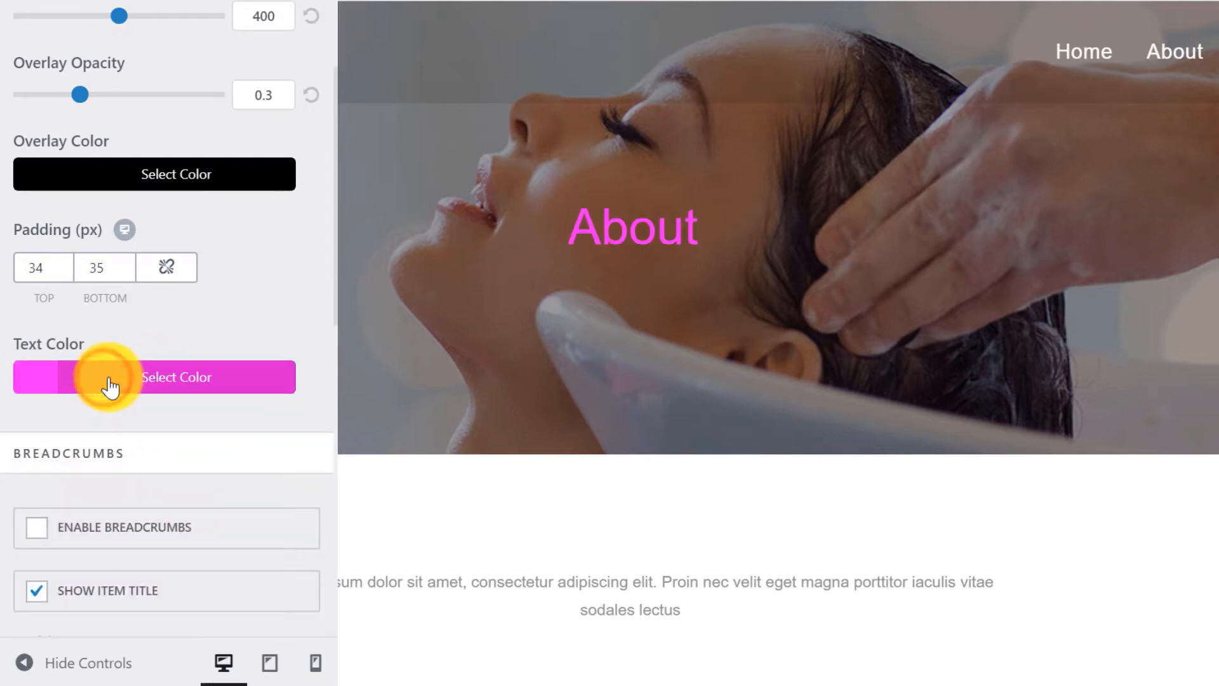
{"action": "scroll", "coordinate": [109, 384], "scroll_direction": "up", "scroll_amount": 12}
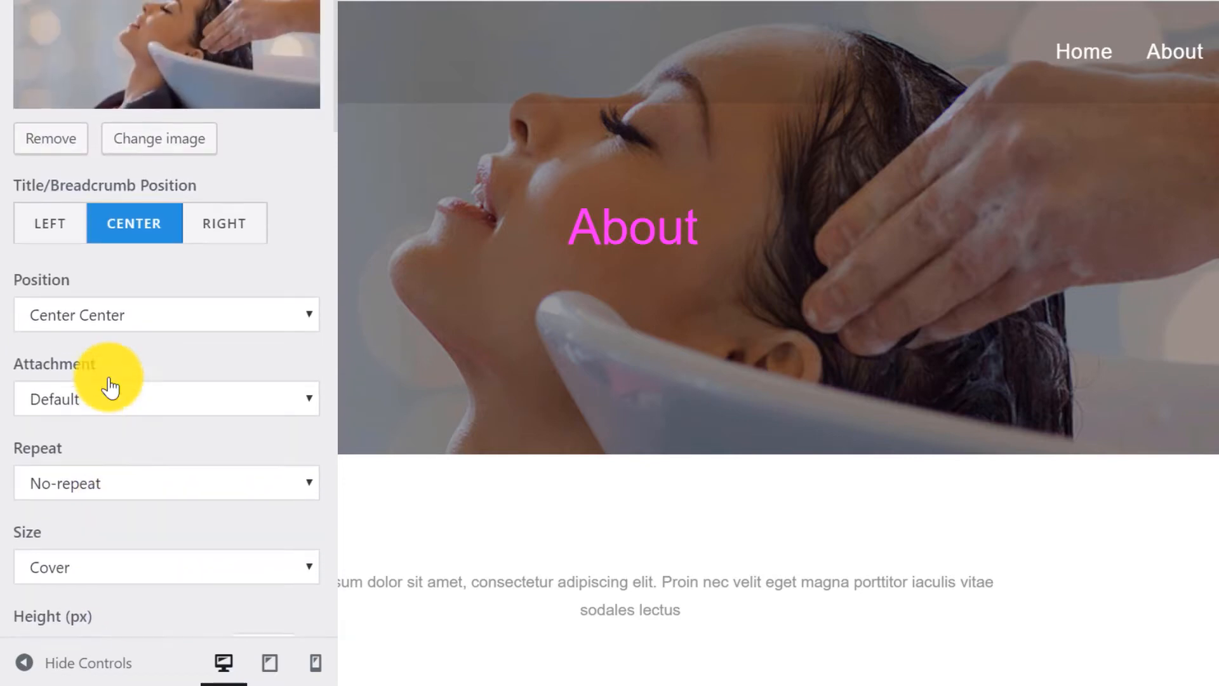
{"action": "scroll", "coordinate": [110, 384], "scroll_direction": "up", "scroll_amount": 7}
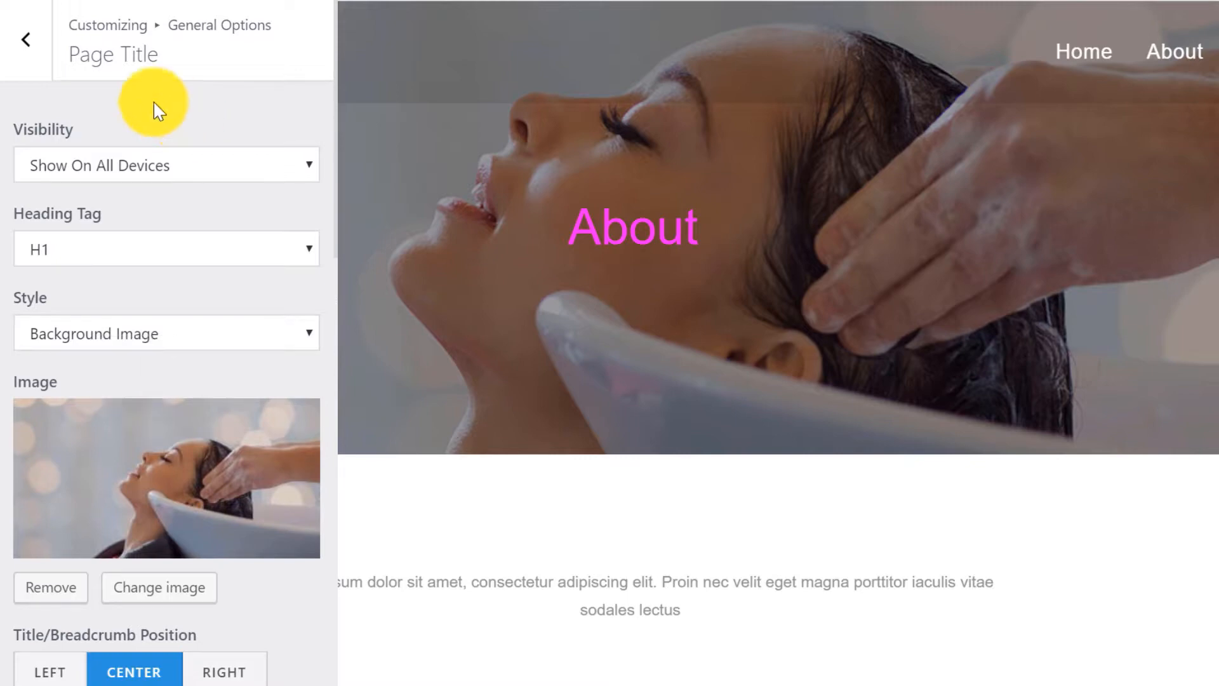
{"action": "left_click", "coordinate": [26, 43]}
{"action": "left_click", "coordinate": [27, 45]}
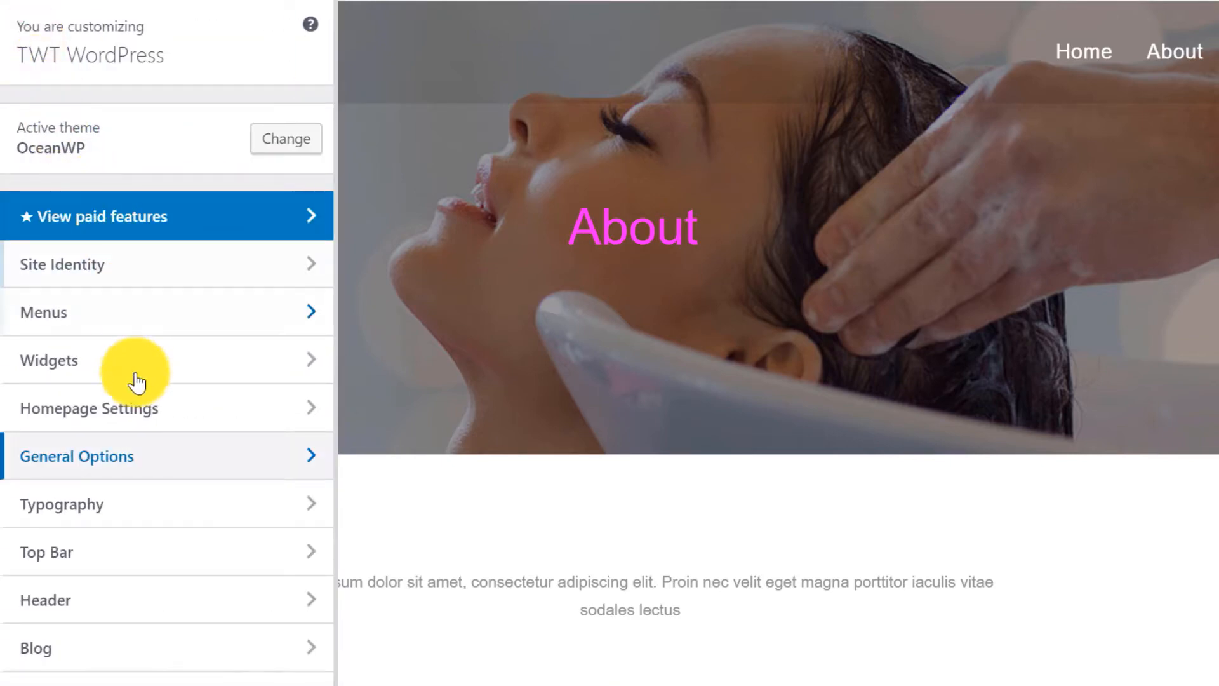
Set the Page Title typography to the Acme font in uppercase.
{"action": "left_click", "coordinate": [144, 509]}
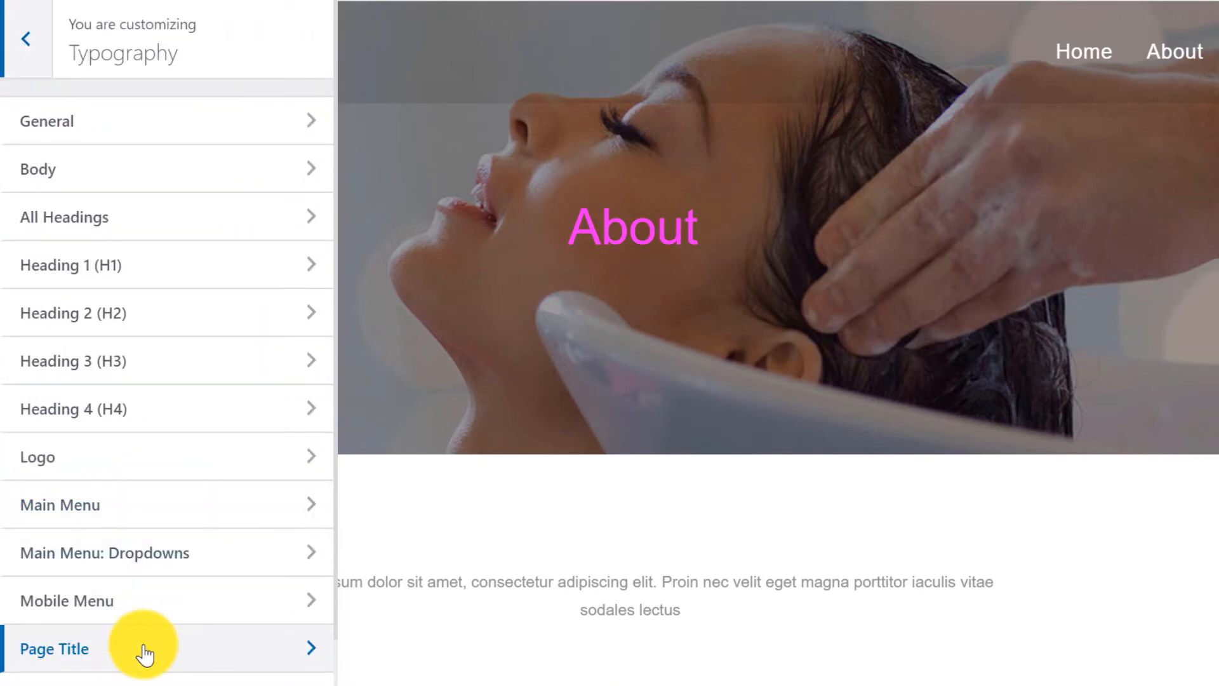
{"action": "left_click", "coordinate": [142, 650]}
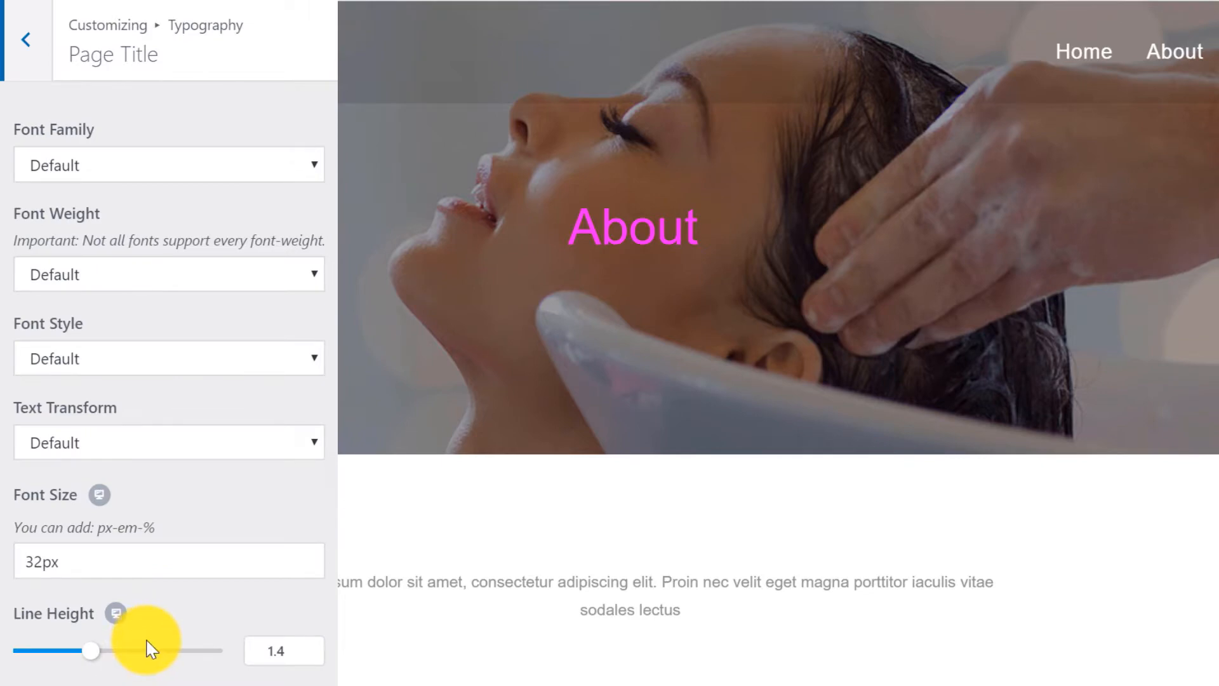
{"action": "left_click", "coordinate": [133, 164]}
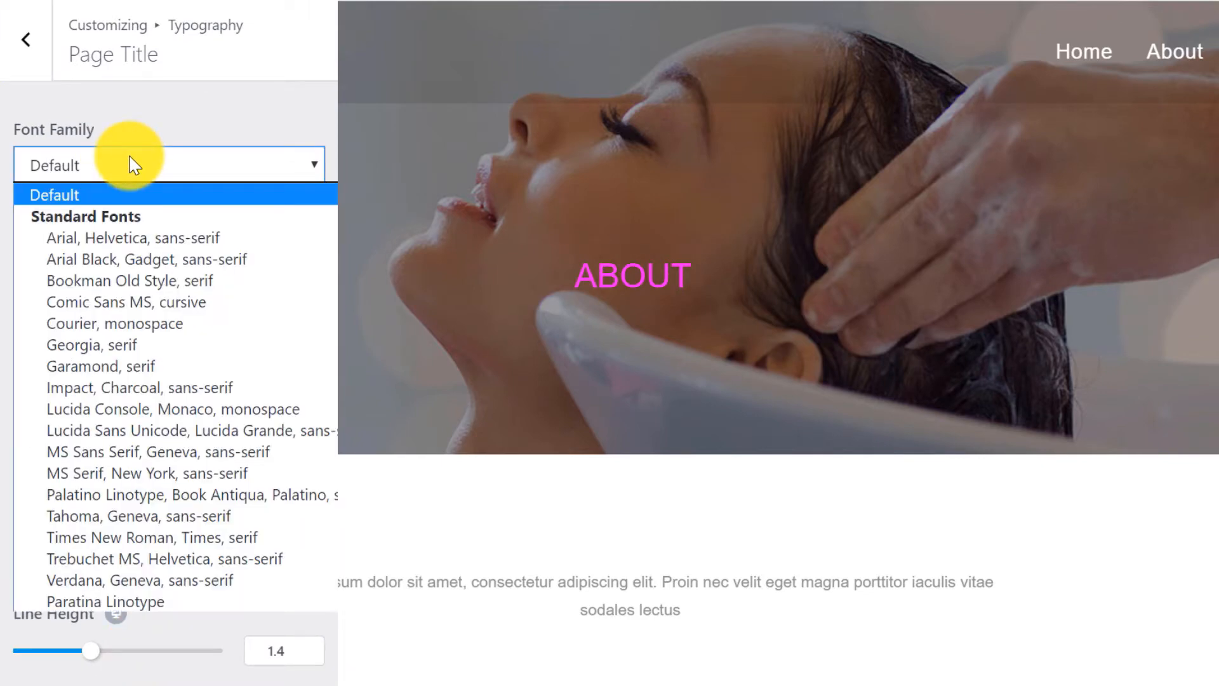
{"action": "type", "text": "acme"}
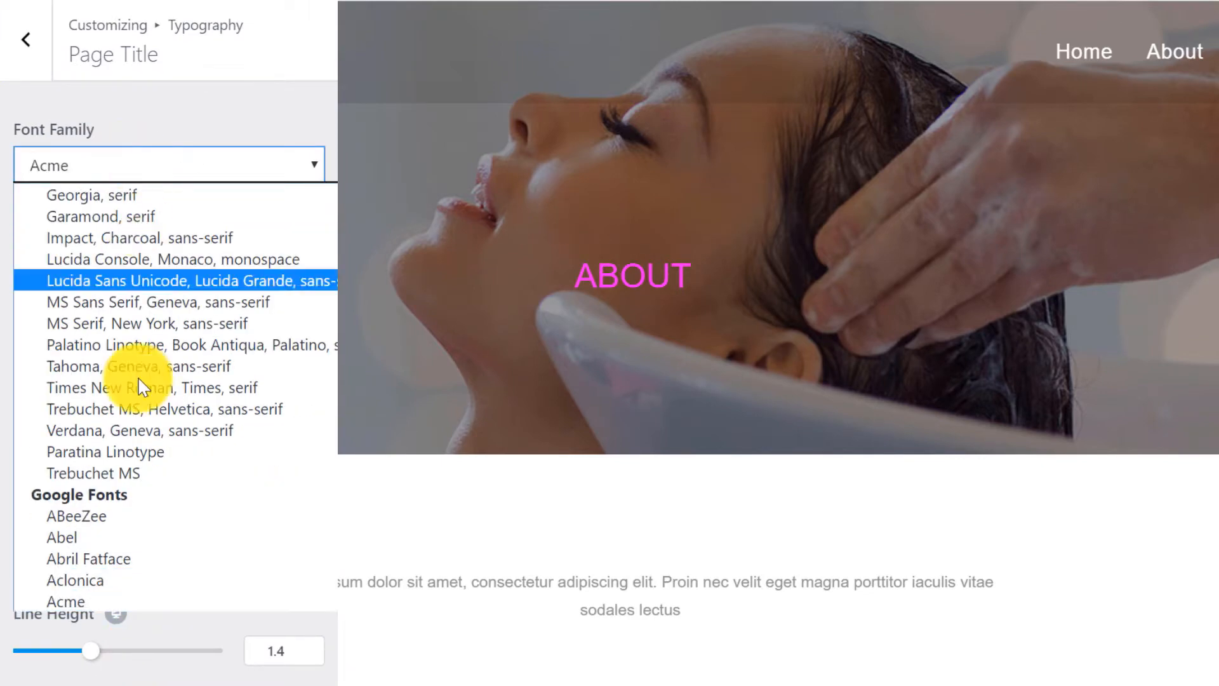
{"action": "left_click", "coordinate": [82, 600]}
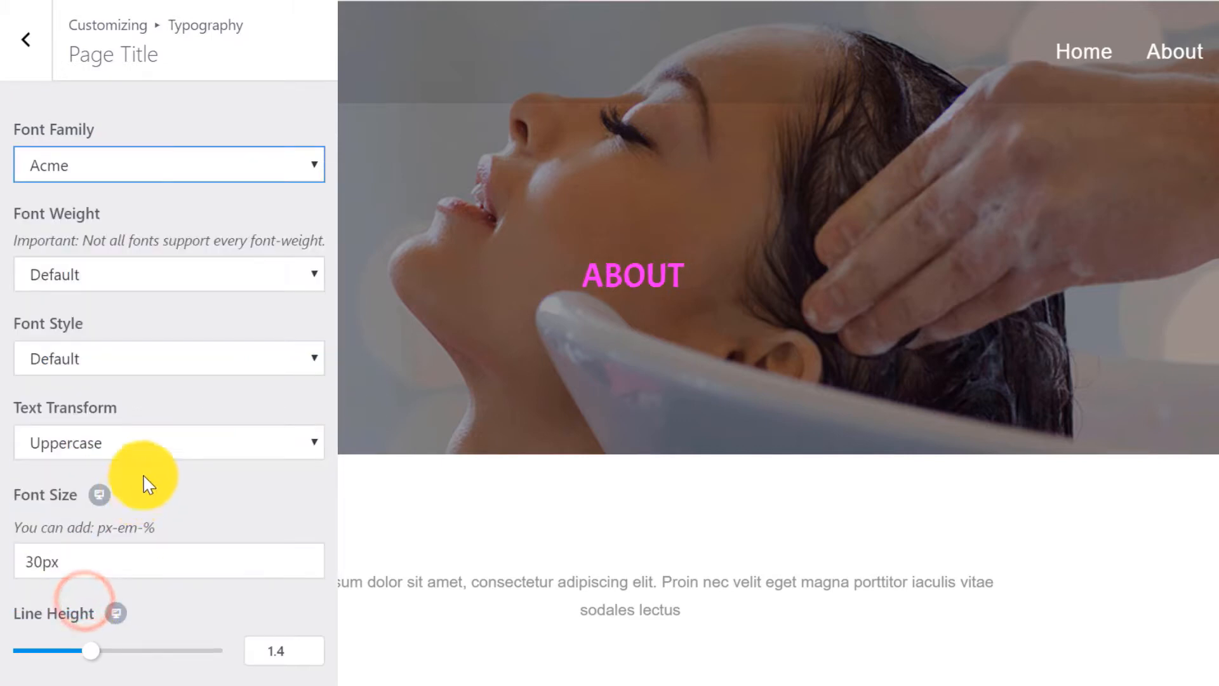
{"action": "left_click", "coordinate": [174, 446]}
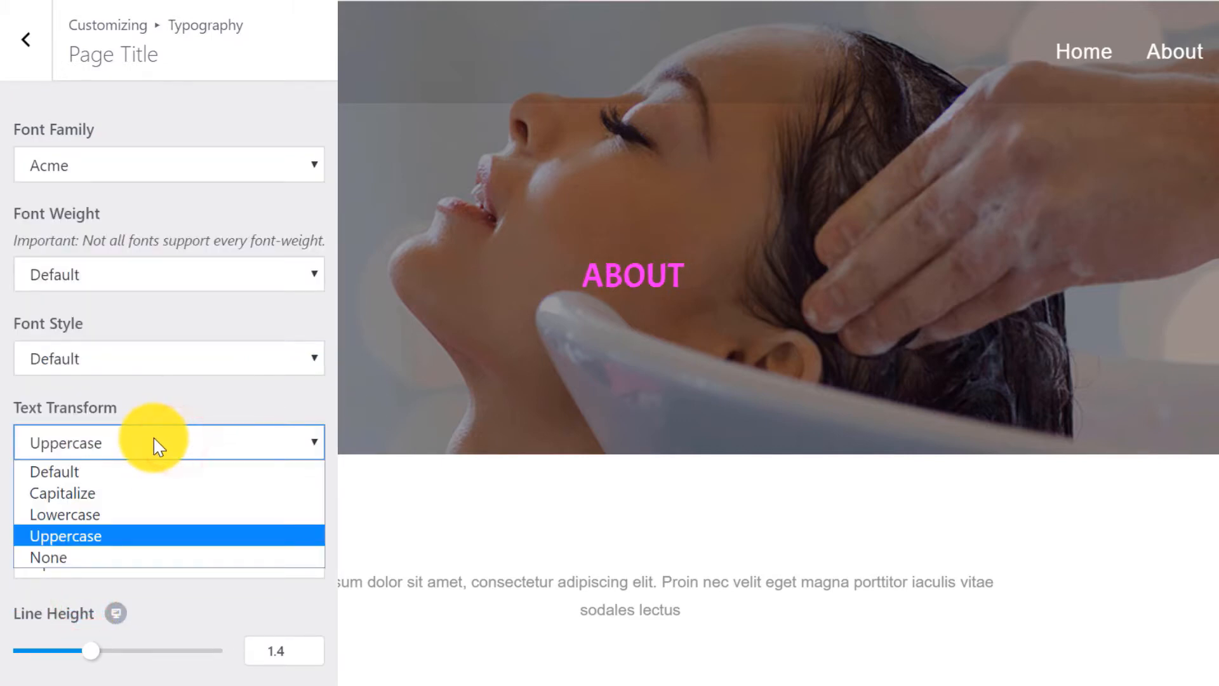
{"action": "left_click", "coordinate": [98, 534]}
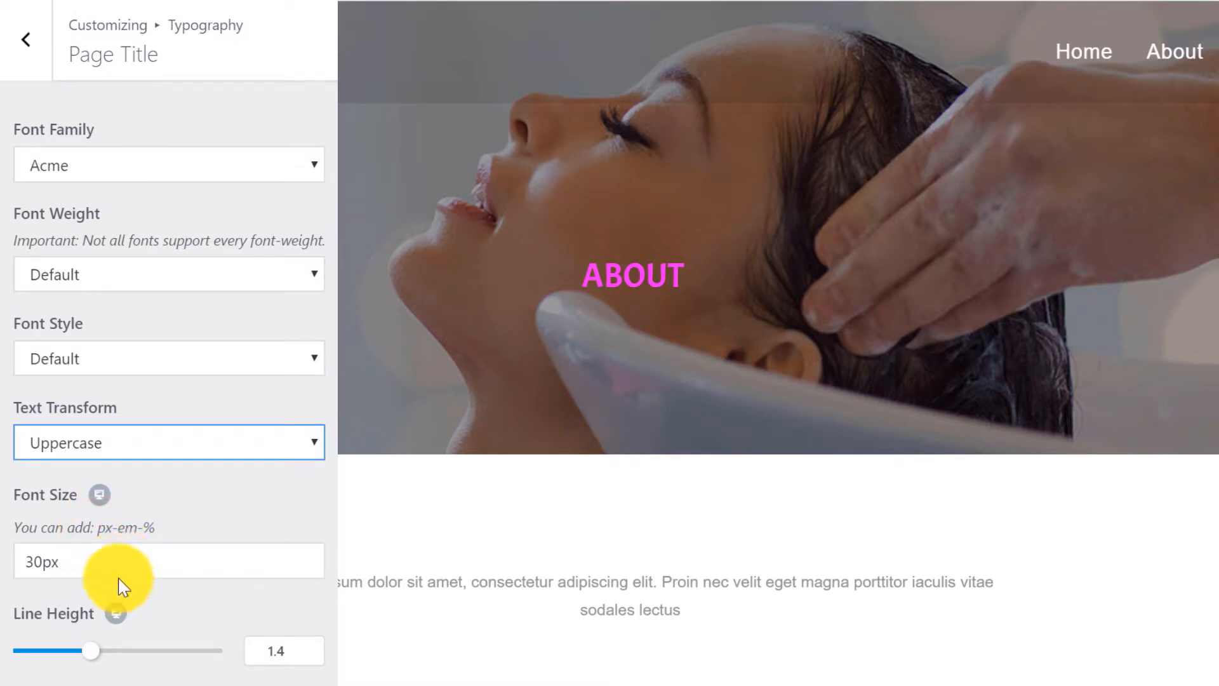
Set the desktop Page Title font size to 76px and switch the preview to tablet.
{"action": "left_click_drag", "start_coordinate": [40, 560], "coordinate": [11, 564]}
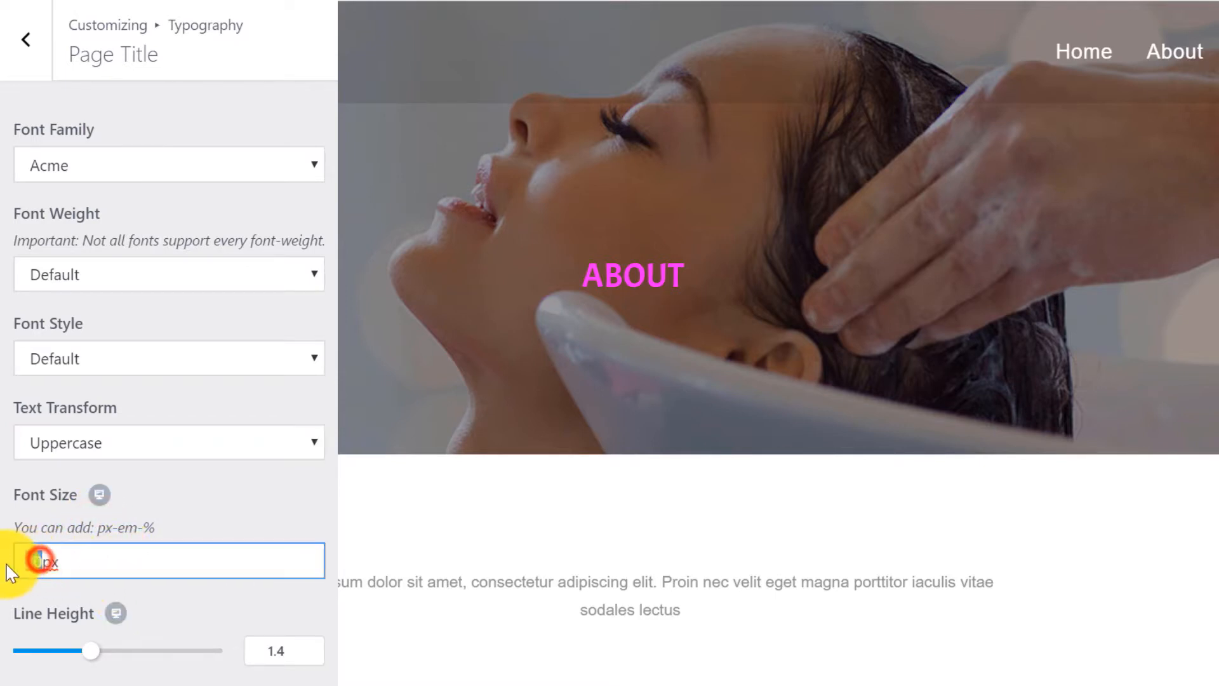
{"action": "type", "text": "76"}
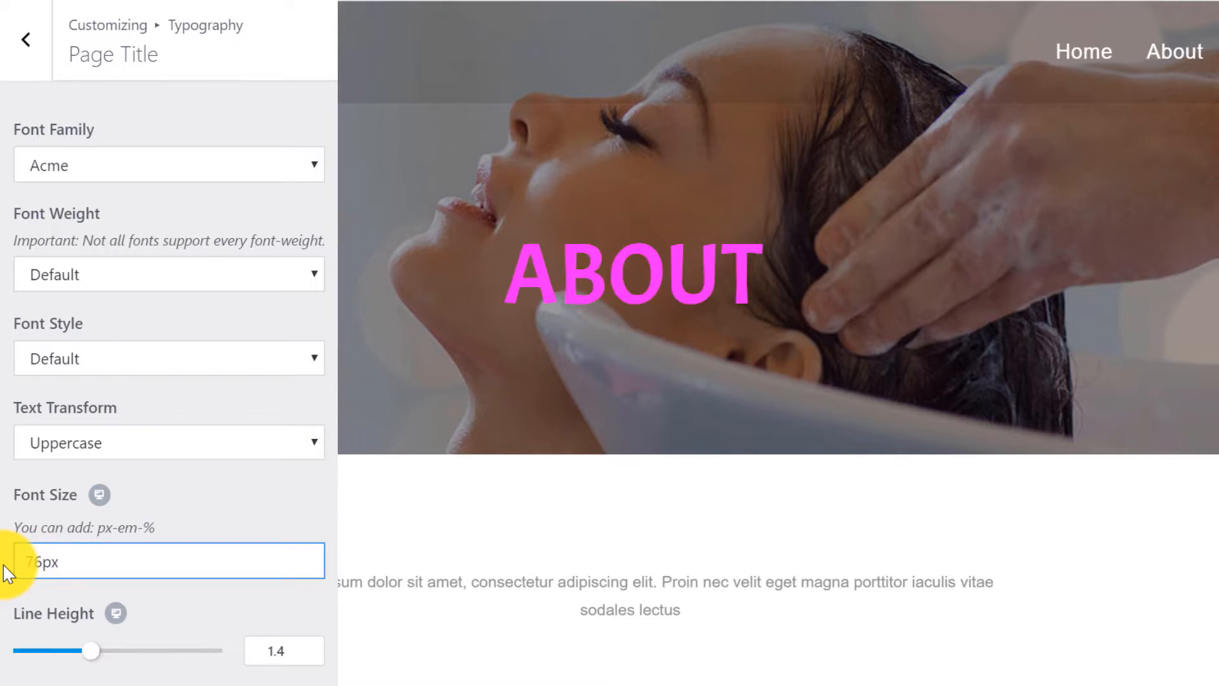
{"action": "left_click", "coordinate": [170, 519]}
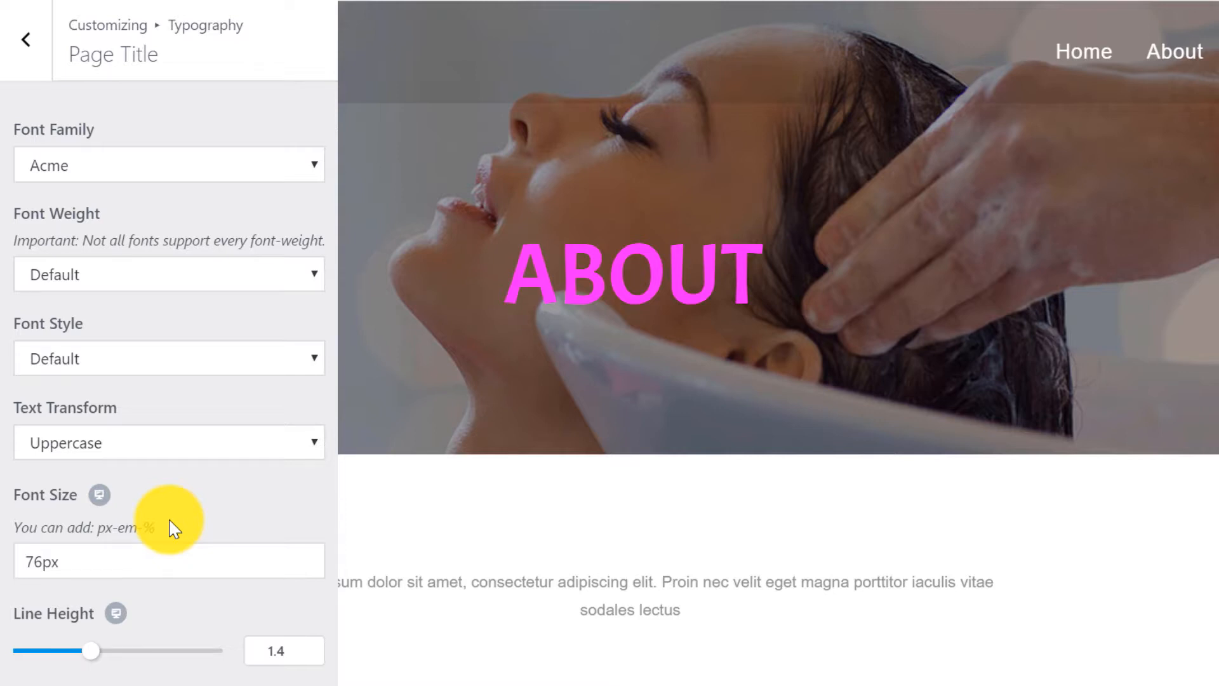
{"action": "scroll", "coordinate": [173, 527], "scroll_direction": "down", "scroll_amount": 3}
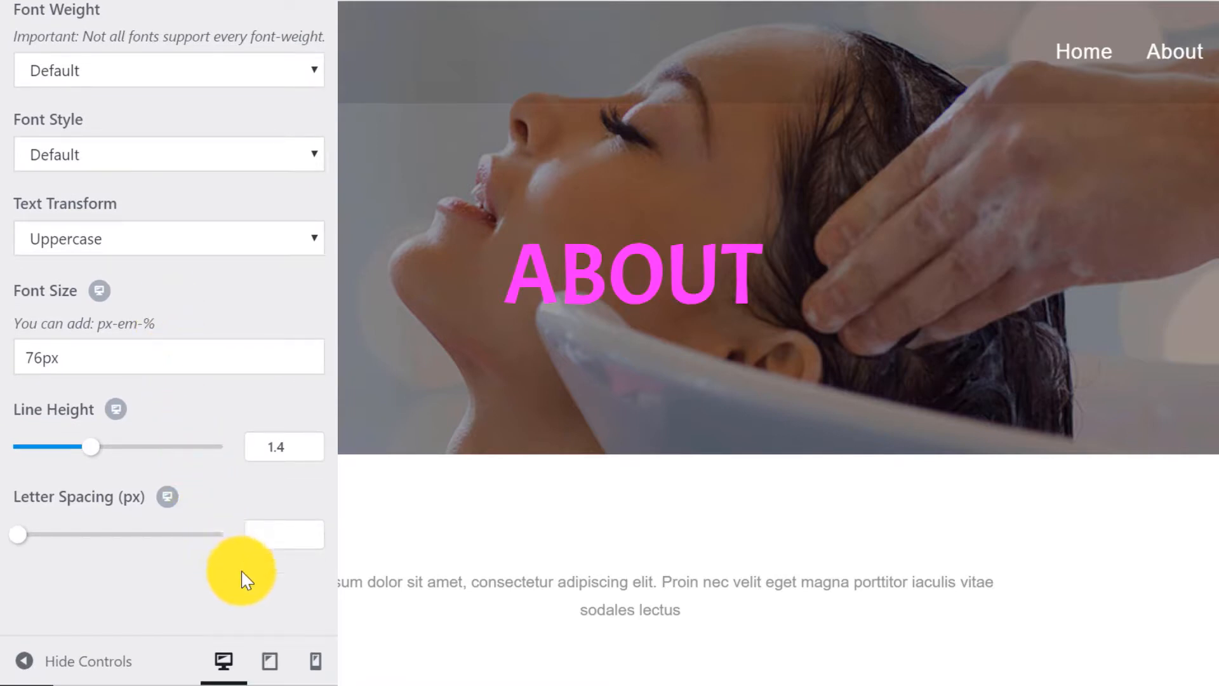
{"action": "left_click", "coordinate": [274, 655]}
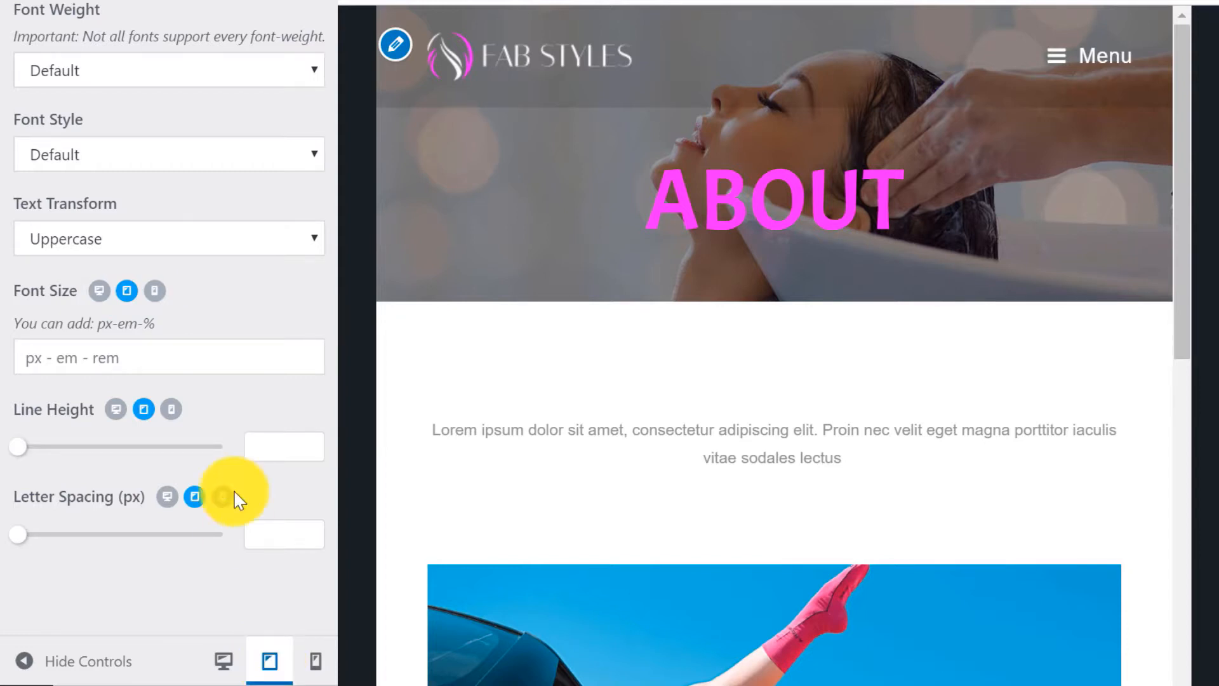
Set the Page Title font size to 50px on tablet and 35px on mobile.
{"action": "left_click", "coordinate": [87, 355]}
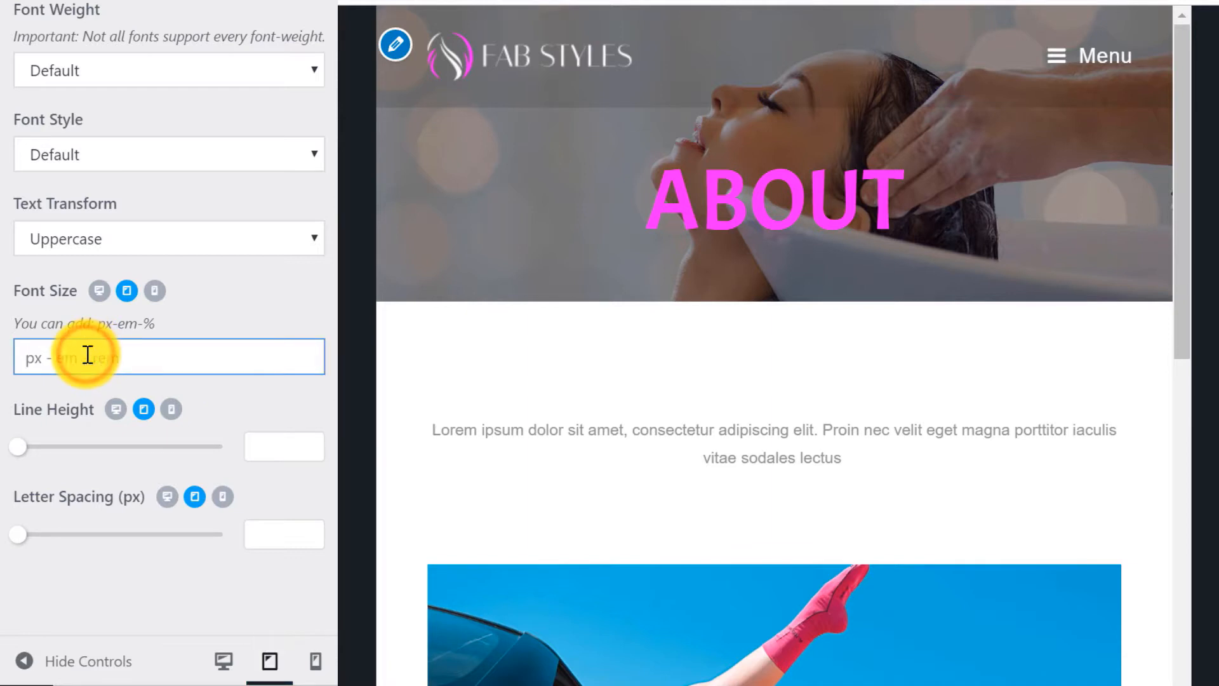
{"action": "type", "text": "50px"}
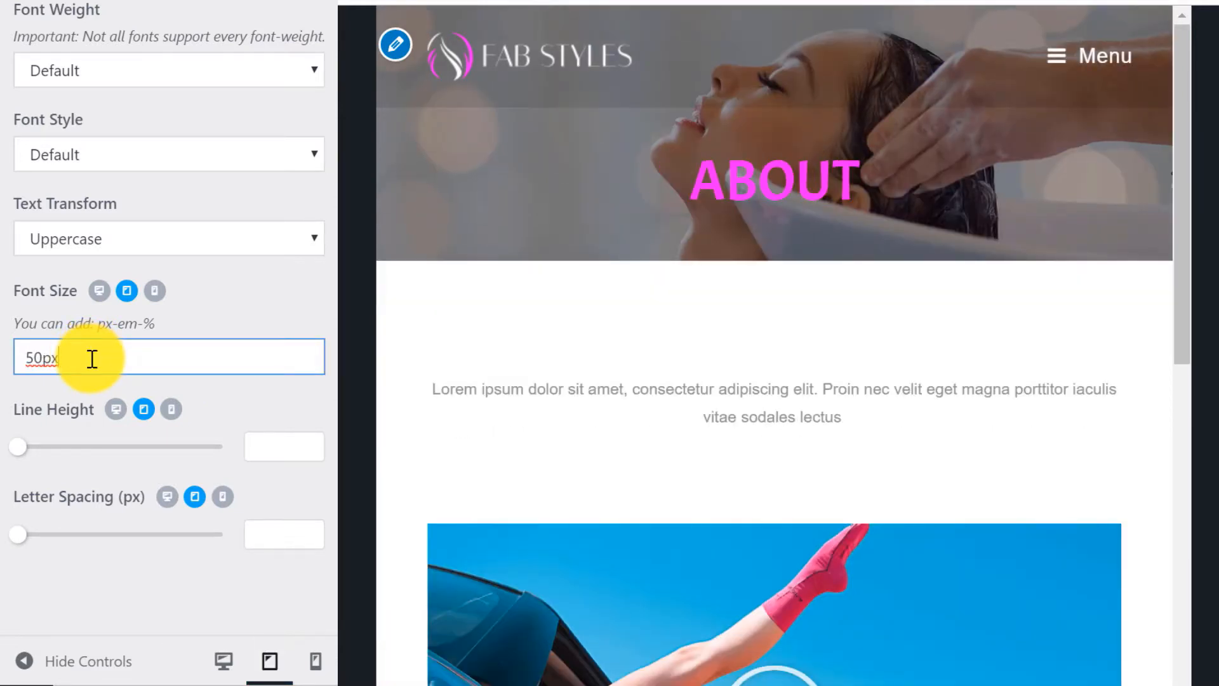
{"action": "left_click", "coordinate": [155, 293]}
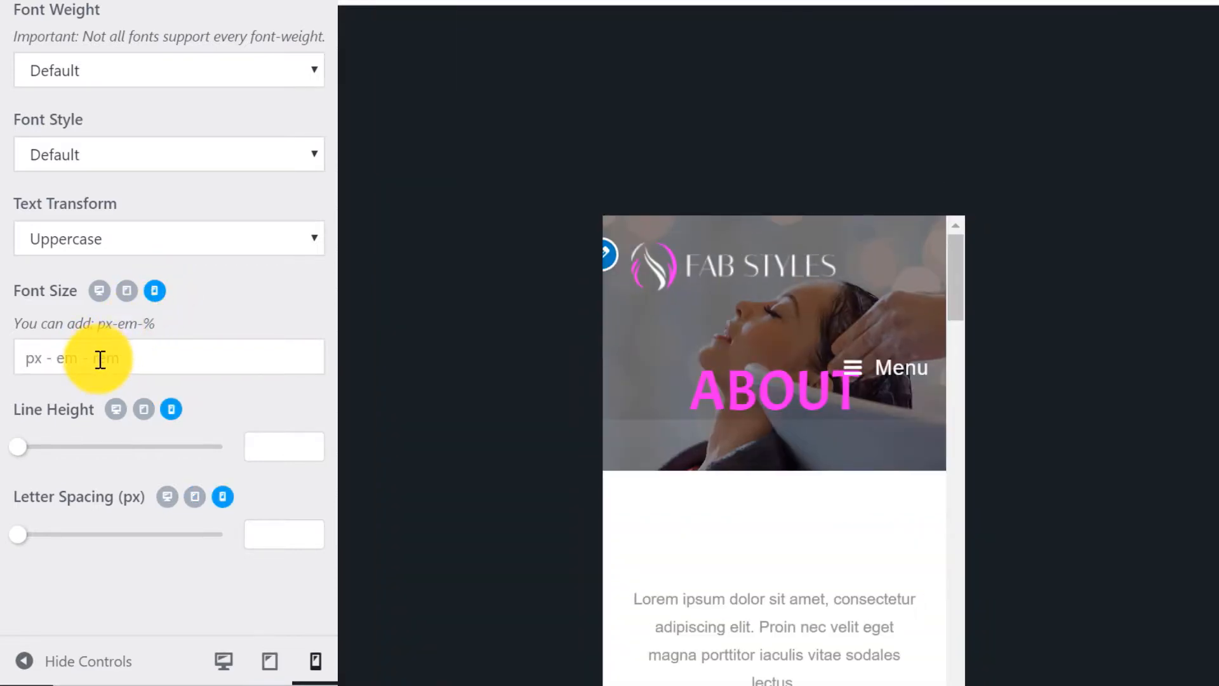
{"action": "left_click", "coordinate": [98, 360]}
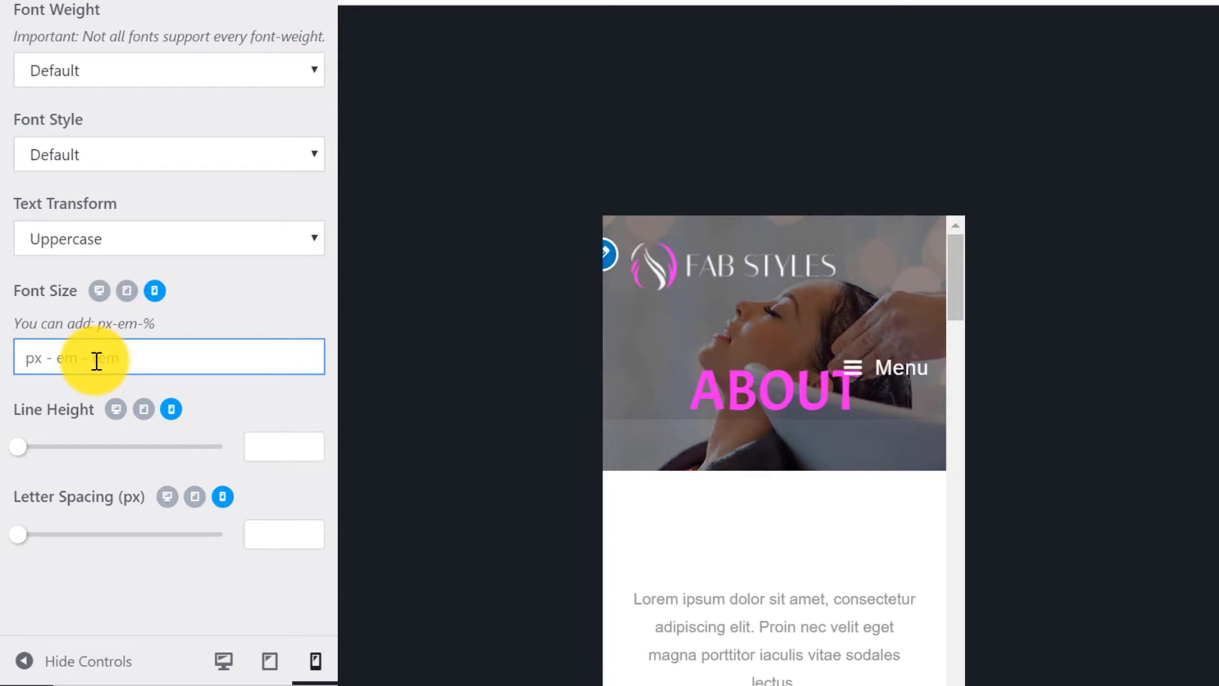
{"action": "type", "text": "35px"}
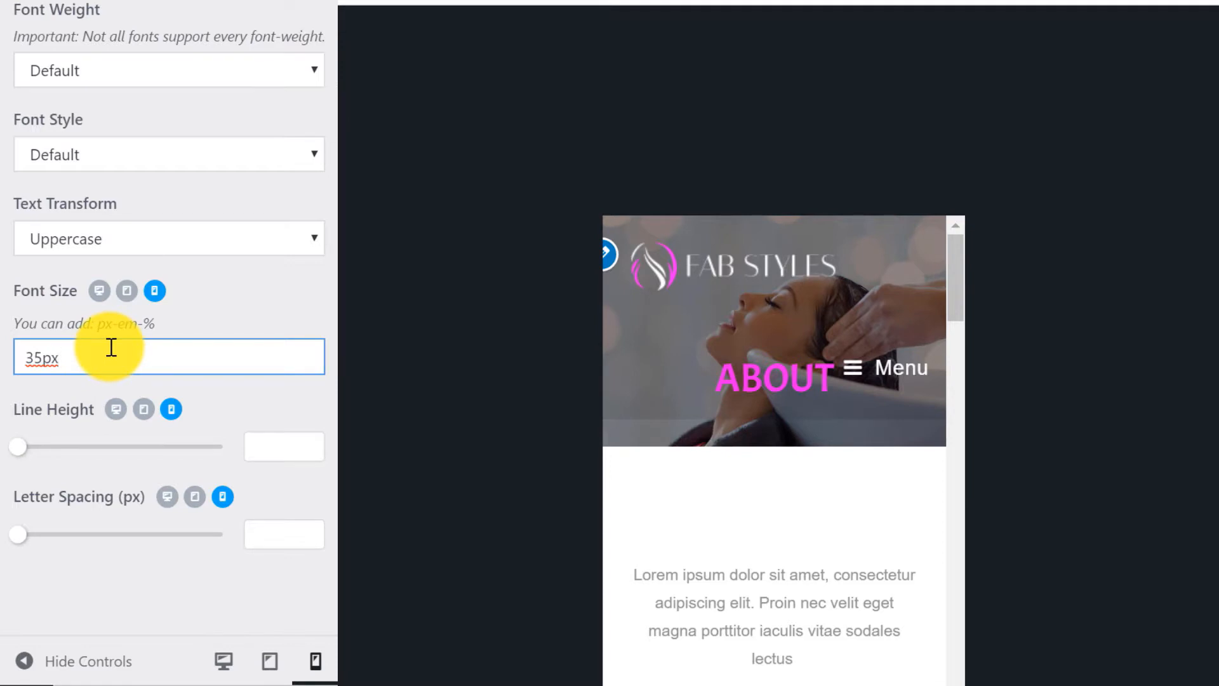
{"action": "scroll", "coordinate": [82, 299], "scroll_direction": "up", "scroll_amount": 5}
{"action": "left_click", "coordinate": [30, 89]}
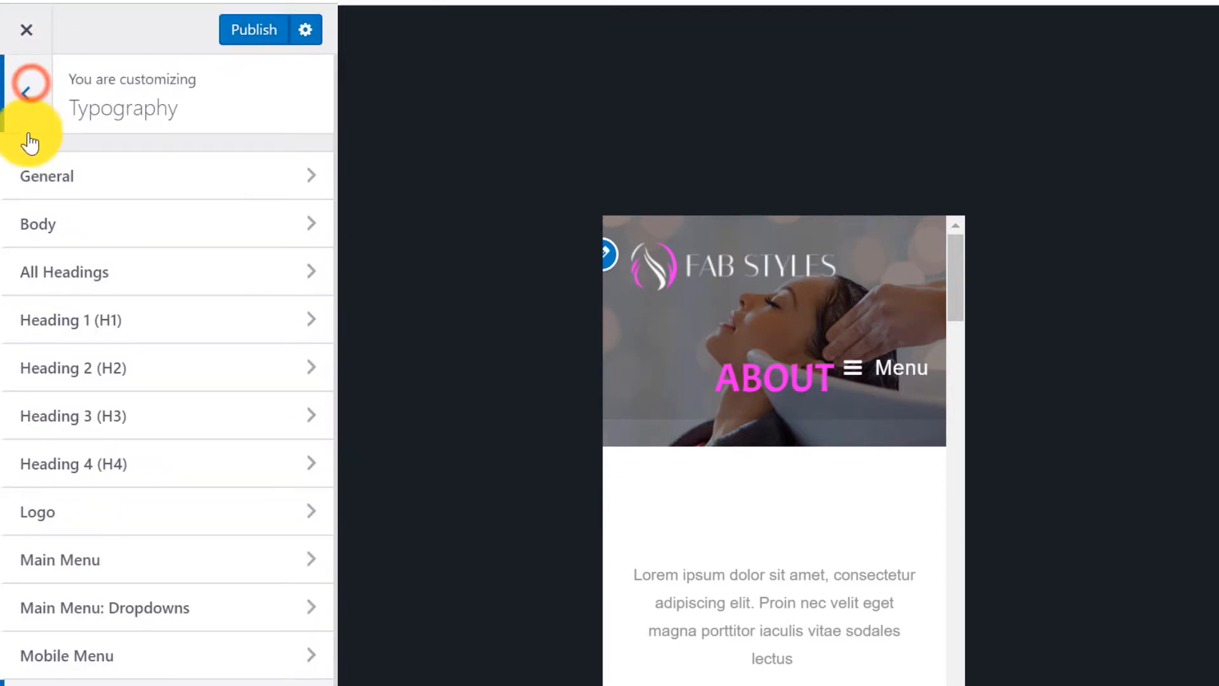
Under Header > Logo, set the mobile logo Max Width to 200.
{"action": "left_click", "coordinate": [28, 94]}
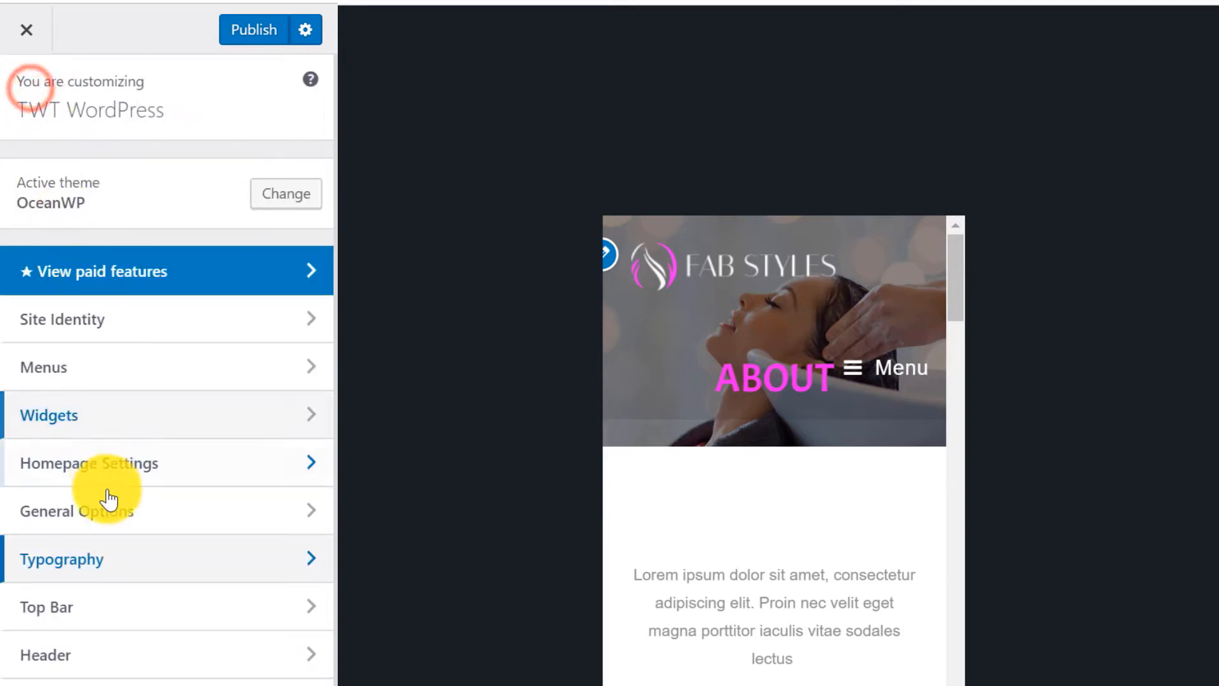
{"action": "left_click", "coordinate": [101, 655]}
{"action": "left_click", "coordinate": [112, 287]}
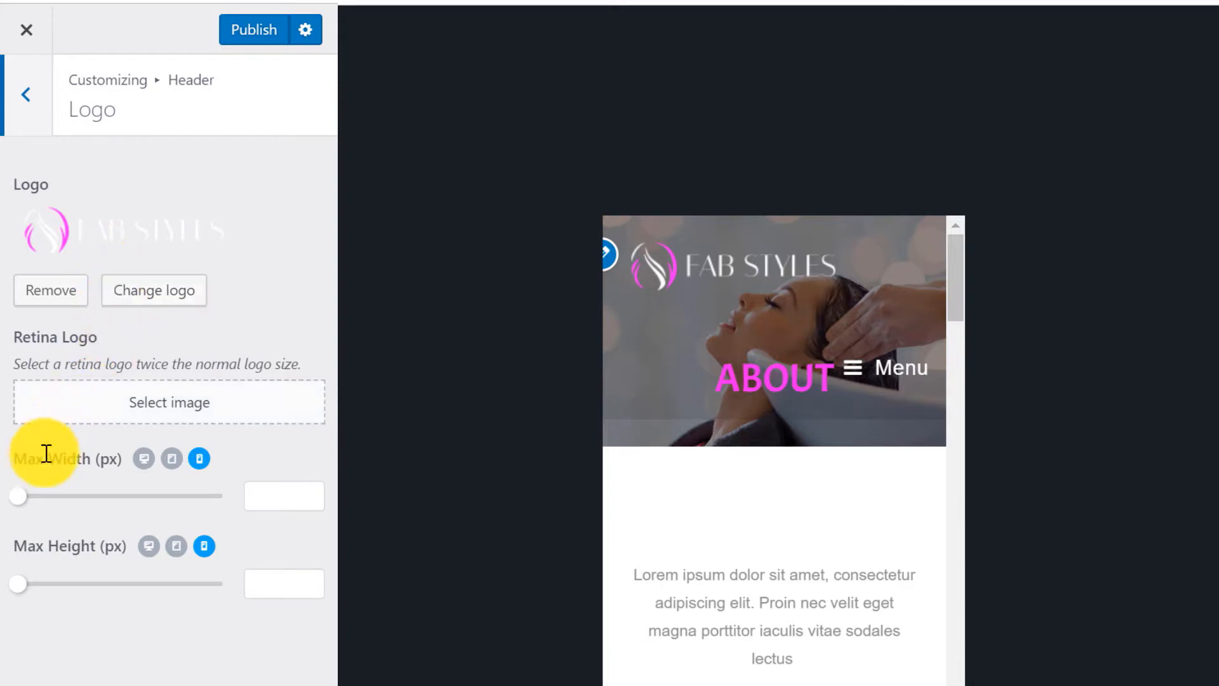
{"action": "left_click", "coordinate": [20, 497]}
{"action": "left_click_drag", "start_coordinate": [24, 498], "coordinate": [100, 481]}
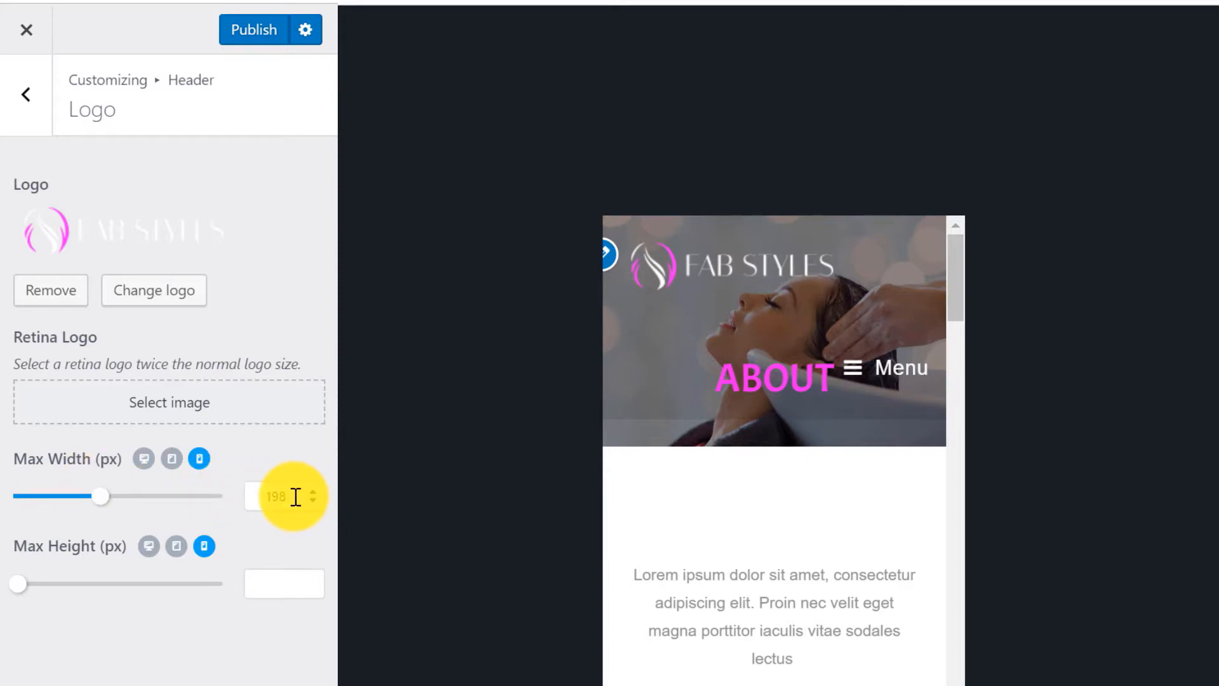
{"action": "left_click_drag", "start_coordinate": [294, 494], "coordinate": [241, 505]}
{"action": "type", "text": "200"}
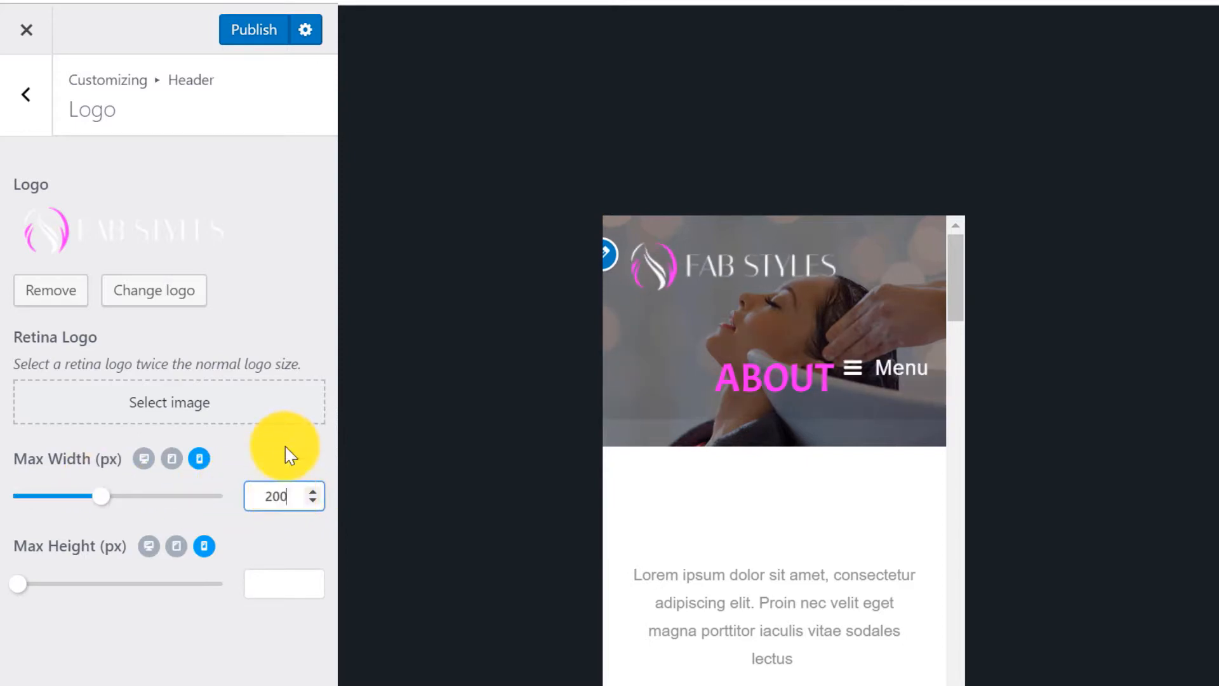
{"action": "left_click", "coordinate": [285, 446]}
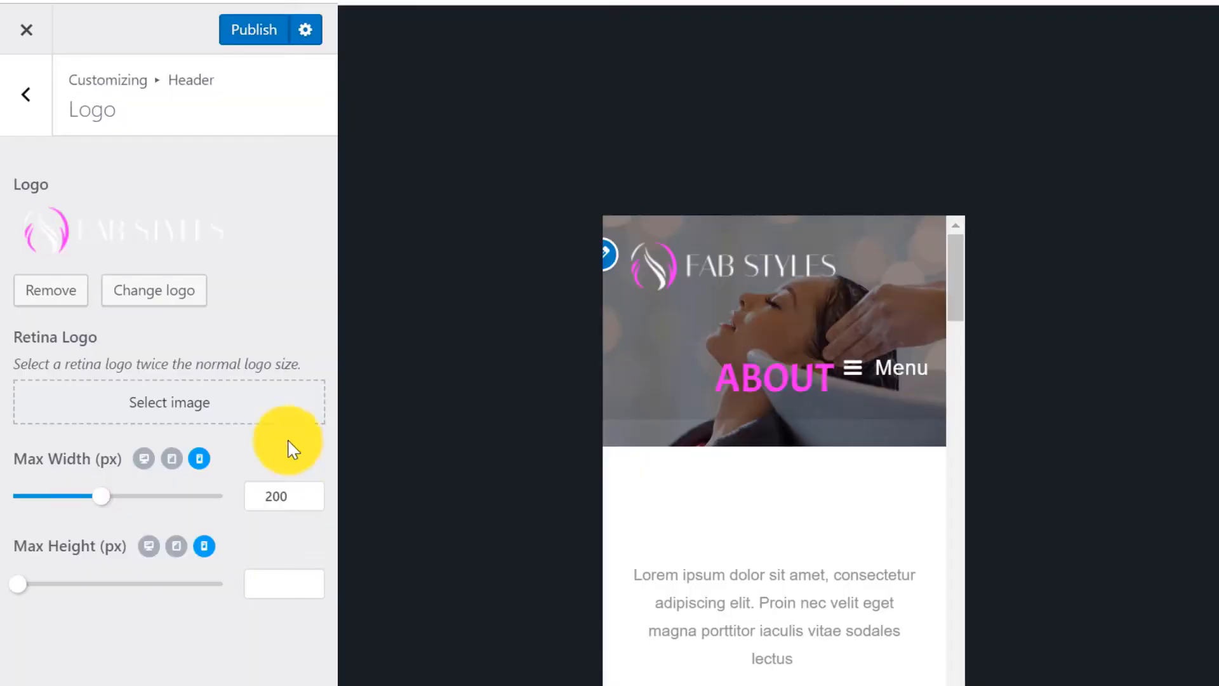
{"action": "left_click", "coordinate": [26, 87]}
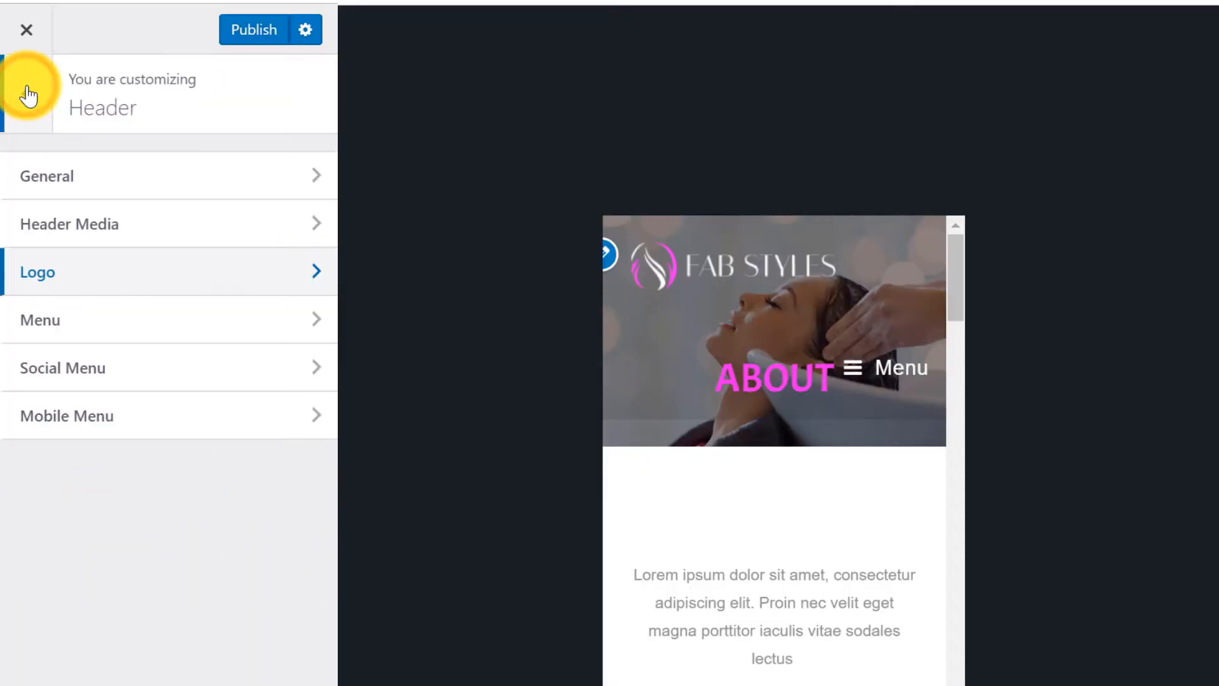
Turn off Display Menu Text for the mobile menu and publish the Customizer changes.
{"action": "left_click", "coordinate": [140, 429]}
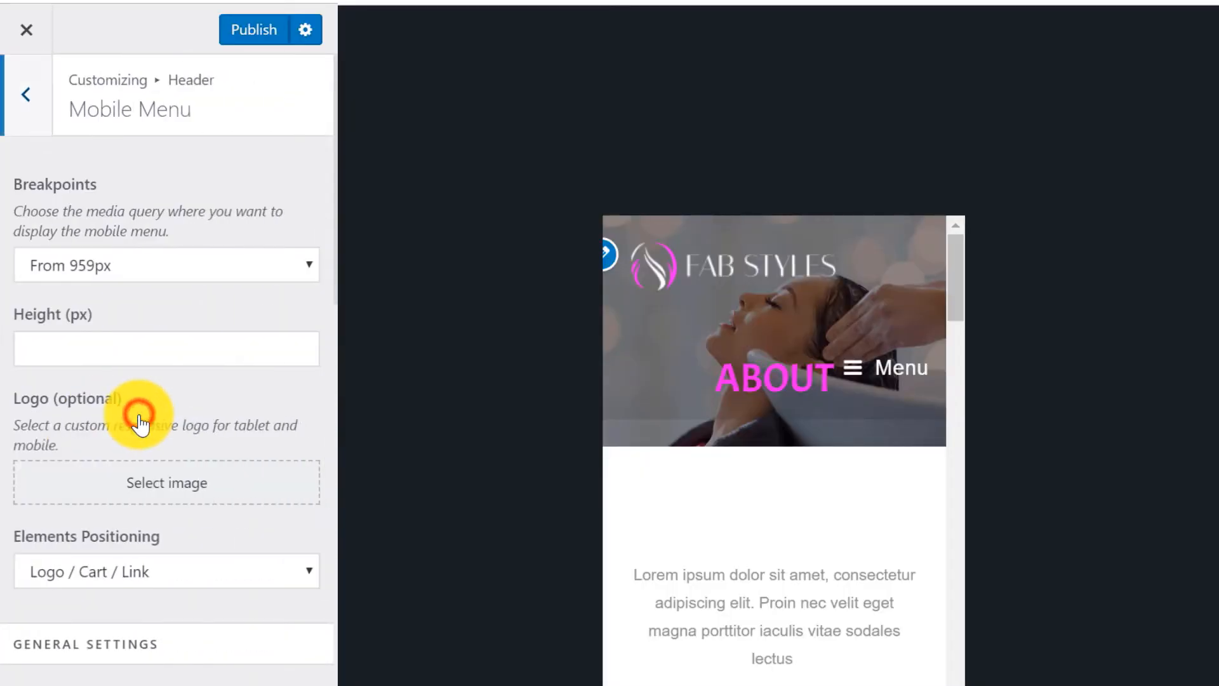
{"action": "scroll", "coordinate": [140, 235], "scroll_direction": "down", "scroll_amount": 3}
{"action": "scroll", "coordinate": [140, 234], "scroll_direction": "down", "scroll_amount": 1}
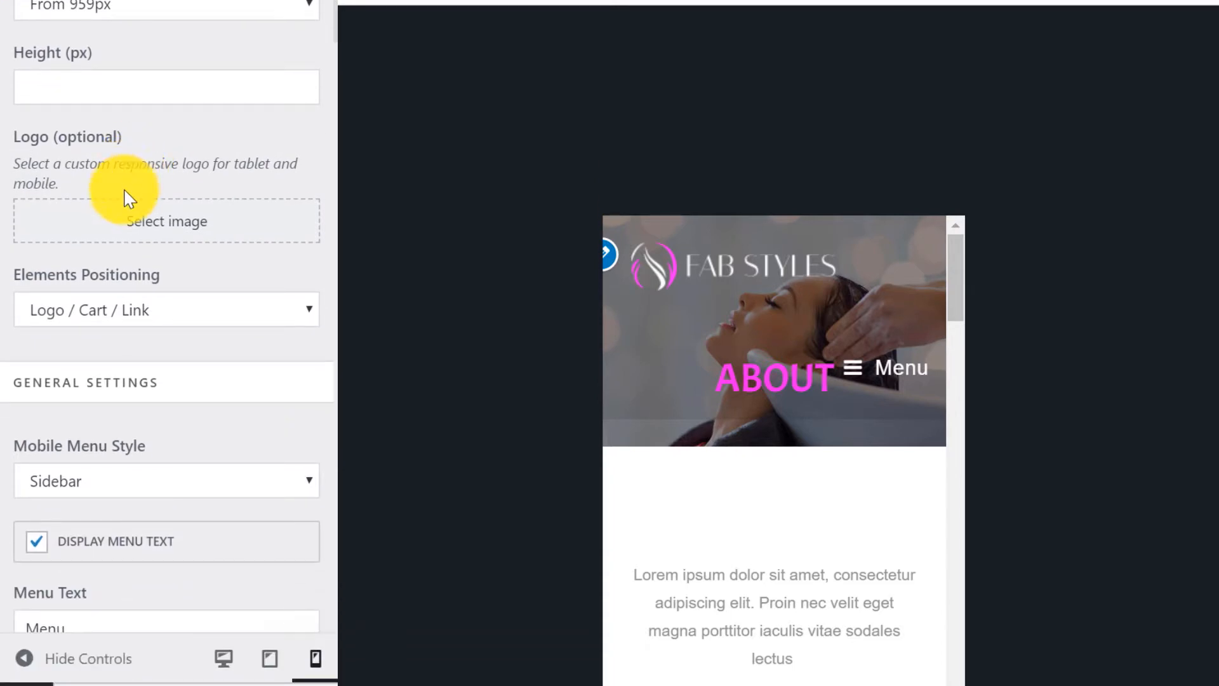
{"action": "left_click", "coordinate": [36, 546]}
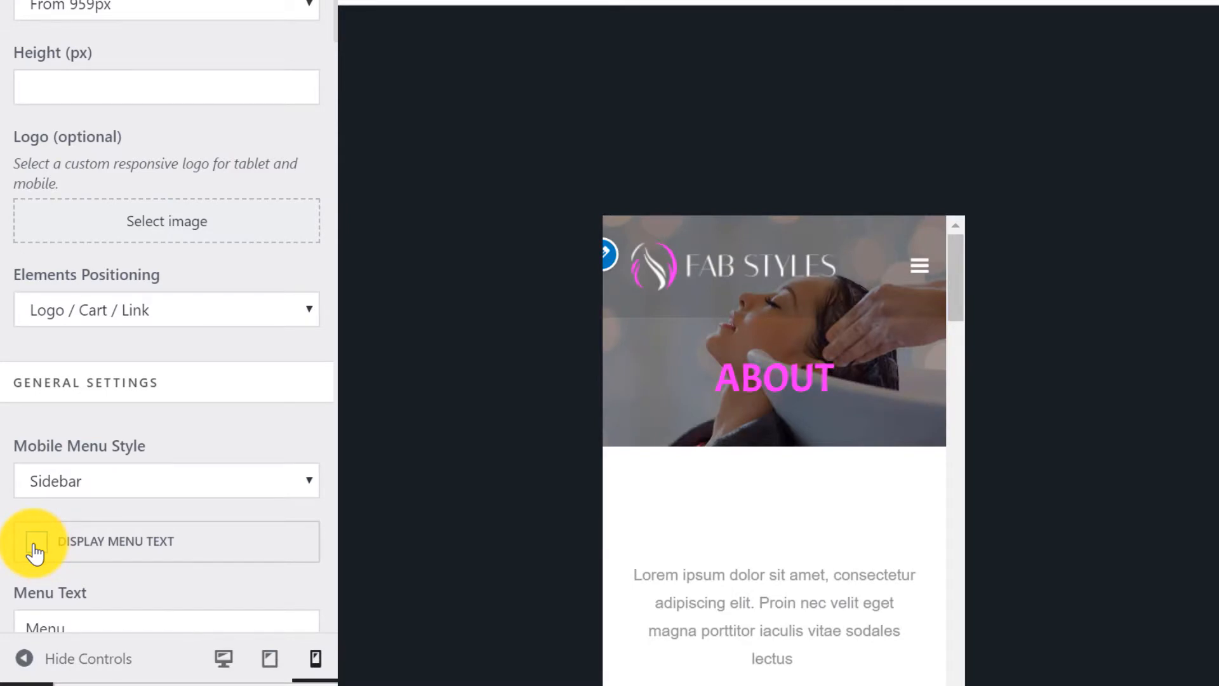
{"action": "scroll", "coordinate": [35, 553], "scroll_direction": "up", "scroll_amount": 4}
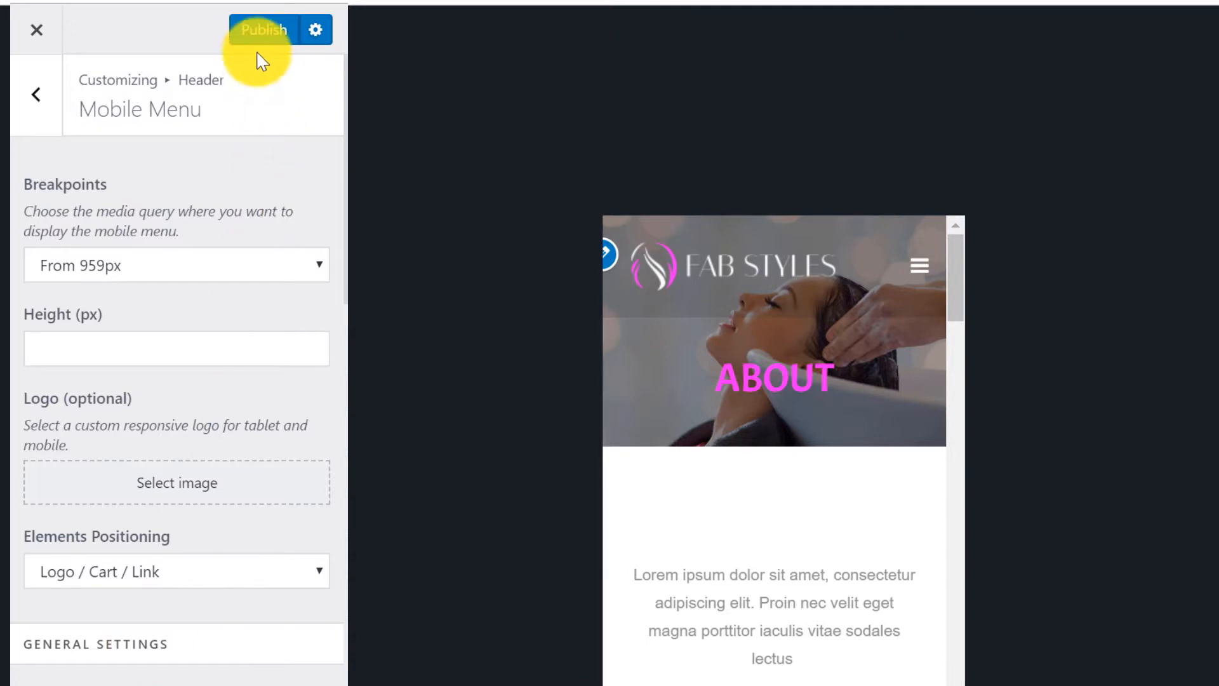
{"action": "left_click", "coordinate": [258, 35]}
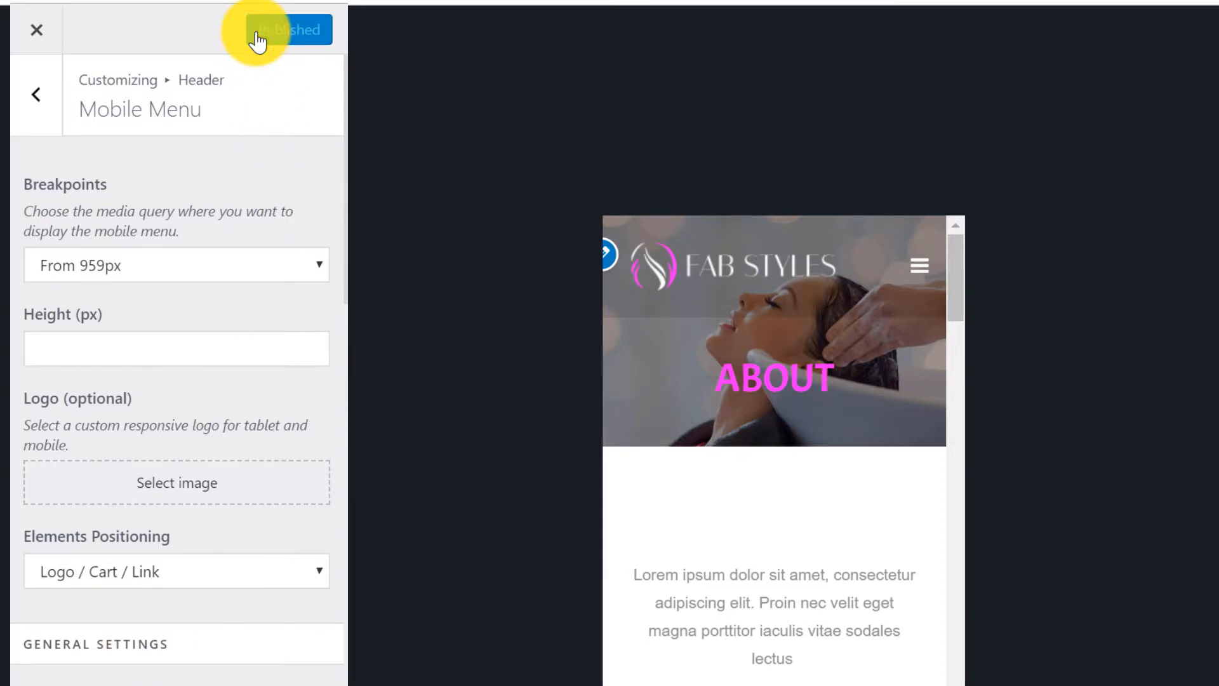
Close the Customizer and edit the Our Services page with Elementor from All Pages.
{"action": "left_click", "coordinate": [36, 29]}
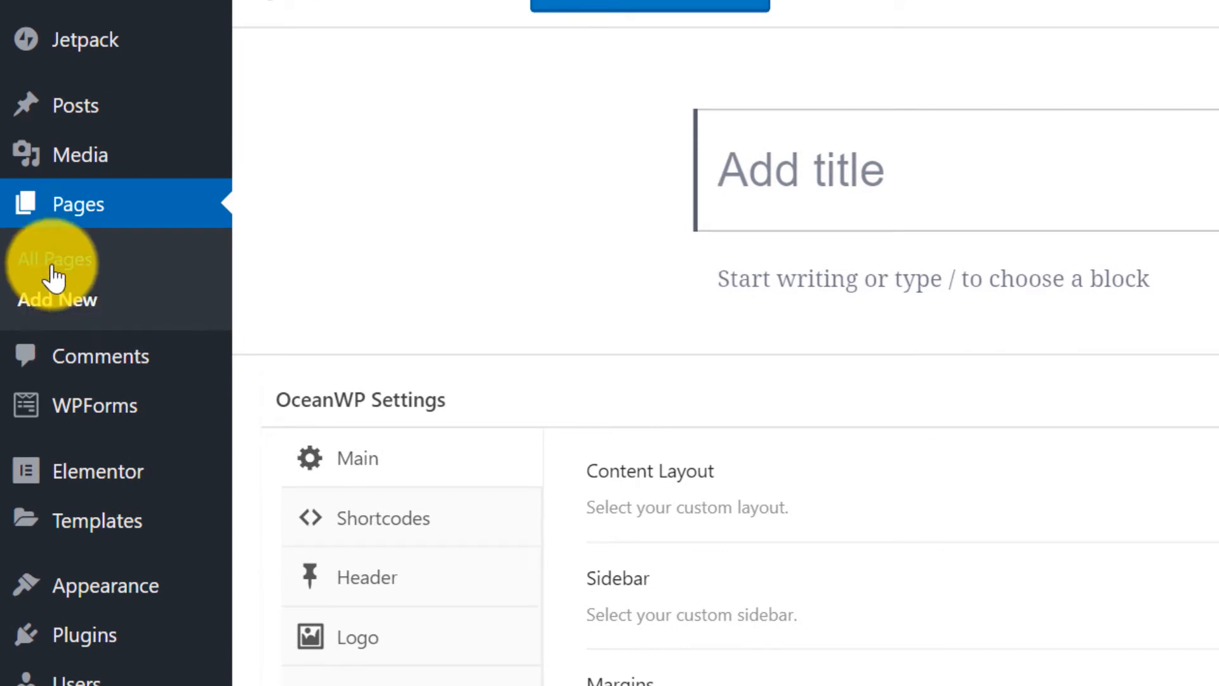
{"action": "left_click", "coordinate": [53, 269]}
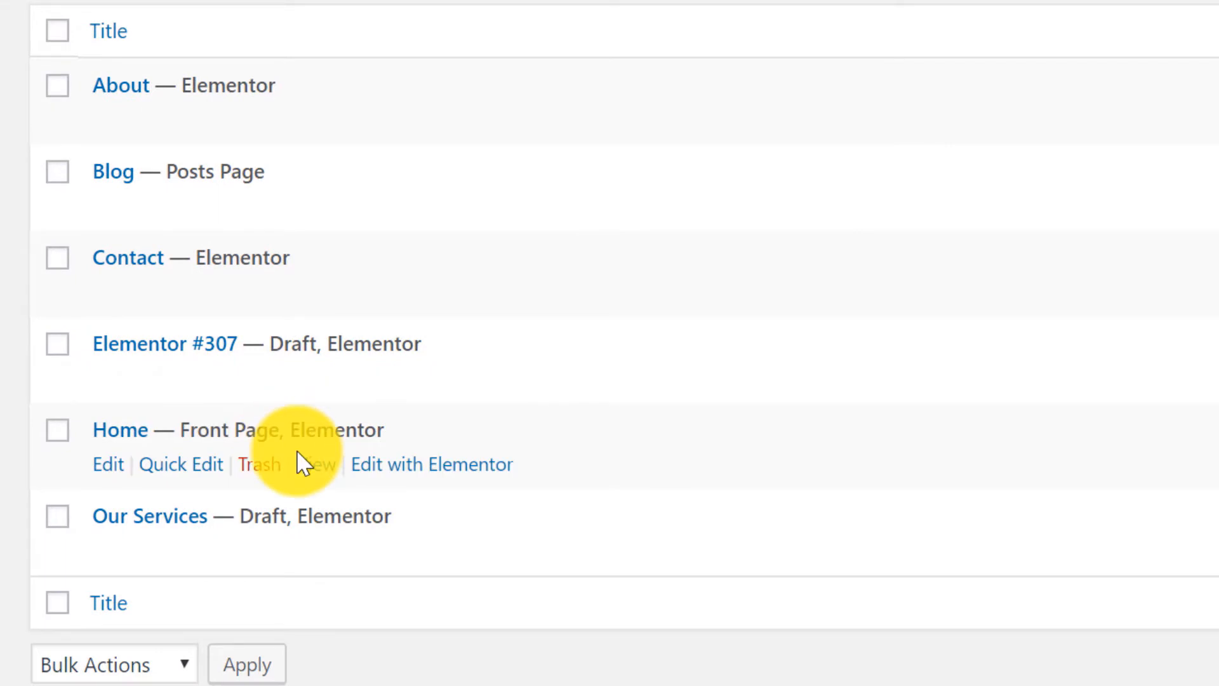
{"action": "left_click", "coordinate": [461, 550]}
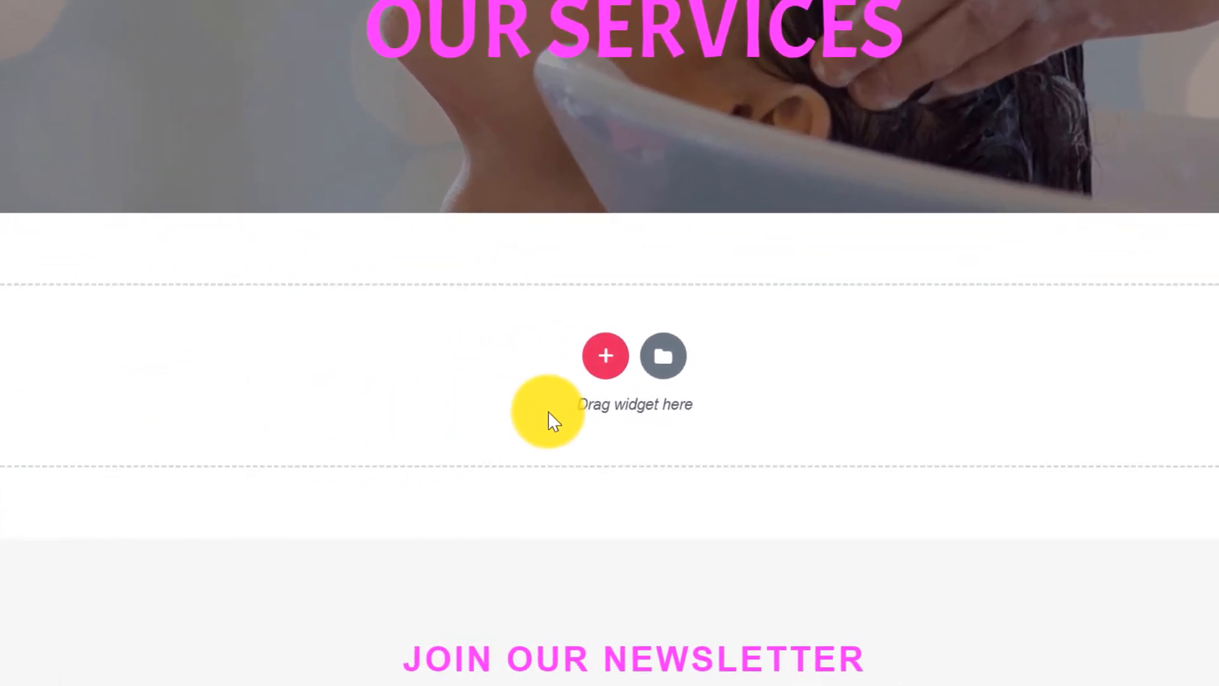
Insert the photography landing-page template from the Elementor Pages library below the banner.
{"action": "left_click", "coordinate": [665, 360]}
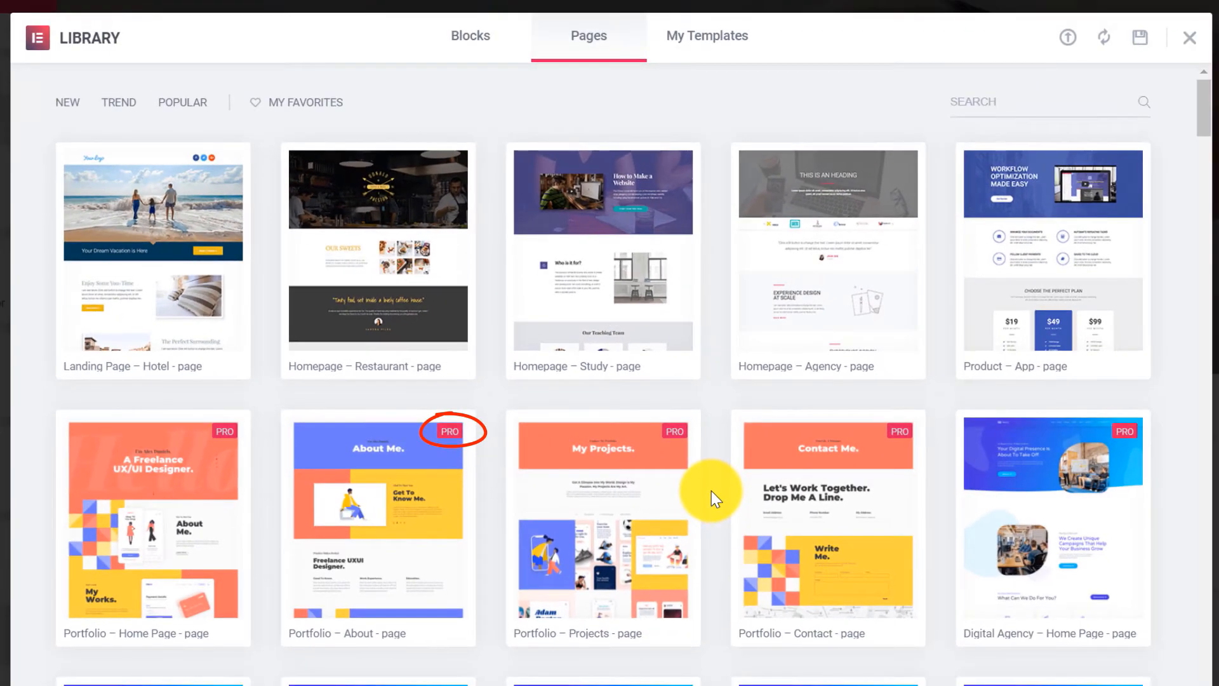
{"action": "scroll", "coordinate": [711, 490], "scroll_direction": "down", "scroll_amount": 10}
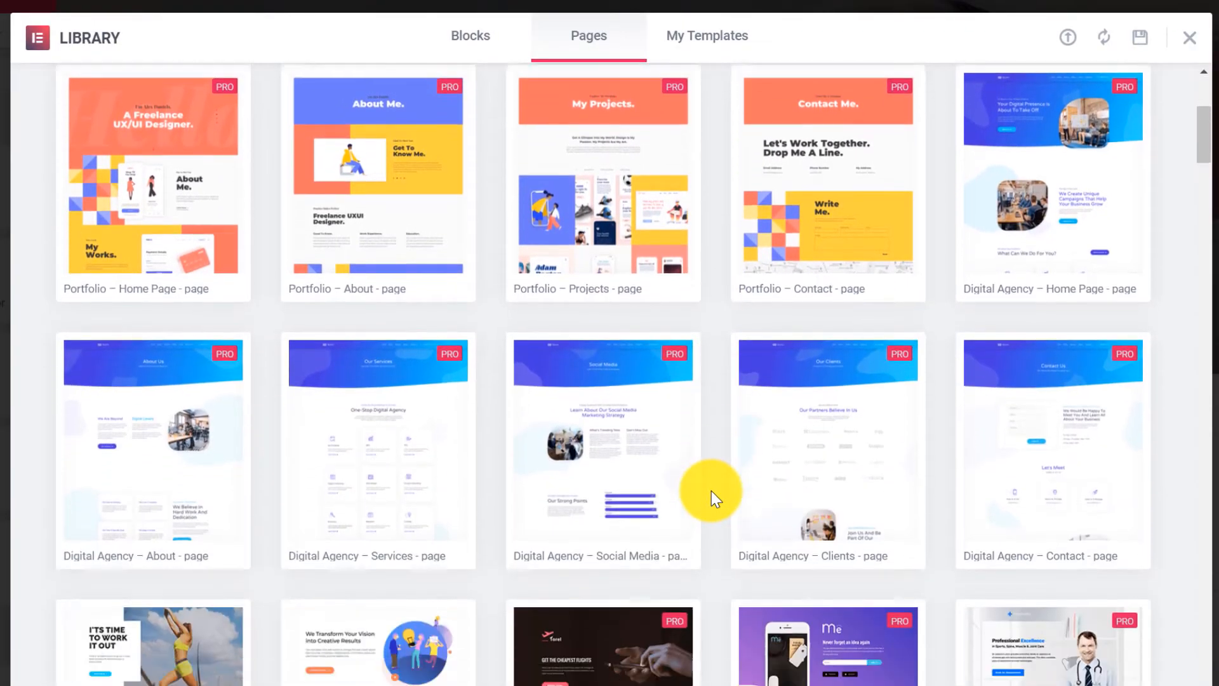
{"action": "scroll", "coordinate": [711, 490], "scroll_direction": "down", "scroll_amount": 20}
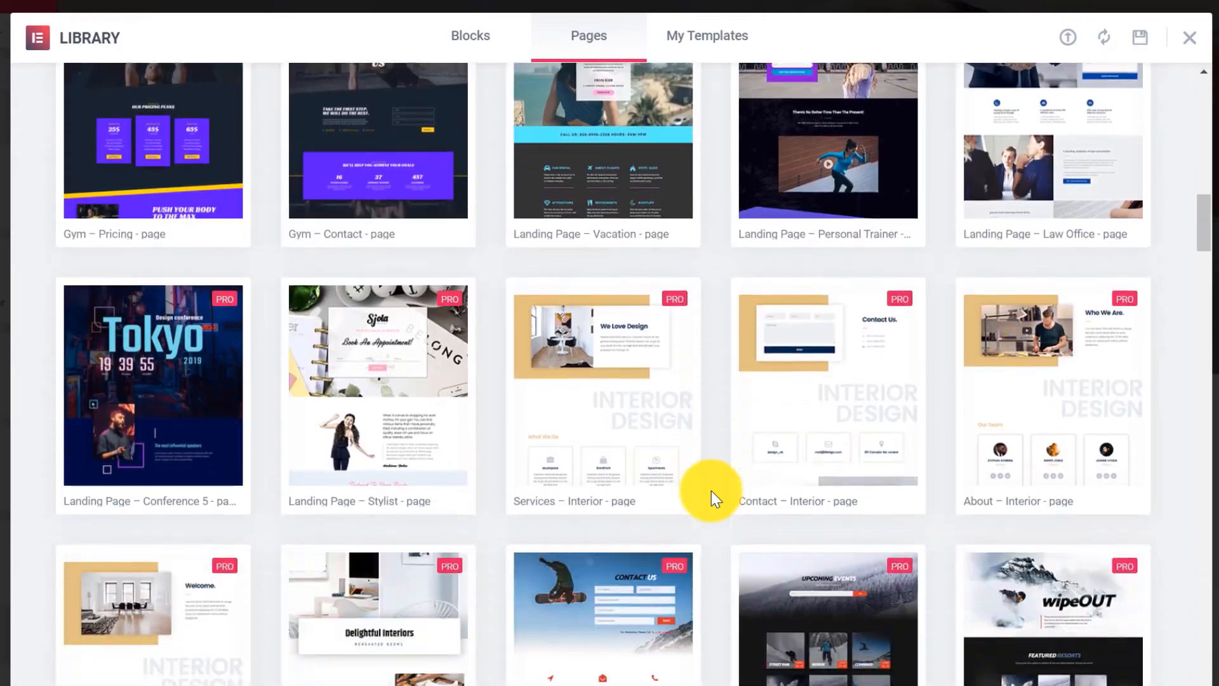
{"action": "scroll", "coordinate": [711, 490], "scroll_direction": "down", "scroll_amount": 20}
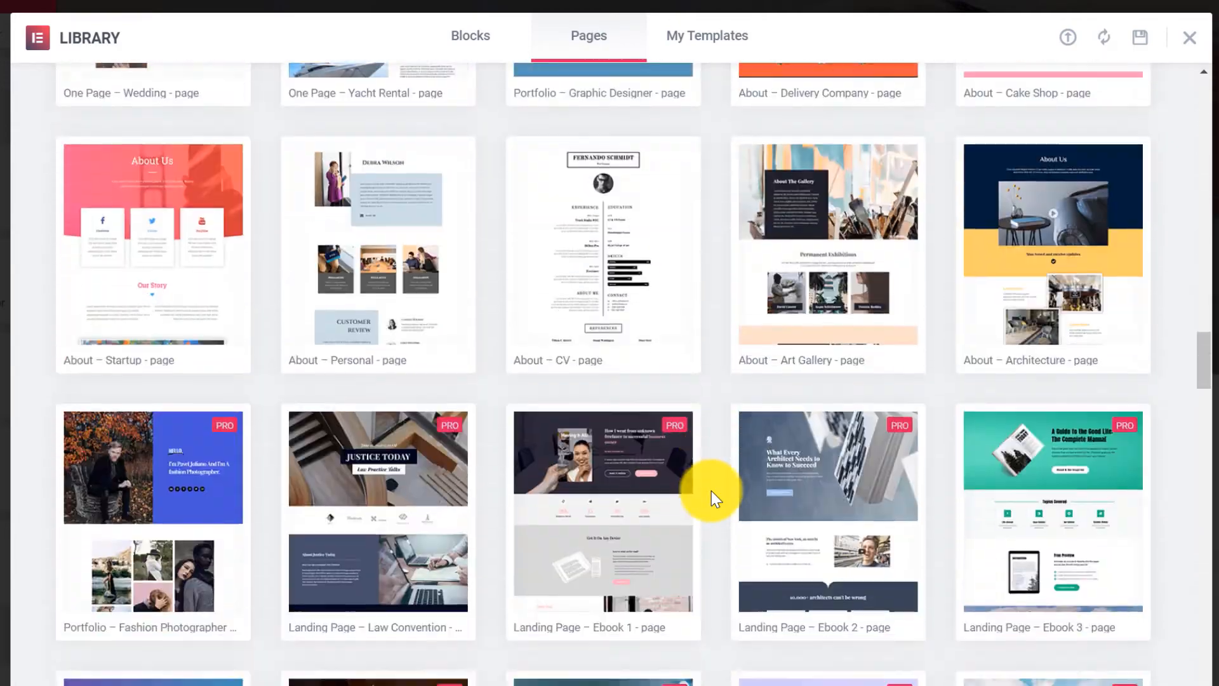
{"action": "scroll", "coordinate": [711, 490], "scroll_direction": "down", "scroll_amount": 6}
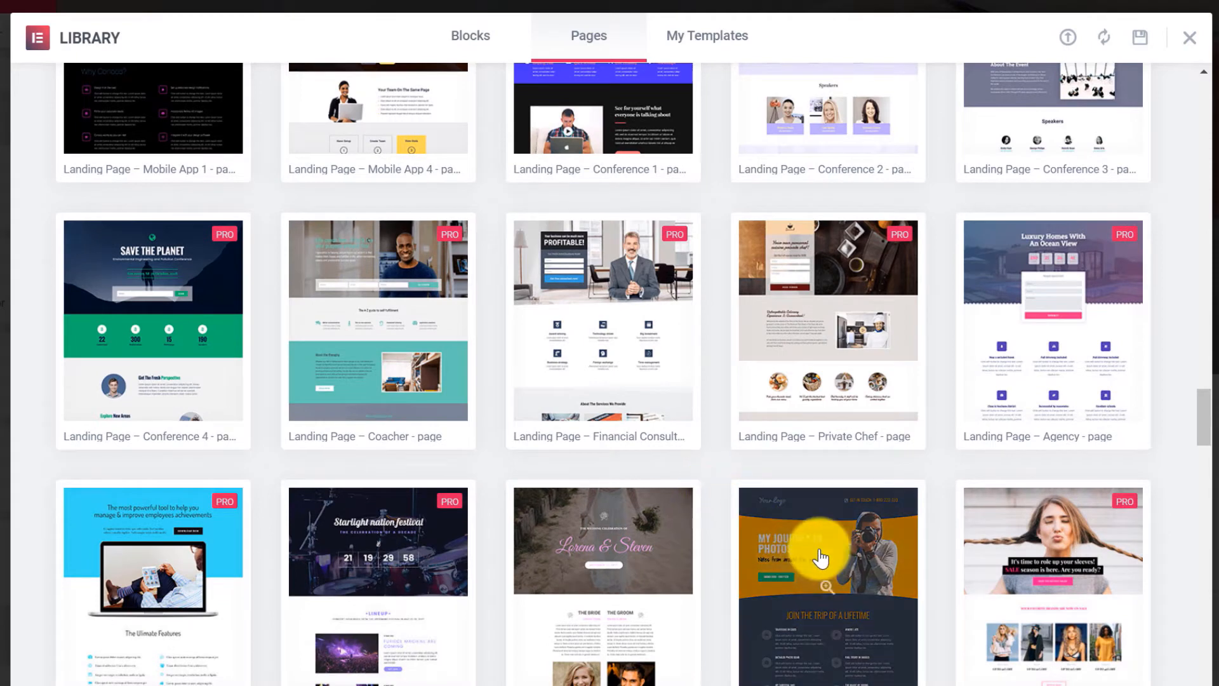
{"action": "left_click", "coordinate": [820, 550]}
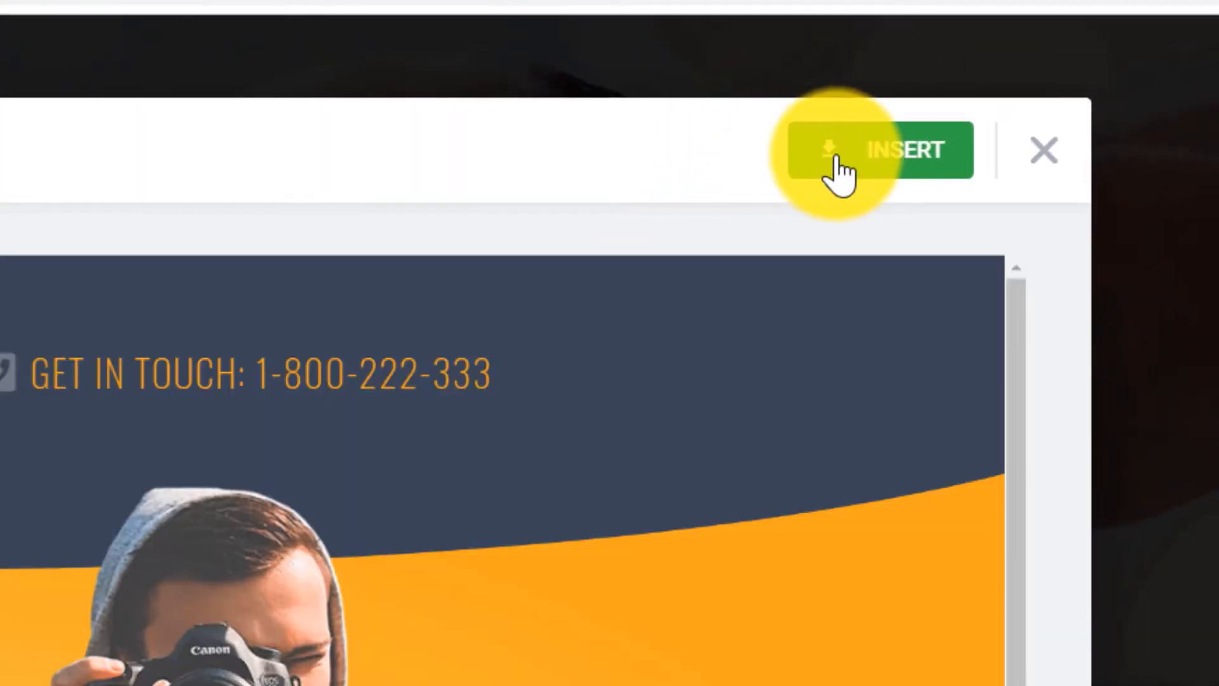
{"action": "left_click", "coordinate": [837, 161]}
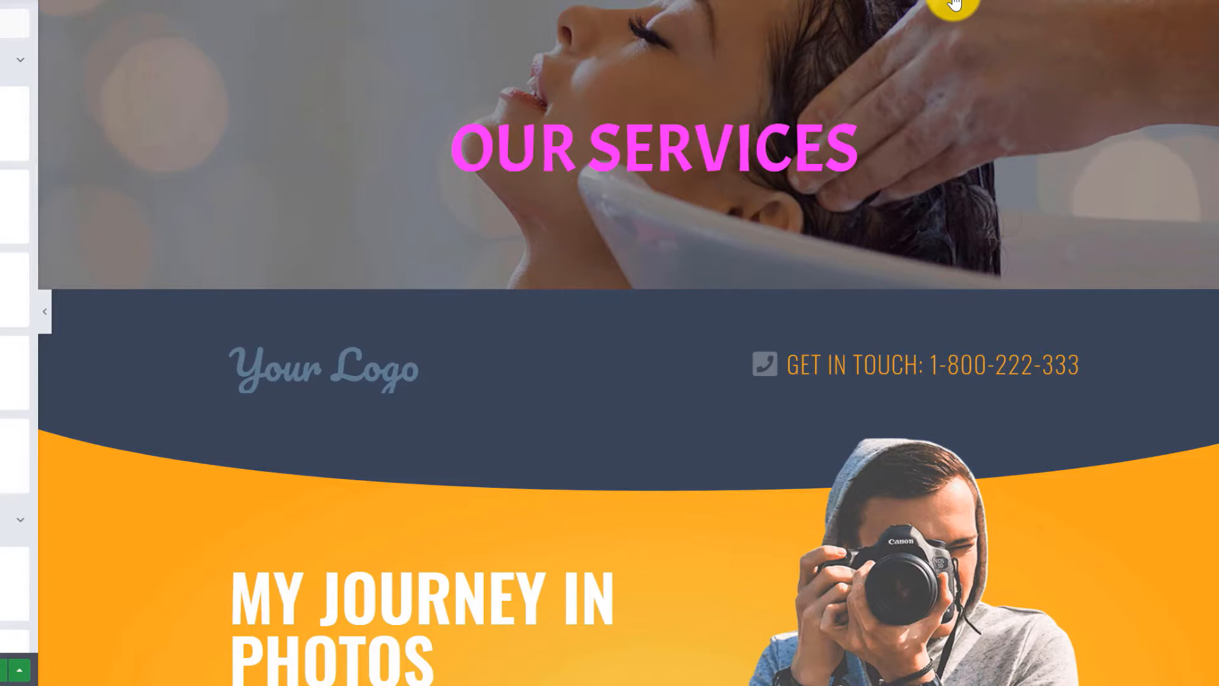
Delete the Your Logo header section, then revert to 'Editing Started' in History.
{"action": "mouse_move", "coordinate": [688, 324]}
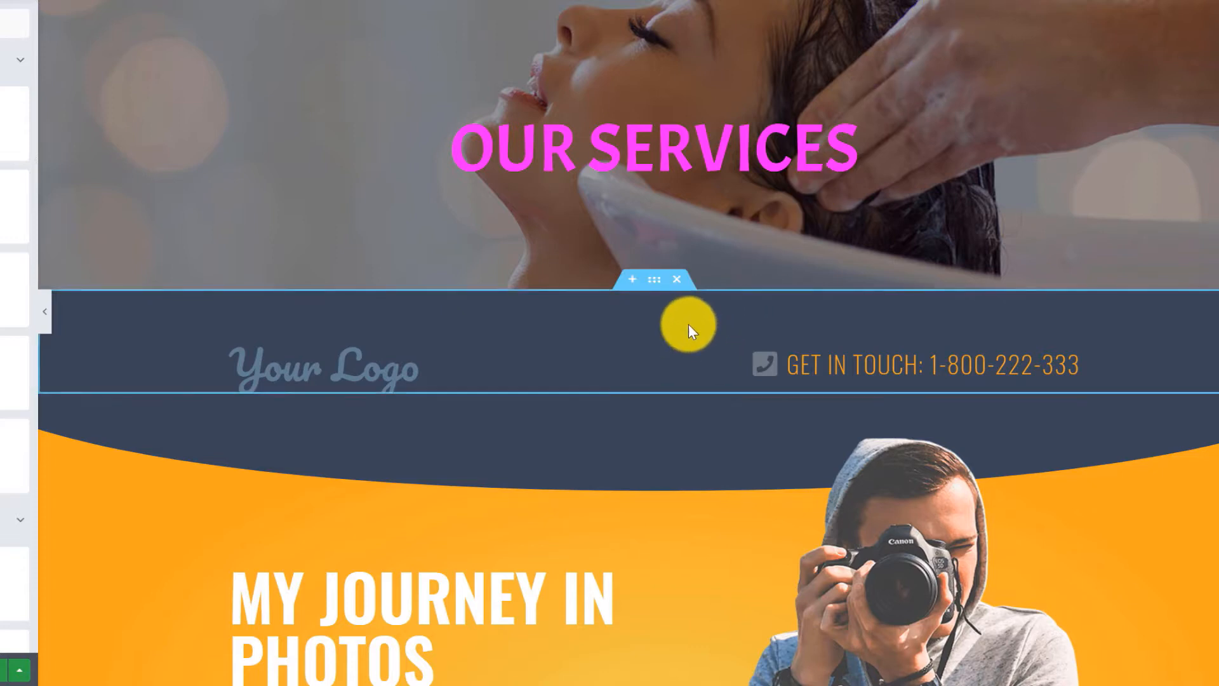
{"action": "left_click", "coordinate": [677, 279]}
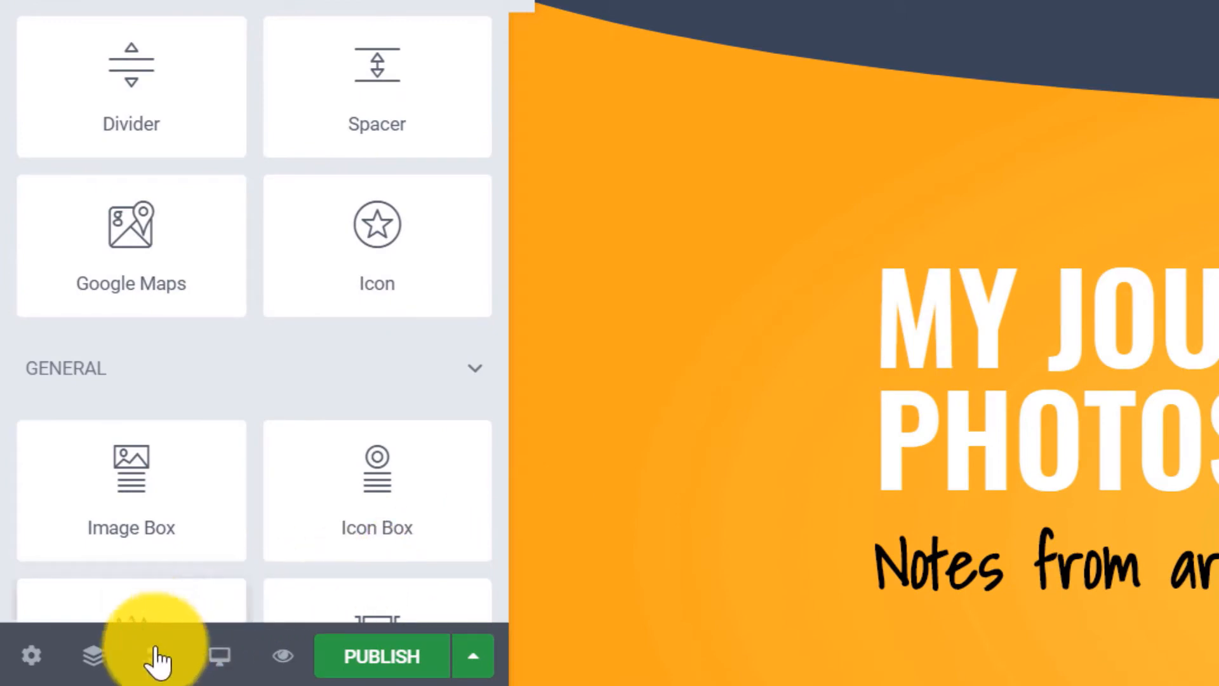
{"action": "left_click", "coordinate": [155, 654]}
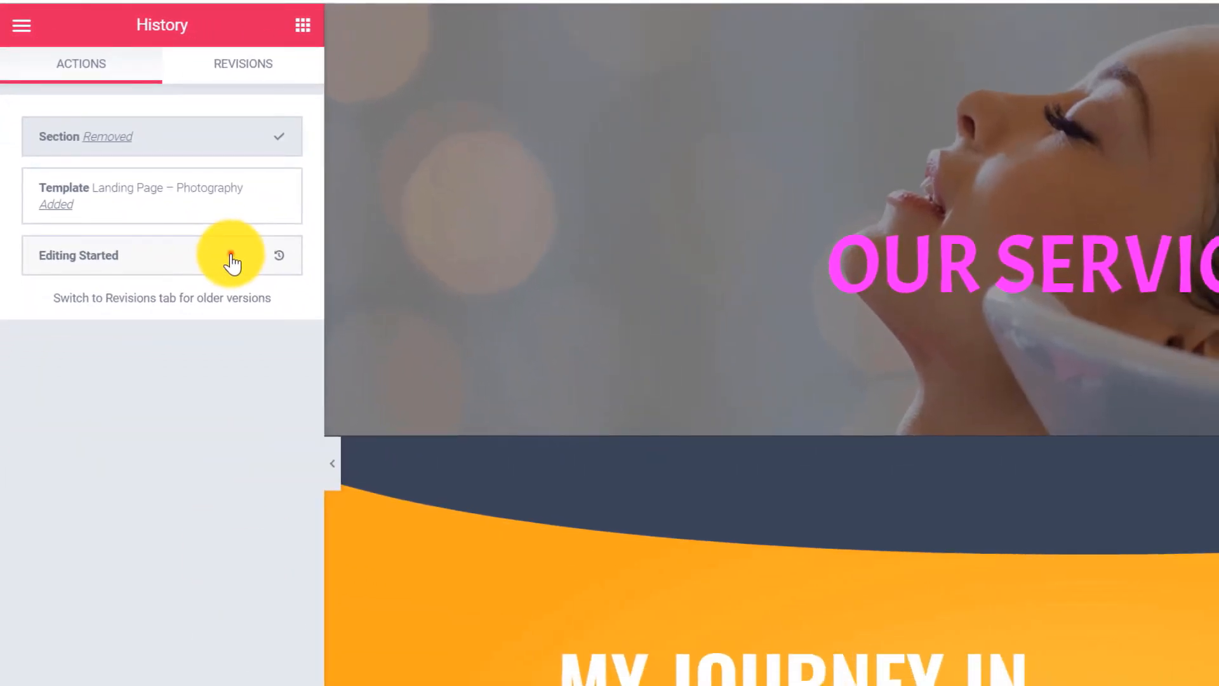
{"action": "left_click", "coordinate": [231, 261]}
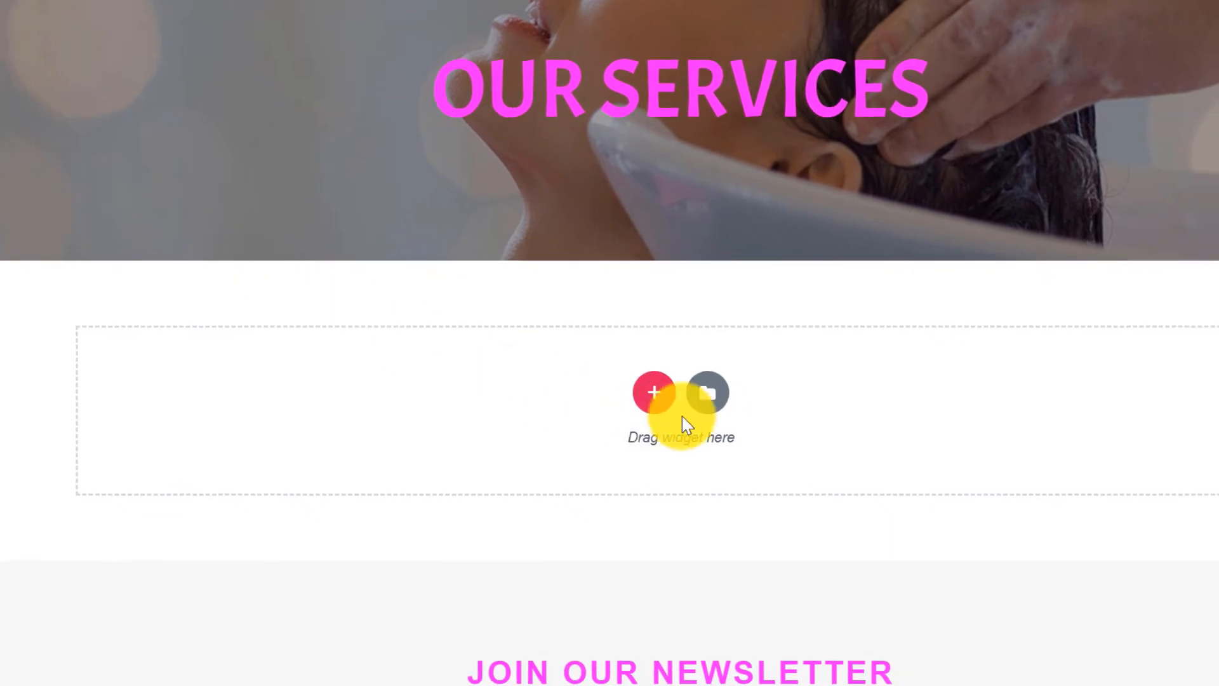
Insert the 'Our company is a collective…' block from the library's Blocks templates into the empty section.
{"action": "left_click", "coordinate": [1035, 545]}
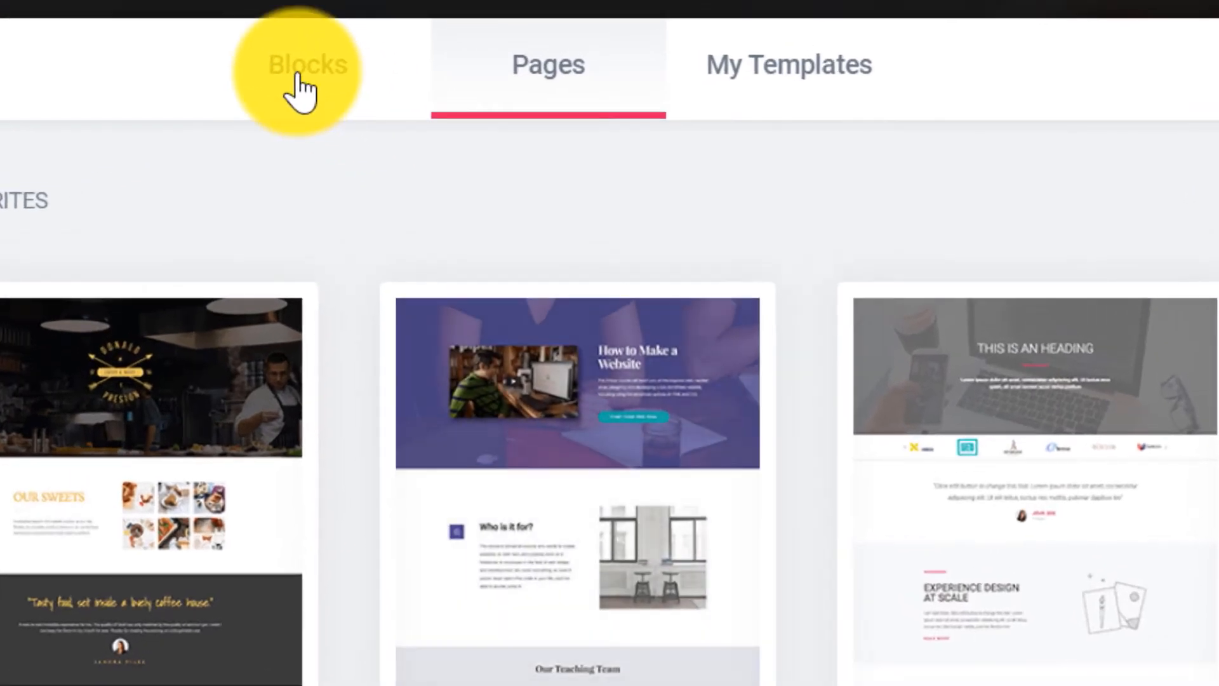
{"action": "left_click", "coordinate": [335, 97]}
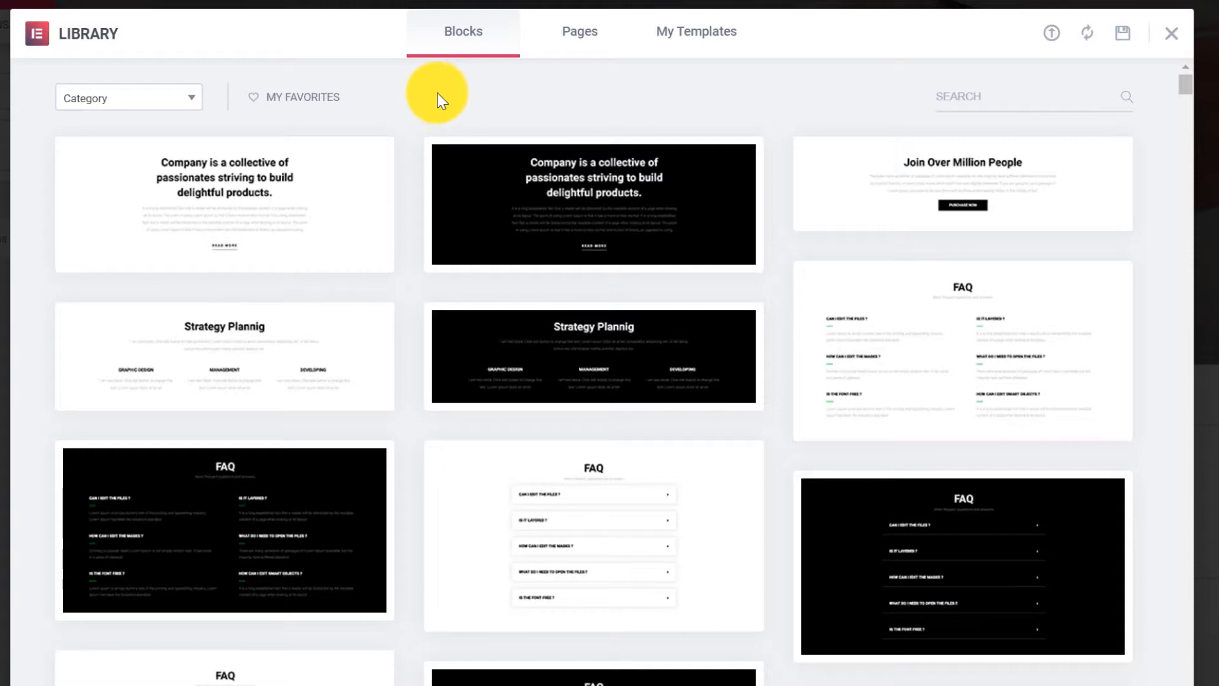
{"action": "scroll", "coordinate": [422, 100], "scroll_direction": "down", "scroll_amount": 3}
{"action": "scroll", "coordinate": [422, 100], "scroll_direction": "down", "scroll_amount": 10}
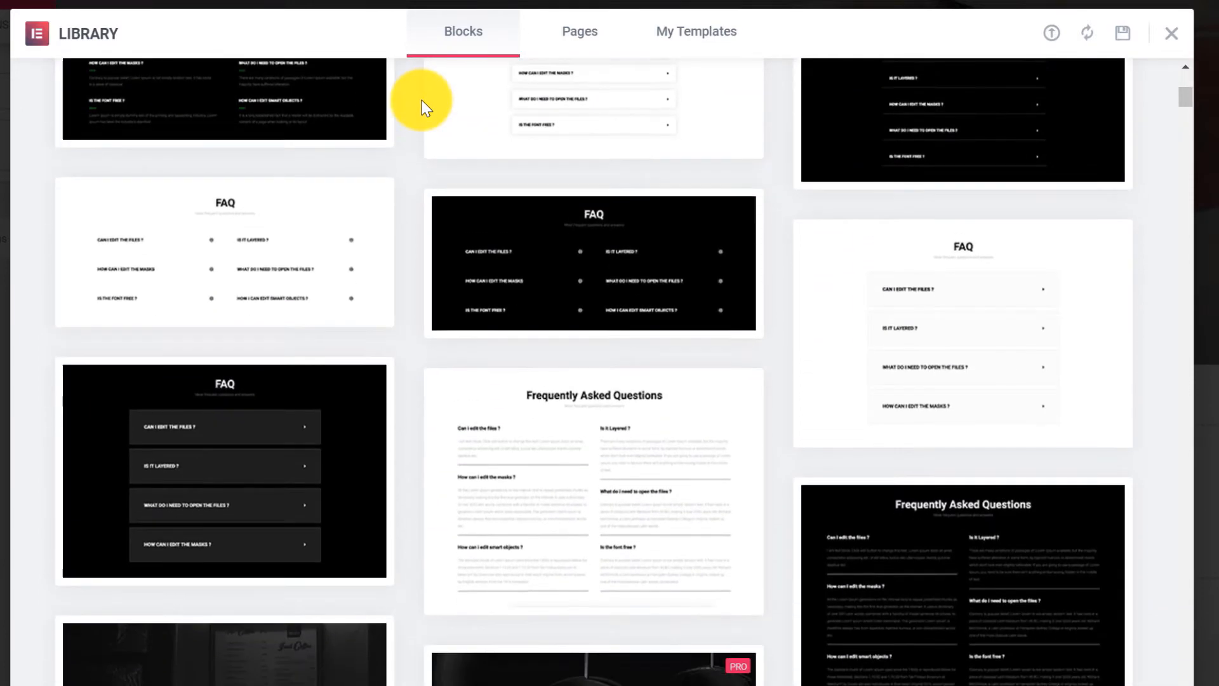
{"action": "scroll", "coordinate": [421, 101], "scroll_direction": "down", "scroll_amount": 1}
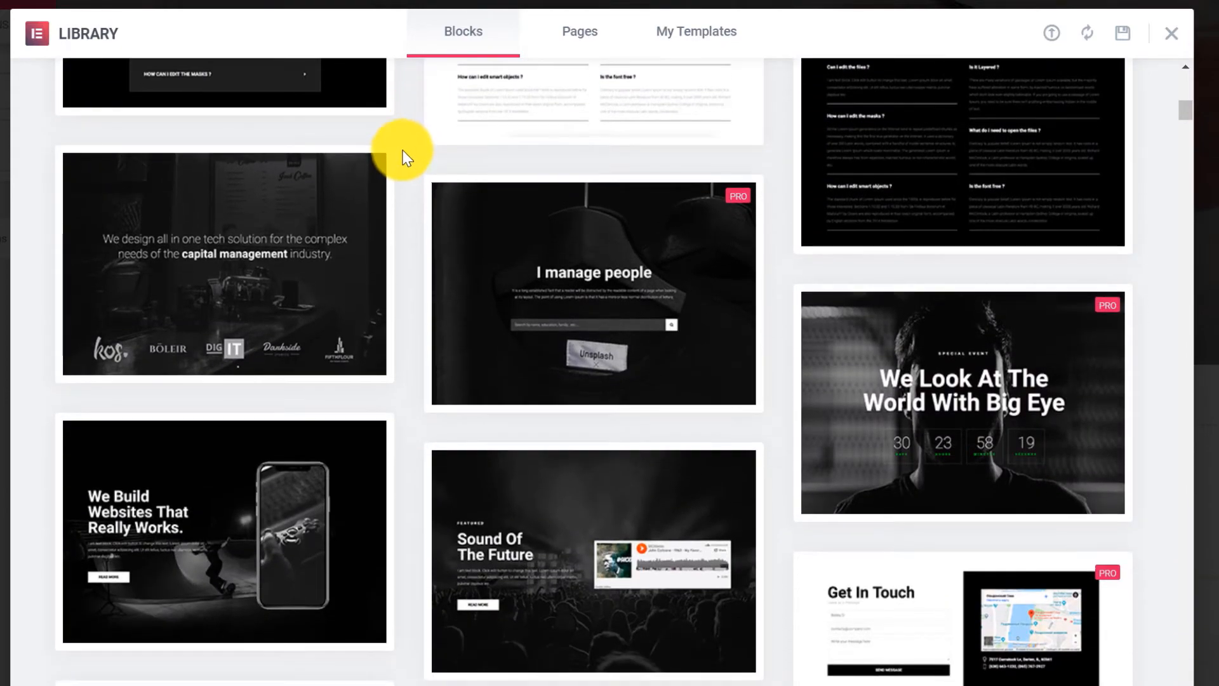
{"action": "scroll", "coordinate": [405, 174], "scroll_direction": "up", "scroll_amount": 15}
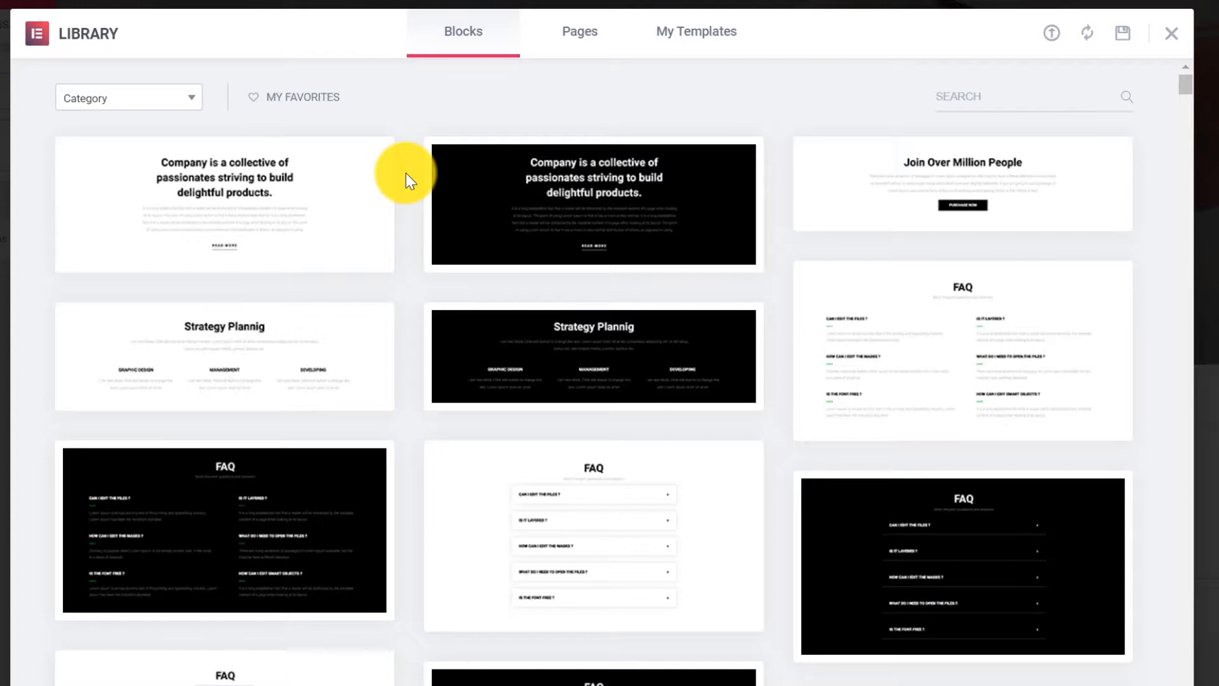
{"action": "left_click", "coordinate": [221, 210]}
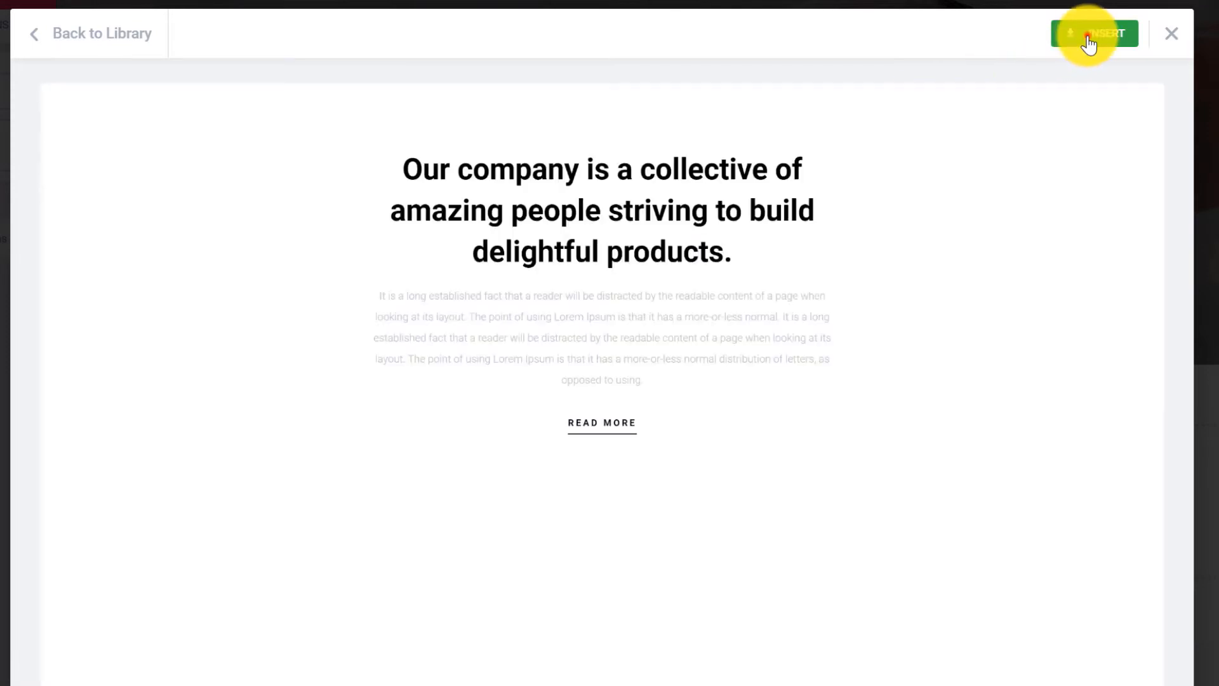
{"action": "left_click", "coordinate": [1088, 38]}
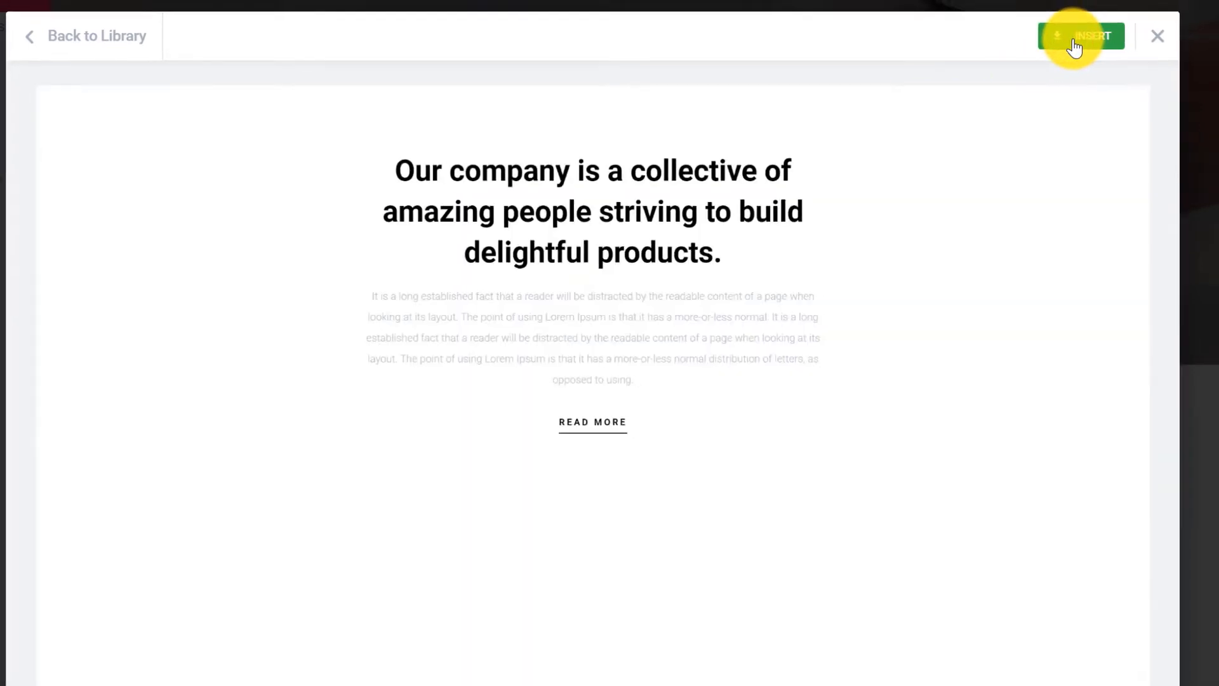
{"action": "scroll", "coordinate": [806, 286], "scroll_direction": "down", "scroll_amount": 5}
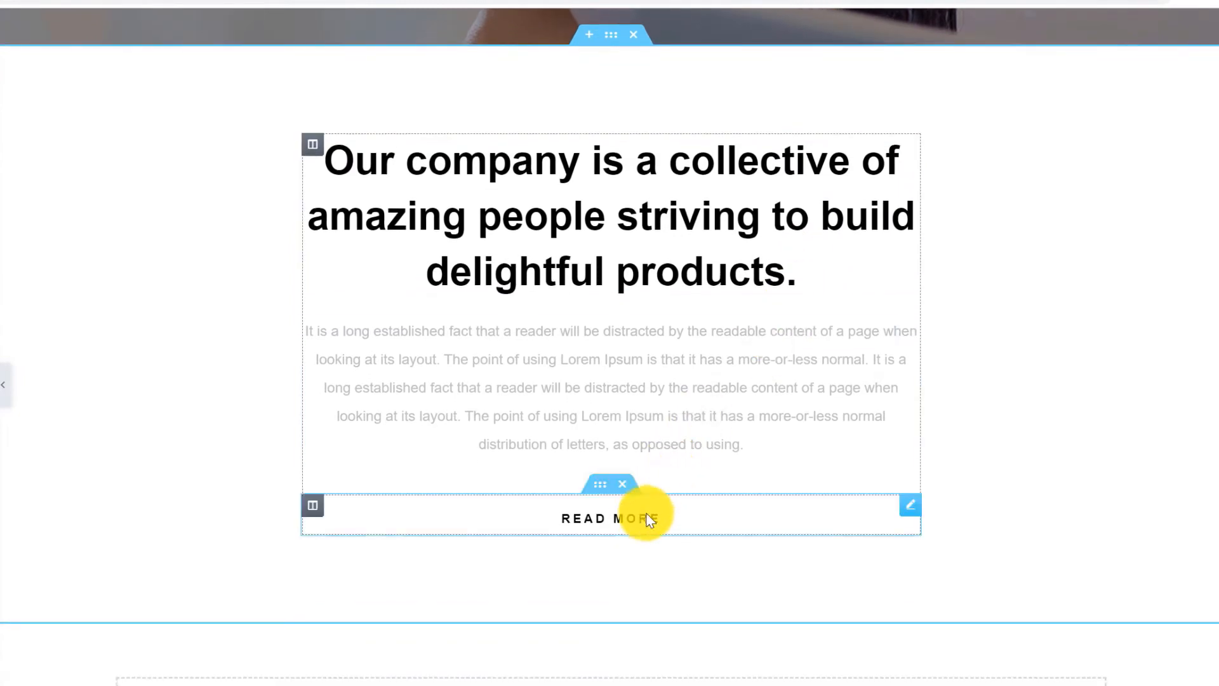
Delete the READ MORE button and retitle the heading 'We Are More Than Simple Cutters Of Hair'.
{"action": "left_click", "coordinate": [622, 484]}
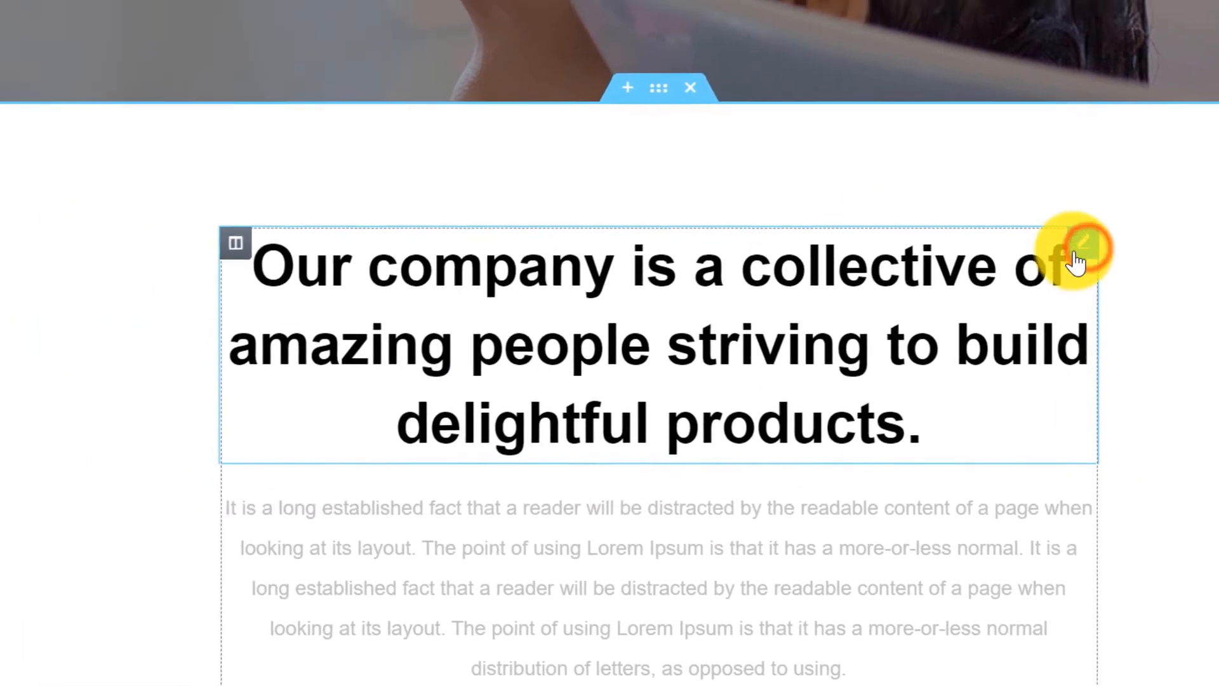
{"action": "left_click", "coordinate": [870, 230]}
{"action": "left_click_drag", "start_coordinate": [229, 300], "coordinate": [3, 245]}
{"action": "type", "text": "W"}
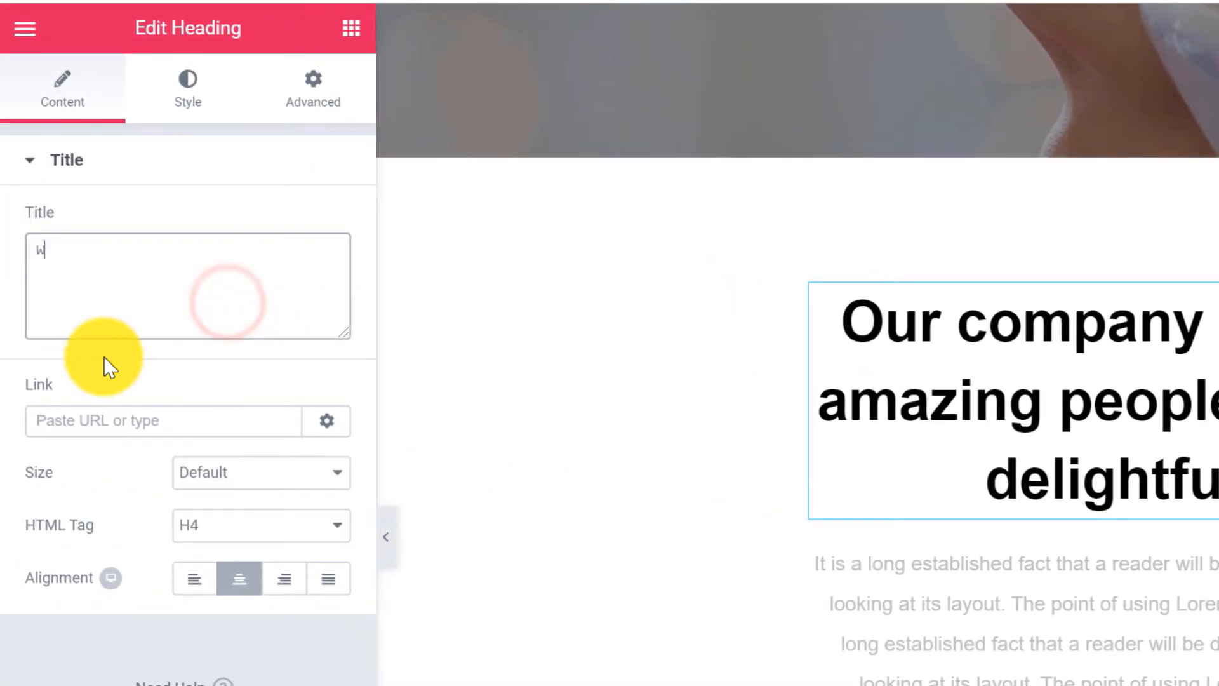
{"action": "type", "text": "e Are More Than Simp"}
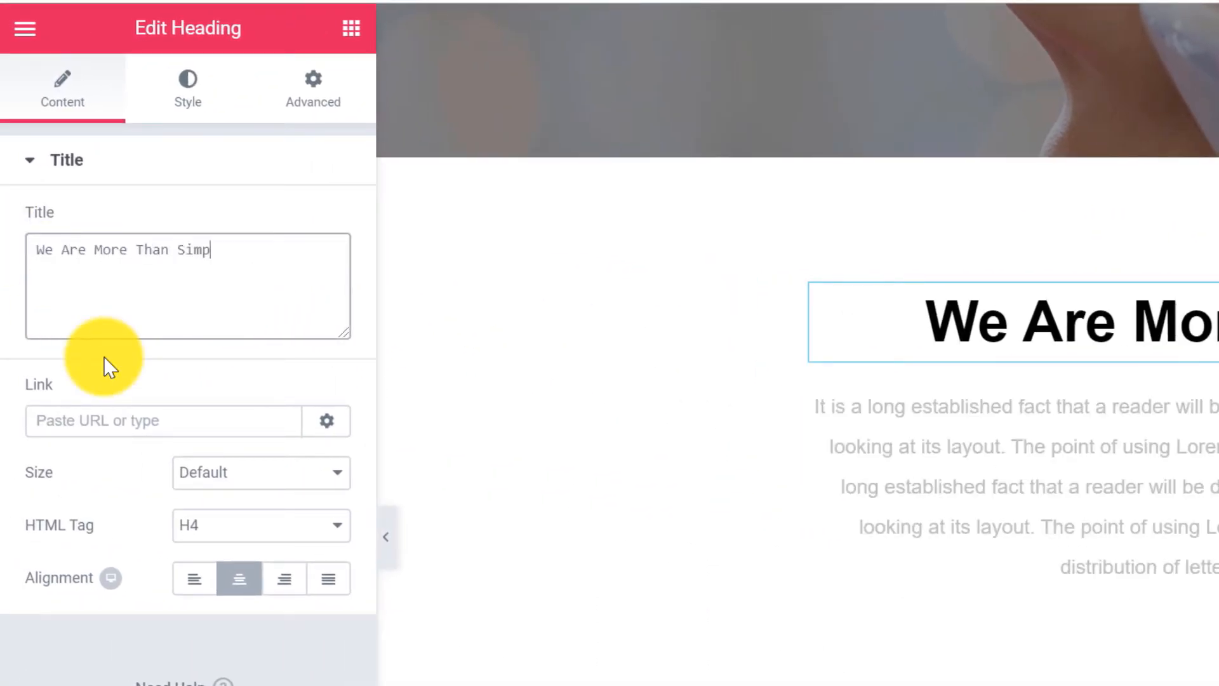
{"action": "type", "text": "le Cutters Of Hair"}
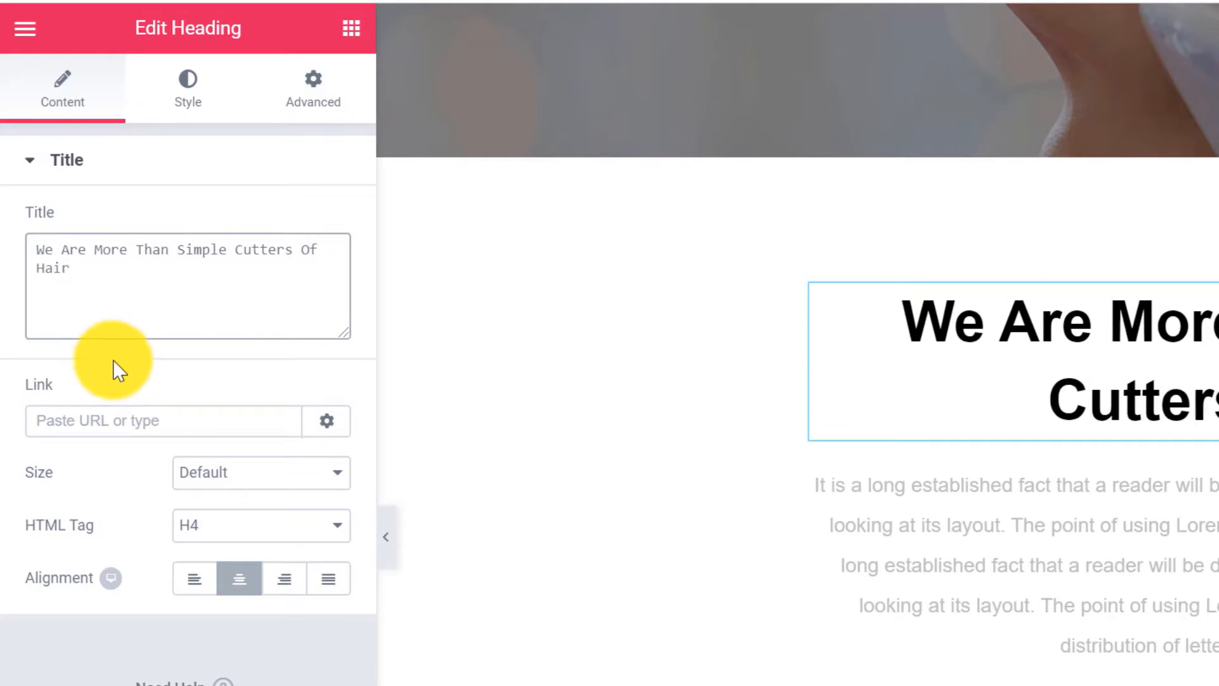
Set the heading's text colour to magenta #ff00ff.
{"action": "left_click", "coordinate": [188, 88]}
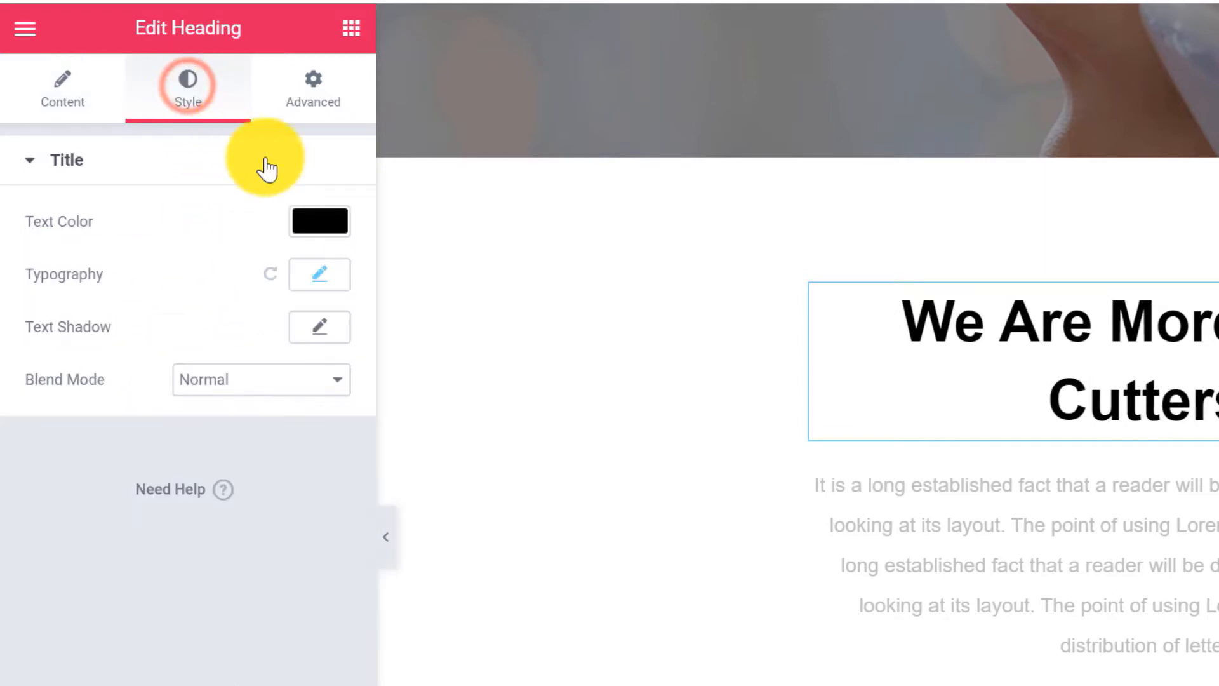
{"action": "left_click", "coordinate": [324, 223]}
{"action": "left_click", "coordinate": [115, 226]}
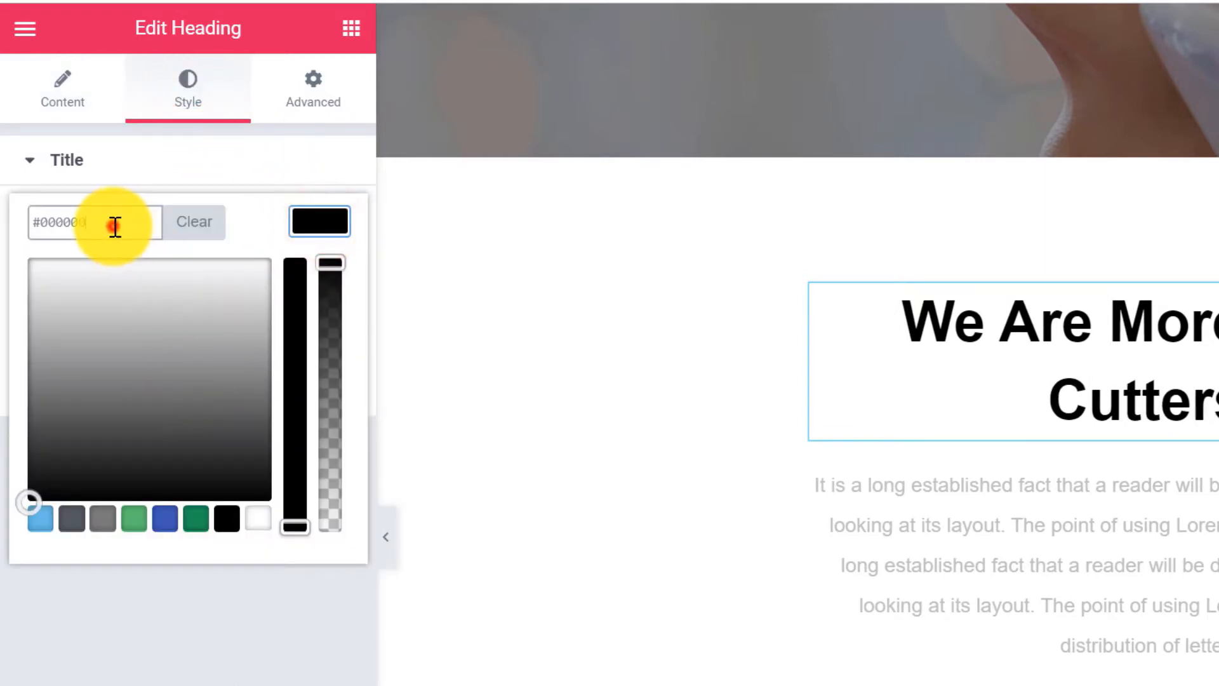
{"action": "key", "text": "BackSpace"}
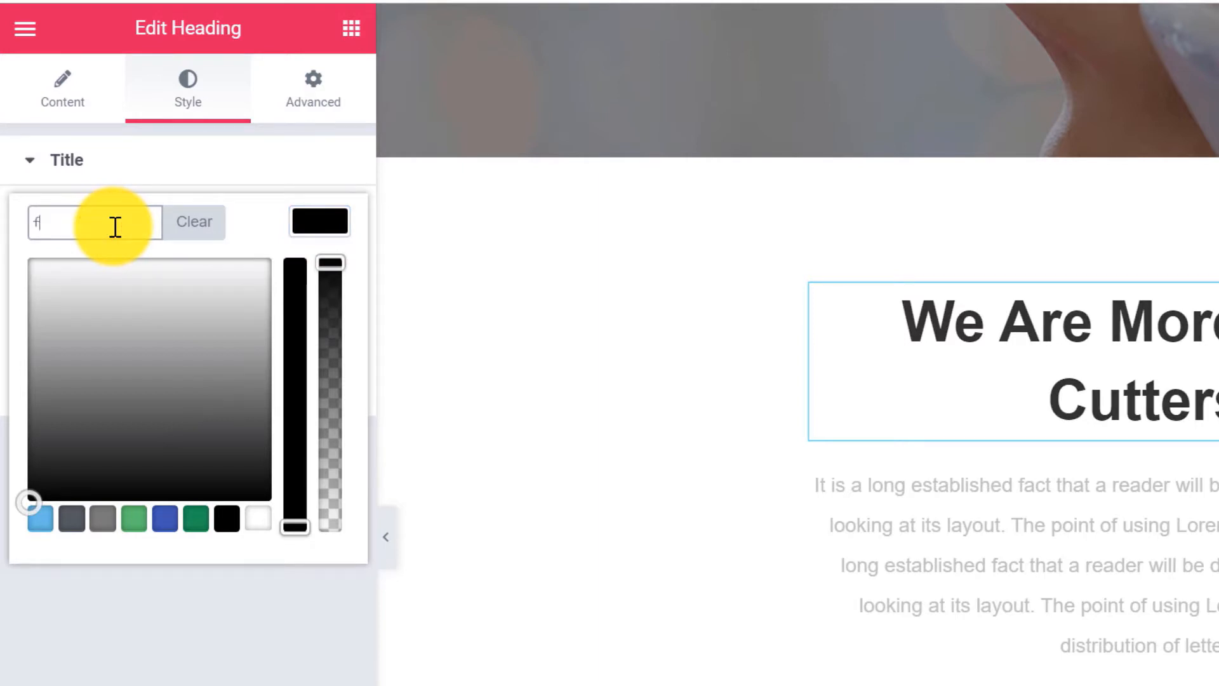
{"action": "type", "text": "ff00ff"}
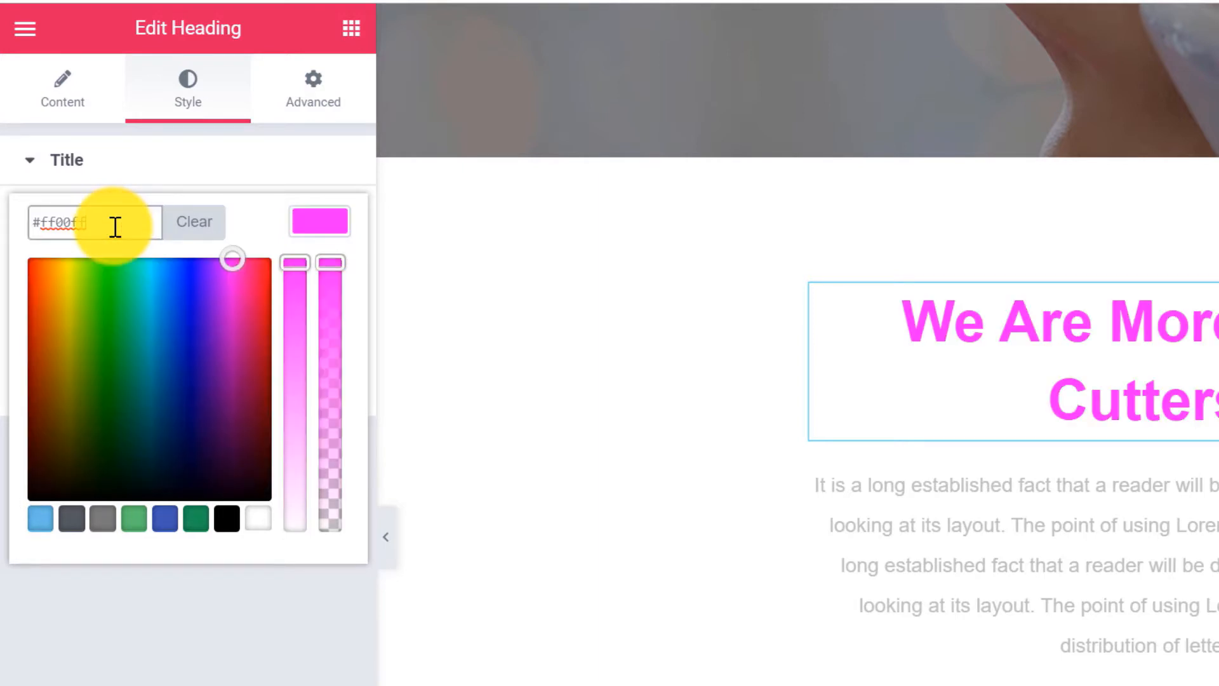
{"action": "left_click", "coordinate": [338, 220]}
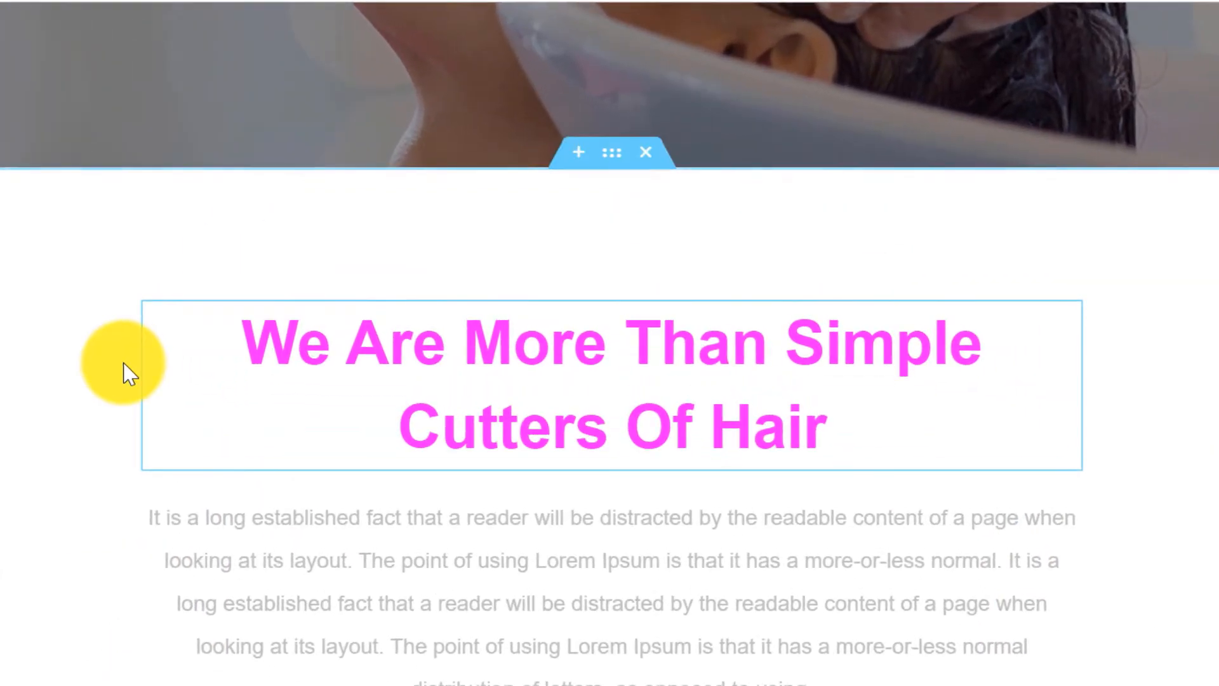
Widen the text section's boxed content width to 905 so the heading fits on one line.
{"action": "left_click", "coordinate": [607, 153]}
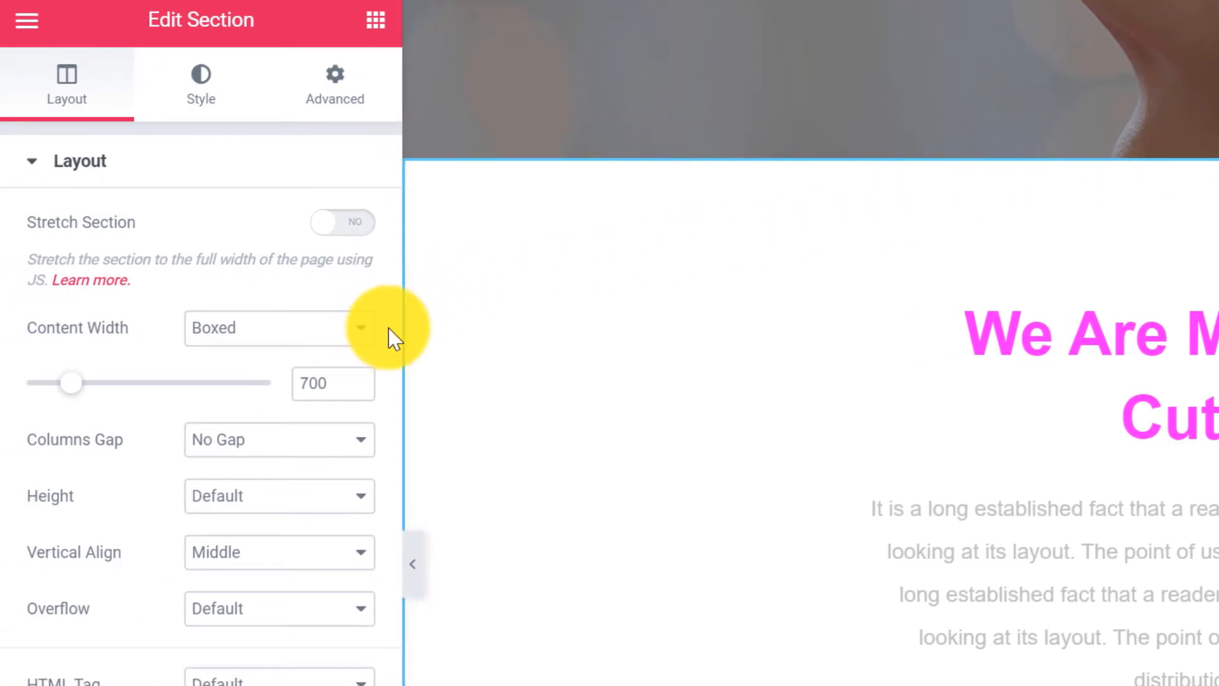
{"action": "left_click_drag", "start_coordinate": [71, 382], "coordinate": [118, 385]}
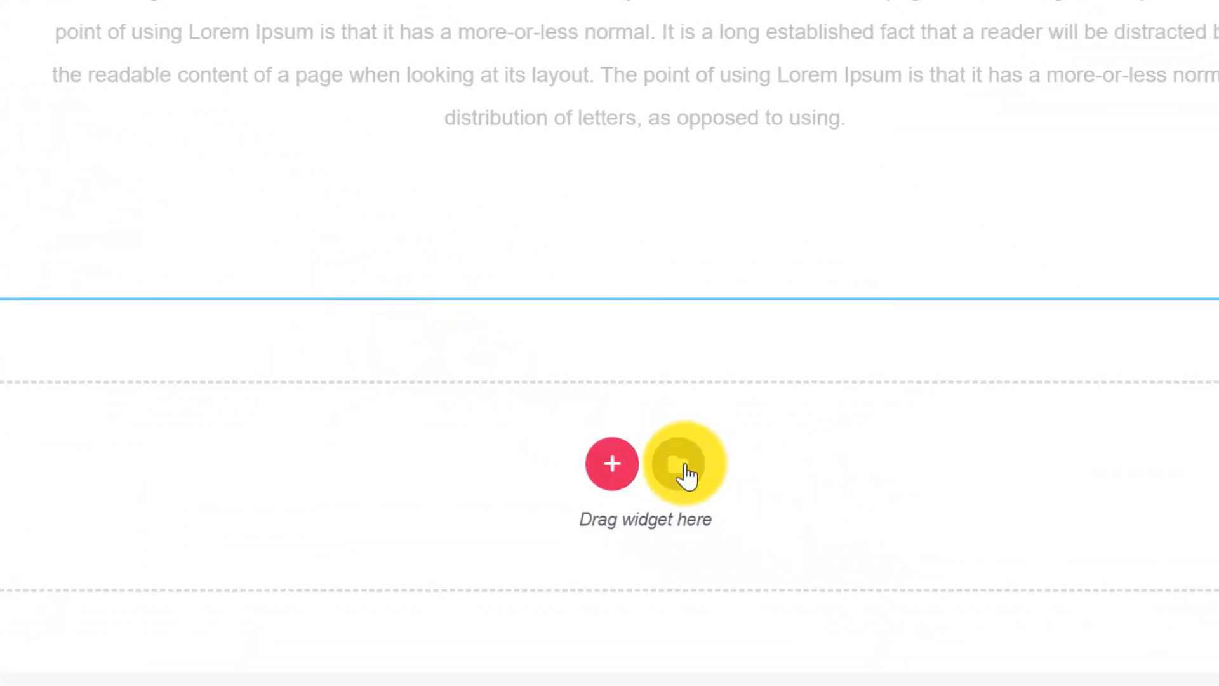
Insert the DESIGN/MARKETING/DEV SYSTEM/SUPPORT phone features block from the template library.
{"action": "left_click", "coordinate": [685, 473]}
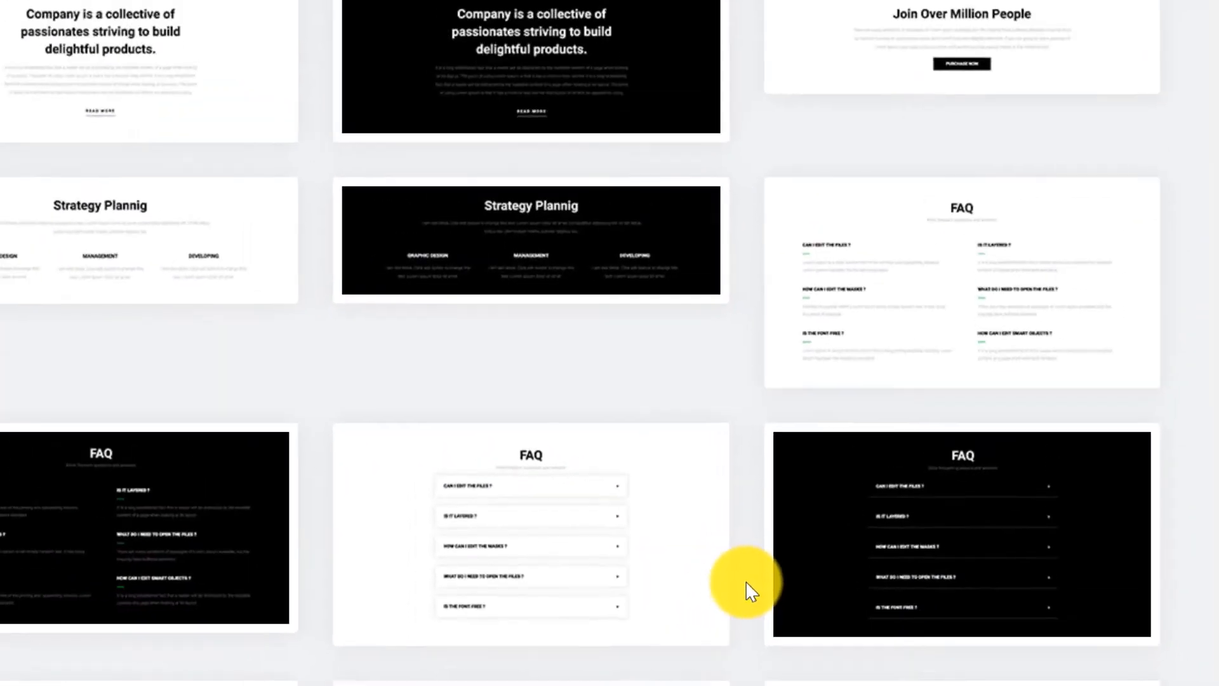
{"action": "scroll", "coordinate": [781, 398], "scroll_direction": "down", "scroll_amount": 5}
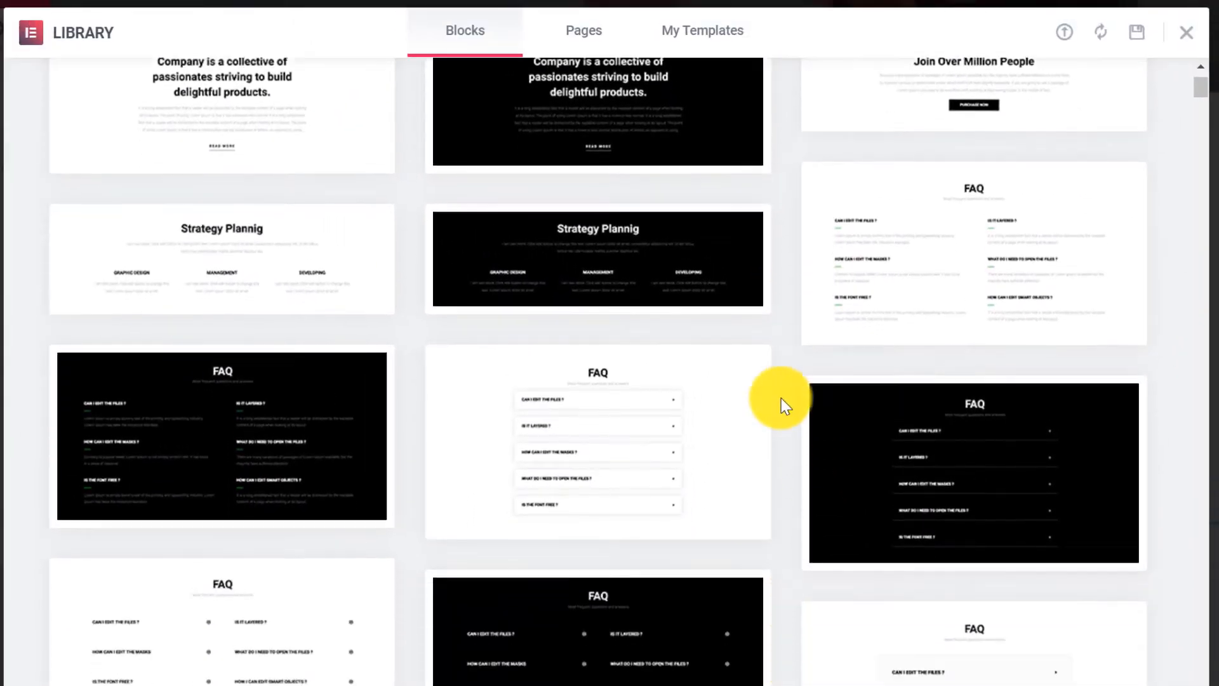
{"action": "scroll", "coordinate": [781, 398], "scroll_direction": "down", "scroll_amount": 15}
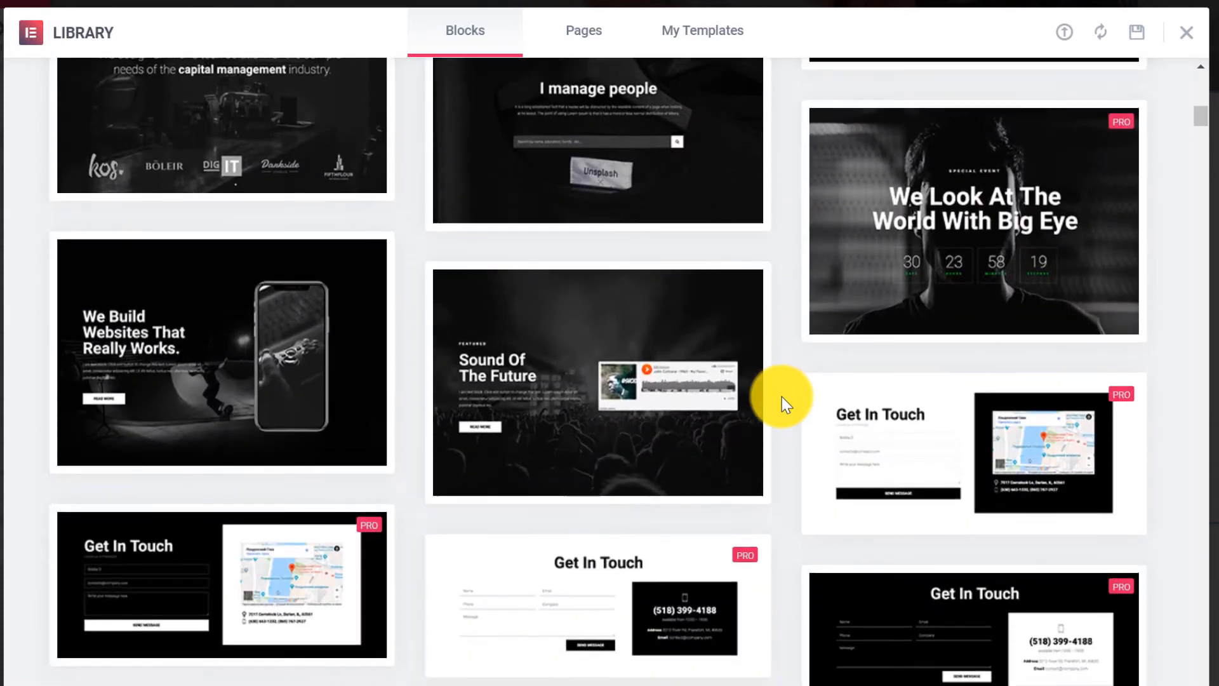
{"action": "scroll", "coordinate": [783, 396], "scroll_direction": "down", "scroll_amount": 18}
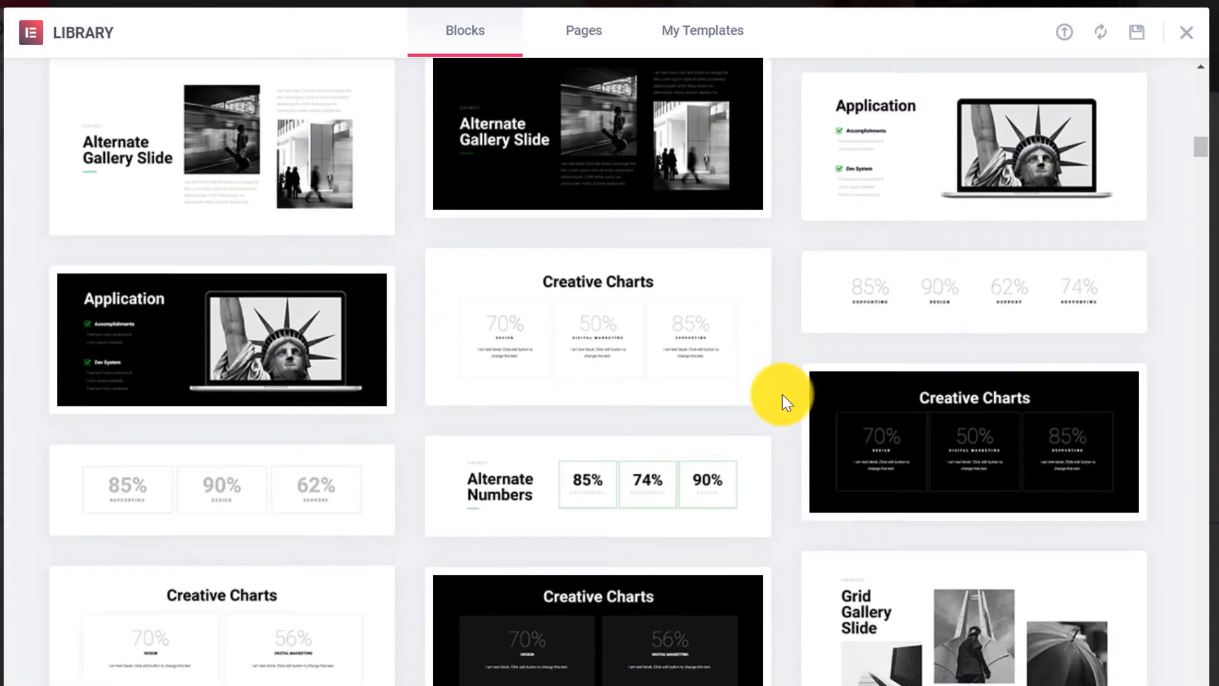
{"action": "scroll", "coordinate": [782, 395], "scroll_direction": "down", "scroll_amount": 6}
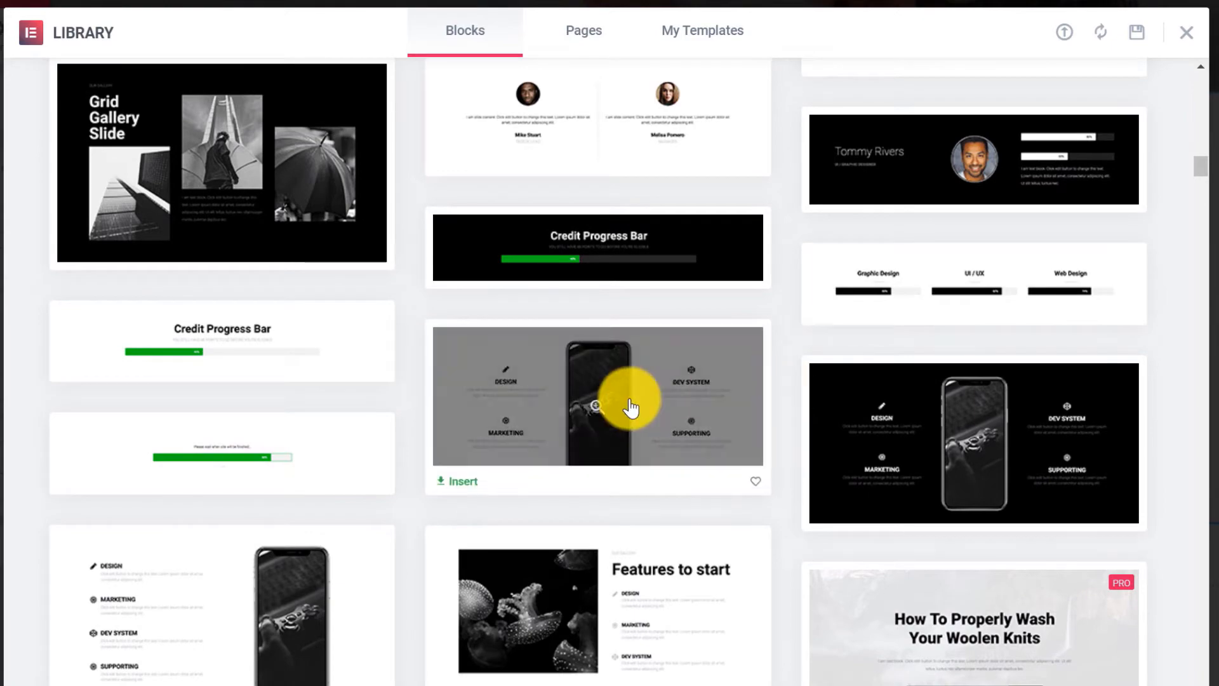
{"action": "left_click", "coordinate": [629, 404]}
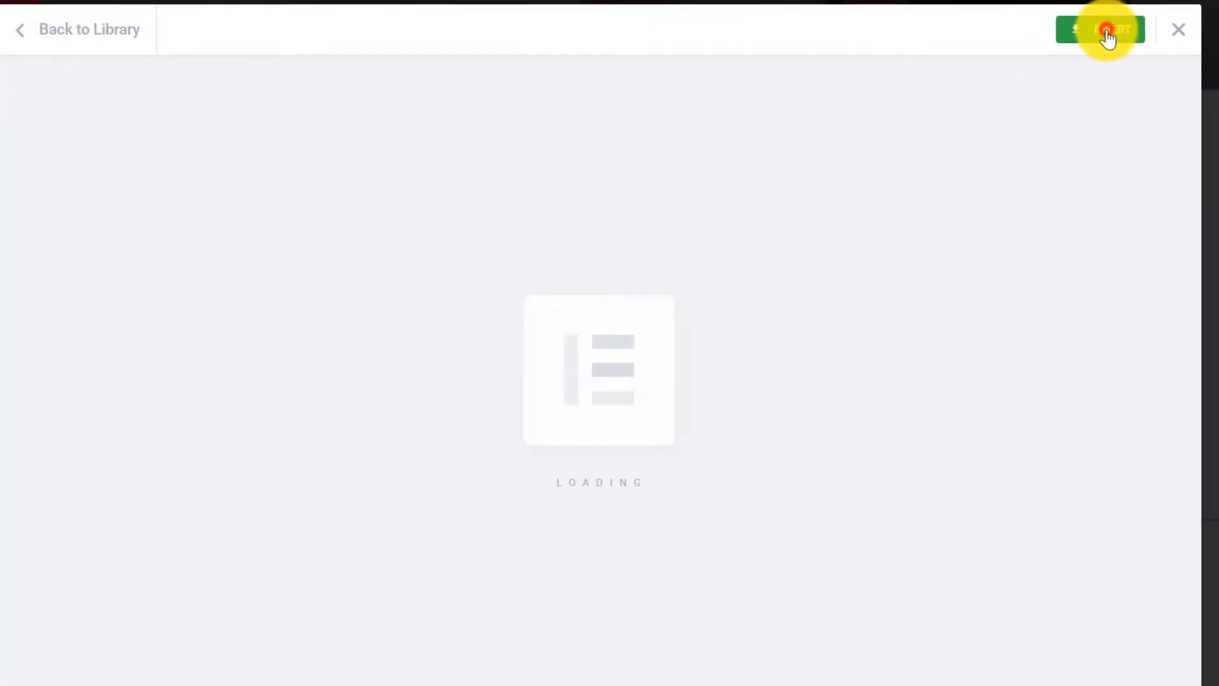
{"action": "left_click", "coordinate": [1105, 32]}
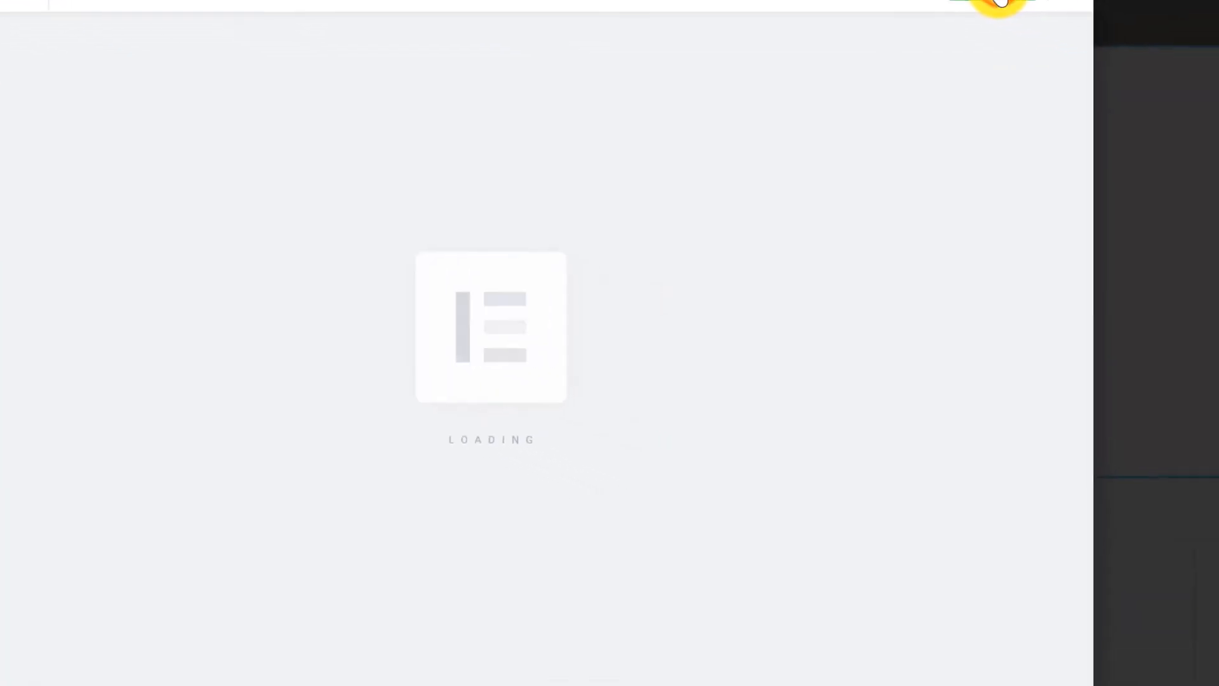
Replace the block's central phone image with the about.jpg hair-tools photo.
{"action": "left_click", "coordinate": [773, 83]}
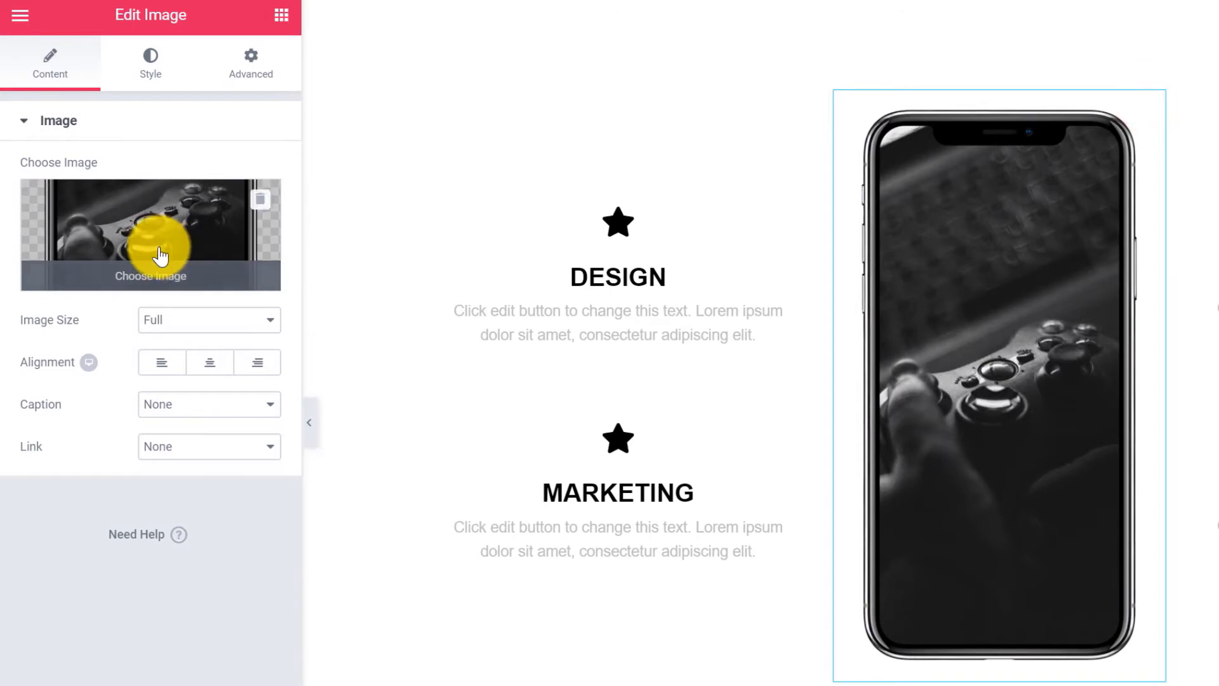
{"action": "left_click", "coordinate": [140, 263]}
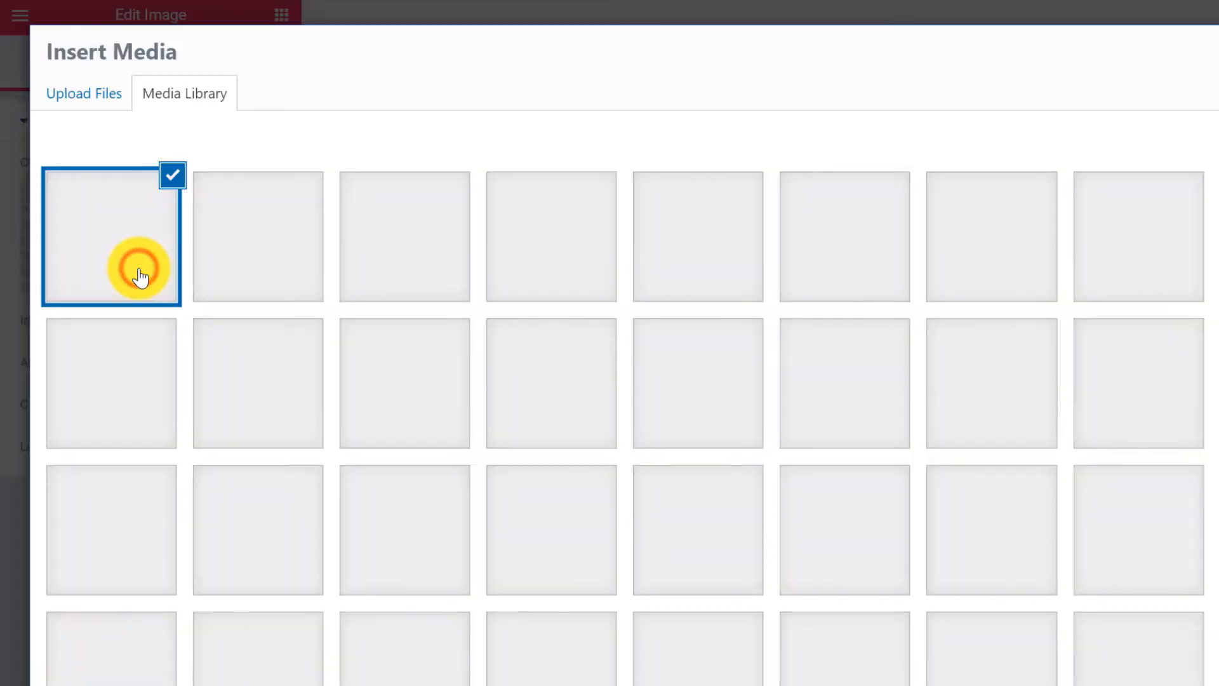
{"action": "left_click", "coordinate": [127, 508]}
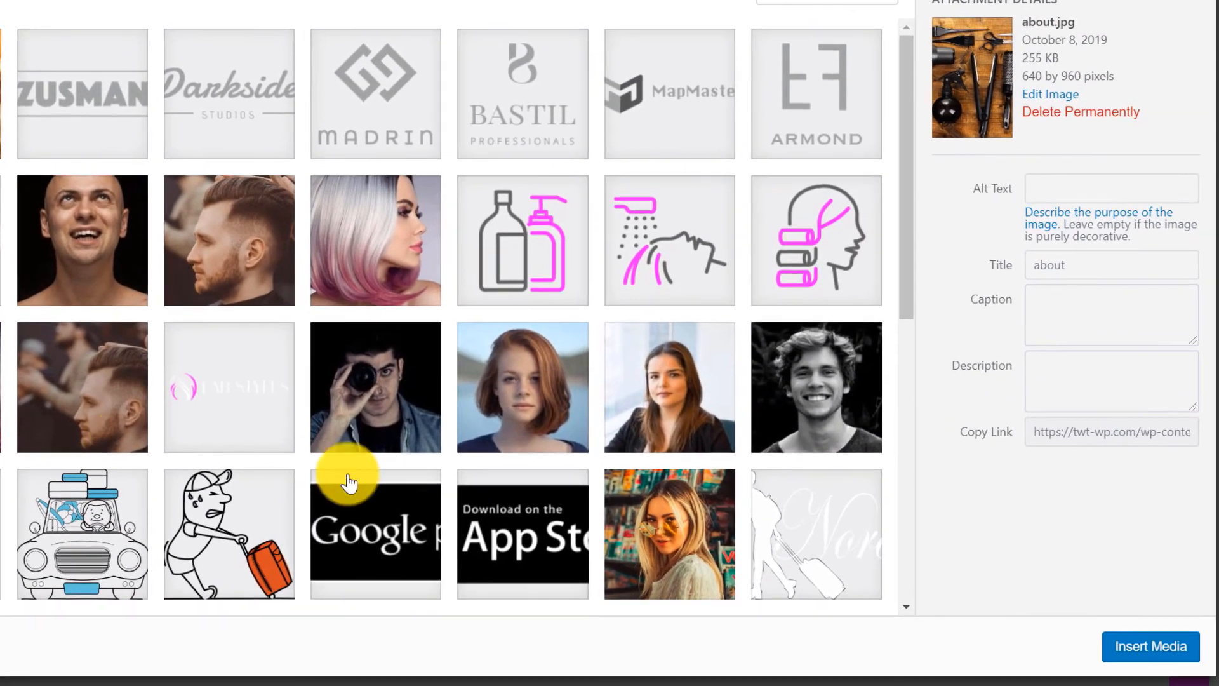
{"action": "left_click", "coordinate": [1143, 645]}
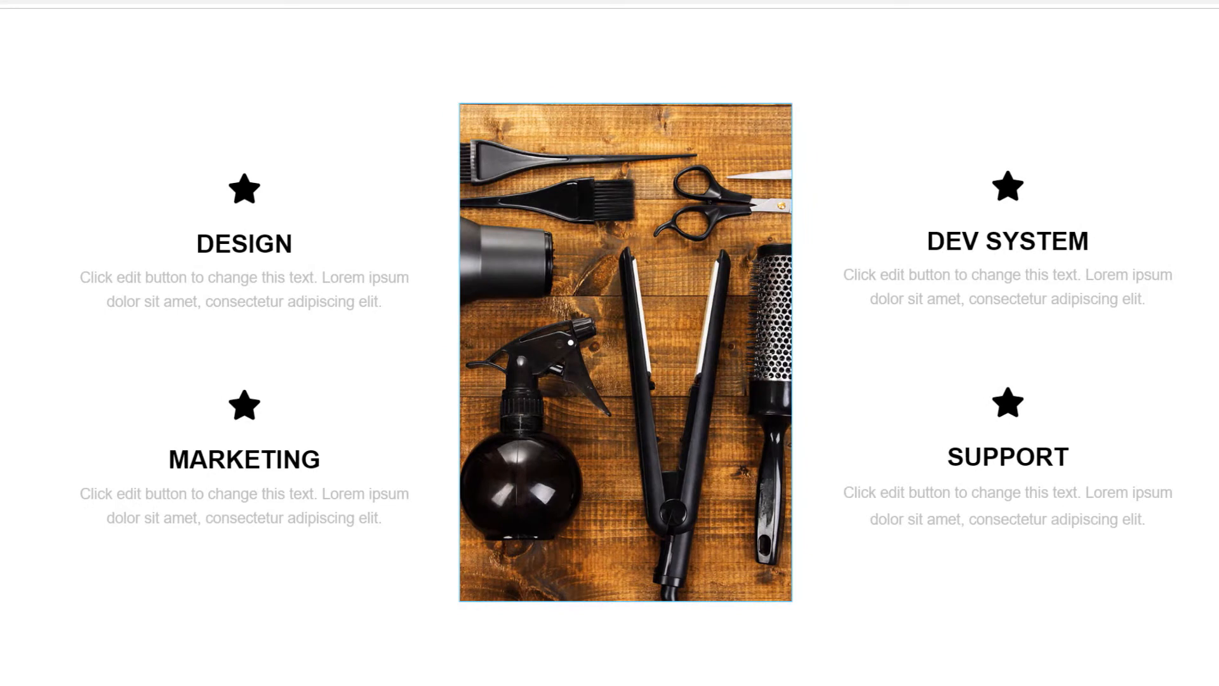
{"action": "right_click", "coordinate": [402, 353]}
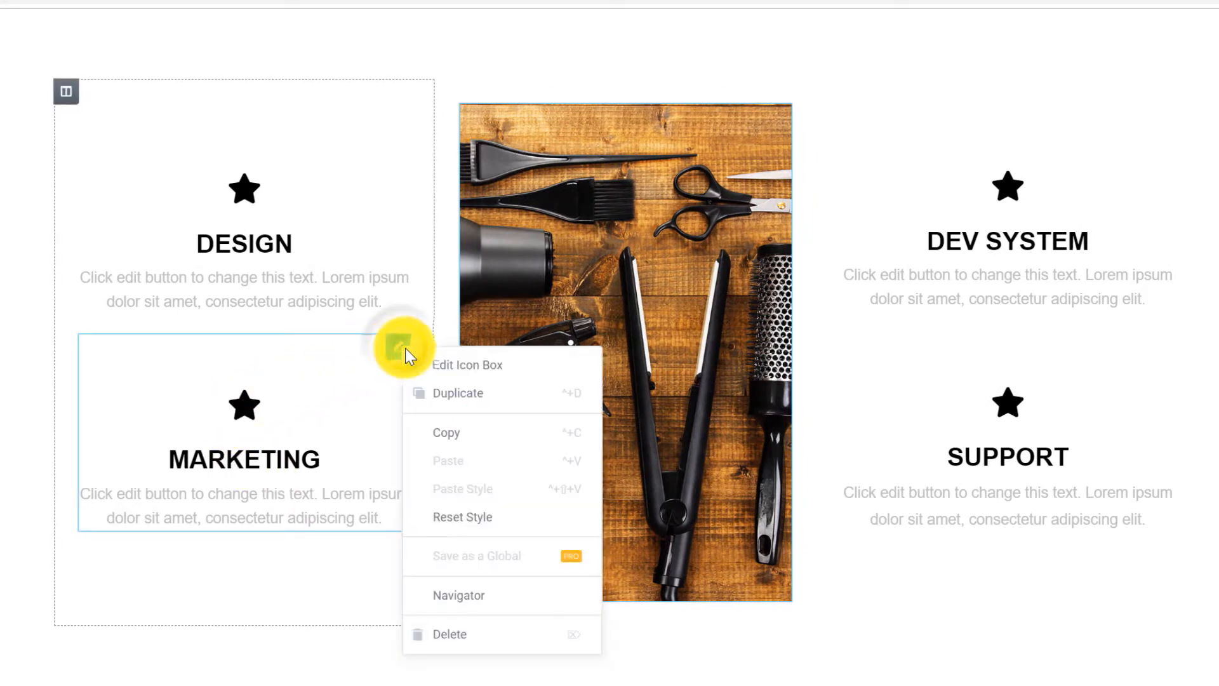
{"action": "left_click", "coordinate": [451, 395]}
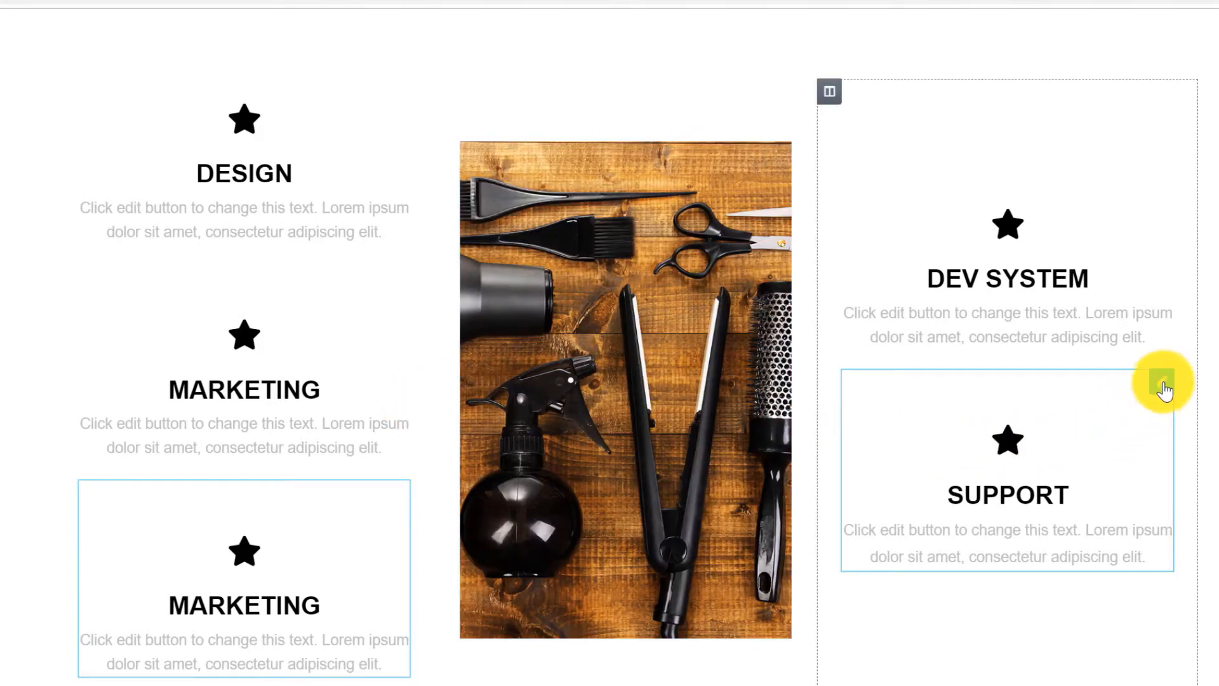
{"action": "right_click", "coordinate": [1163, 380]}
{"action": "left_click", "coordinate": [1188, 431]}
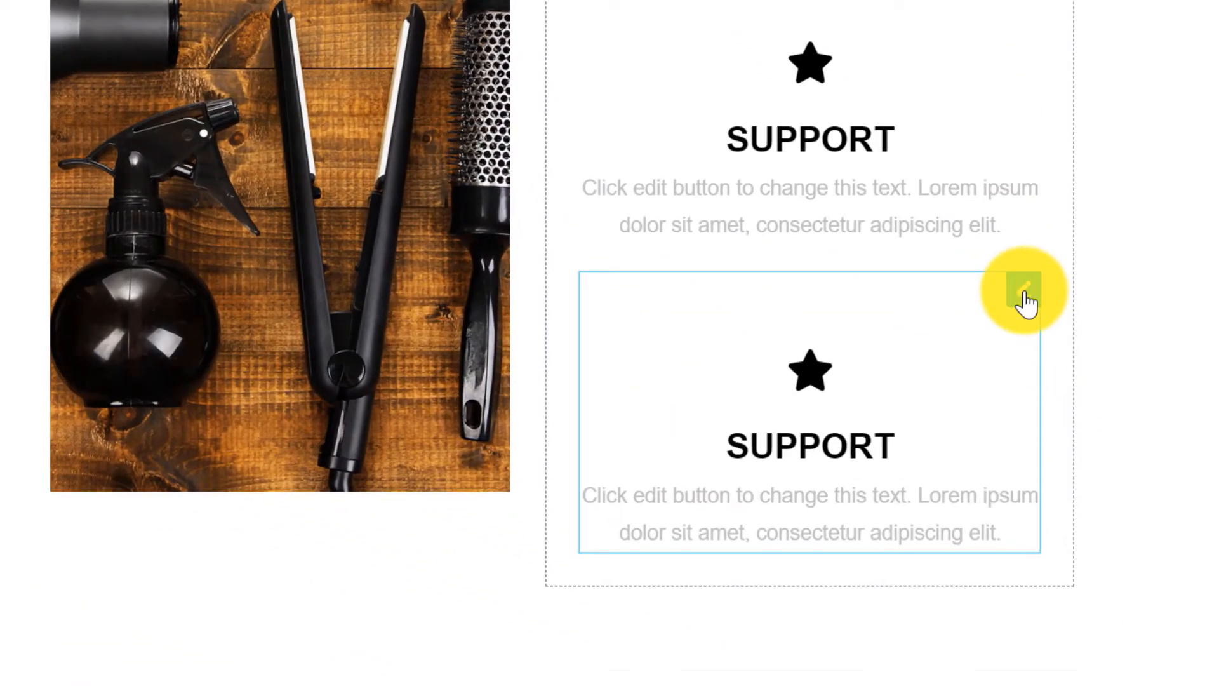
{"action": "right_click", "coordinate": [1162, 498]}
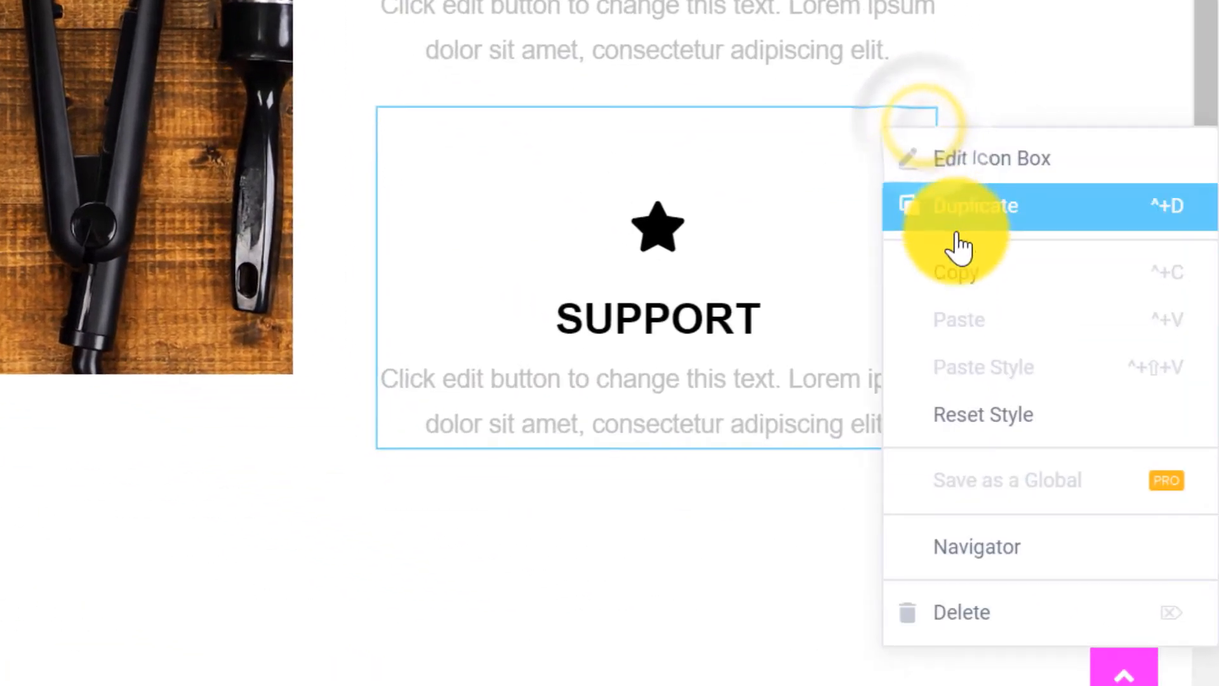
{"action": "left_click", "coordinate": [965, 625]}
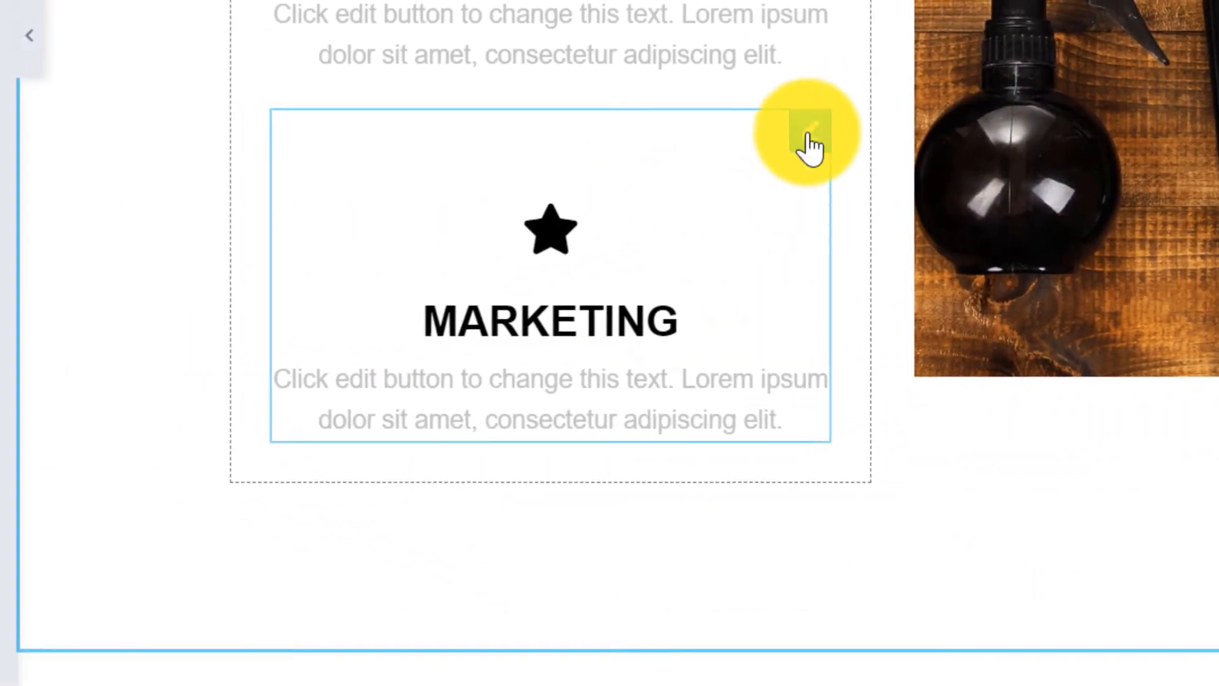
{"action": "right_click", "coordinate": [809, 146]}
{"action": "left_click", "coordinate": [912, 631]}
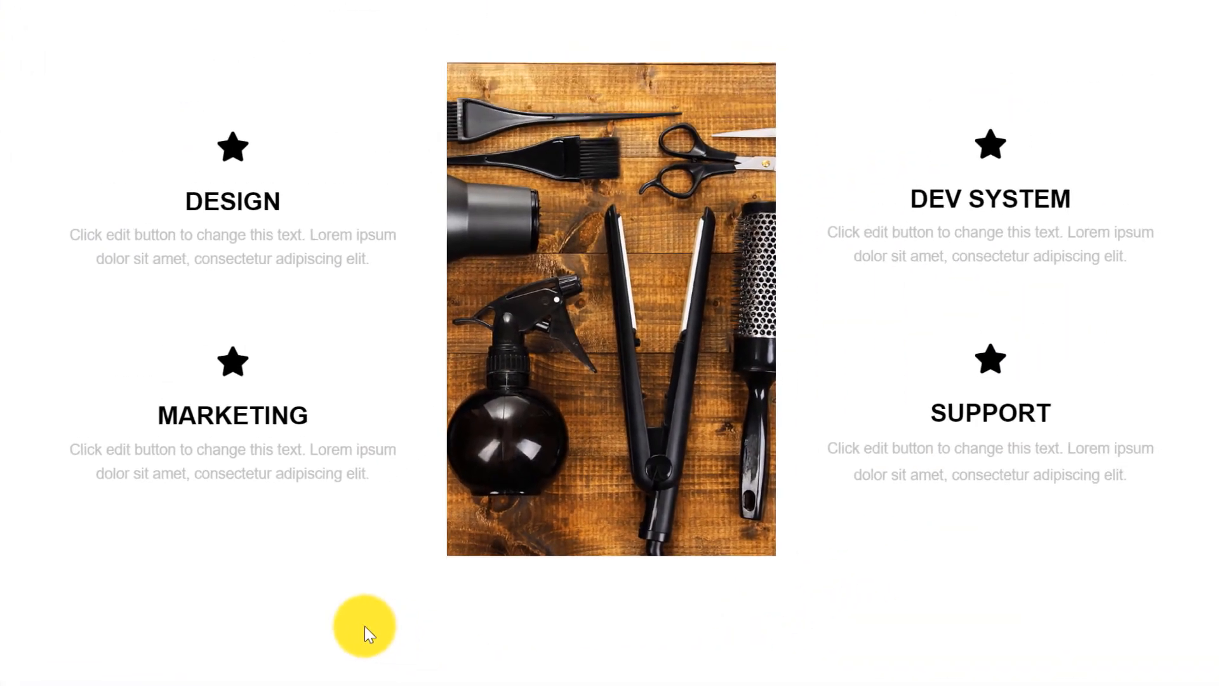
{"action": "mouse_move", "coordinate": [246, 148]}
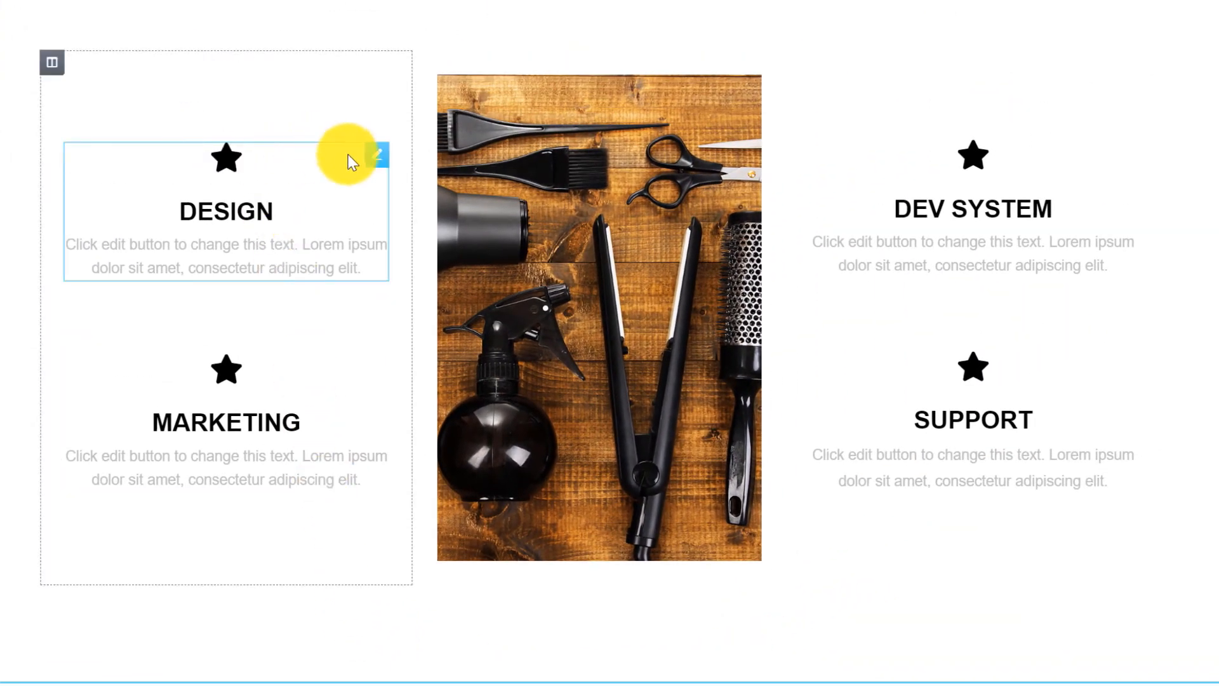
Give the DESIGN icon box the scissors icon, found by searching 'cut' in the Icon Library.
{"action": "left_click", "coordinate": [376, 156]}
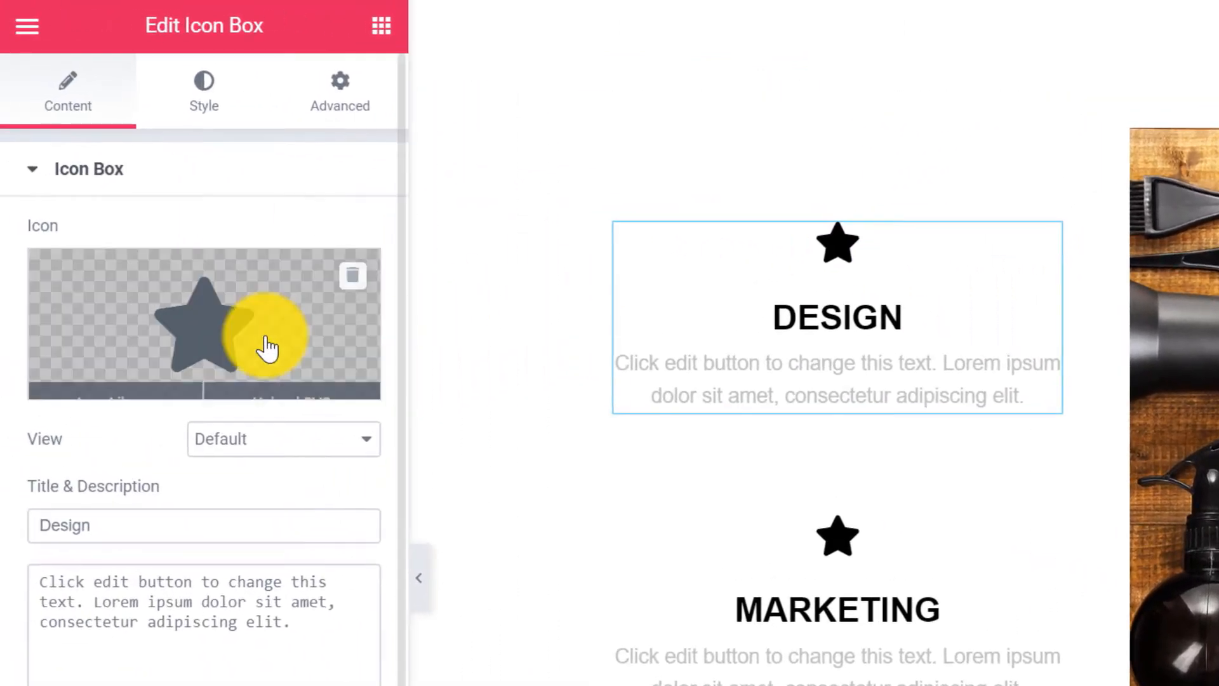
{"action": "mouse_move", "coordinate": [172, 367]}
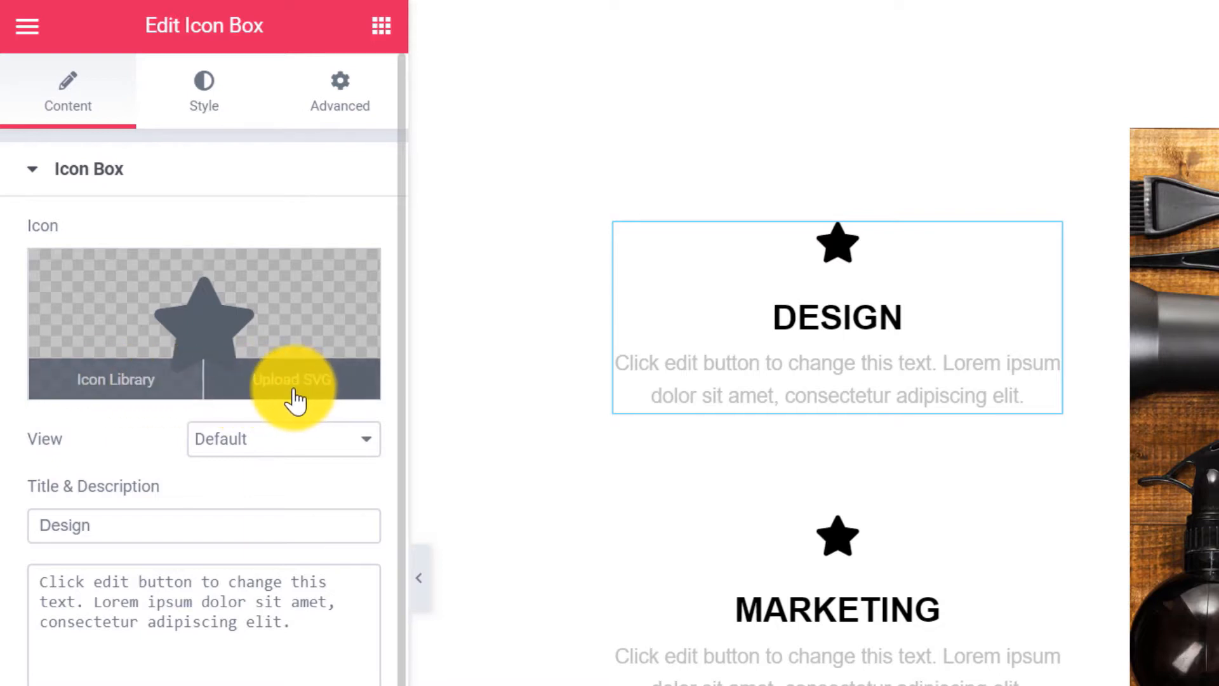
{"action": "left_click", "coordinate": [115, 400]}
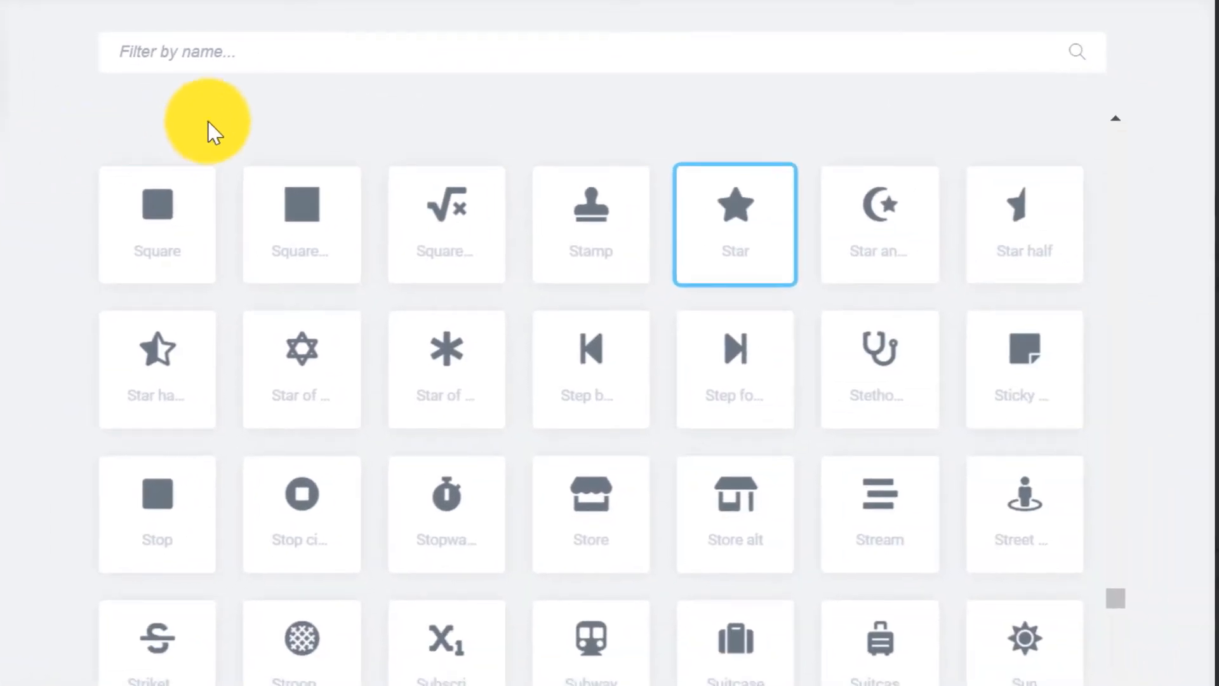
{"action": "left_click", "coordinate": [253, 56]}
{"action": "type", "text": "cut"}
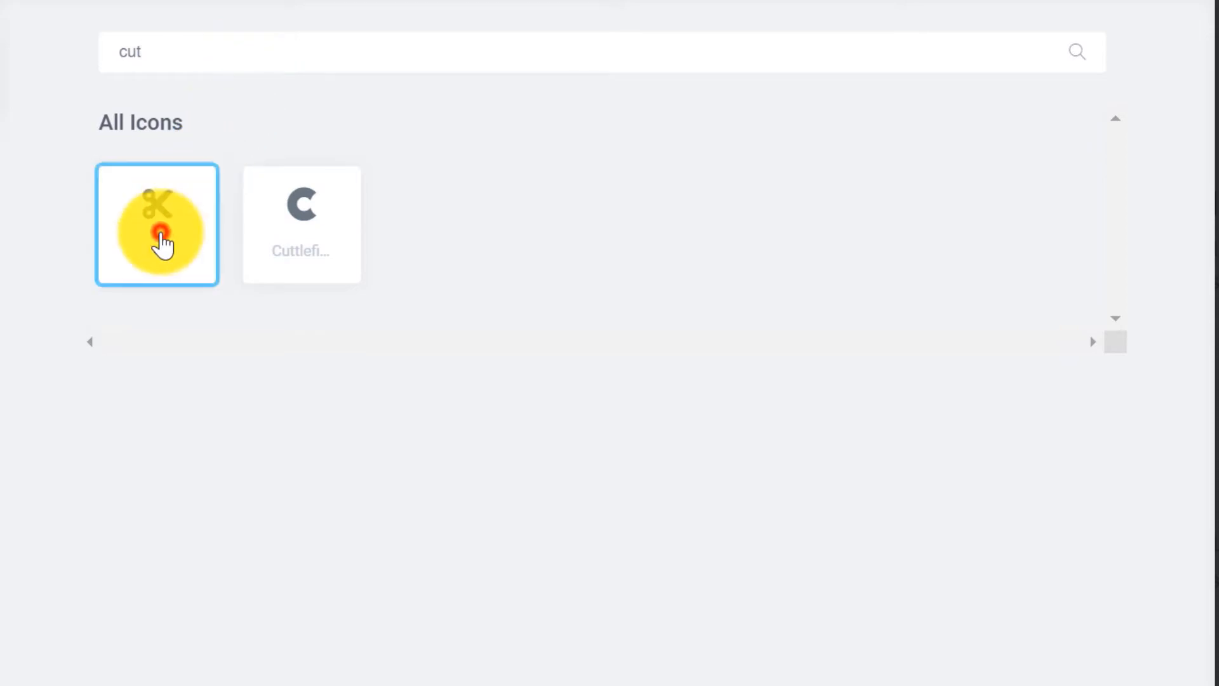
{"action": "left_click", "coordinate": [1075, 630]}
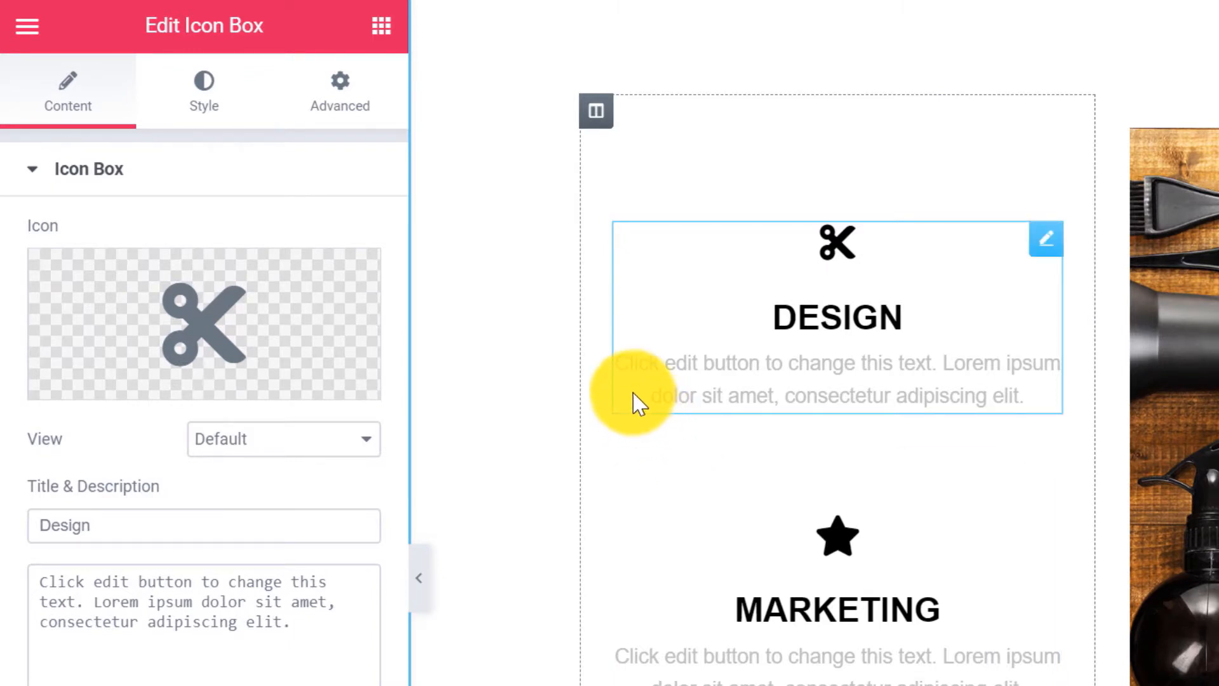
Set the icon box's primary icon colour to magenta #ff00ff.
{"action": "left_click", "coordinate": [203, 102]}
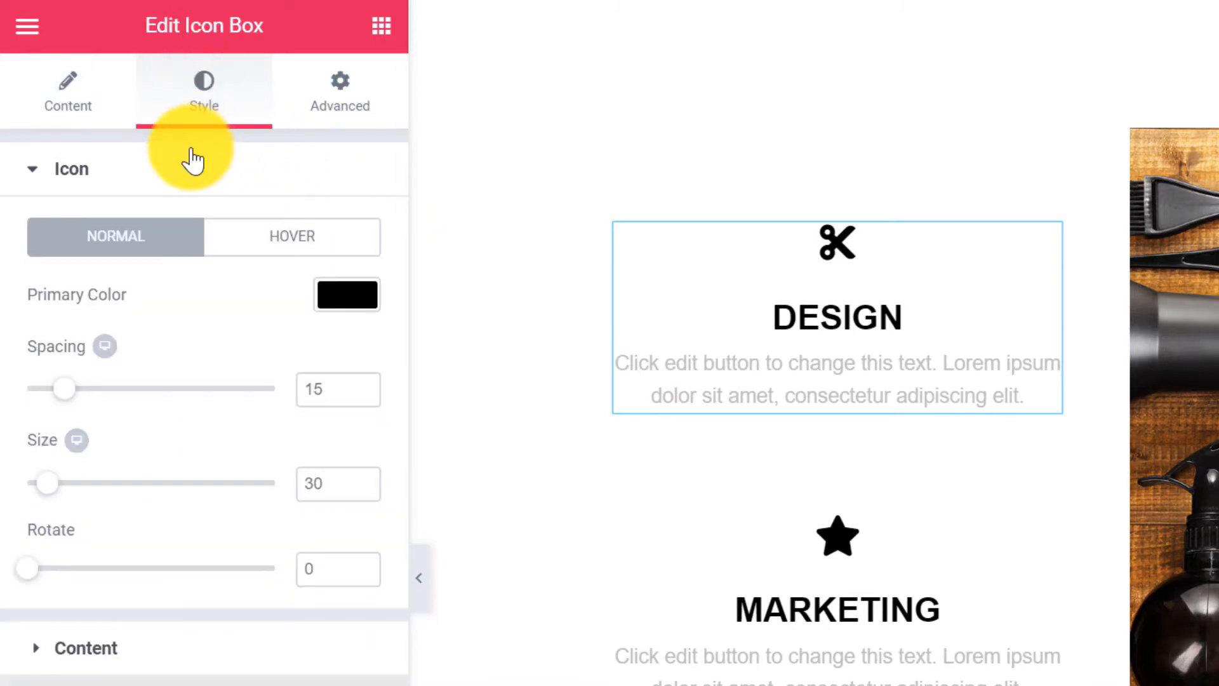
{"action": "left_click", "coordinate": [353, 293]}
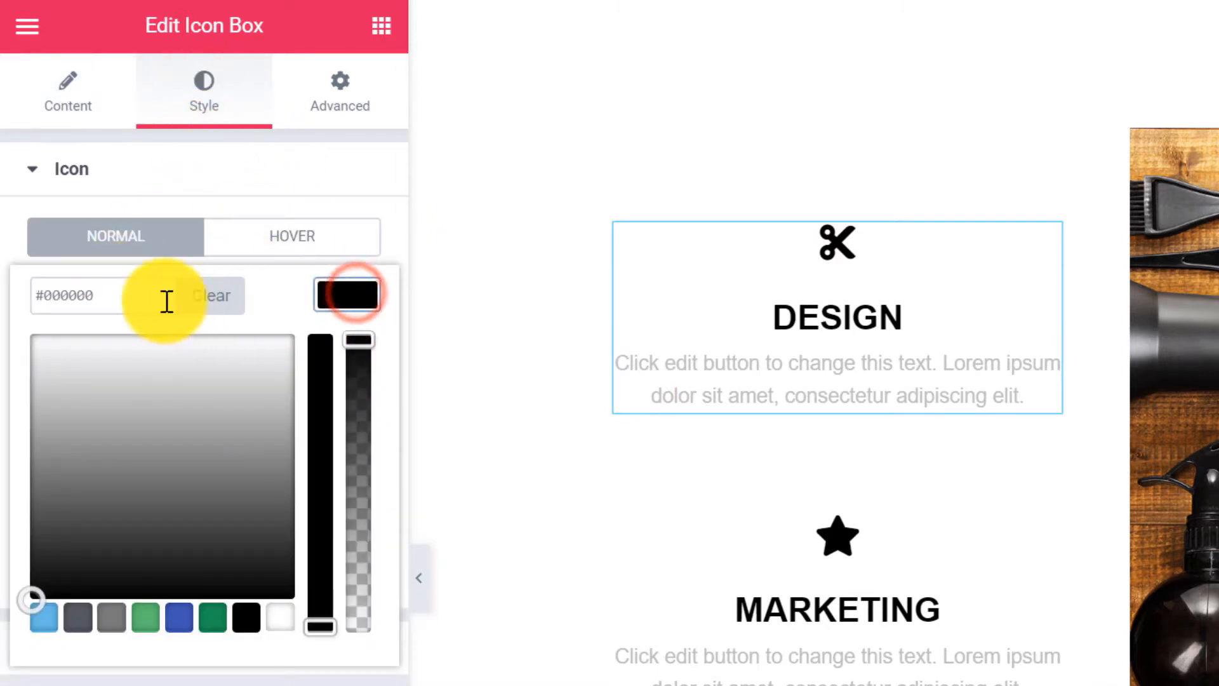
{"action": "left_click", "coordinate": [124, 293]}
{"action": "key", "text": "BackSpace"}
{"action": "key", "text": "BackSpace"}
{"action": "key", "text": "BackSpace"}
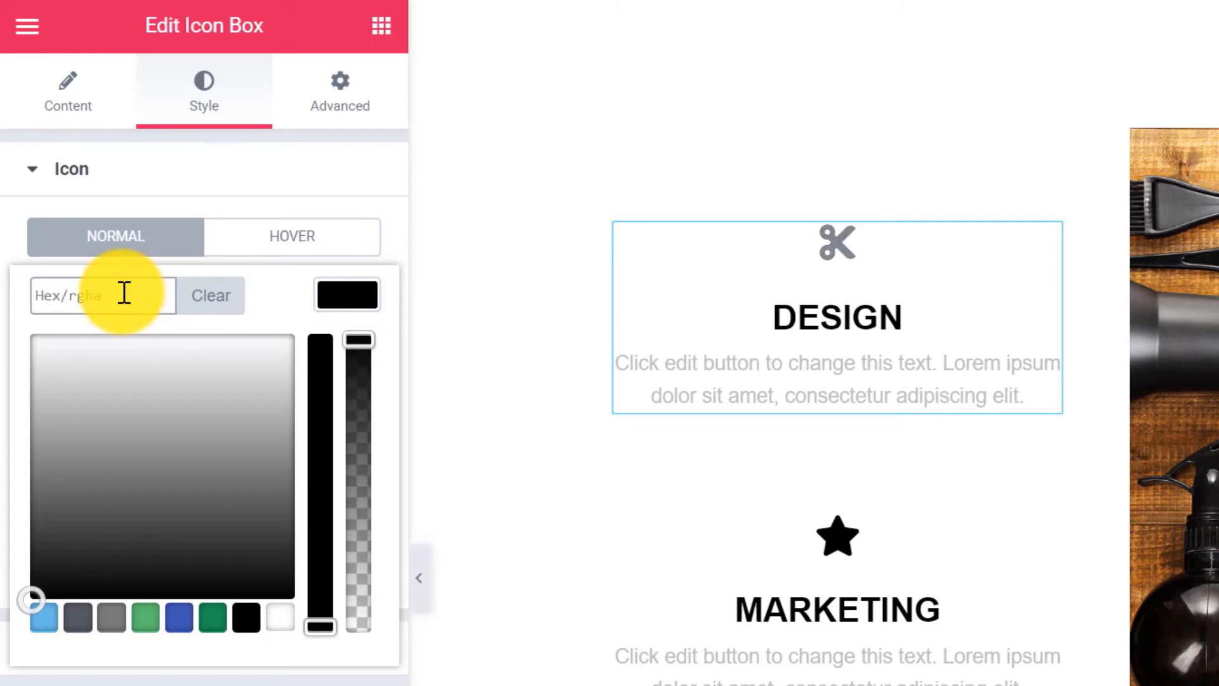
{"action": "type", "text": "ff00ff"}
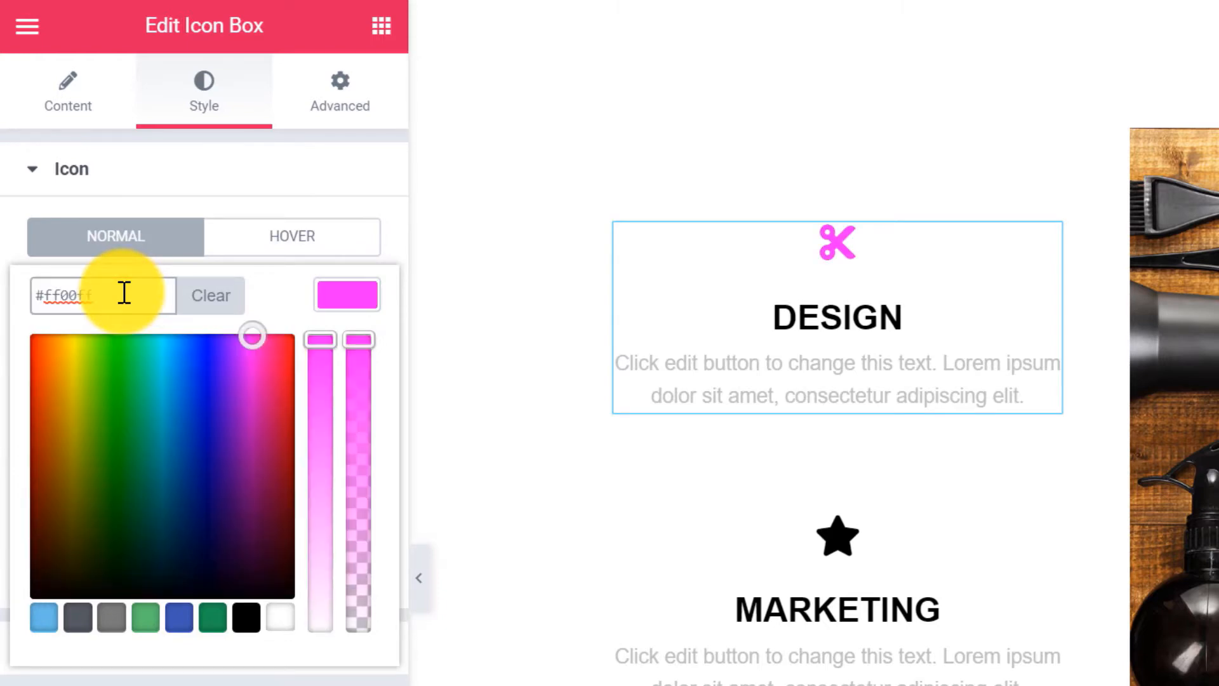
{"action": "left_click", "coordinate": [359, 298]}
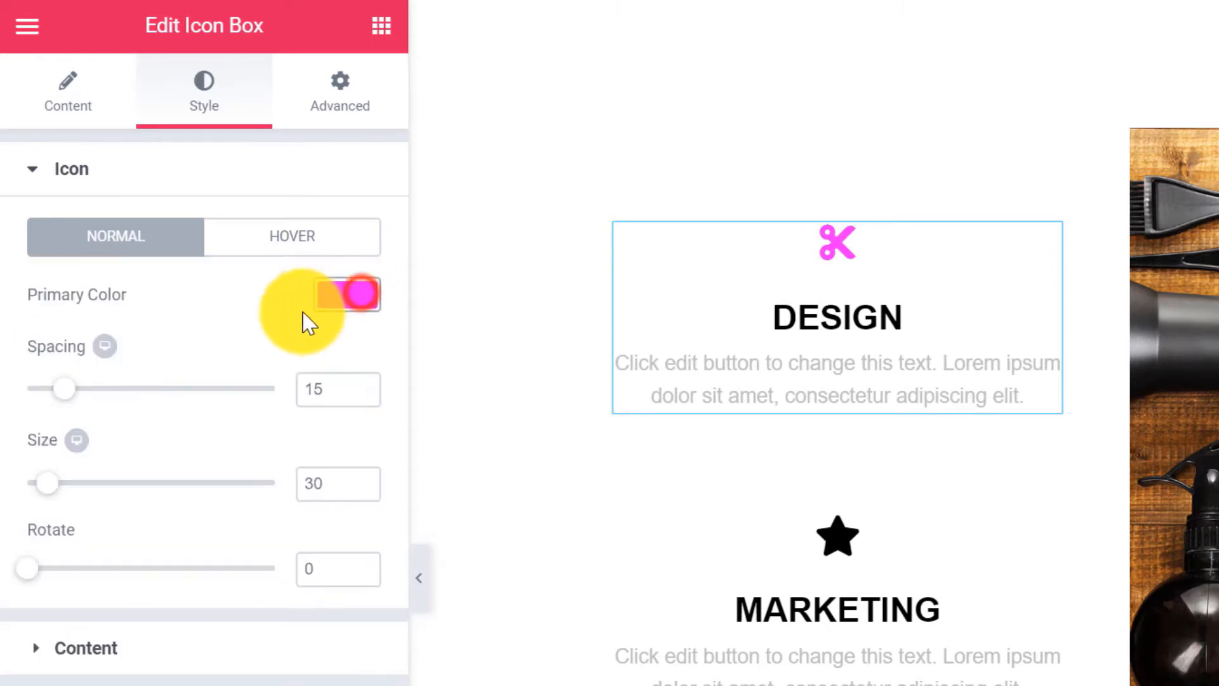
Set the icon box's title colour to dark grey #333333.
{"action": "left_click", "coordinate": [37, 649]}
{"action": "scroll", "coordinate": [340, 558], "scroll_direction": "down", "scroll_amount": 3}
{"action": "left_click", "coordinate": [354, 382]}
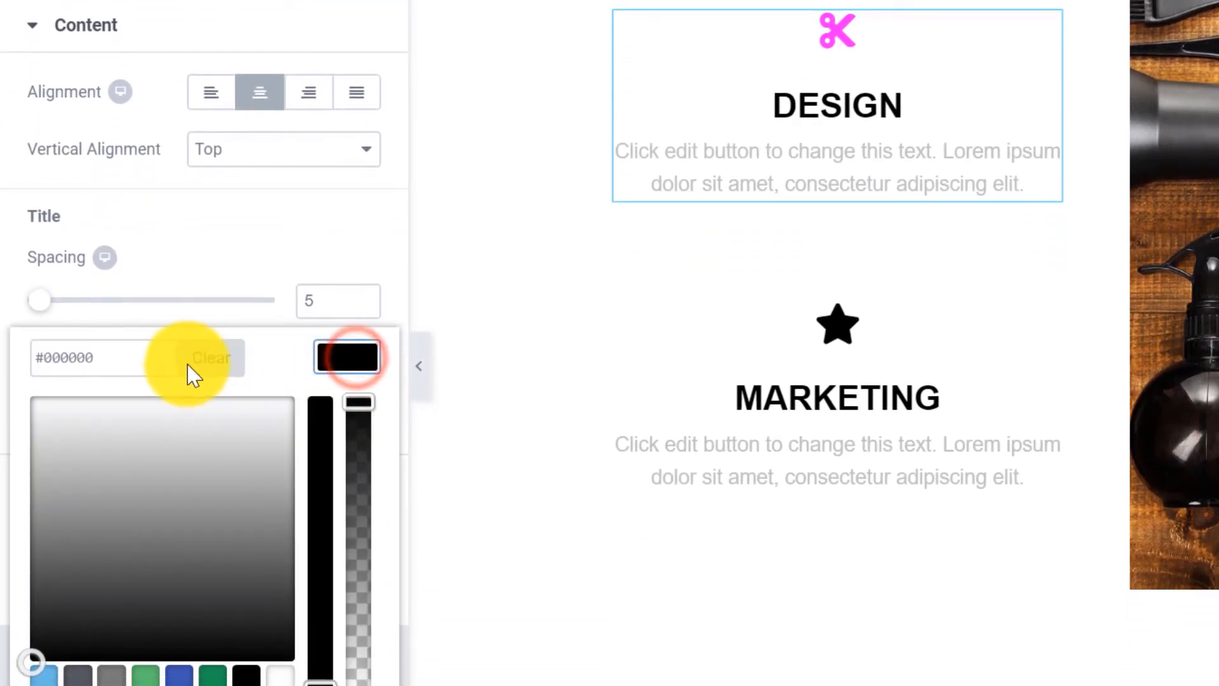
{"action": "left_click", "coordinate": [198, 360]}
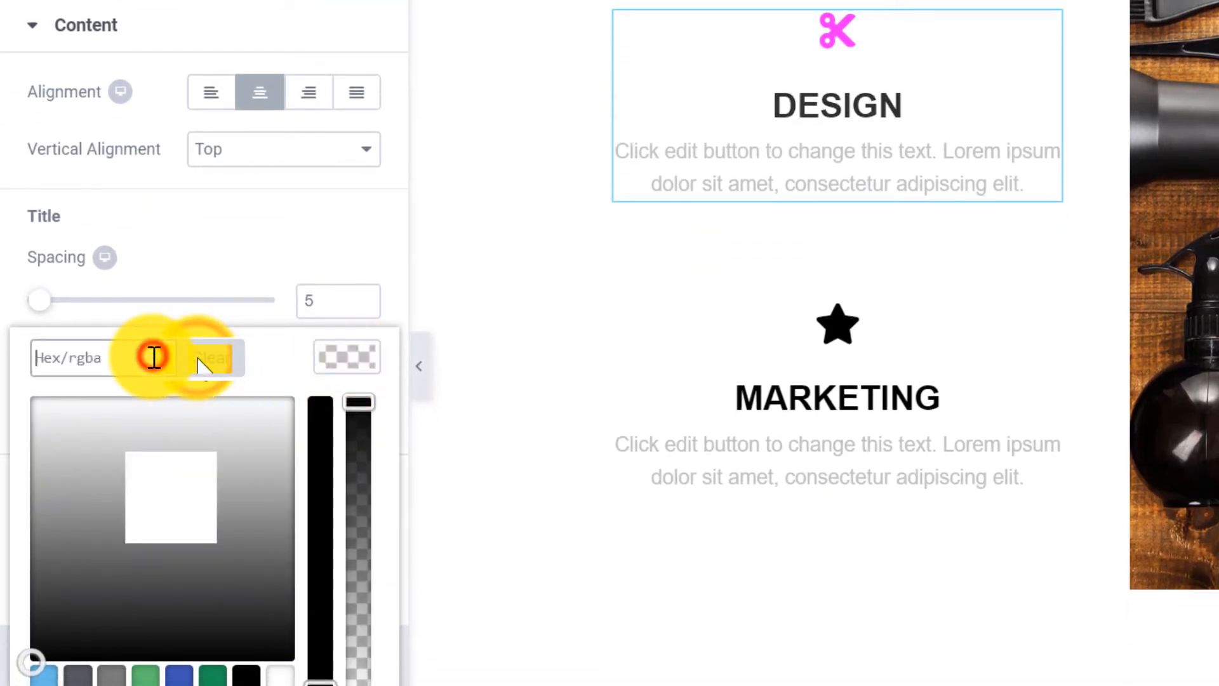
{"action": "type", "text": "#333333"}
{"action": "left_click", "coordinate": [348, 358]}
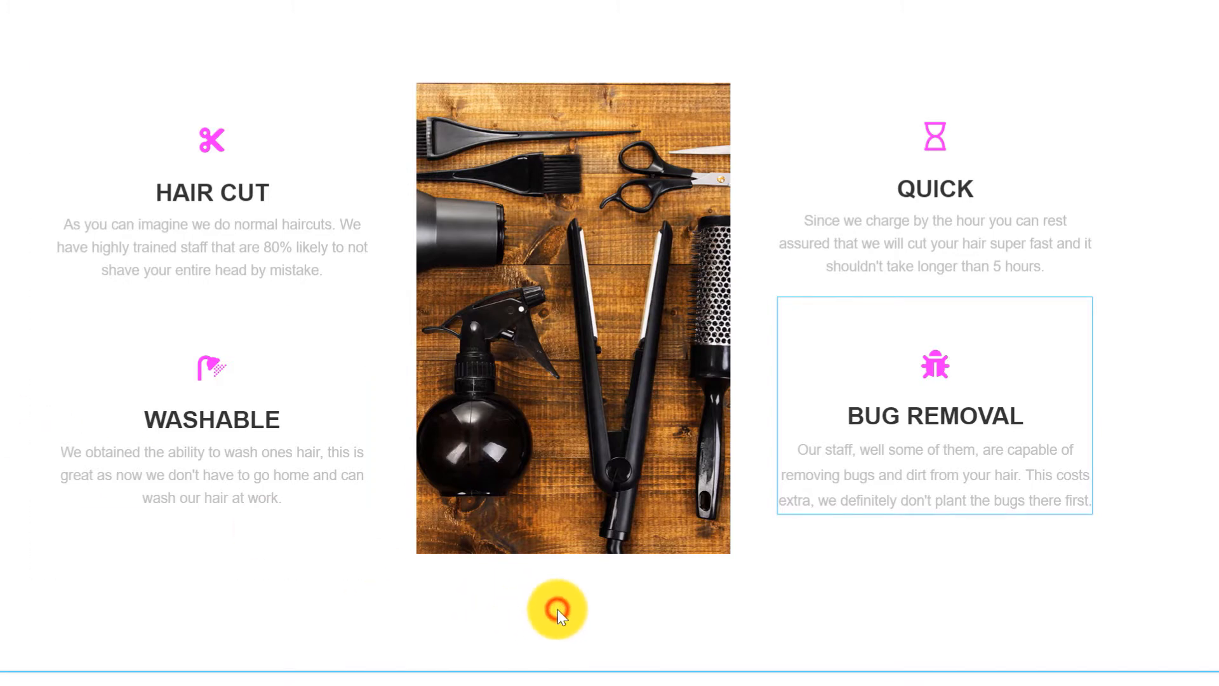
Insert a Services block found by searching 'ser', headed 'We use unique, custom-built tools to give us the edge'.
{"action": "scroll", "coordinate": [553, 605], "scroll_direction": "down", "scroll_amount": 2}
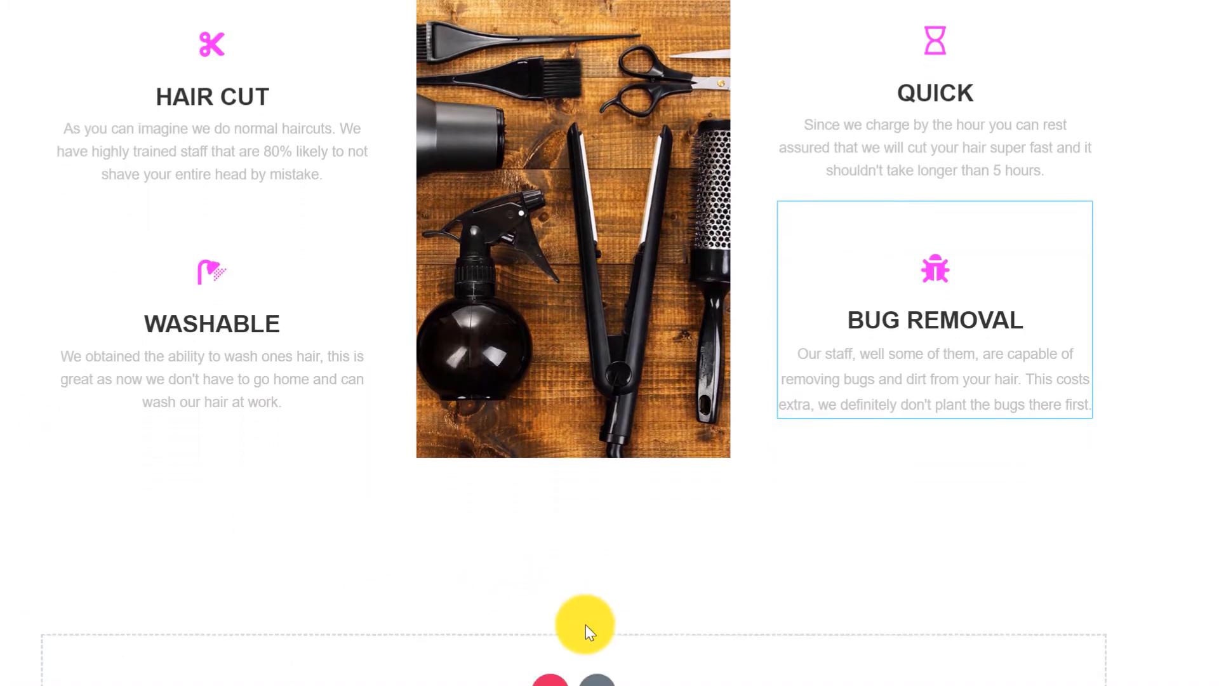
{"action": "left_click", "coordinate": [620, 654]}
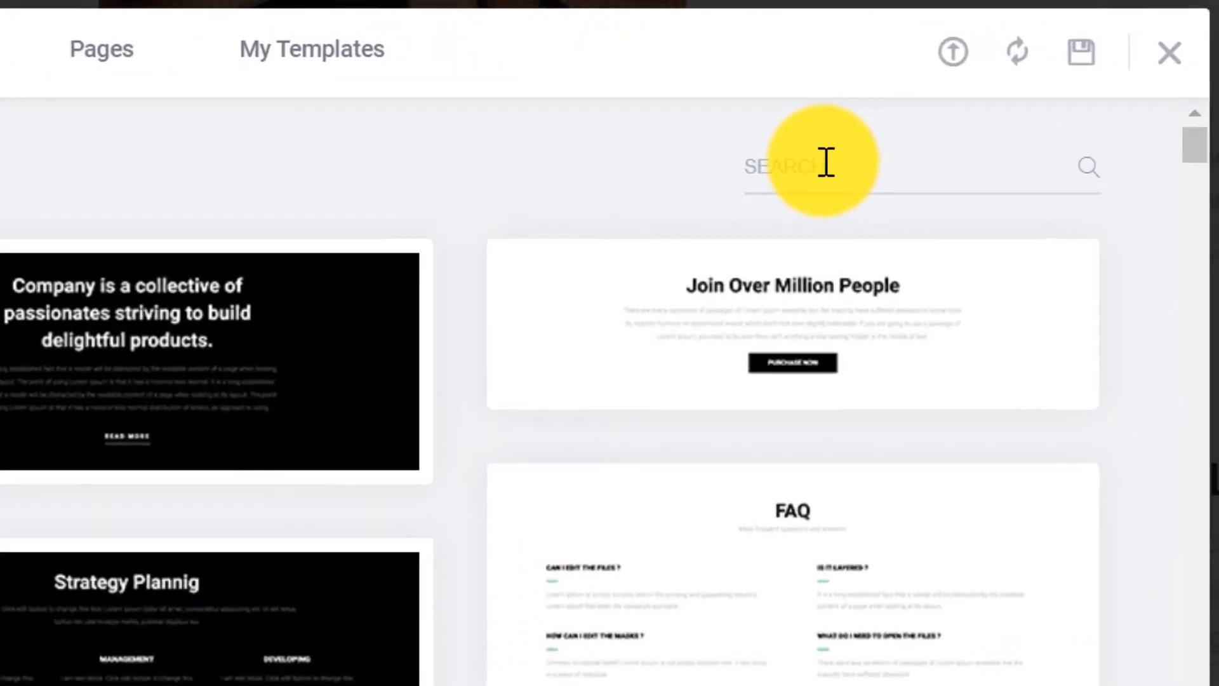
{"action": "left_click", "coordinate": [953, 108]}
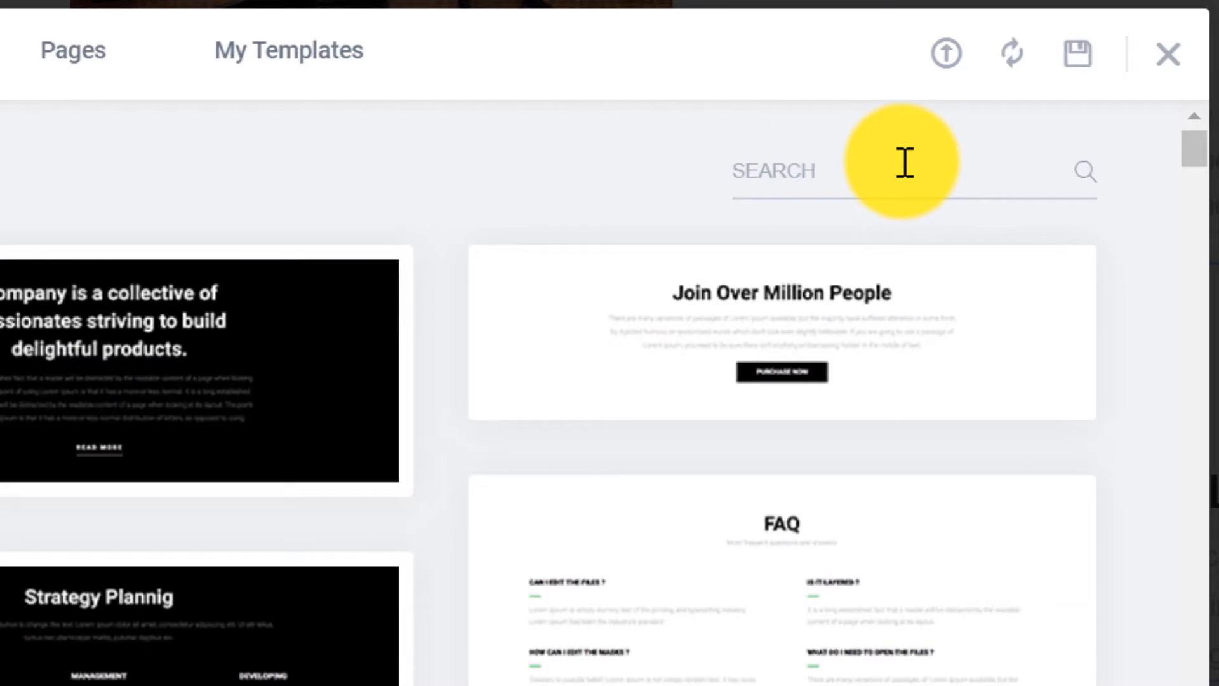
{"action": "type", "text": "service"}
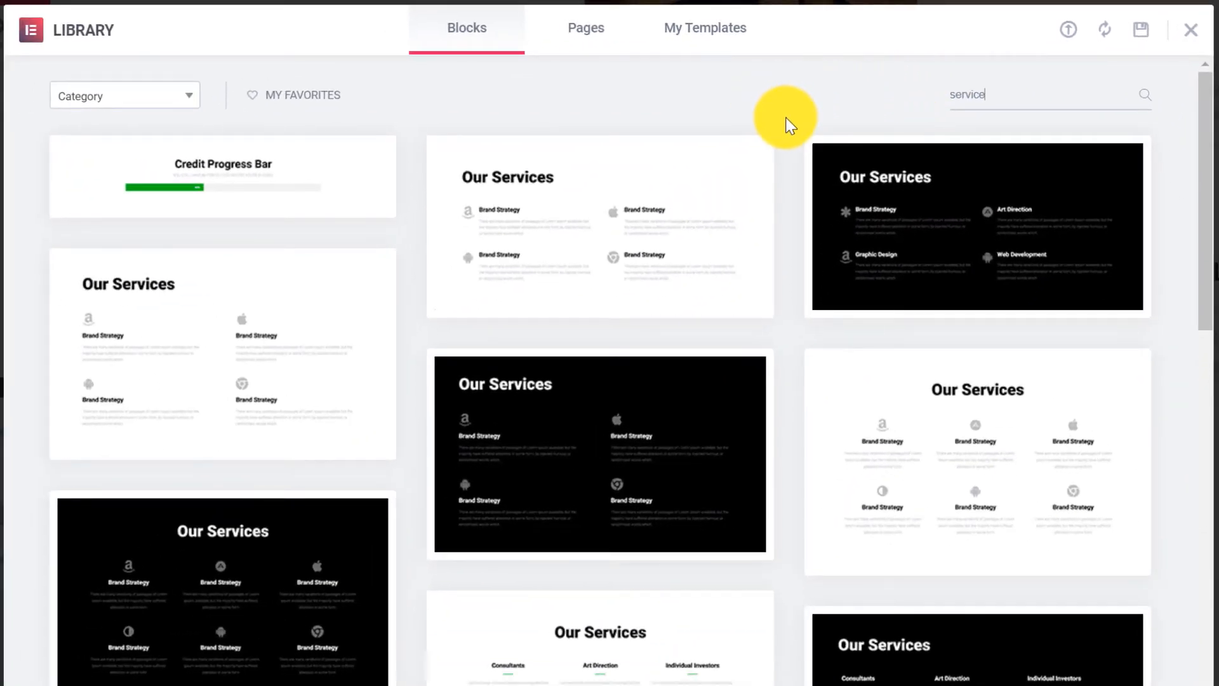
{"action": "scroll", "coordinate": [788, 118], "scroll_direction": "down", "scroll_amount": 10}
{"action": "scroll", "coordinate": [790, 118], "scroll_direction": "down", "scroll_amount": 7}
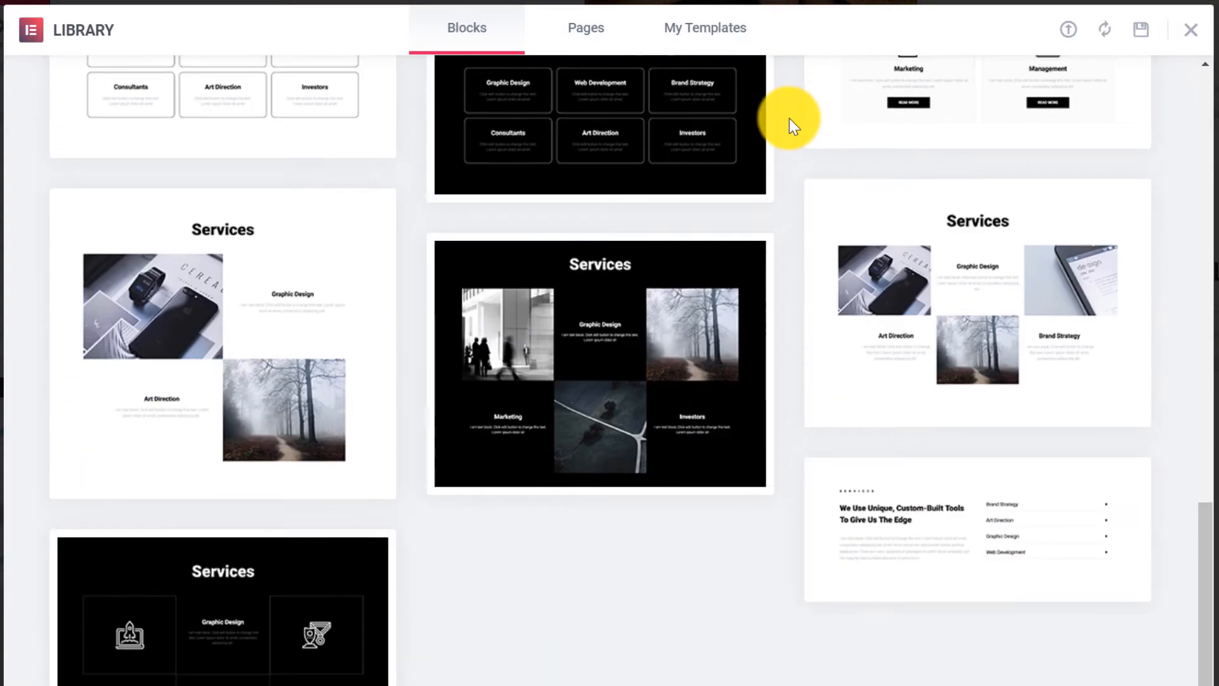
{"action": "left_click", "coordinate": [988, 516]}
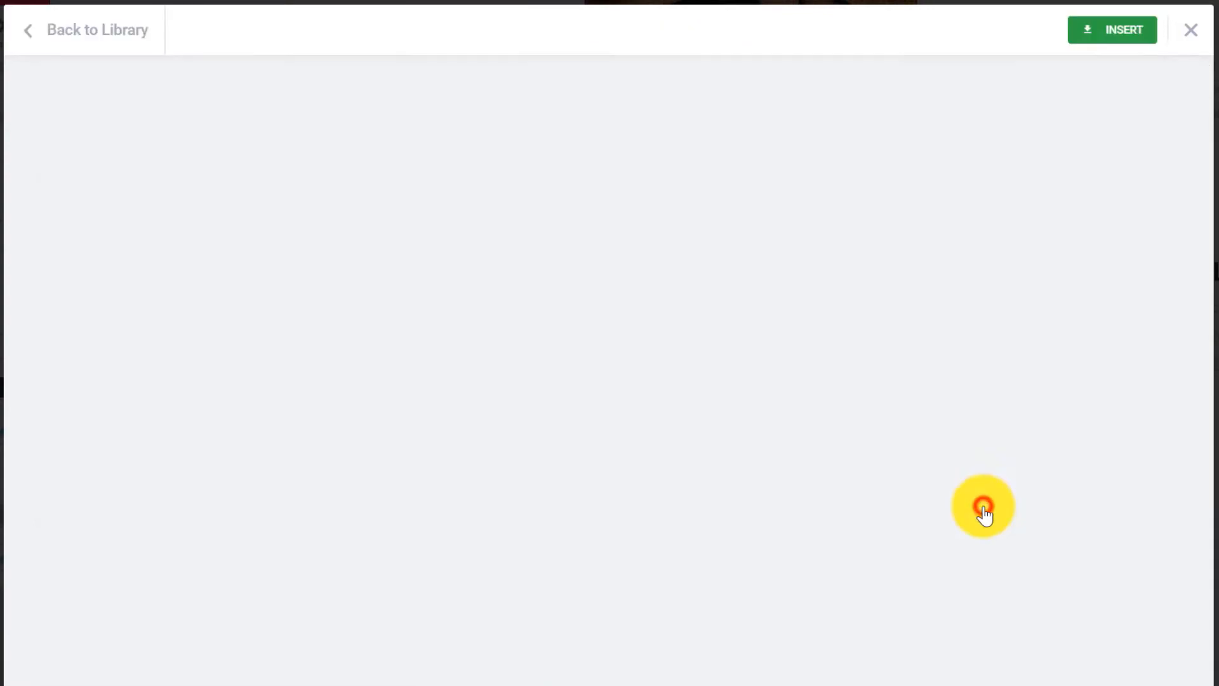
{"action": "left_click", "coordinate": [1109, 30]}
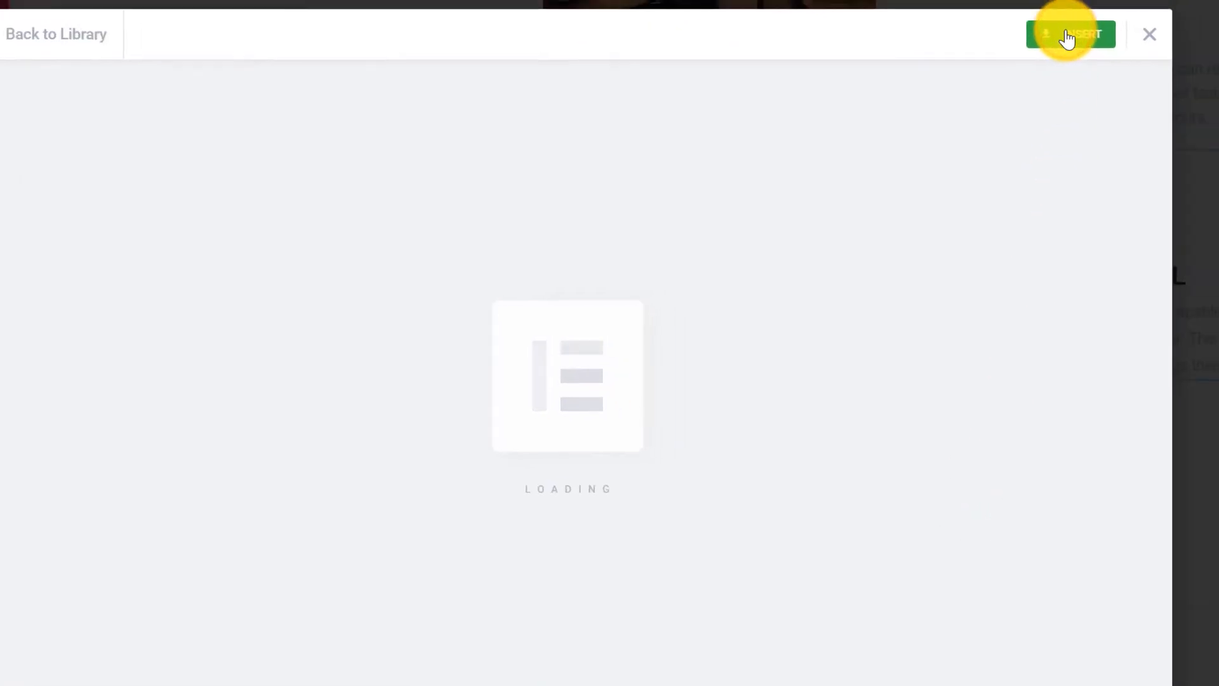
{"action": "scroll", "coordinate": [962, 135], "scroll_direction": "down", "scroll_amount": 9}
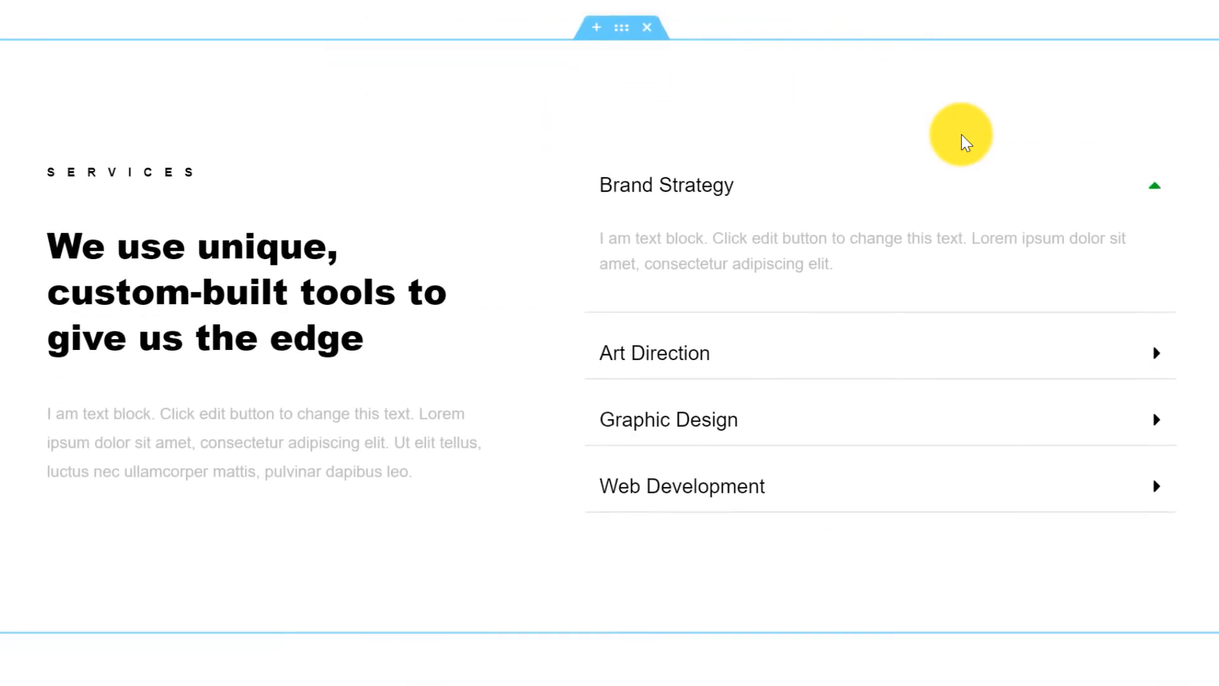
Change the kicker to 'Price Guideline' and the headline to 'Our Prices Are Very Competitive.'.
{"action": "left_click", "coordinate": [488, 102]}
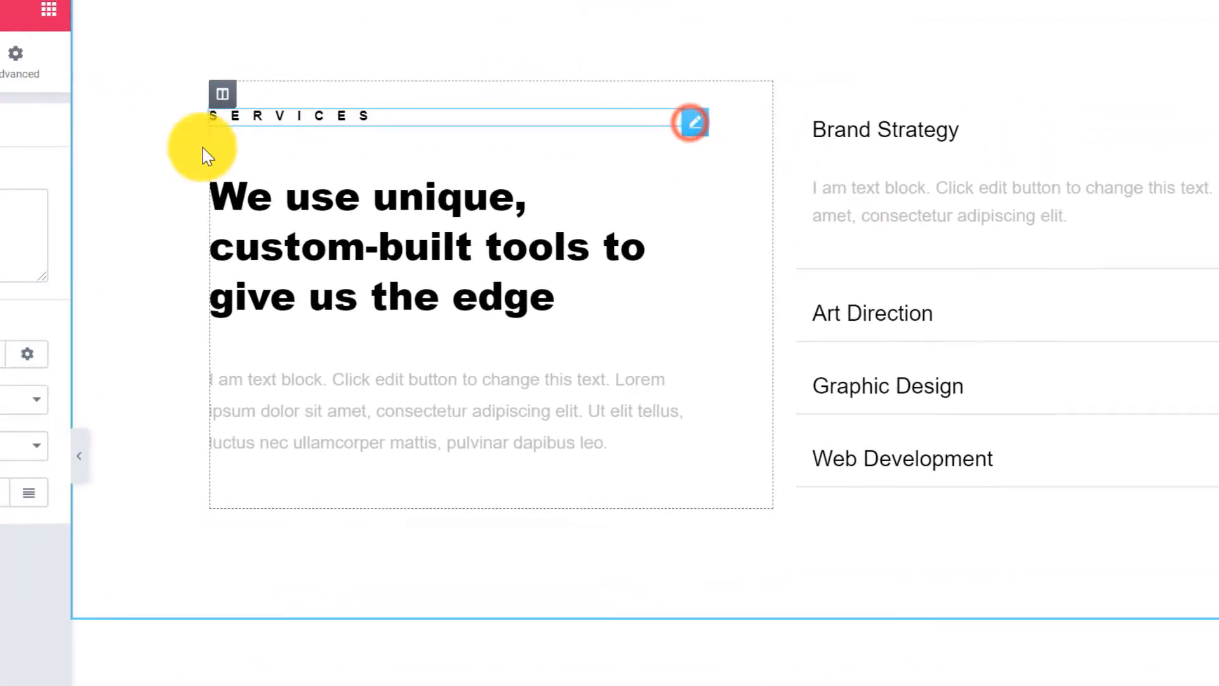
{"action": "left_click_drag", "start_coordinate": [155, 266], "coordinate": [25, 260]}
{"action": "type", "text": "Price Guideline"}
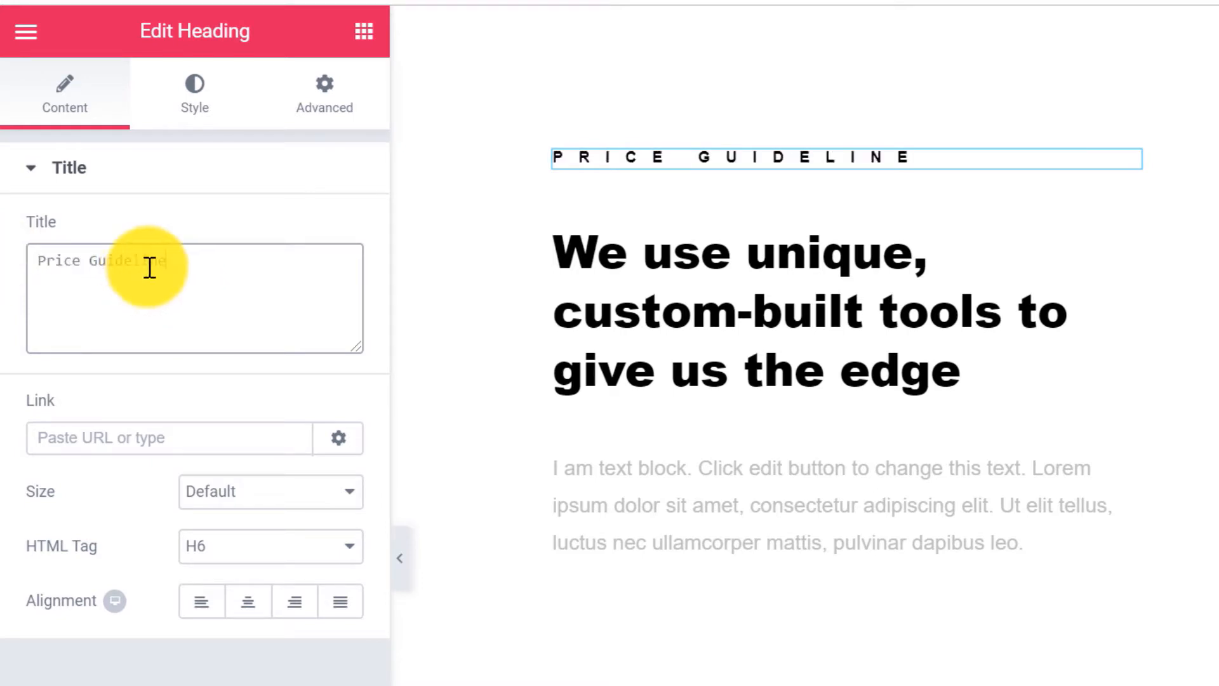
{"action": "left_click", "coordinate": [1124, 211]}
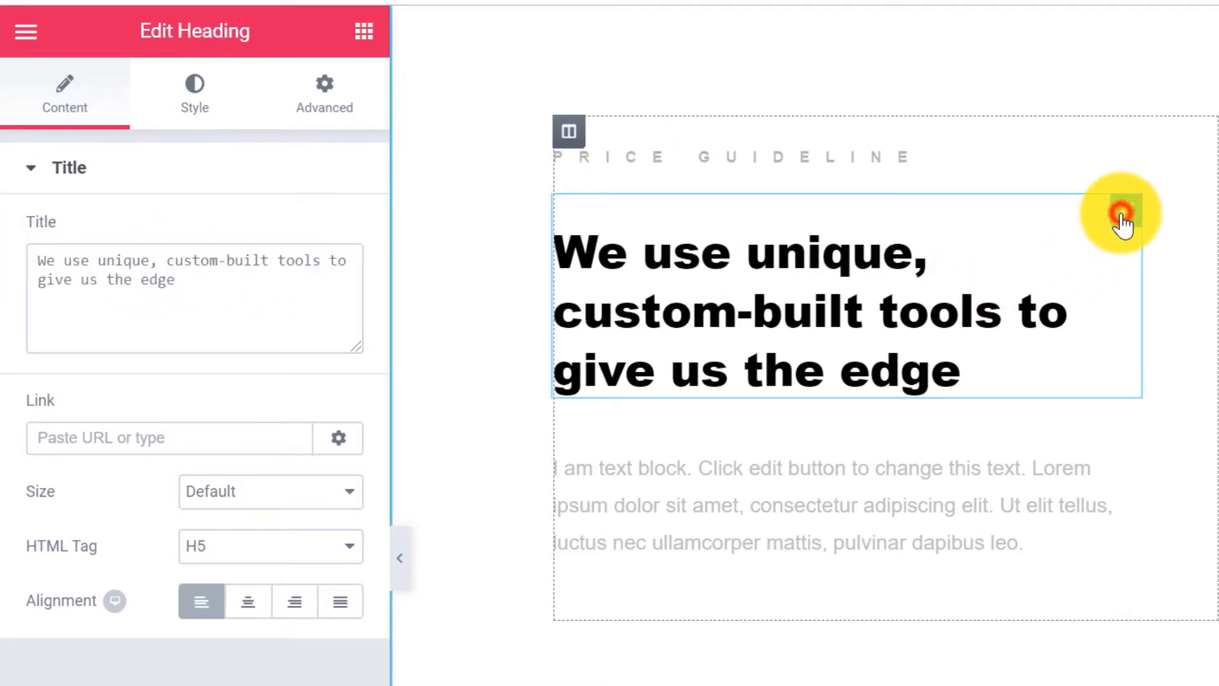
{"action": "left_click", "coordinate": [206, 299]}
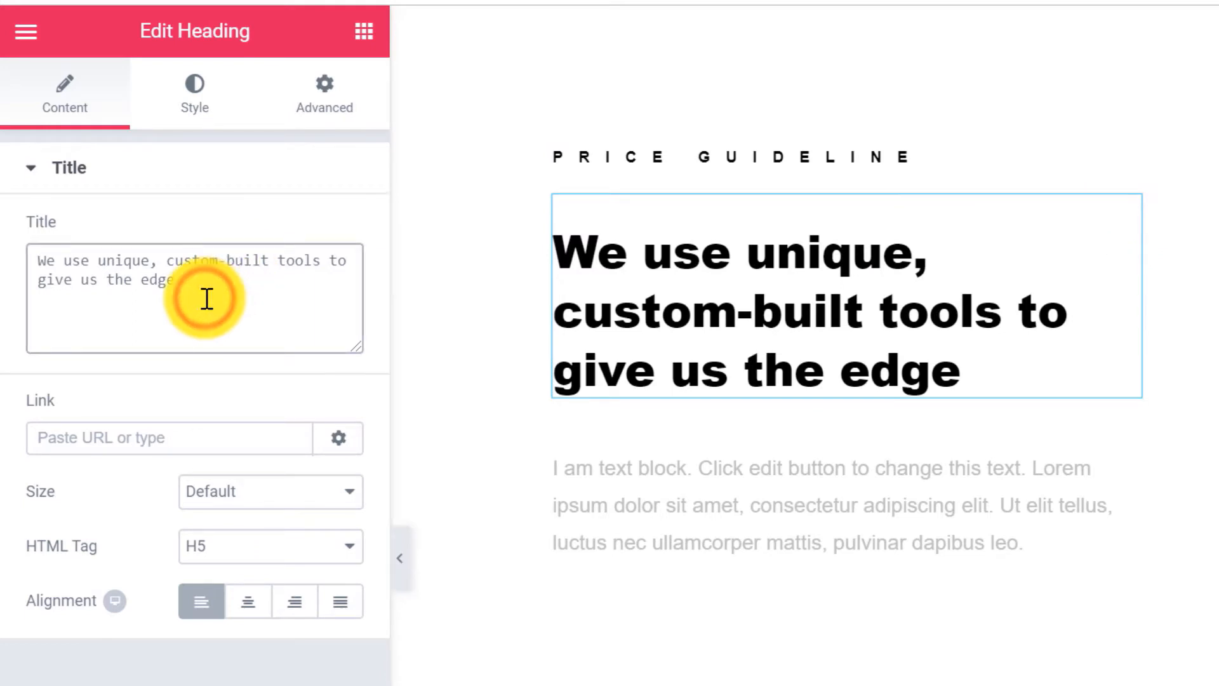
{"action": "key", "text": "BackSpace"}
{"action": "key", "text": "BackSpace"}
{"action": "key", "text": "BackSpace"}
{"action": "key", "text": "BackSpace"}
{"action": "key", "text": "BackSpace"}
{"action": "key", "text": "BackSpace"}
{"action": "key", "text": "BackSpace"}
{"action": "key", "text": "BackSpace"}
{"action": "key", "text": "BackSpace"}
{"action": "key", "text": "BackSpace"}
{"action": "key", "text": "BackSpace"}
{"action": "key", "text": "BackSpace"}
{"action": "key", "text": "BackSpace"}
{"action": "key", "text": "BackSpace"}
{"action": "key", "text": "BackSpace"}
{"action": "key", "text": "BackSpace"}
{"action": "key", "text": "BackSpace"}
{"action": "key", "text": "BackSpace"}
{"action": "key", "text": "BackSpace"}
{"action": "key", "text": "BackSpace"}
{"action": "type", "text": "Our"}
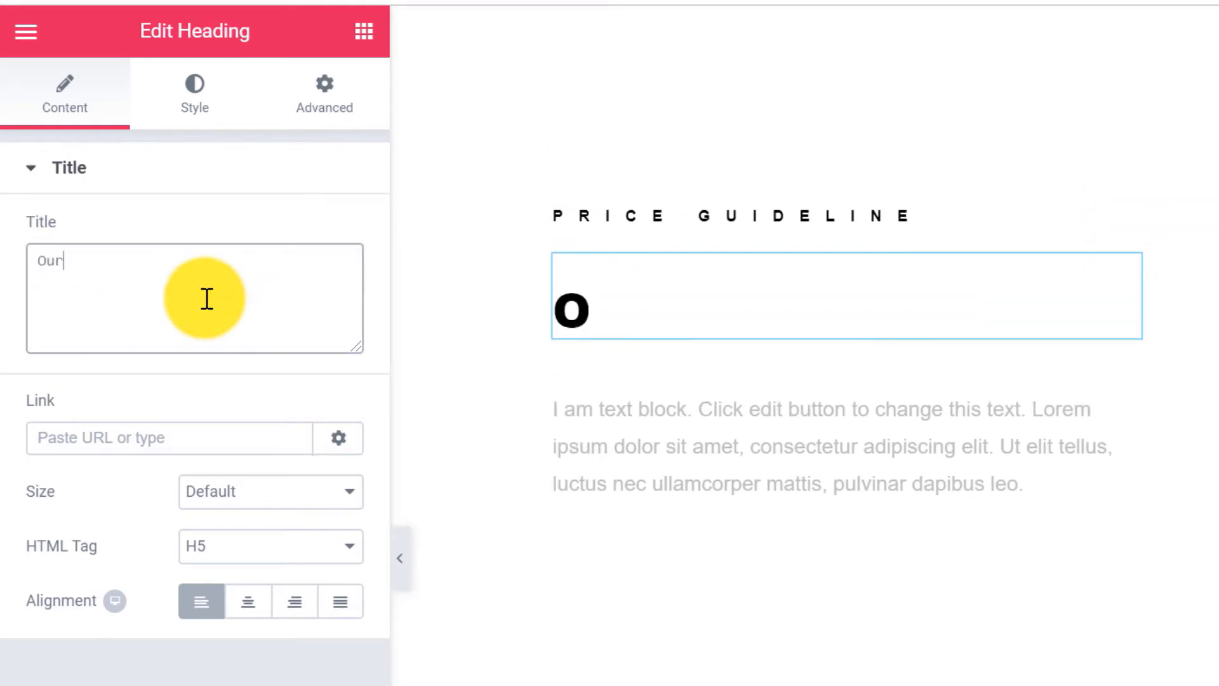
{"action": "type", "text": " Prices Are Very Competitive."}
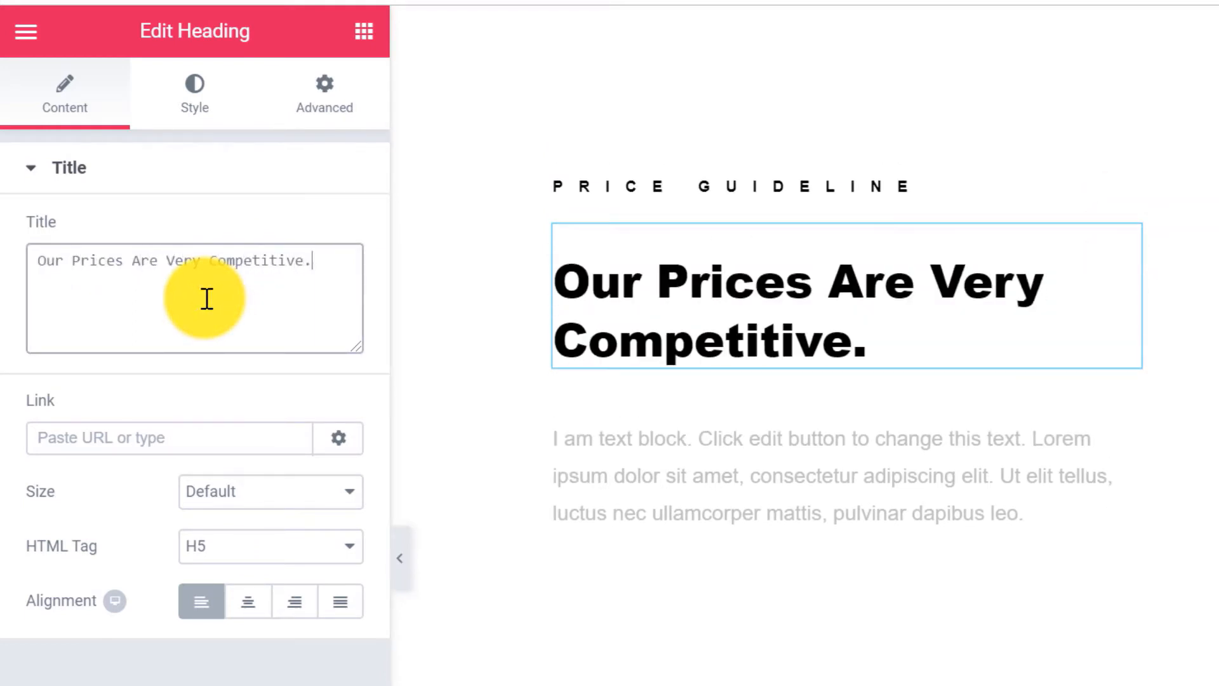
Colour the headline magenta with hex ff00ff.
{"action": "left_click", "coordinate": [184, 105]}
{"action": "left_click", "coordinate": [334, 240]}
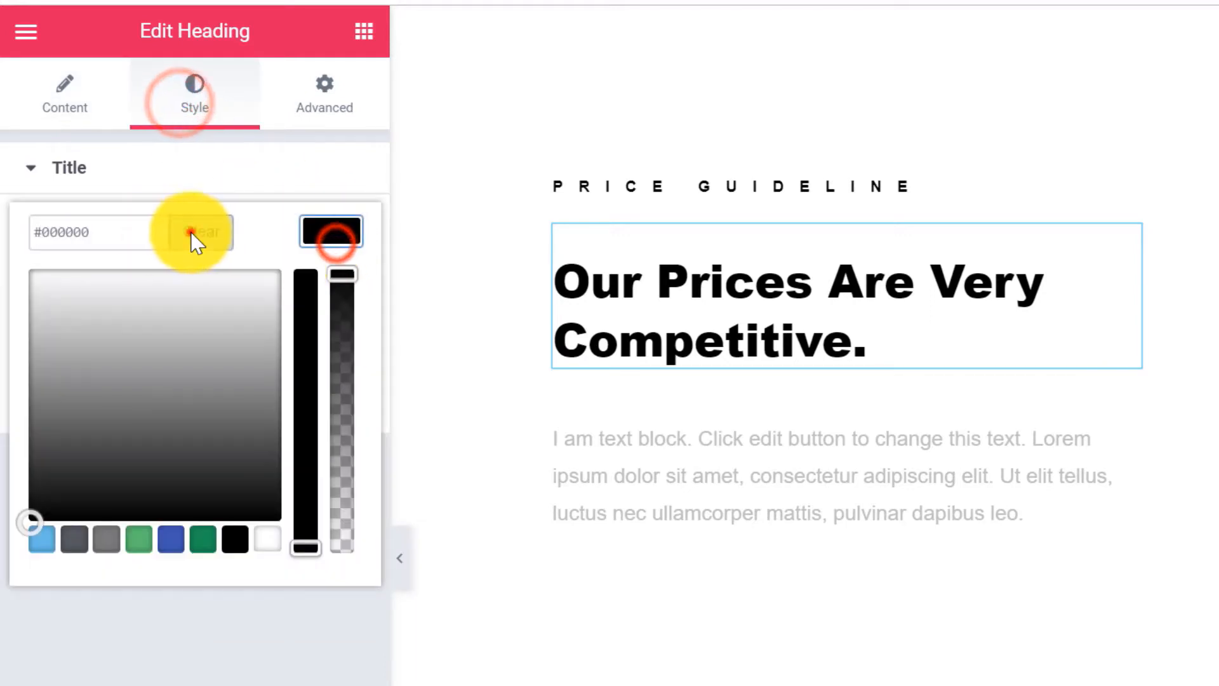
{"action": "left_click", "coordinate": [190, 233]}
{"action": "left_click", "coordinate": [119, 234]}
{"action": "type", "text": "ff00ff"}
{"action": "left_click", "coordinate": [343, 234]}
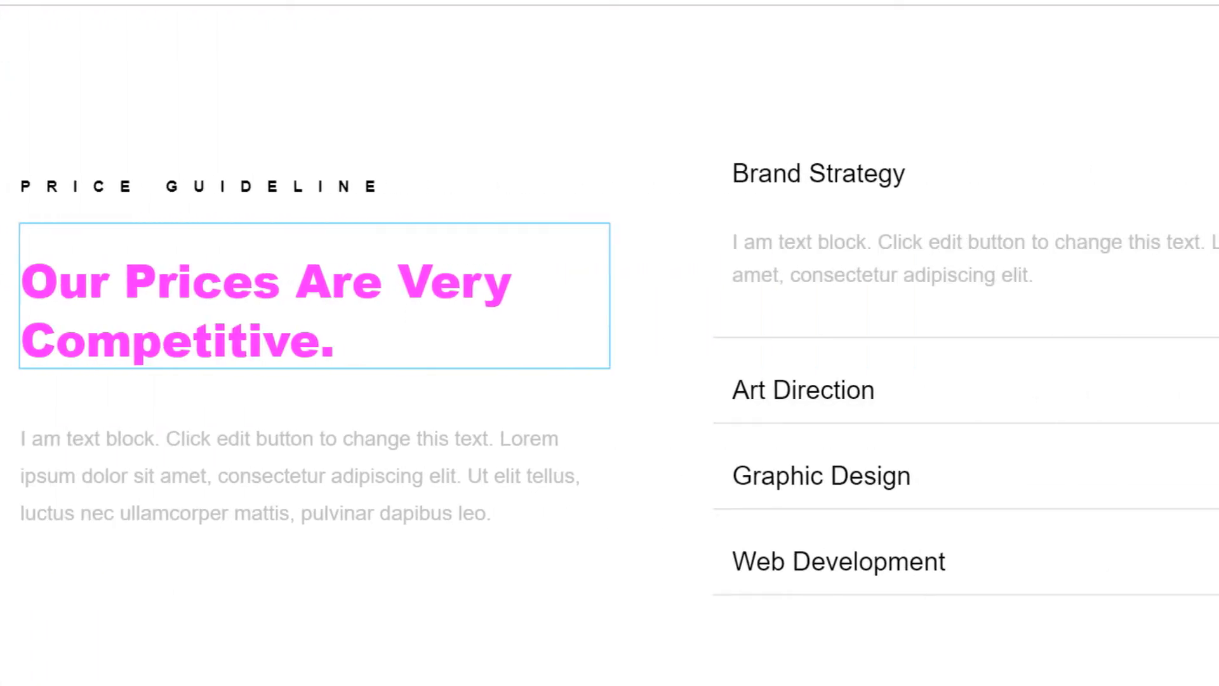
Expand and collapse the accordion items to test them, then select the toggle widget.
{"action": "left_click", "coordinate": [1128, 176]}
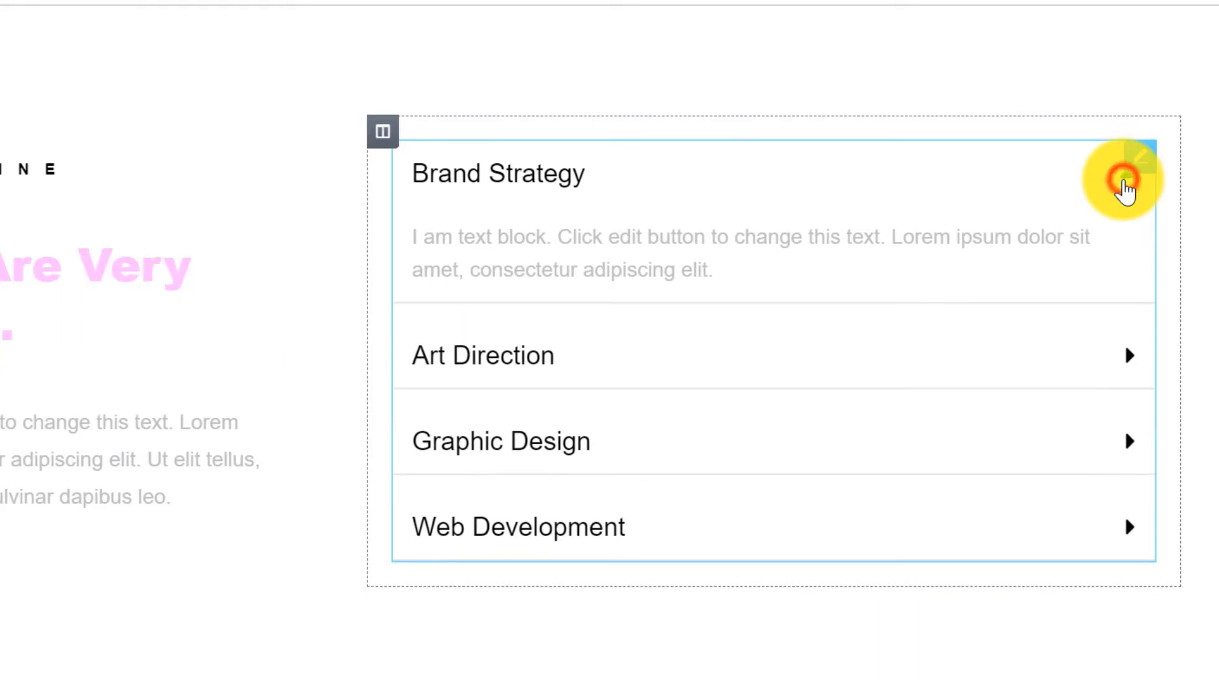
{"action": "left_click", "coordinate": [1127, 255]}
{"action": "left_click", "coordinate": [1116, 182]}
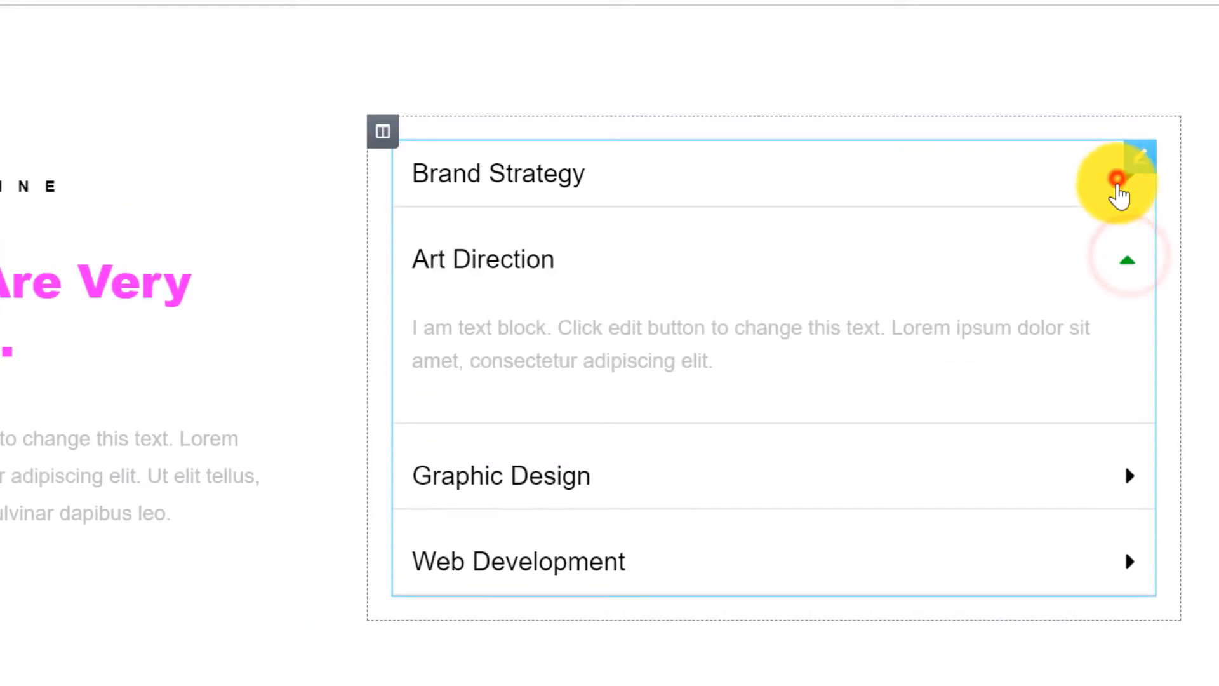
{"action": "left_click", "coordinate": [1125, 181]}
{"action": "left_click", "coordinate": [1126, 178]}
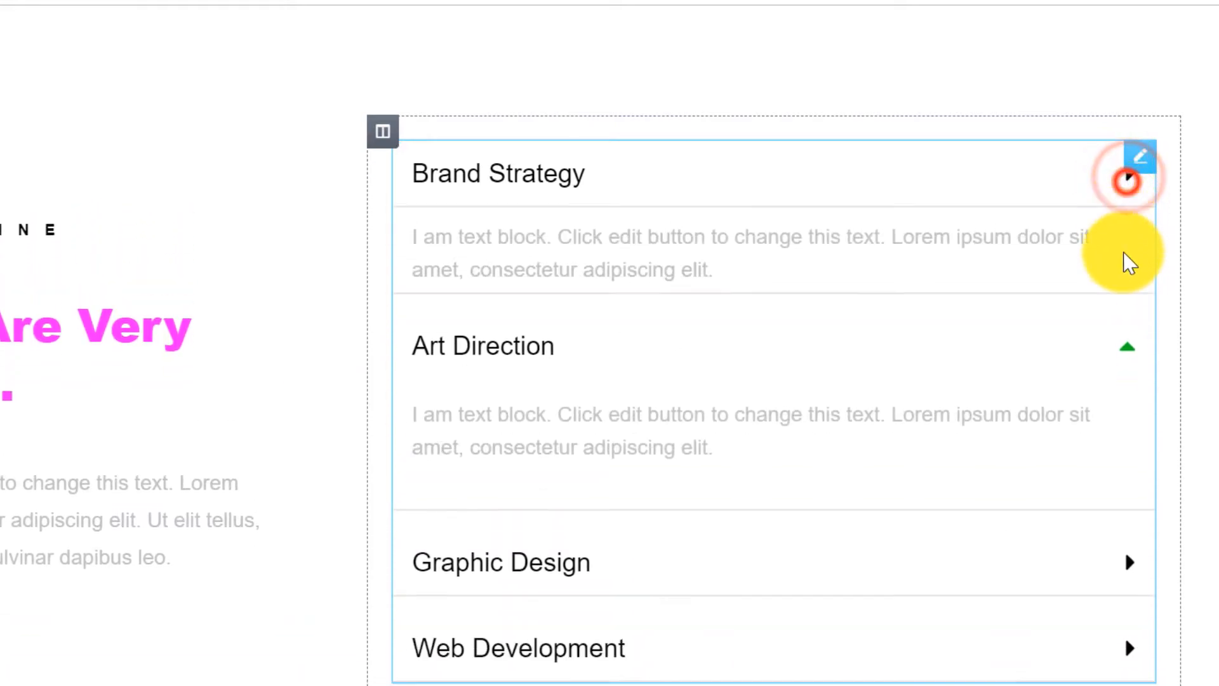
{"action": "left_click", "coordinate": [1127, 258]}
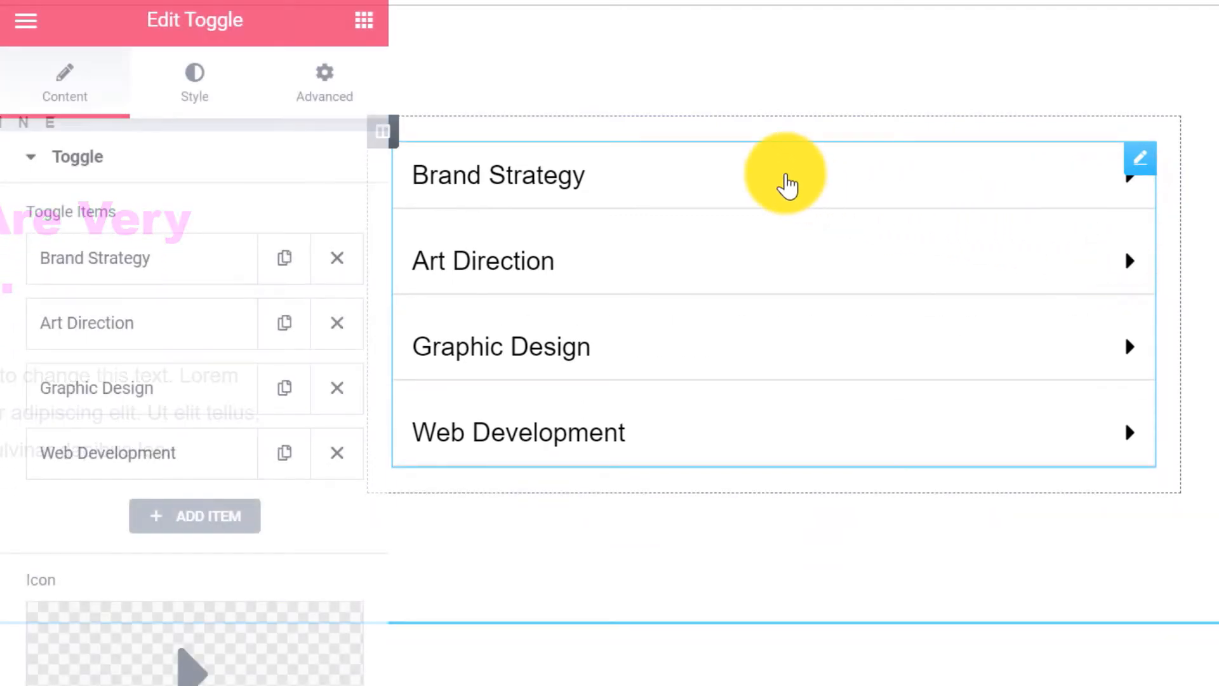
Rename Brand Strategy to 'Men's' and paste in its price list (Hair Cut $25, Colour $30+, Style Training $50).
{"action": "left_click", "coordinate": [786, 173]}
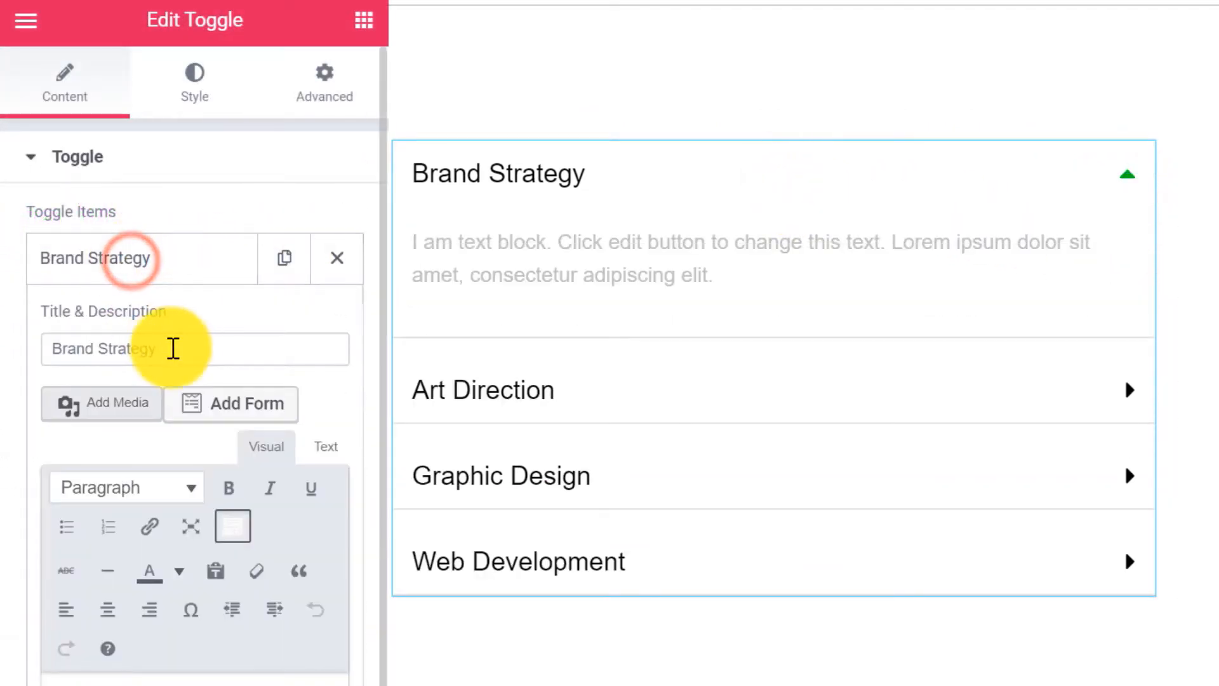
{"action": "left_click_drag", "start_coordinate": [175, 353], "coordinate": [28, 361]}
{"action": "type", "text": "Men's"}
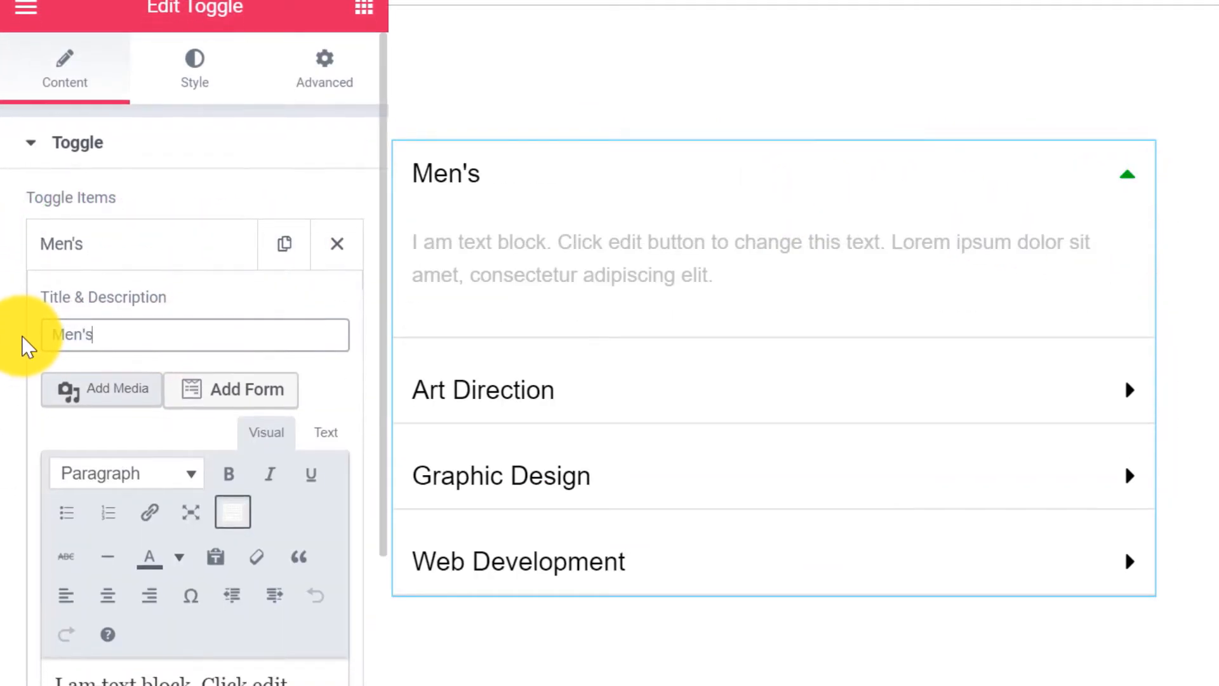
{"action": "scroll", "coordinate": [29, 254], "scroll_direction": "down", "scroll_amount": 6}
{"action": "left_click_drag", "start_coordinate": [303, 398], "coordinate": [49, 303]}
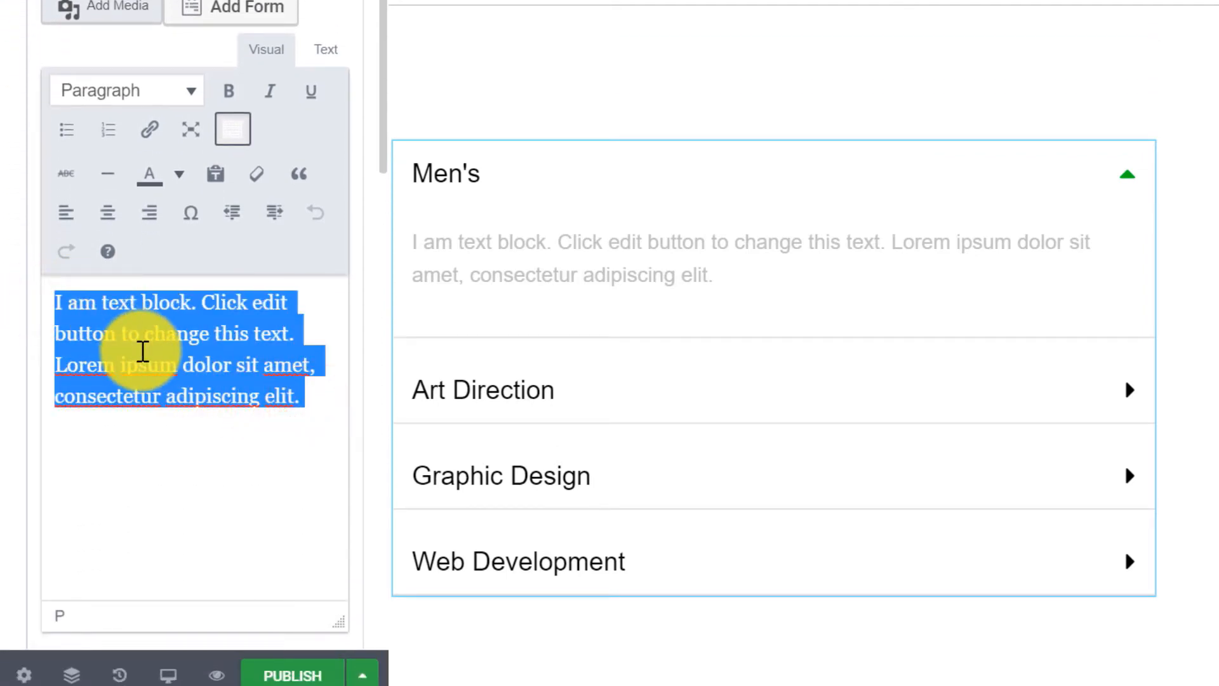
{"action": "type", "text": "Hair Cut – $25 Colour – $30+ Style Training – $50"}
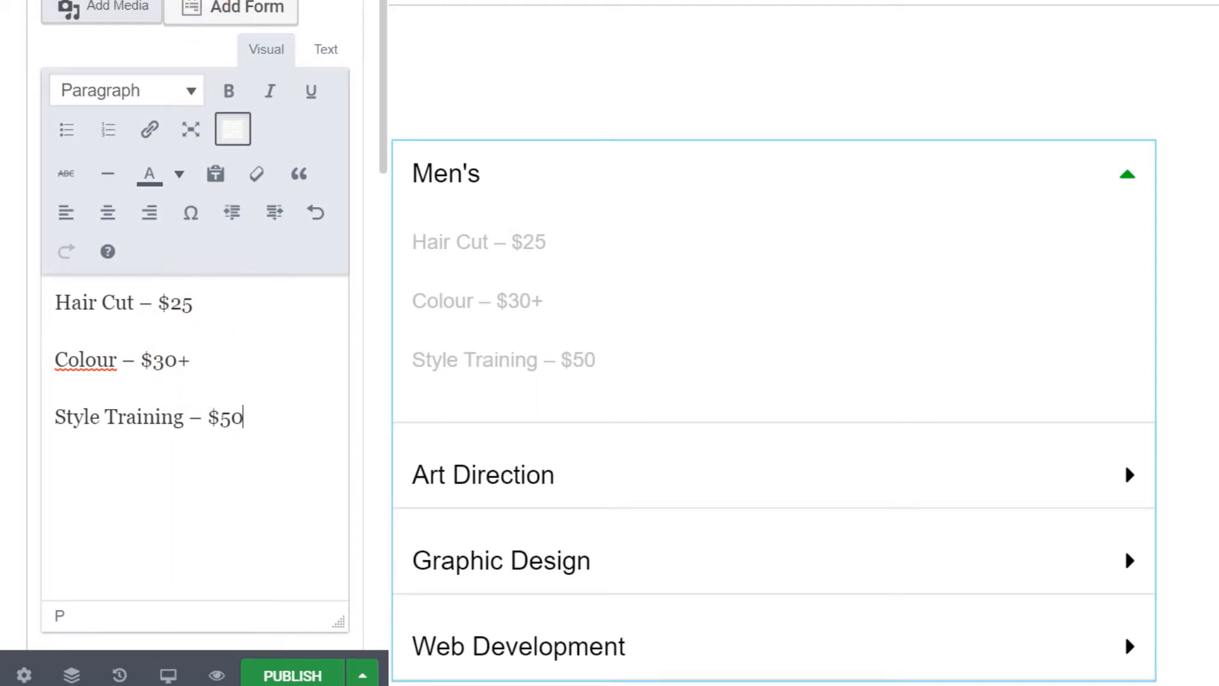
{"action": "scroll", "coordinate": [190, 378], "scroll_direction": "down", "scroll_amount": 6}
Rename Art Direction to 'Women's' and paste the Women's price list over its placeholder text.
{"action": "left_click", "coordinate": [162, 321]}
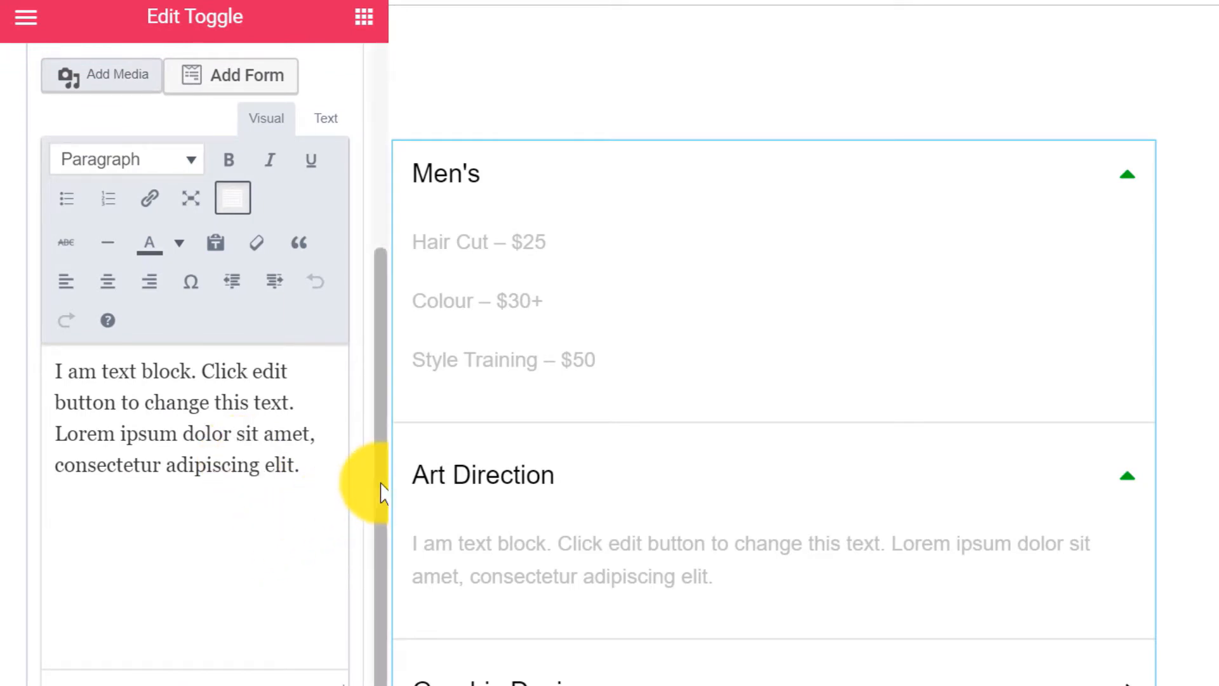
{"action": "left_click_drag", "start_coordinate": [376, 477], "coordinate": [368, 383]}
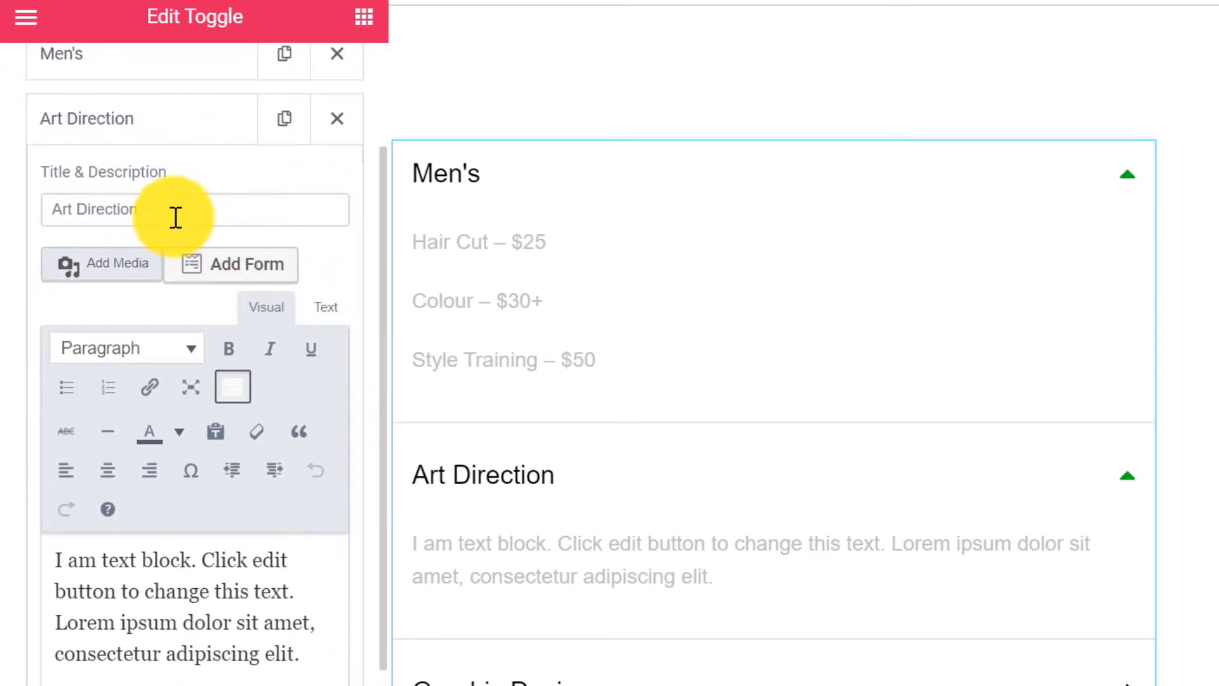
{"action": "left_click", "coordinate": [153, 210]}
{"action": "key", "text": "ctrl+a"}
{"action": "key", "text": "BackSpace"}
{"action": "type", "text": "Women's"}
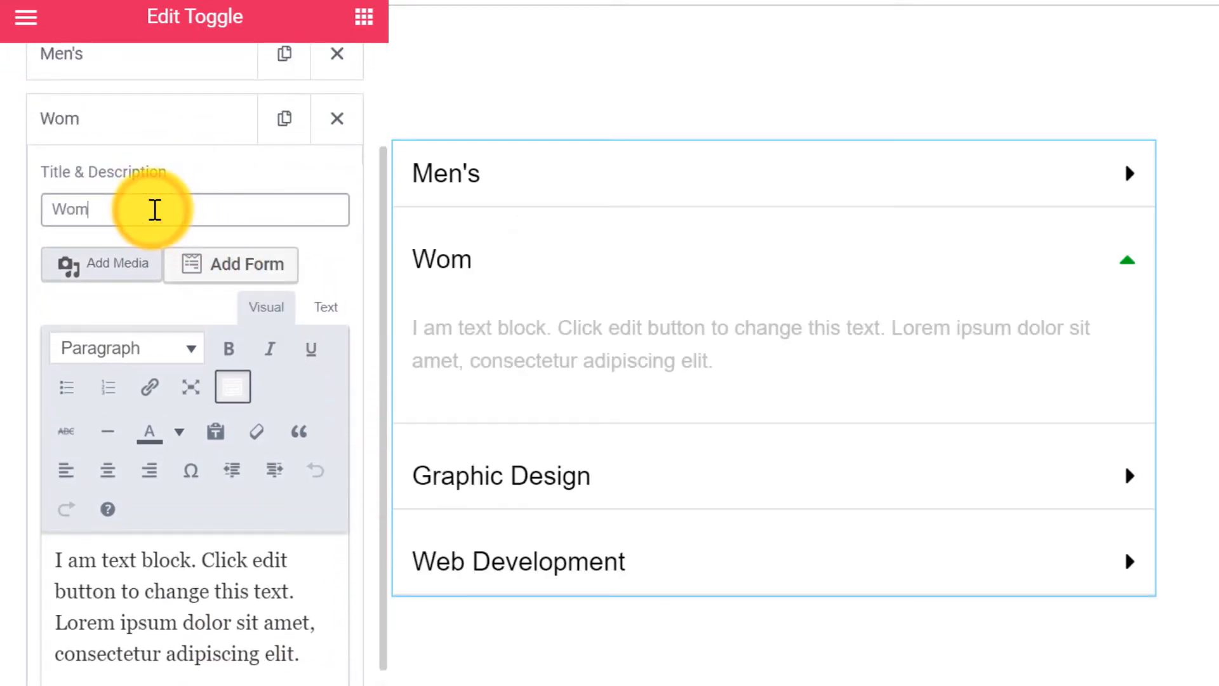
{"action": "scroll", "coordinate": [273, 645], "scroll_direction": "down", "scroll_amount": 3}
{"action": "left_click_drag", "start_coordinate": [294, 498], "coordinate": [92, 381]}
{"action": "type", "text": "Hair Cut – $50 Colour – $60+ Style Training – $100 Other Thingy – $120"}
{"action": "scroll", "coordinate": [188, 381], "scroll_direction": "down", "scroll_amount": 2}
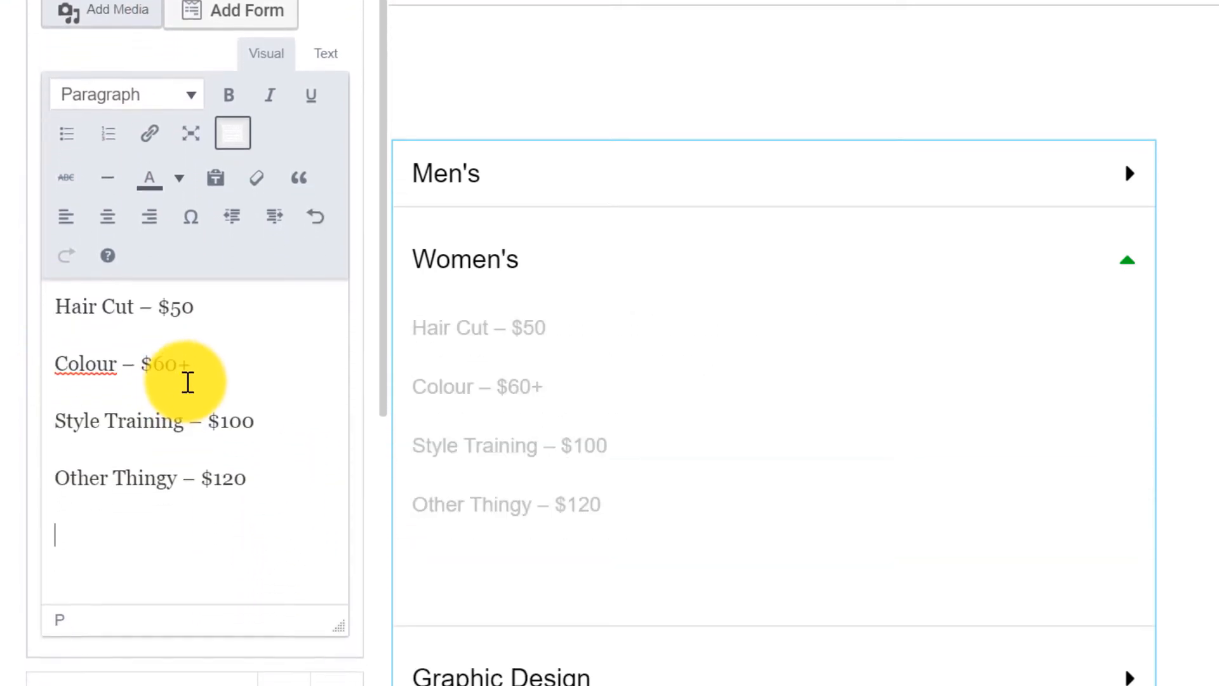
Rename Graphic Design to 'Other Stuff' and delete the Web Development item.
{"action": "left_click", "coordinate": [142, 648]}
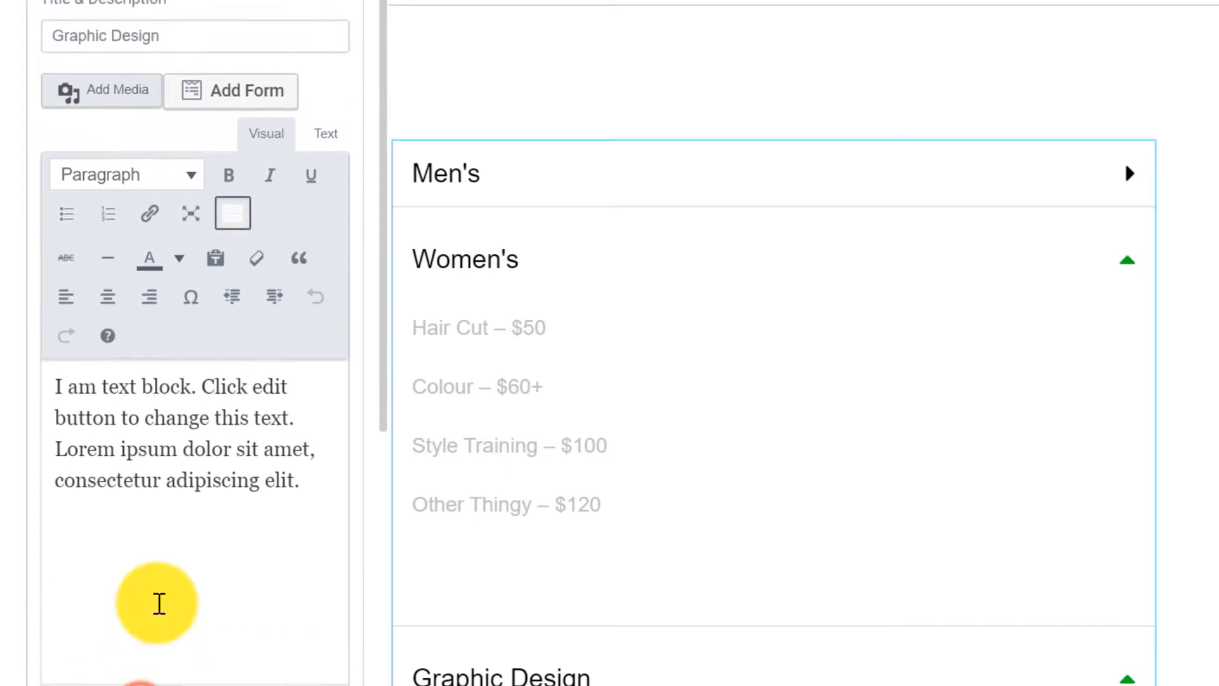
{"action": "scroll", "coordinate": [159, 599], "scroll_direction": "up", "scroll_amount": 3}
{"action": "triple_click", "coordinate": [170, 111]}
{"action": "type", "text": "Other Stuff"}
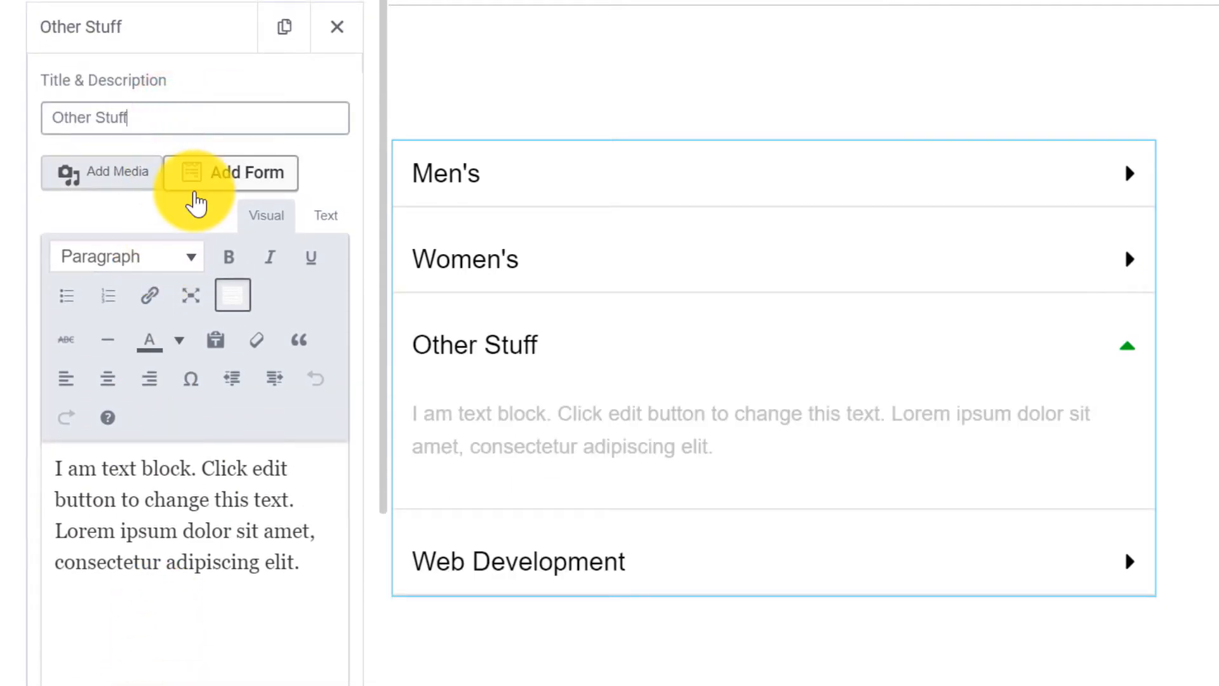
{"action": "left_click", "coordinate": [254, 31]}
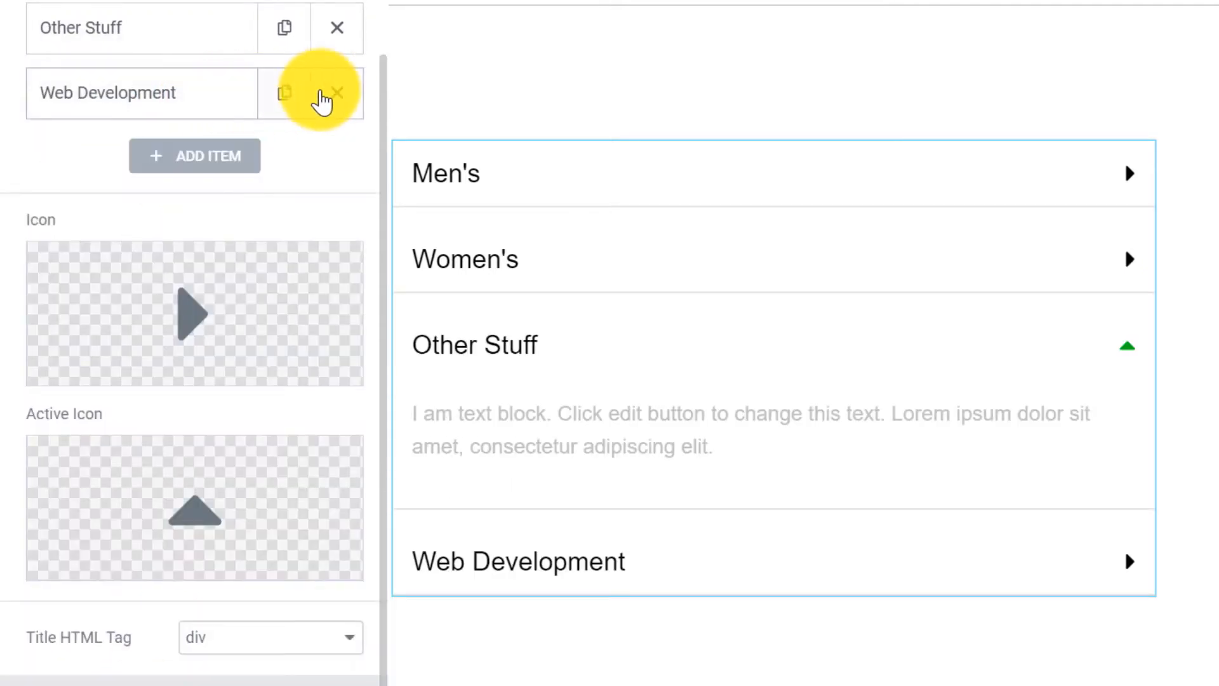
{"action": "left_click", "coordinate": [338, 95]}
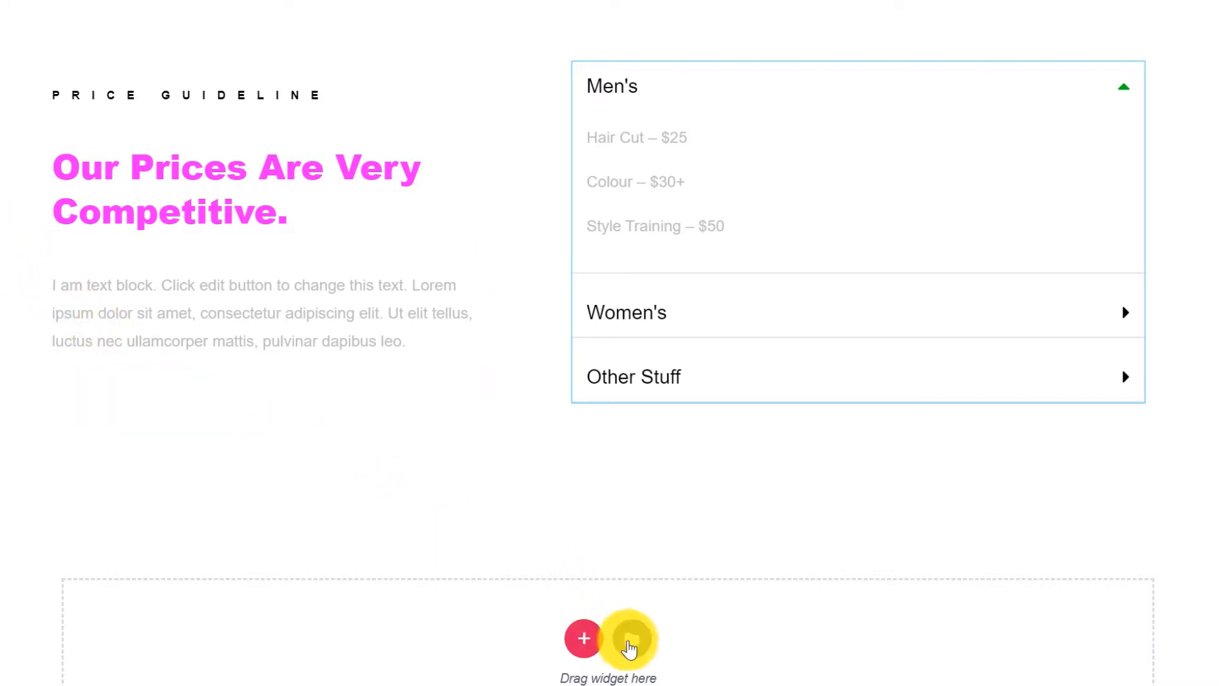
Search the library for 'cta' and insert the black 'Finding Something Interesting ?' block.
{"action": "left_click", "coordinate": [629, 640]}
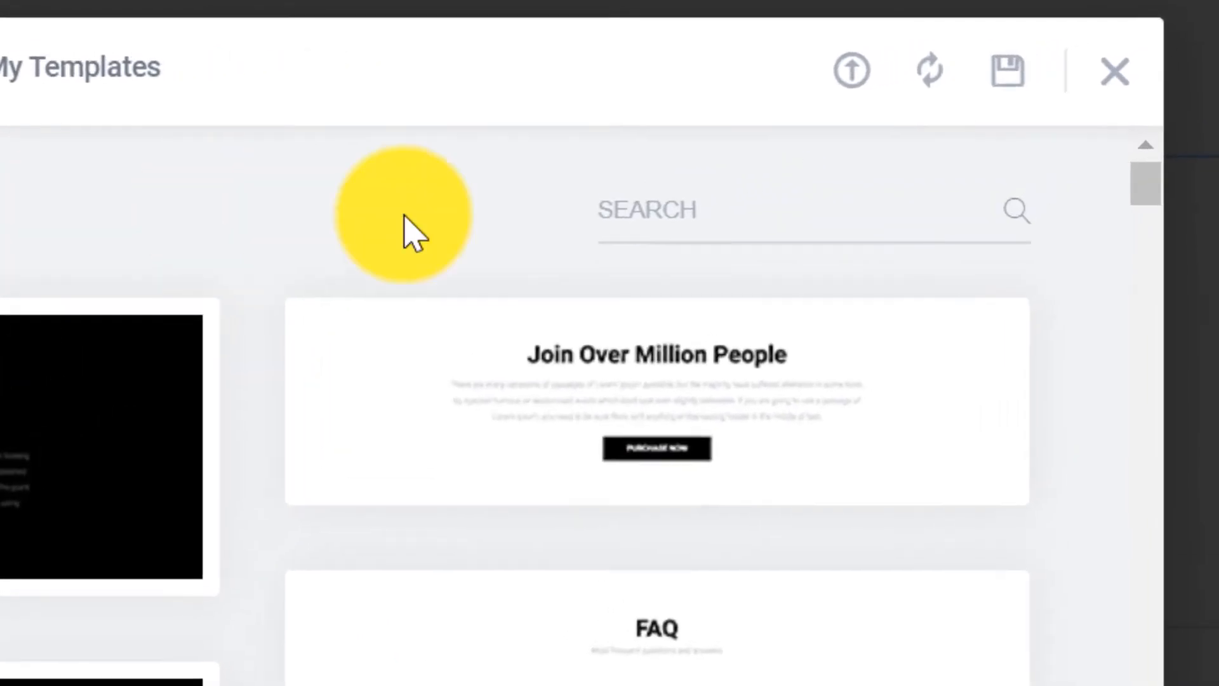
{"action": "left_click", "coordinate": [992, 99]}
{"action": "type", "text": "cta"}
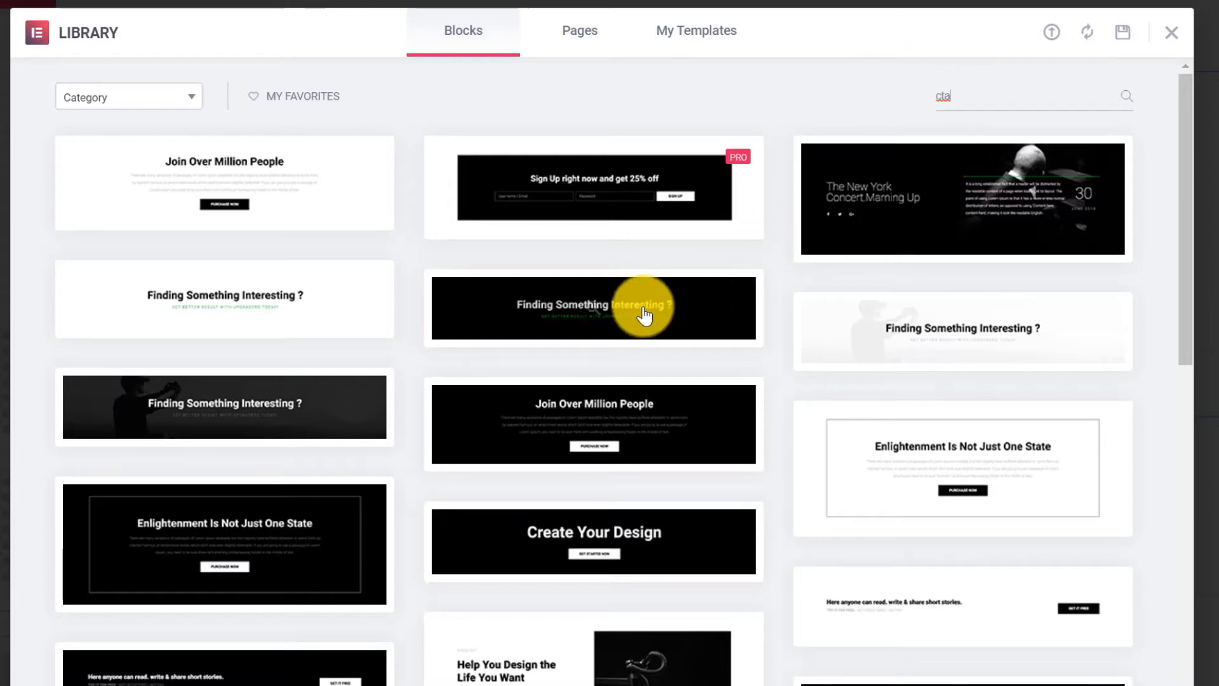
{"action": "left_click", "coordinate": [593, 310]}
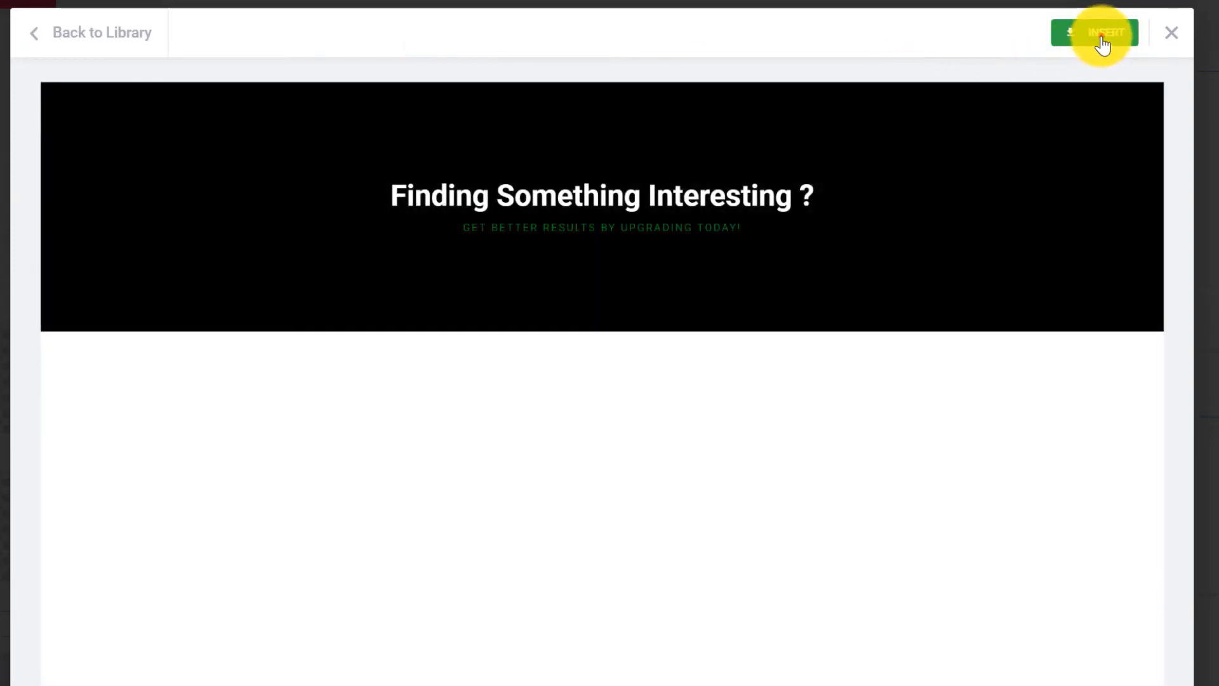
{"action": "left_click", "coordinate": [1103, 42]}
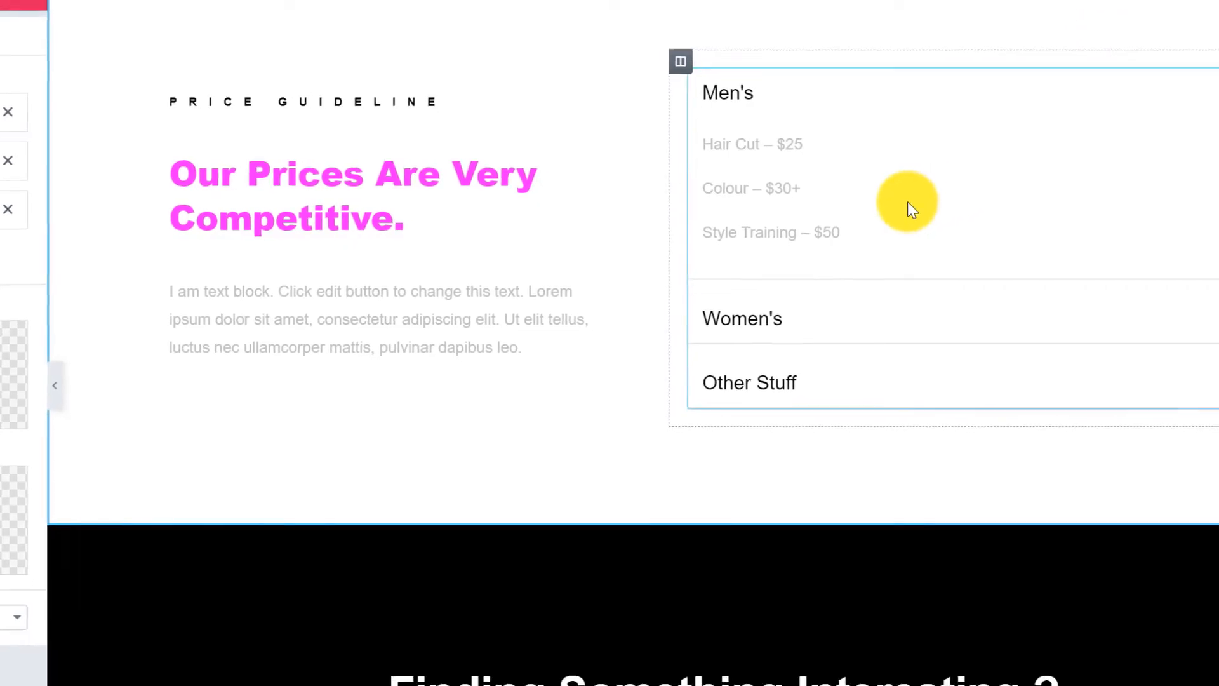
{"action": "scroll", "coordinate": [931, 204], "scroll_direction": "down", "scroll_amount": 4}
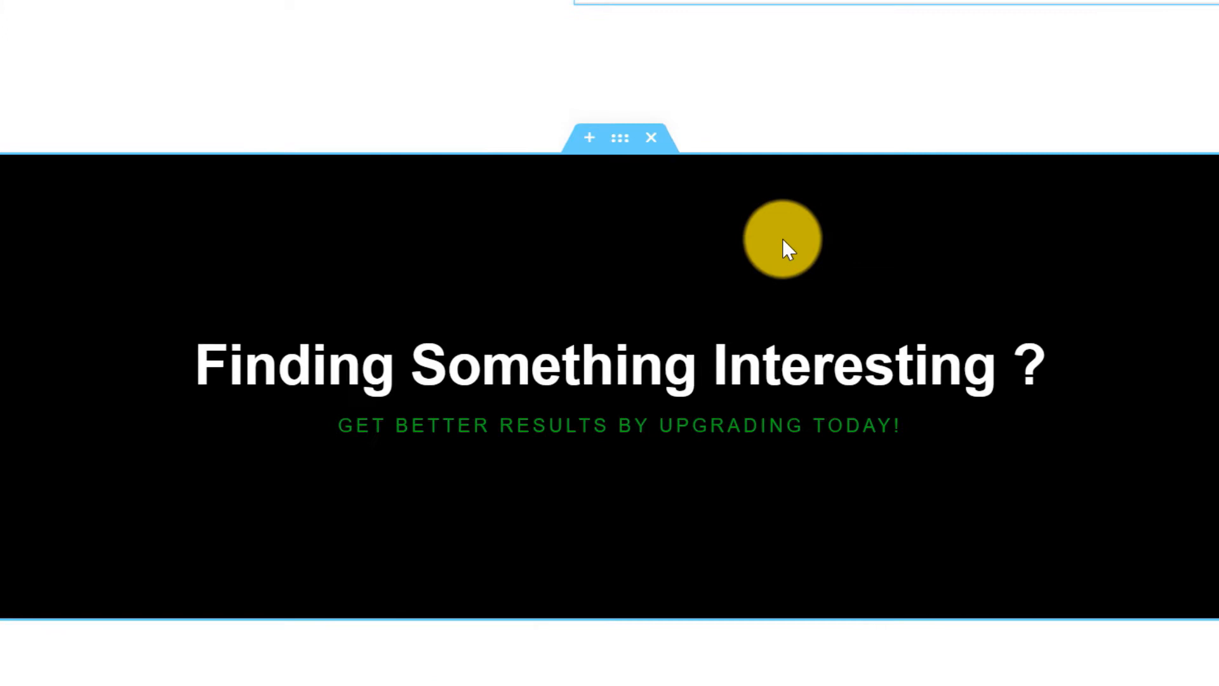
Clear the call-to-action section's black background colour and enter ff00ff as the new colour.
{"action": "left_click", "coordinate": [620, 139]}
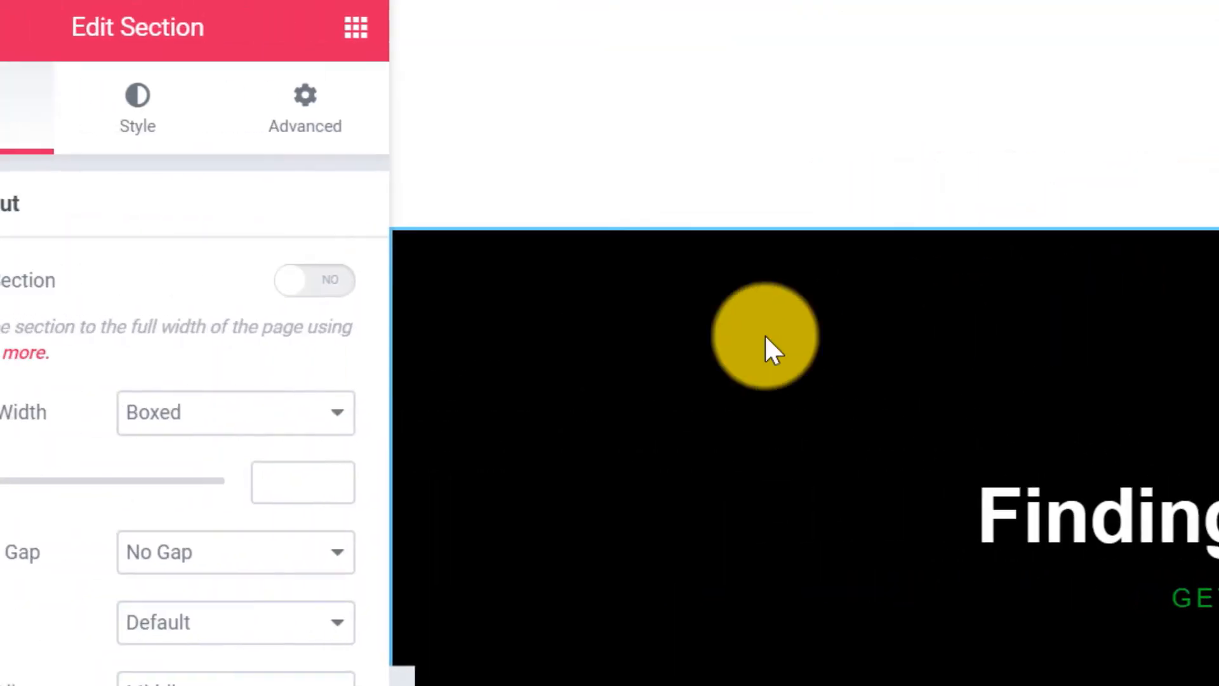
{"action": "left_click", "coordinate": [136, 102]}
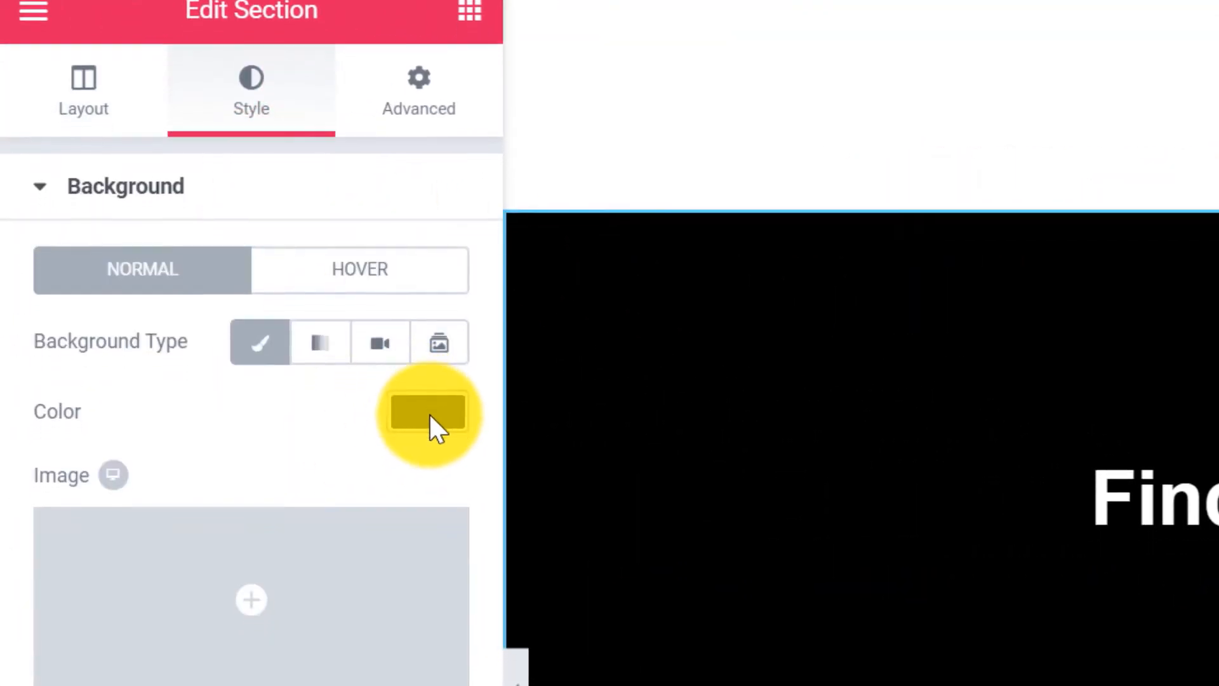
{"action": "left_click", "coordinate": [428, 432]}
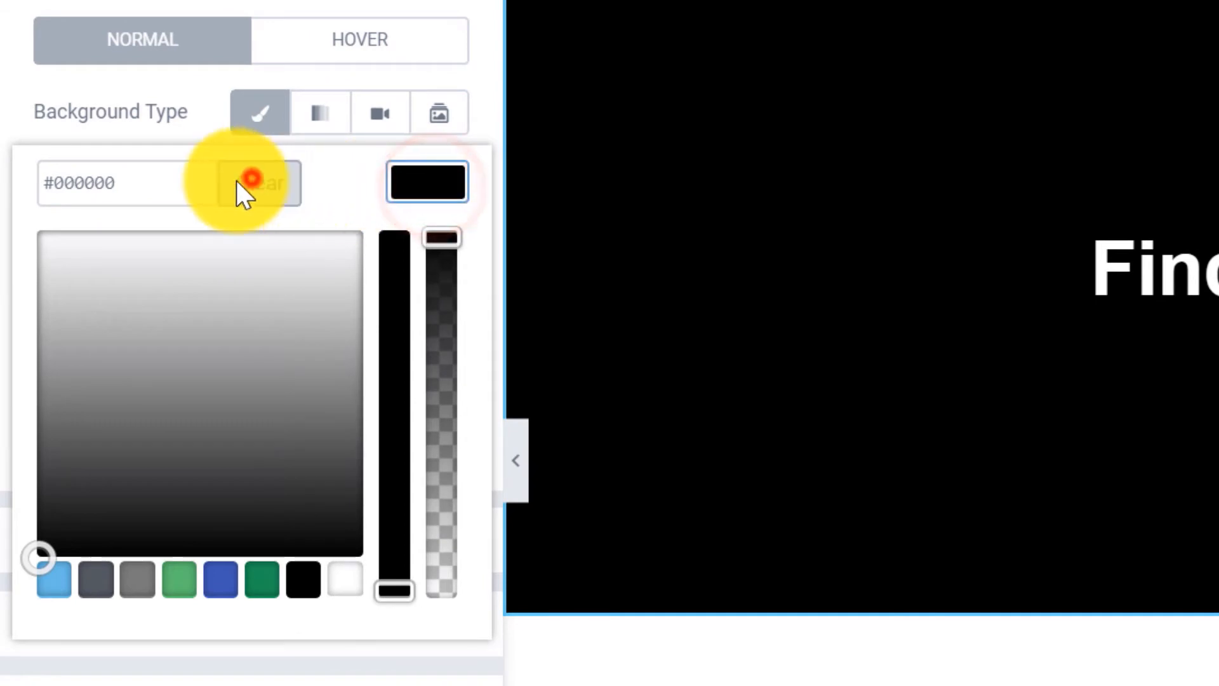
{"action": "left_click", "coordinate": [240, 189]}
{"action": "left_click", "coordinate": [158, 185]}
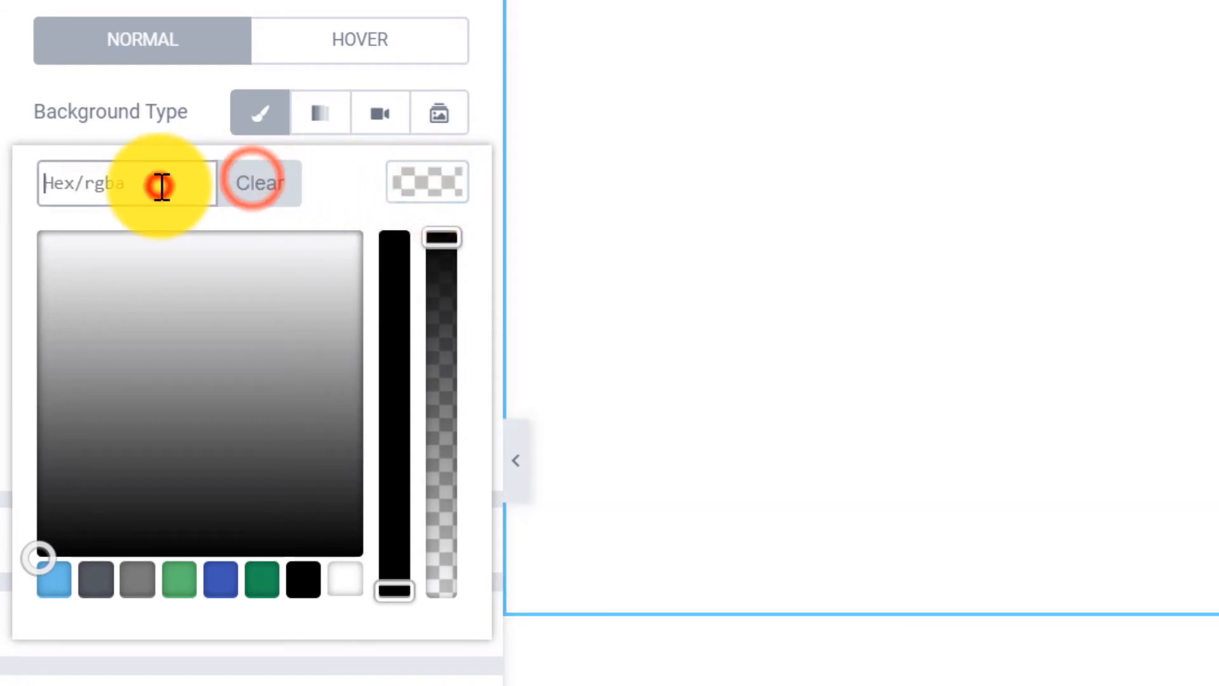
{"action": "type", "text": "ff00ff"}
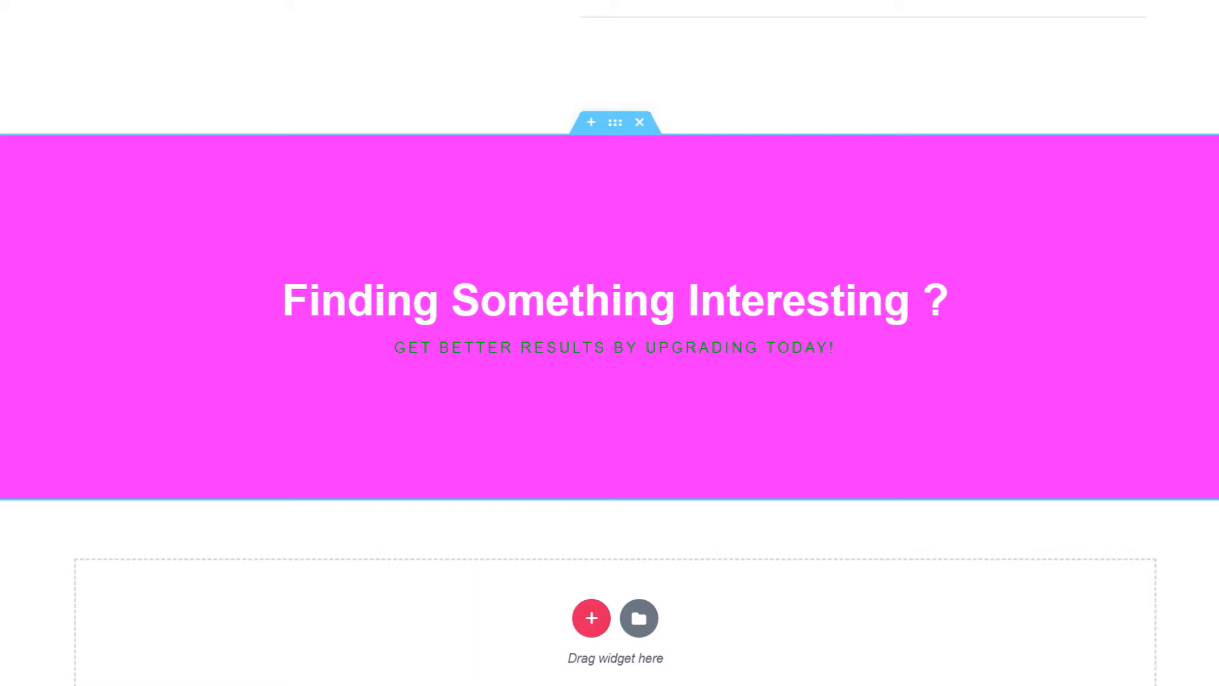
Retitle the call-to-action heading to 'Try Us & Be Impressed!'.
{"action": "left_click", "coordinate": [1156, 287]}
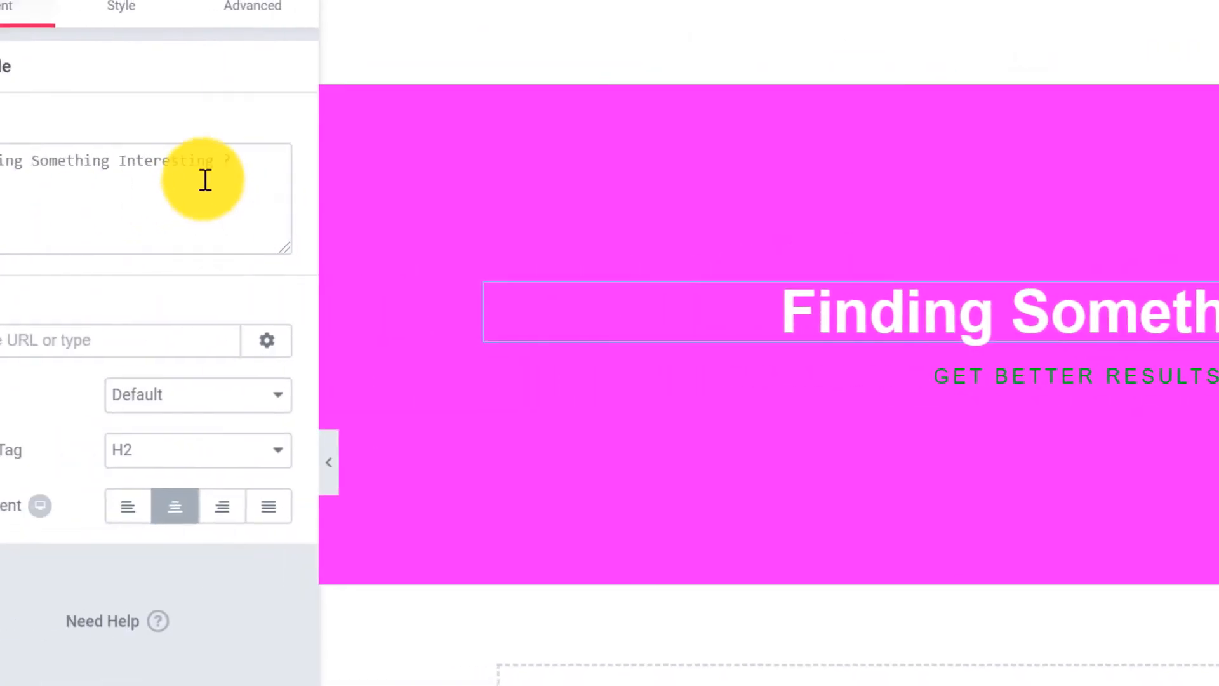
{"action": "left_click_drag", "start_coordinate": [326, 166], "coordinate": [29, 175]}
{"action": "key", "text": "BackSpace"}
{"action": "type", "text": "Try Us & Be"}
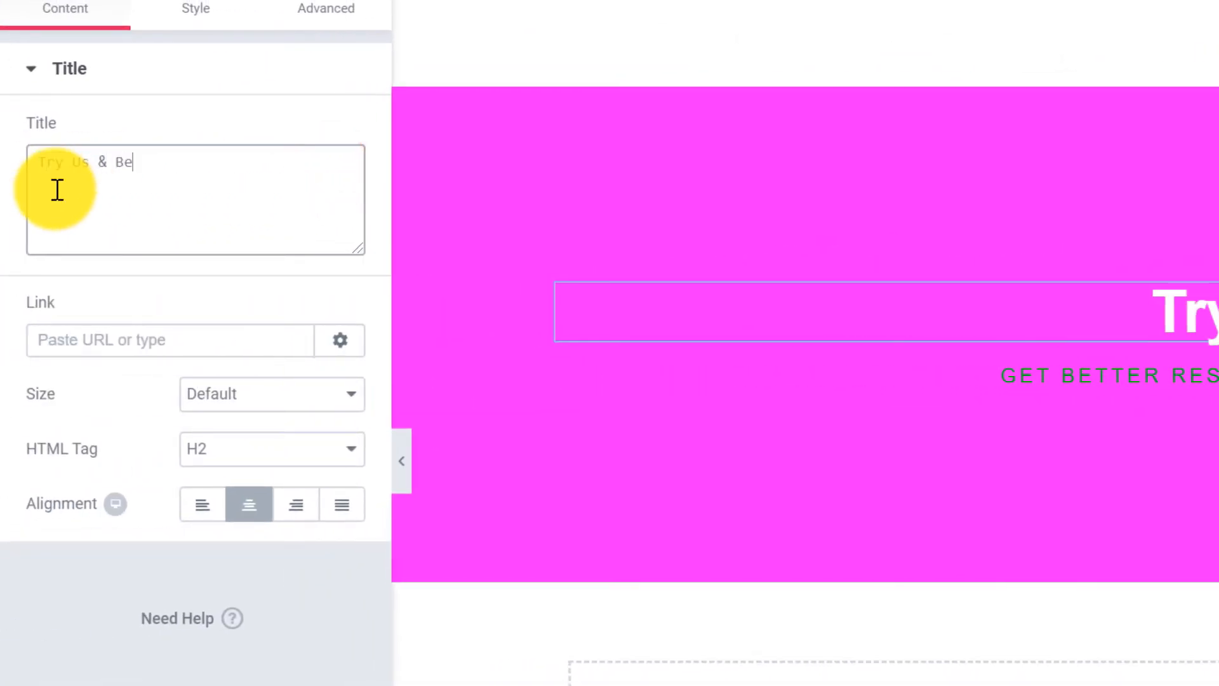
{"action": "type", "text": " Impressed!"}
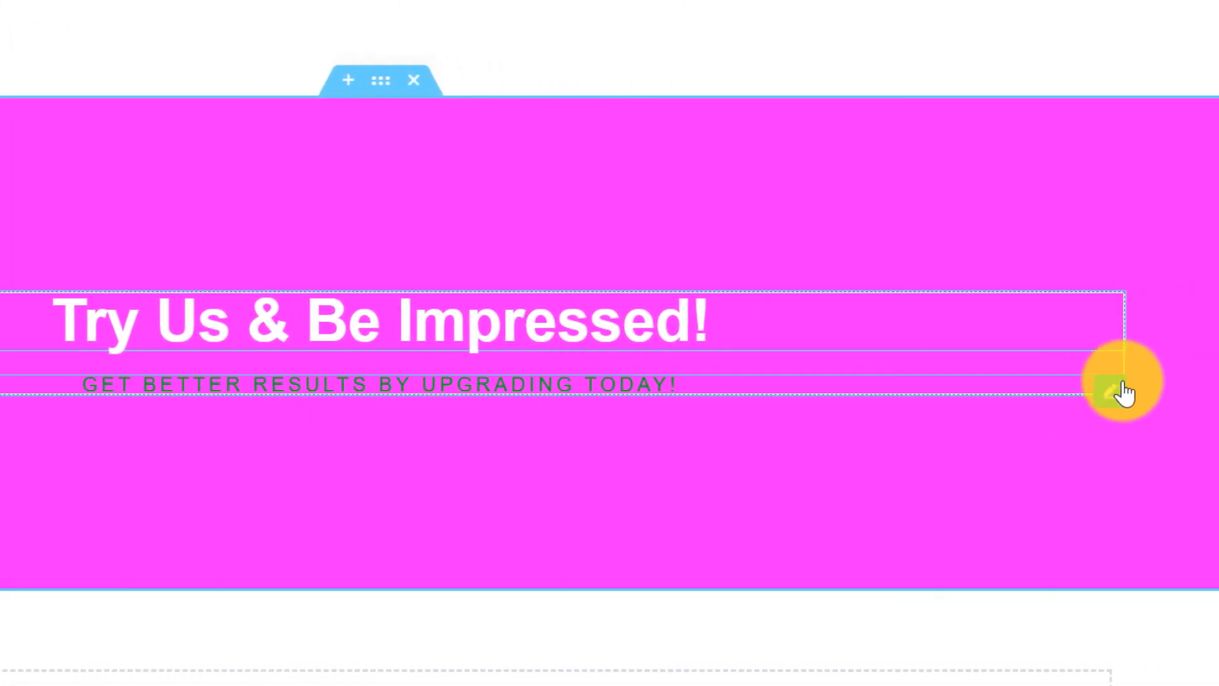
Change the subheading to '50% off your first visit' with black text colour.
{"action": "left_click", "coordinate": [1118, 389]}
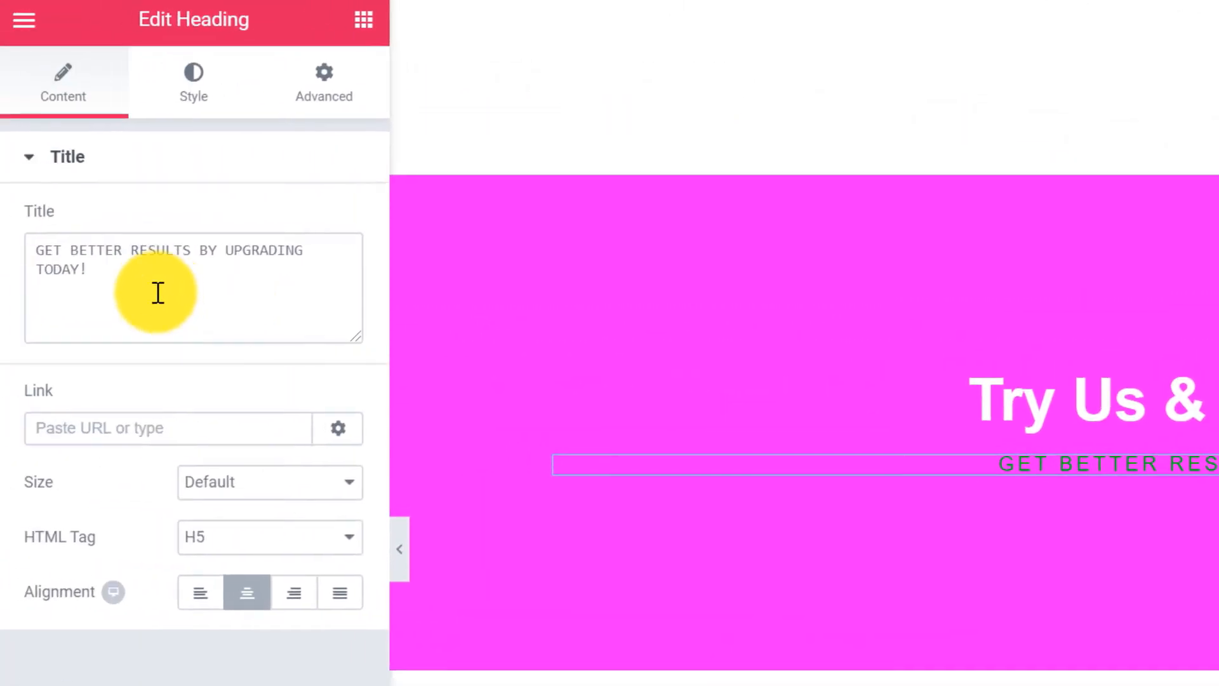
{"action": "left_click_drag", "start_coordinate": [146, 289], "coordinate": [9, 264]}
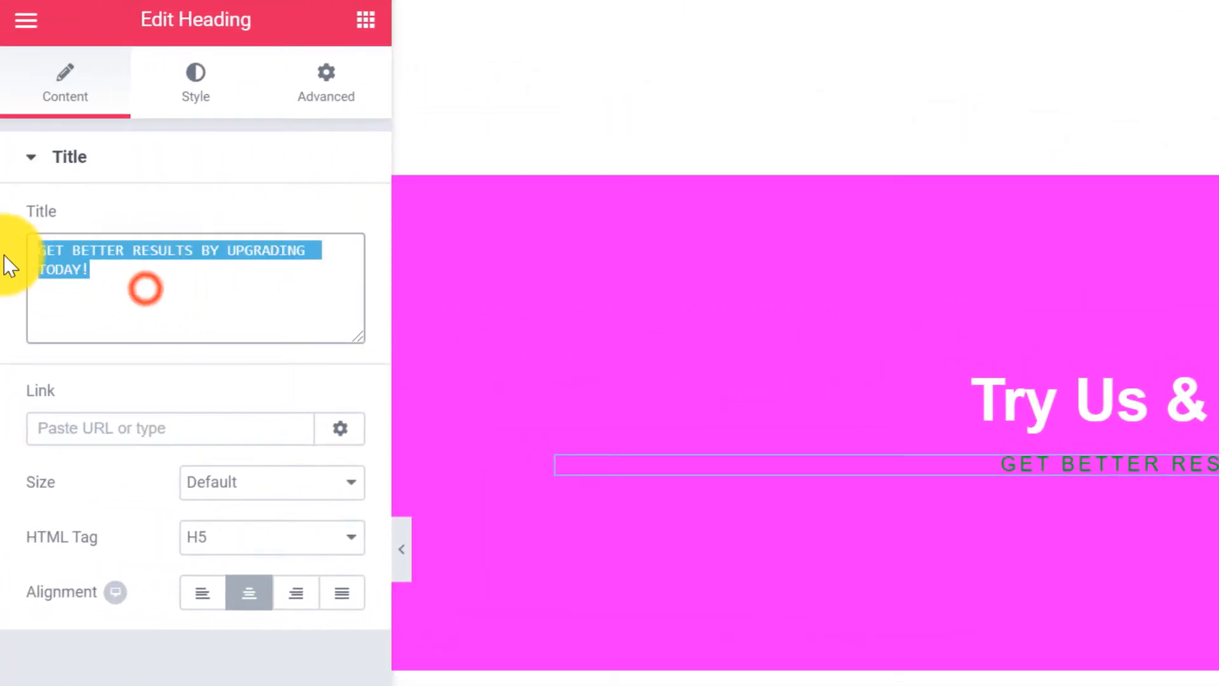
{"action": "type", "text": "50% off your first visit"}
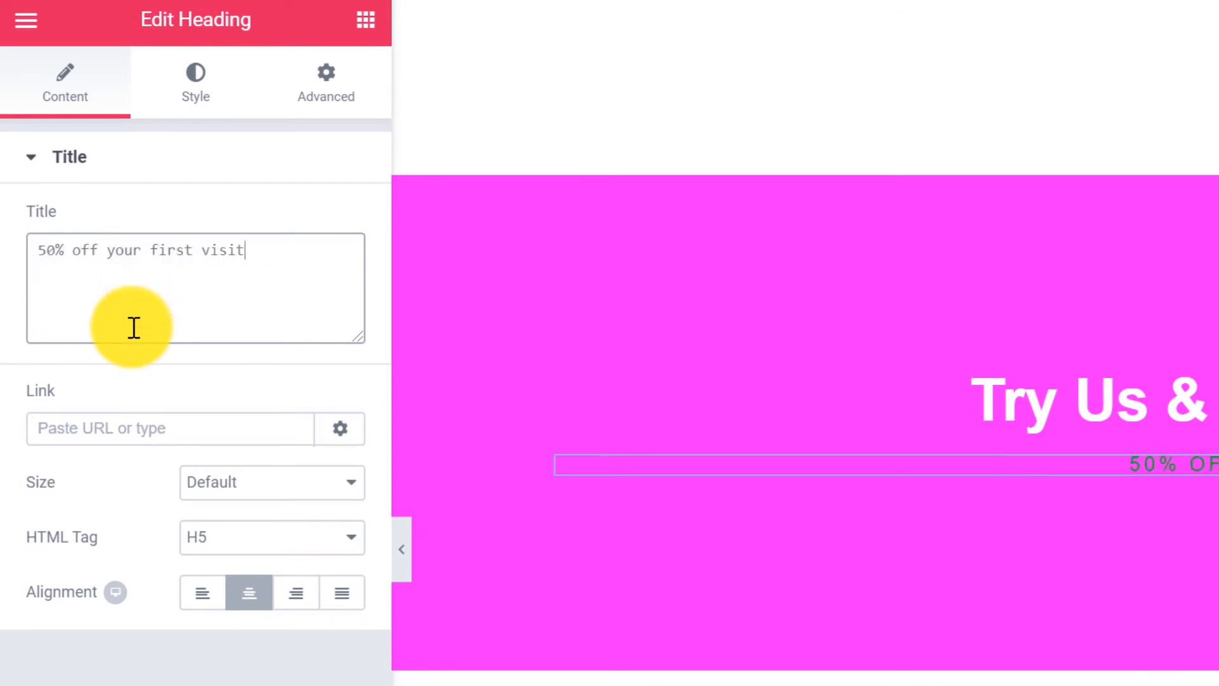
{"action": "left_click", "coordinate": [200, 105]}
{"action": "left_click", "coordinate": [331, 223]}
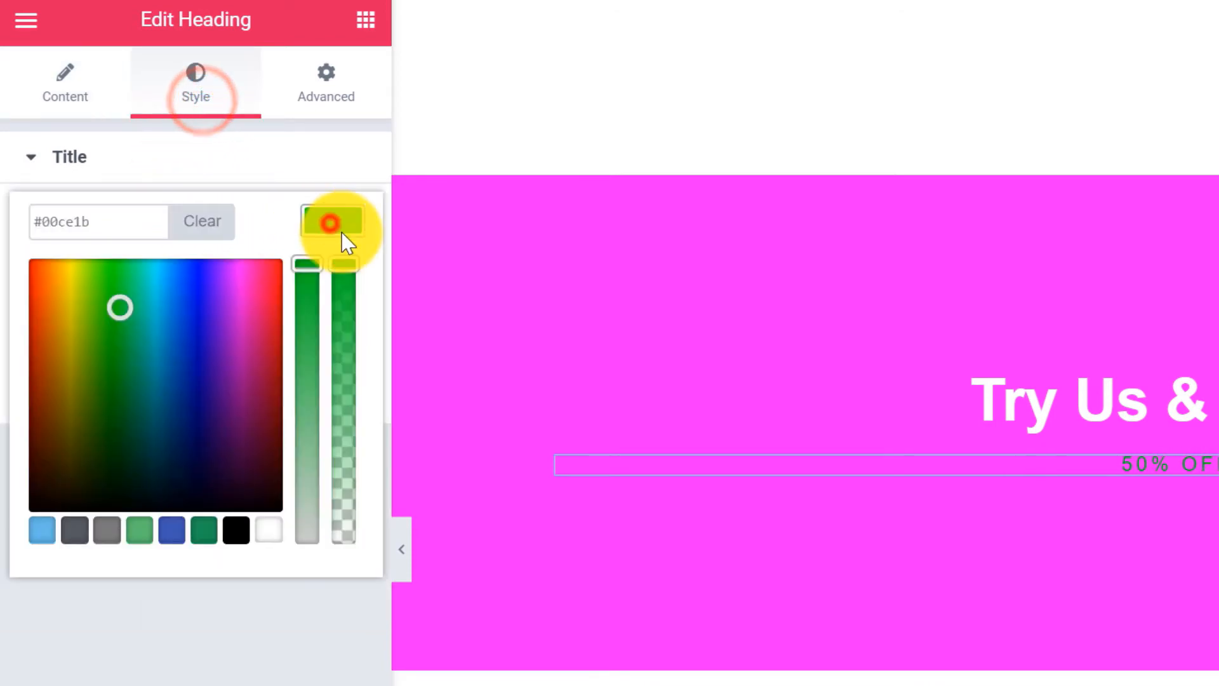
{"action": "left_click", "coordinate": [236, 530]}
{"action": "left_click", "coordinate": [283, 608]}
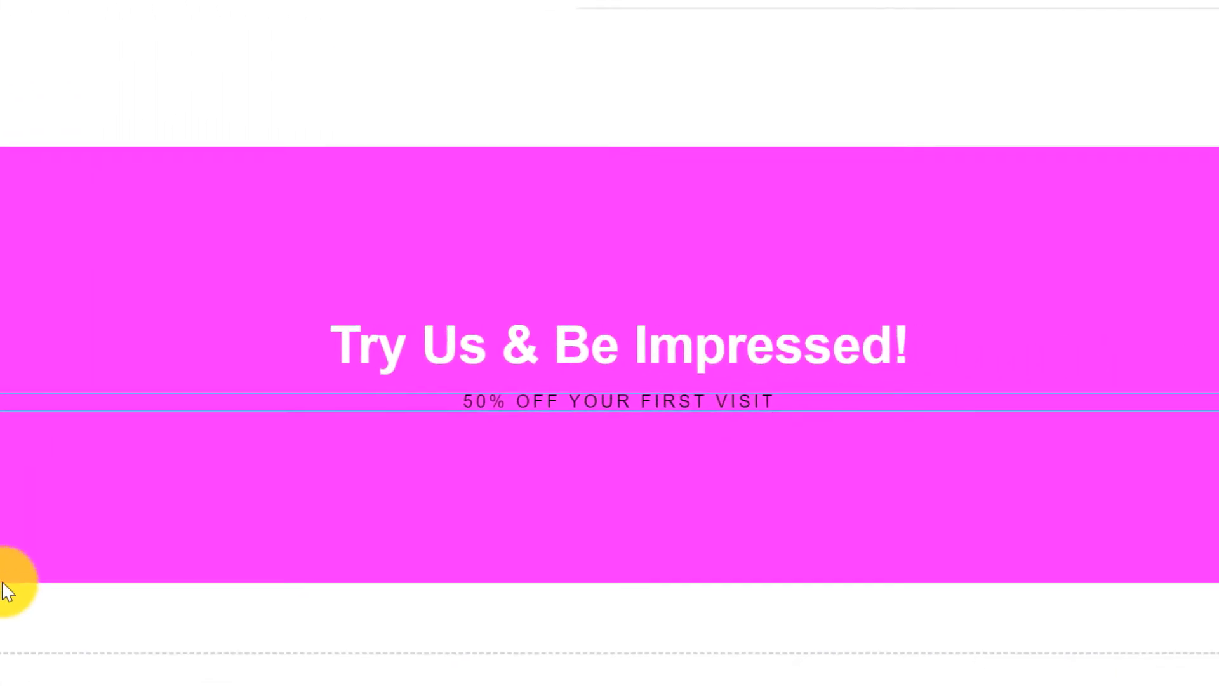
{"action": "left_click", "coordinate": [70, 598]}
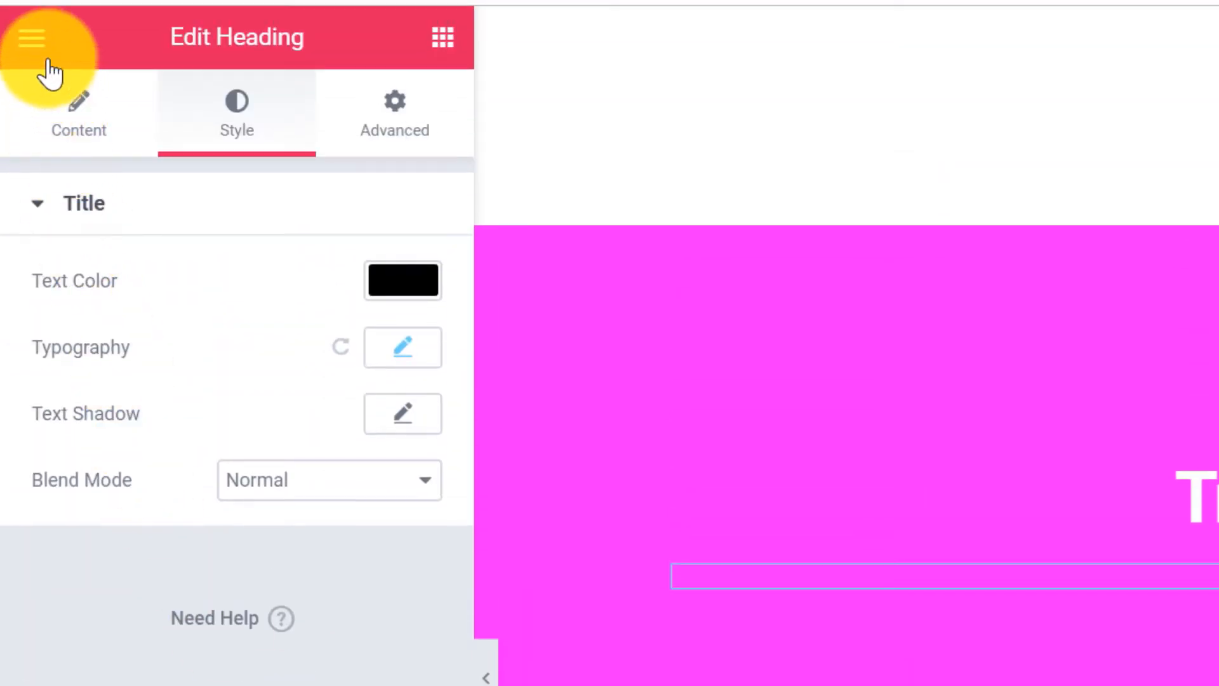
Exit Elementor to the dashboard and go to Appearance > Menus.
{"action": "left_click", "coordinate": [33, 39]}
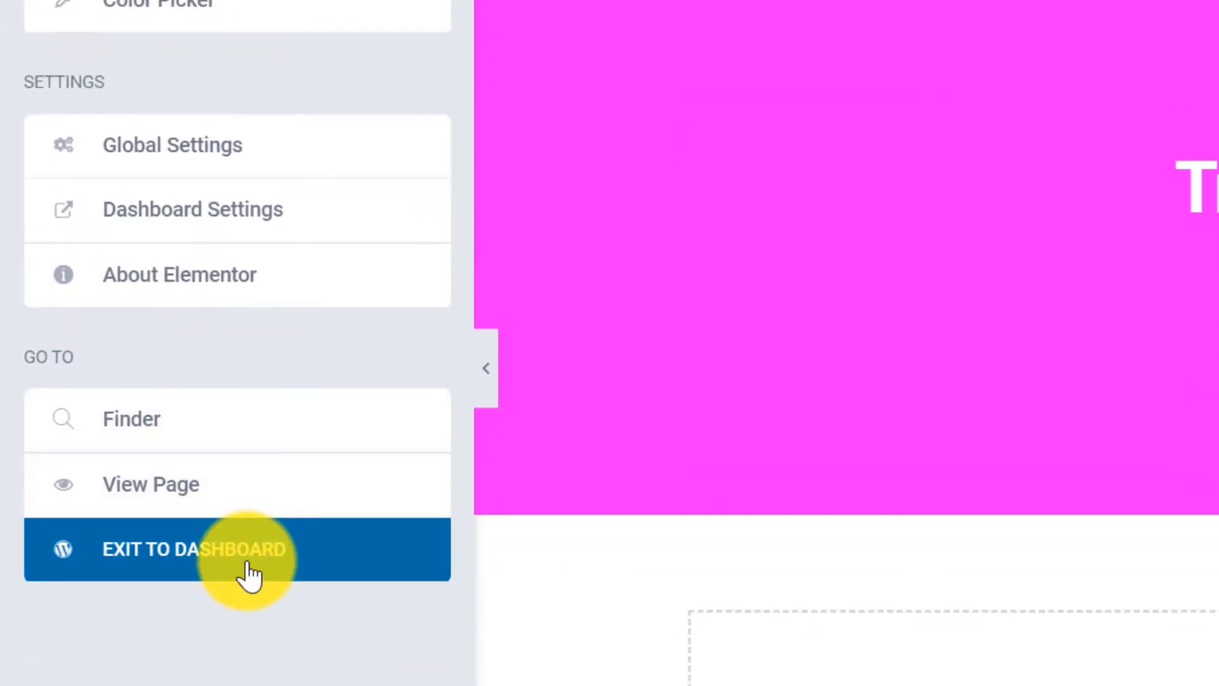
{"action": "left_click", "coordinate": [248, 572]}
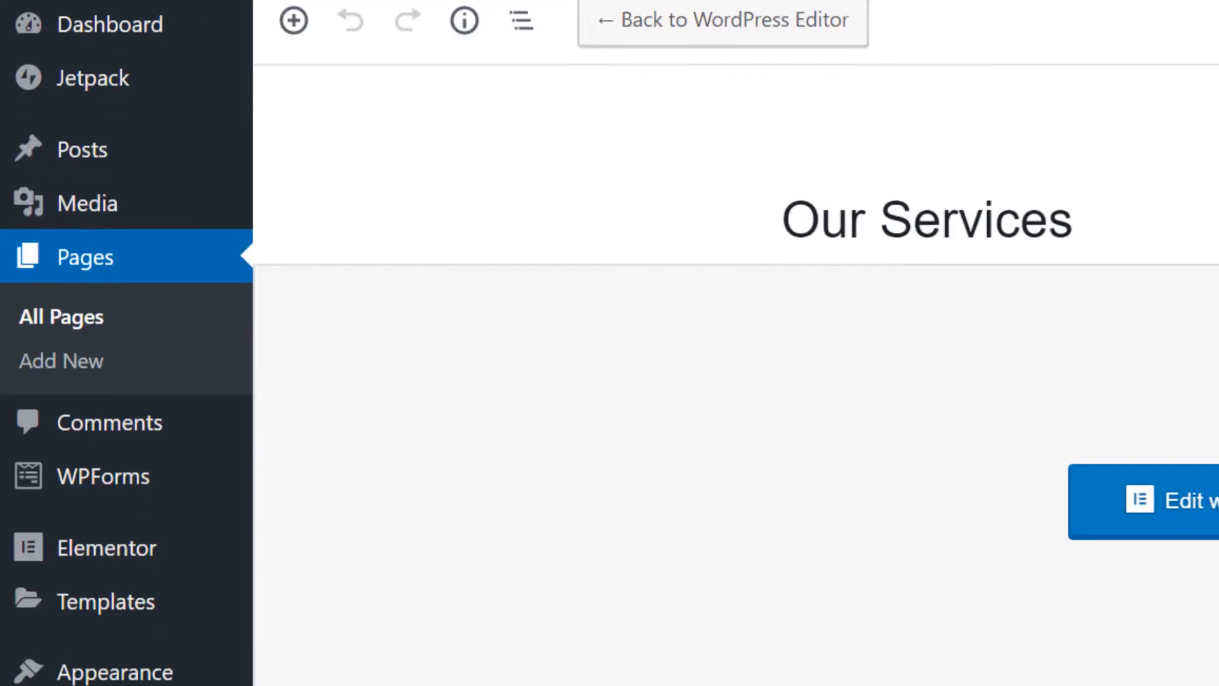
{"action": "mouse_move", "coordinate": [147, 381]}
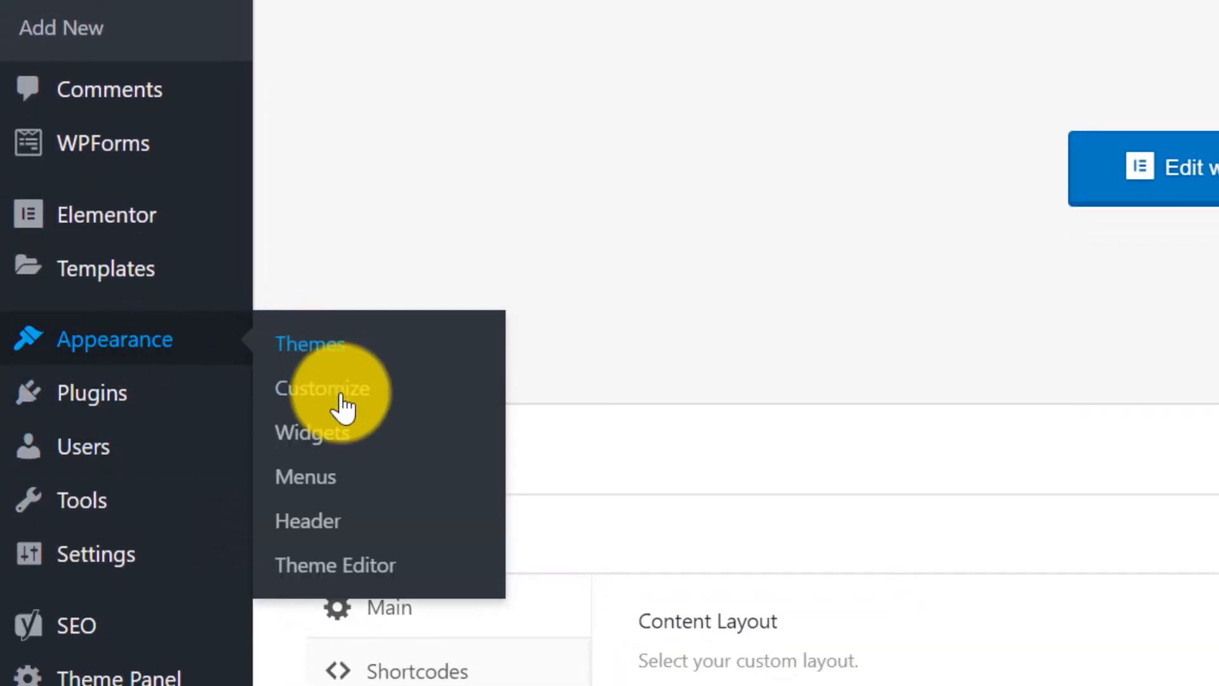
{"action": "left_click", "coordinate": [343, 493]}
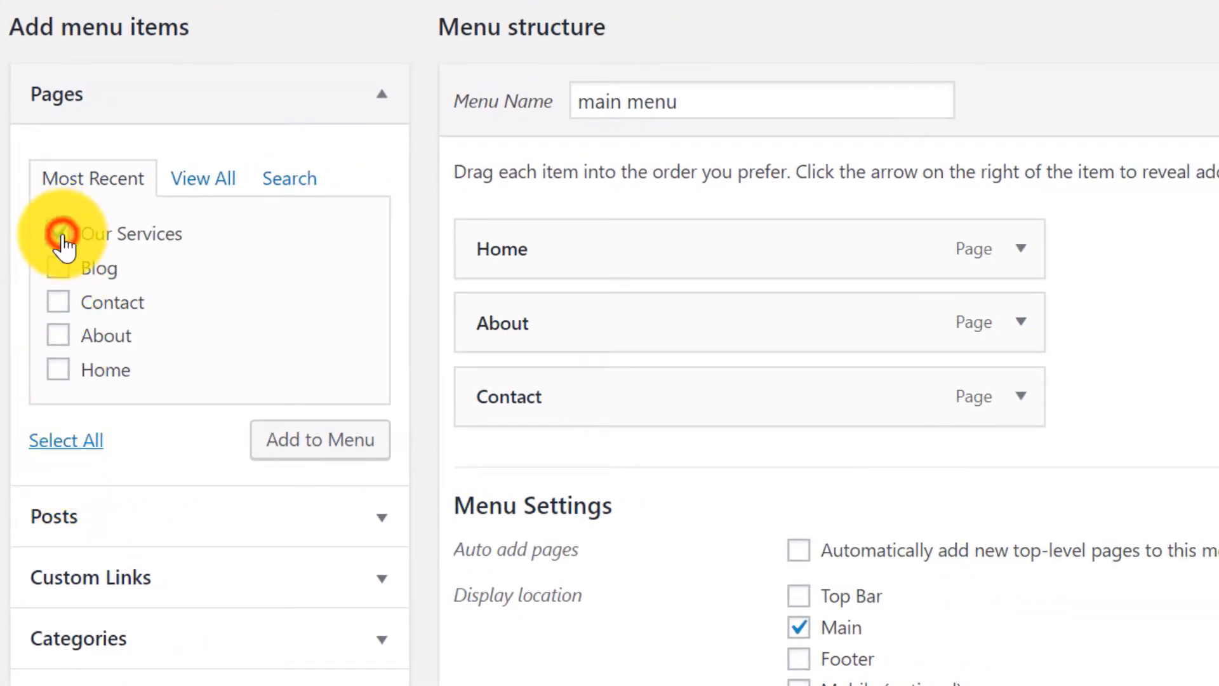
Add Our Services to the main menu directly after Home and save the menu.
{"action": "left_click", "coordinate": [323, 448]}
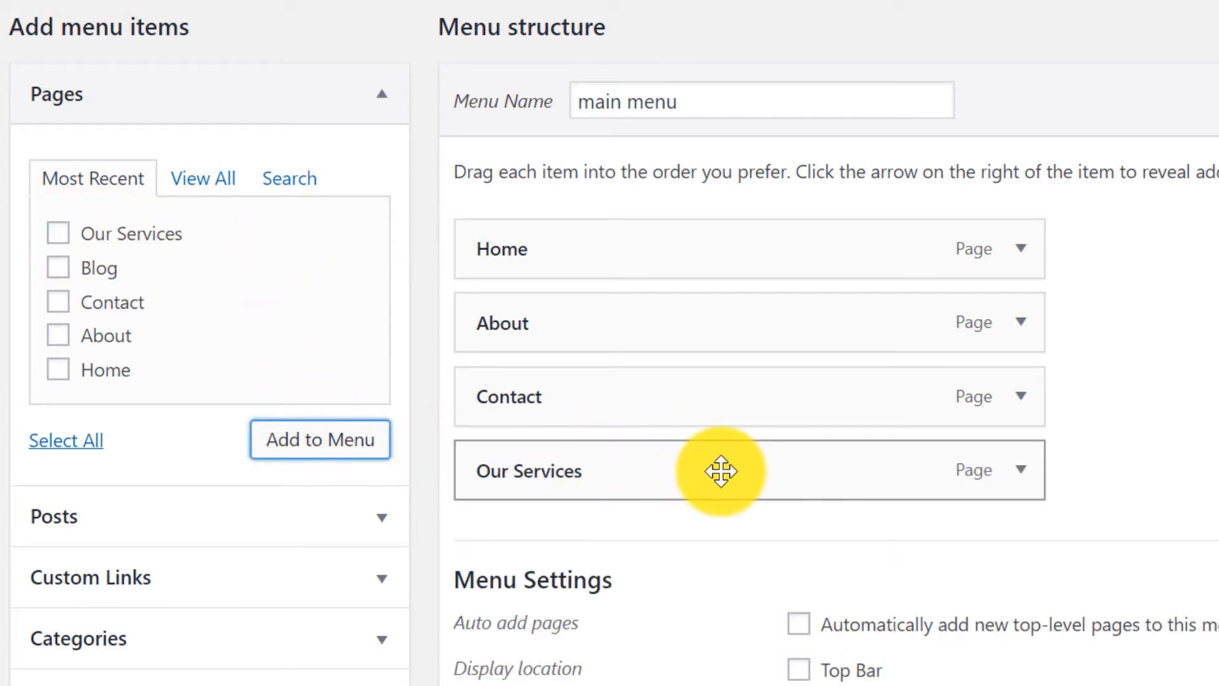
{"action": "left_click_drag", "start_coordinate": [721, 470], "coordinate": [719, 319]}
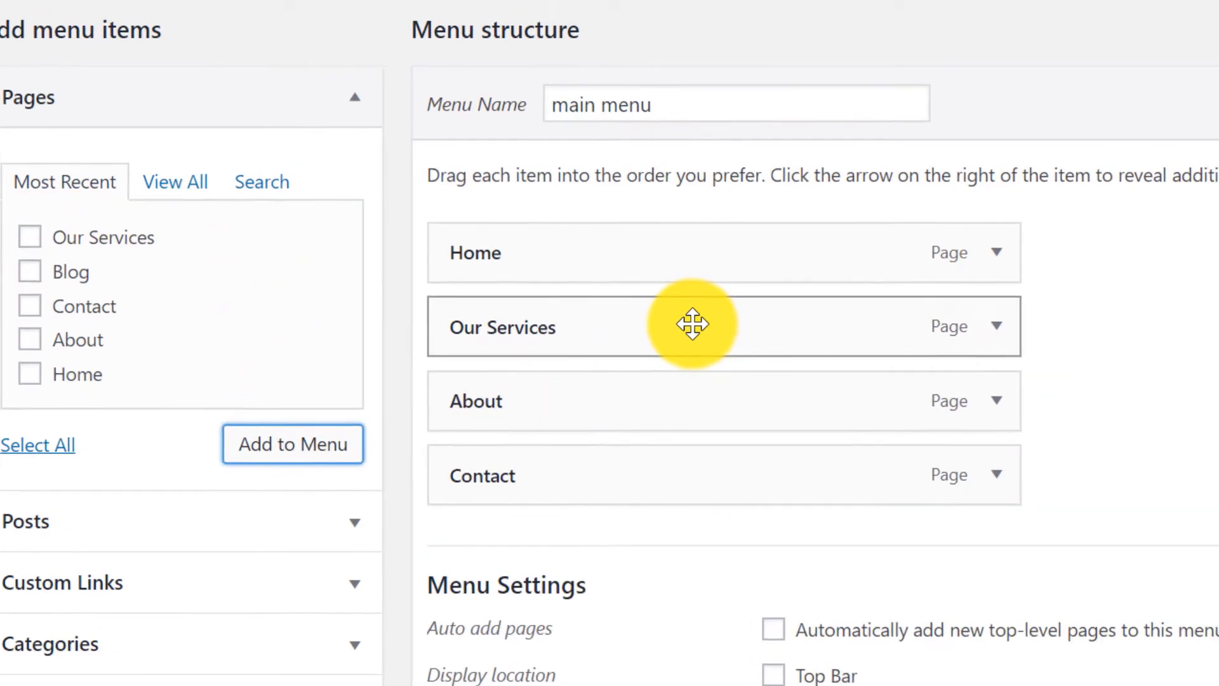
{"action": "left_click", "coordinate": [1030, 261]}
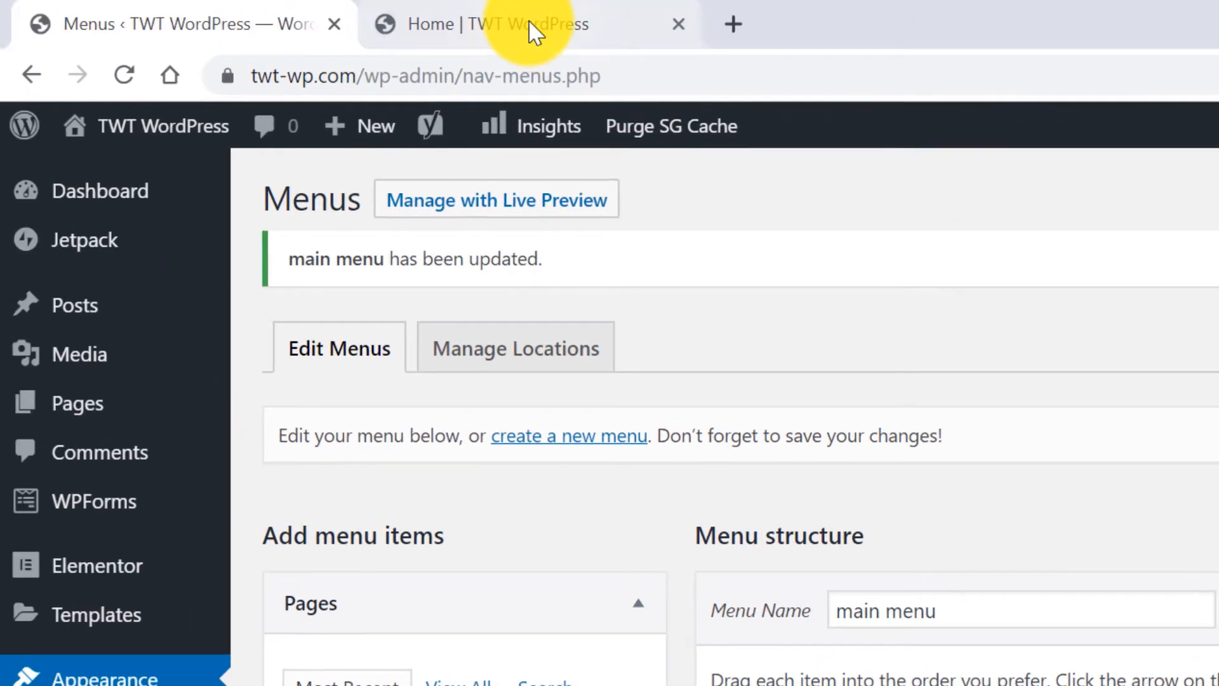
Reload the live site and open Our Services from the new navigation link.
{"action": "left_click", "coordinate": [531, 30]}
{"action": "left_click", "coordinate": [124, 75]}
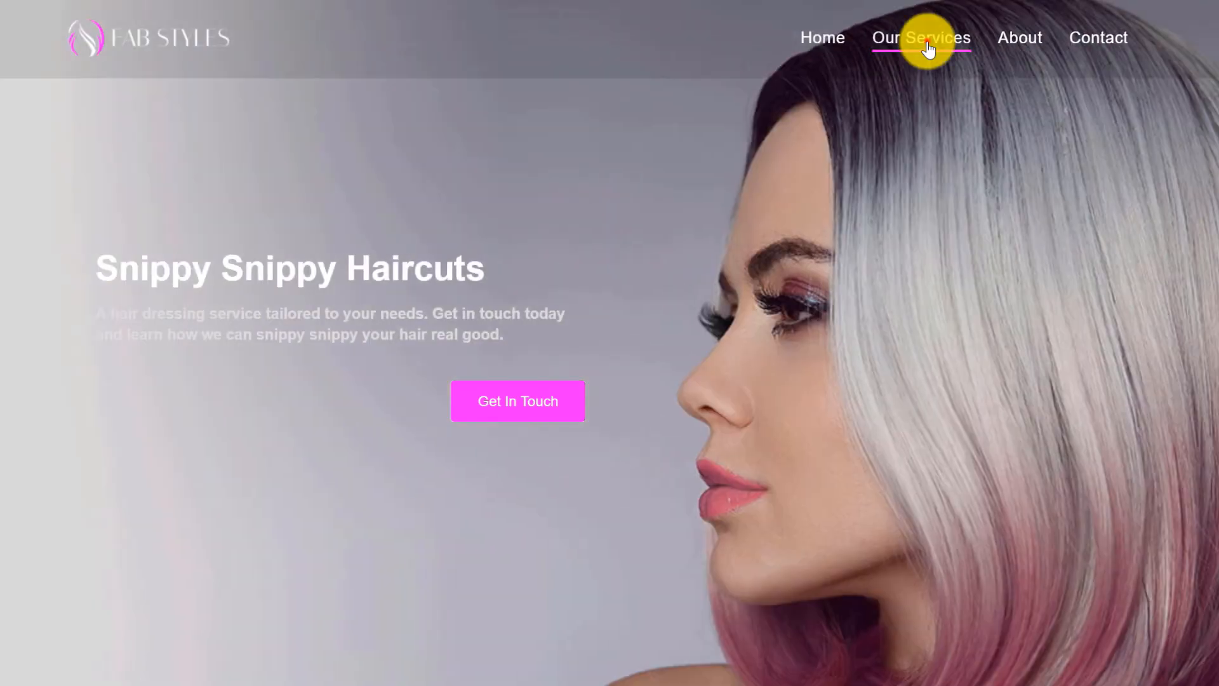
{"action": "left_click", "coordinate": [928, 48]}
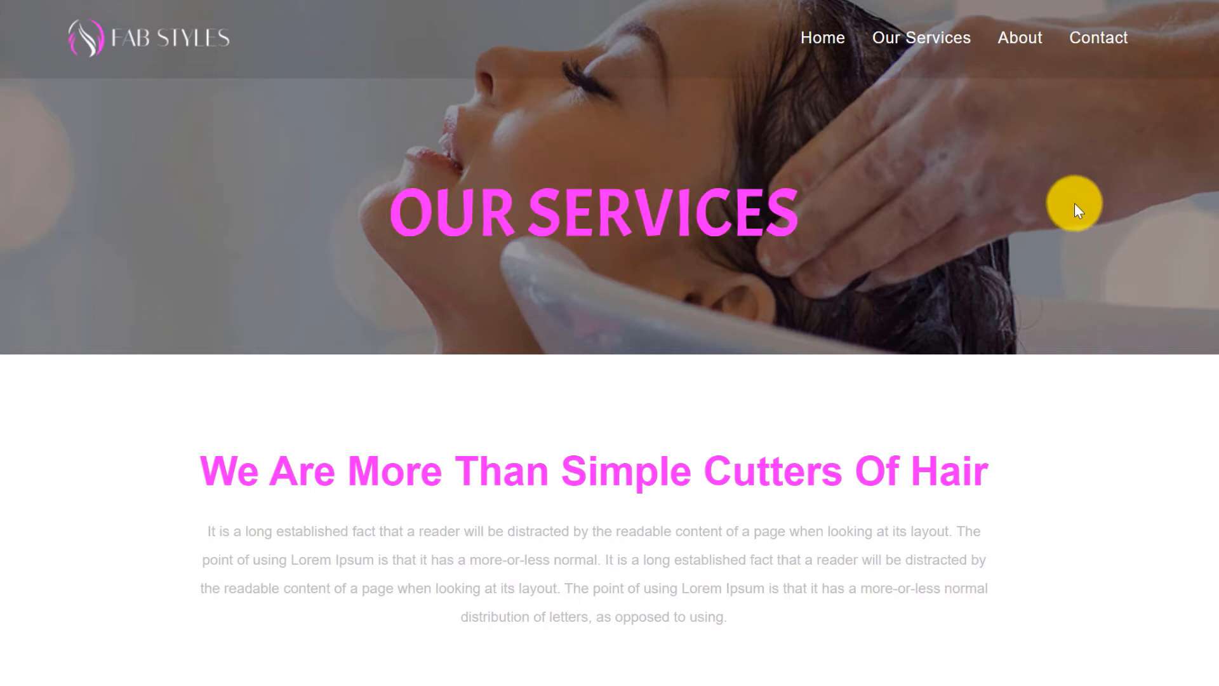
{"action": "scroll", "coordinate": [1076, 203], "scroll_direction": "down", "scroll_amount": 5}
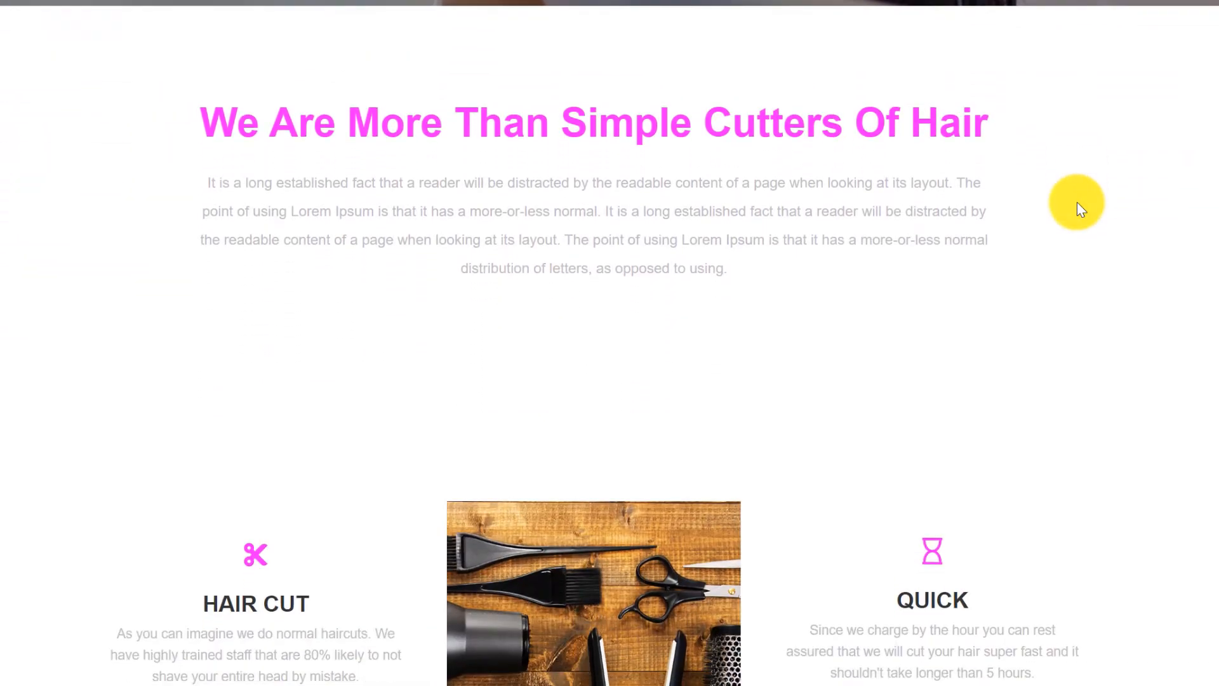
{"action": "scroll", "coordinate": [1079, 207], "scroll_direction": "down", "scroll_amount": 6}
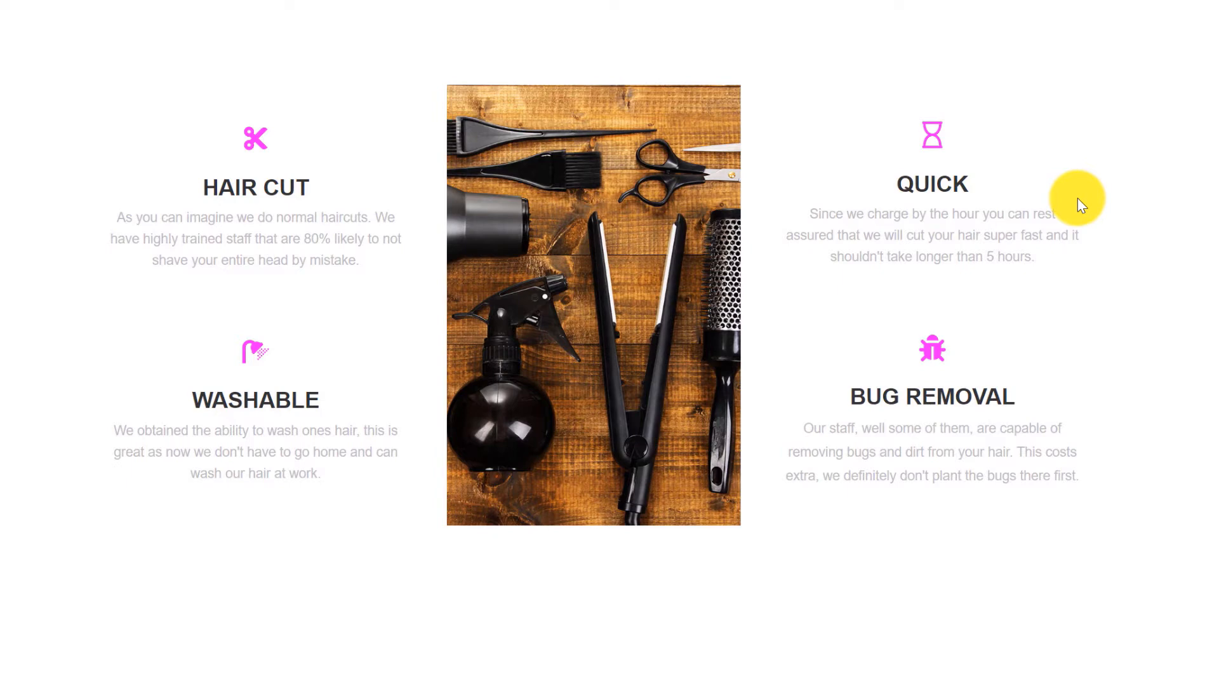
{"action": "scroll", "coordinate": [1077, 198], "scroll_direction": "down", "scroll_amount": 5}
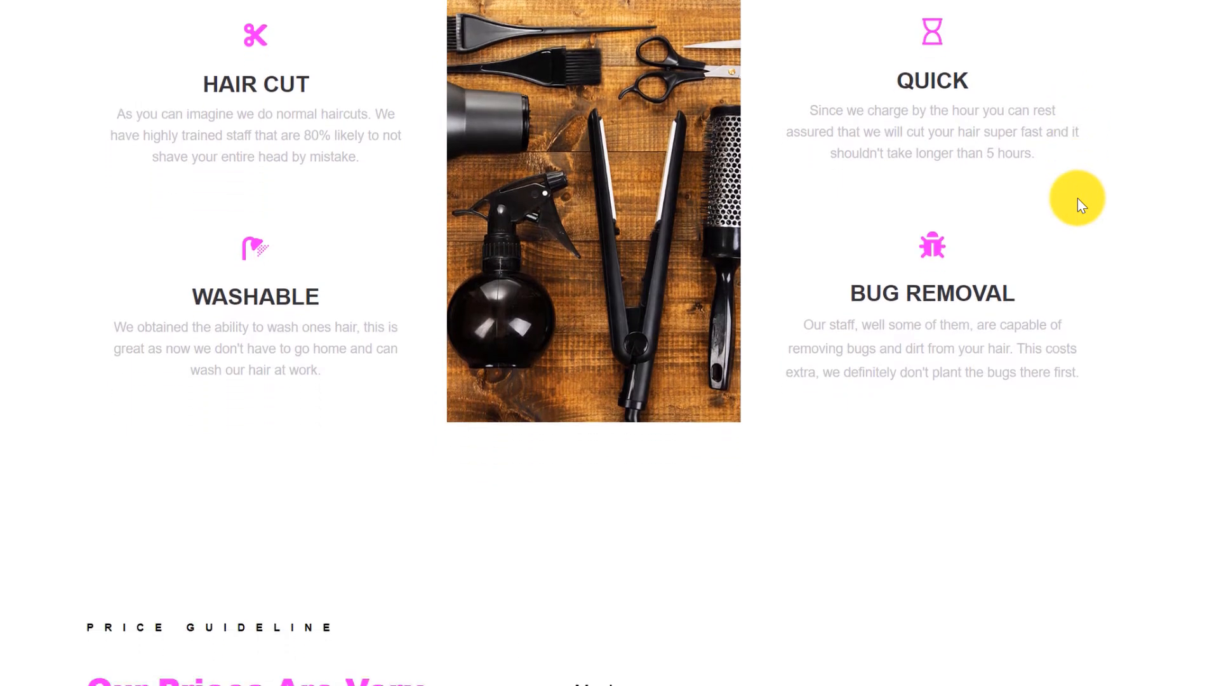
{"action": "scroll", "coordinate": [1081, 205], "scroll_direction": "down", "scroll_amount": 4}
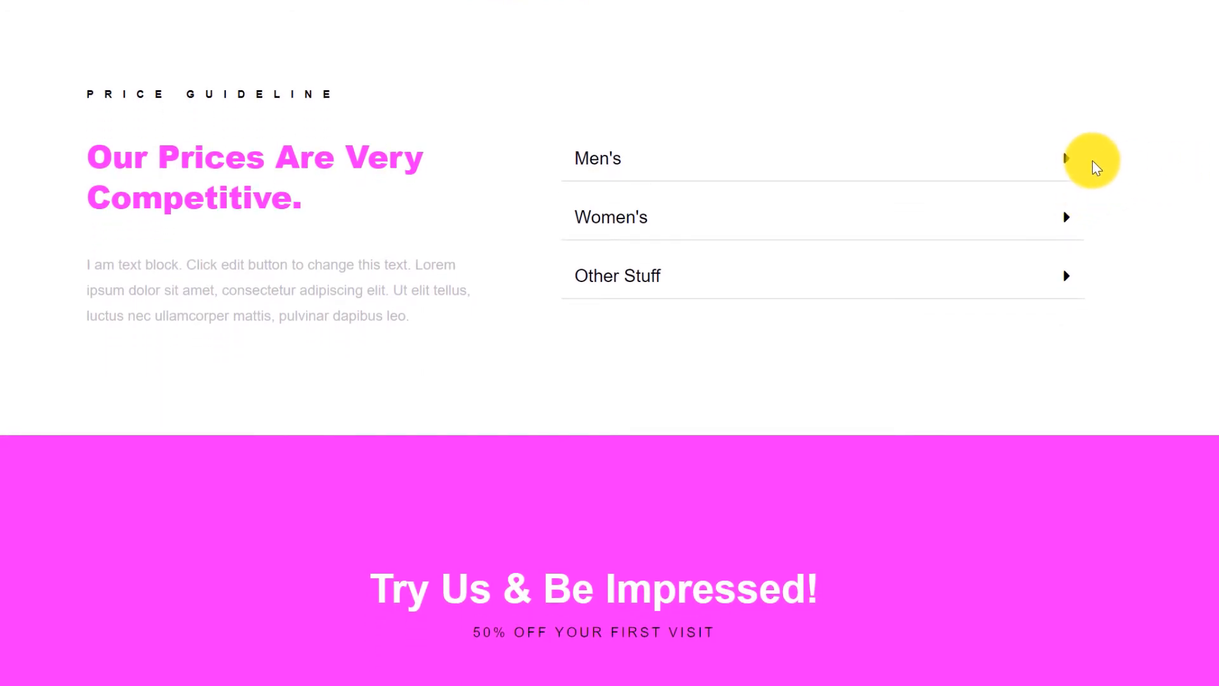
Test the Men's, Women's and Other Stuff price accordions, then scroll down the page.
{"action": "left_click", "coordinate": [1068, 161]}
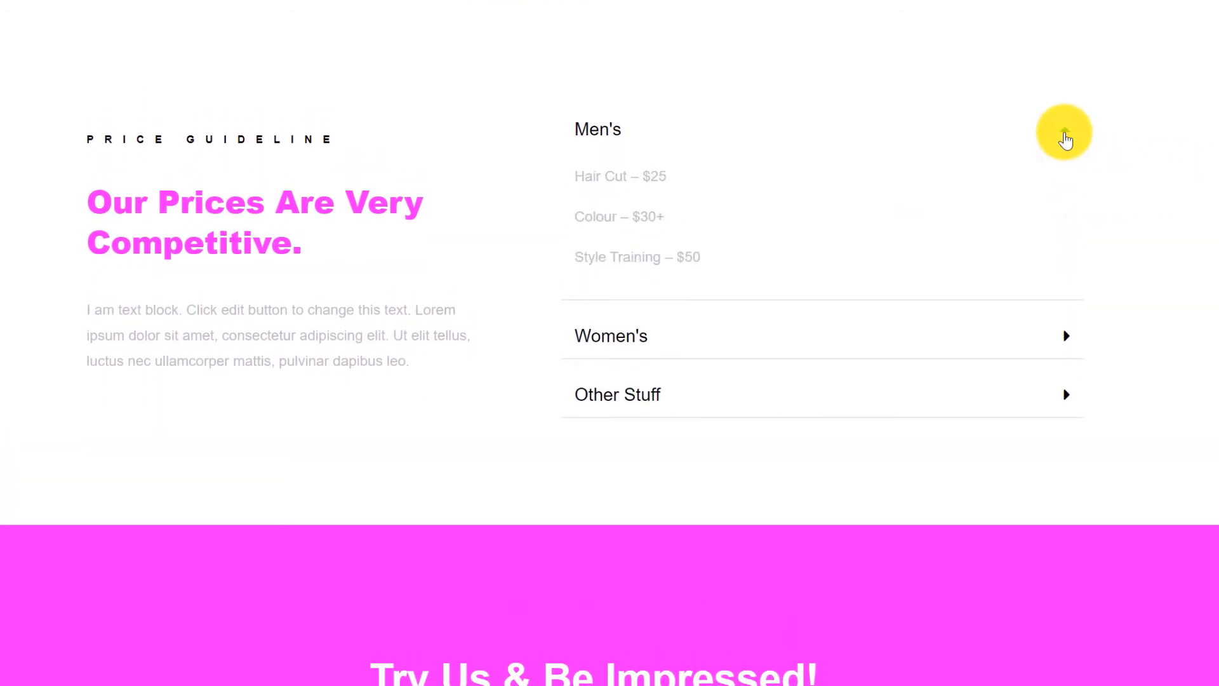
{"action": "left_click", "coordinate": [1066, 336]}
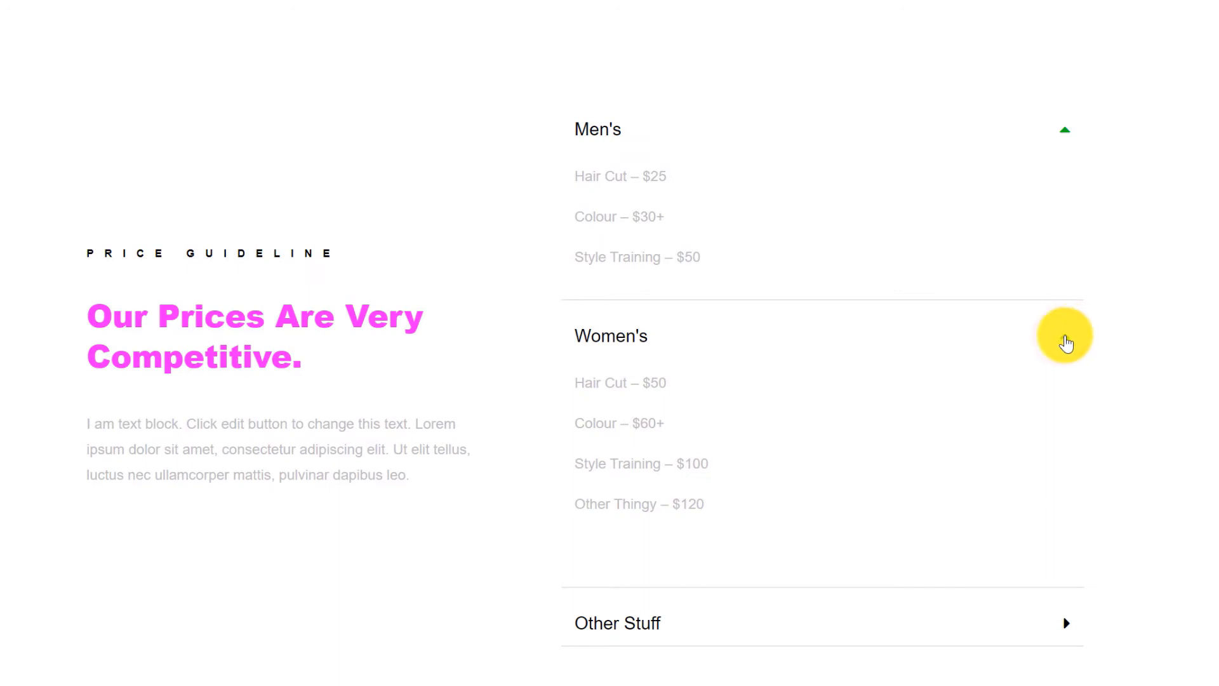
{"action": "left_click", "coordinate": [1067, 336]}
{"action": "left_click", "coordinate": [1066, 130]}
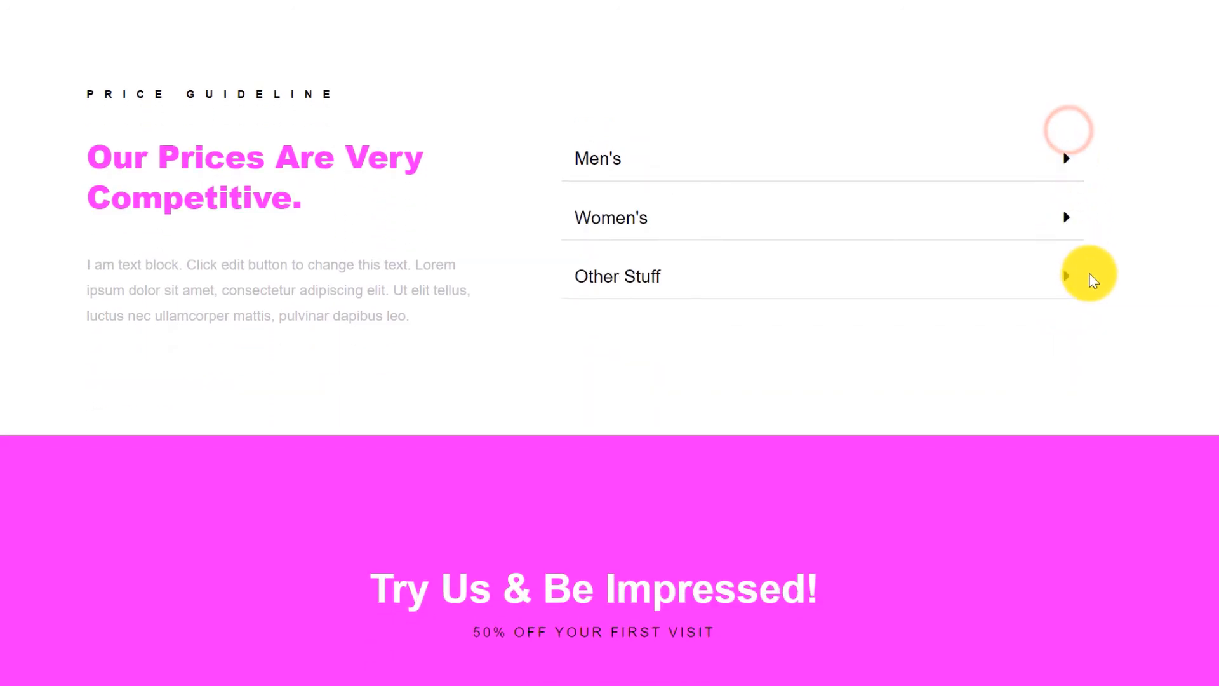
{"action": "left_click", "coordinate": [1043, 277]}
{"action": "left_click", "coordinate": [1058, 250]}
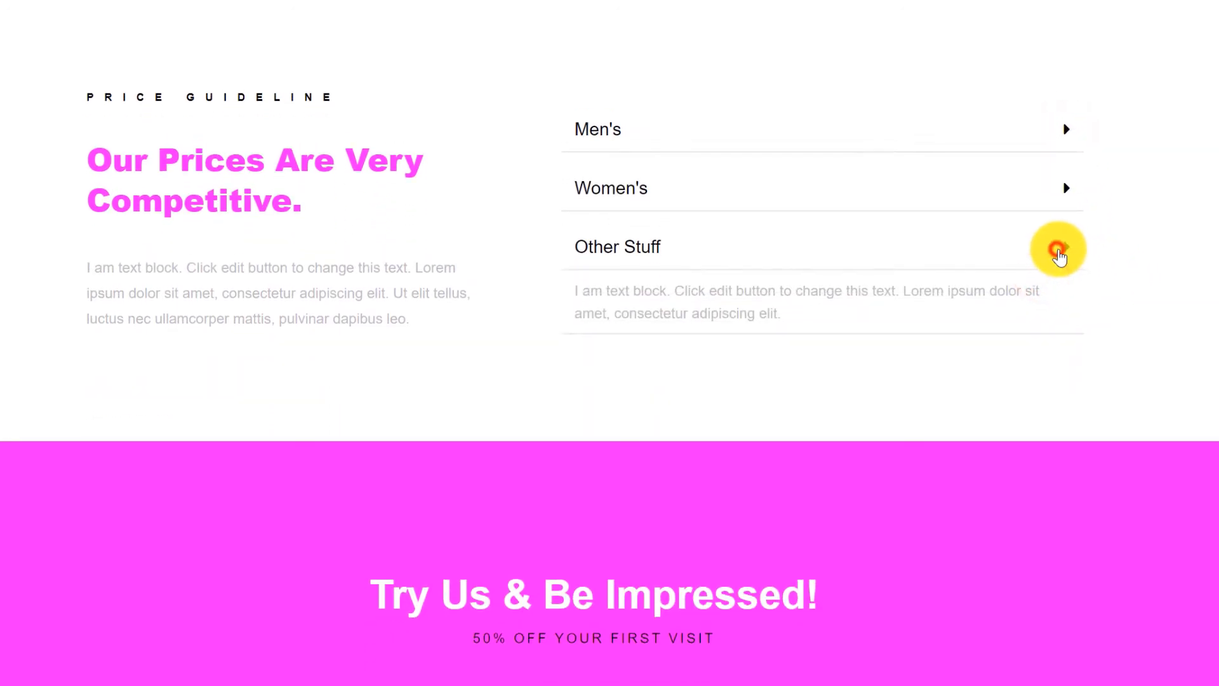
{"action": "scroll", "coordinate": [1154, 244], "scroll_direction": "down", "scroll_amount": 5}
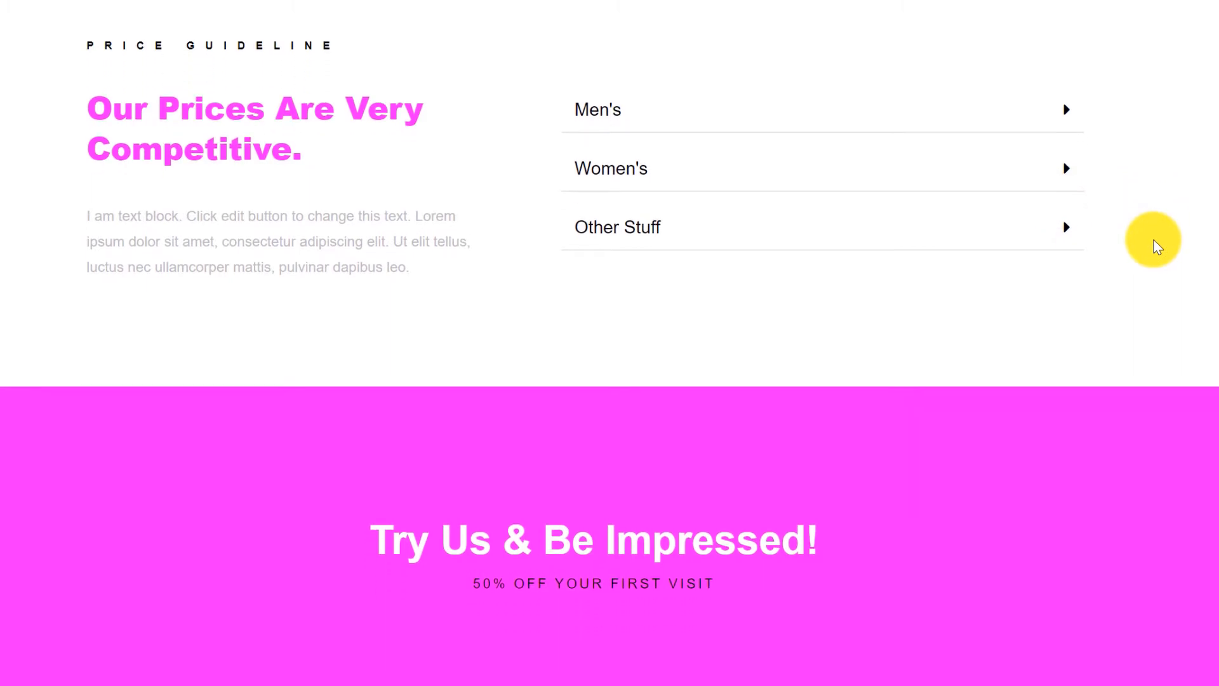
{"action": "scroll", "coordinate": [1153, 239], "scroll_direction": "down", "scroll_amount": 1}
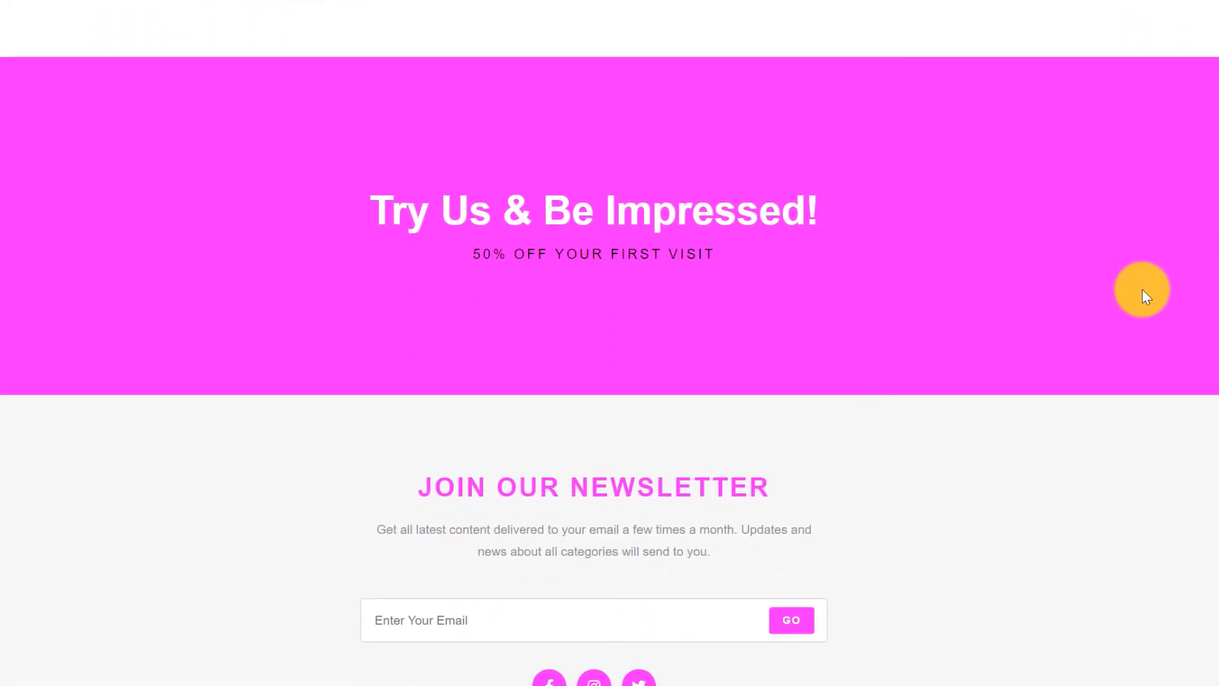
{"action": "scroll", "coordinate": [1142, 288], "scroll_direction": "down", "scroll_amount": 1}
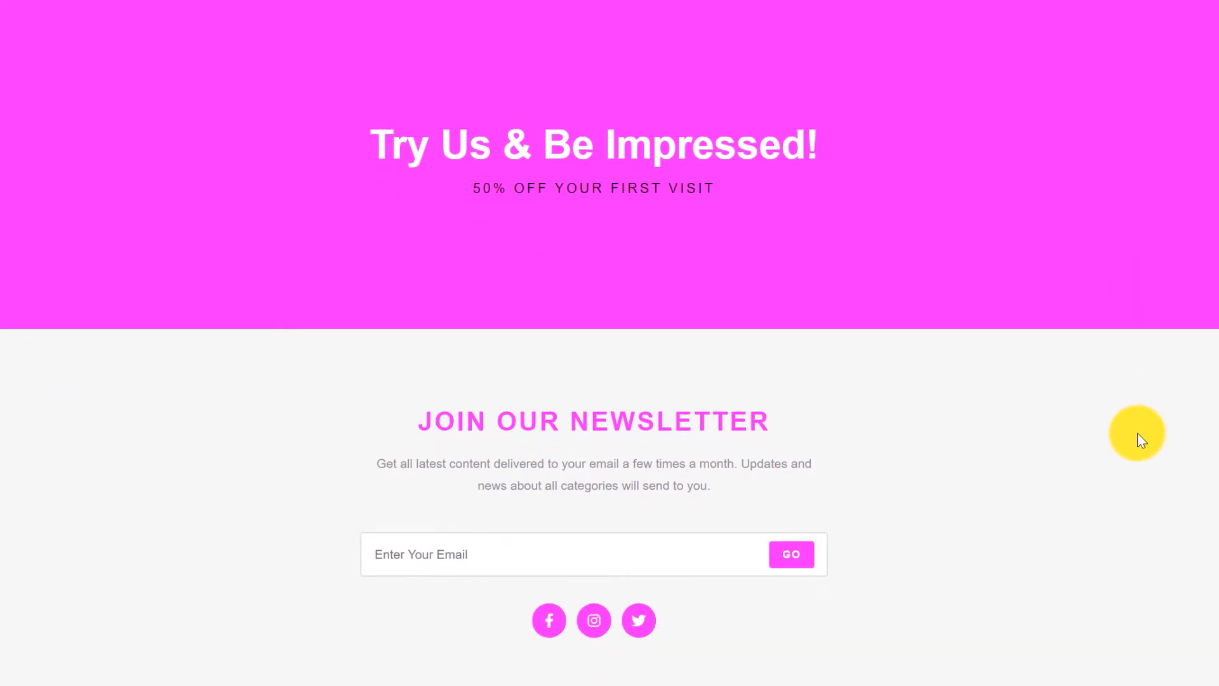
{"action": "scroll", "coordinate": [1137, 434], "scroll_direction": "up", "scroll_amount": 17}
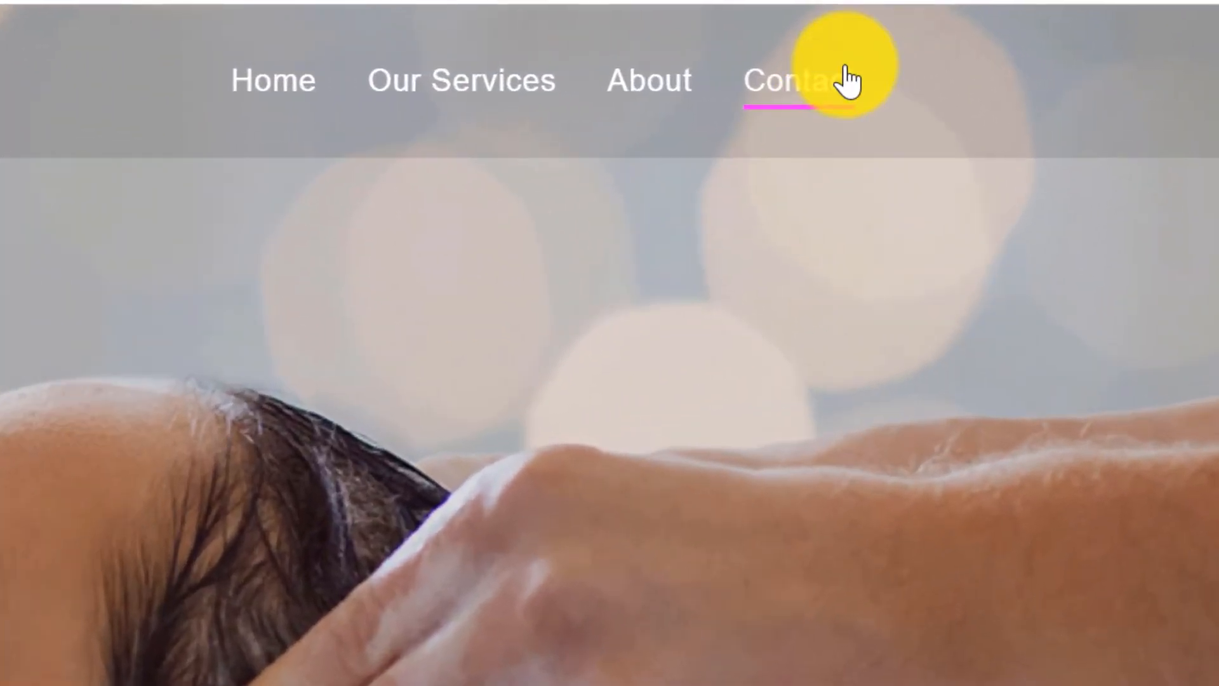
Check the live Contact page and its form, then return to the Menus admin tab.
{"action": "left_click", "coordinate": [841, 80]}
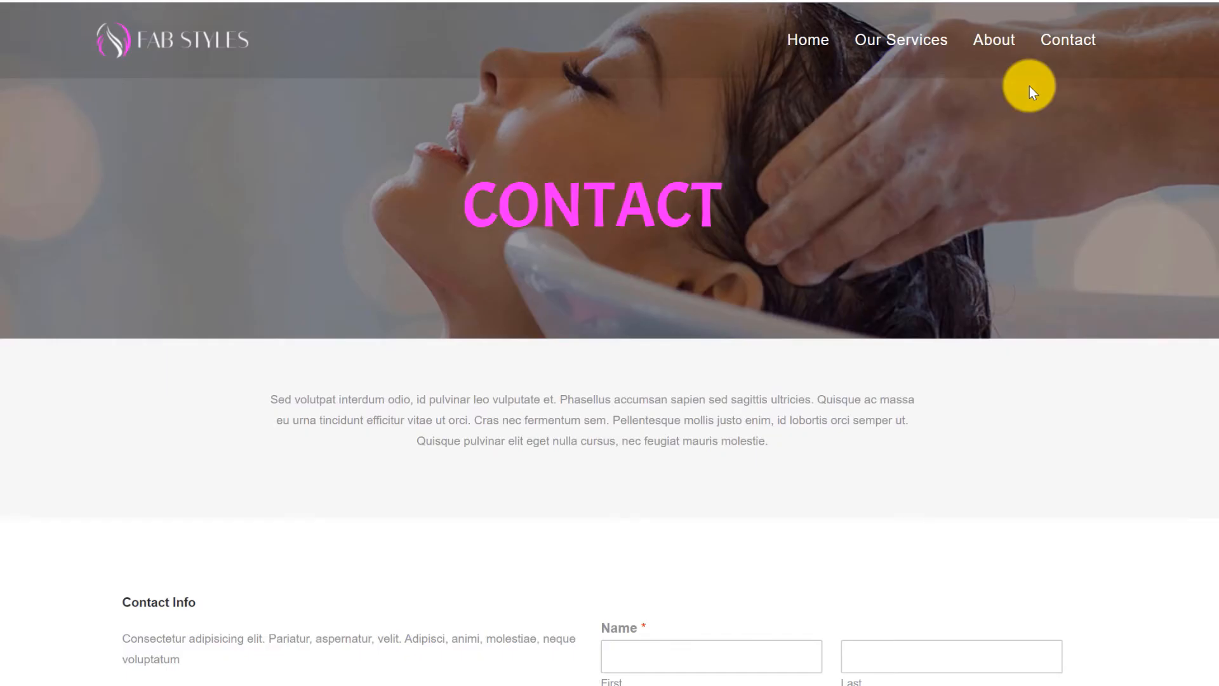
{"action": "scroll", "coordinate": [1031, 113], "scroll_direction": "down", "scroll_amount": 3}
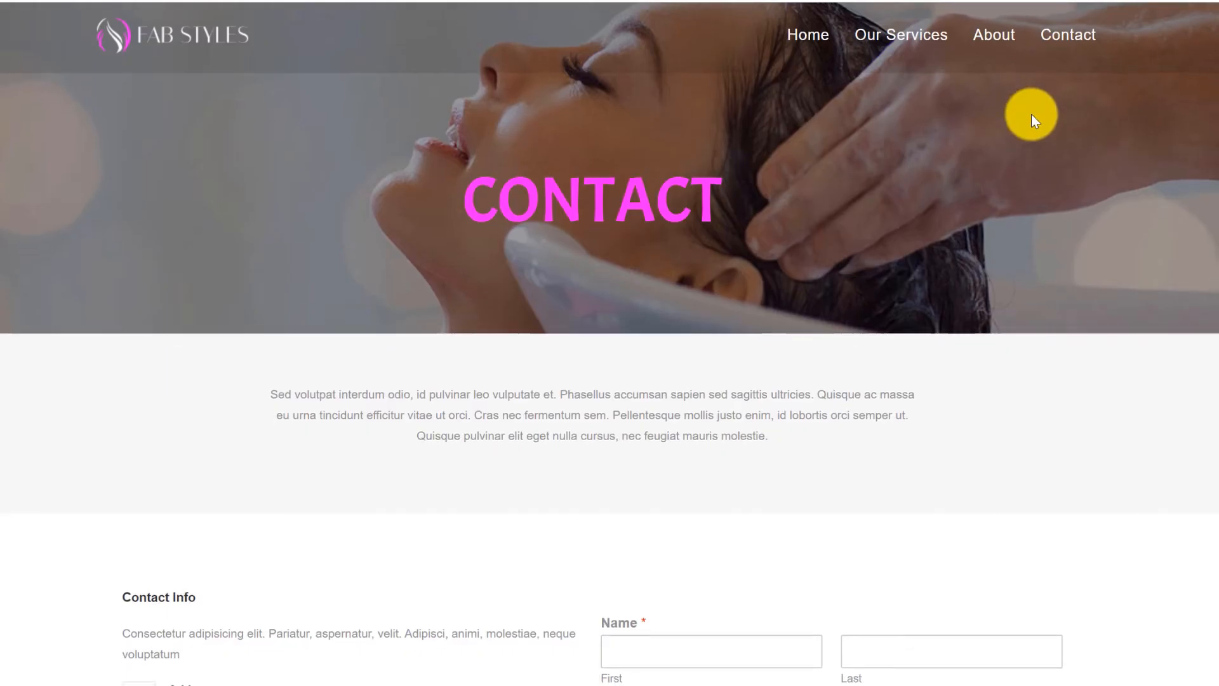
{"action": "scroll", "coordinate": [1034, 110], "scroll_direction": "down", "scroll_amount": 4}
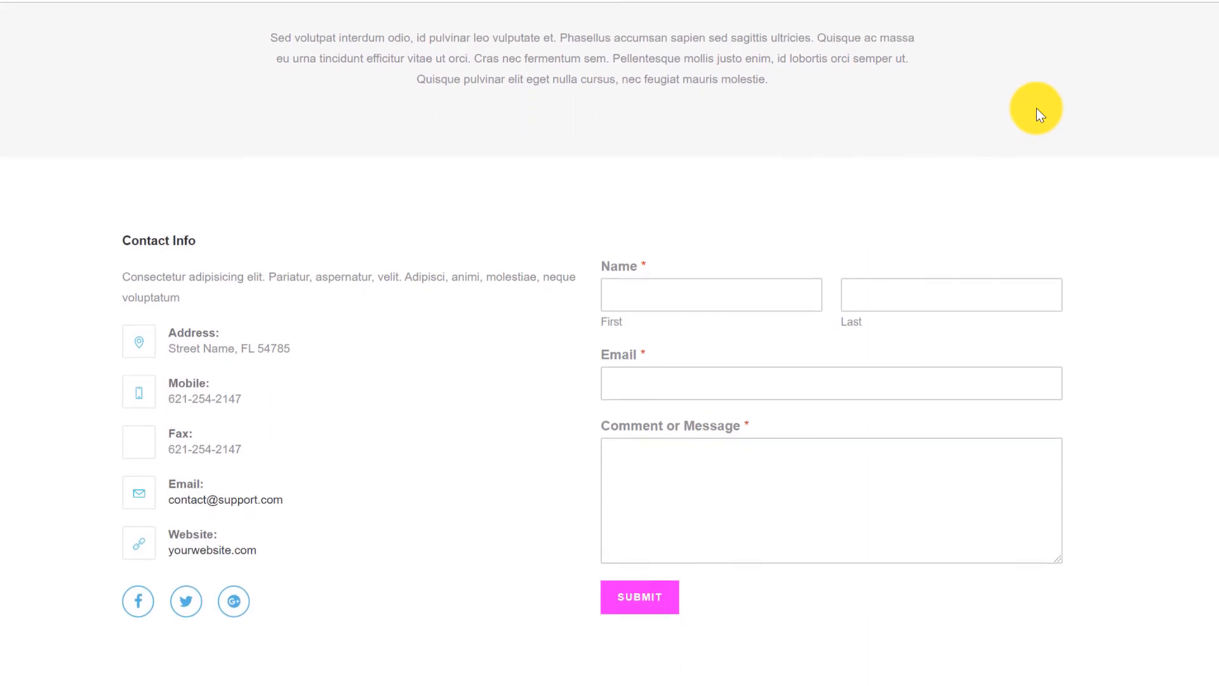
{"action": "scroll", "coordinate": [1051, 112], "scroll_direction": "down", "scroll_amount": 5}
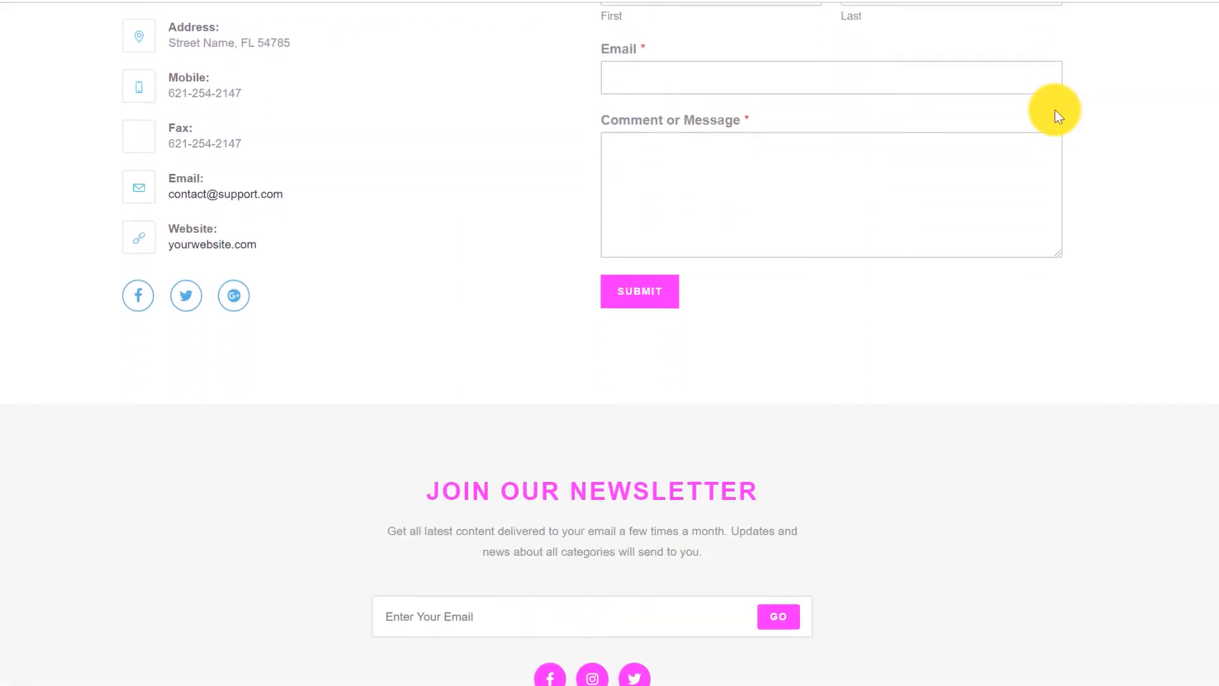
{"action": "scroll", "coordinate": [1056, 111], "scroll_direction": "up", "scroll_amount": 8}
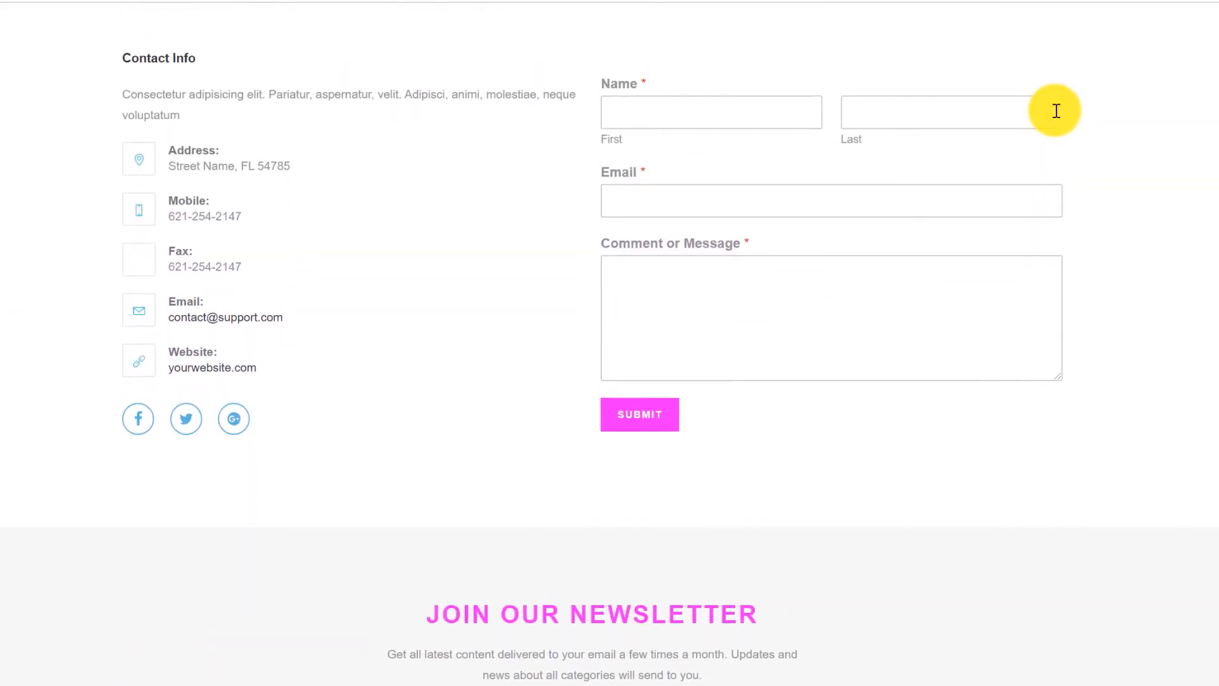
{"action": "scroll", "coordinate": [1055, 112], "scroll_direction": "up", "scroll_amount": 4}
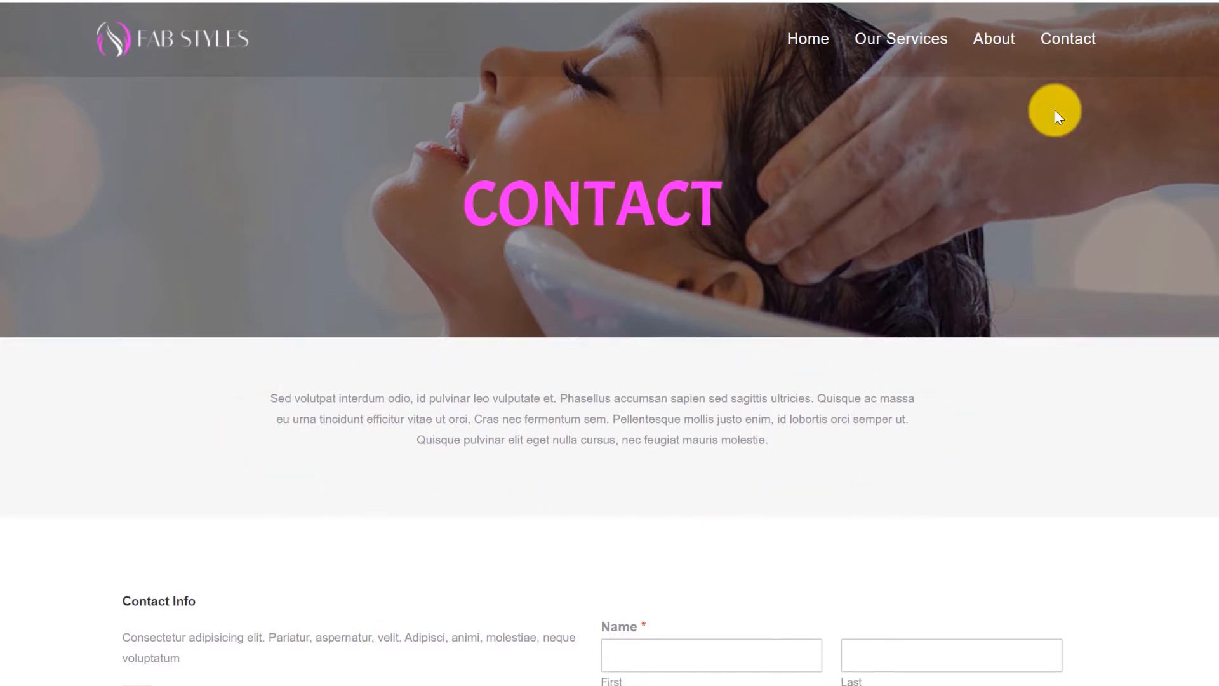
{"action": "scroll", "coordinate": [1054, 109], "scroll_direction": "down", "scroll_amount": 5}
{"action": "scroll", "coordinate": [1056, 113], "scroll_direction": "down", "scroll_amount": 1}
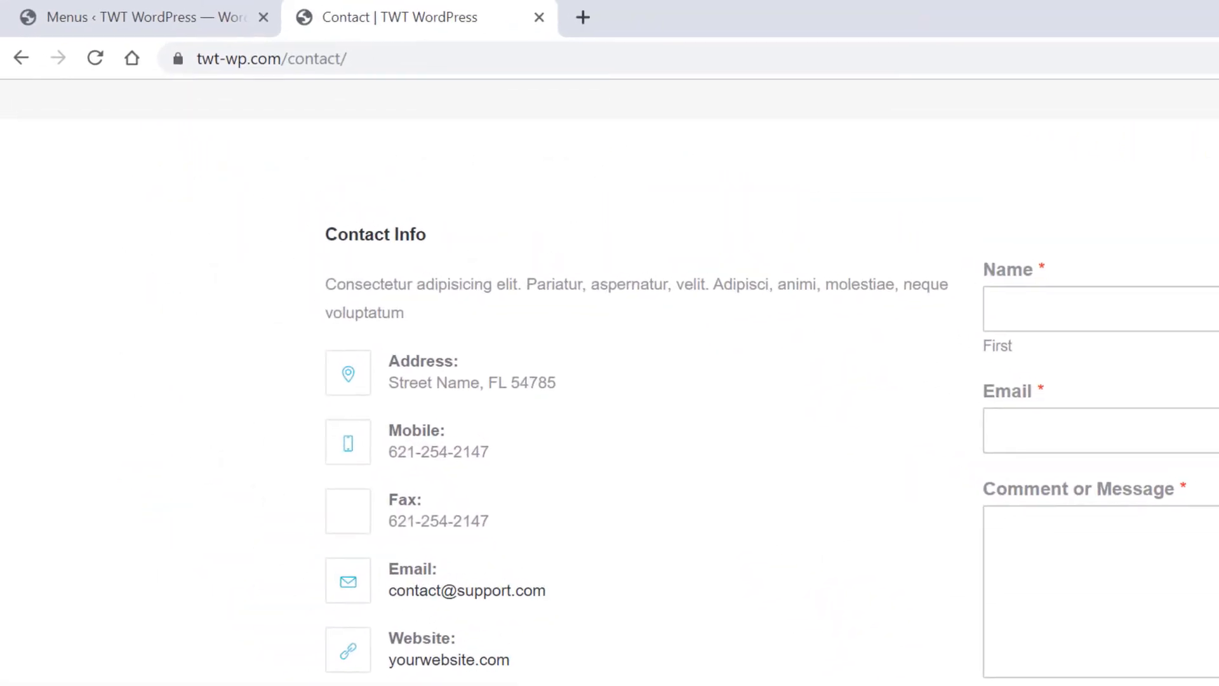
{"action": "left_click", "coordinate": [169, 20]}
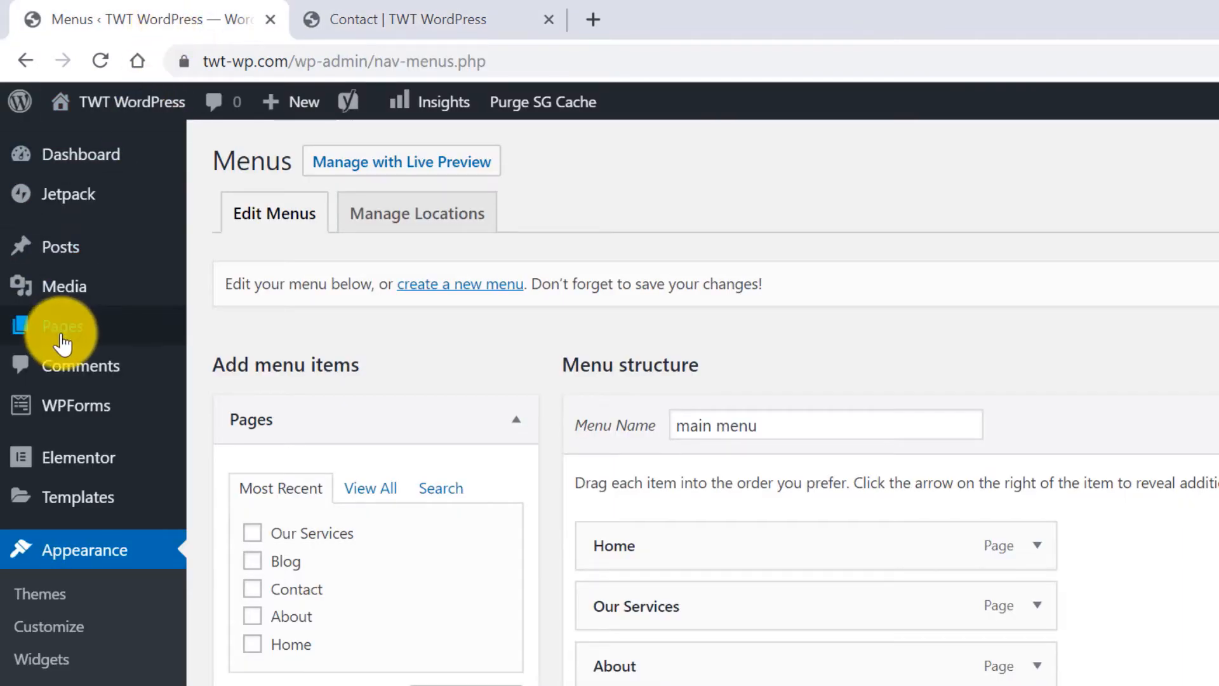
Edit Contact in Elementor, delete the lorem-ipsum section, and open the Contact Info widget's settings.
{"action": "mouse_move", "coordinate": [111, 343]}
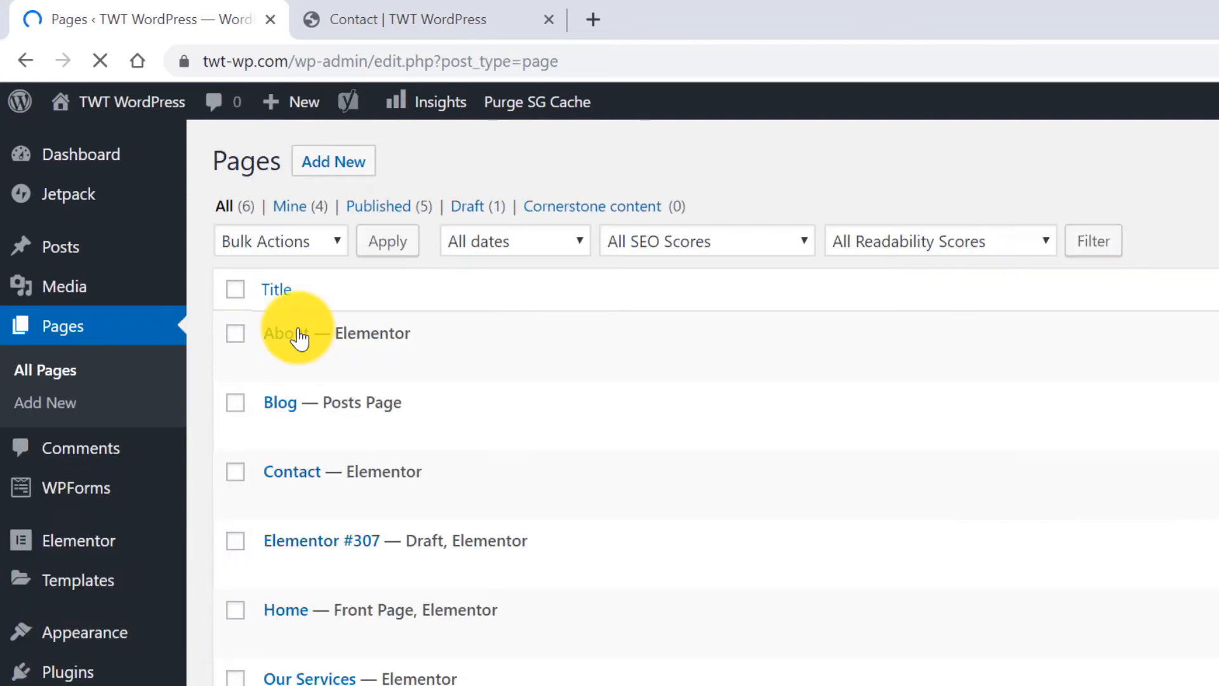
{"action": "mouse_move", "coordinate": [526, 506]}
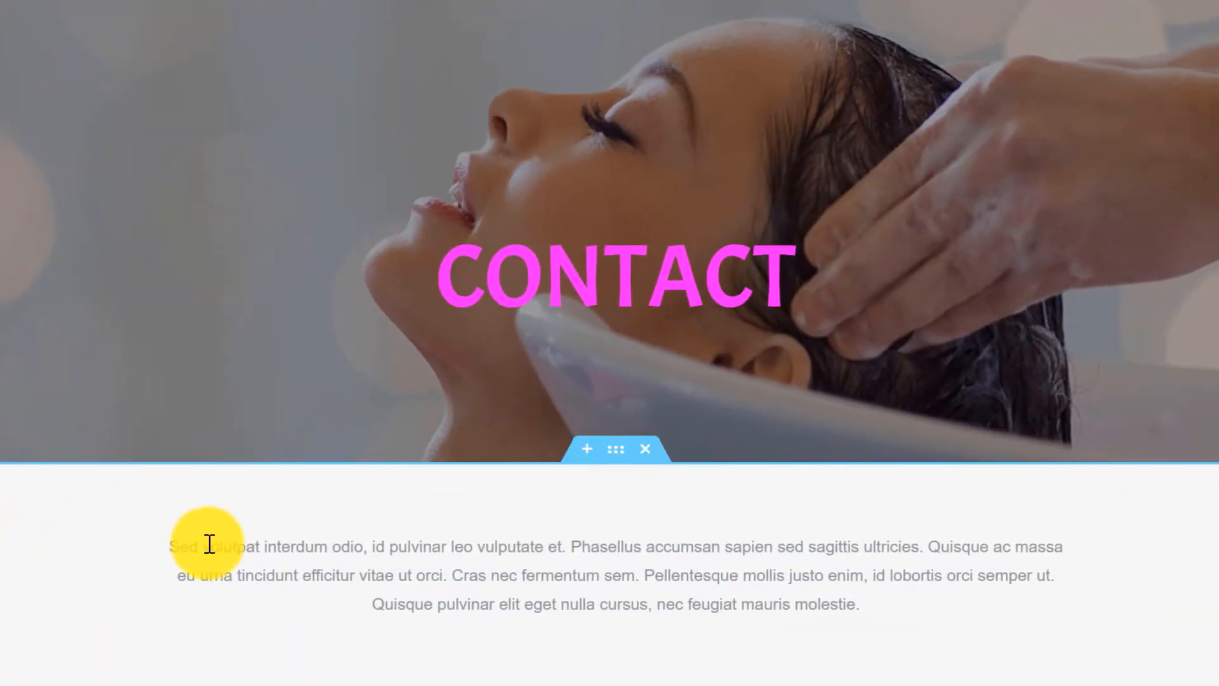
{"action": "left_click", "coordinate": [647, 450]}
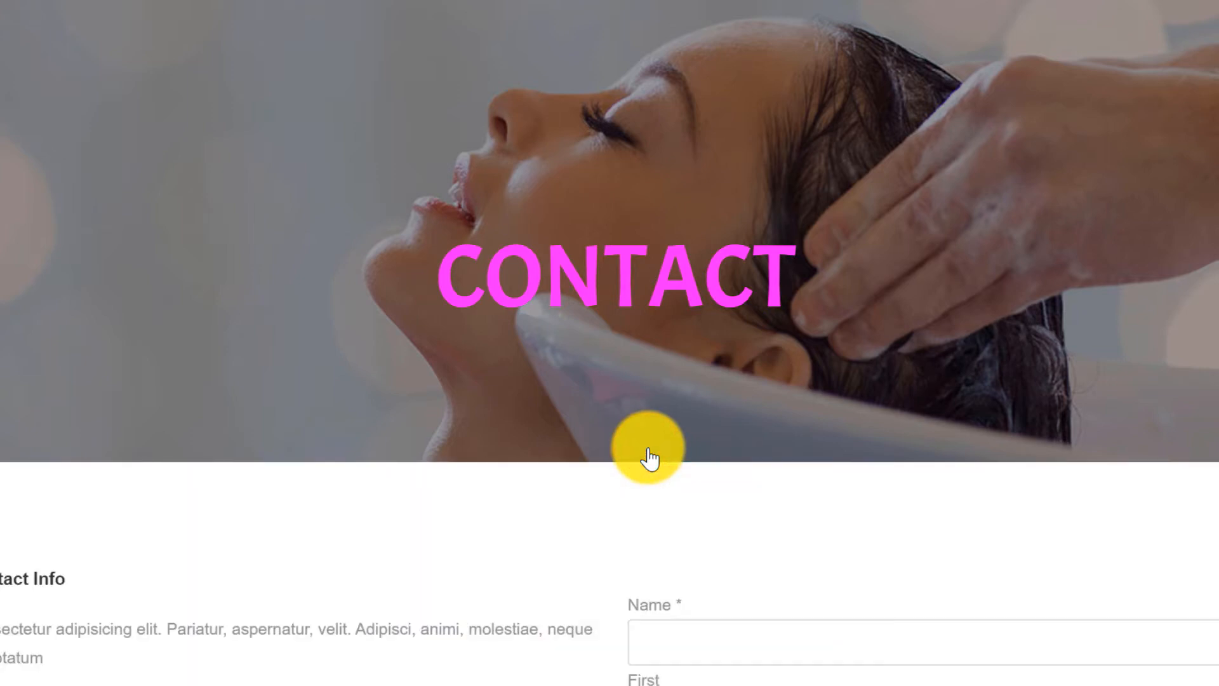
{"action": "scroll", "coordinate": [647, 447], "scroll_direction": "down", "scroll_amount": 3}
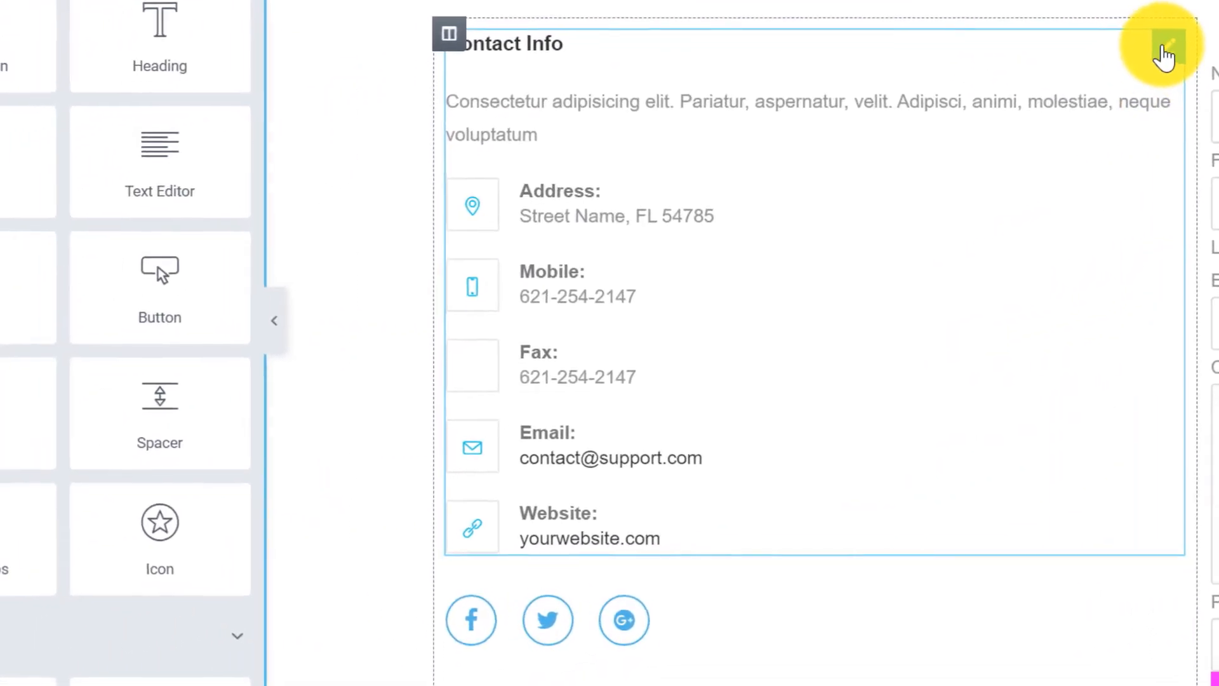
{"action": "left_click", "coordinate": [1166, 48]}
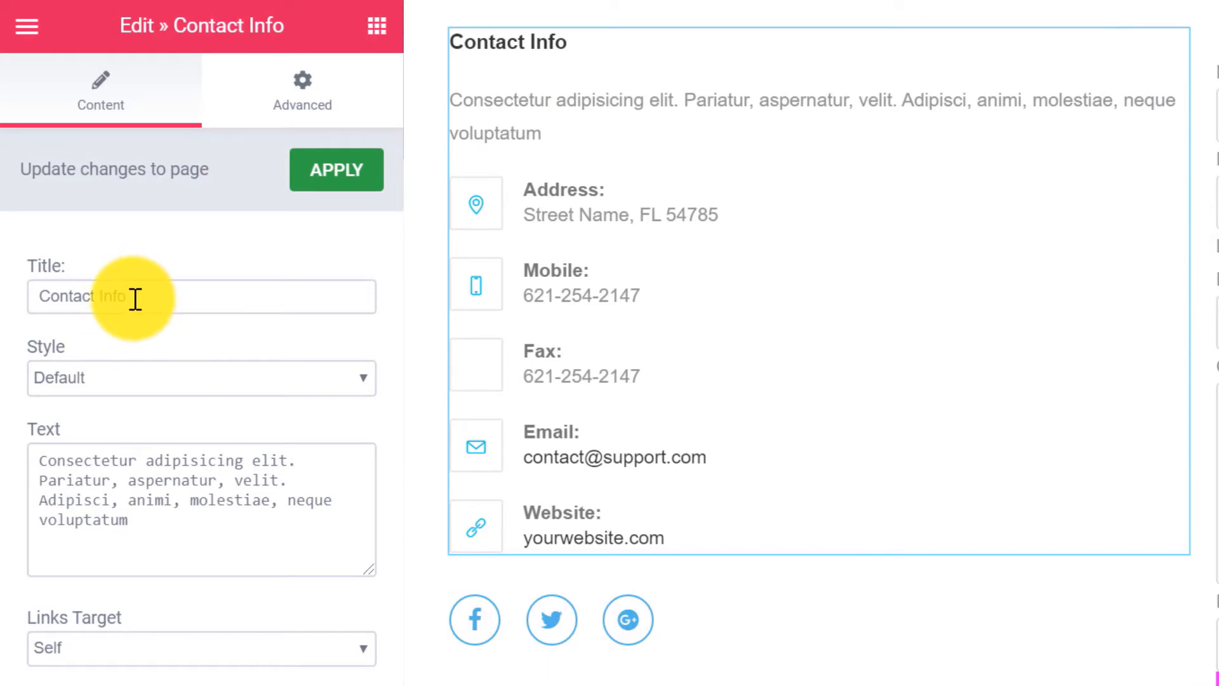
Switch Contact Info to Big Icons and set the intro to 'If you have an questions or inquiries please contact us'.
{"action": "left_click", "coordinate": [182, 382]}
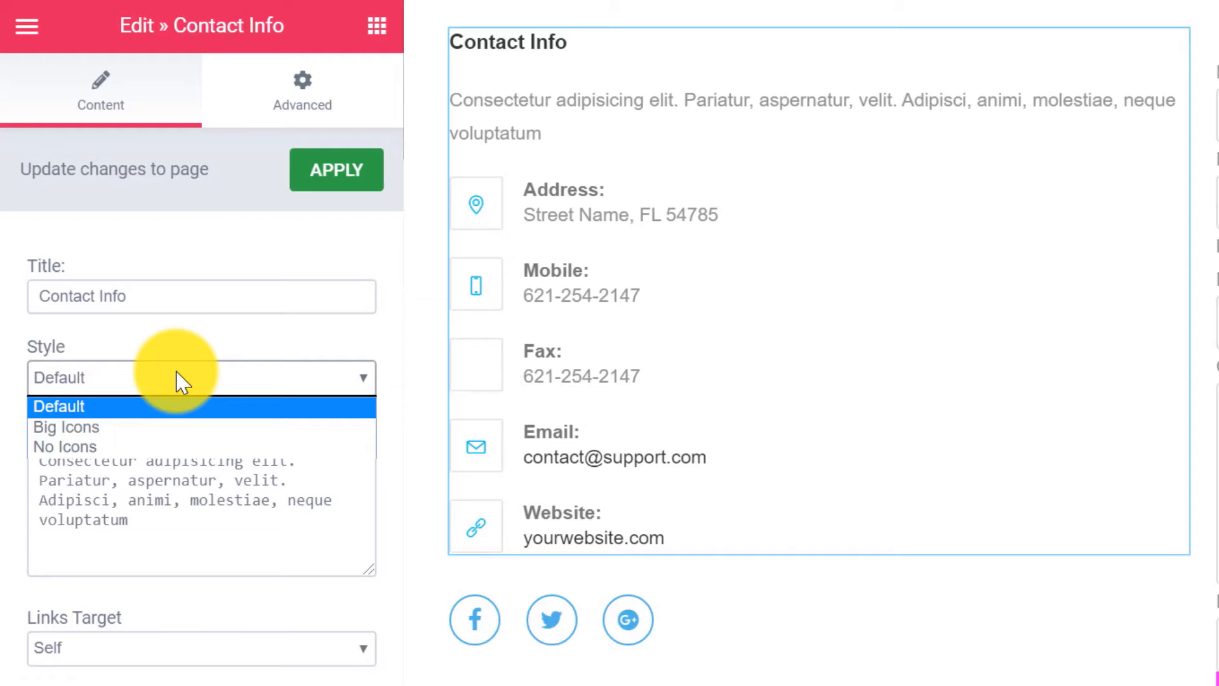
{"action": "left_click", "coordinate": [128, 430]}
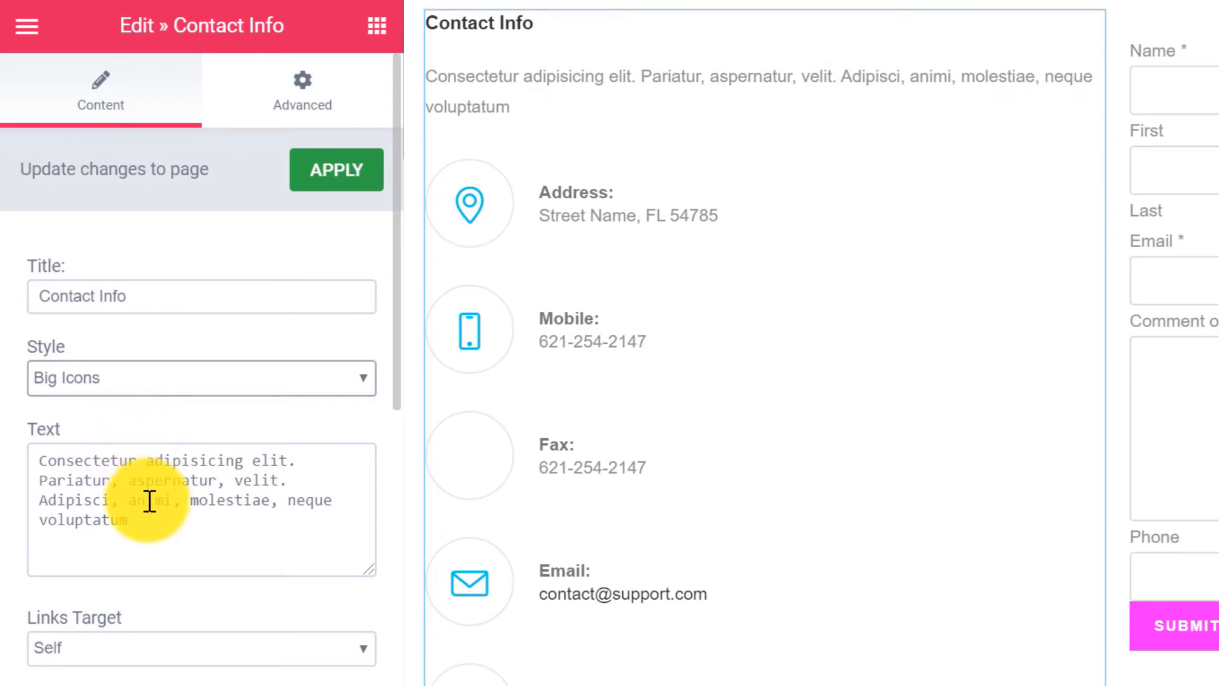
{"action": "left_click", "coordinate": [144, 523]}
{"action": "left_click_drag", "start_coordinate": [143, 523], "coordinate": [1, 436]}
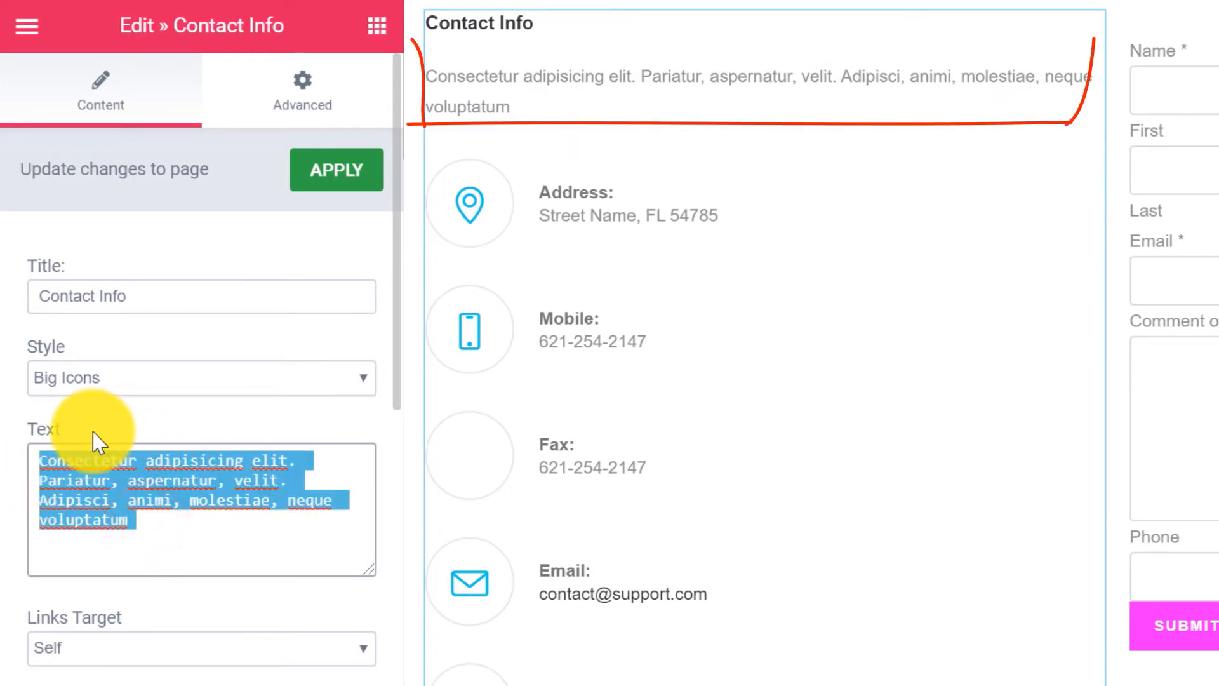
{"action": "type", "text": "If"}
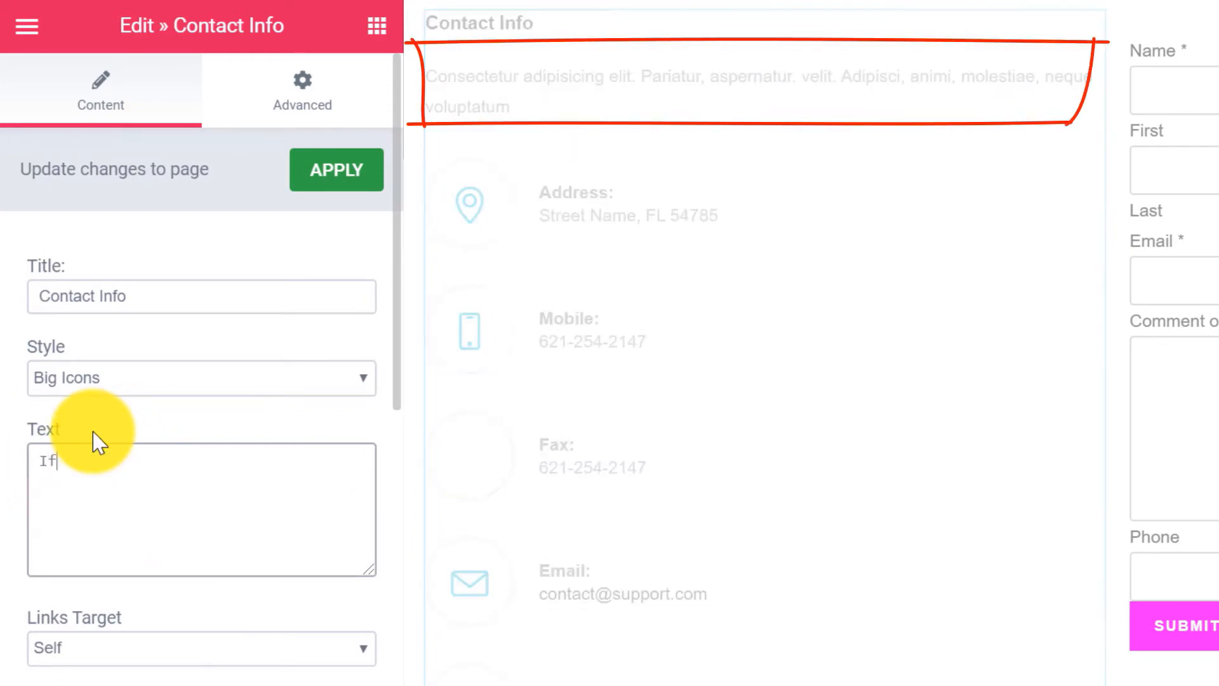
{"action": "type", "text": " you have an questi"}
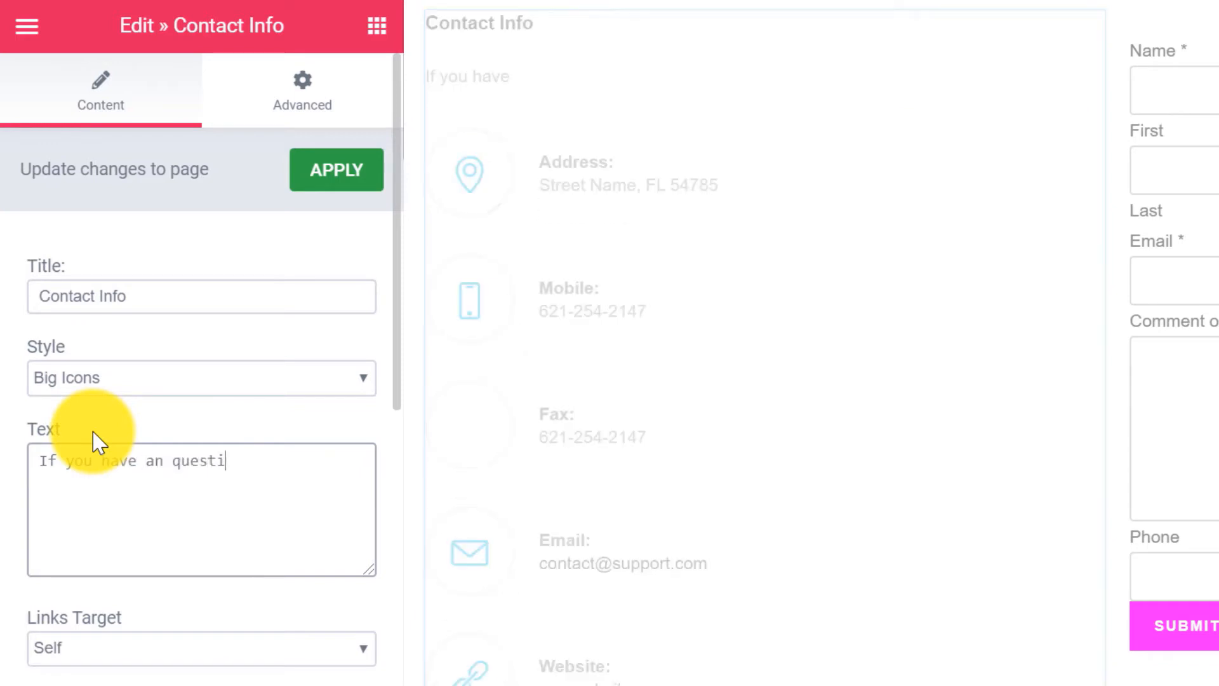
{"action": "type", "text": "ons or EN"}
{"action": "key", "text": "BackSpace"}
{"action": "key", "text": "BackSpace"}
{"action": "type", "text": "e"}
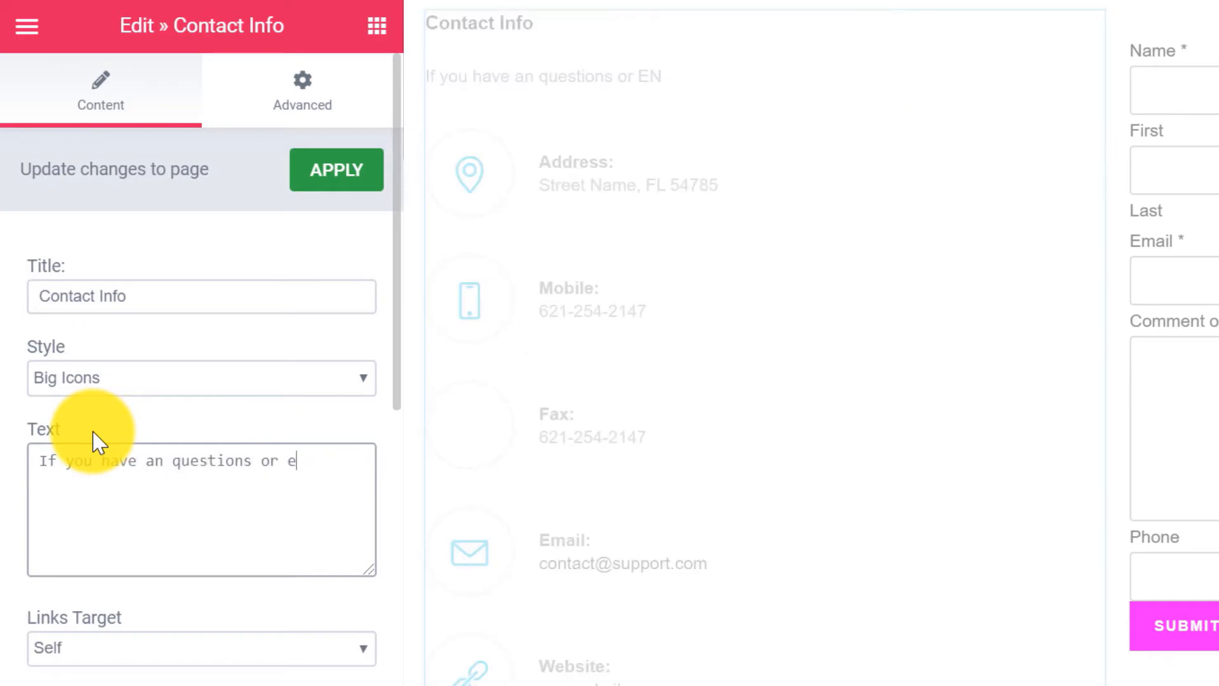
{"action": "type", "text": "nquiries pleas"}
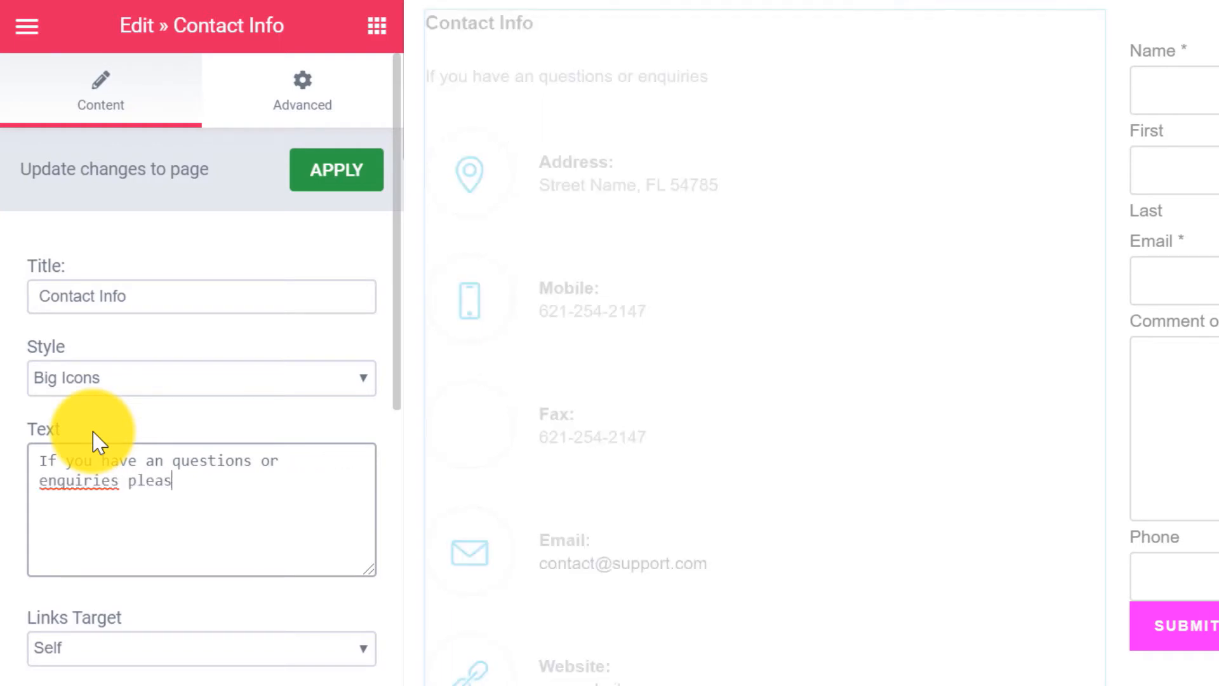
{"action": "type", "text": "e contact us"}
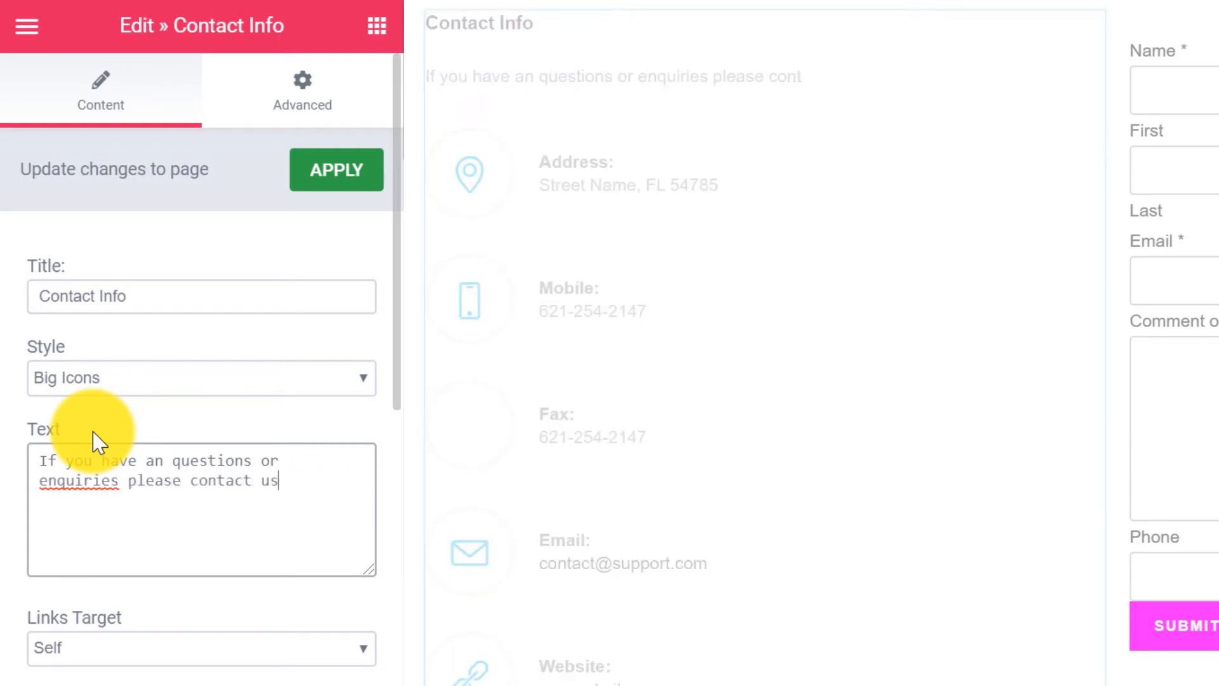
{"action": "right_click", "coordinate": [98, 481]}
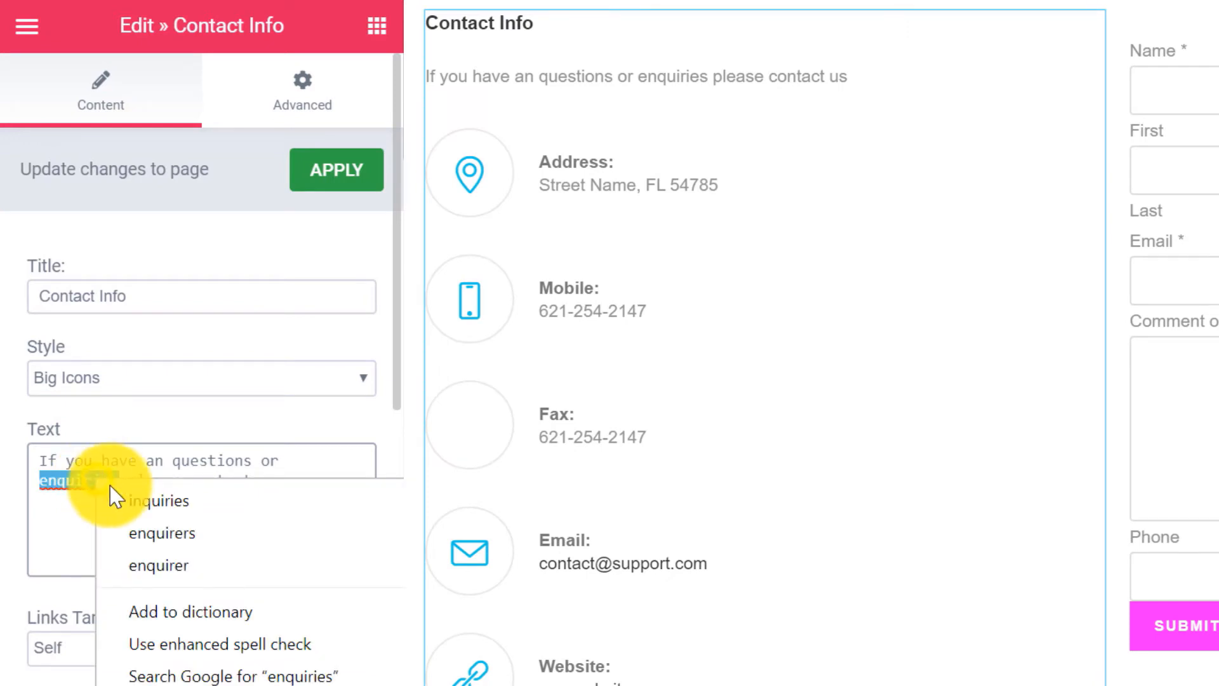
{"action": "left_click", "coordinate": [178, 505]}
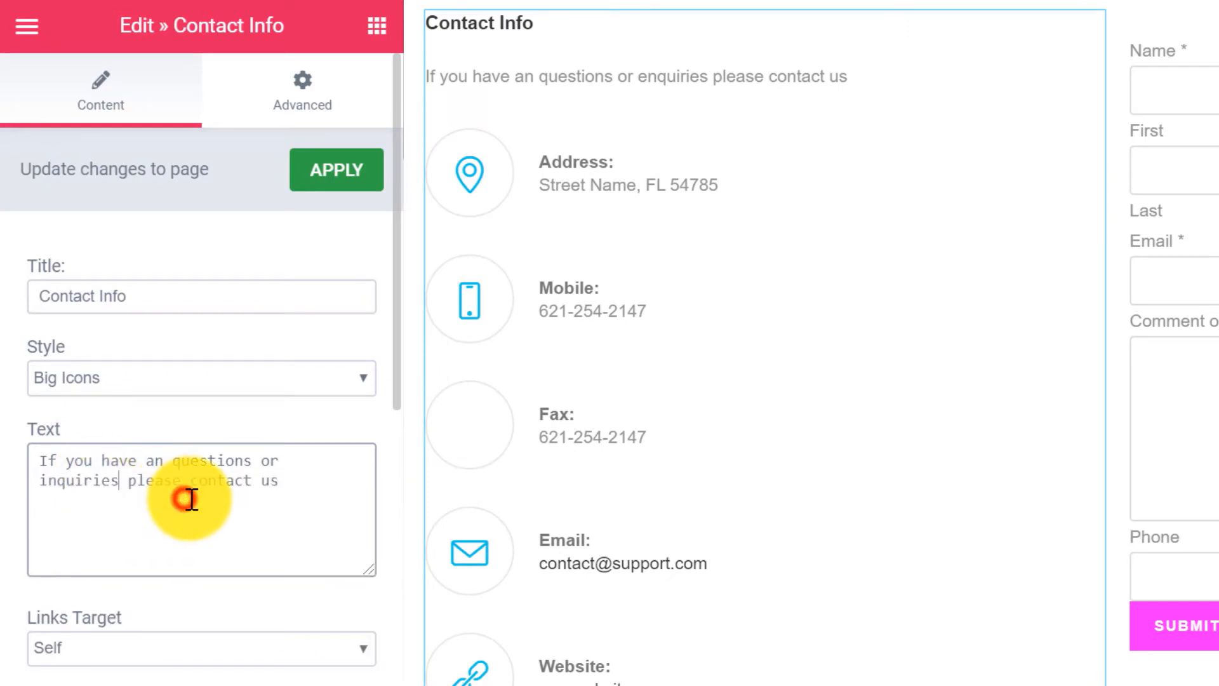
{"action": "left_click", "coordinate": [295, 482]}
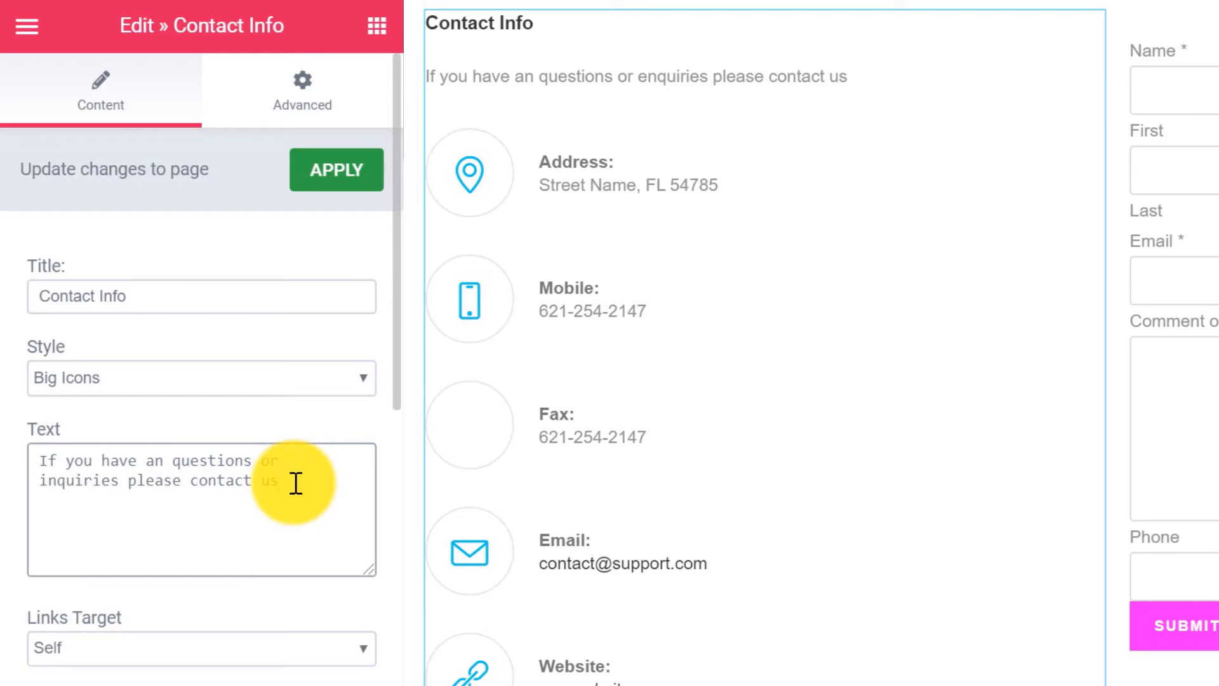
Clear the Fax item's title and number in the Contact Info widget.
{"action": "scroll", "coordinate": [325, 478], "scroll_direction": "down", "scroll_amount": 10}
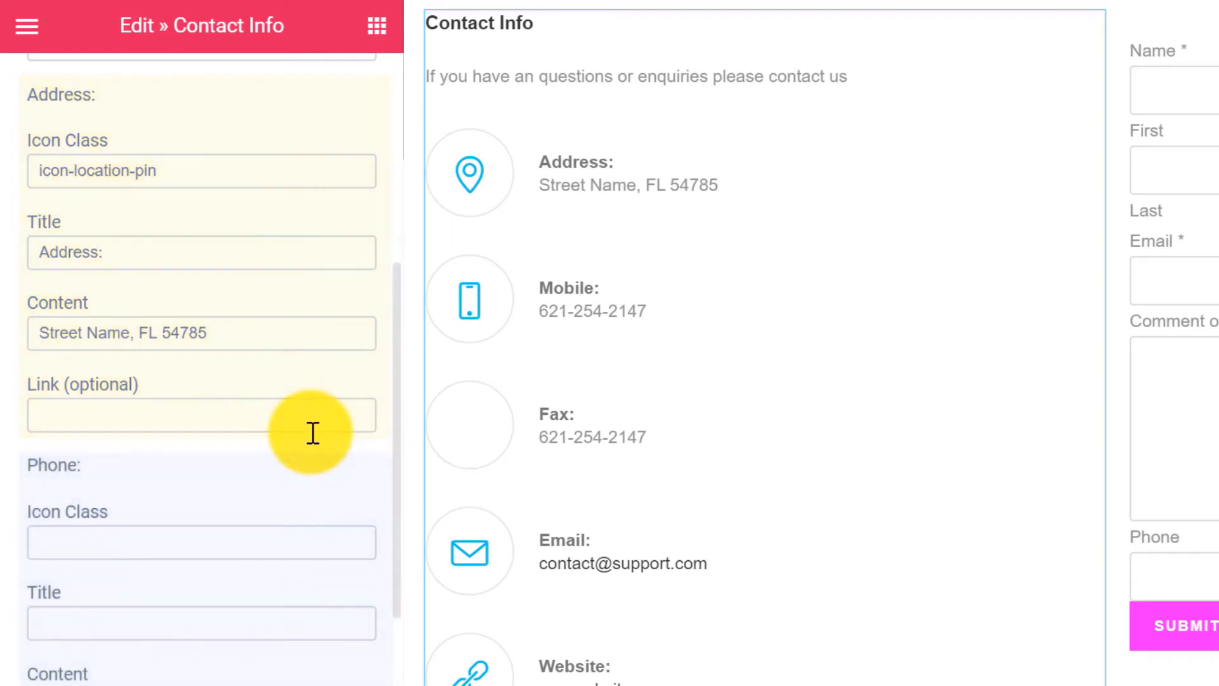
{"action": "scroll", "coordinate": [313, 430], "scroll_direction": "down", "scroll_amount": 9}
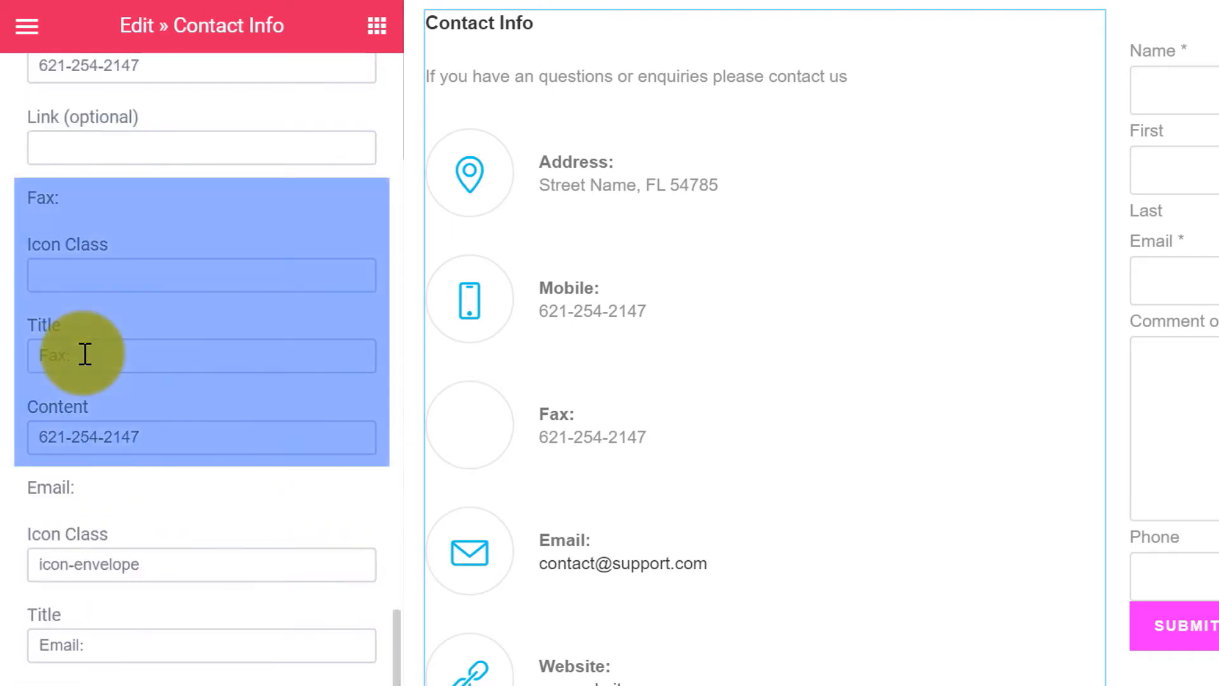
{"action": "double_click", "coordinate": [122, 355]}
{"action": "key", "text": "BackSpace"}
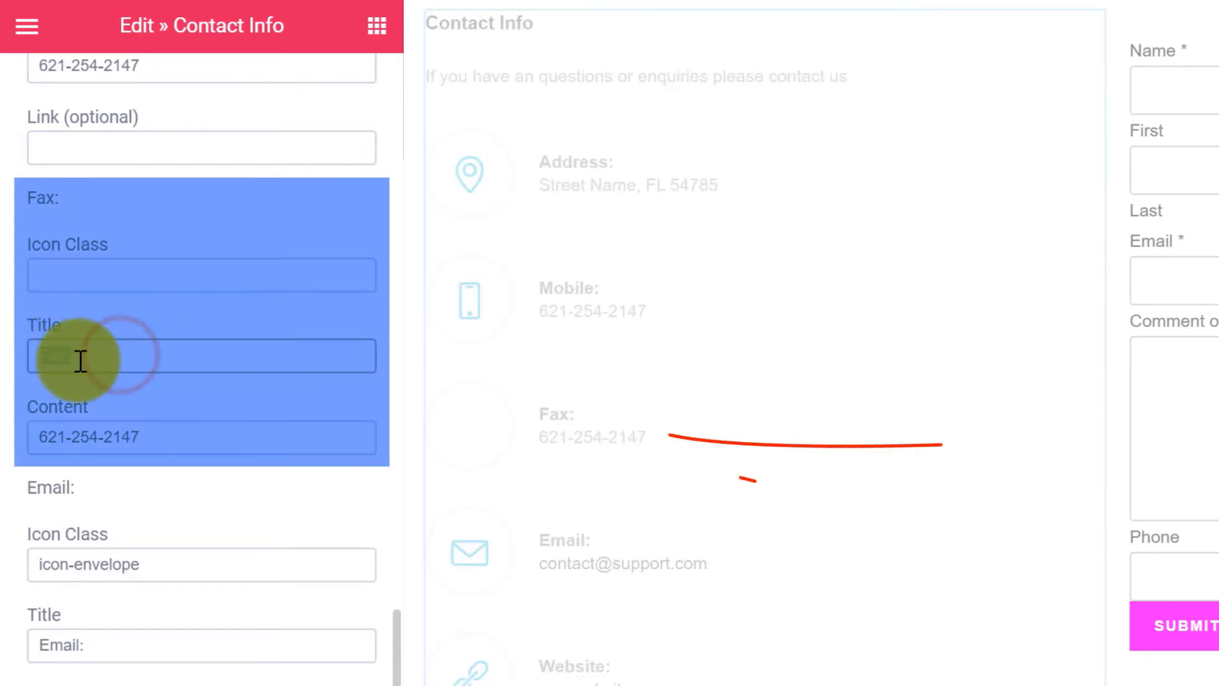
{"action": "left_click_drag", "start_coordinate": [169, 435], "coordinate": [131, 463]}
{"action": "key", "text": "BackSpace"}
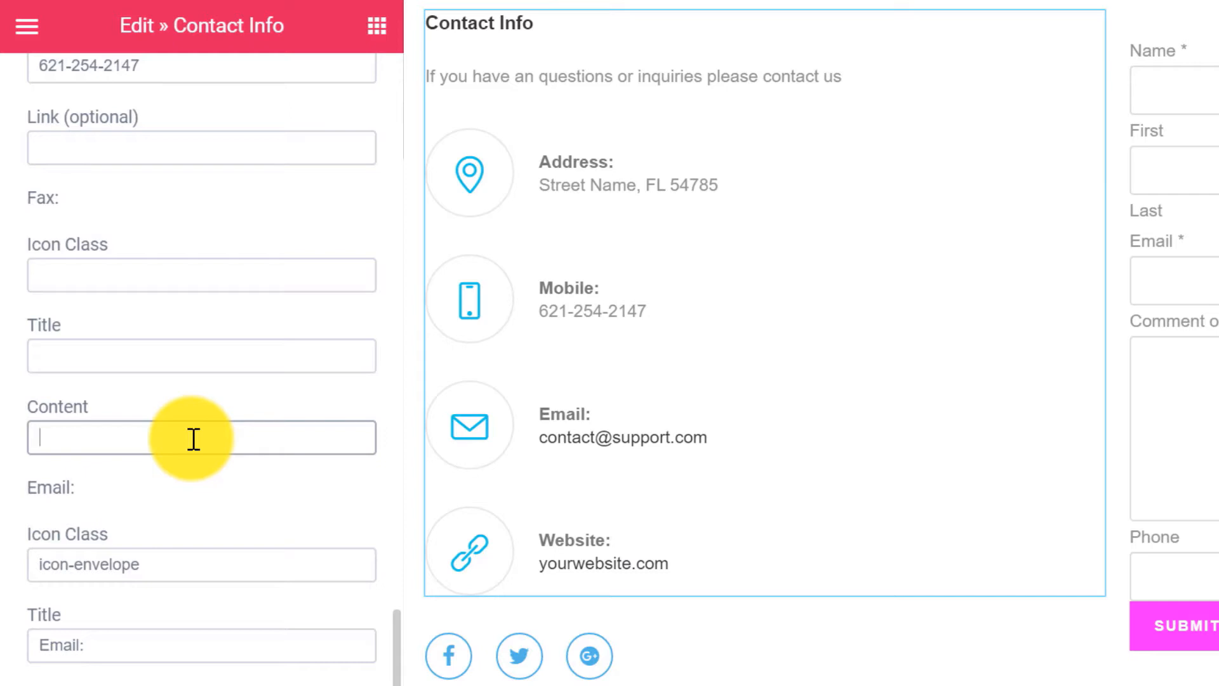
Review the widget's Advanced margin and padding, then open the social icons widget's settings.
{"action": "scroll", "coordinate": [194, 440], "scroll_direction": "up", "scroll_amount": 12}
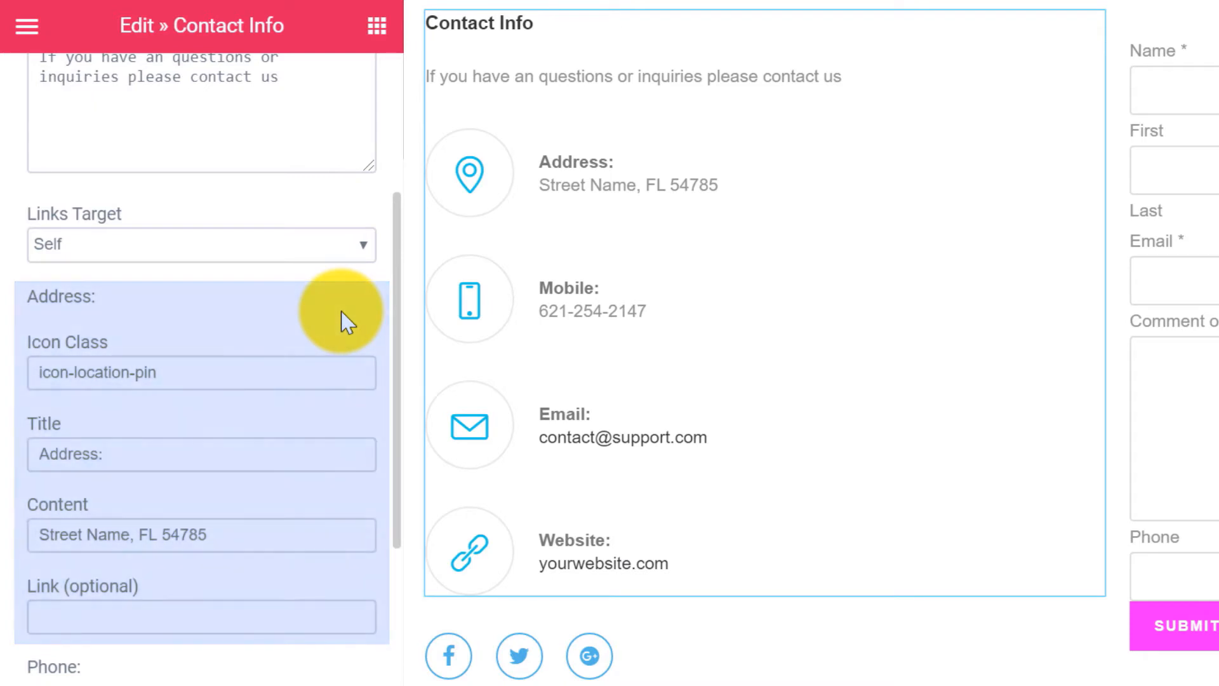
{"action": "scroll", "coordinate": [343, 321], "scroll_direction": "down", "scroll_amount": 10}
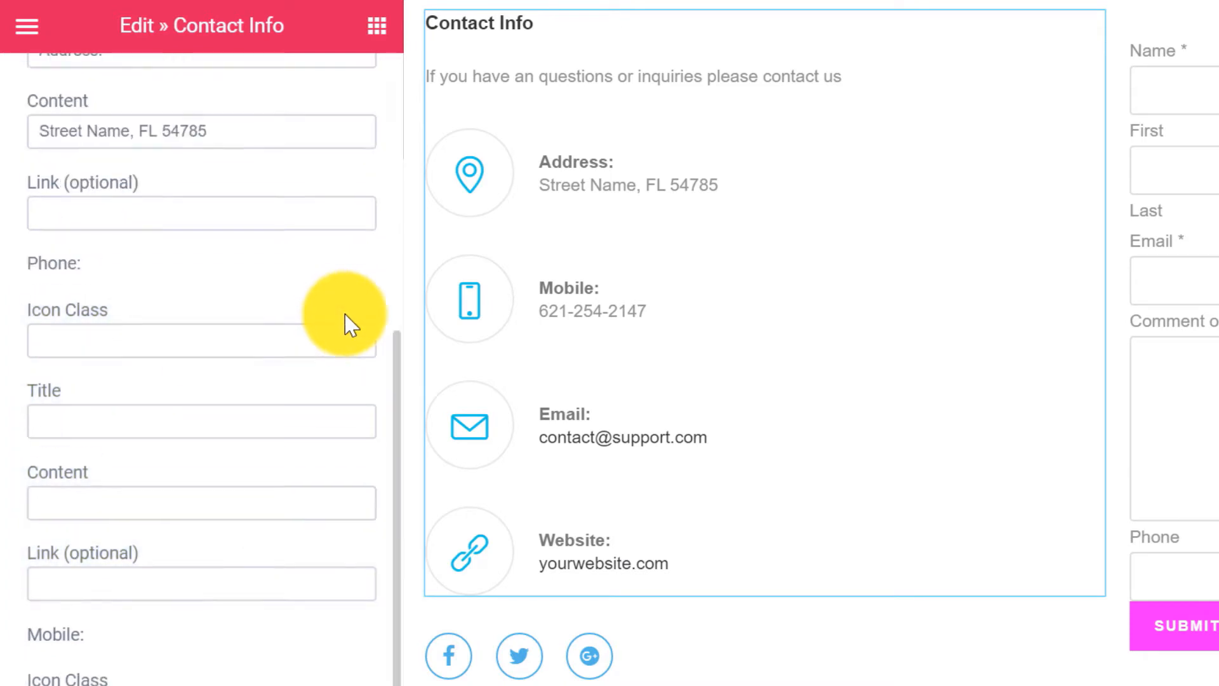
{"action": "scroll", "coordinate": [394, 482], "scroll_direction": "down", "scroll_amount": 10}
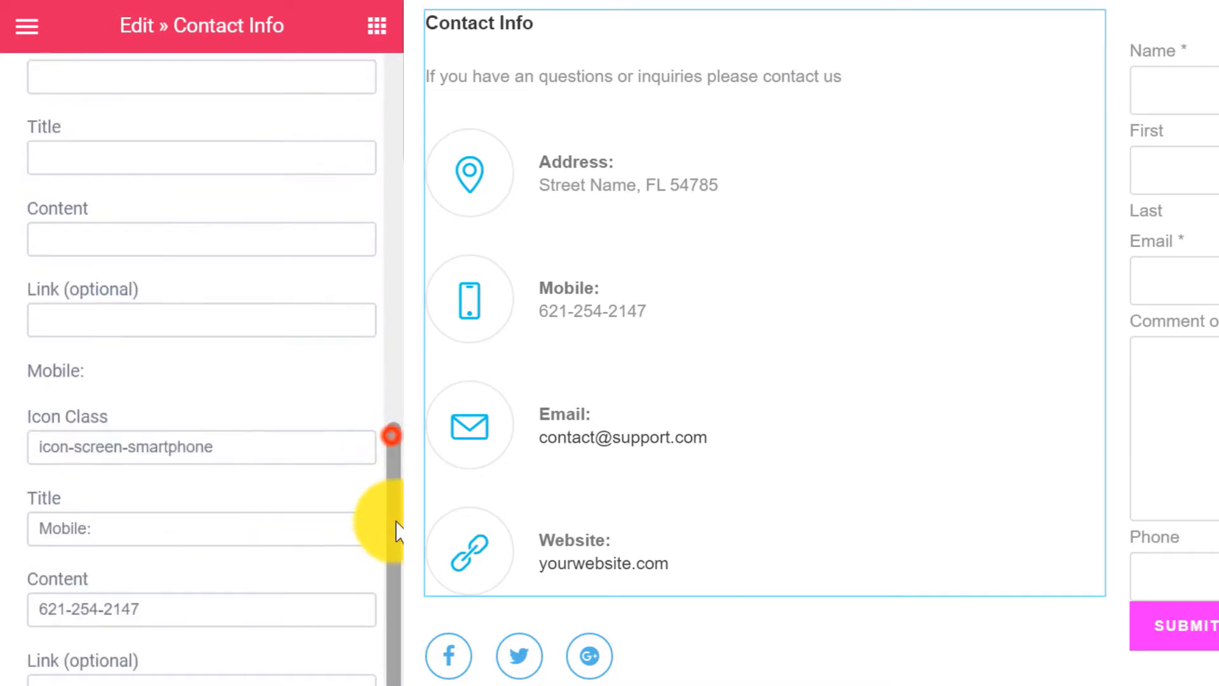
{"action": "scroll", "coordinate": [381, 375], "scroll_direction": "up", "scroll_amount": 20}
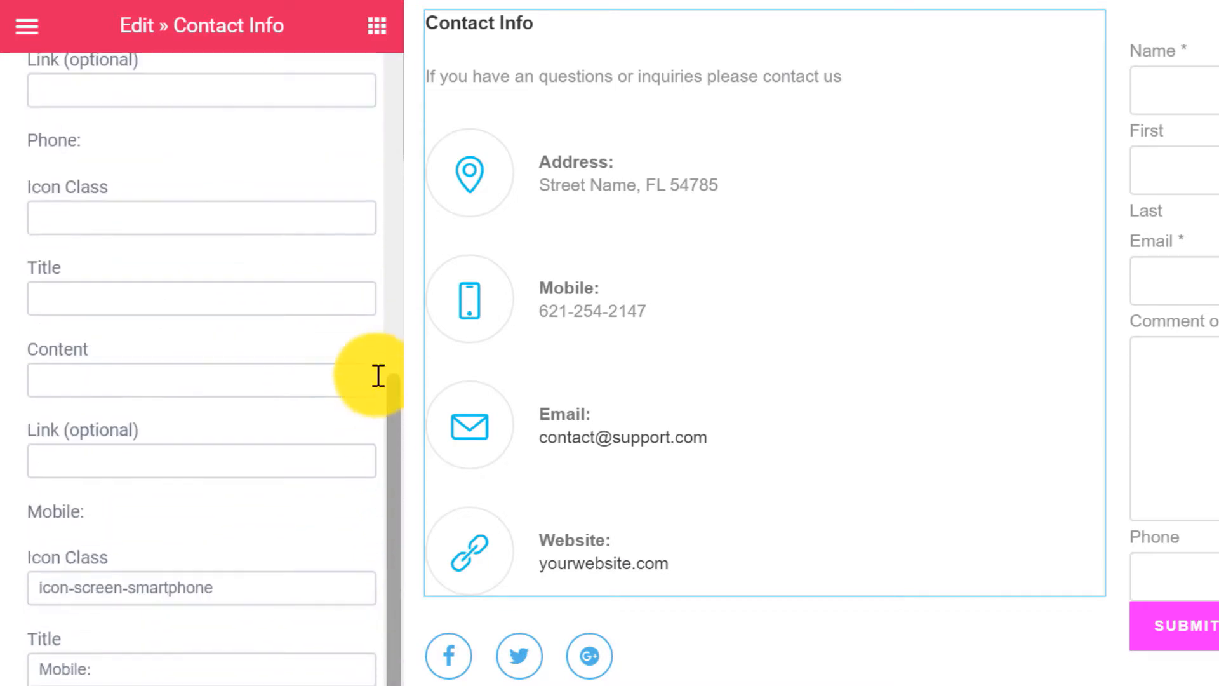
{"action": "left_click", "coordinate": [312, 80]}
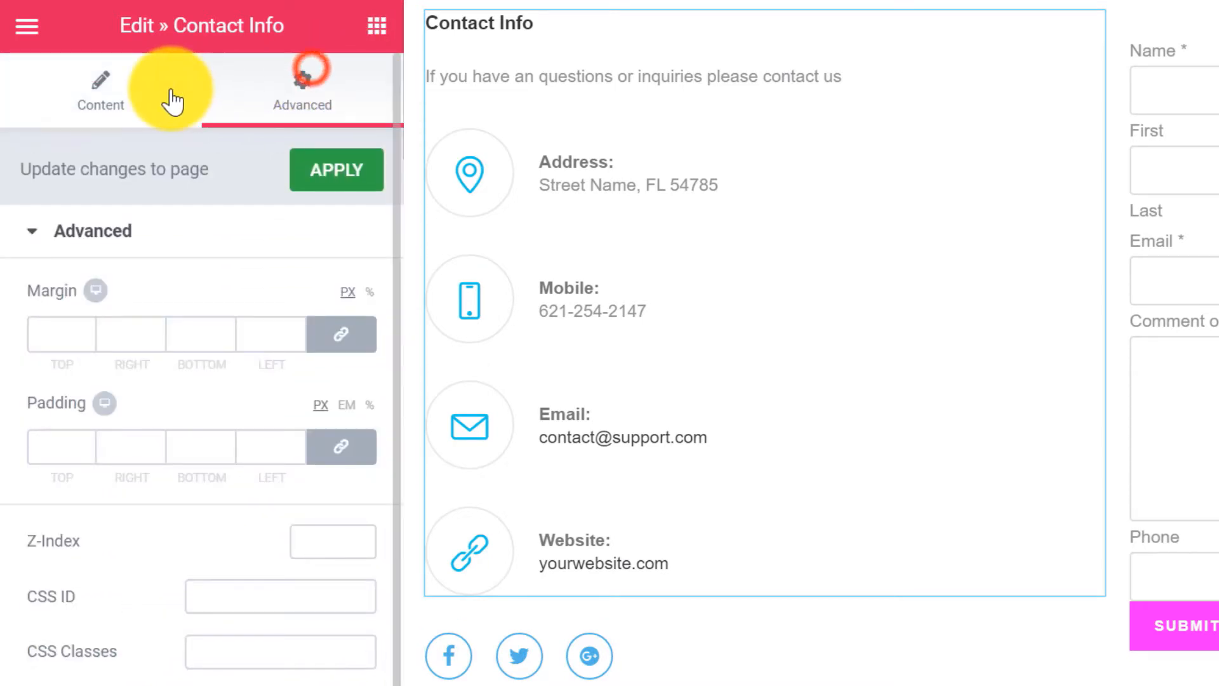
{"action": "left_click", "coordinate": [119, 95]}
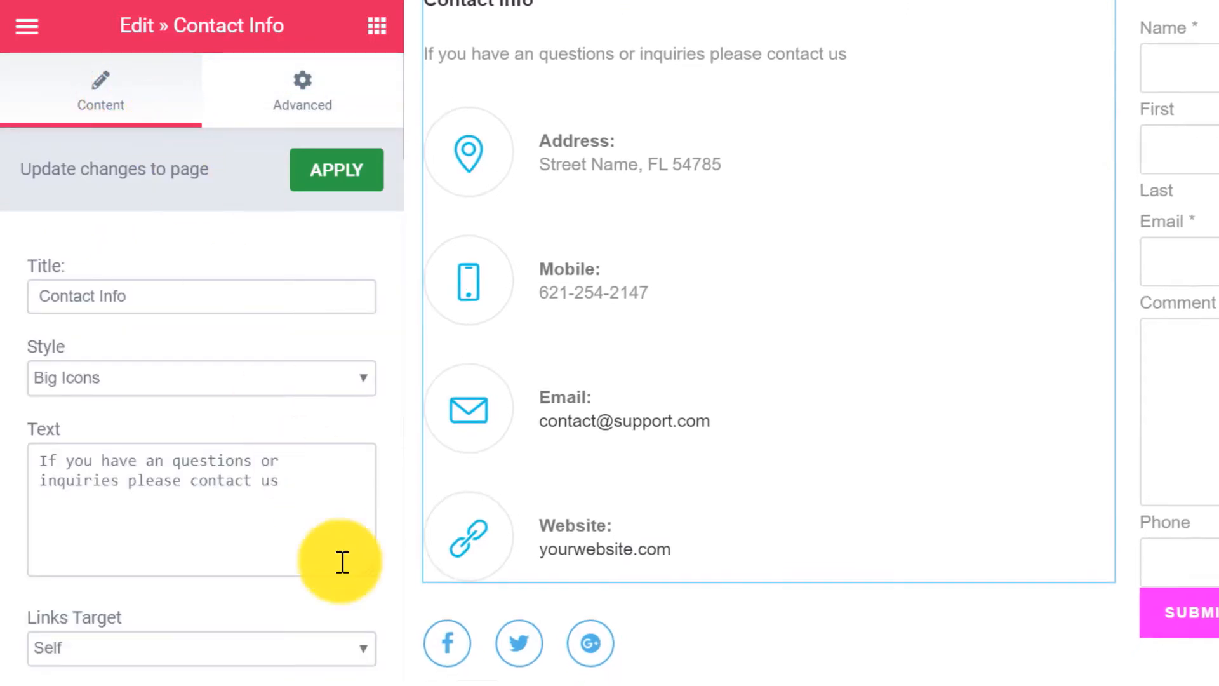
{"action": "mouse_move", "coordinate": [644, 640]}
{"action": "left_click", "coordinate": [1172, 517]}
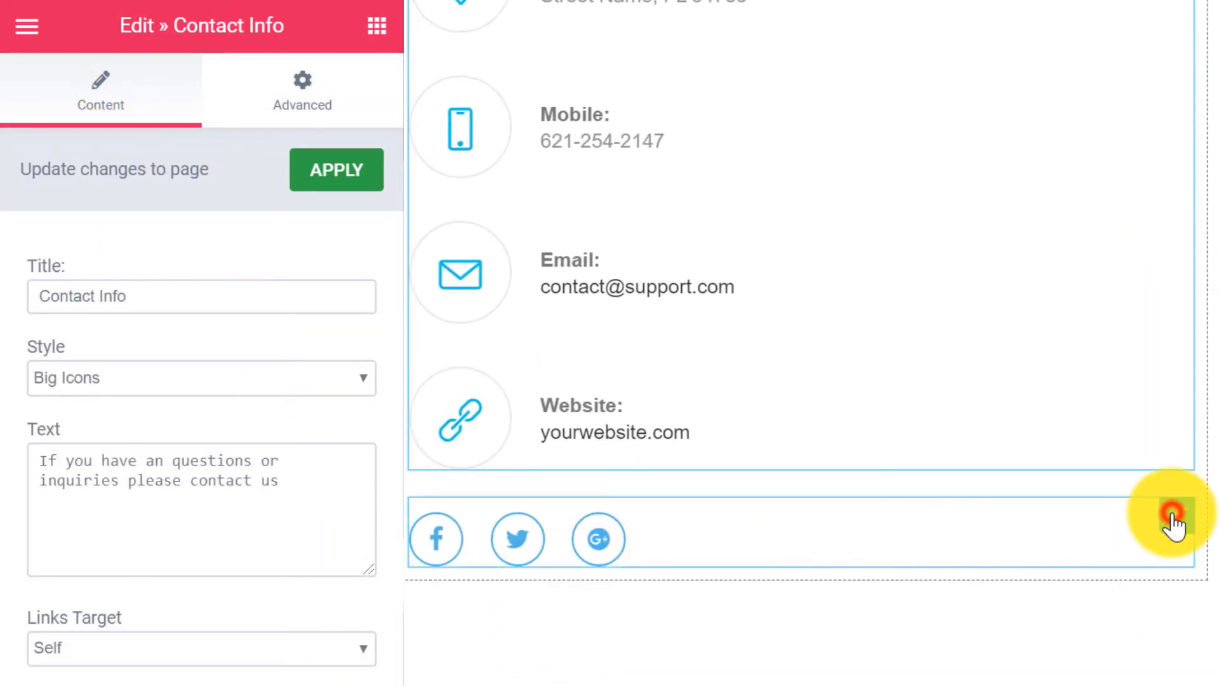
Set the Facebook icon's link to 'facebook link'.
{"action": "left_click", "coordinate": [163, 273]}
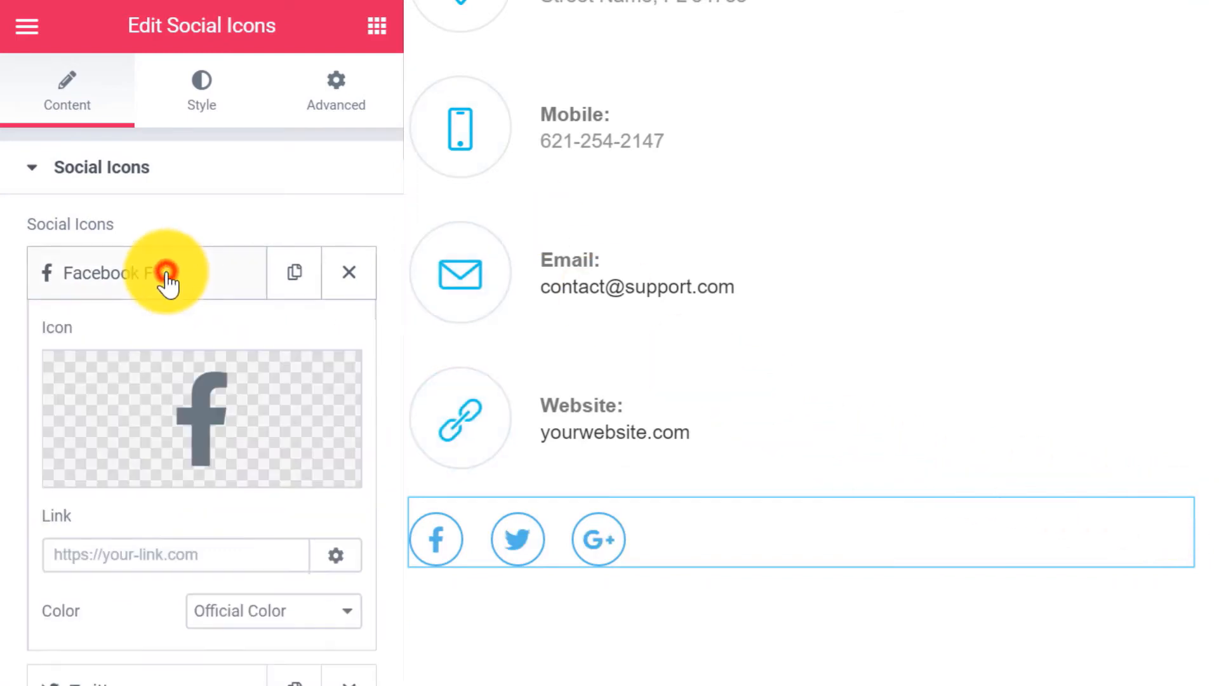
{"action": "left_click", "coordinate": [129, 554]}
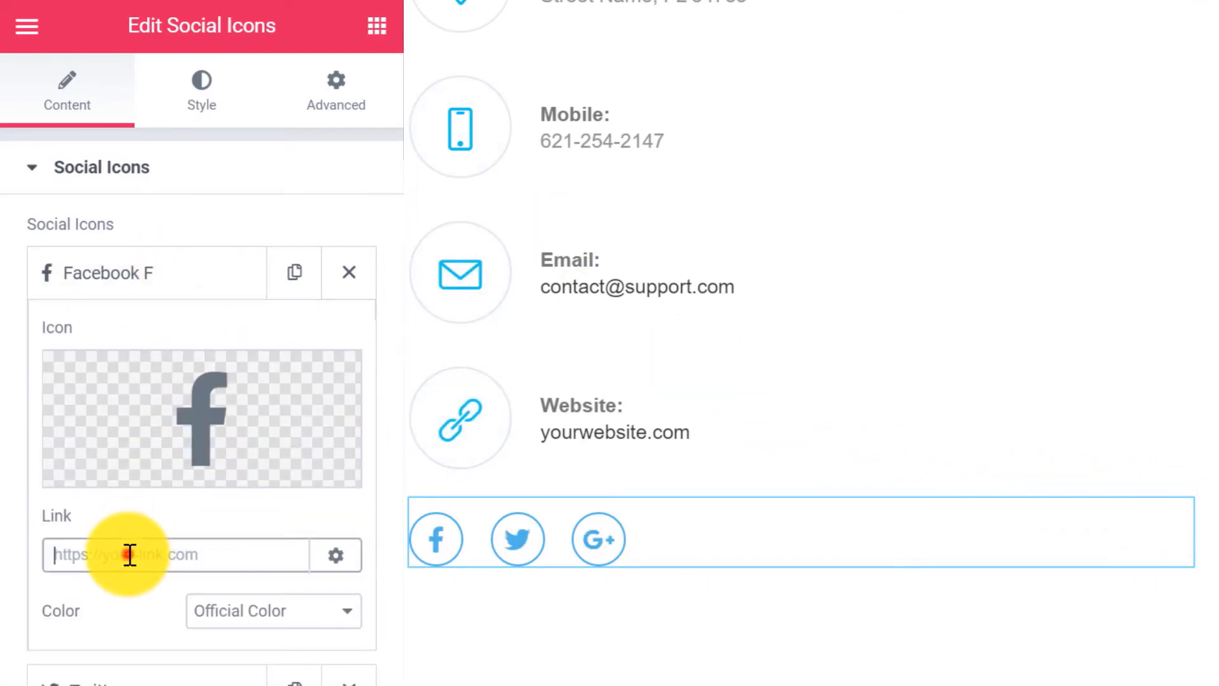
{"action": "type", "text": "facebook"}
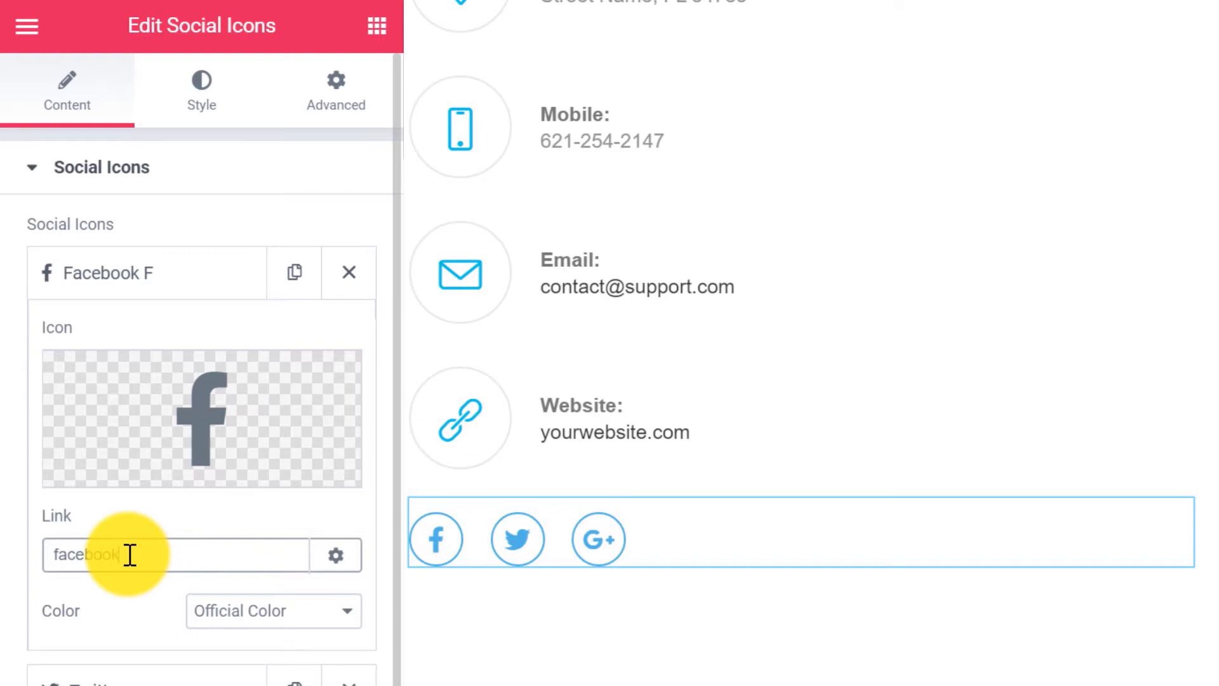
{"action": "type", "text": " link"}
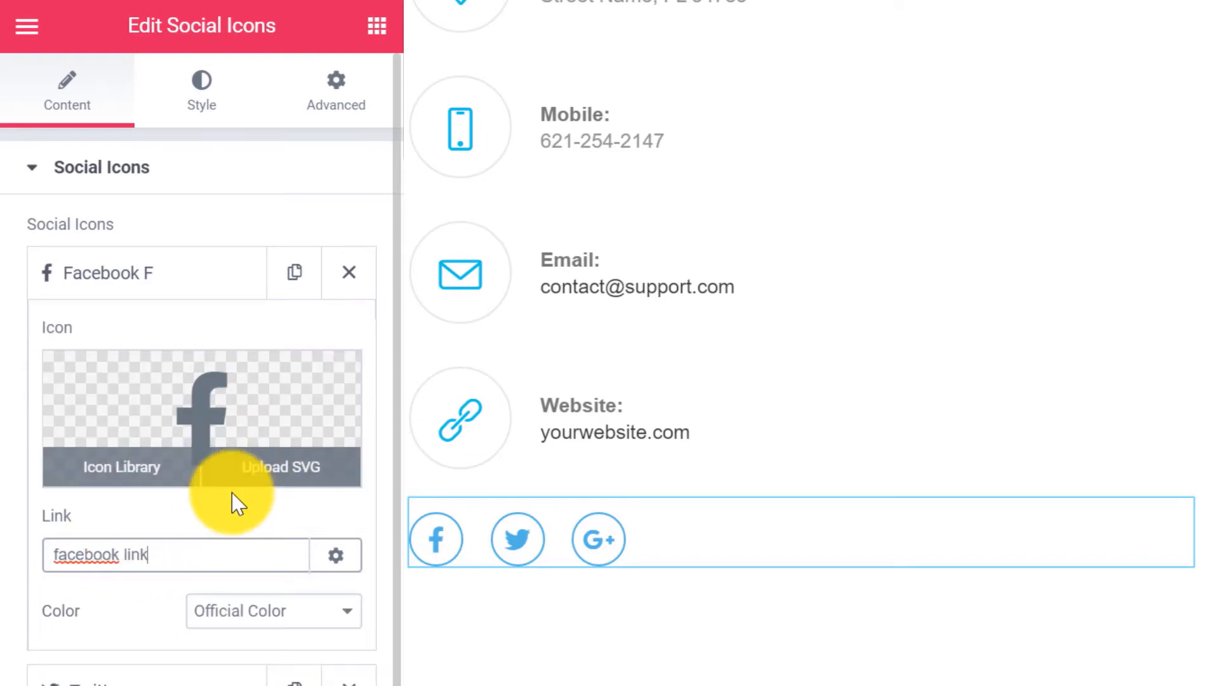
{"action": "left_click", "coordinate": [240, 515]}
{"action": "left_click", "coordinate": [166, 675]}
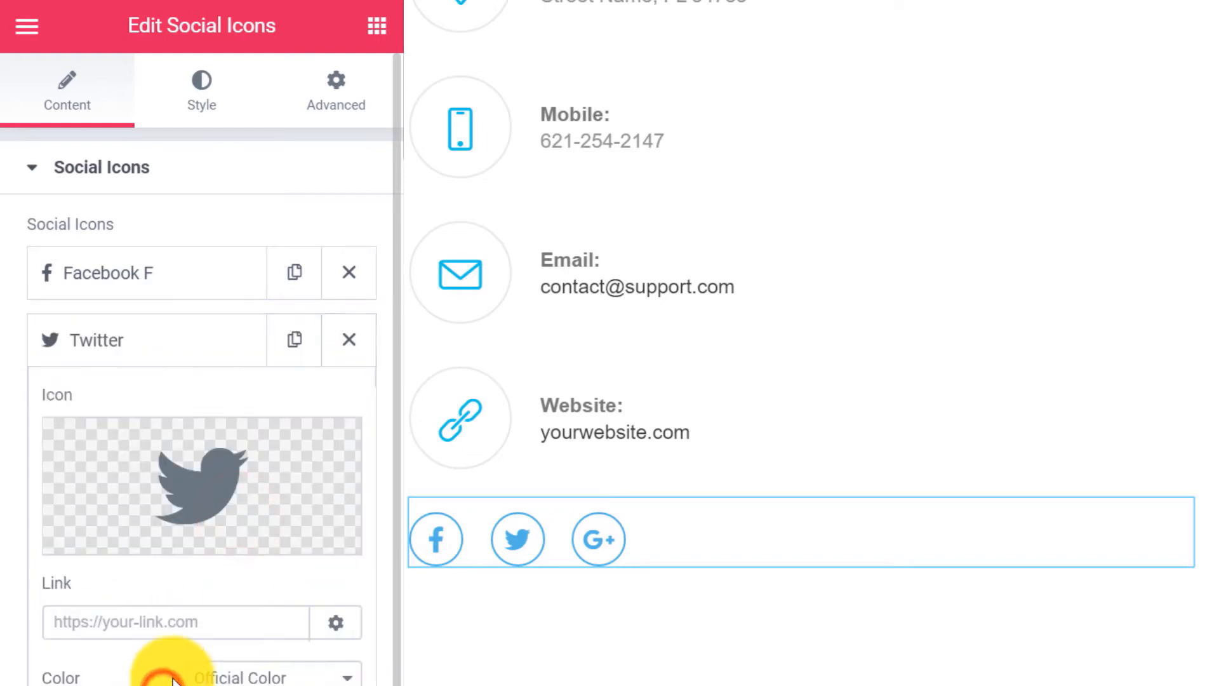
{"action": "scroll", "coordinate": [156, 572], "scroll_direction": "down", "scroll_amount": 3}
{"action": "scroll", "coordinate": [153, 548], "scroll_direction": "down", "scroll_amount": 2}
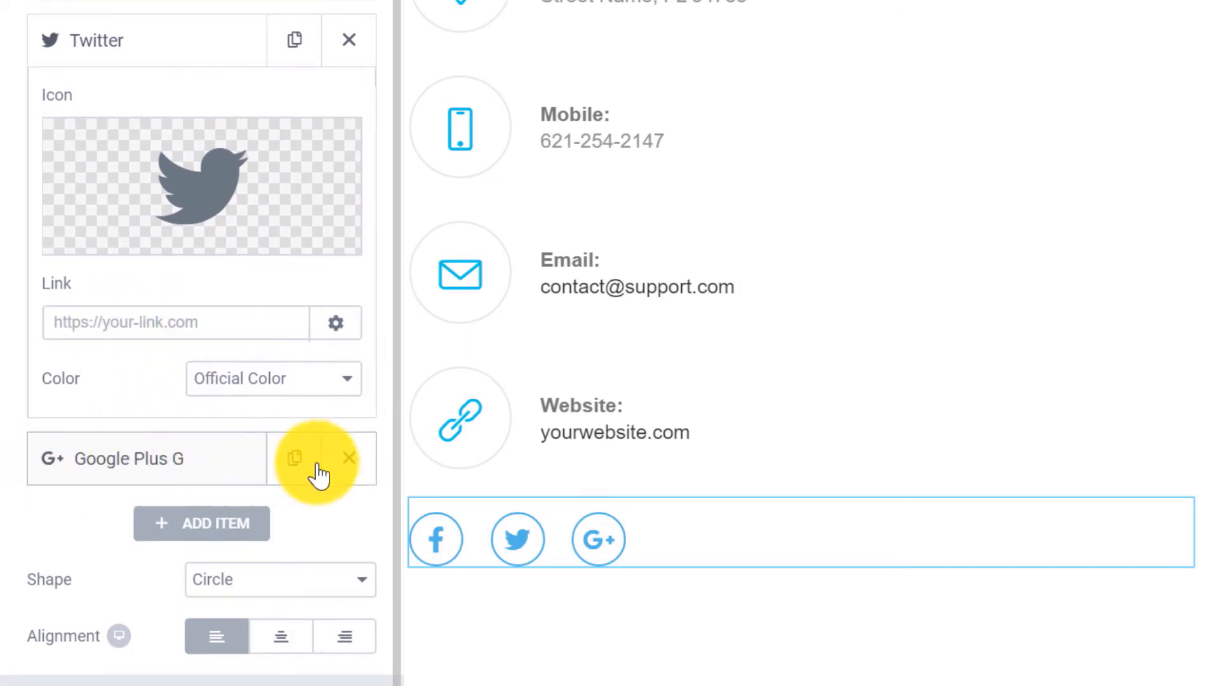
Replace the Google Plus icon with Instagram from the icon library.
{"action": "left_click", "coordinate": [173, 468]}
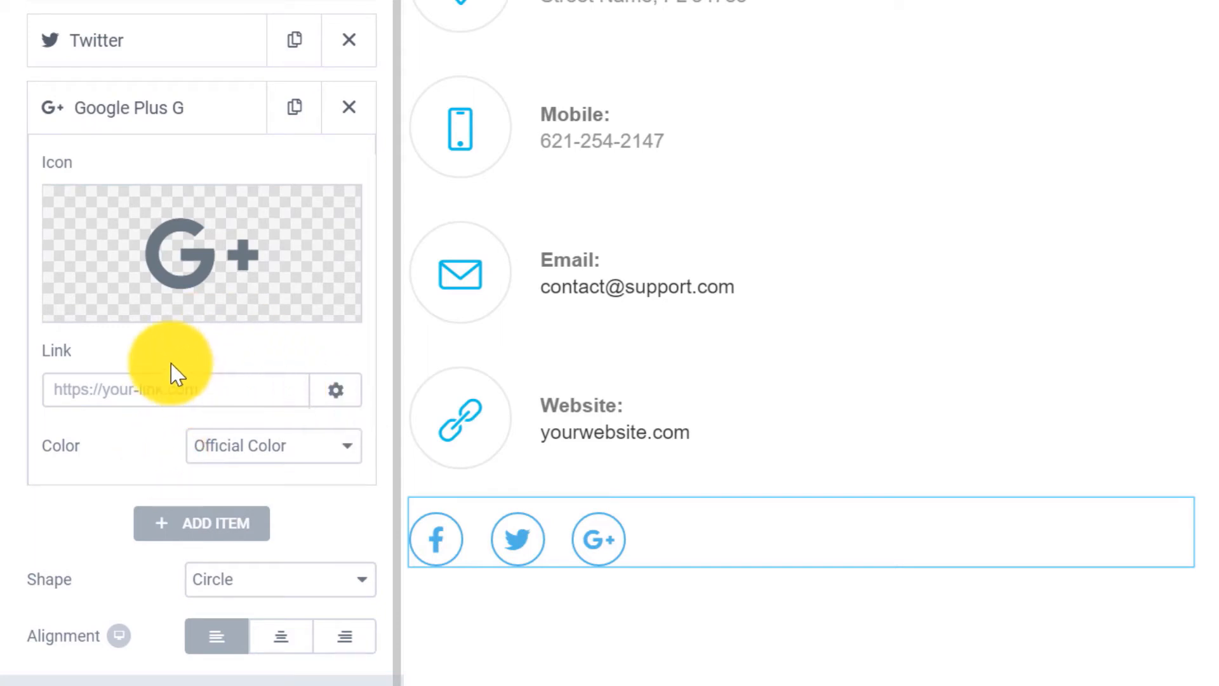
{"action": "mouse_move", "coordinate": [146, 266]}
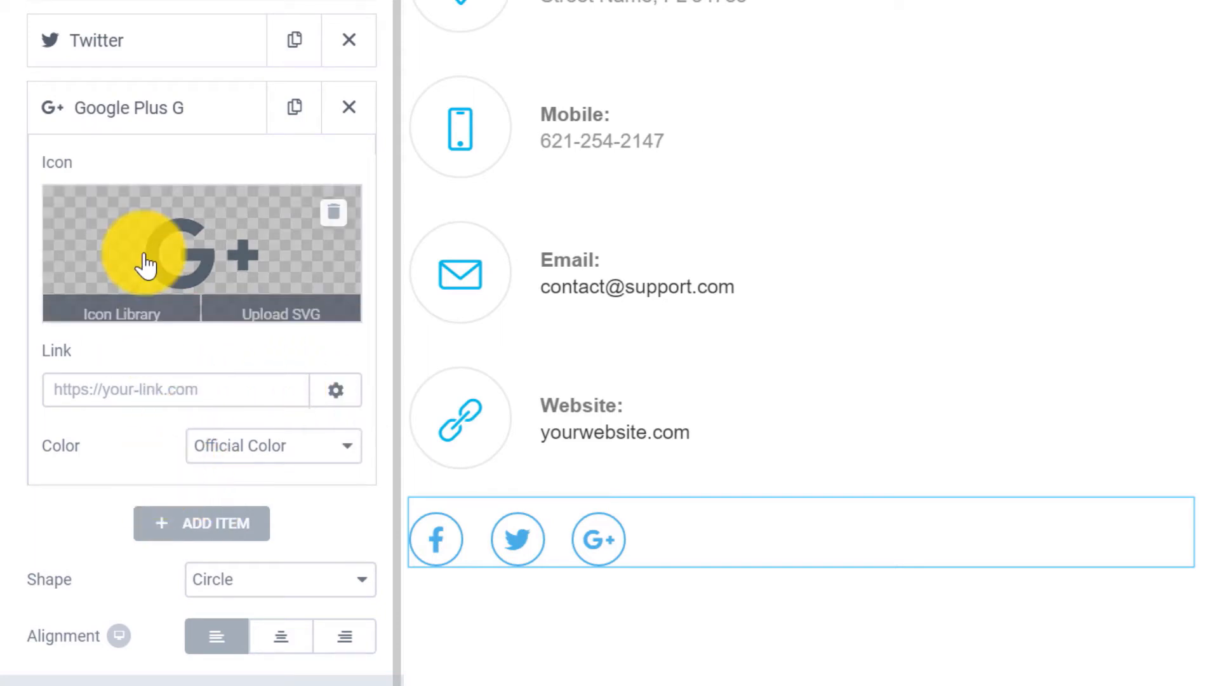
{"action": "left_click", "coordinate": [116, 309]}
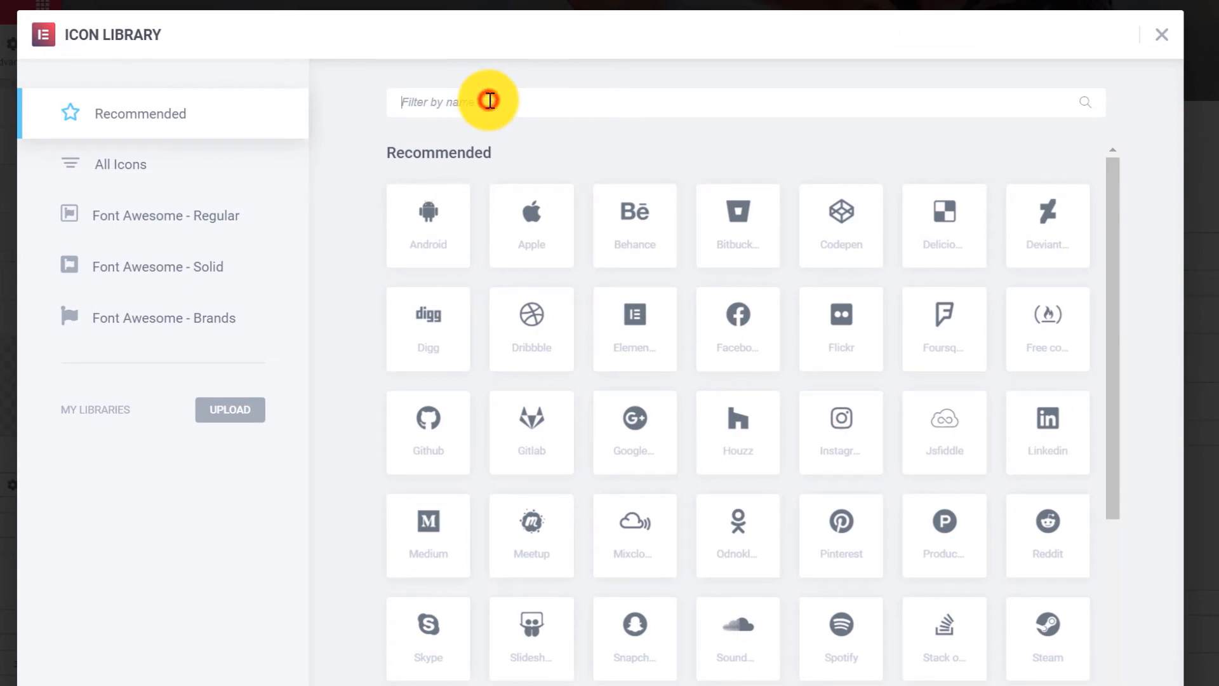
{"action": "left_click", "coordinate": [489, 101]}
{"action": "type", "text": "inbst"}
{"action": "key", "text": "BackSpace"}
{"action": "key", "text": "BackSpace"}
{"action": "key", "text": "BackSpace"}
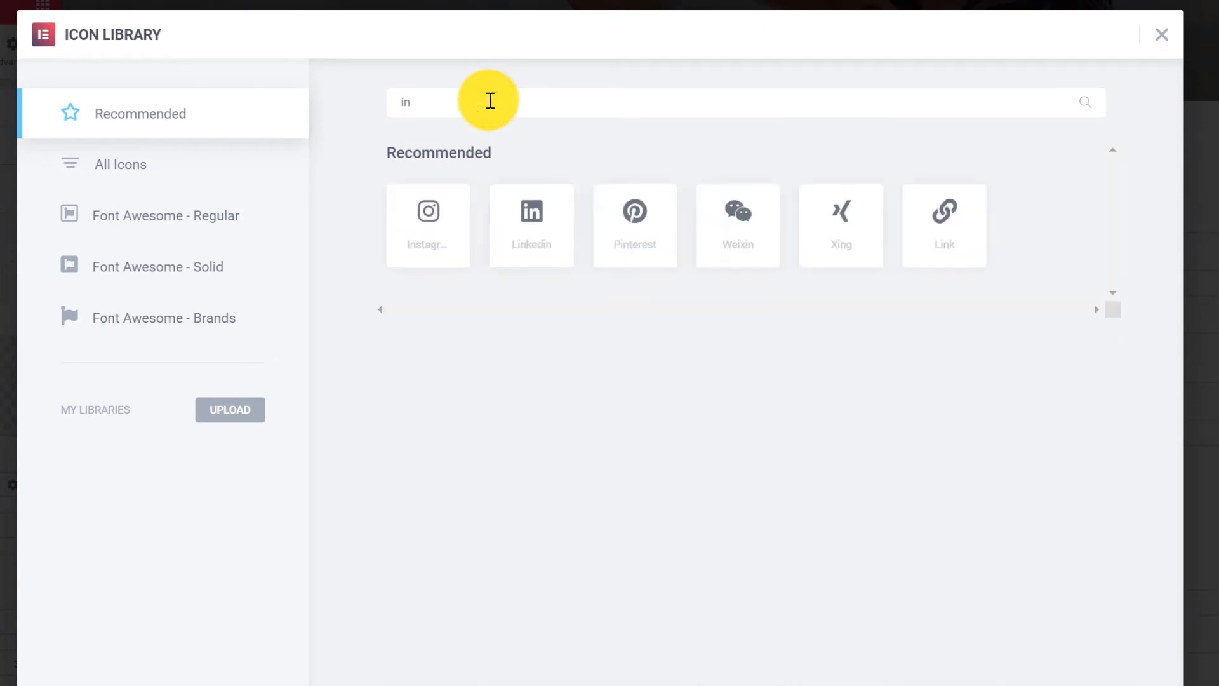
{"action": "type", "text": "sta"}
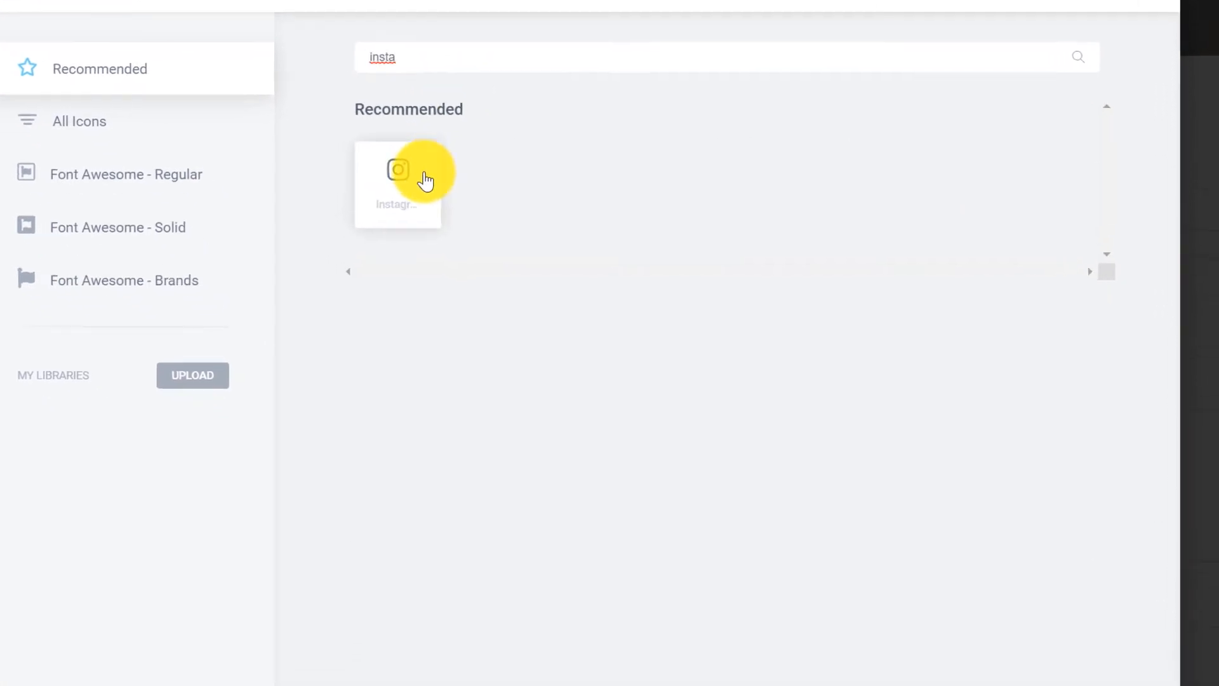
{"action": "left_click", "coordinate": [448, 219]}
{"action": "left_click", "coordinate": [1071, 624]}
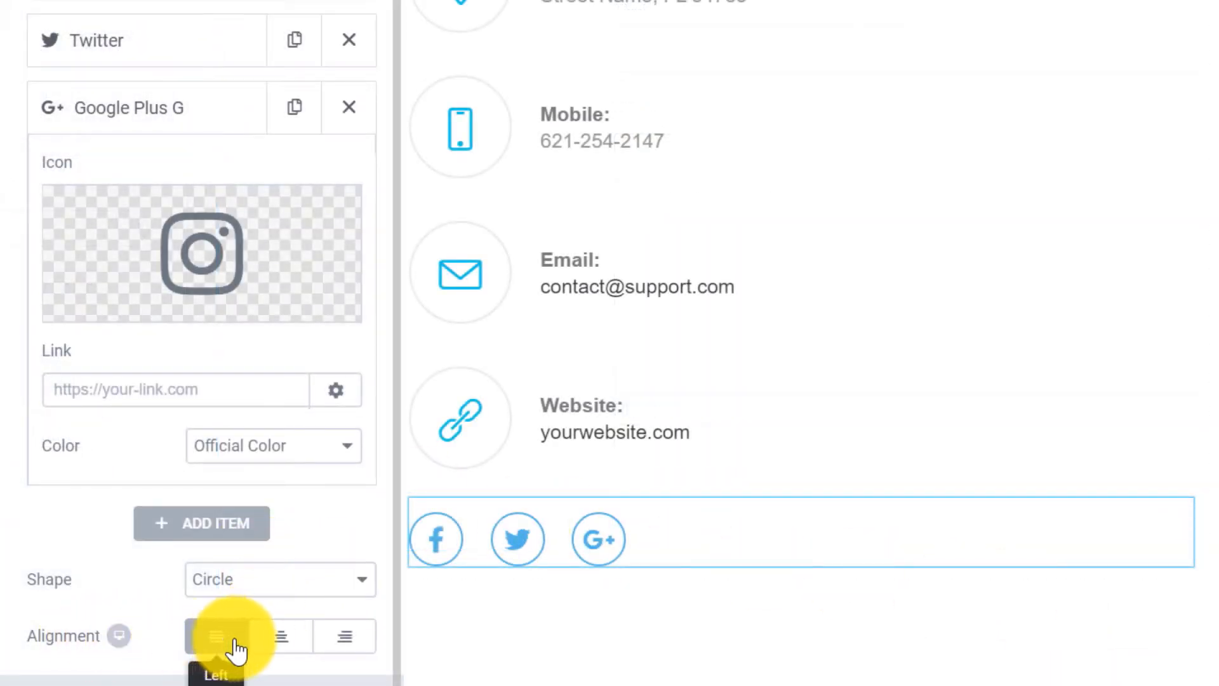
Centre the social icon row.
{"action": "left_click", "coordinate": [287, 649]}
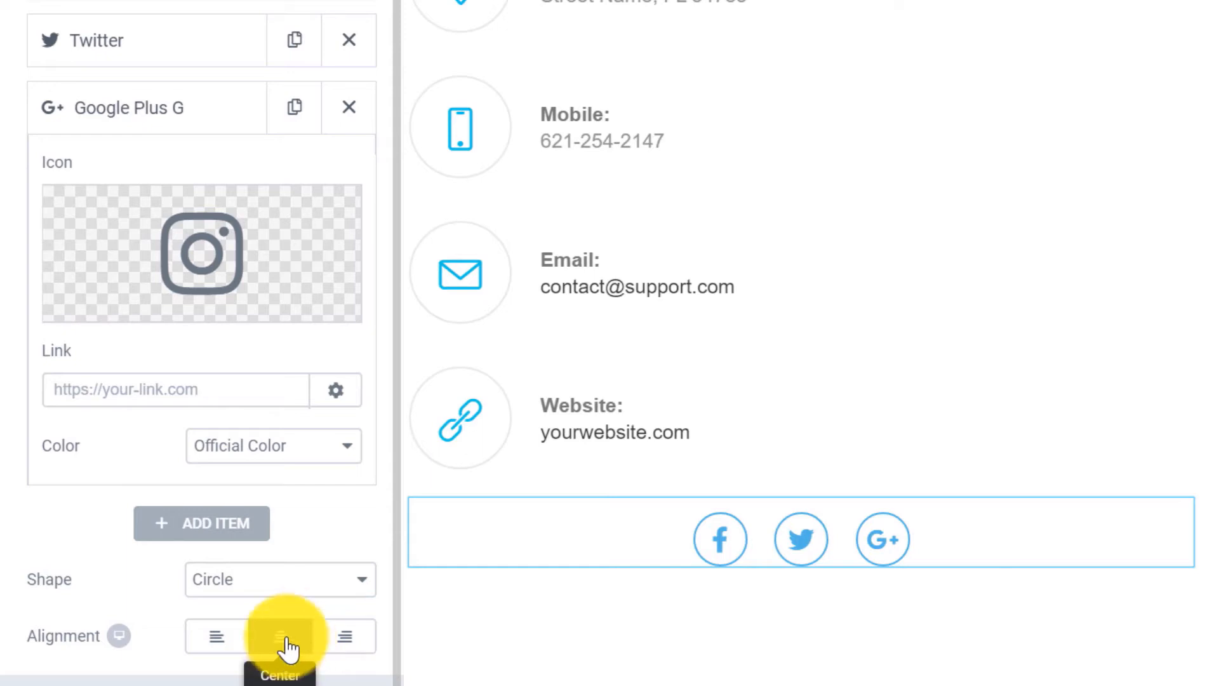
{"action": "scroll", "coordinate": [204, 14], "scroll_direction": "up", "scroll_amount": 3}
{"action": "scroll", "coordinate": [203, 64], "scroll_direction": "up", "scroll_amount": 1}
{"action": "left_click", "coordinate": [200, 105]}
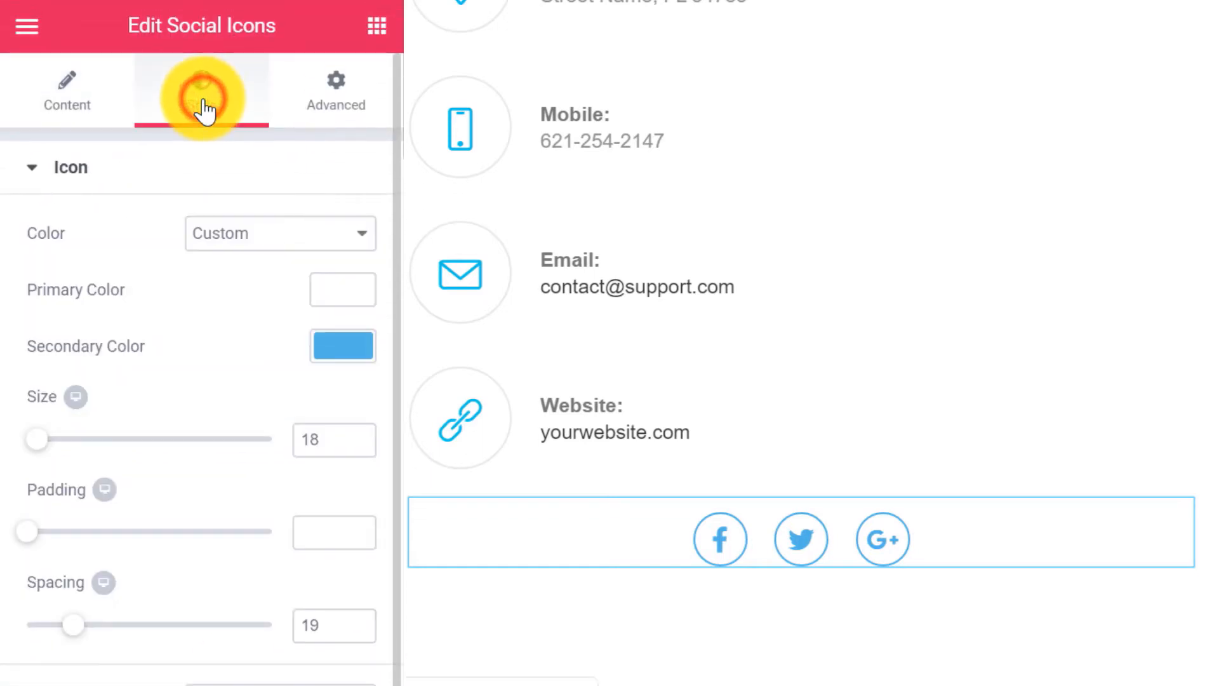
Set the social icons to a custom colour with secondary colour #ff00ff.
{"action": "left_click", "coordinate": [269, 233]}
{"action": "left_click", "coordinate": [248, 263]}
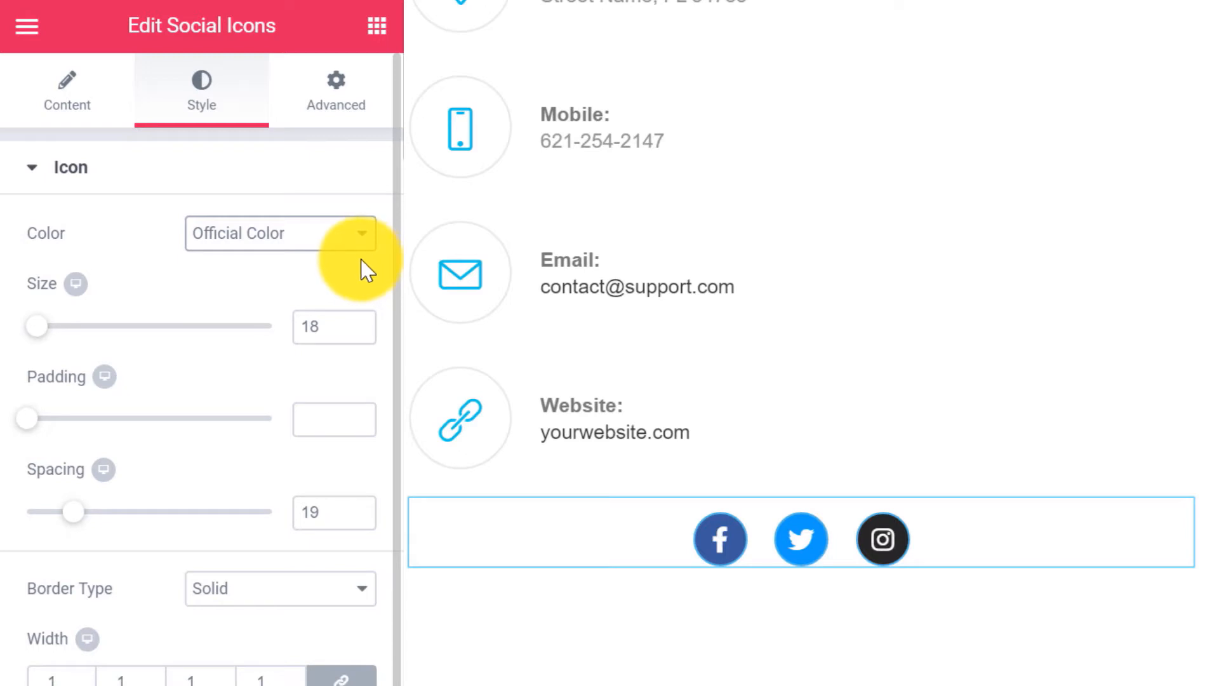
{"action": "left_click", "coordinate": [346, 238]}
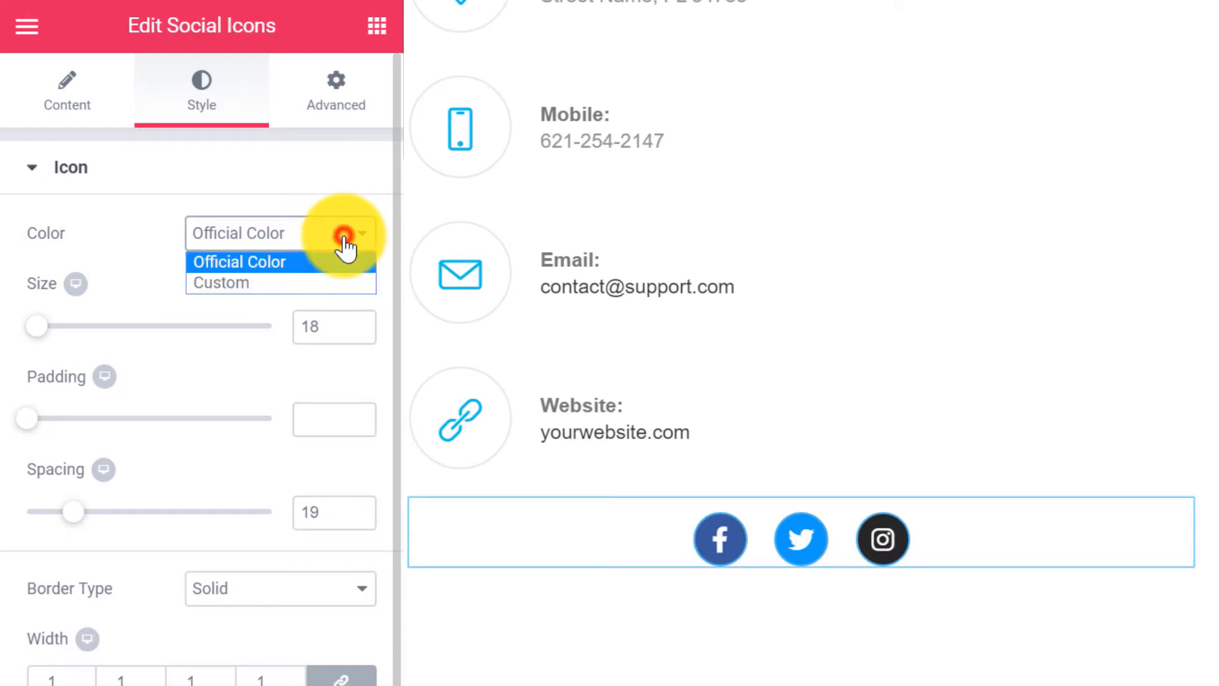
{"action": "left_click", "coordinate": [248, 283]}
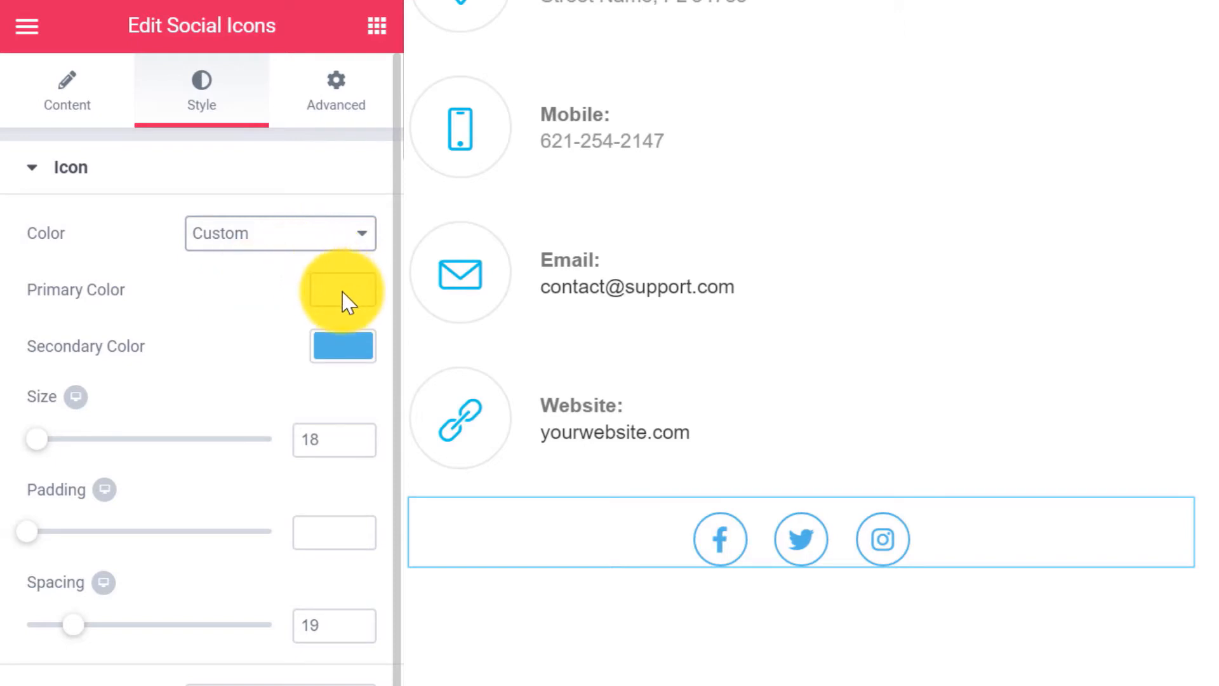
{"action": "left_click", "coordinate": [347, 346]}
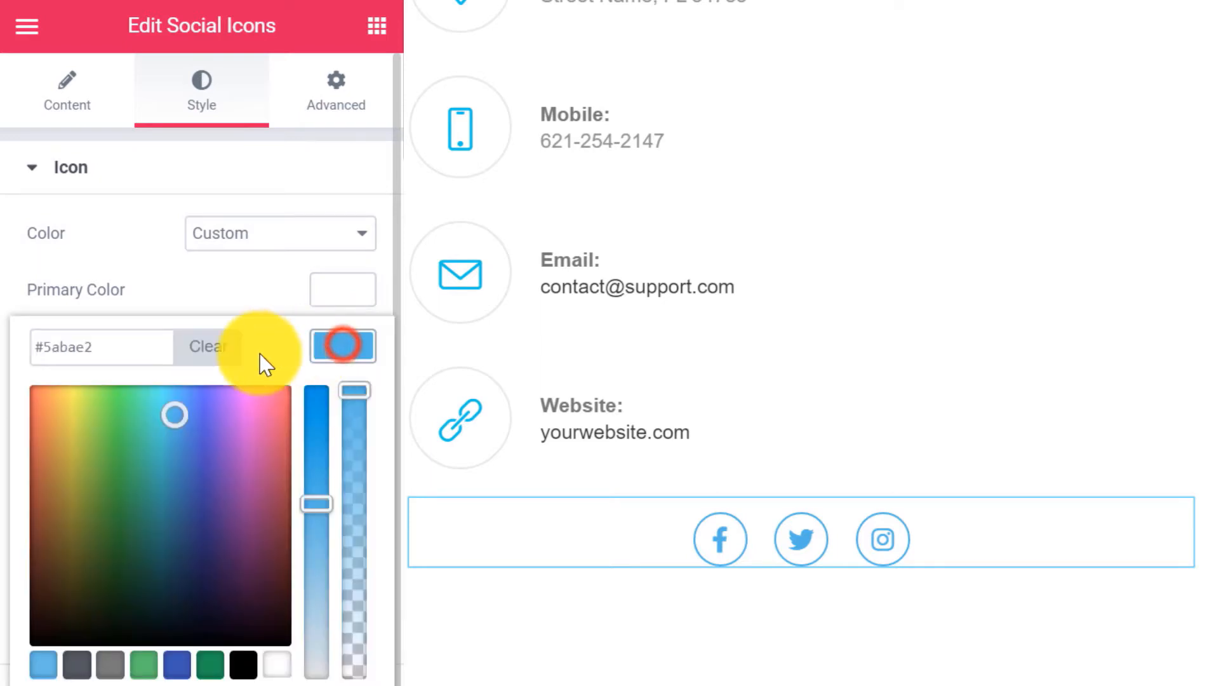
{"action": "left_click", "coordinate": [120, 348]}
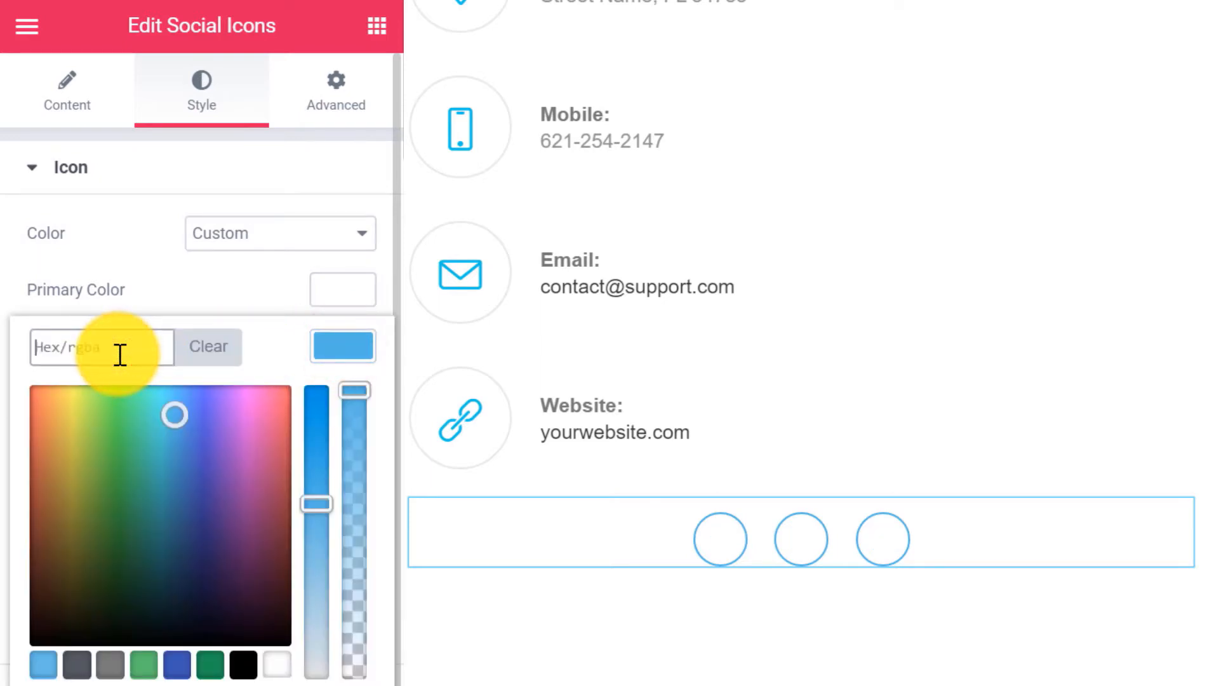
{"action": "type", "text": "ff00ff"}
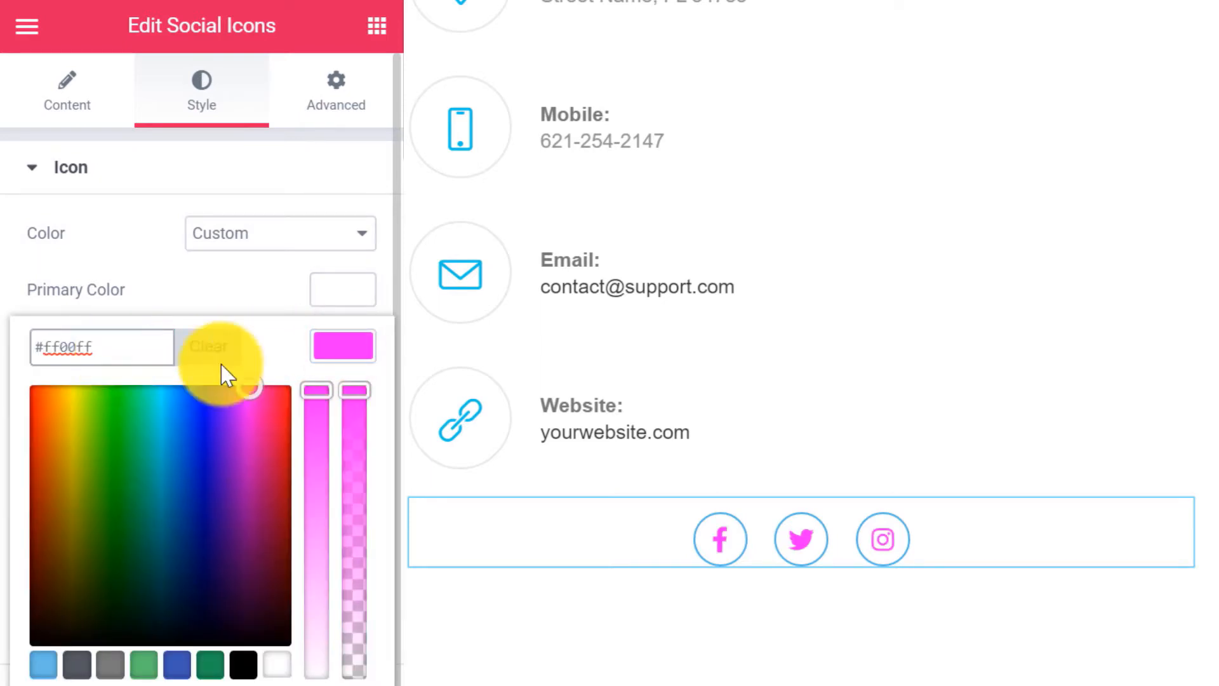
{"action": "left_click", "coordinate": [333, 342]}
Make the icons' border colour magenta #ff00ff.
{"action": "scroll", "coordinate": [318, 550], "scroll_direction": "down", "scroll_amount": 5}
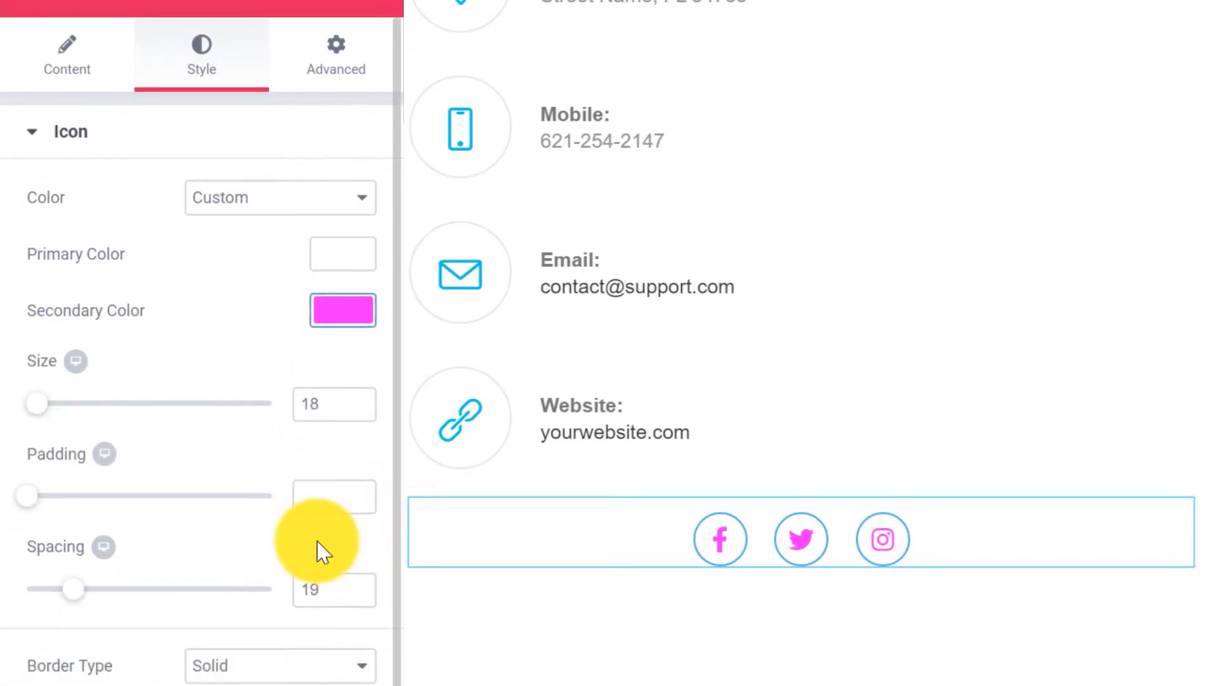
{"action": "left_click", "coordinate": [348, 422]}
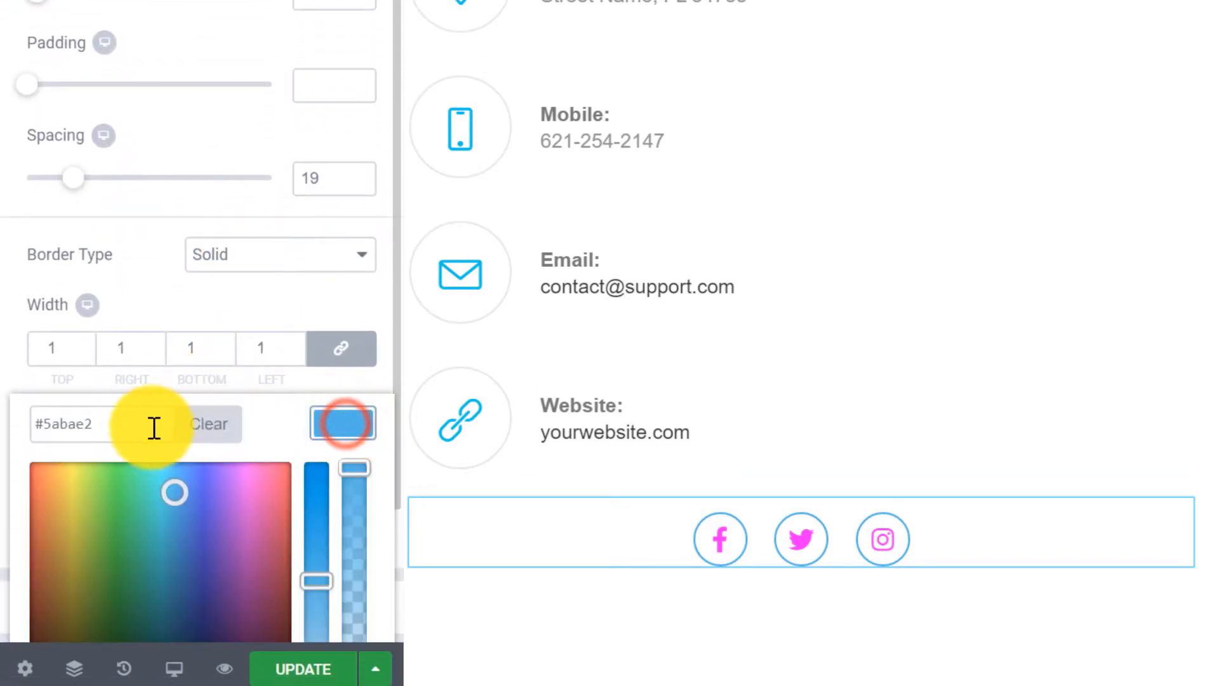
{"action": "left_click", "coordinate": [120, 423]}
{"action": "type", "text": "#ff00ff"}
{"action": "left_click", "coordinate": [331, 422]}
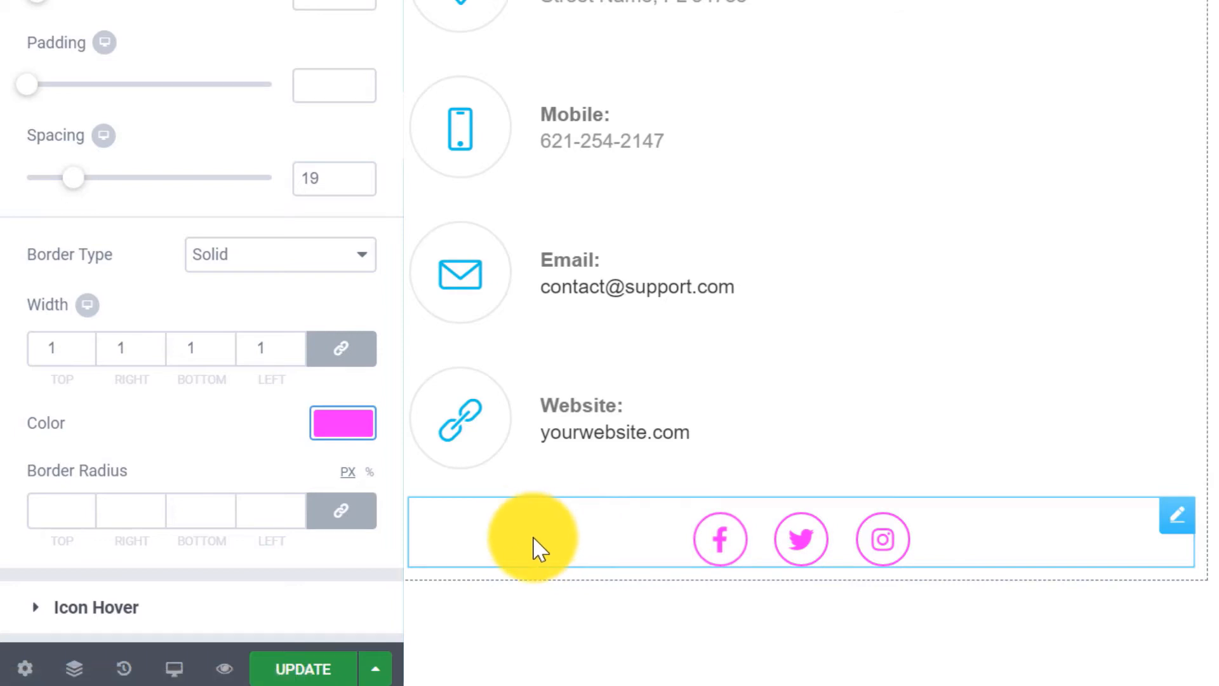
{"action": "scroll", "coordinate": [196, 308], "scroll_direction": "down", "scroll_amount": 3}
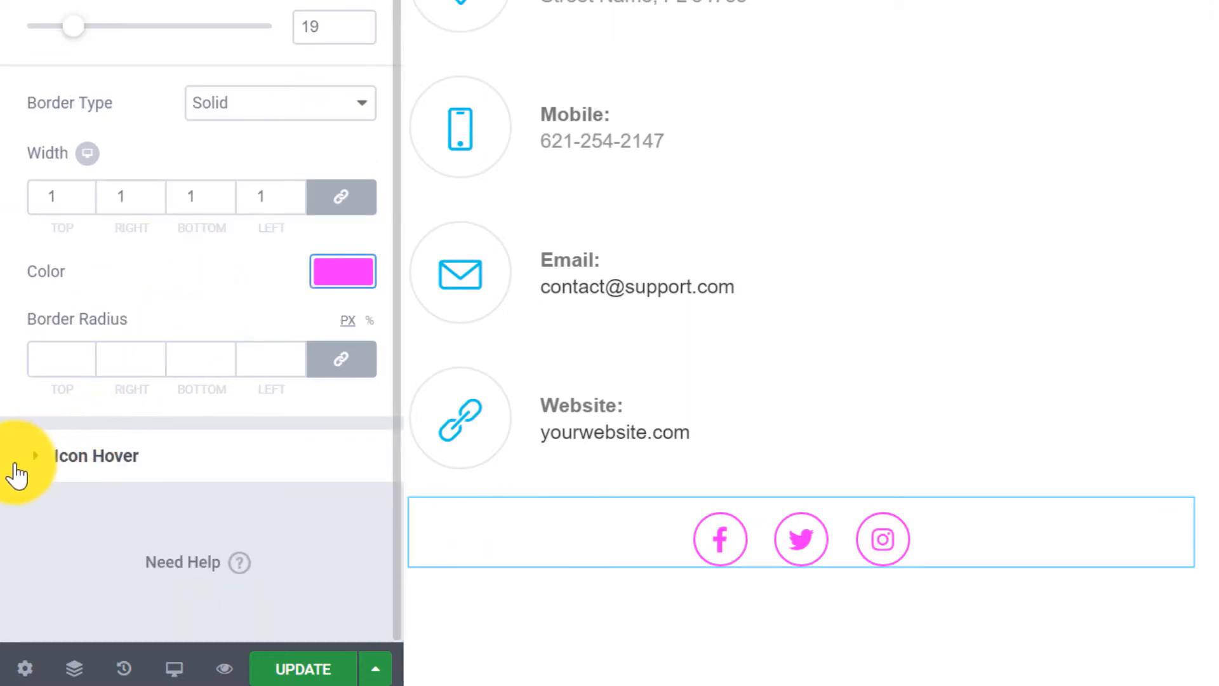
Set the icon hover primary colour to magenta and hover secondary colour to white.
{"action": "left_click", "coordinate": [102, 467]}
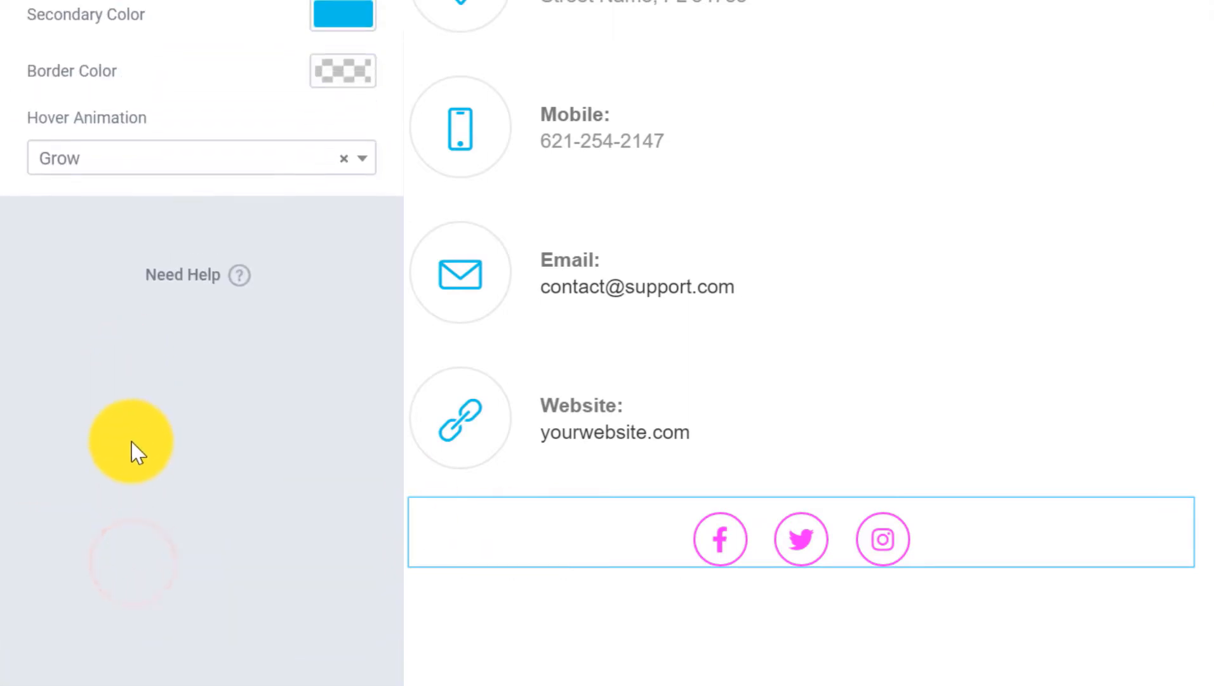
{"action": "left_click", "coordinate": [327, 92]}
{"action": "left_click", "coordinate": [123, 95]}
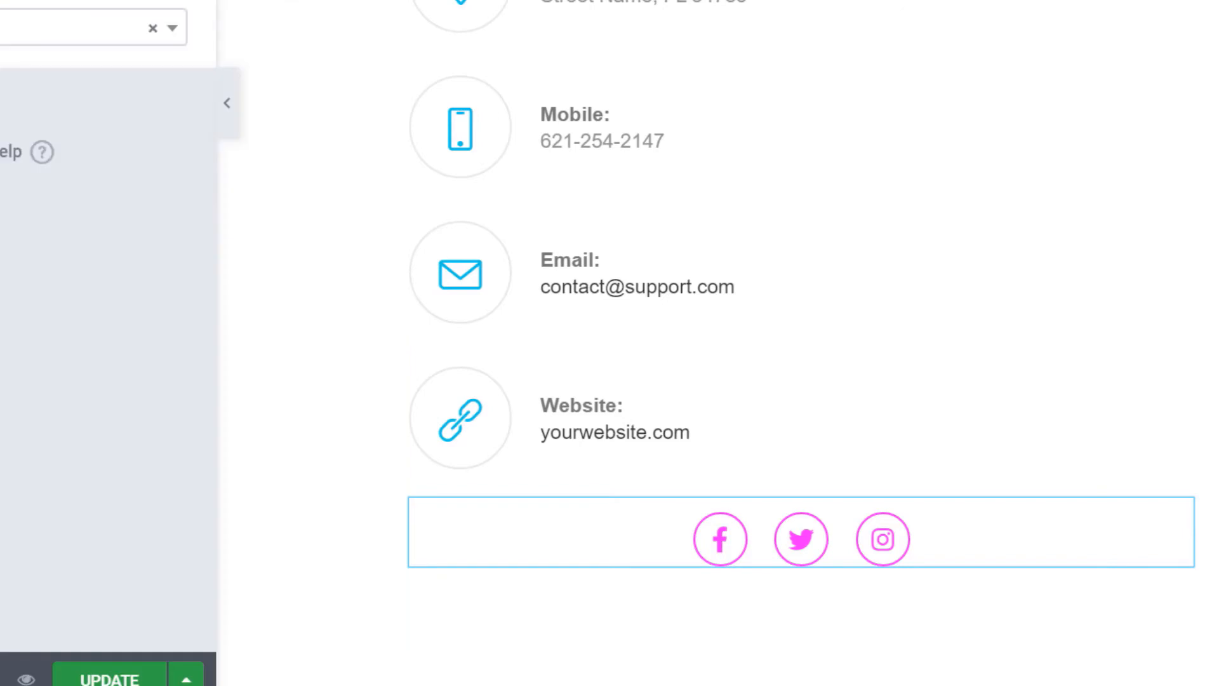
{"action": "left_click", "coordinate": [170, 2]}
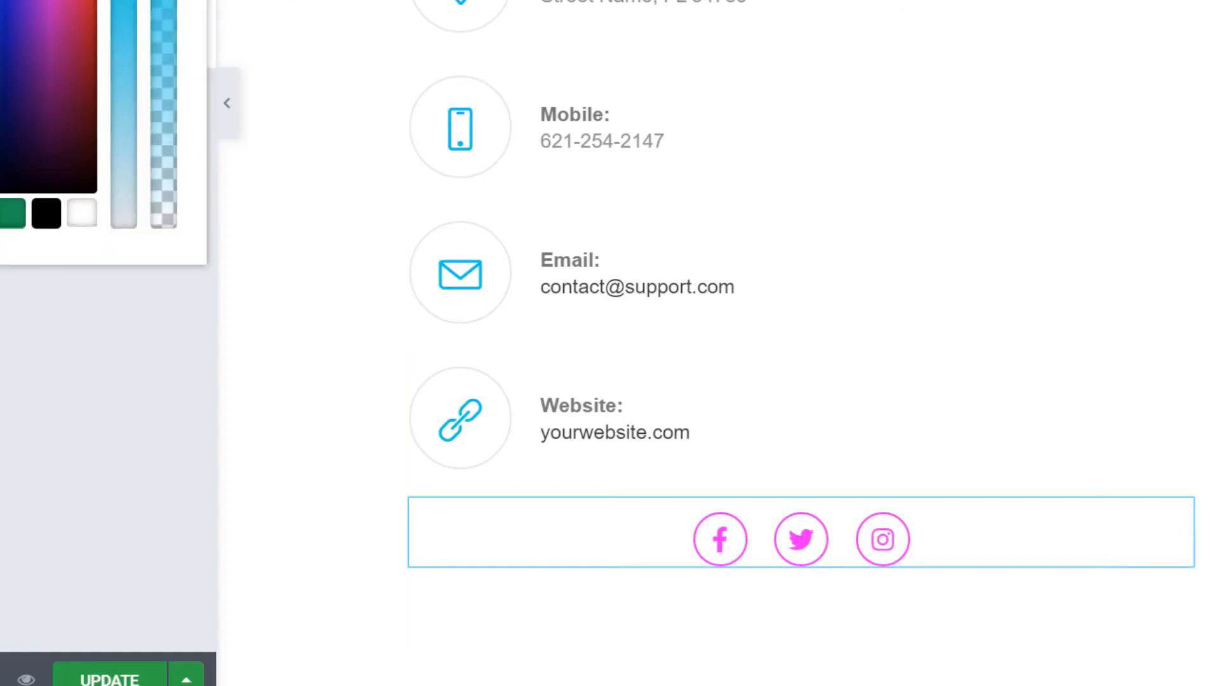
{"action": "key", "text": "ctrl+v"}
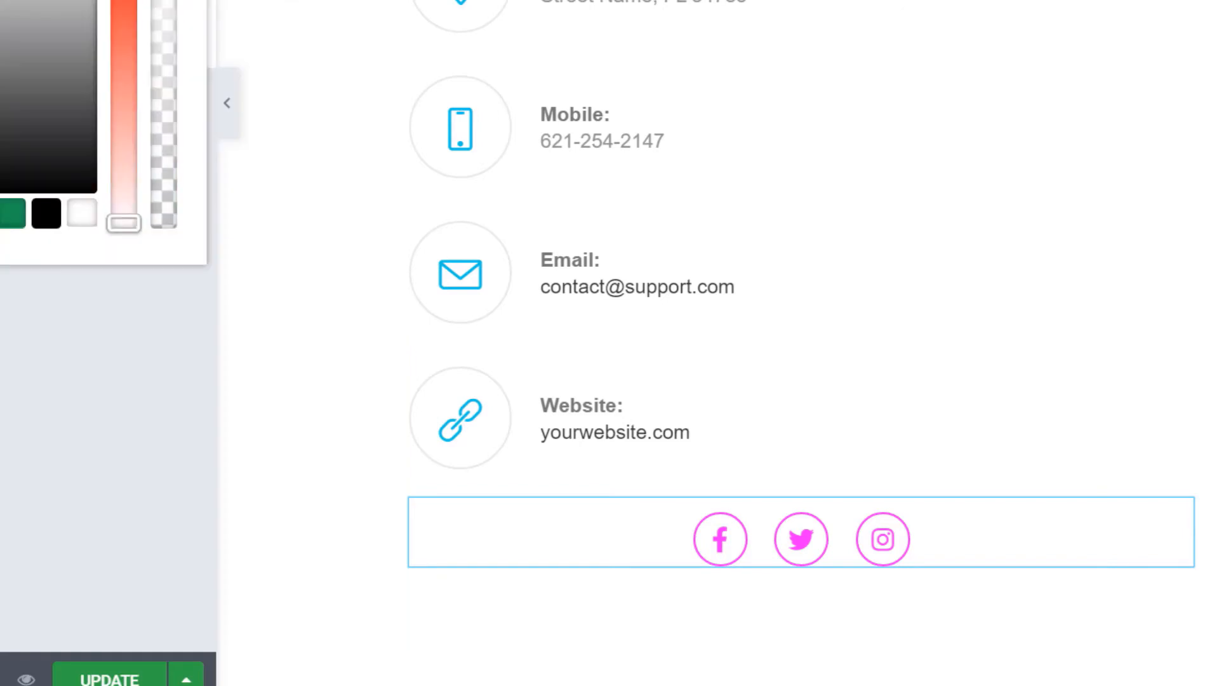
{"action": "left_click", "coordinate": [171, 1]}
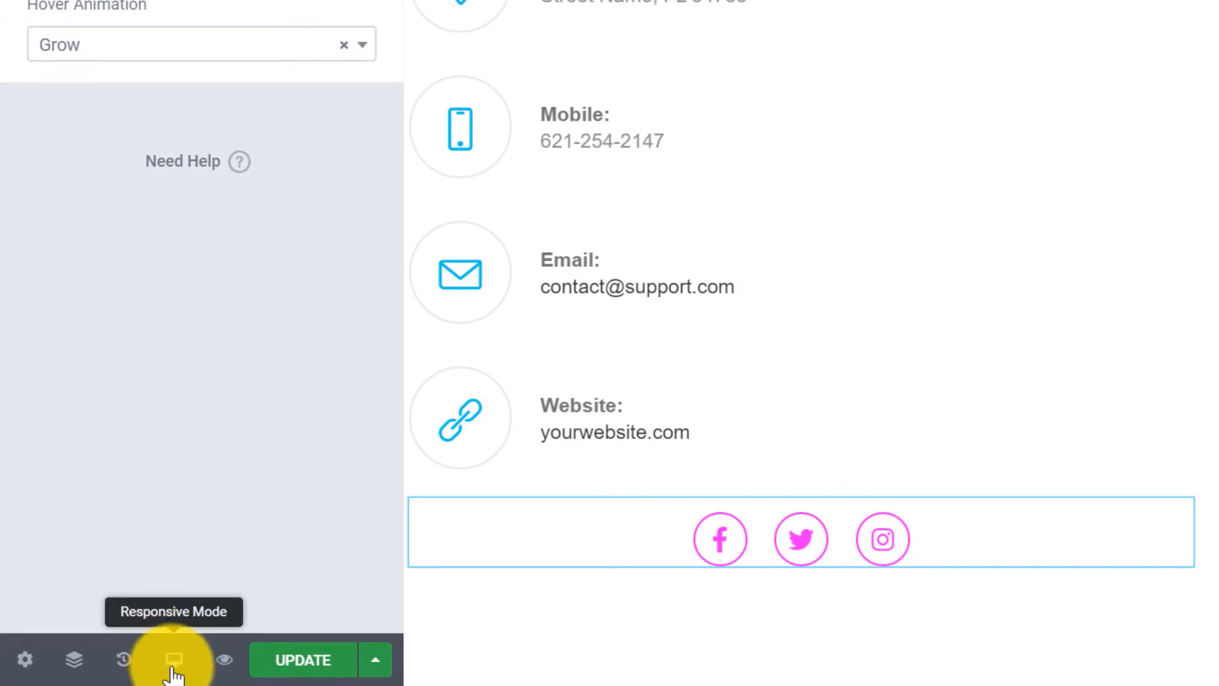
Check the magenta icons in tablet and mobile previews, then update the Contact page.
{"action": "left_click", "coordinate": [174, 672]}
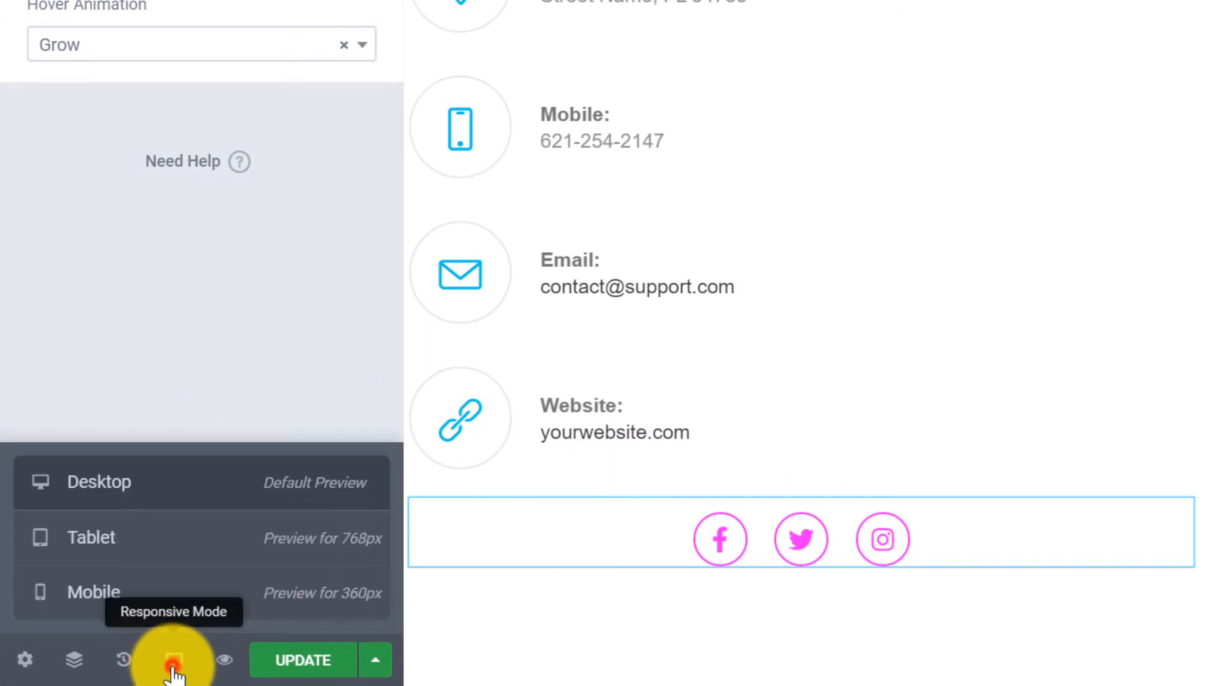
{"action": "left_click", "coordinate": [193, 545]}
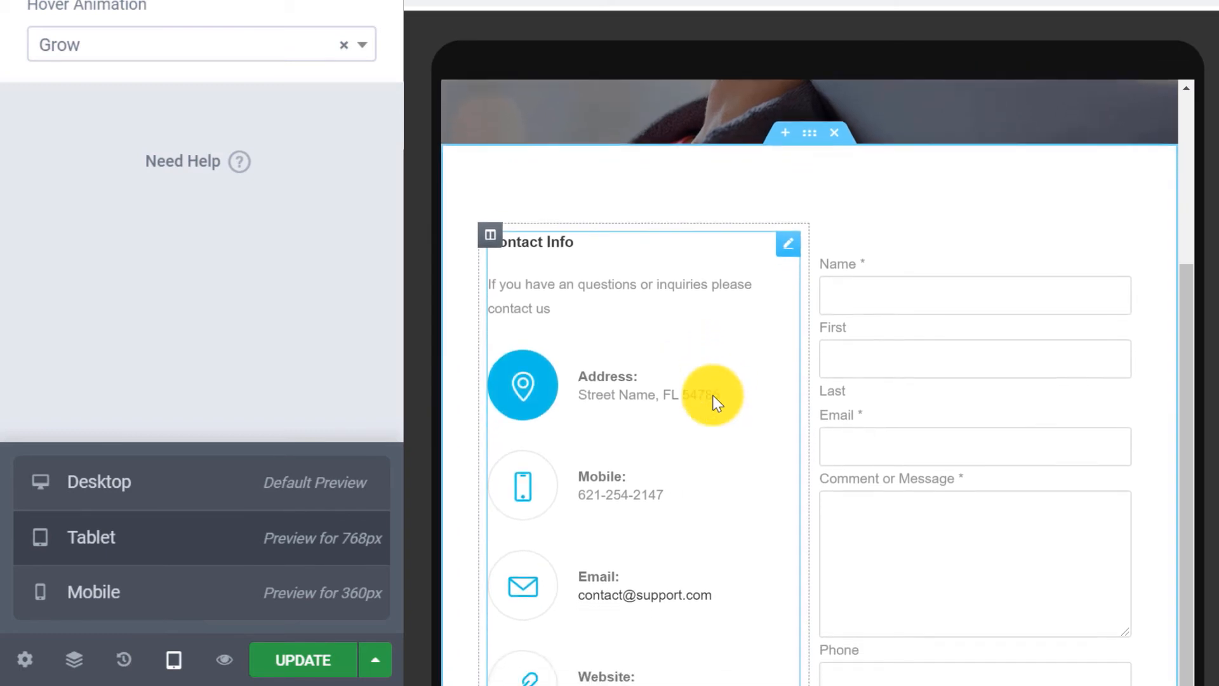
{"action": "scroll", "coordinate": [713, 400], "scroll_direction": "down", "scroll_amount": 3}
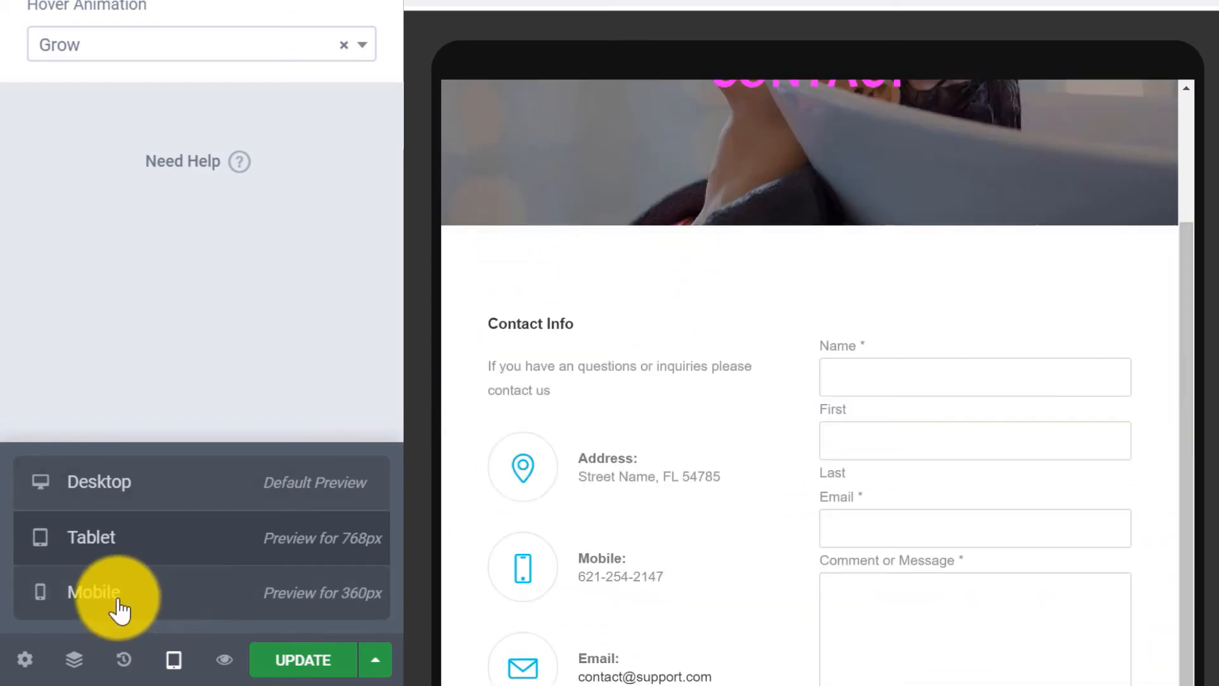
{"action": "left_click", "coordinate": [144, 598]}
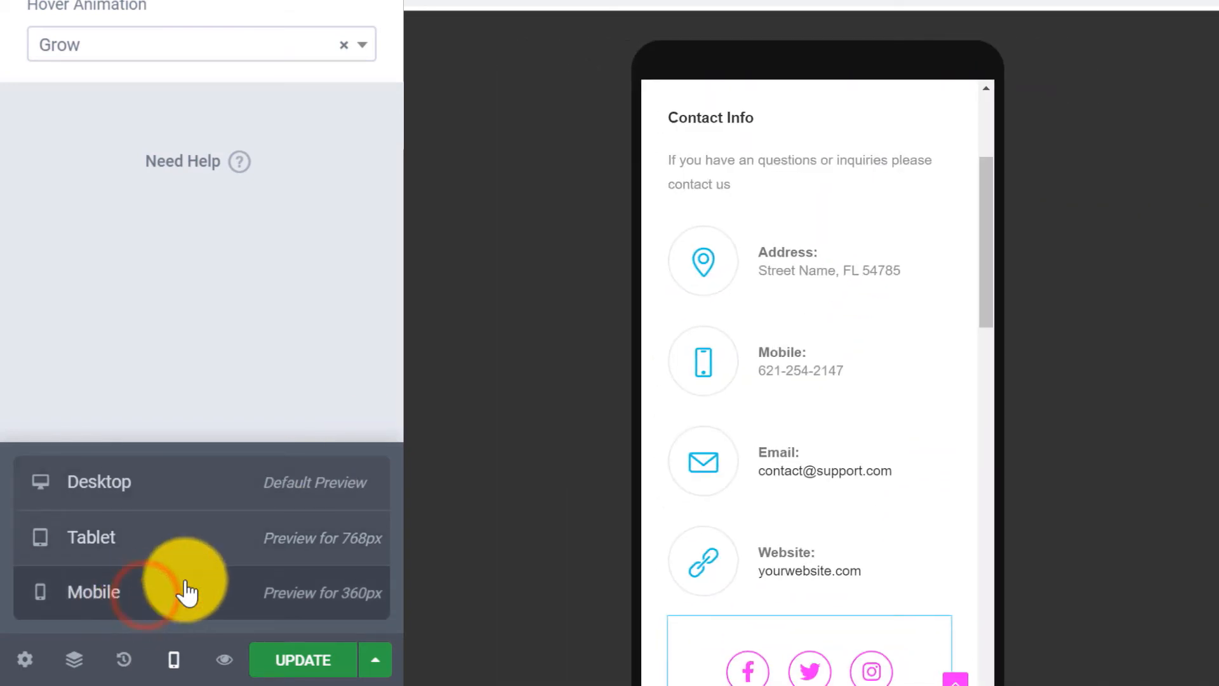
{"action": "left_click_drag", "start_coordinate": [988, 254], "coordinate": [999, 280]}
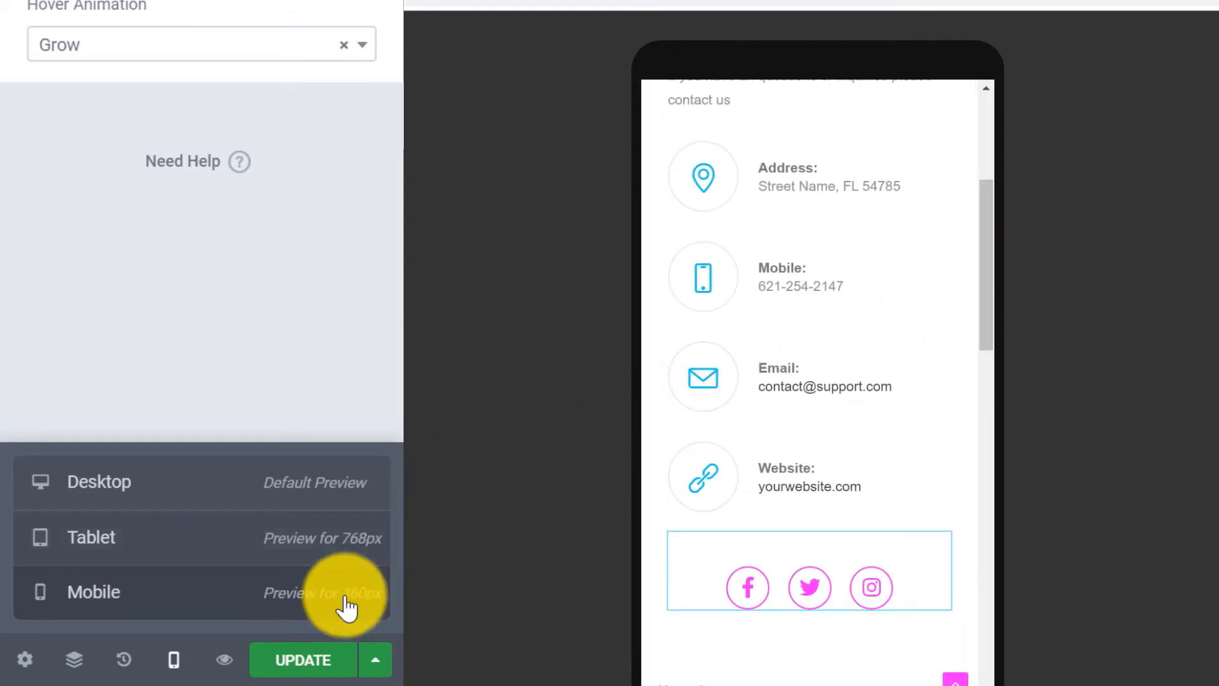
{"action": "left_click", "coordinate": [301, 666]}
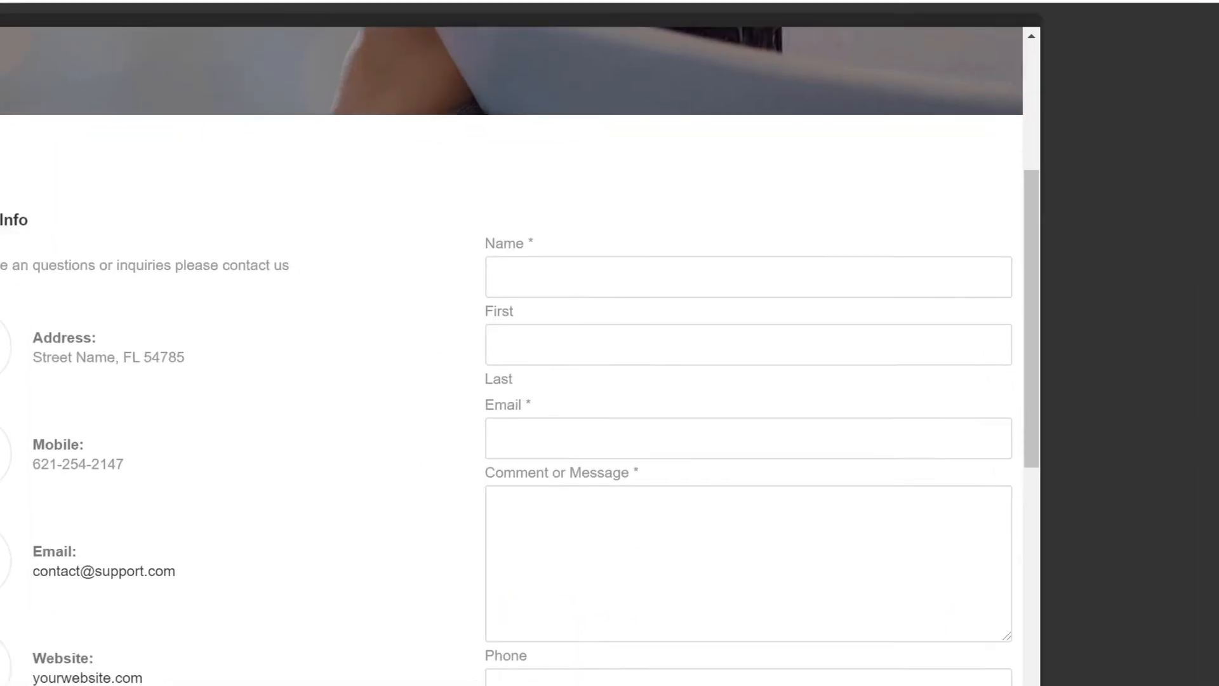
Exit Elementor to the WordPress dashboard and open Appearance > Customize for the OceanWP theme.
{"action": "left_click", "coordinate": [1041, 225]}
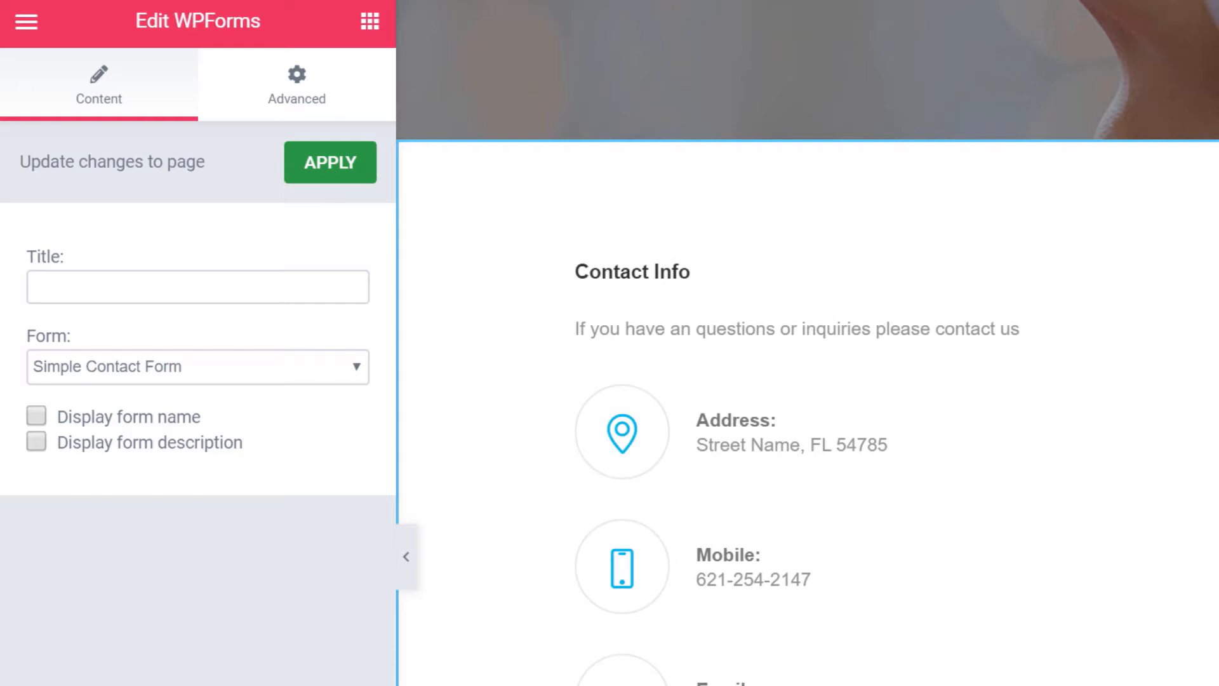
{"action": "left_click", "coordinate": [26, 22]}
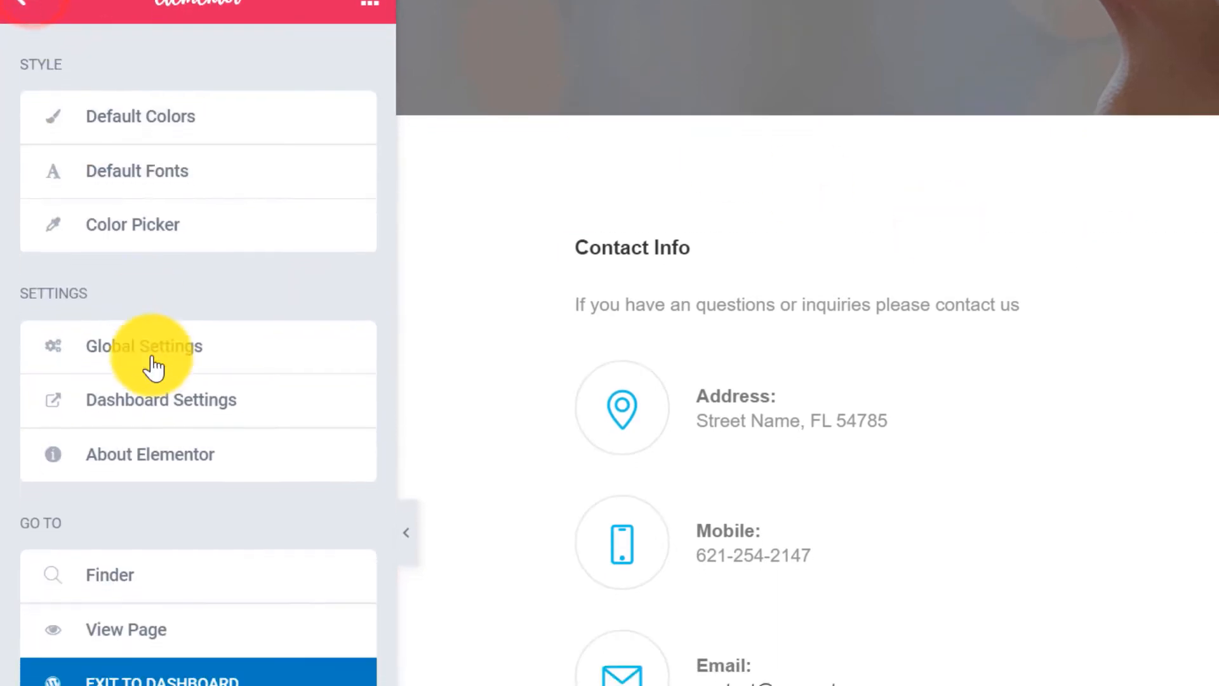
{"action": "left_click", "coordinate": [220, 581]}
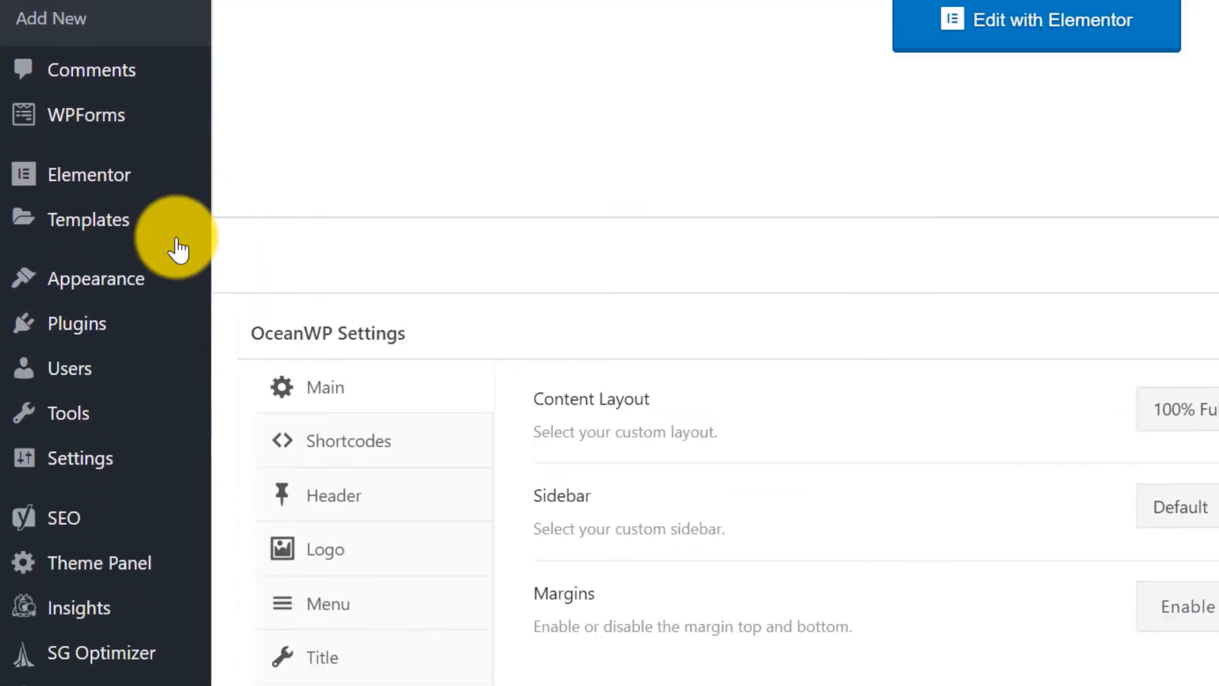
{"action": "mouse_move", "coordinate": [121, 634]}
{"action": "left_click", "coordinate": [307, 322]}
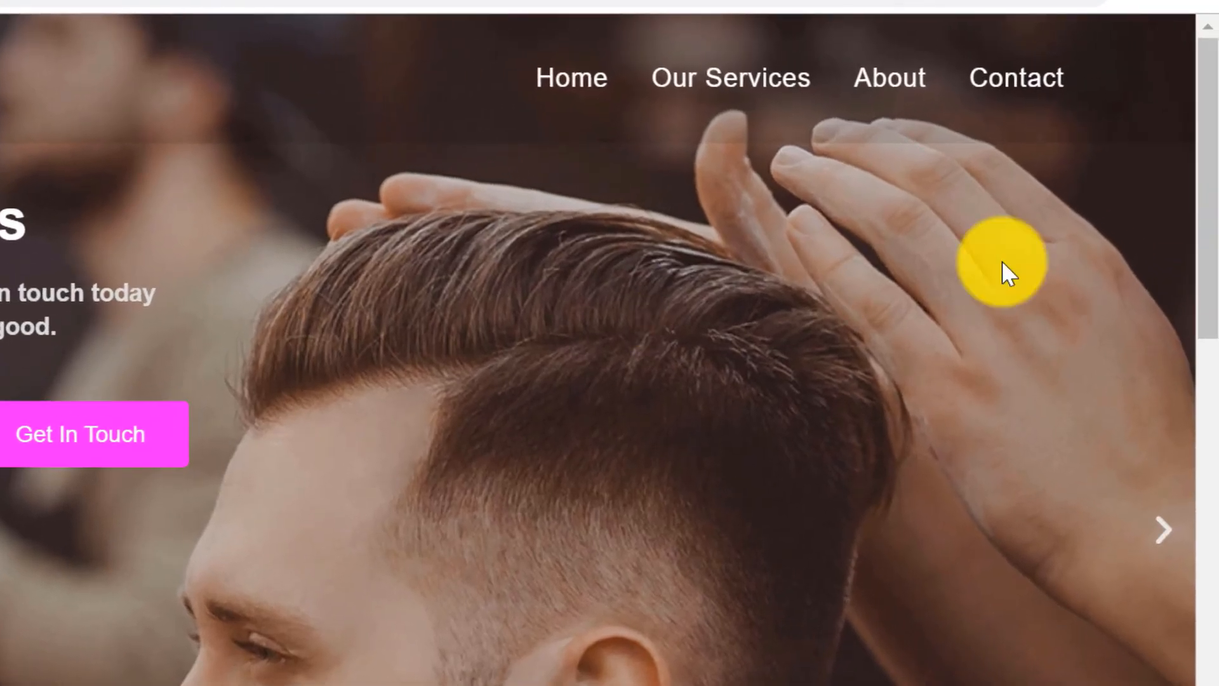
With Contact previewed, set General Styling's primary colour to ff44ff and publish.
{"action": "left_click", "coordinate": [1030, 89]}
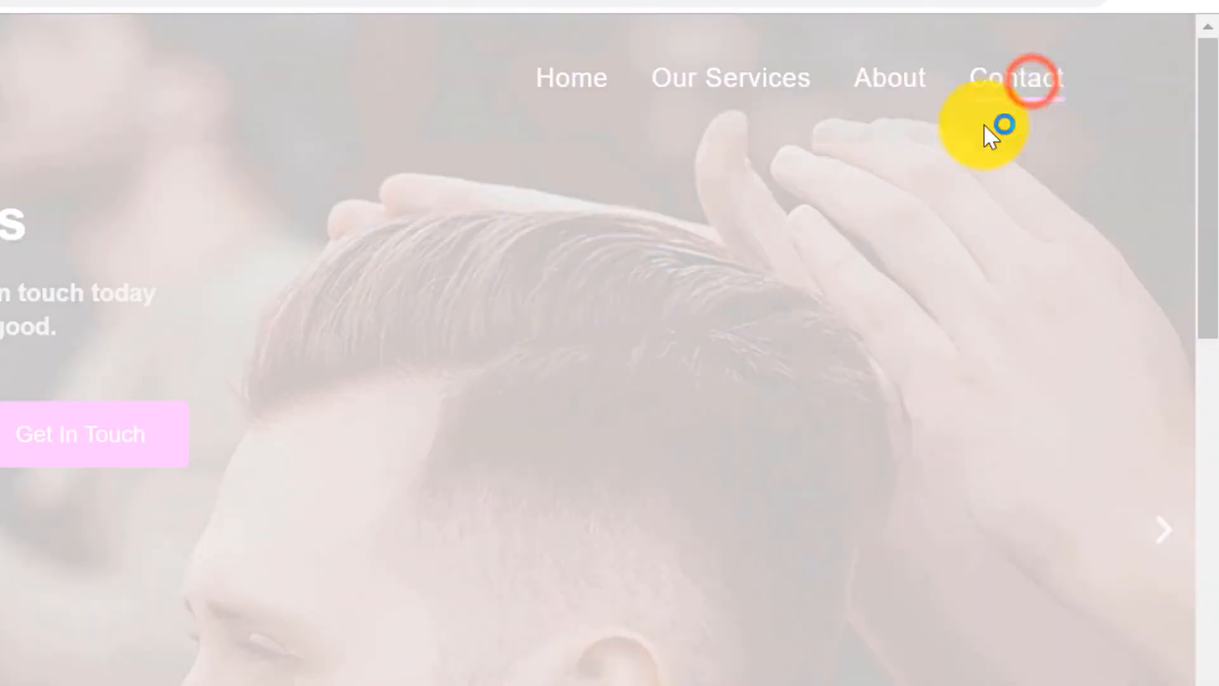
{"action": "scroll", "coordinate": [348, 312], "scroll_direction": "down", "scroll_amount": 5}
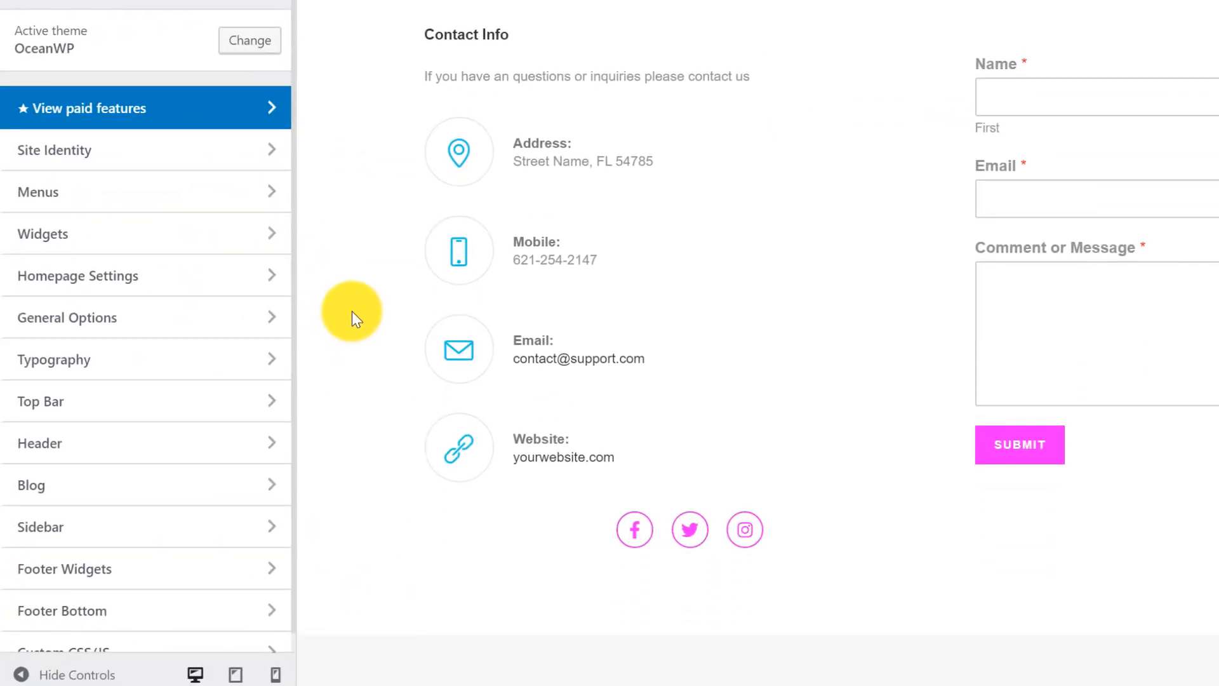
{"action": "left_click", "coordinate": [118, 321]}
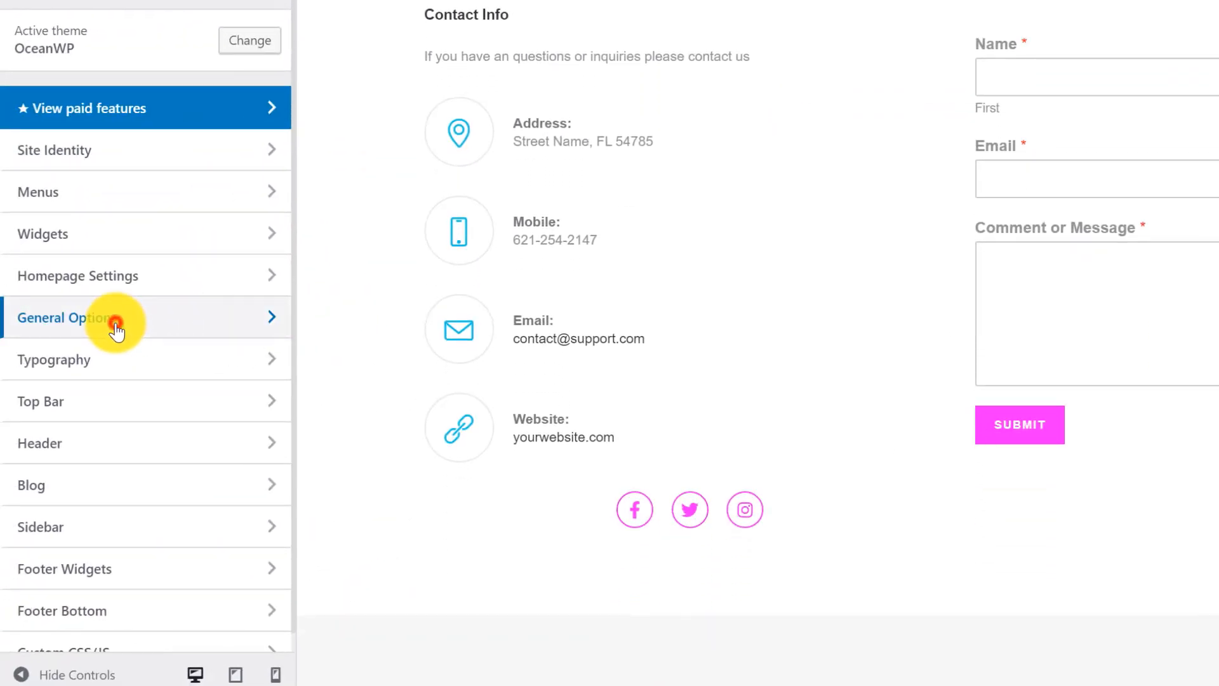
{"action": "left_click", "coordinate": [120, 28]}
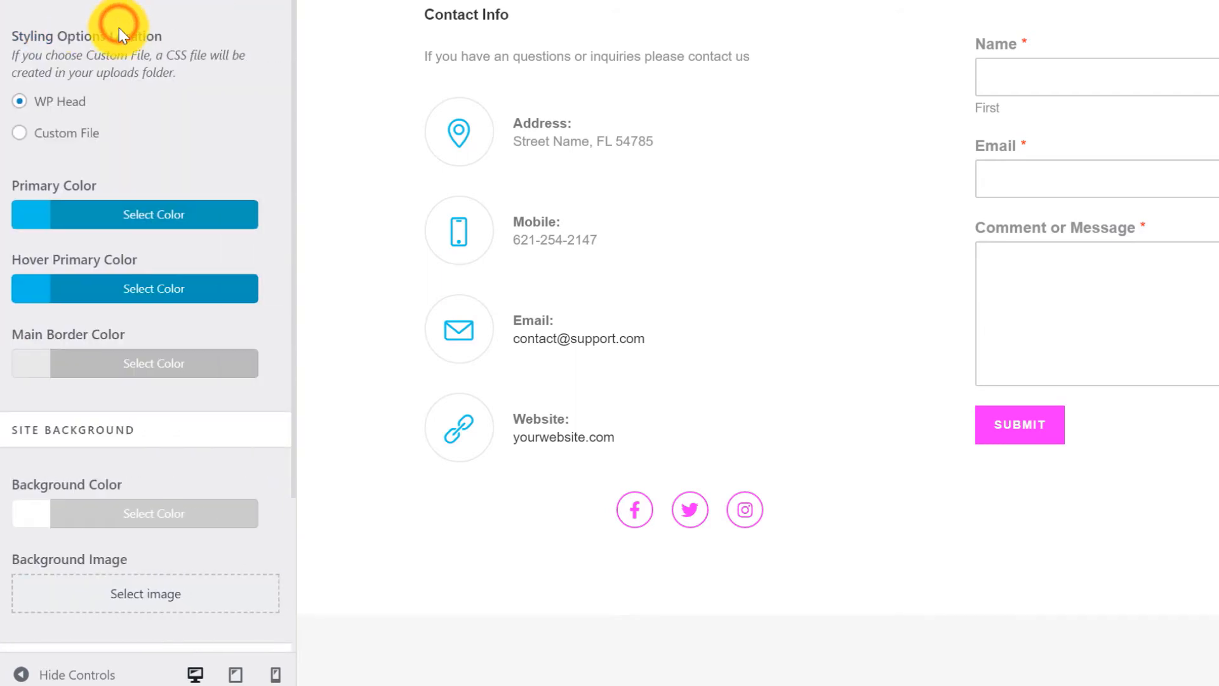
{"action": "left_click", "coordinate": [142, 207]}
{"action": "triple_click", "coordinate": [104, 250]}
{"action": "type", "text": "ff44ff"}
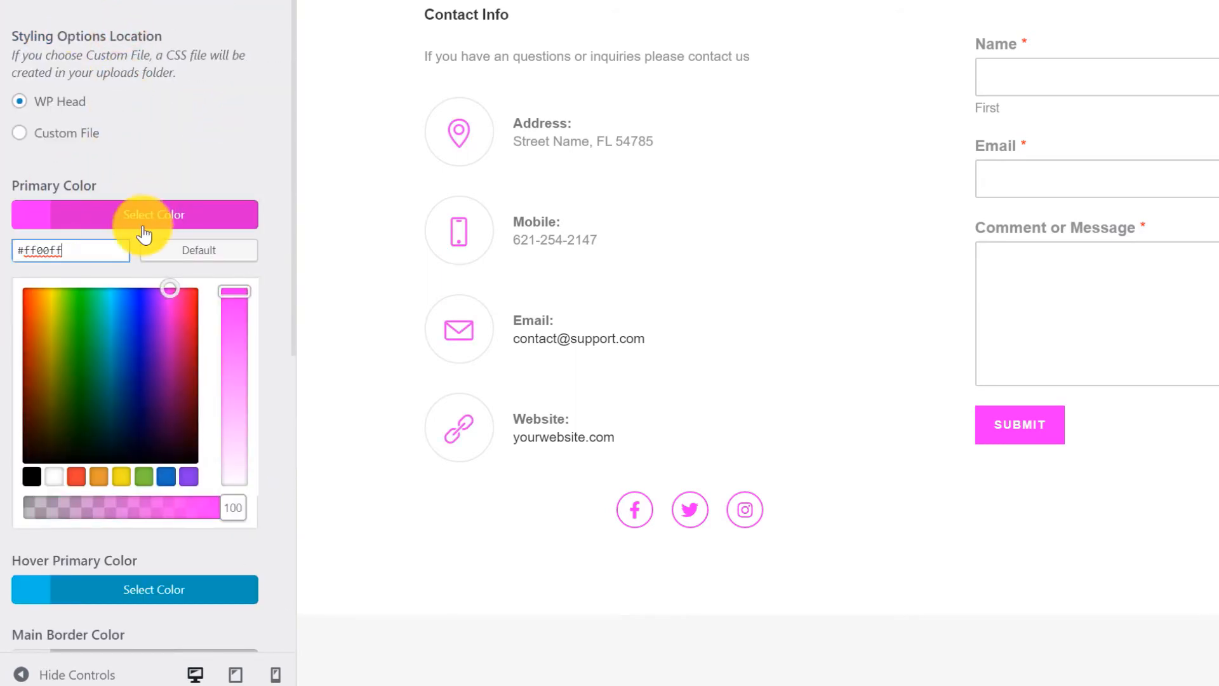
{"action": "left_click", "coordinate": [149, 217]}
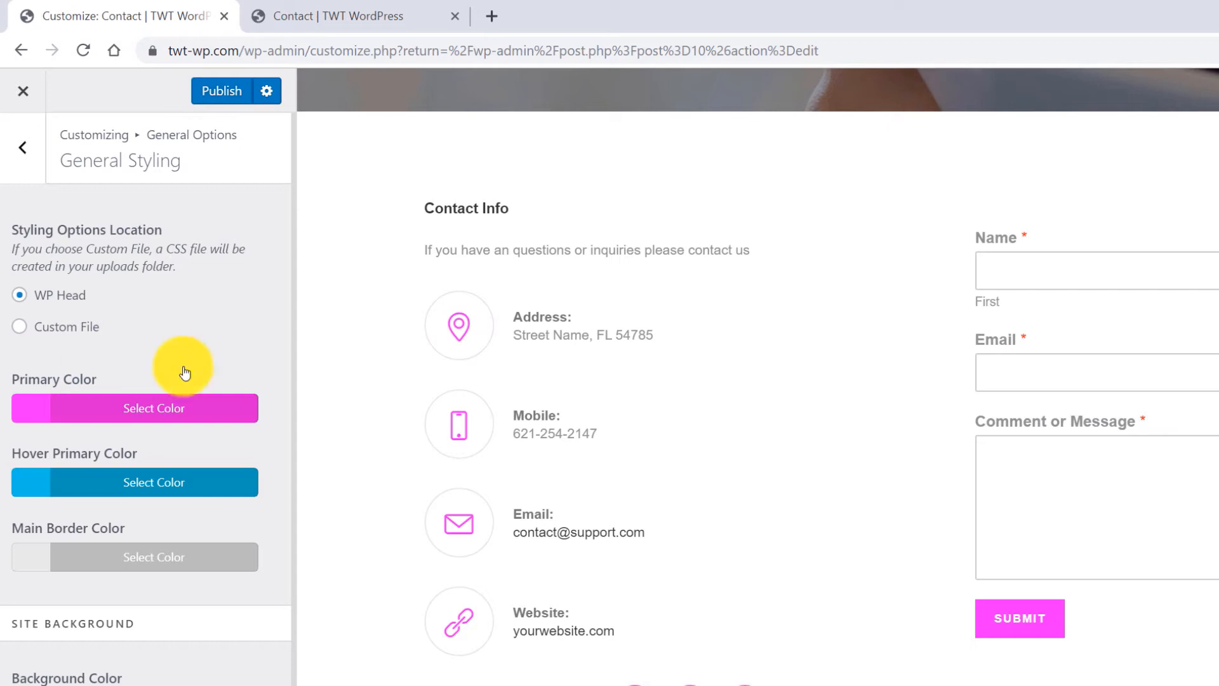
{"action": "left_click", "coordinate": [225, 92]}
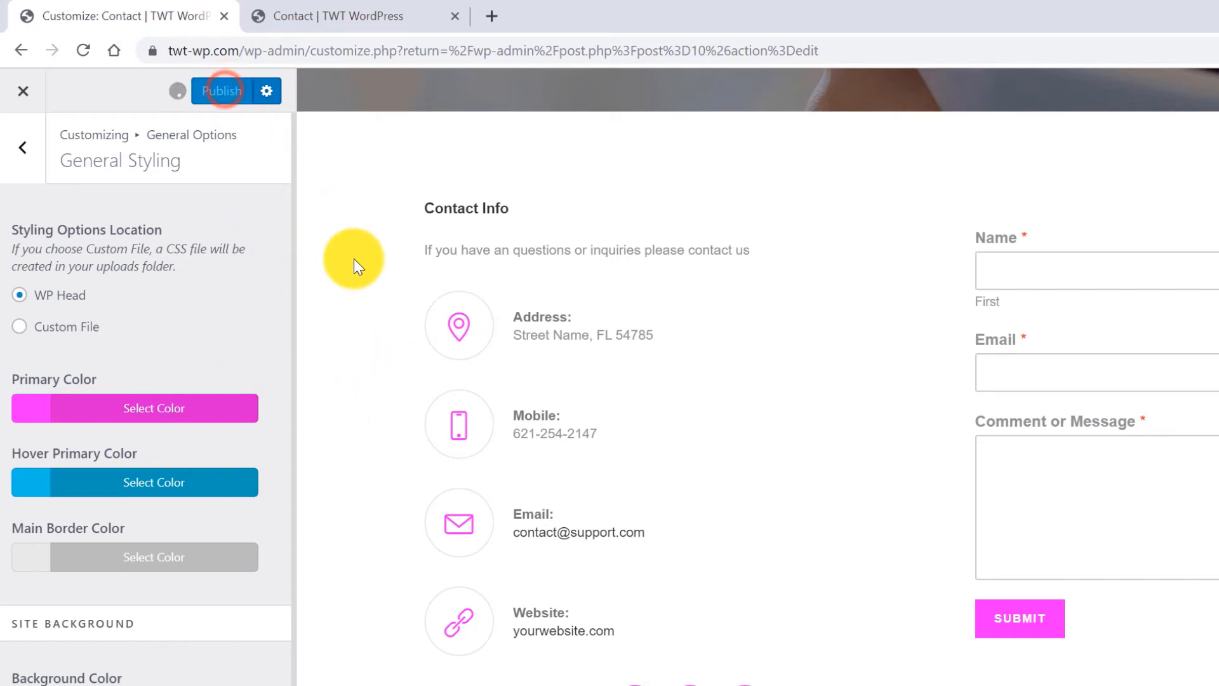
Reload the live Contact page tab and scroll through it to check the magenta icons.
{"action": "left_click", "coordinate": [345, 16]}
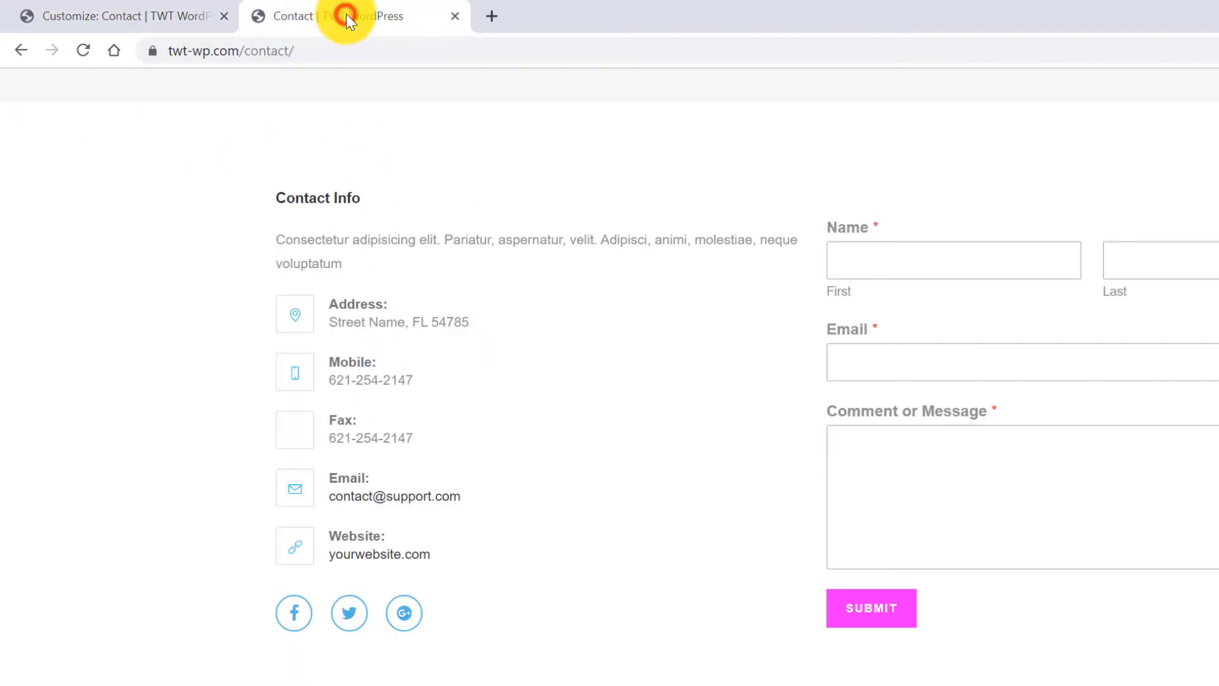
{"action": "left_click", "coordinate": [86, 51]}
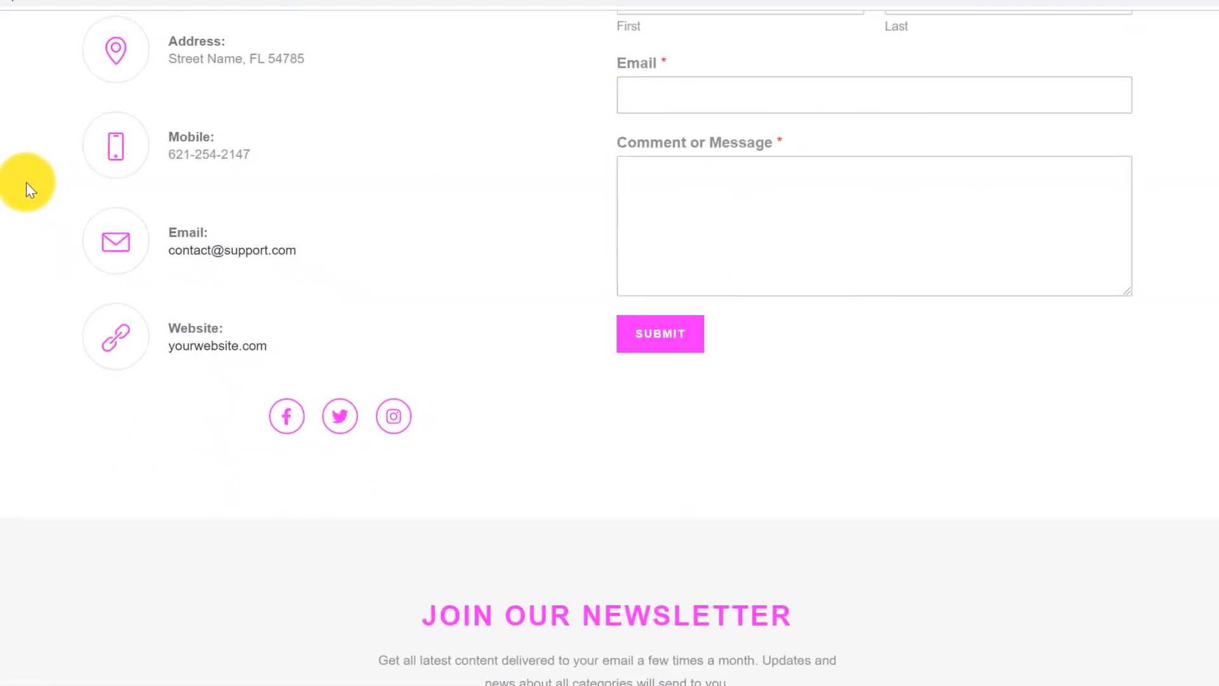
{"action": "scroll", "coordinate": [14, 178], "scroll_direction": "up", "scroll_amount": 8}
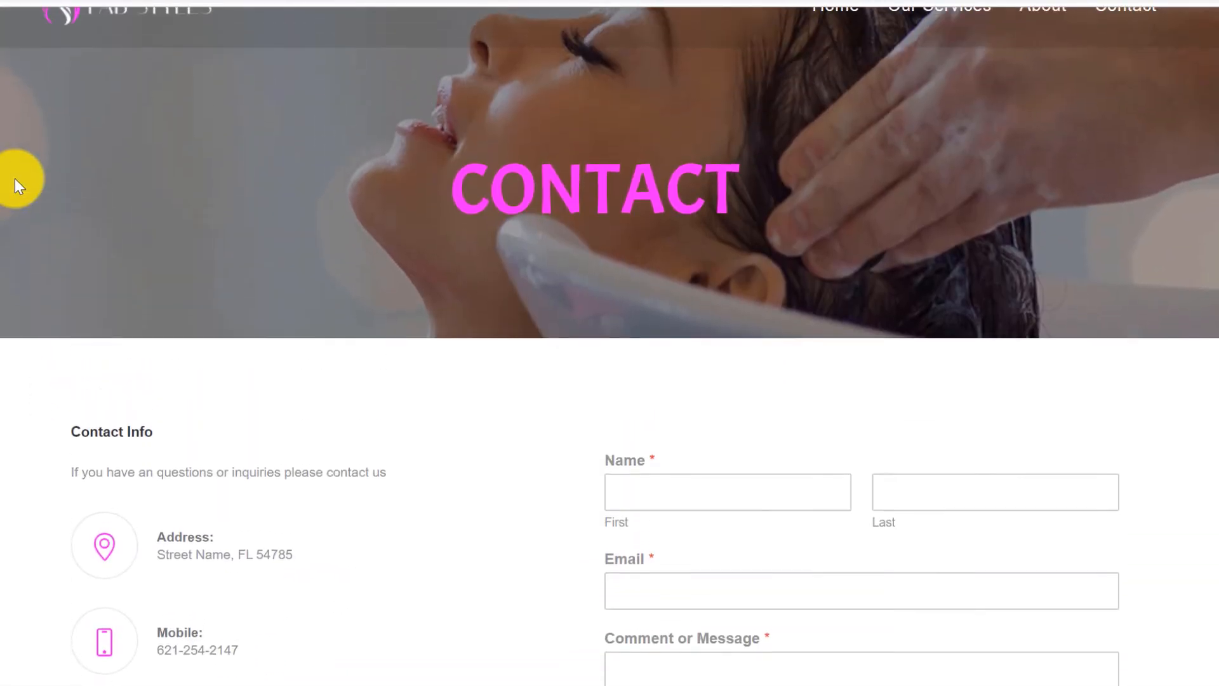
{"action": "scroll", "coordinate": [14, 178], "scroll_direction": "down", "scroll_amount": 5}
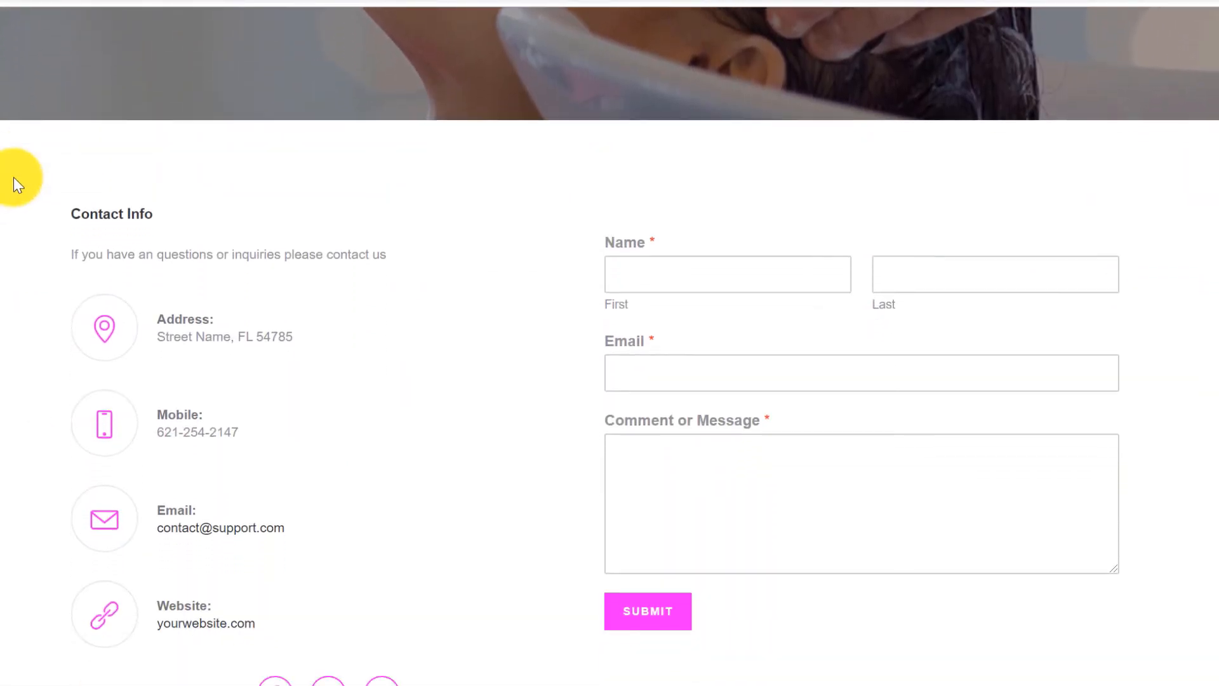
{"action": "scroll", "coordinate": [14, 177], "scroll_direction": "down", "scroll_amount": 2}
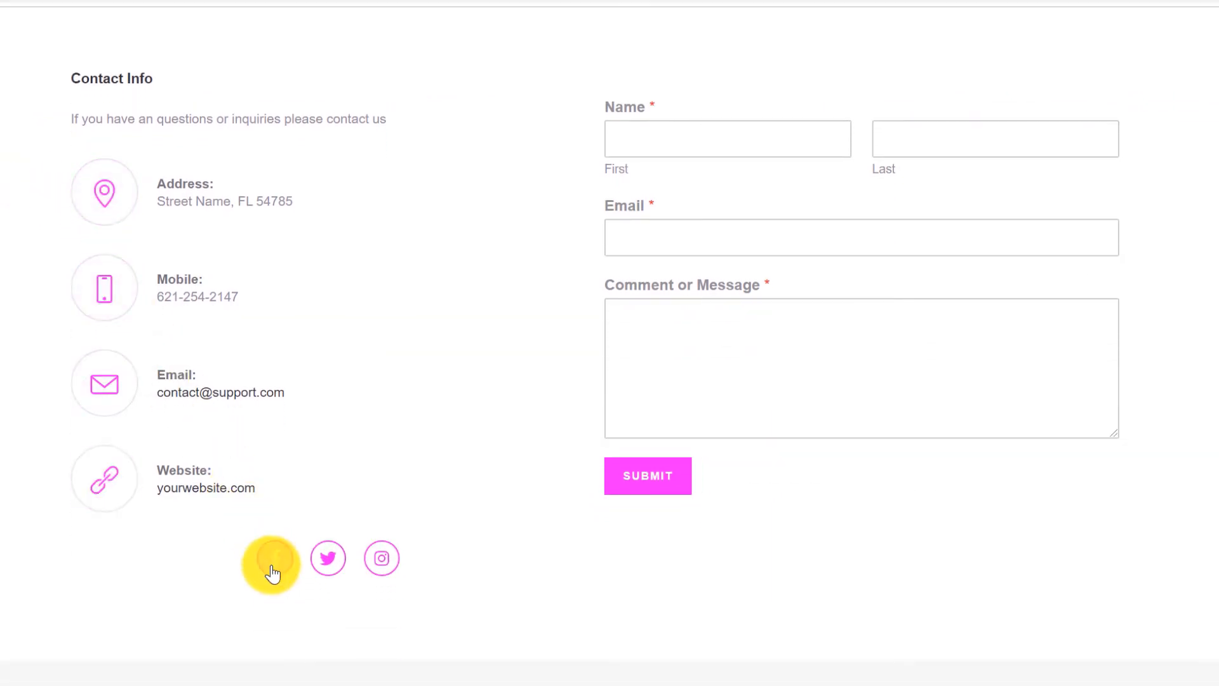
{"action": "scroll", "coordinate": [356, 463], "scroll_direction": "up", "scroll_amount": 7}
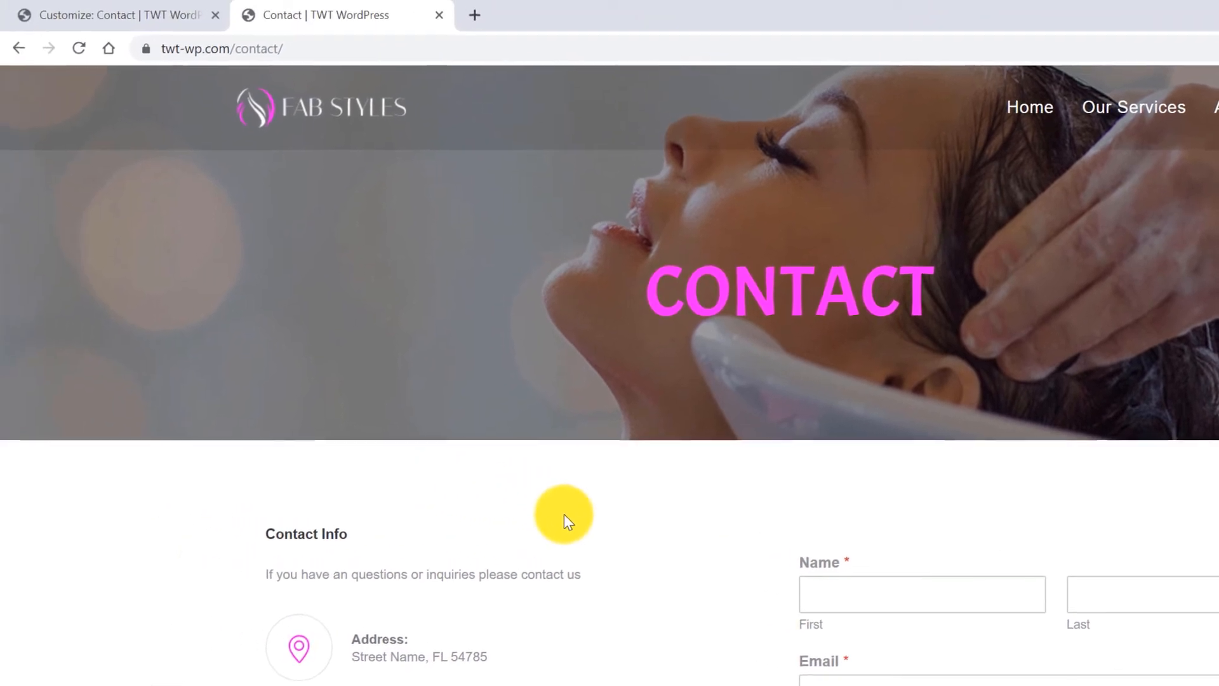
Close the Customizer and open the Contact page for editing from All Pages.
{"action": "left_click", "coordinate": [117, 14]}
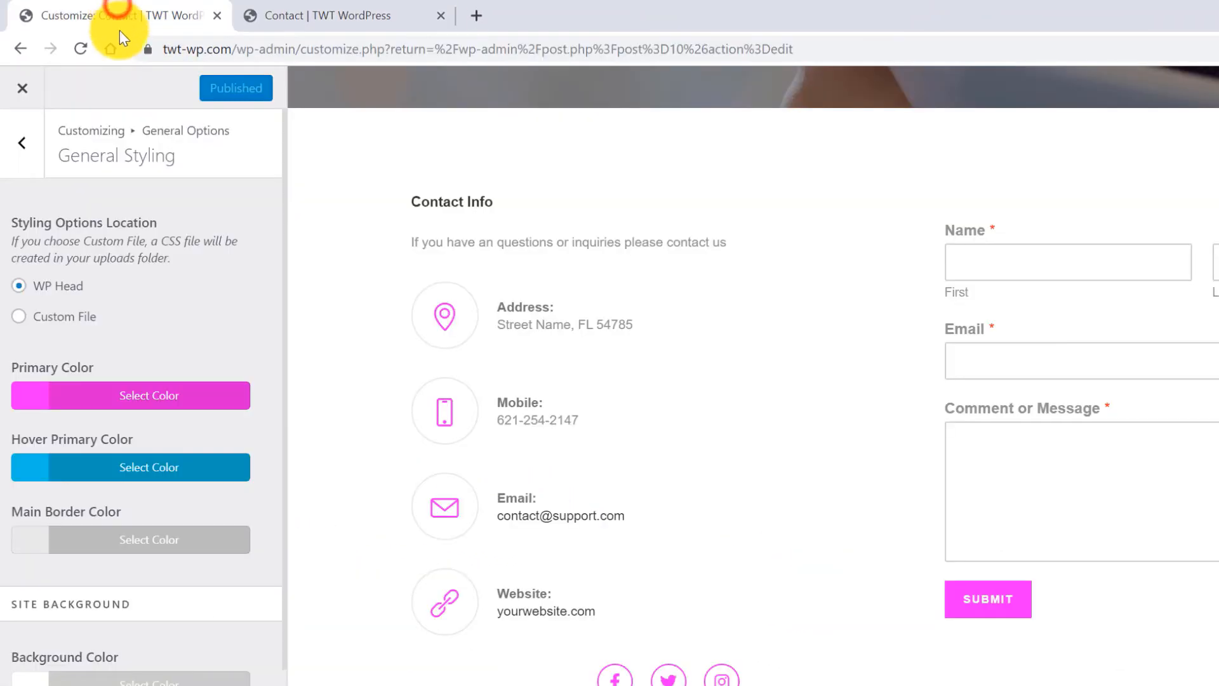
{"action": "left_click", "coordinate": [25, 89]}
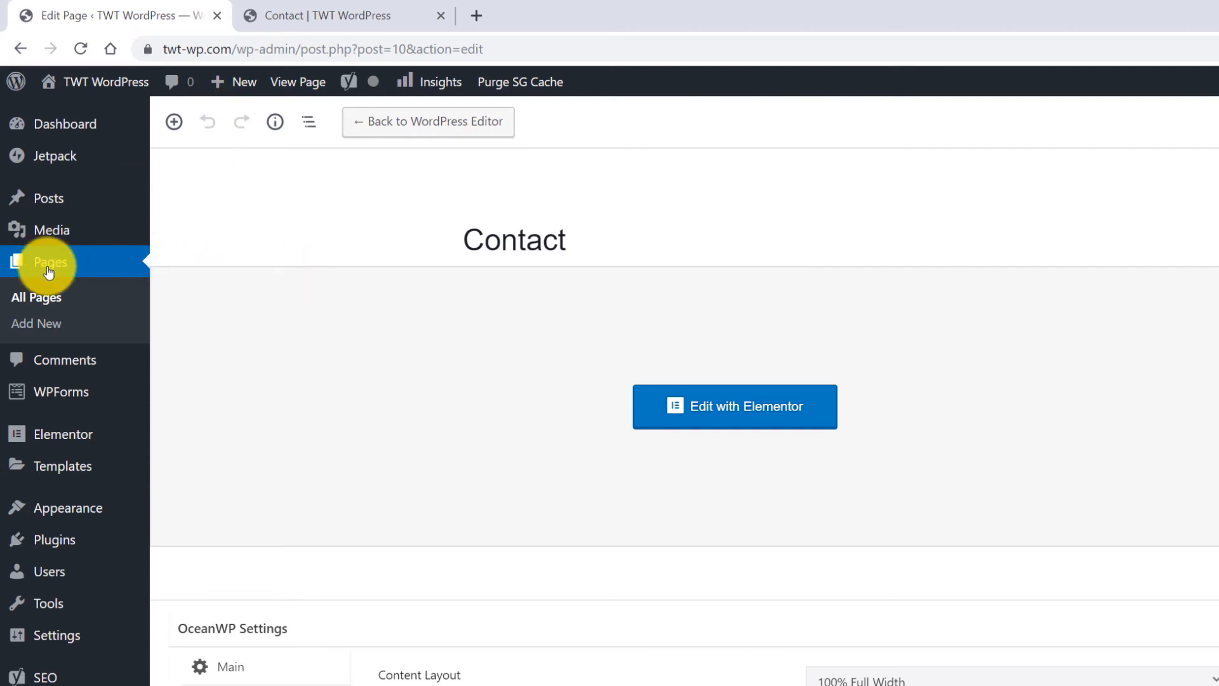
{"action": "left_click", "coordinate": [47, 304]}
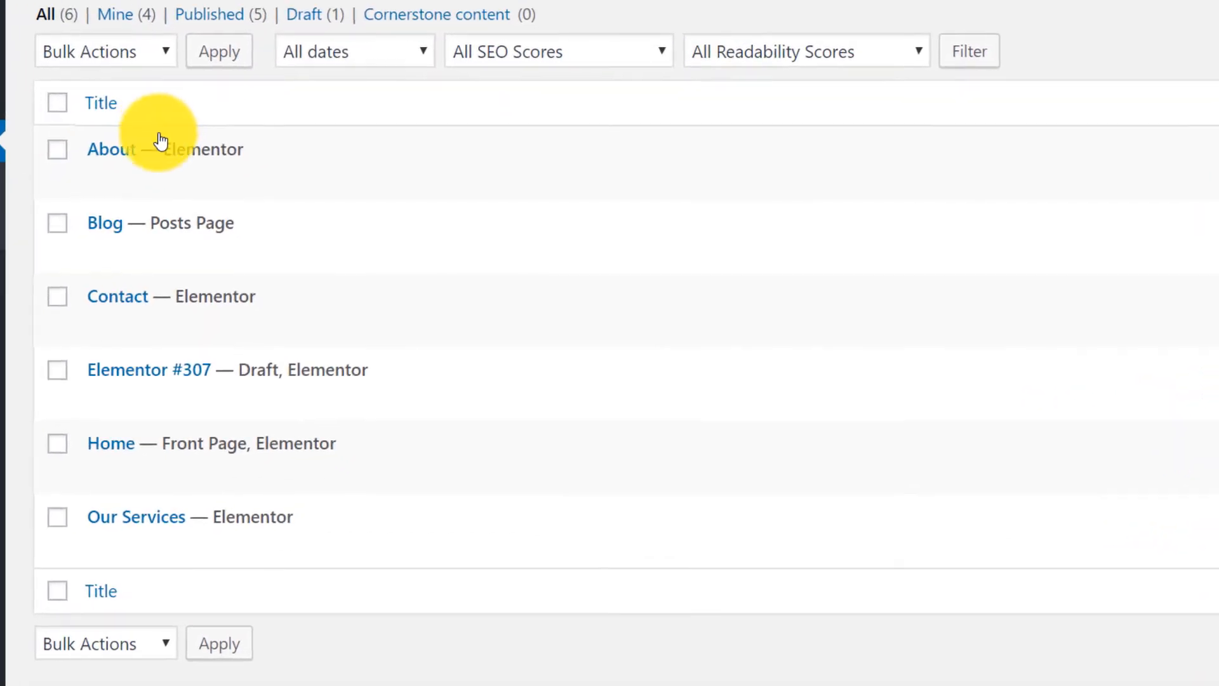
{"action": "left_click", "coordinate": [364, 257]}
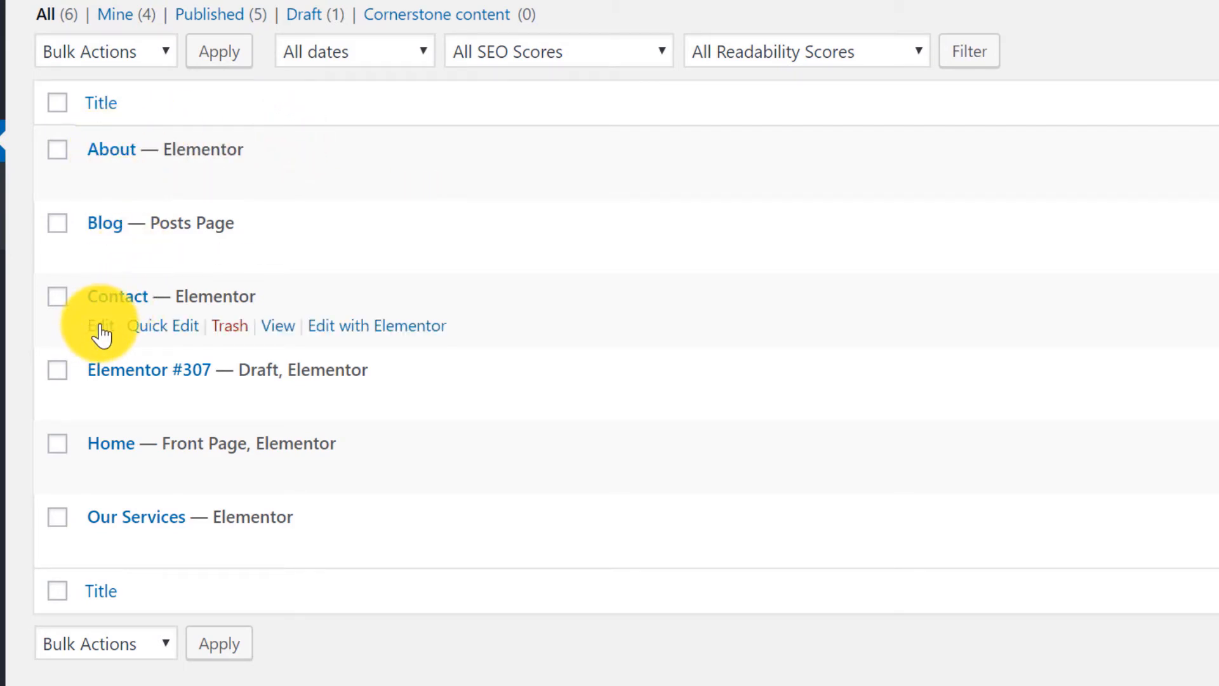
{"action": "left_click", "coordinate": [100, 327]}
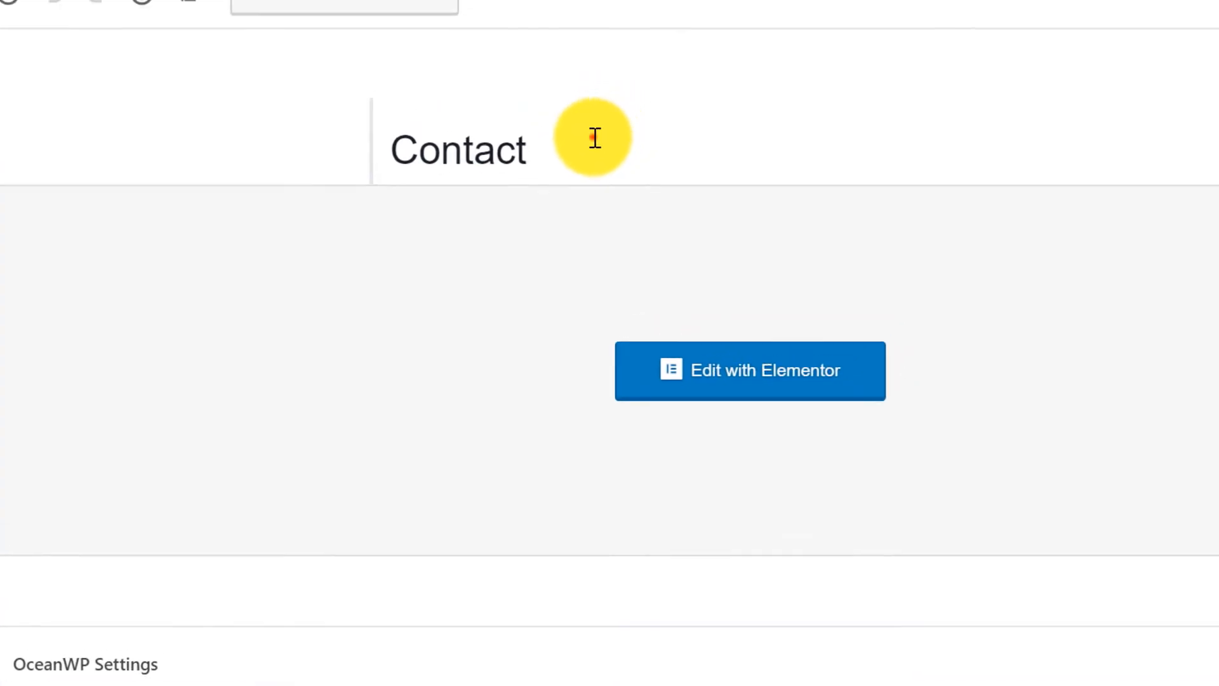
Change the page title to 'Contact Us' and update the page.
{"action": "left_click", "coordinate": [595, 138]}
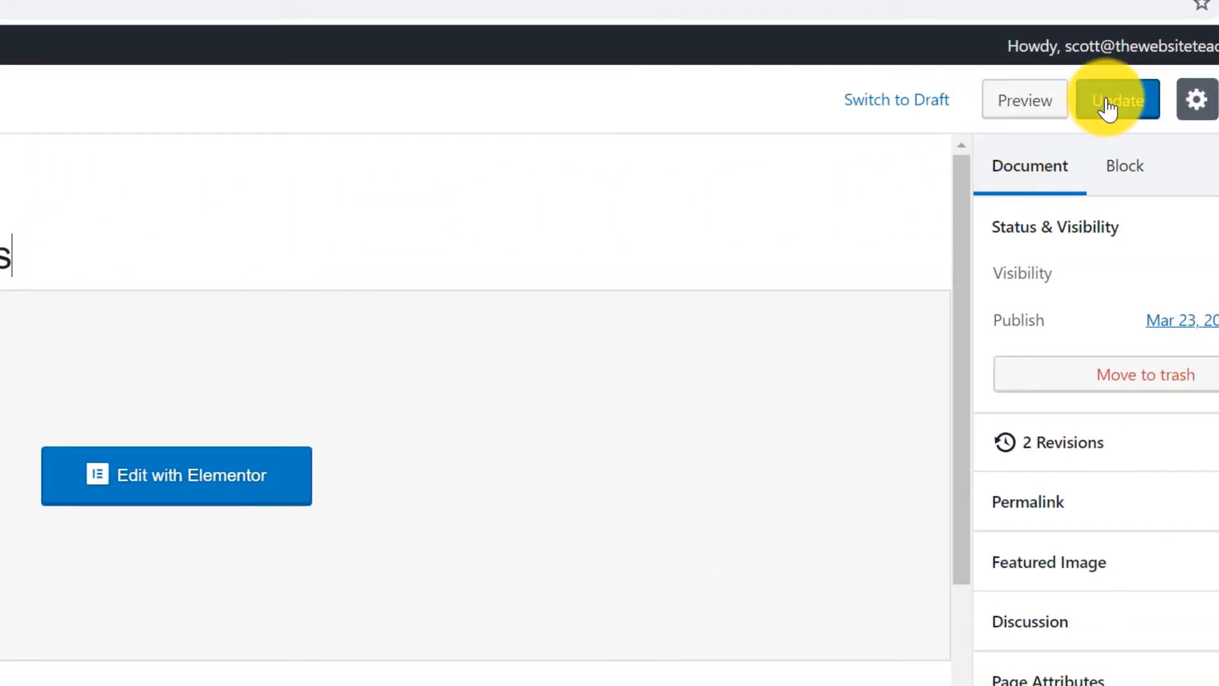
{"action": "left_click", "coordinate": [1108, 101]}
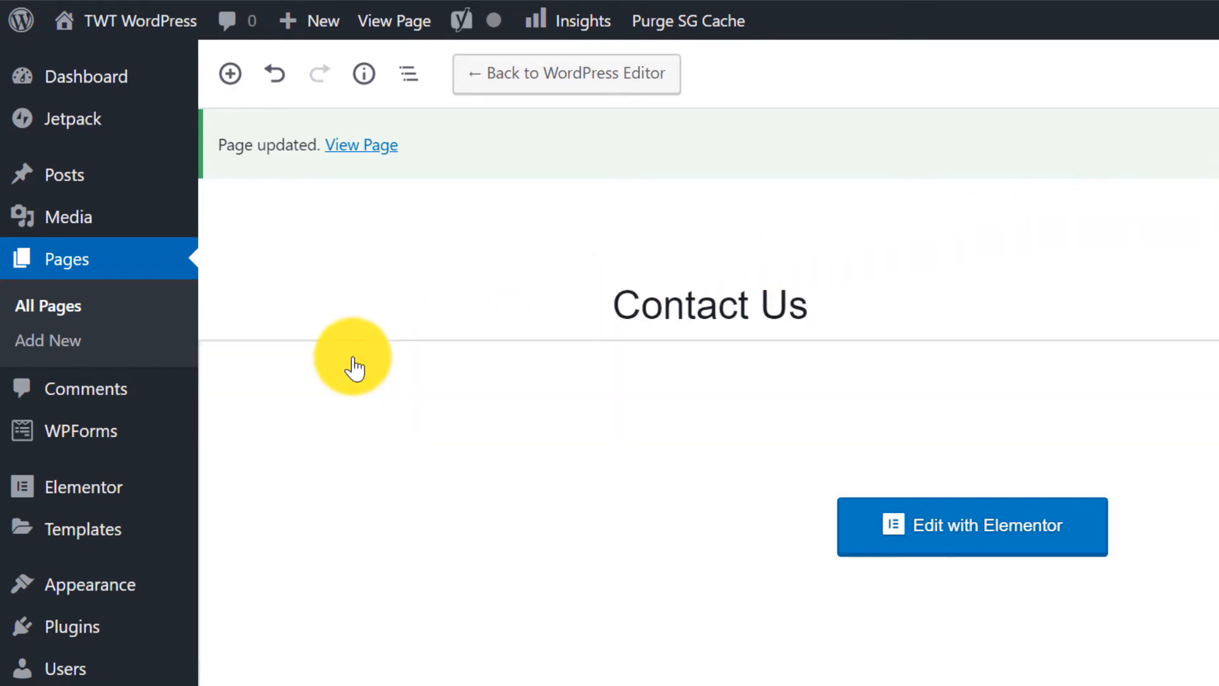
{"action": "mouse_move", "coordinate": [94, 444]}
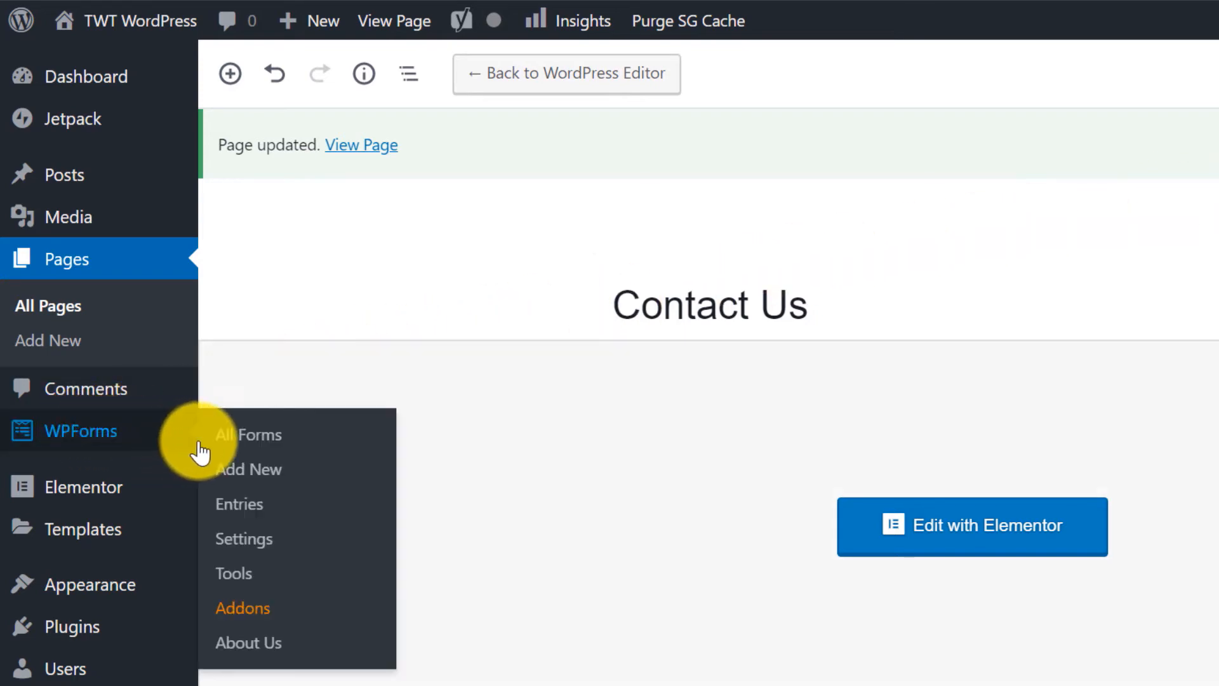
Open the Simple Contact Form from WPForms' All Forms list in the form builder.
{"action": "left_click", "coordinate": [307, 442]}
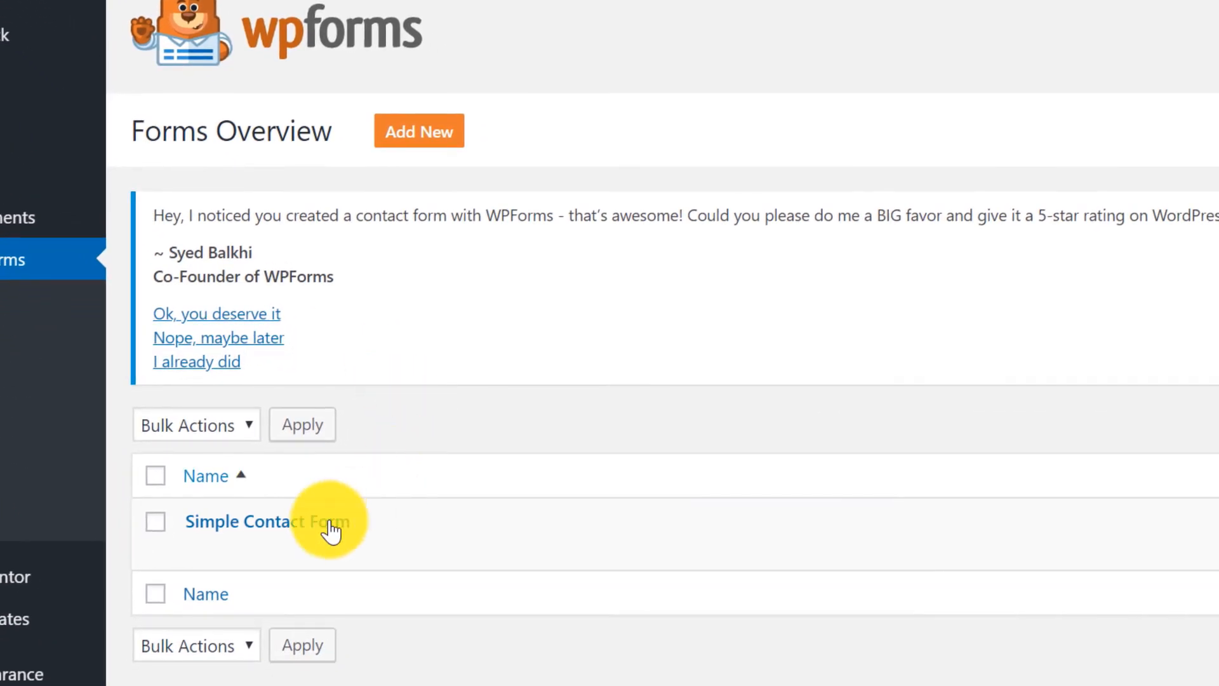
{"action": "mouse_move", "coordinate": [385, 621]}
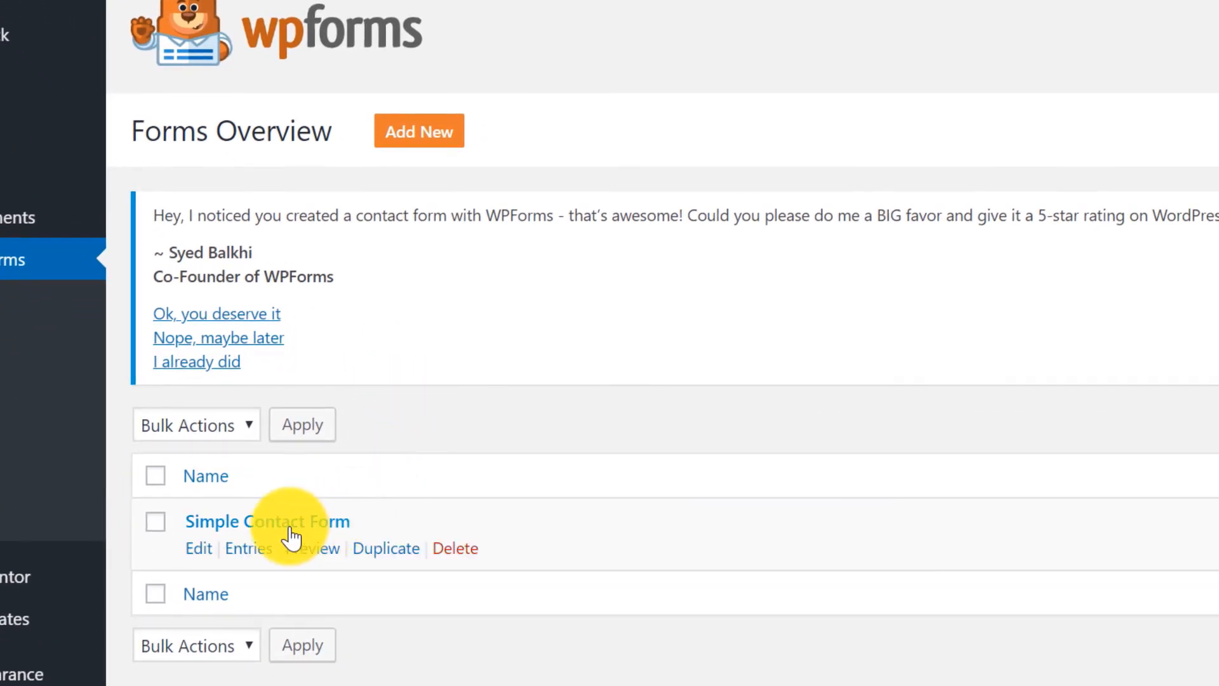
{"action": "left_click", "coordinate": [241, 524]}
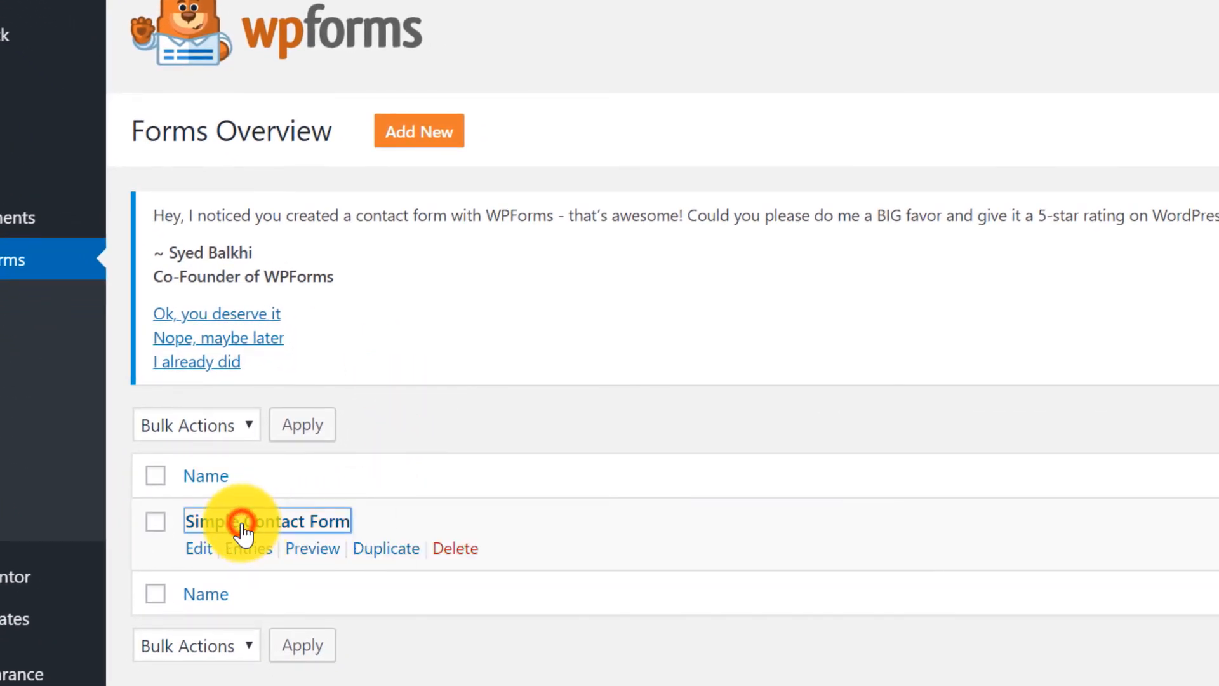
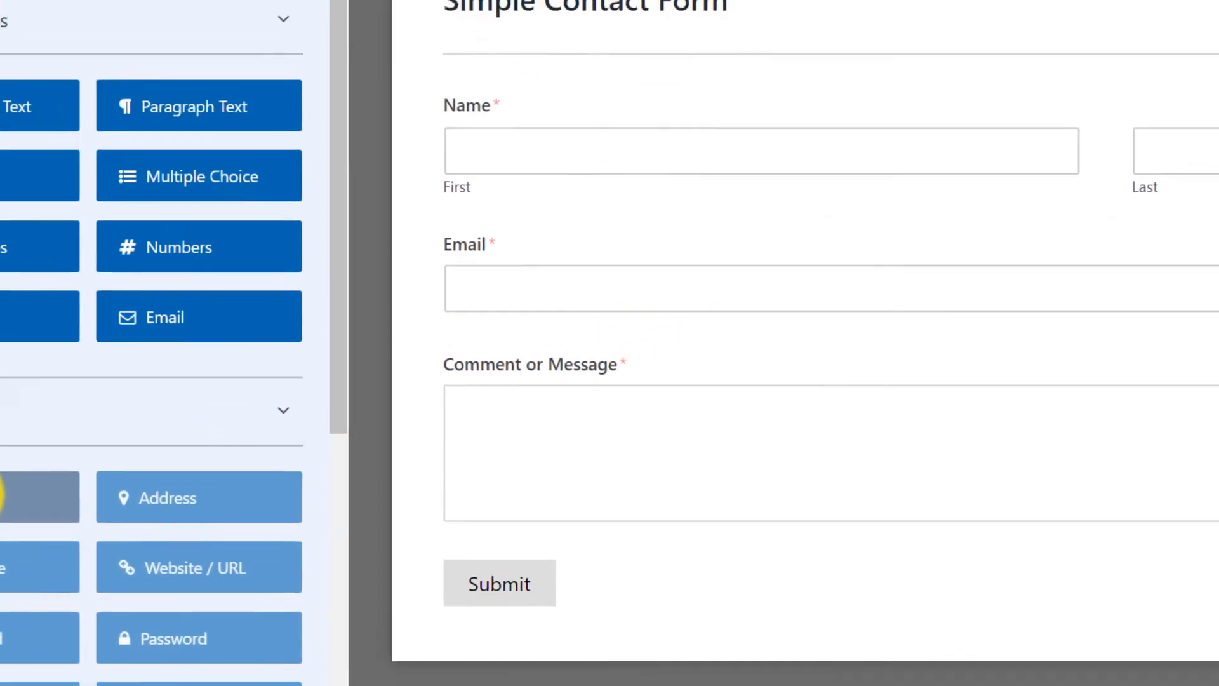
Dismiss the Phone PRO notice and drag a Name field in above Email.
{"action": "left_click", "coordinate": [2, 497]}
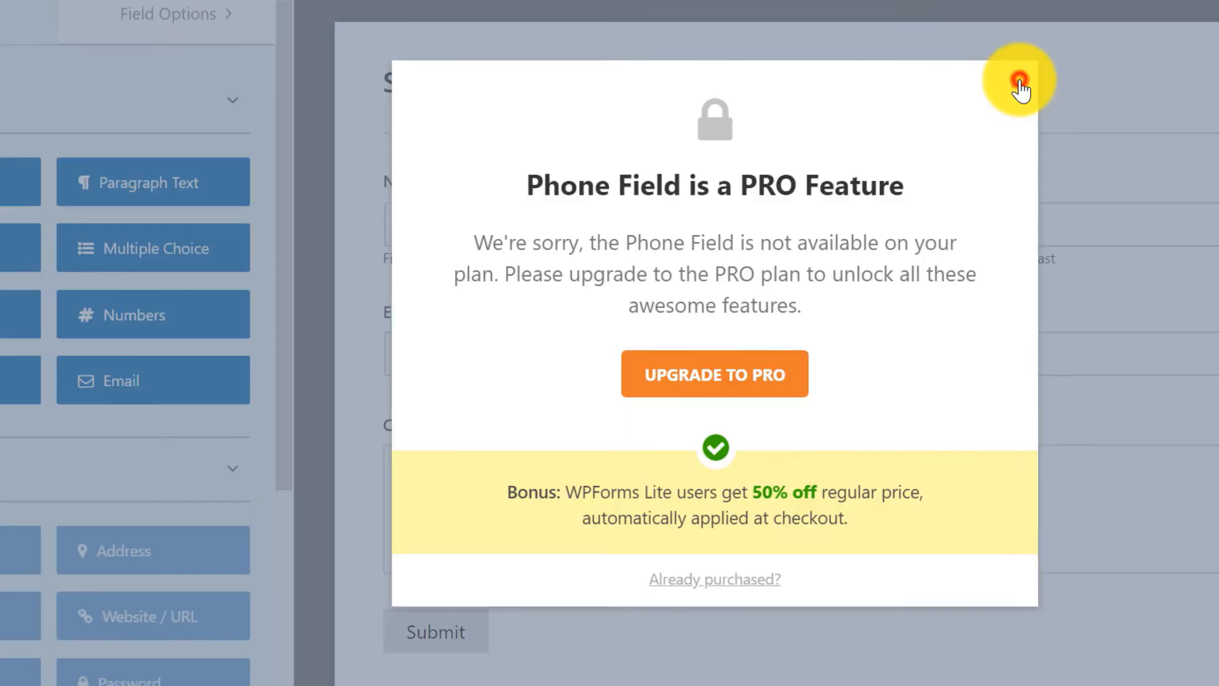
{"action": "left_click", "coordinate": [993, 80]}
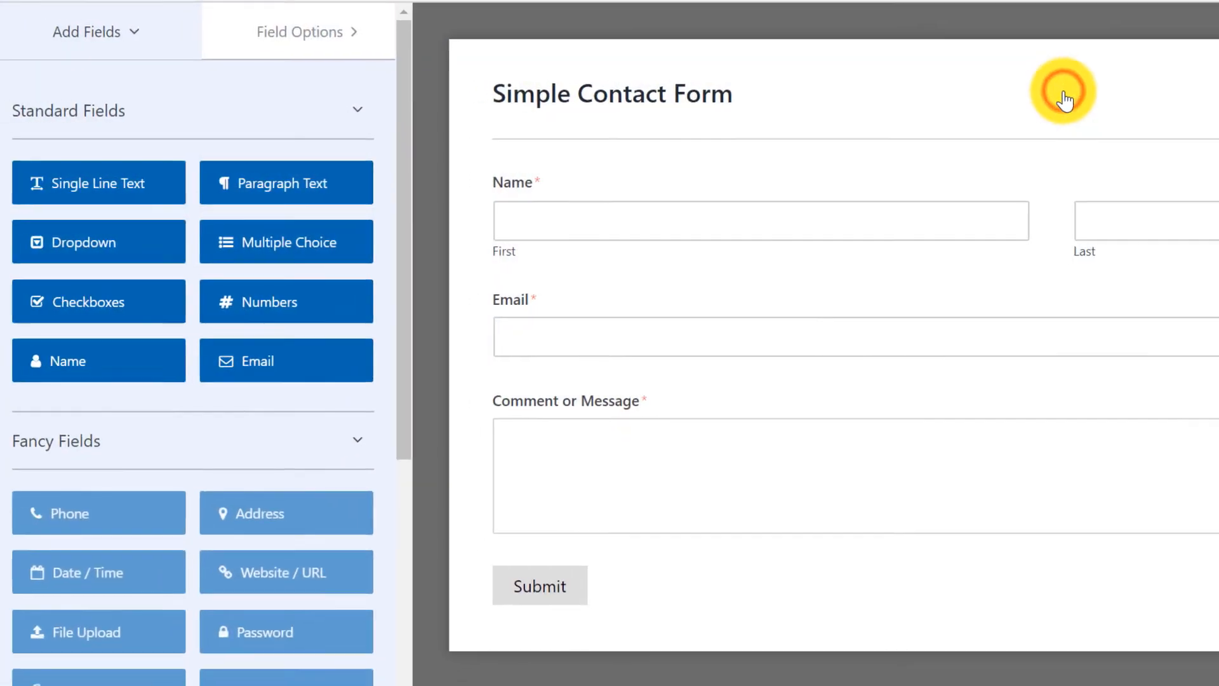
{"action": "left_click_drag", "start_coordinate": [90, 367], "coordinate": [591, 298]}
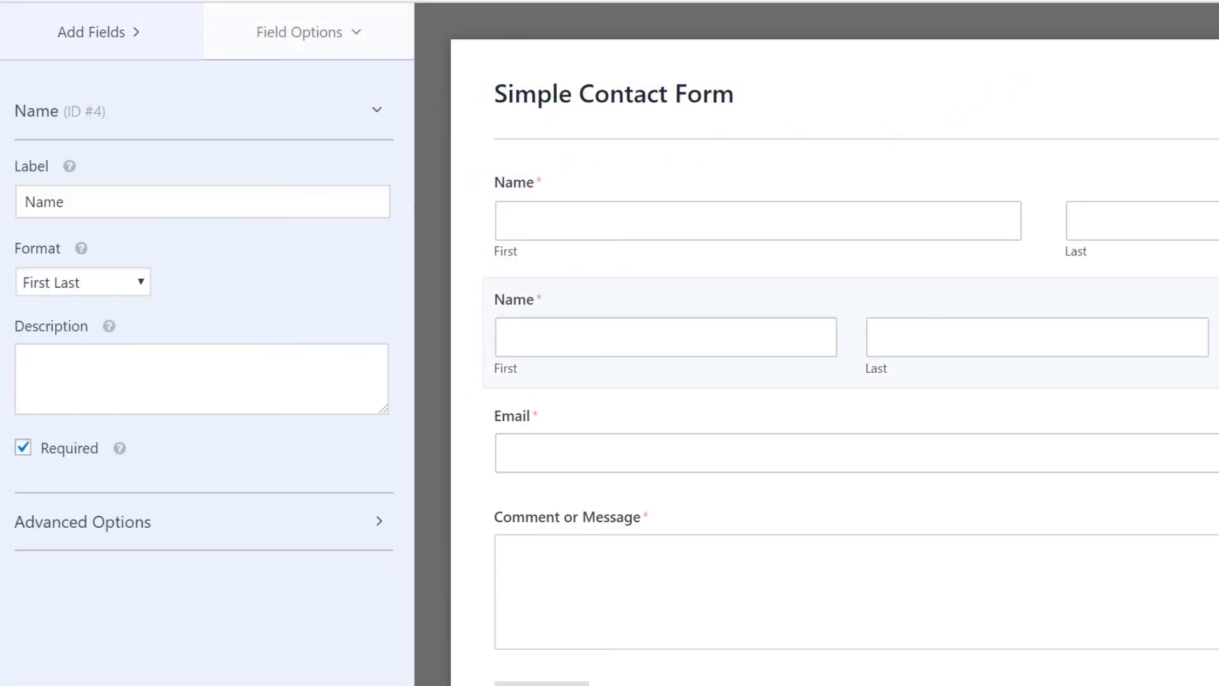
Label the new field 'Phone Number', with Simple format, not required, and Large field size.
{"action": "left_click_drag", "start_coordinate": [79, 201], "coordinate": [14, 199]}
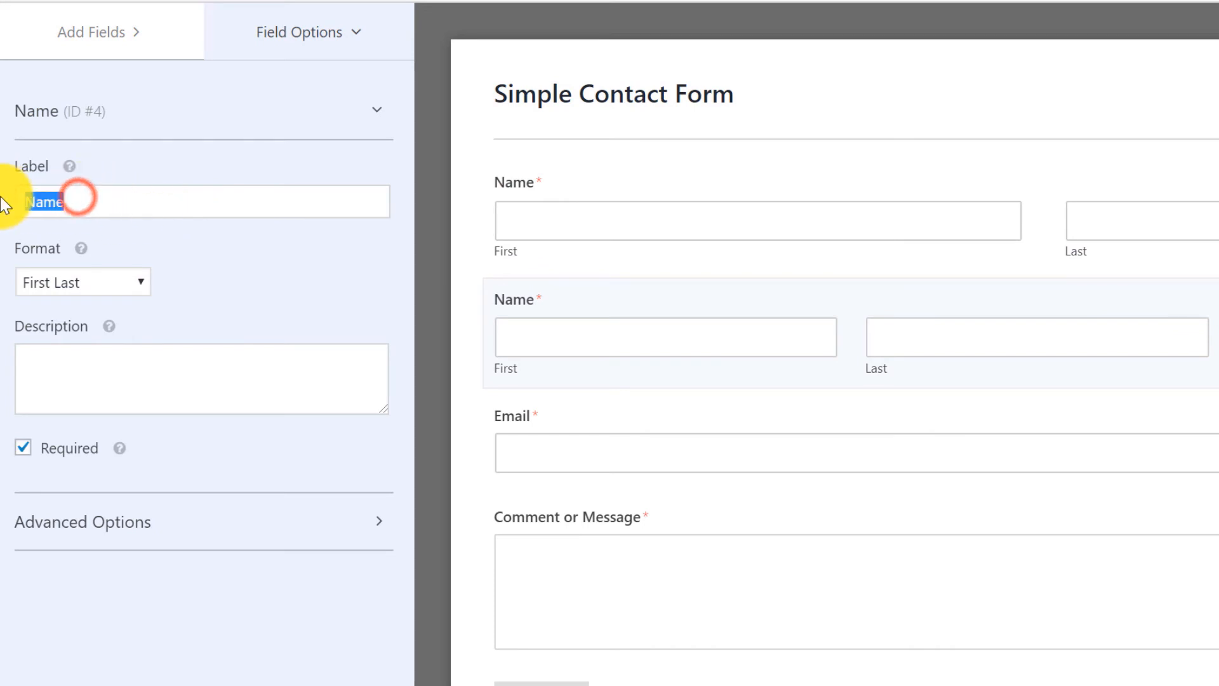
{"action": "type", "text": "Phone number"}
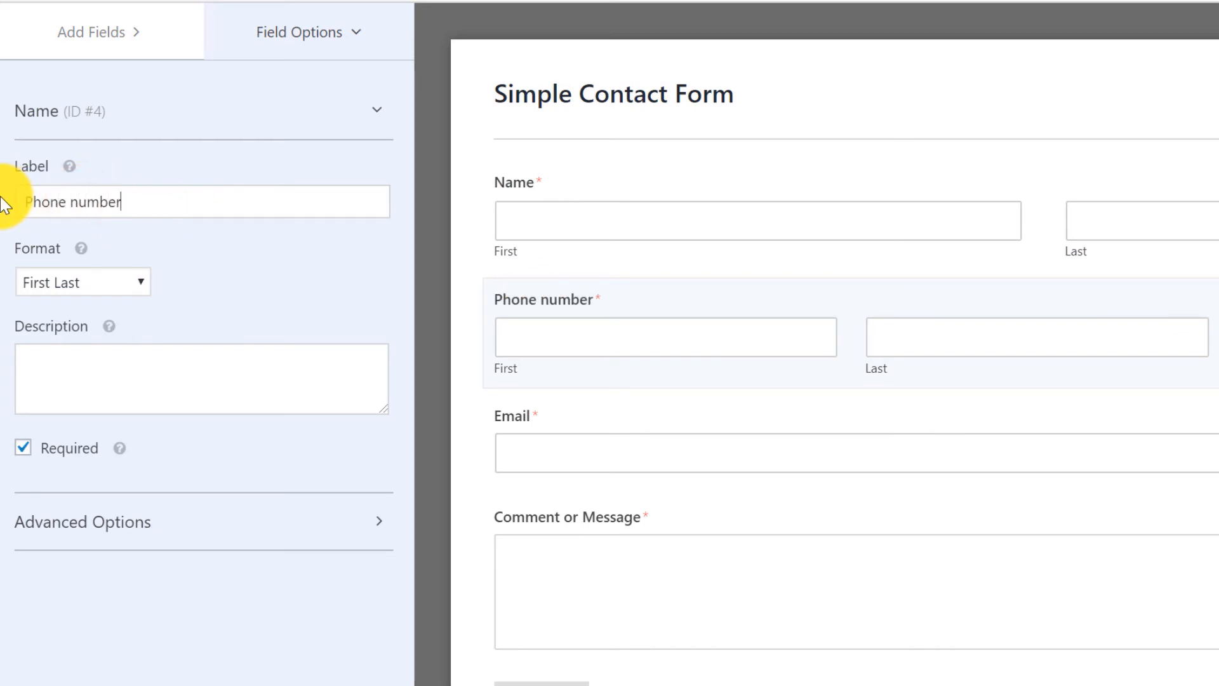
{"action": "left_click", "coordinate": [59, 272]}
{"action": "left_click", "coordinate": [74, 308]}
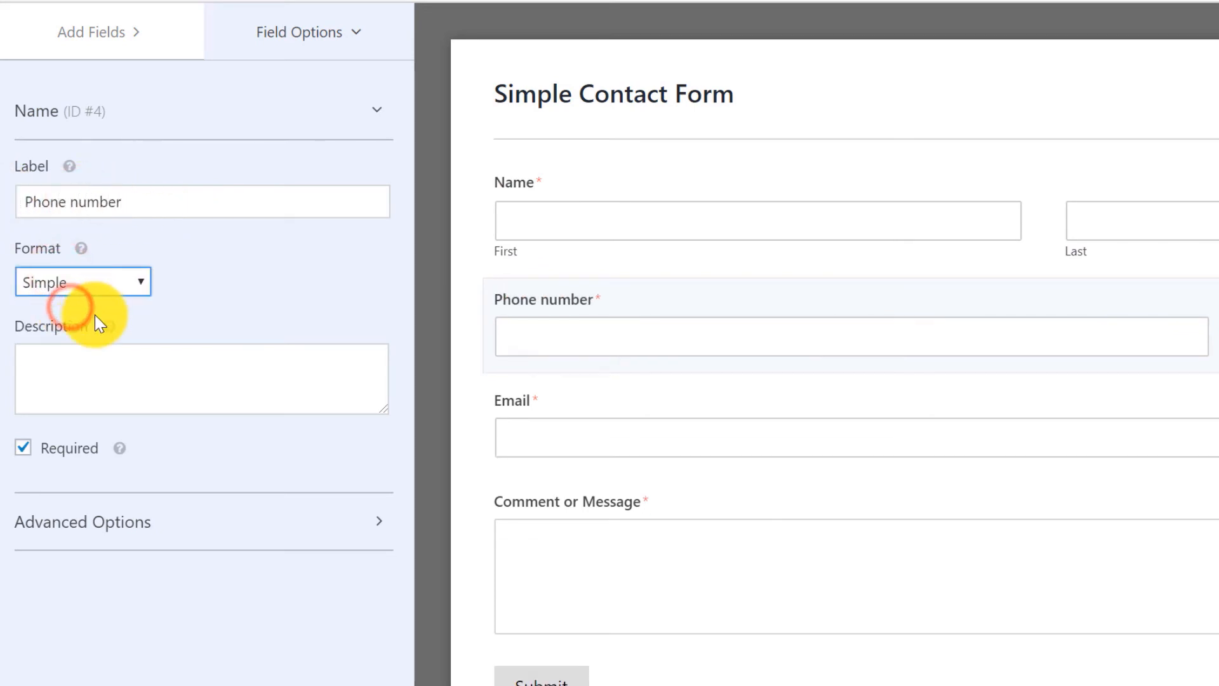
{"action": "left_click", "coordinate": [25, 449]}
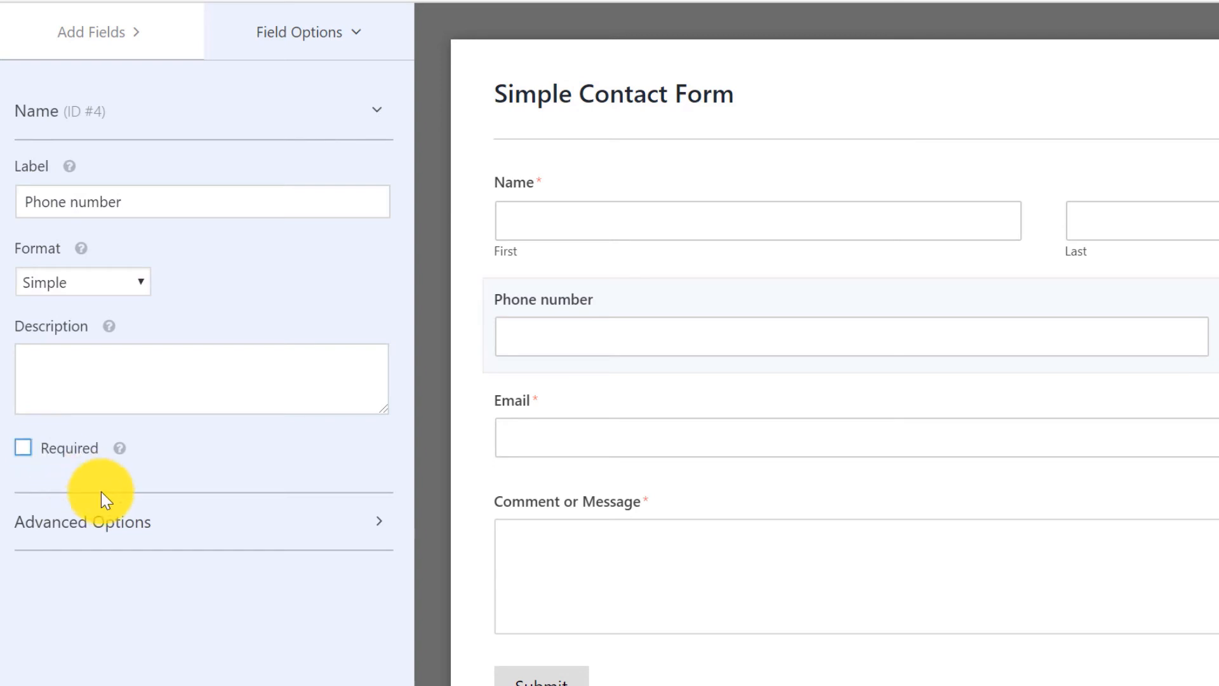
{"action": "left_click", "coordinate": [123, 521]}
{"action": "scroll", "coordinate": [142, 523], "scroll_direction": "down", "scroll_amount": 3}
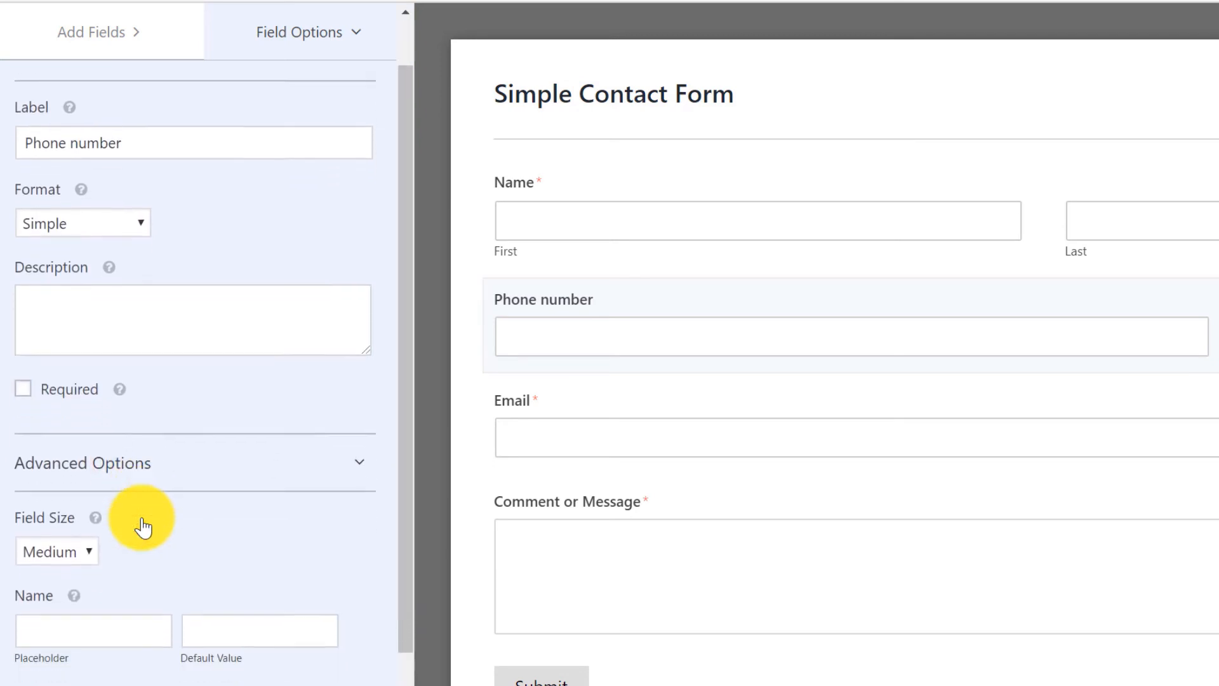
{"action": "left_click", "coordinate": [66, 424]}
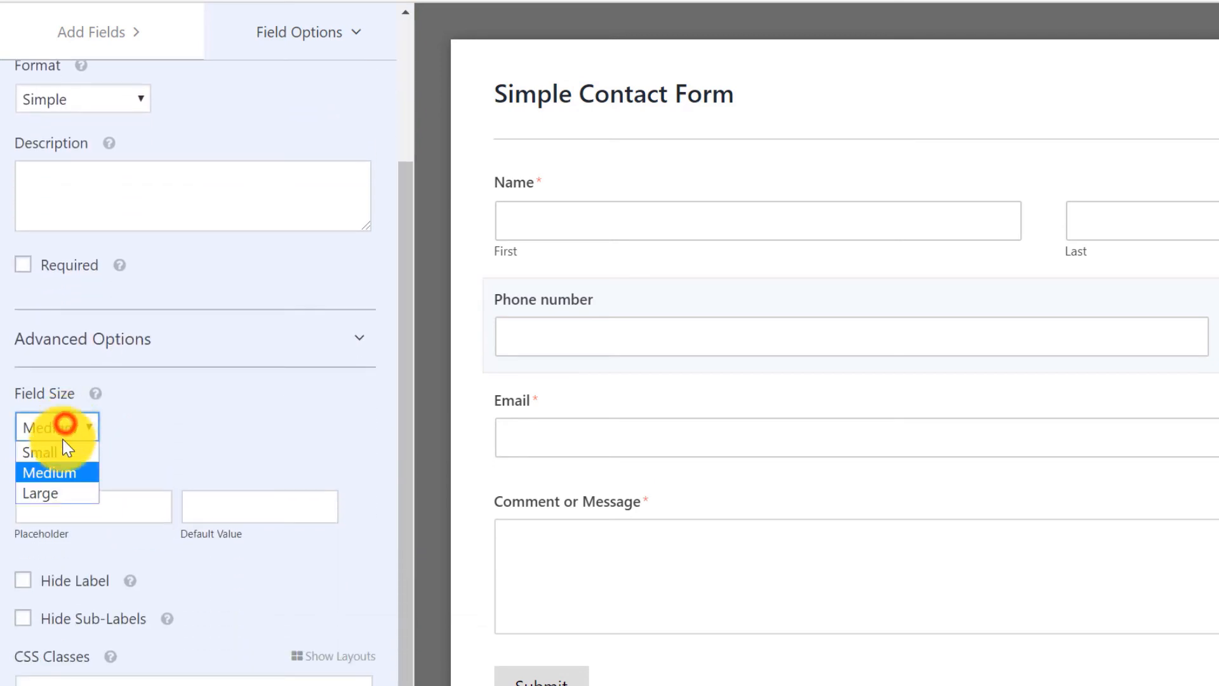
{"action": "left_click", "coordinate": [53, 494]}
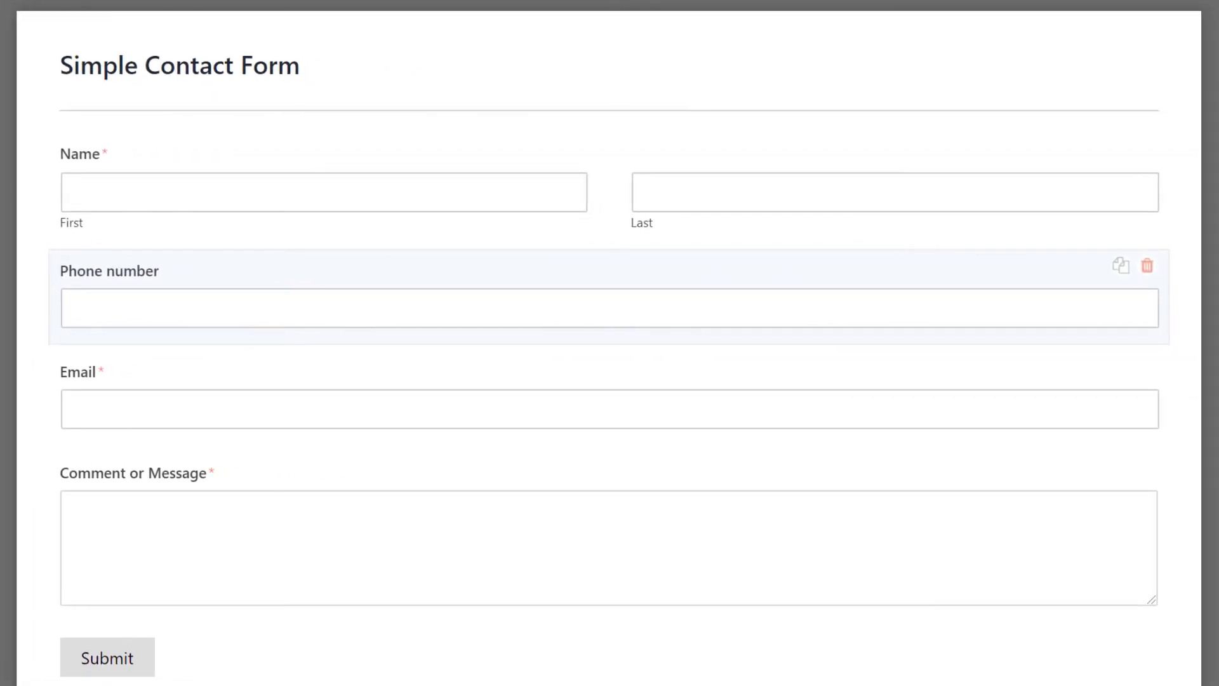
{"action": "key", "text": "BackSpace"}
{"action": "type", "text": "N"}
Relabel the Name field 'Your Name' and switch it to the Simple single-input format.
{"action": "left_click", "coordinate": [304, 153]}
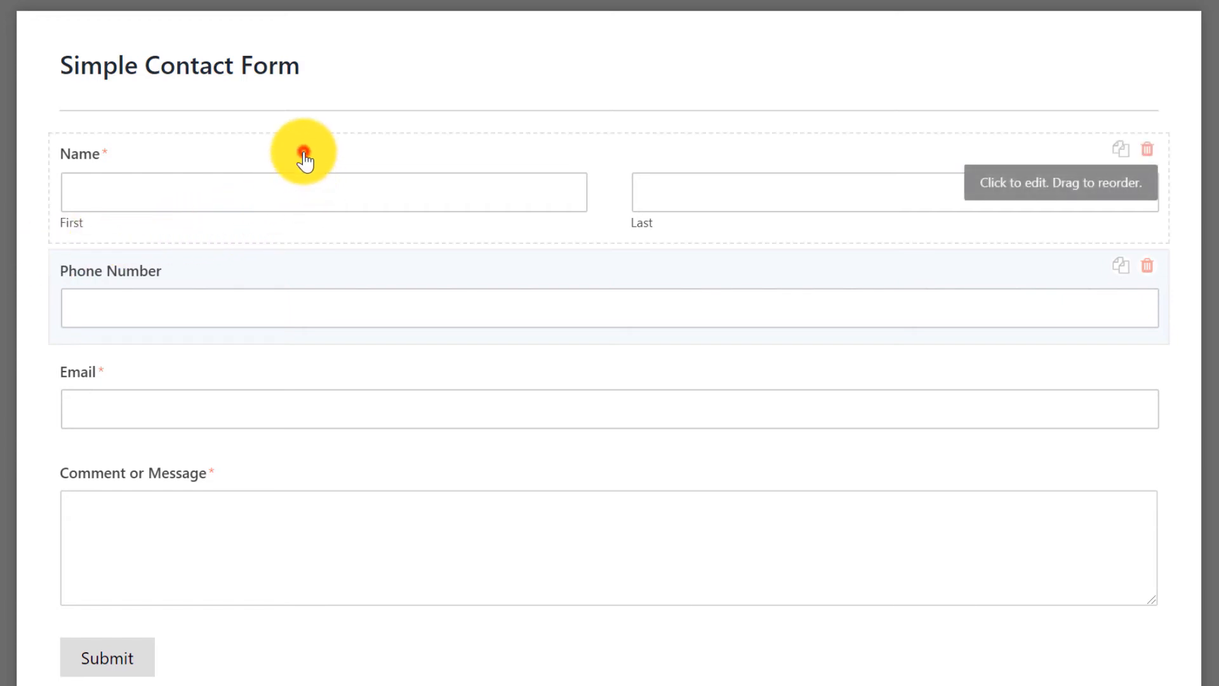
{"action": "left_click_drag", "start_coordinate": [114, 201], "coordinate": [4, 201]}
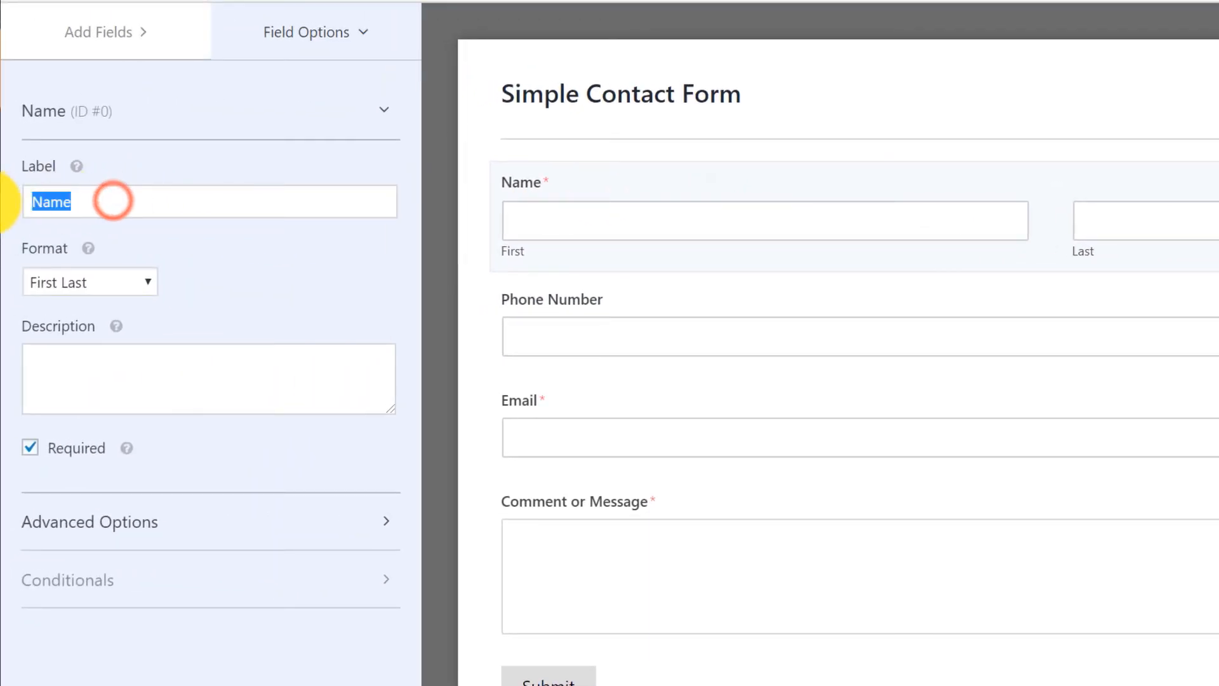
{"action": "key", "text": "Left"}
{"action": "type", "text": "Your"}
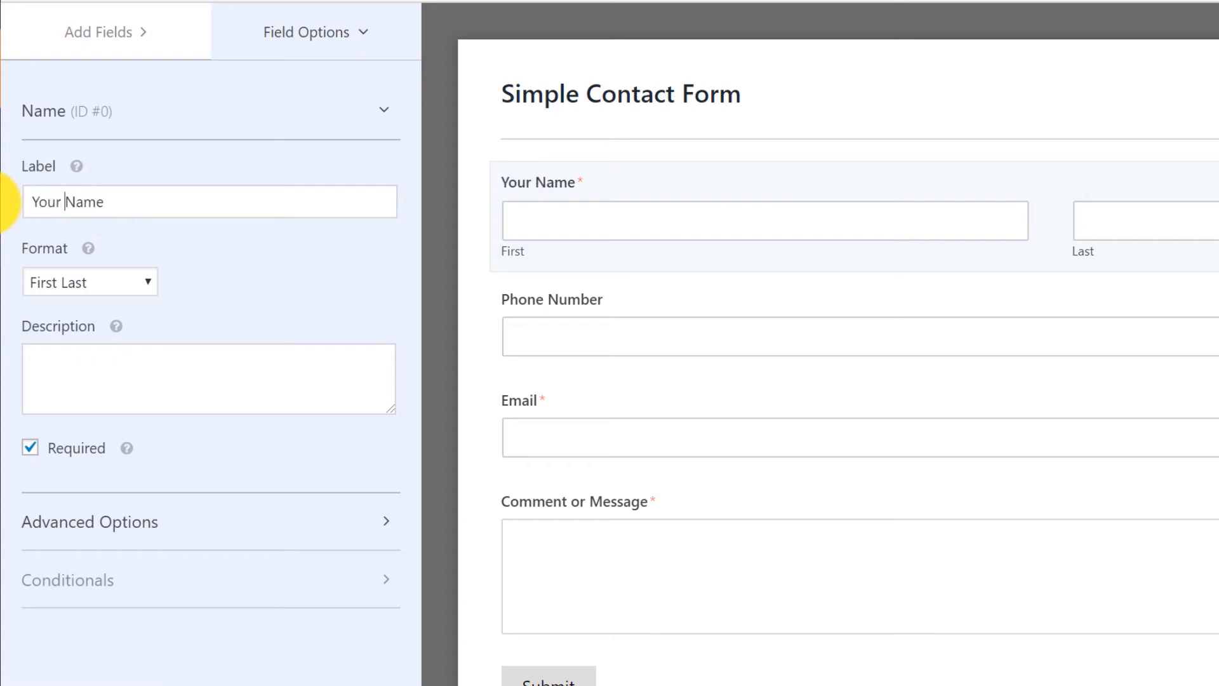
{"action": "left_click", "coordinate": [67, 281]}
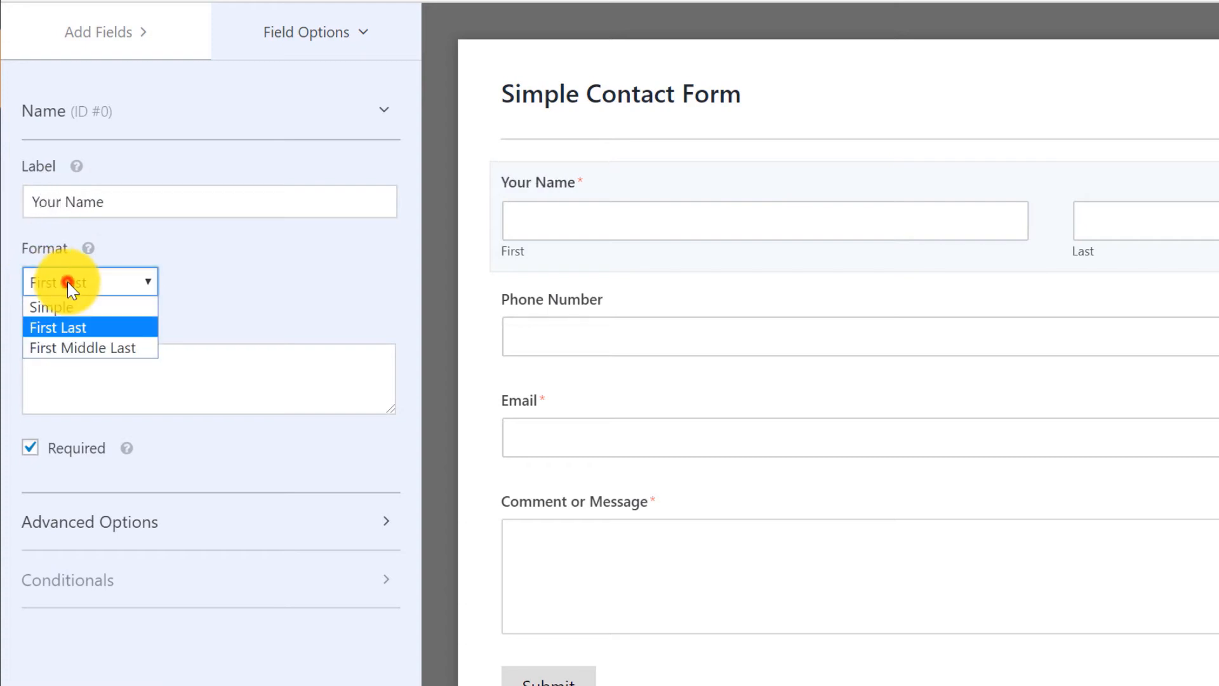
{"action": "left_click", "coordinate": [94, 307]}
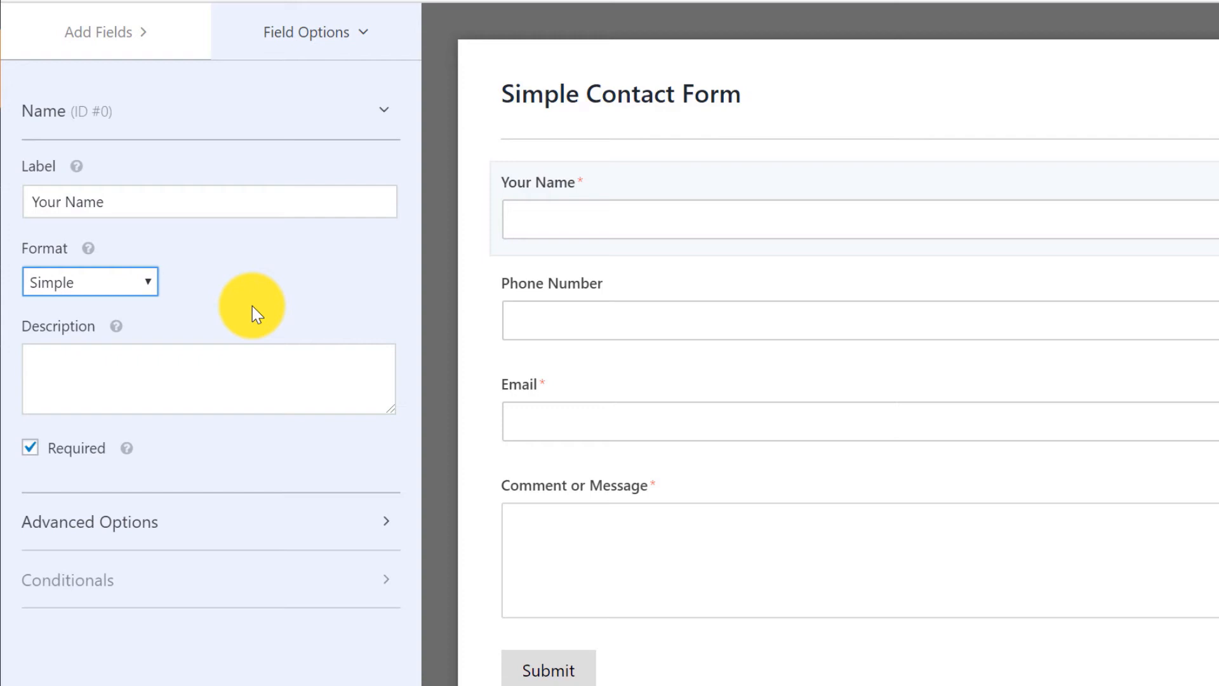
{"action": "left_click", "coordinate": [349, 275]}
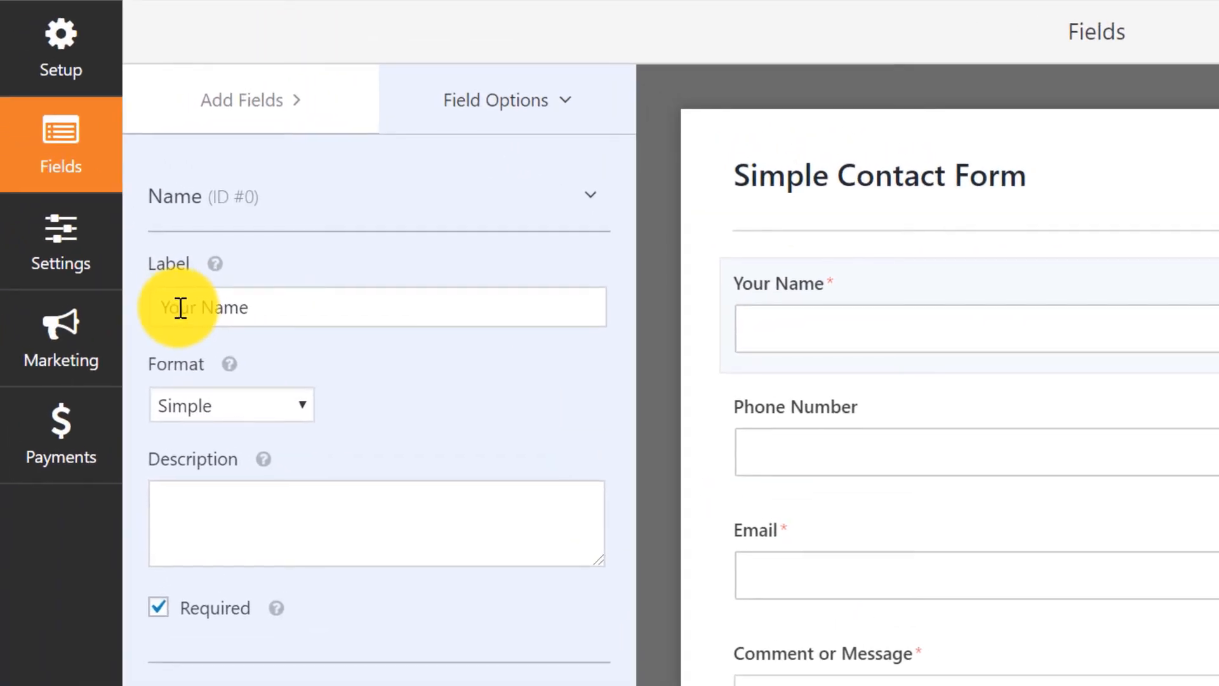
Change the notification Email Subject to 'Website Contact Form:'.
{"action": "left_click", "coordinate": [71, 256]}
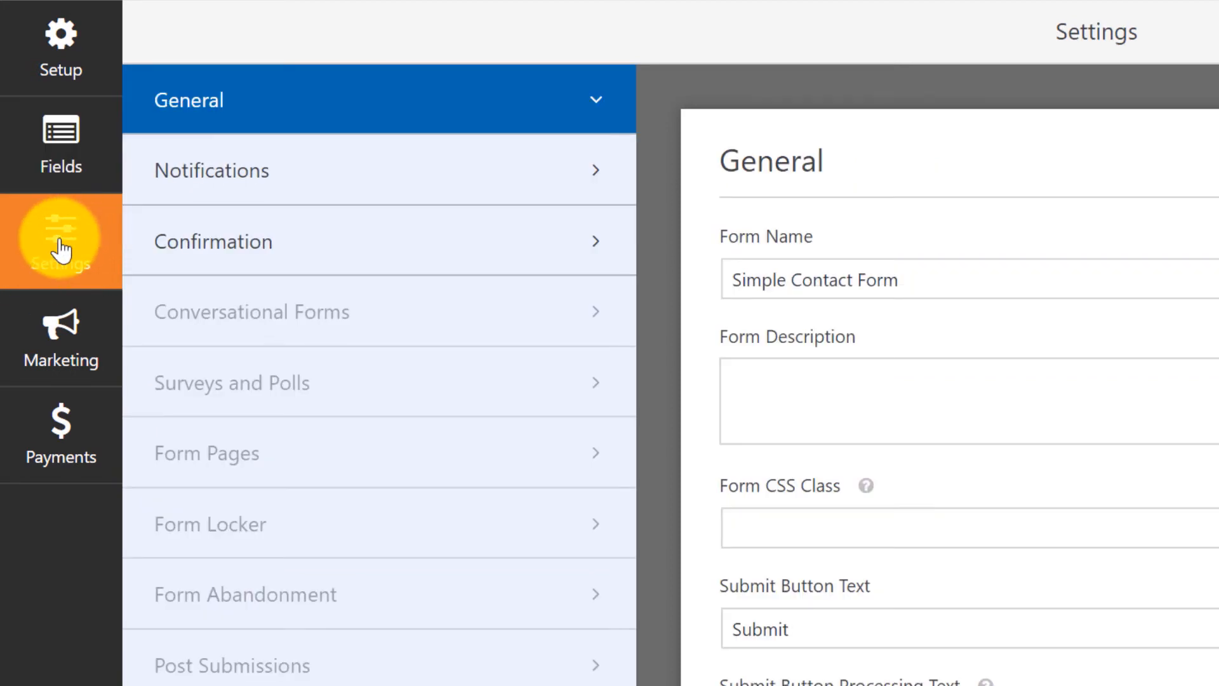
{"action": "left_click", "coordinate": [326, 165]}
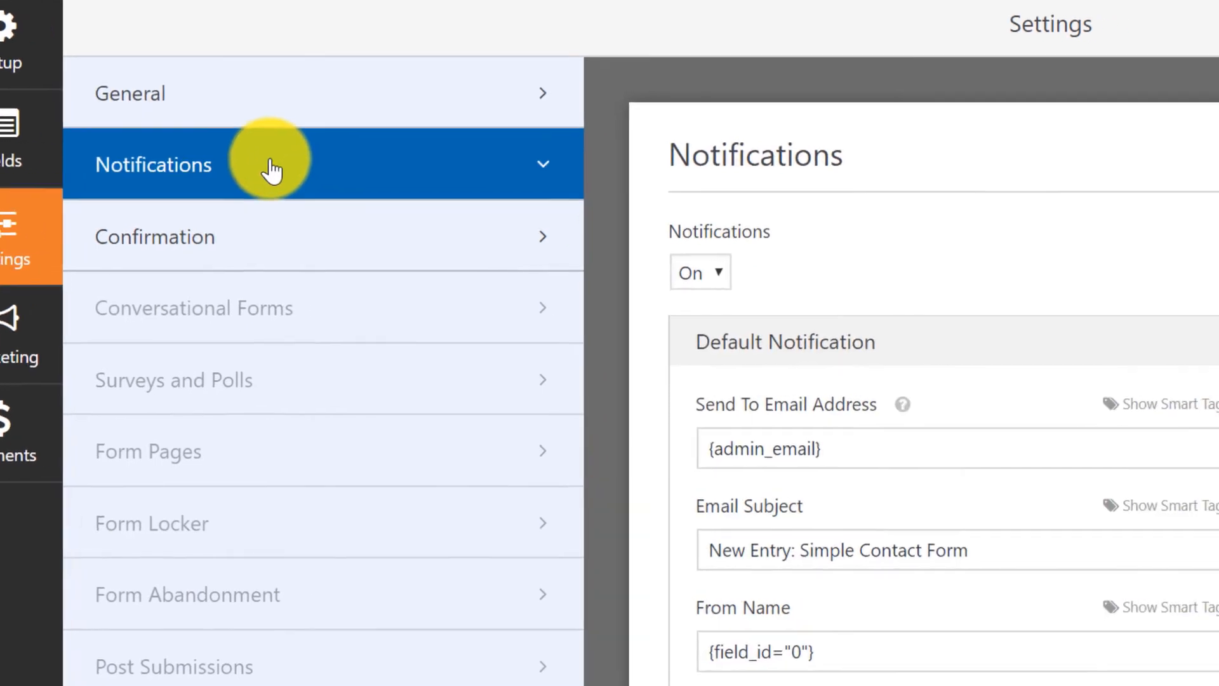
{"action": "scroll", "coordinate": [63, 101], "scroll_direction": "down", "scroll_amount": 3}
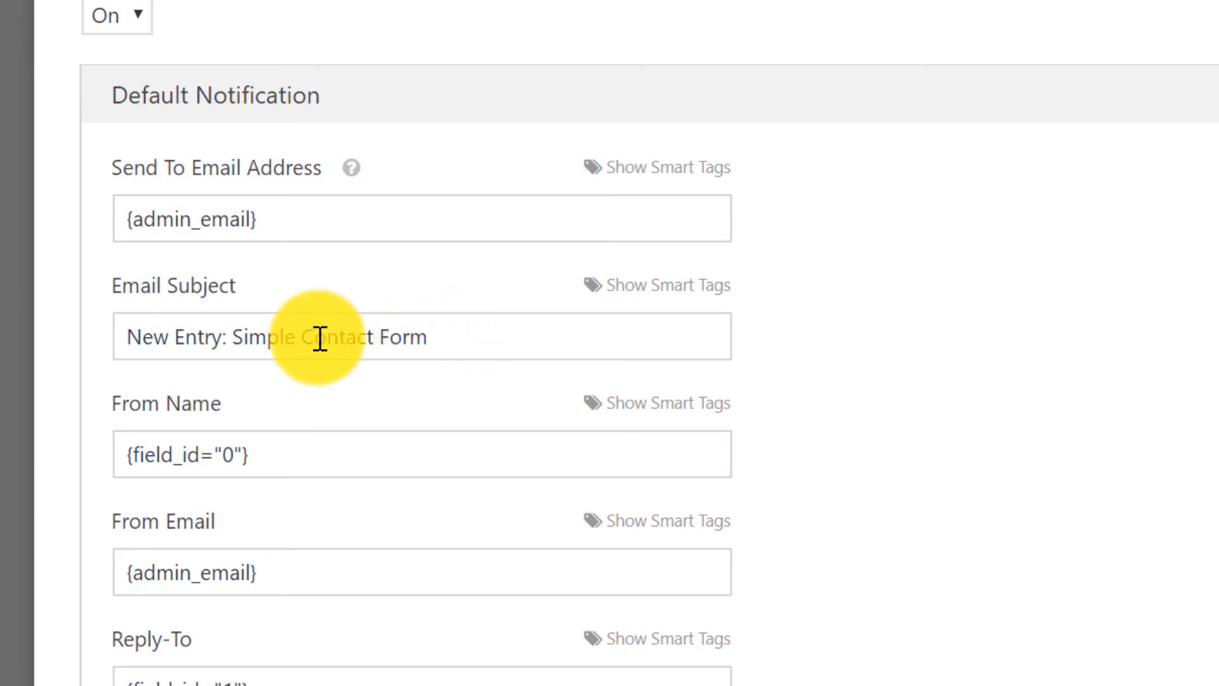
{"action": "left_click", "coordinate": [298, 334]}
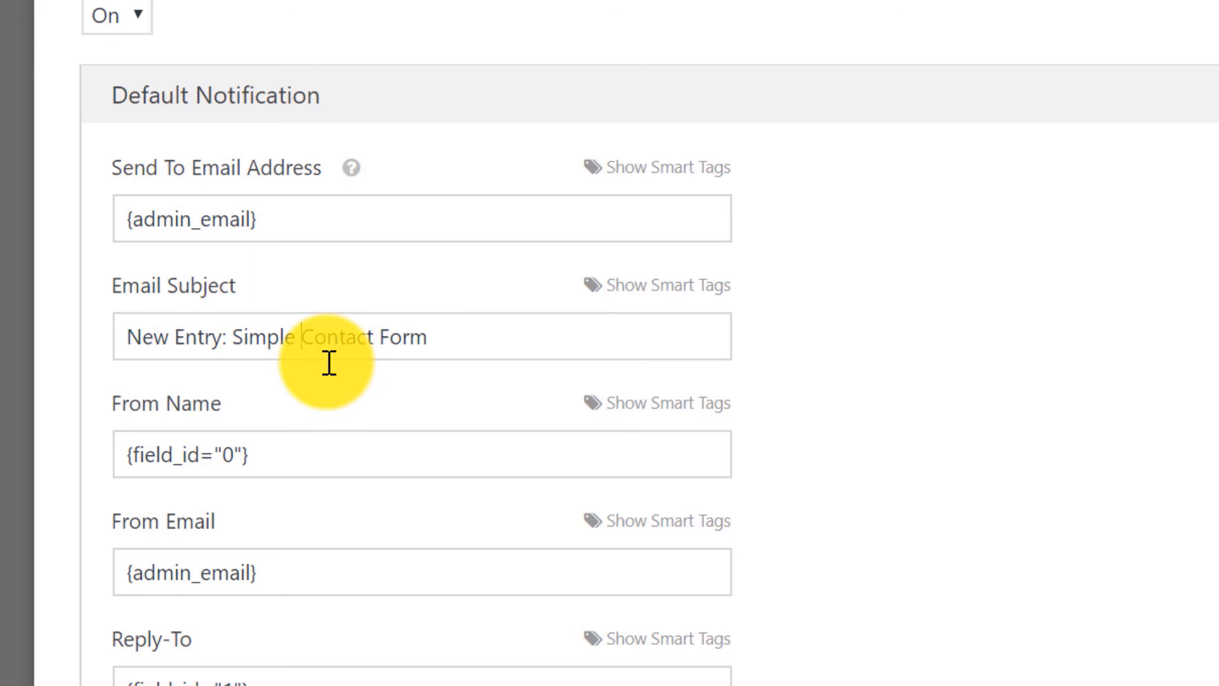
{"action": "key", "text": "shift+Home"}
{"action": "type", "text": "Website"}
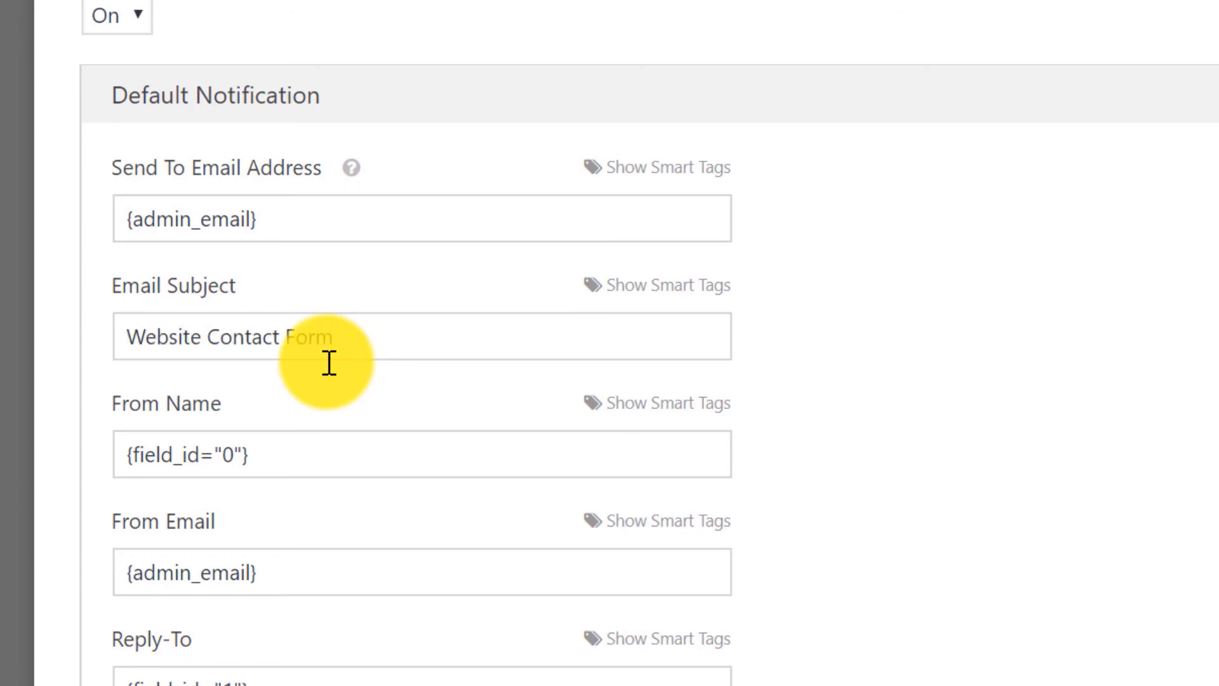
{"action": "key", "text": "End"}
{"action": "type", "text": ":"}
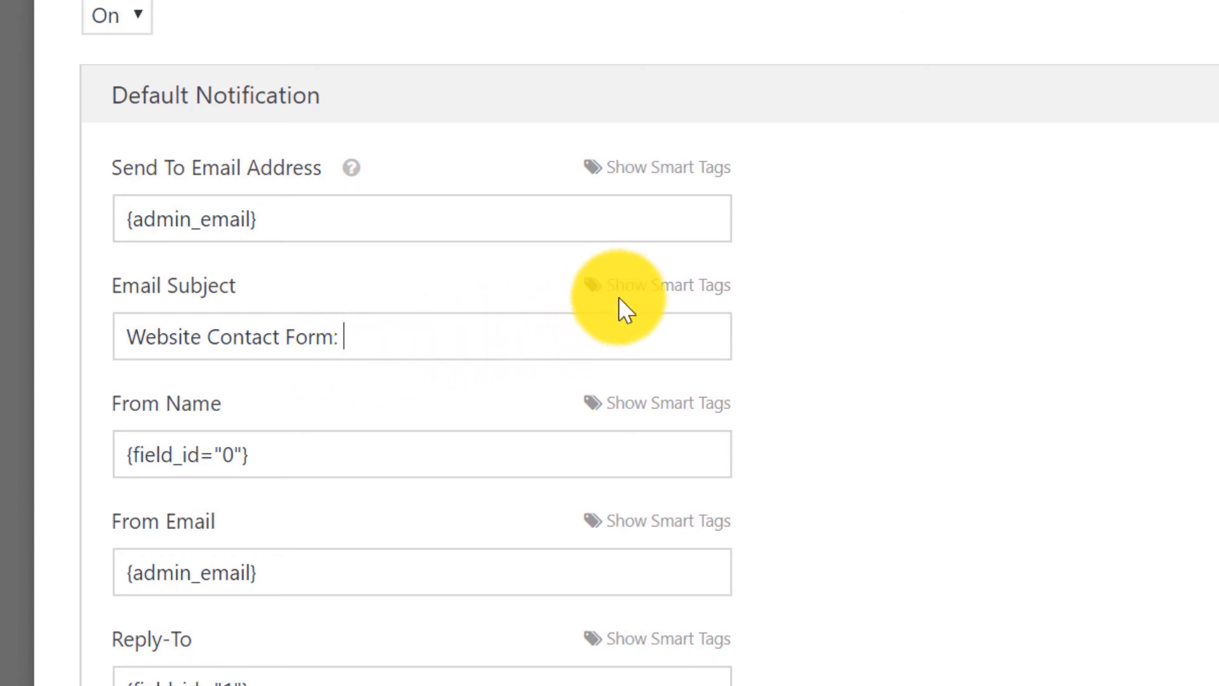
Append the Your Name smart tag to the subject and save the form.
{"action": "left_click", "coordinate": [677, 289]}
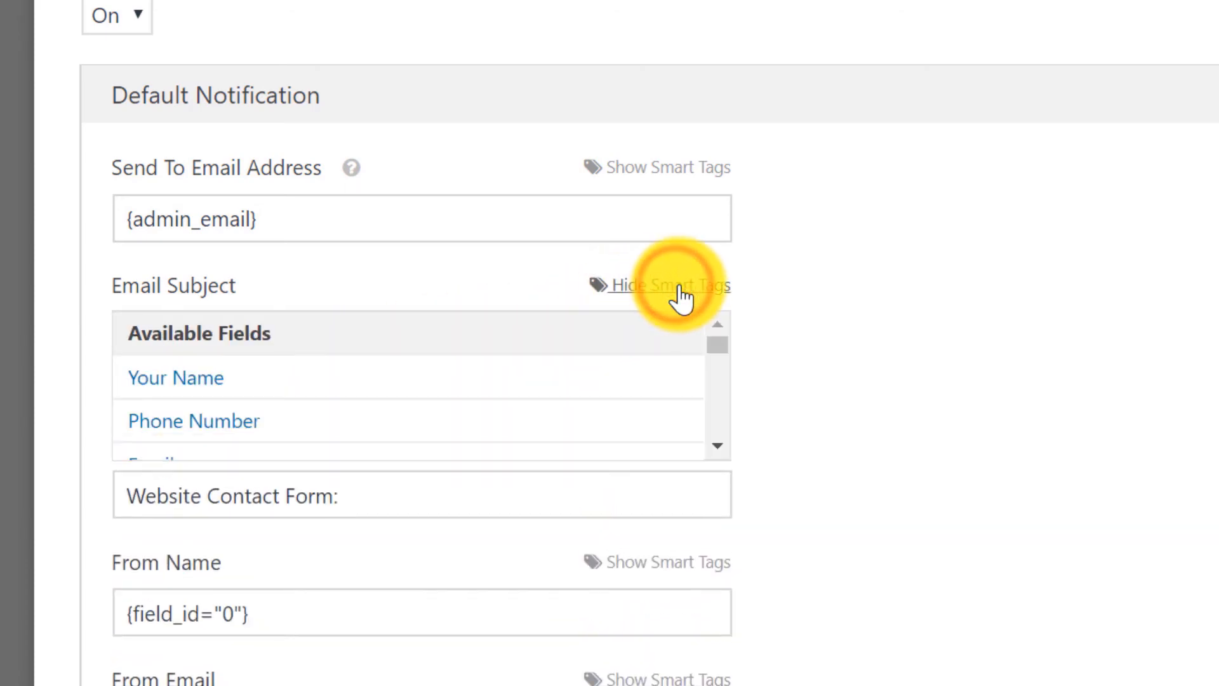
{"action": "left_click", "coordinate": [183, 379]}
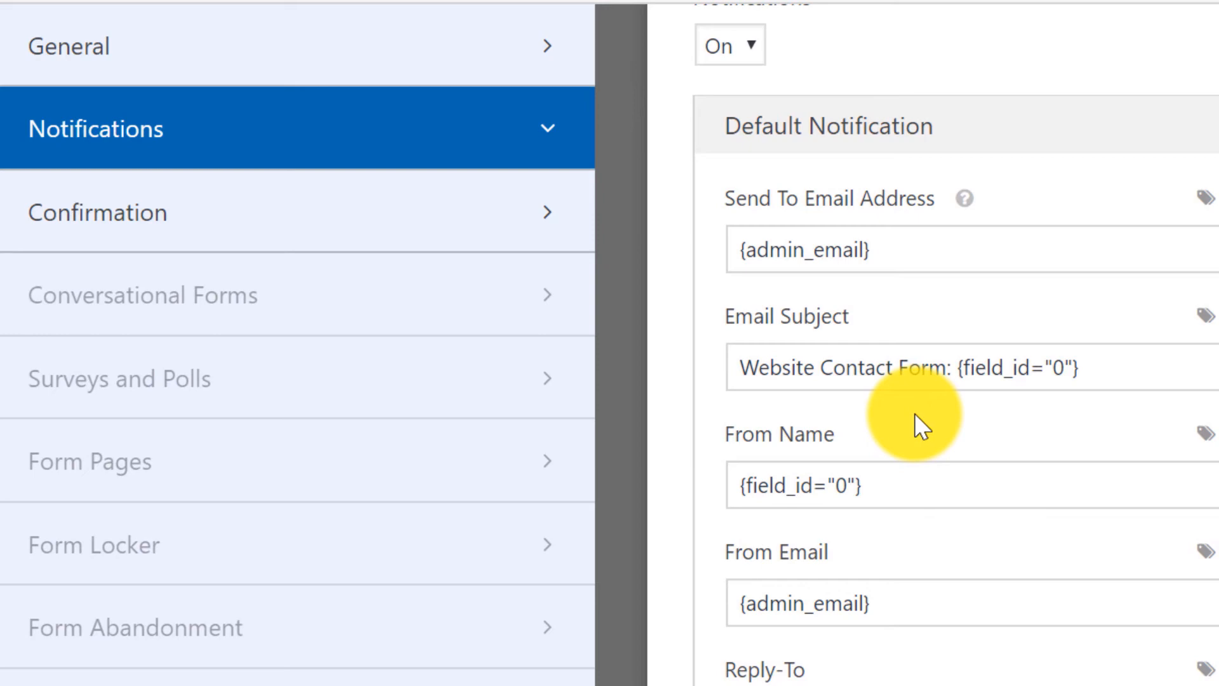
{"action": "left_click", "coordinate": [295, 218]}
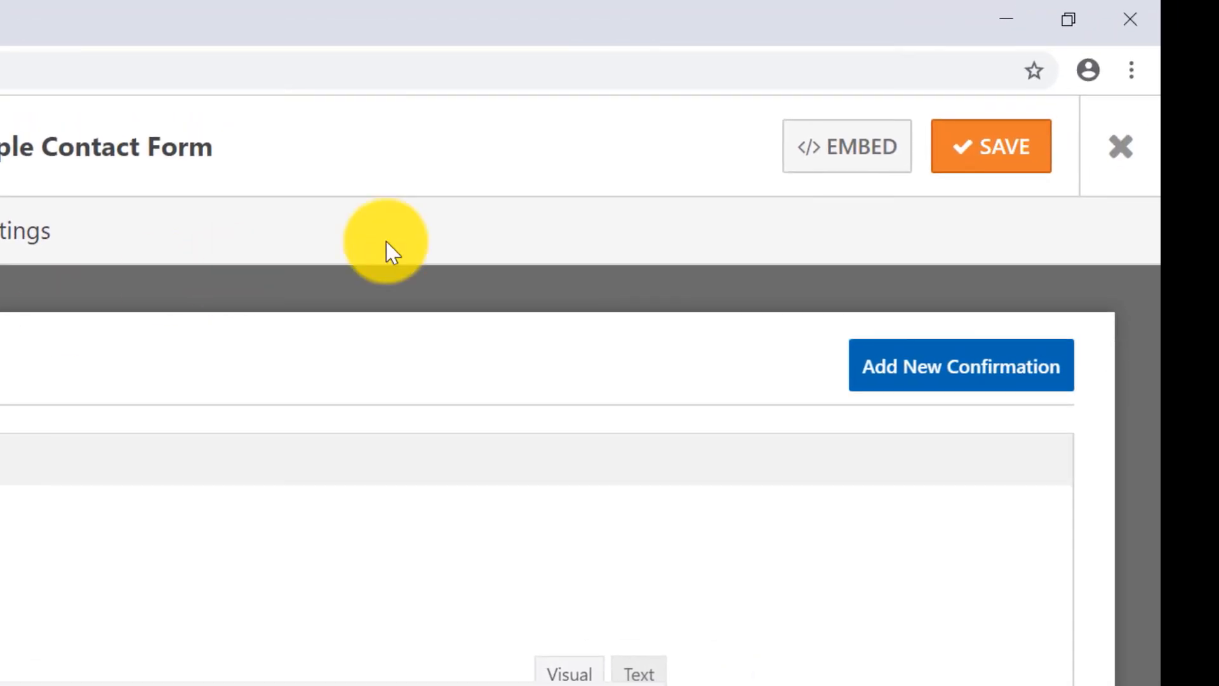
{"action": "left_click", "coordinate": [999, 166]}
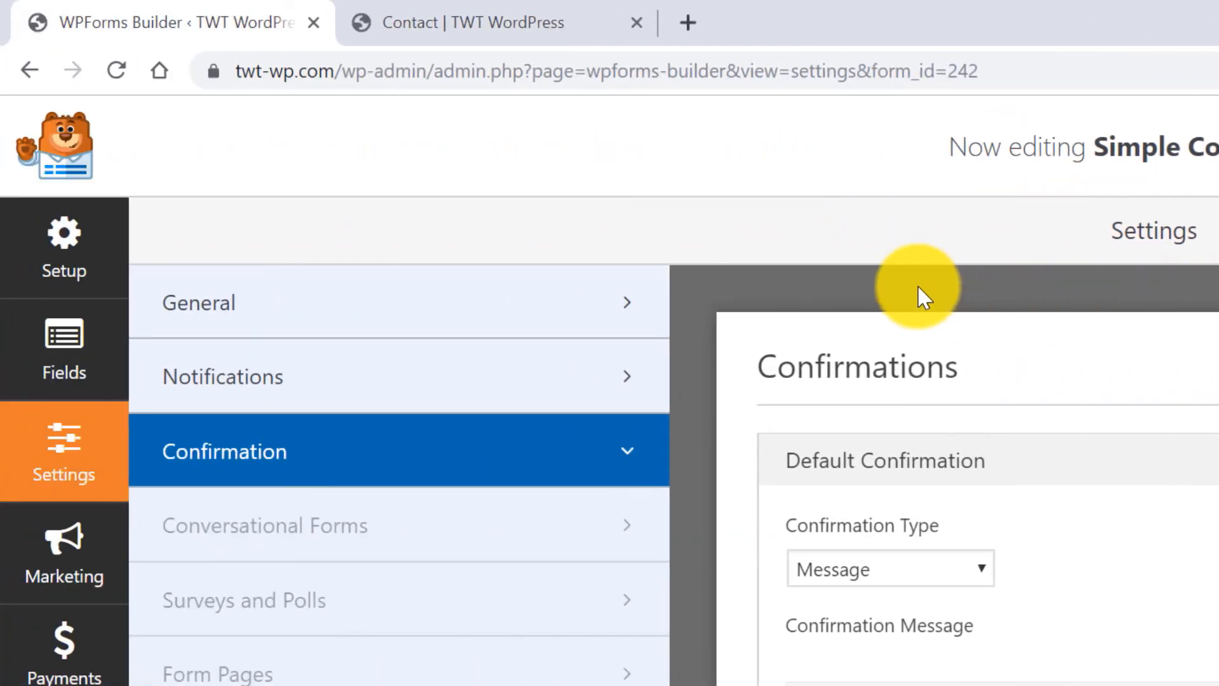
Reload the live Contact page to show the updated form.
{"action": "left_click", "coordinate": [493, 25]}
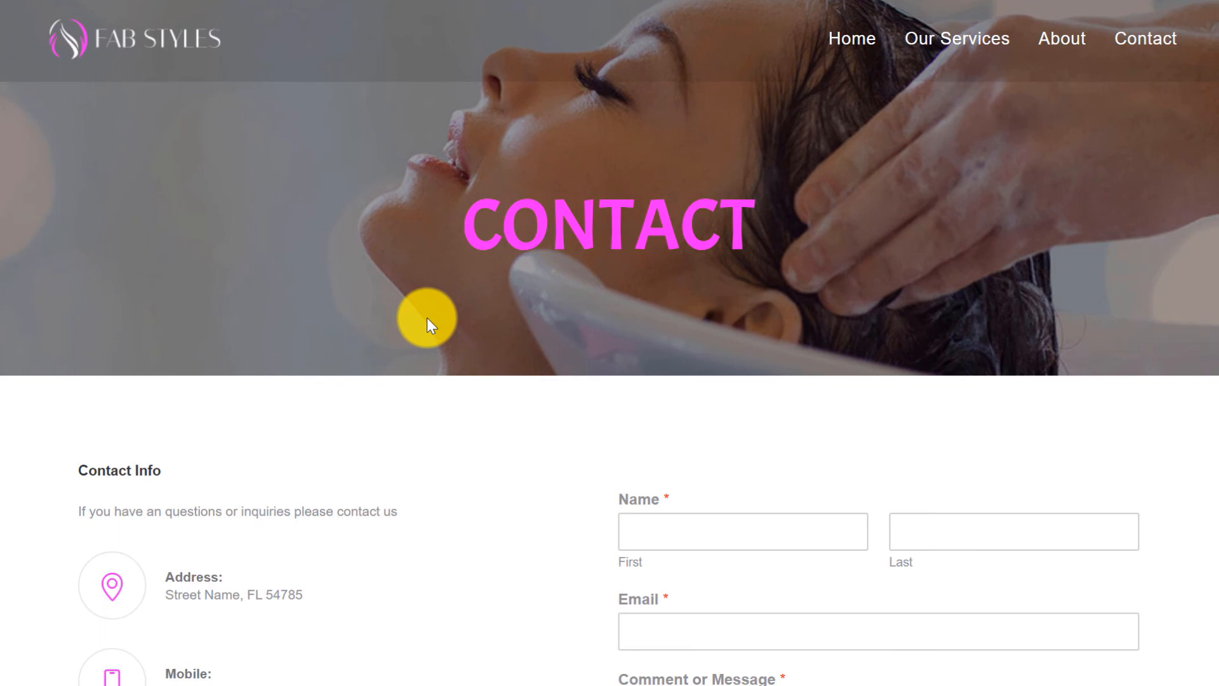
{"action": "key", "text": "F5"}
{"action": "scroll", "coordinate": [560, 409], "scroll_direction": "down", "scroll_amount": 2}
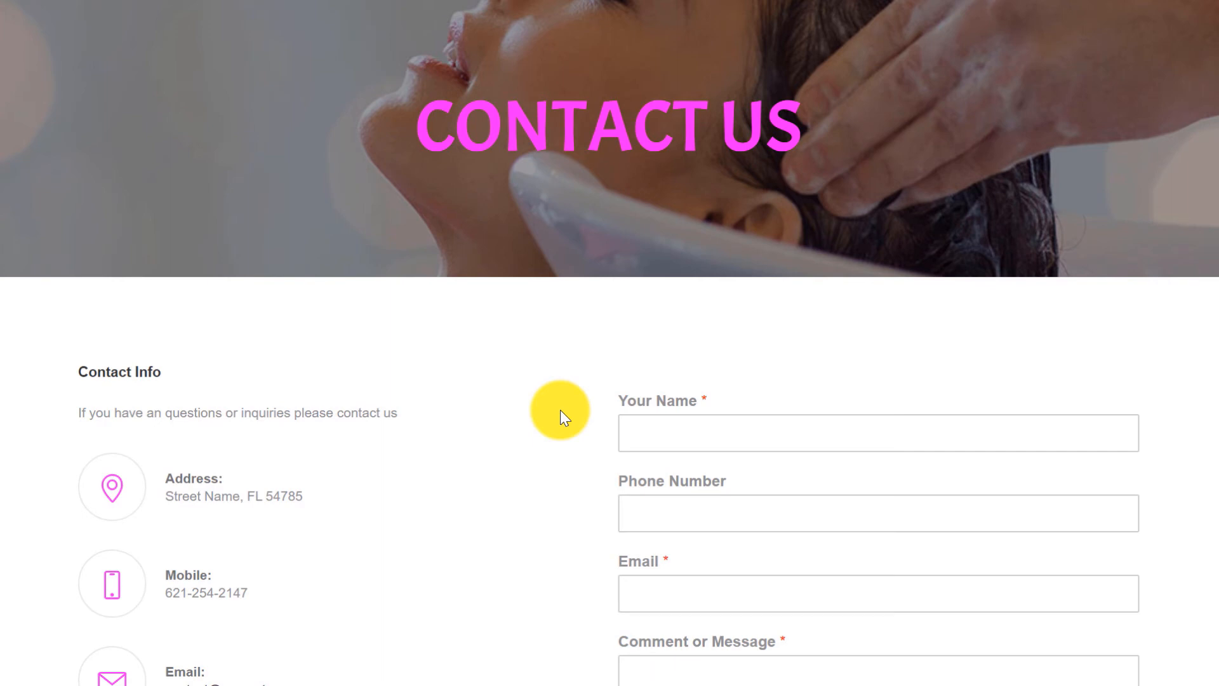
{"action": "scroll", "coordinate": [560, 410], "scroll_direction": "down", "scroll_amount": 3}
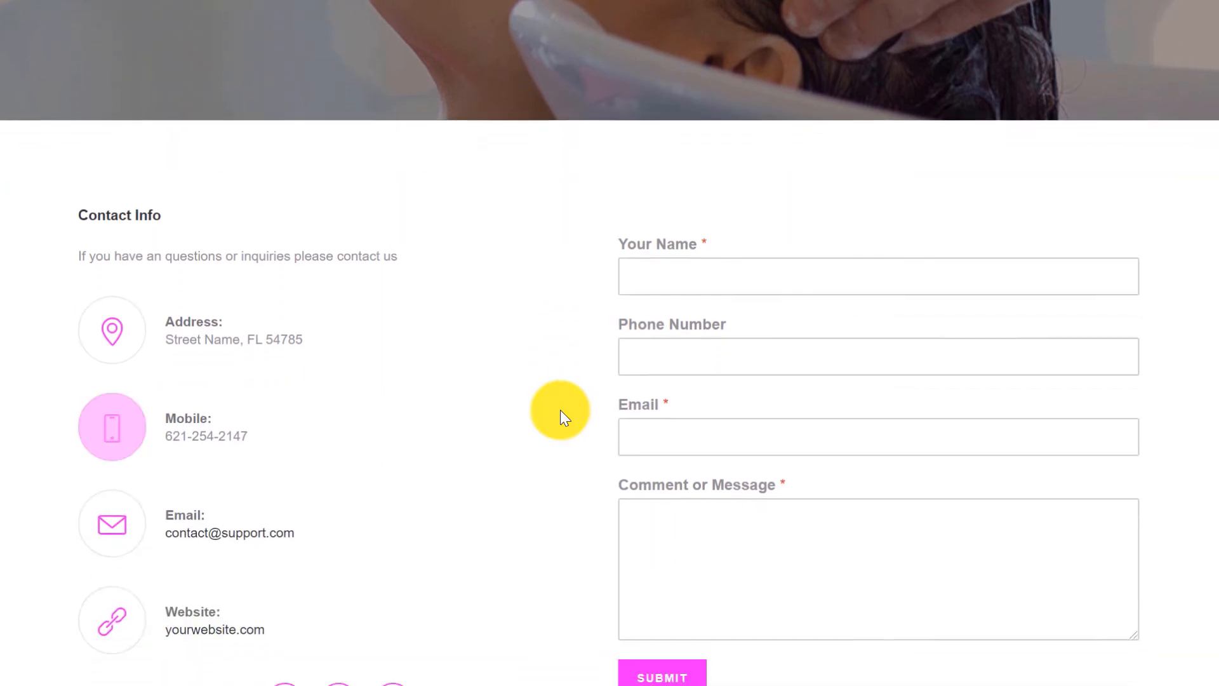
Fill in a test name, phone number, e-mail and the message 'Hi there', then submit.
{"action": "left_click", "coordinate": [714, 255]}
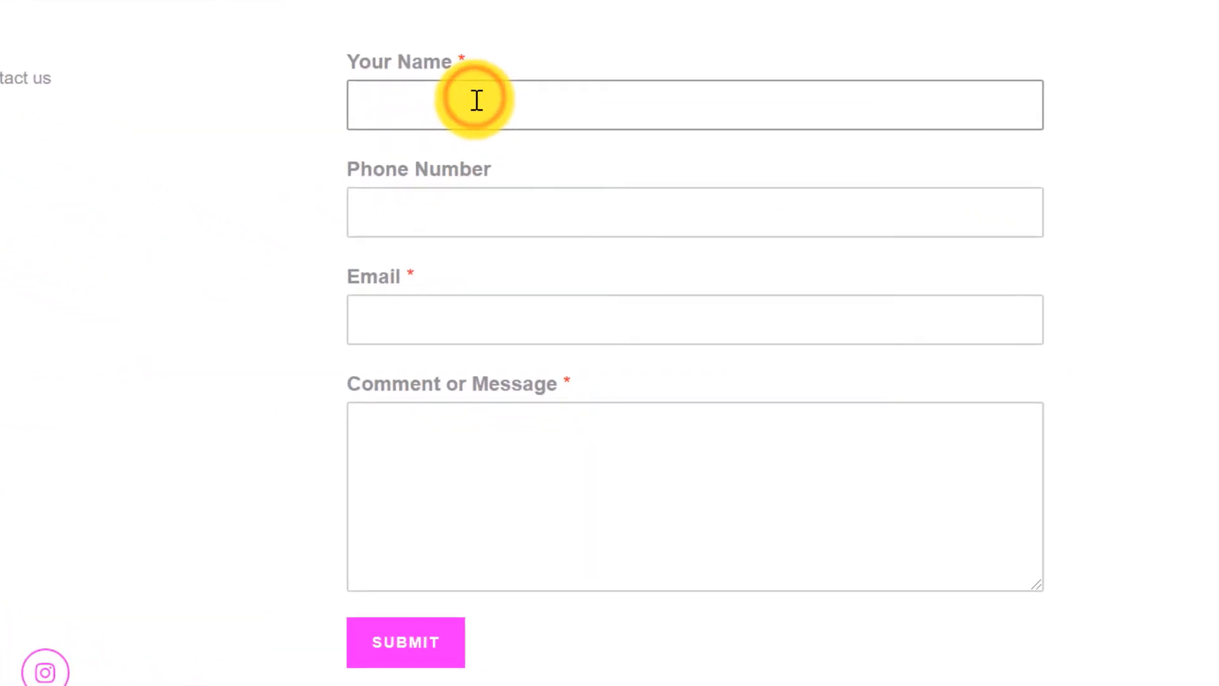
{"action": "type", "text": "Scott"}
{"action": "key", "text": "Tab"}
{"action": "type", "text": "123"}
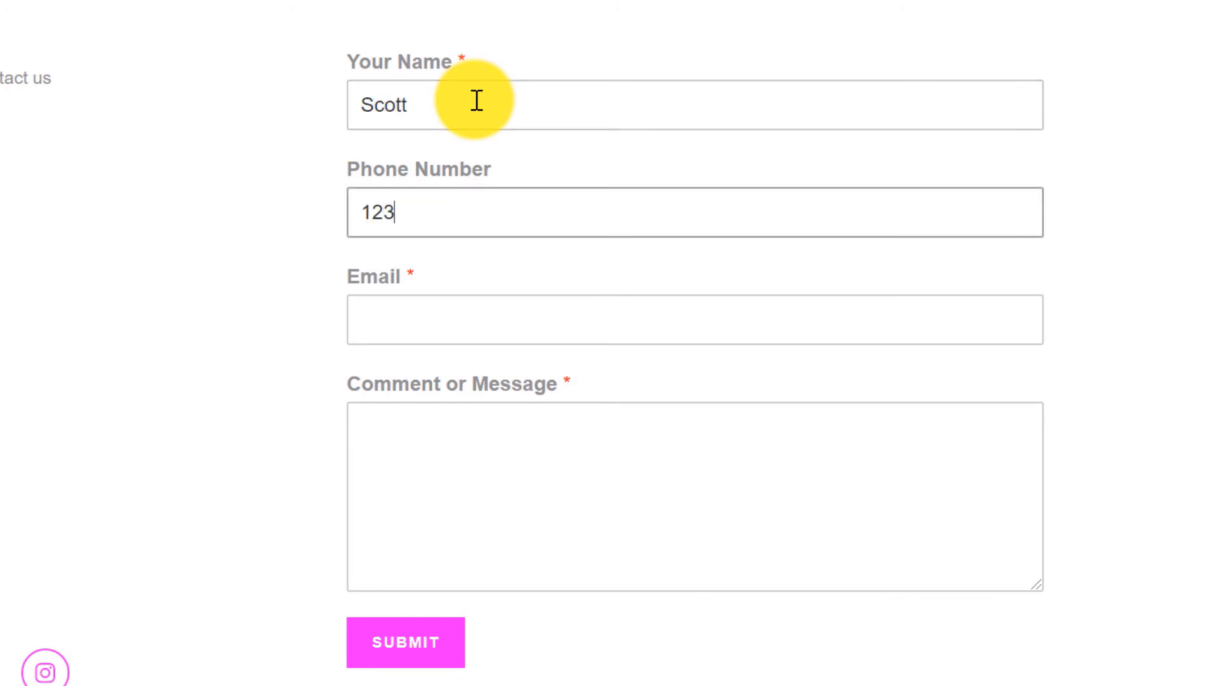
{"action": "type", "text": "45678"}
{"action": "key", "text": "Tab"}
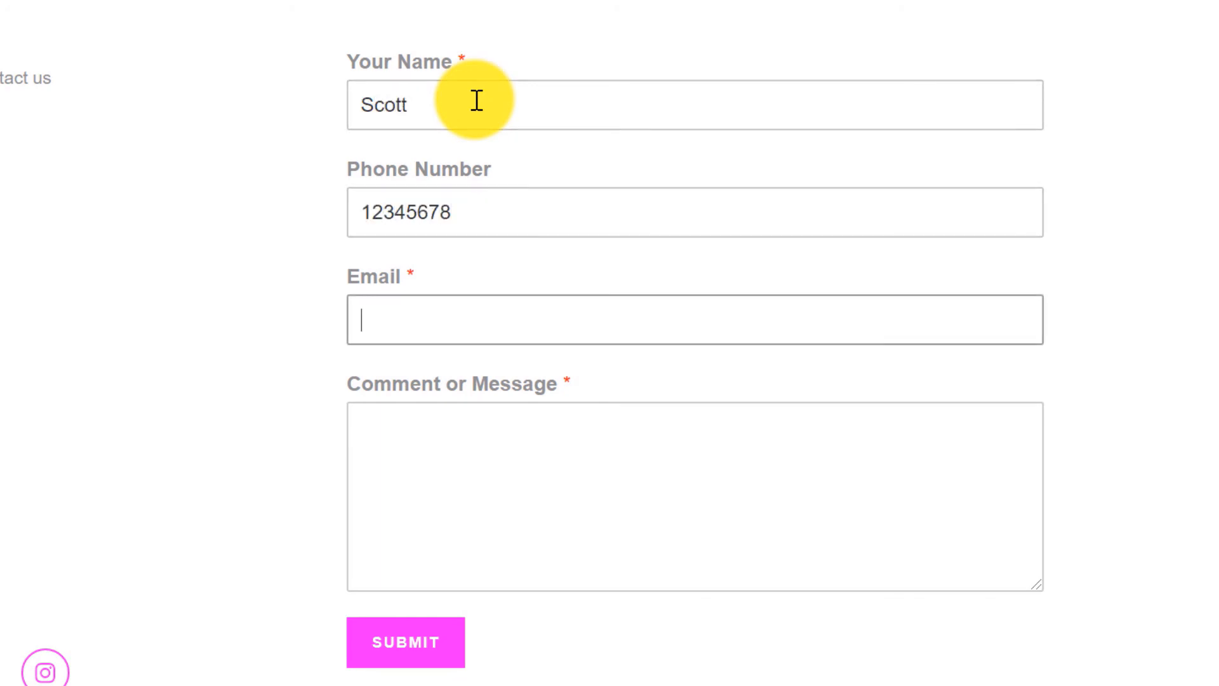
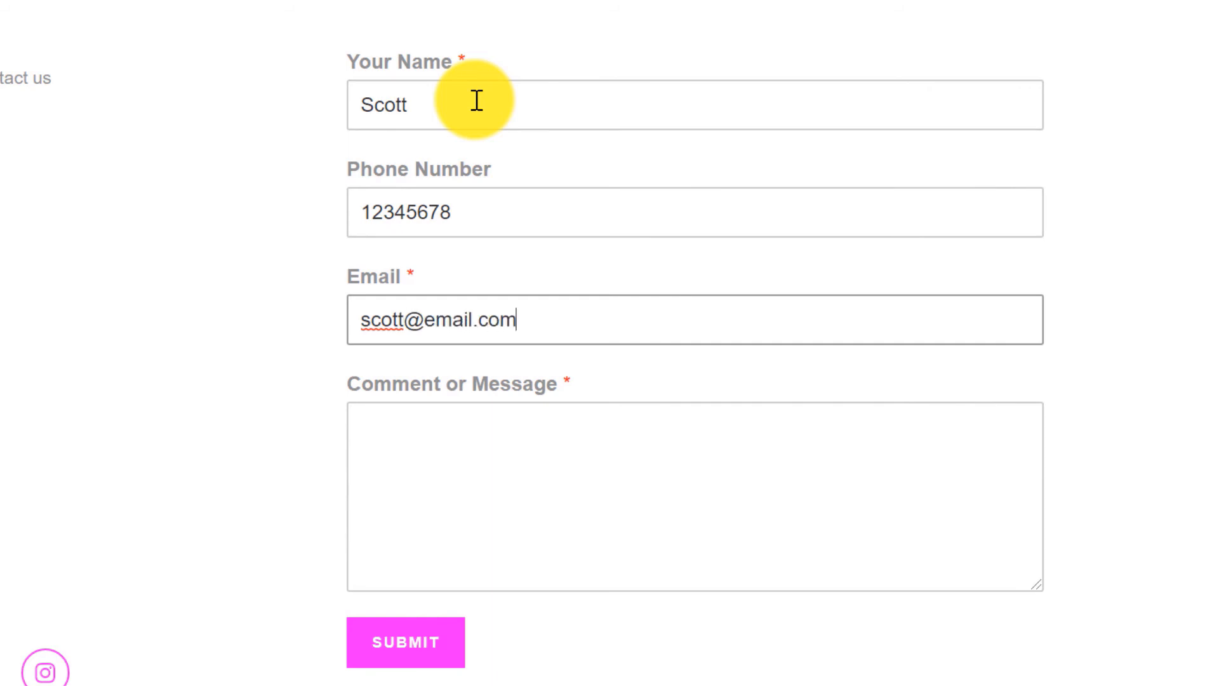
{"action": "key", "text": "Tab"}
{"action": "type", "text": "Hi ther"}
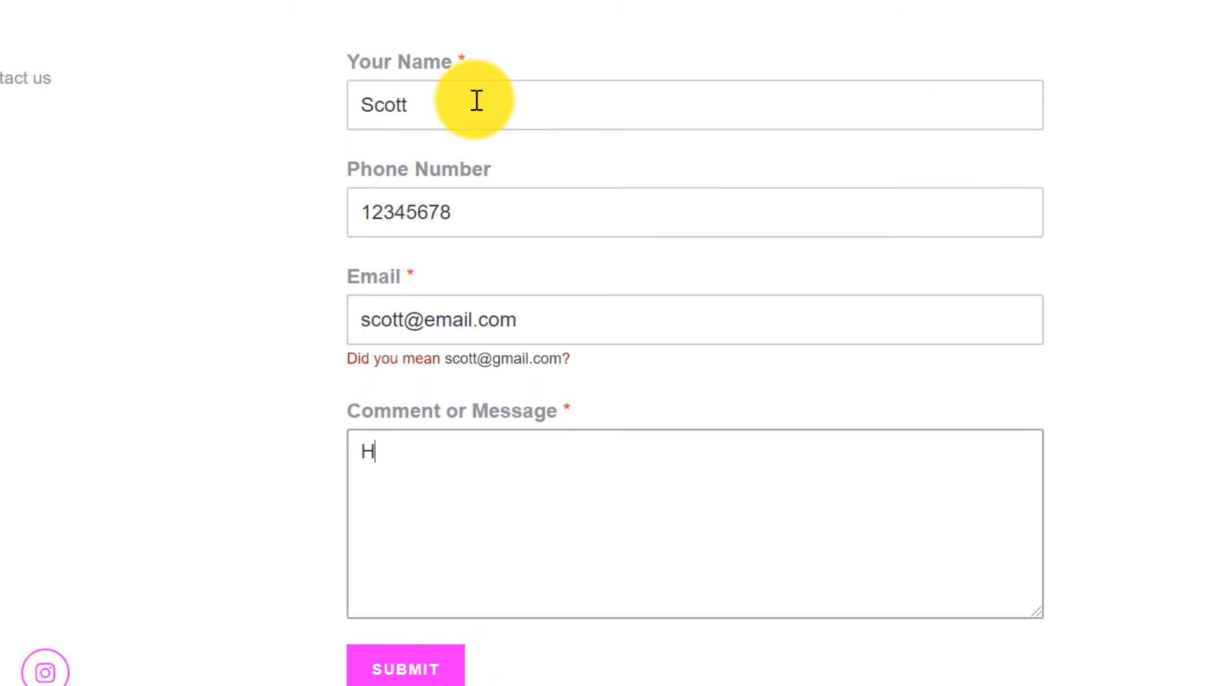
{"action": "type", "text": "e"}
{"action": "left_click", "coordinate": [413, 639]}
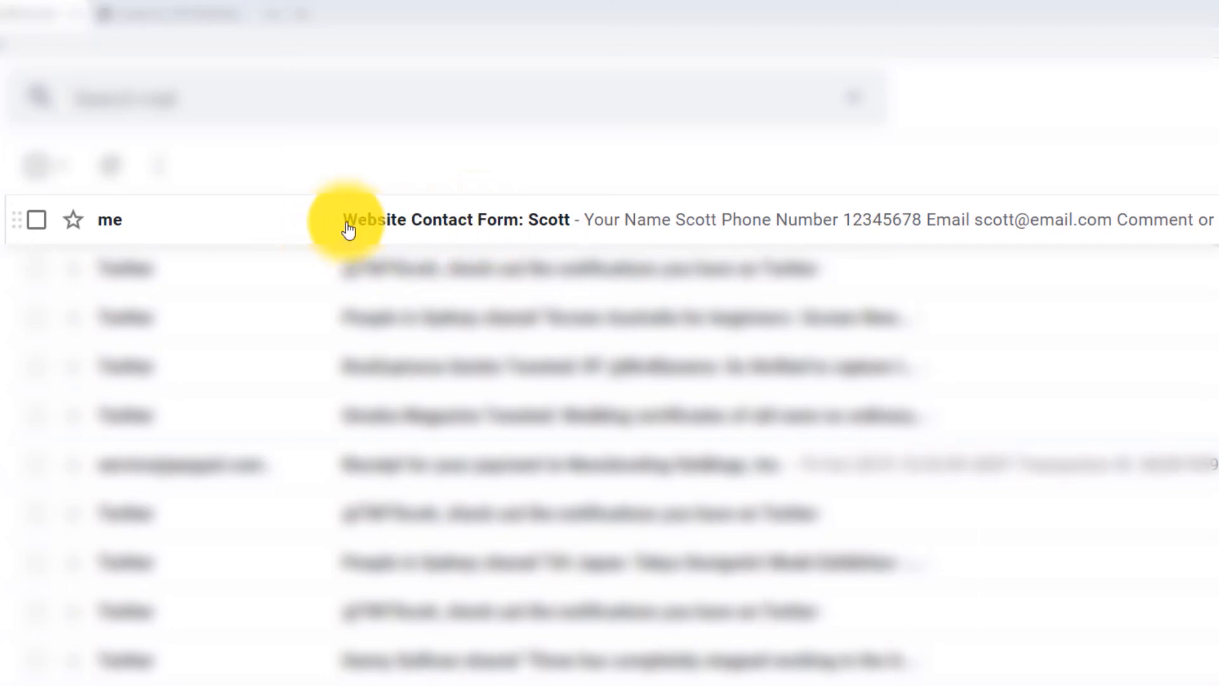
Open the Website Contact Form submission e-mail in Gmail and scroll to its details.
{"action": "left_click", "coordinate": [386, 228]}
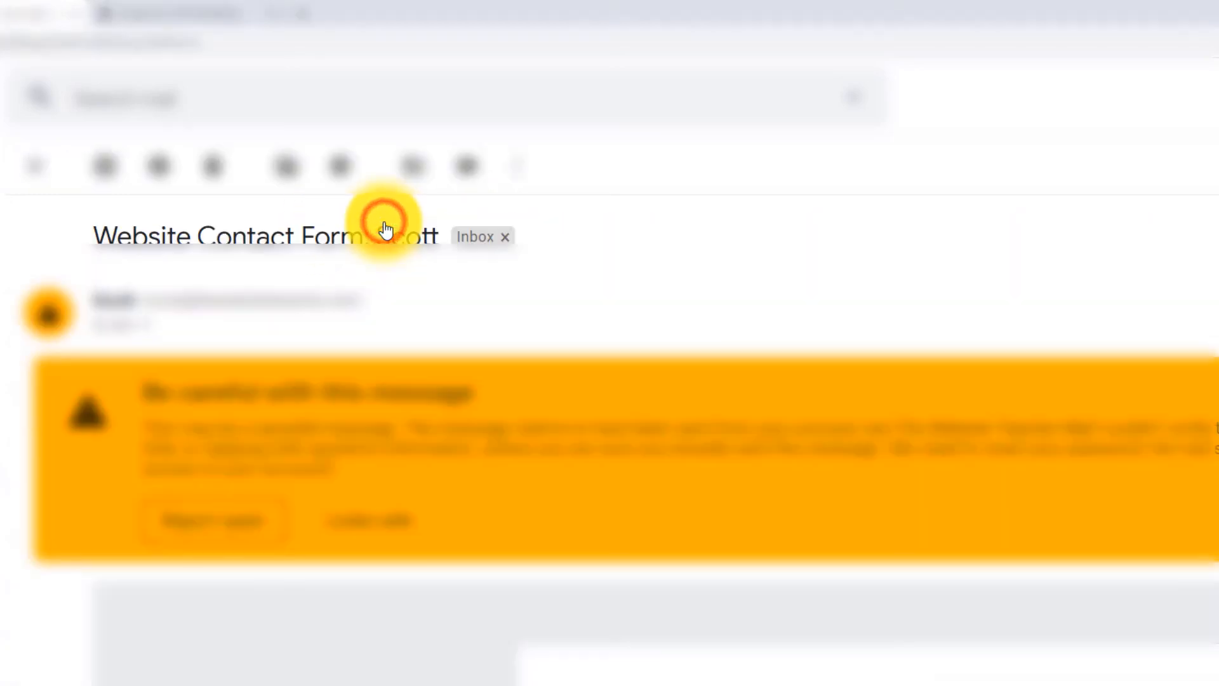
{"action": "scroll", "coordinate": [820, 252], "scroll_direction": "down", "scroll_amount": 5}
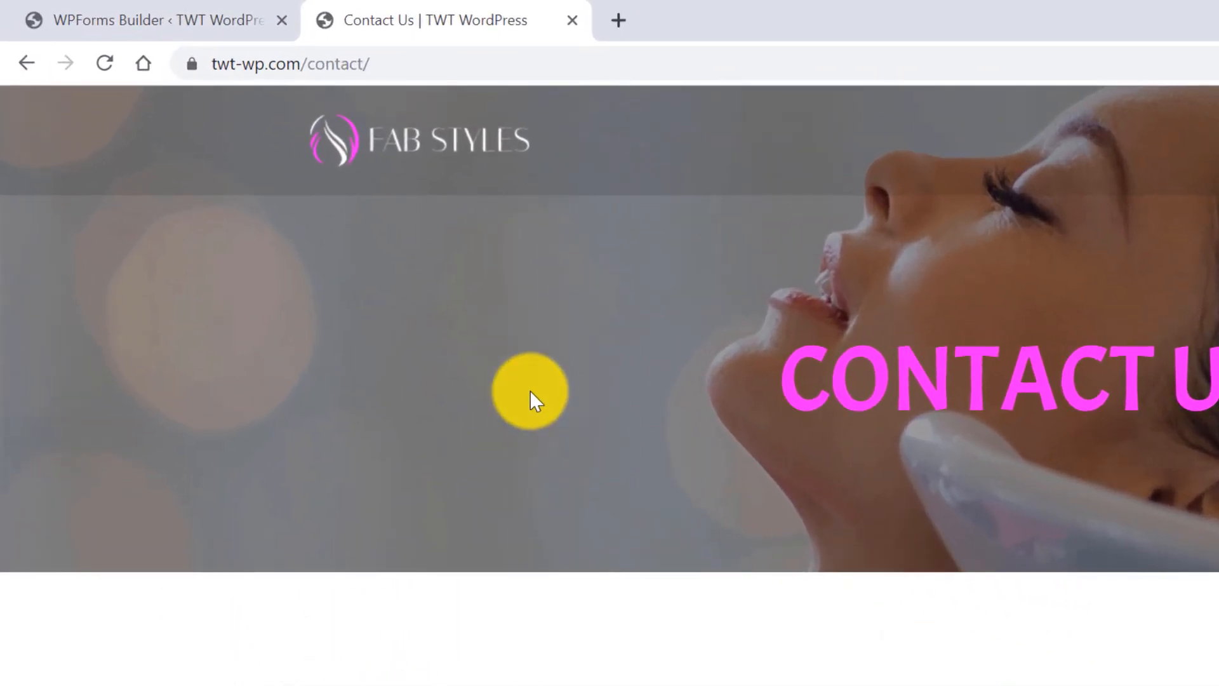
Close the WPForms builder and open SG Optimizer's caching settings.
{"action": "left_click", "coordinate": [170, 15]}
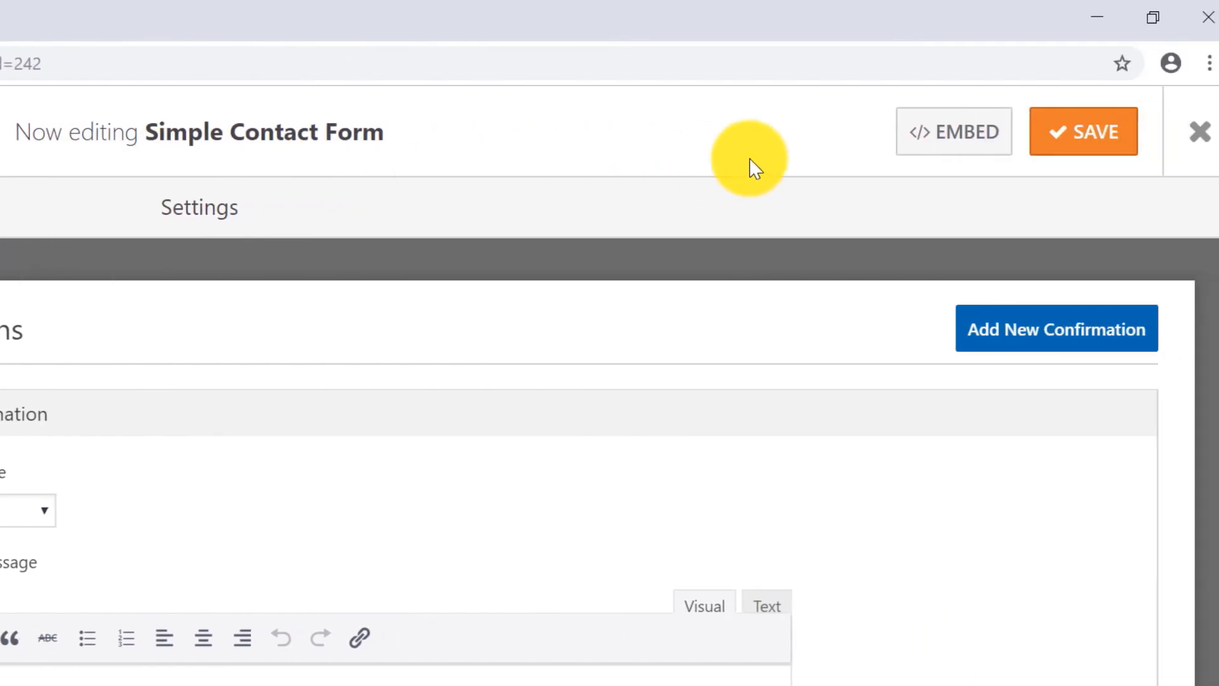
{"action": "left_click", "coordinate": [1177, 133]}
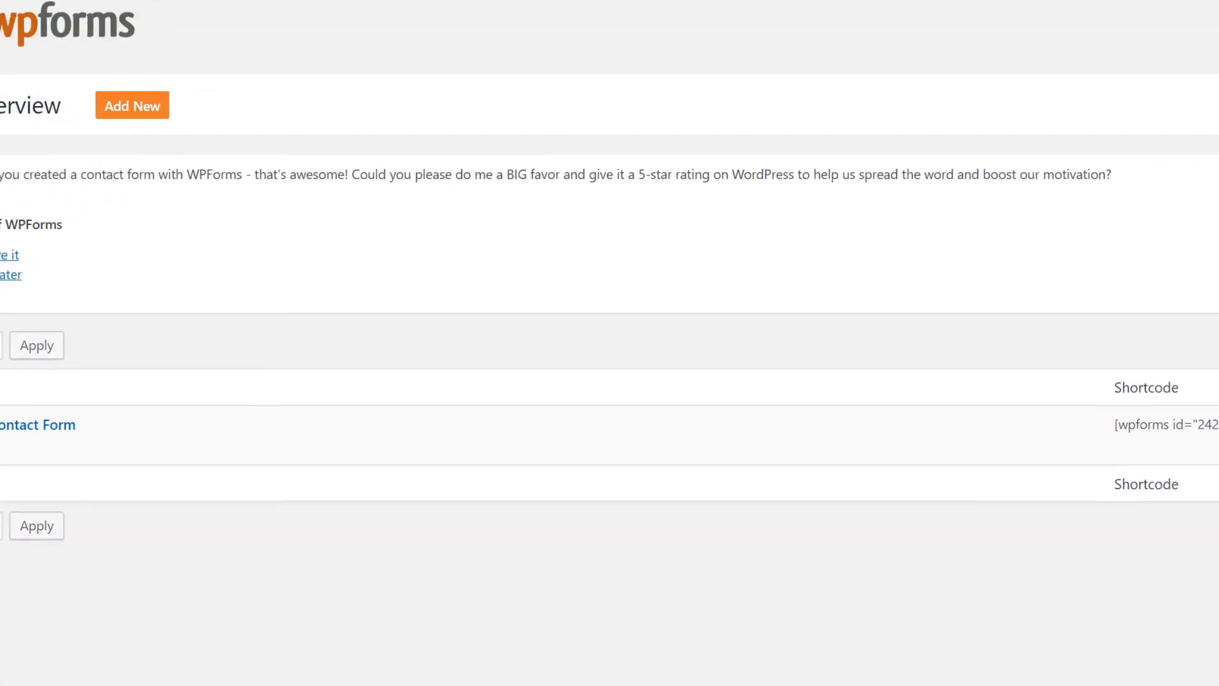
{"action": "left_click", "coordinate": [84, 630]}
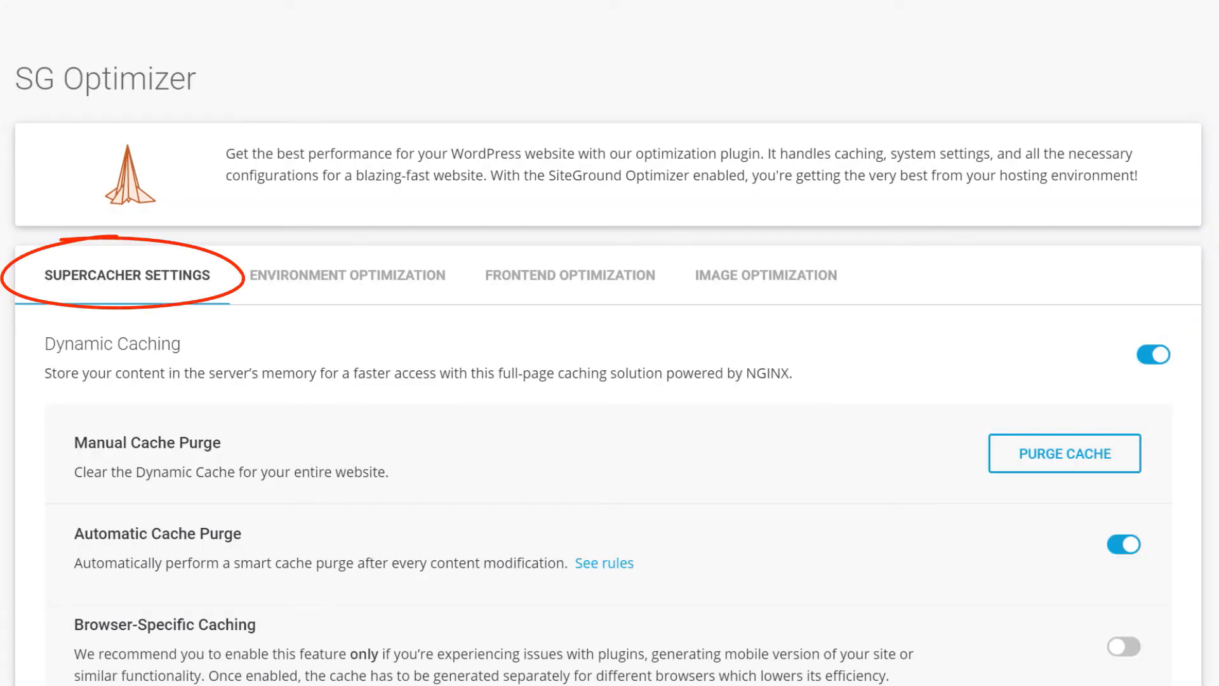
{"action": "scroll", "coordinate": [609, 364], "scroll_direction": "down", "scroll_amount": 2}
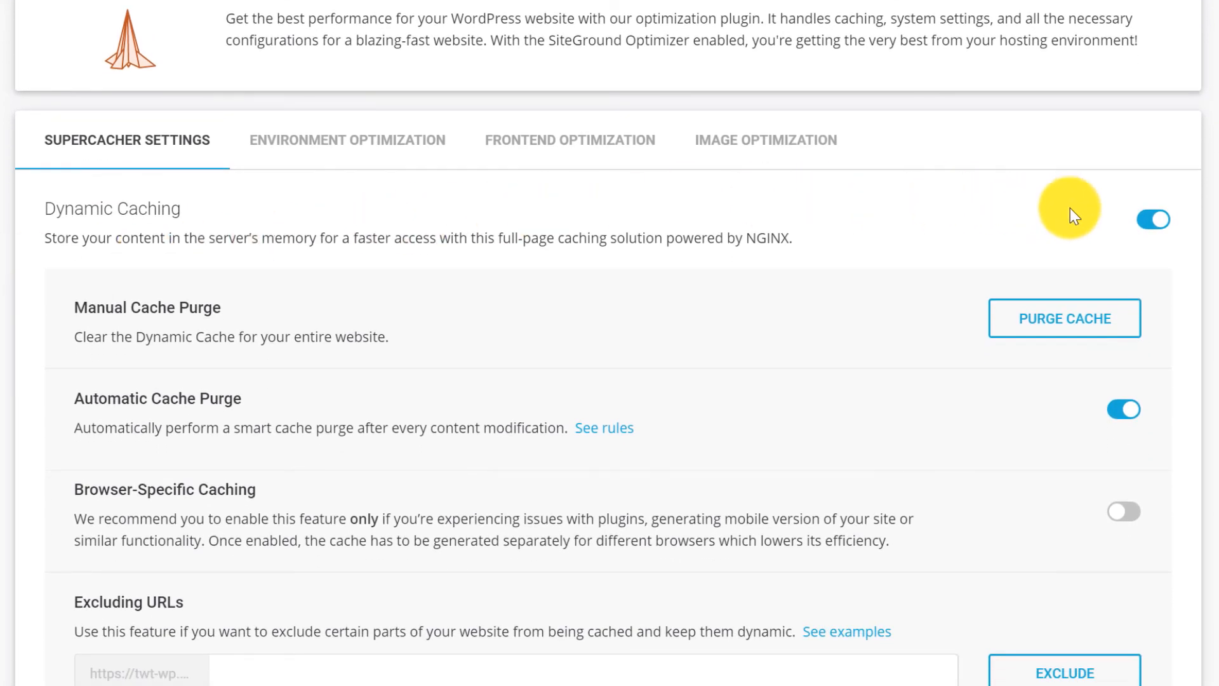
Toggle Dynamic Caching off and back on, then try enabling Memcached.
{"action": "left_click", "coordinate": [1154, 219]}
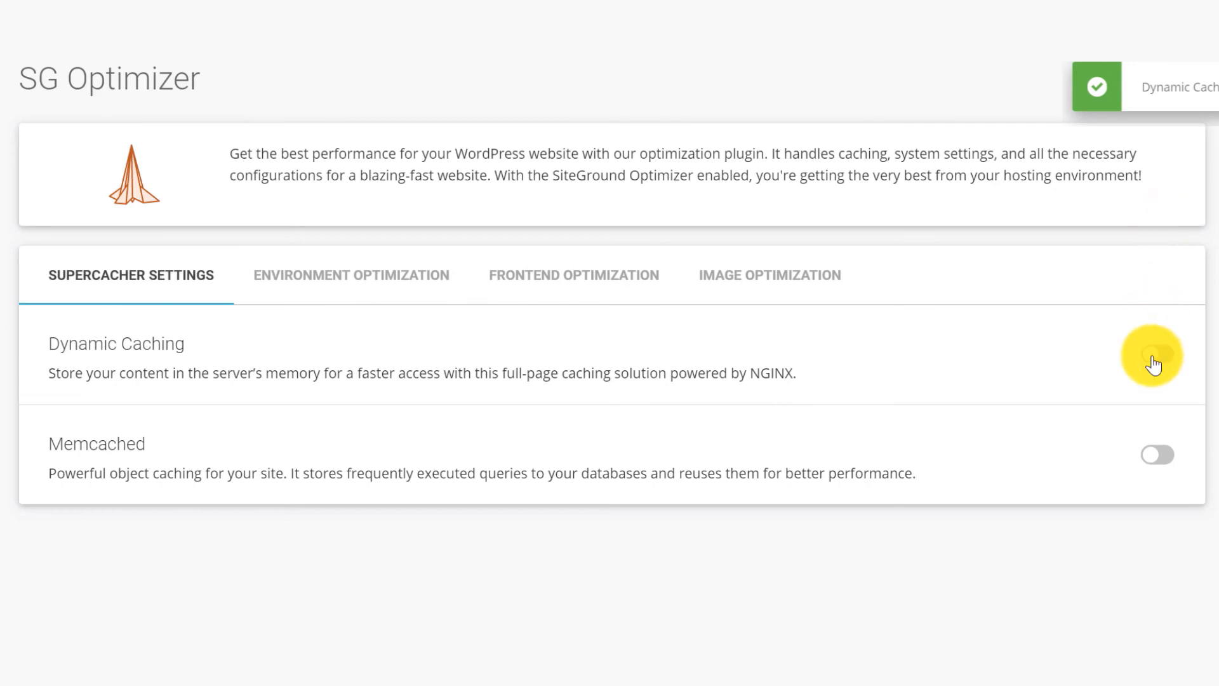
{"action": "left_click", "coordinate": [1154, 365]}
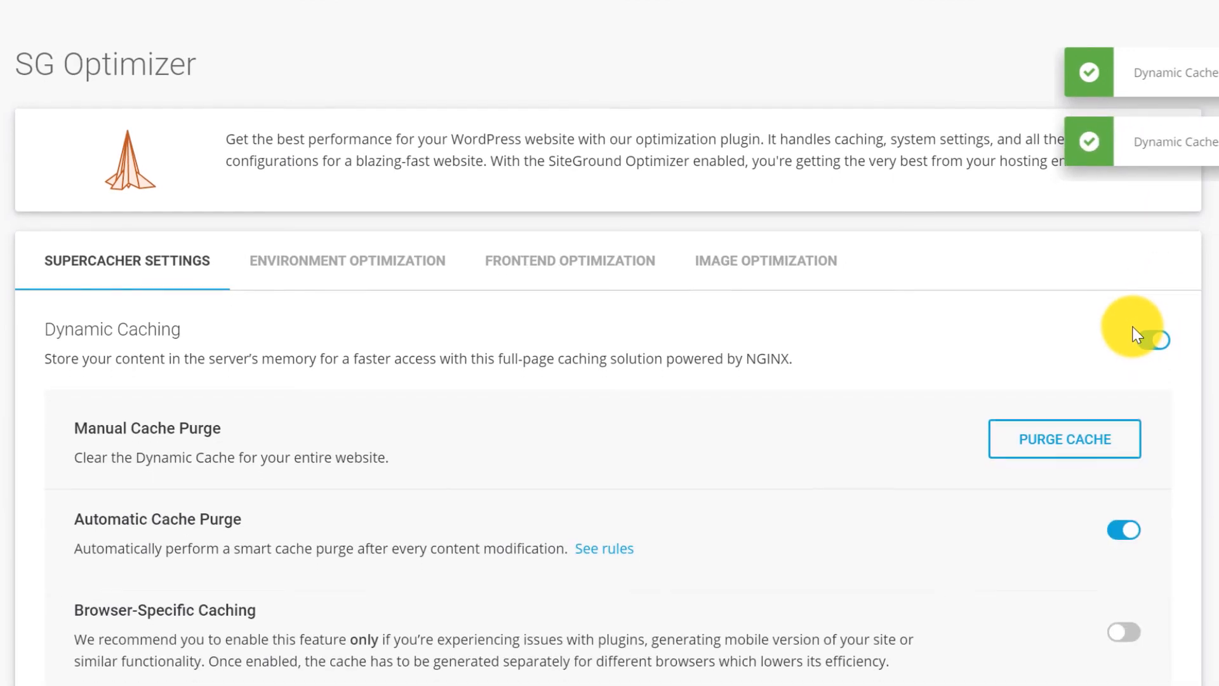
{"action": "scroll", "coordinate": [1137, 334], "scroll_direction": "down", "scroll_amount": 7}
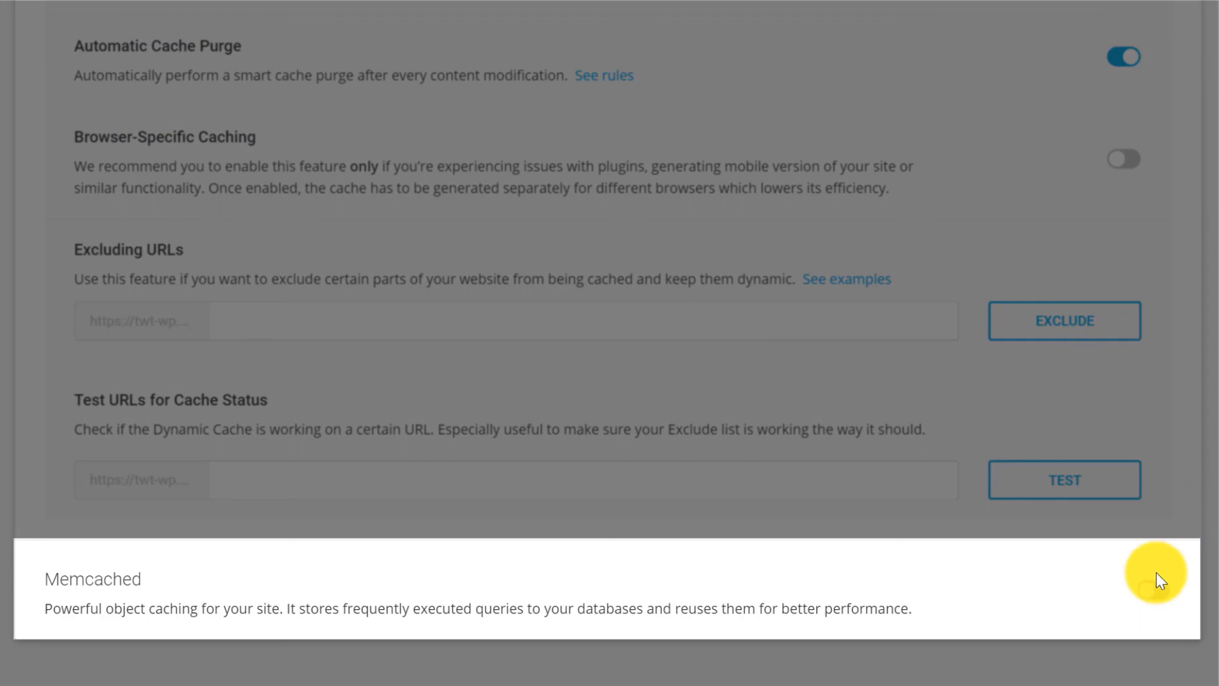
{"action": "left_click", "coordinate": [1157, 572]}
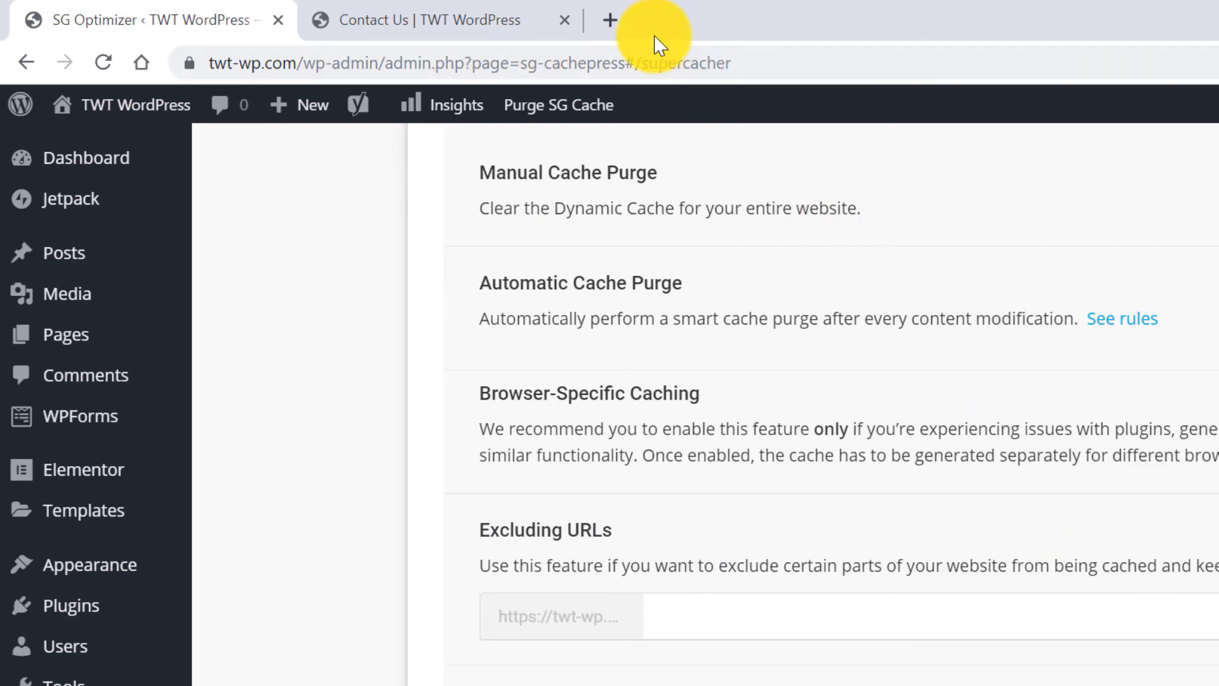
Log in to the SiteGround account in a new tab.
{"action": "left_click", "coordinate": [611, 20]}
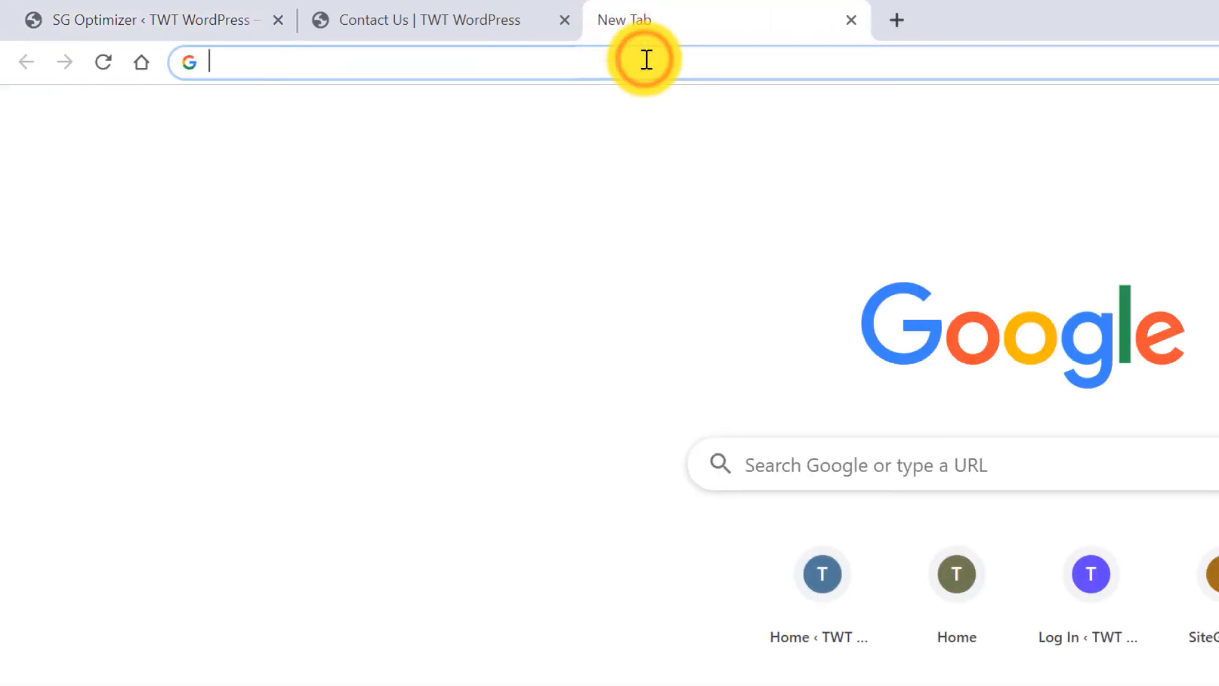
{"action": "type", "text": "siteground.com"}
{"action": "key", "text": "Return"}
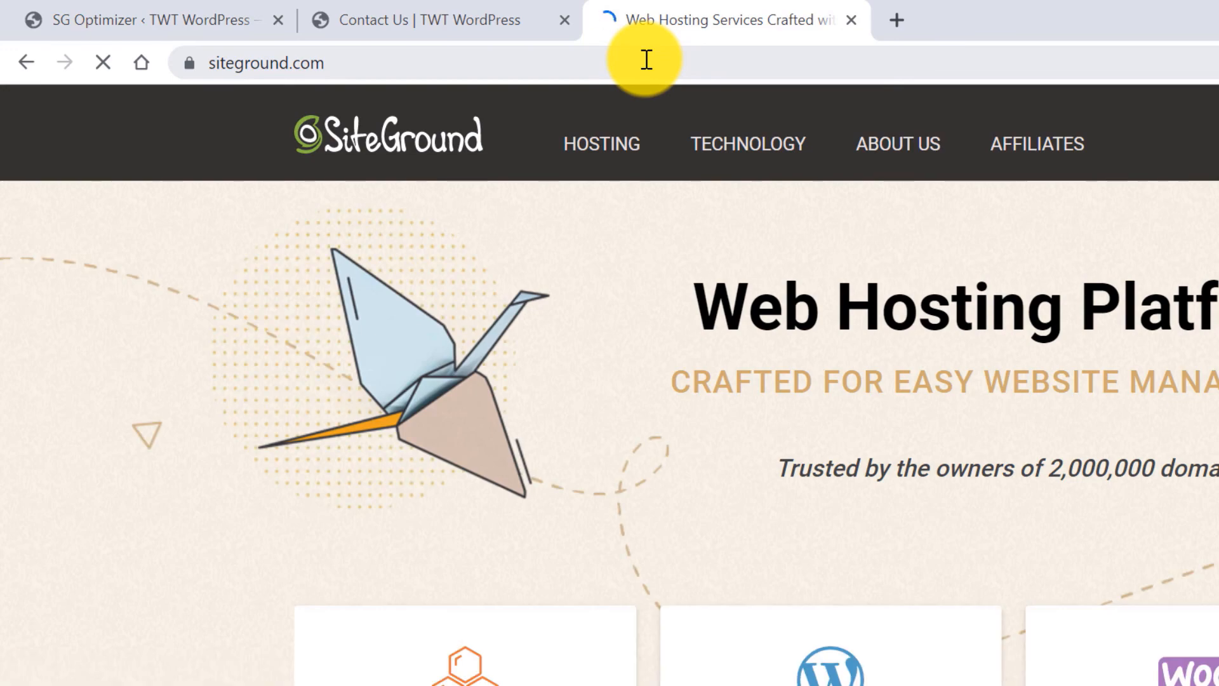
{"action": "left_click", "coordinate": [851, 145]}
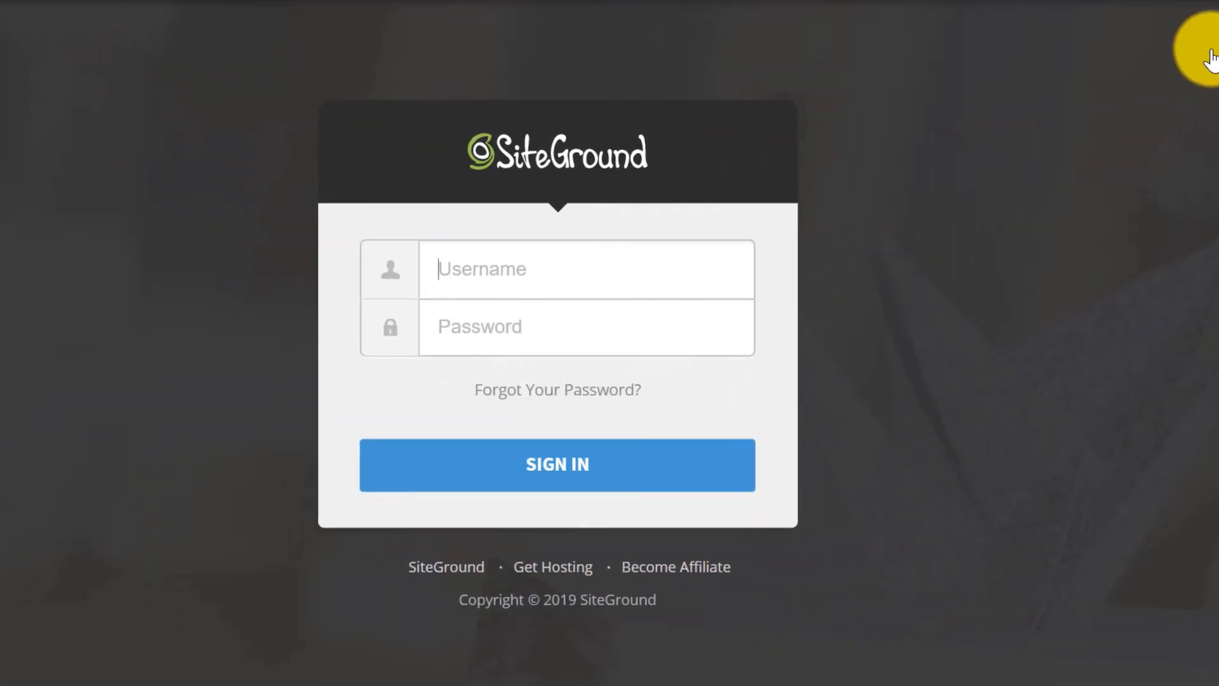
{"action": "left_click", "coordinate": [635, 266]}
{"action": "left_click", "coordinate": [598, 358]}
{"action": "left_click", "coordinate": [600, 324]}
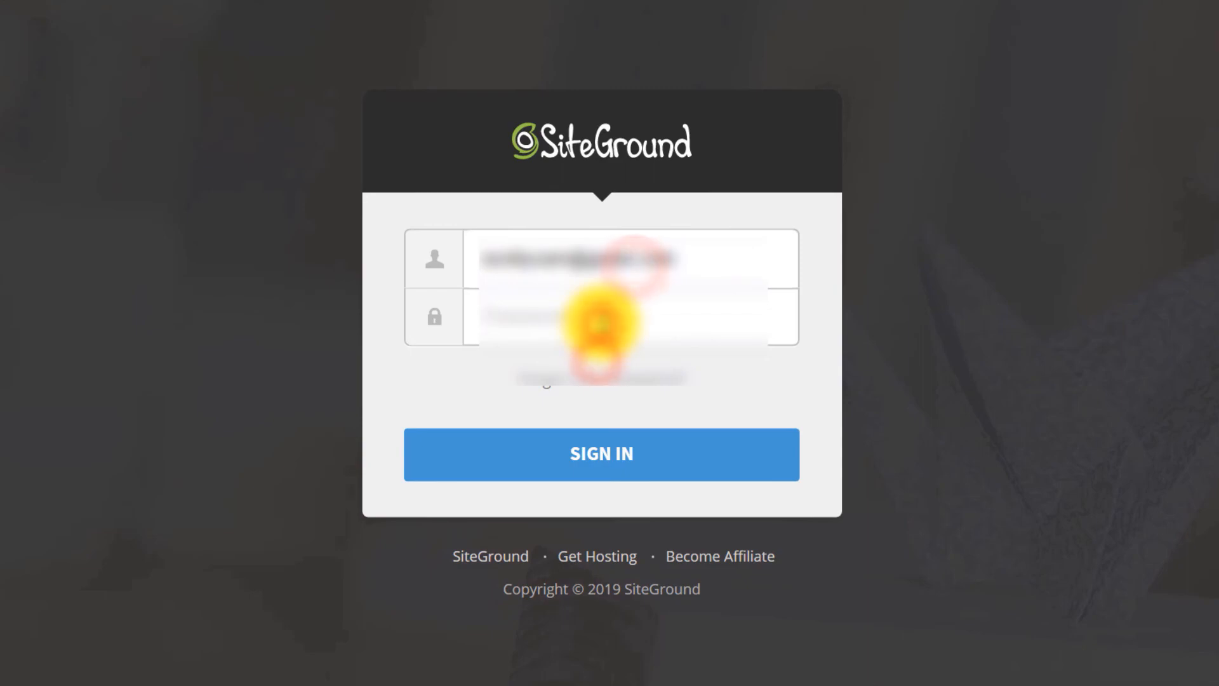
{"action": "type", "text": "••••••••••••"}
{"action": "key", "text": "Return"}
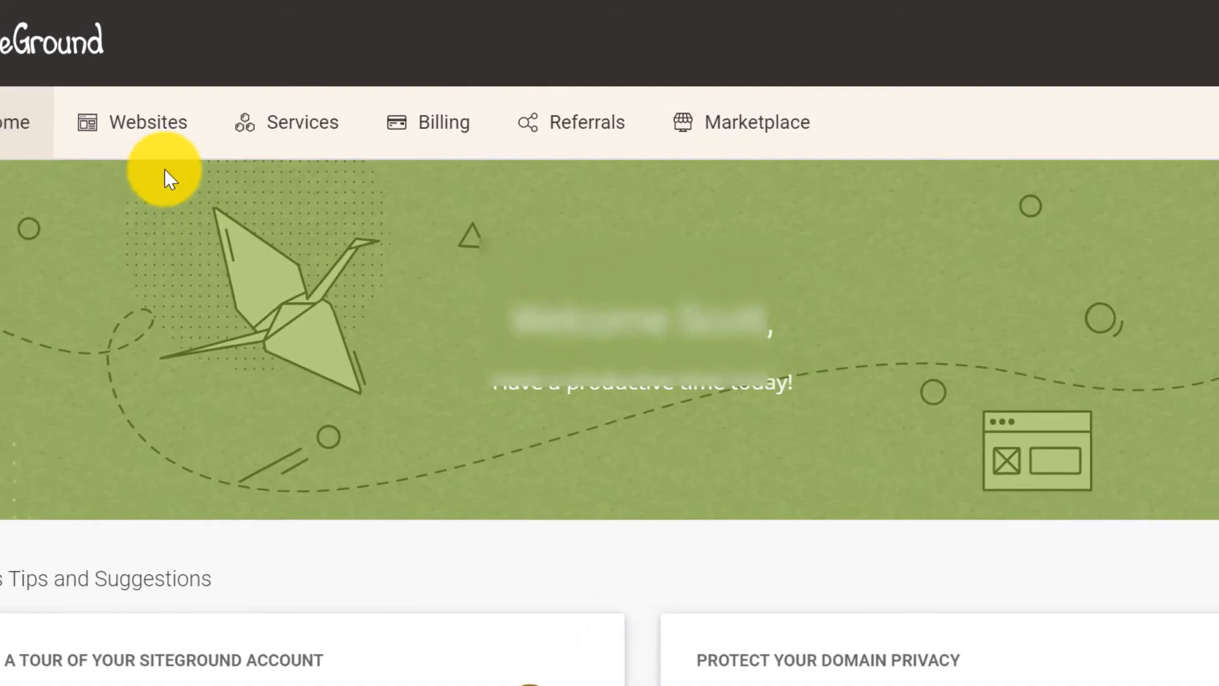
Turn on Memcached for All Sites under twt-wp.com's Site Tools Speed > Caching.
{"action": "left_click", "coordinate": [119, 124]}
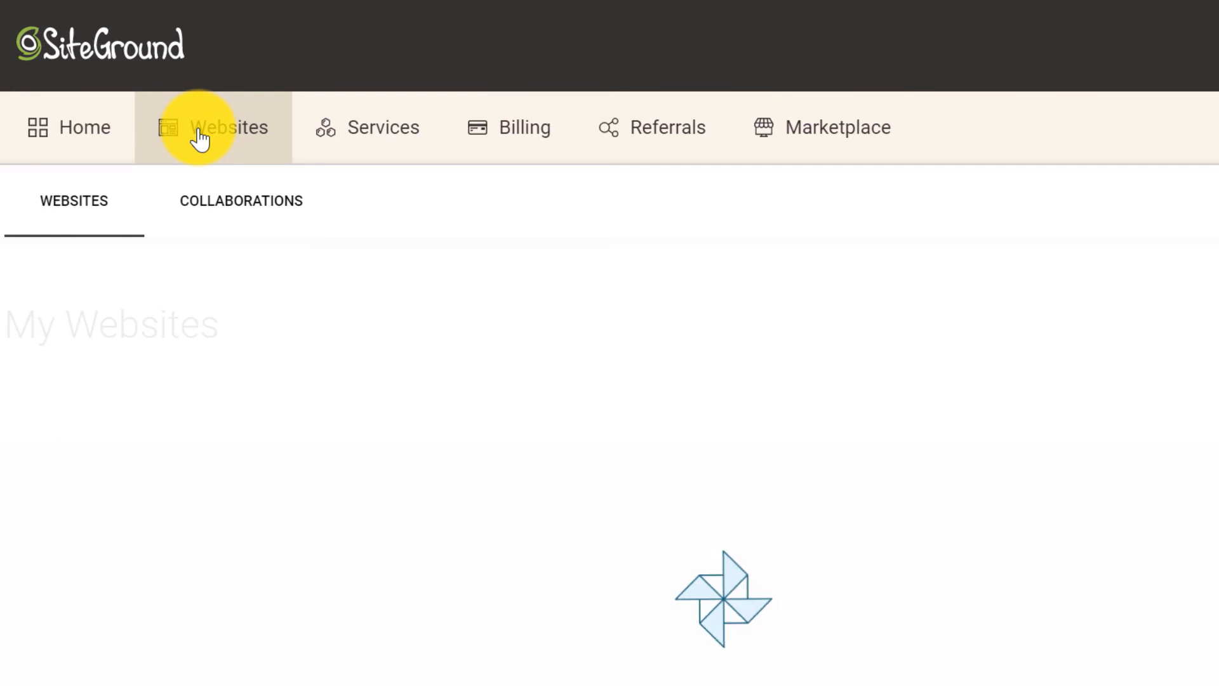
{"action": "left_click", "coordinate": [1092, 460]}
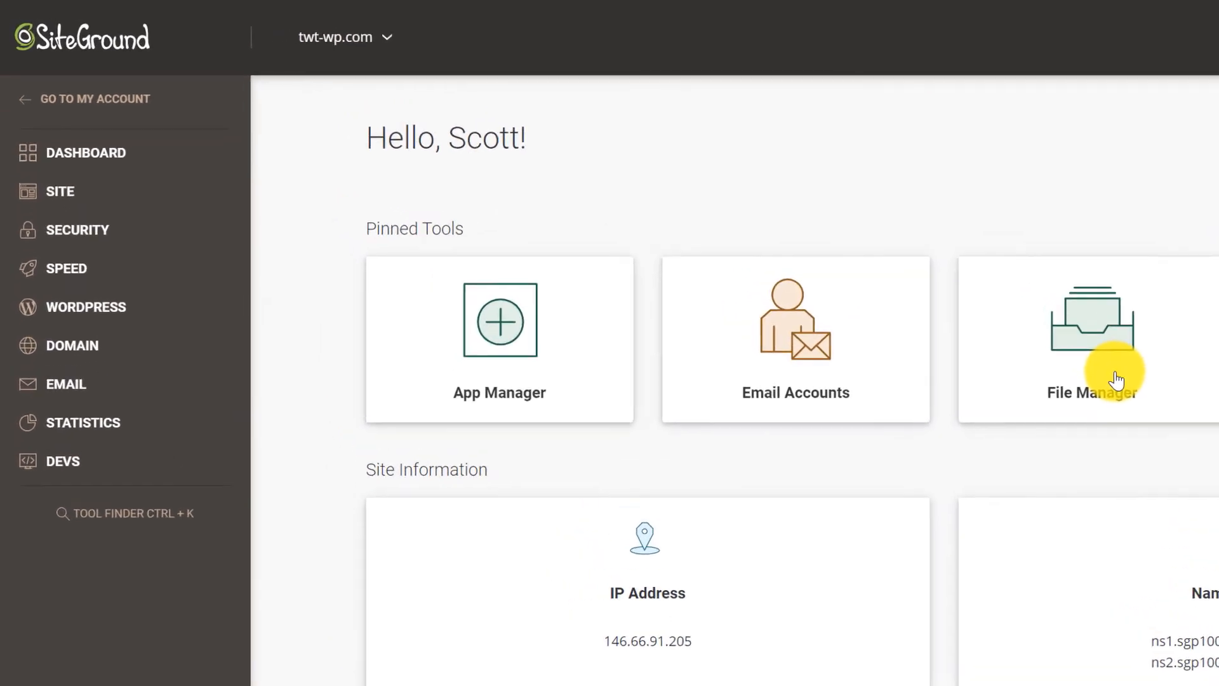
{"action": "left_click", "coordinate": [84, 270]}
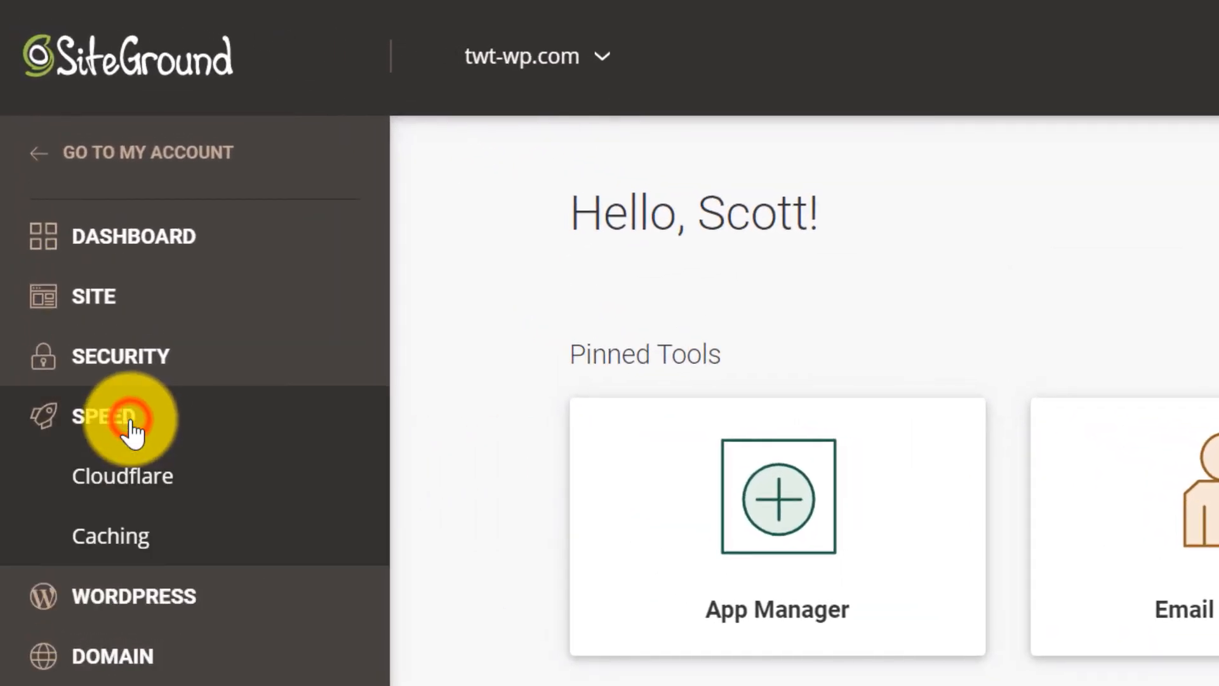
{"action": "left_click", "coordinate": [123, 539]}
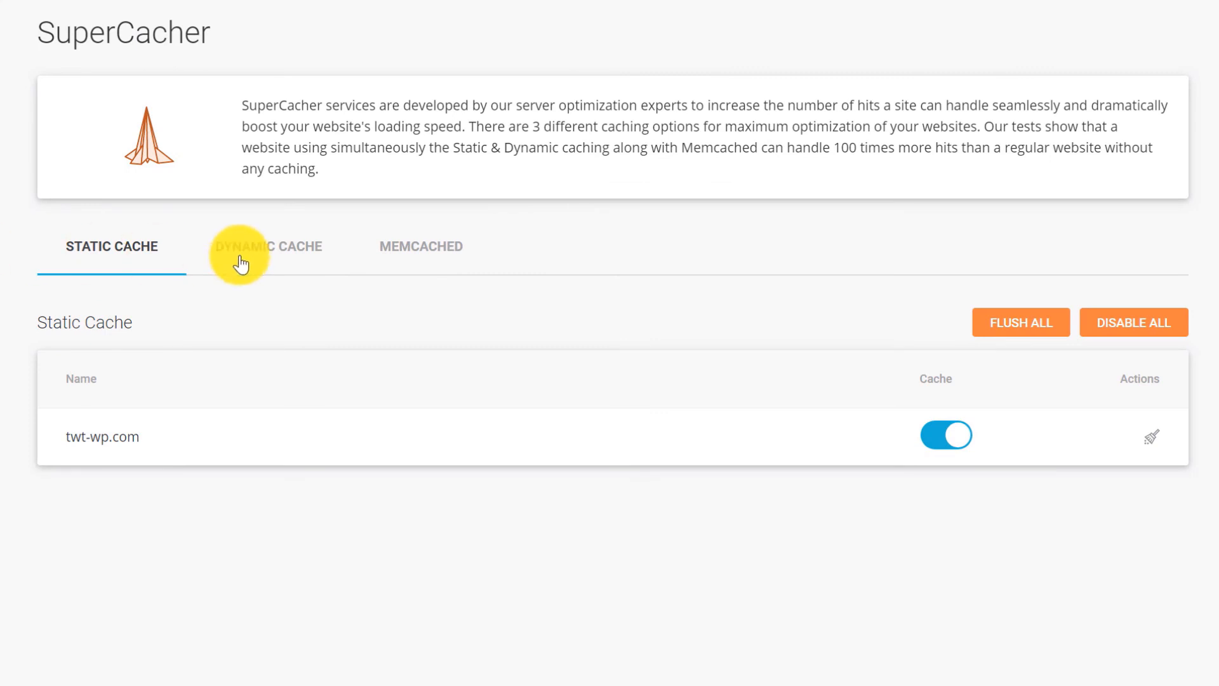
{"action": "left_click", "coordinate": [702, 363]}
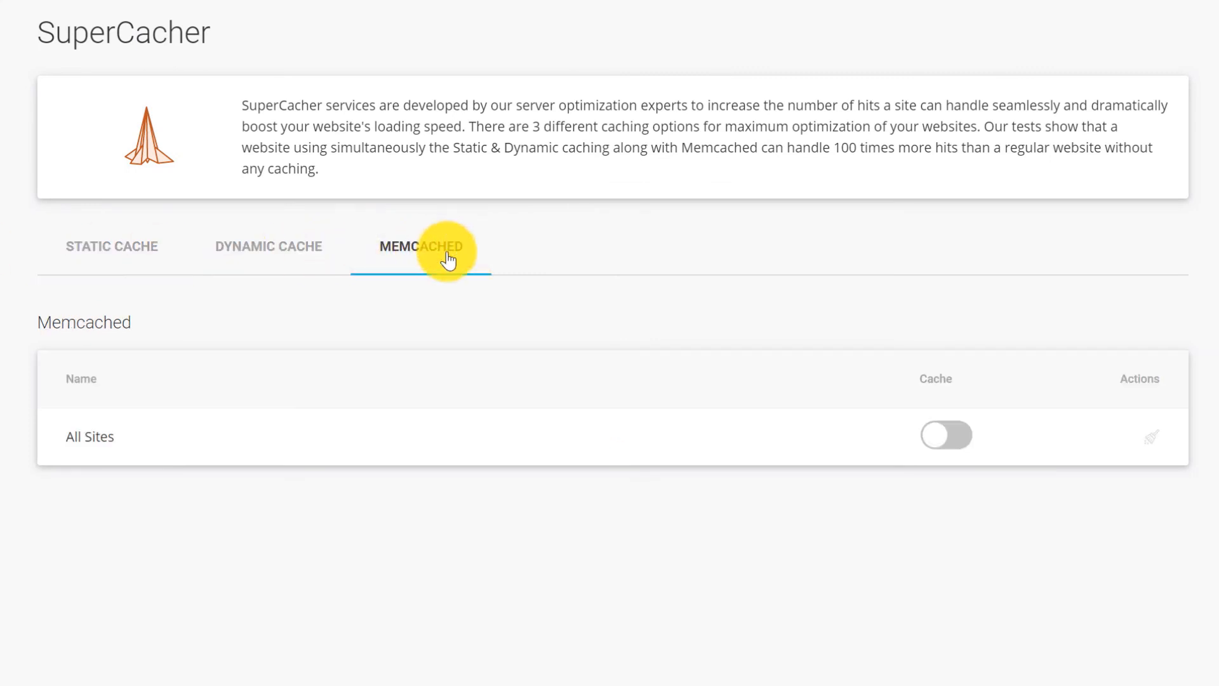
{"action": "left_click", "coordinate": [945, 438]}
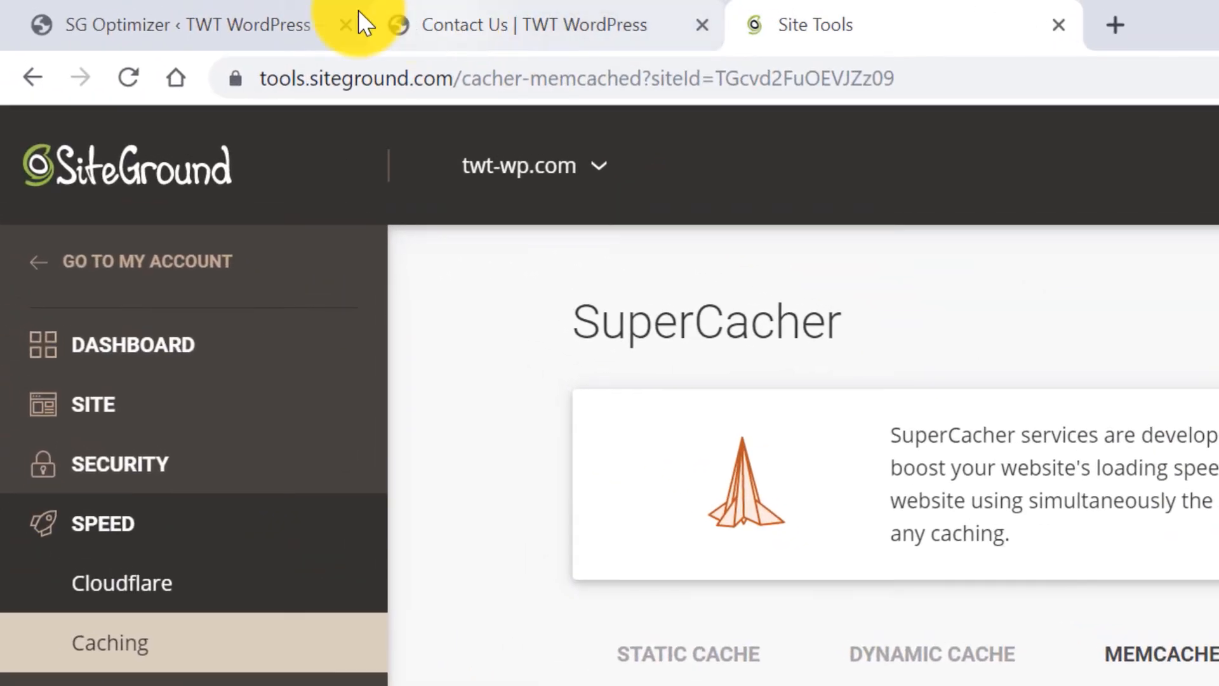
Enable Memcached in SG Optimizer alongside Dynamic Caching.
{"action": "left_click", "coordinate": [251, 20]}
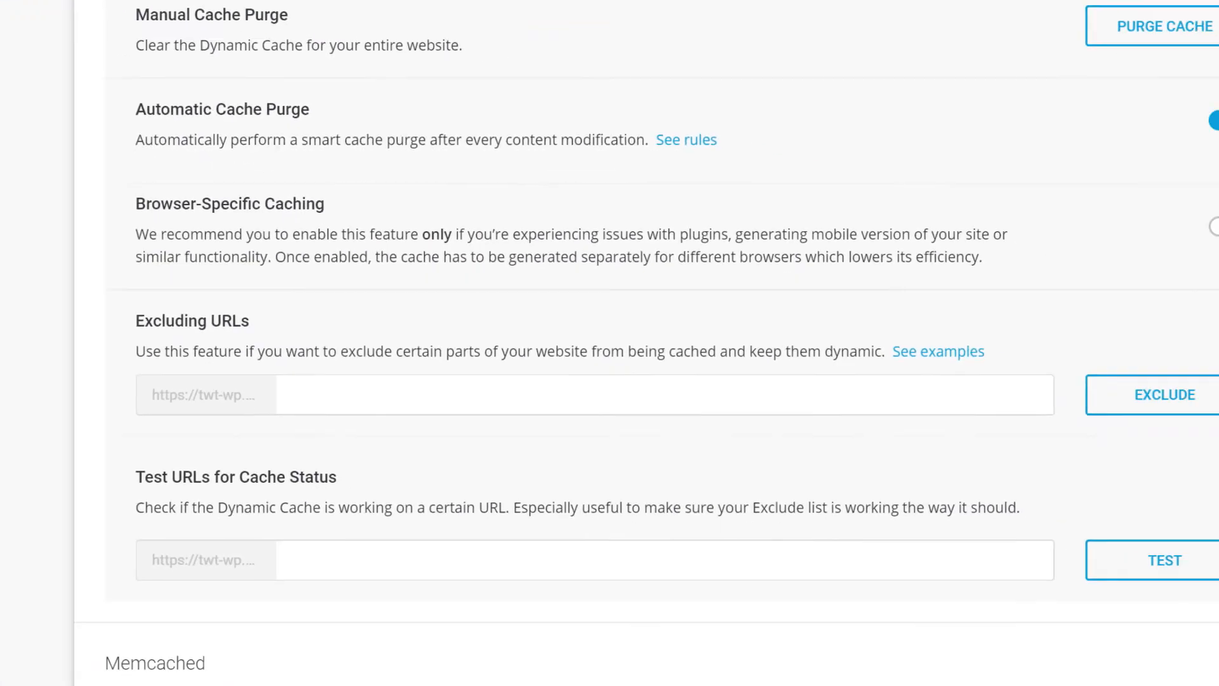
{"action": "left_click", "coordinate": [1135, 618]}
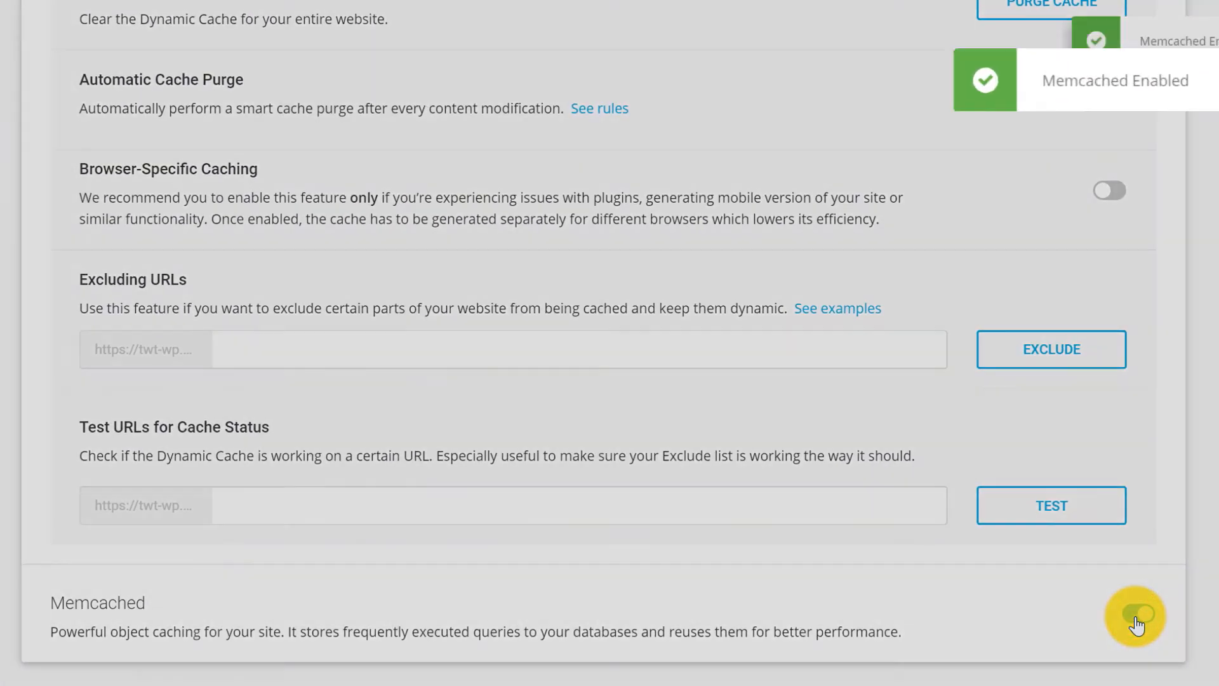
{"action": "scroll", "coordinate": [1125, 610], "scroll_direction": "up", "scroll_amount": 6}
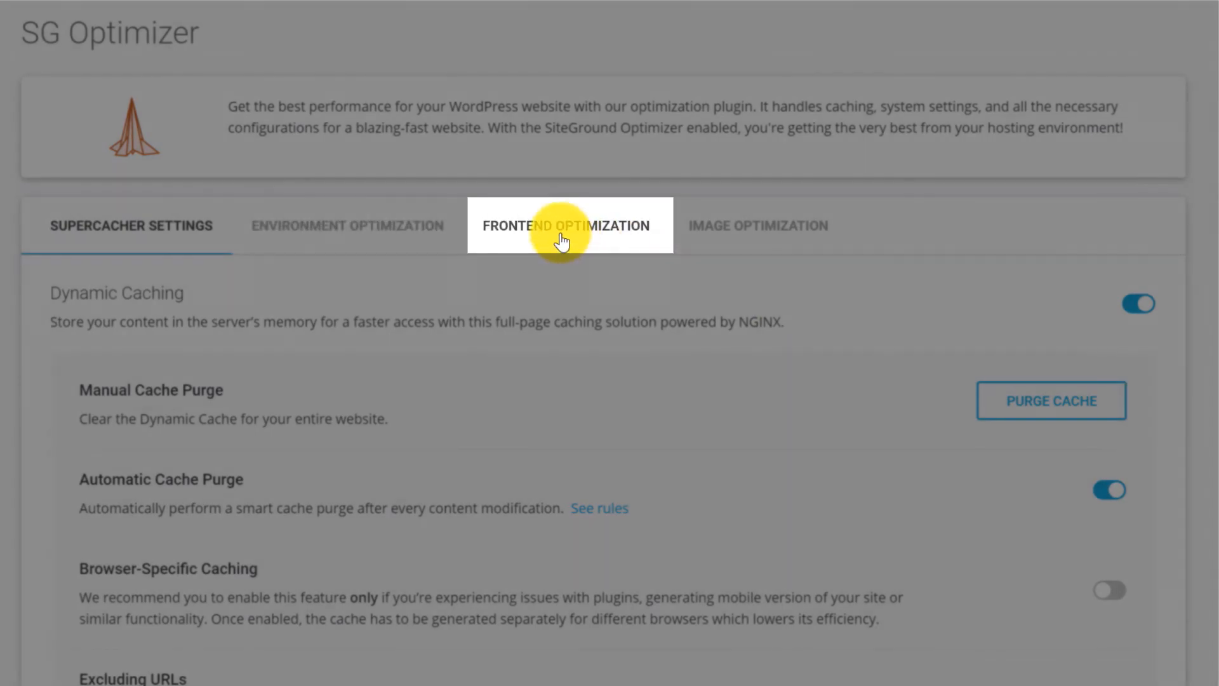
Turn on HTML minification, JavaScript minification, async JS loading, CSS minification and CSS combining.
{"action": "left_click", "coordinate": [562, 233]}
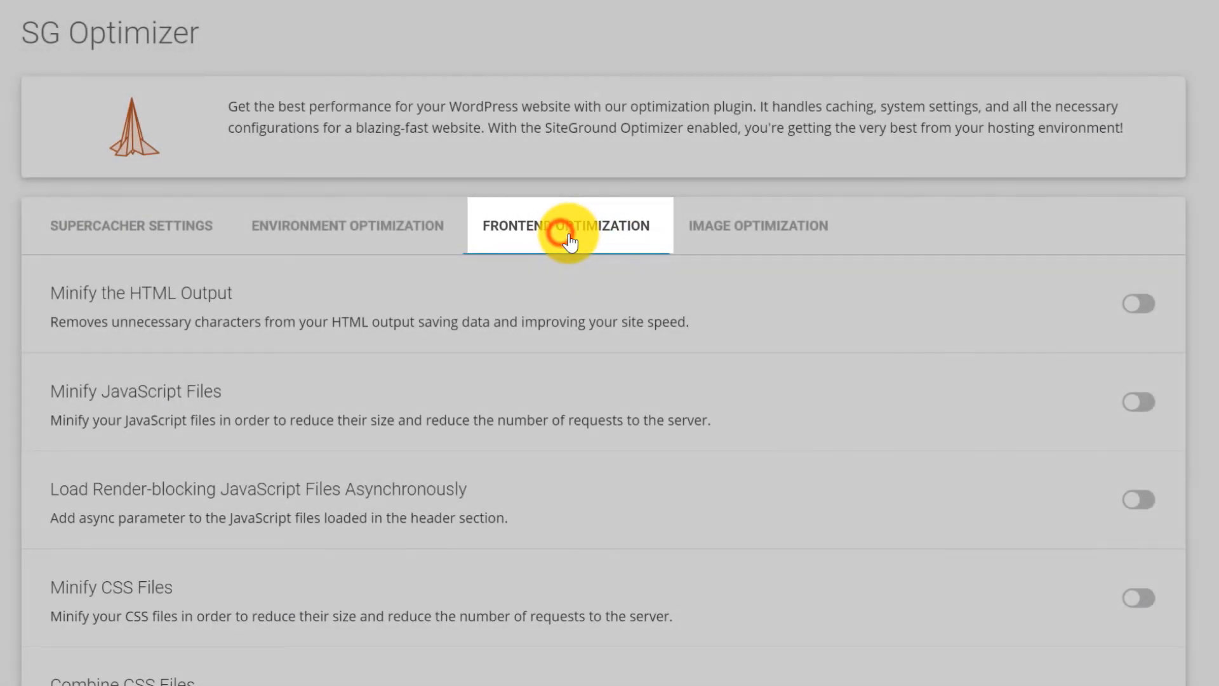
{"action": "scroll", "coordinate": [1206, 235], "scroll_direction": "down", "scroll_amount": 1}
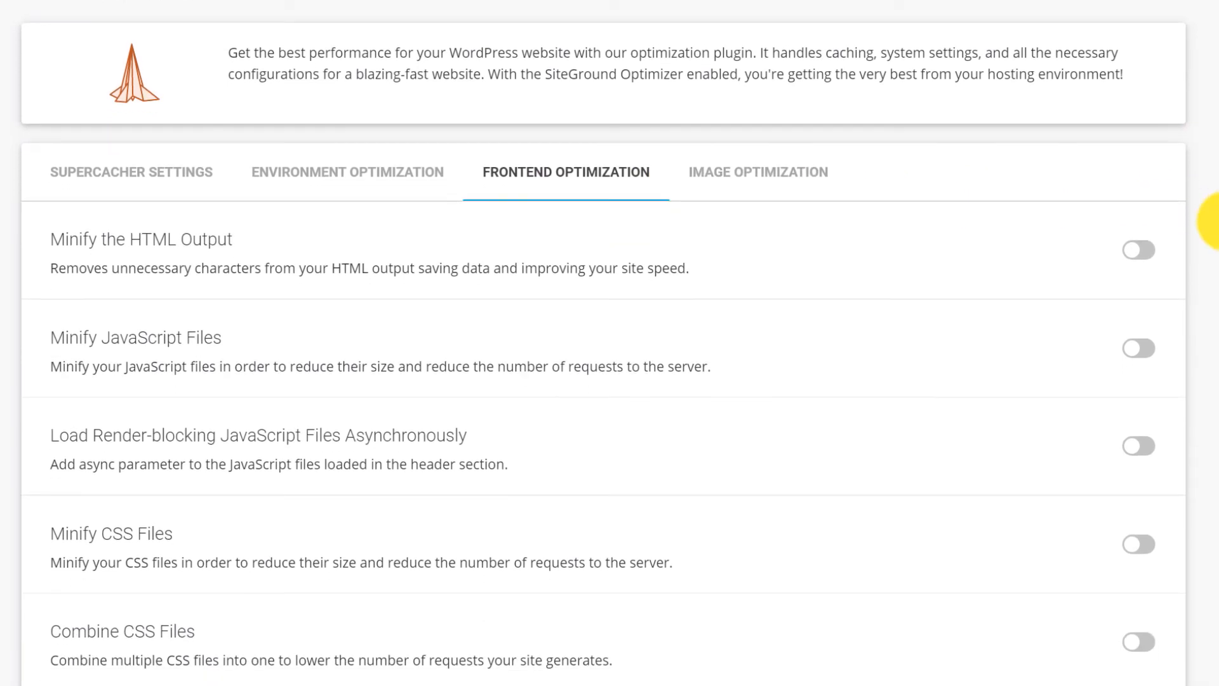
{"action": "left_click", "coordinate": [1135, 238]}
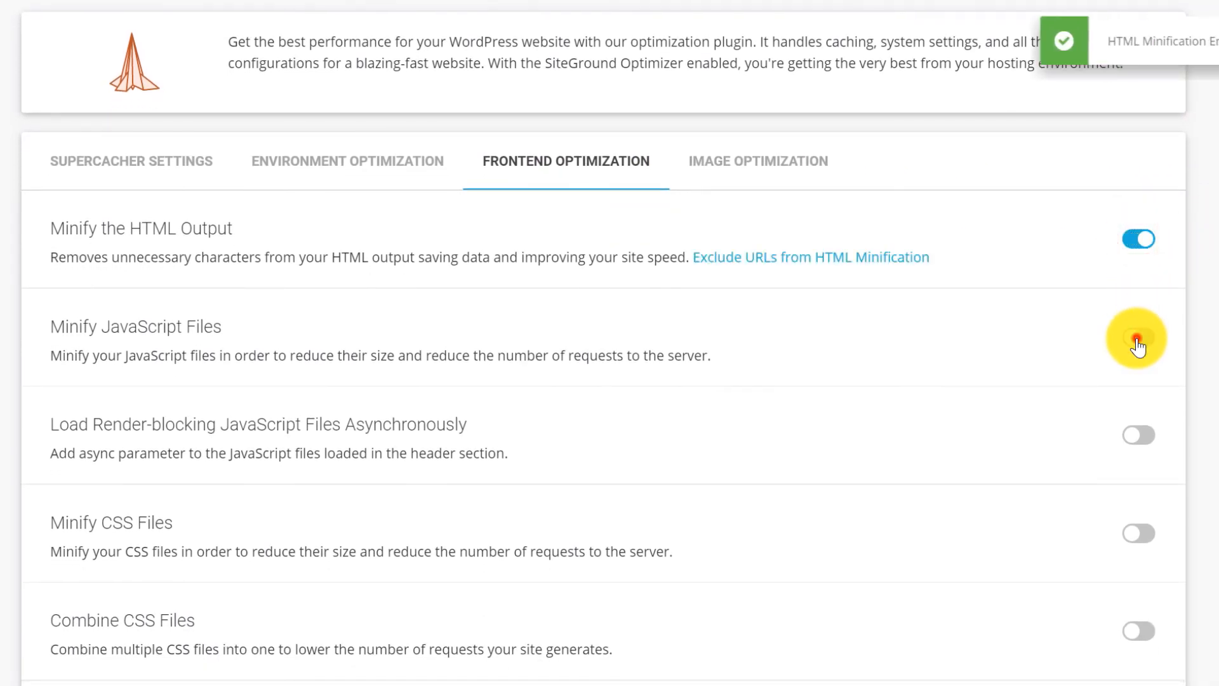
{"action": "left_click", "coordinate": [1138, 337]}
{"action": "scroll", "coordinate": [1207, 325], "scroll_direction": "down", "scroll_amount": 1}
{"action": "scroll", "coordinate": [1194, 318], "scroll_direction": "down", "scroll_amount": 2}
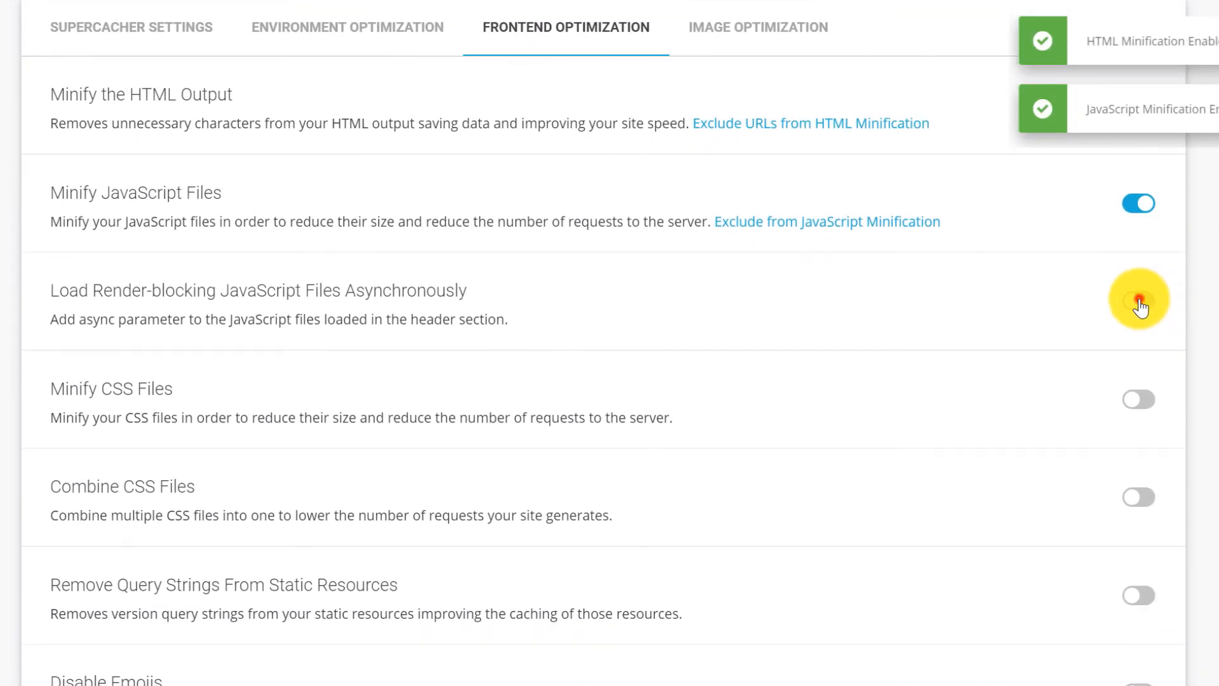
{"action": "left_click", "coordinate": [1140, 301]}
{"action": "left_click", "coordinate": [1137, 404]}
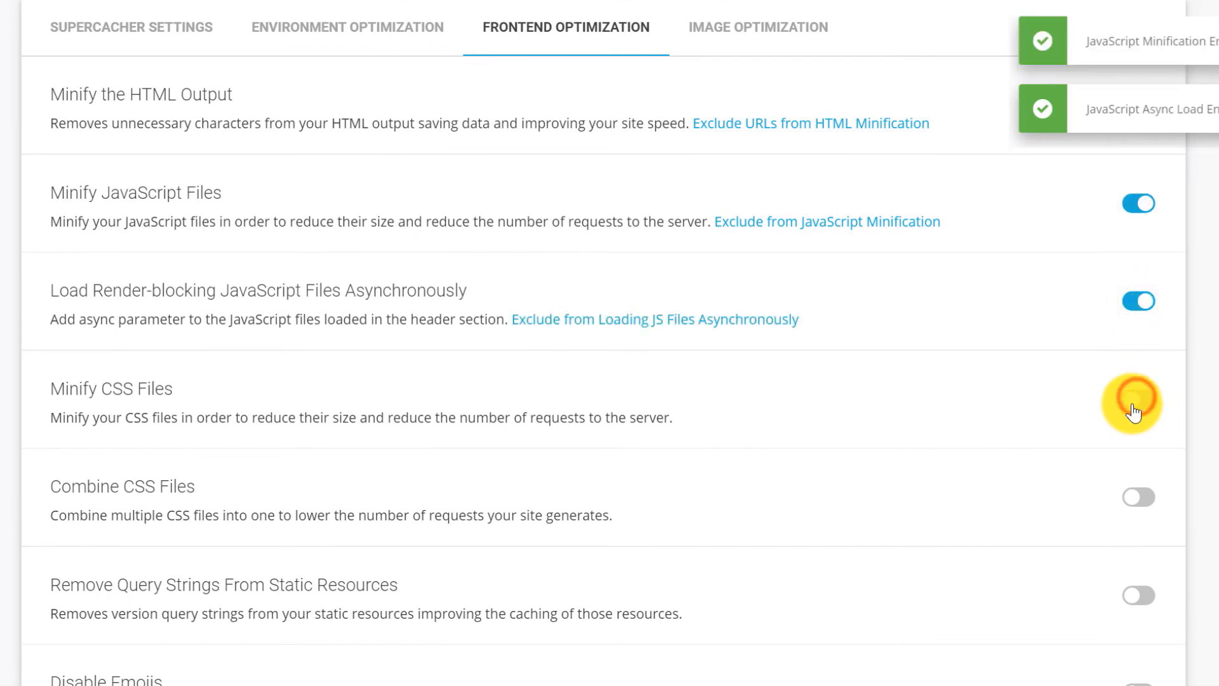
{"action": "left_click", "coordinate": [1136, 502]}
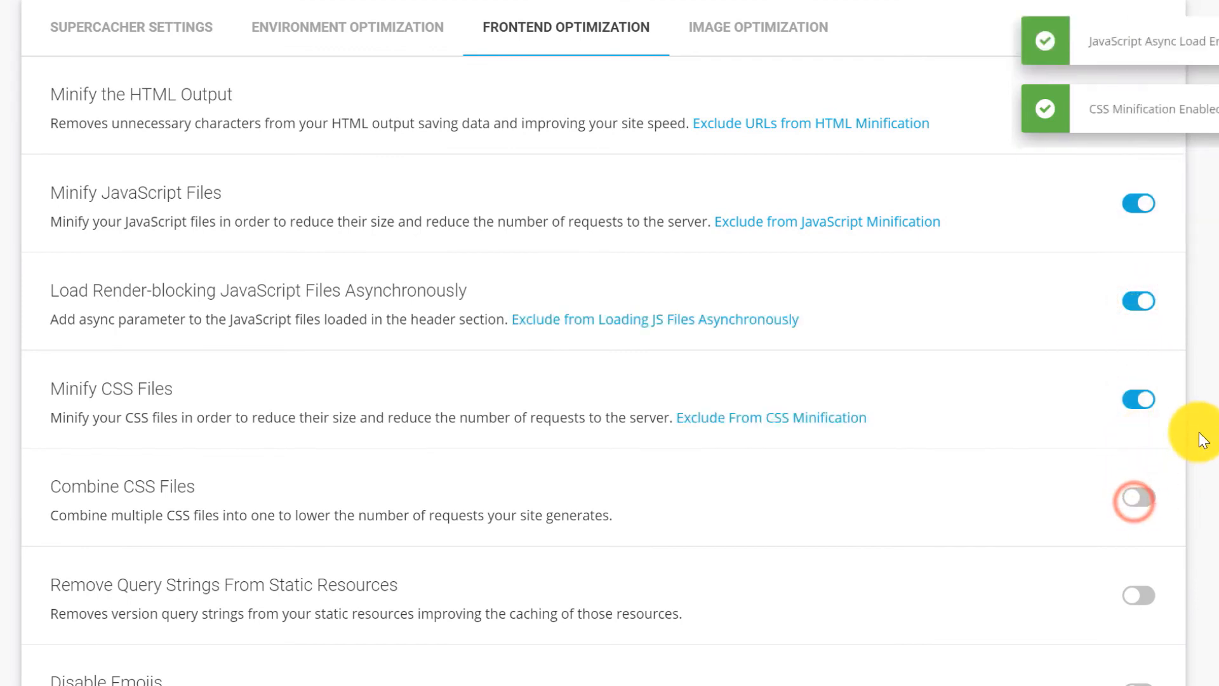
Also enable removing query strings and disabling emojis, then go to Image Optimization.
{"action": "scroll", "coordinate": [1207, 381], "scroll_direction": "down", "scroll_amount": 2}
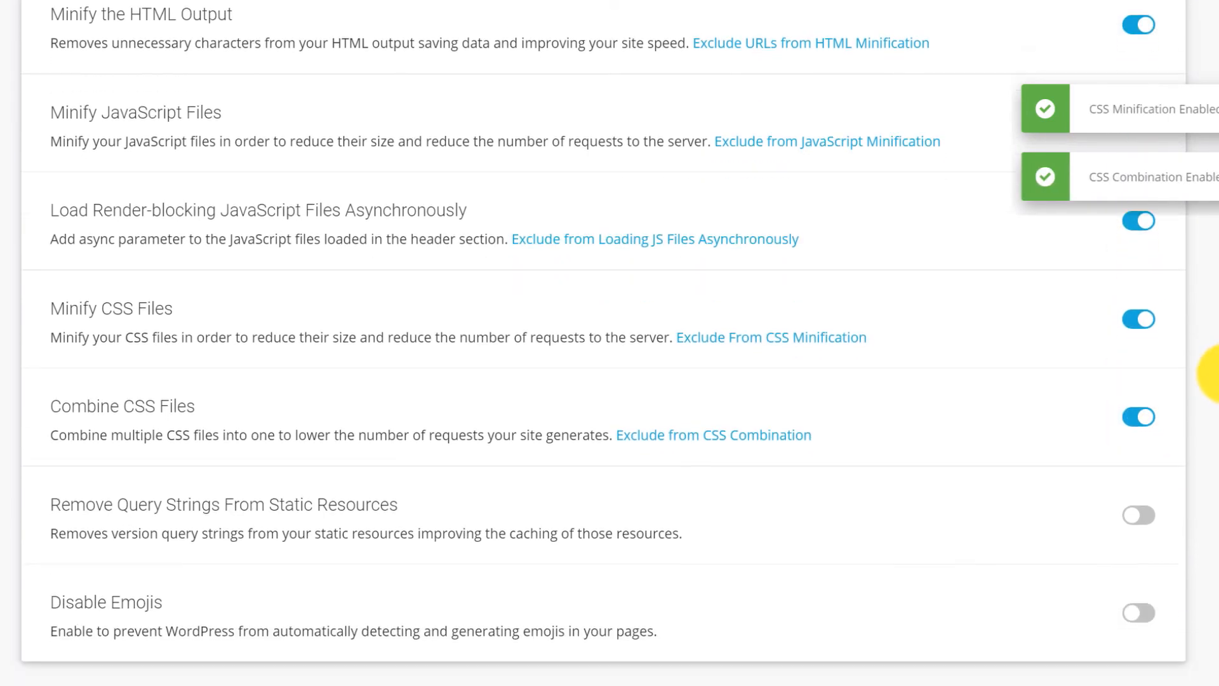
{"action": "left_click", "coordinate": [1139, 514]}
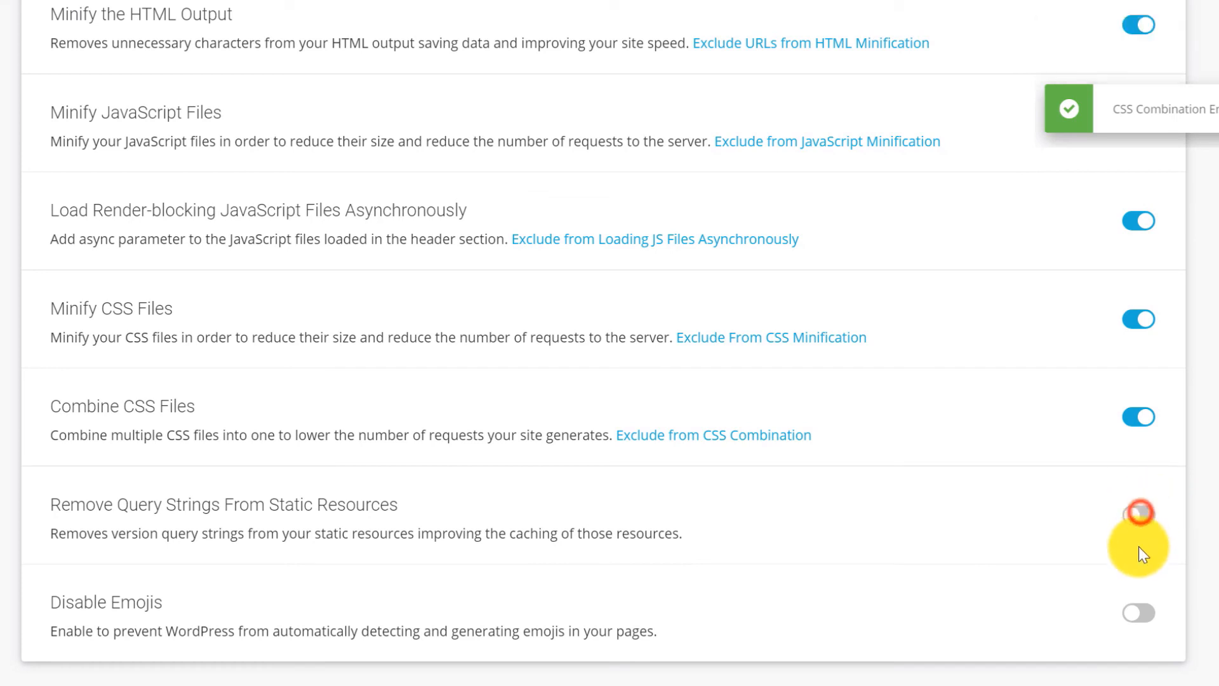
{"action": "left_click", "coordinate": [1134, 616]}
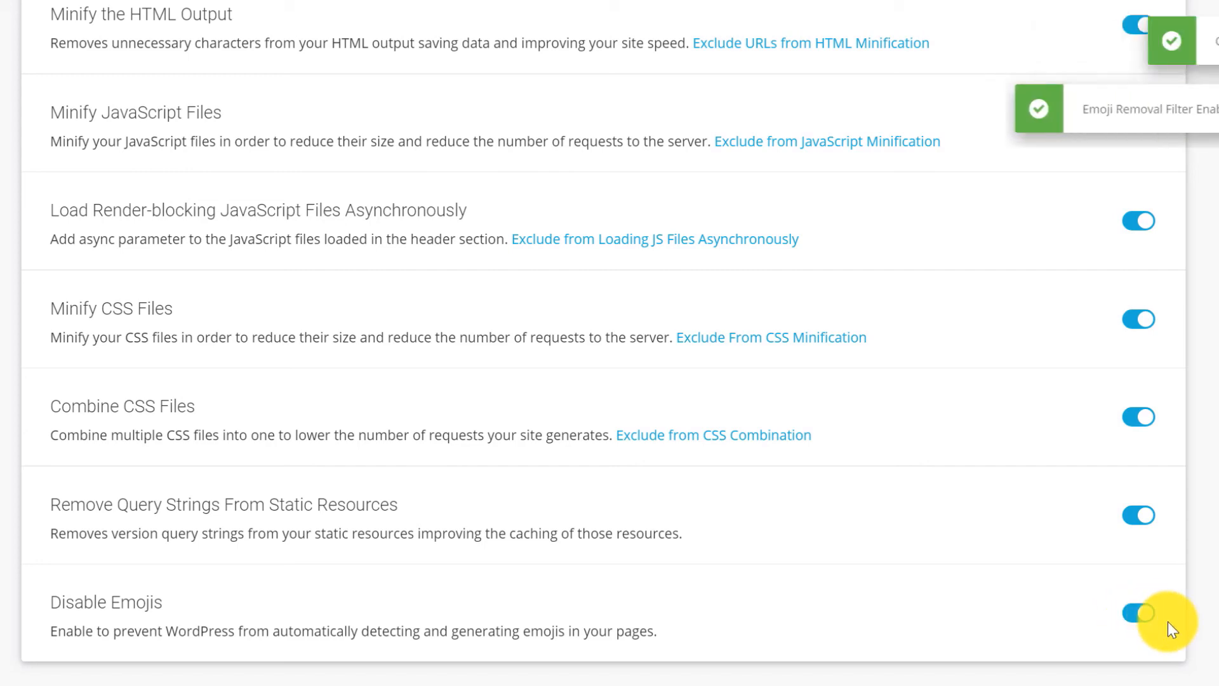
{"action": "scroll", "coordinate": [1206, 585], "scroll_direction": "up", "scroll_amount": 2}
{"action": "scroll", "coordinate": [1206, 584], "scroll_direction": "up", "scroll_amount": 3}
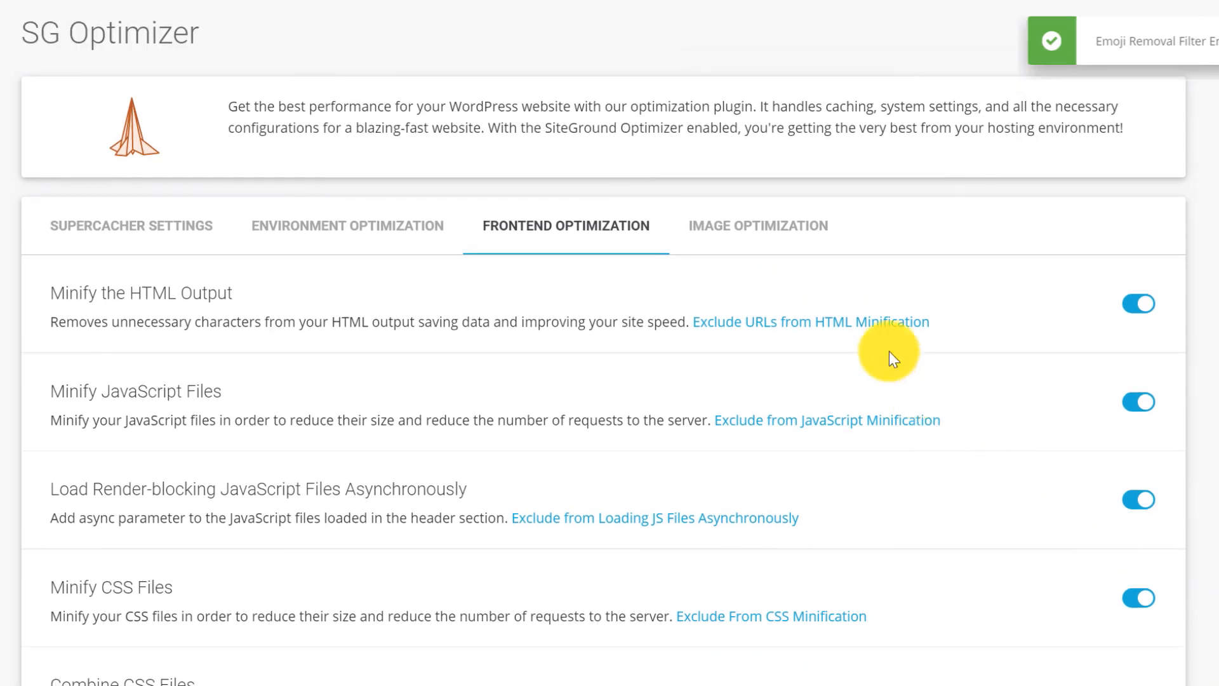
{"action": "left_click", "coordinate": [752, 237]}
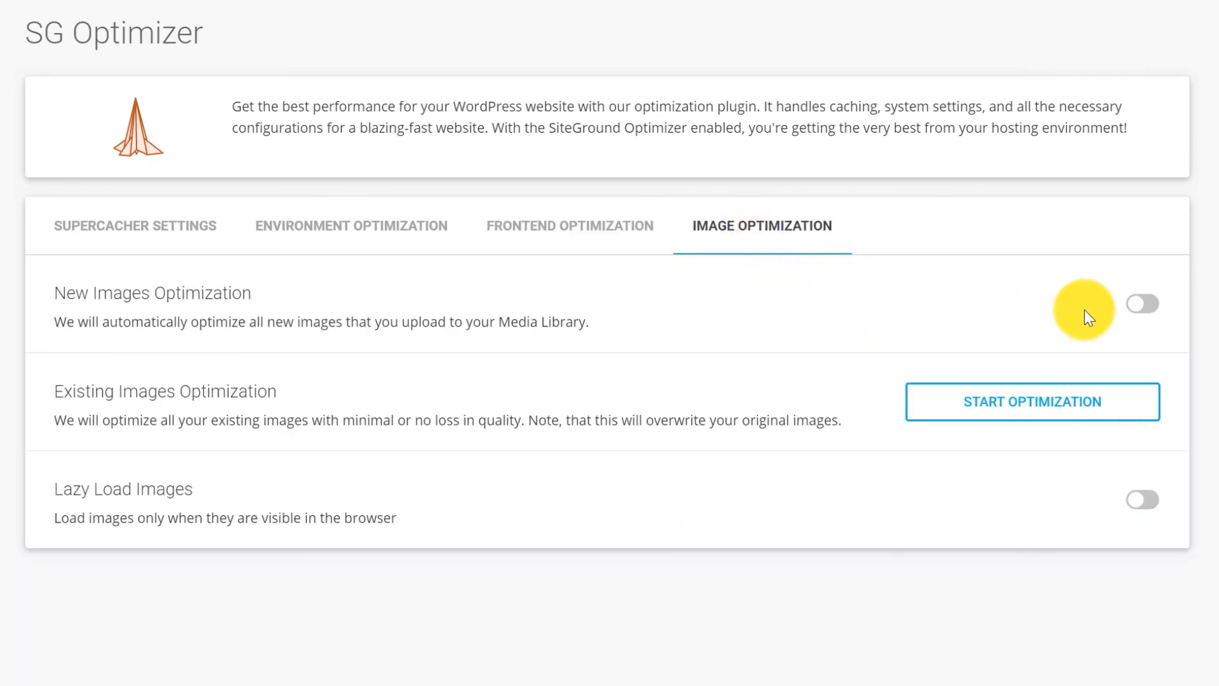
Enable New Images Optimization and start optimizing the existing Media Library images.
{"action": "left_click", "coordinate": [1136, 308]}
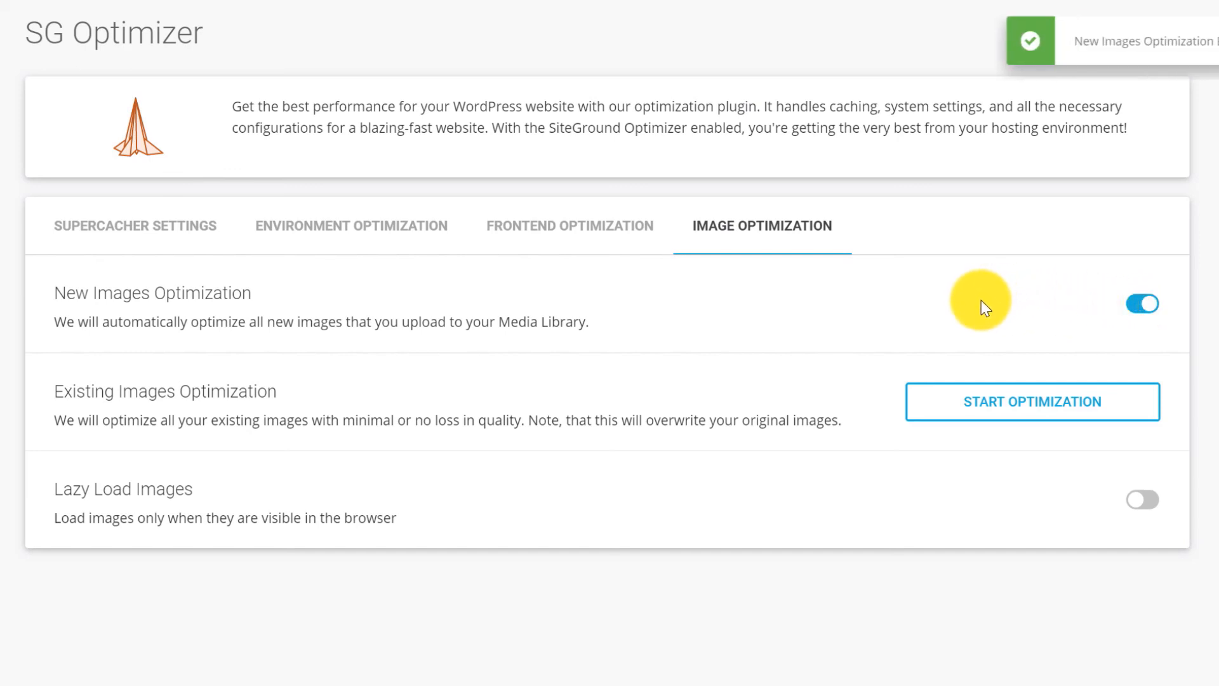
{"action": "left_click", "coordinate": [1027, 420]}
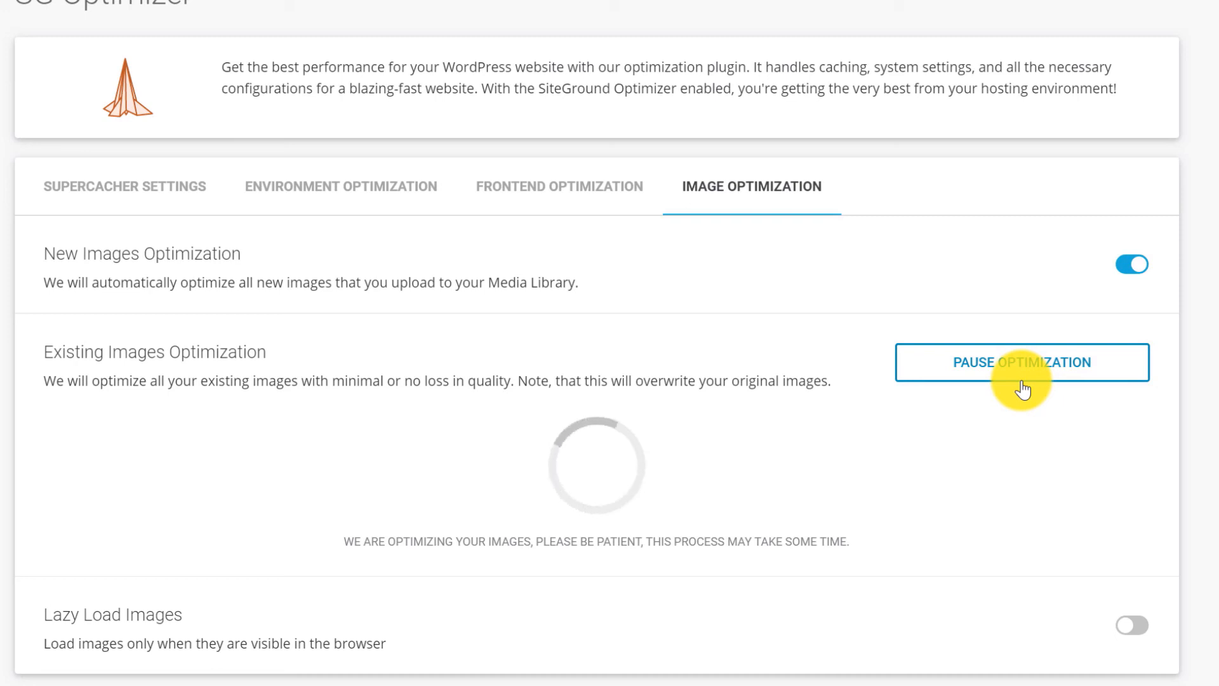
{"action": "scroll", "coordinate": [1023, 389], "scroll_direction": "down", "scroll_amount": 1}
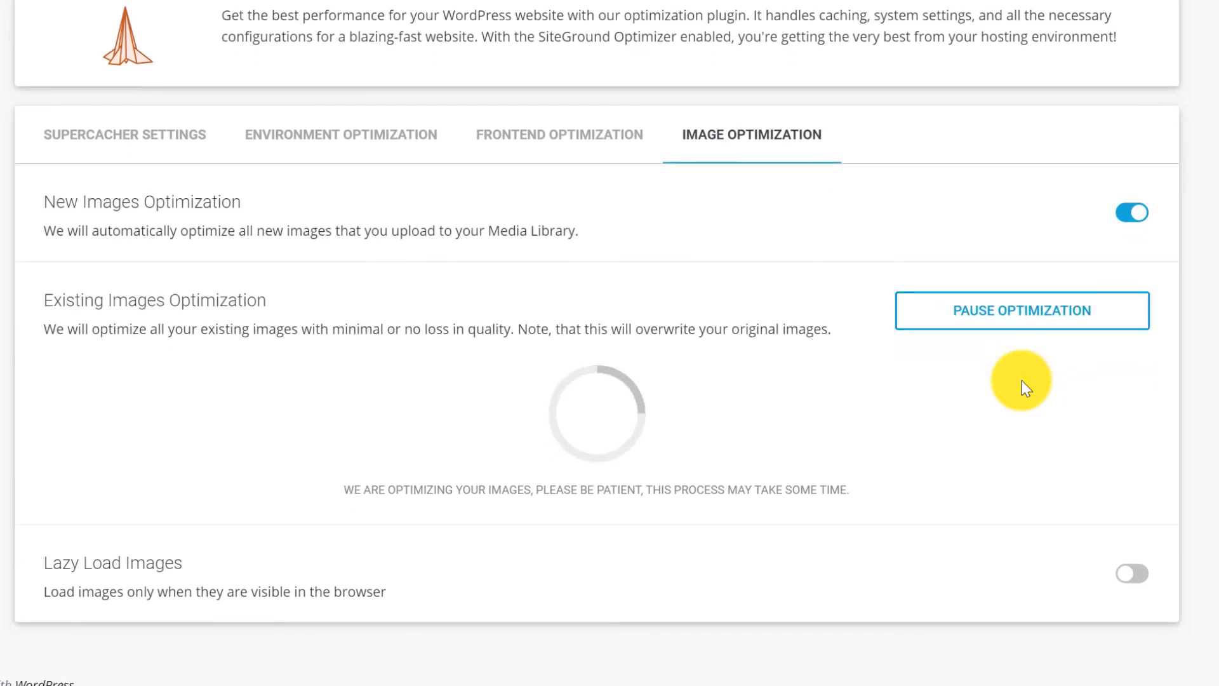
Switch on Lazy Load Images, let all Media Library images finish optimizing, then view the Contact Us page.
{"action": "left_click", "coordinate": [1125, 574]}
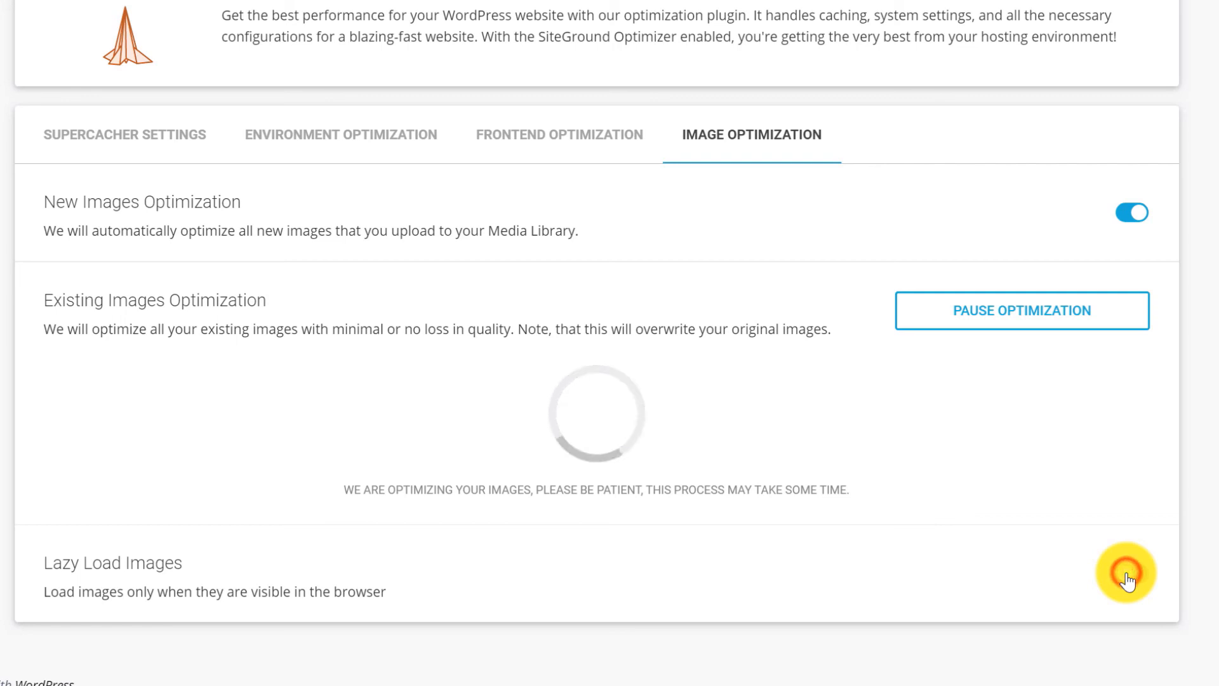
{"action": "scroll", "coordinate": [1105, 576], "scroll_direction": "down", "scroll_amount": 8}
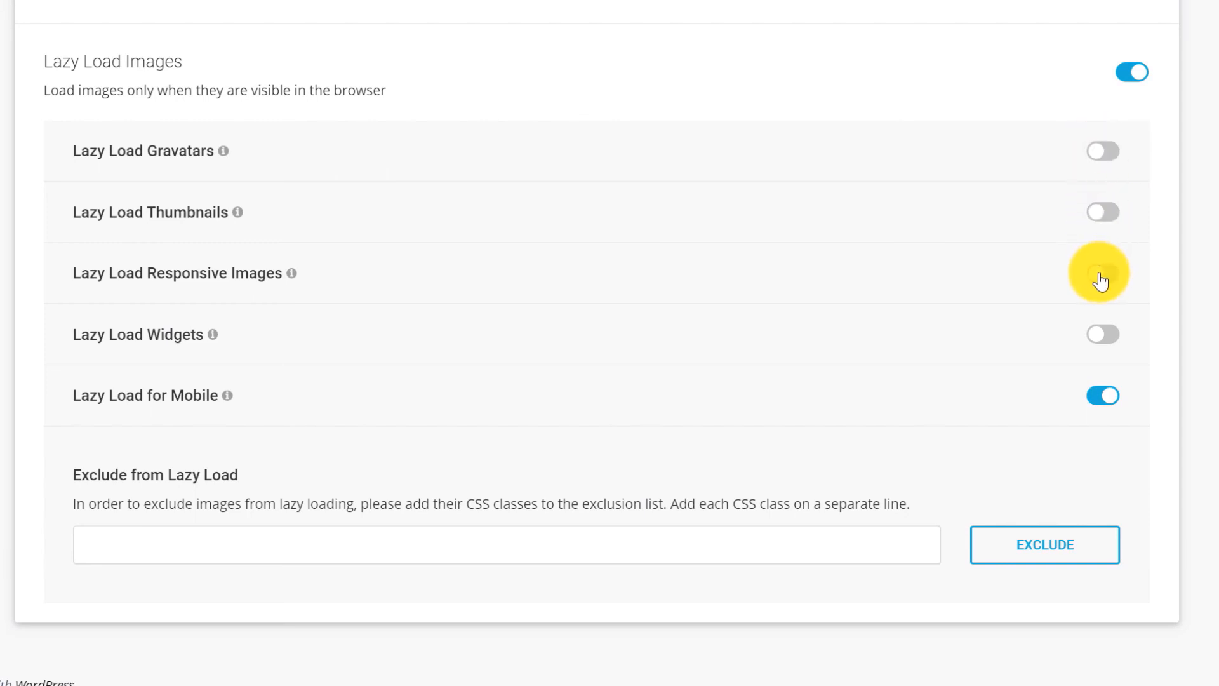
{"action": "left_click", "coordinate": [1135, 84]}
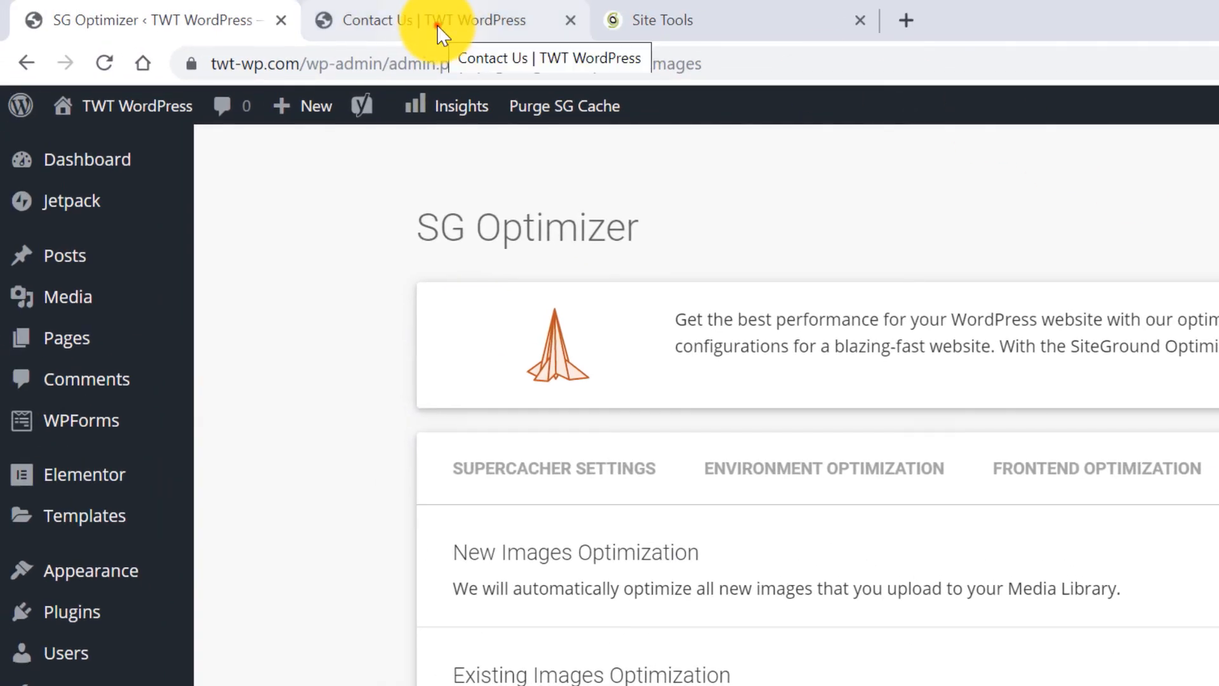
{"action": "left_click", "coordinate": [437, 25]}
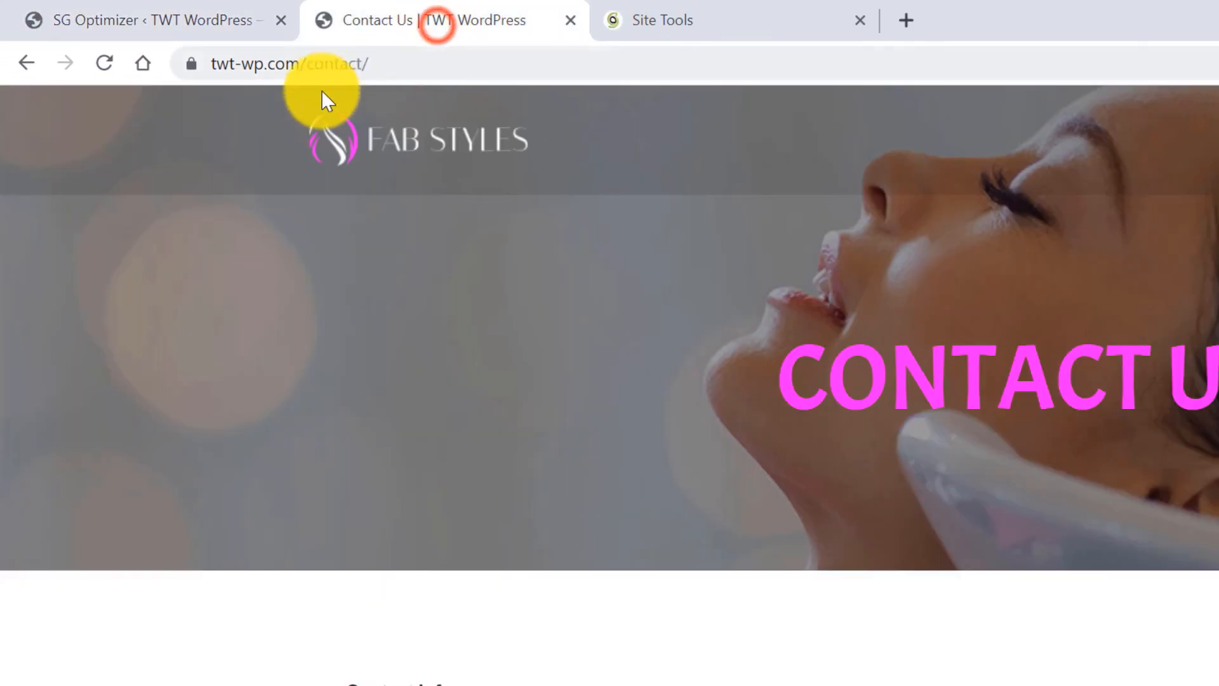
Reload the live Contact Us page, browse the Fab Styles home page, then return to SG Optimizer.
{"action": "left_click", "coordinate": [103, 62]}
{"action": "key", "text": "Return"}
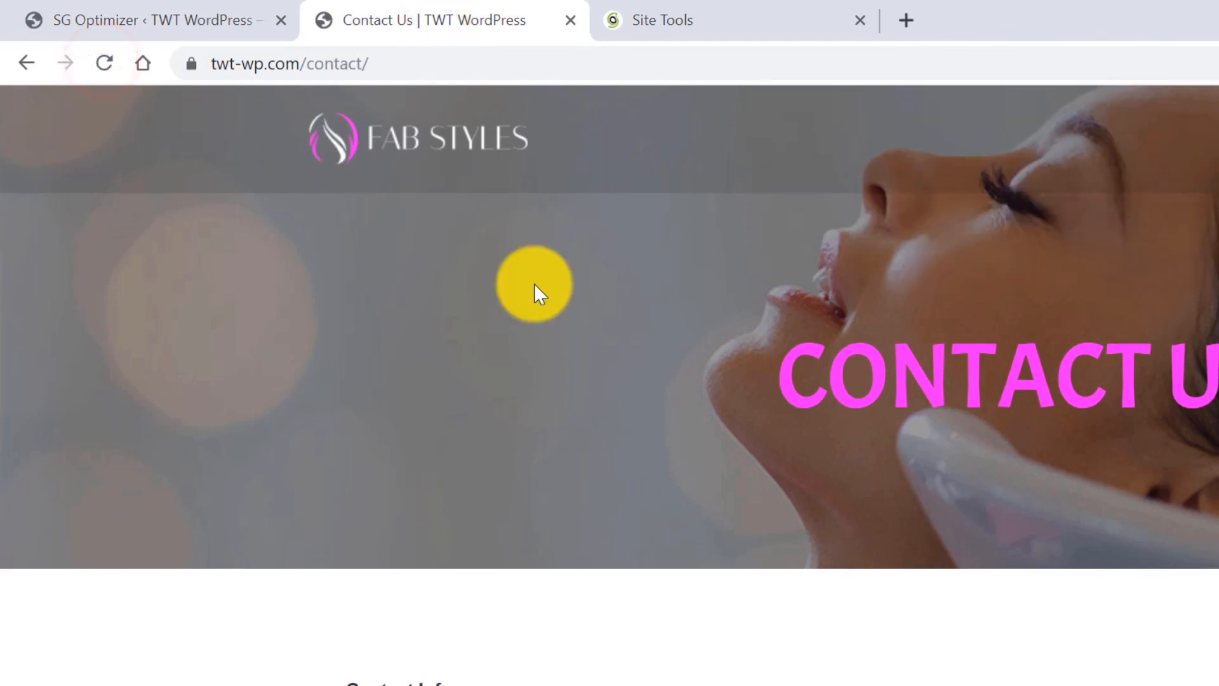
{"action": "scroll", "coordinate": [540, 290], "scroll_direction": "down", "scroll_amount": 2}
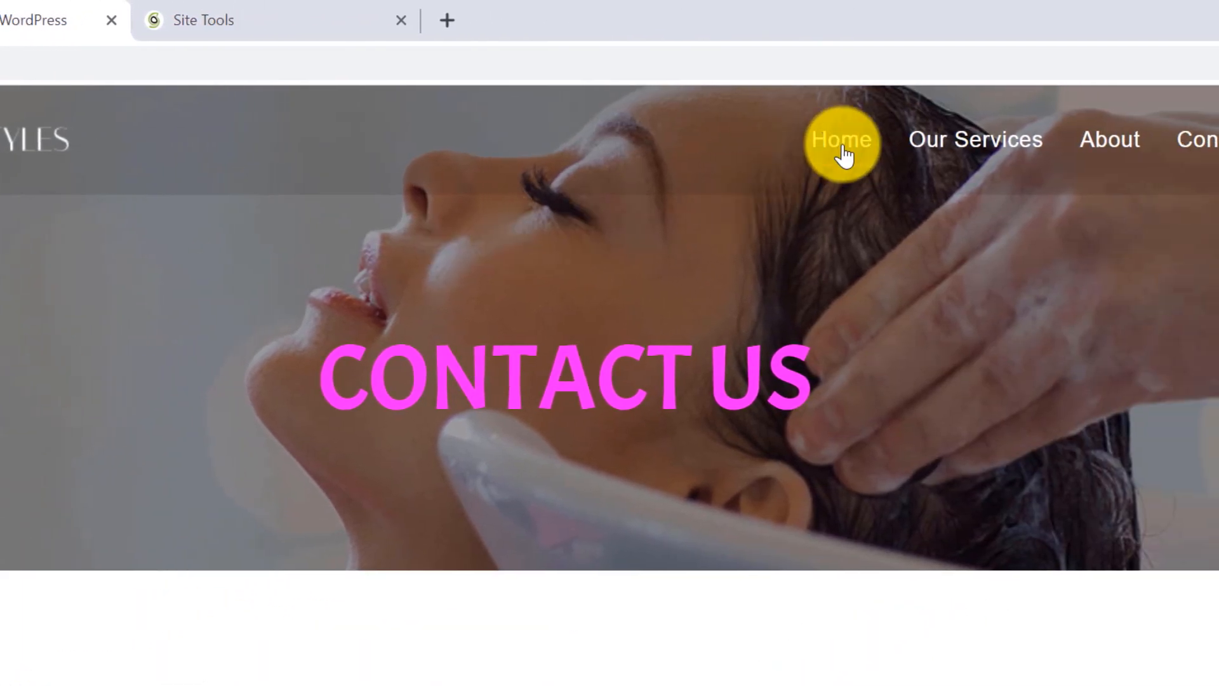
{"action": "left_click", "coordinate": [843, 150]}
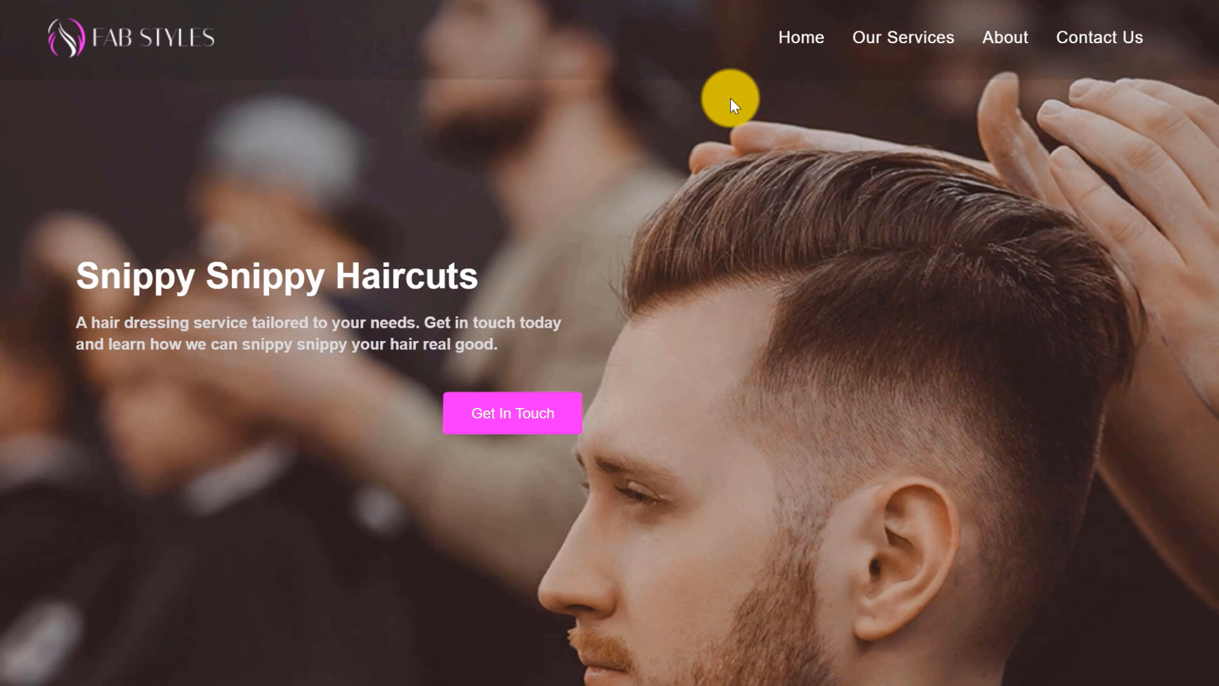
{"action": "scroll", "coordinate": [730, 98], "scroll_direction": "down", "scroll_amount": 10}
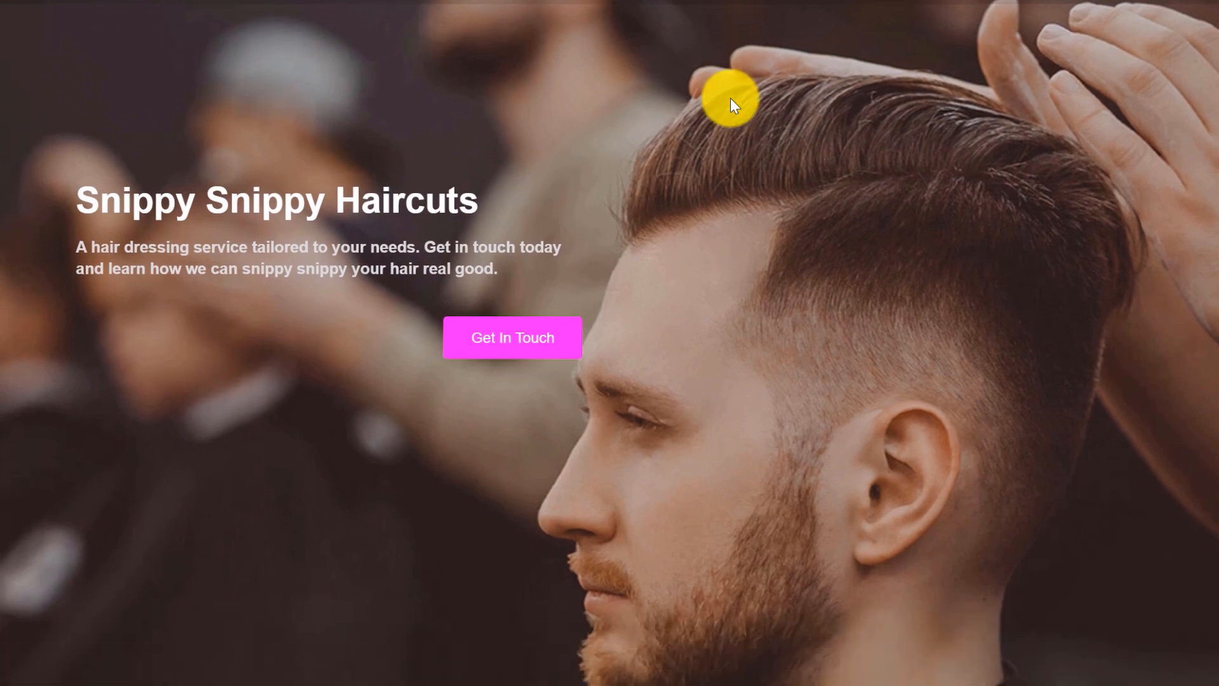
{"action": "scroll", "coordinate": [730, 97], "scroll_direction": "down", "scroll_amount": 15}
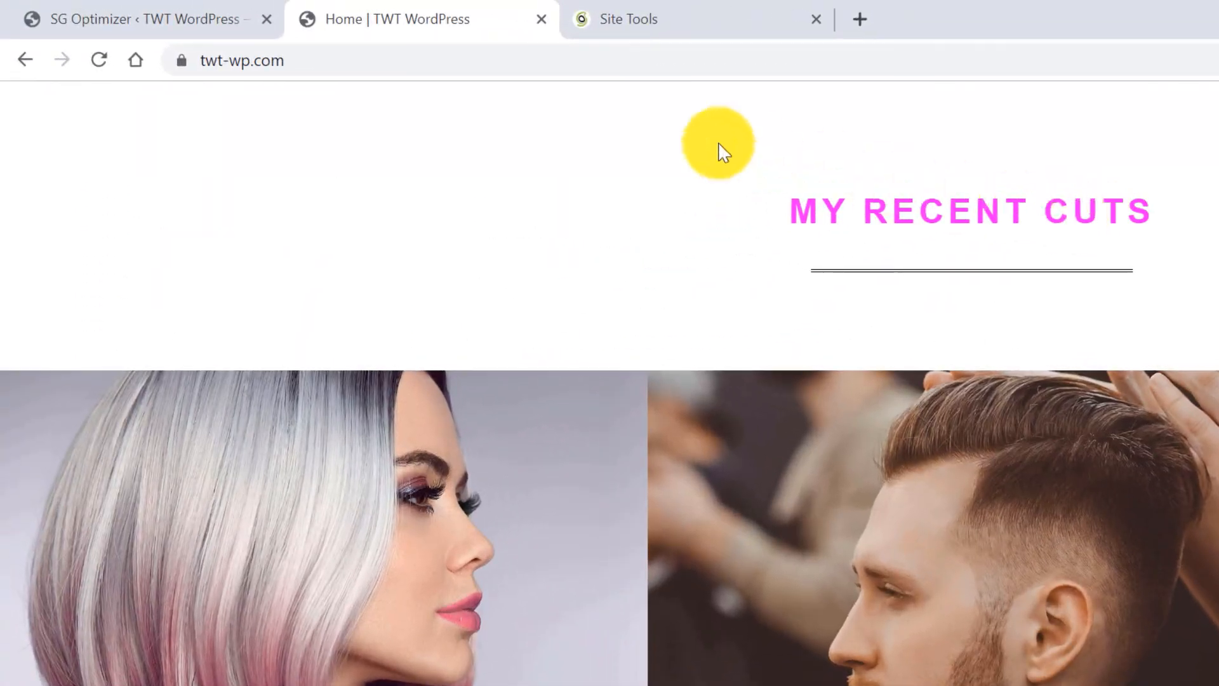
{"action": "left_click", "coordinate": [150, 12]}
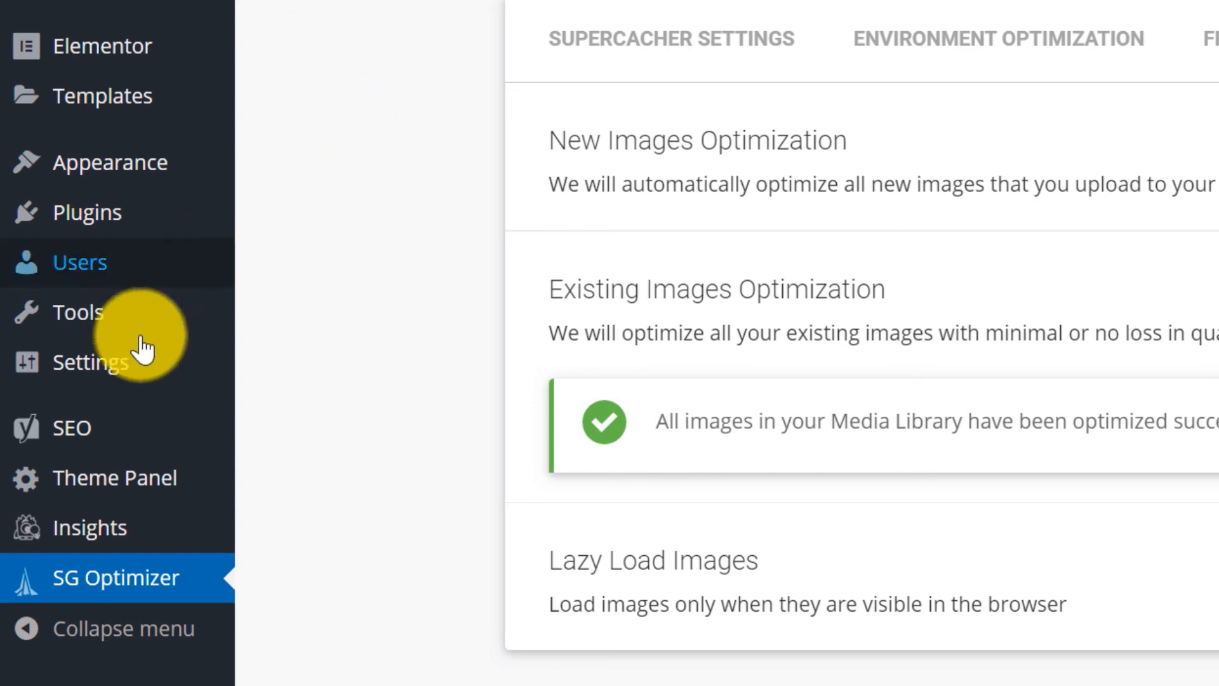
Save the Reading settings with 'Discourage search engines from indexing this site' left unchecked.
{"action": "mouse_move", "coordinate": [108, 381]}
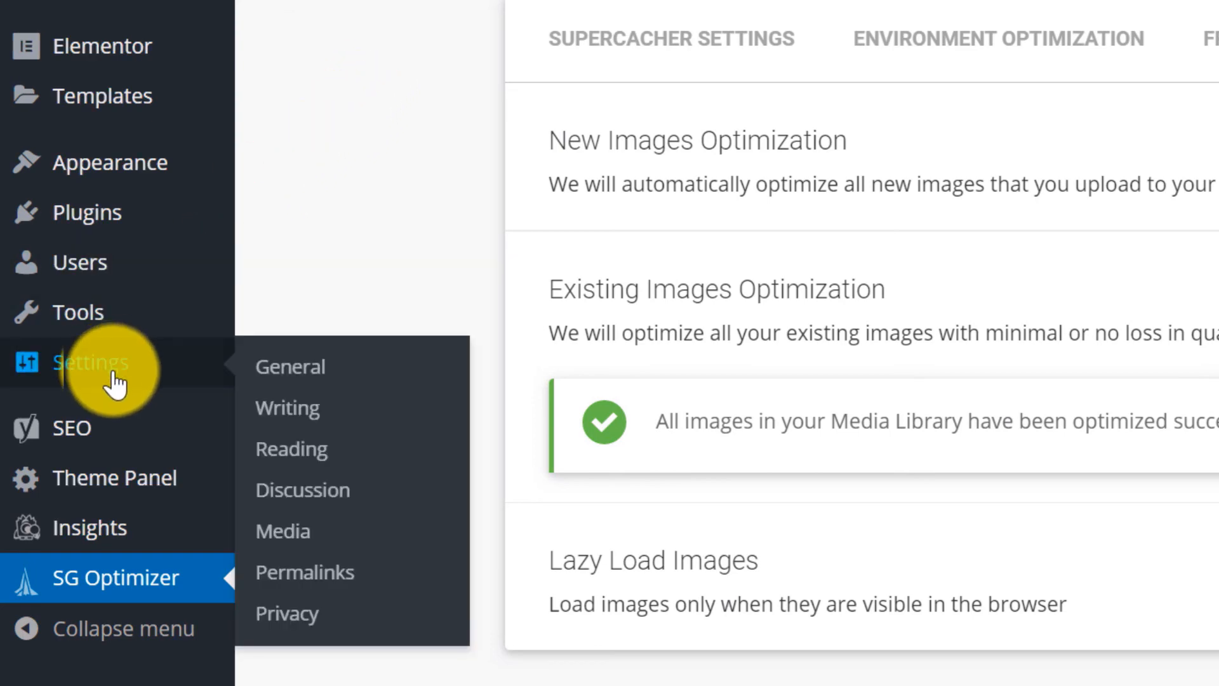
{"action": "left_click", "coordinate": [300, 457]}
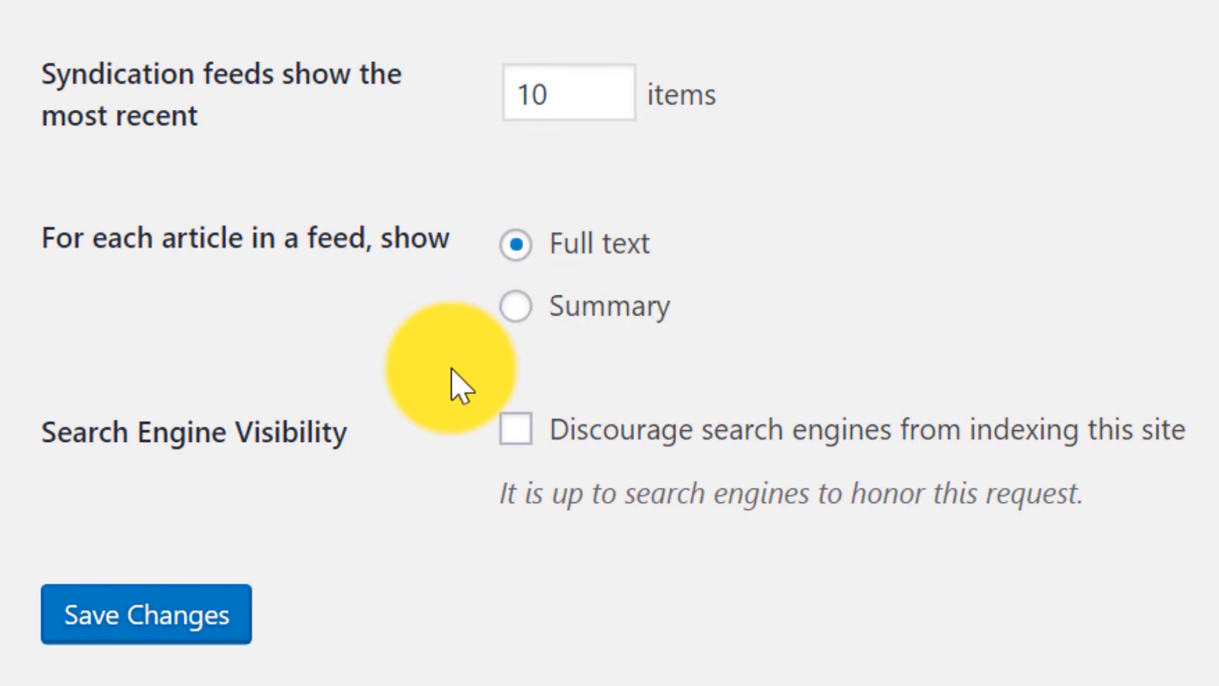
{"action": "left_click", "coordinate": [515, 432]}
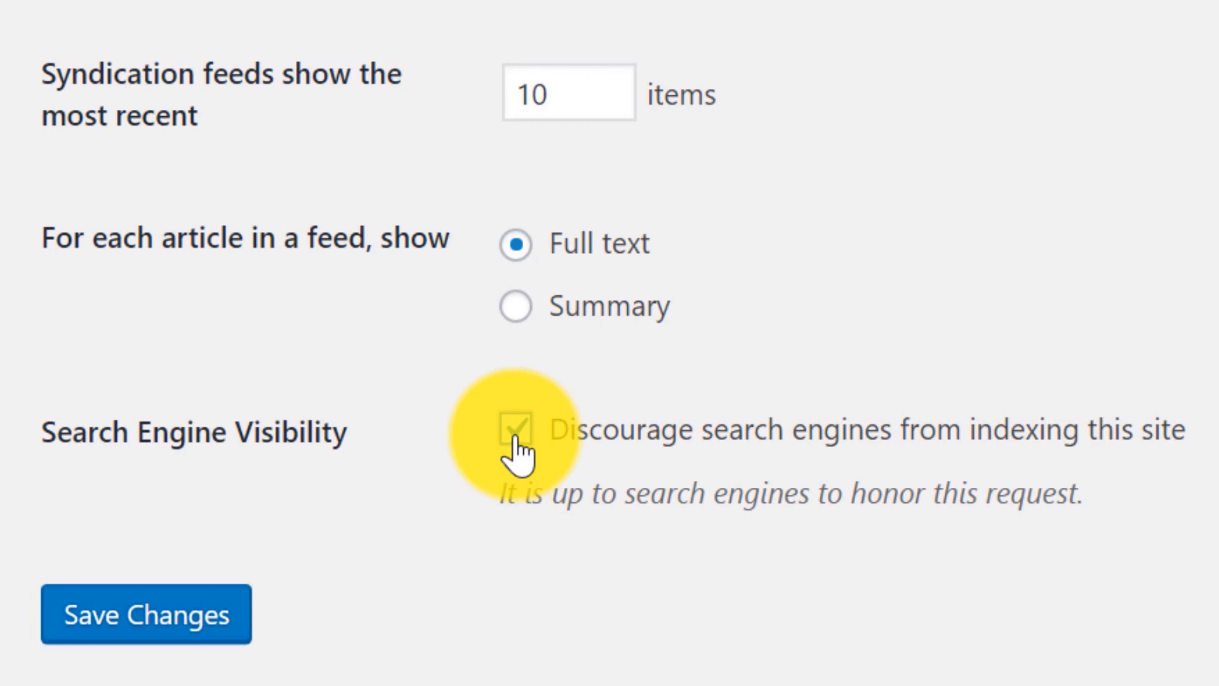
{"action": "left_click", "coordinate": [516, 437]}
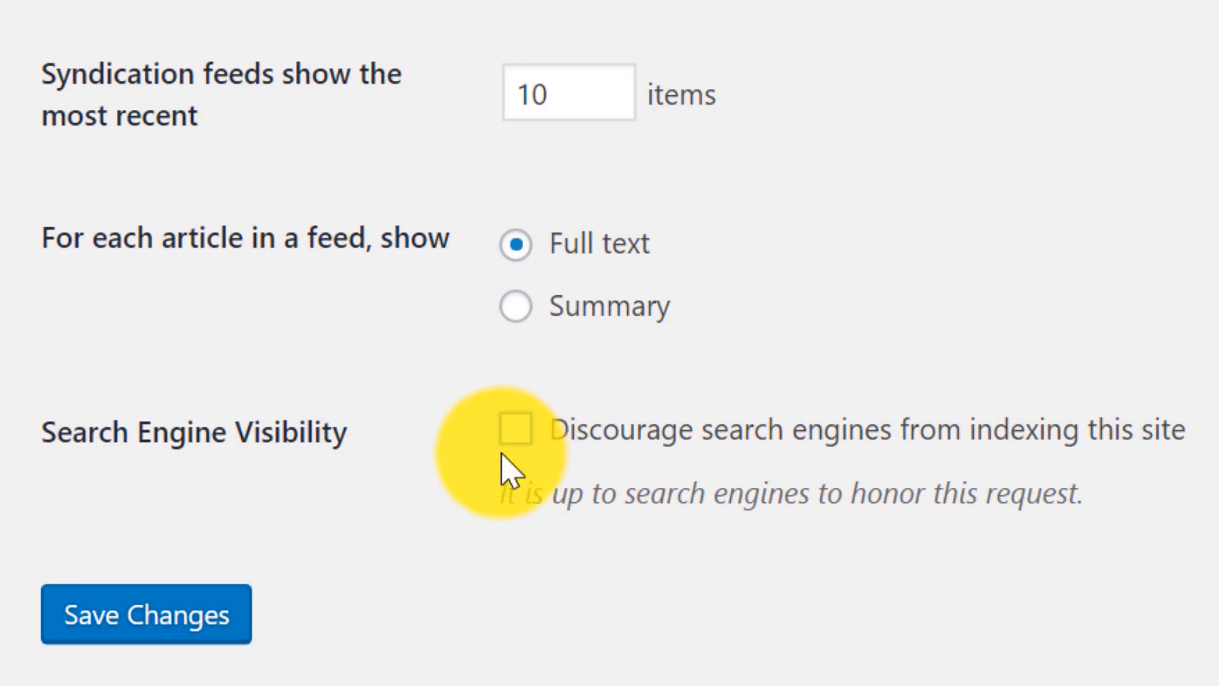
{"action": "left_click", "coordinate": [165, 615]}
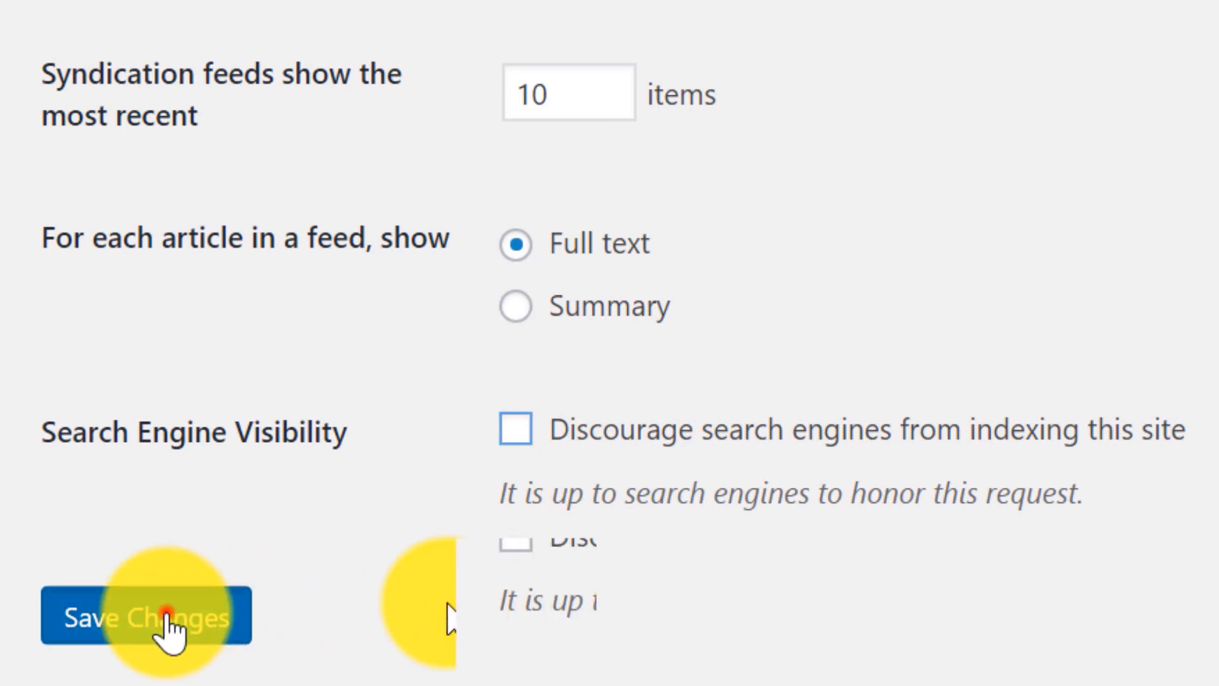